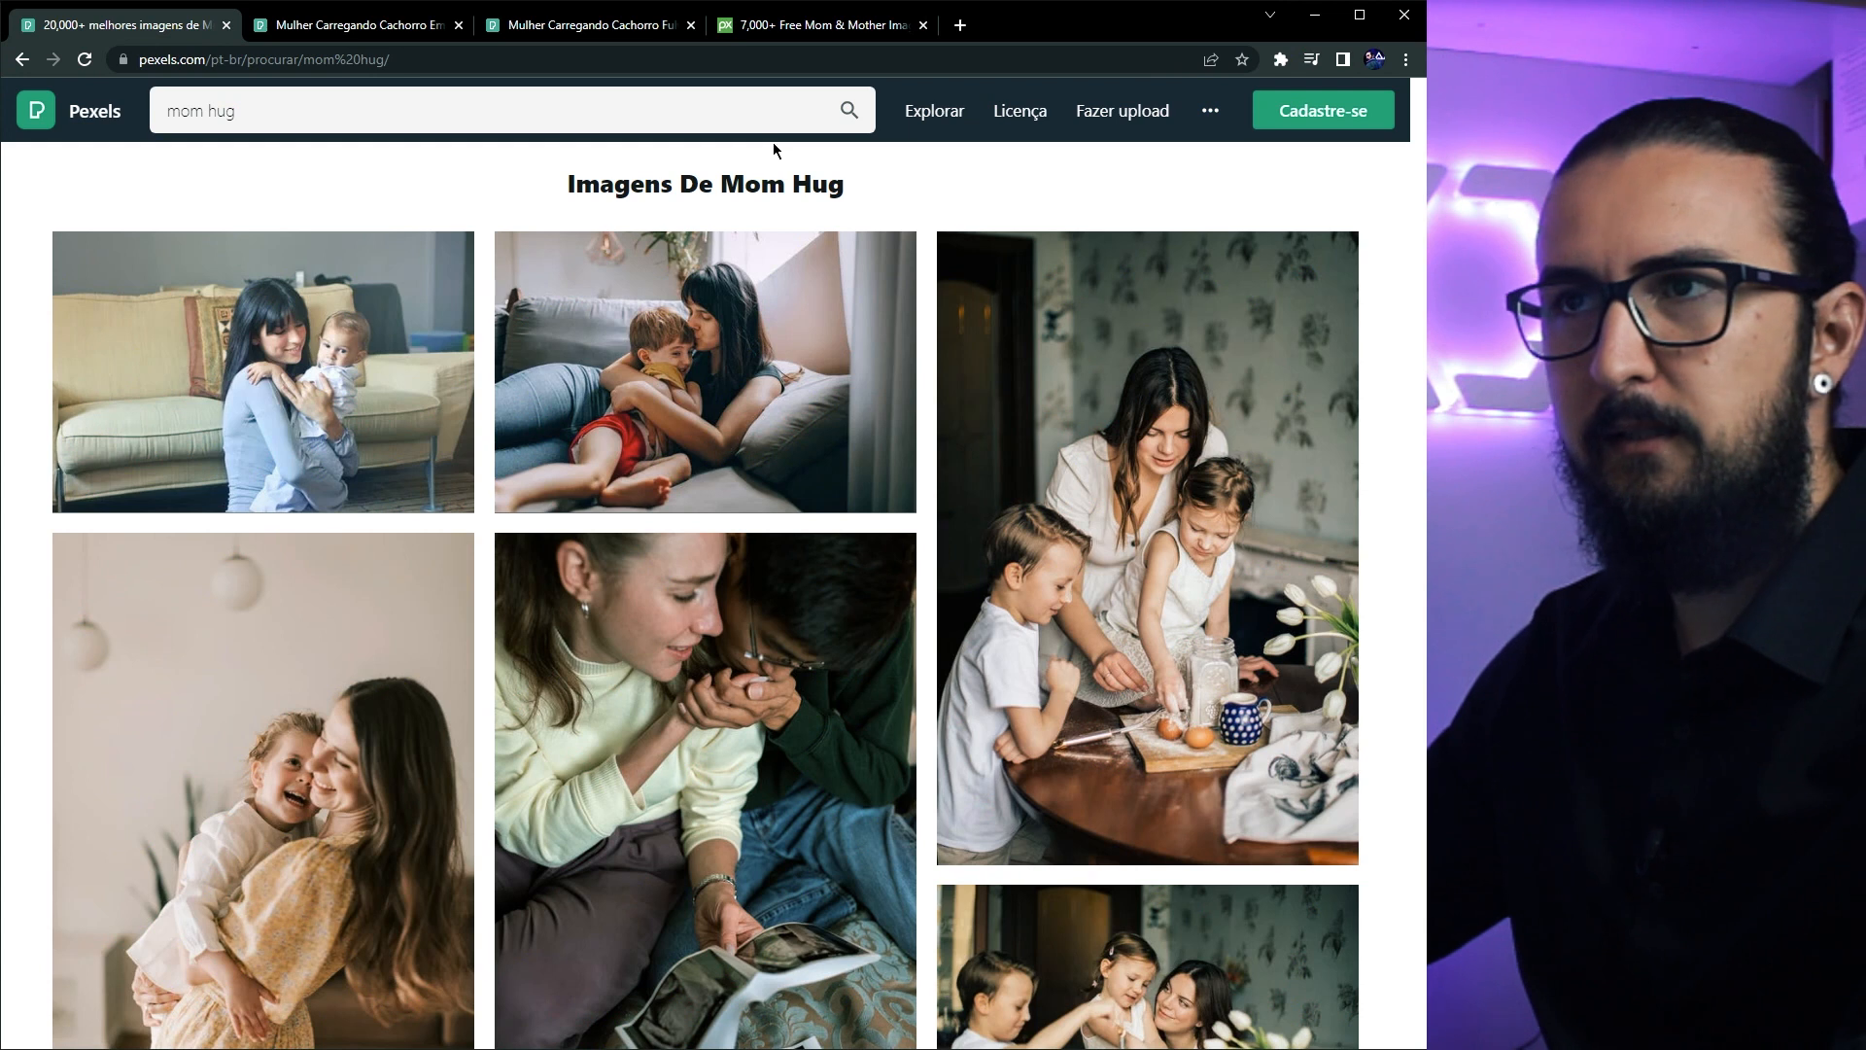
Step: Review the two Pexels reference photos of a woman carrying a dog in the forest
left_click(359, 25)
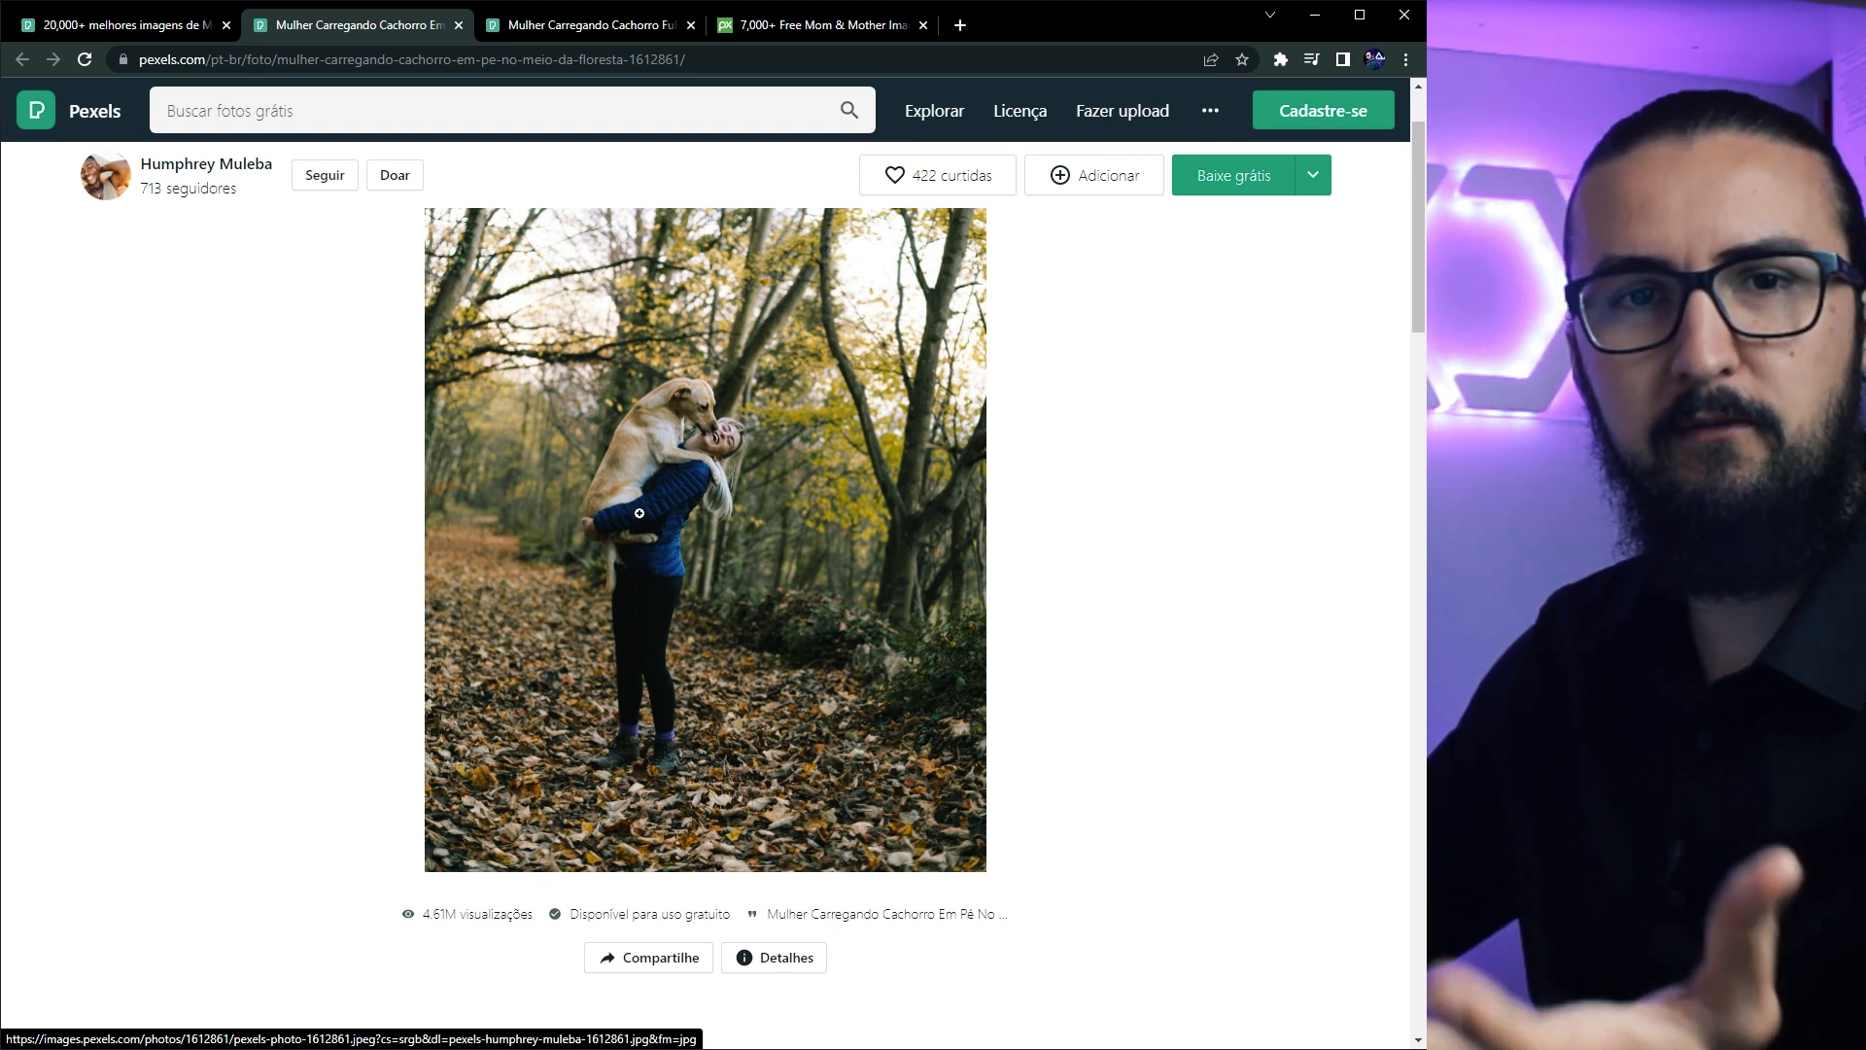
key("ctrl+Tab")
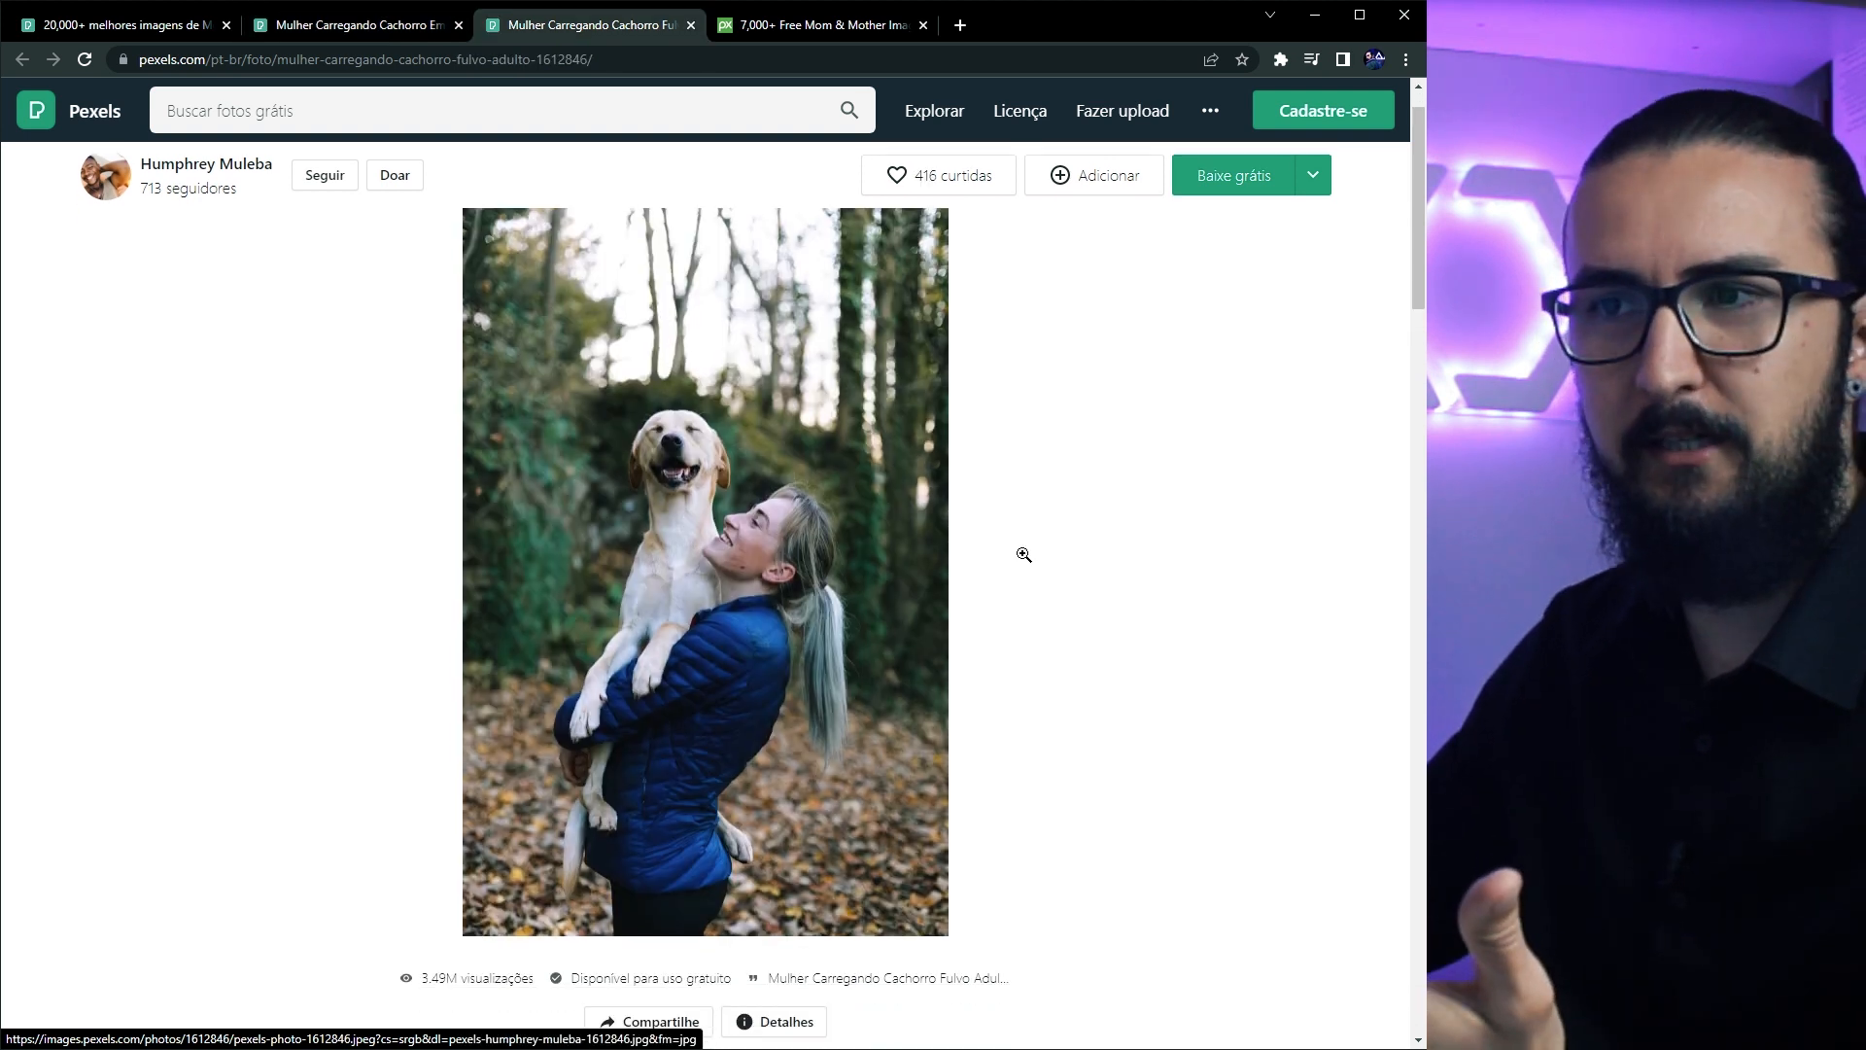
scroll(587, 192, "up", 1)
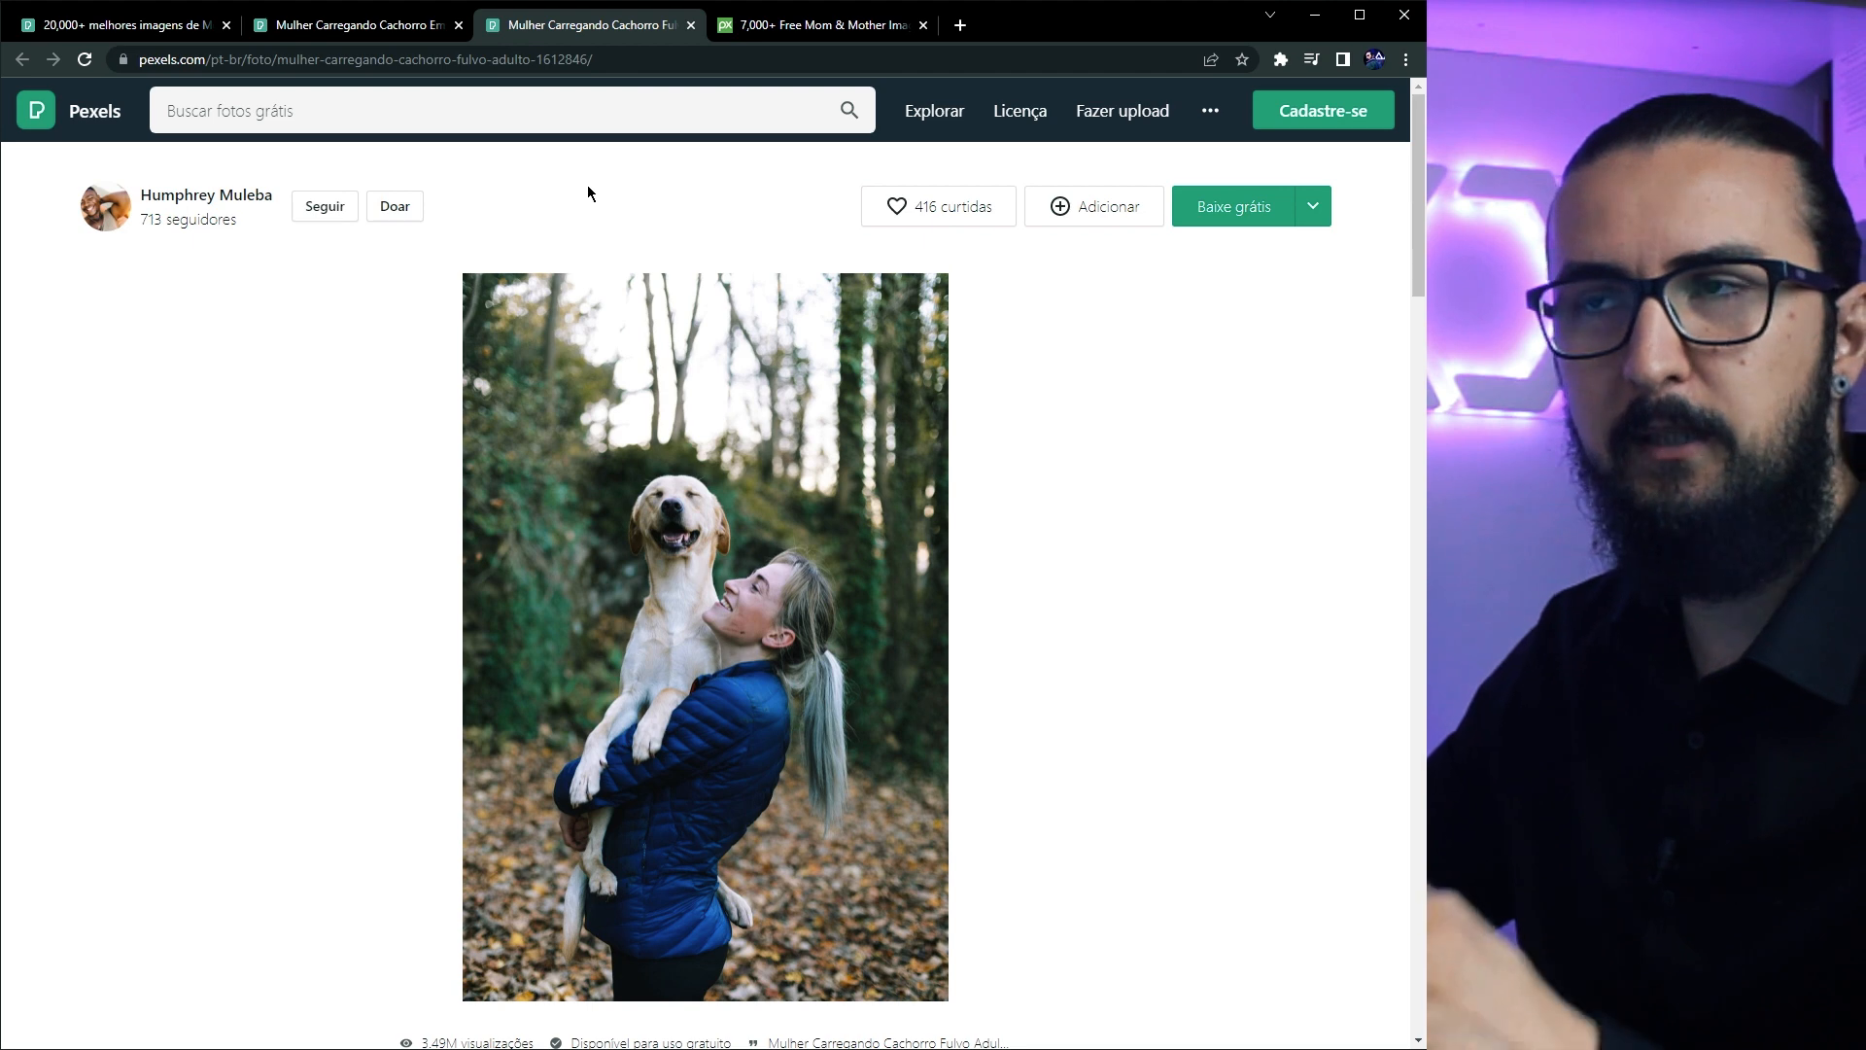
left_click(346, 33)
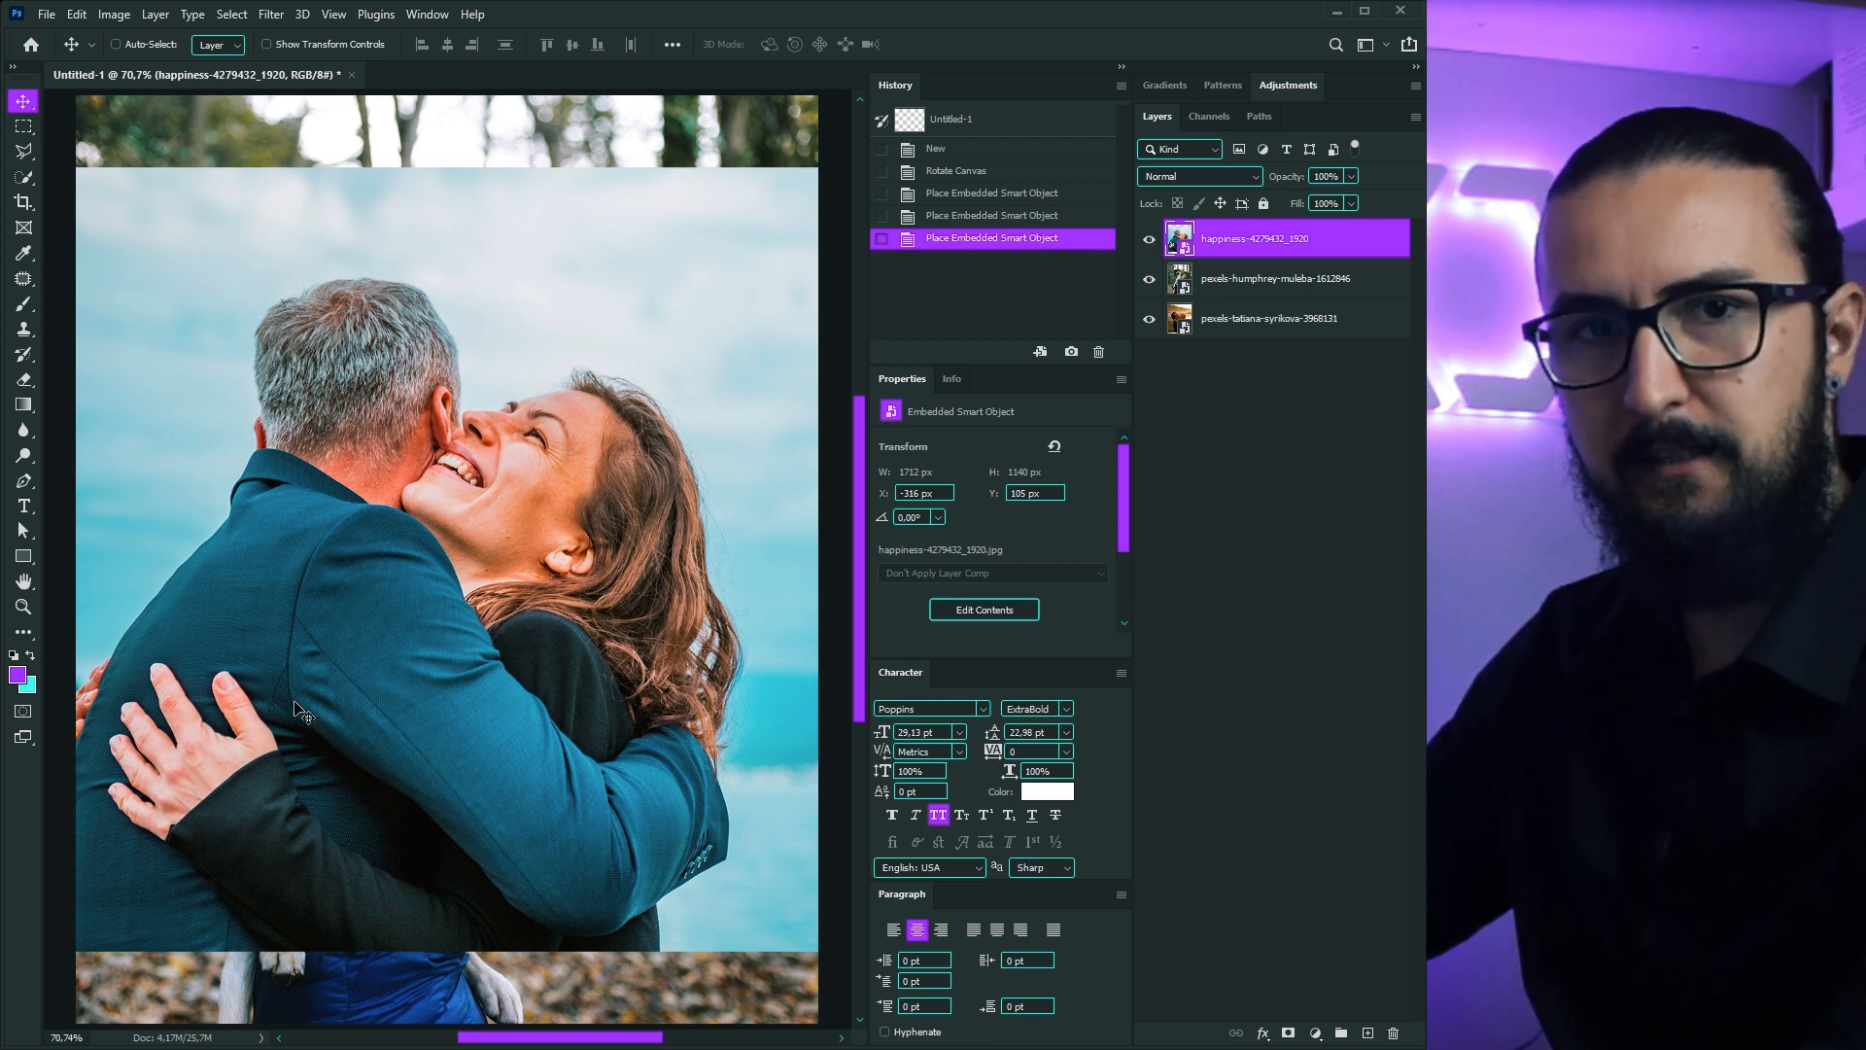
Step: Hide the placed photo layers in the Photoshop document so the canvas is empty
left_click(1149, 238)
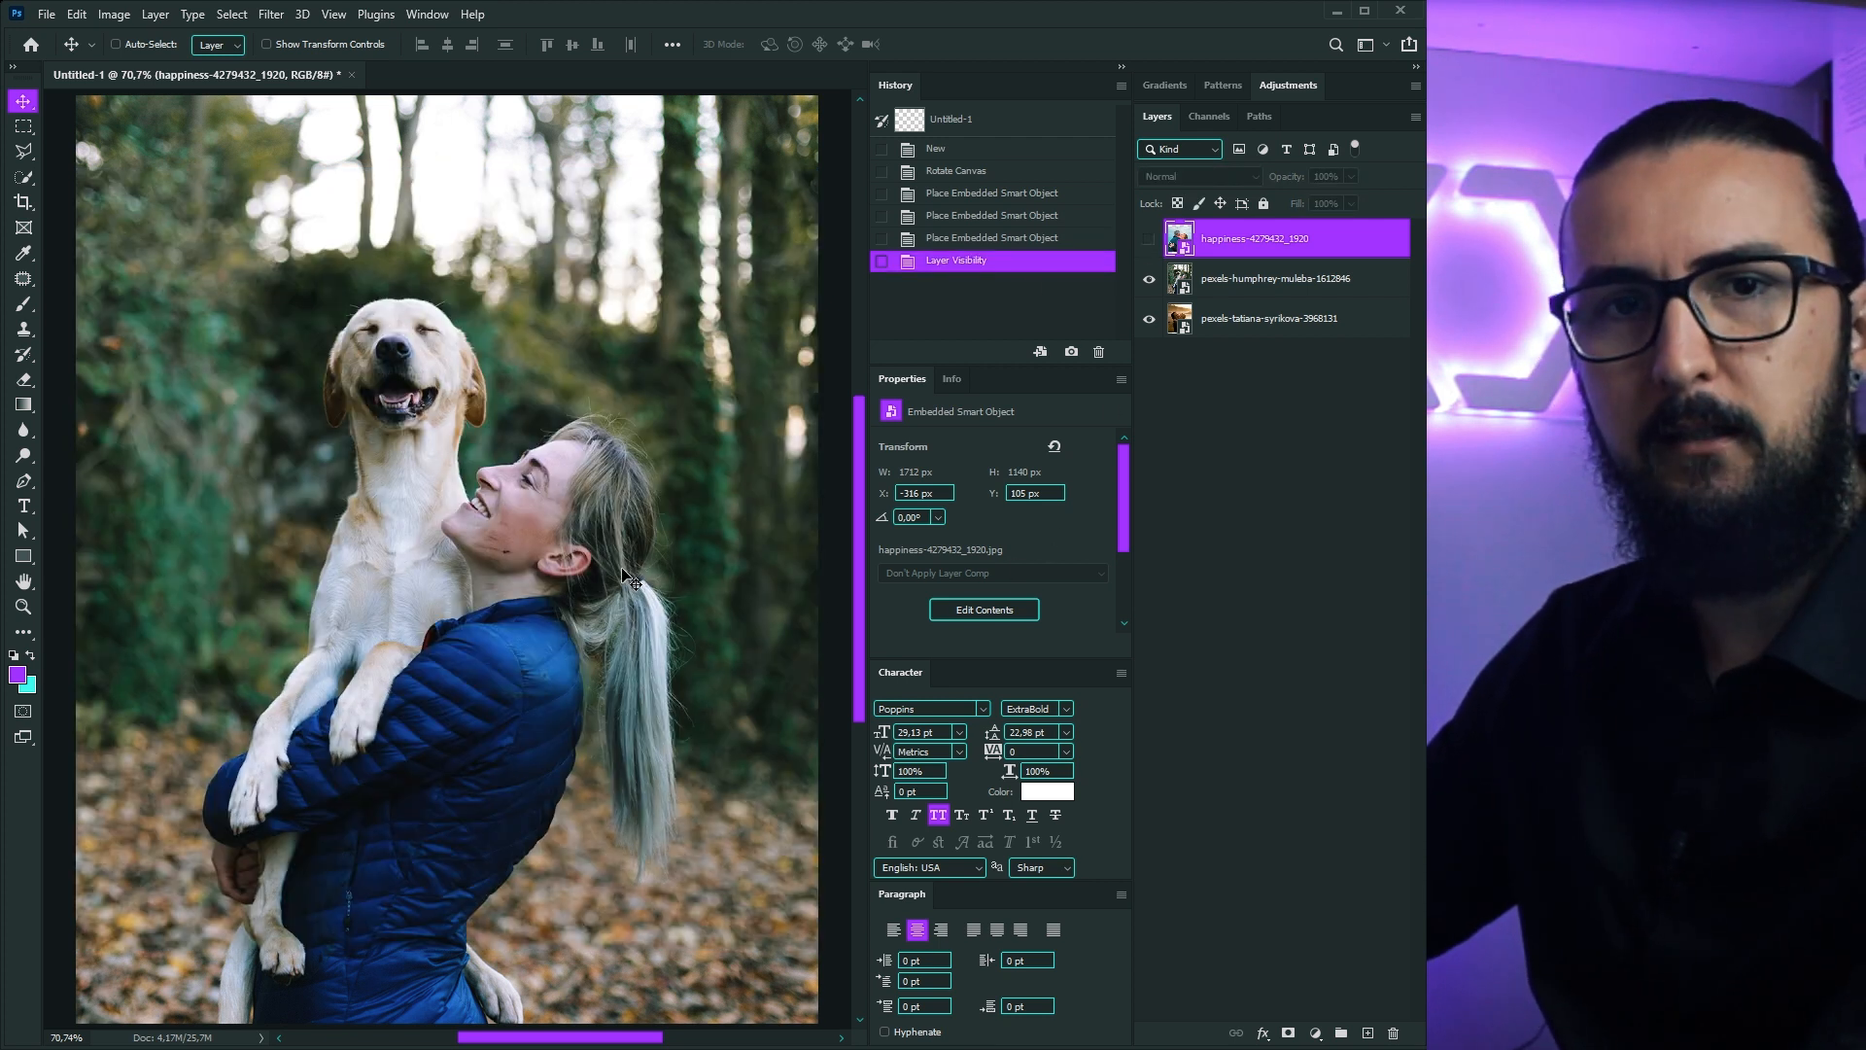
left_click(1149, 279)
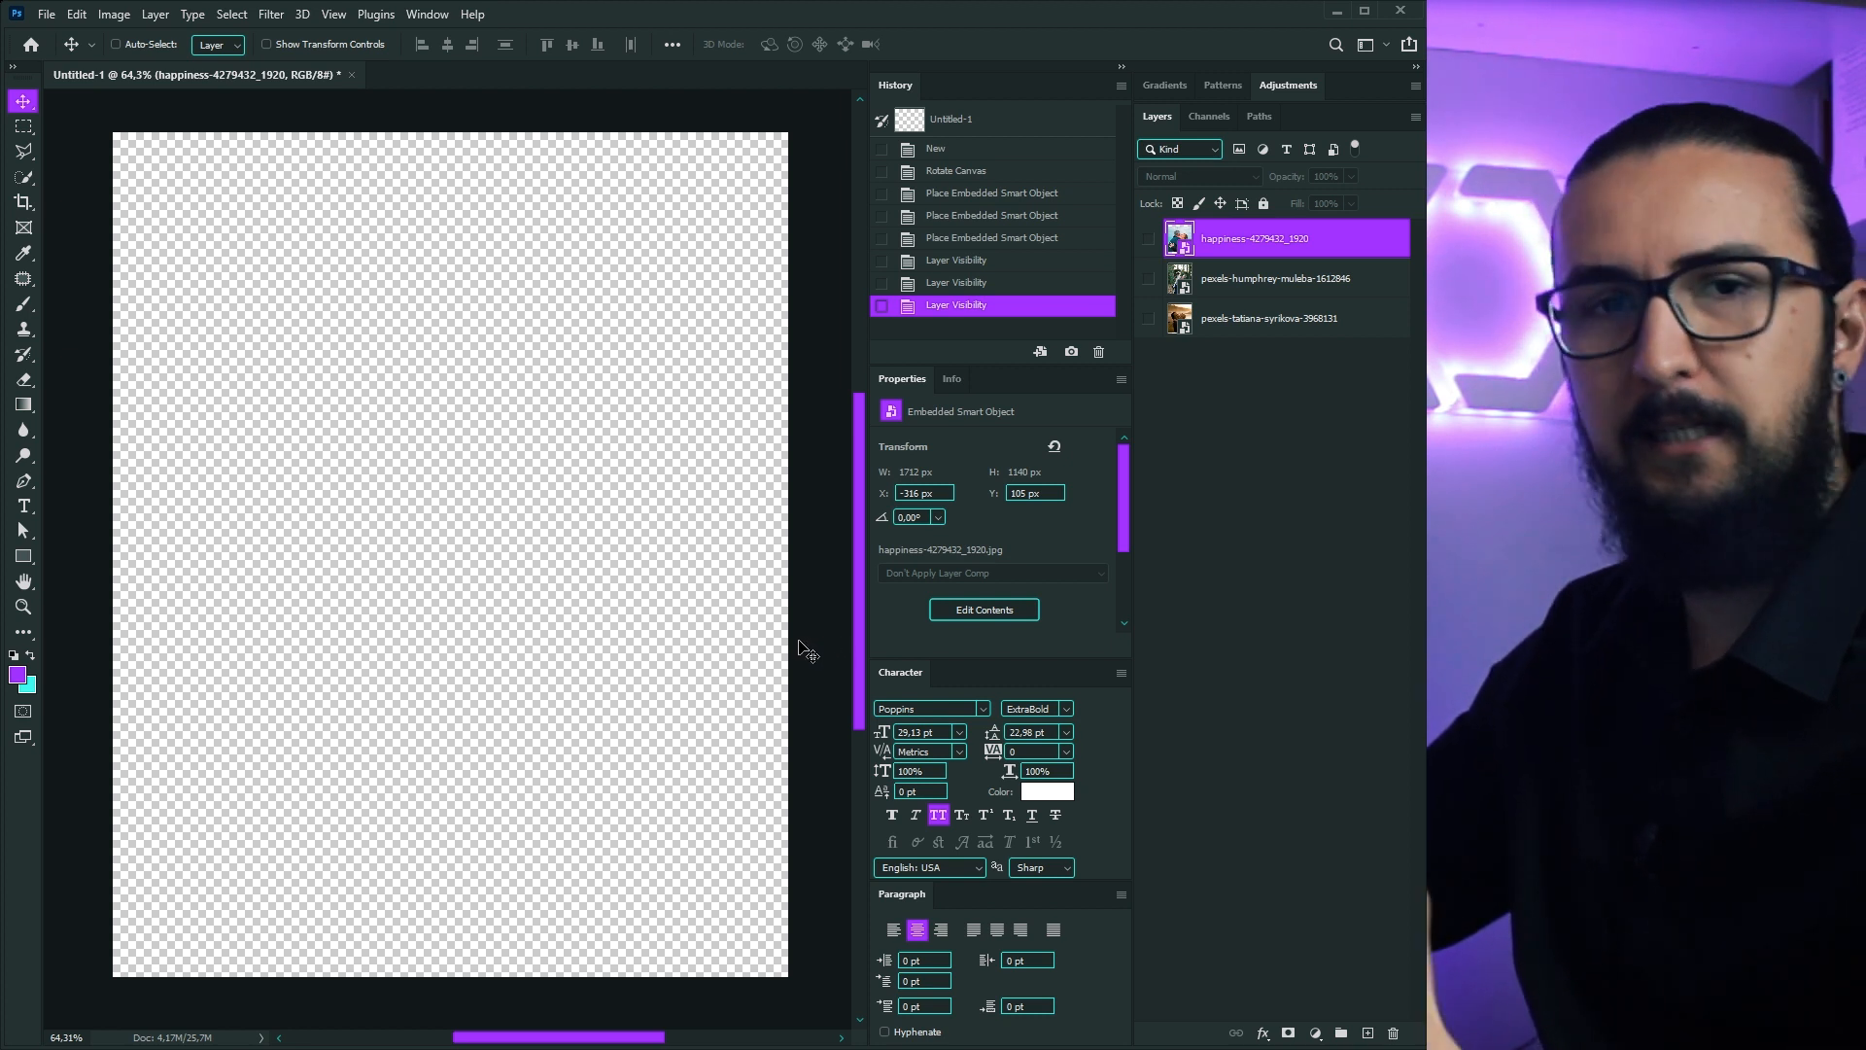
Step: Draw a 230 px black square near the canvas's upper-left corner and duplicate it twice in a row to its right
left_click(28, 556)
left_click_drag(166, 192, 309, 334)
left_click_drag(245, 270, 590, 272)
Step: Set the first square's fill colour to pink #ff919e
left_click(1225, 319)
key("i")
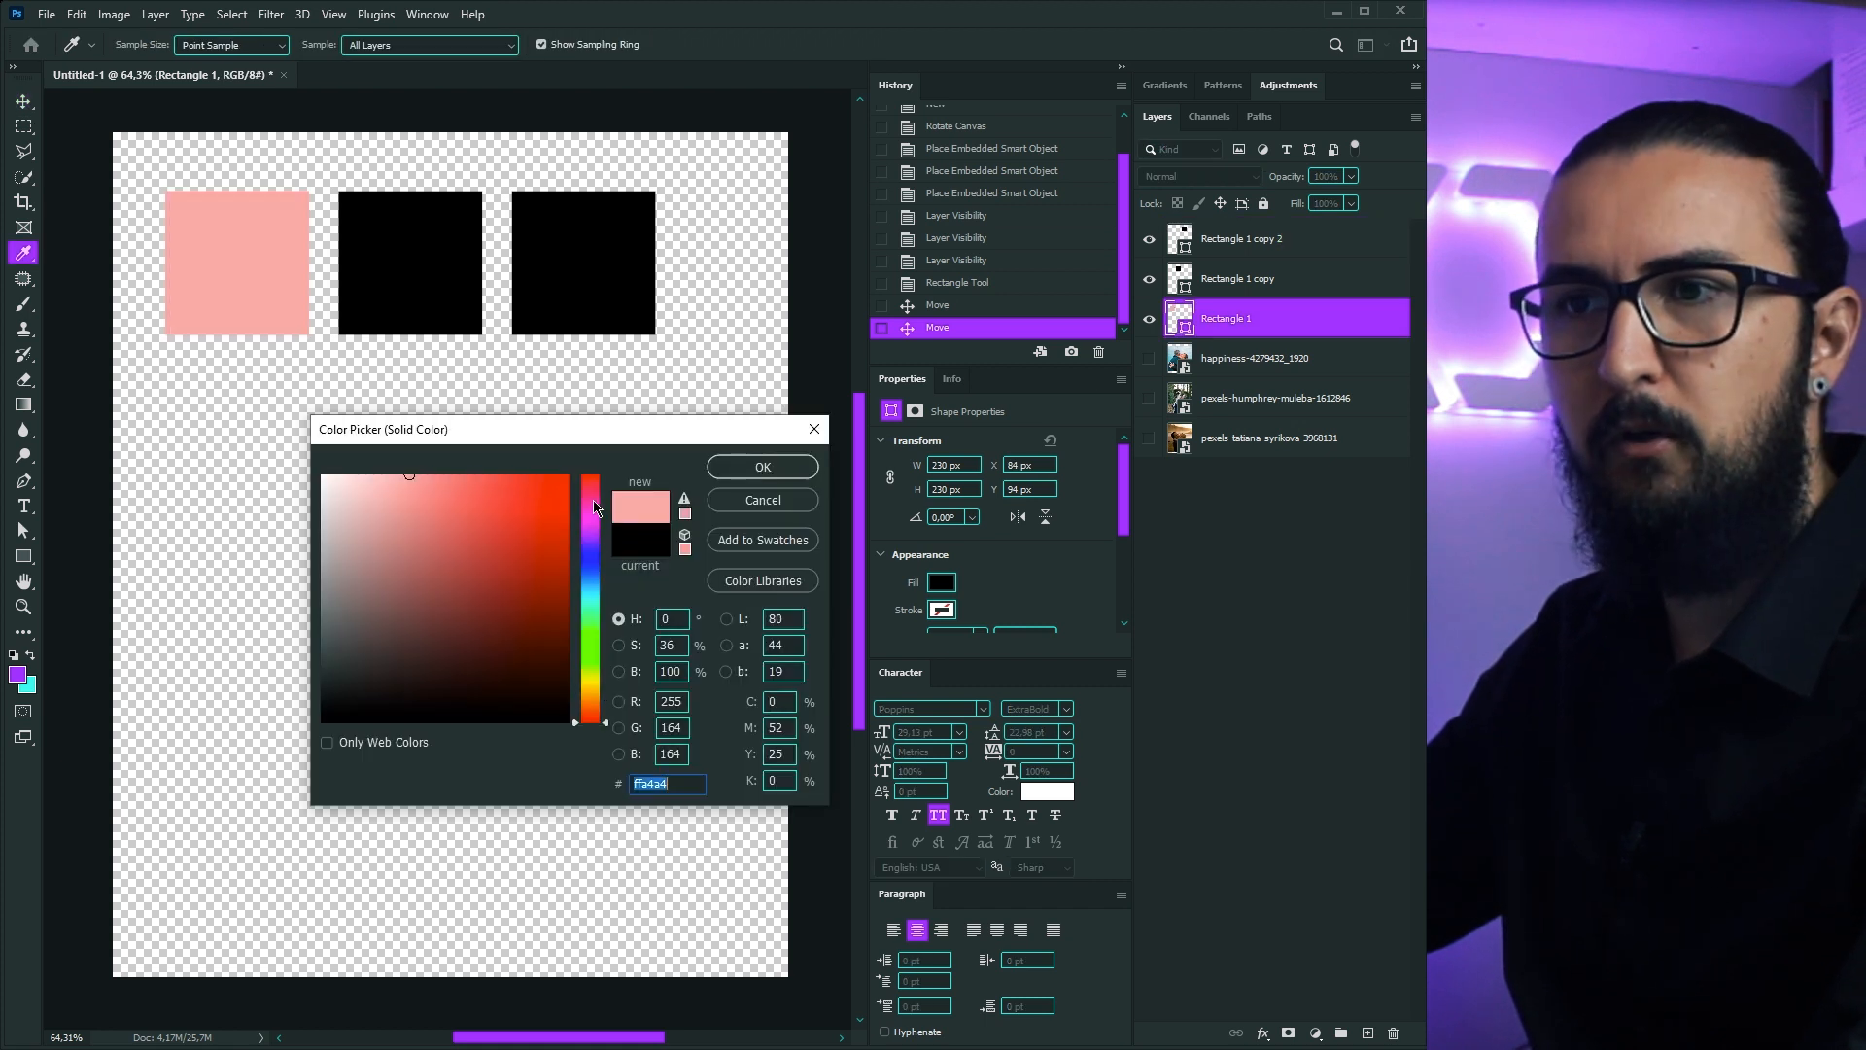
left_click_drag(596, 494, 599, 478)
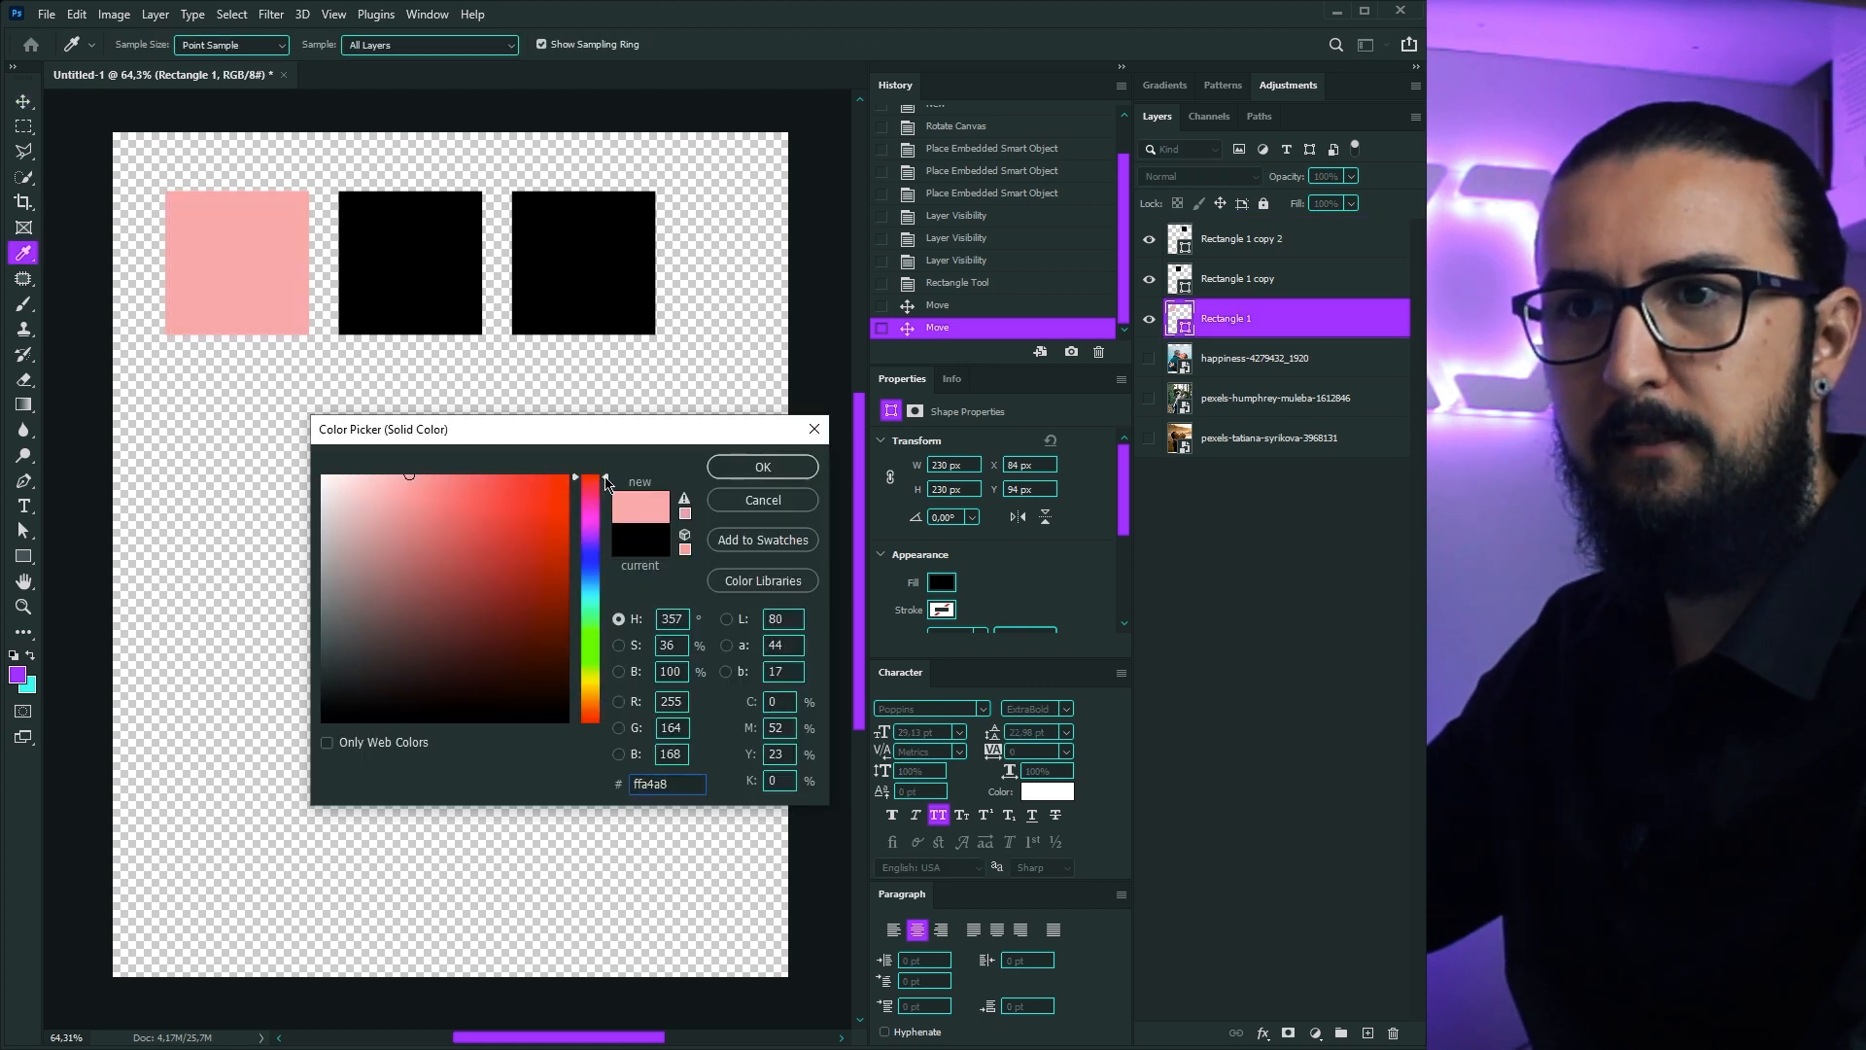
left_click_drag(607, 486, 605, 486)
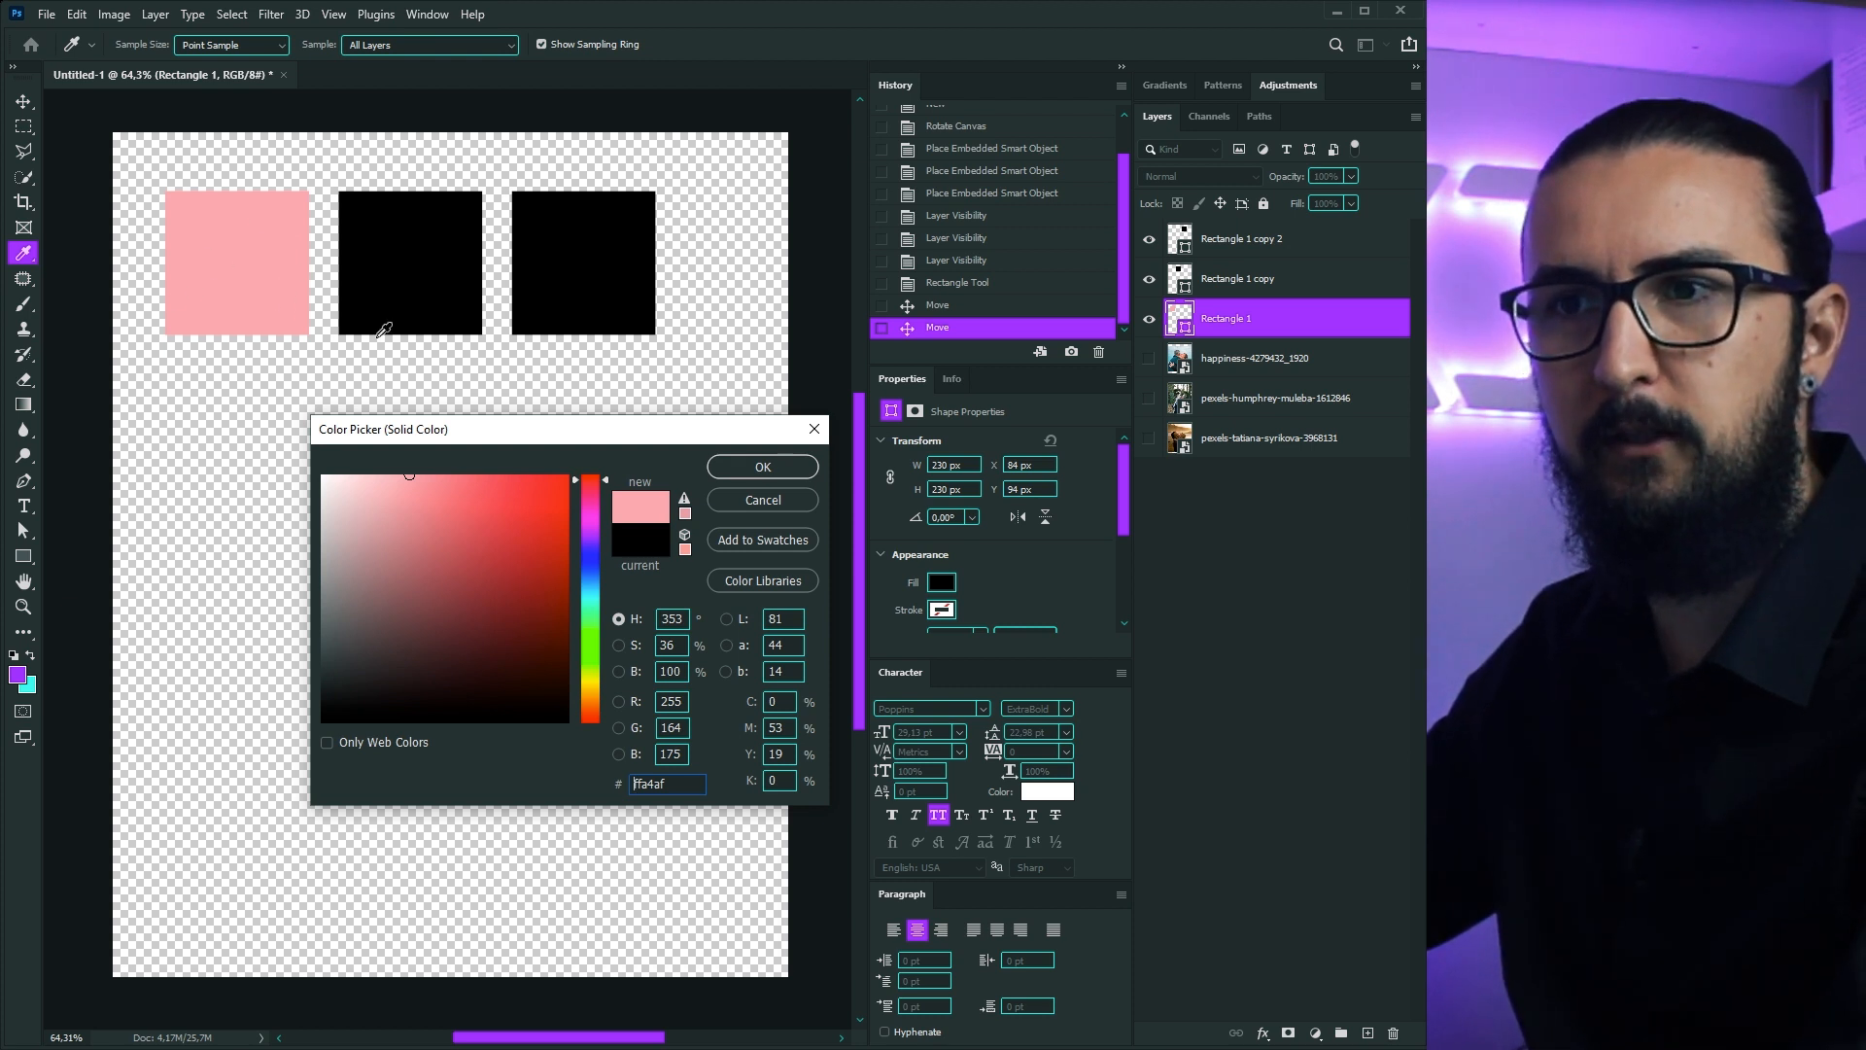
left_click_drag(414, 475, 430, 474)
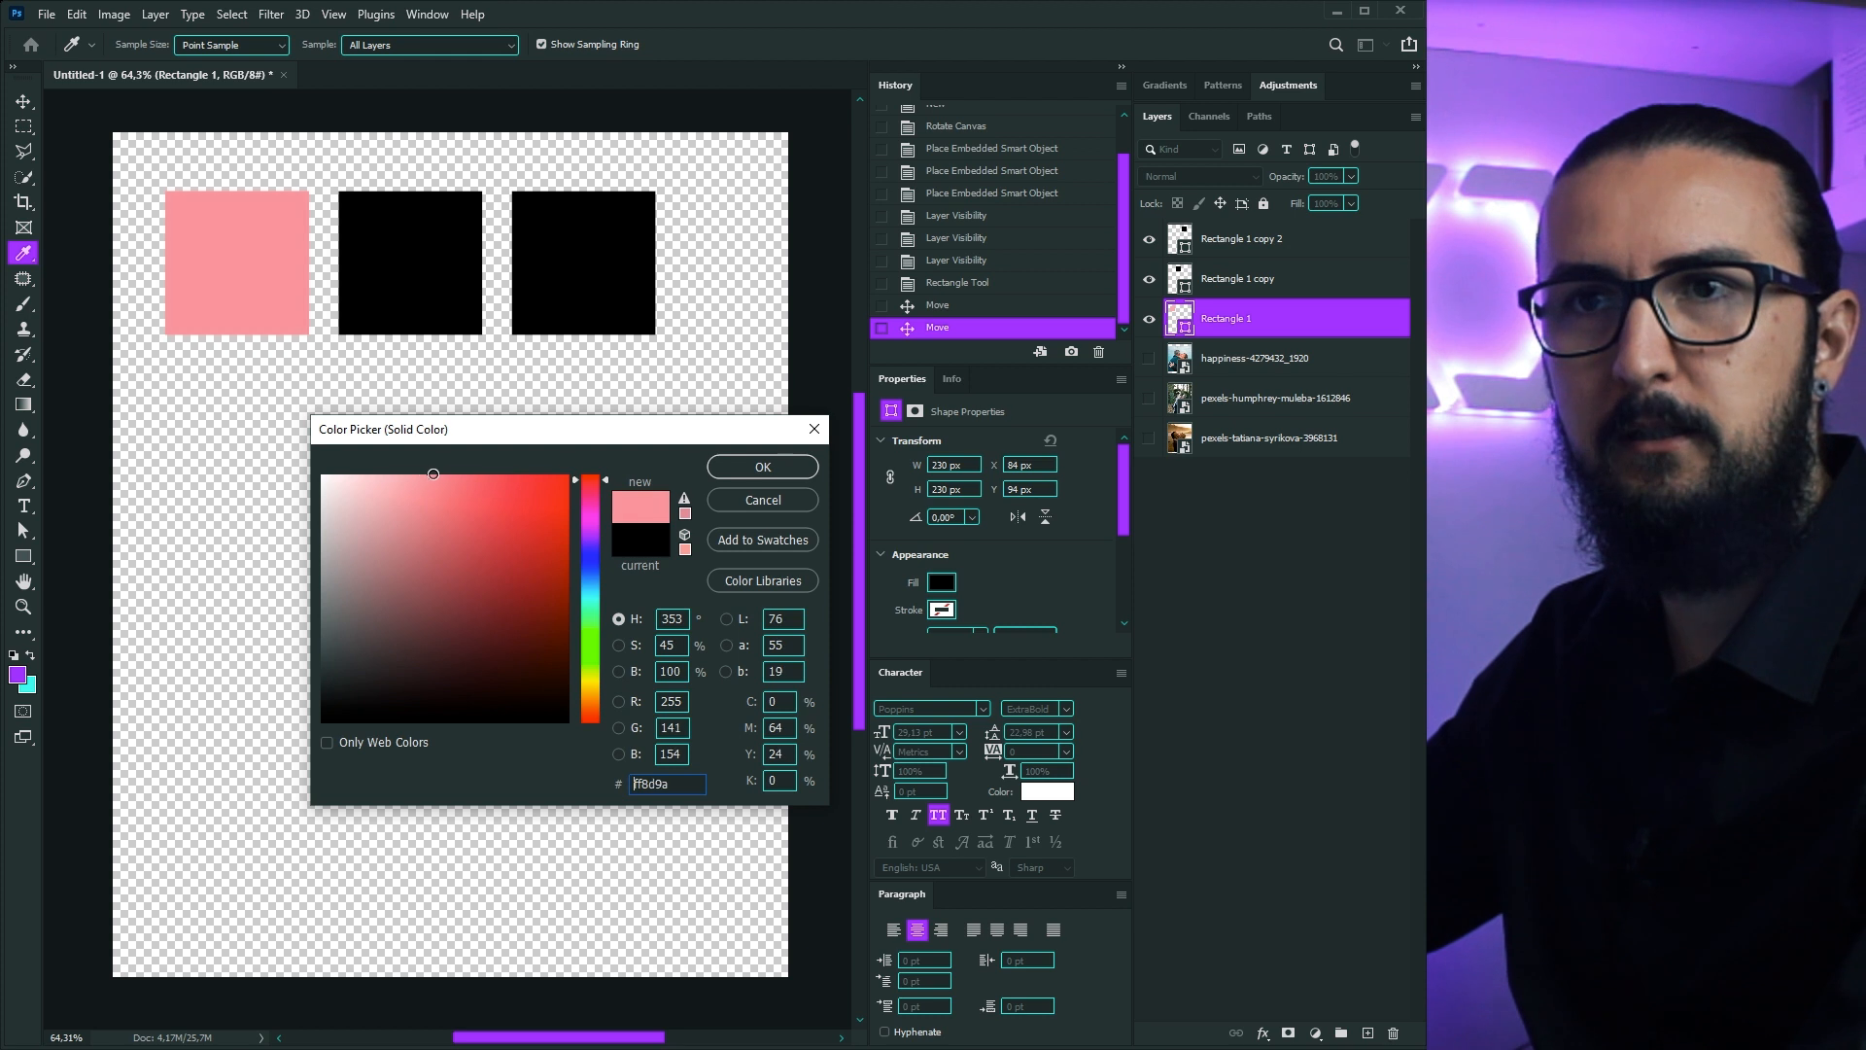
left_click(607, 482)
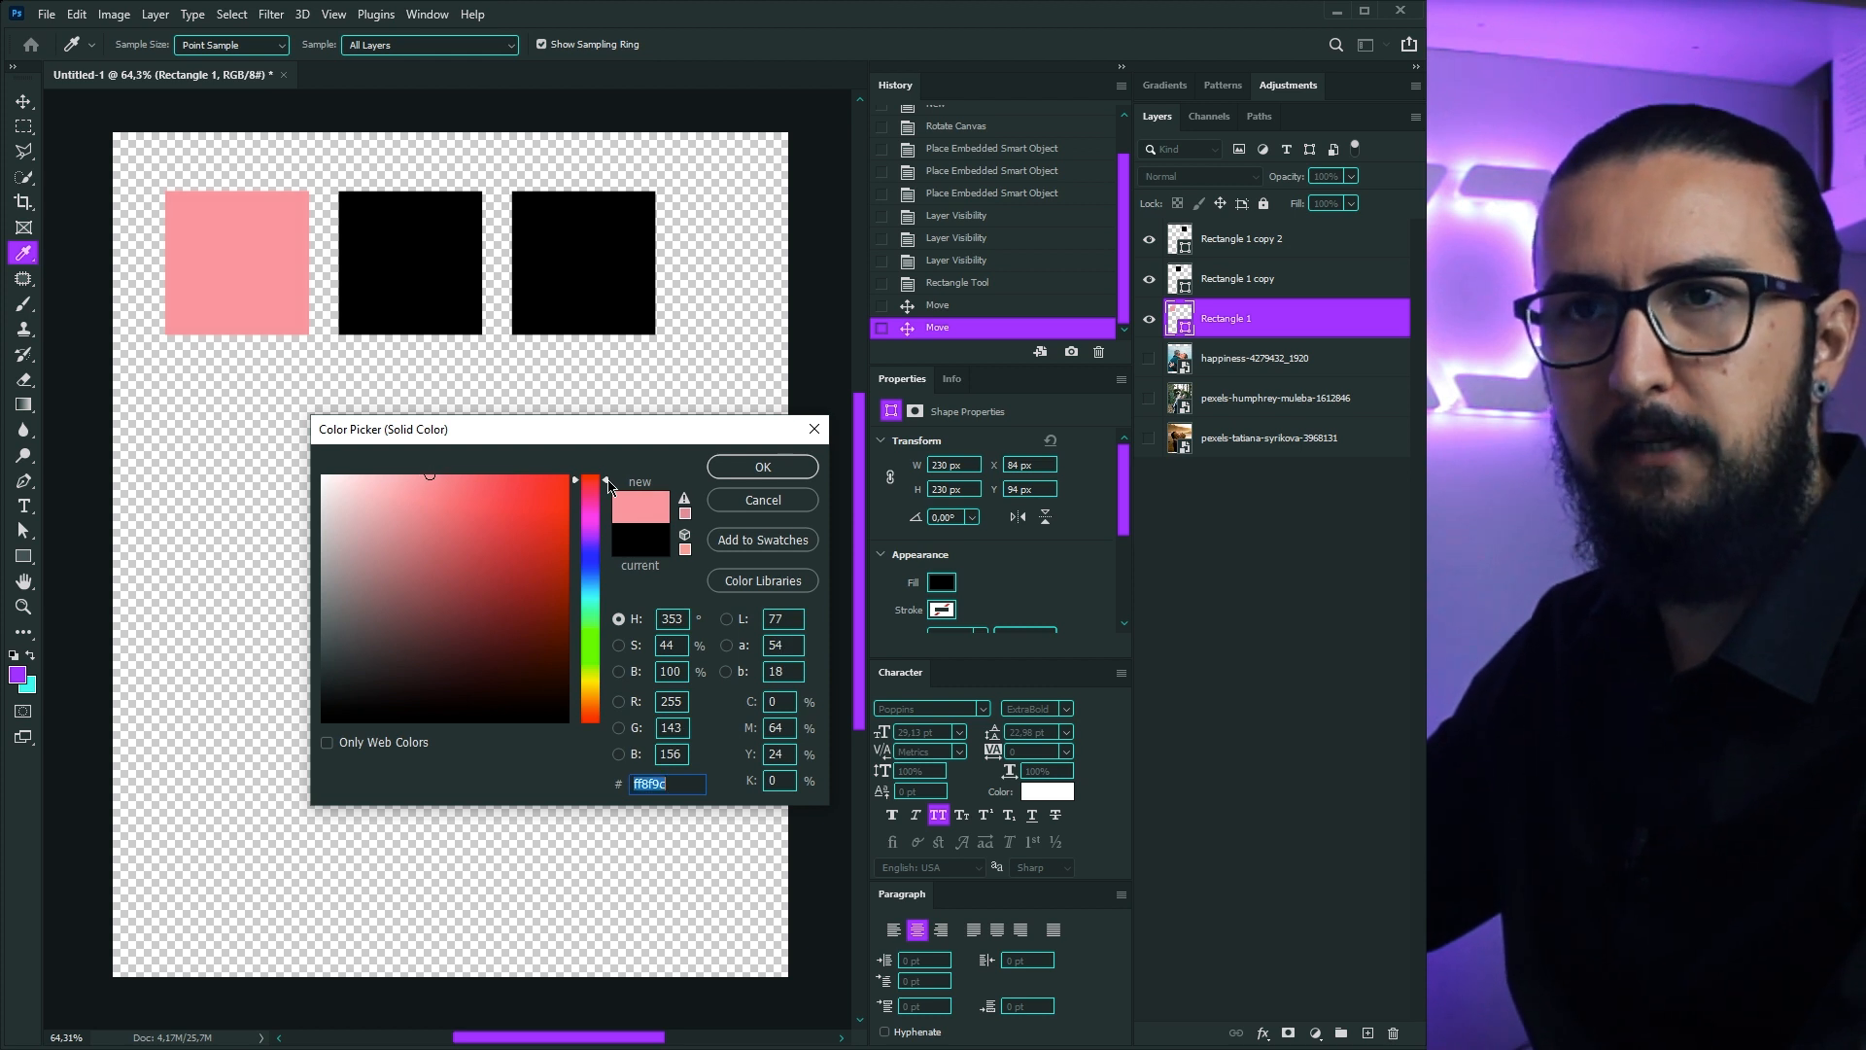
left_click(427, 475)
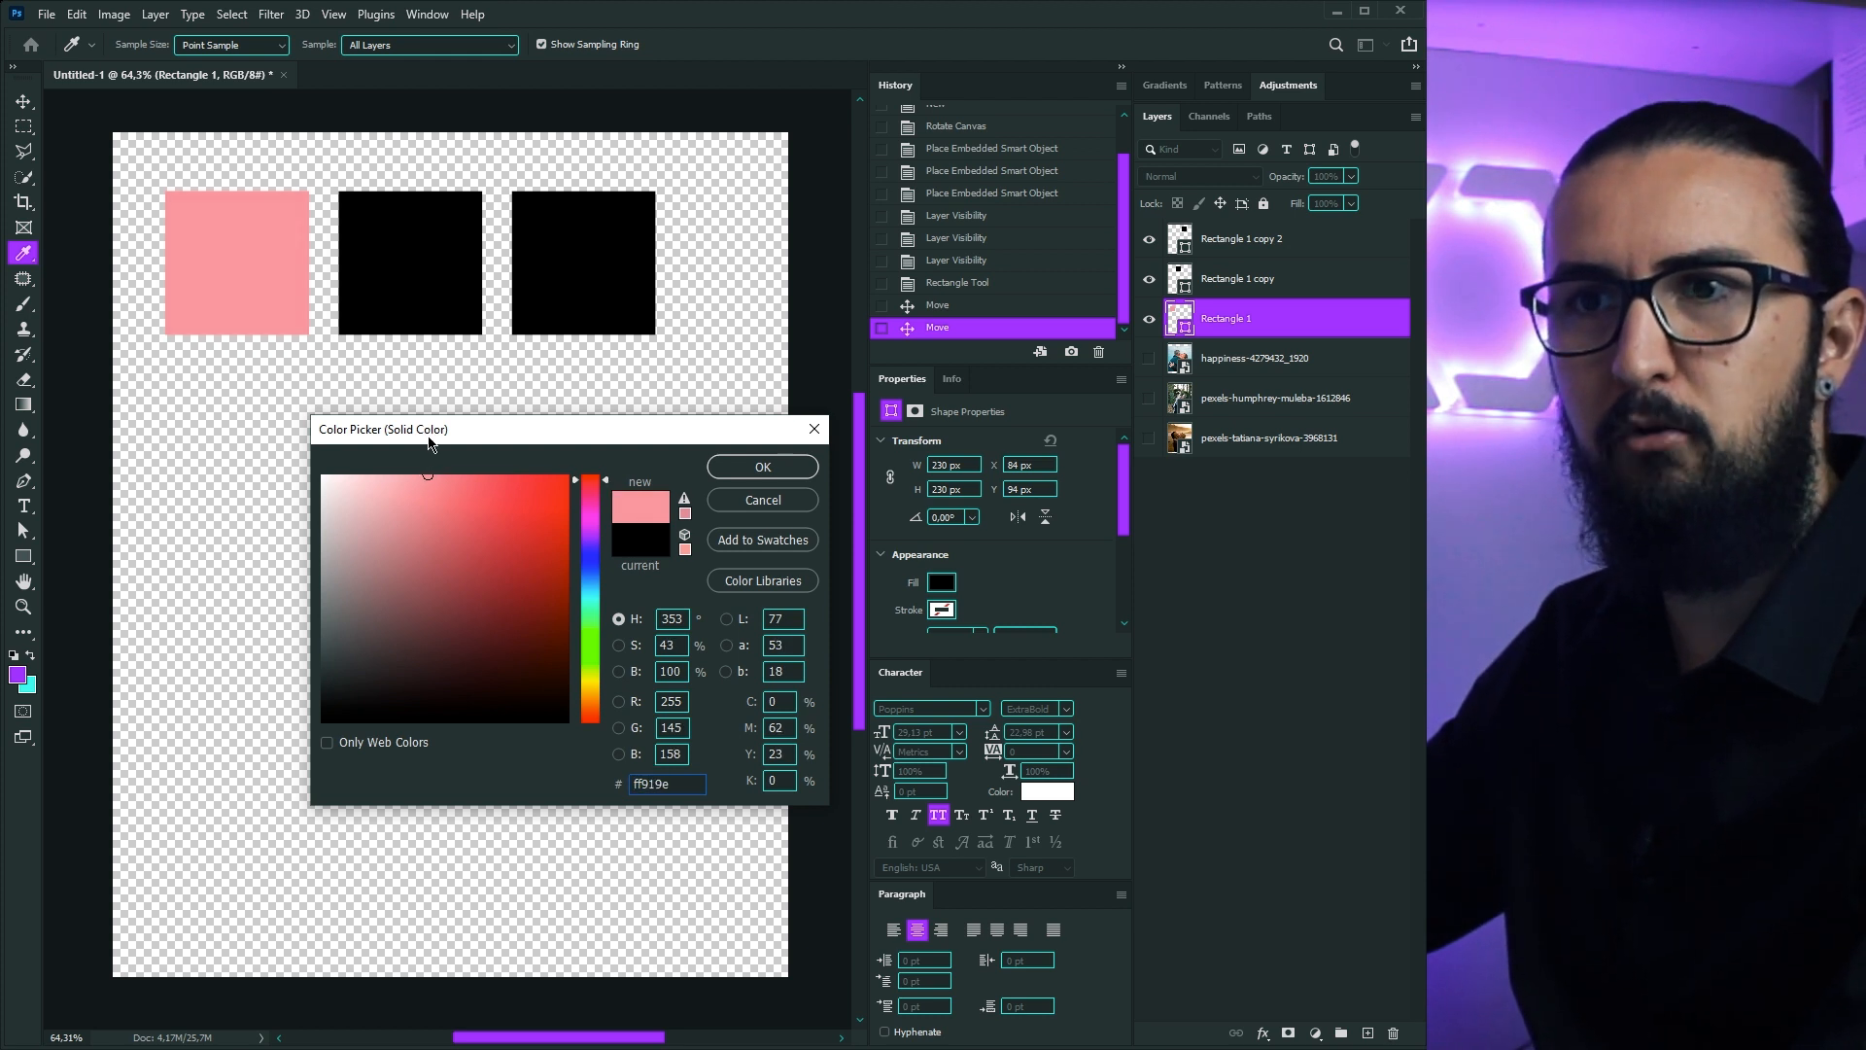
left_click(758, 467)
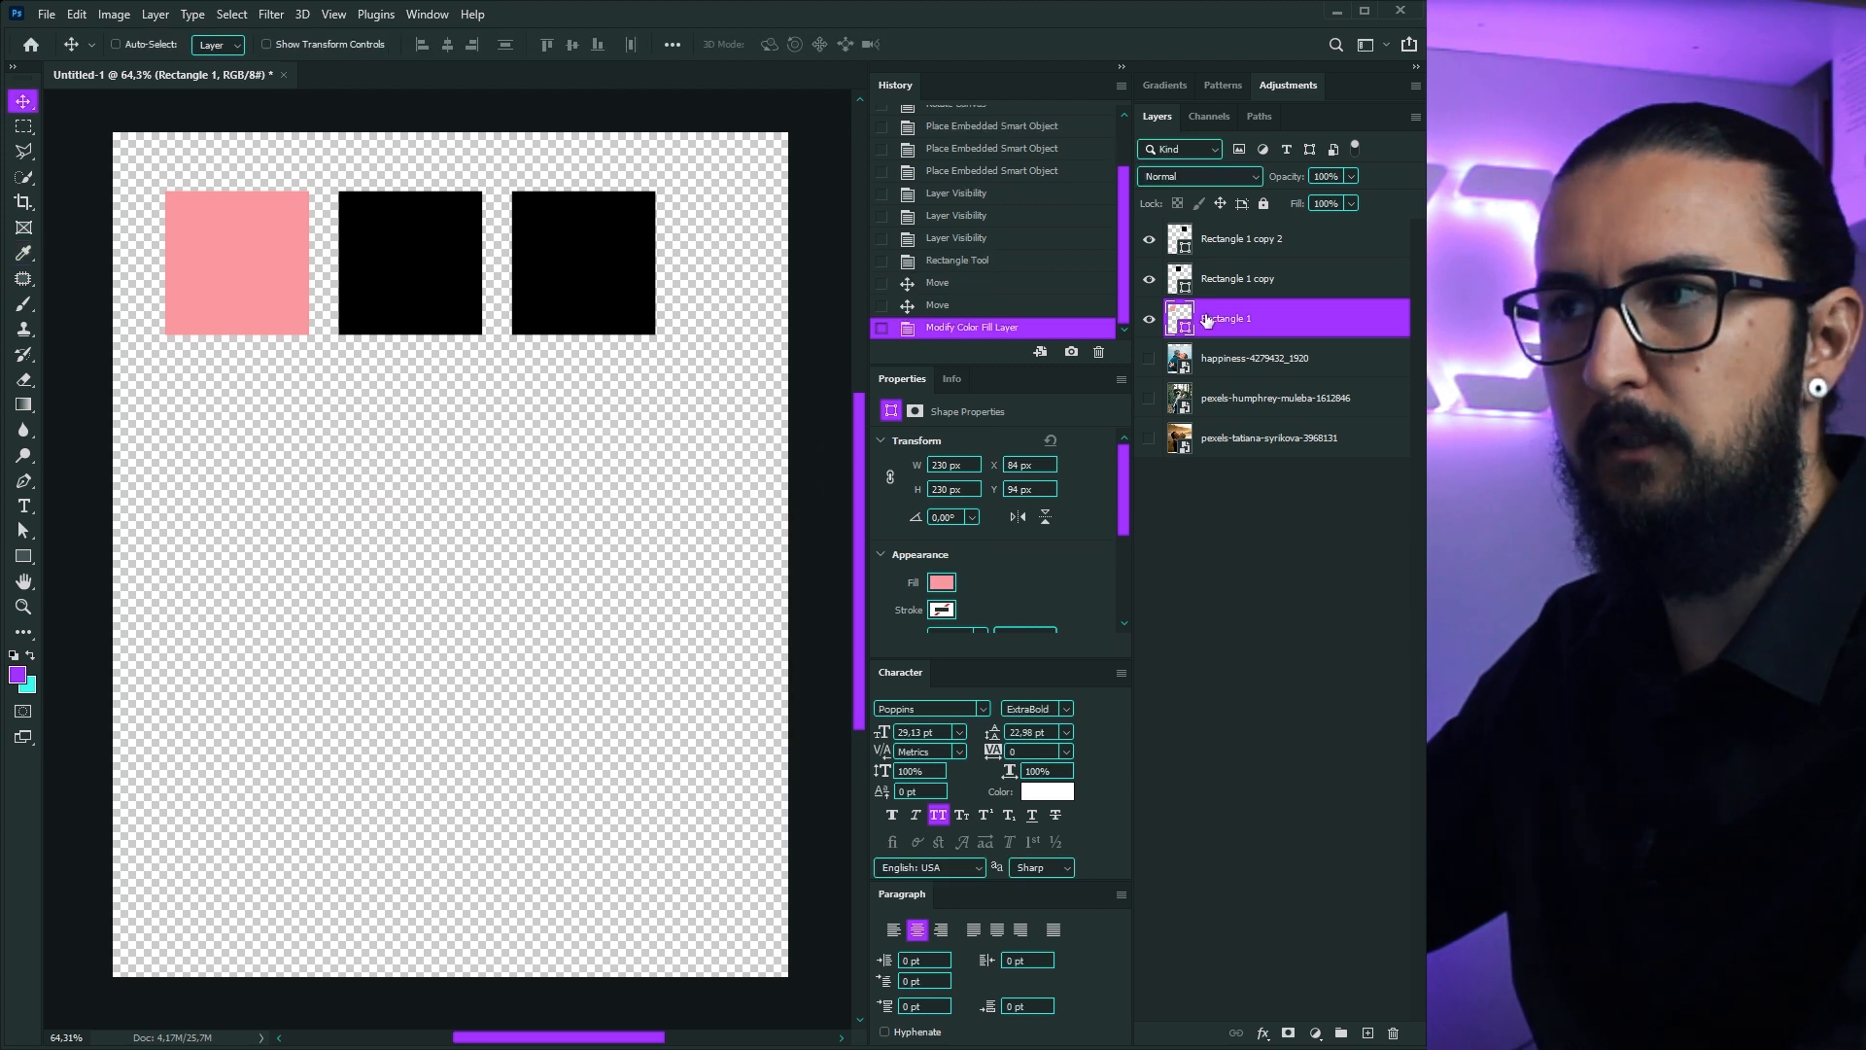
Step: Set the middle square's fill colour to light peach #ffc3a5
double_click(1182, 283)
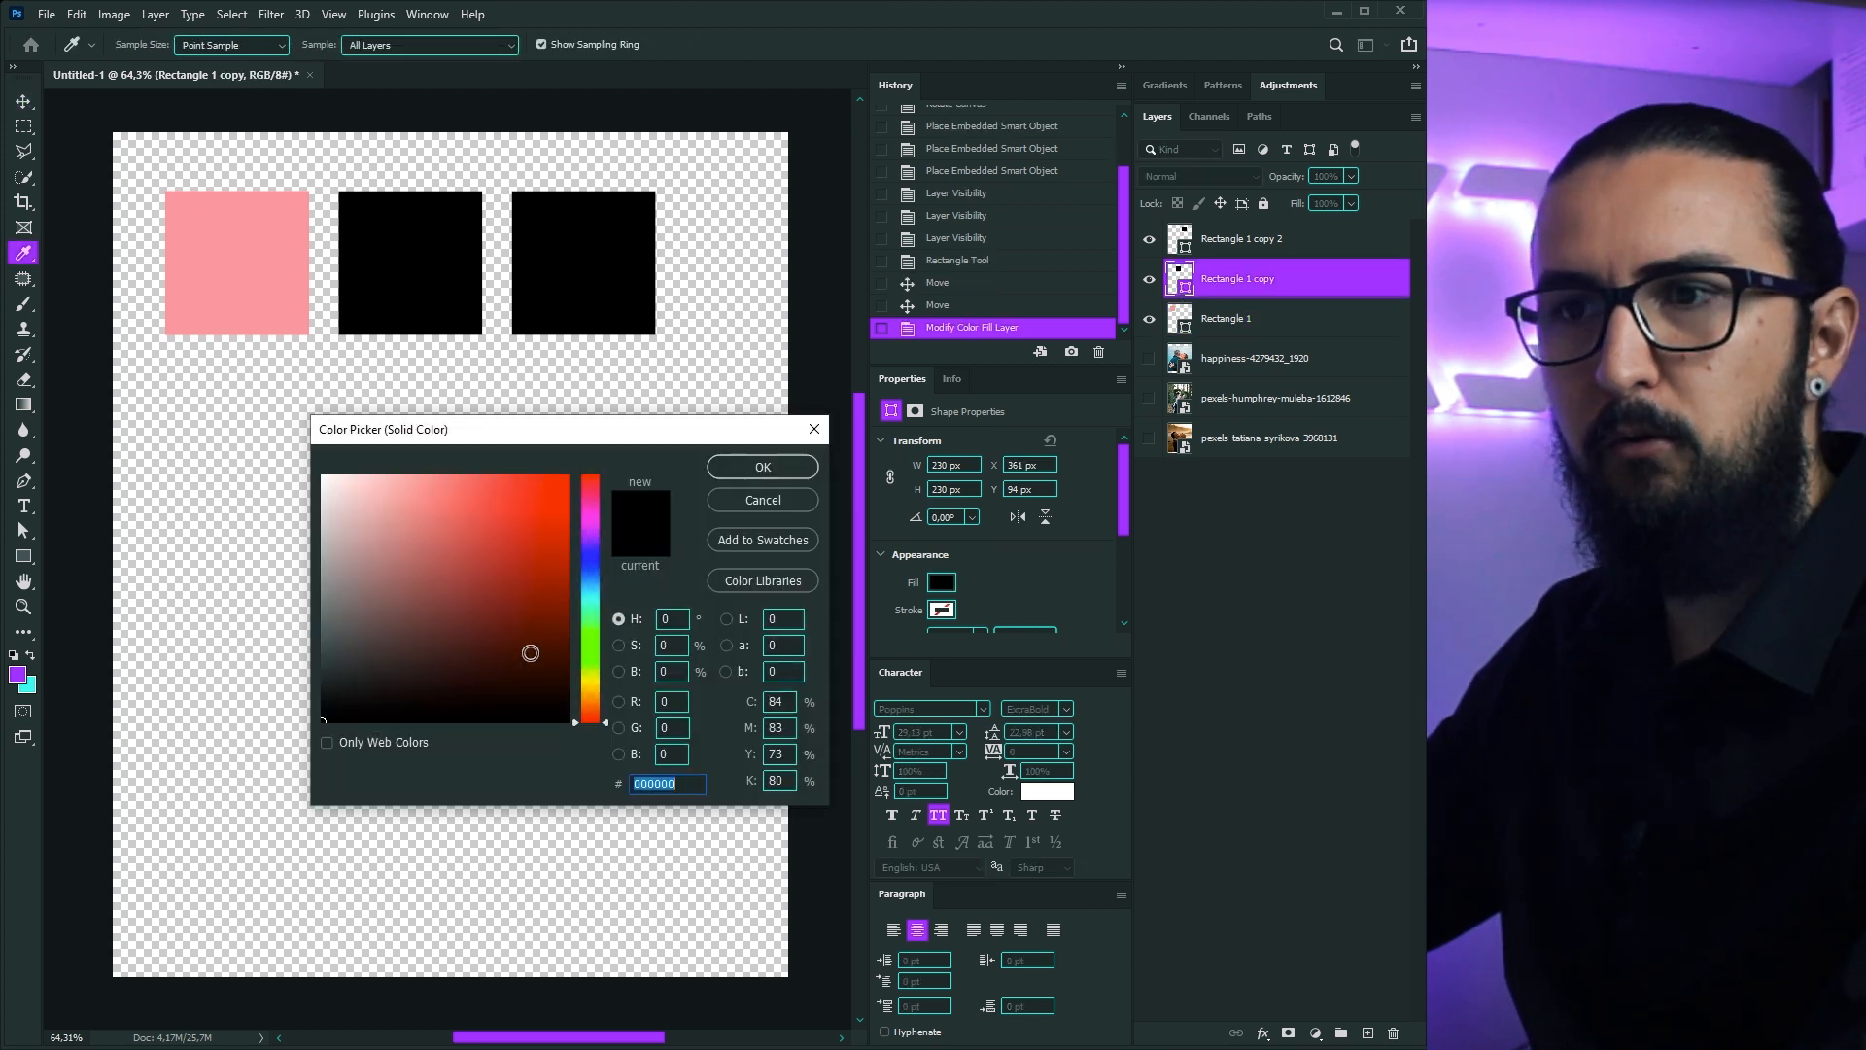
left_click(596, 717)
left_click_drag(594, 715, 593, 710)
mouse_move(447, 499)
left_mouse_down()
mouse_move(474, 467)
mouse_move(408, 422)
left_mouse_up()
left_click(764, 468)
Step: Set the third square's fill colour to white #ffffff
double_click(1180, 243)
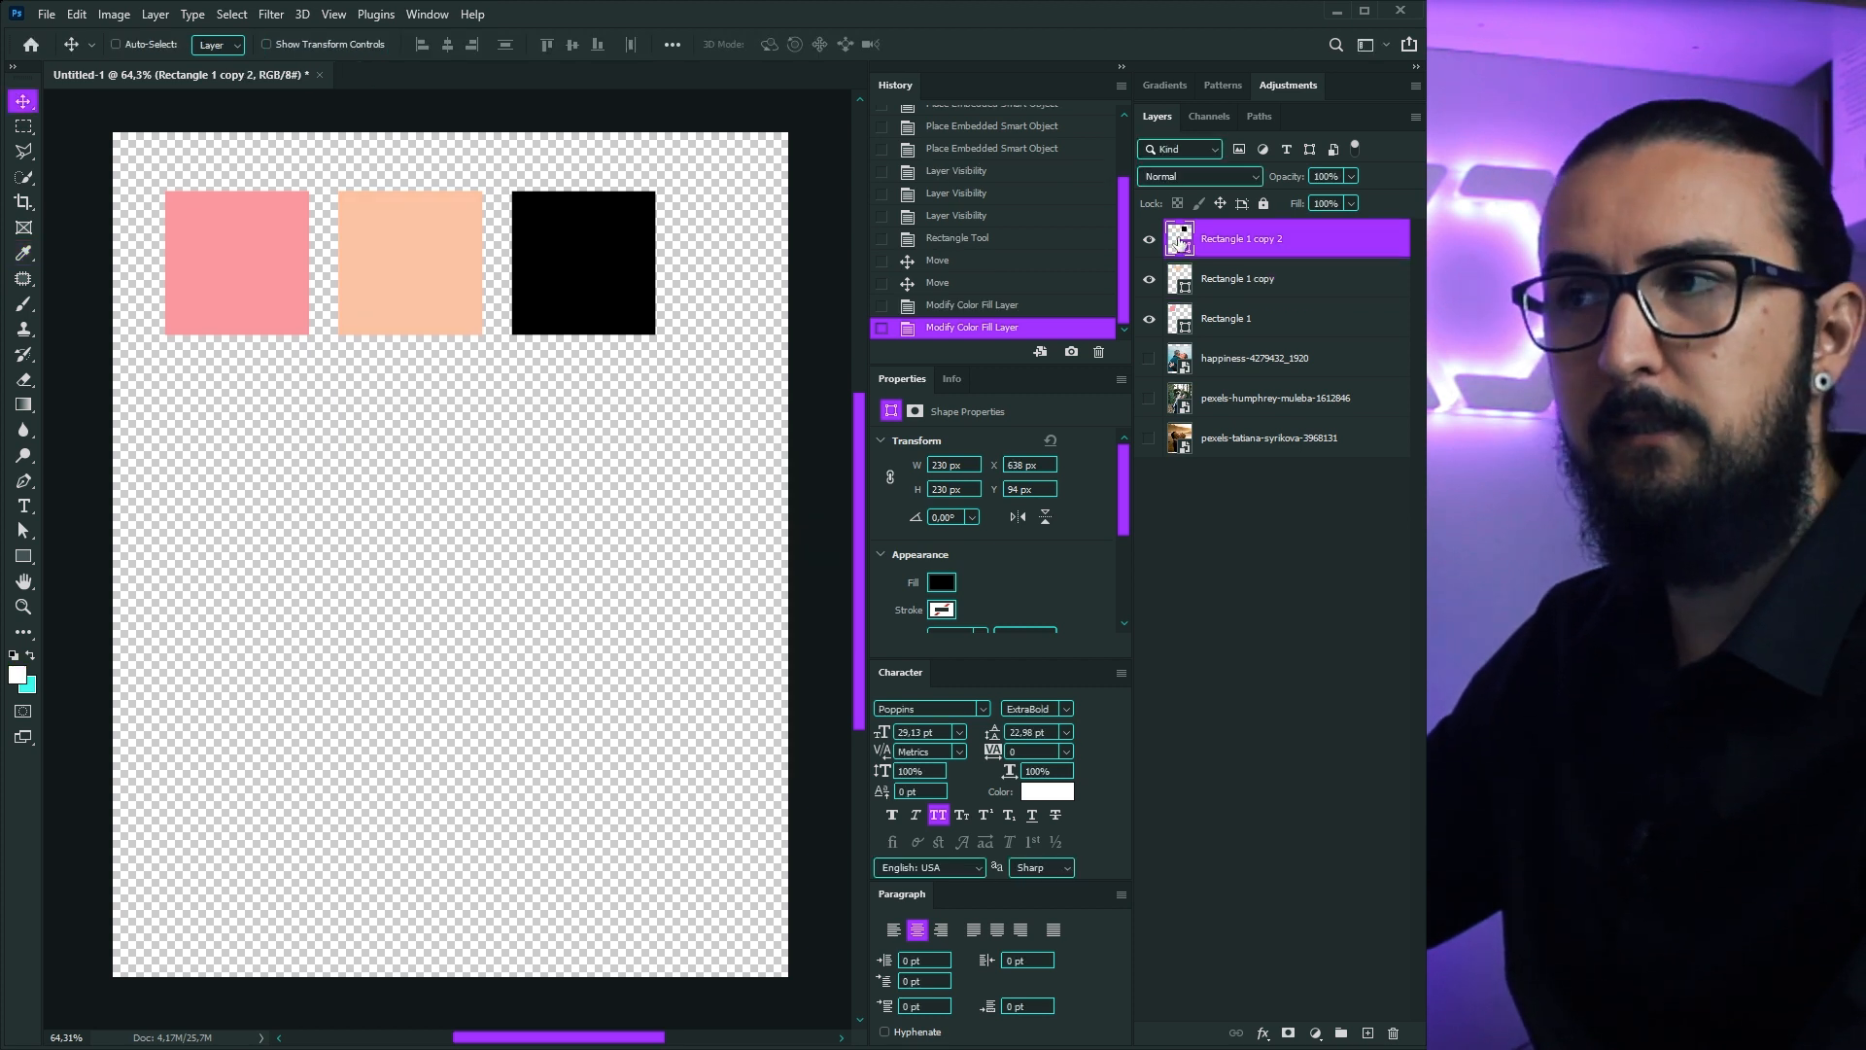
left_click_drag(365, 505, 257, 430)
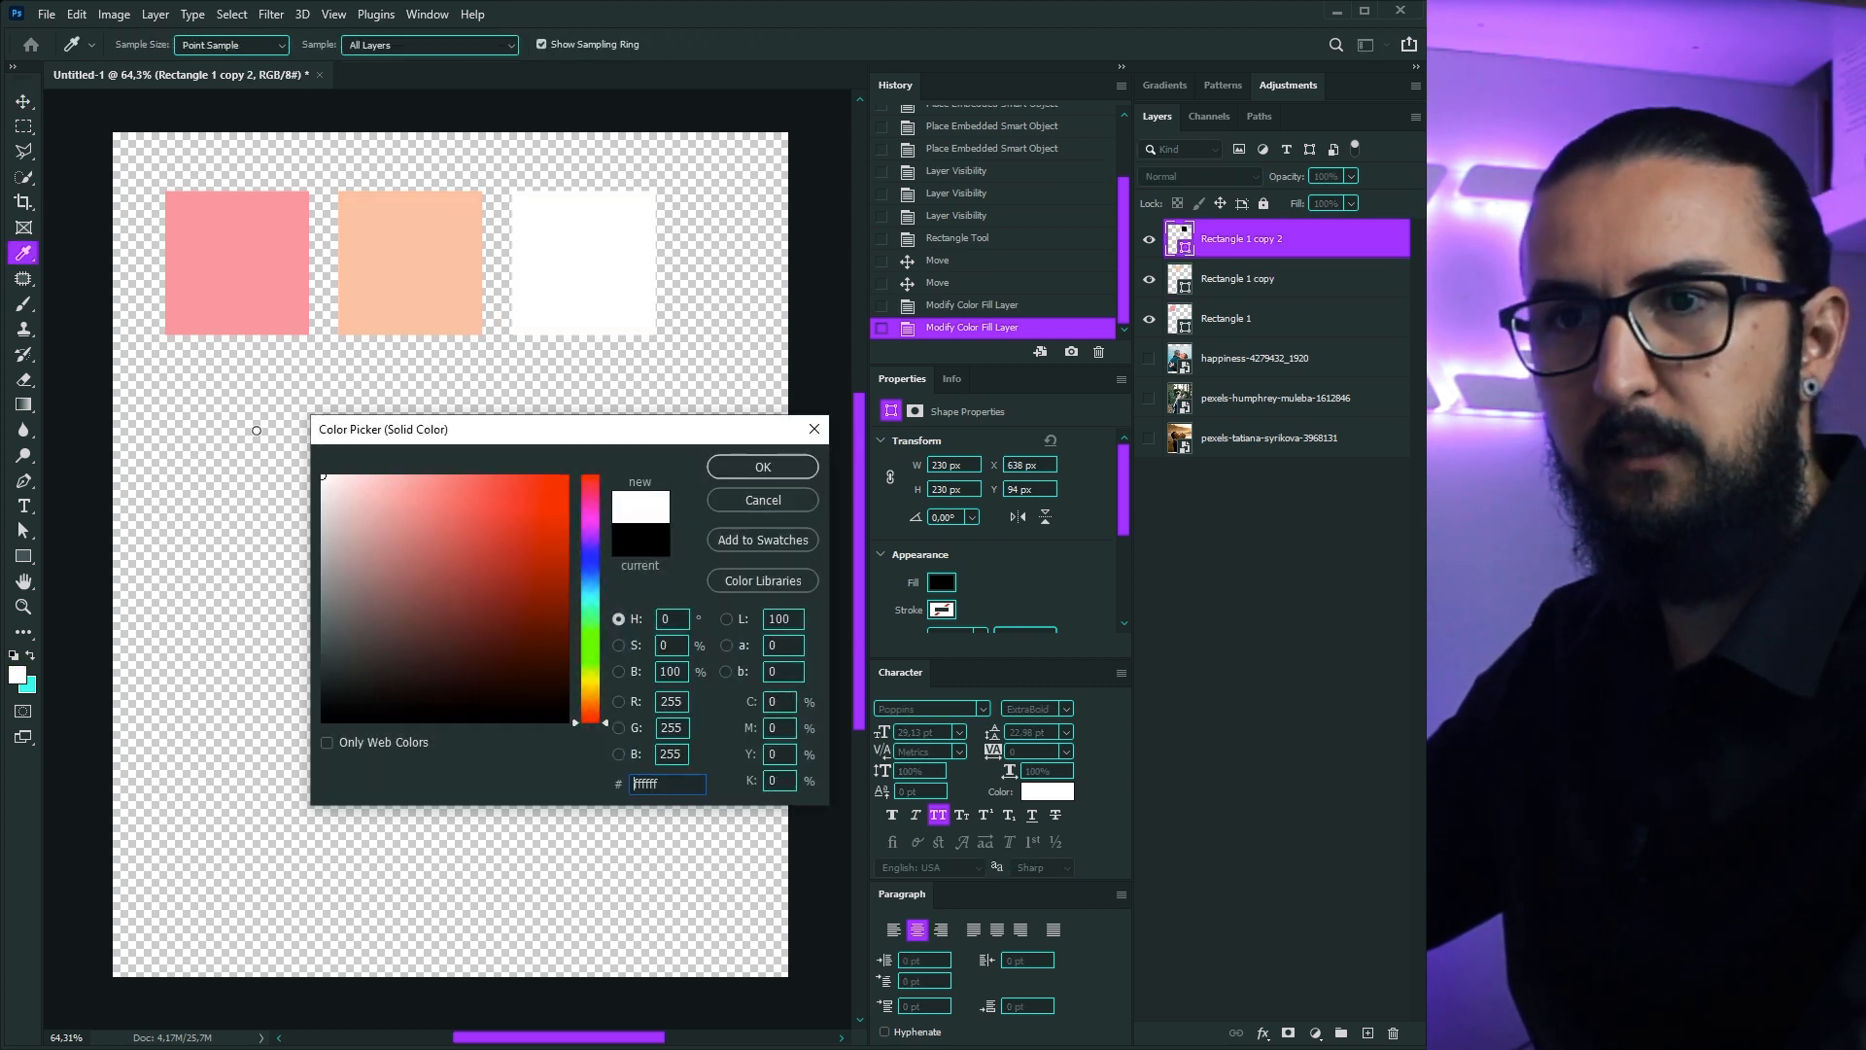
left_click(763, 467)
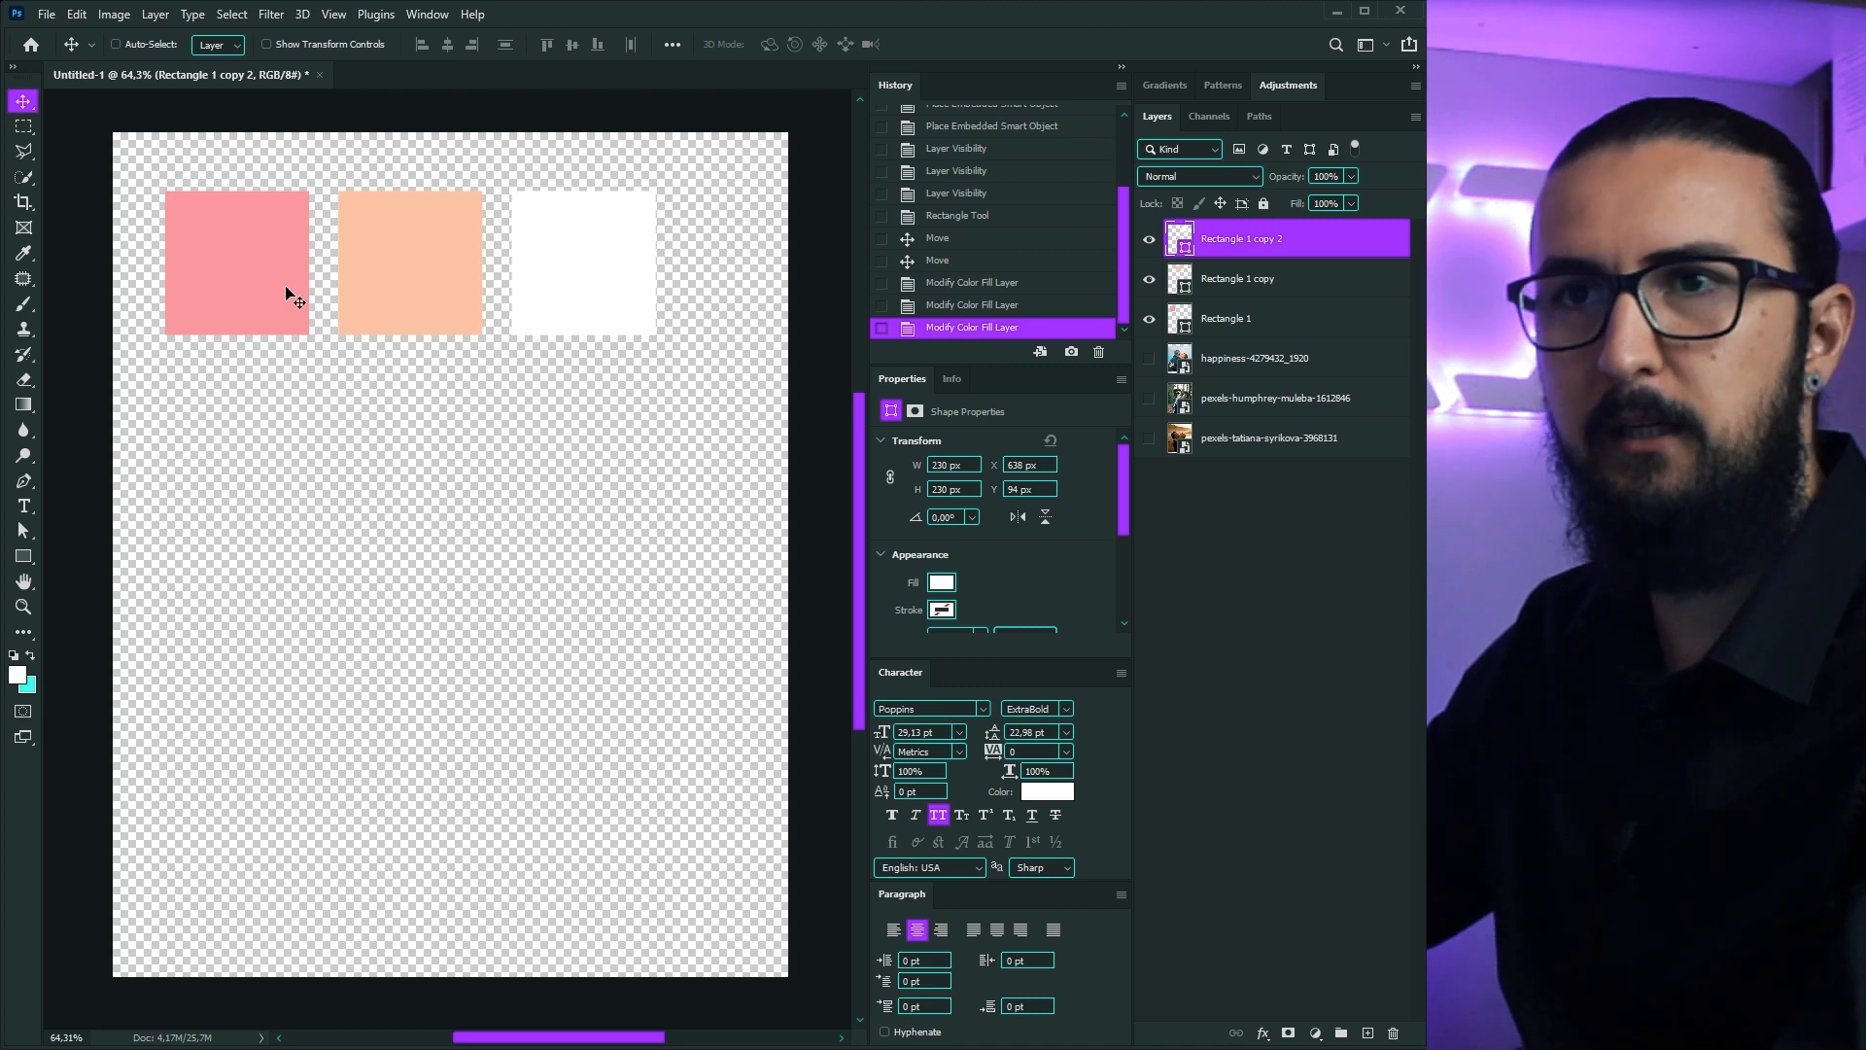
mouse_move(429, 321)
left_mouse_down()
mouse_move(311, 319)
mouse_move(462, 317)
mouse_move(416, 319)
left_mouse_up()
left_click(418, 319, "ctrl")
left_click_drag(541, 359, 300, 356)
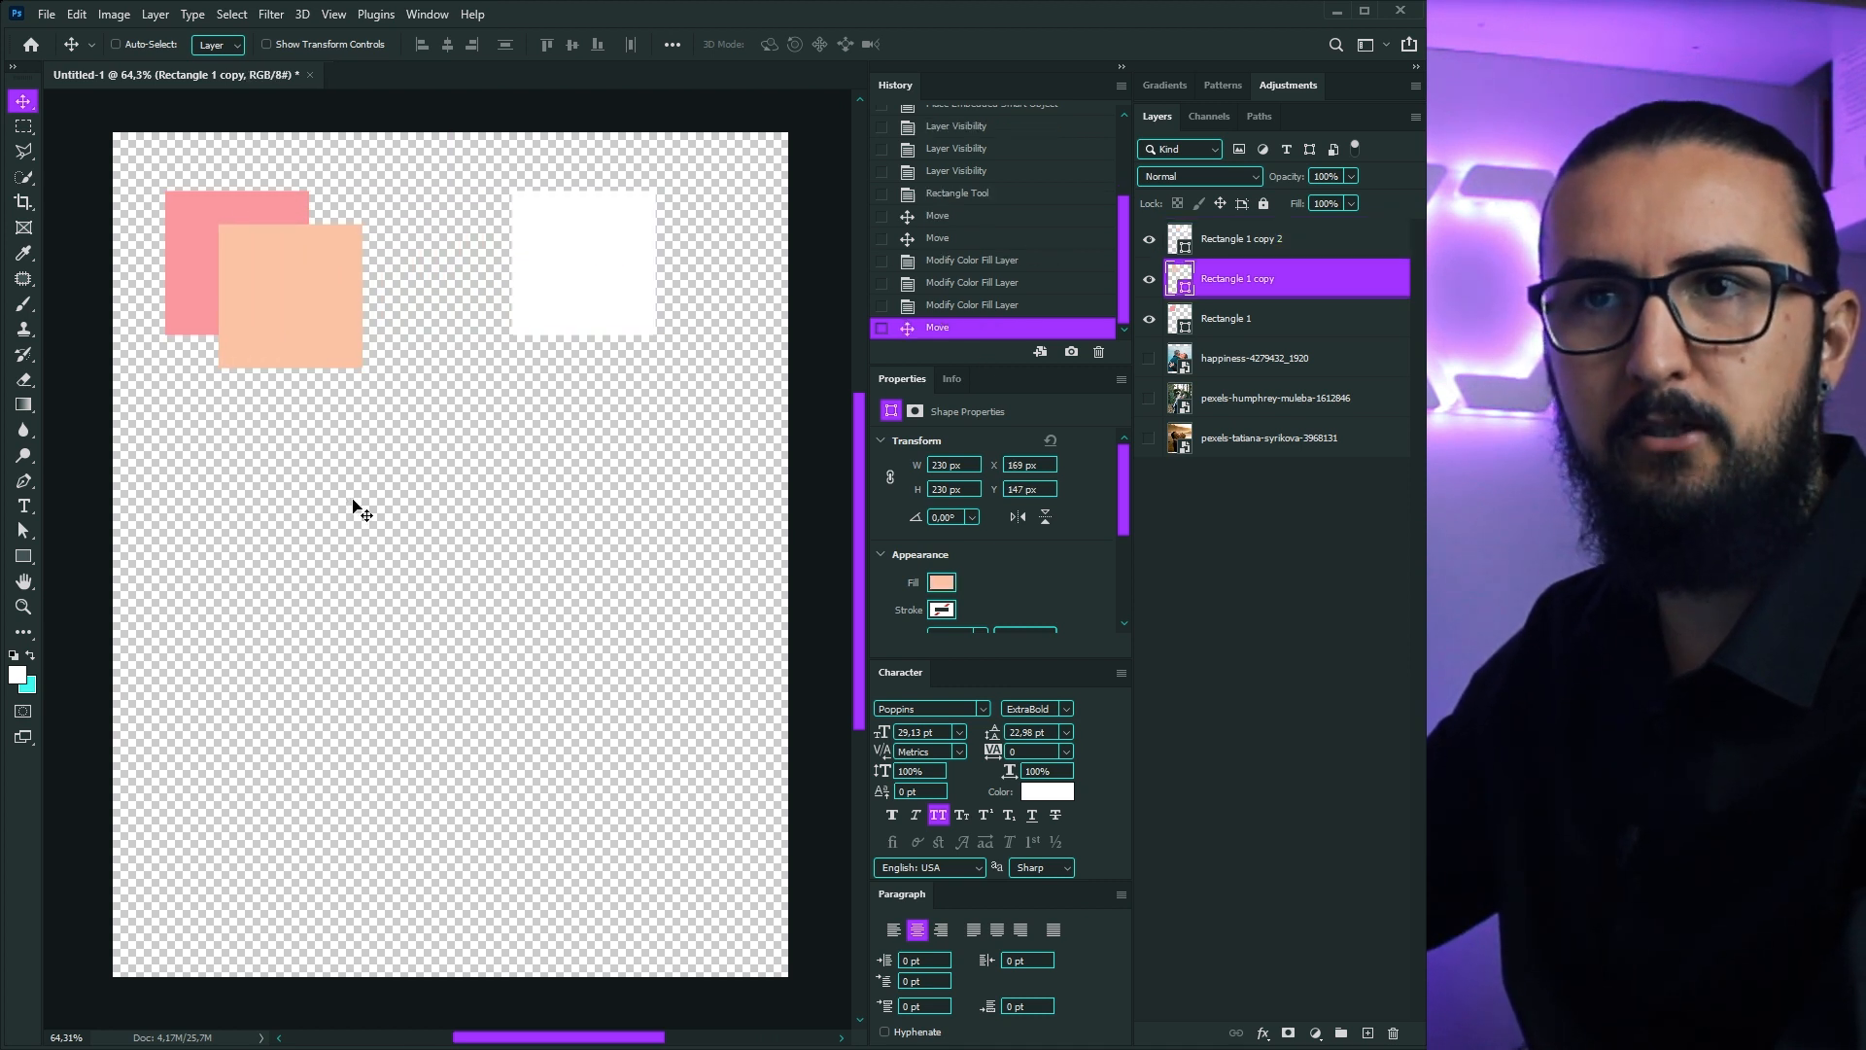
key("ctrl+z")
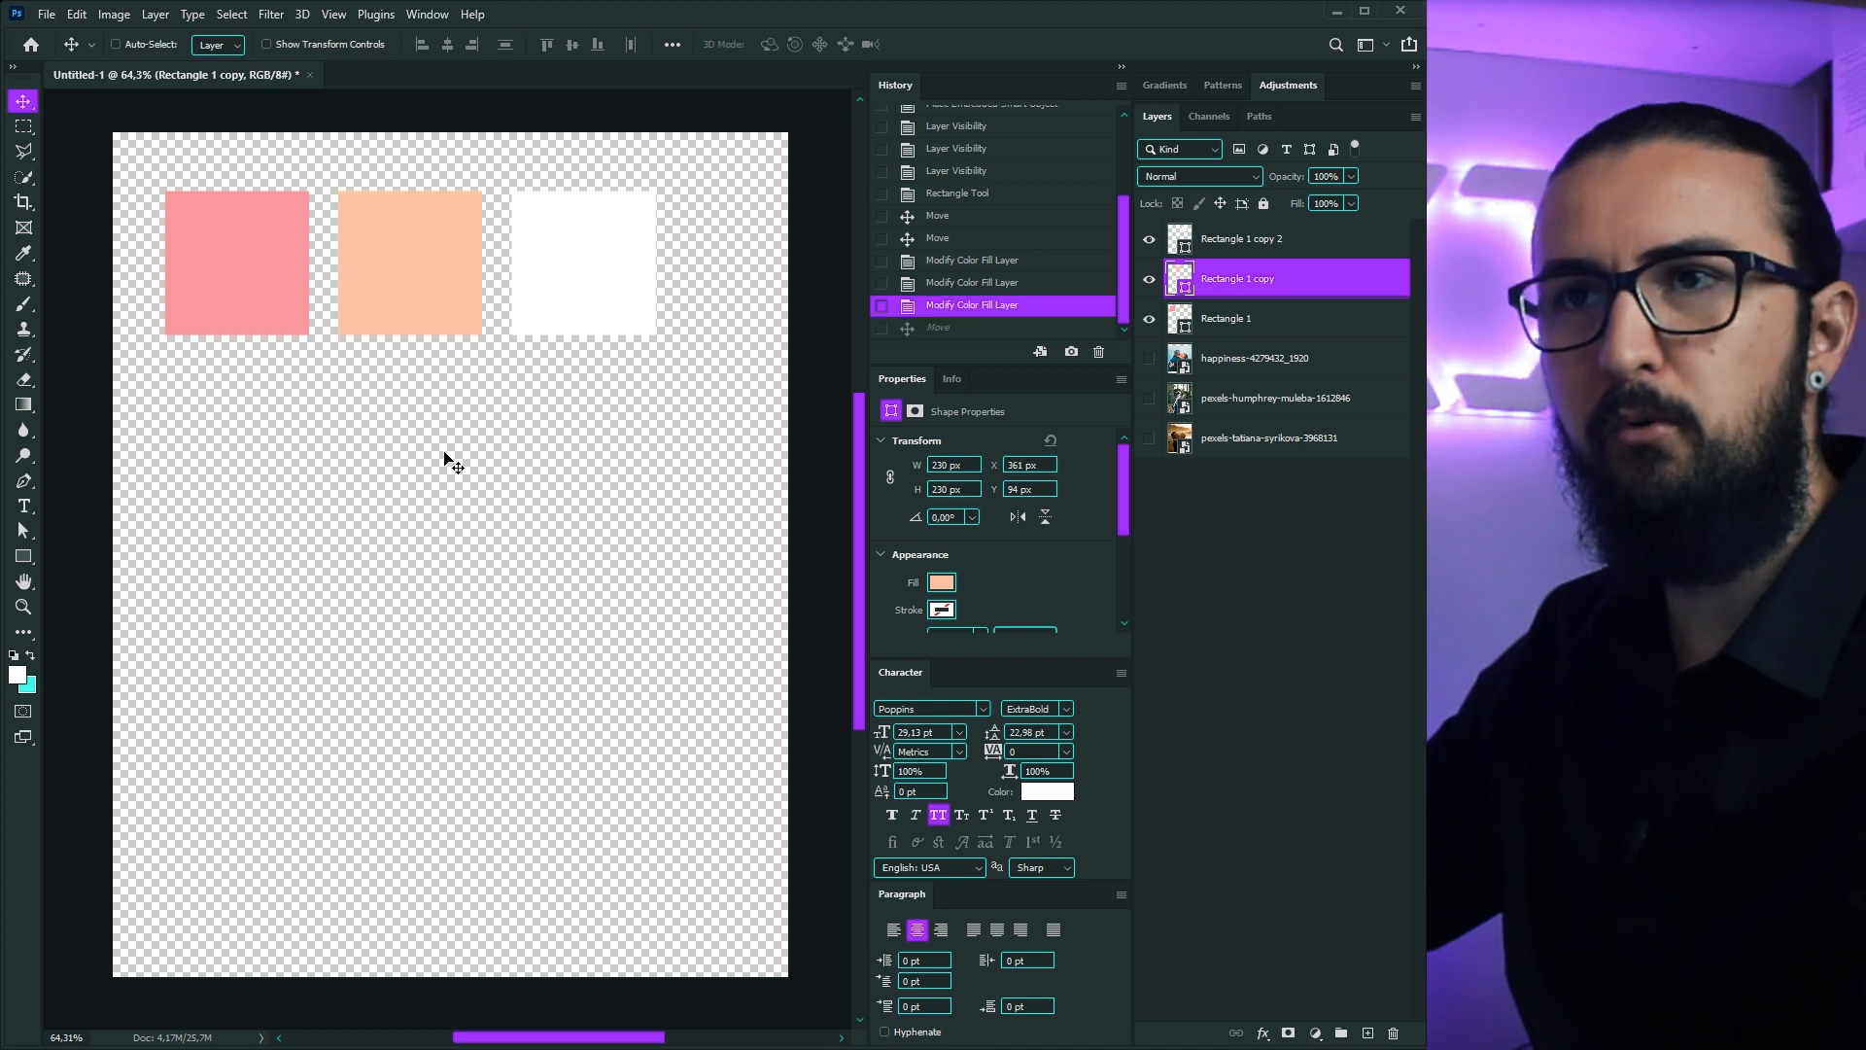
Step: Duplicate the pink and peach squares together into a second row directly below the originals
left_click(1260, 325)
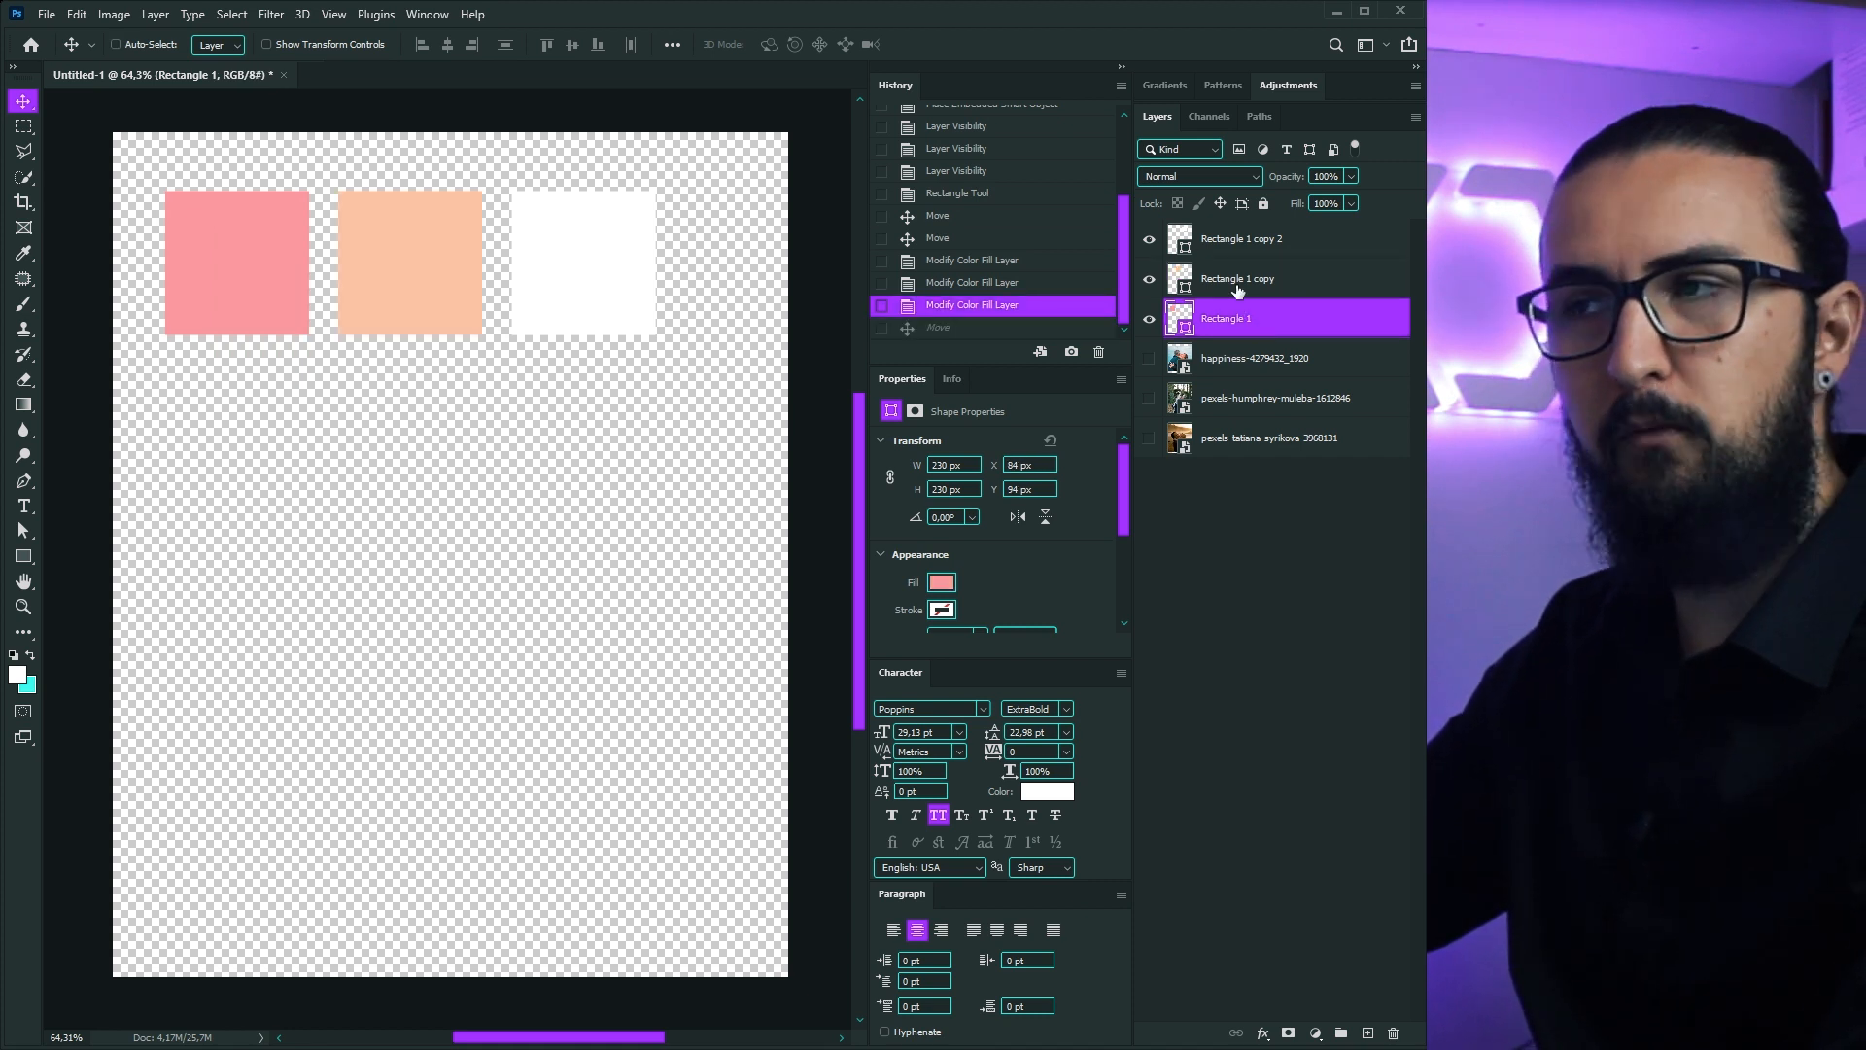
left_click(1218, 292, "shift")
left_click_drag(476, 351, 476, 526)
left_click_drag(477, 526, 476, 525)
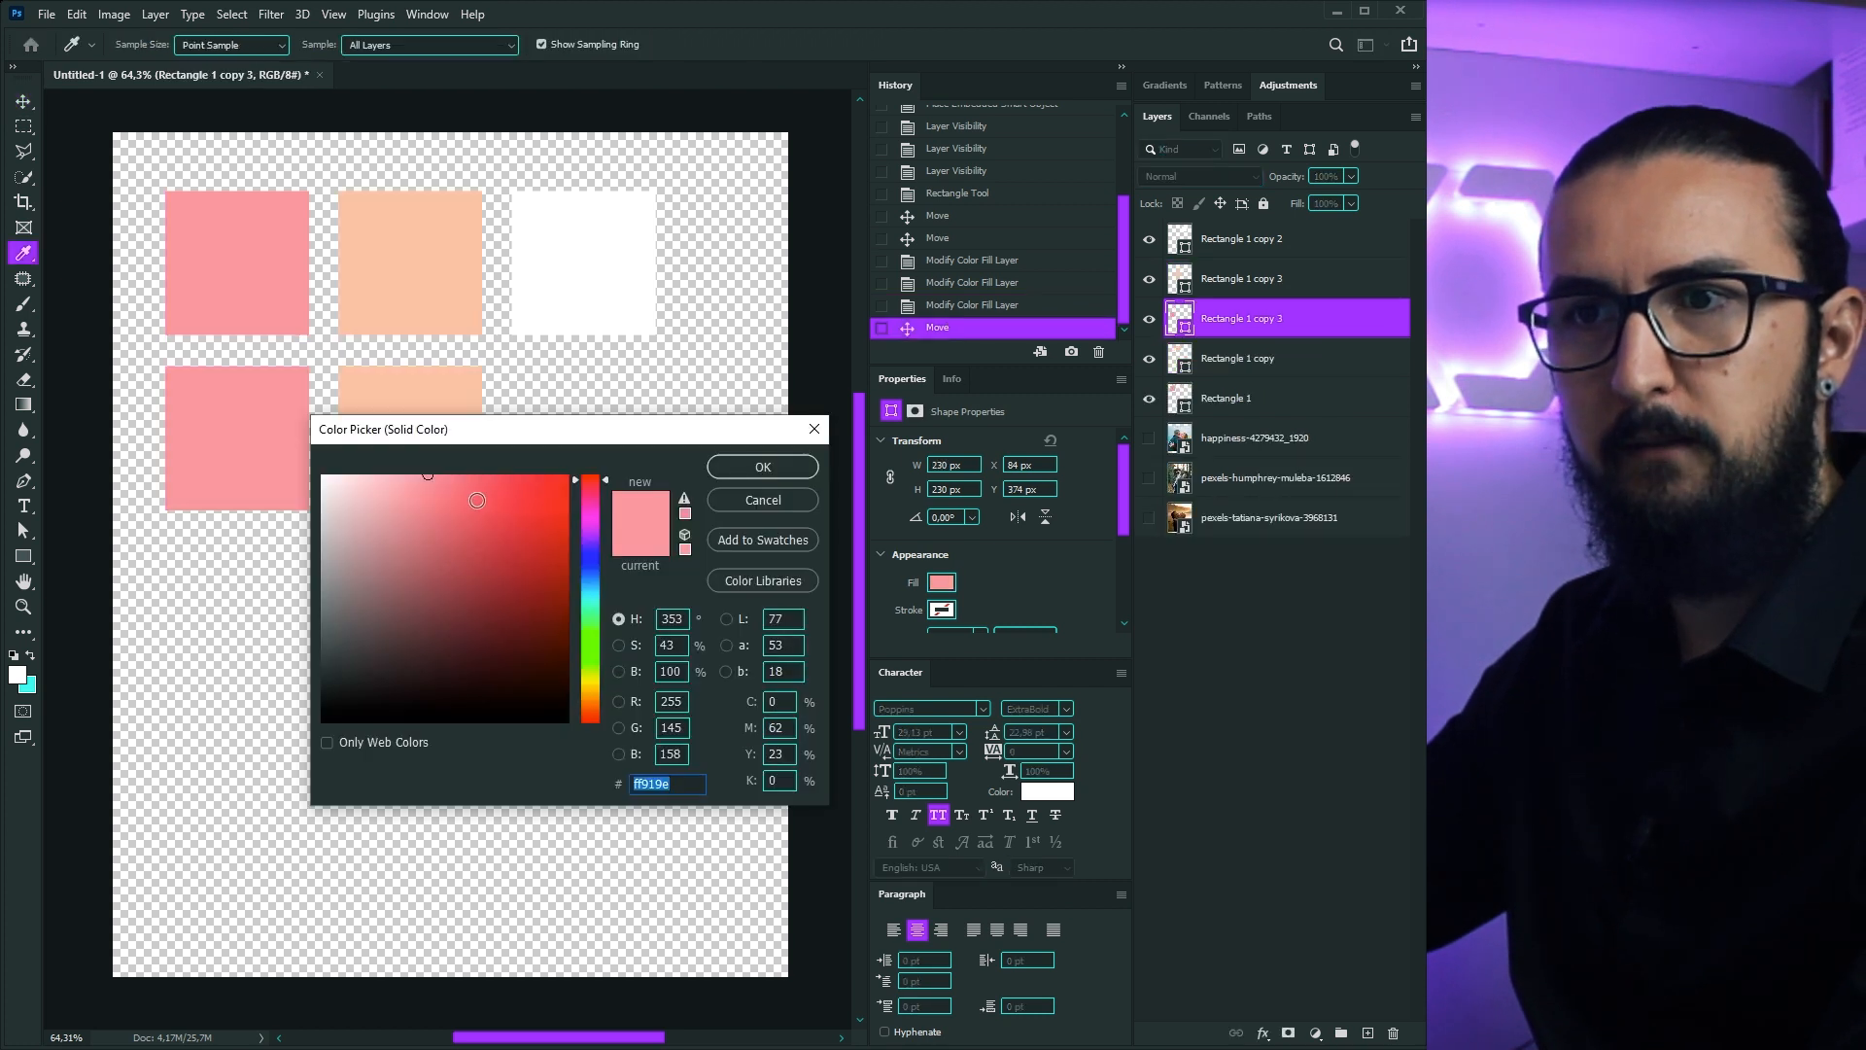
Step: Set the pink copy in the second row to a dark burgundy fill of about #411f29
left_click(434, 655)
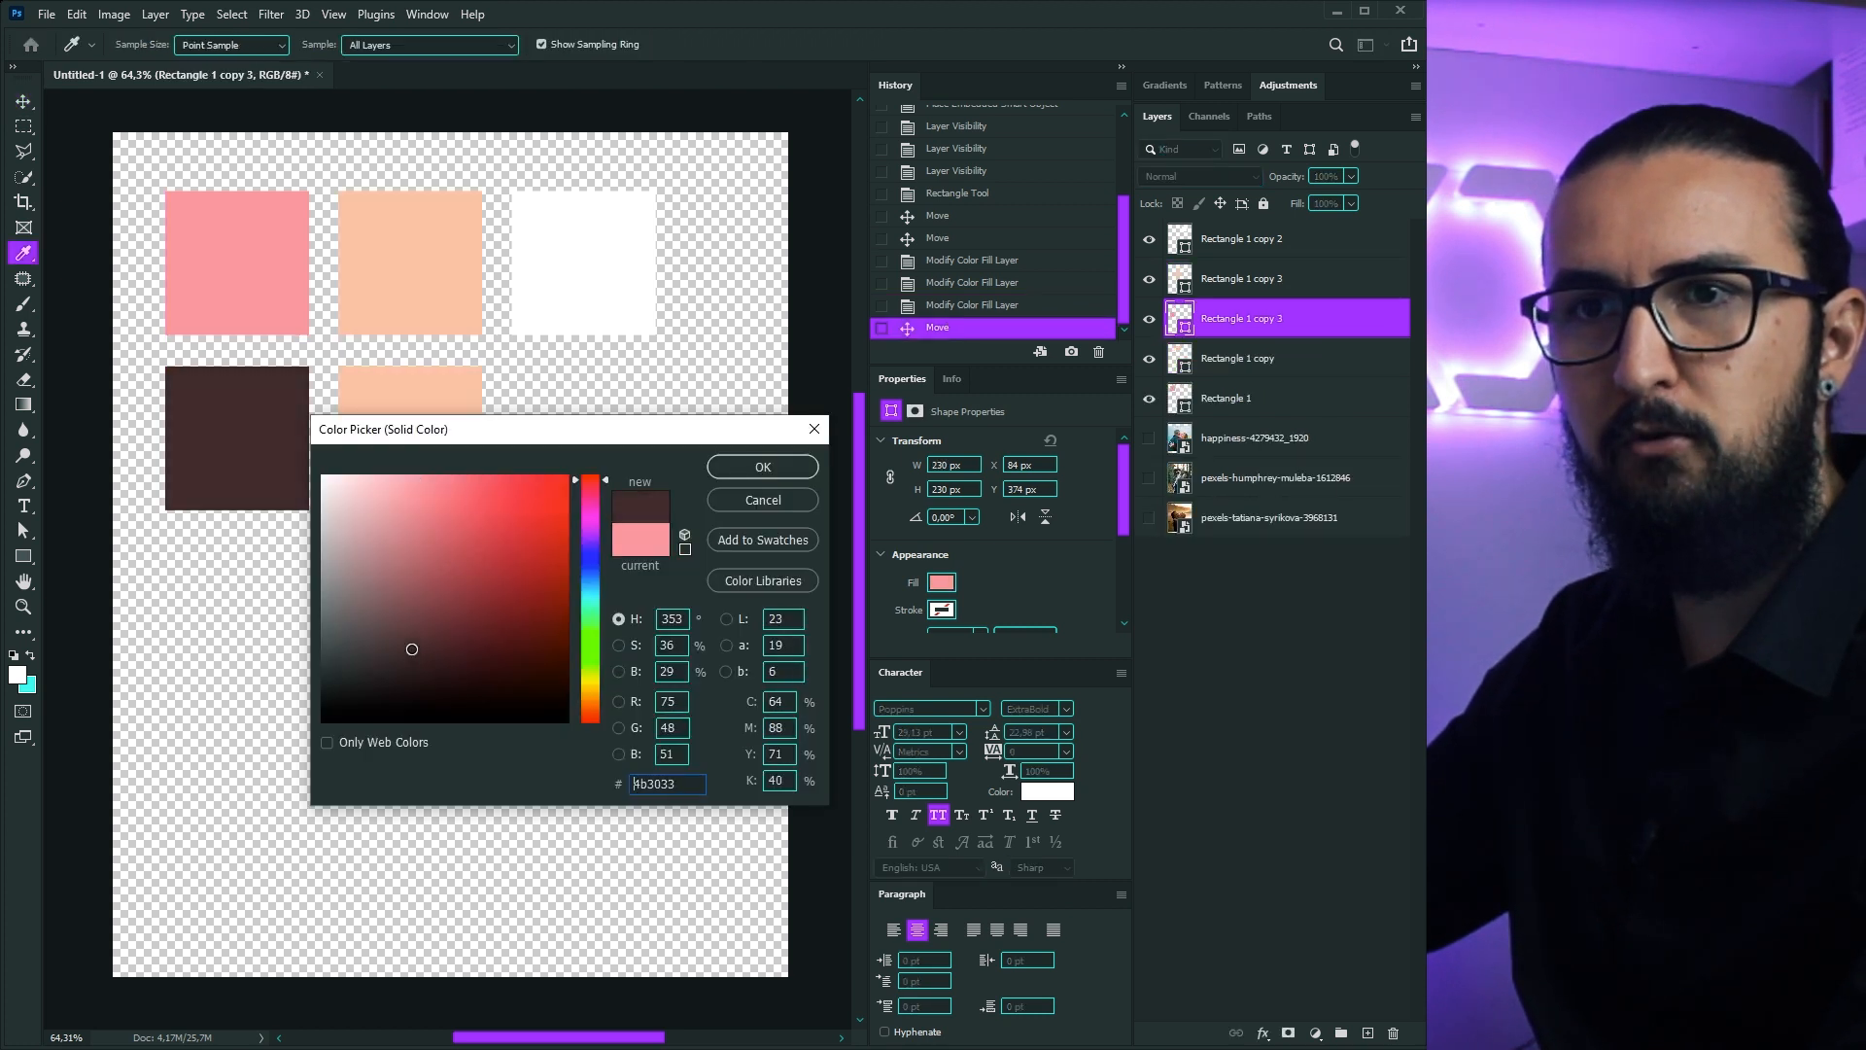
left_click_drag(440, 648, 453, 660)
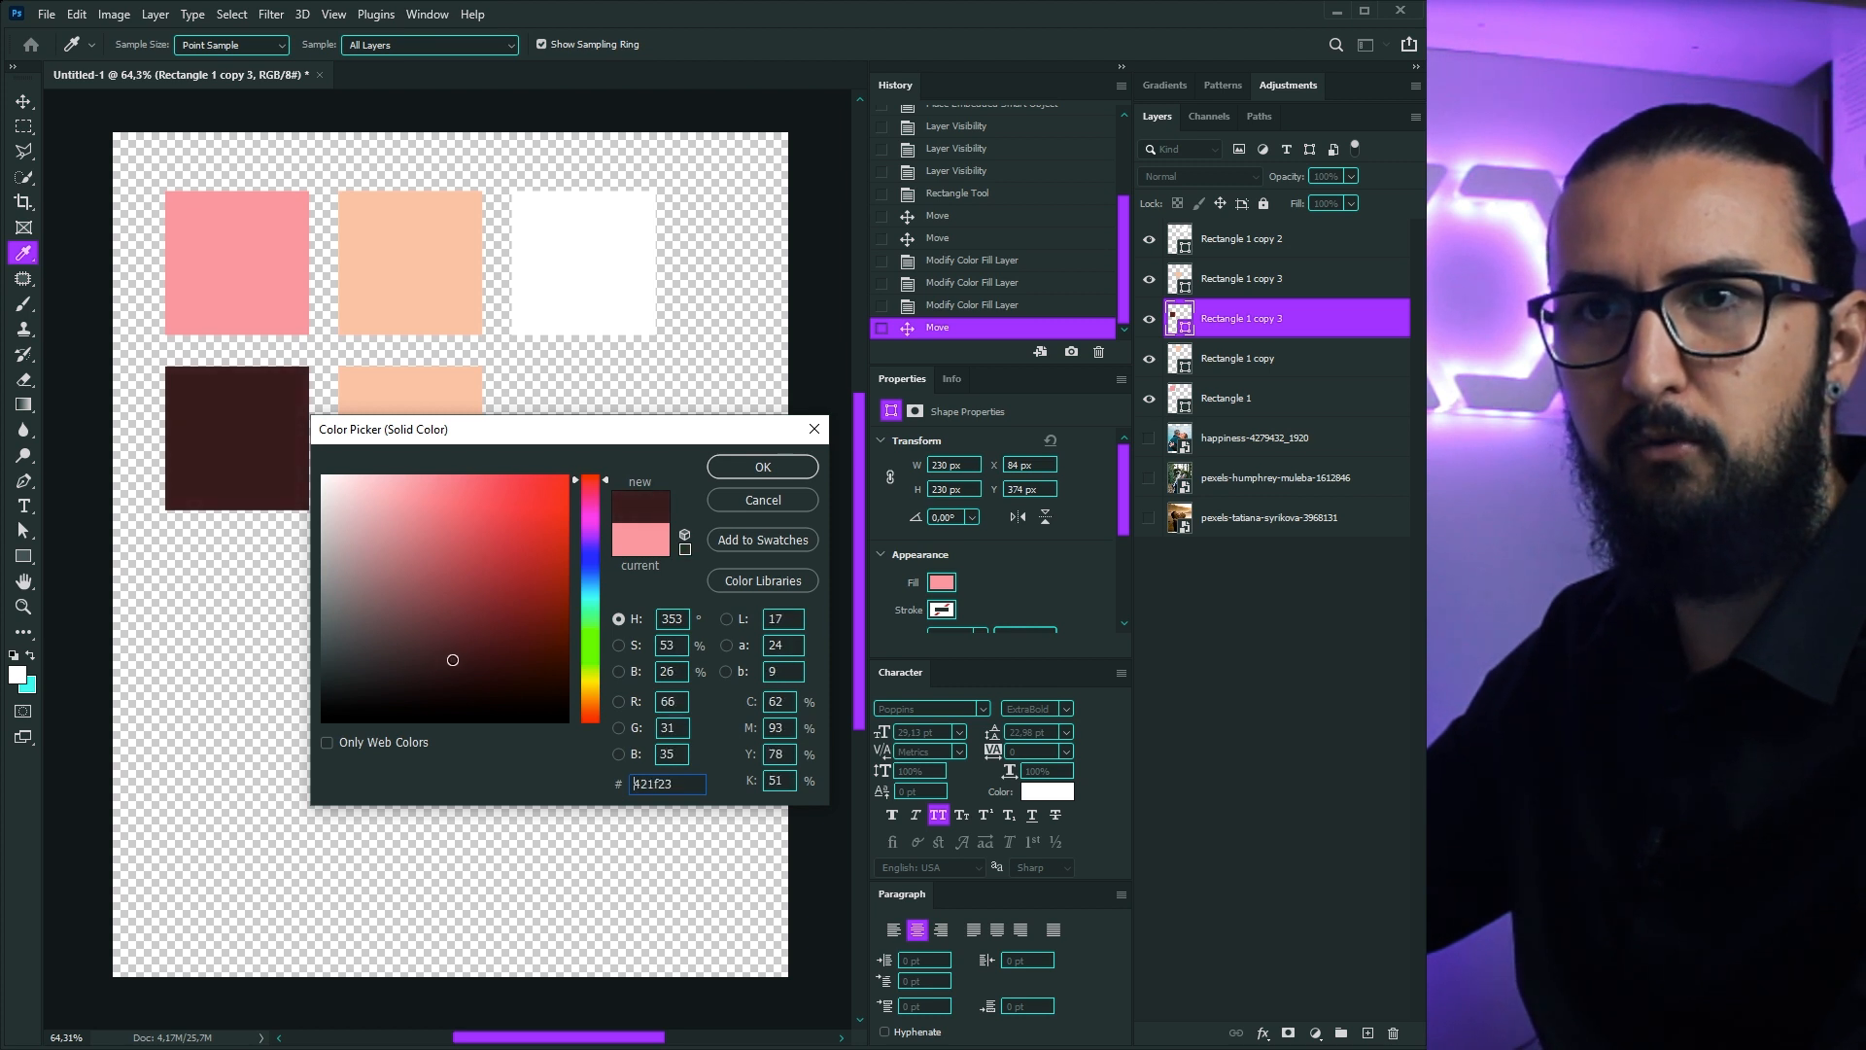
left_click(608, 488)
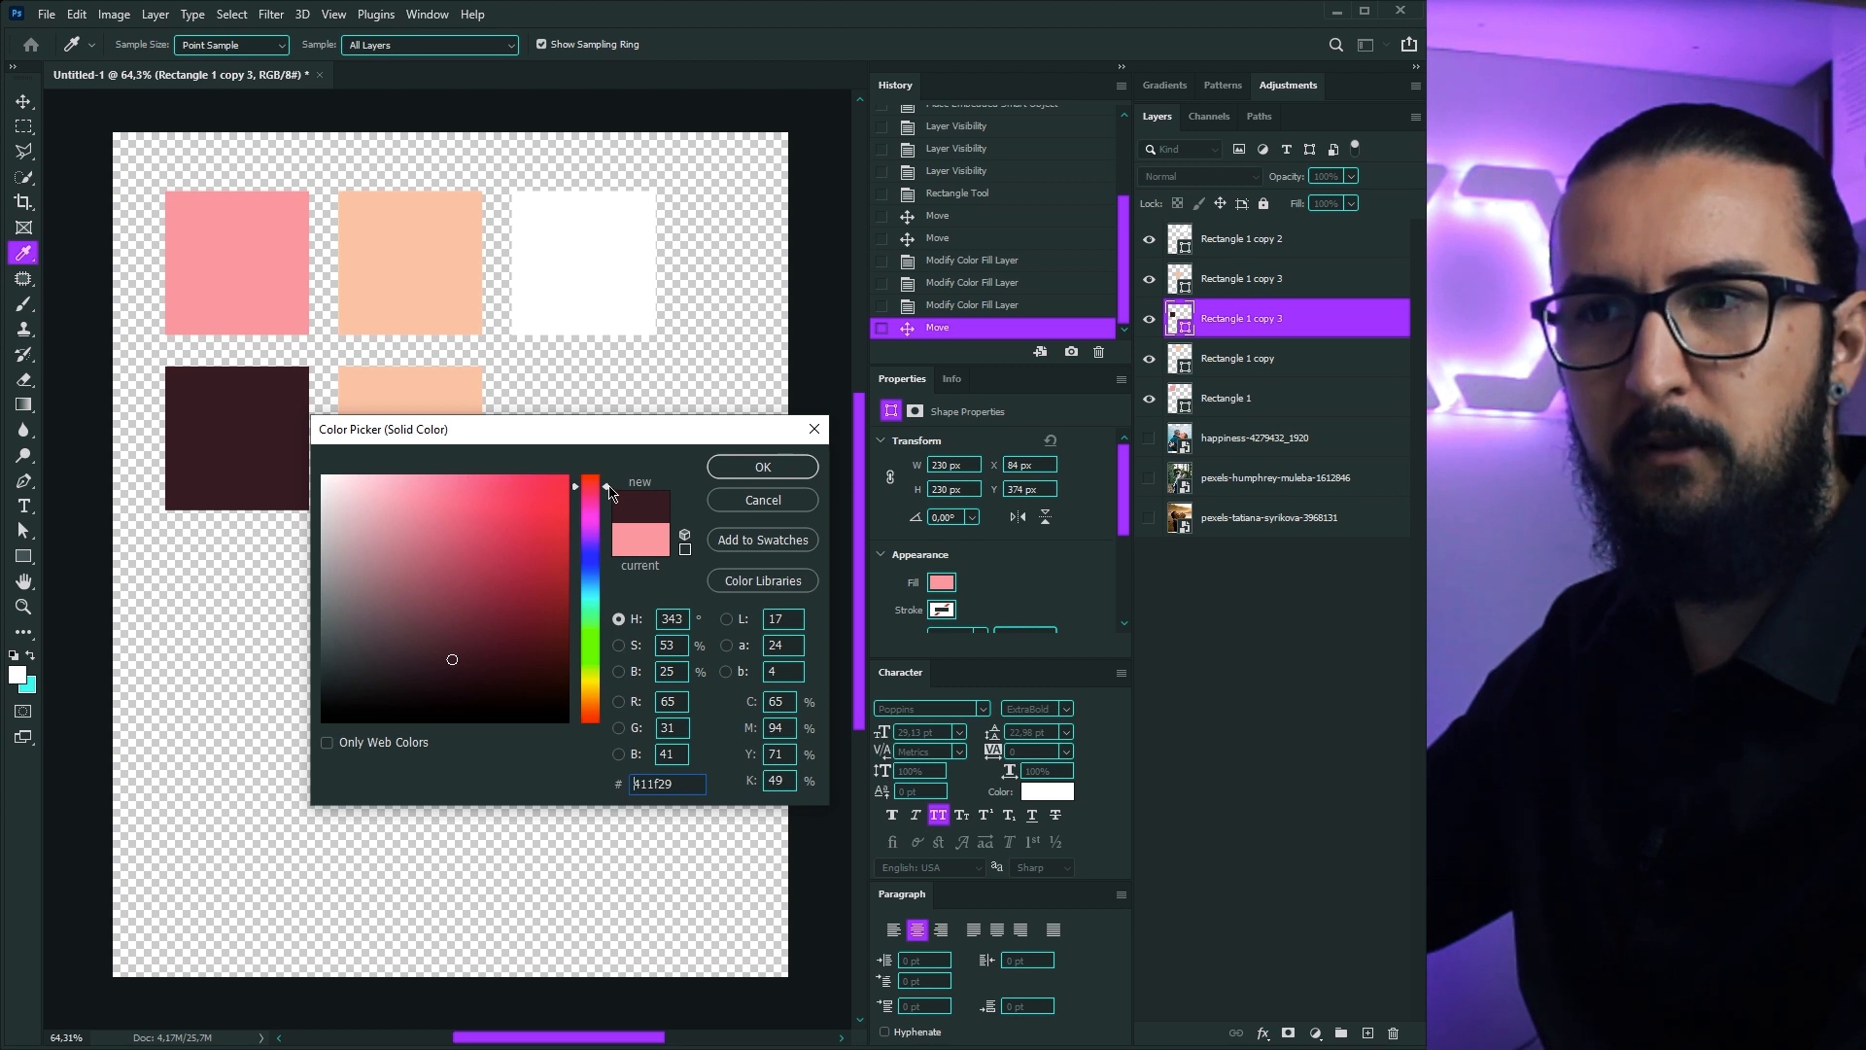
left_click(735, 474)
Step: Set the peach copy in the second row to a dark brown fill of about #412c21
double_click(1179, 279)
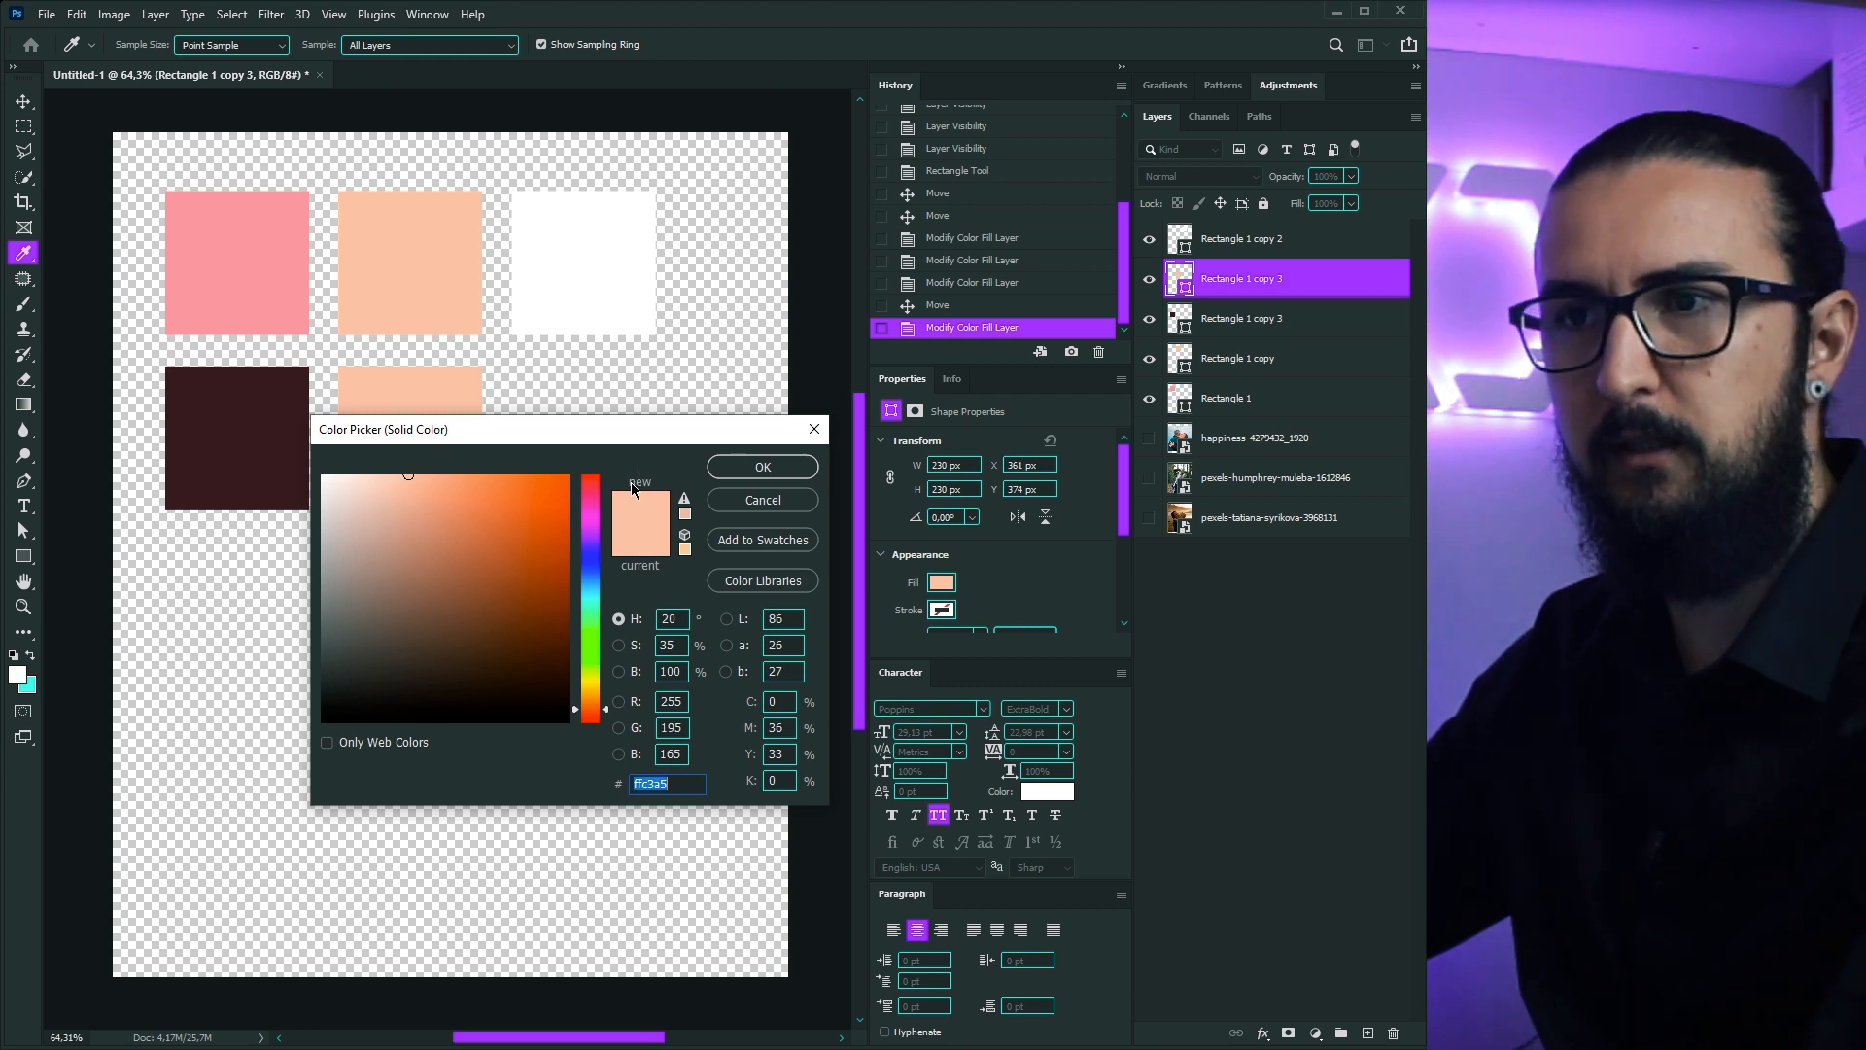
left_click(412, 656)
left_click_drag(411, 657, 426, 667)
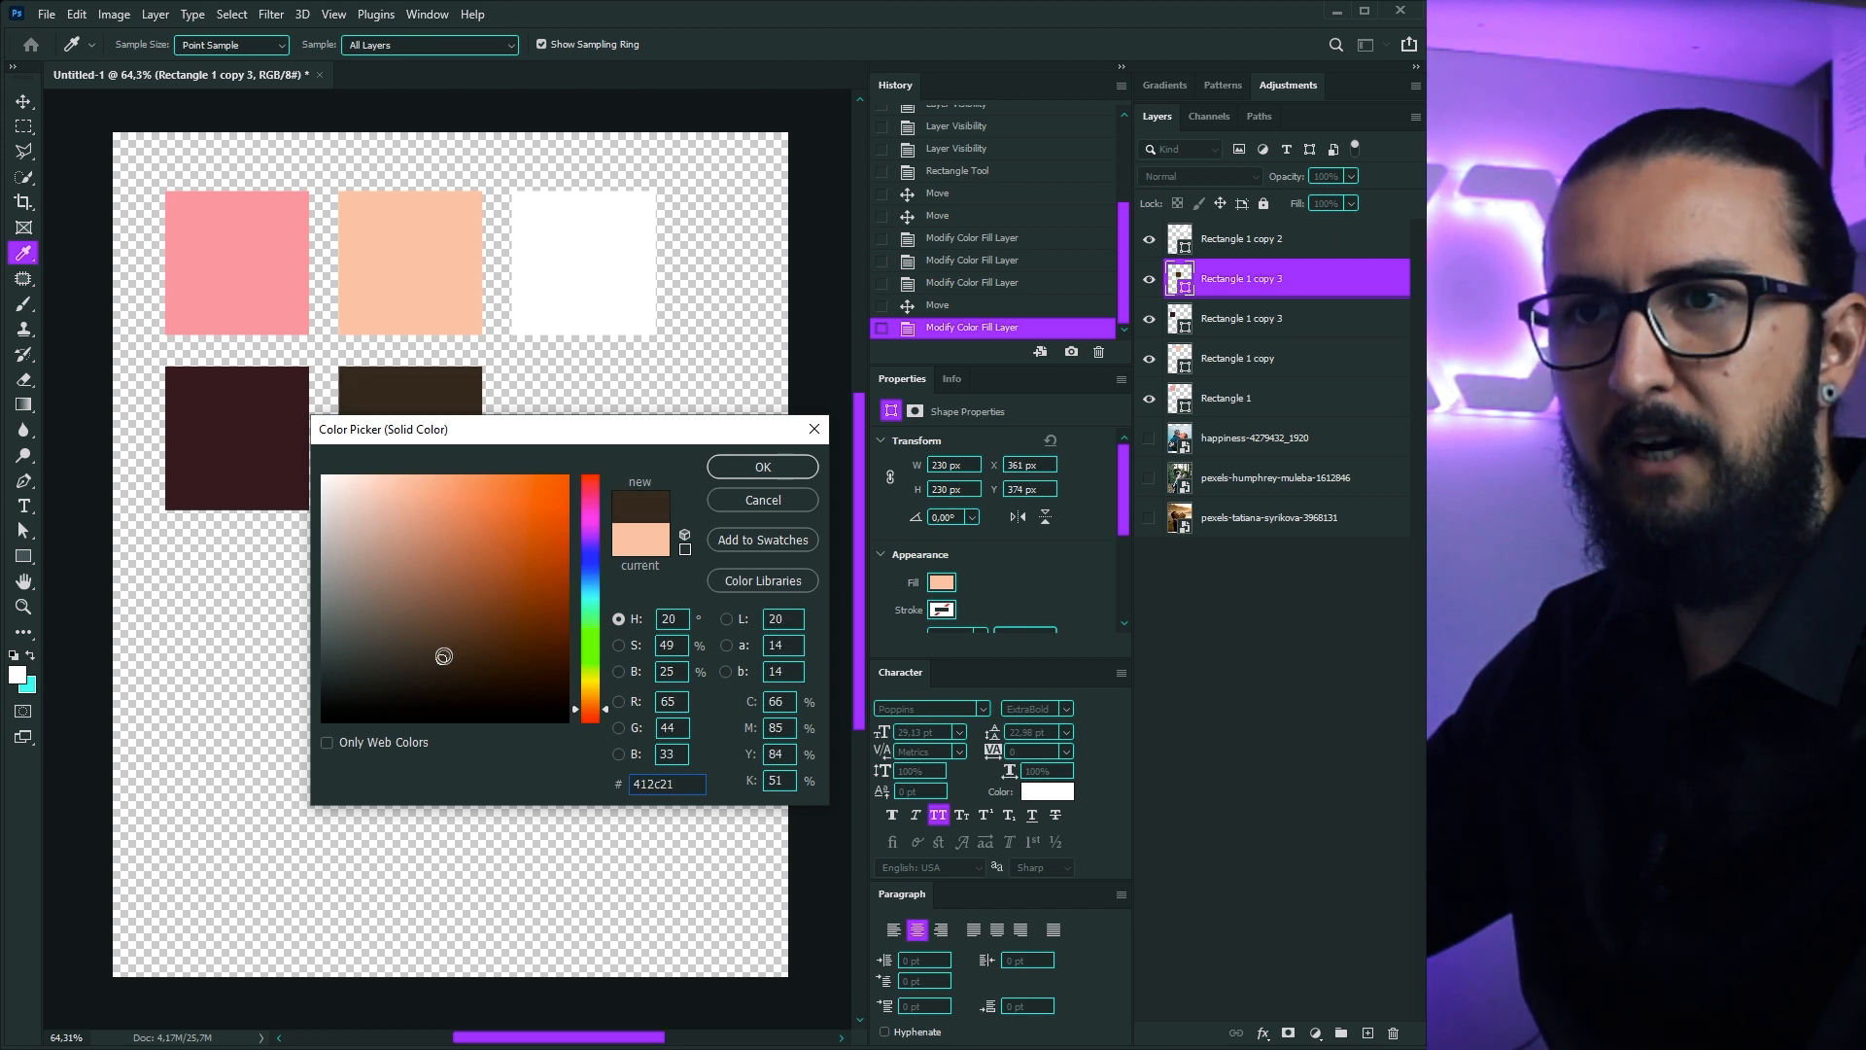
left_click(734, 483)
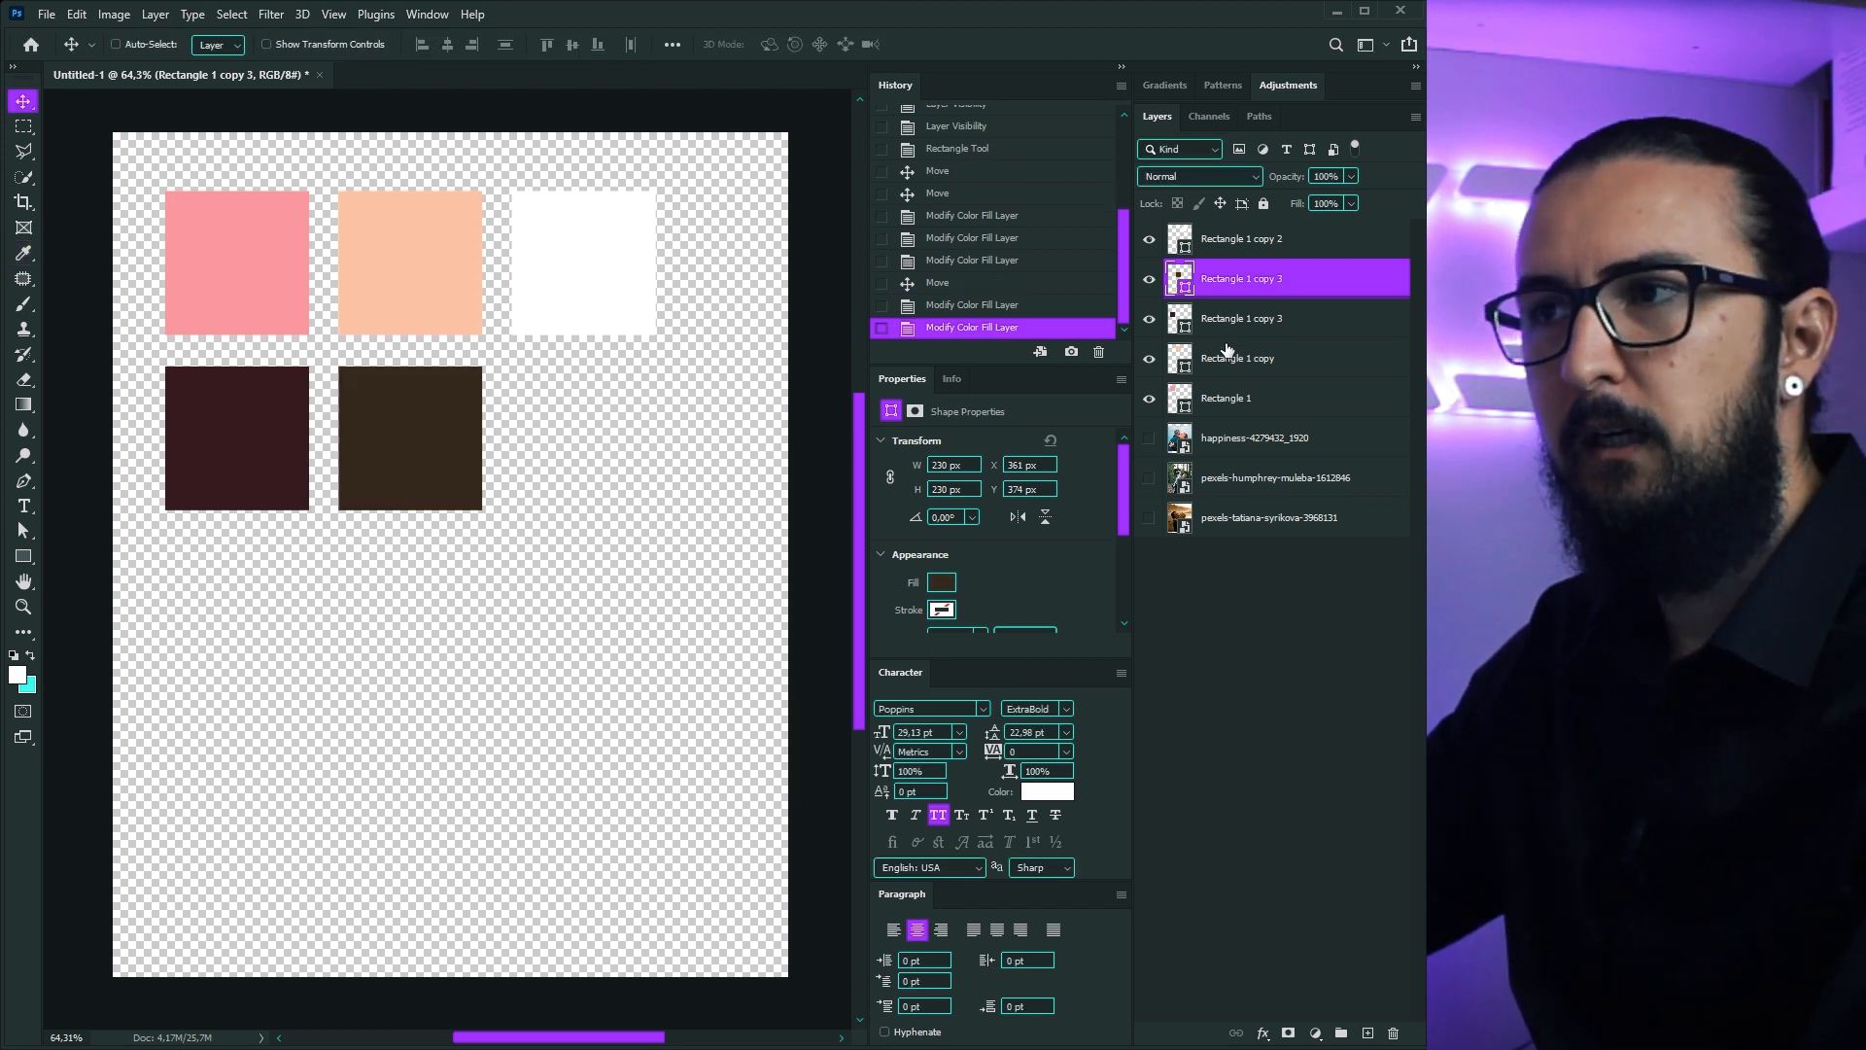
Step: Group all five colour square layers into one group
left_click(1210, 399)
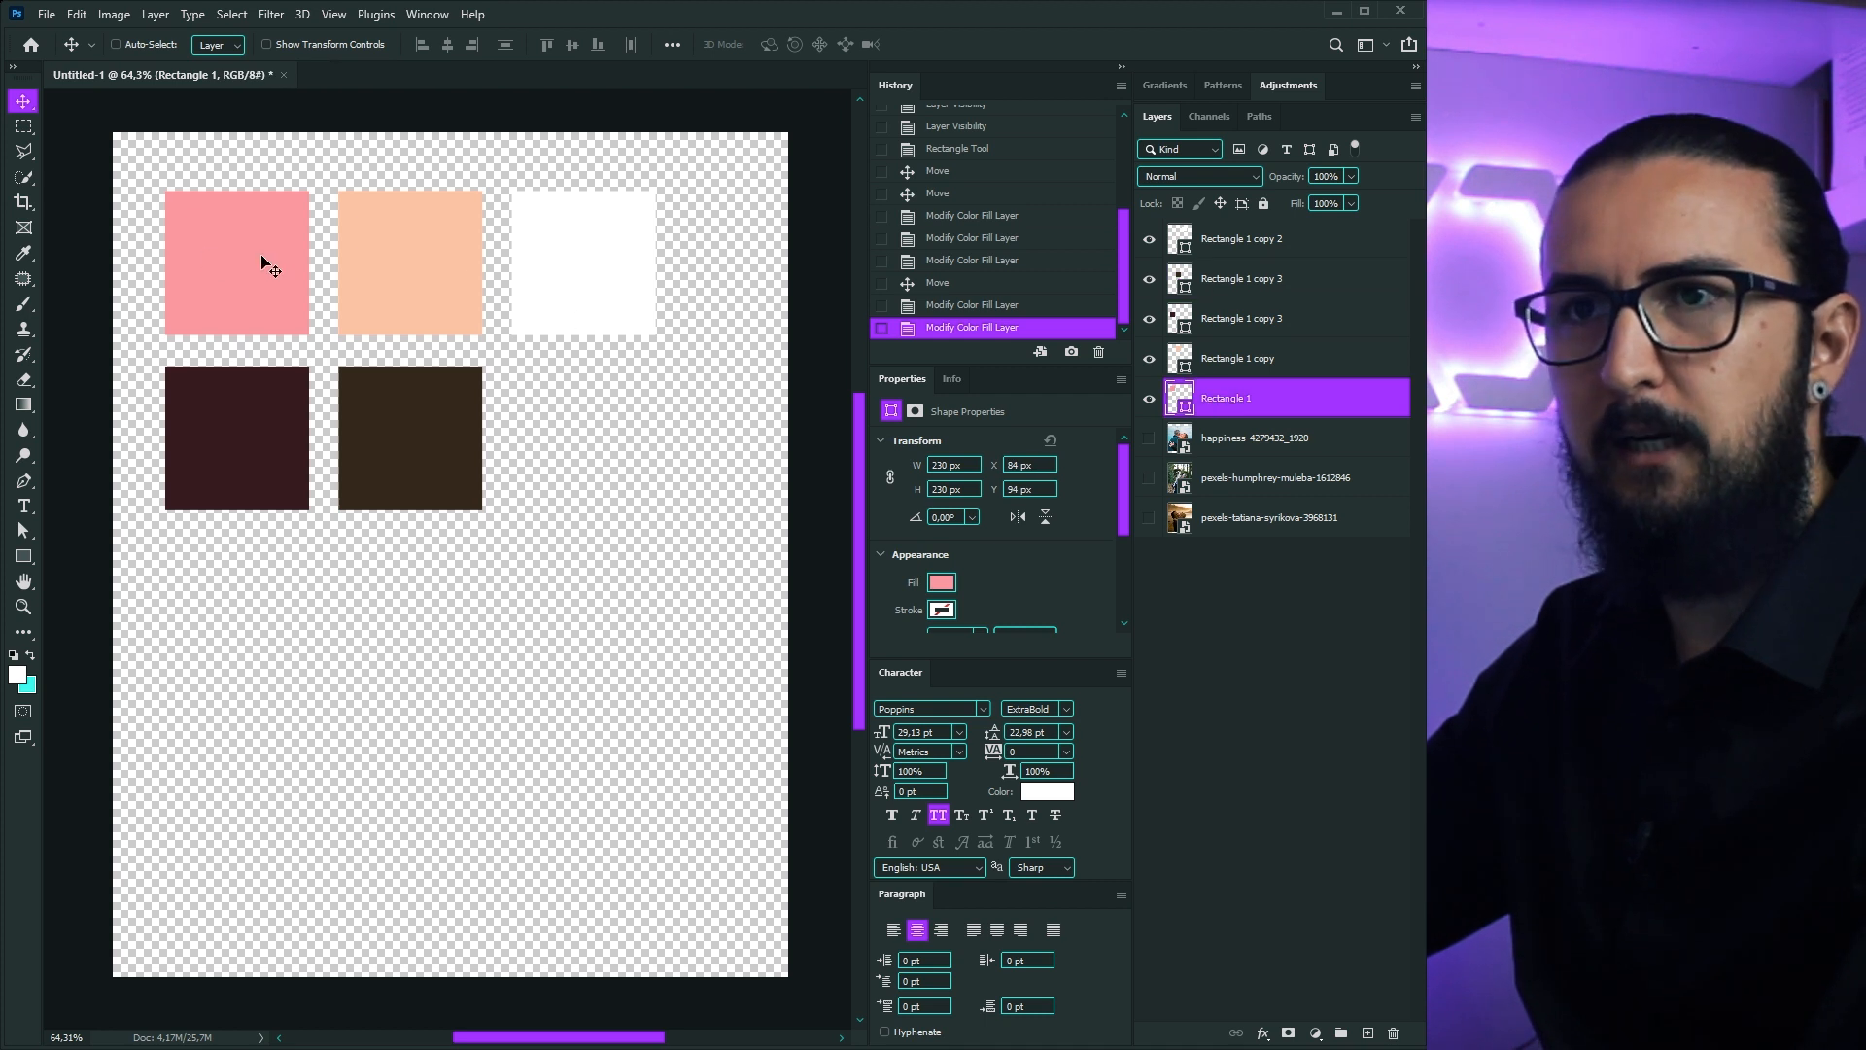
key("ctrl+g")
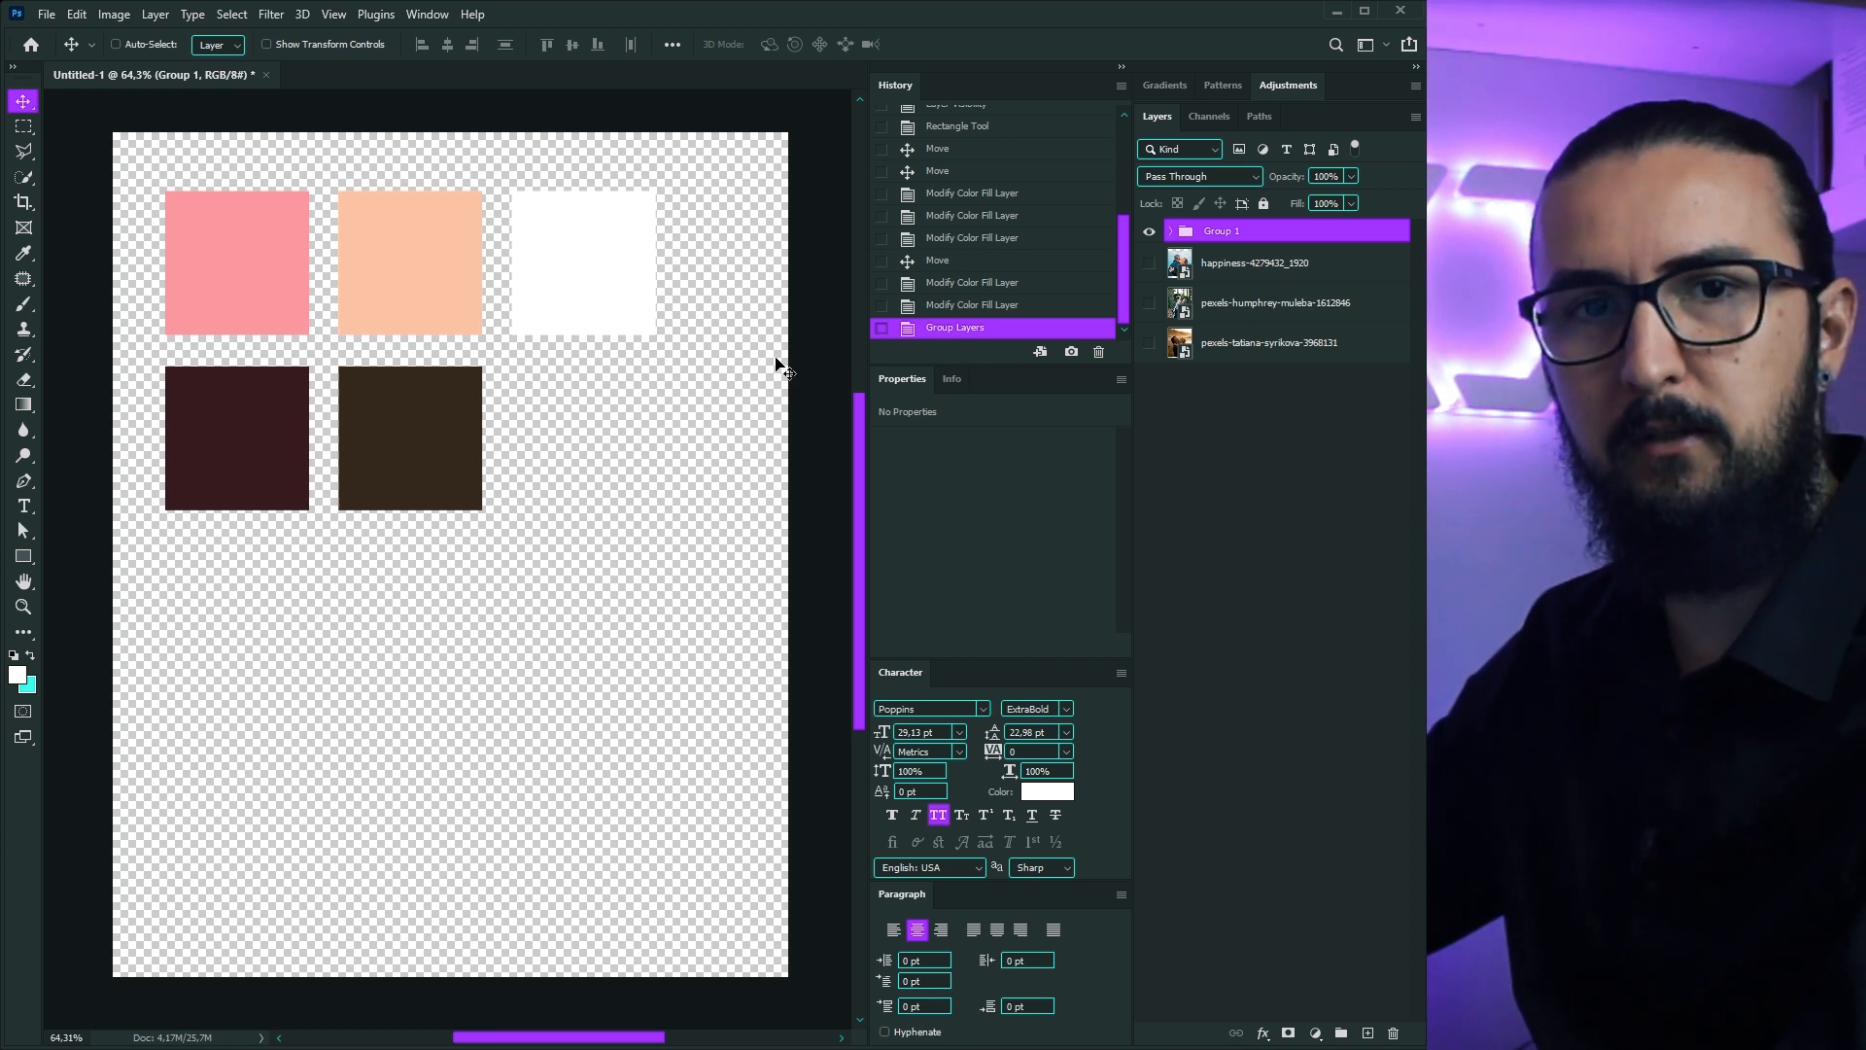
Step: Scale the swatch group down and arrange its five squares in a single row near the canvas's upper-left corner
key("ctrl")
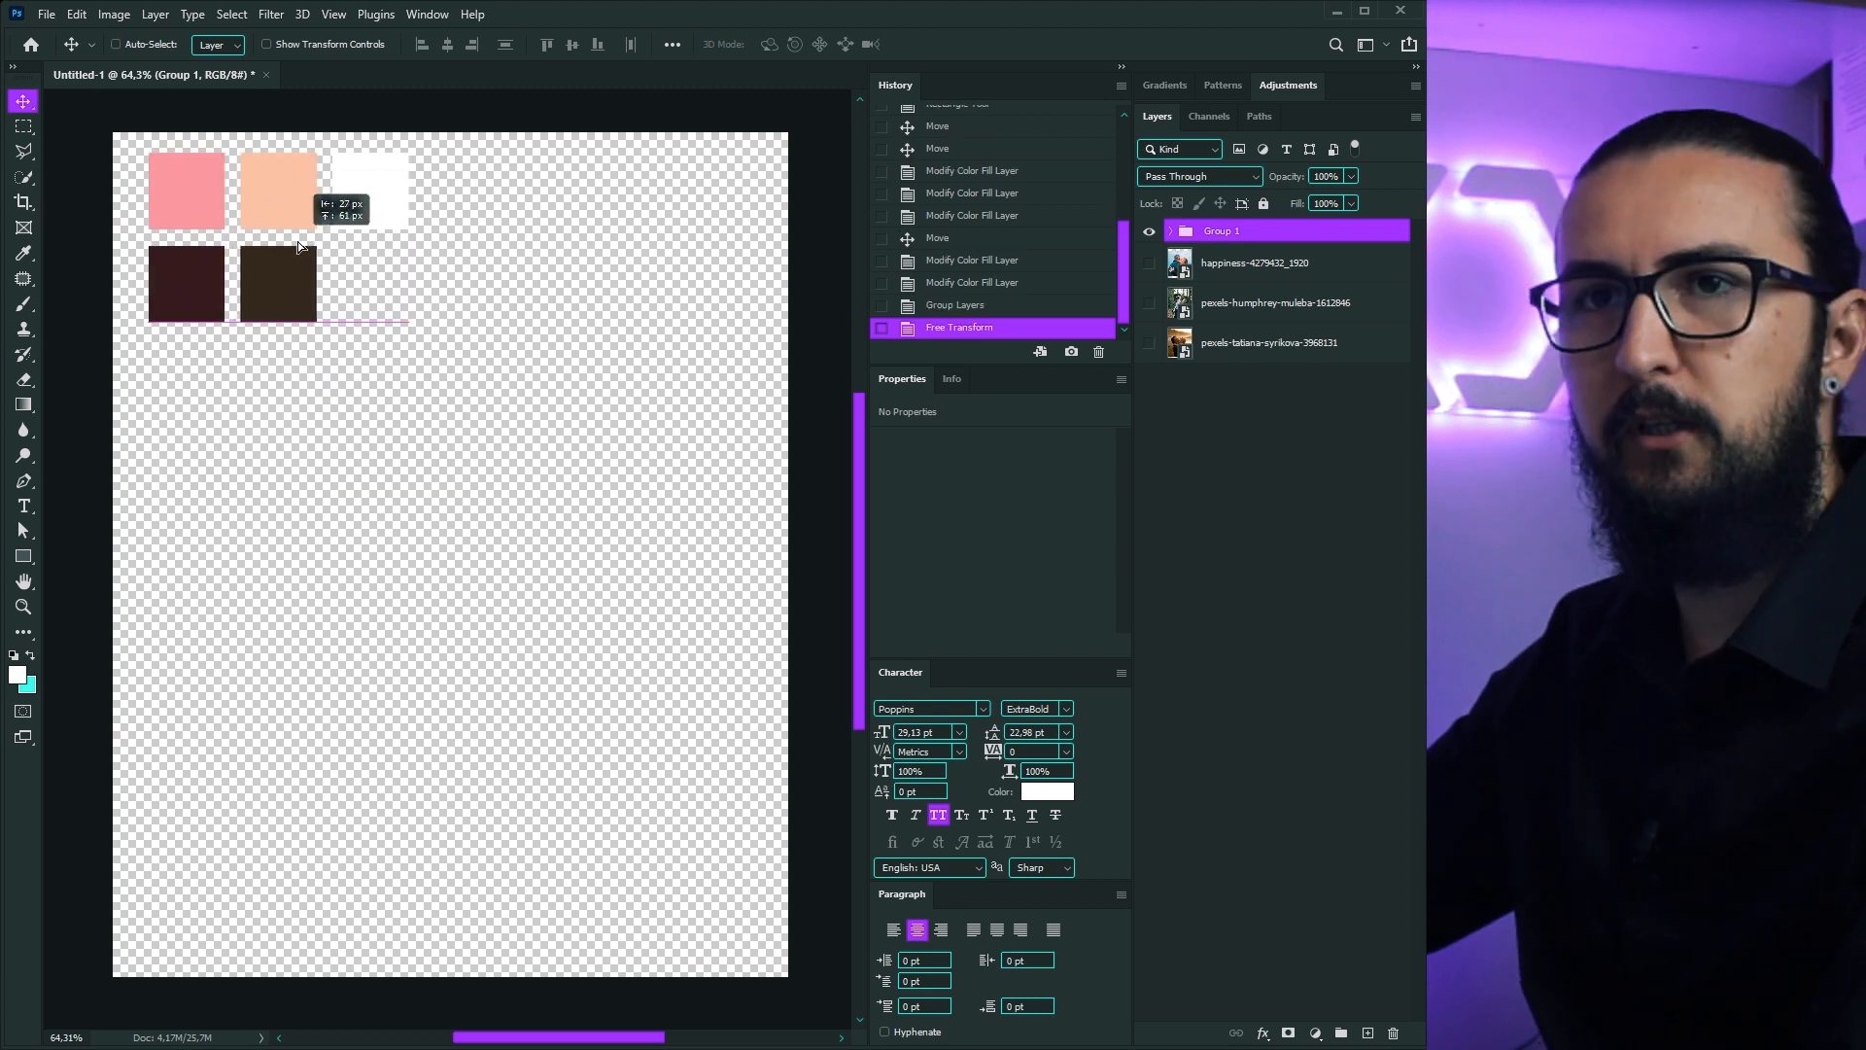
left_click_drag(297, 241, 294, 189)
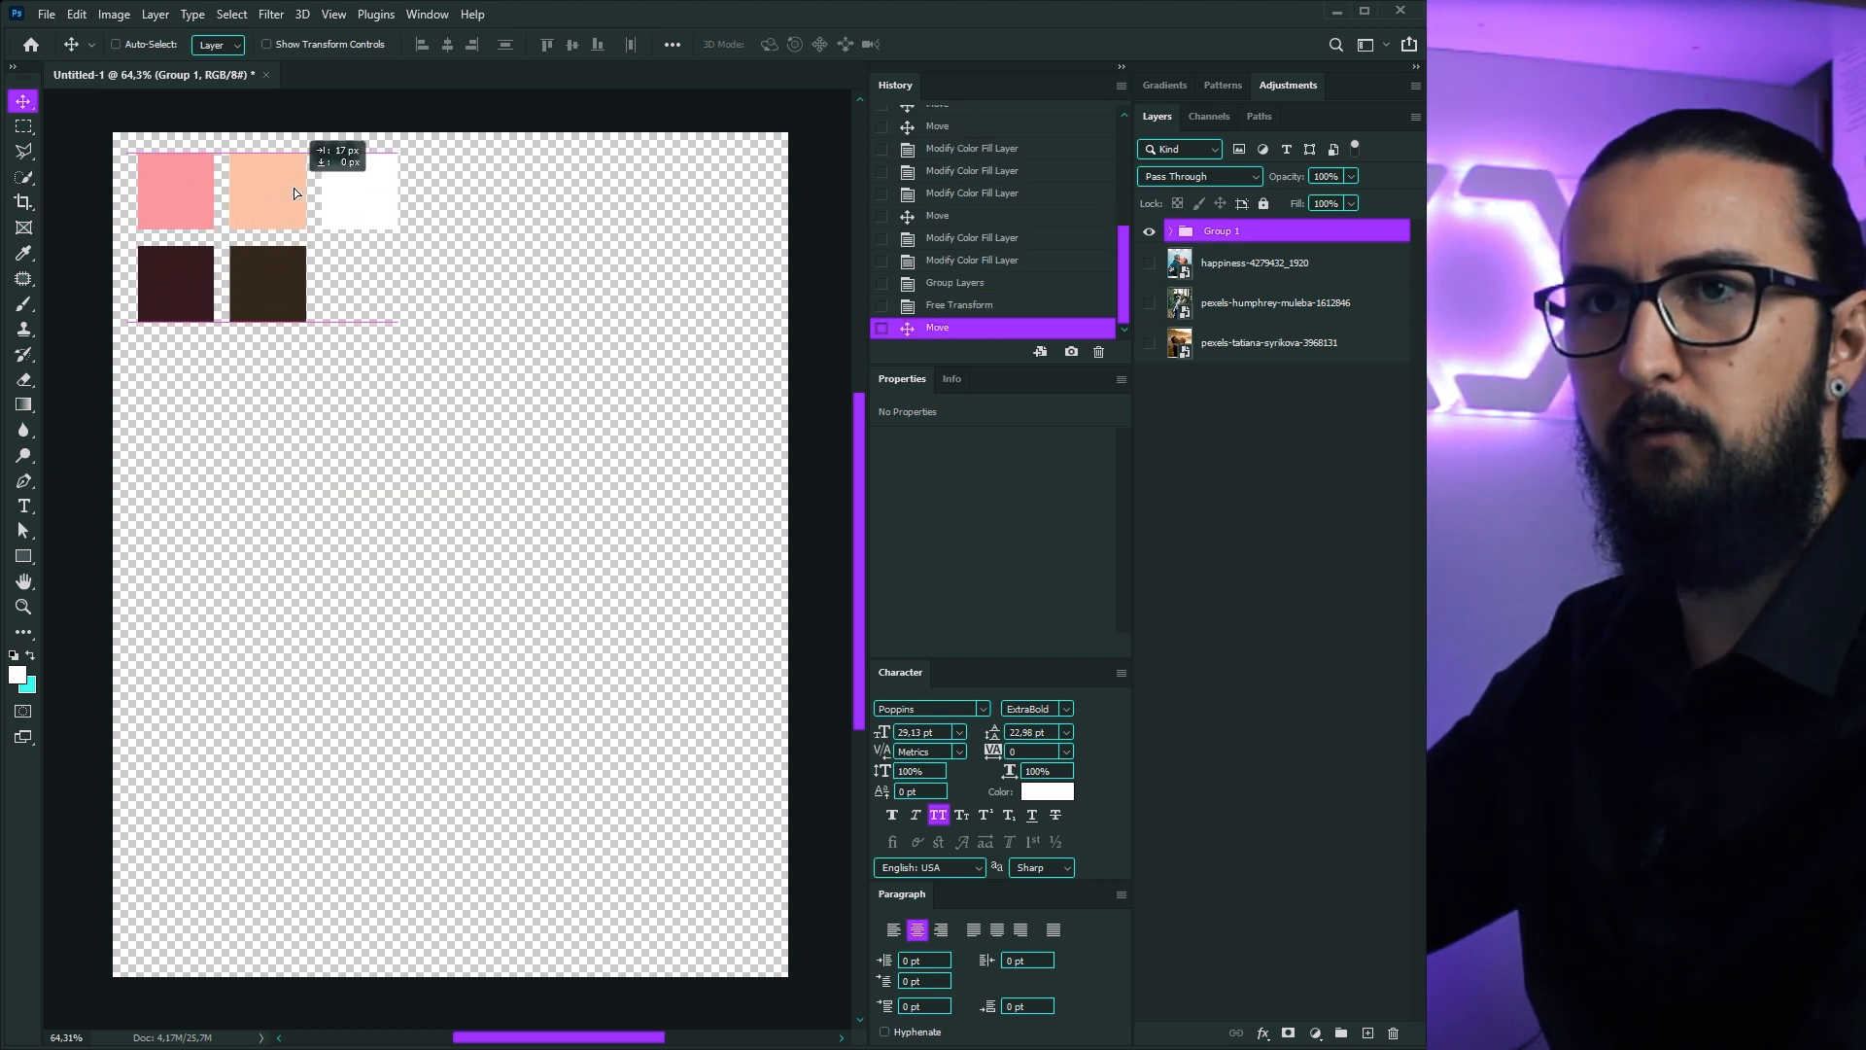
left_click(1170, 233)
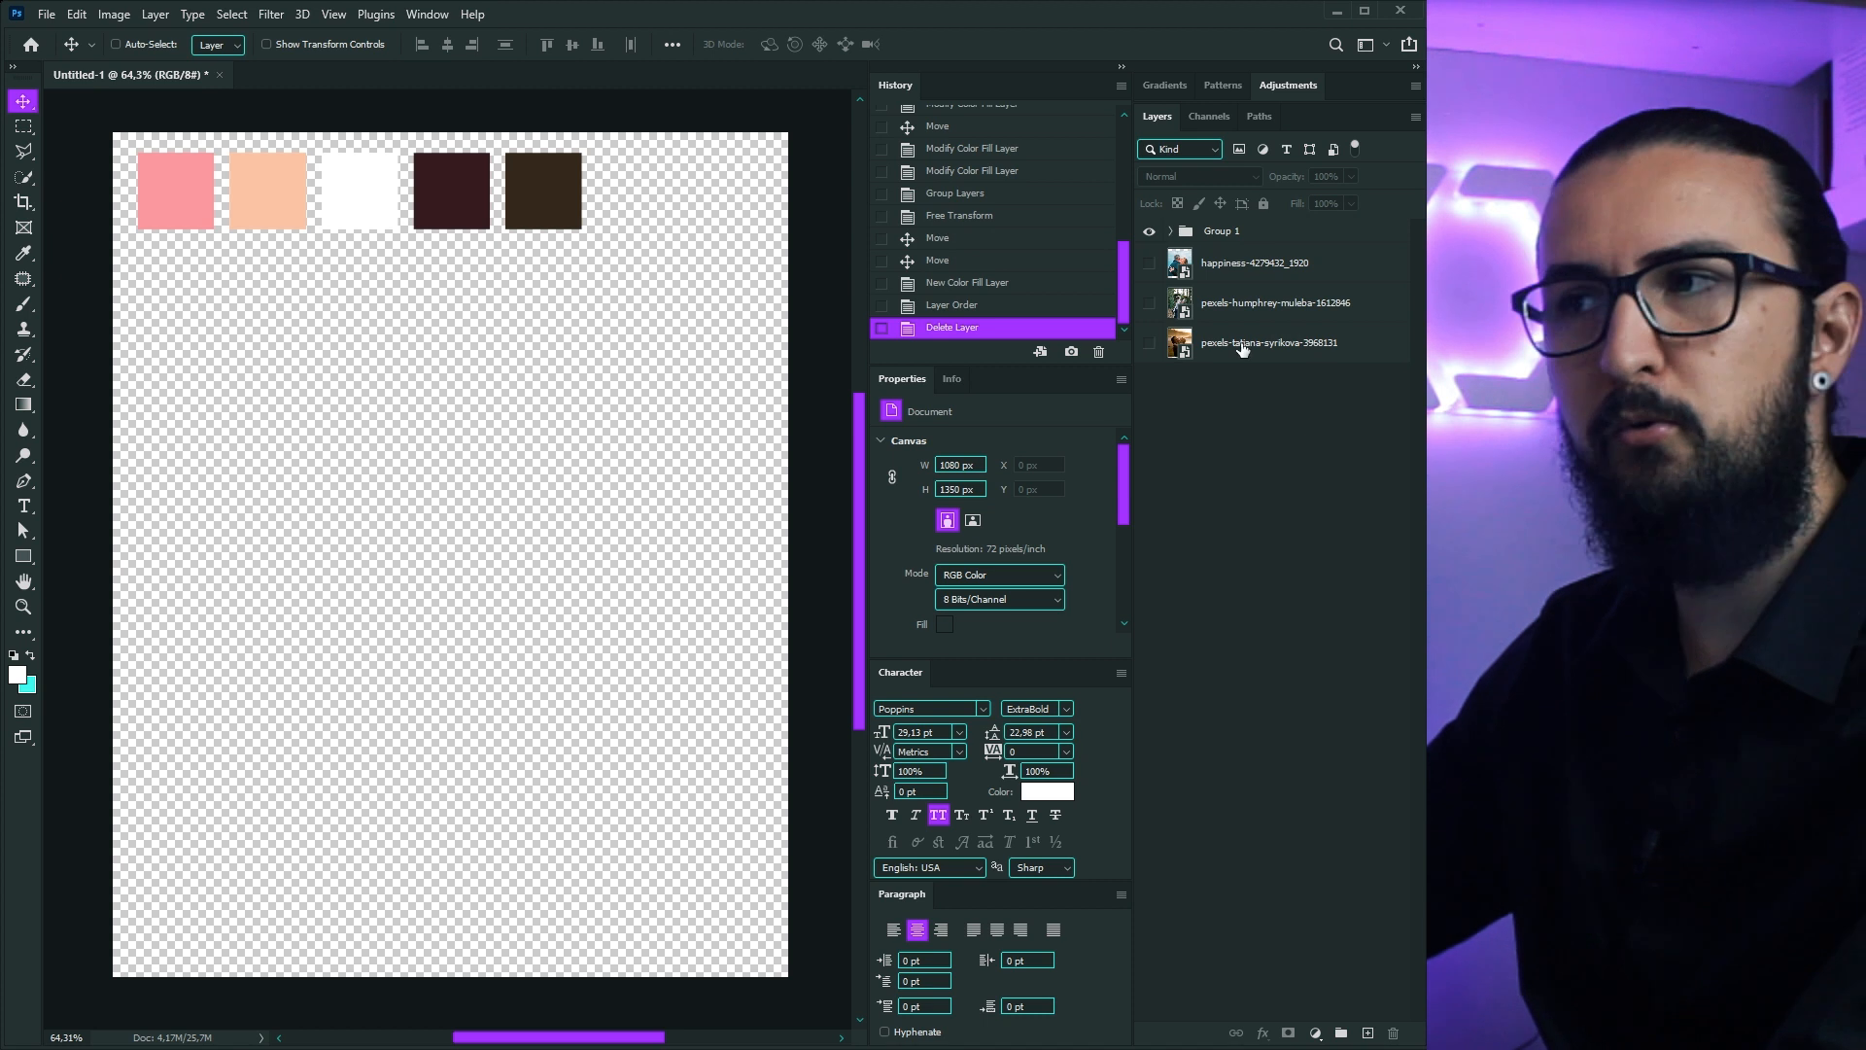
Step: Add a solid colour fill layer using the pink swatch colour #ff919e and place it below all three photo layers
left_click(1235, 352)
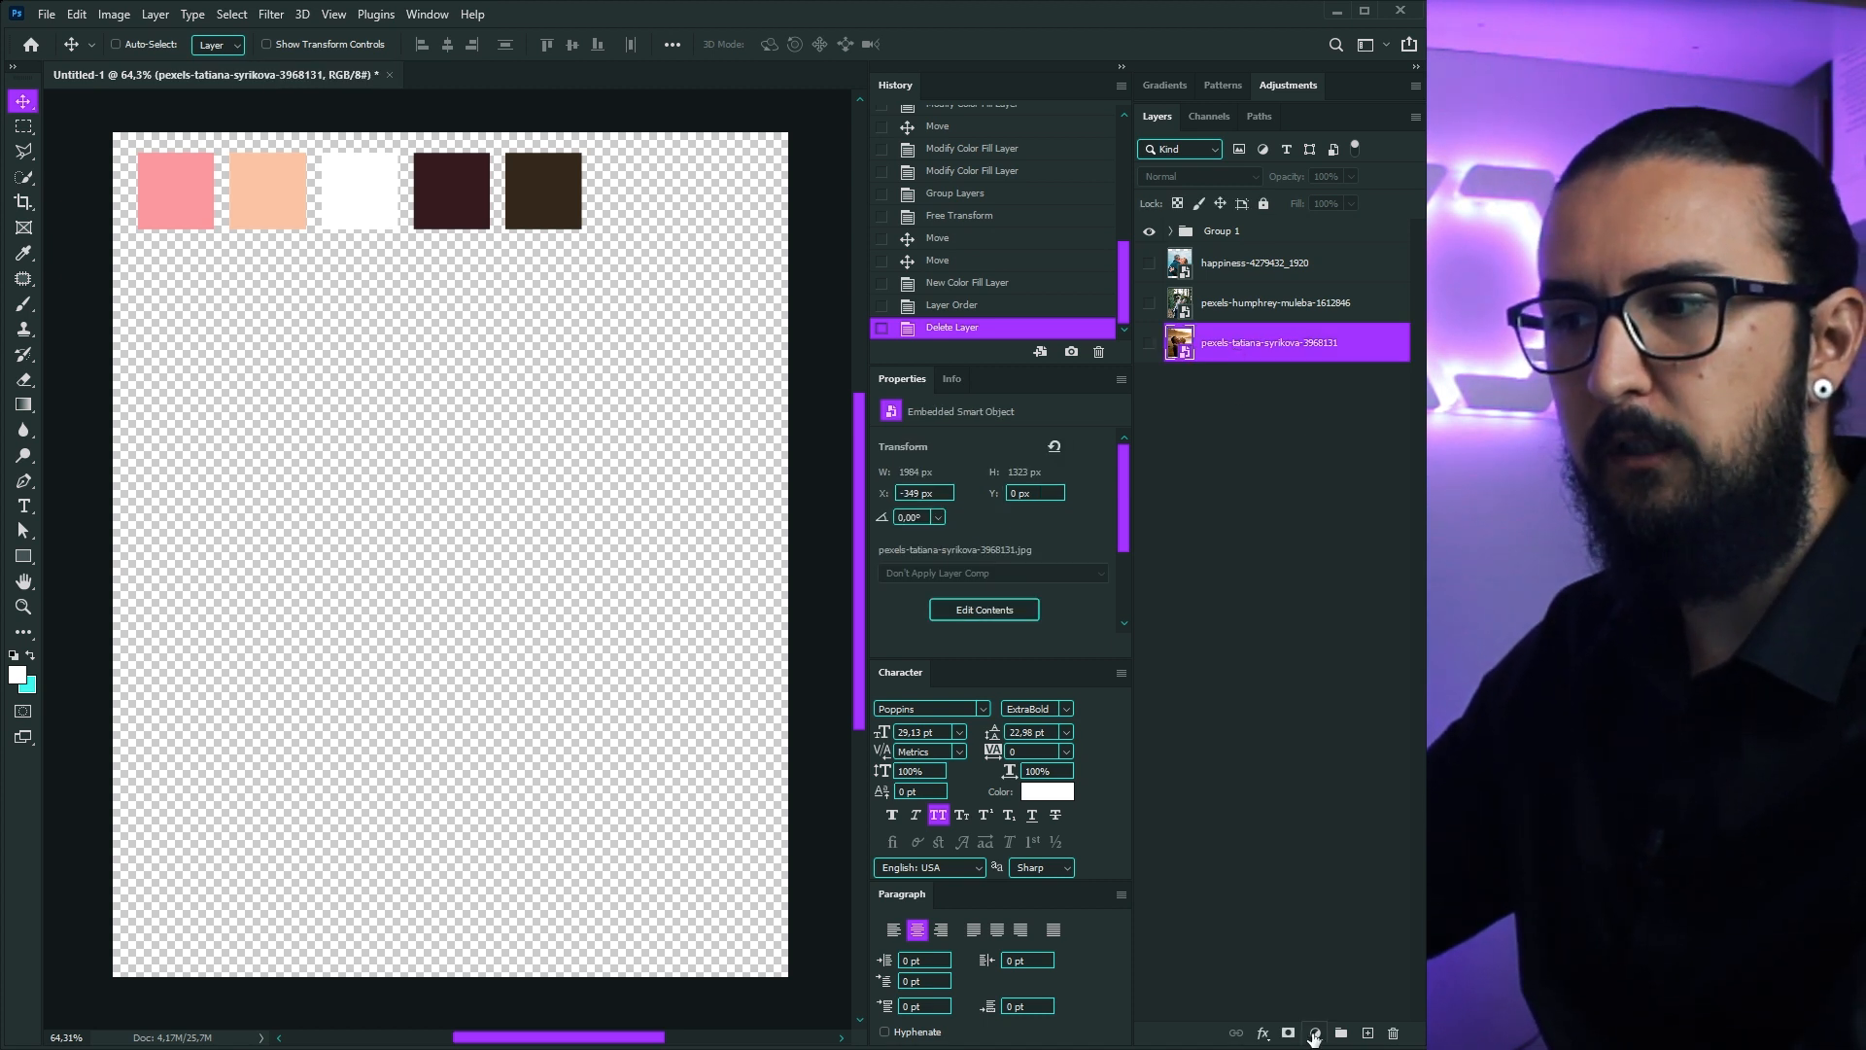
left_click(1316, 1034)
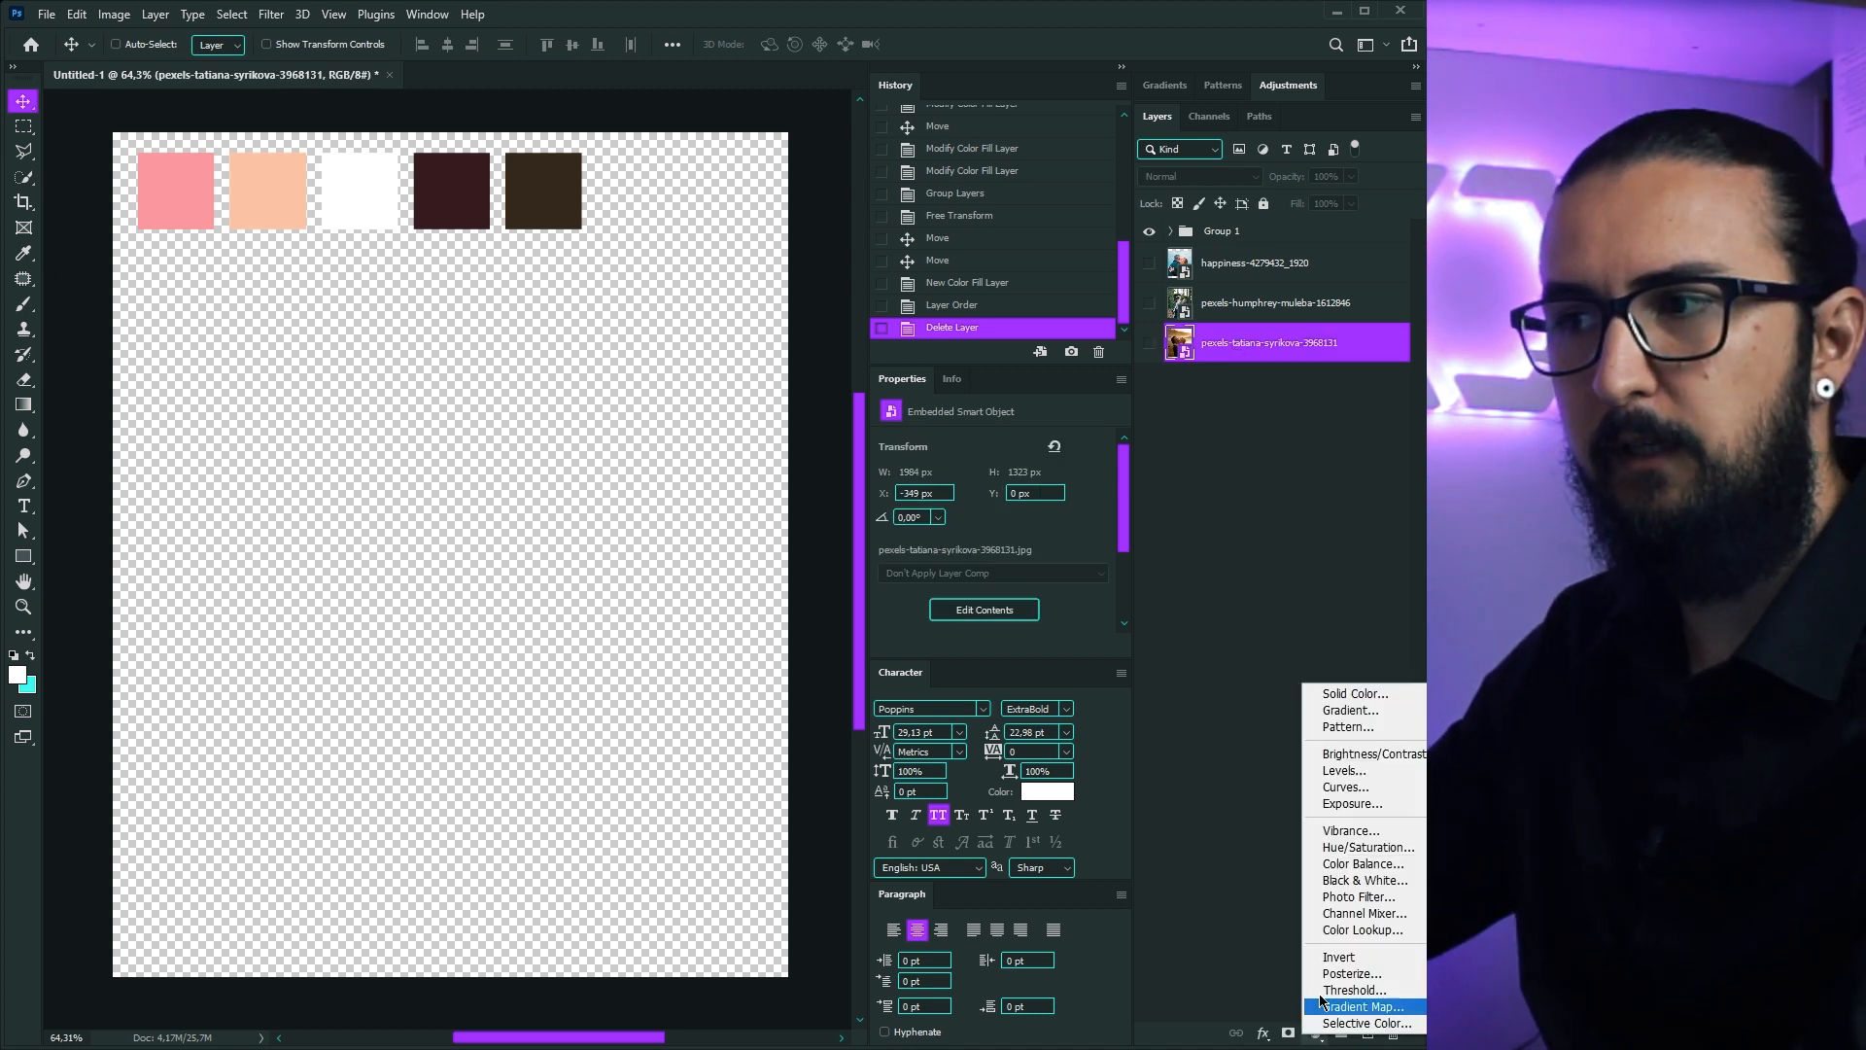
left_click(1341, 695)
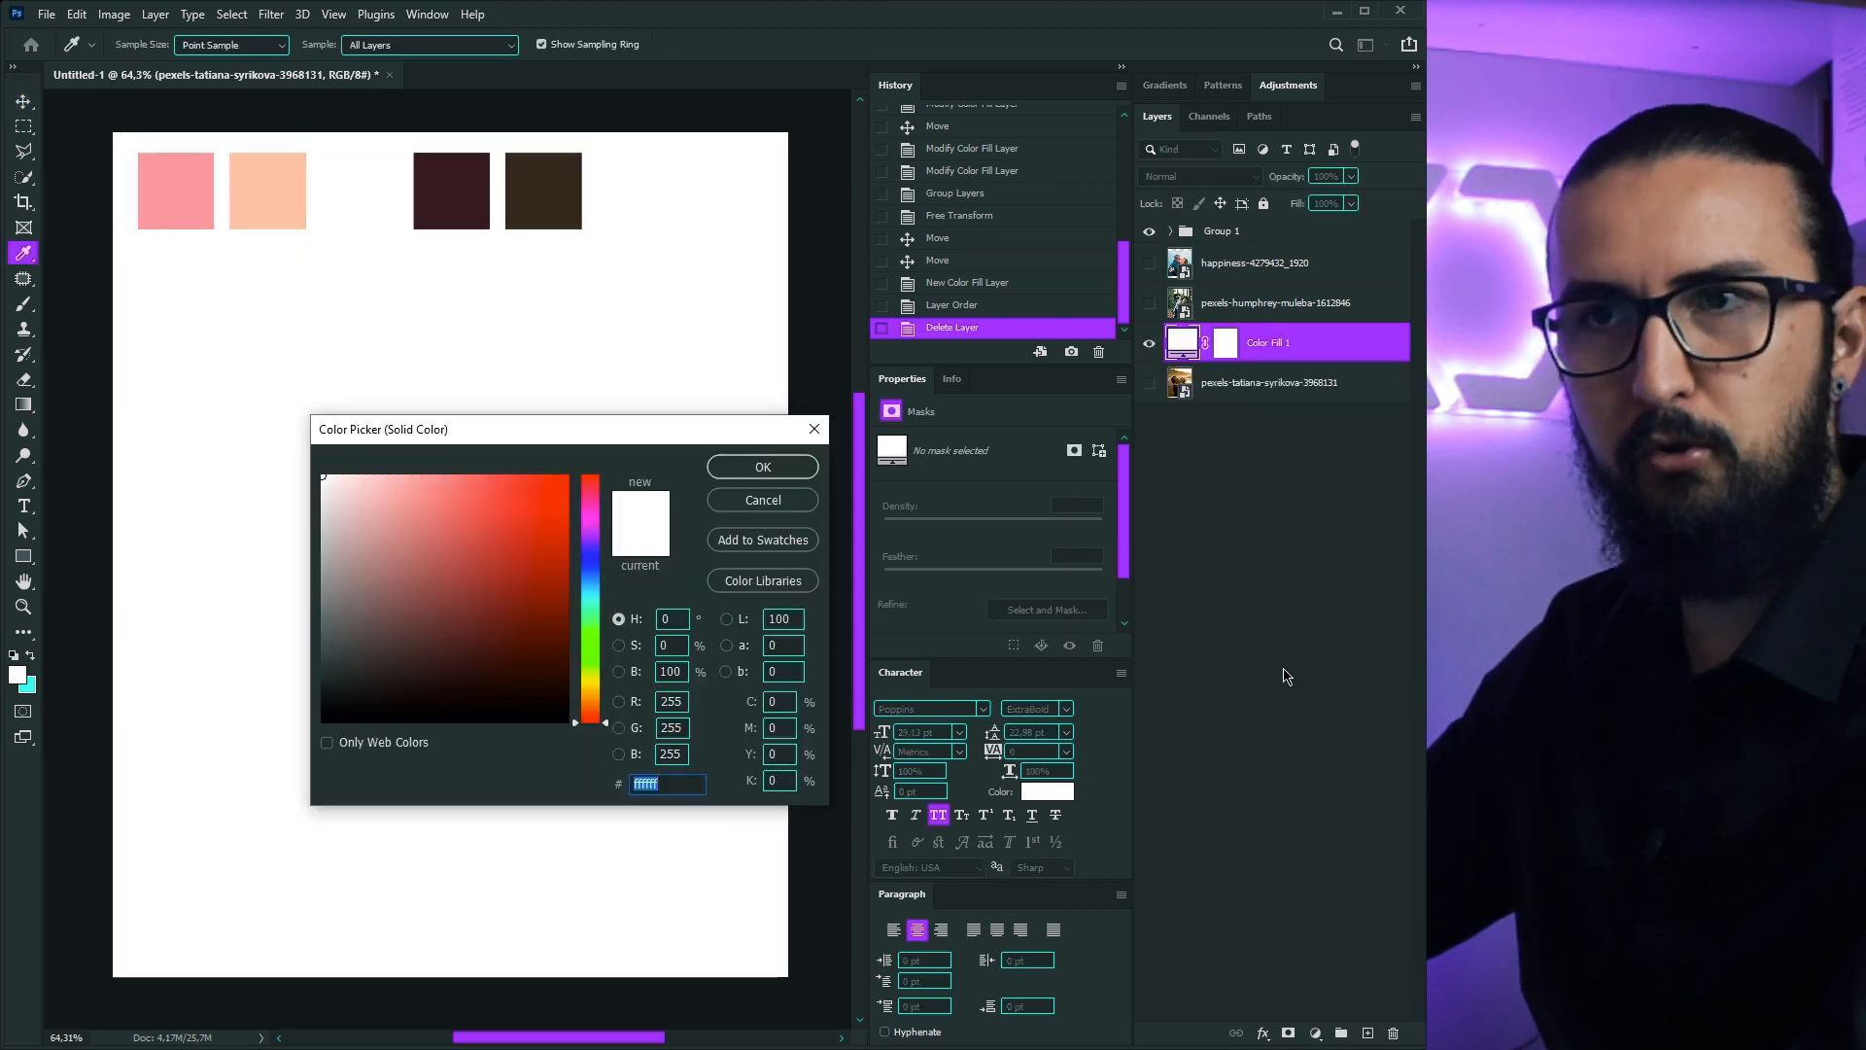
left_click(190, 185)
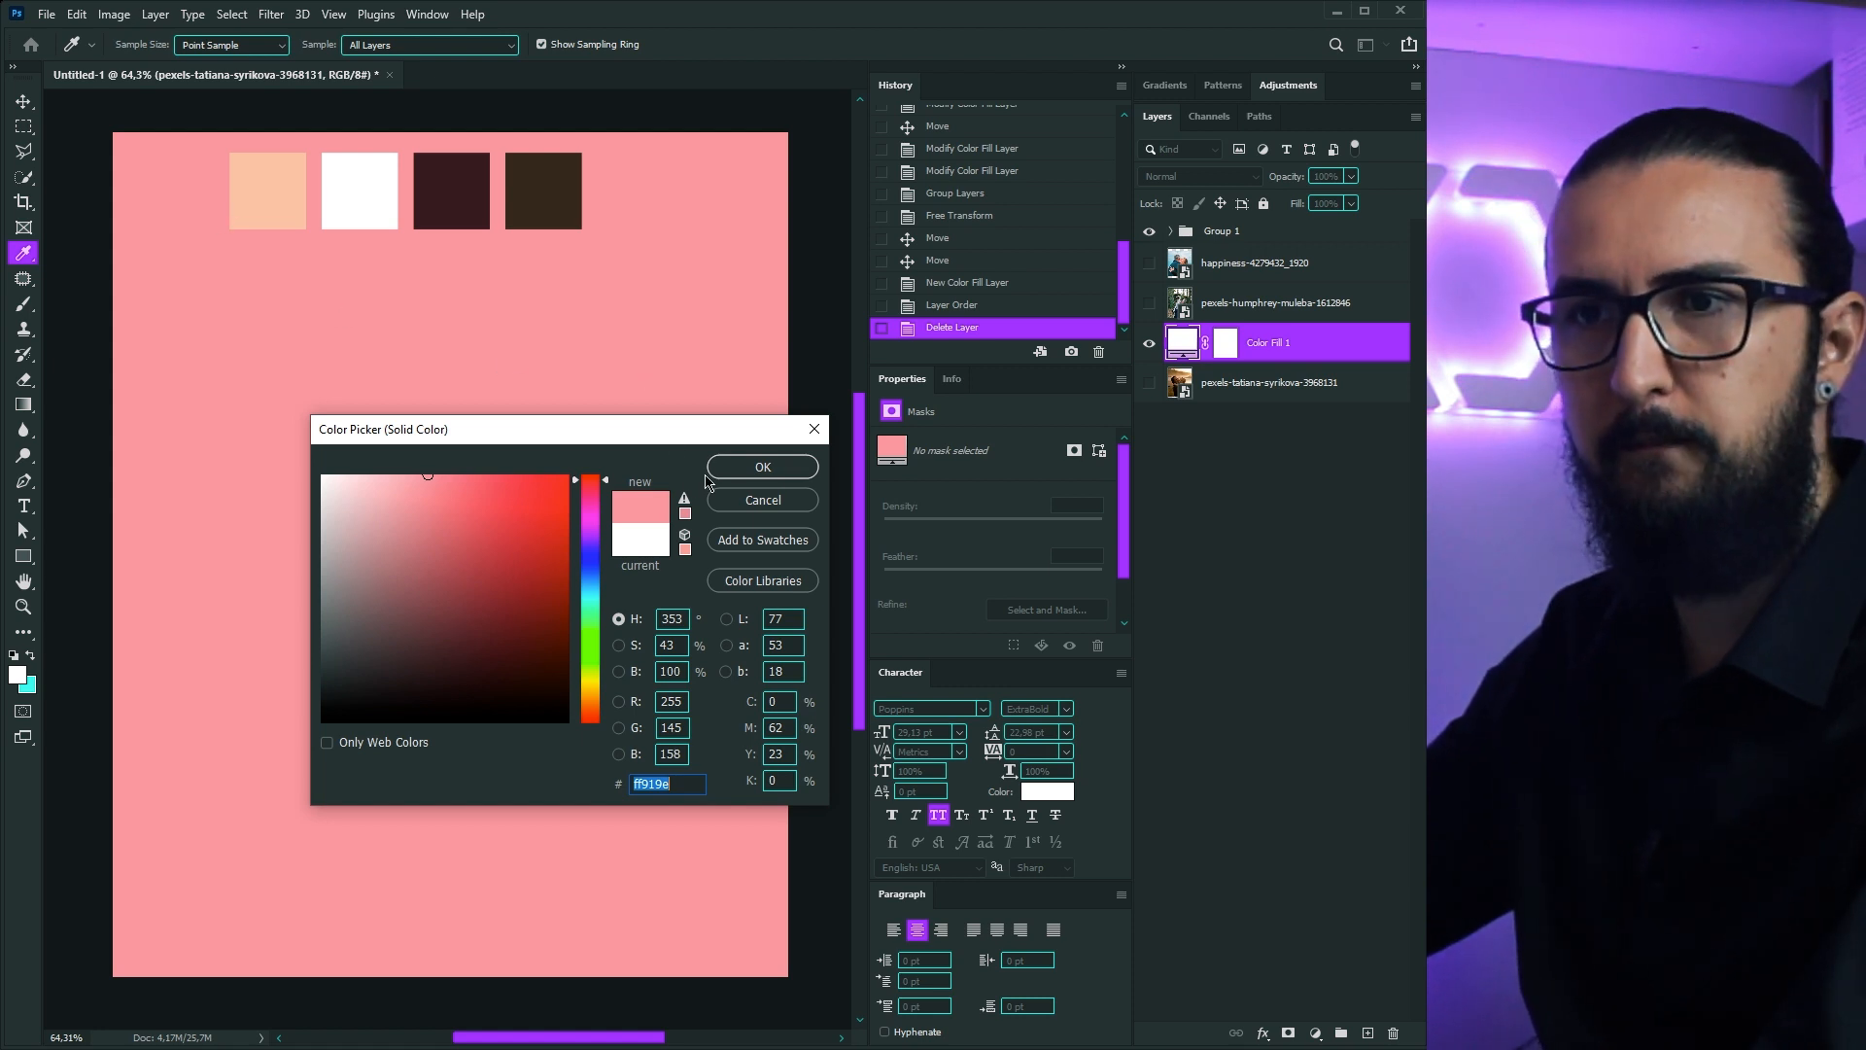
key("Return")
key("v")
left_click_drag(1279, 360, 1291, 449)
left_click(1151, 384)
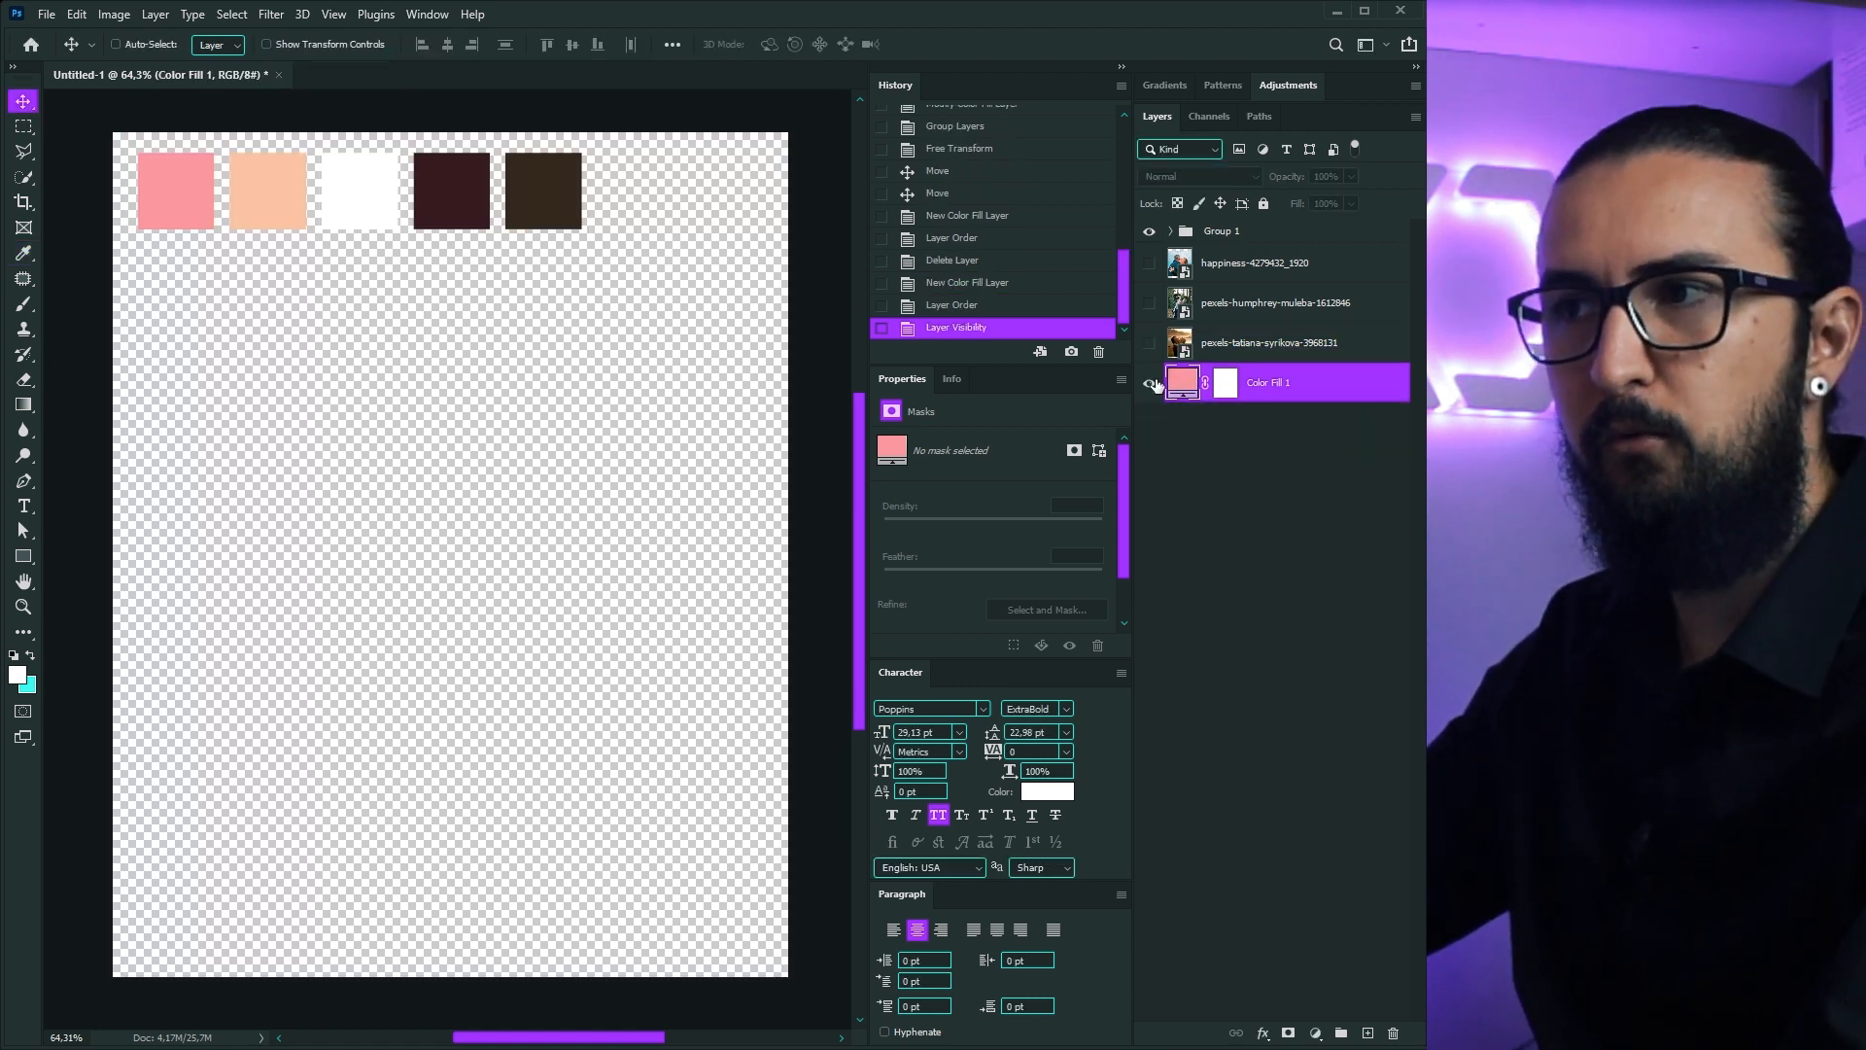
left_click(1150, 384)
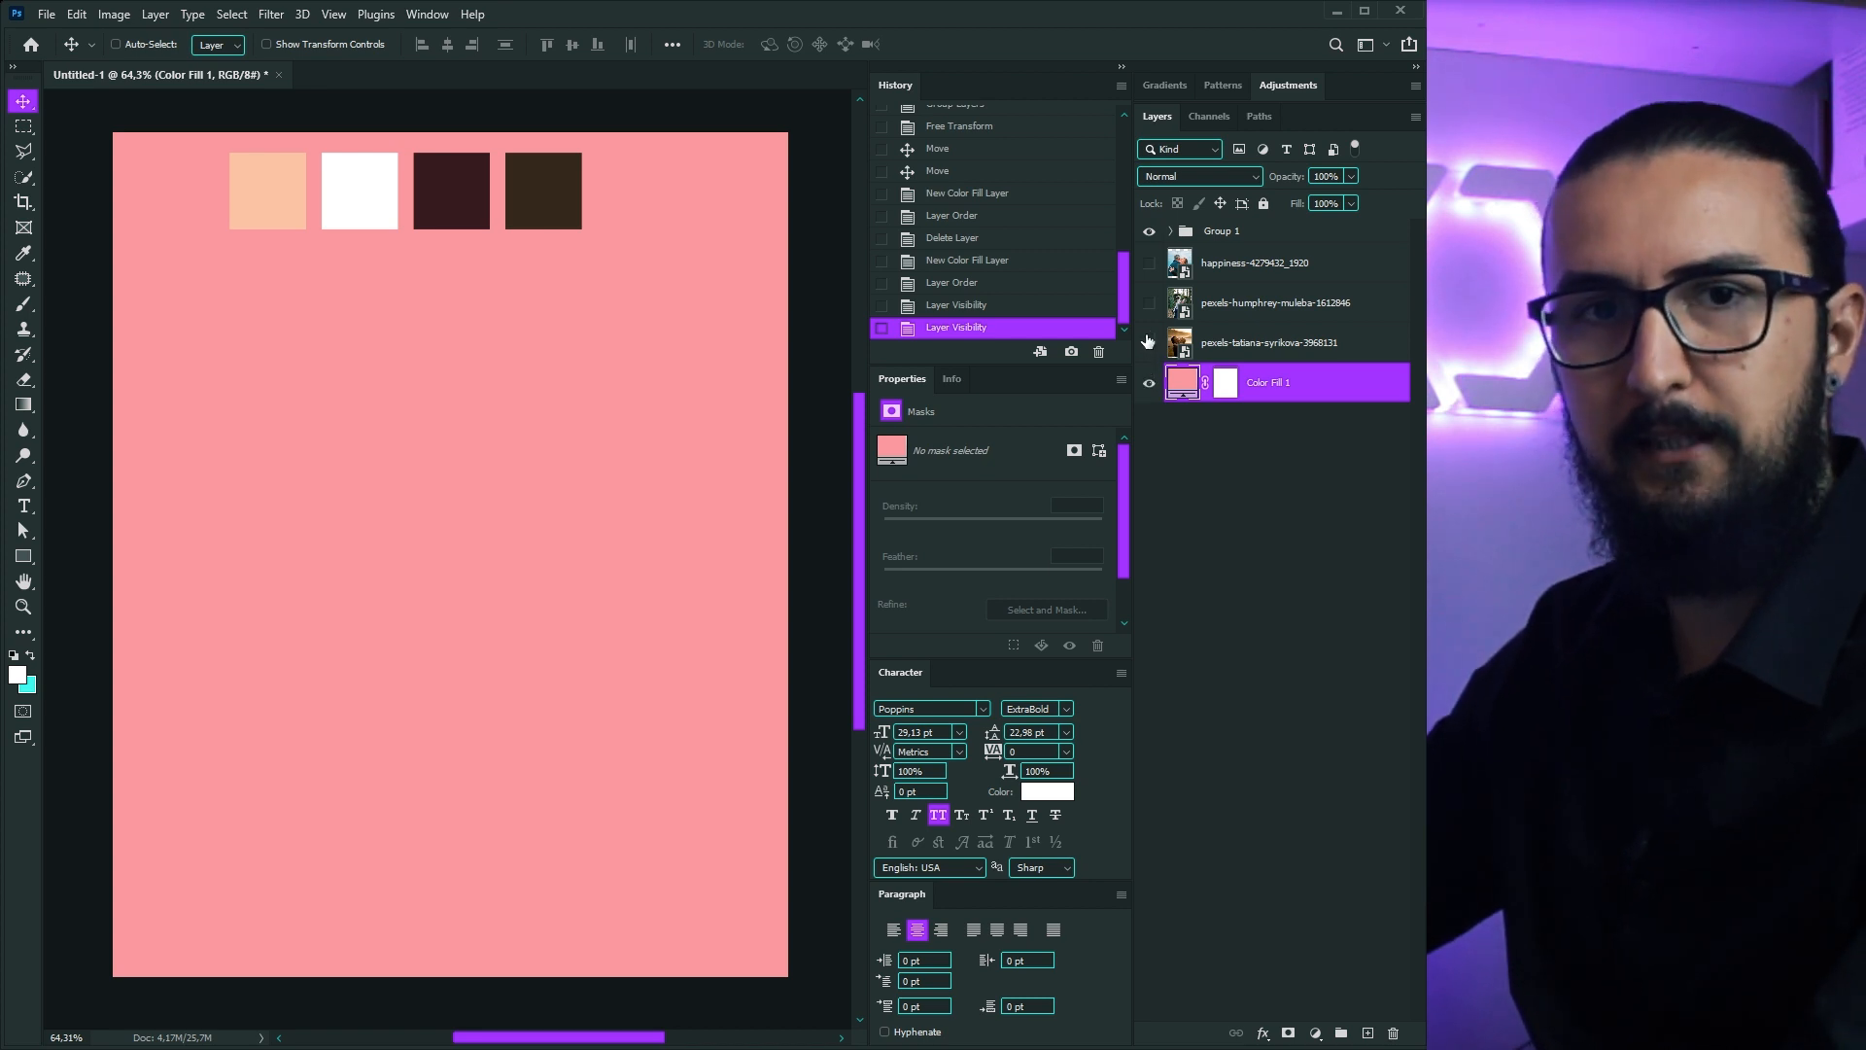
Step: Show the three photo layers in place of the swatch group and shift the happiness-4279432_1920 photo right to centre the couple
left_click_drag(1147, 270, 1156, 345)
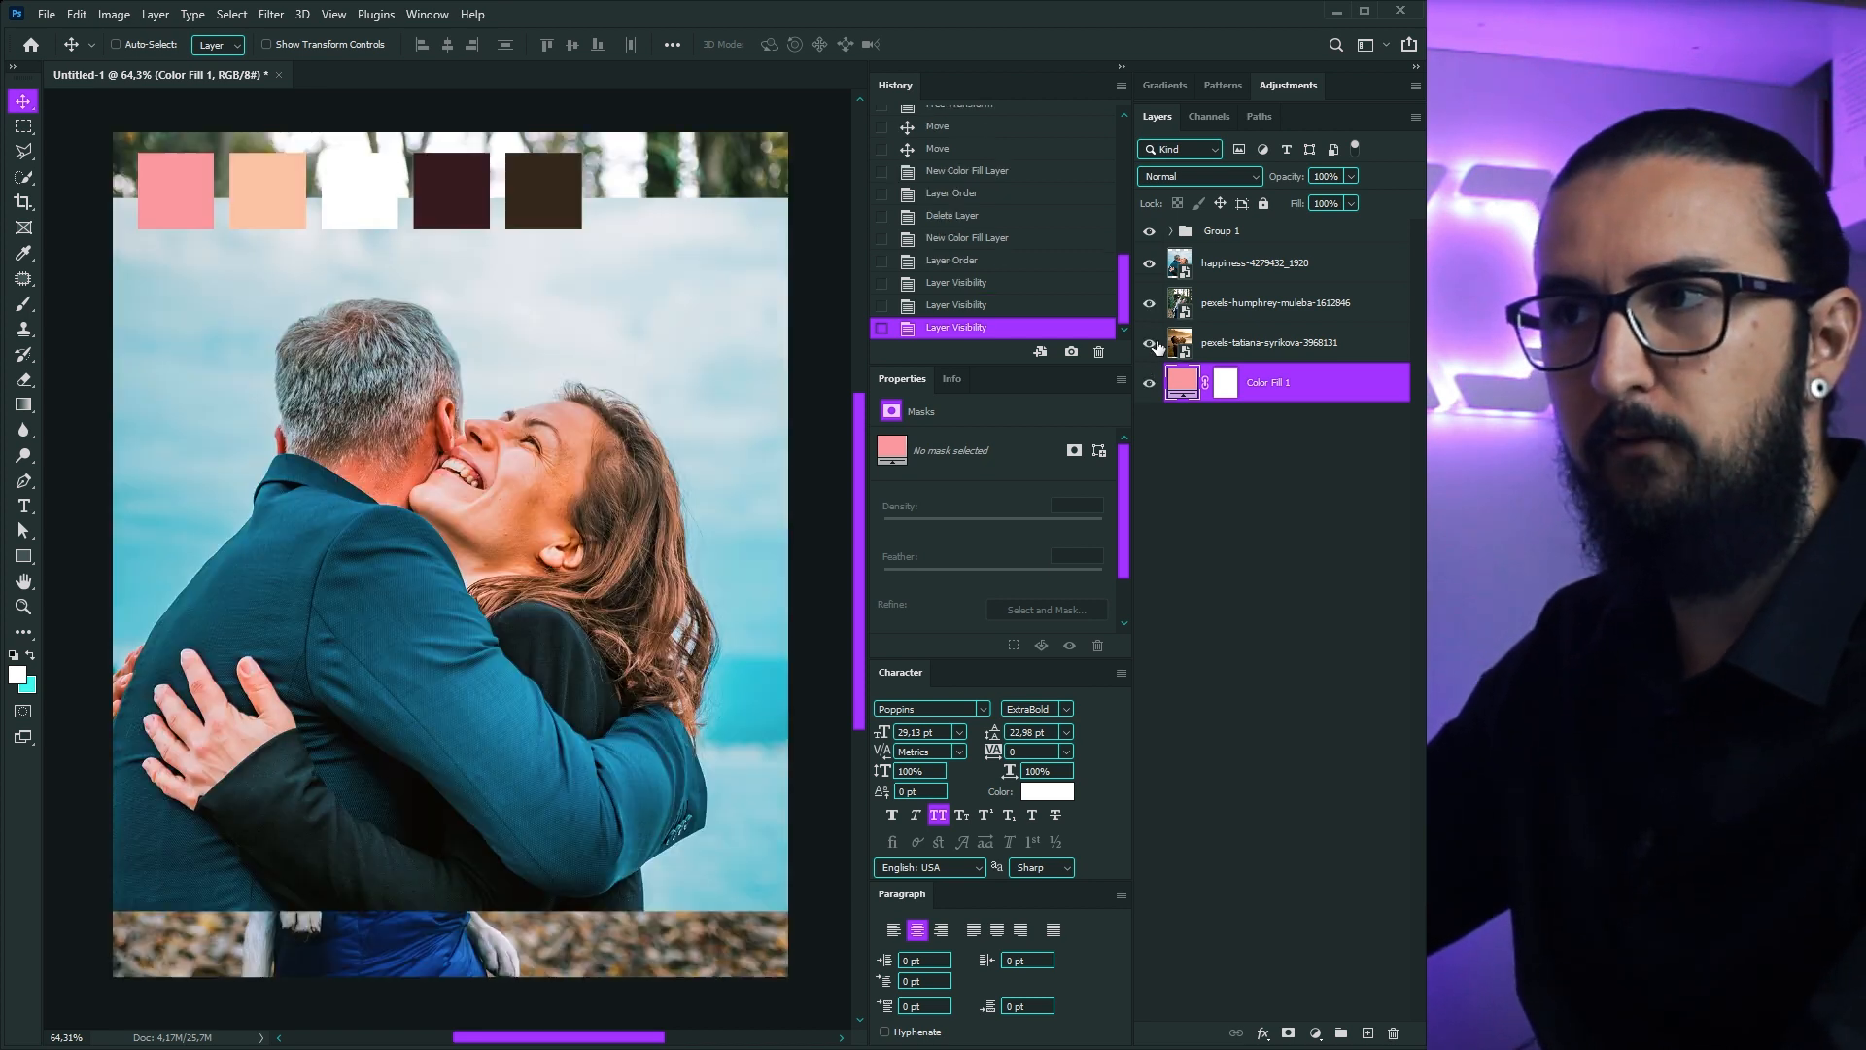
left_click(1151, 231)
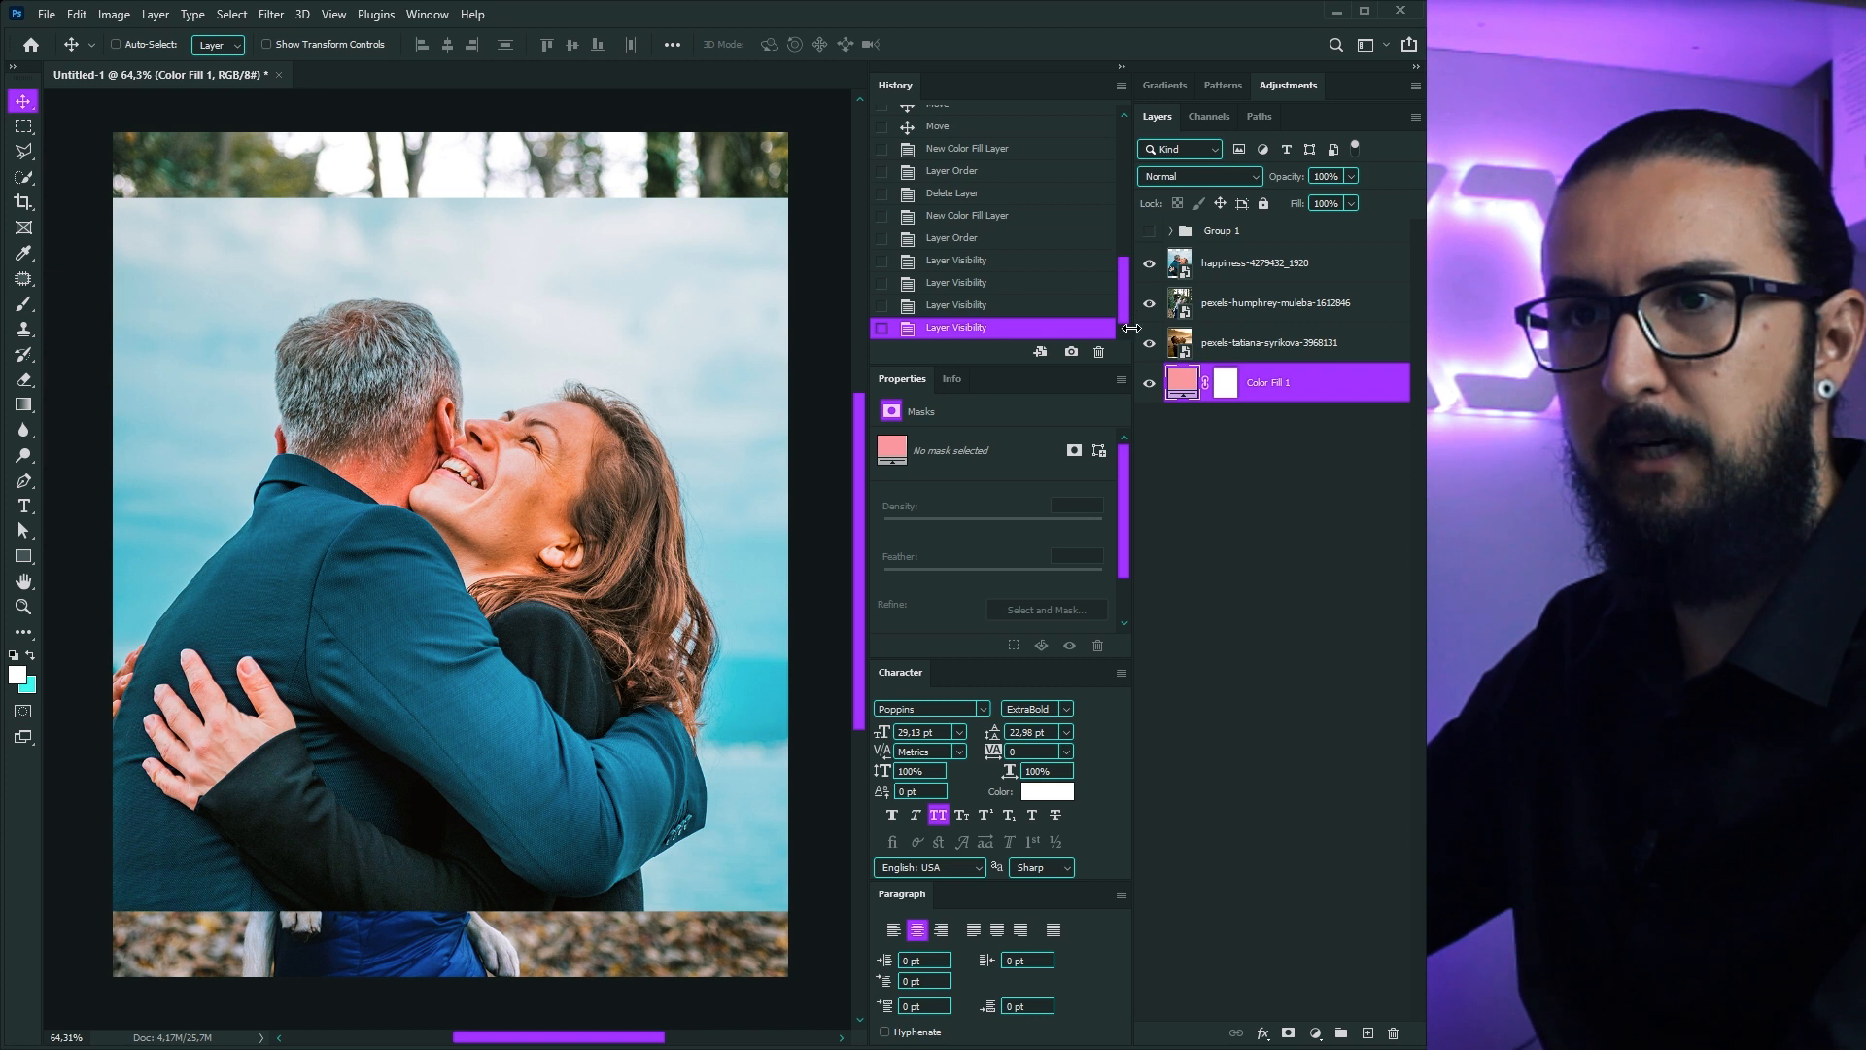
left_click(1246, 277)
left_click_drag(500, 522, 564, 522)
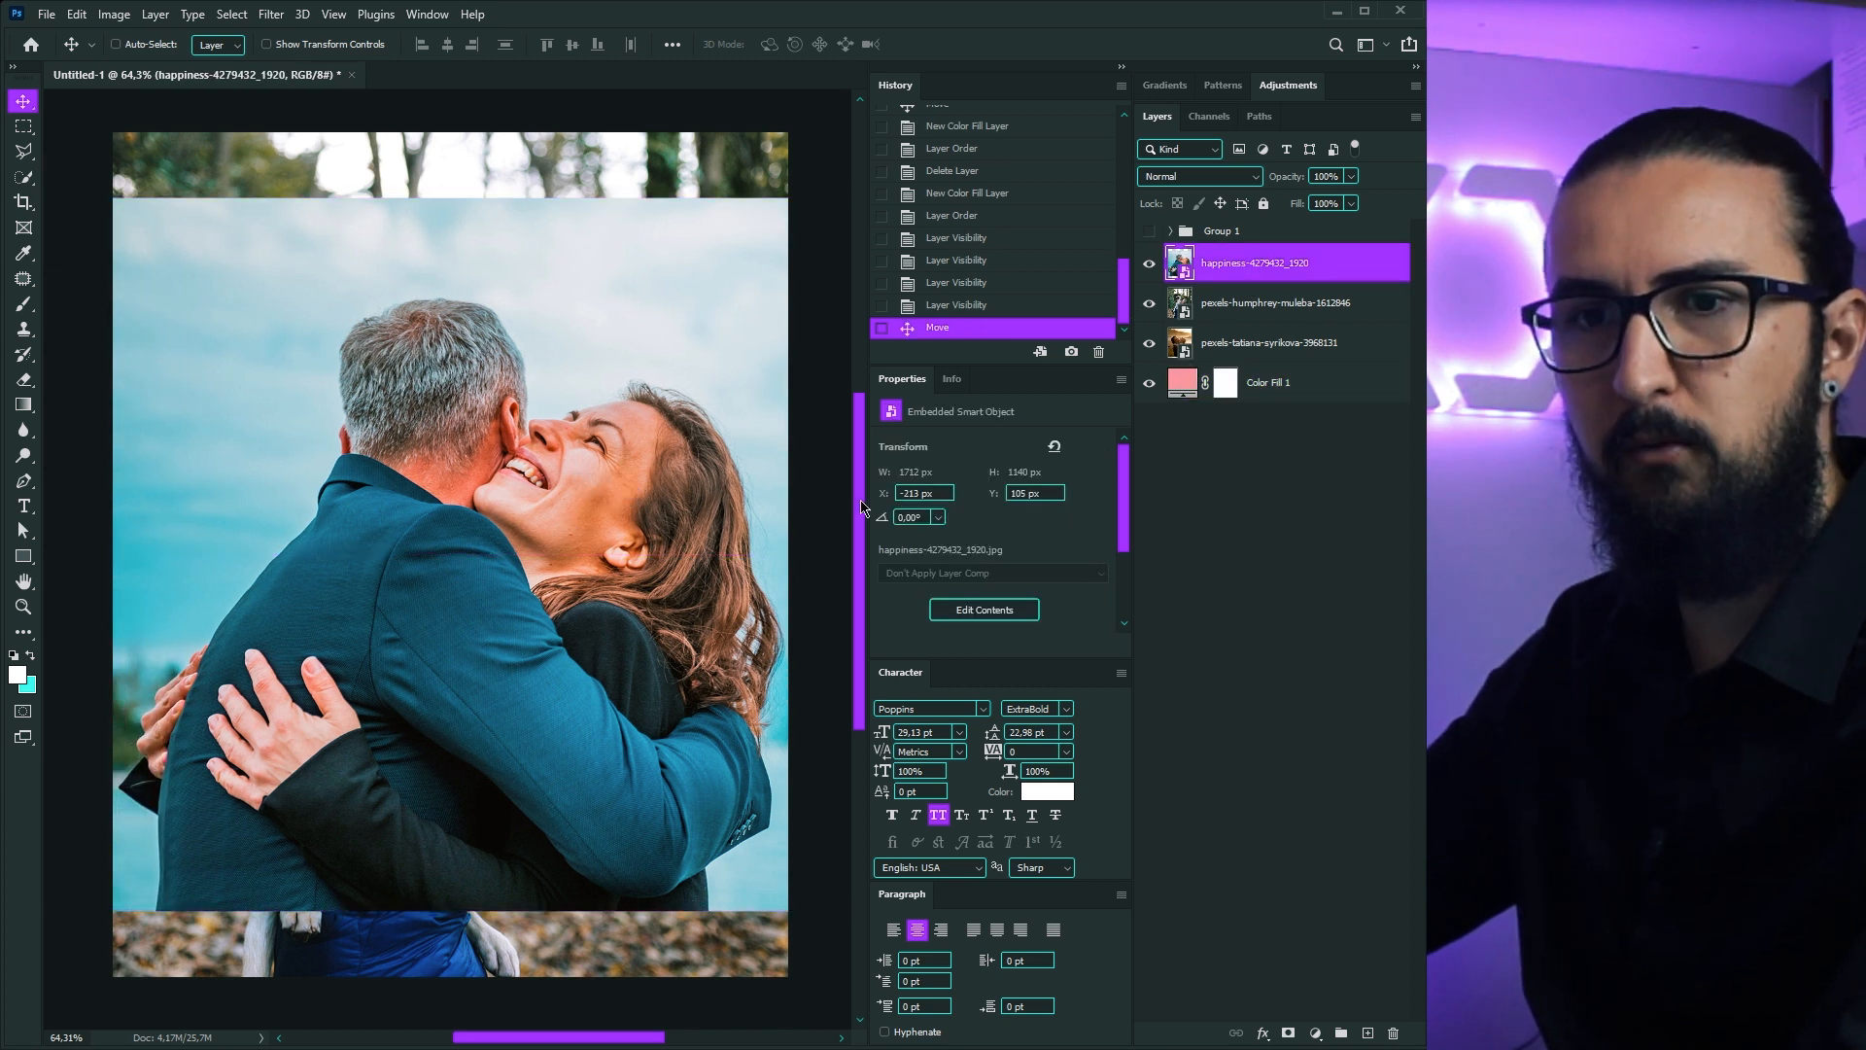
Step: Convert the happiness-4279432_1920 photo to a smart object and open its contents for editing
right_click(1335, 276)
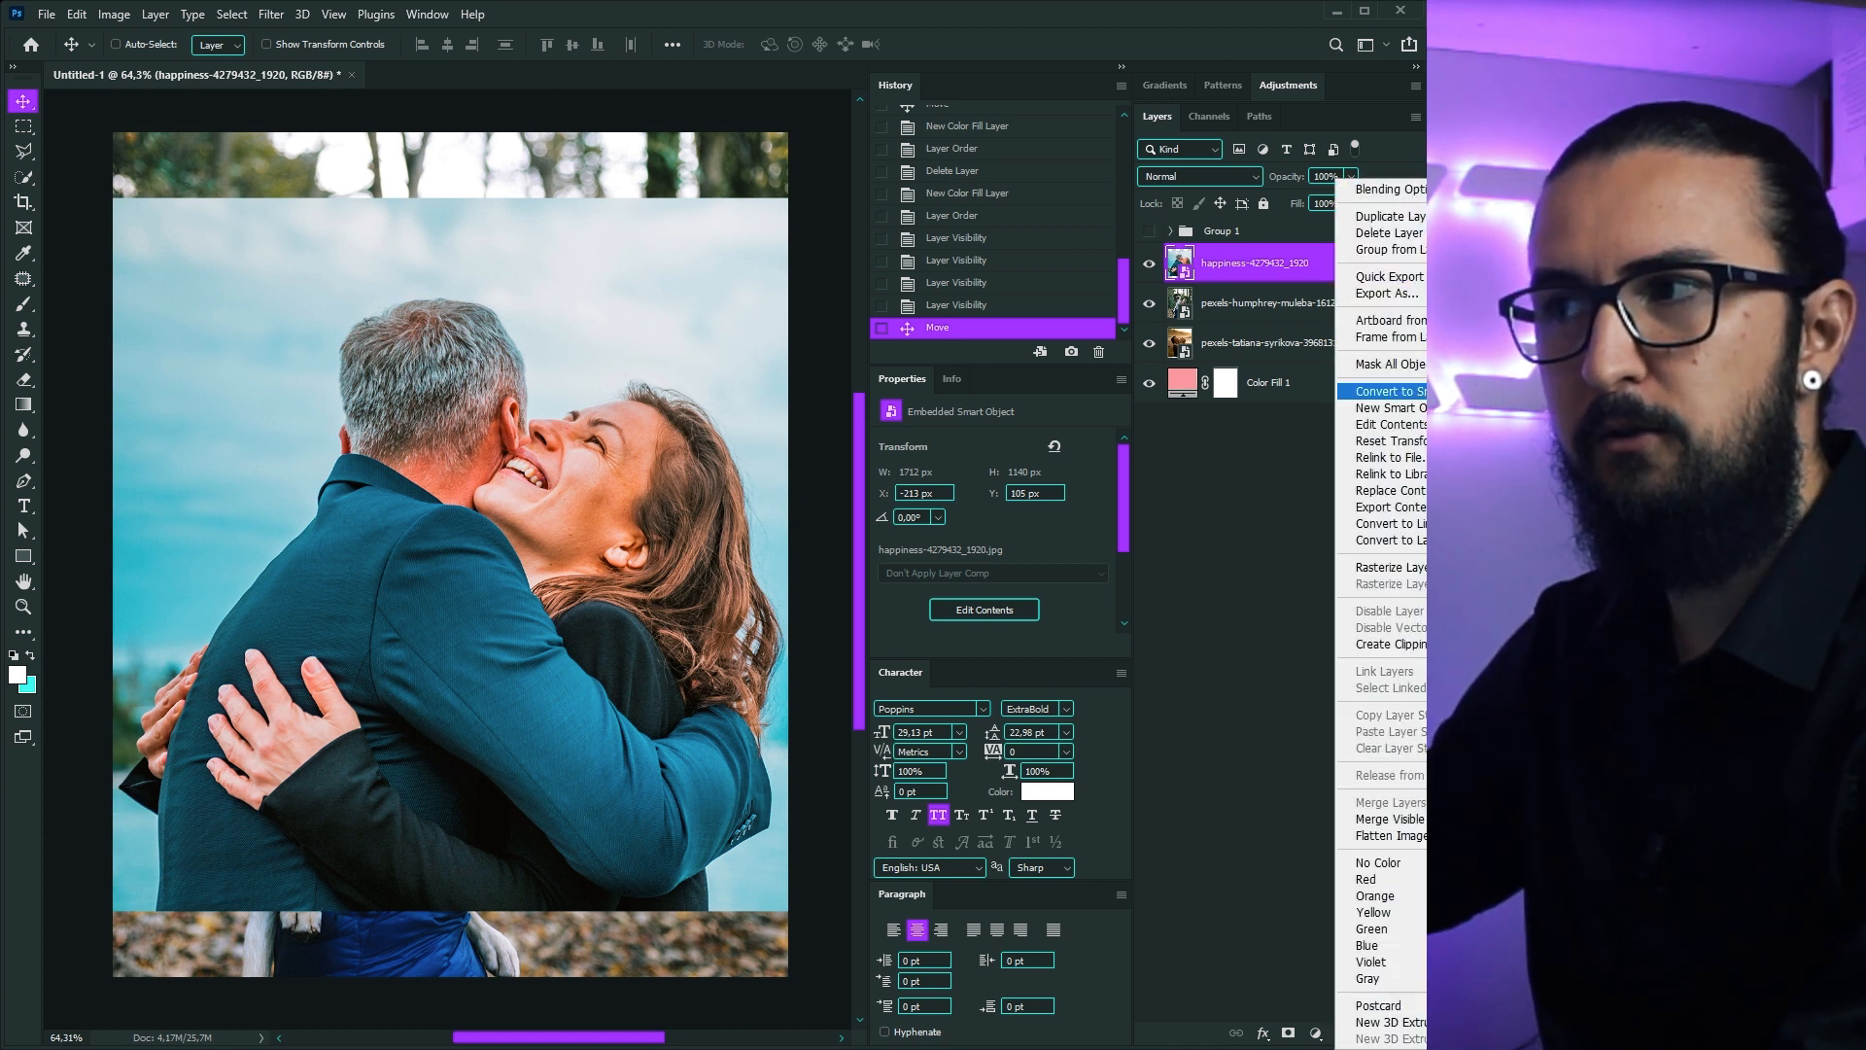
left_click(1379, 391)
key("i")
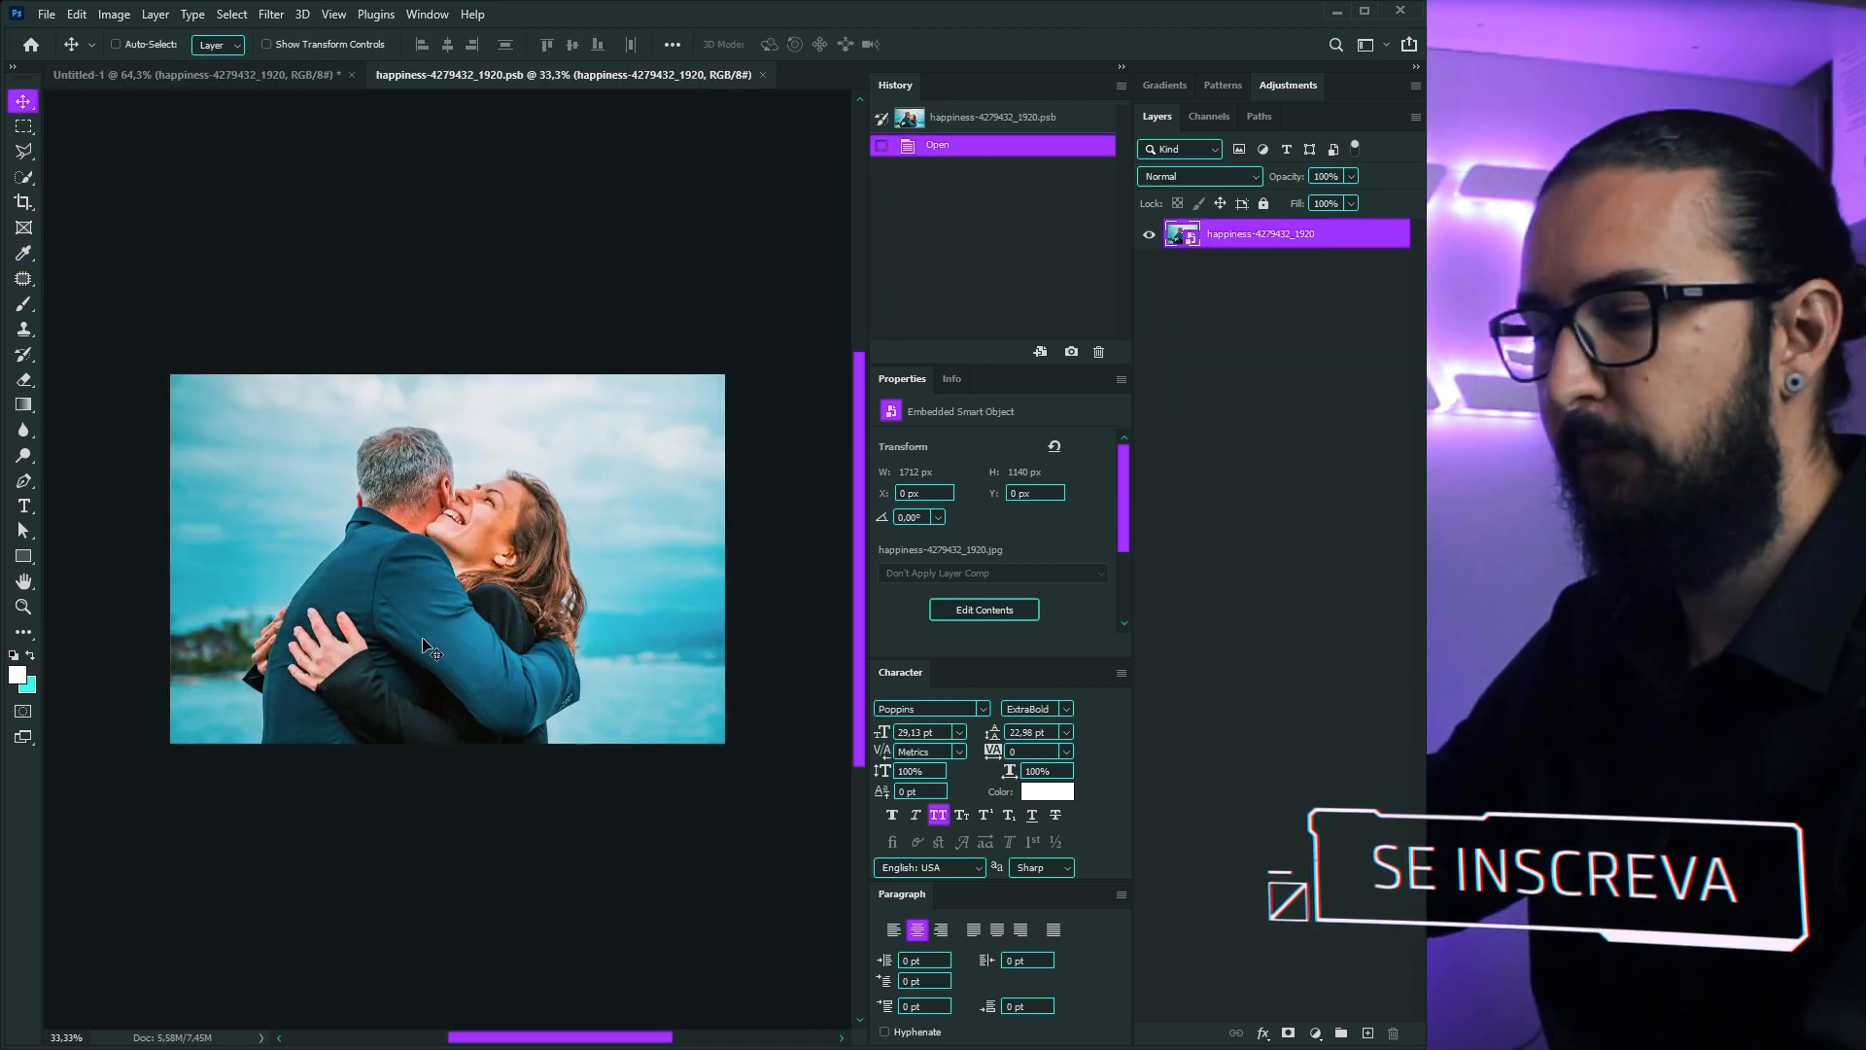
Step: Select the hugging couple with the Object Selection tool and mask out the background of the photo
left_click(23, 177)
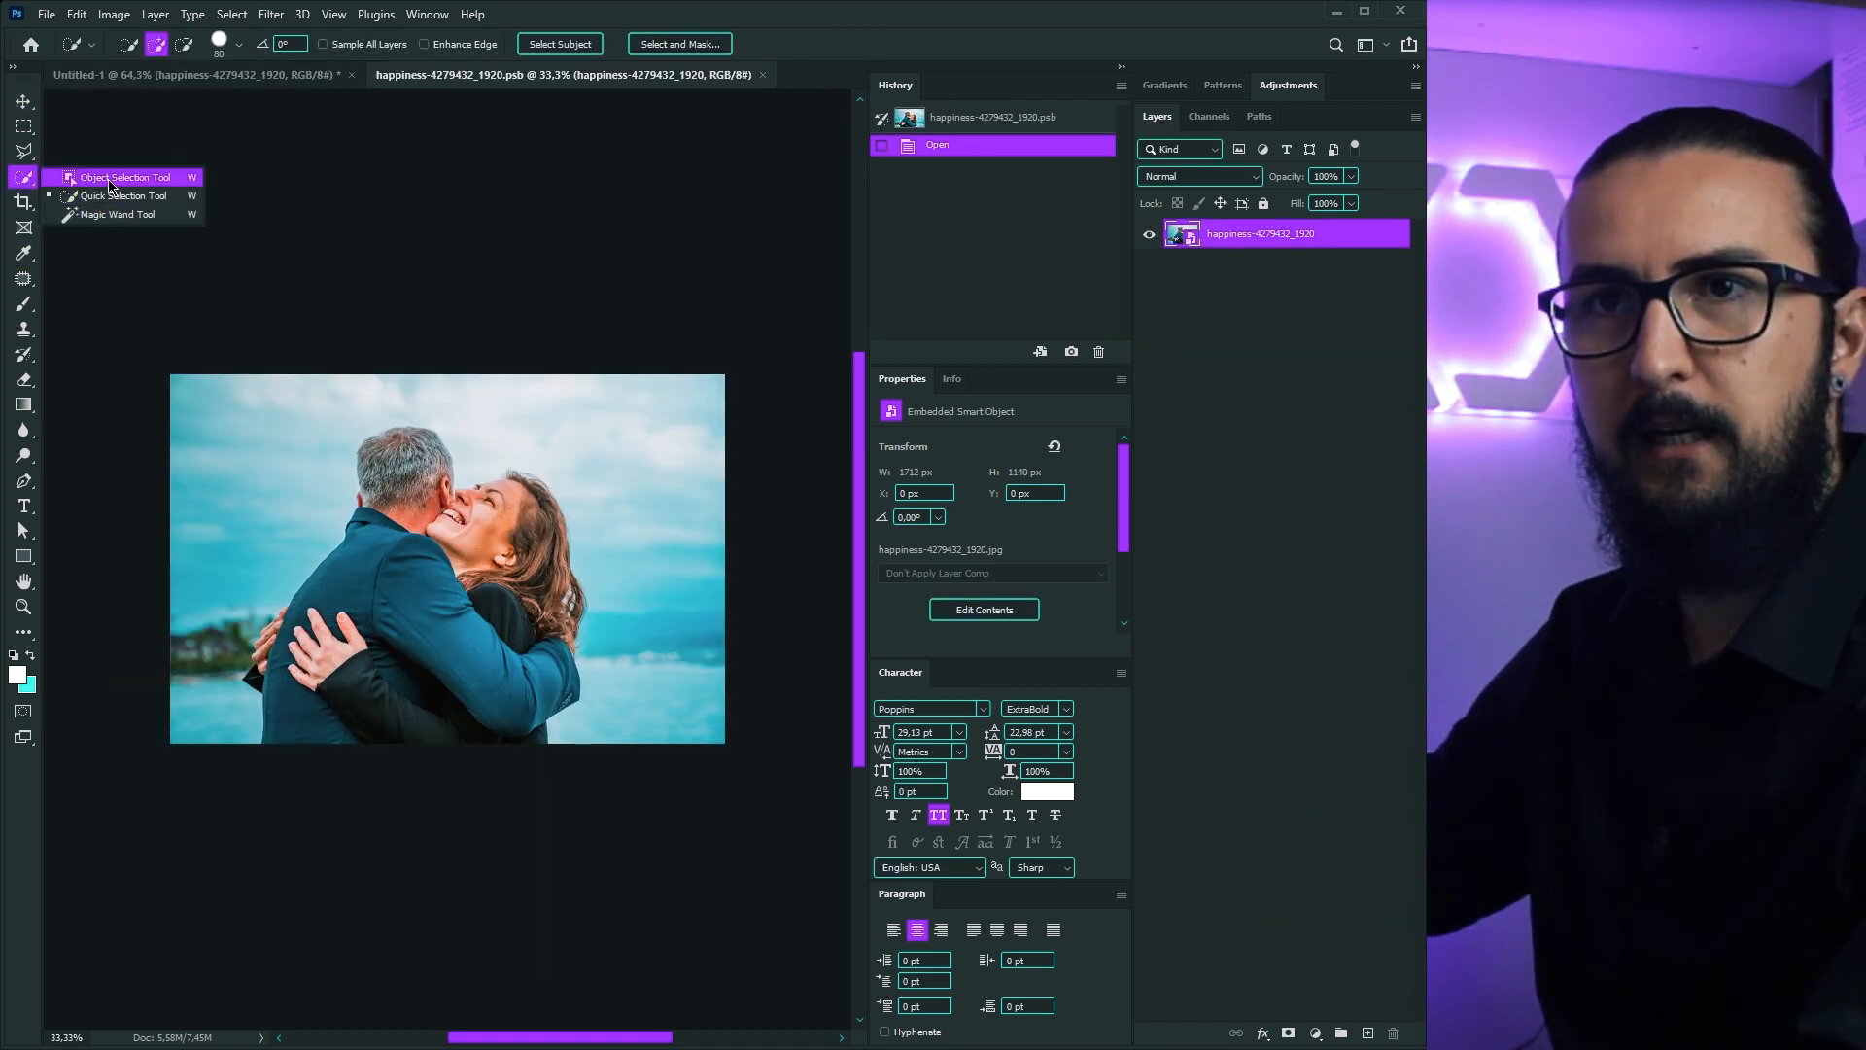
left_click(115, 179)
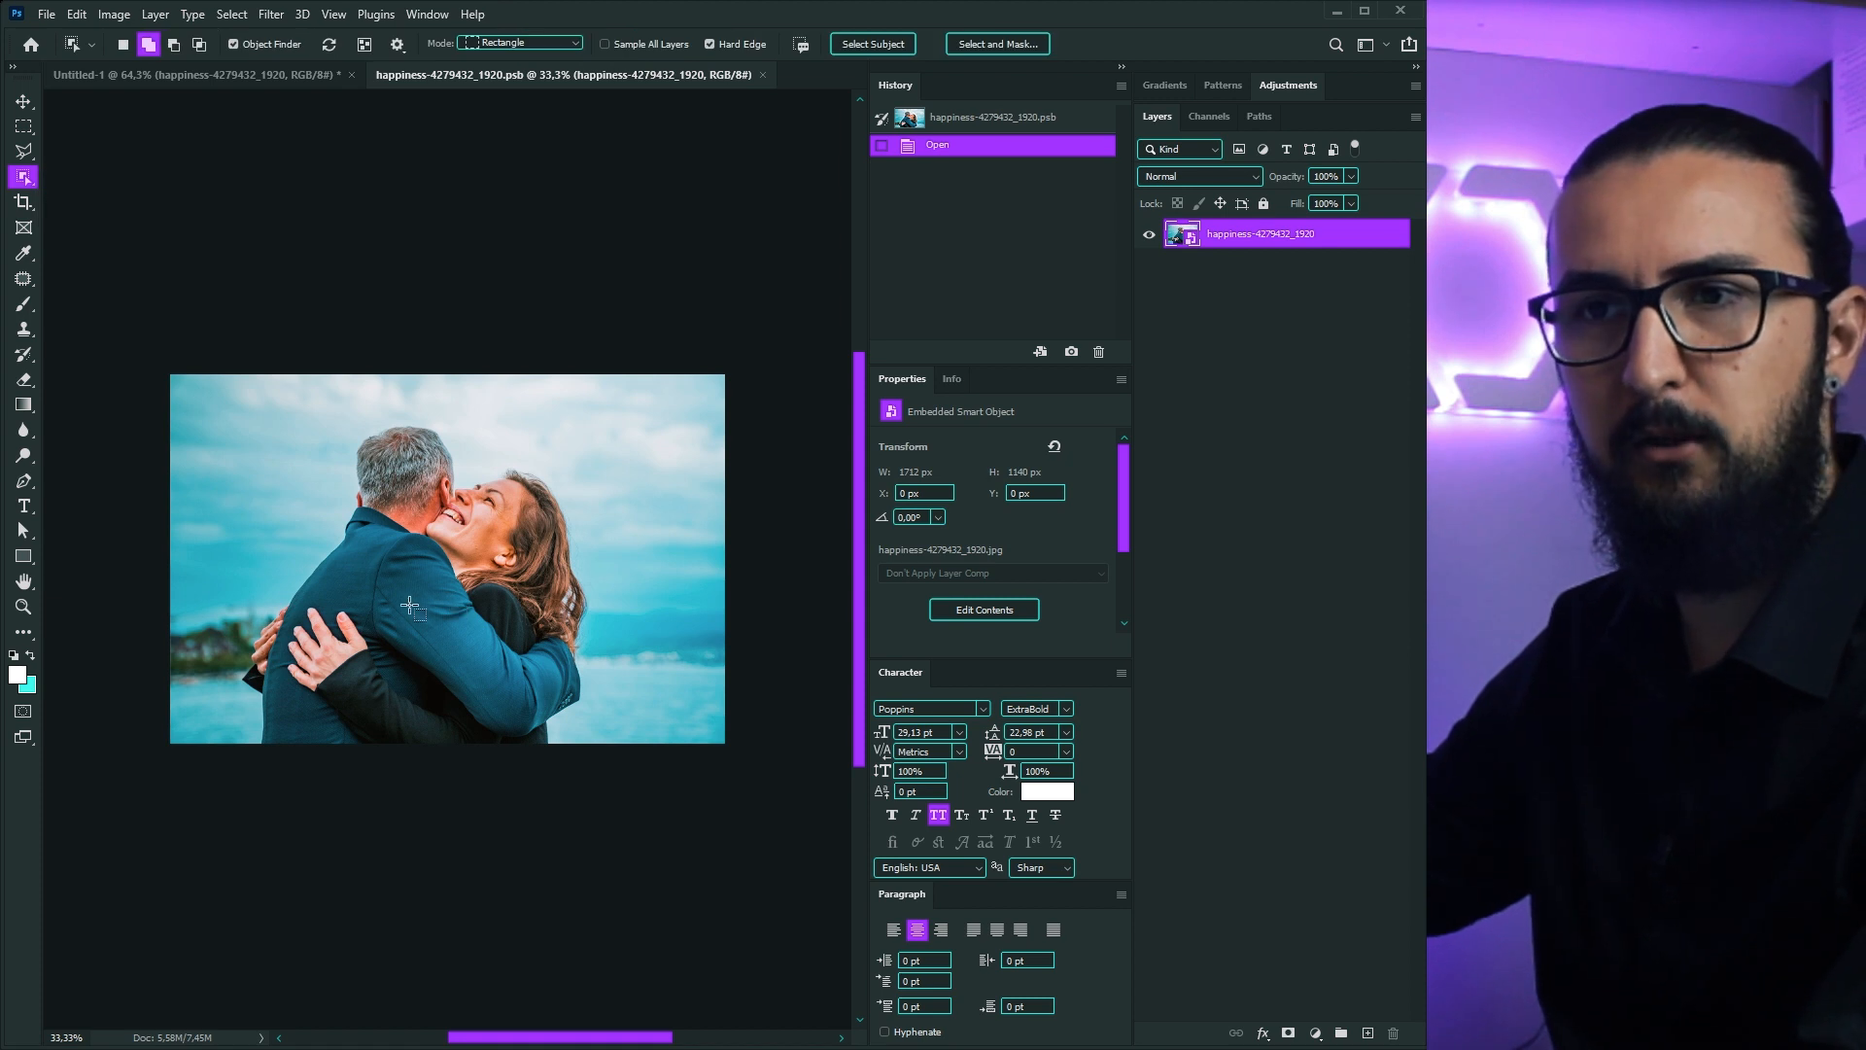
left_click(473, 712)
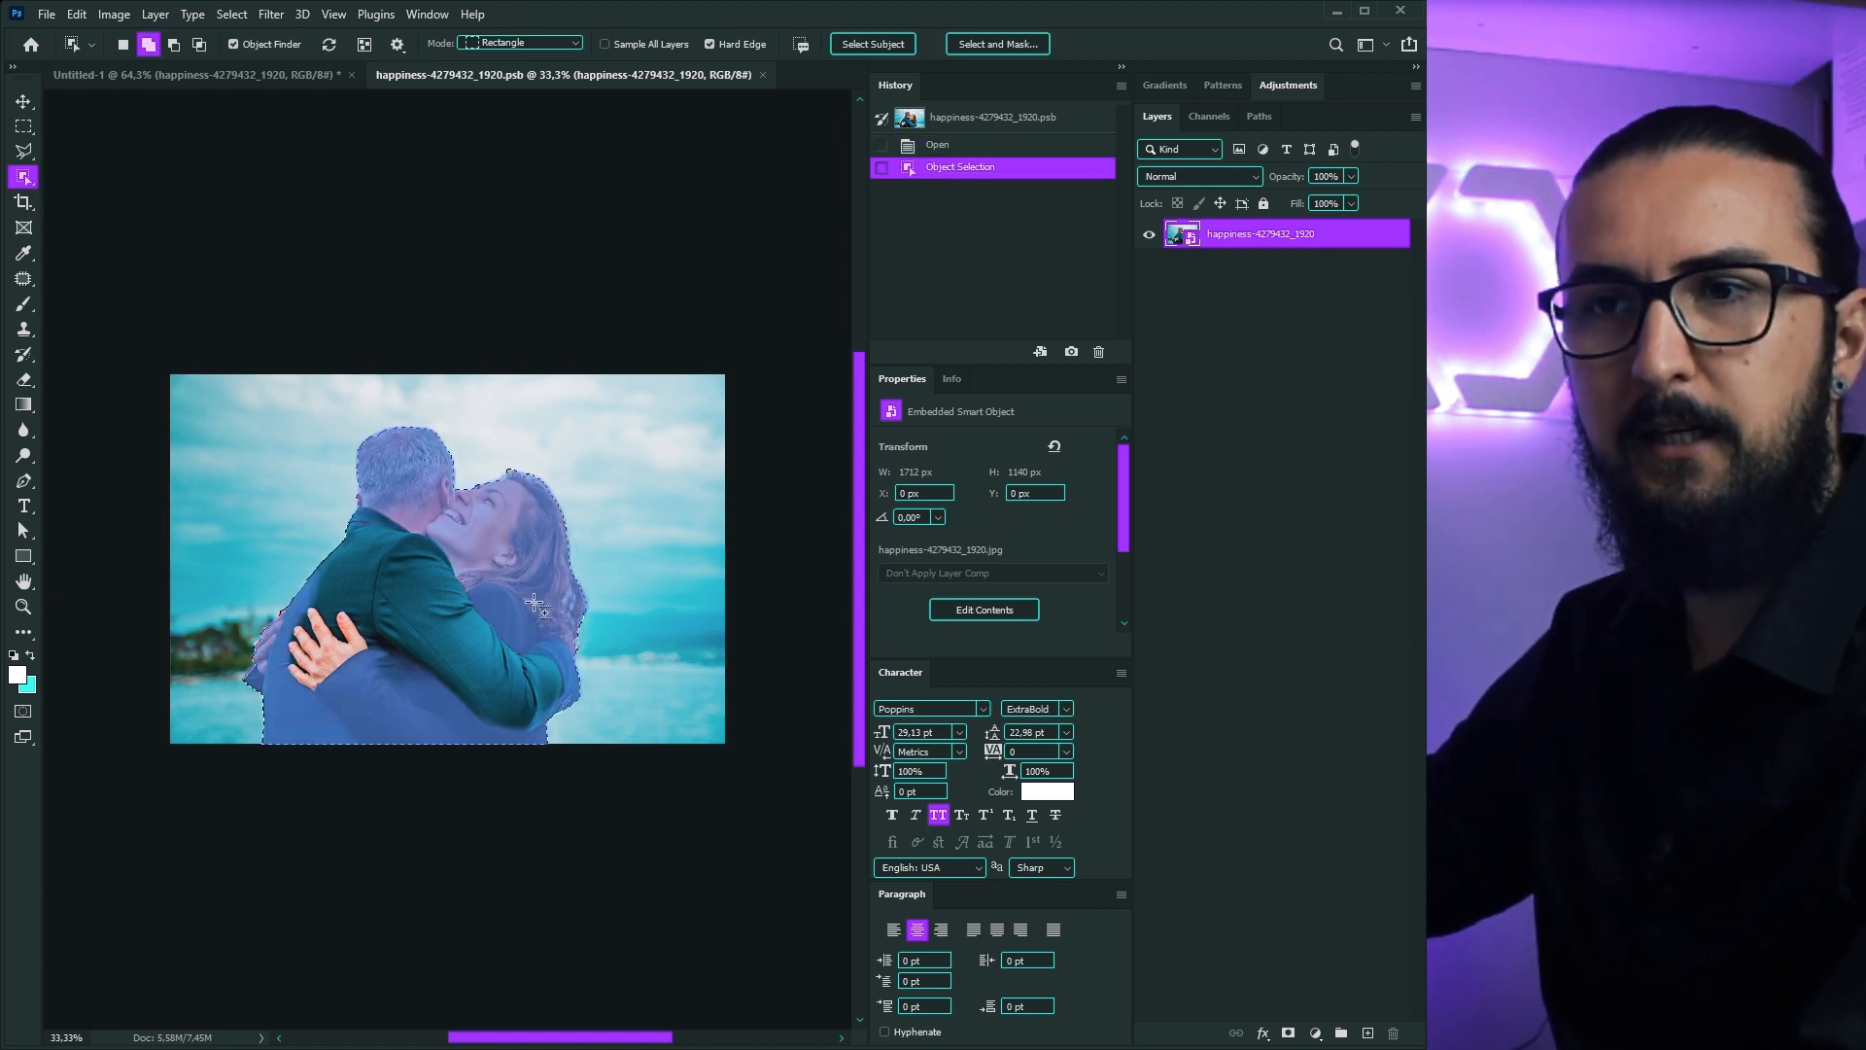
left_click(23, 100)
left_click(1289, 1034)
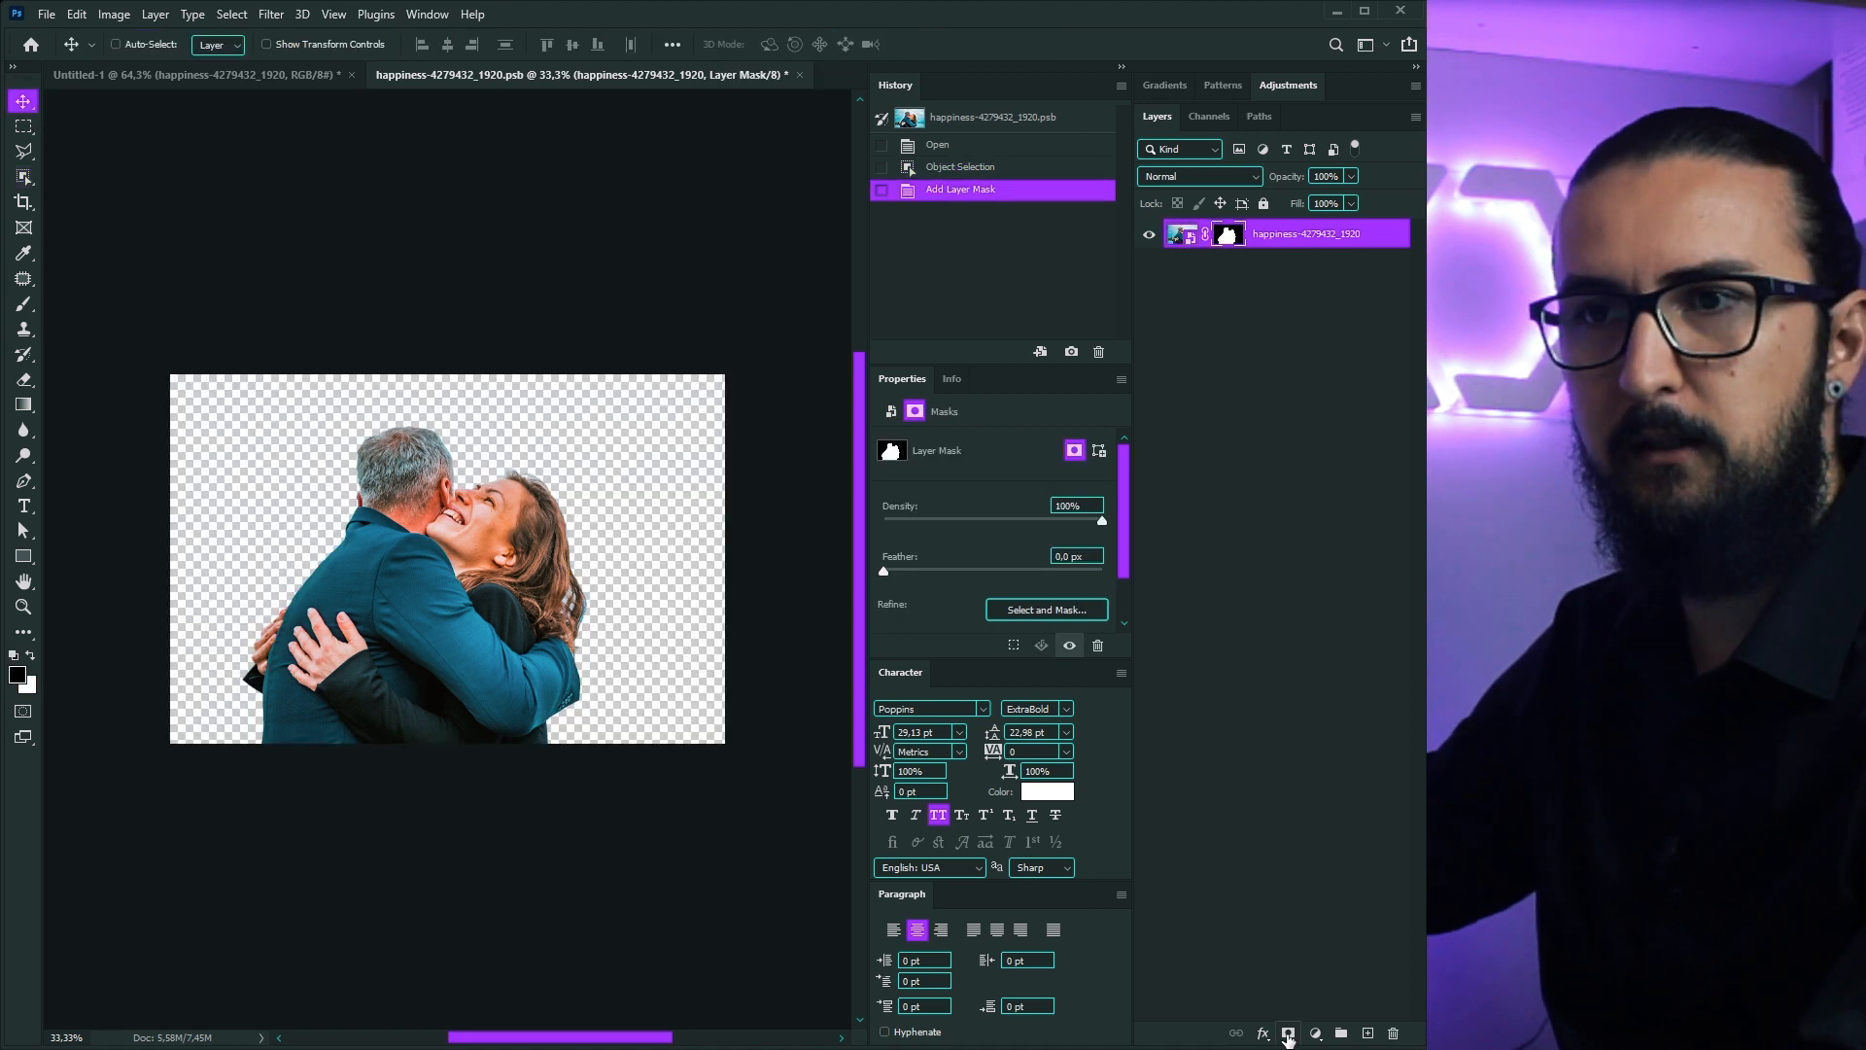
Step: Add a black #000000 solid colour fill layer and place it behind the masked couple
scroll(422, 594, "up", 3)
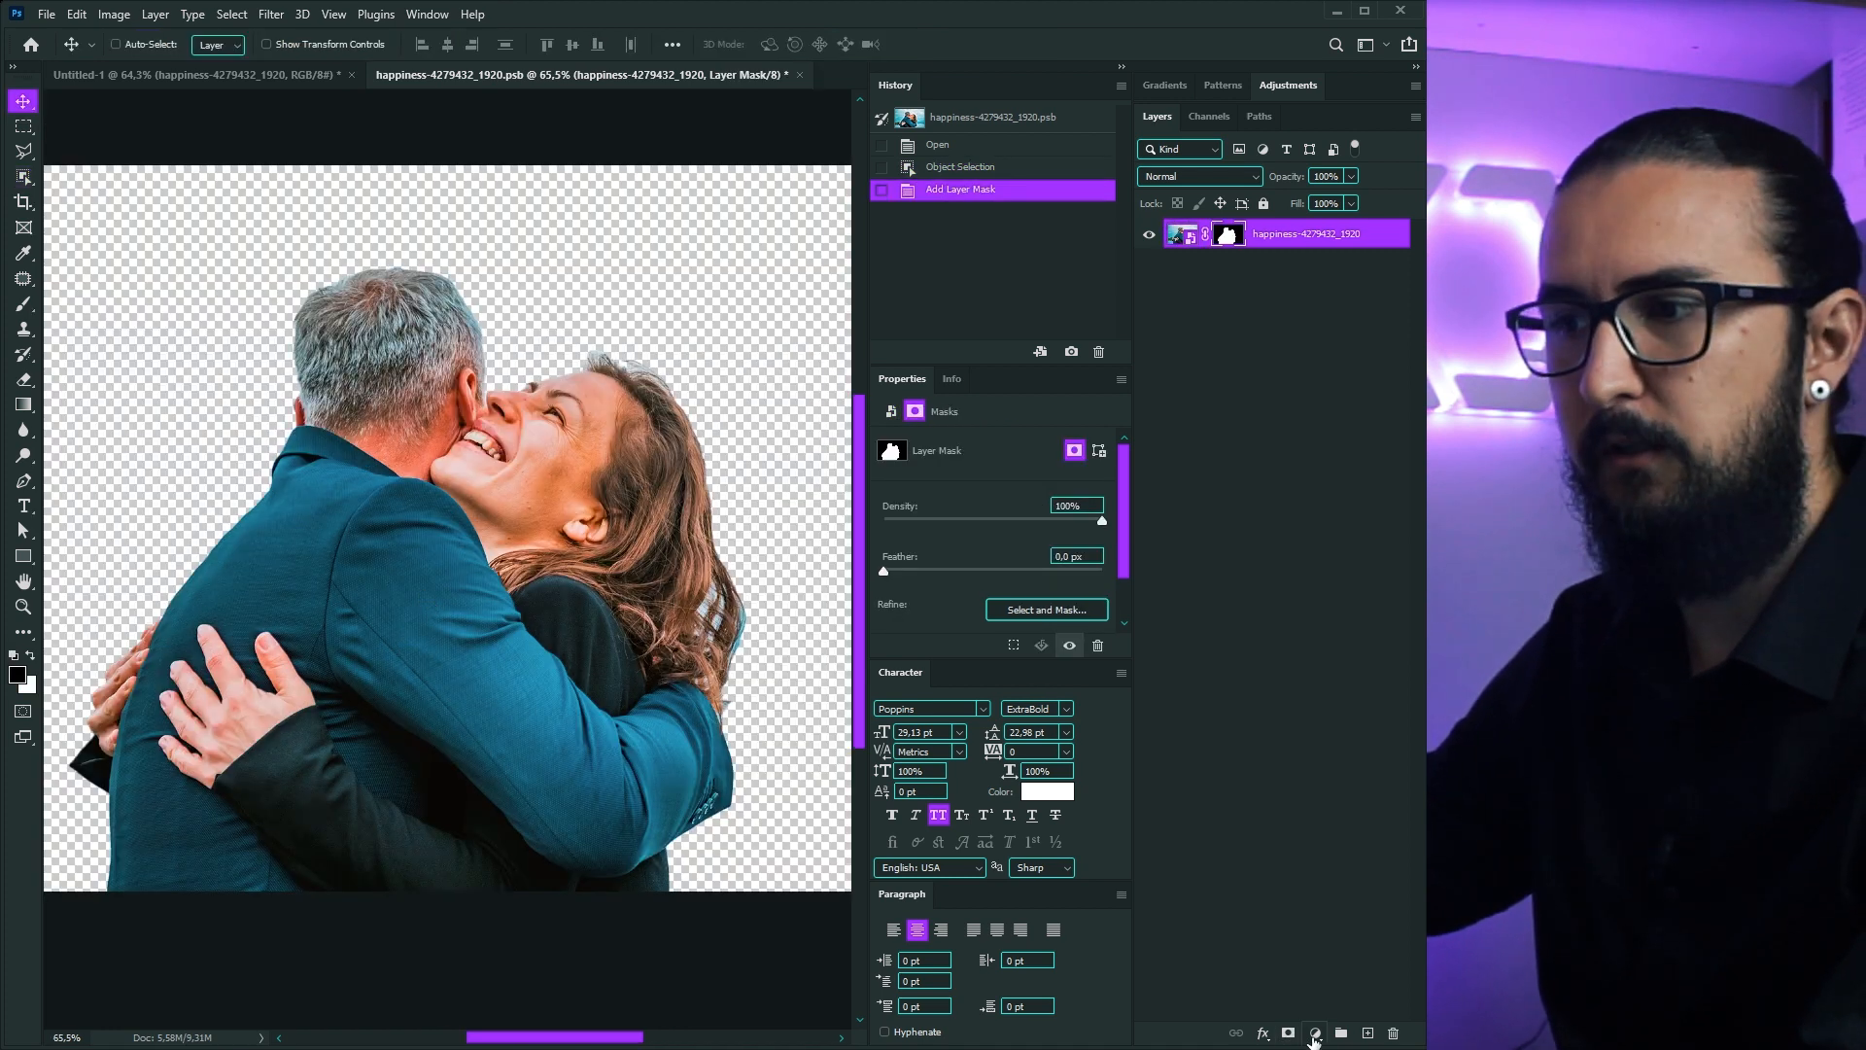
left_click(1314, 1036)
left_click(1341, 696)
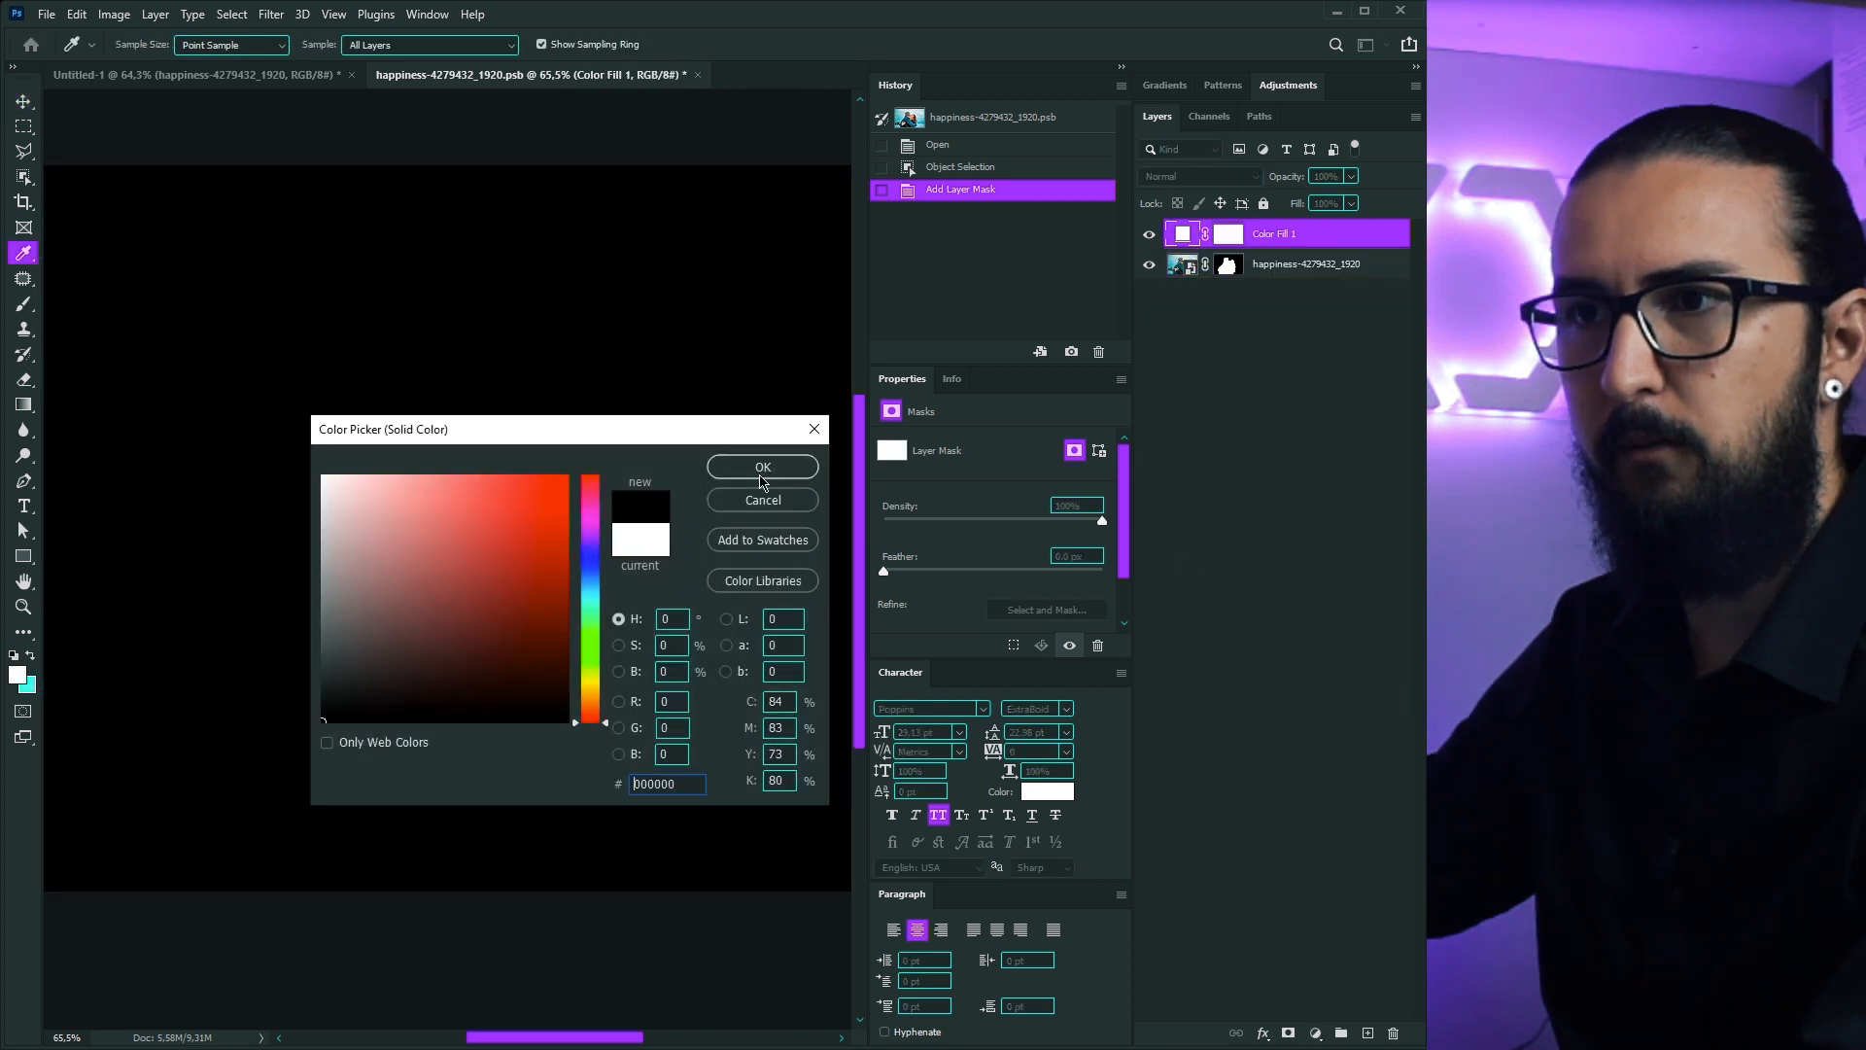
left_click(763, 466)
key("ctrl+bracketleft")
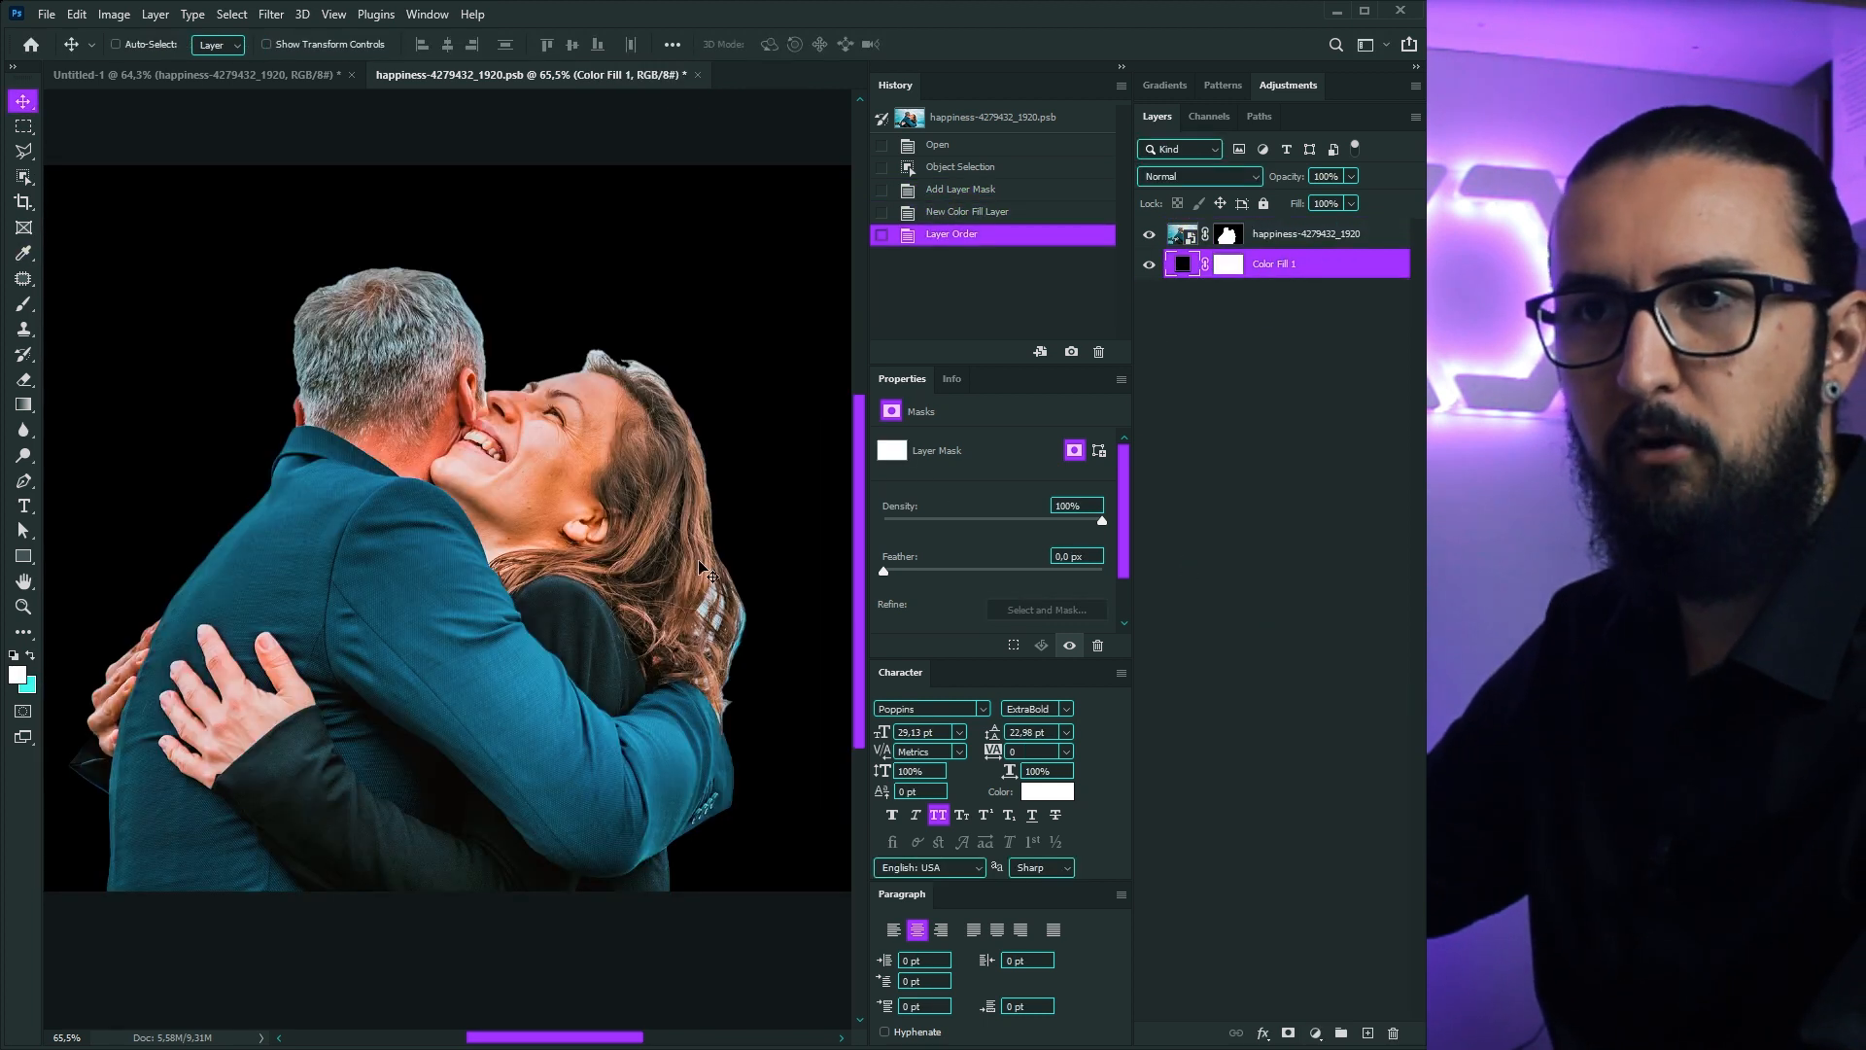
Step: Open the couple's layer mask in Select and Mask and brush Refine Edge along the woman's and the man's hair
left_click(1229, 234)
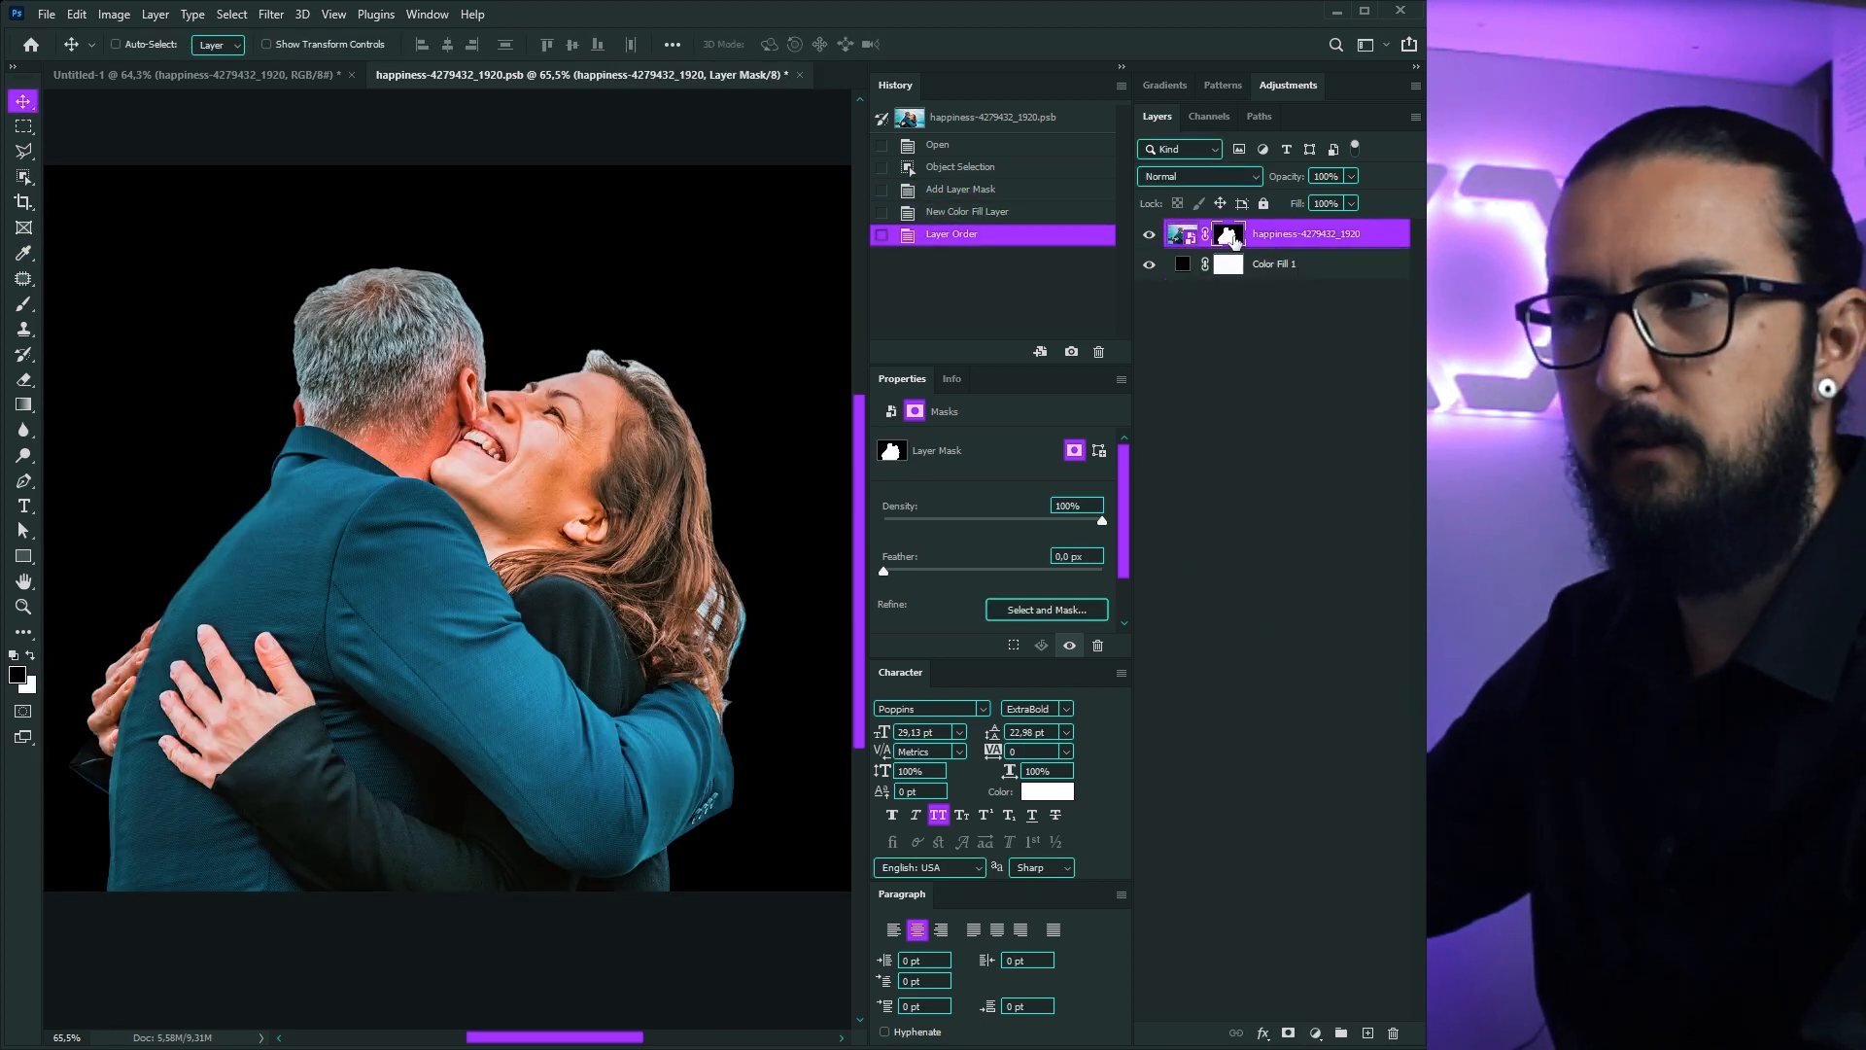
double_click(1225, 238)
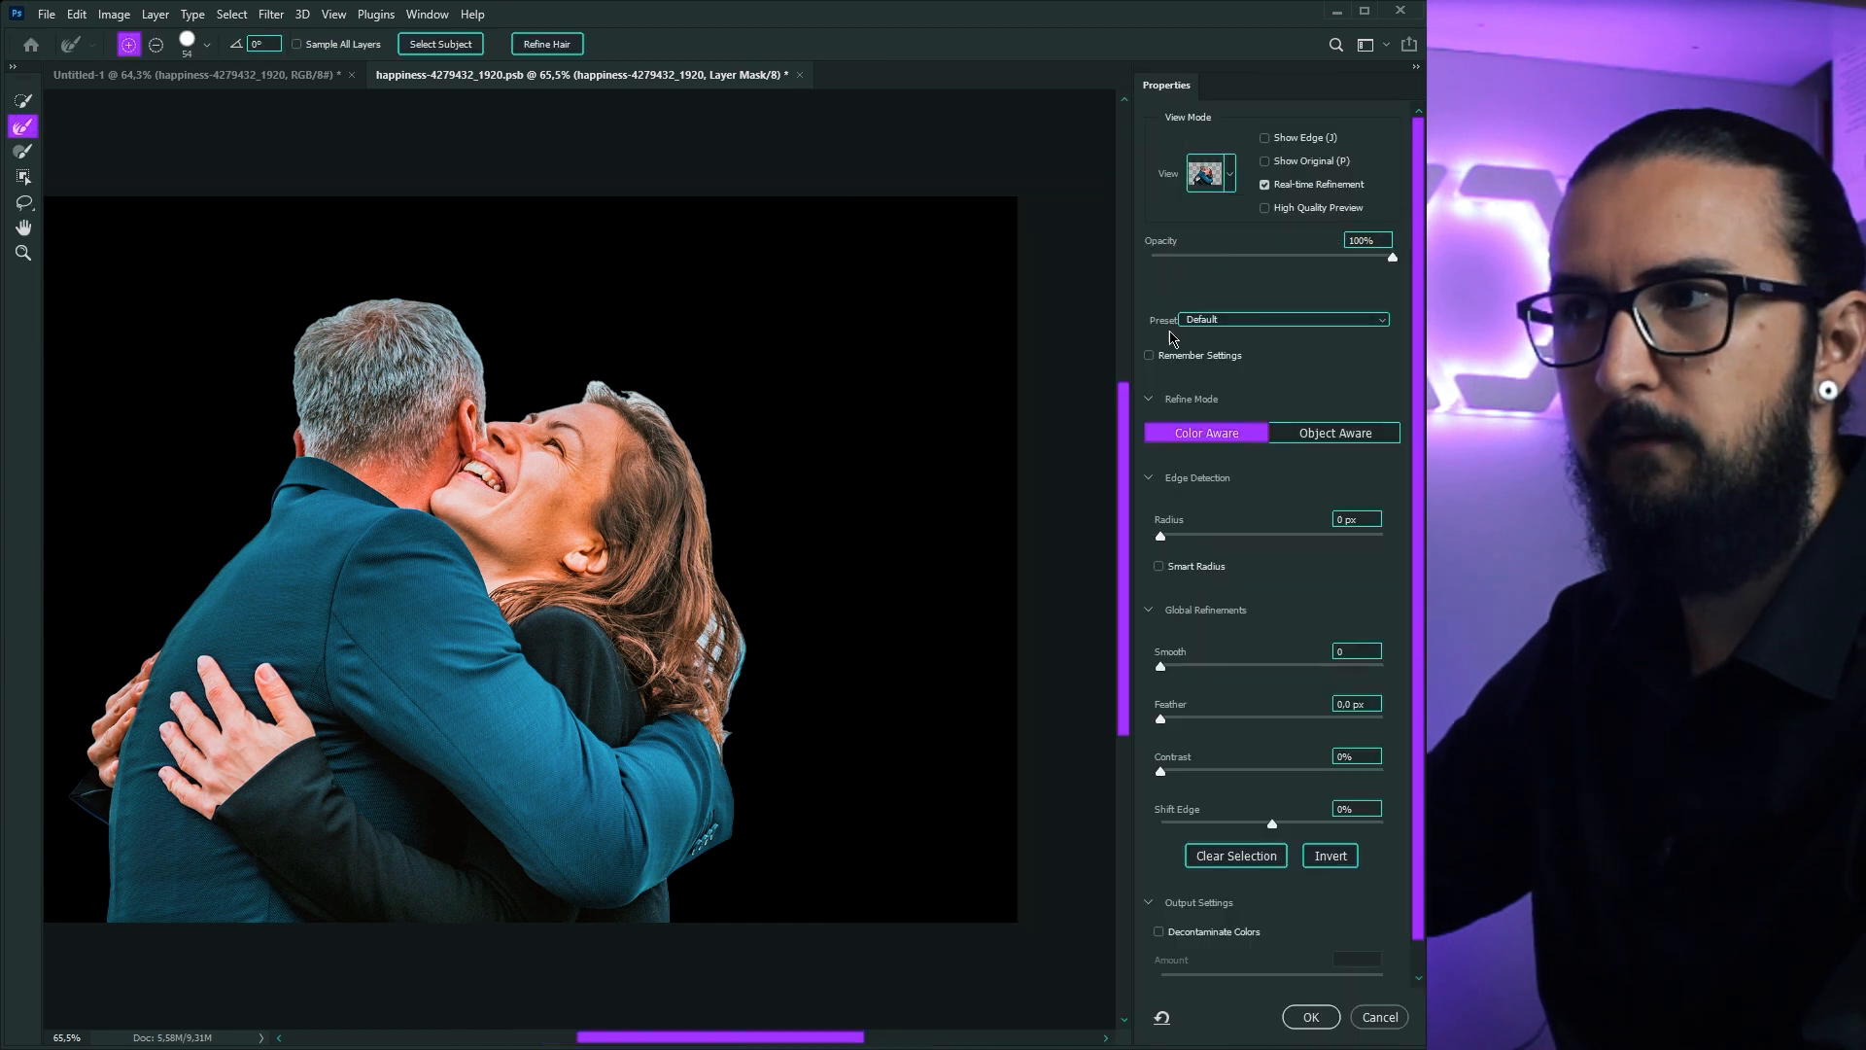
scroll(699, 609, "up", 3)
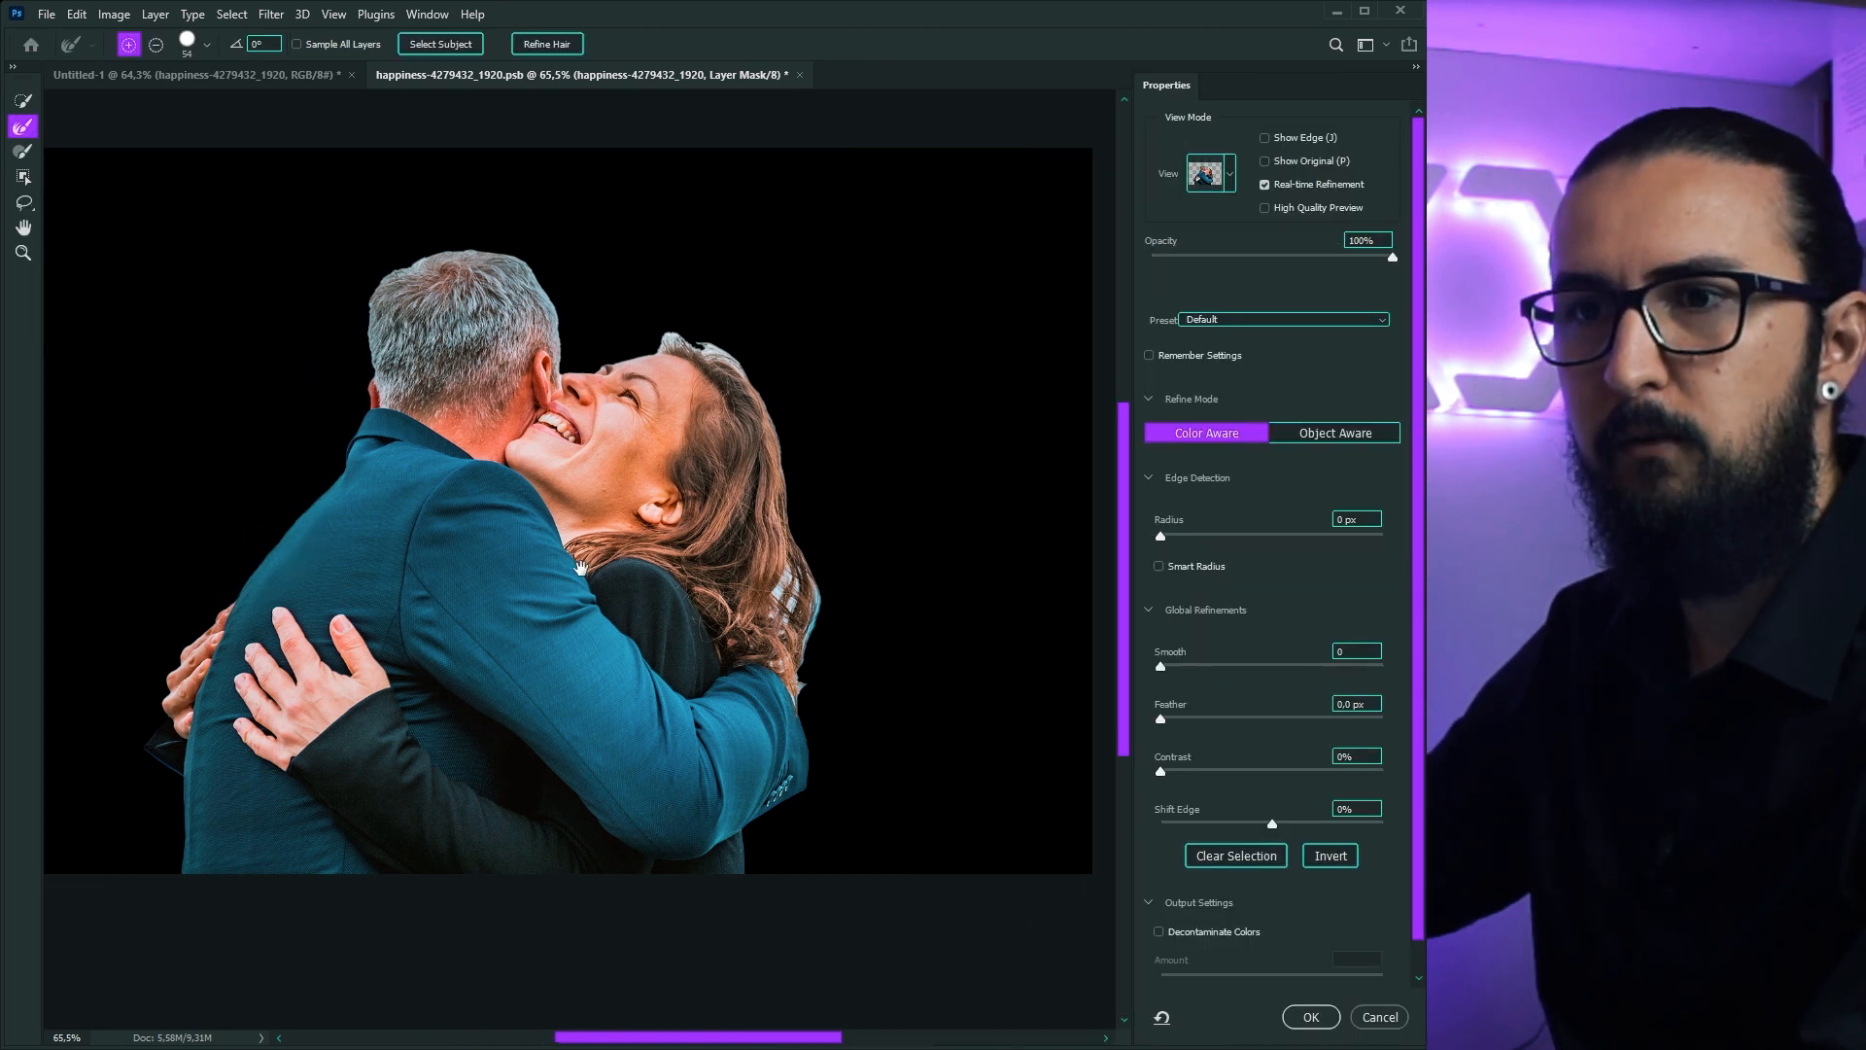
scroll(699, 608, "up", 2)
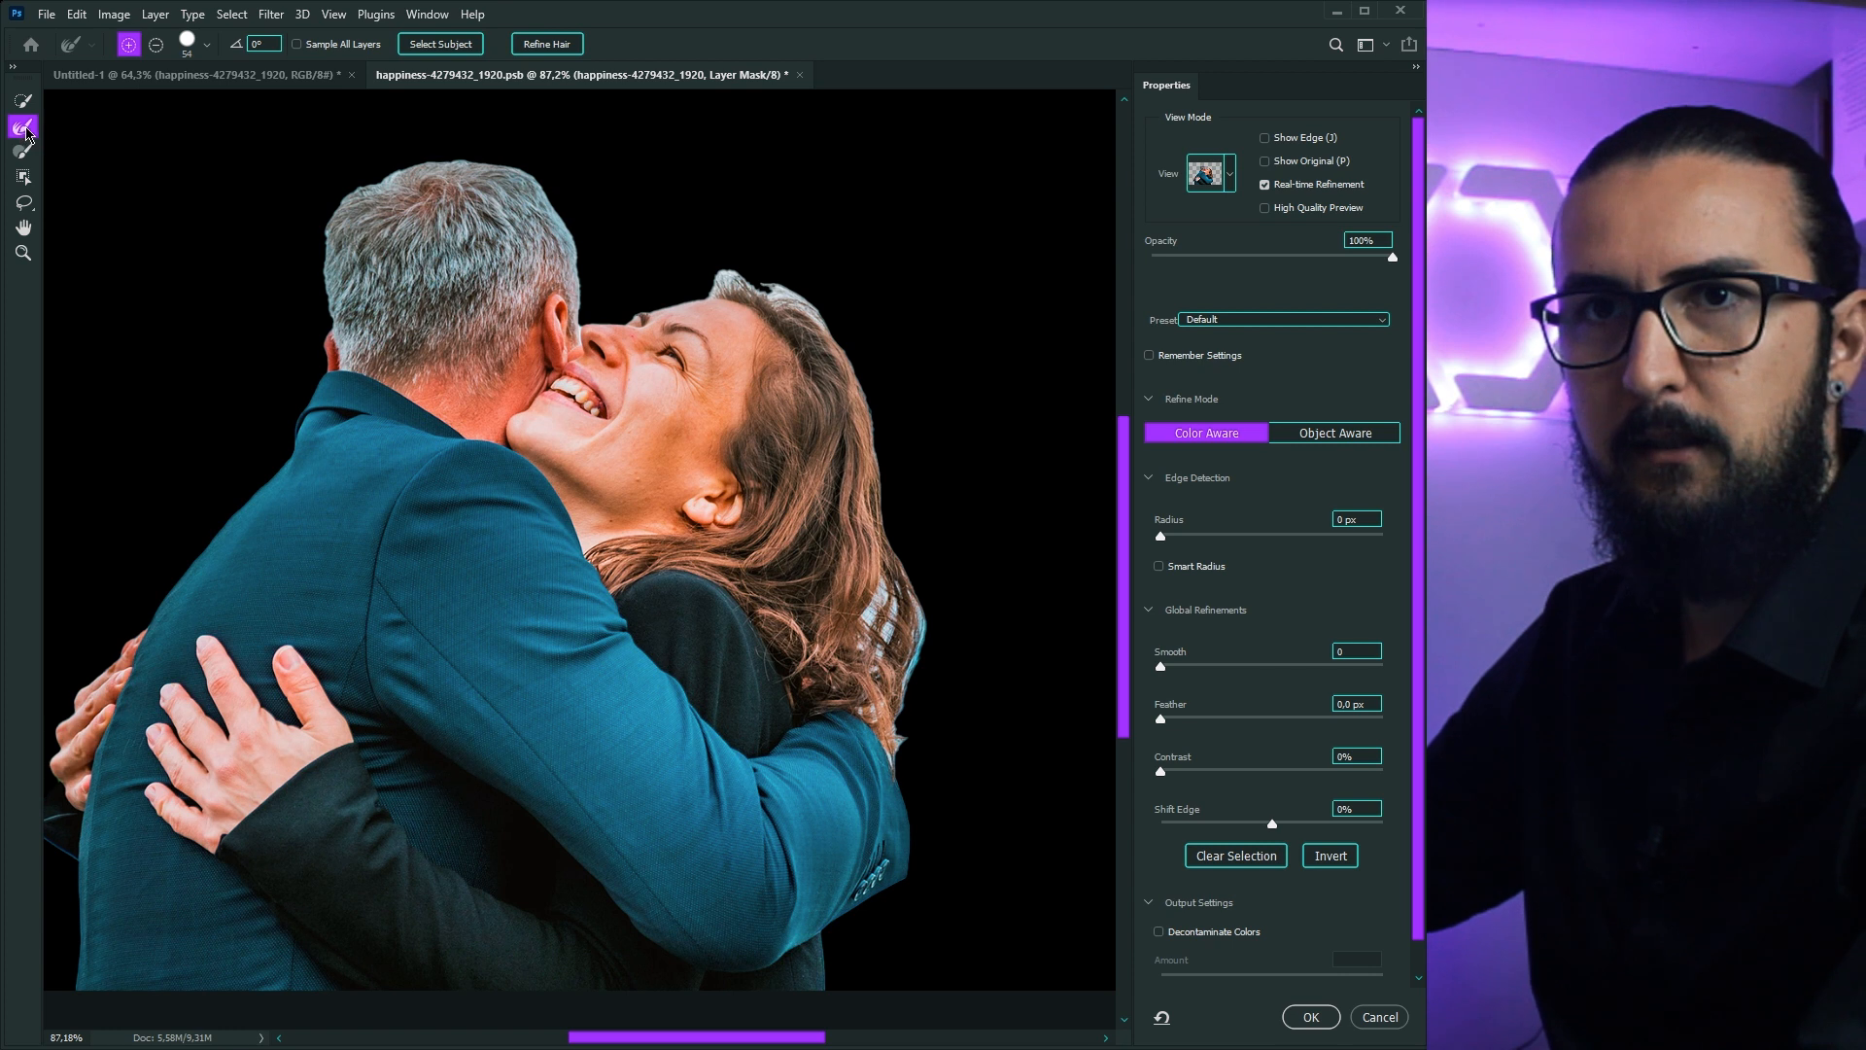
mouse_move(903, 716)
left_mouse_down()
mouse_move(922, 660)
mouse_move(892, 471)
left_mouse_up()
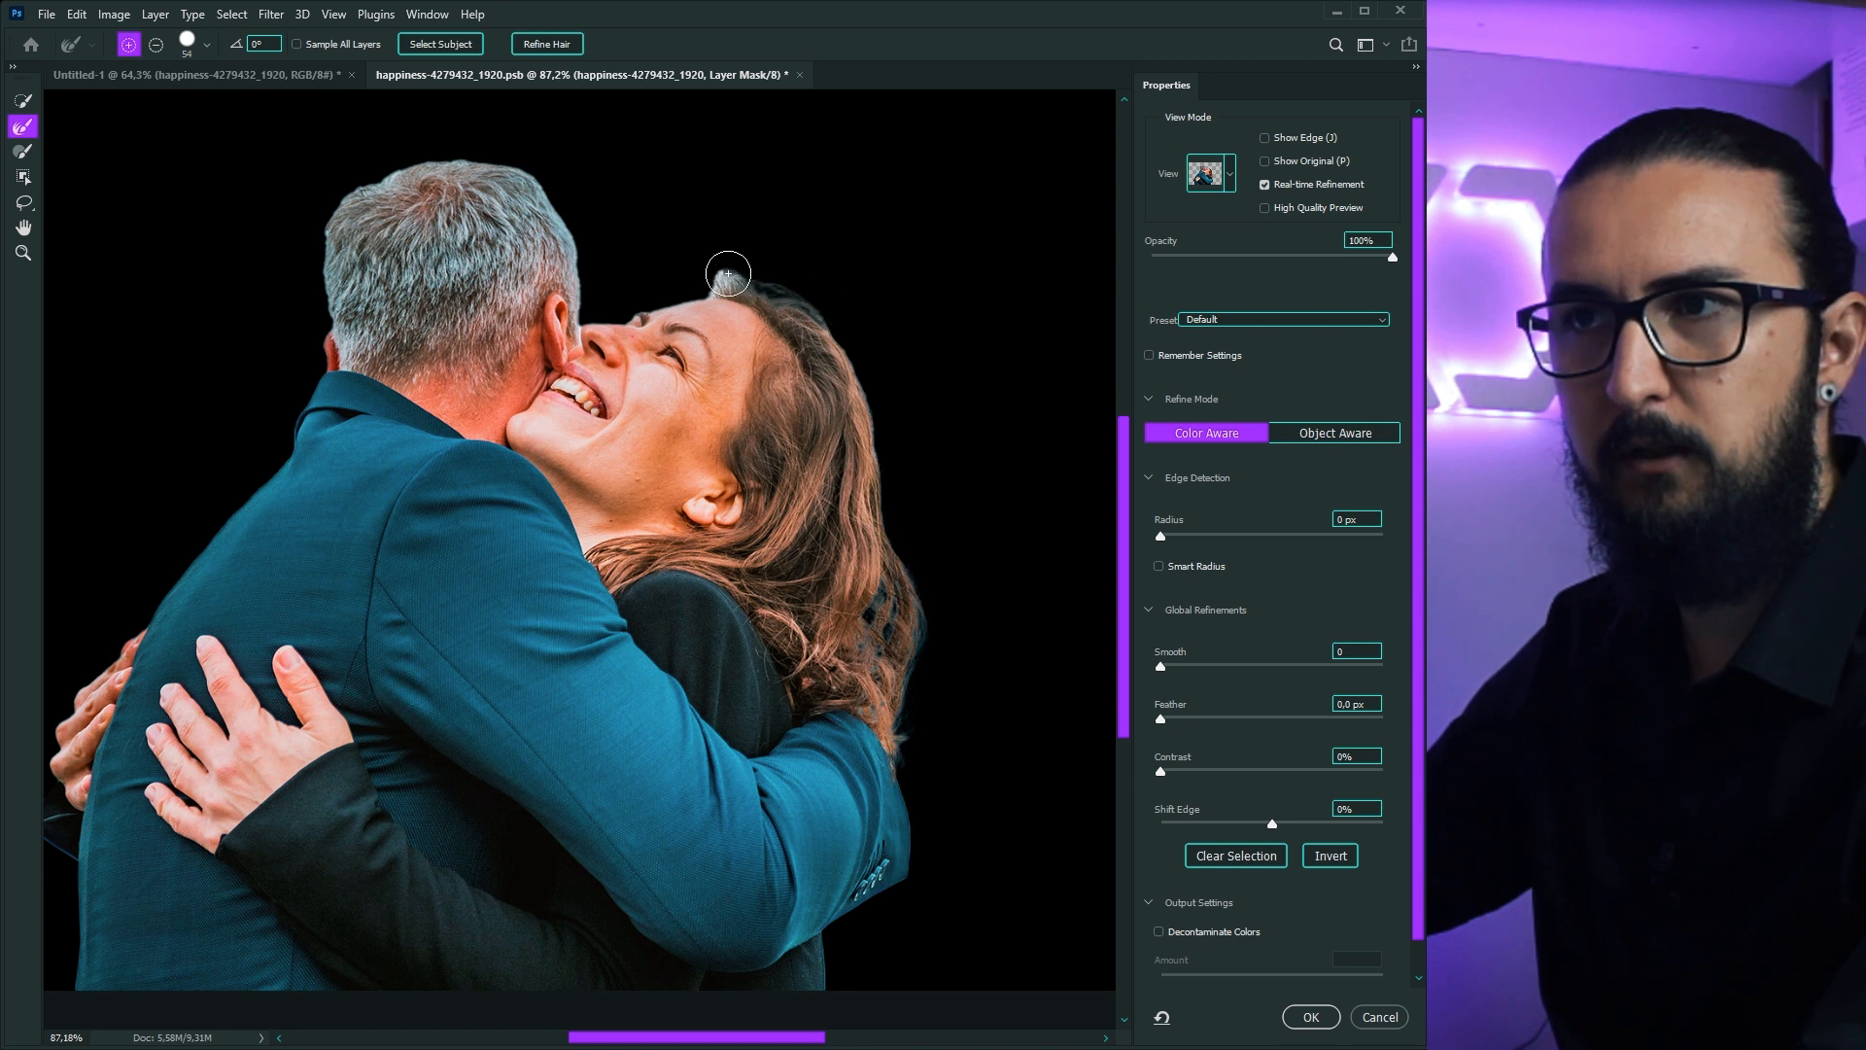
right_click(688, 274)
mouse_move(677, 309)
left_mouse_down()
mouse_move(586, 320)
mouse_move(577, 289)
left_mouse_up()
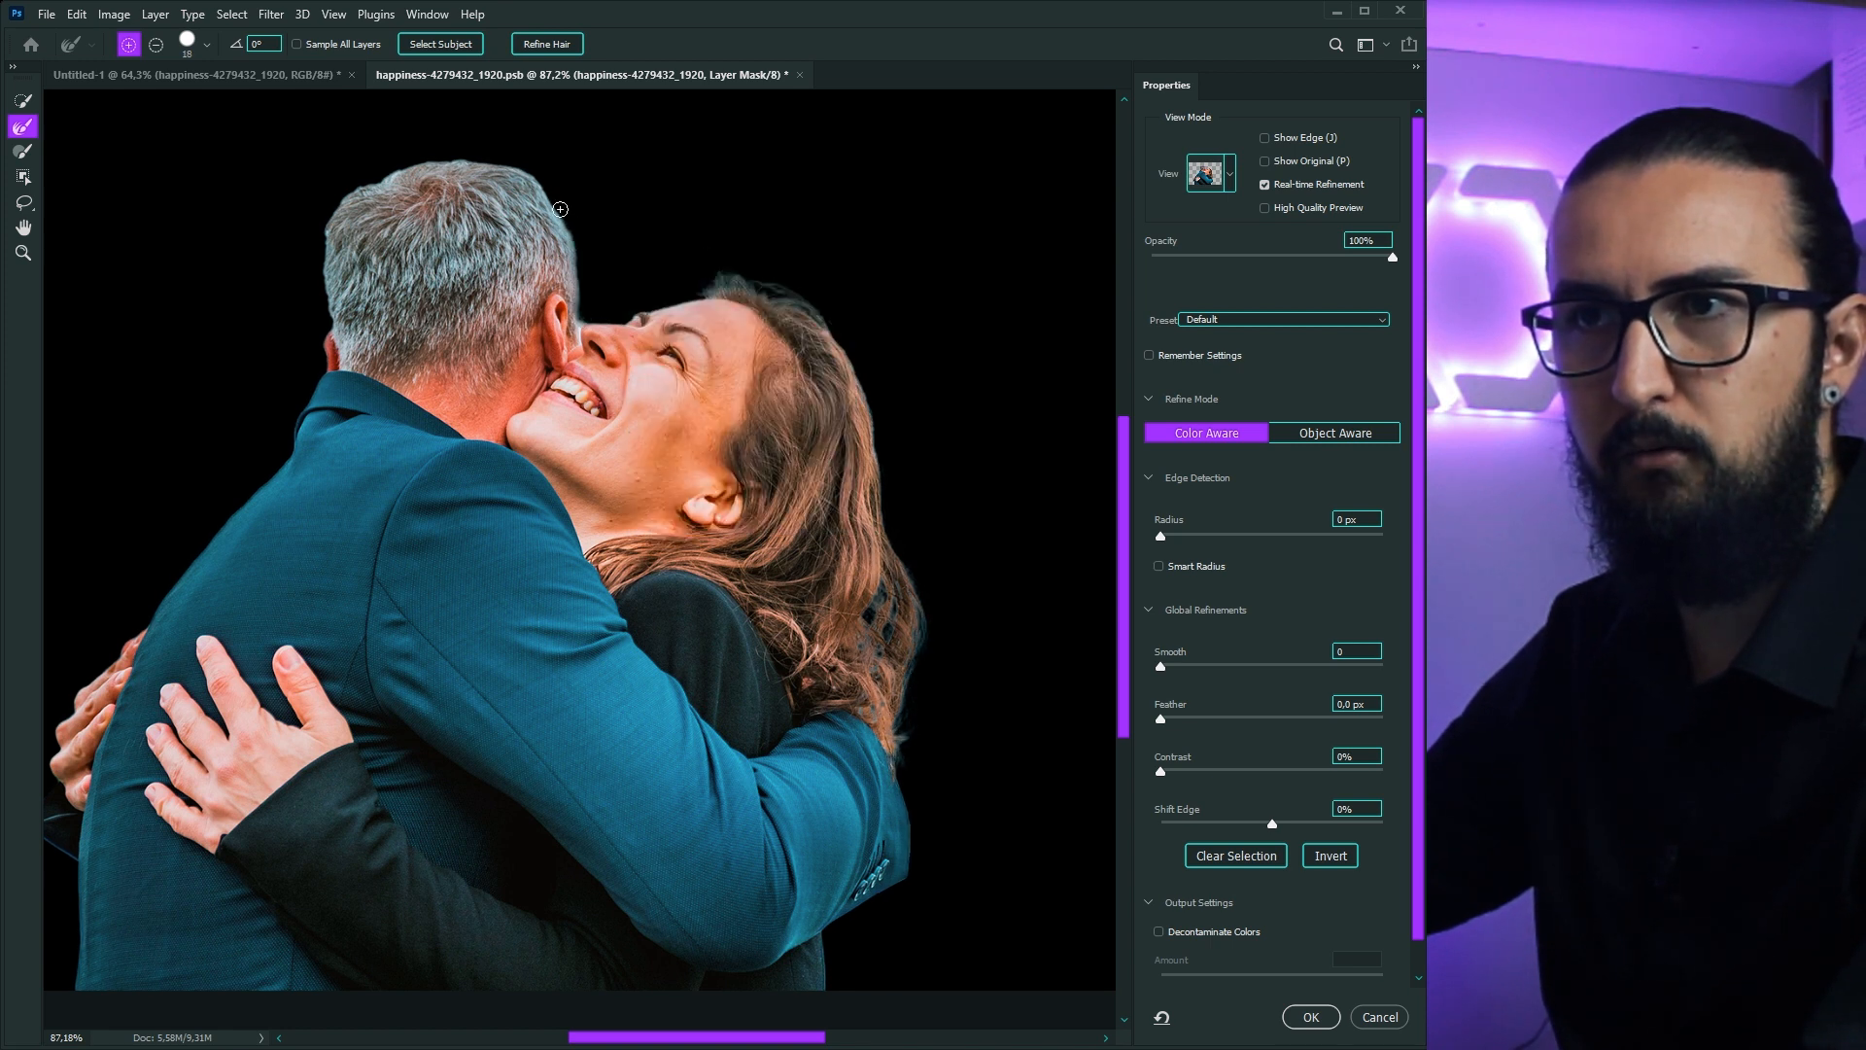
mouse_move(541, 180)
left_mouse_down()
mouse_move(324, 238)
mouse_move(328, 330)
left_mouse_up()
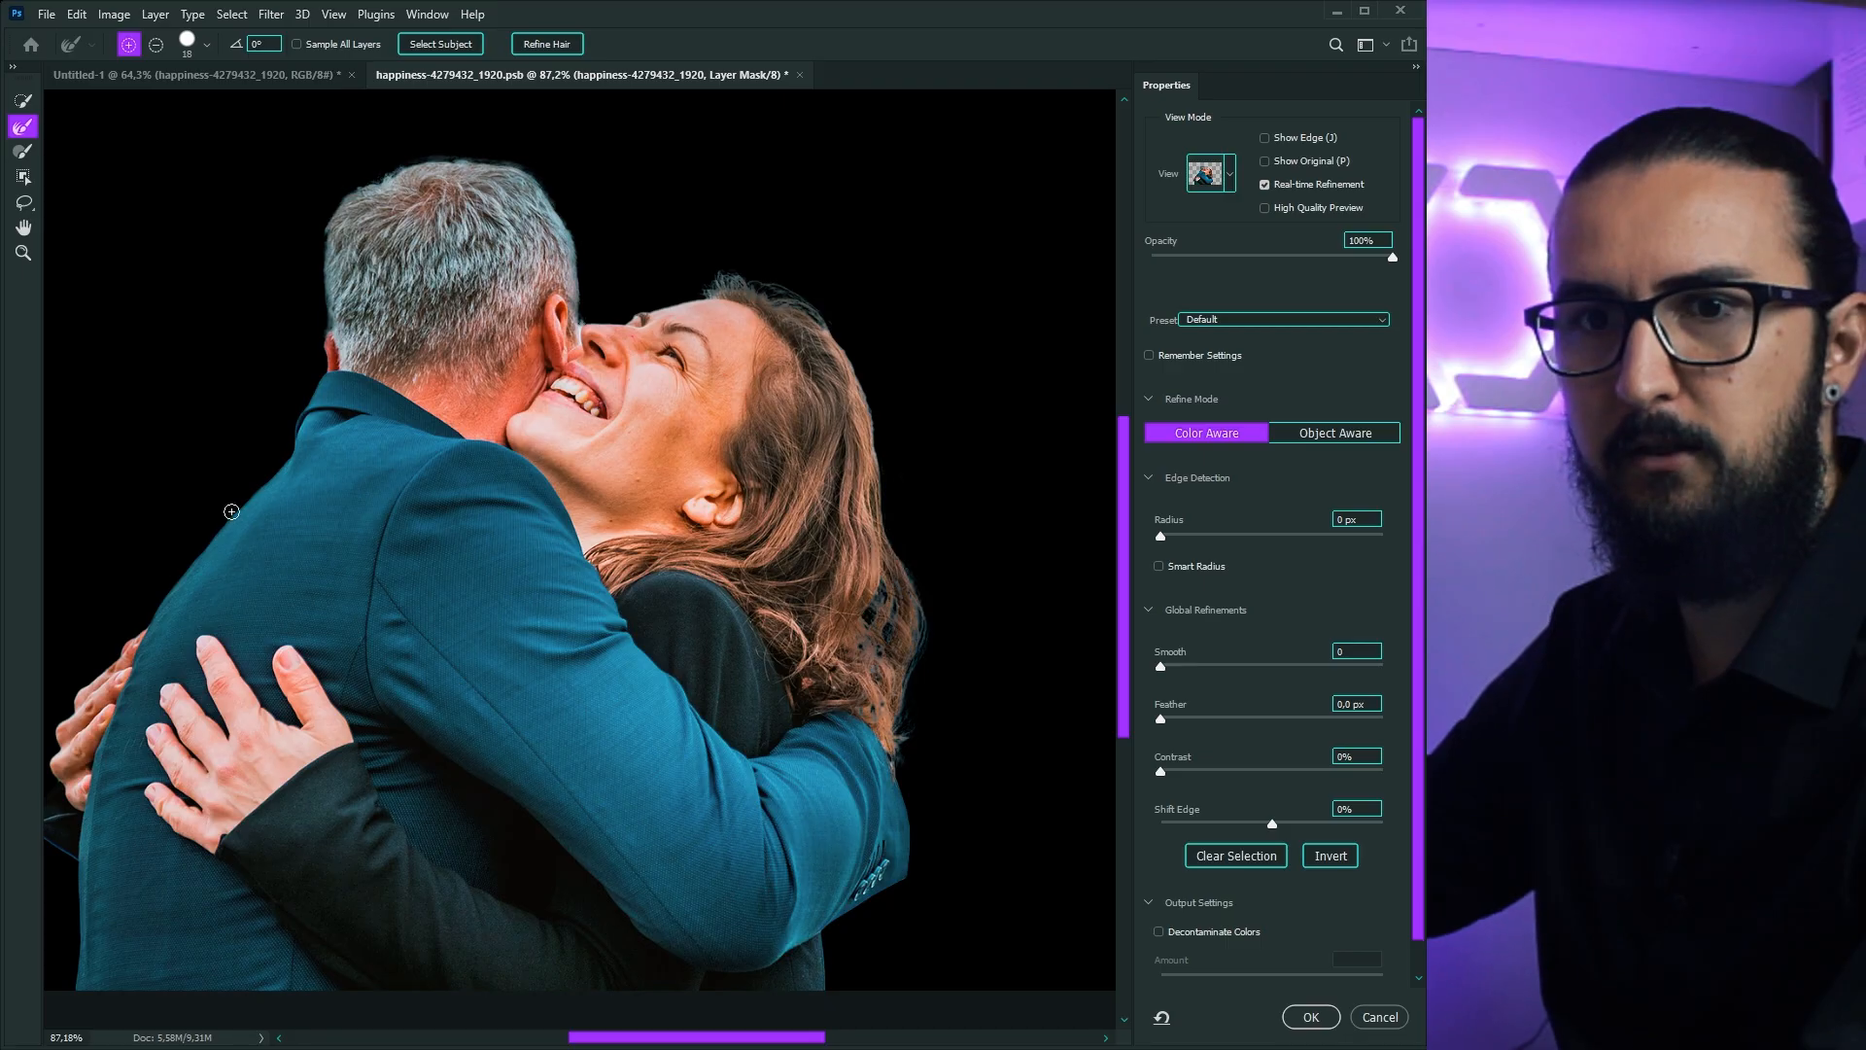
Step: Set the edge radius to 2 px with Smart Radius, raise the contrast slightly, shift the edge inward and apply the refined mask
left_click_drag(1160, 536, 1179, 536)
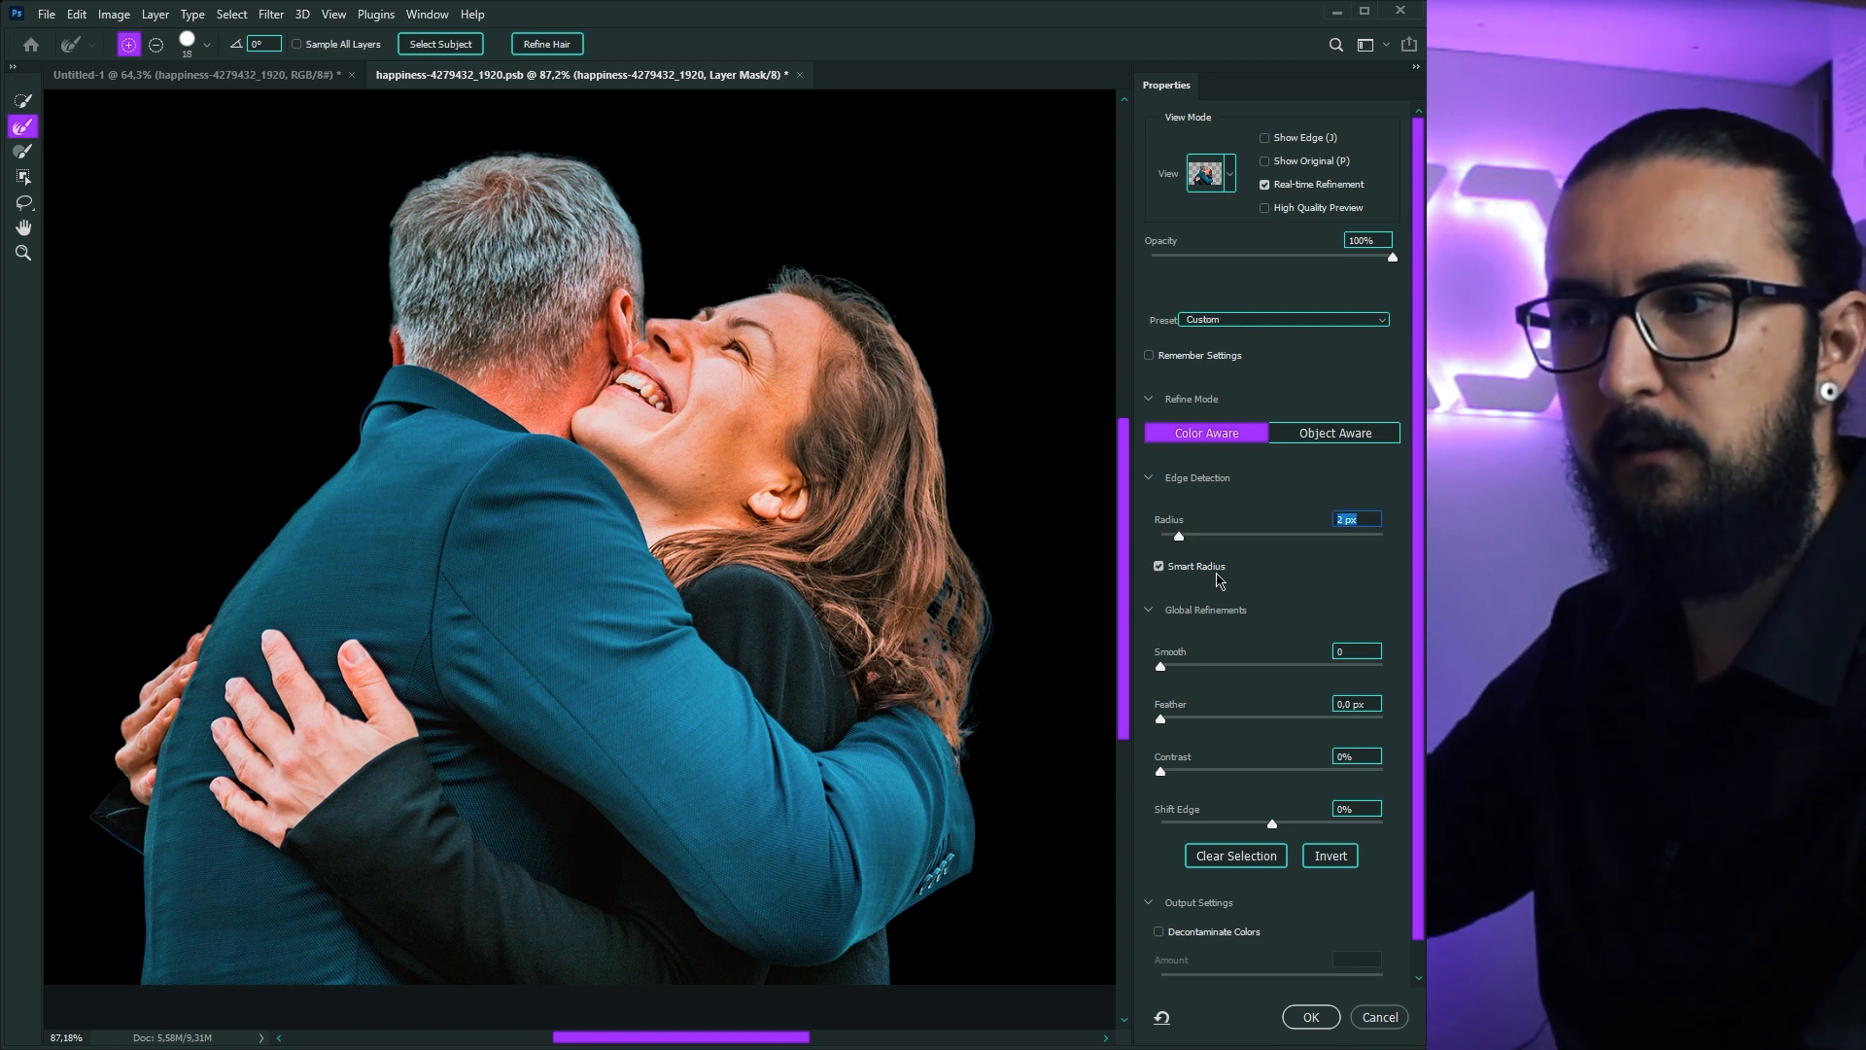
mouse_move(1160, 770)
left_mouse_down()
mouse_move(1206, 773)
mouse_move(1175, 772)
left_mouse_up()
left_click_drag(1272, 823, 1250, 825)
scroll(1222, 925, "down", 2)
left_click(1308, 1016)
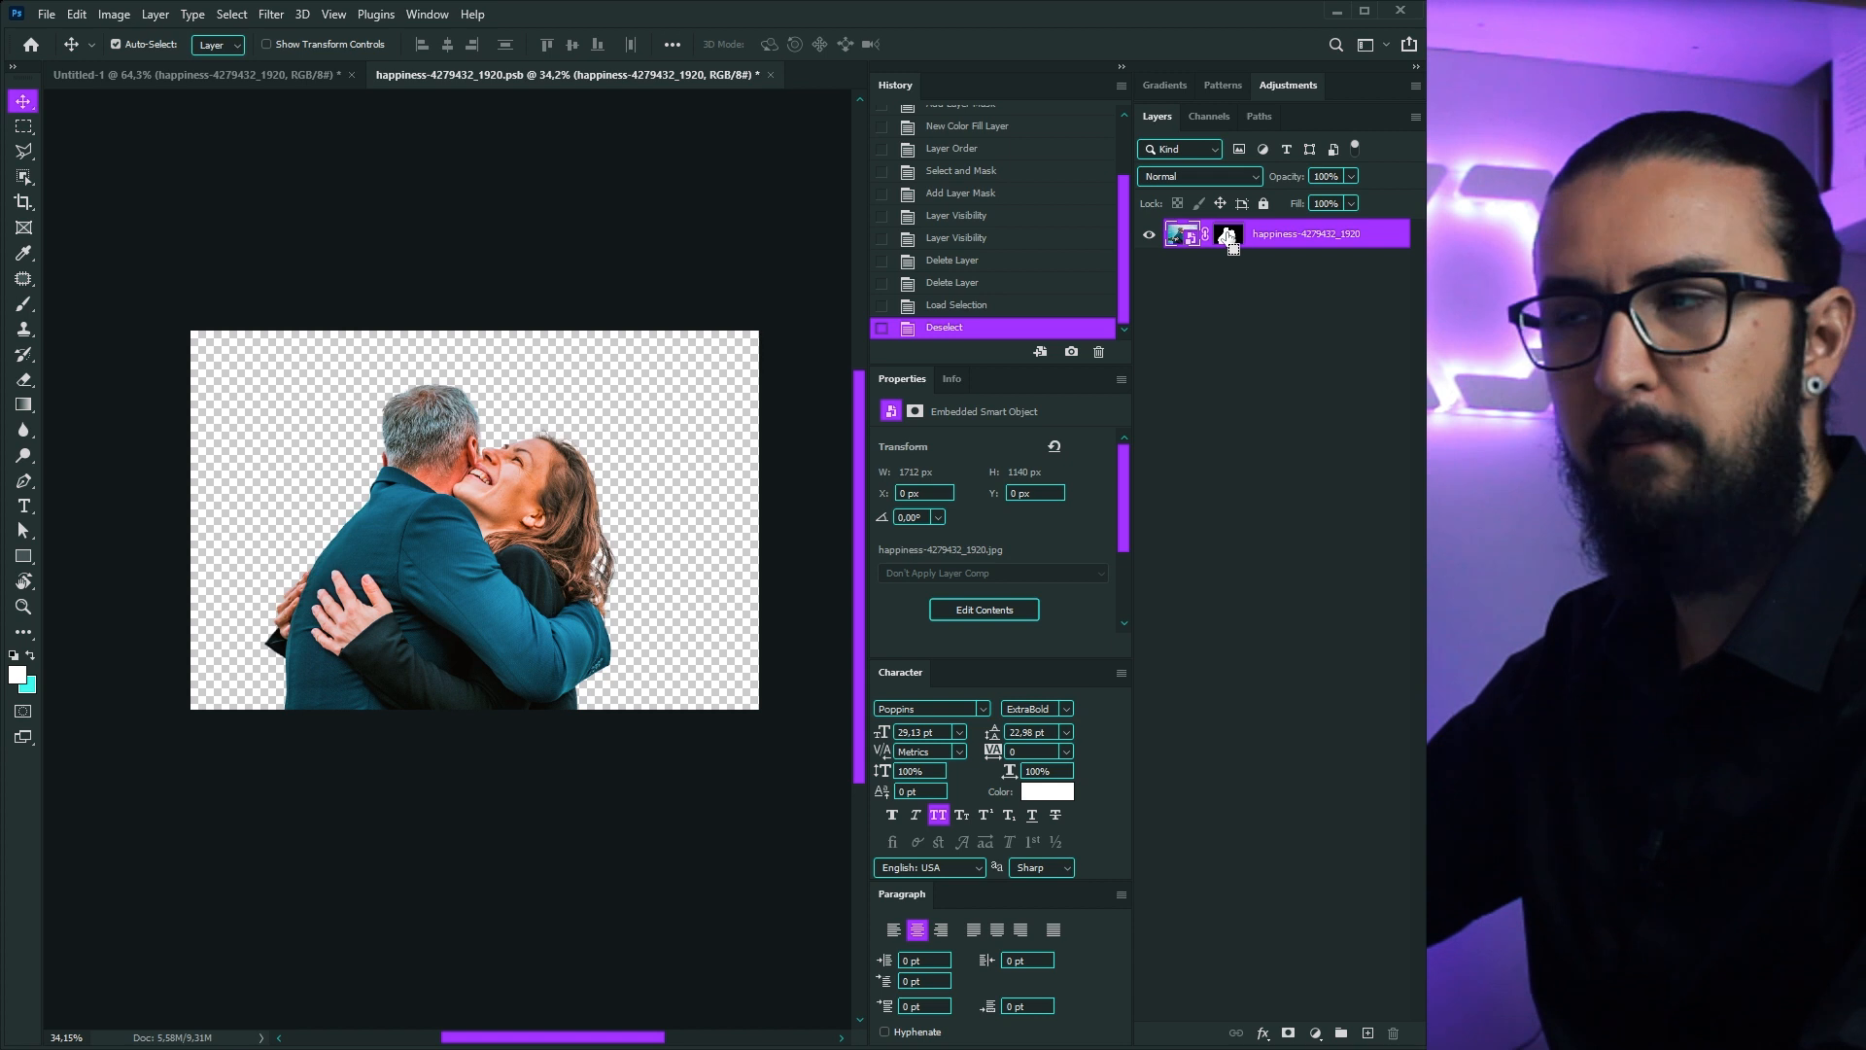
Step: Crop the smart object's canvas to the bounds of the masked couple, then save and close its contents
left_click(1229, 236, "ctrl")
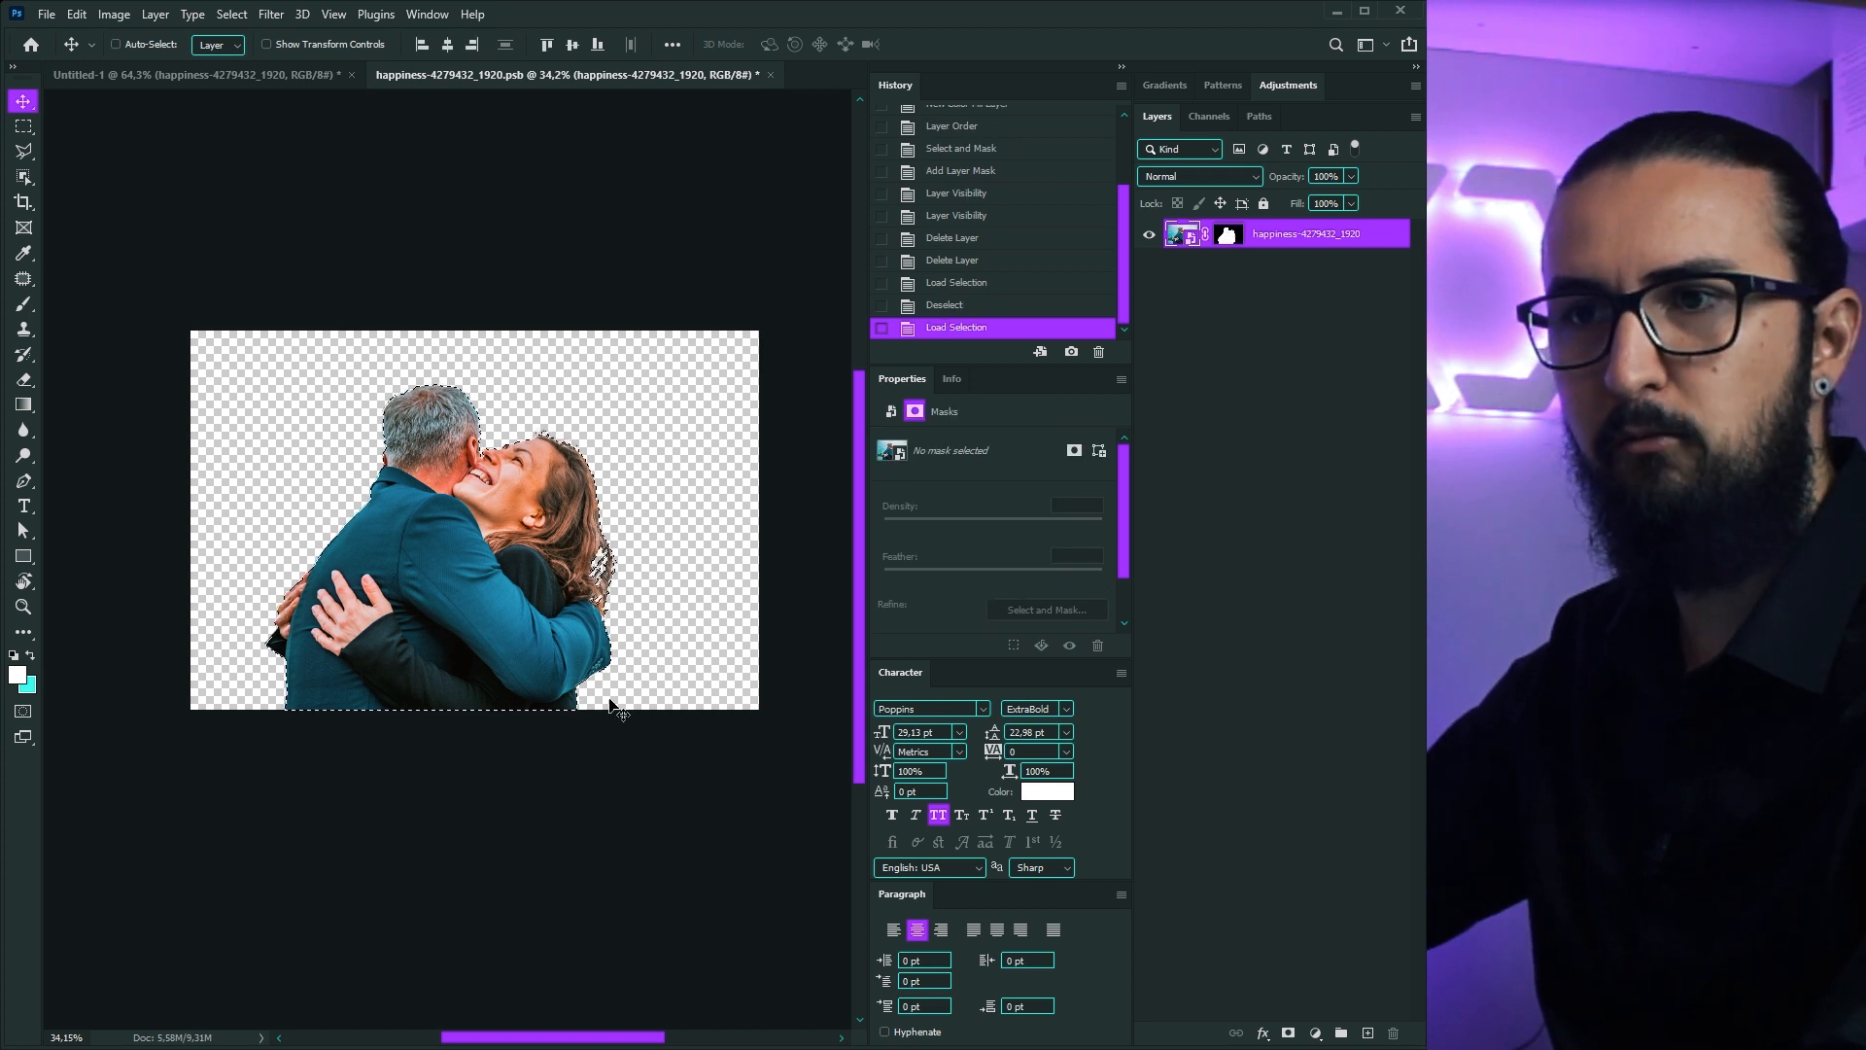
left_click(24, 201)
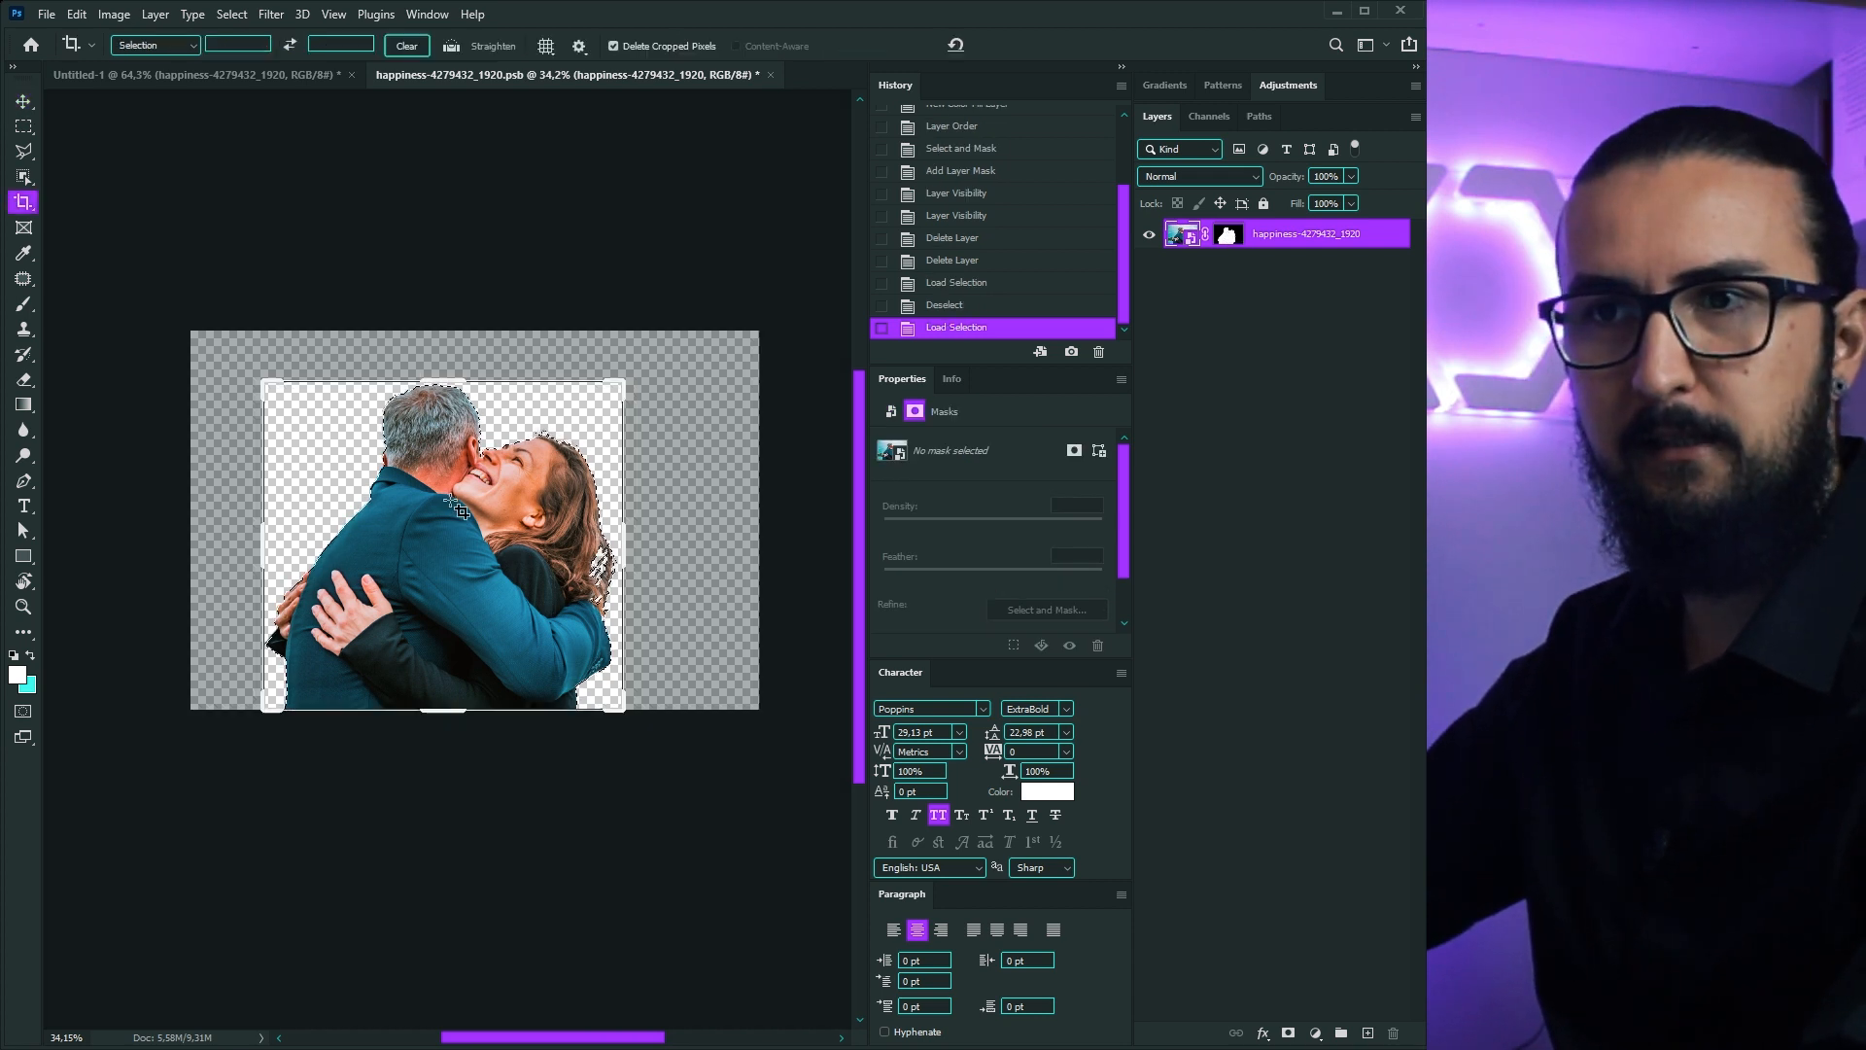
key("Return")
key("v")
key("ctrl+s")
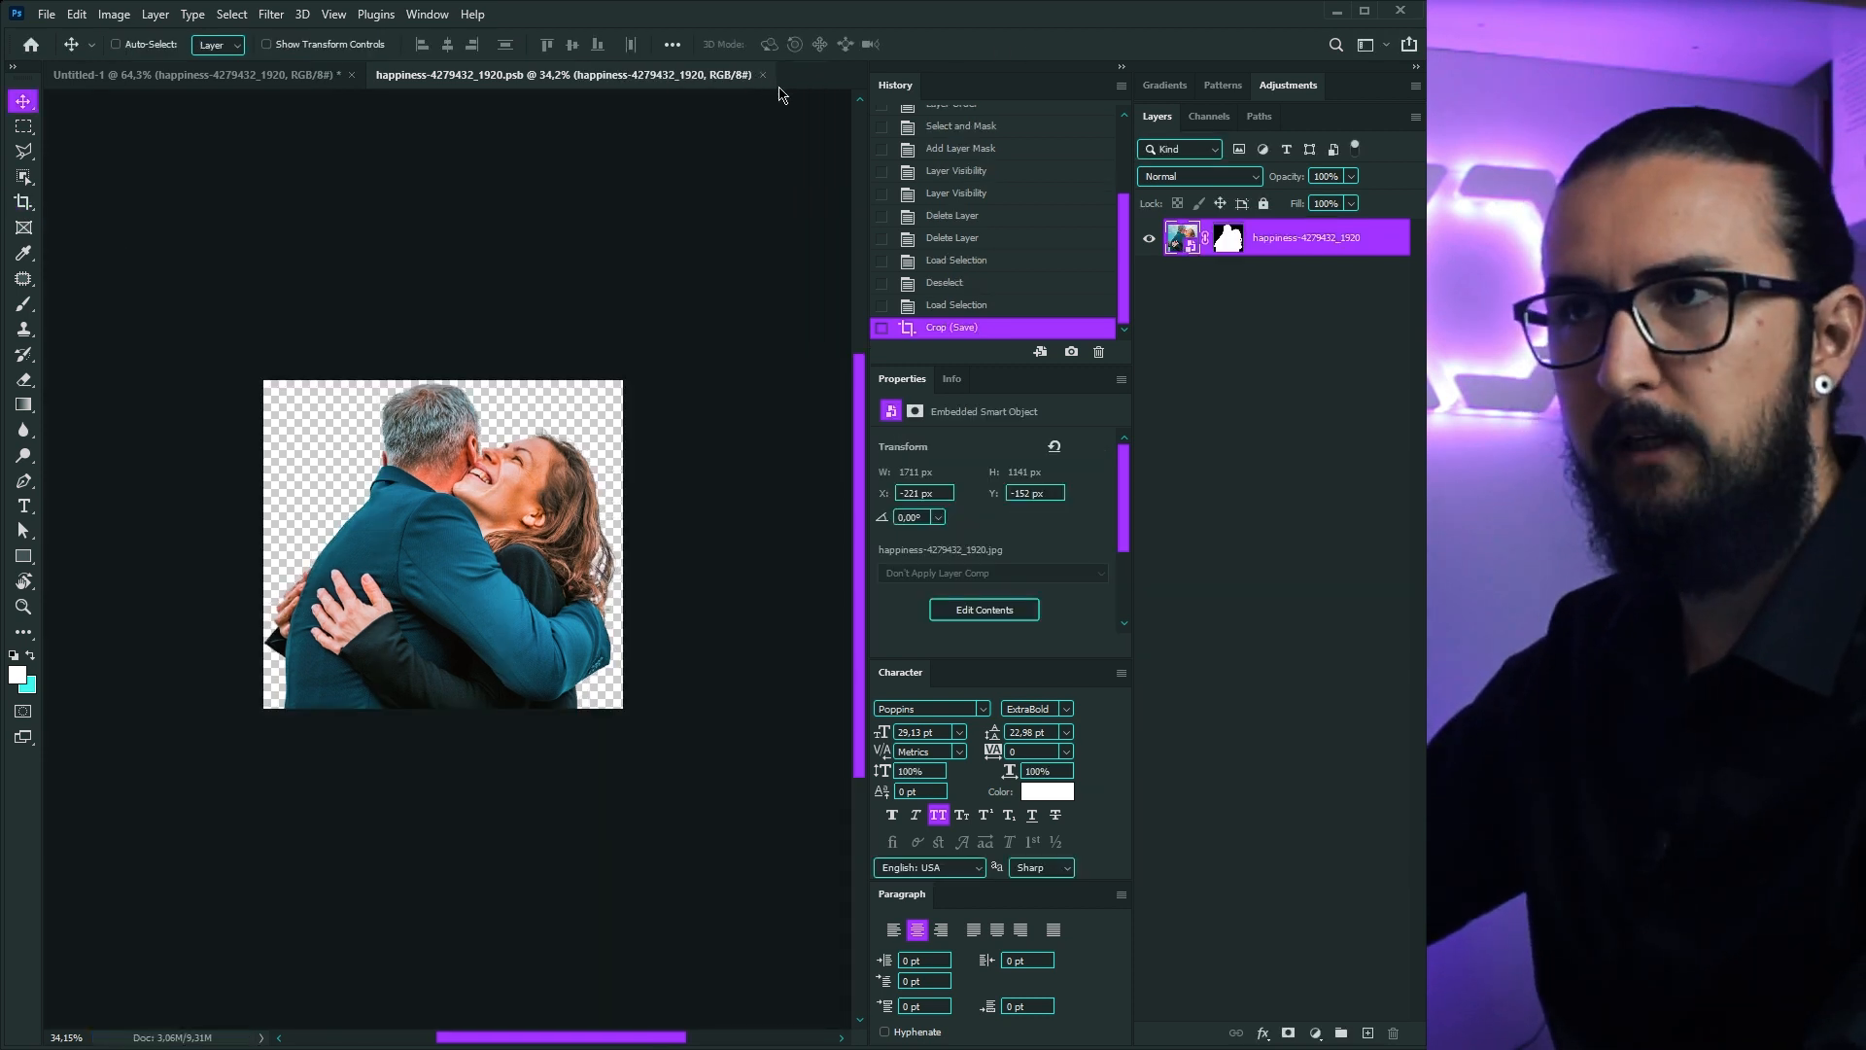
left_click(763, 75)
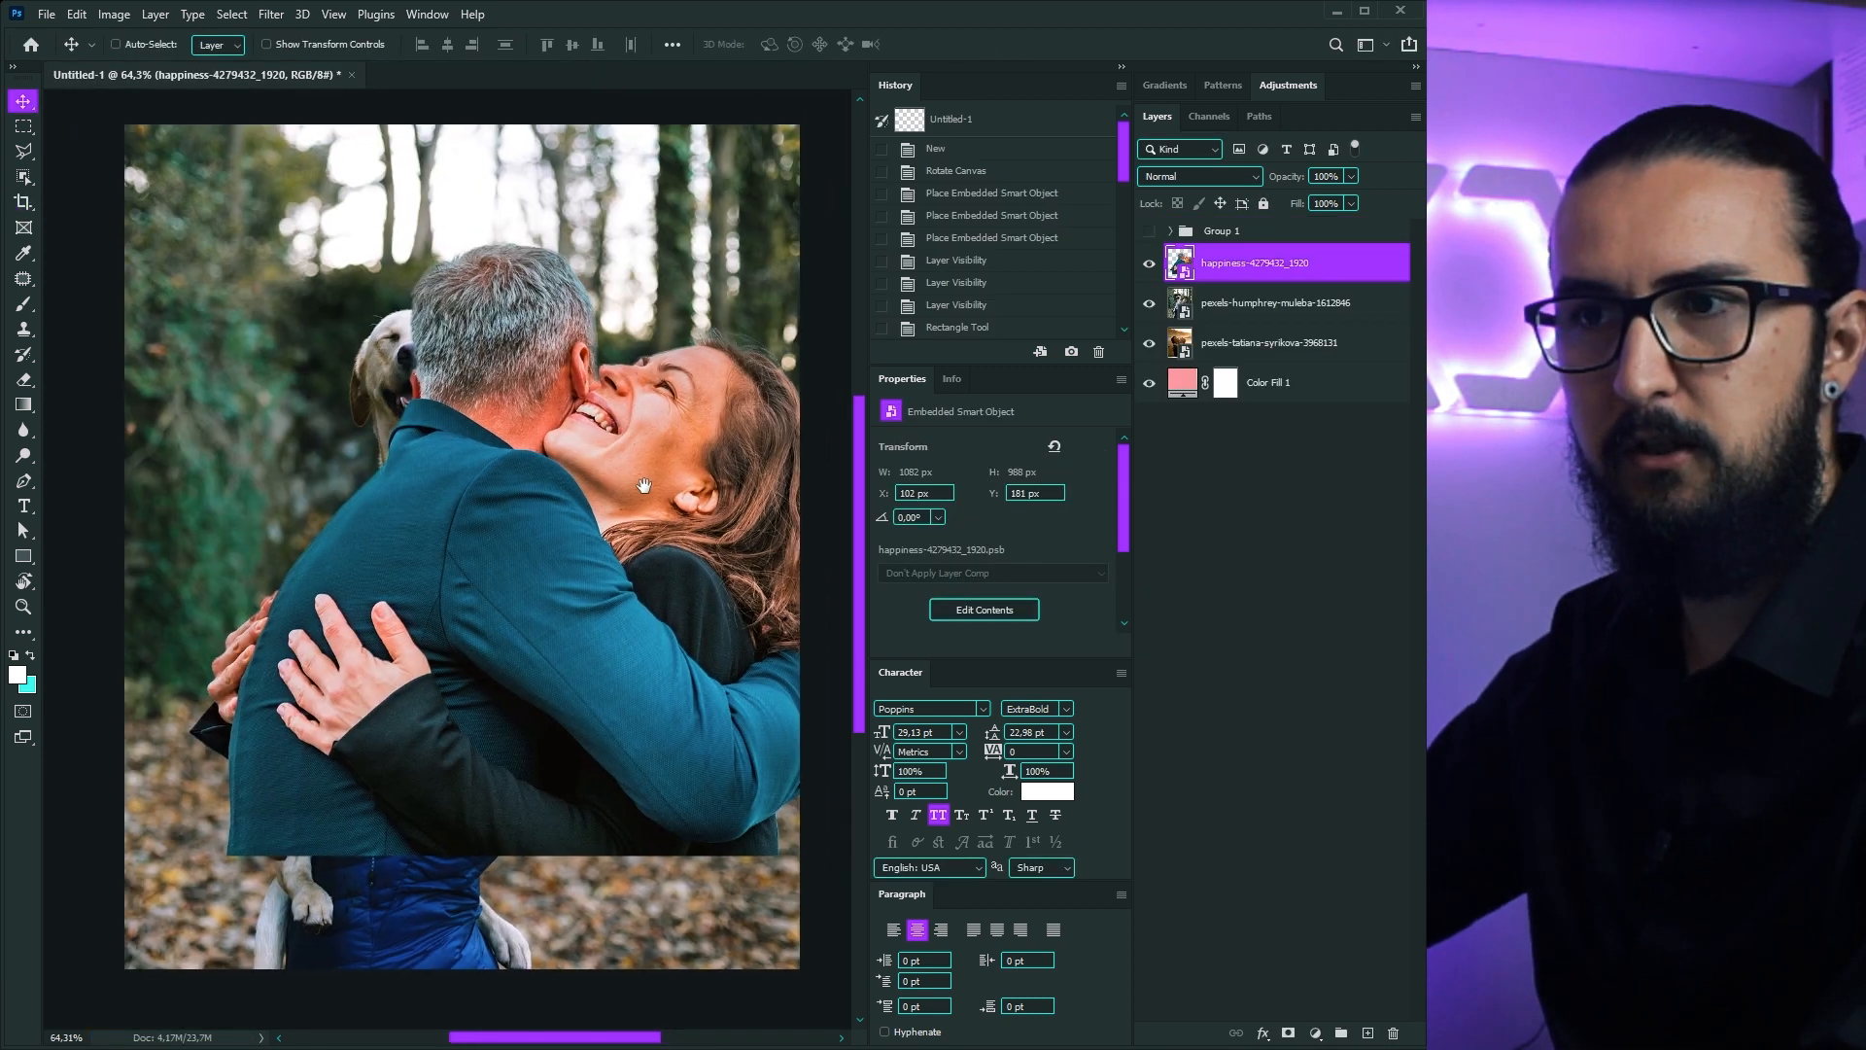
Step: Scale the couple cutout down to about 938 px wide and position it near the middle of the canvas
left_click_drag(659, 515, 596, 528)
key("ctrl+t")
left_click_drag(803, 867, 757, 826)
key("Return")
left_click_drag(630, 734, 614, 721)
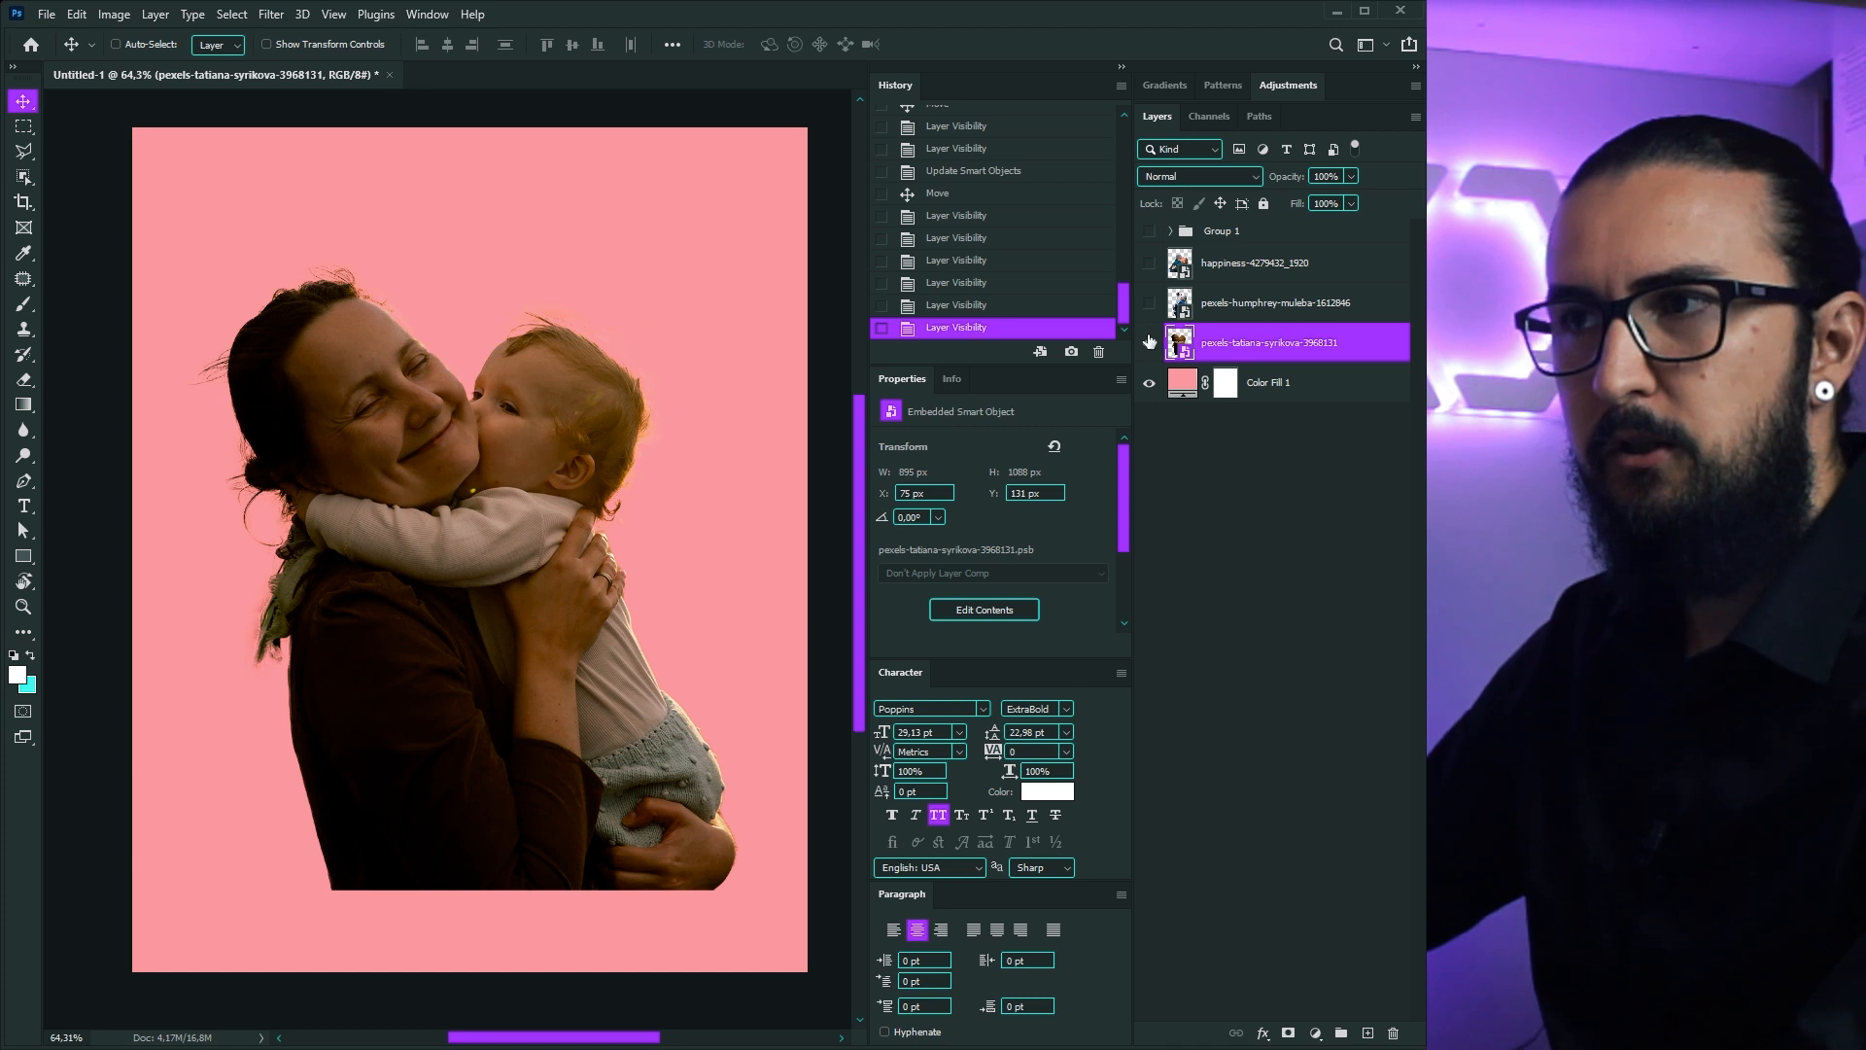
Step: Show the cutouts together and match their sizes, scaling the older couple to about 954 px wide and the mother and child to about 867 px
left_click(1149, 303)
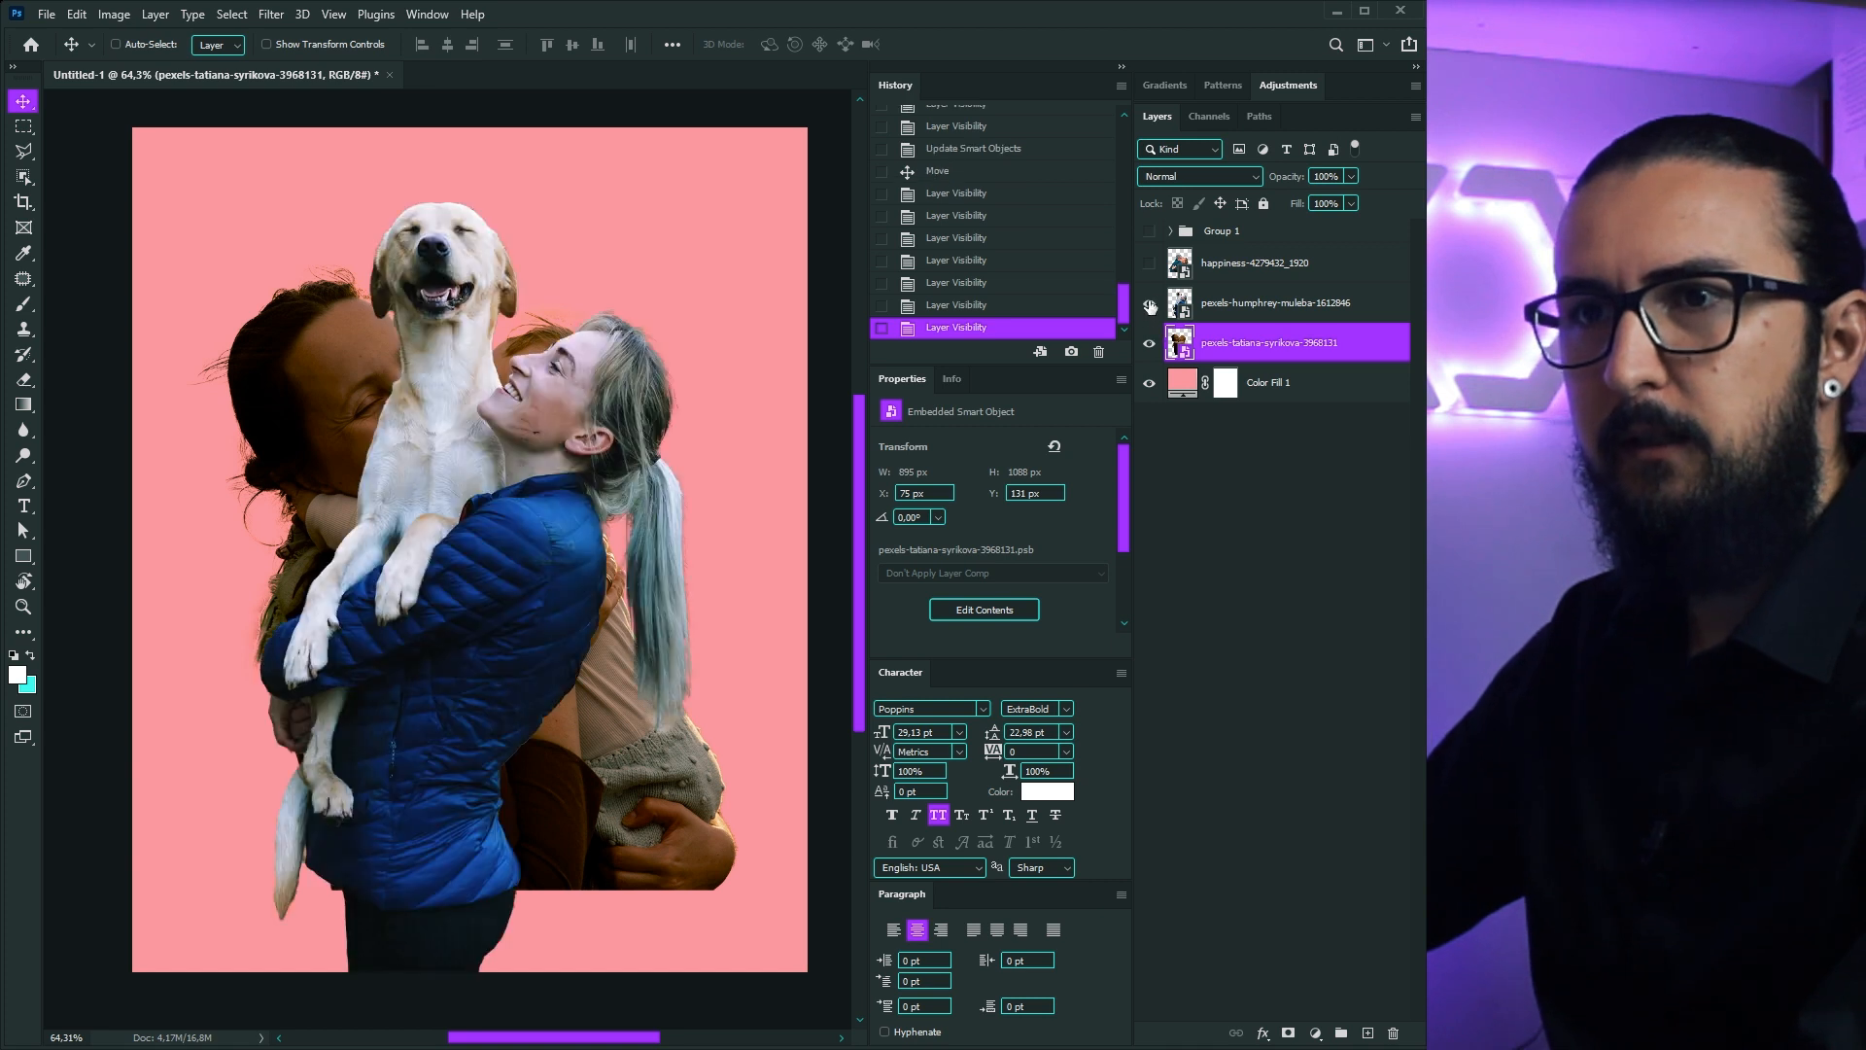
left_click(1150, 264)
left_click(1215, 270)
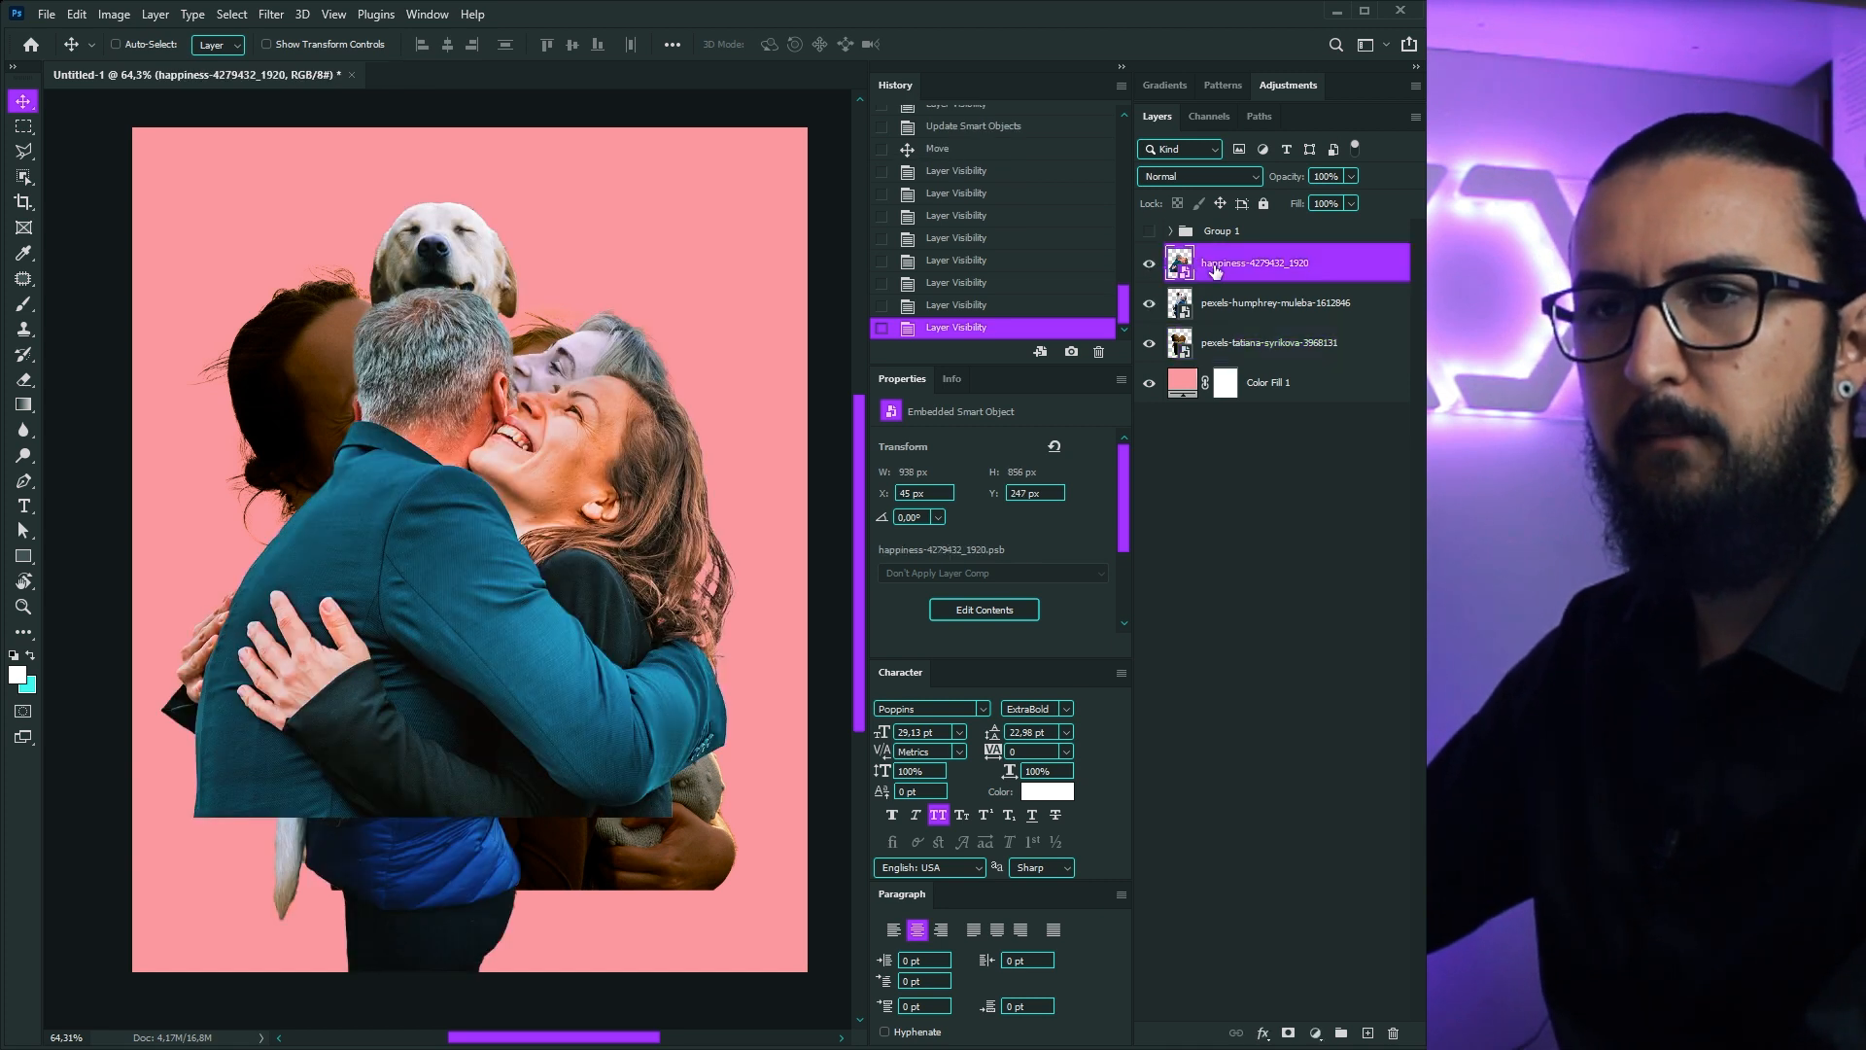
left_click(1196, 350)
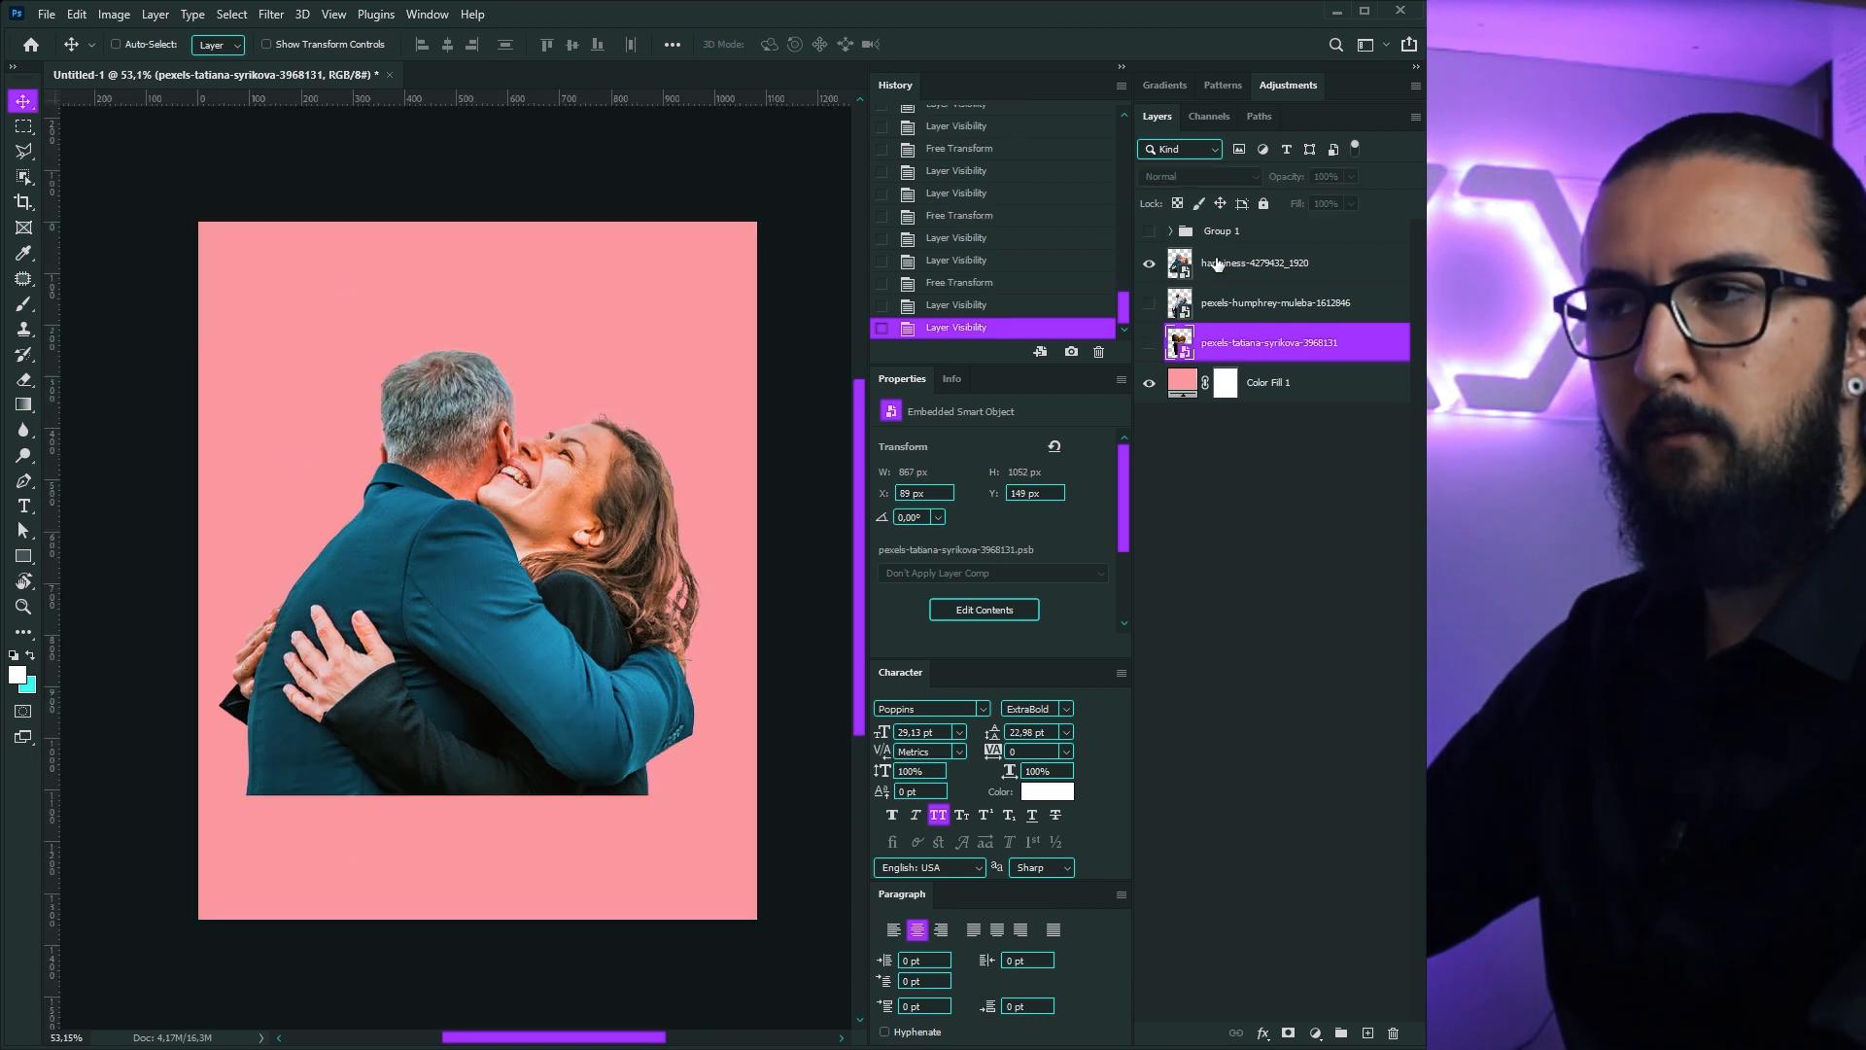
Step: Add a layer mask to the older couple's layer and set up the Gradient tool with a black foreground-to-transparent gradient
left_click(1253, 263)
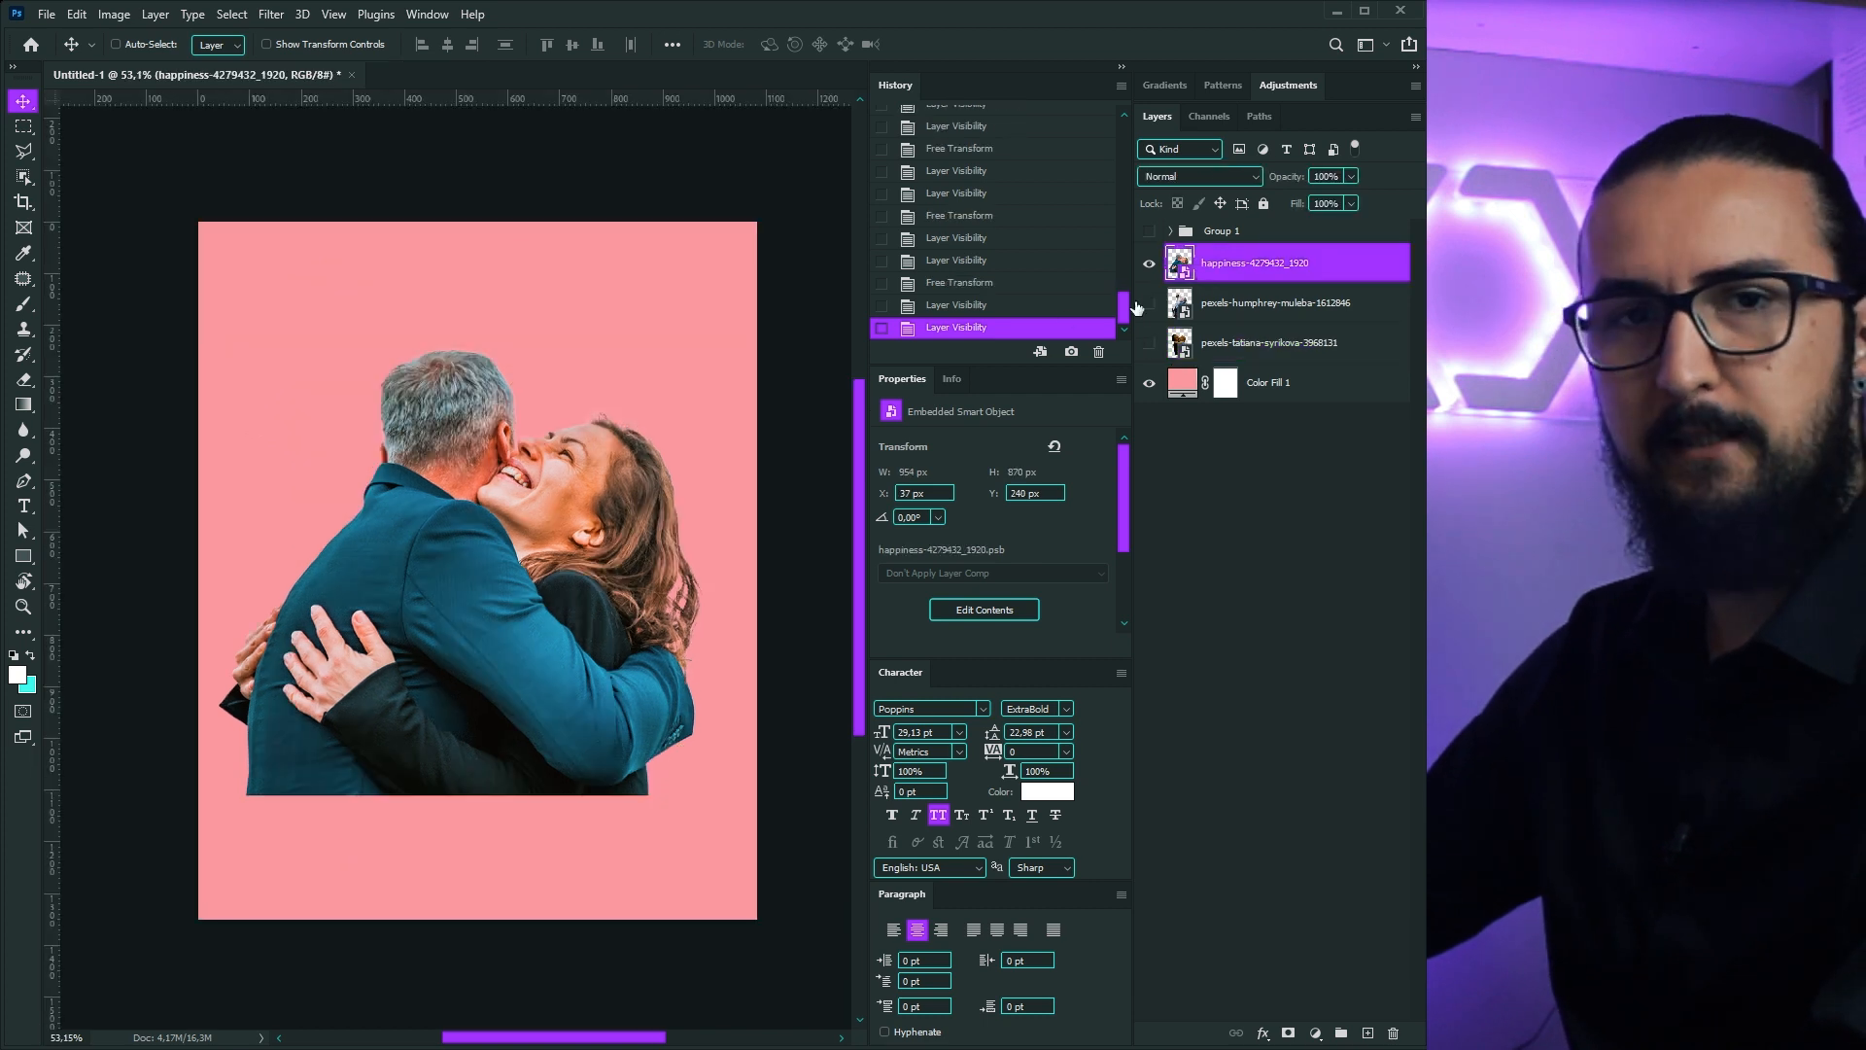
left_click(1288, 1034)
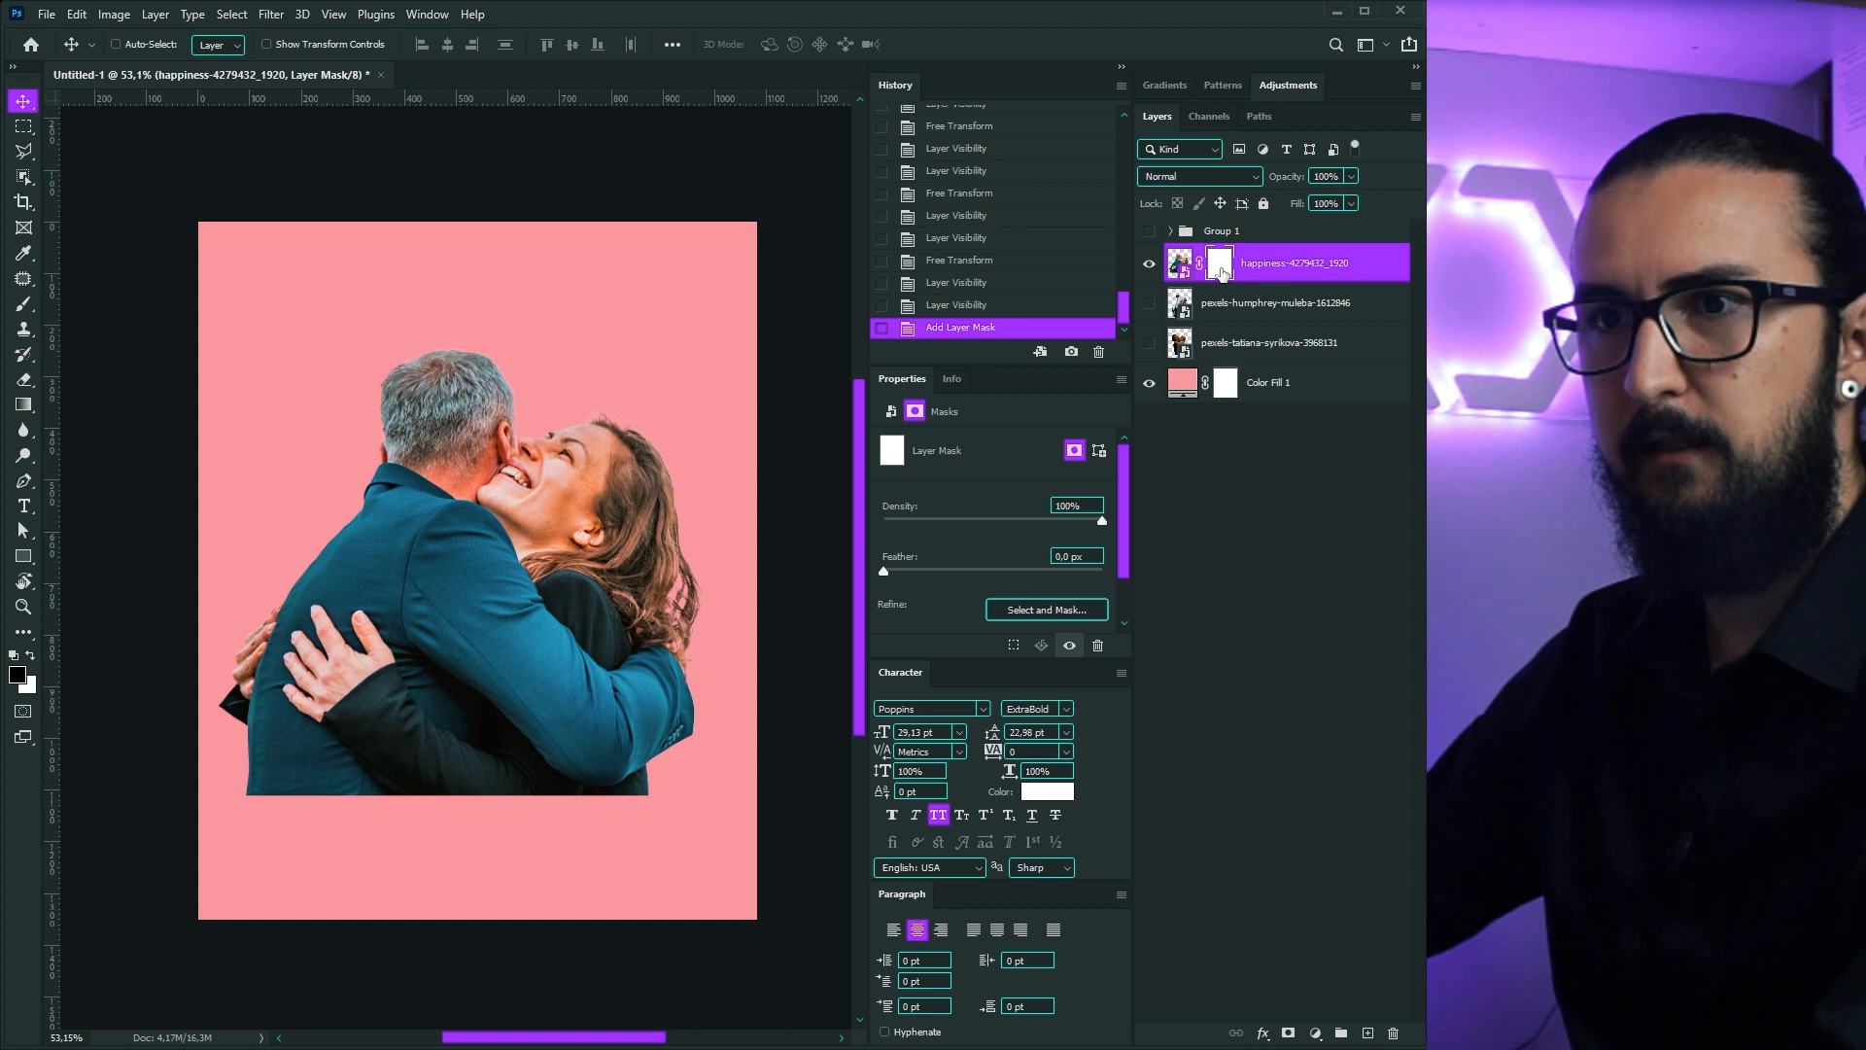
left_click(19, 406)
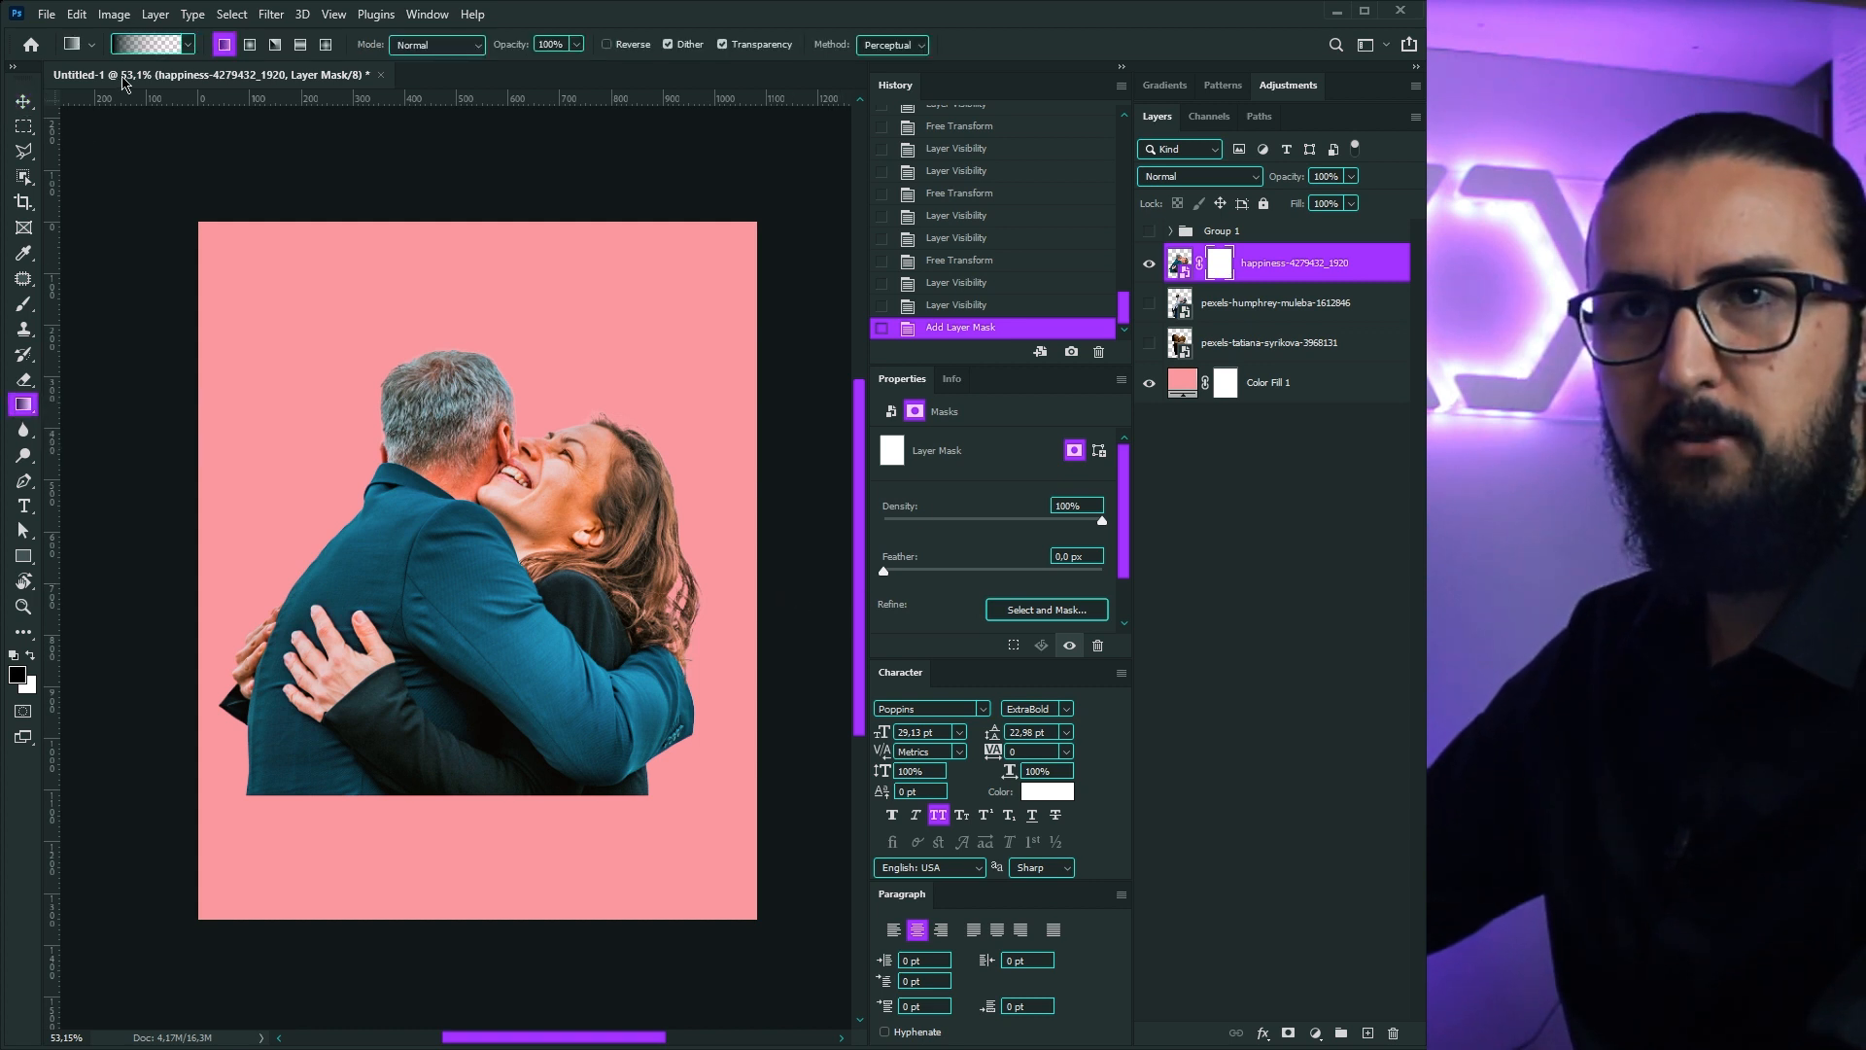
left_click(133, 46)
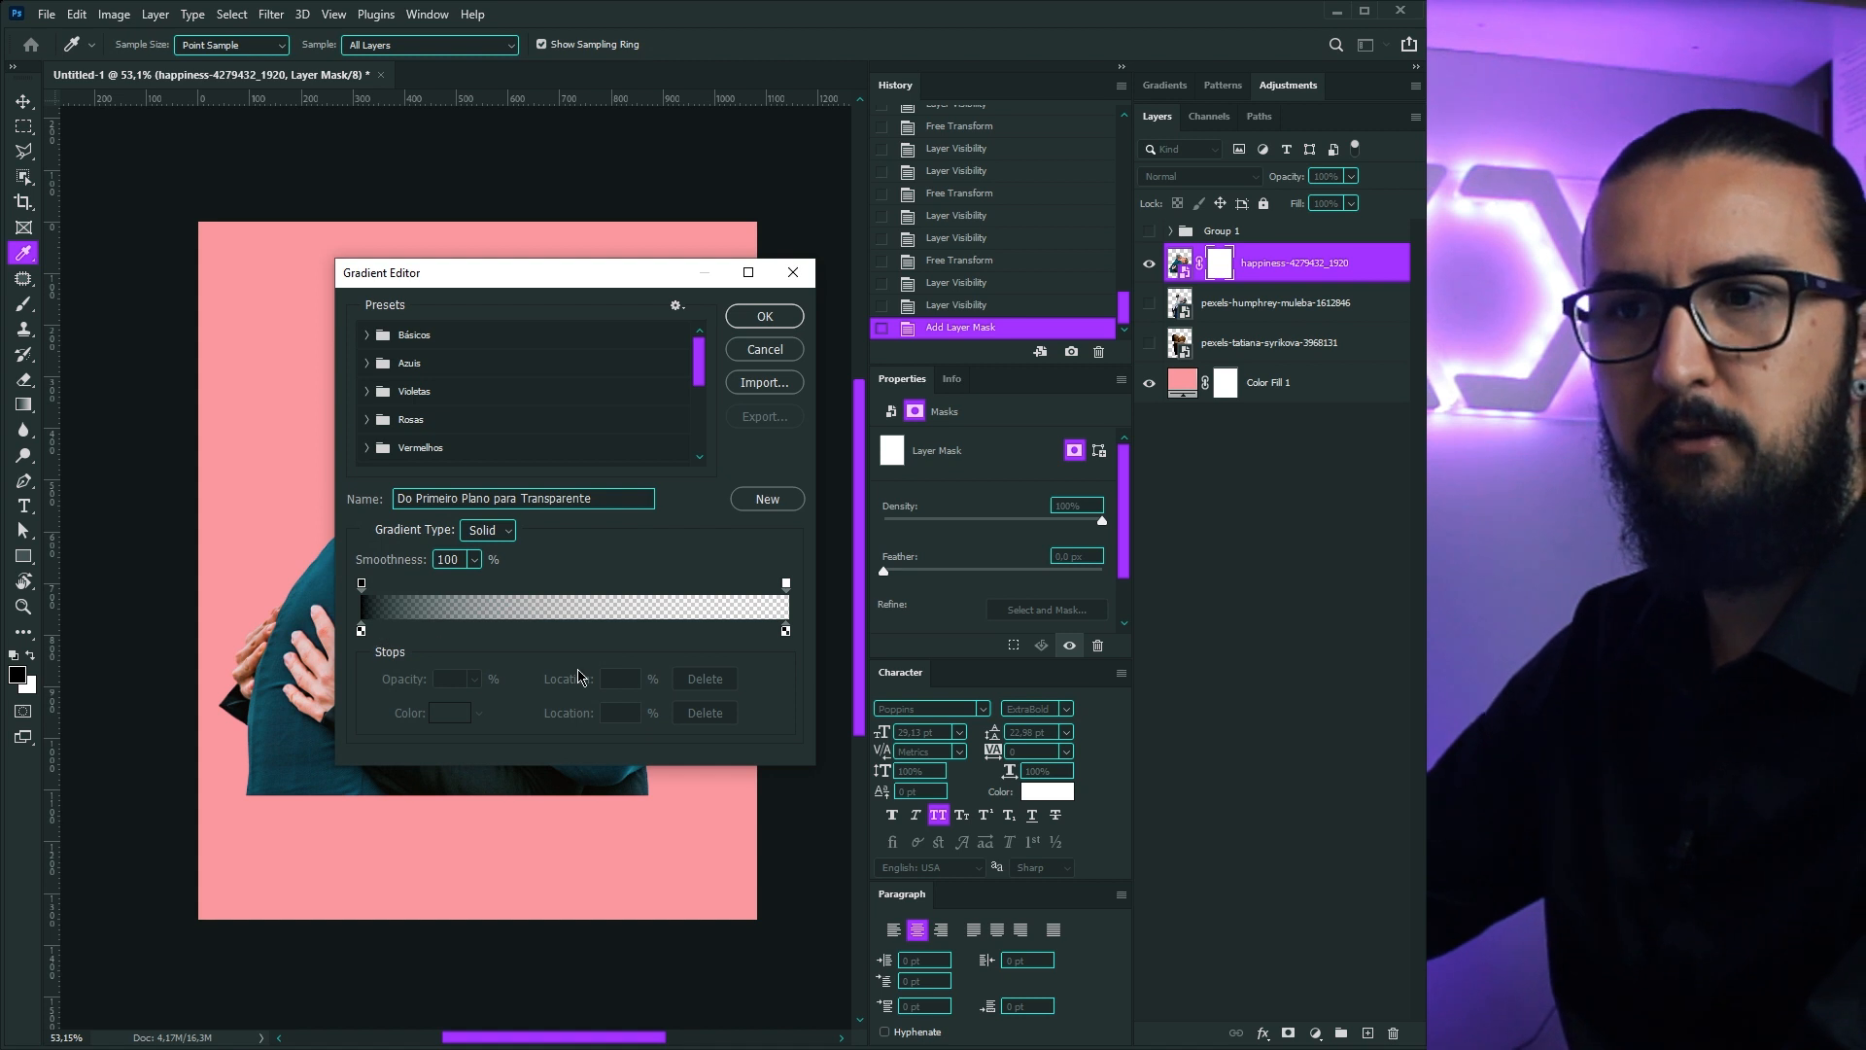
left_click(362, 632)
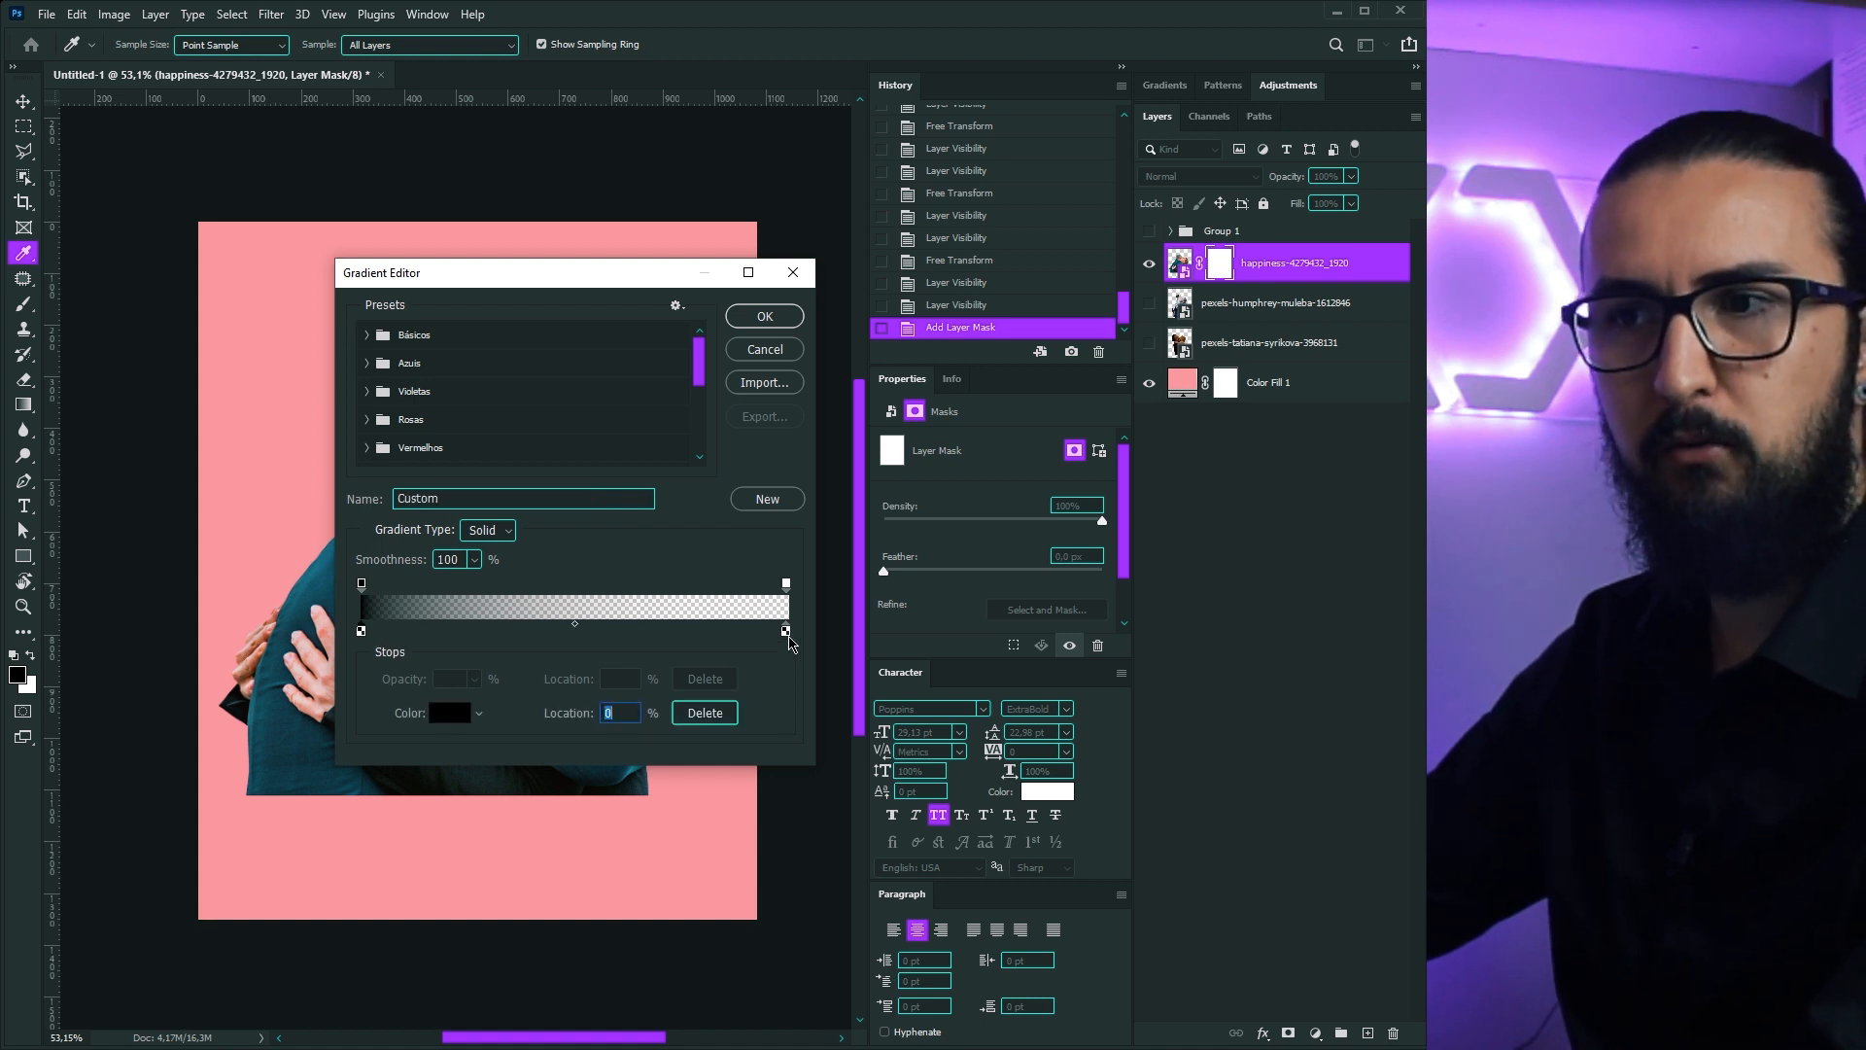
left_click(785, 631)
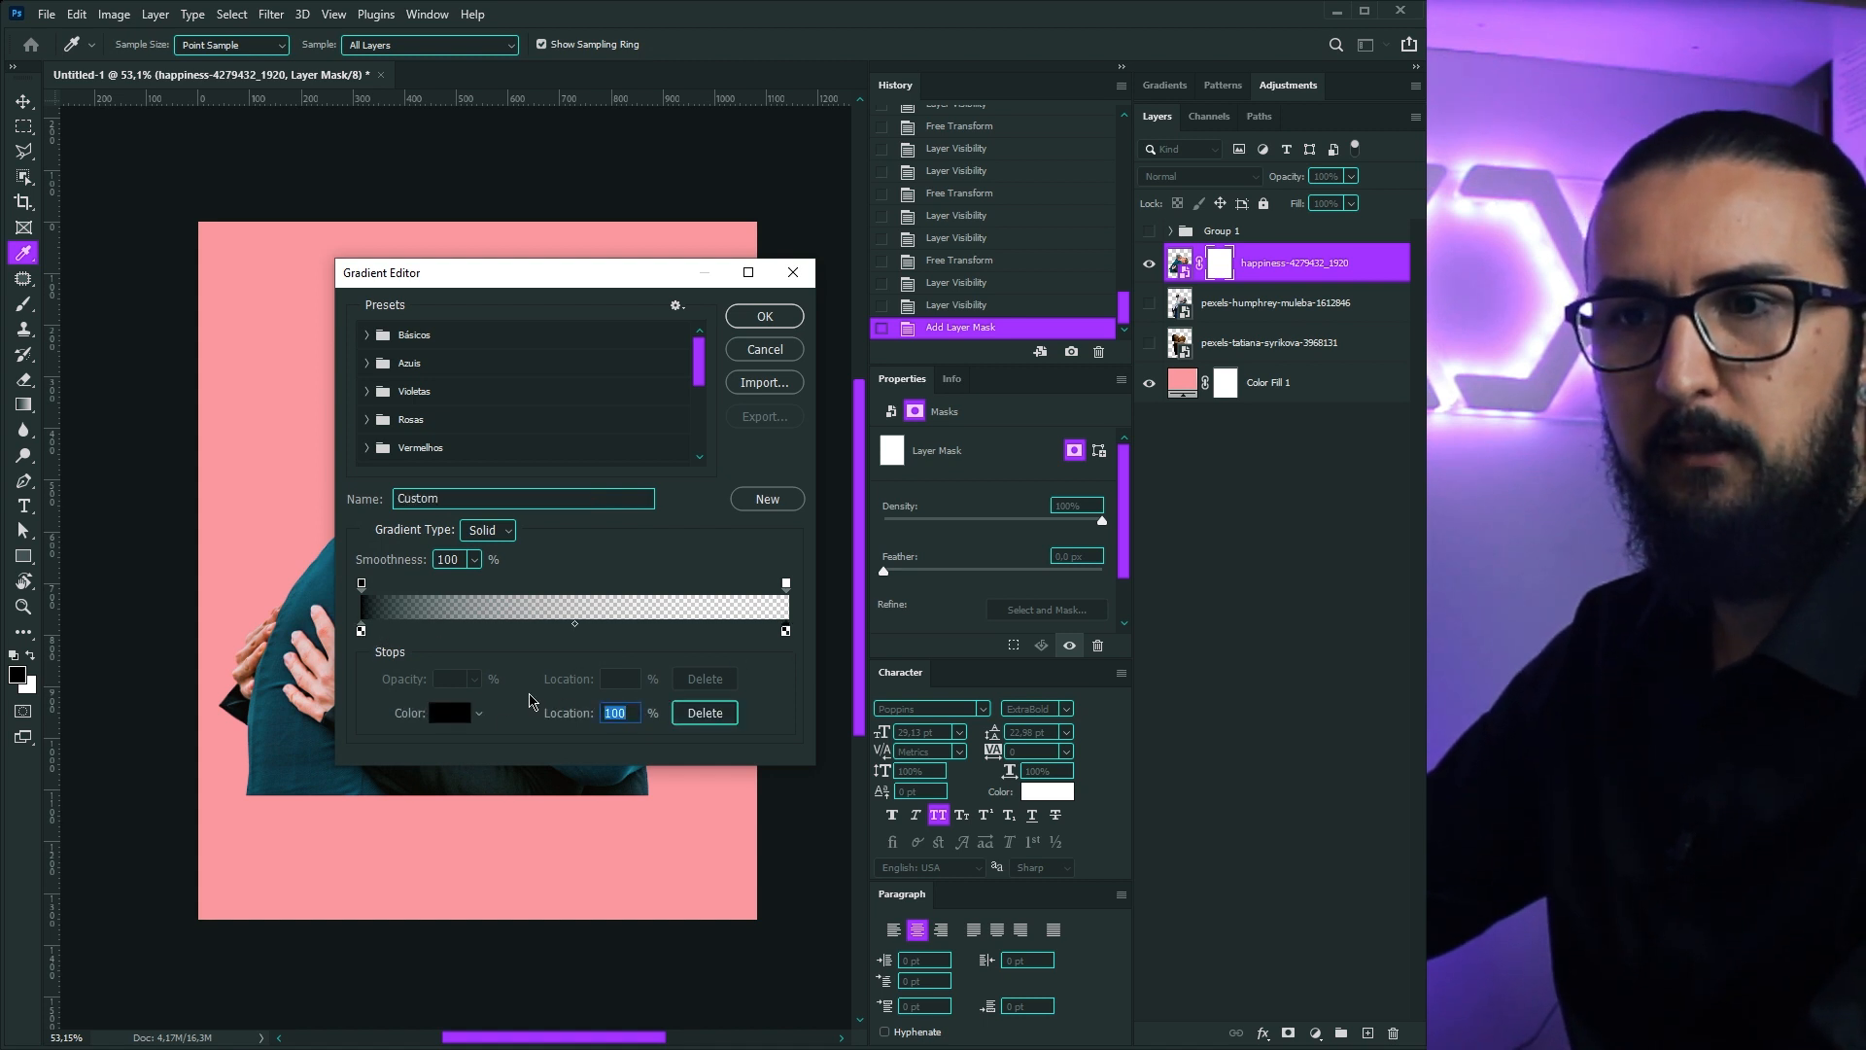
left_click(764, 317)
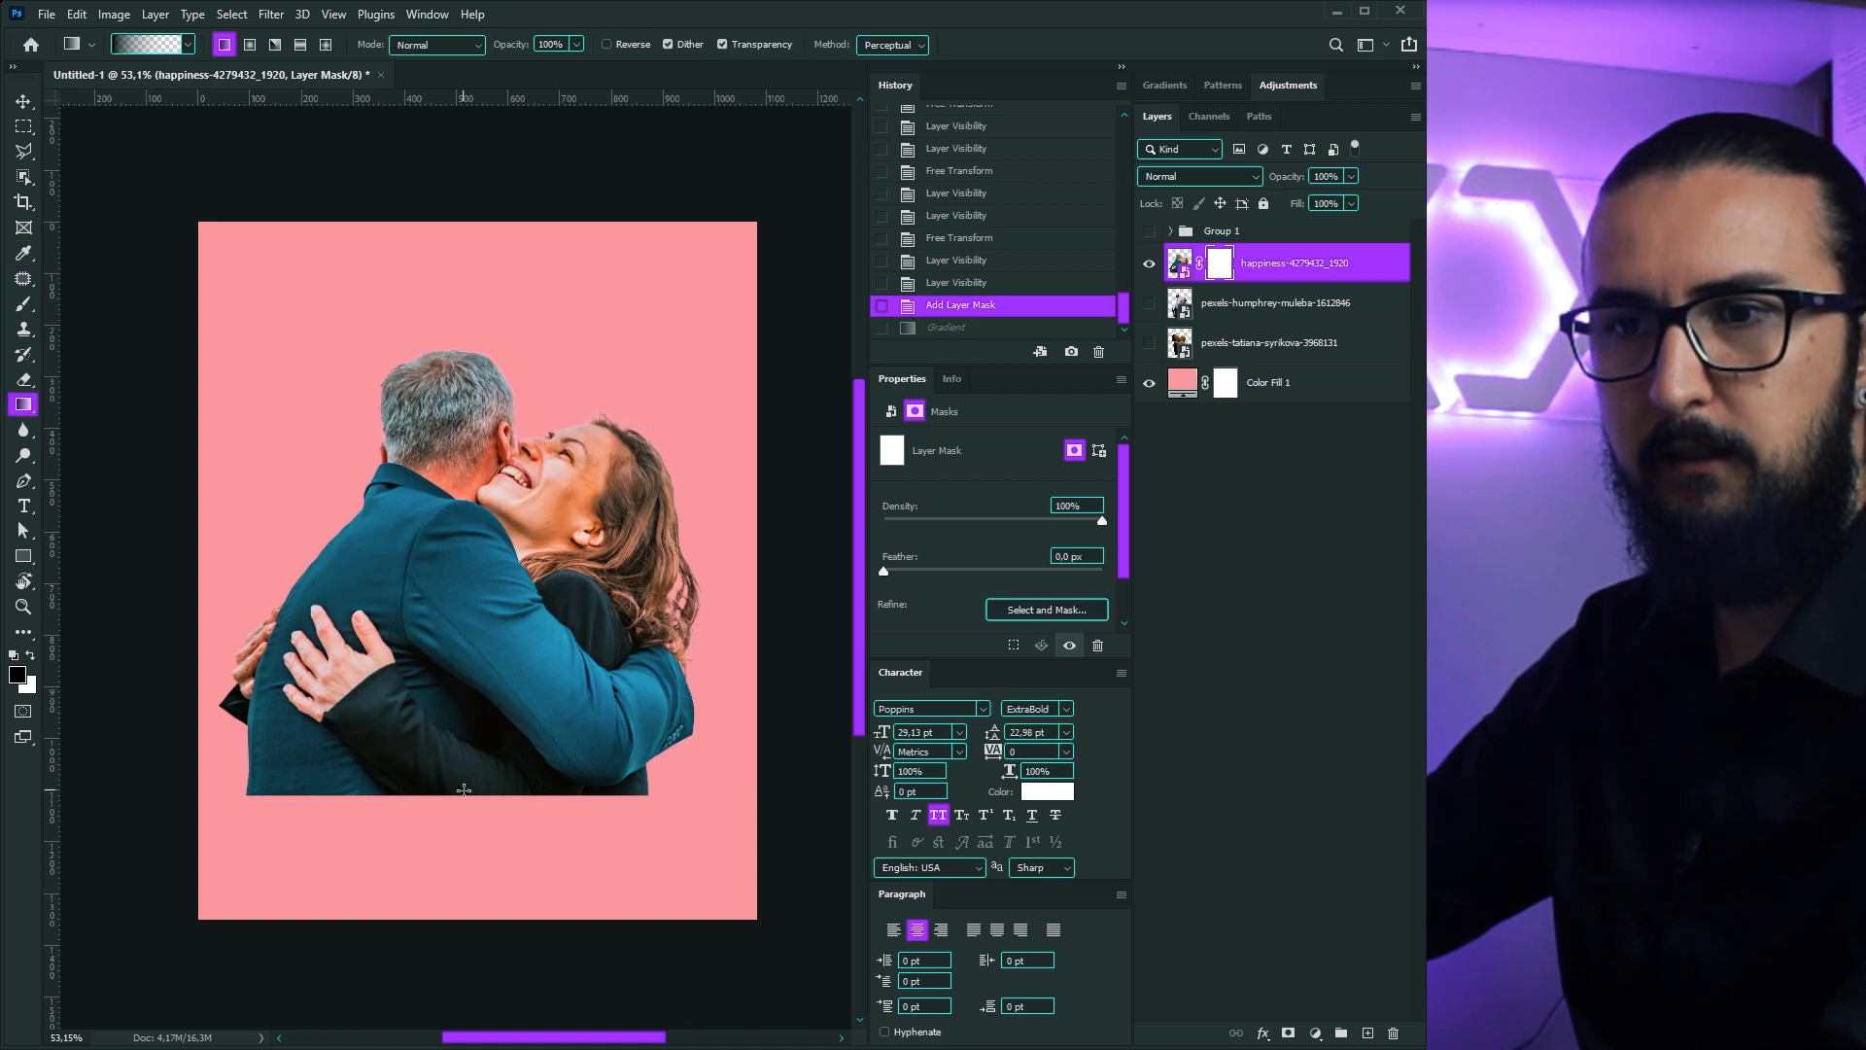
Step: Fade the couple's cut-off lower edge into the pink background with a short vertical gradient on the layer mask
left_click_drag(463, 789, 468, 743)
left_click_drag(464, 653, 465, 653)
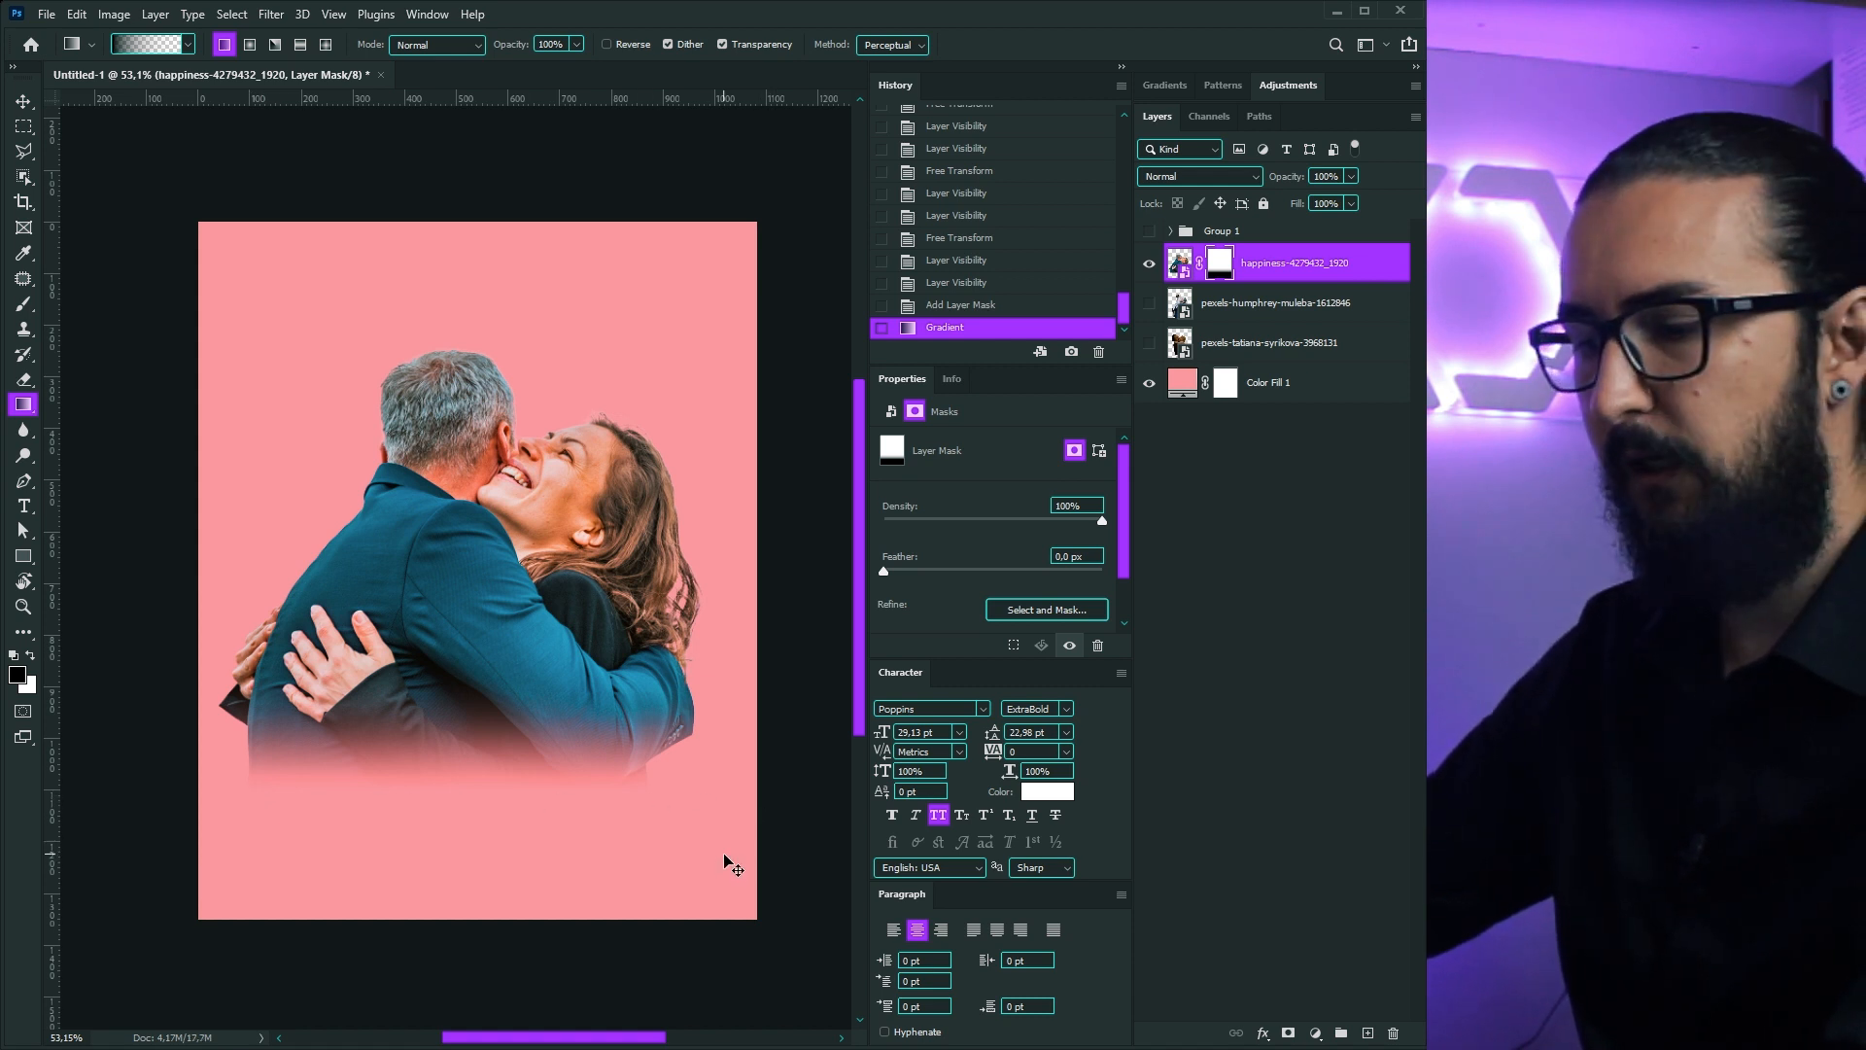
key("ctrl+z")
left_click_drag(463, 772, 464, 627)
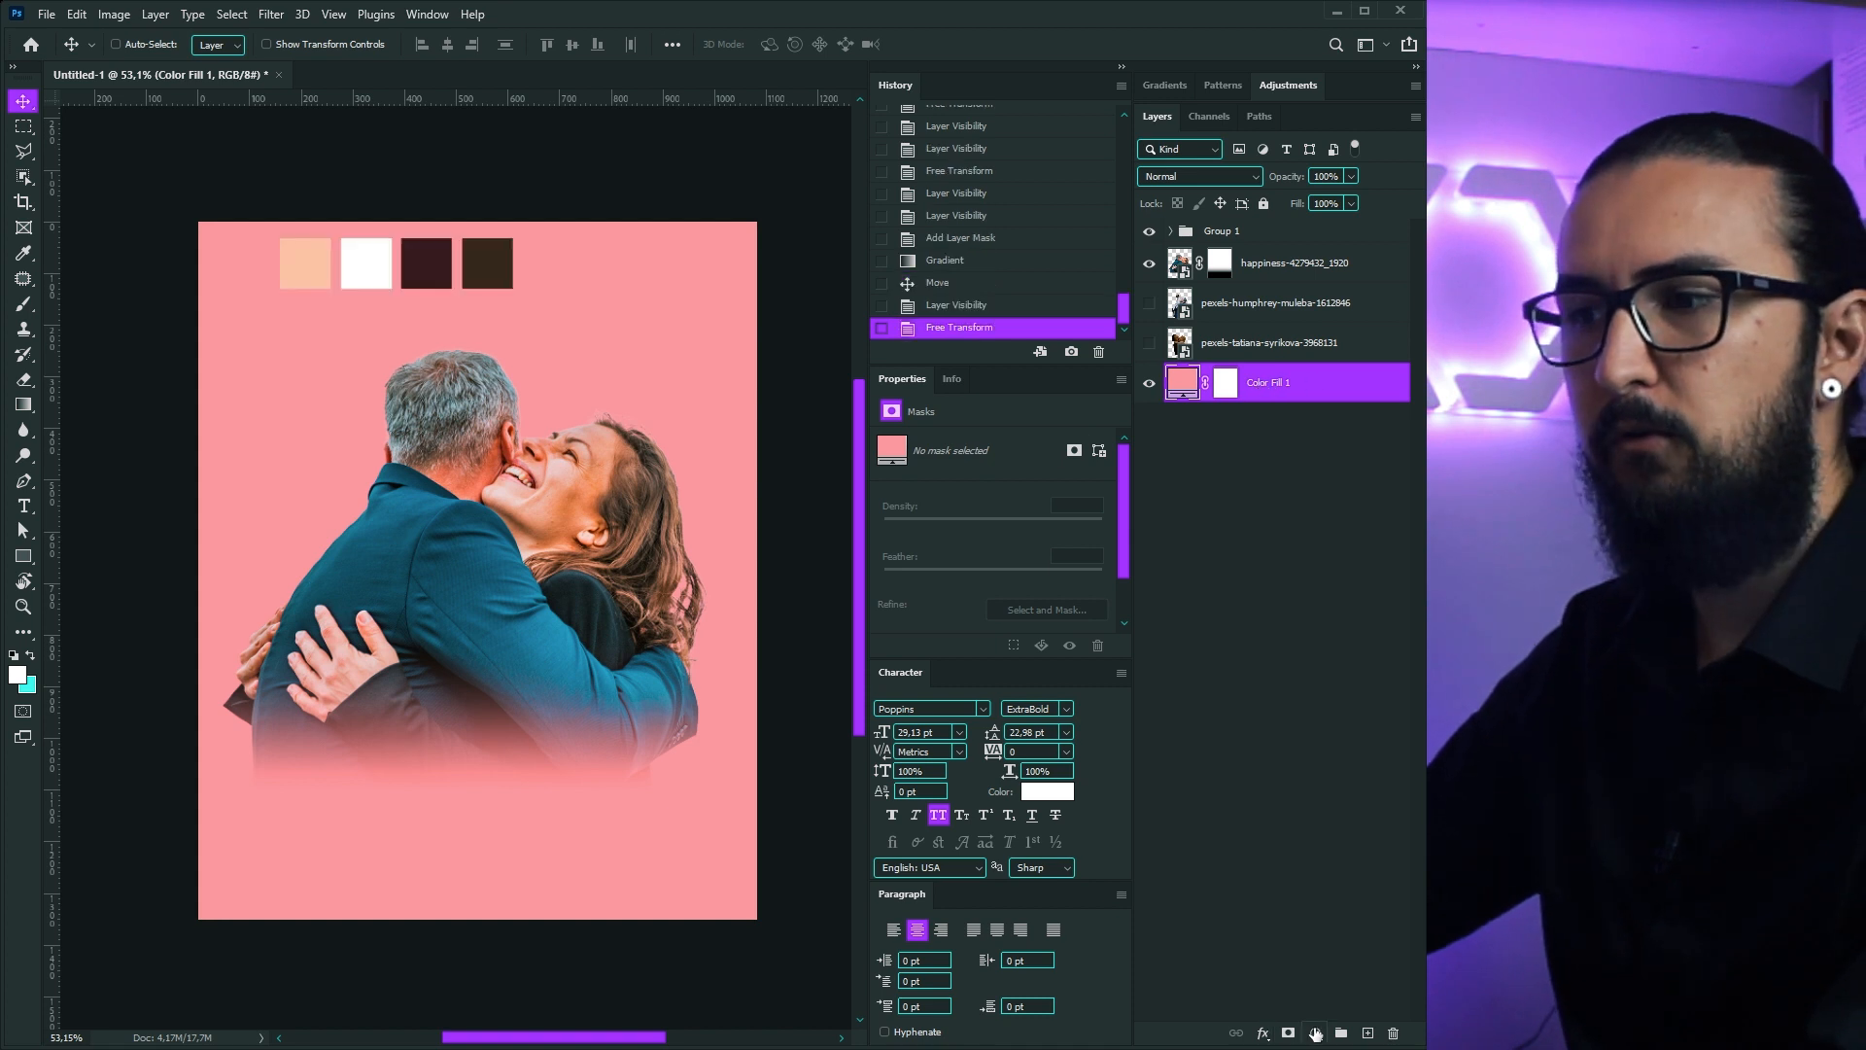
Step: Add a gradient fill layer directly above the pink colour fill
left_click(1316, 1033)
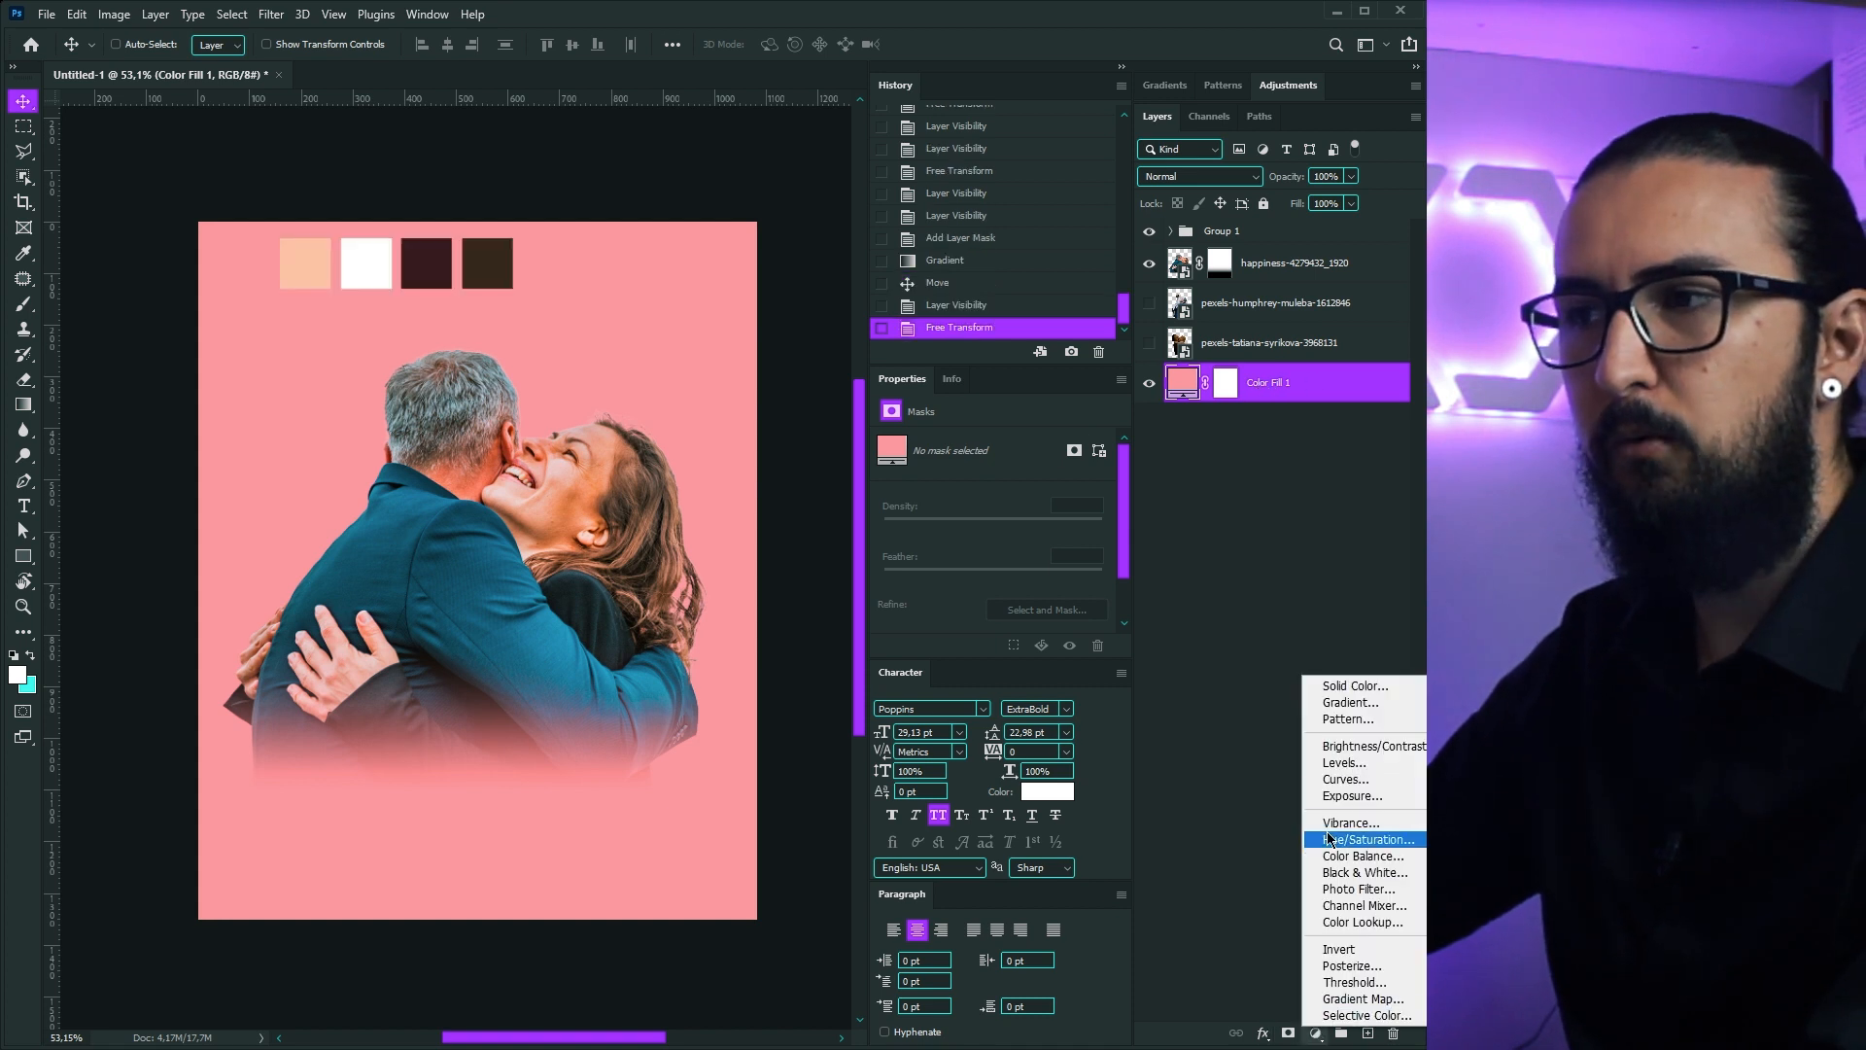
left_click(1235, 1003)
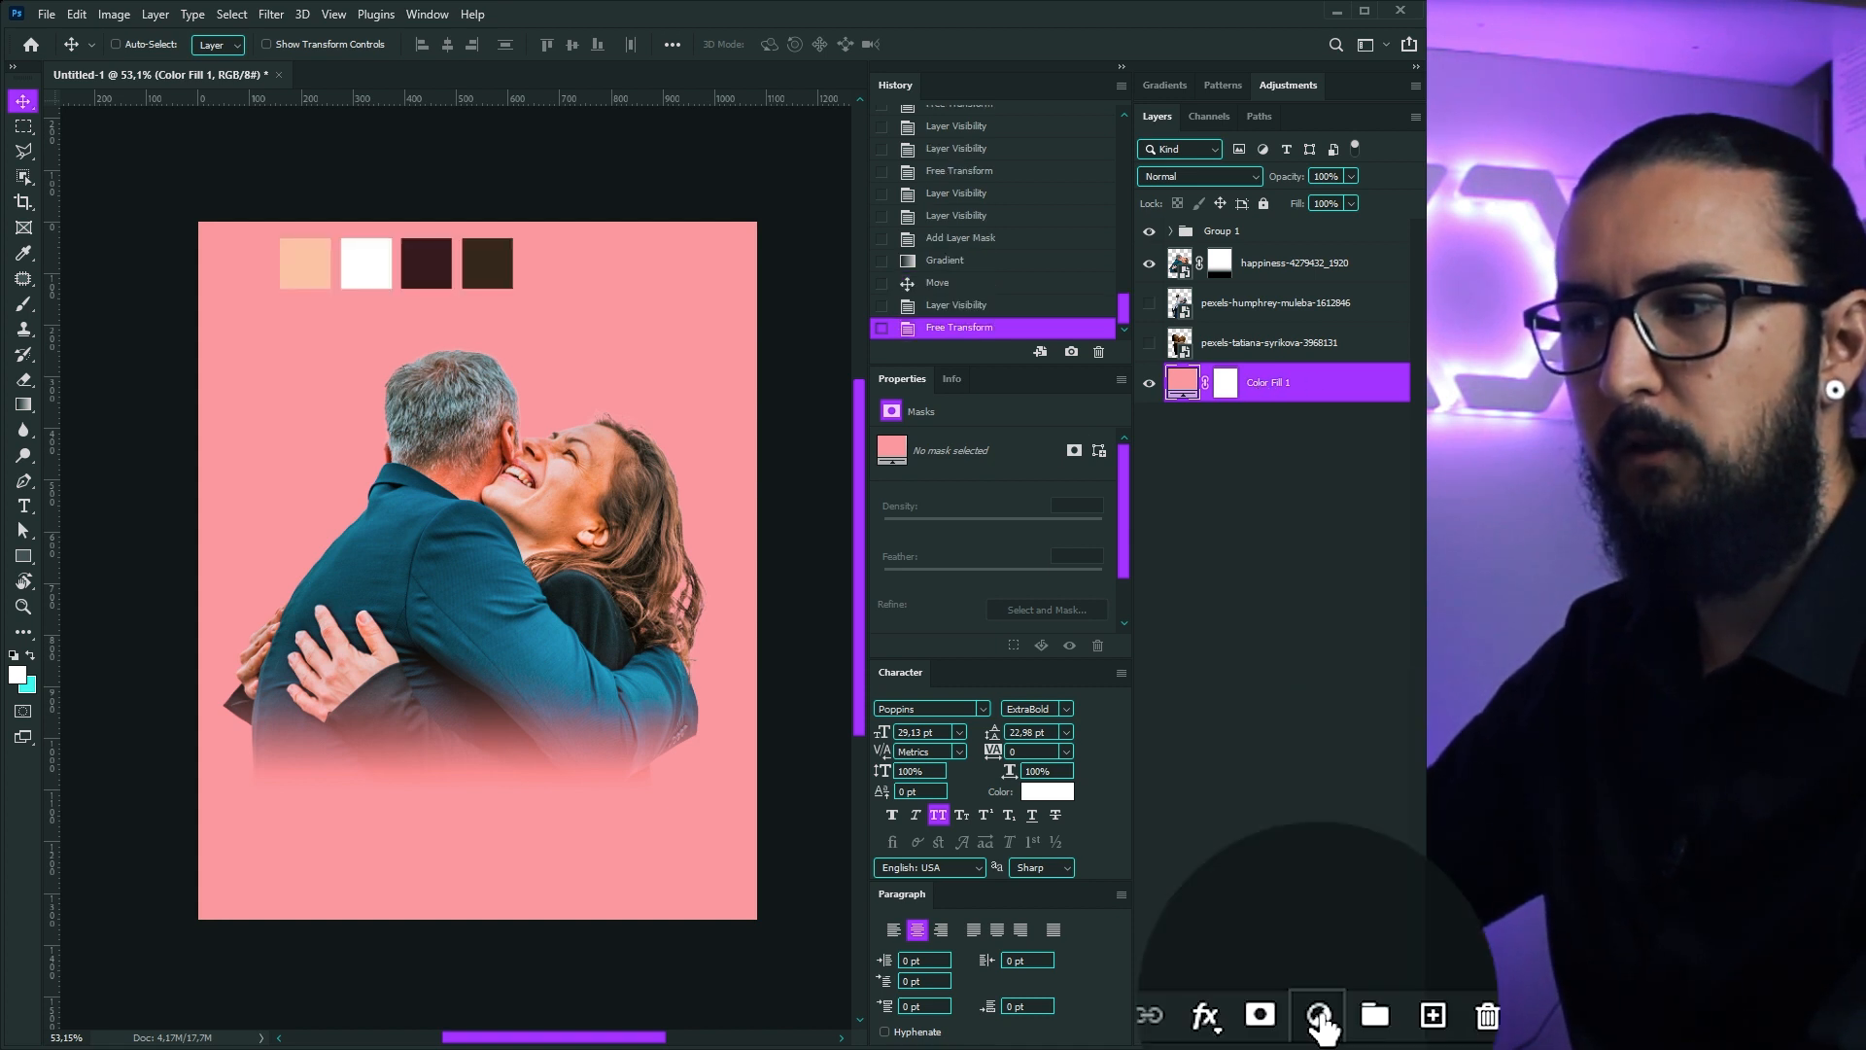
left_click(1316, 1033)
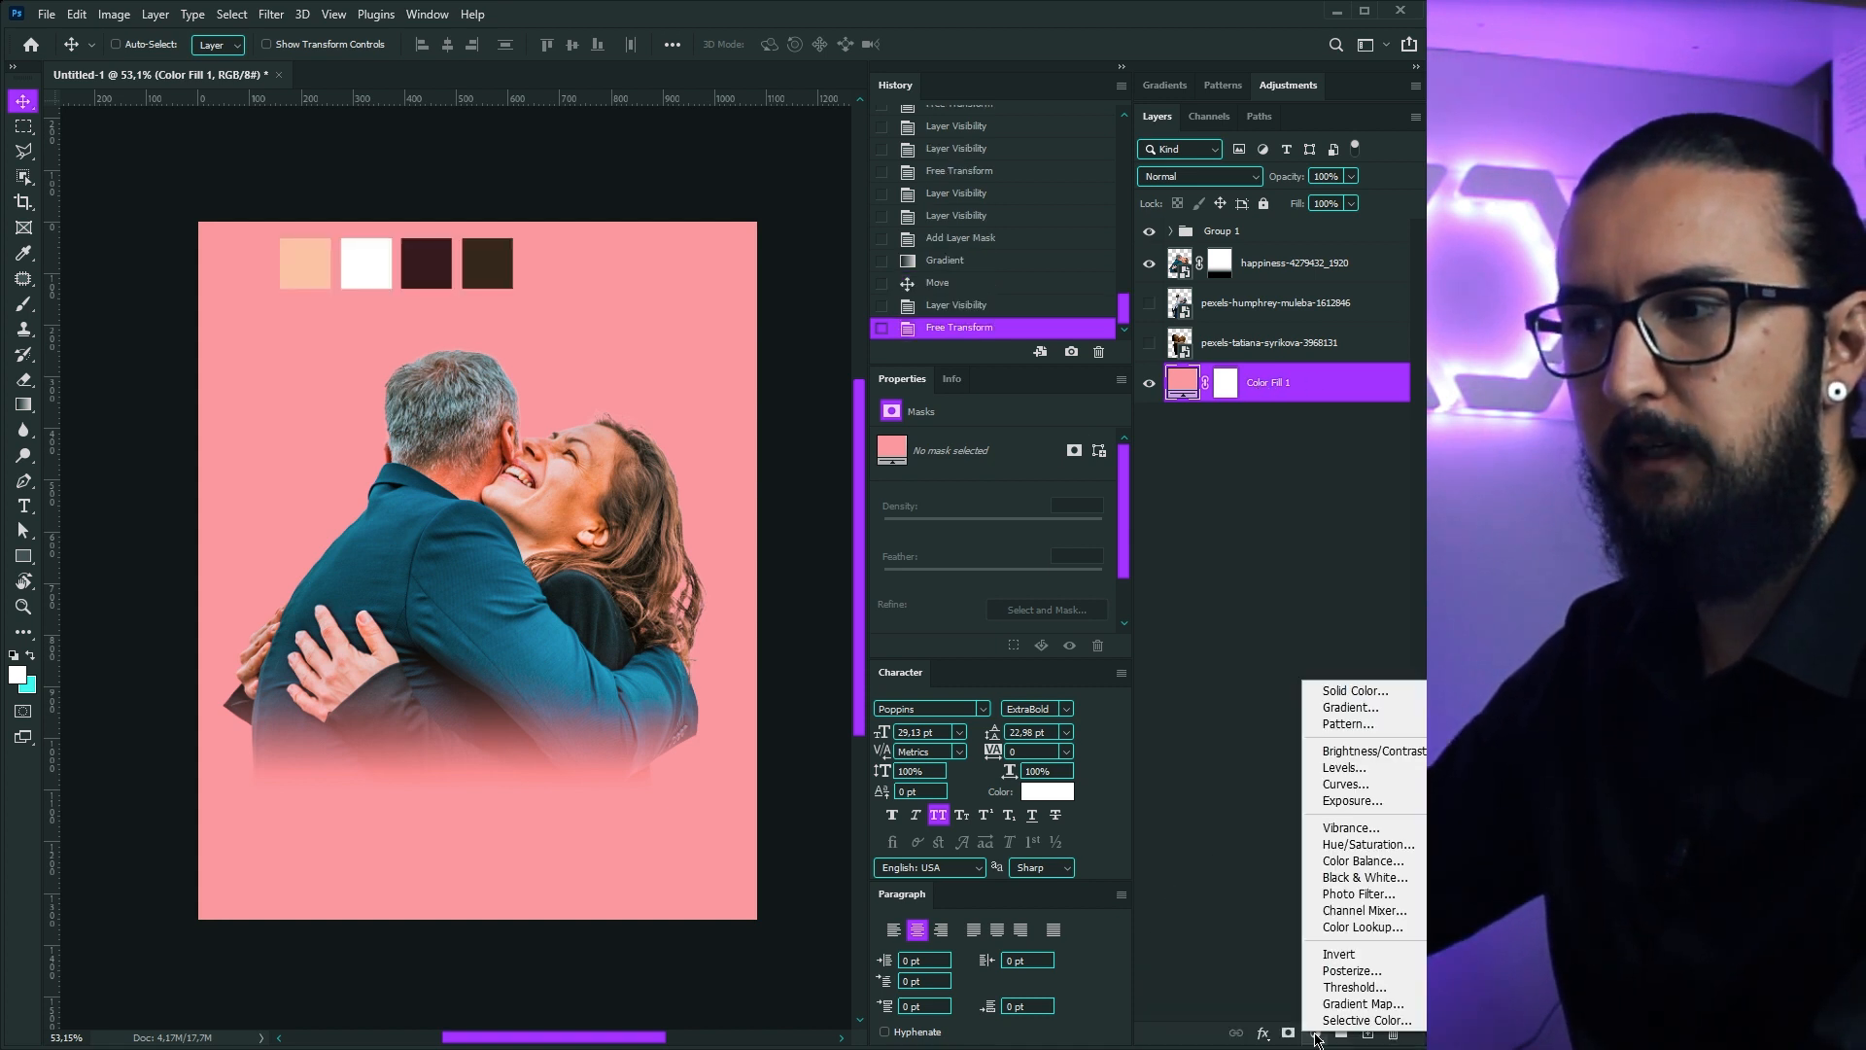
left_click(1359, 708)
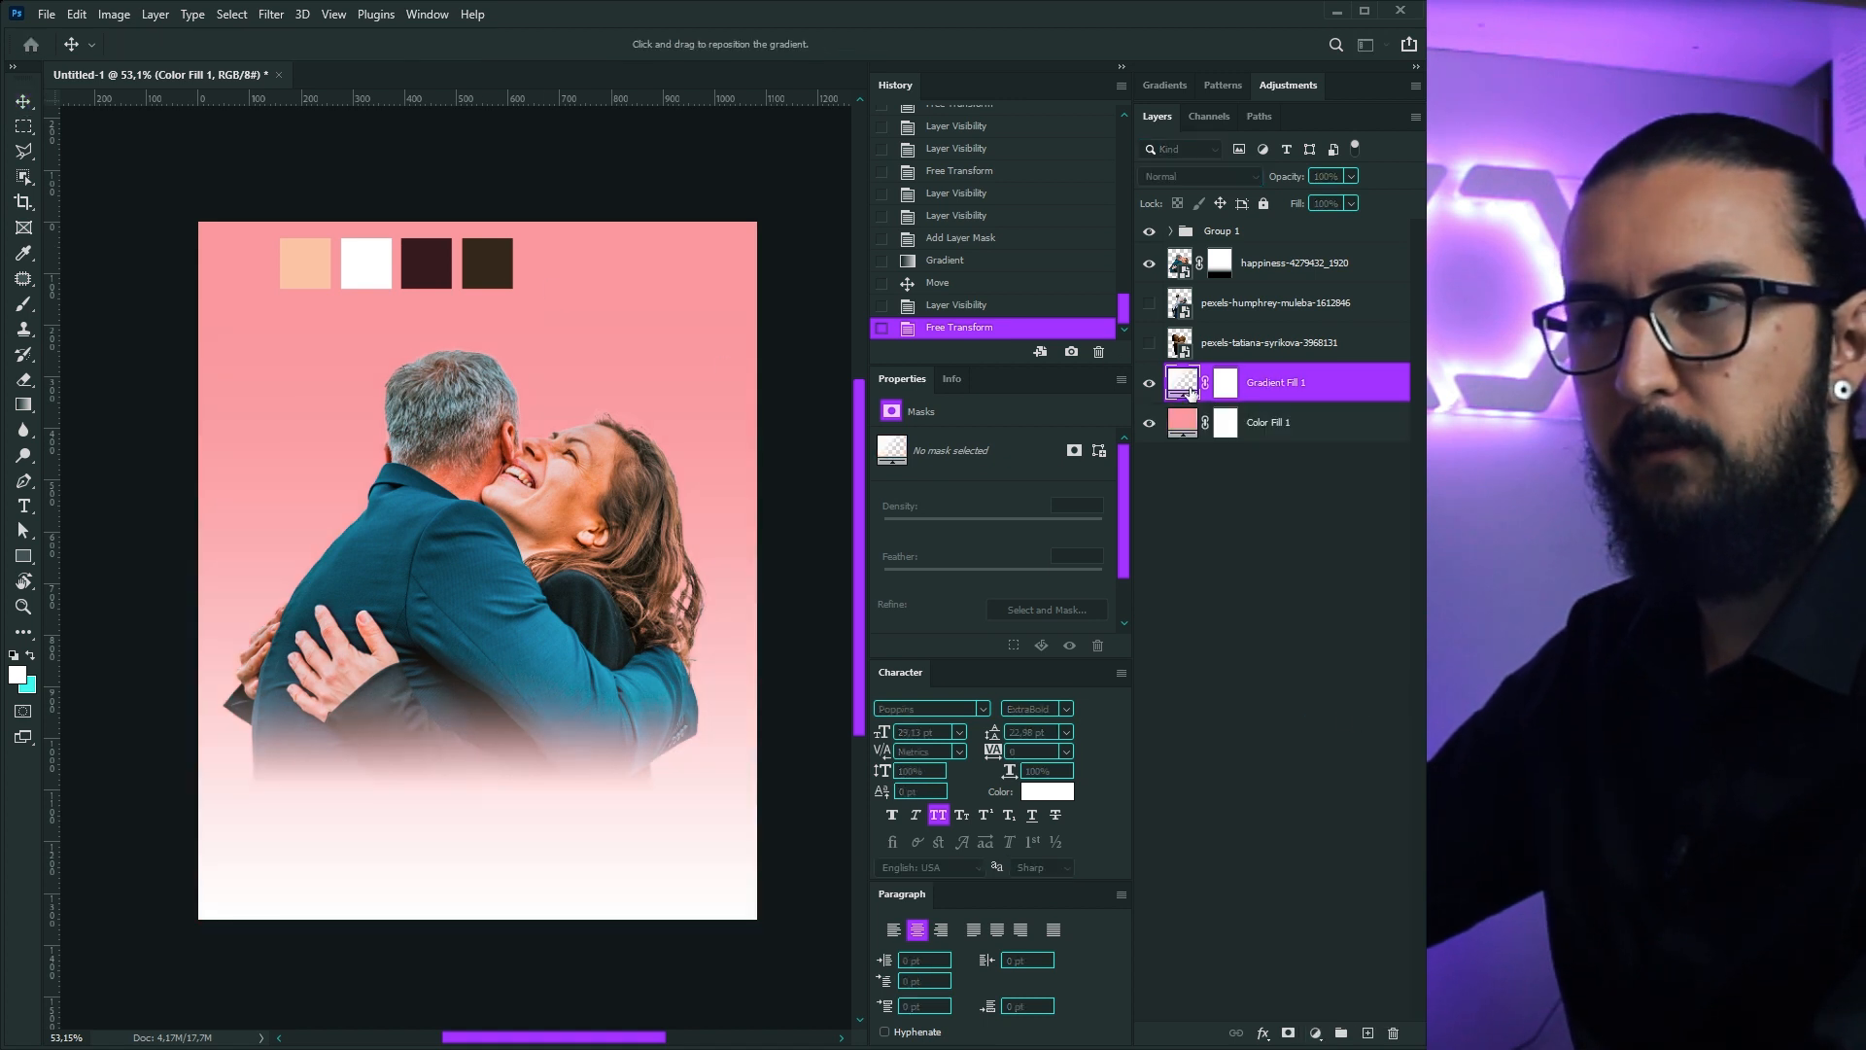
Step: Set the white-to-transparent gradient fill to Radial style with Dither at 175% scale, centred behind the couple
double_click(1182, 383)
left_click(554, 488)
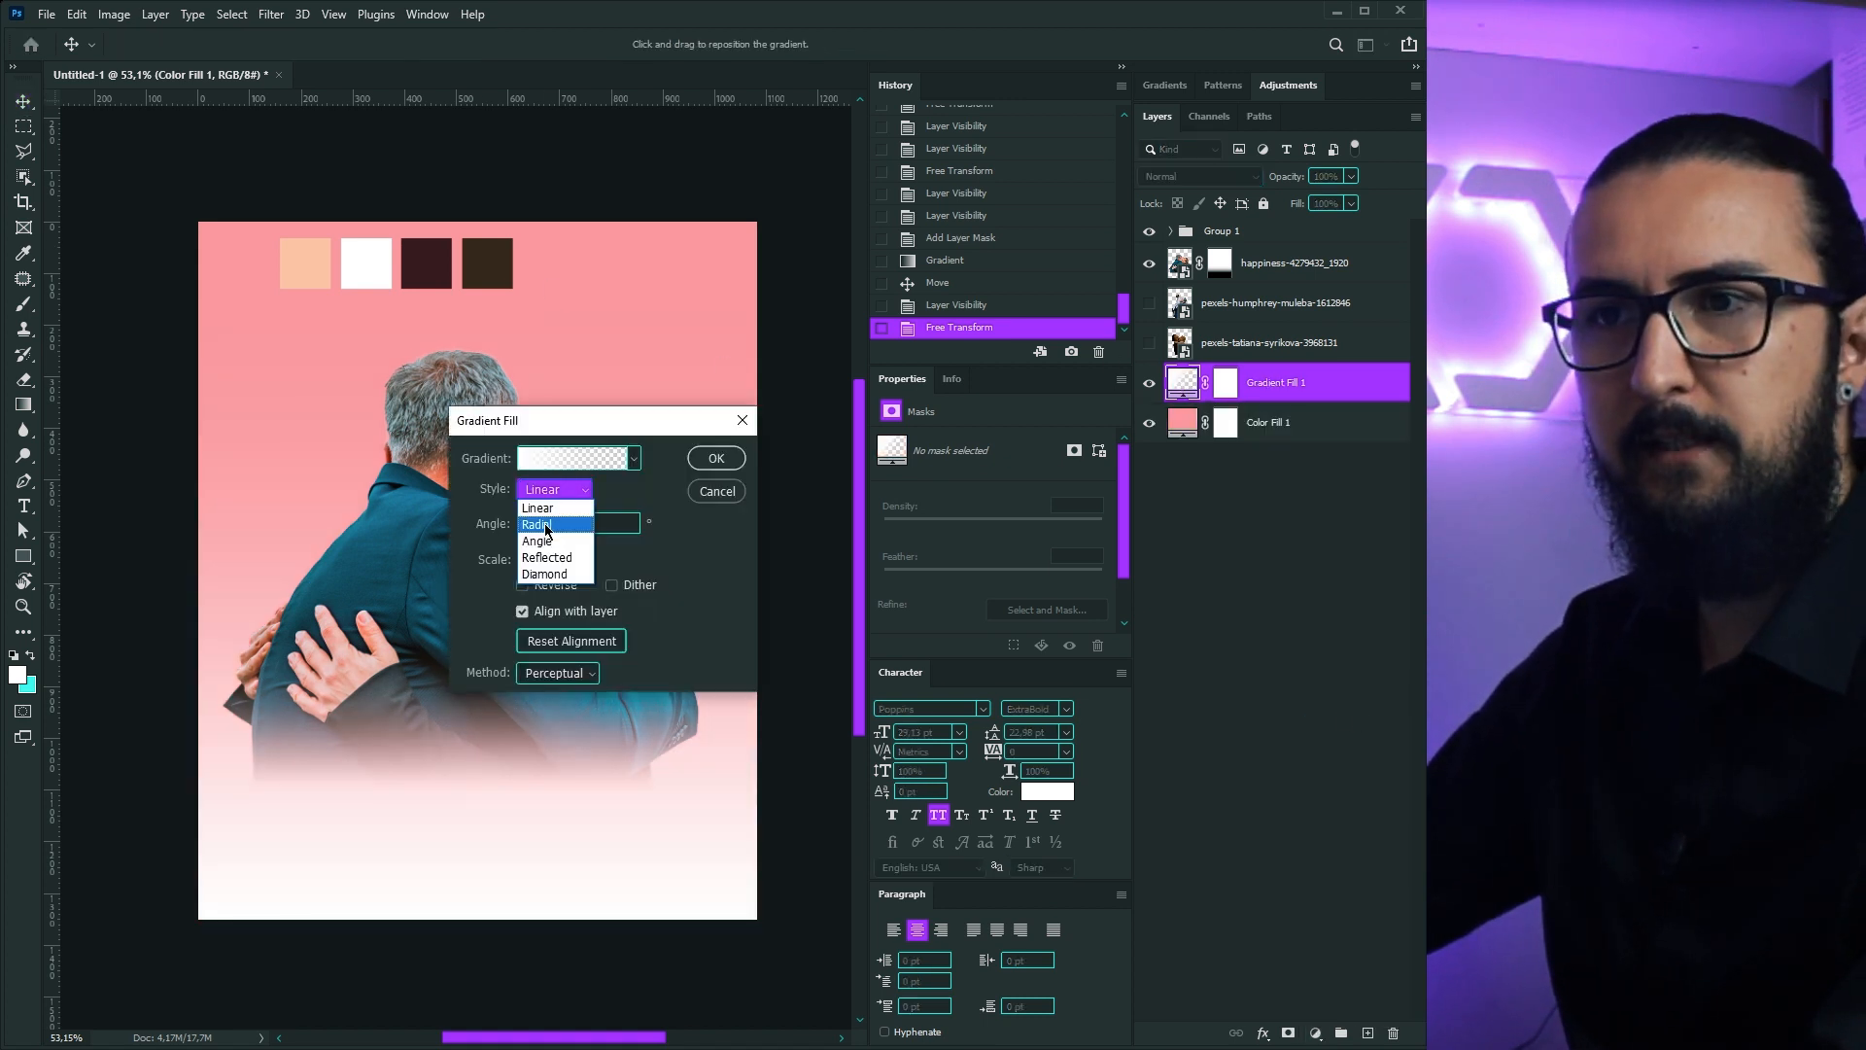
left_click(544, 508)
left_click_drag(545, 420, 884, 405)
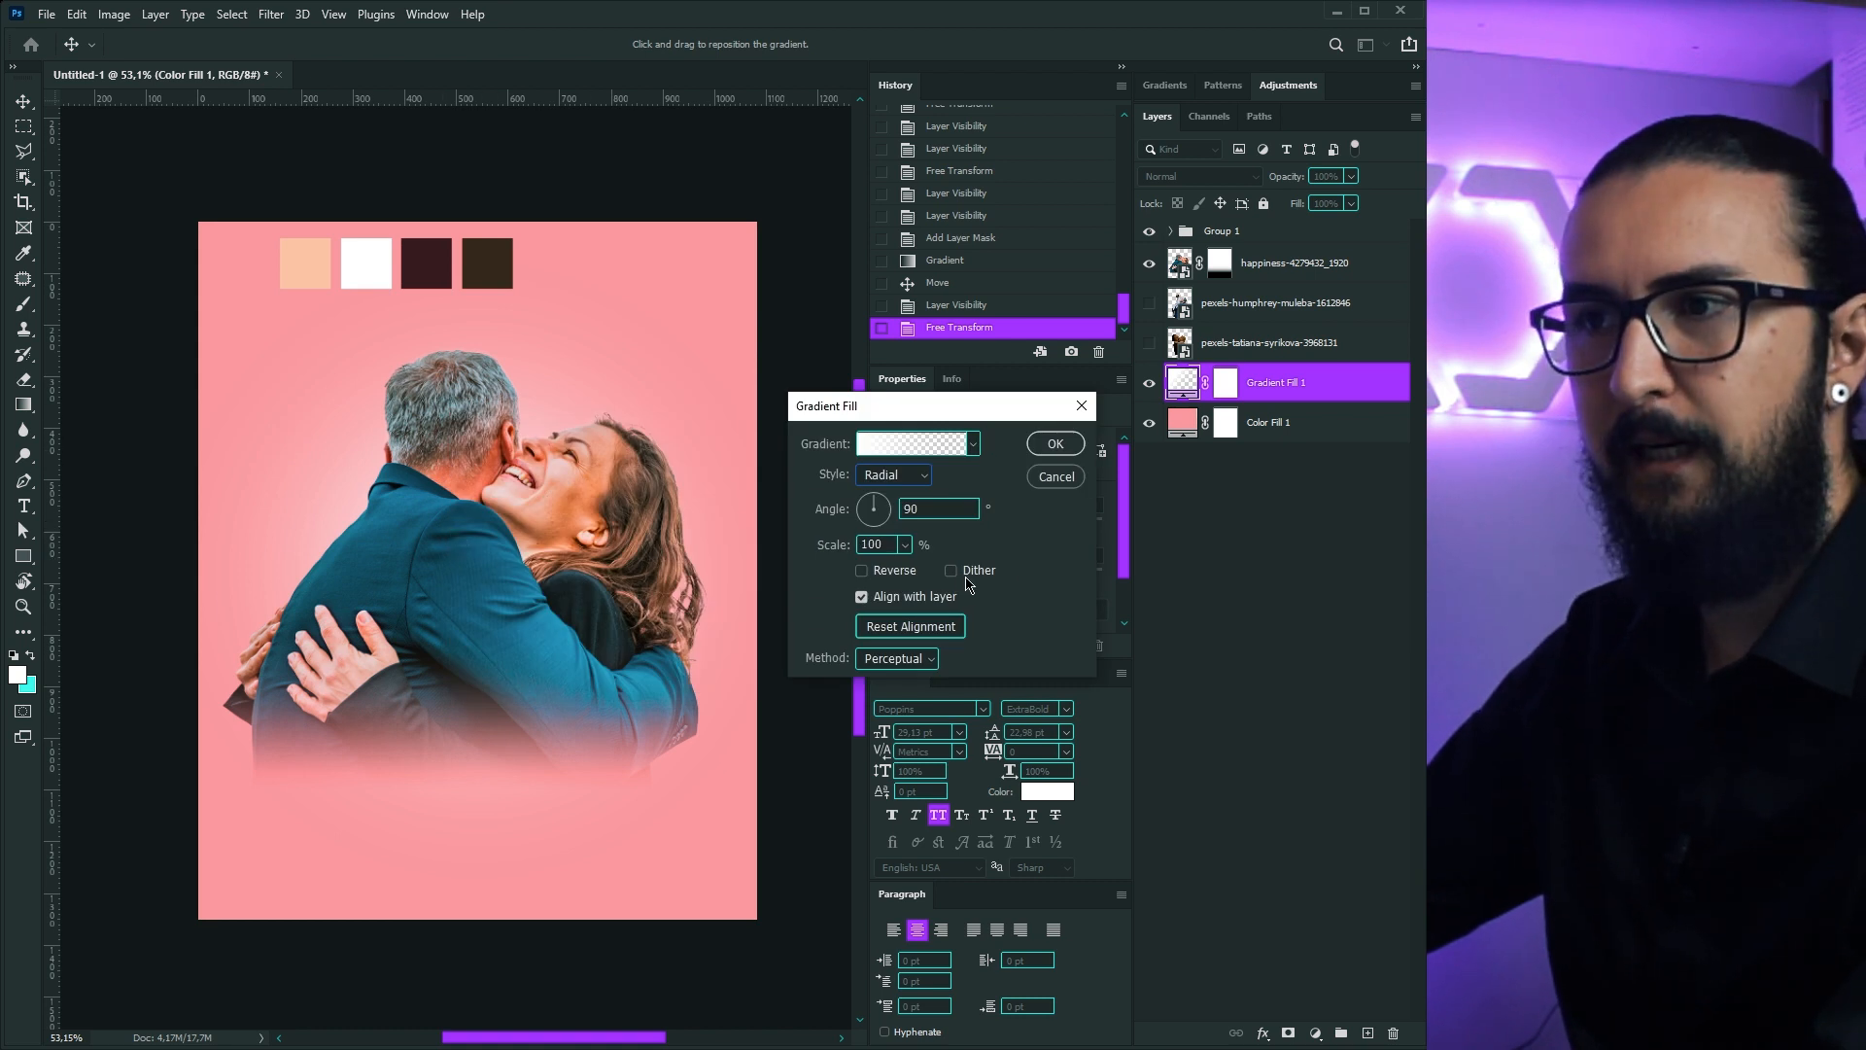
left_click_drag(904, 544, 914, 574)
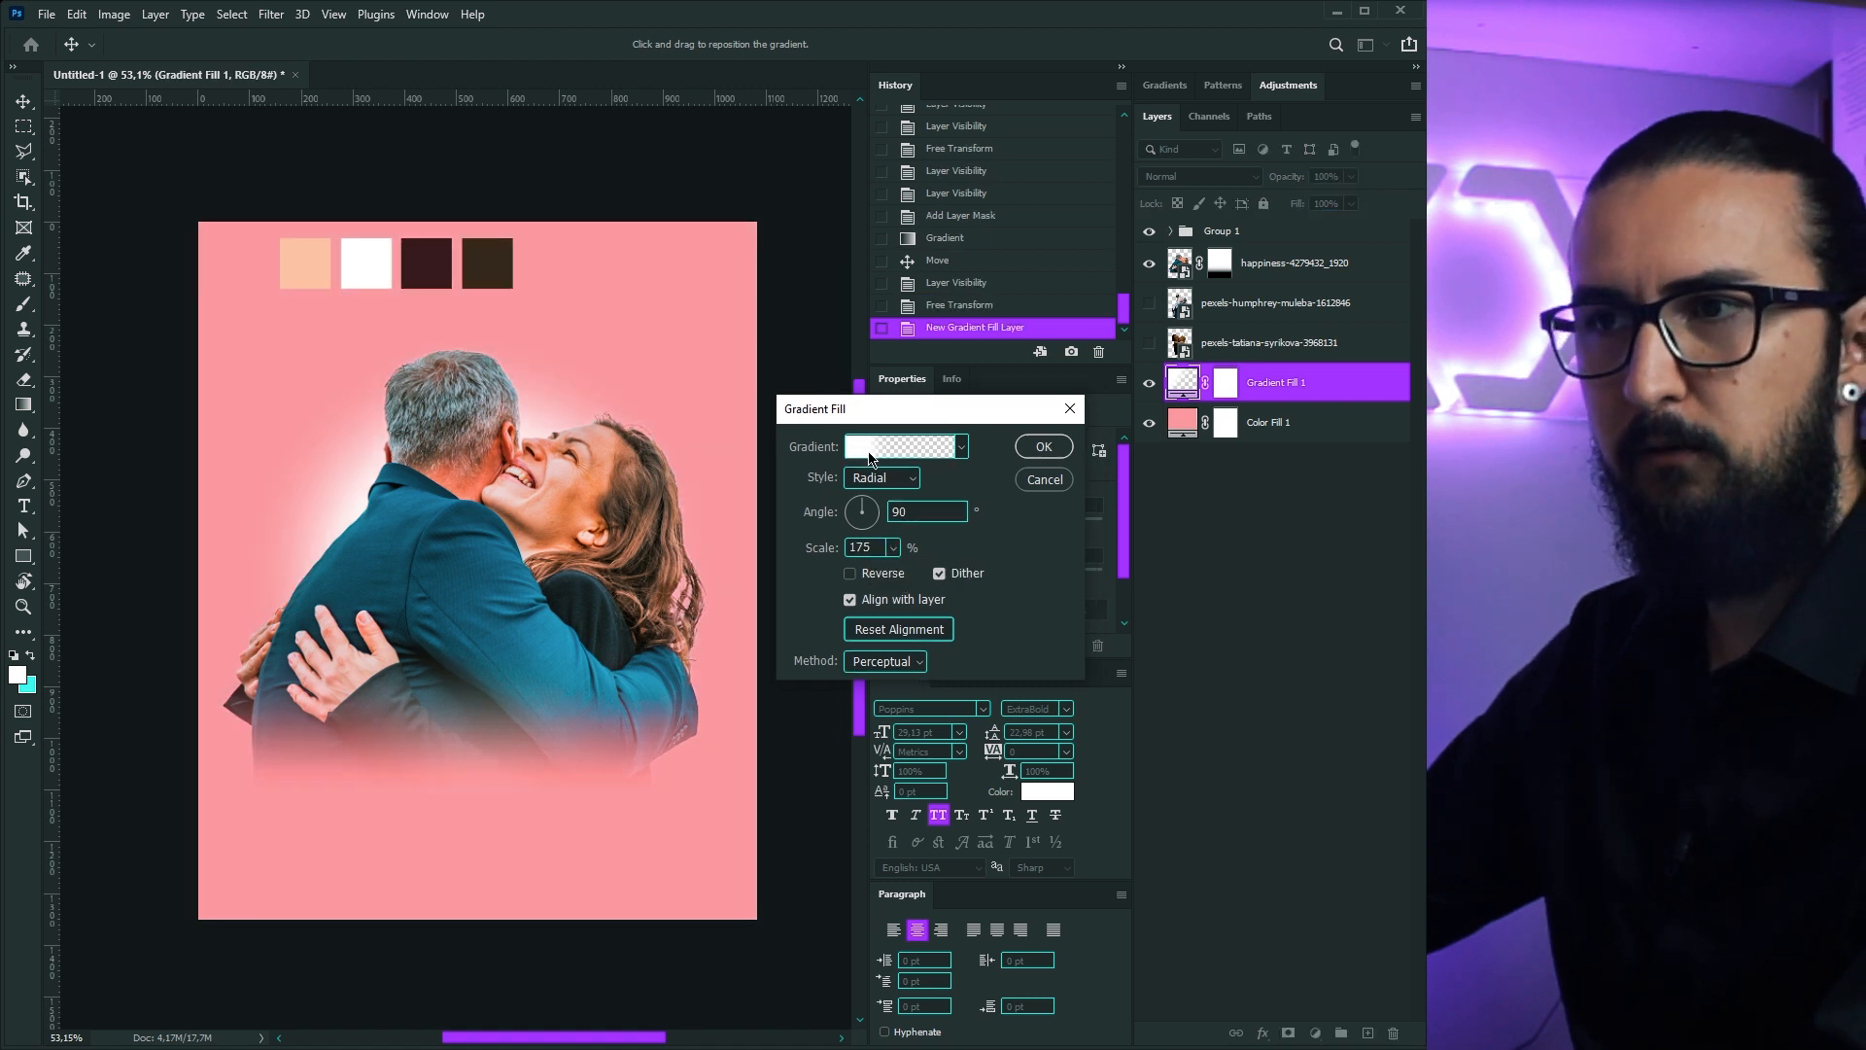
Step: Widen the white glow by shifting the gradient's transparent opacity stop outward, and apply the gradient fill
left_click(870, 454)
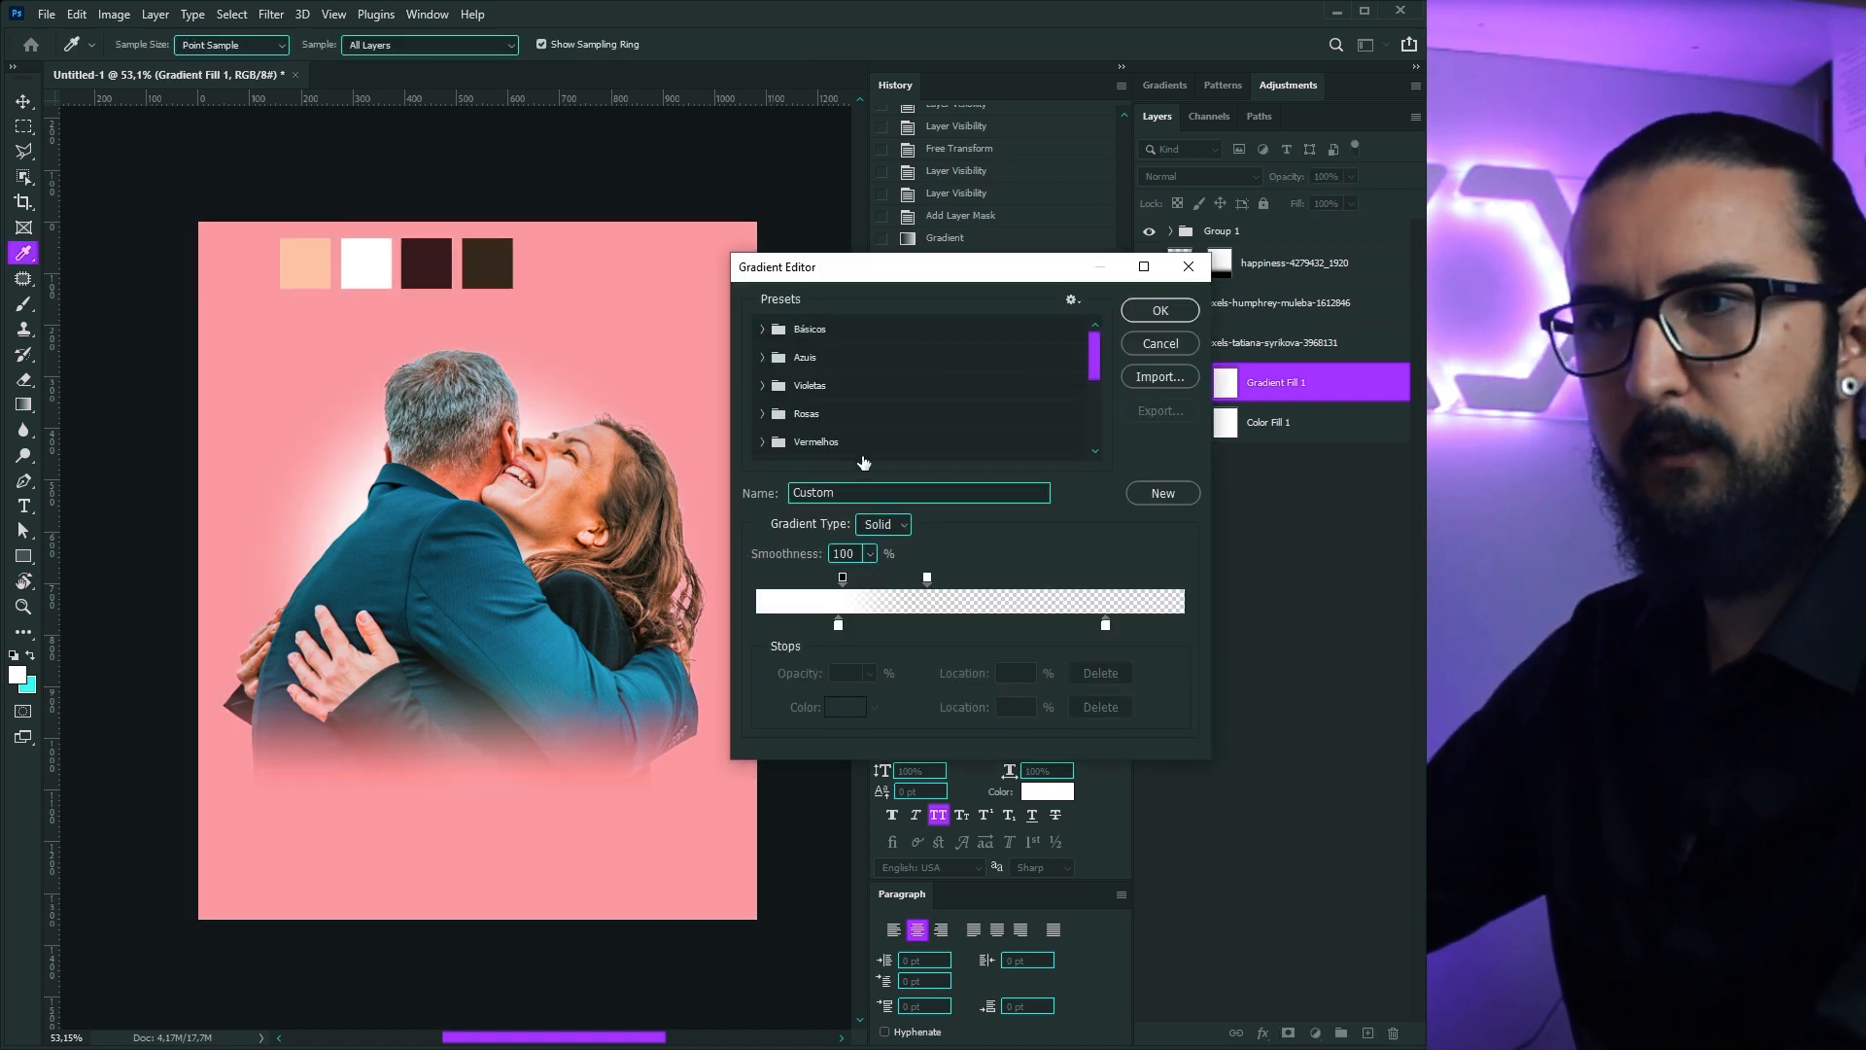
left_click(928, 578)
left_click_drag(929, 579, 947, 580)
left_click_drag(958, 580, 972, 584)
left_click(1180, 308)
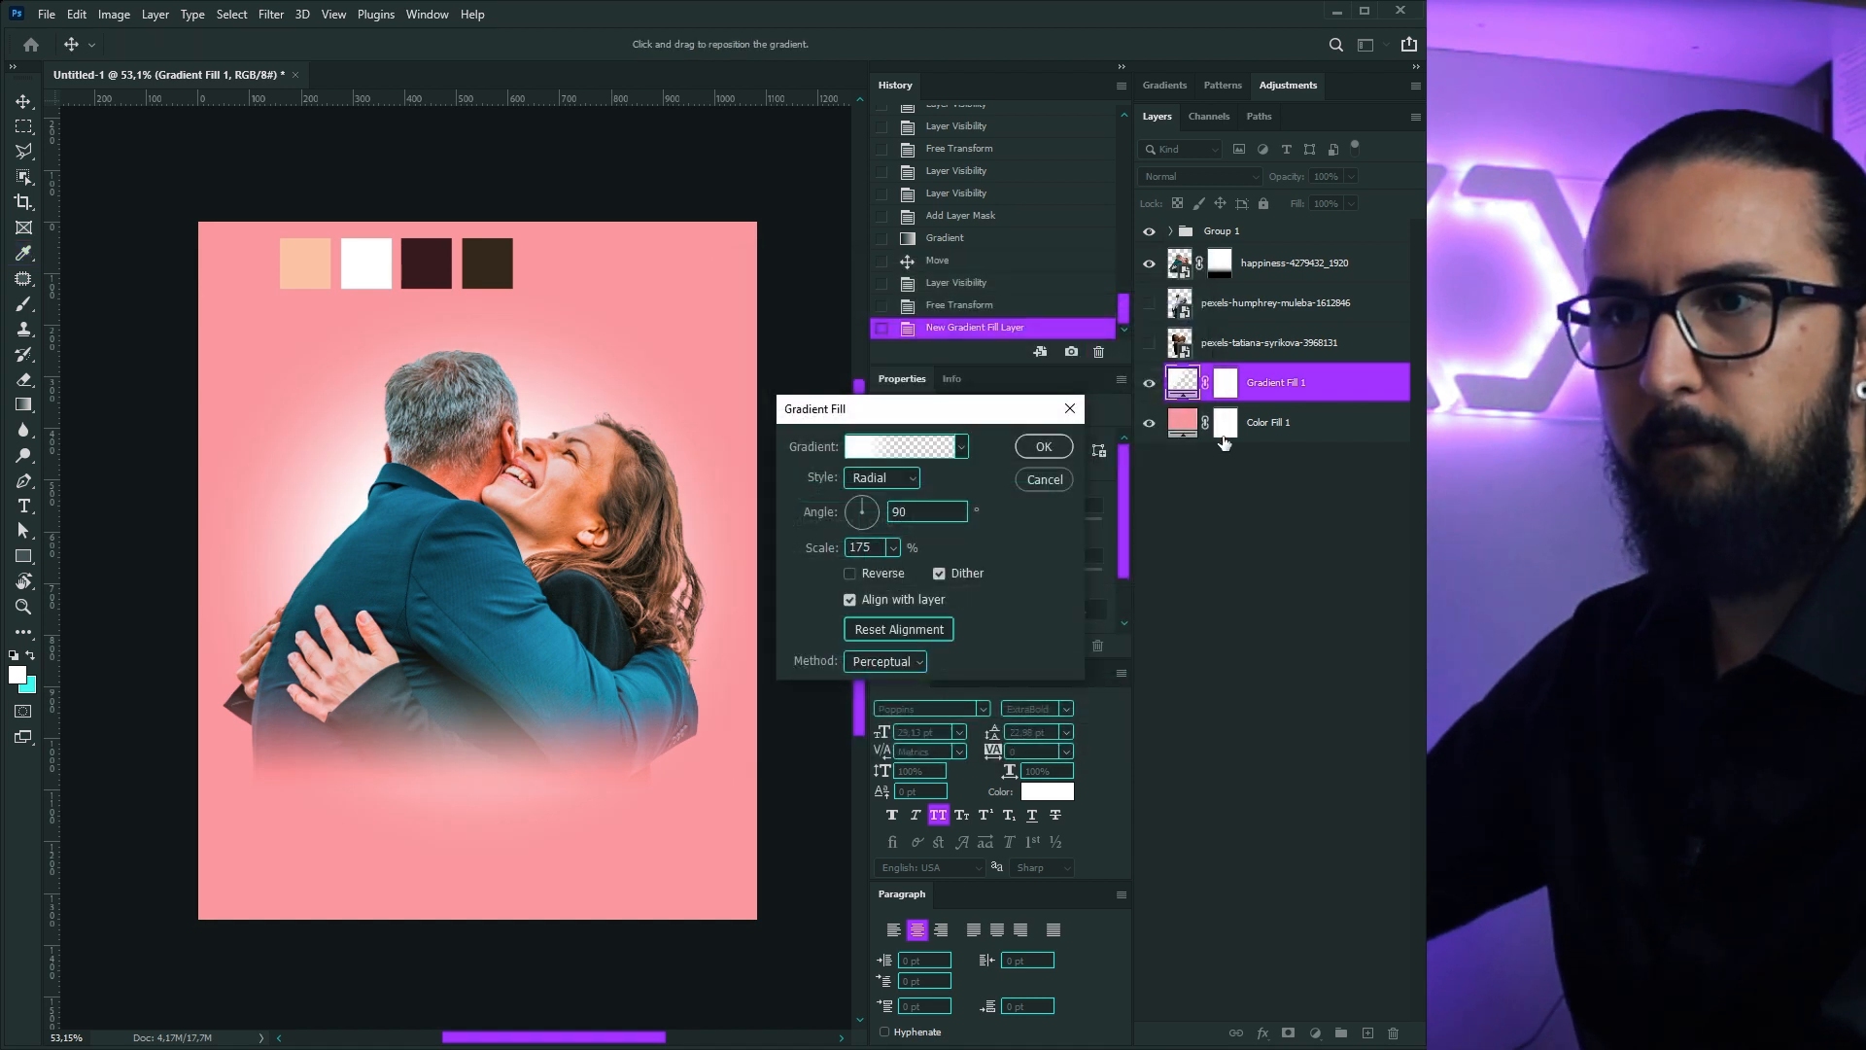
left_click(1042, 446)
Step: Add the white text "Mães" in Poppins ExtraBold above the couple's layer, near the faded lower edge
left_click(1265, 267)
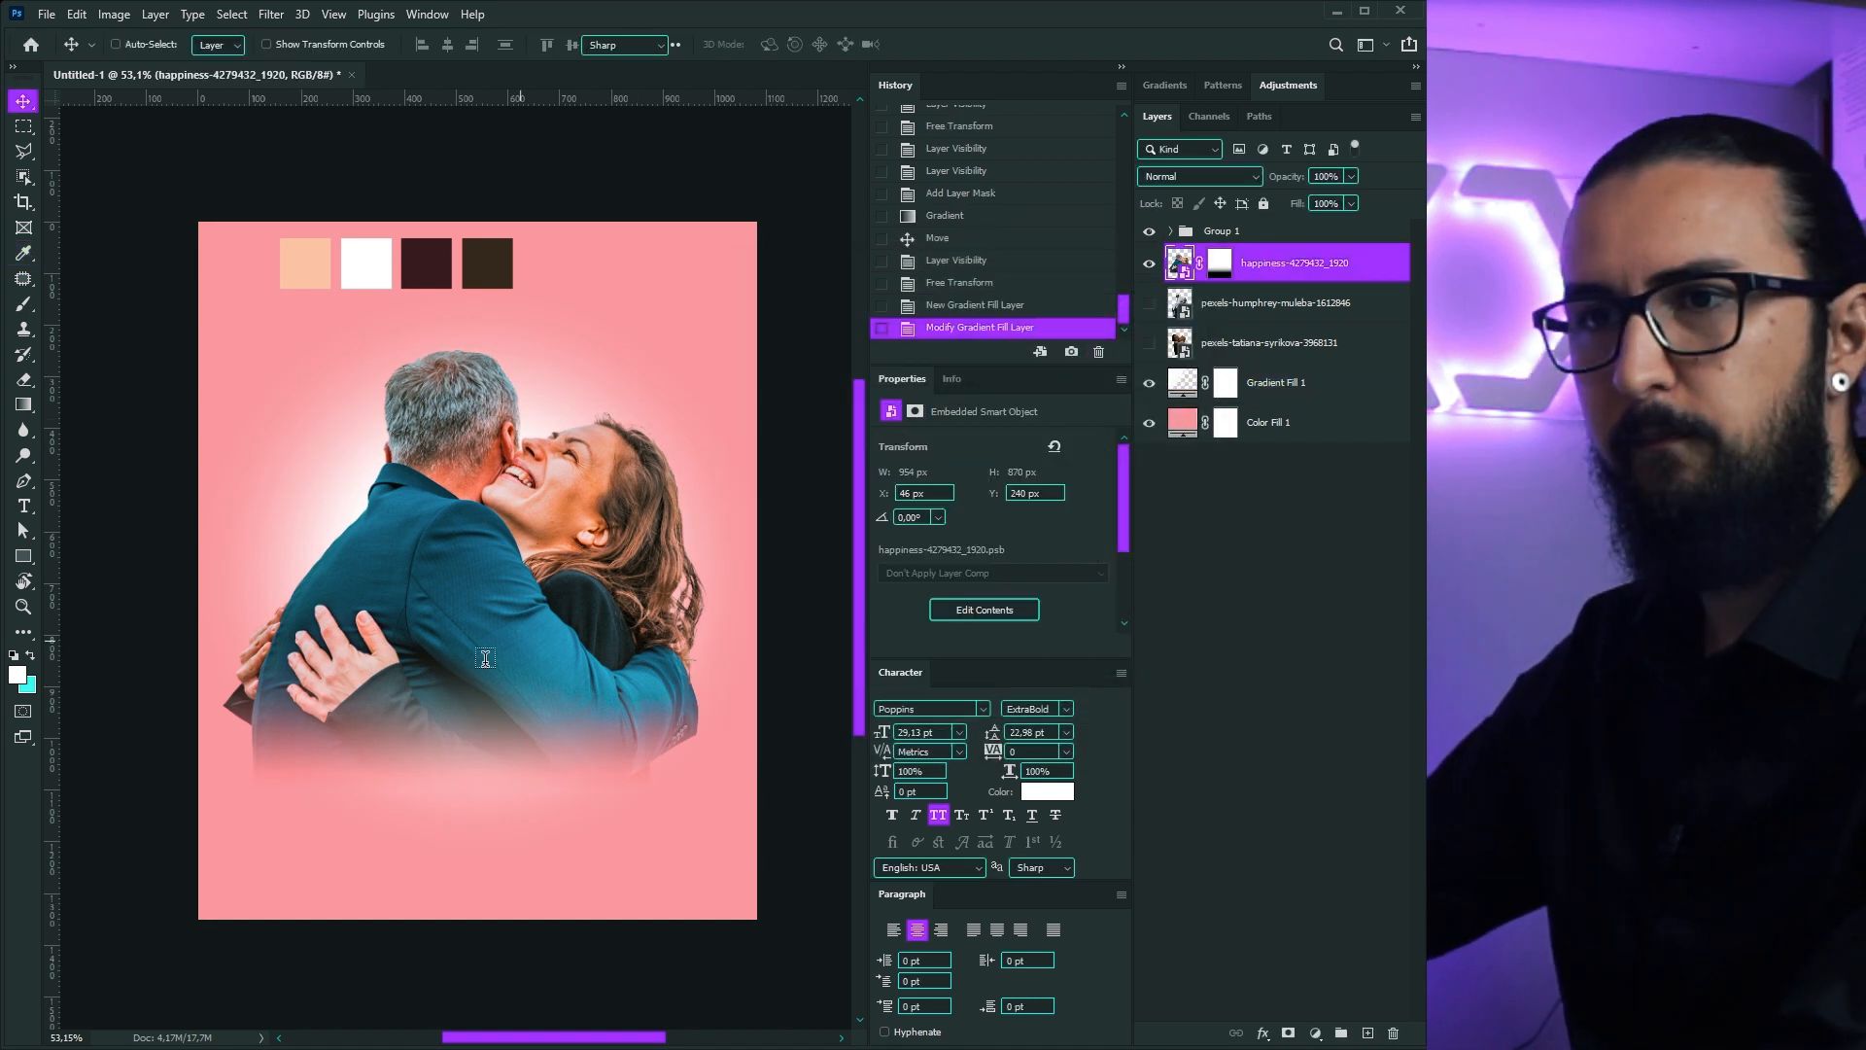
key("t")
left_click(312, 751)
type("Mães")
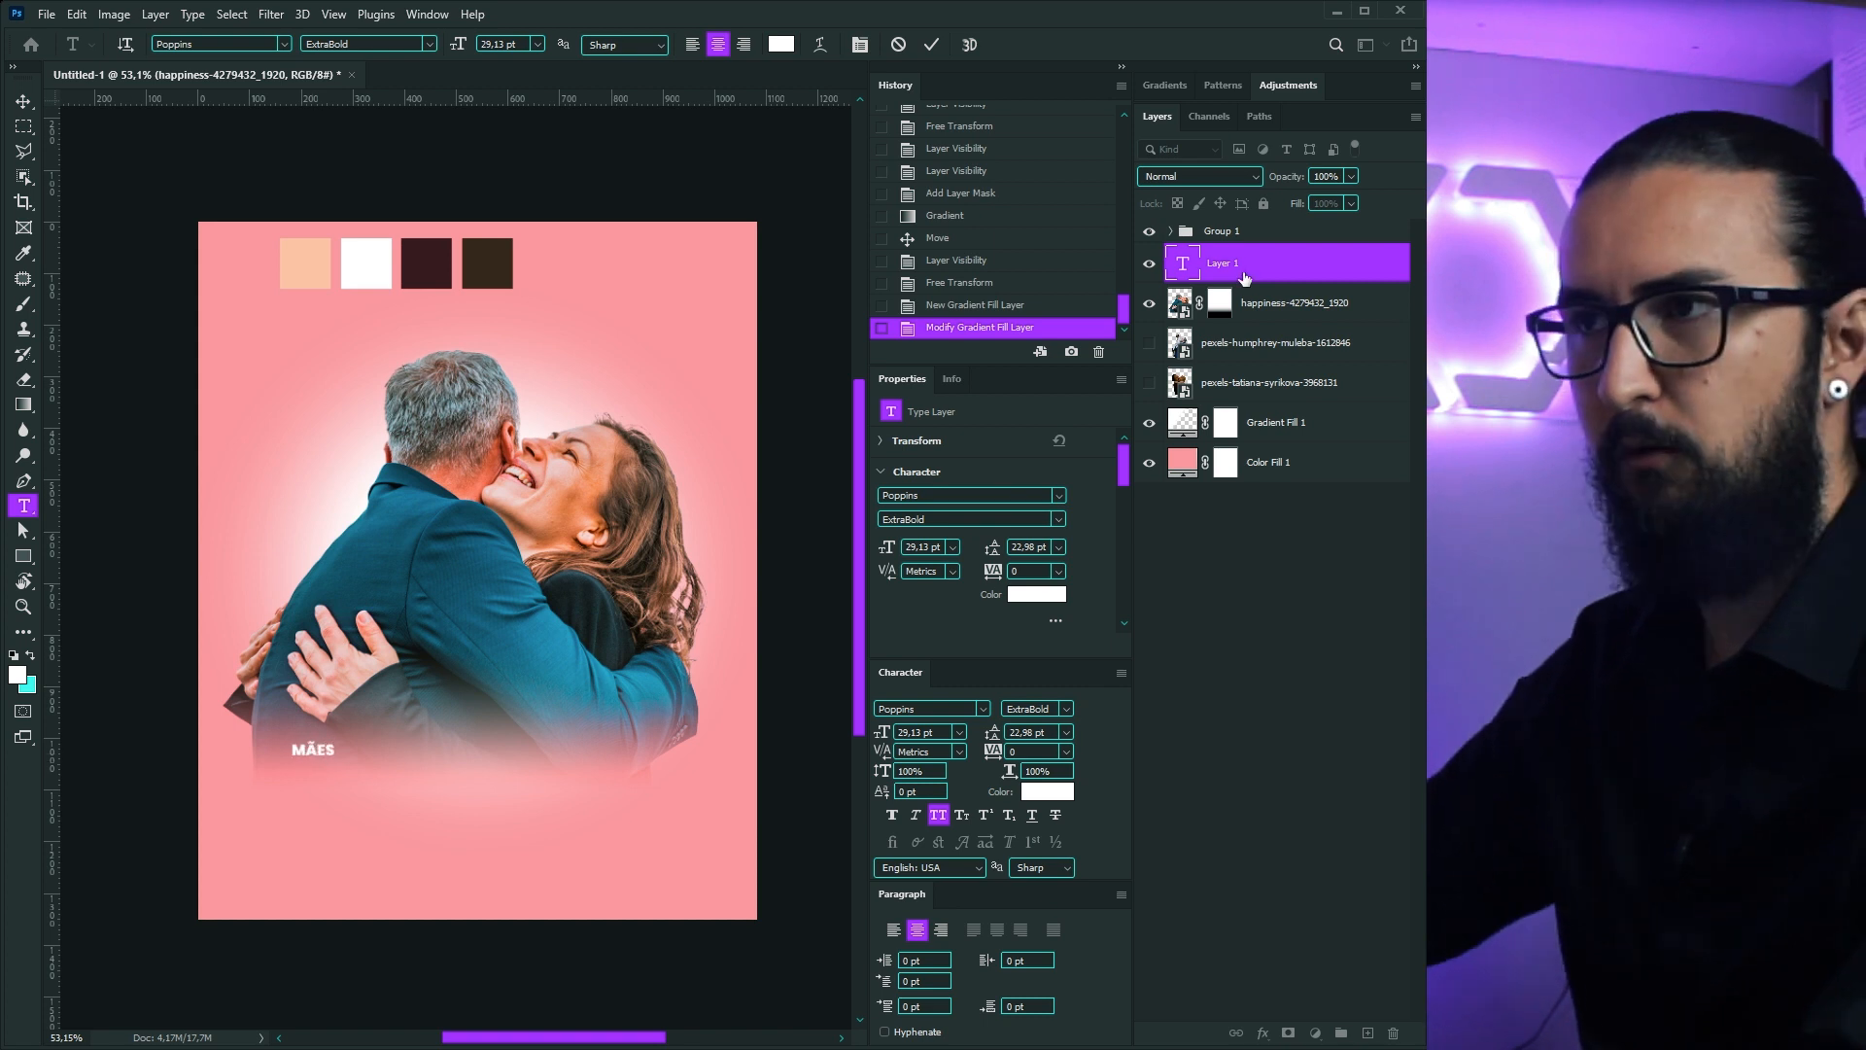
key("ctrl+Return")
Step: Enlarge the "Mães" text to about 300 pt and centre it horizontally over the couple's faded lower edge
key("ctrl+t")
left_click_drag(335, 767, 526, 859)
left_click_drag(383, 759, 604, 863)
key("Return")
key("v")
key("ctrl+t")
left_click_drag(683, 926, 692, 941)
key("Return")
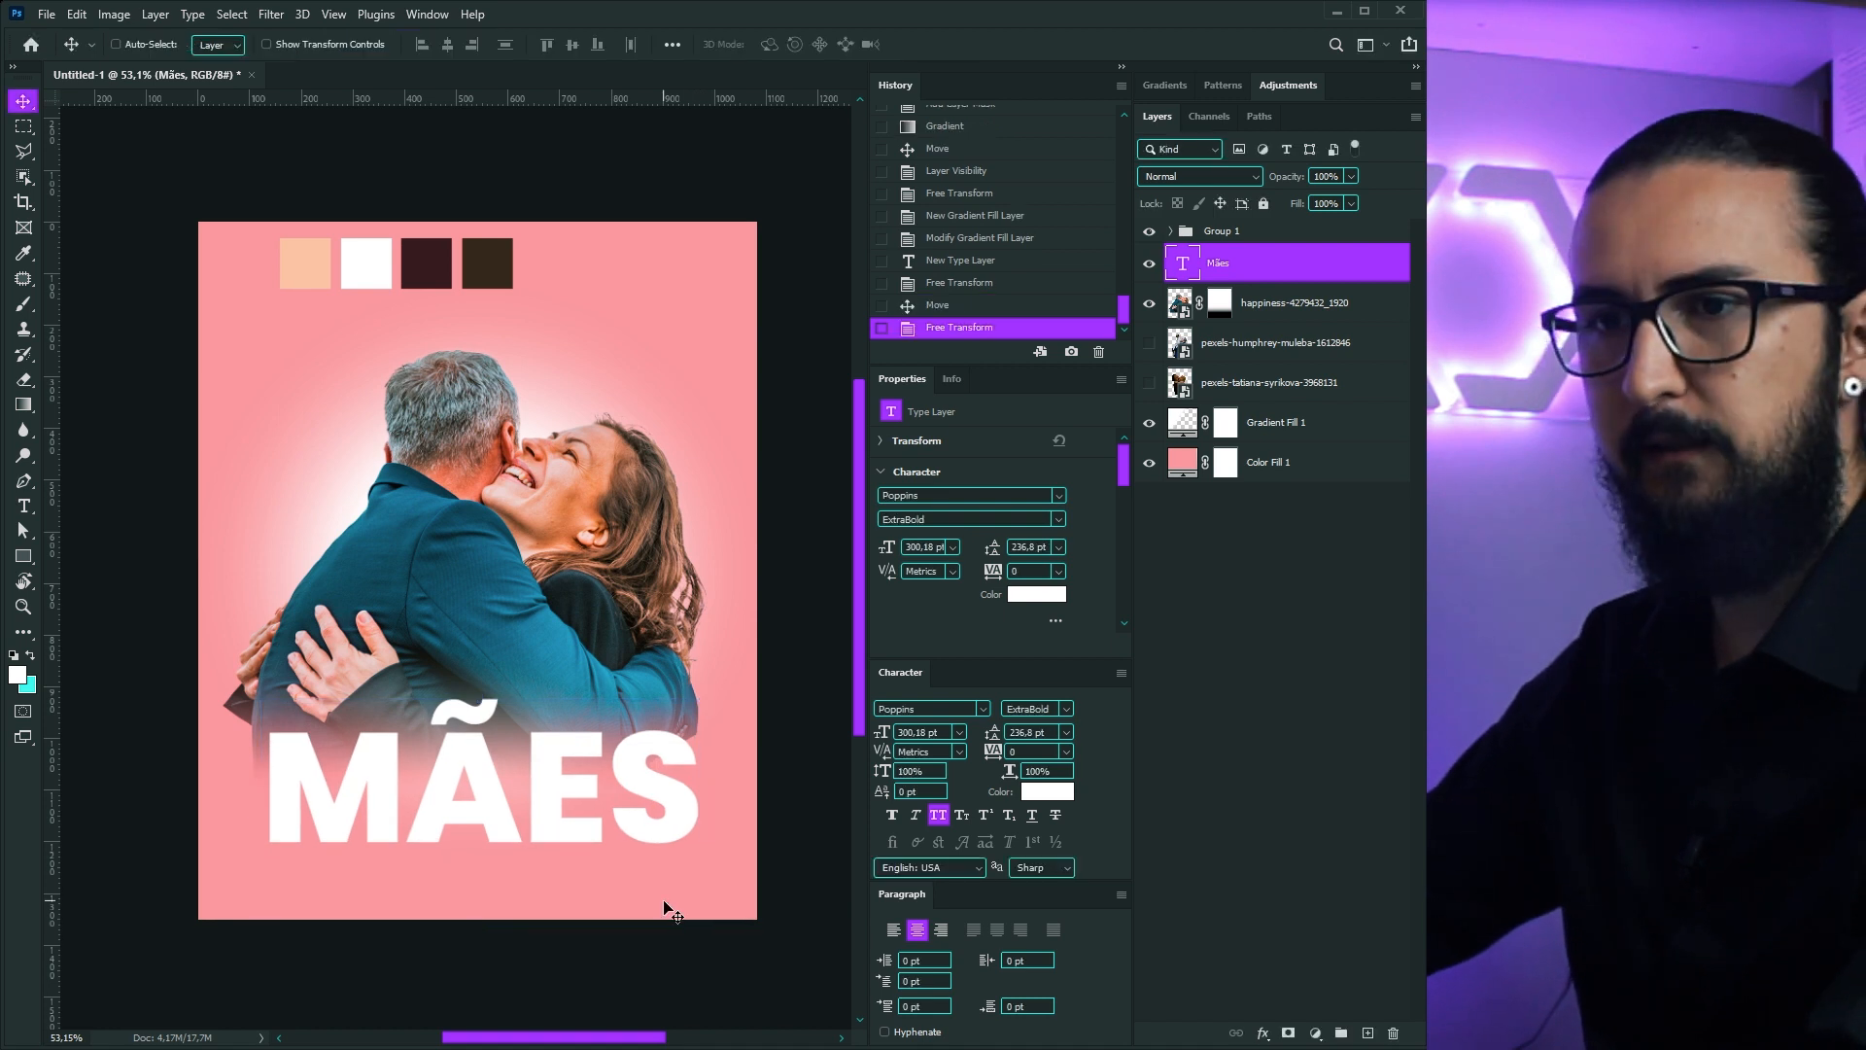
Step: Duplicate the "Mães" text upward and change the copy's wording to "Feliz dia das"
left_click_drag(659, 909, 661, 729)
double_click(1198, 264)
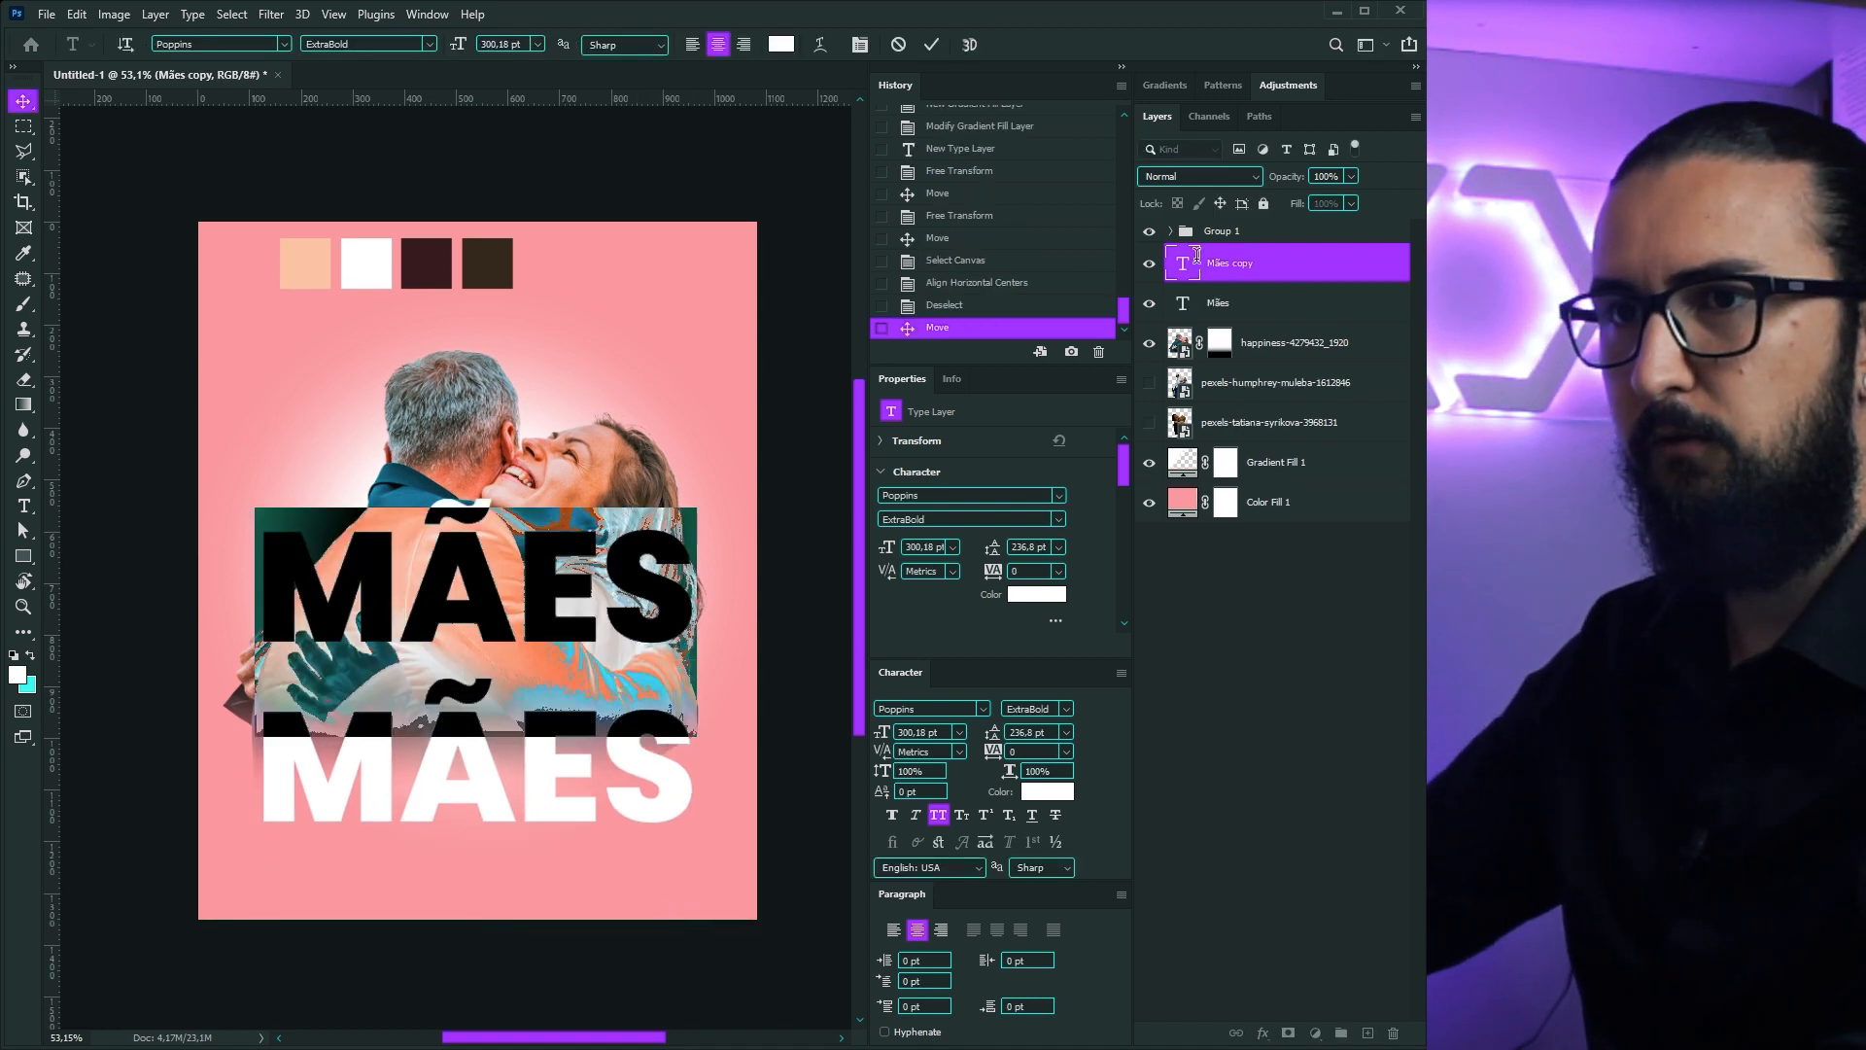
type("FELIZ DIA das")
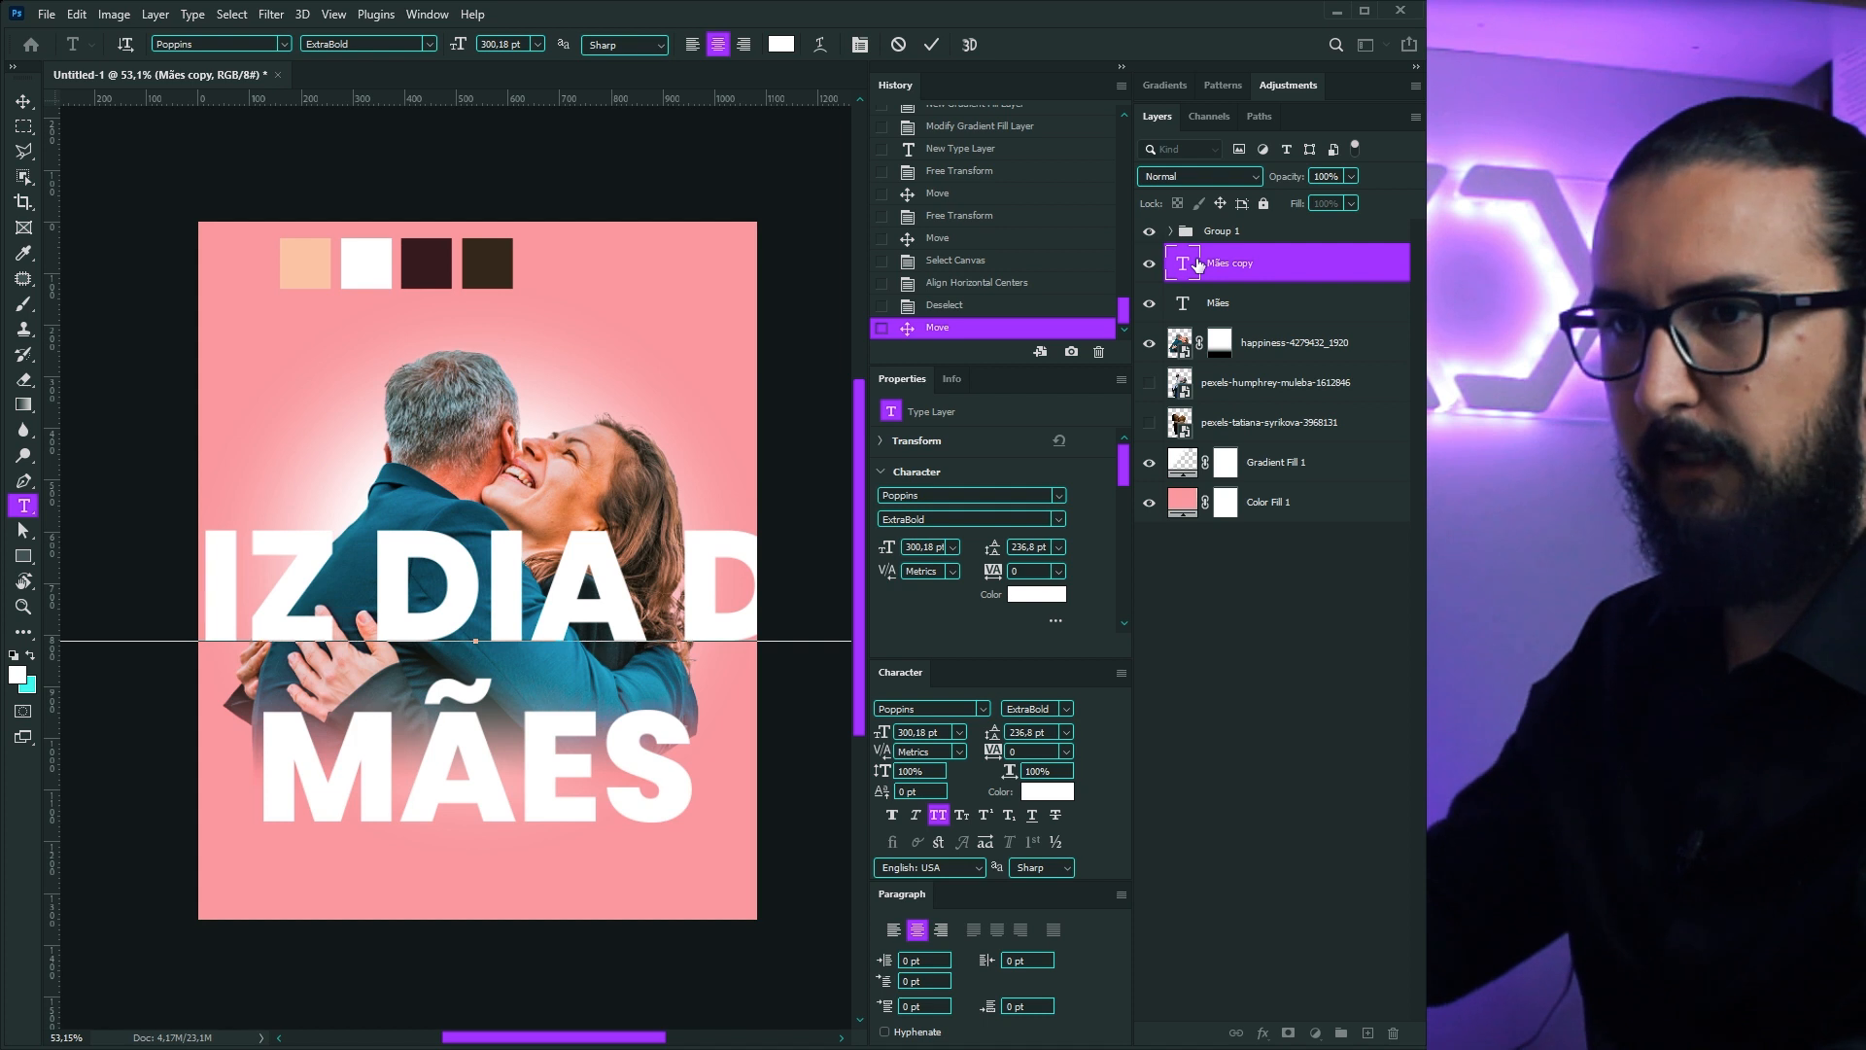
key("ctrl+Return")
Step: Scale the "Feliz dia das" text down to about 111 pt and place it just above "Mães"
key("ctrl+t")
left_click_drag(474, 509, 494, 669)
key("Return")
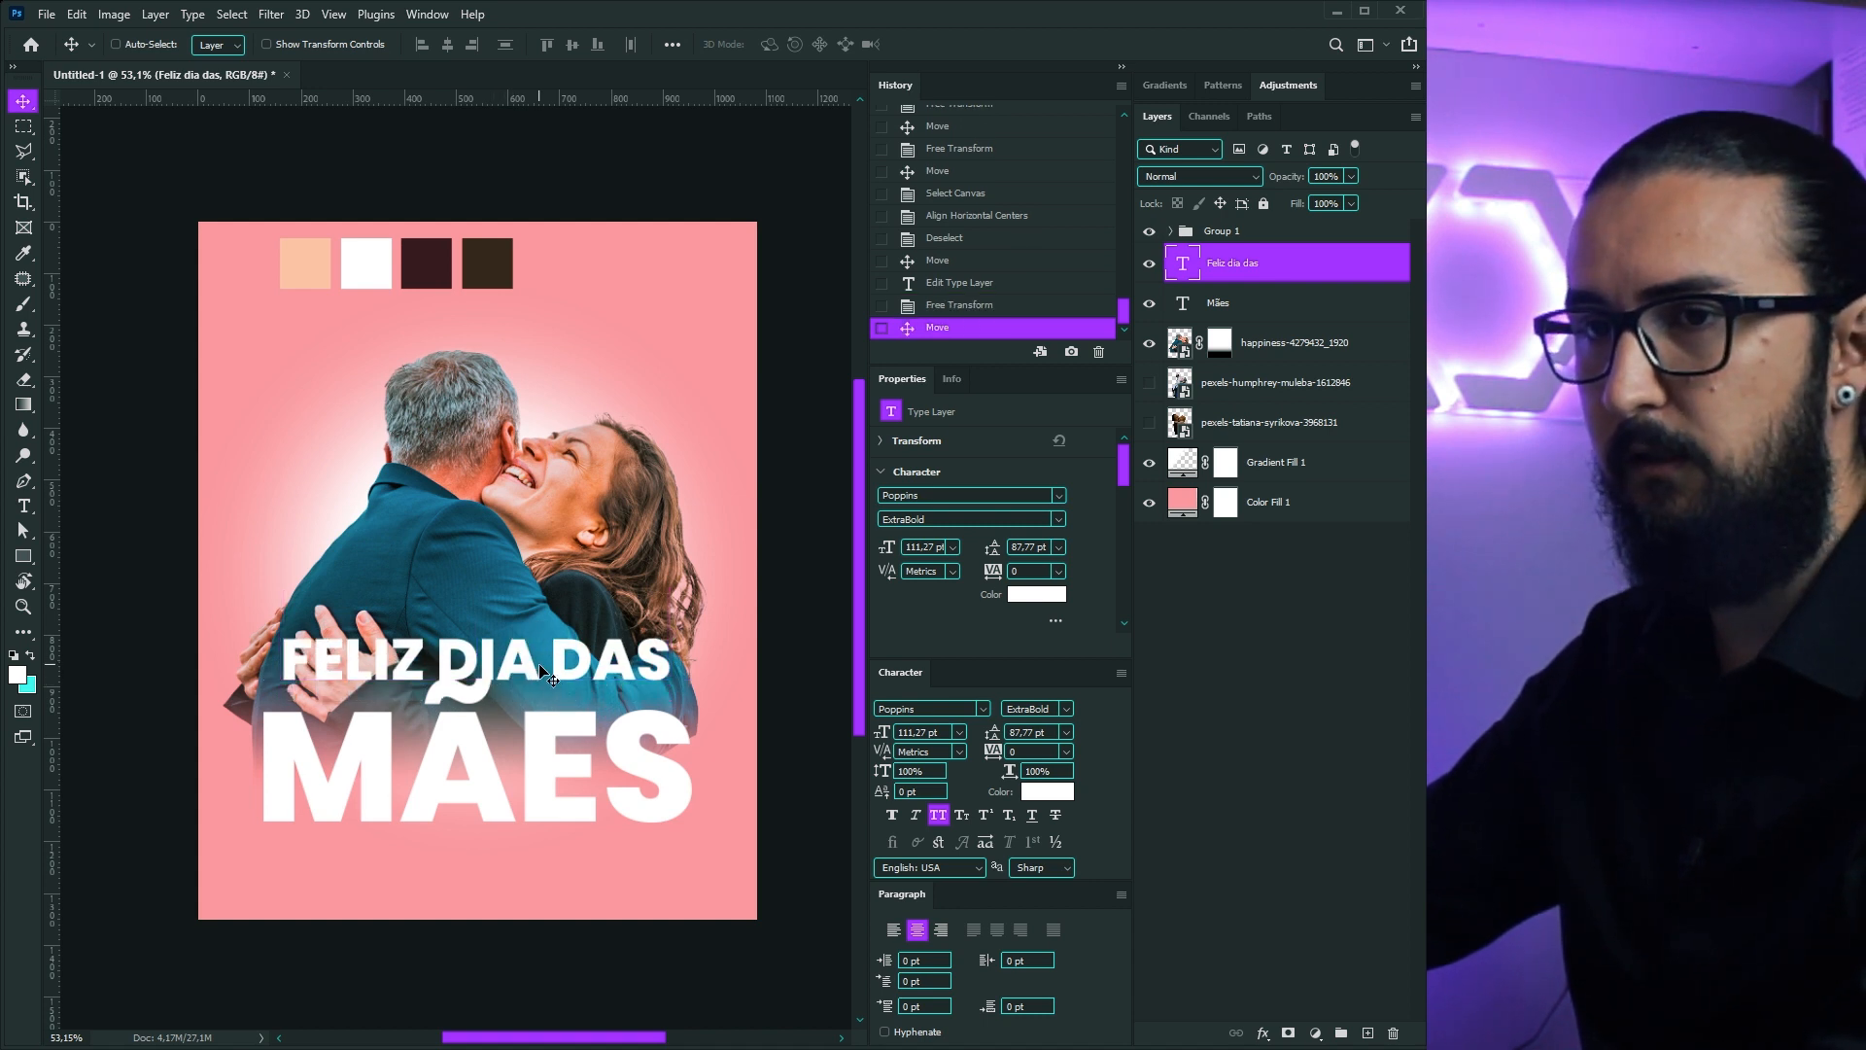
left_click_drag(540, 664, 539, 655)
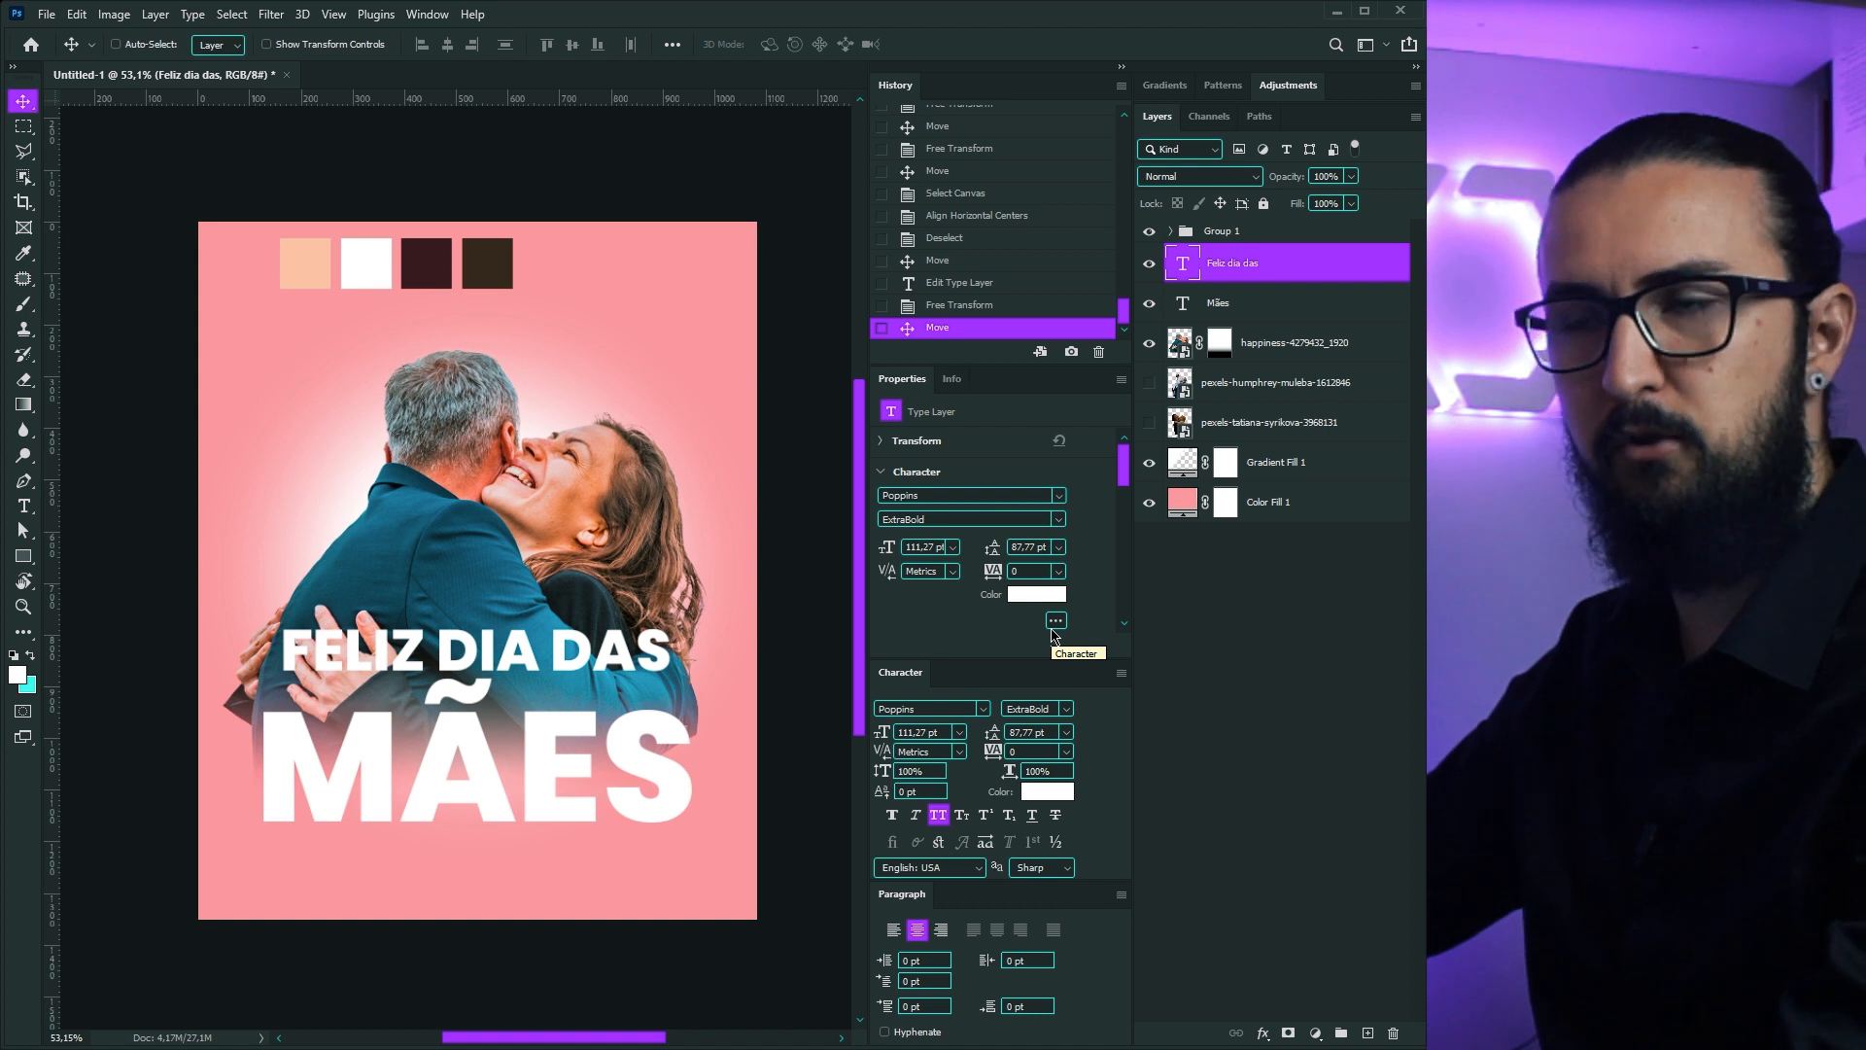
Step: Preview script fonts on the "Feliz dia das" text and set it to Kitten Light
left_click(984, 709)
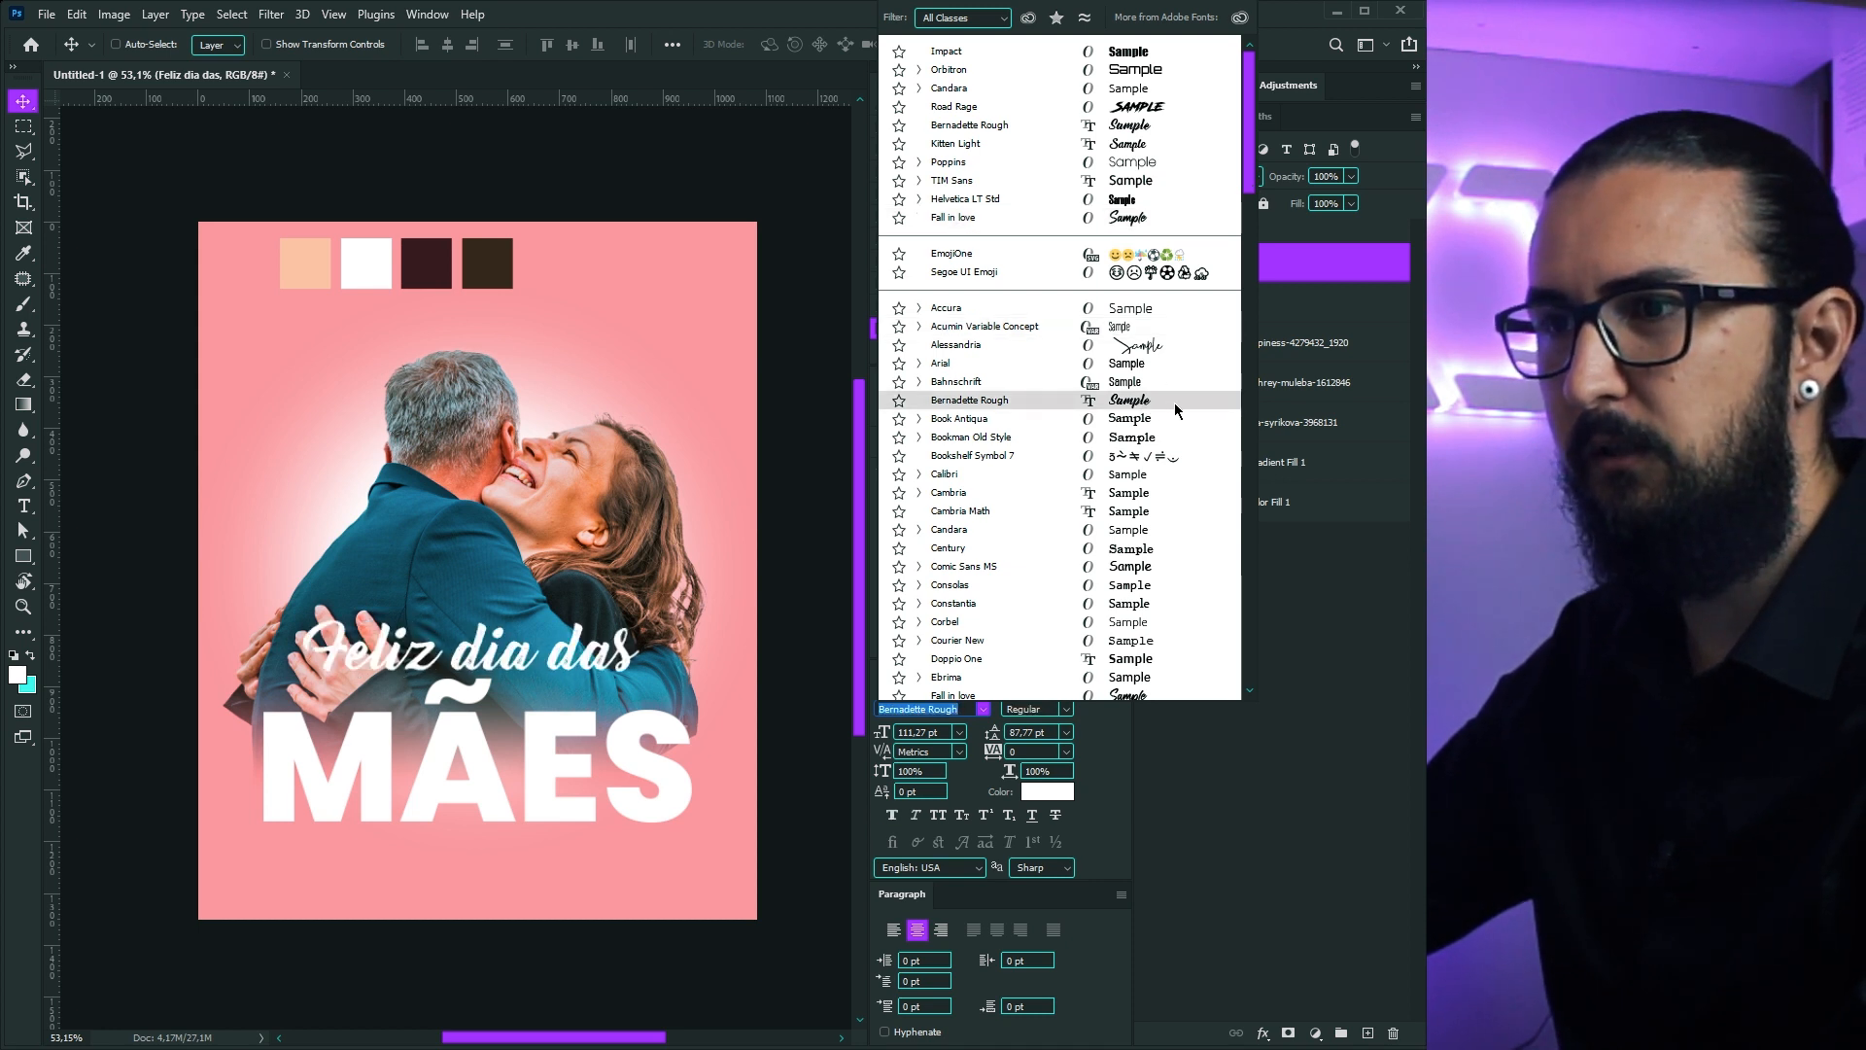
scroll(1147, 524, "down", 15)
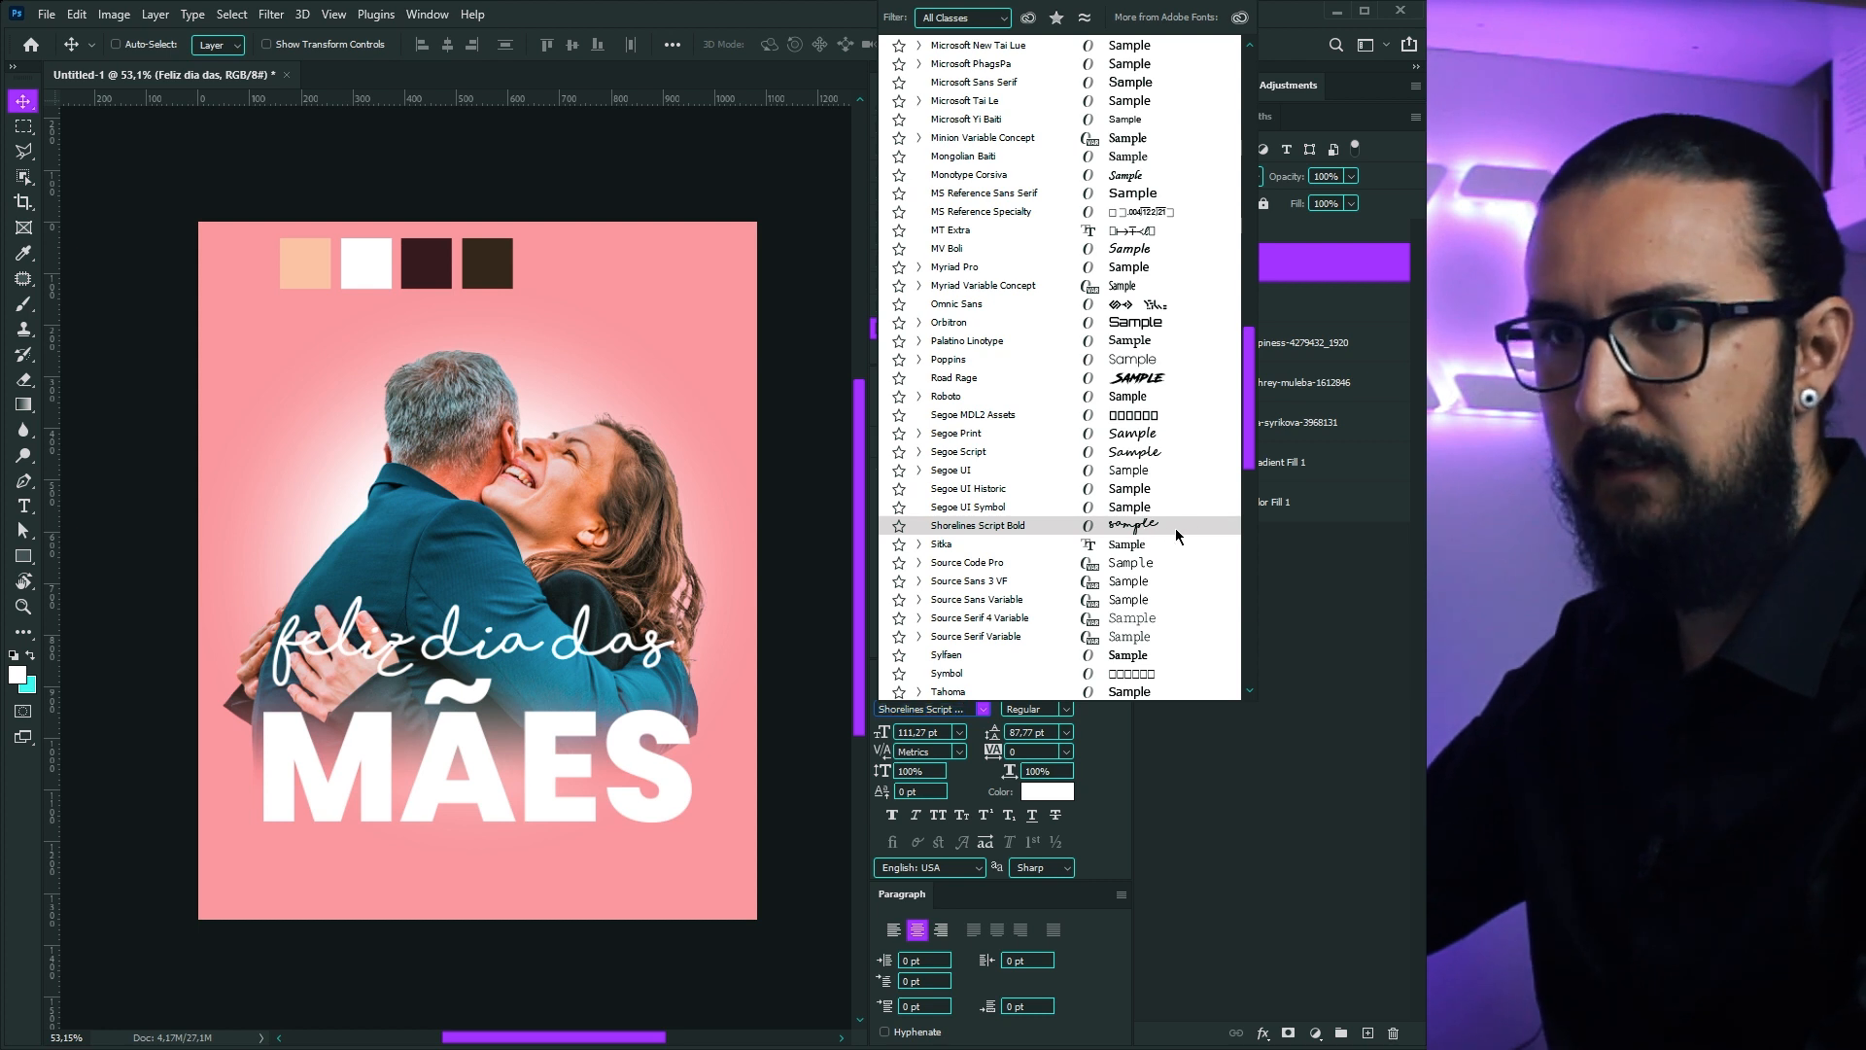
scroll(1127, 544, "down", 4)
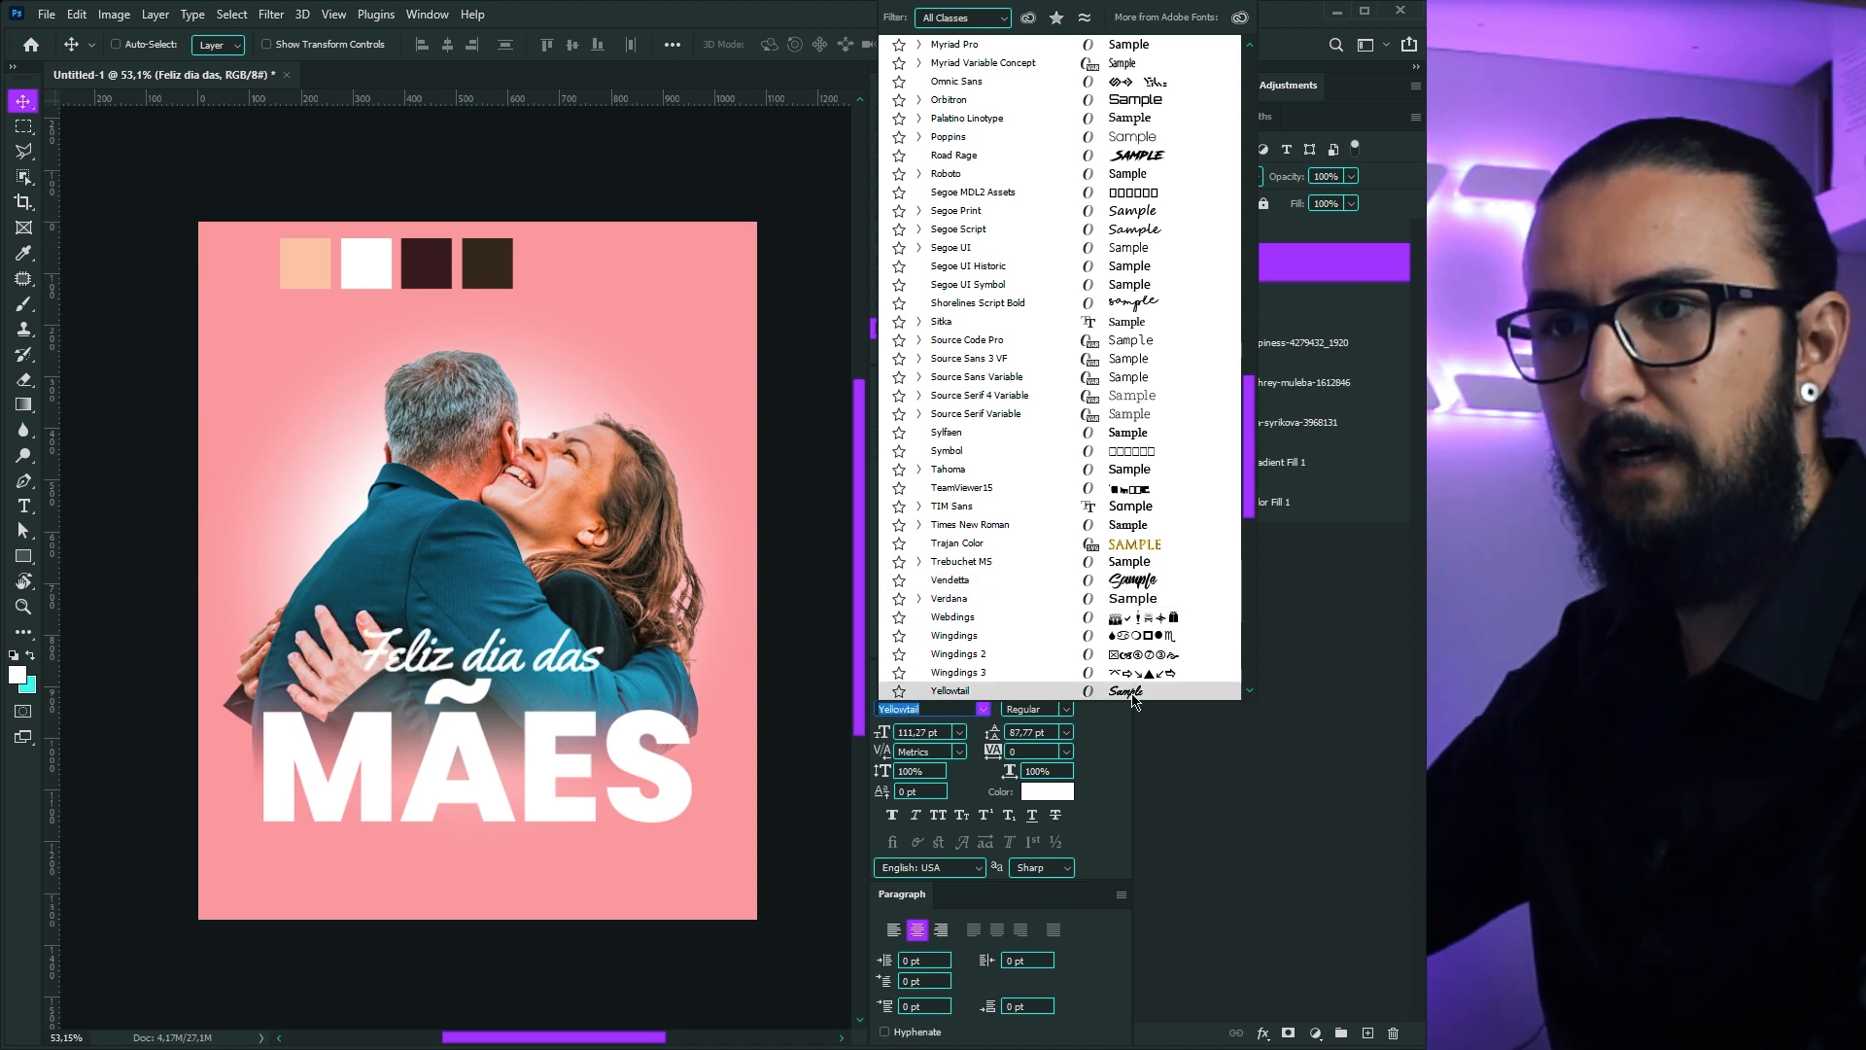
left_click_drag(1249, 445, 1245, 136)
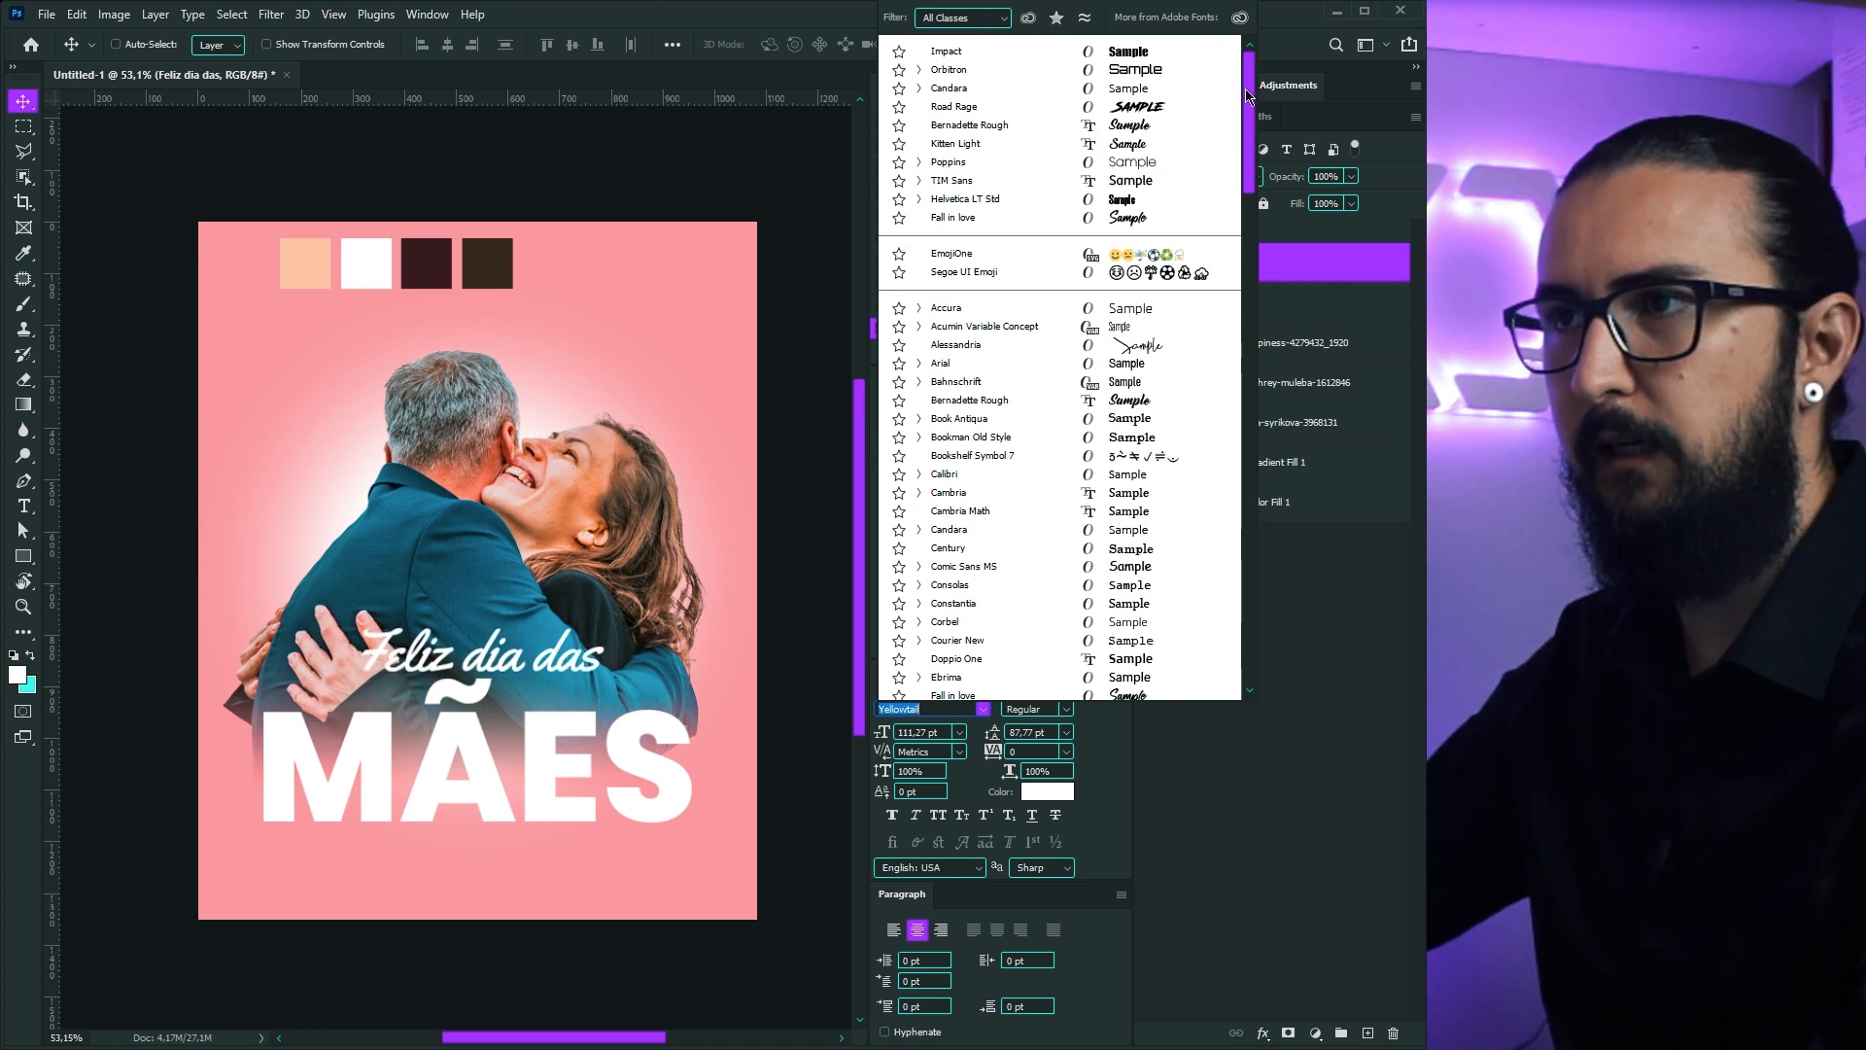
left_click(1131, 145)
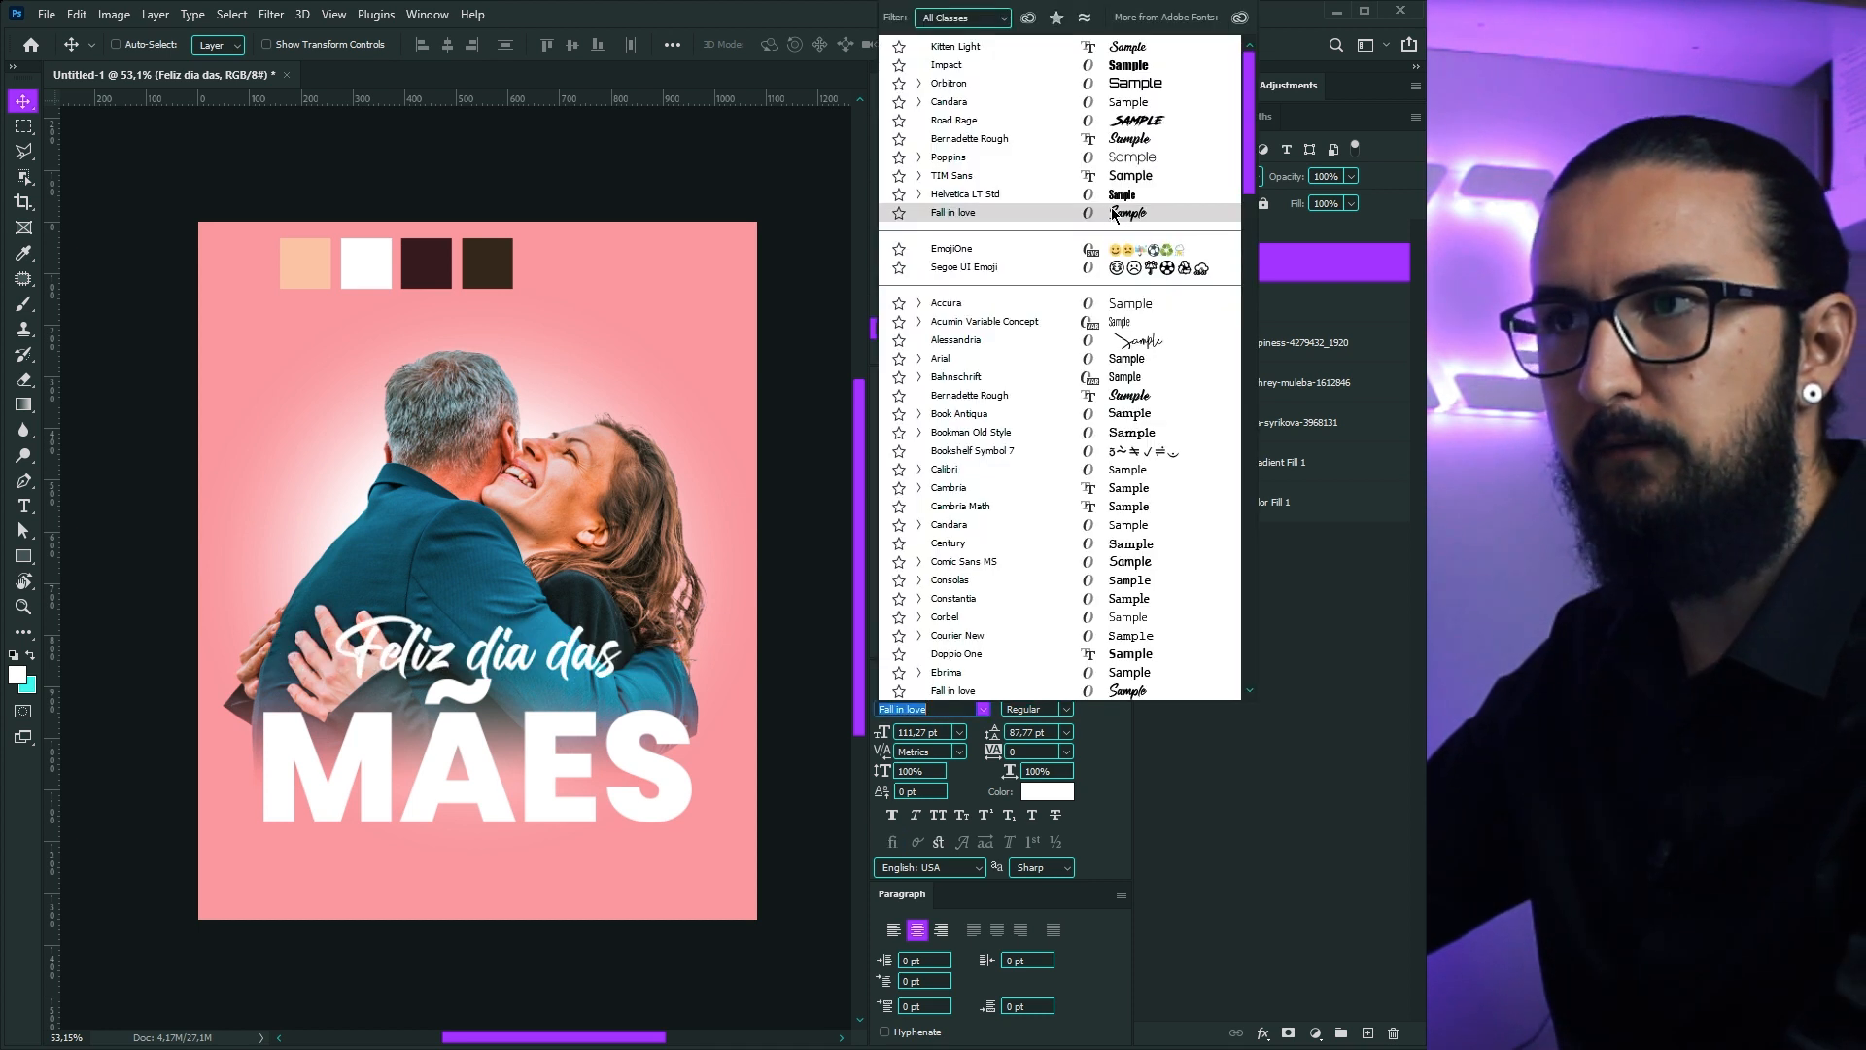
left_click(1118, 48)
Step: Set the font size of the "Feliz dia das" text to 144 pt
left_click(918, 732)
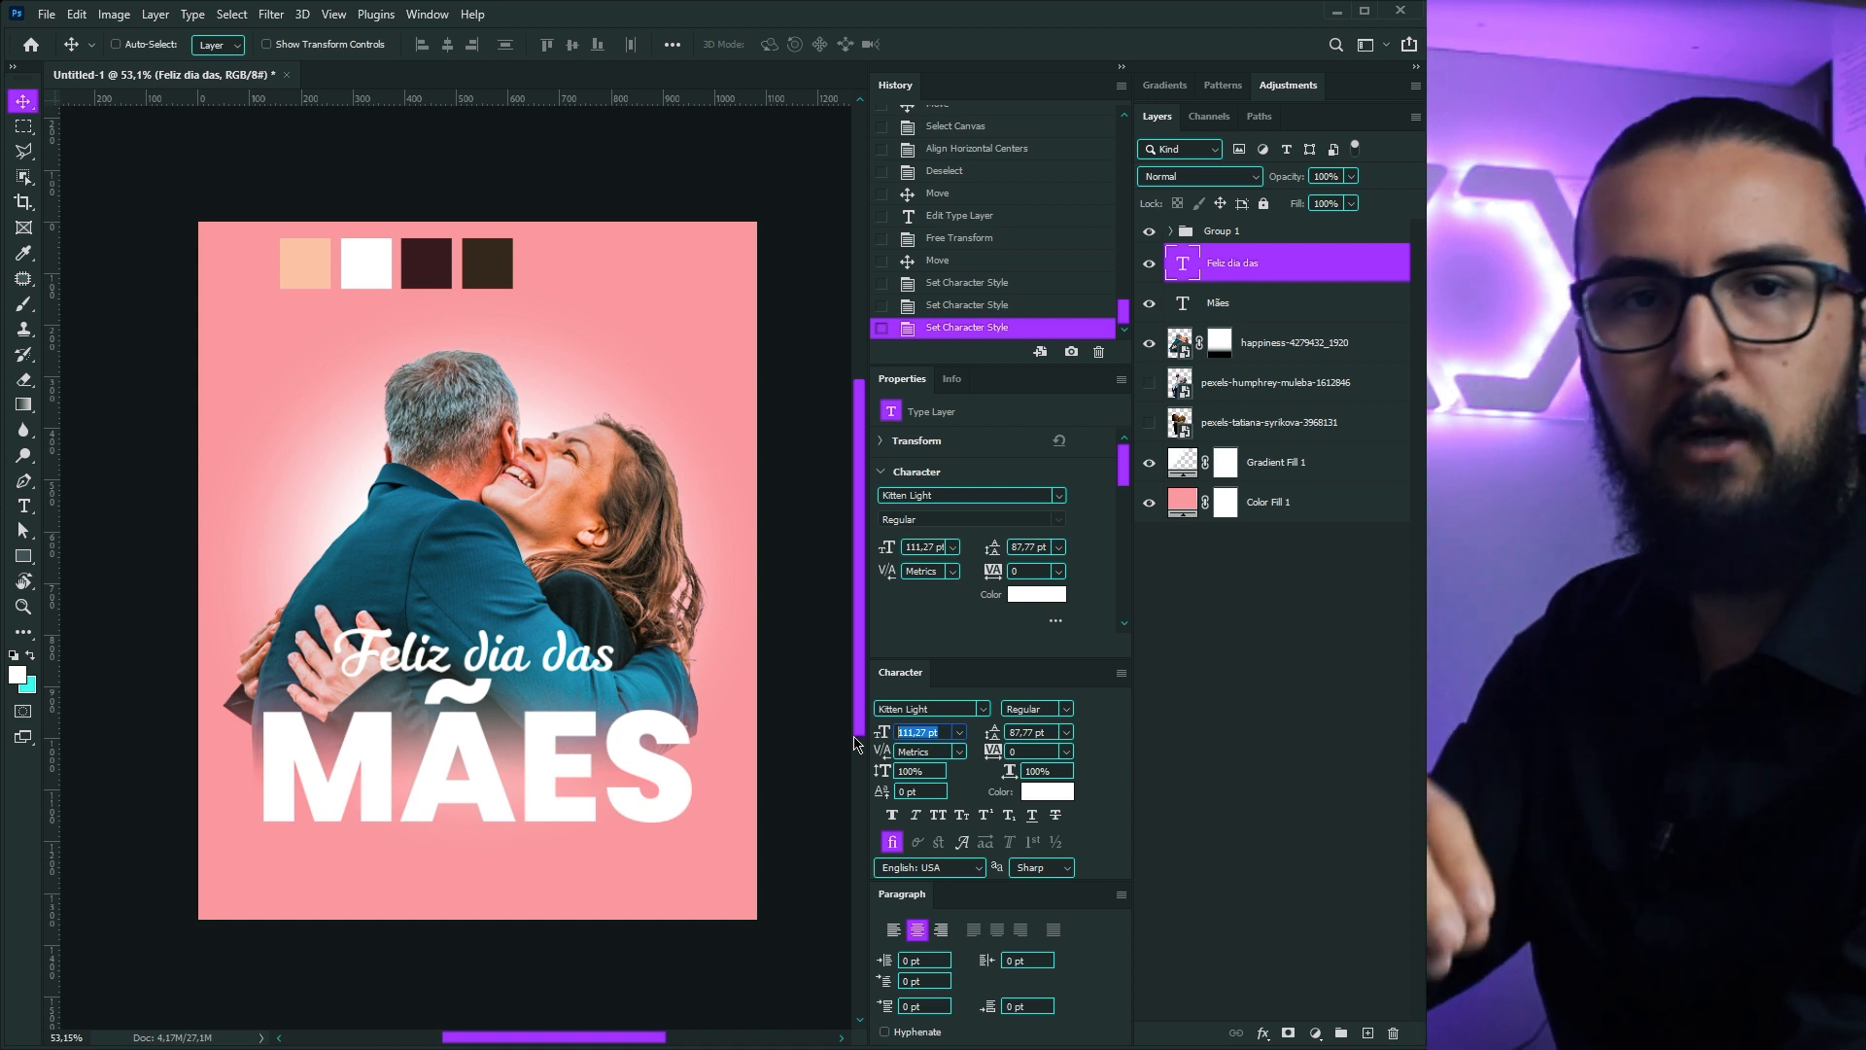
type("144")
key("Return")
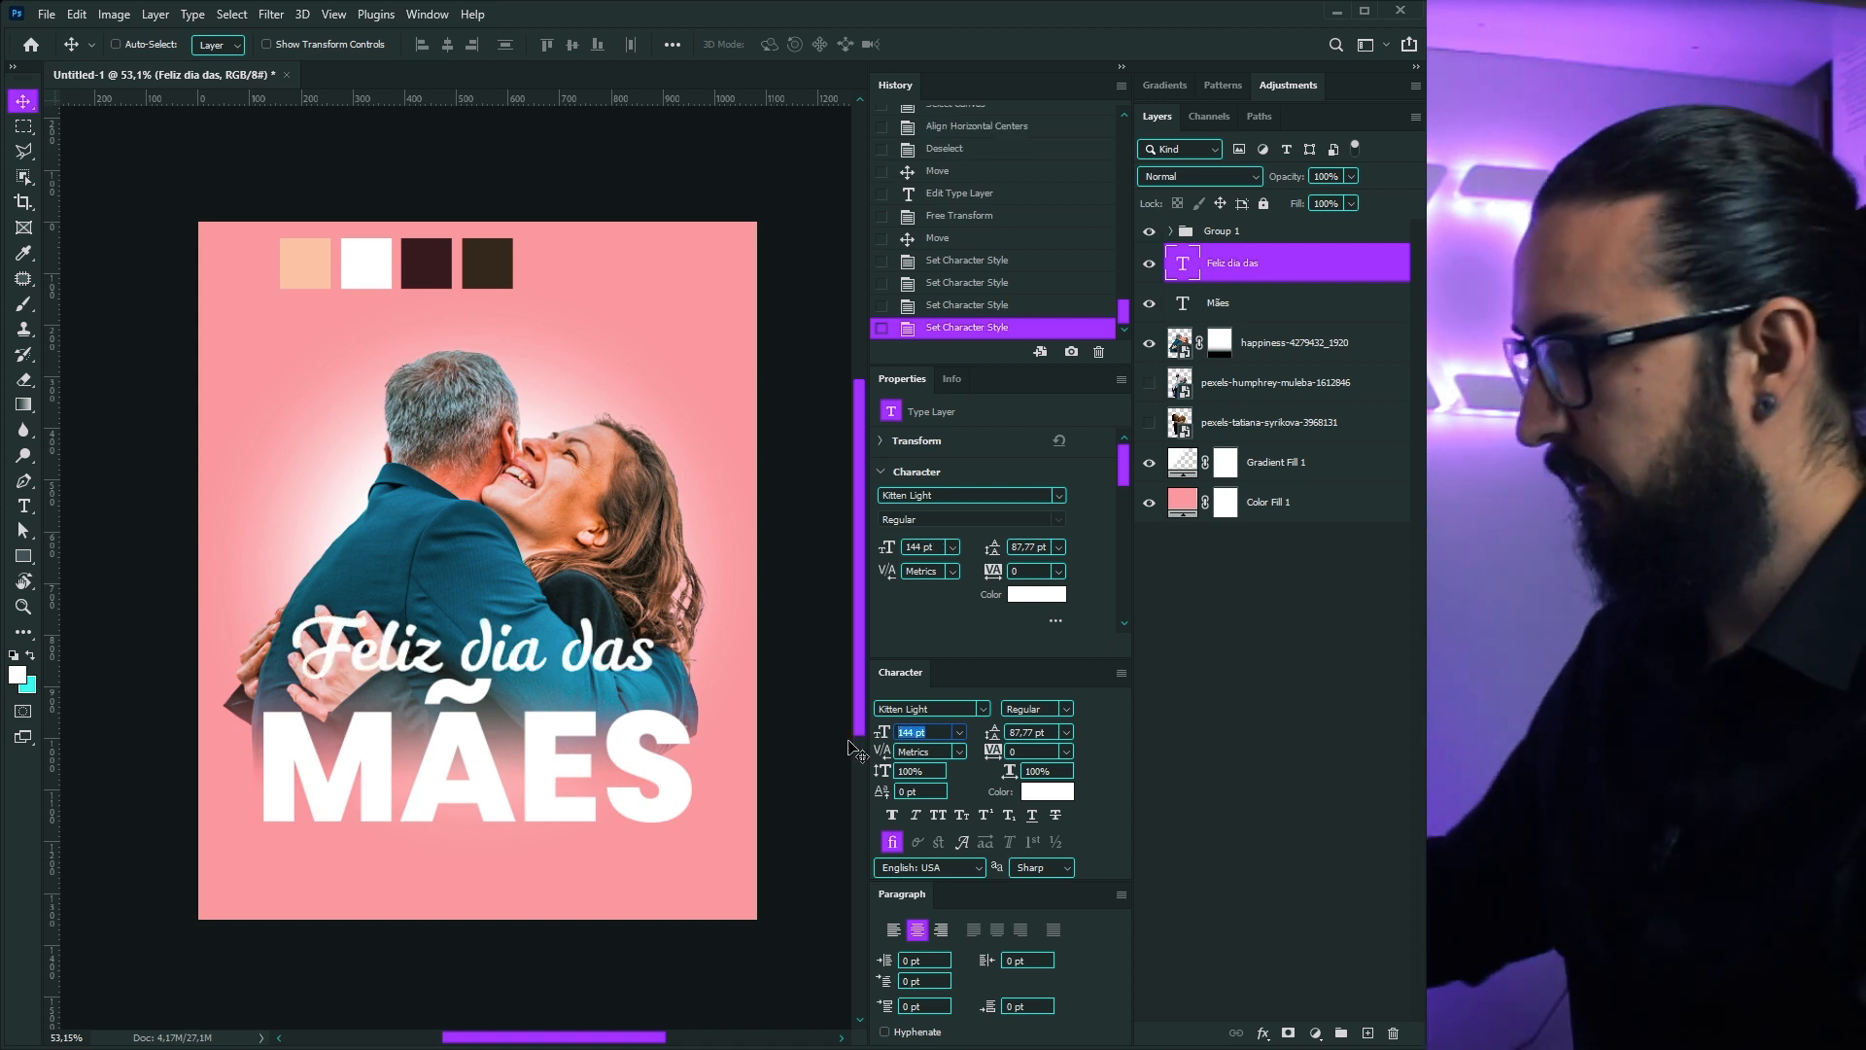
Step: Set "Feliz dia das" to 89 pt and "Mães" to 144 pt, moving "Mães" up directly beneath it
type("89")
key("Return")
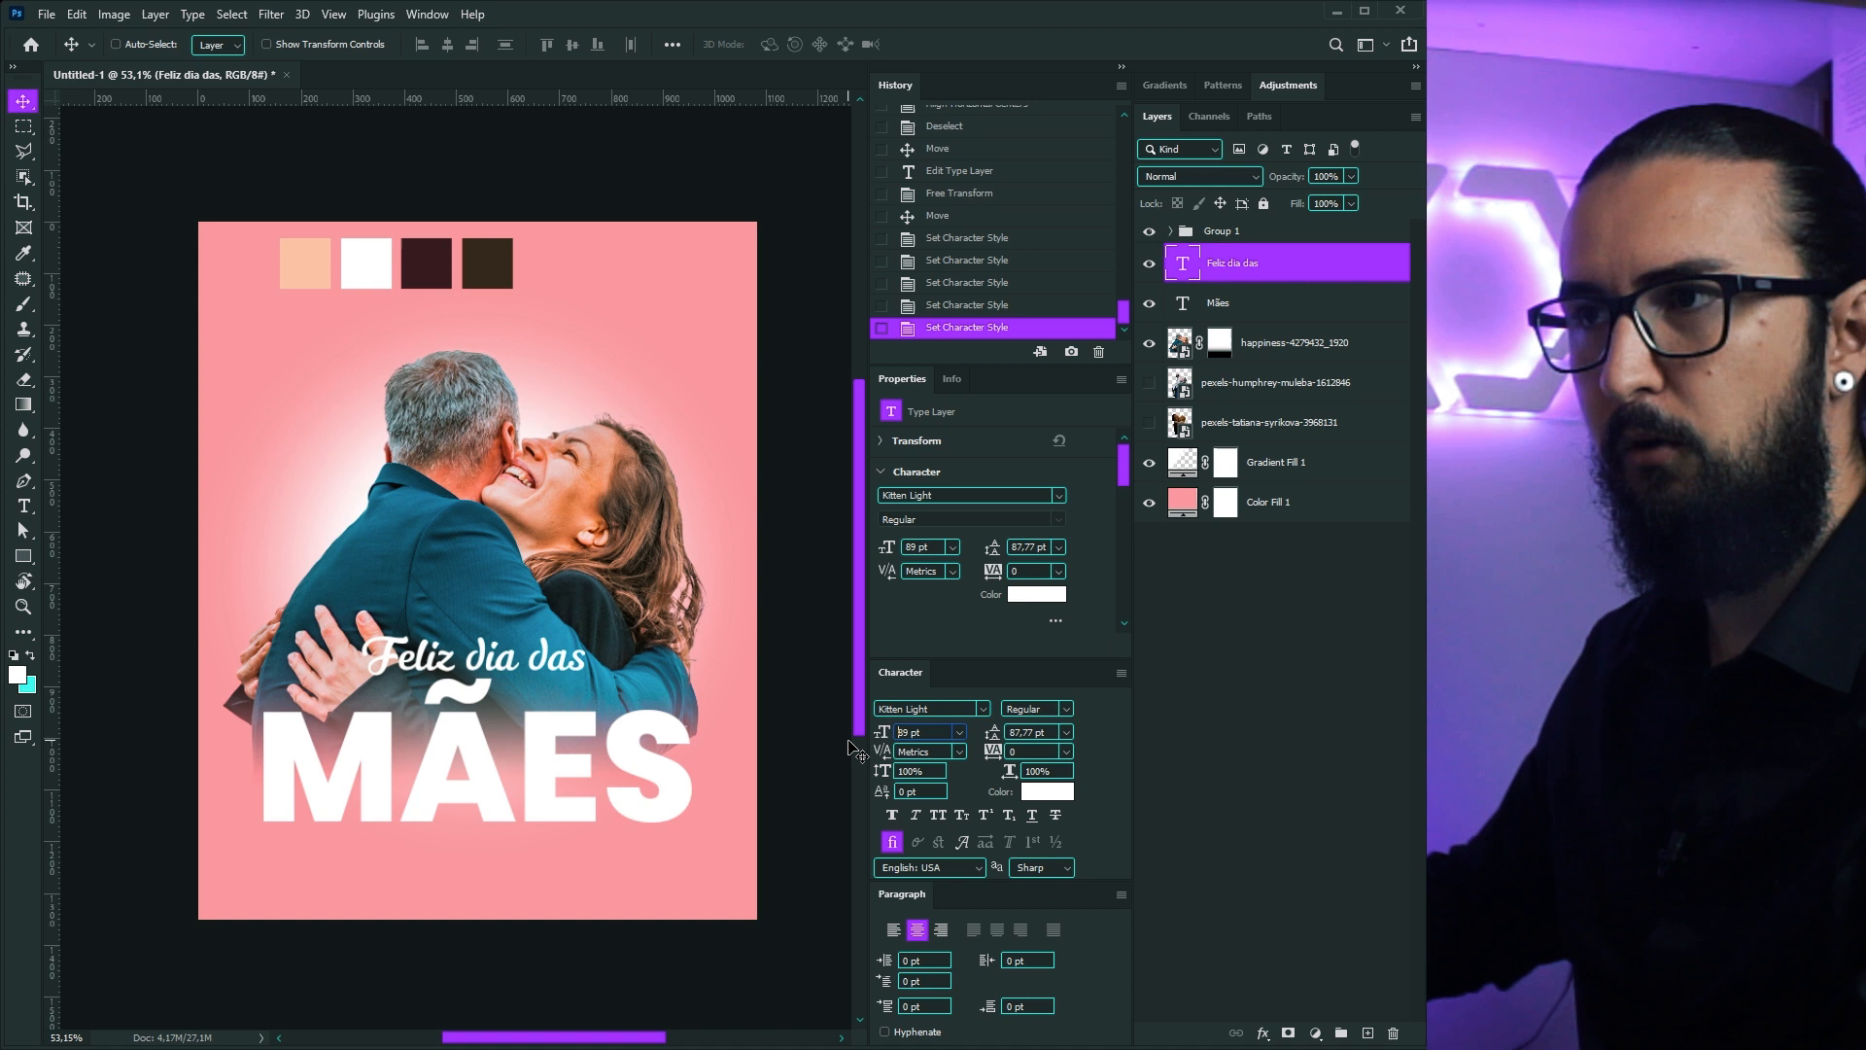
left_click(1195, 309)
left_click(881, 734)
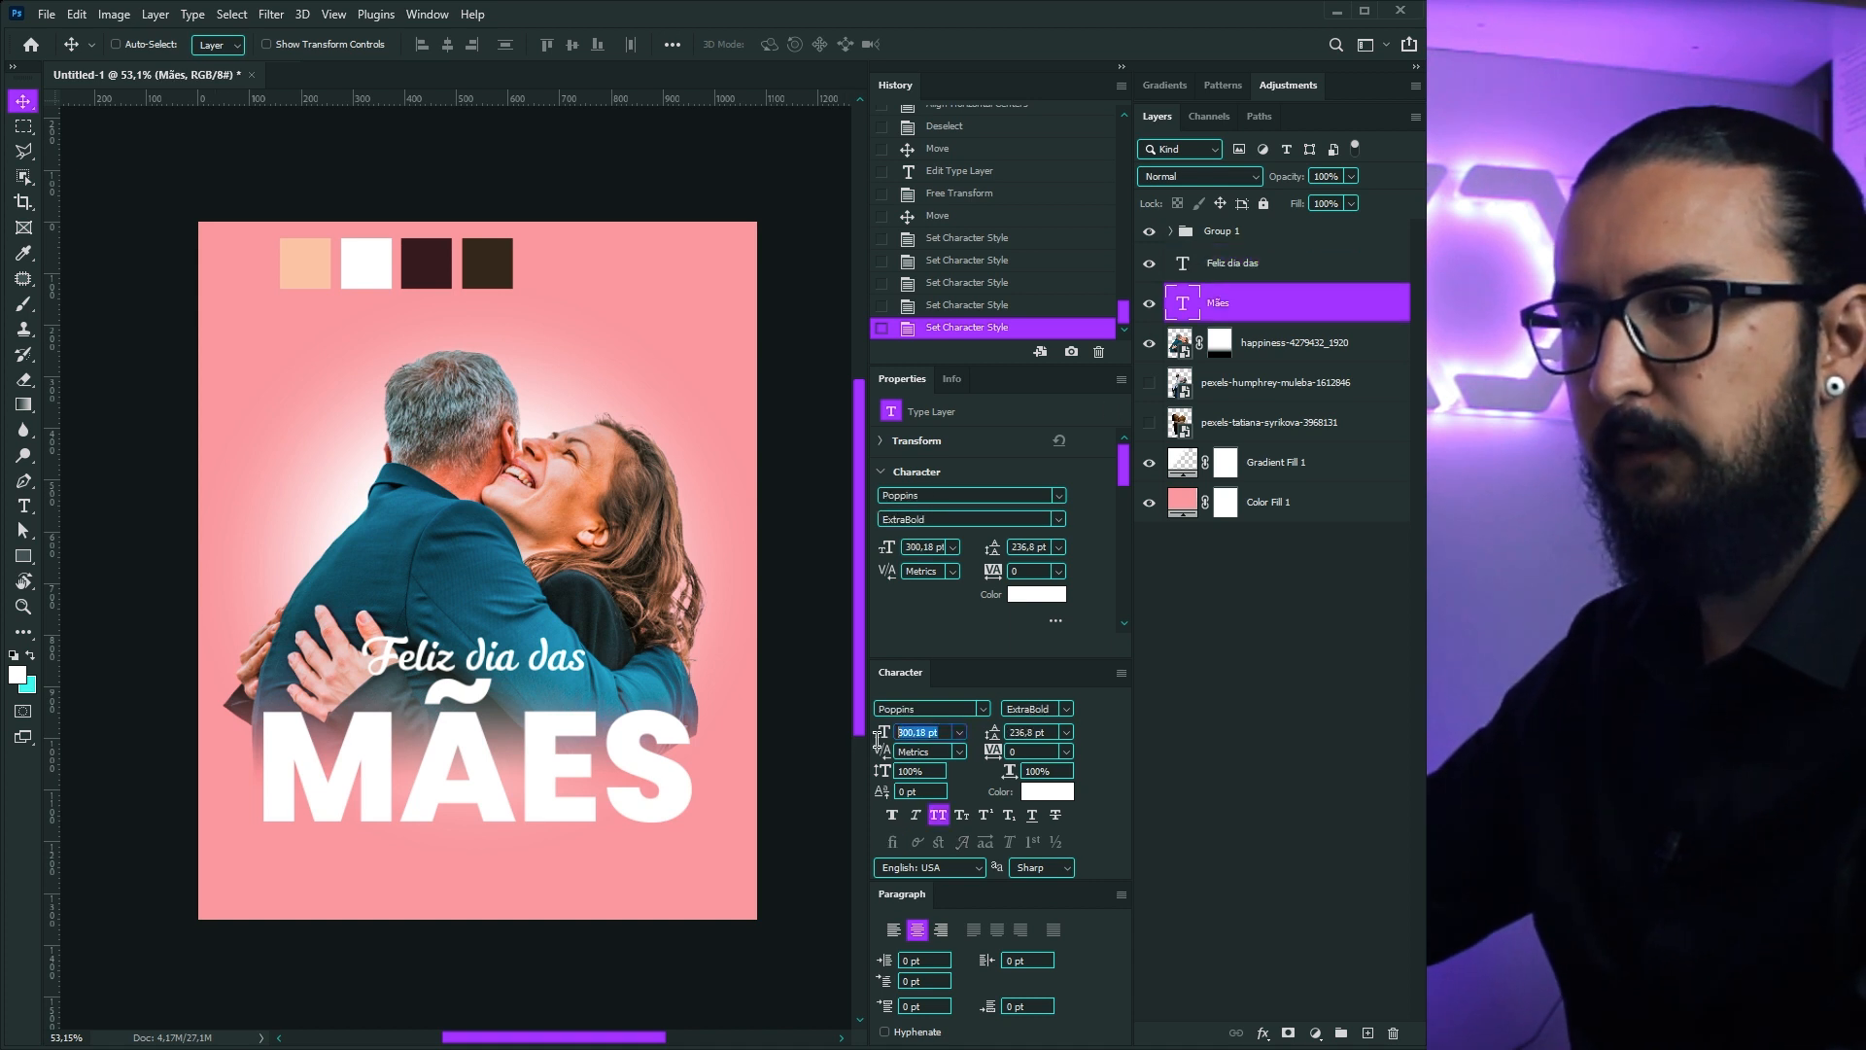
type("144")
key("Return")
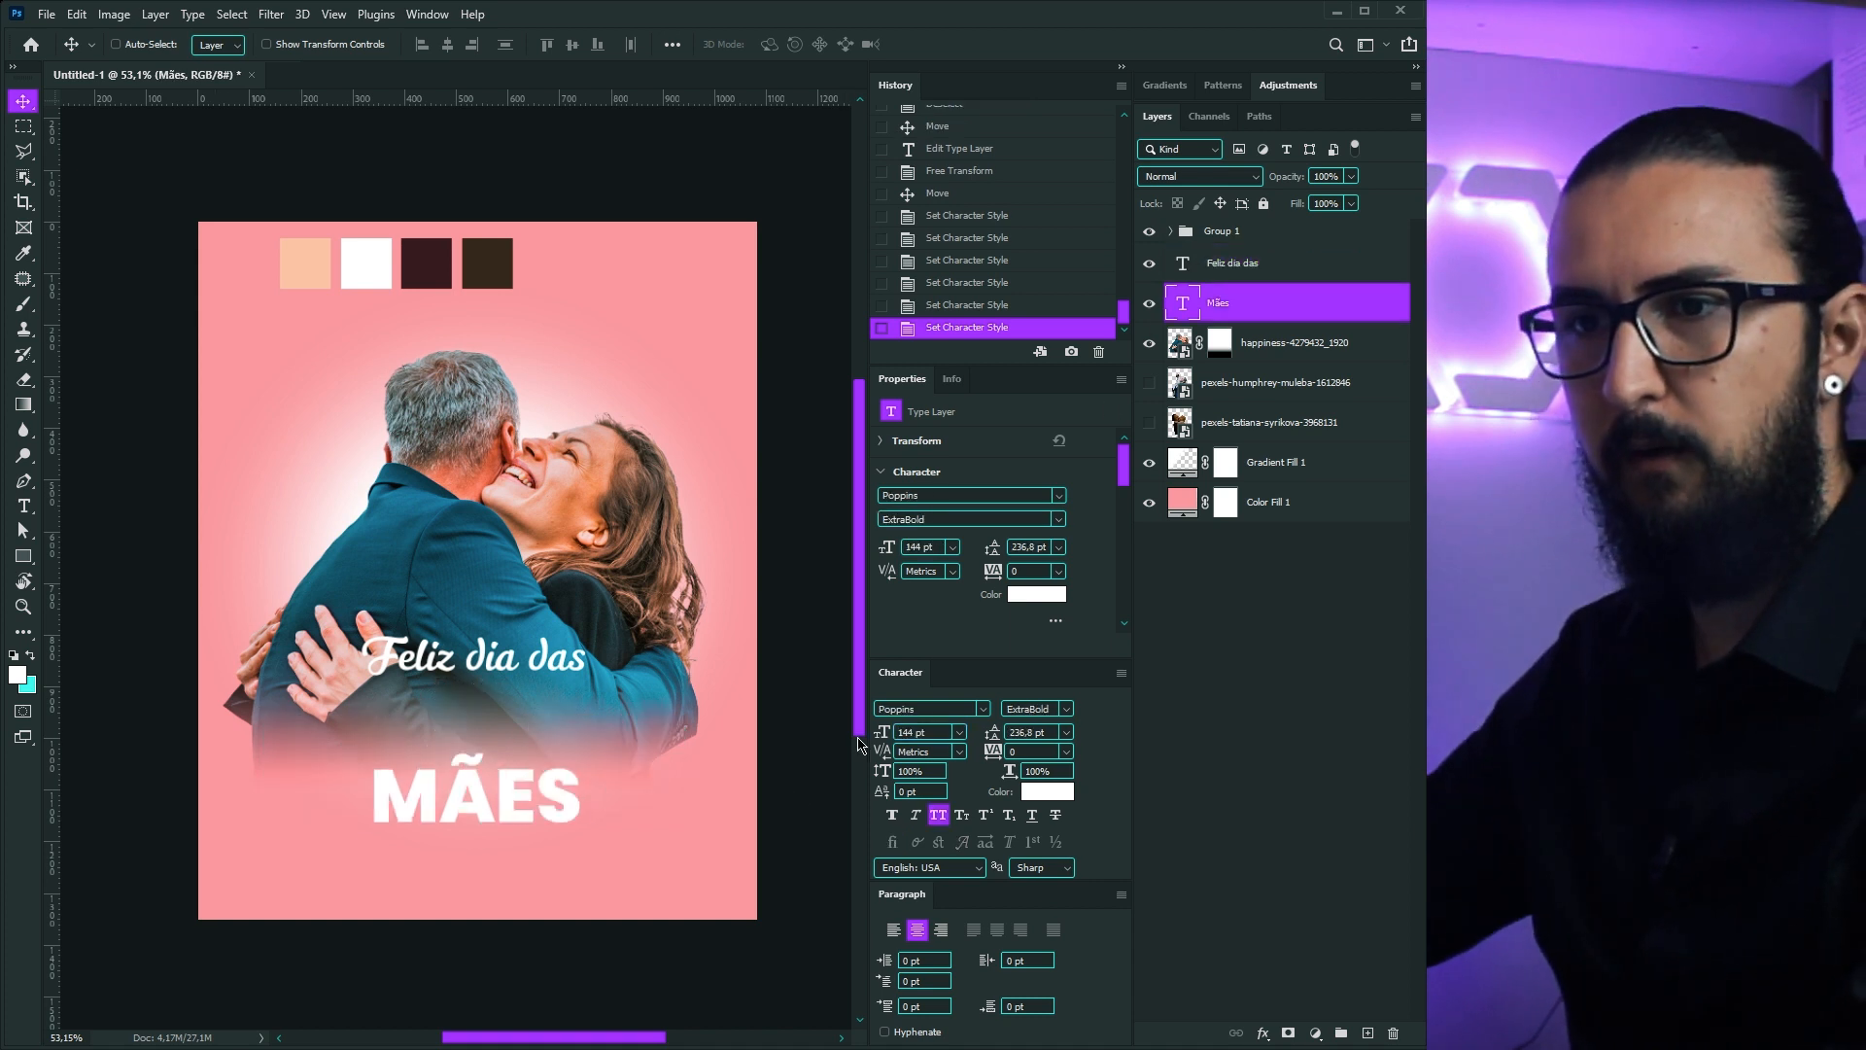
left_click_drag(525, 814, 525, 738)
Step: Set the font size of "Feliz dia das" to 55 pt and lower it slightly onto the top of "Mães"
left_click(1188, 277)
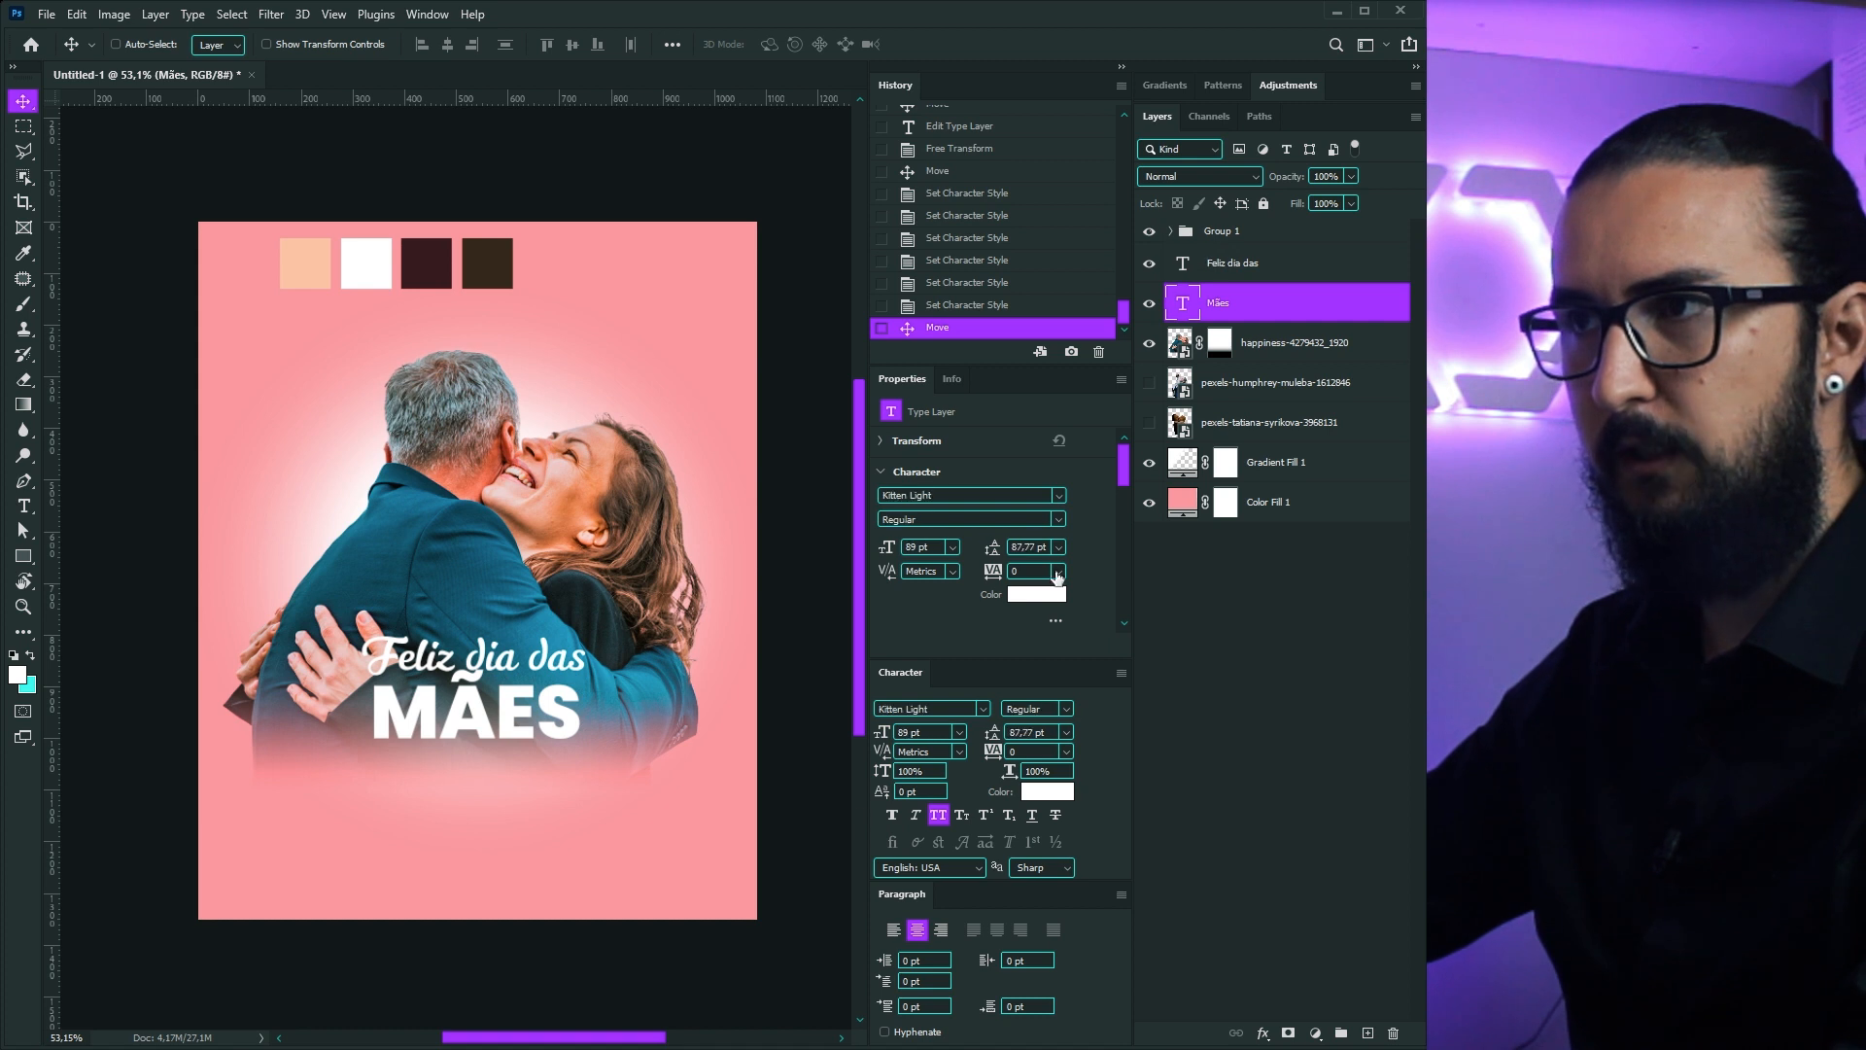
left_click(898, 736)
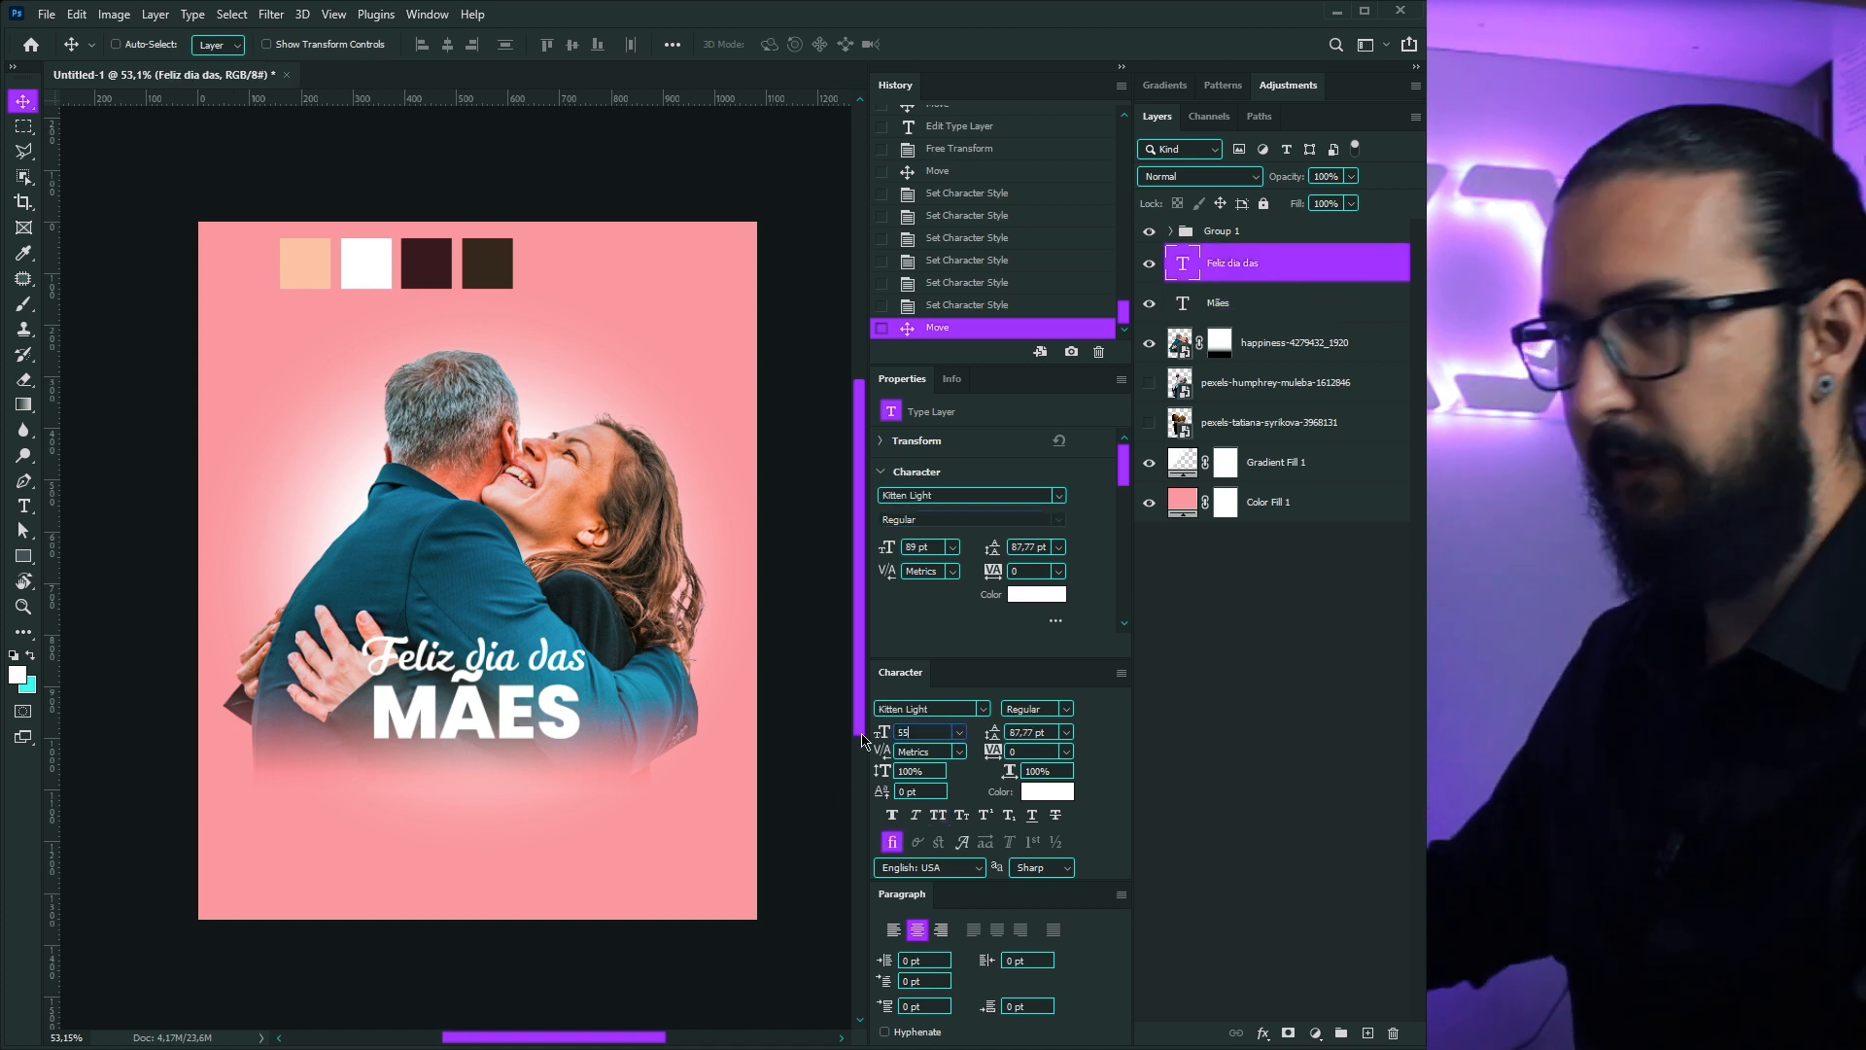
key("Return")
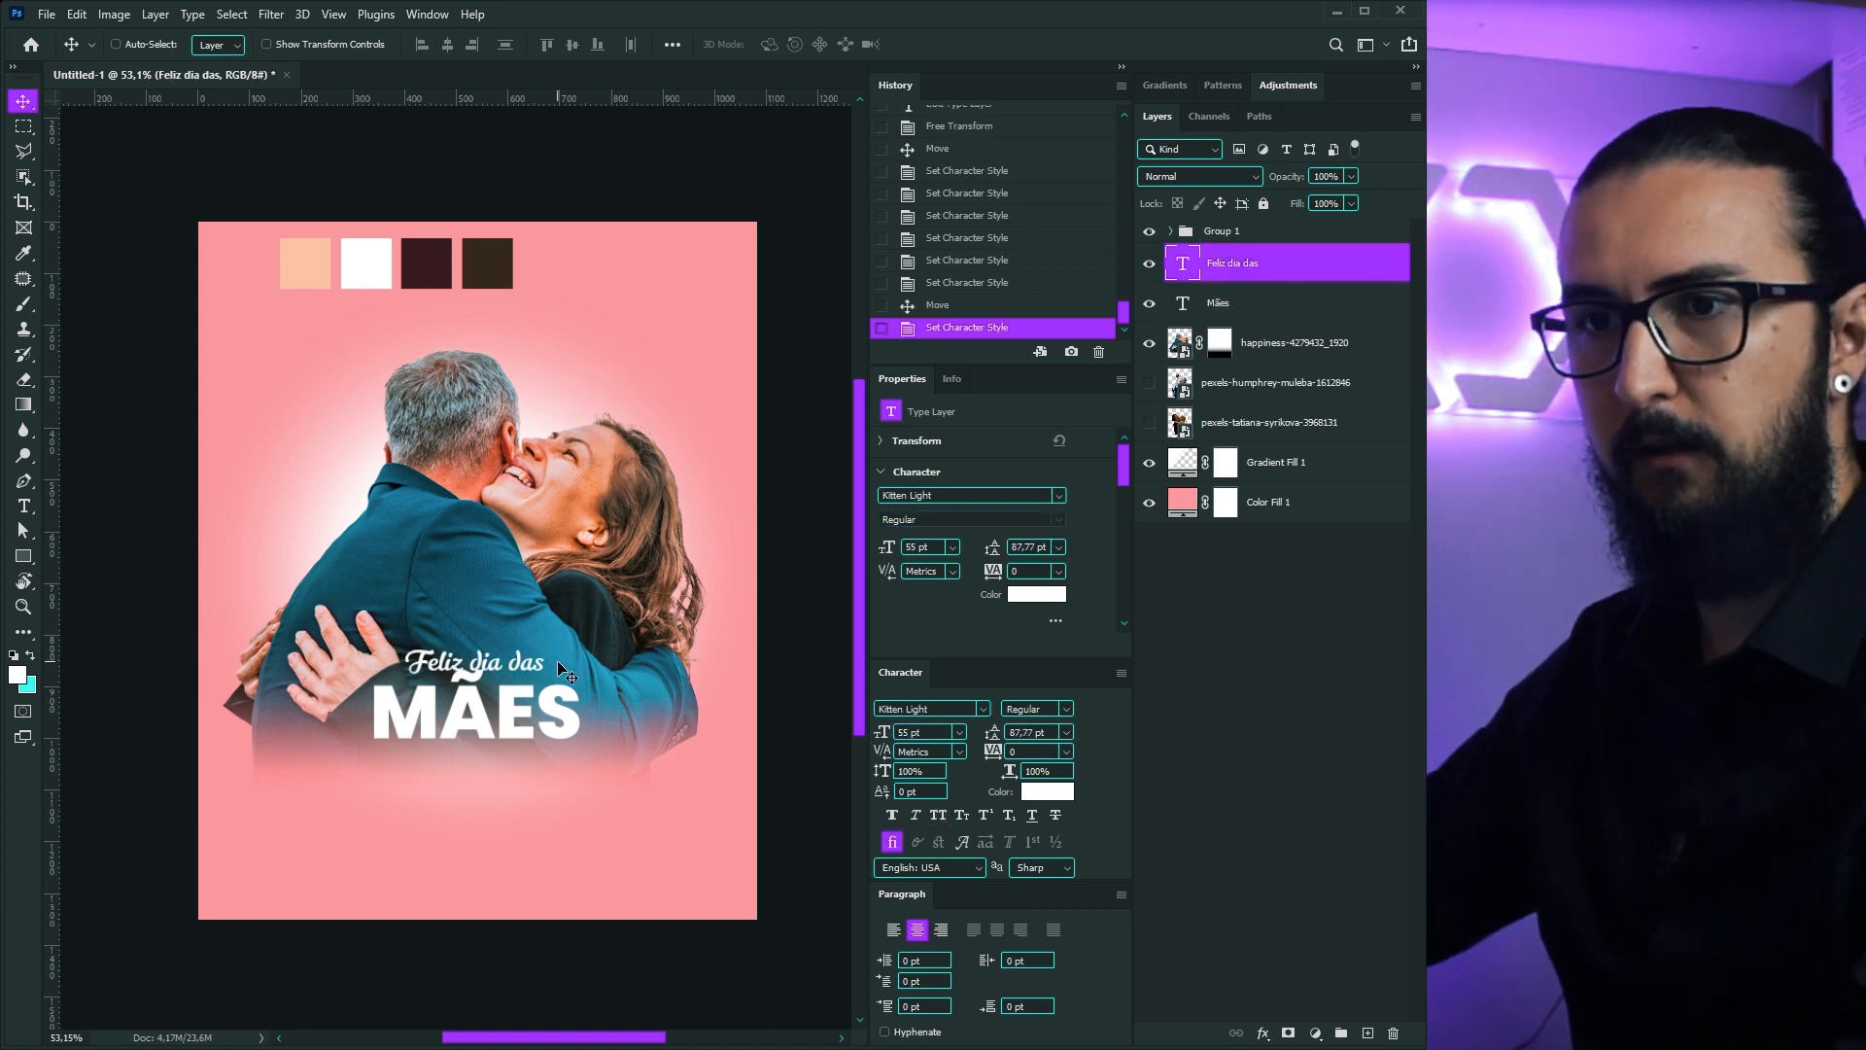
left_click_drag(564, 671, 563, 677)
Step: Enlarge both title texts together to about 119 pt and 312 pt and centre them horizontally on the canvas
left_click(1254, 308, "shift")
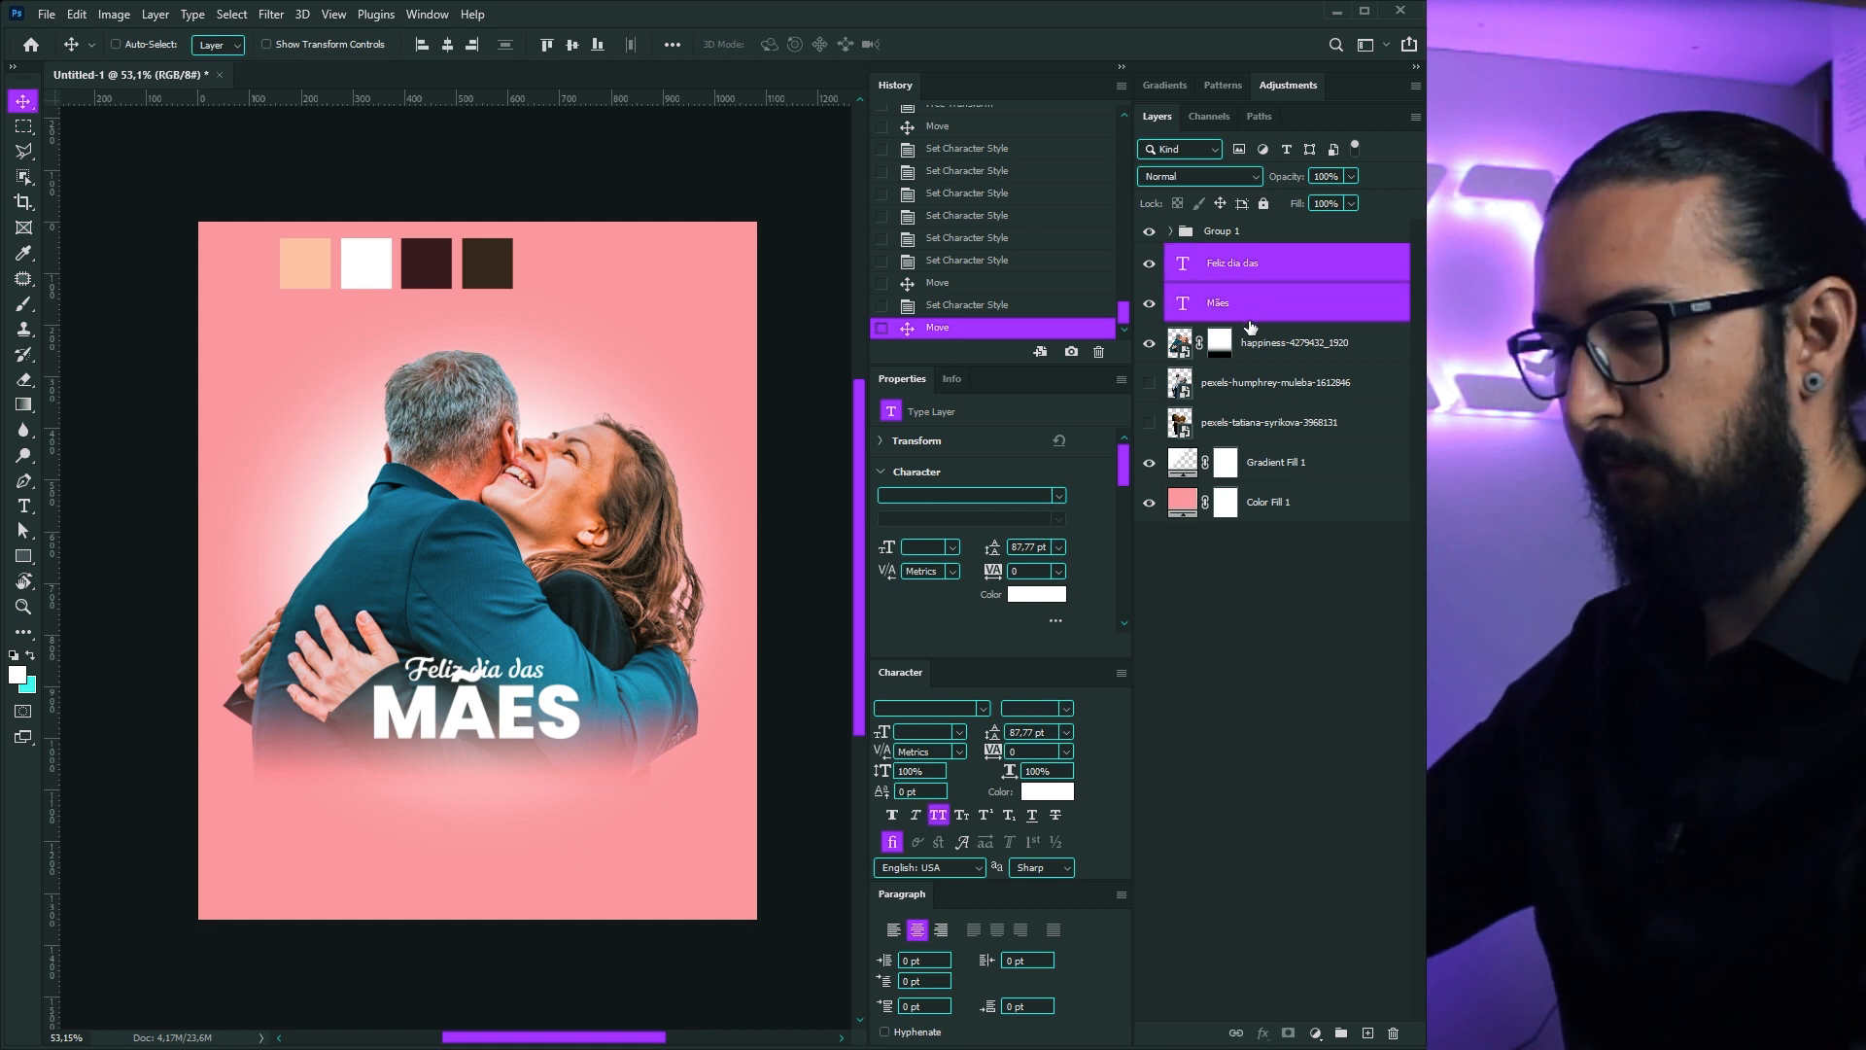
key("ctrl+t")
left_click_drag(579, 737, 547, 800)
key("Return")
key("ctrl+a")
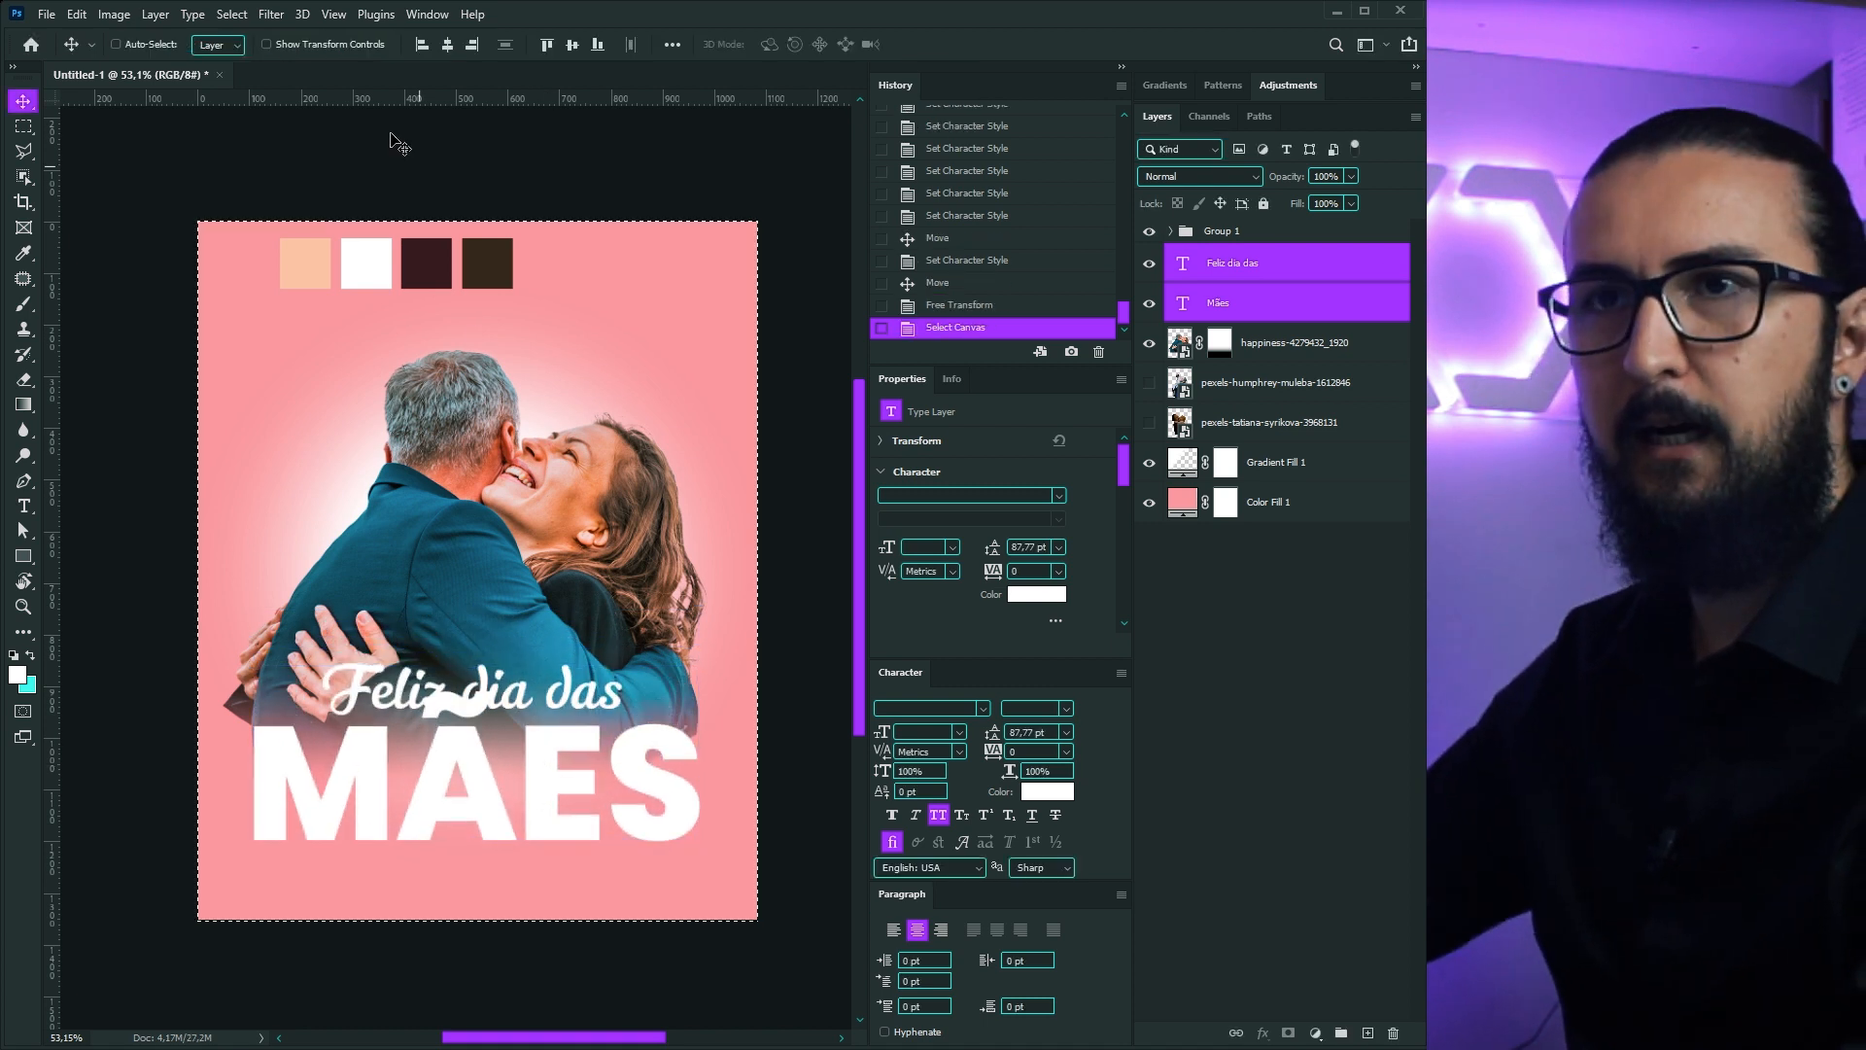
left_click(447, 44)
key("ctrl+d")
Step: Compare the palette swatches on the "Feliz dia das" text and set its colour to peach ffc3a5
left_click(1232, 263)
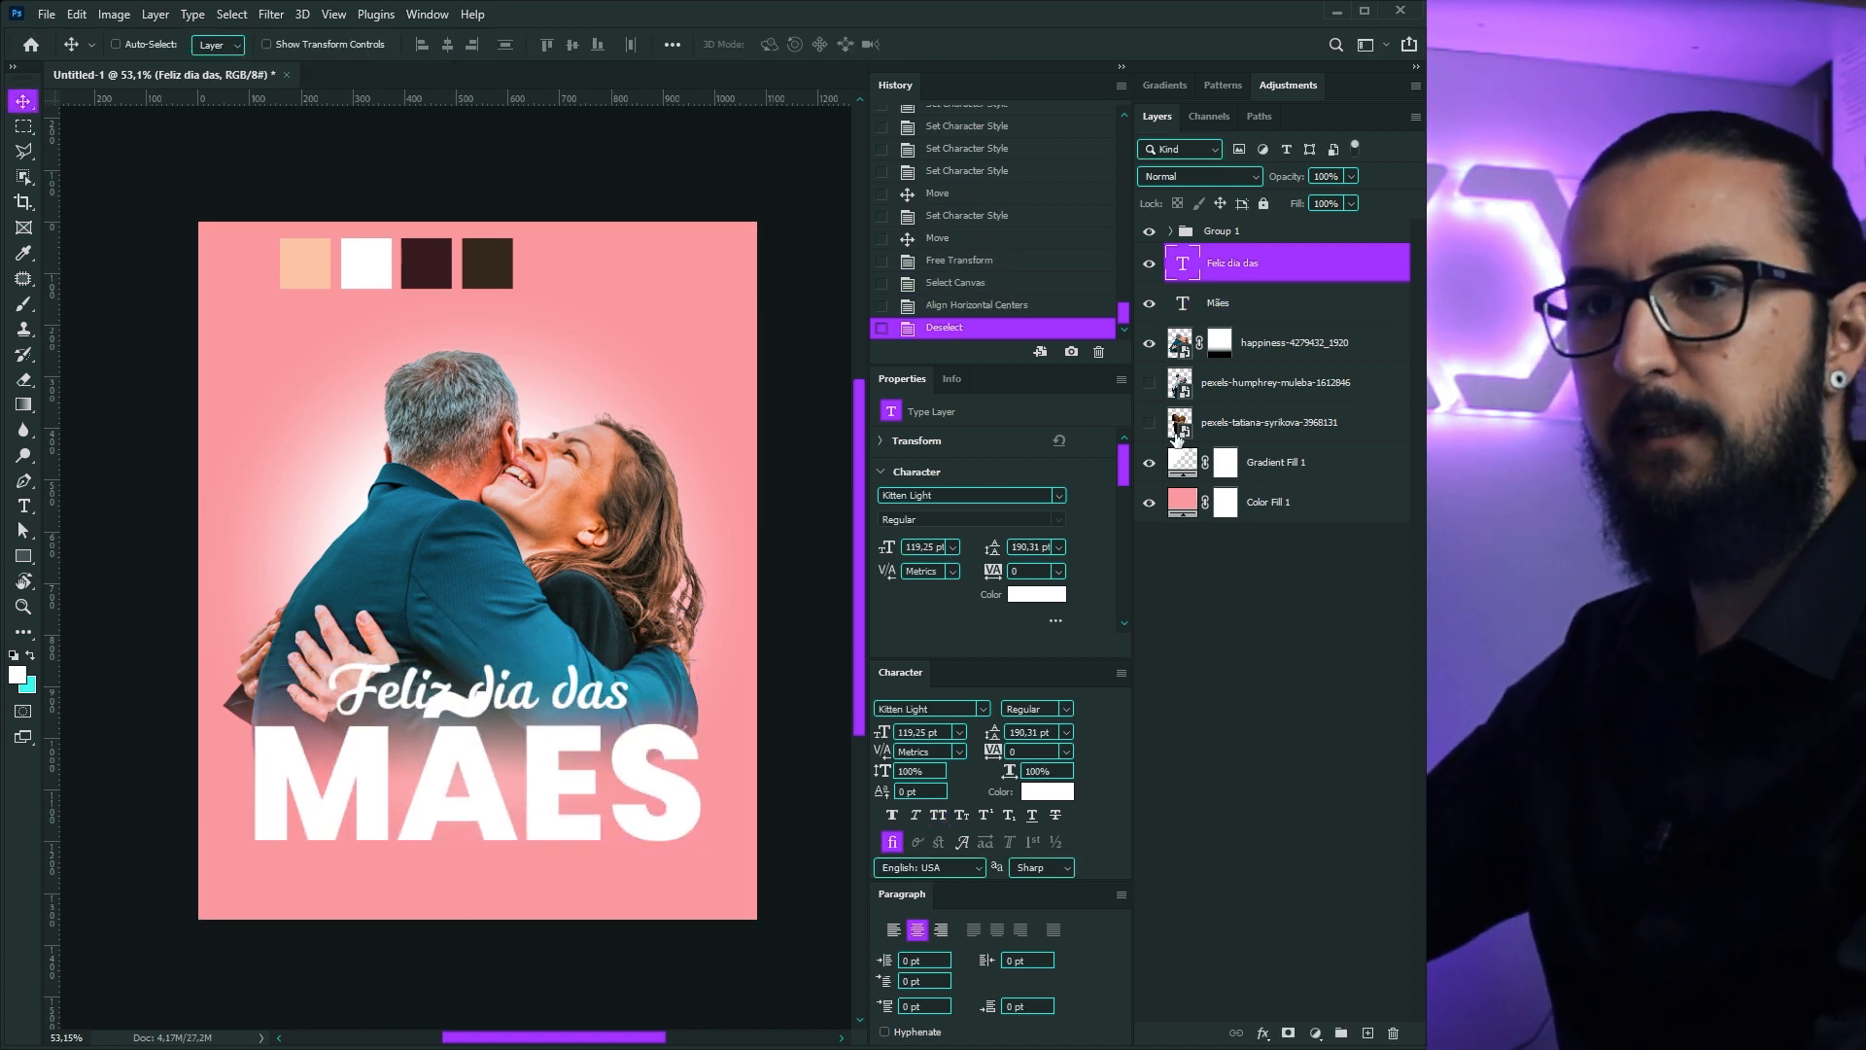
left_click(1047, 791)
left_click(437, 266)
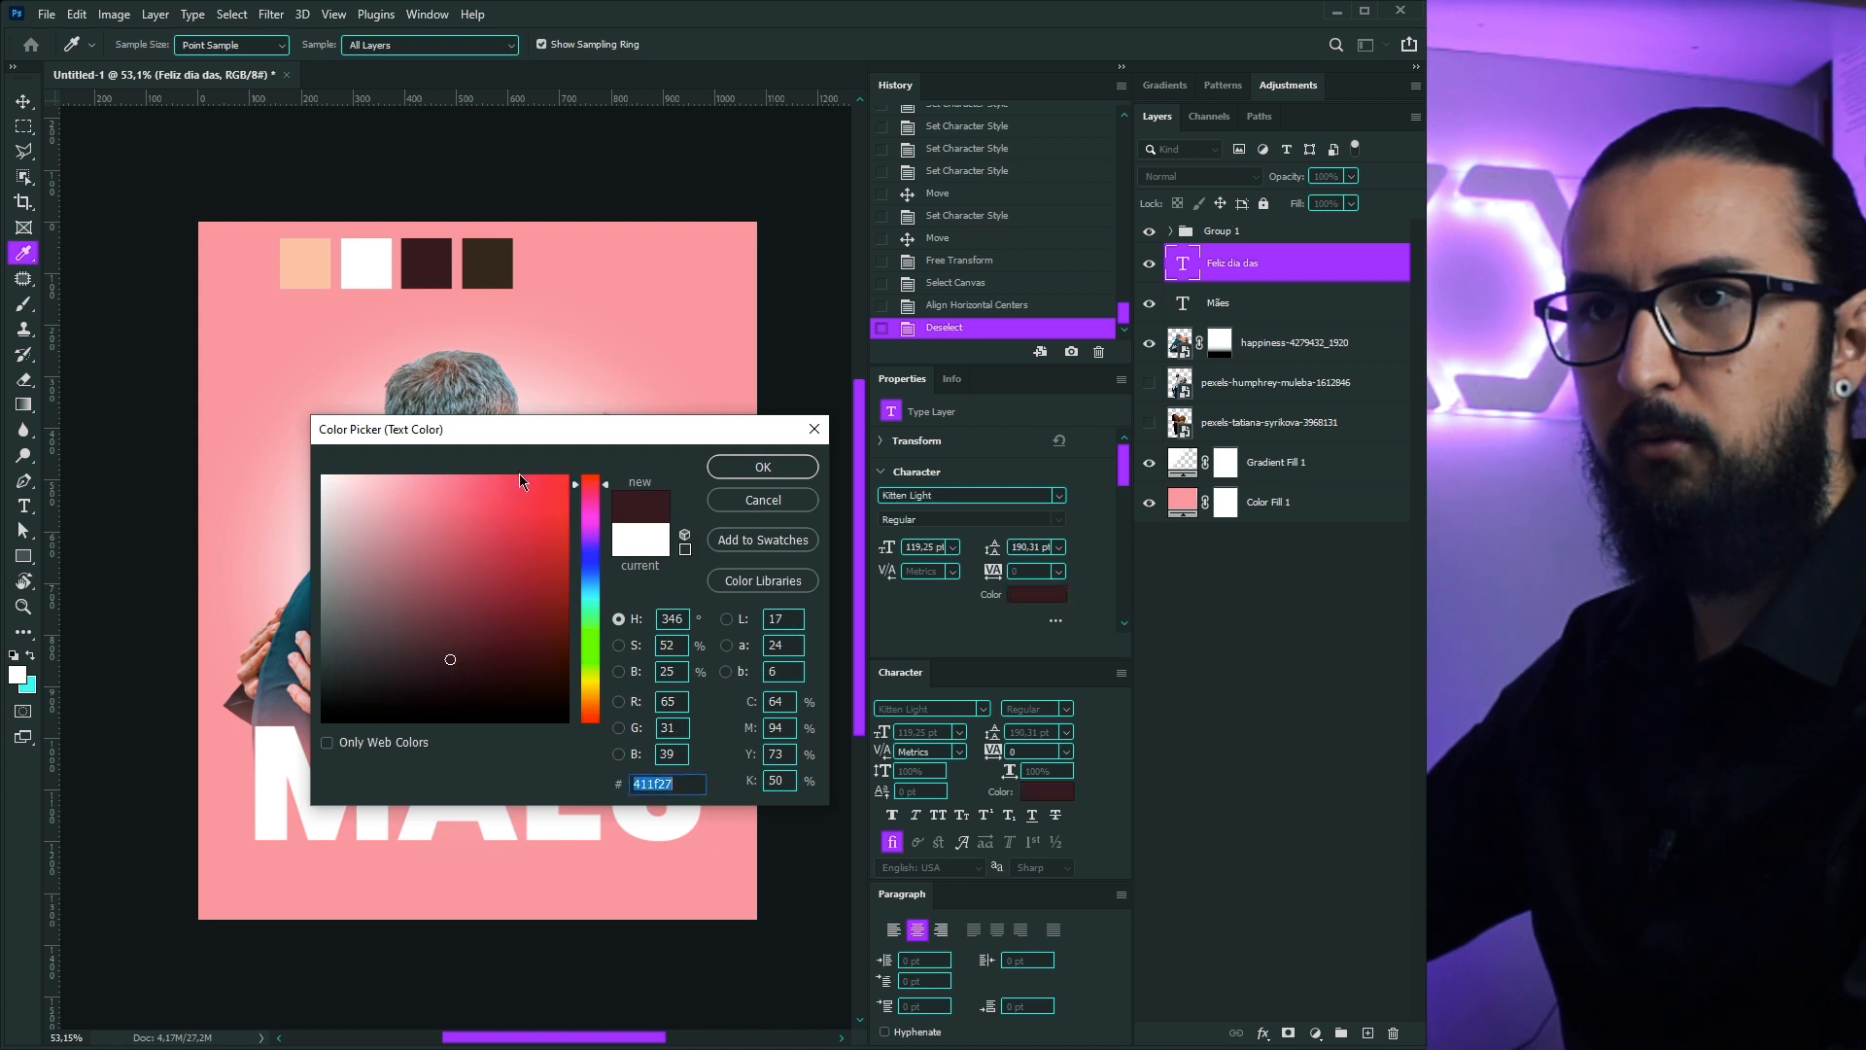
left_click_drag(545, 435, 1034, 338)
left_click(304, 263)
left_click(487, 263)
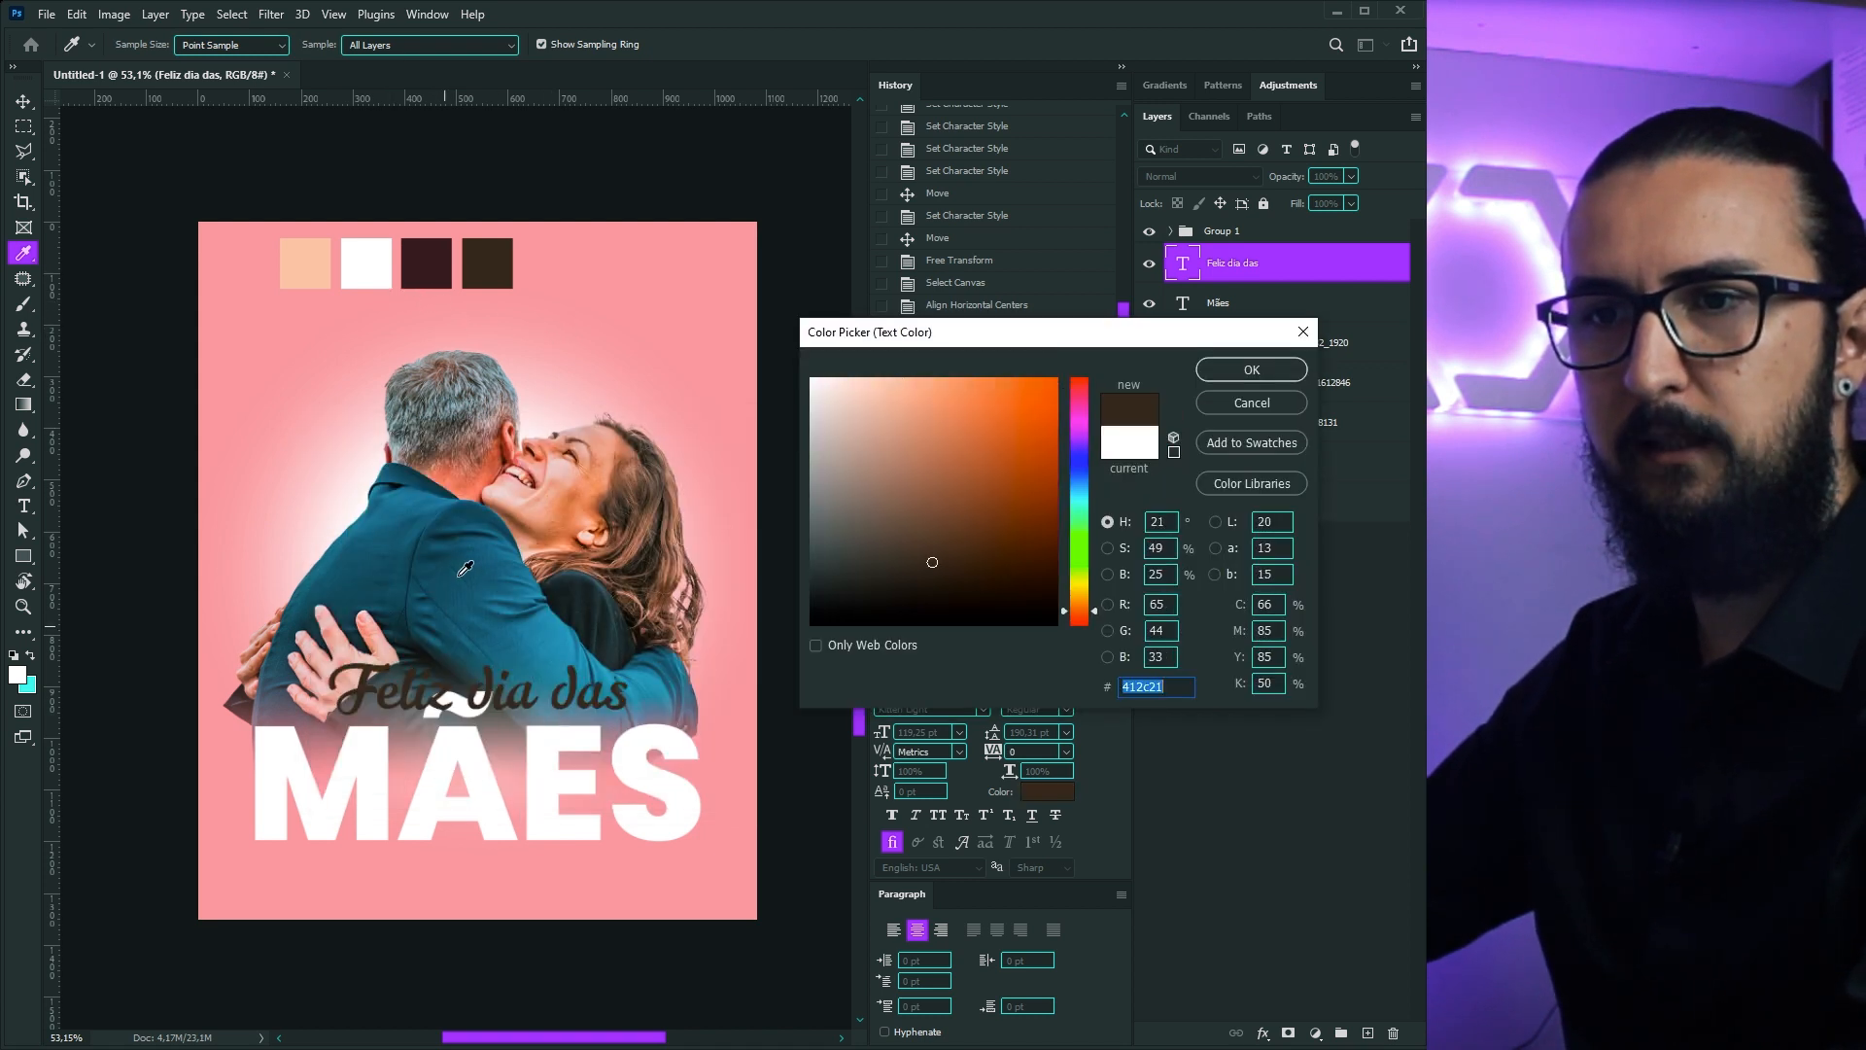
left_click(316, 270)
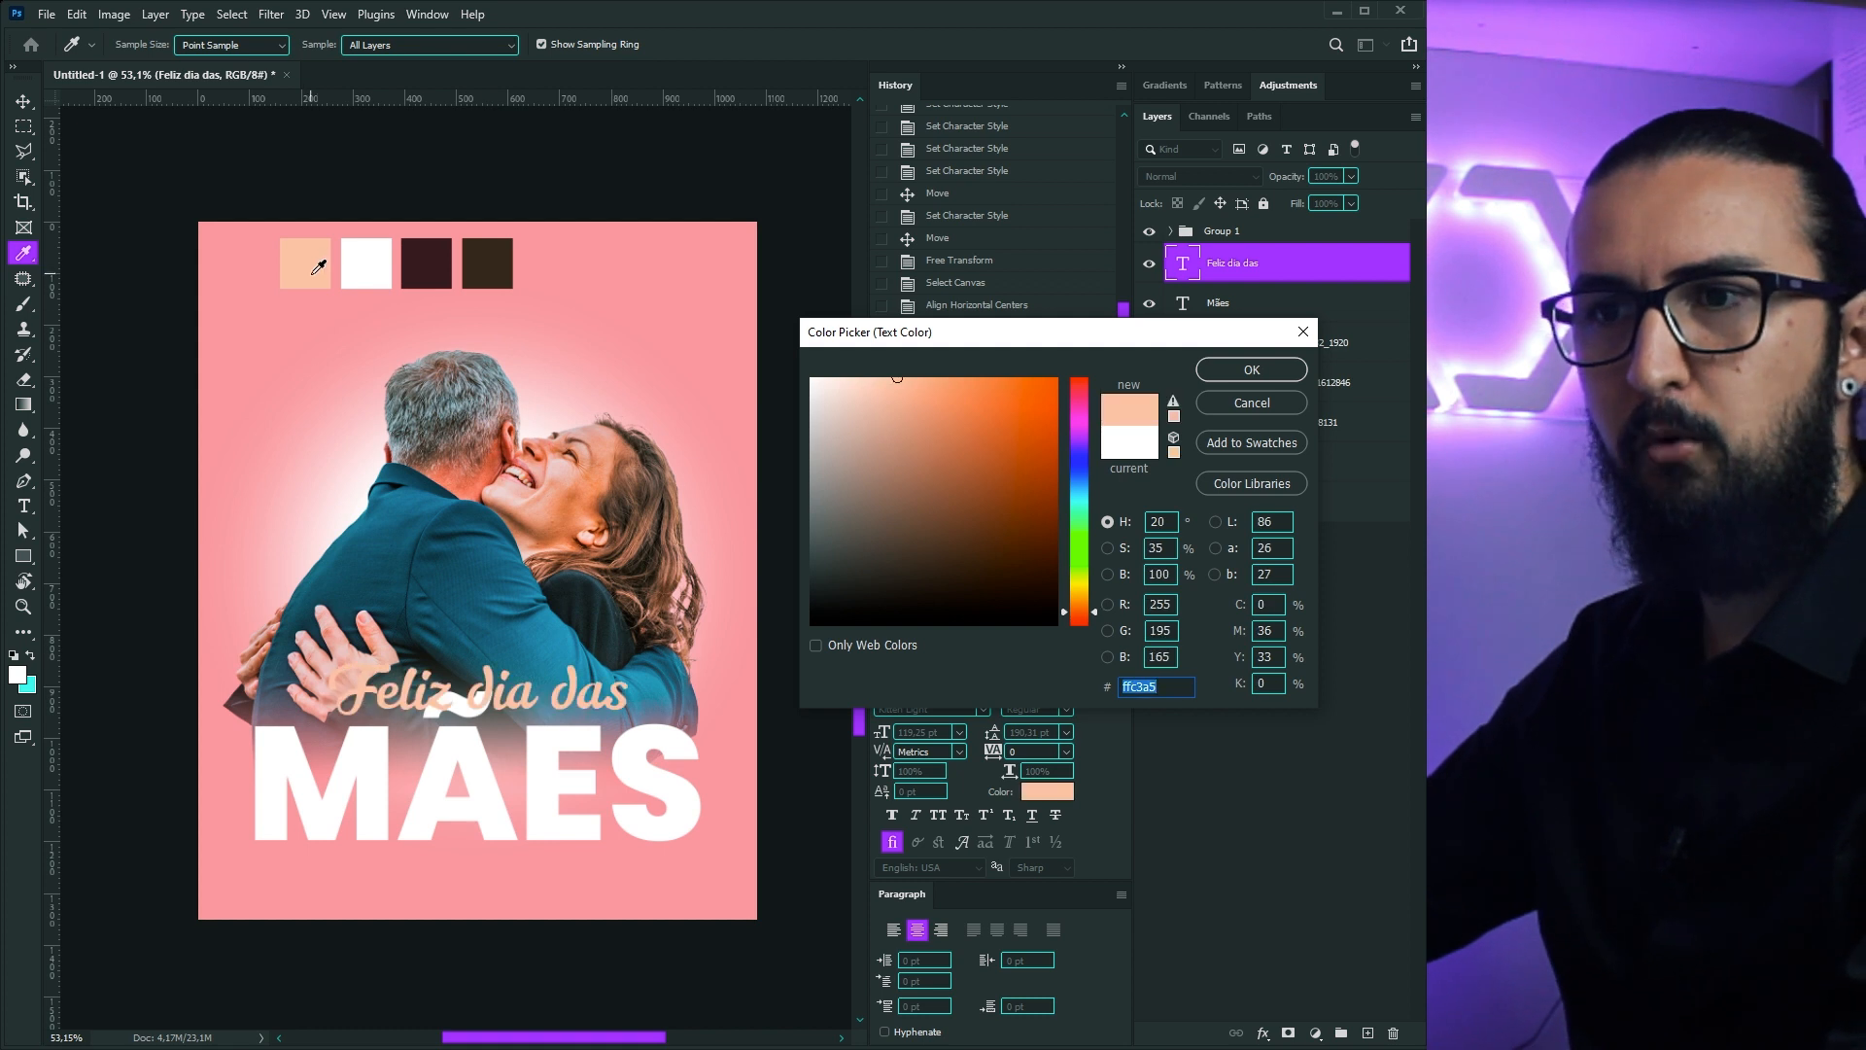
left_click(1229, 365)
left_click(1227, 305)
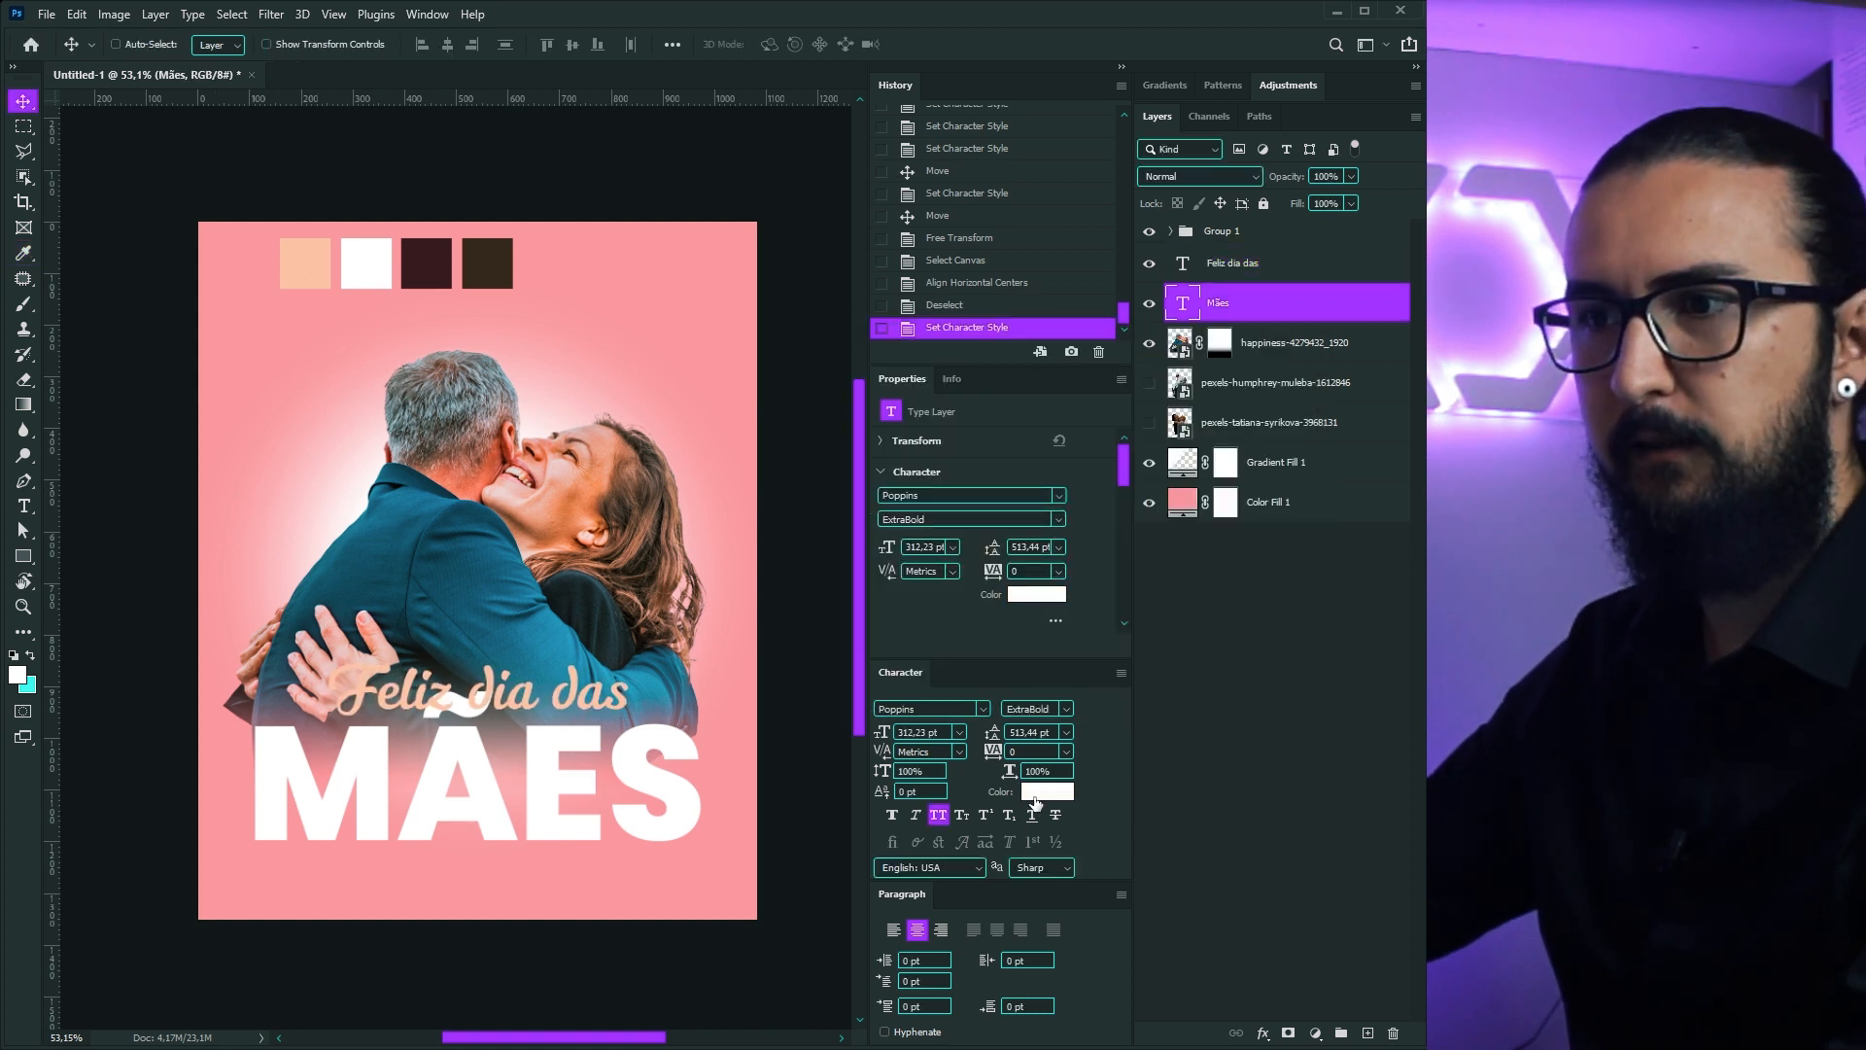
left_click(1036, 793)
left_click(432, 274)
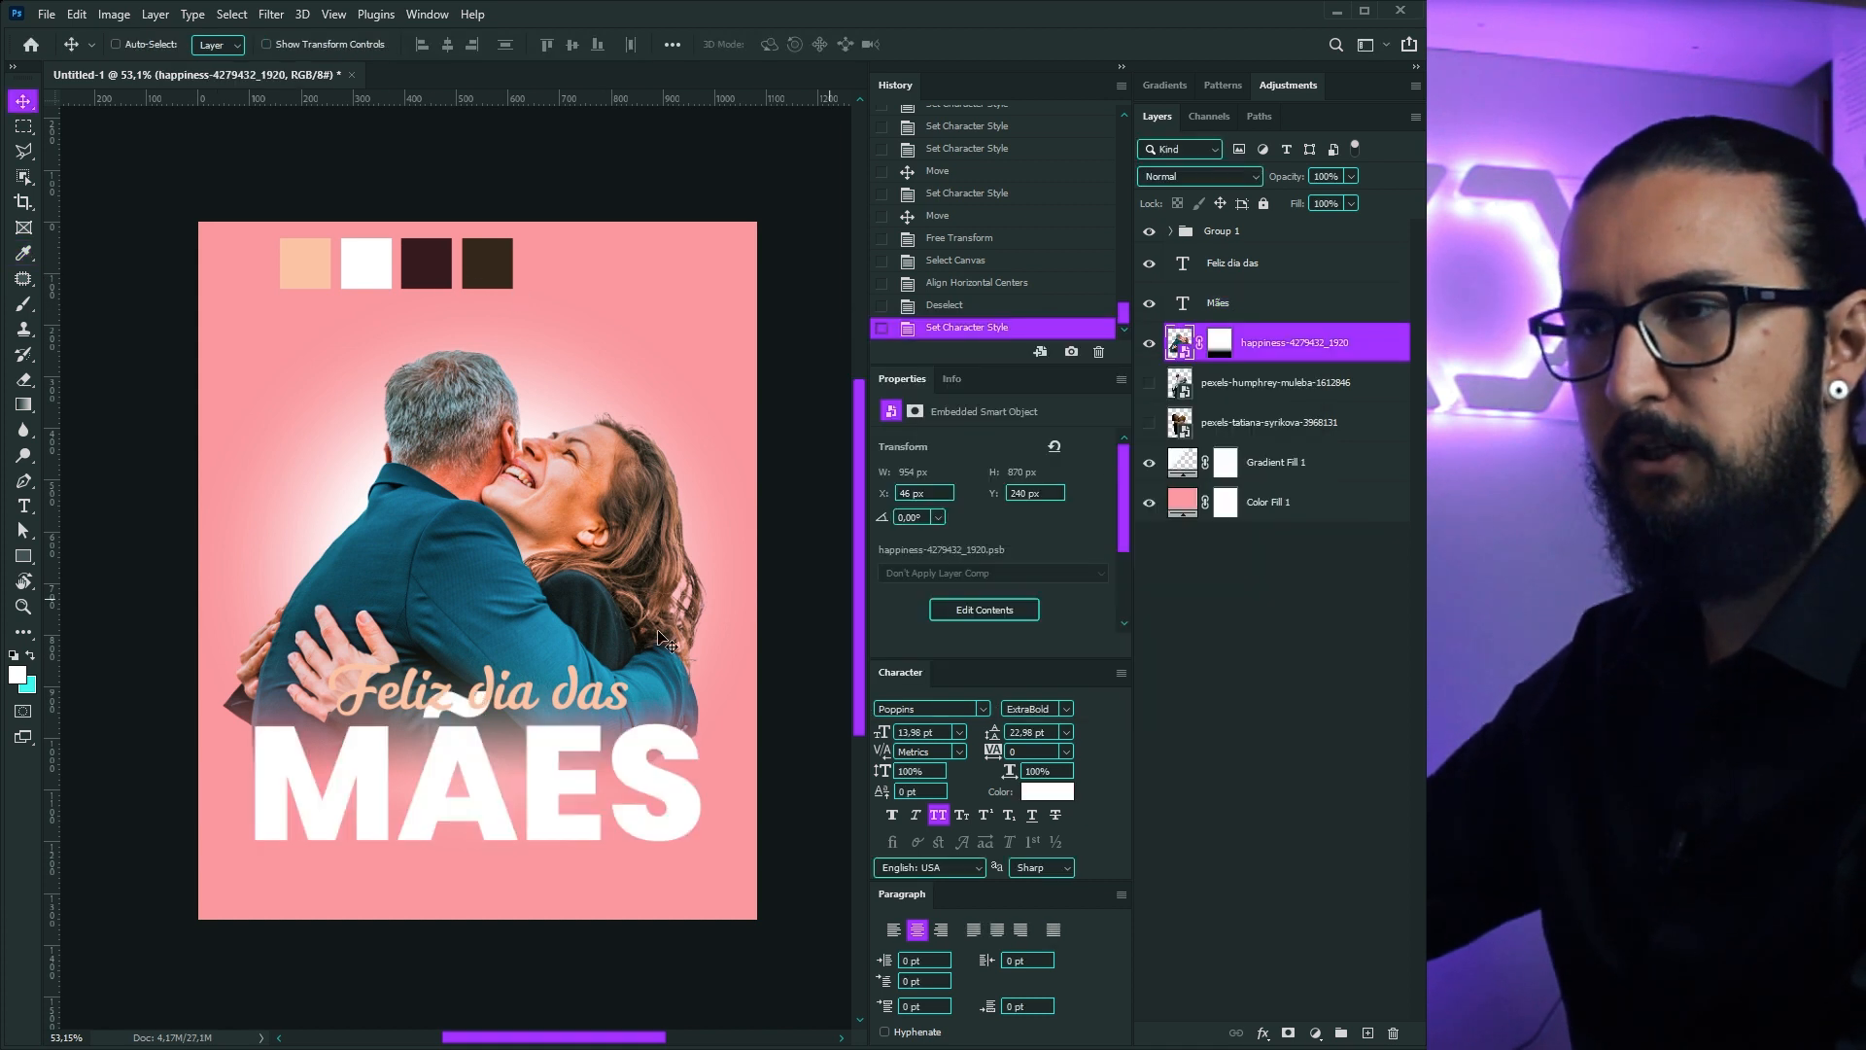
mouse_move(615, 578)
left_mouse_down()
mouse_move(615, 597)
mouse_move(622, 581)
left_mouse_up()
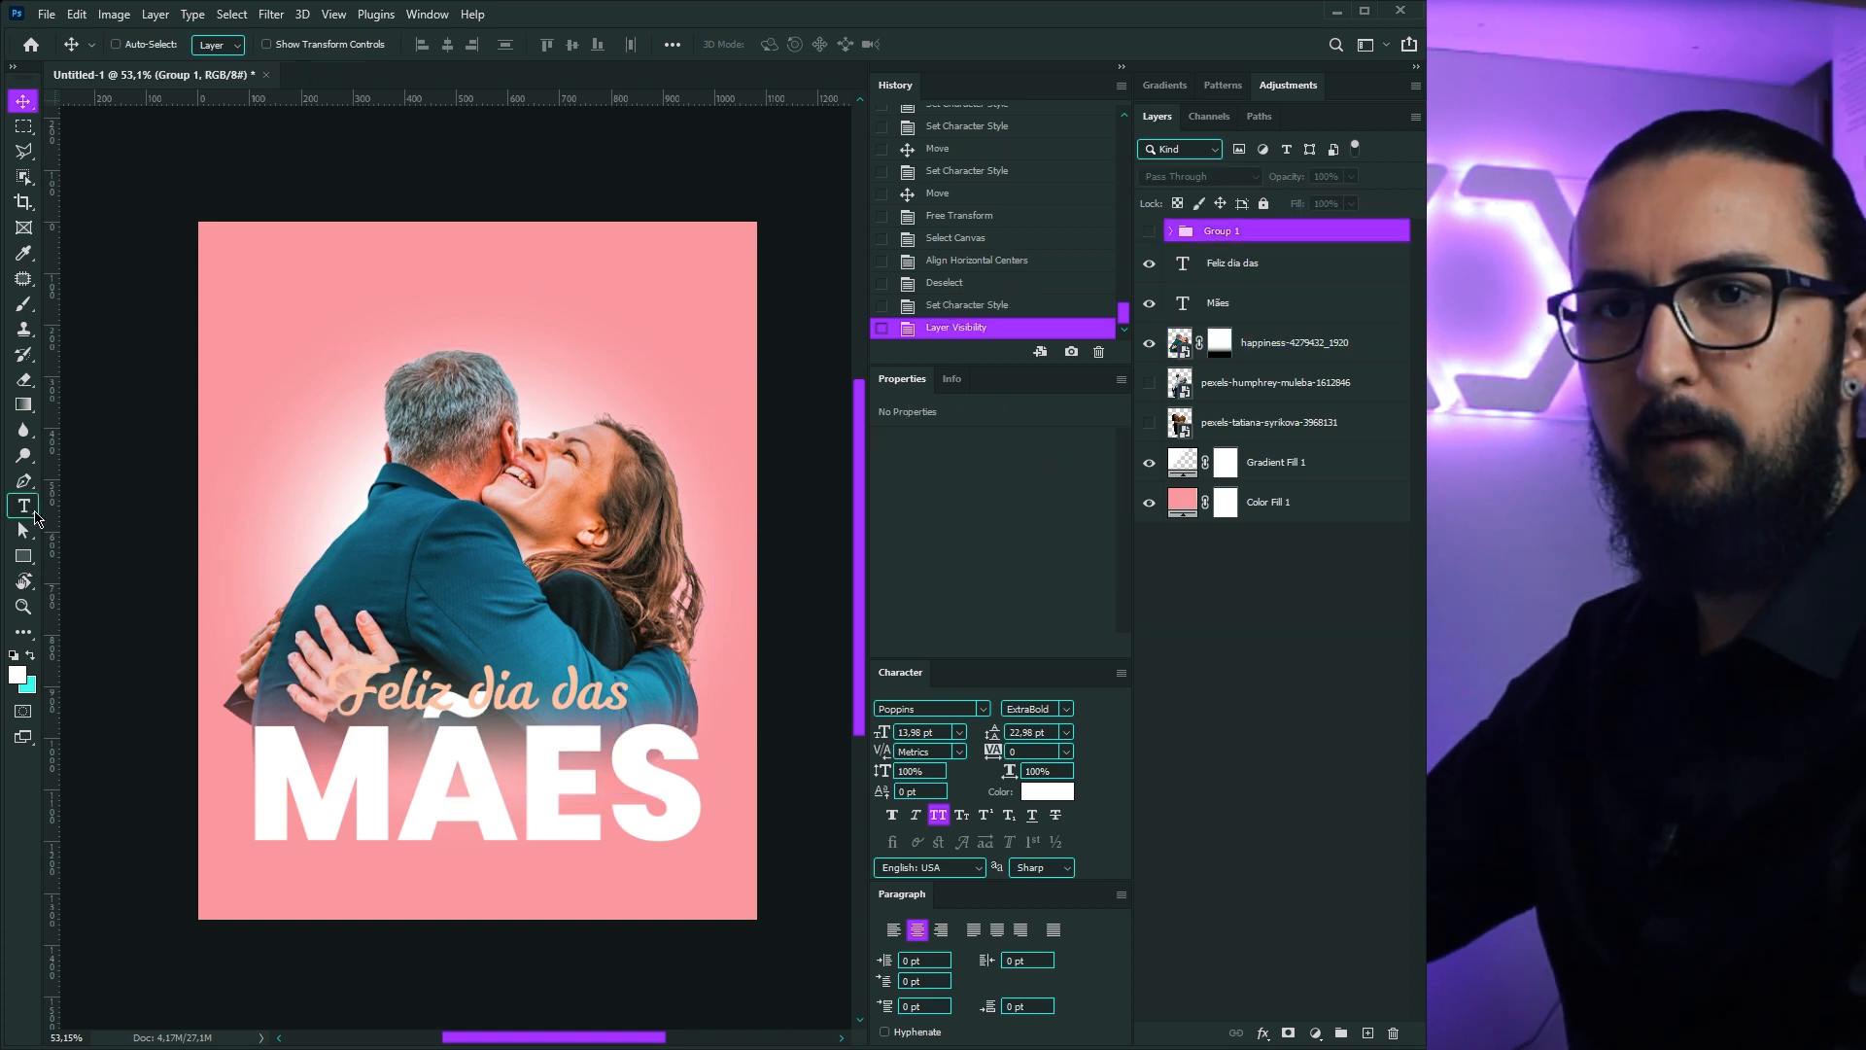
Step: Place the logo-q28a image near the canvas's upper-left corner and recolour it white with a Color Overlay
left_click(1198, 264)
left_click(46, 13)
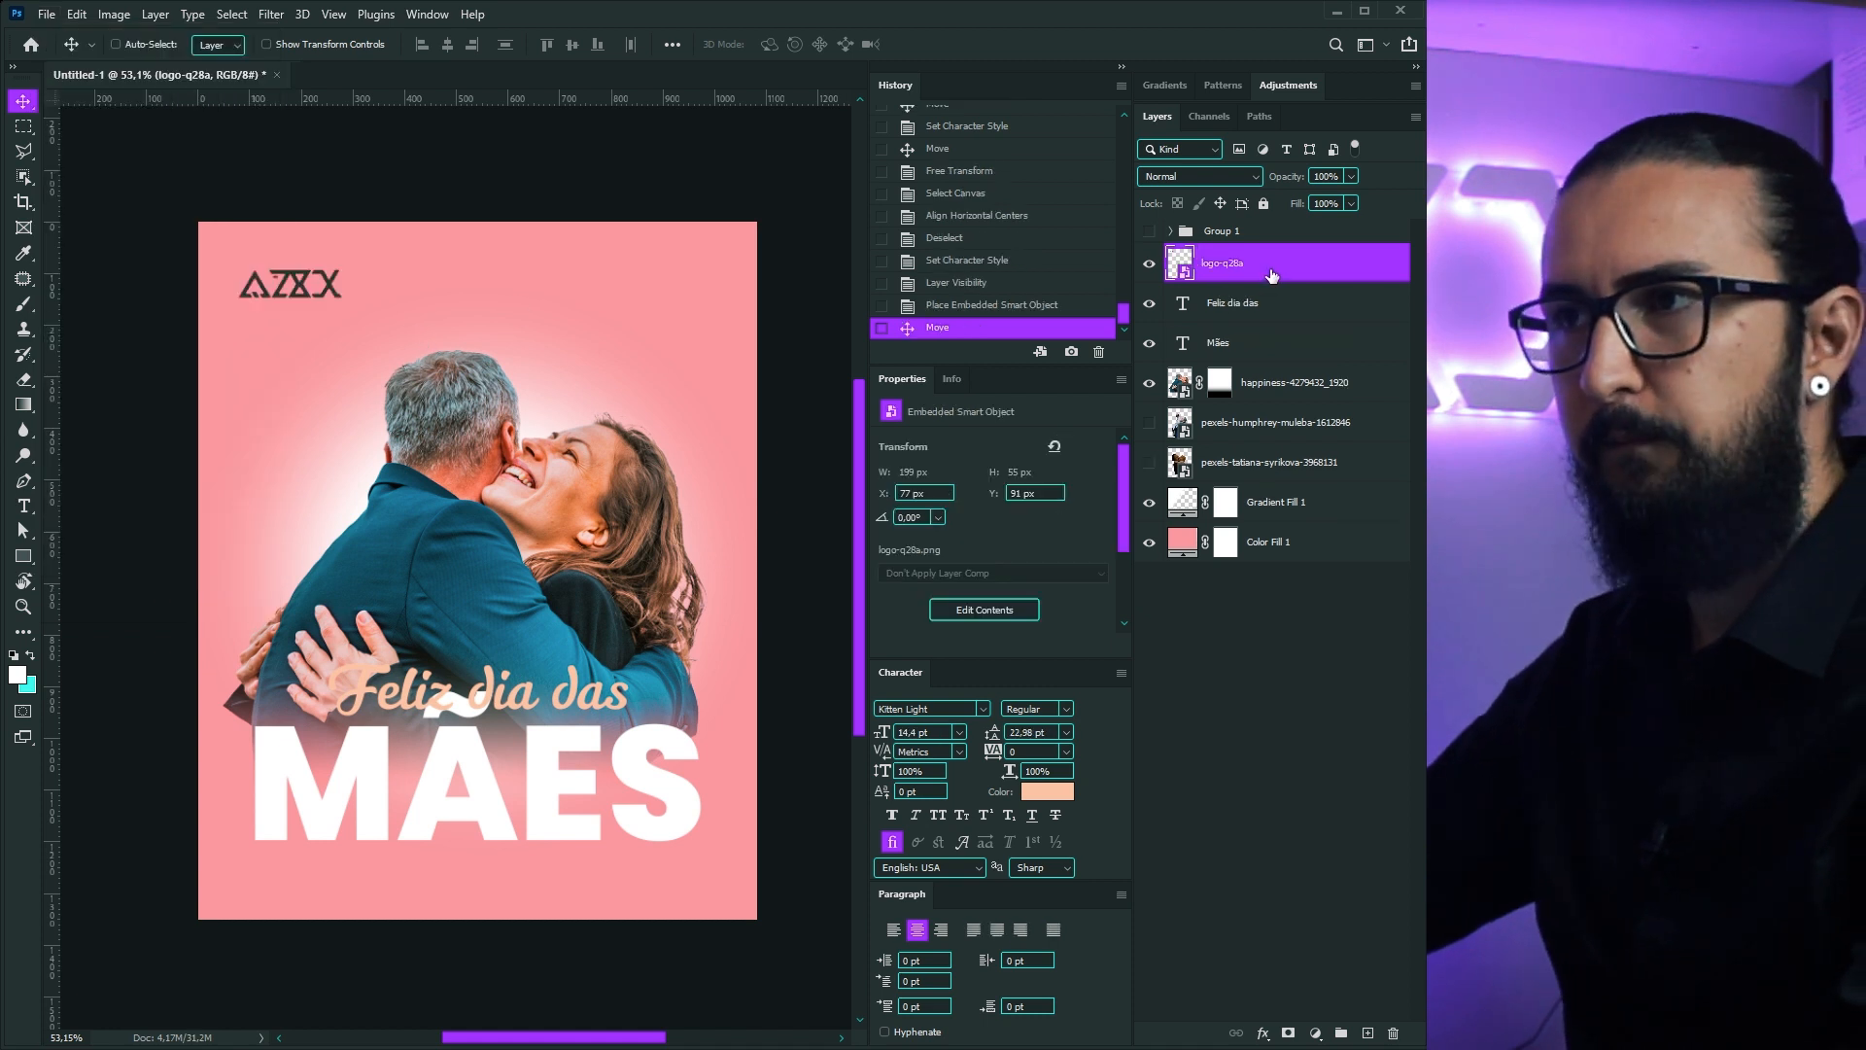
double_click(1273, 275)
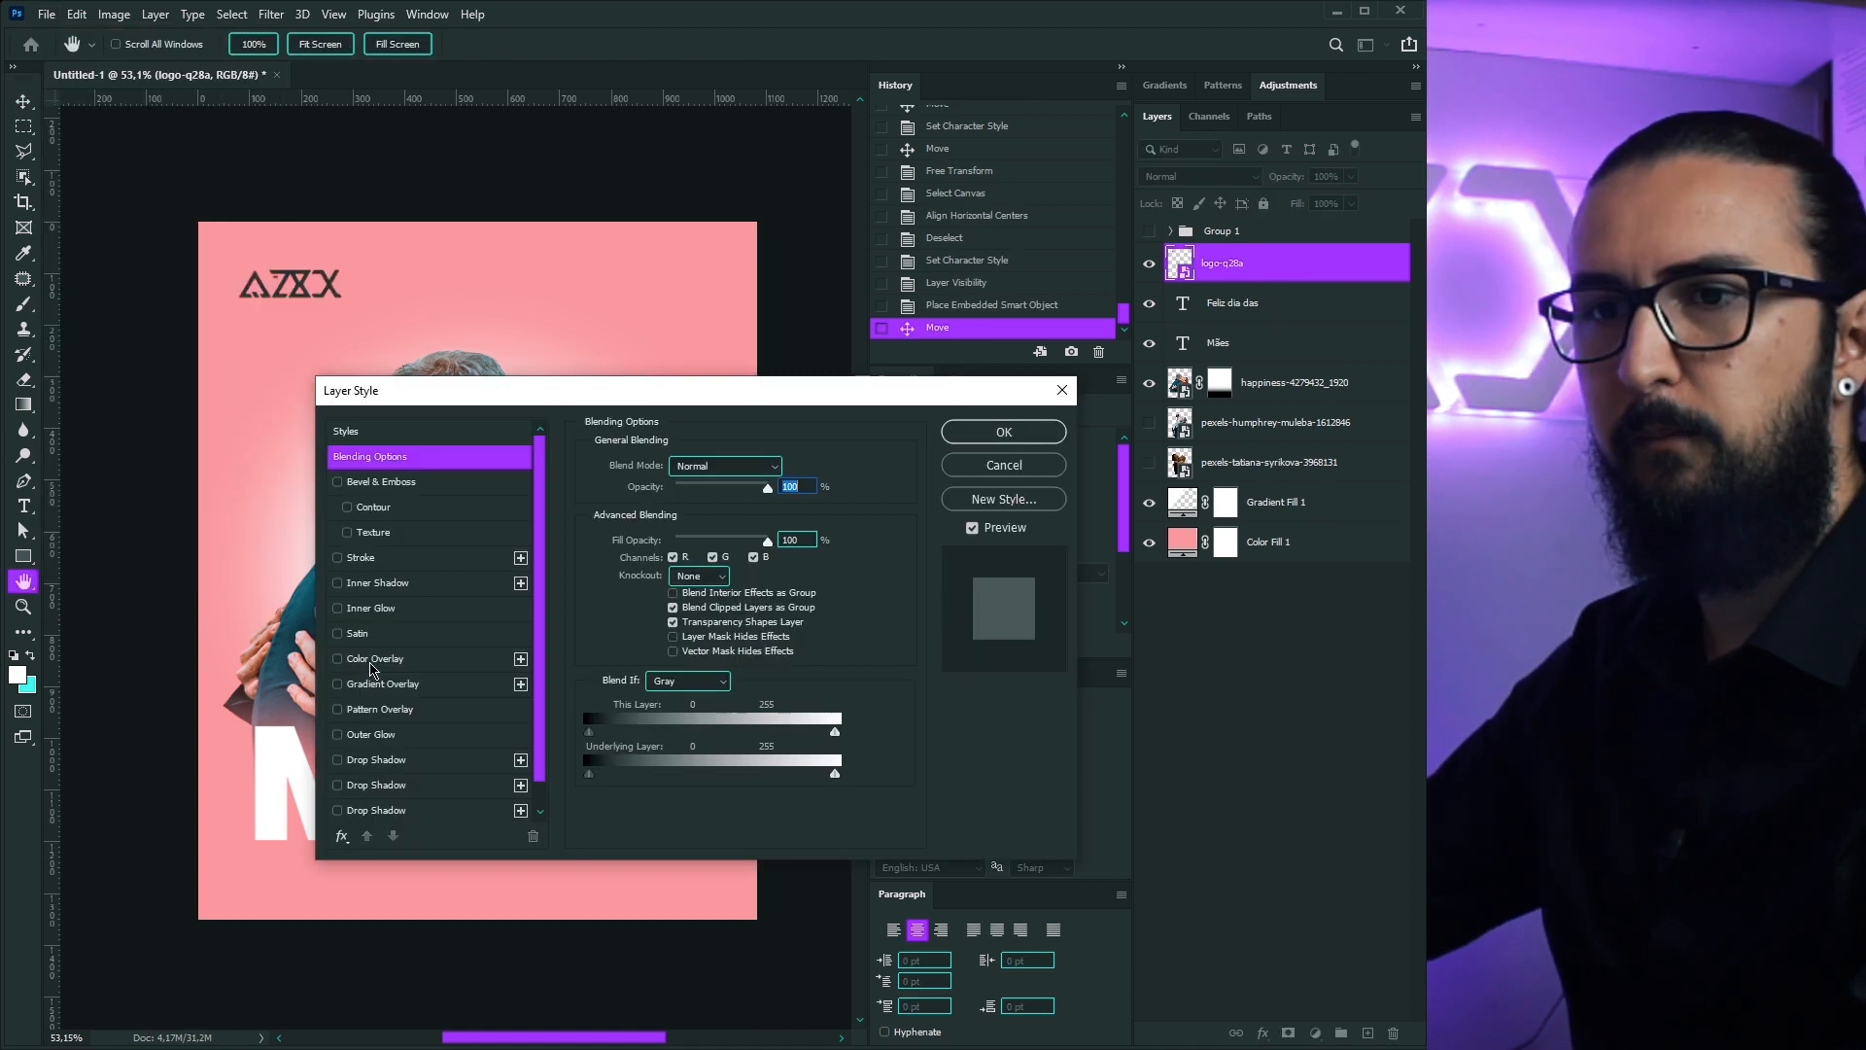
left_click(374, 659)
left_click(787, 471)
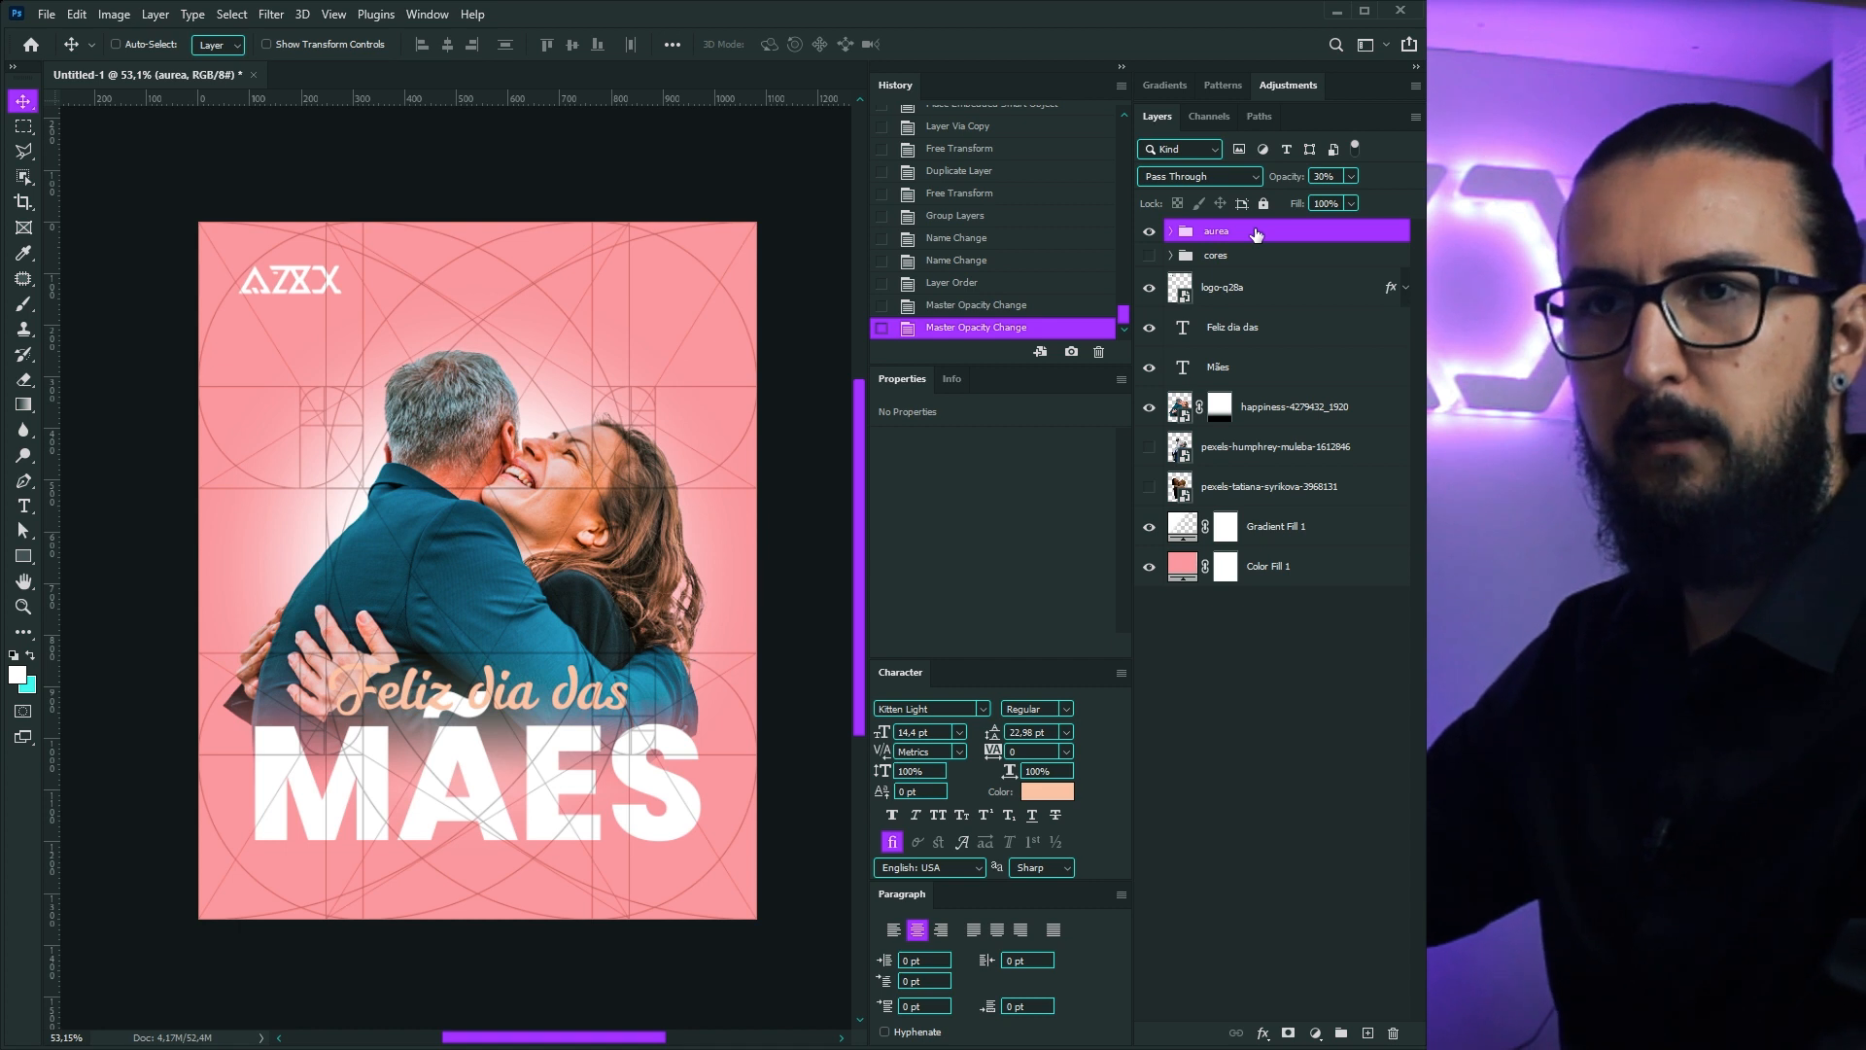
left_click(1226, 293)
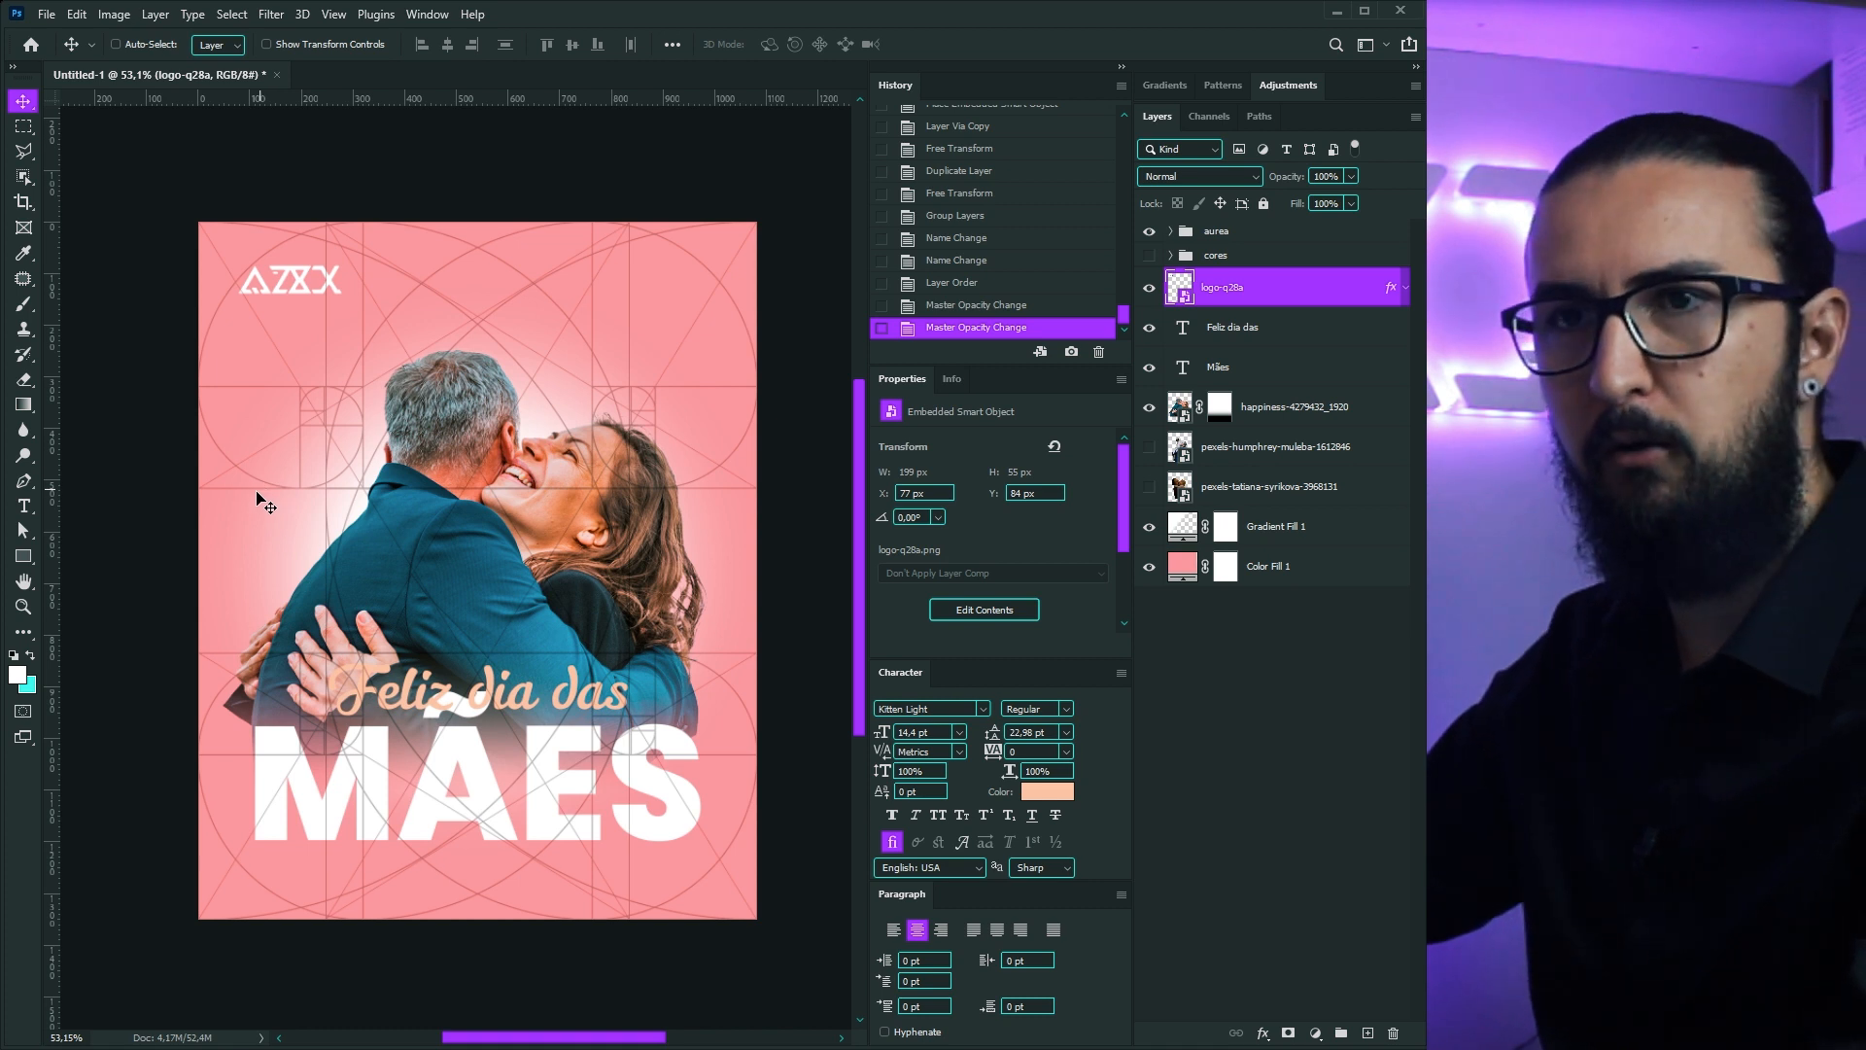
left_click_drag(405, 340, 365, 431)
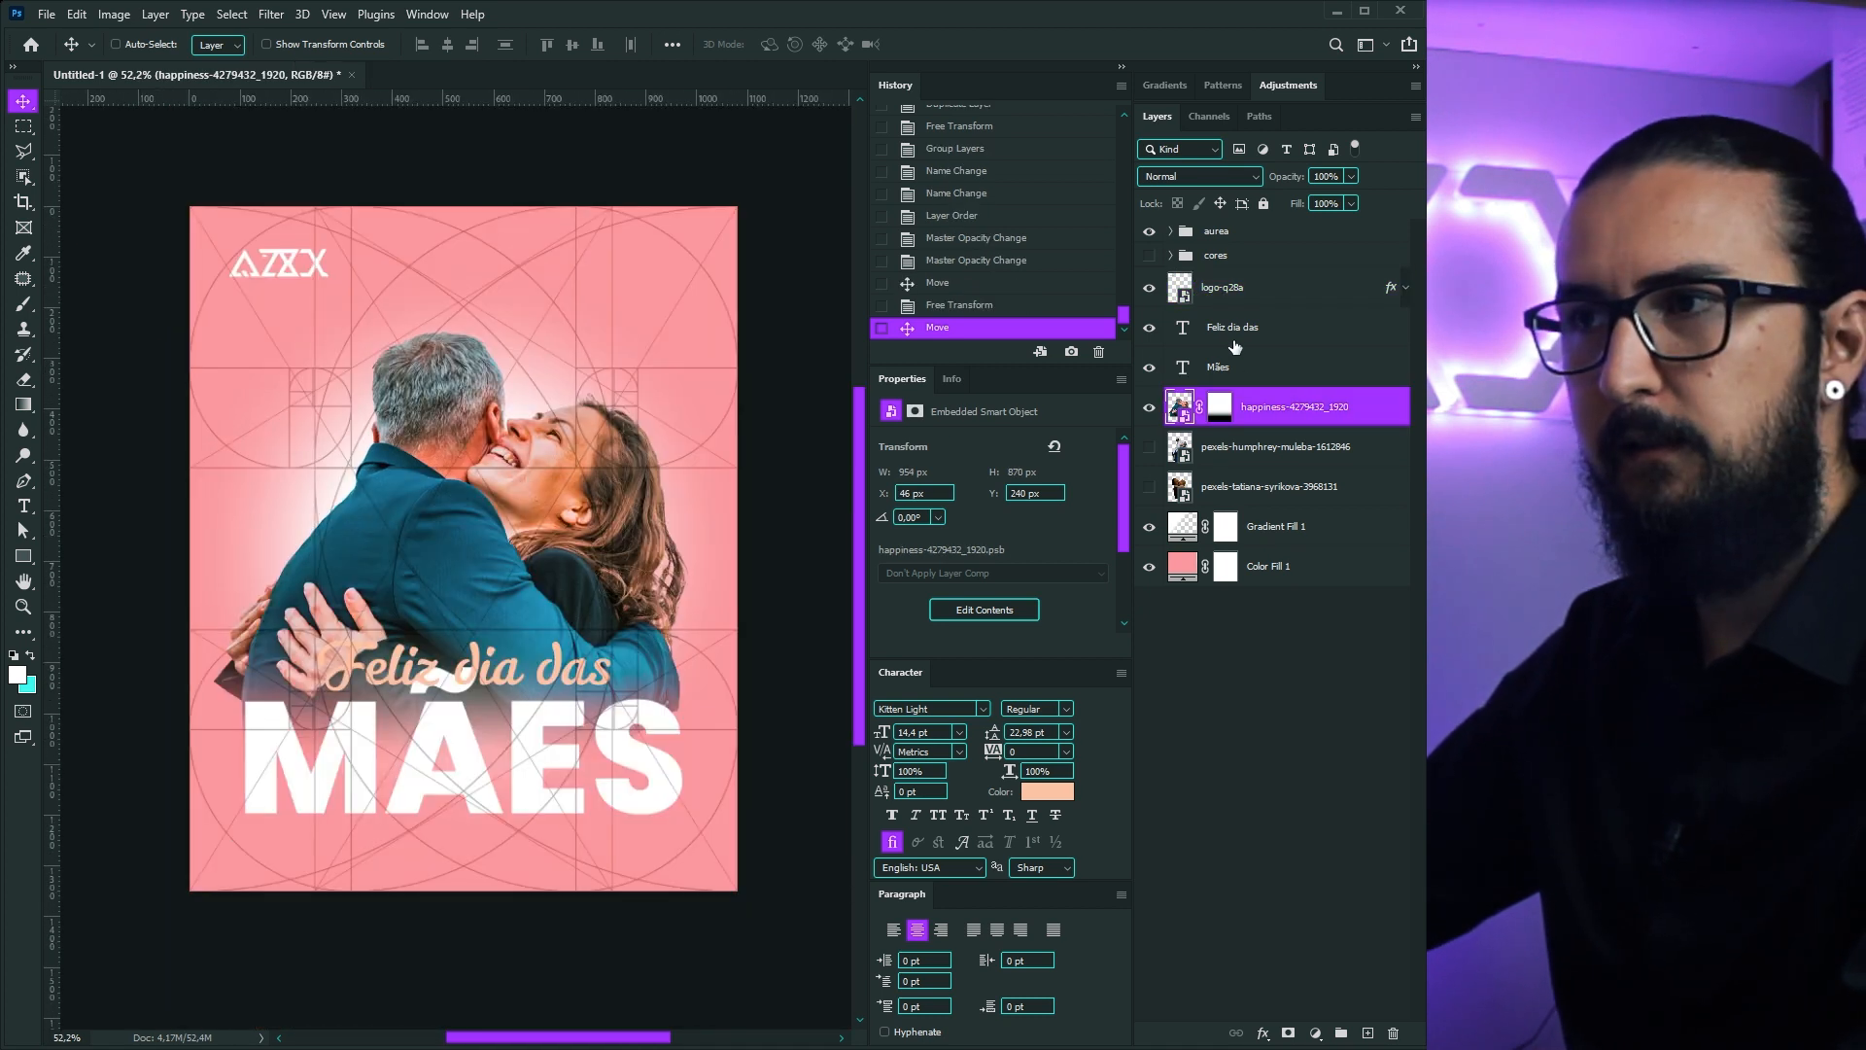
Step: Duplicate "Mães" as a small text beside the logo and change the copy's wording to "7 de maio"
left_click(1233, 340)
left_click(1218, 376)
left_click_drag(549, 697, 601, 308)
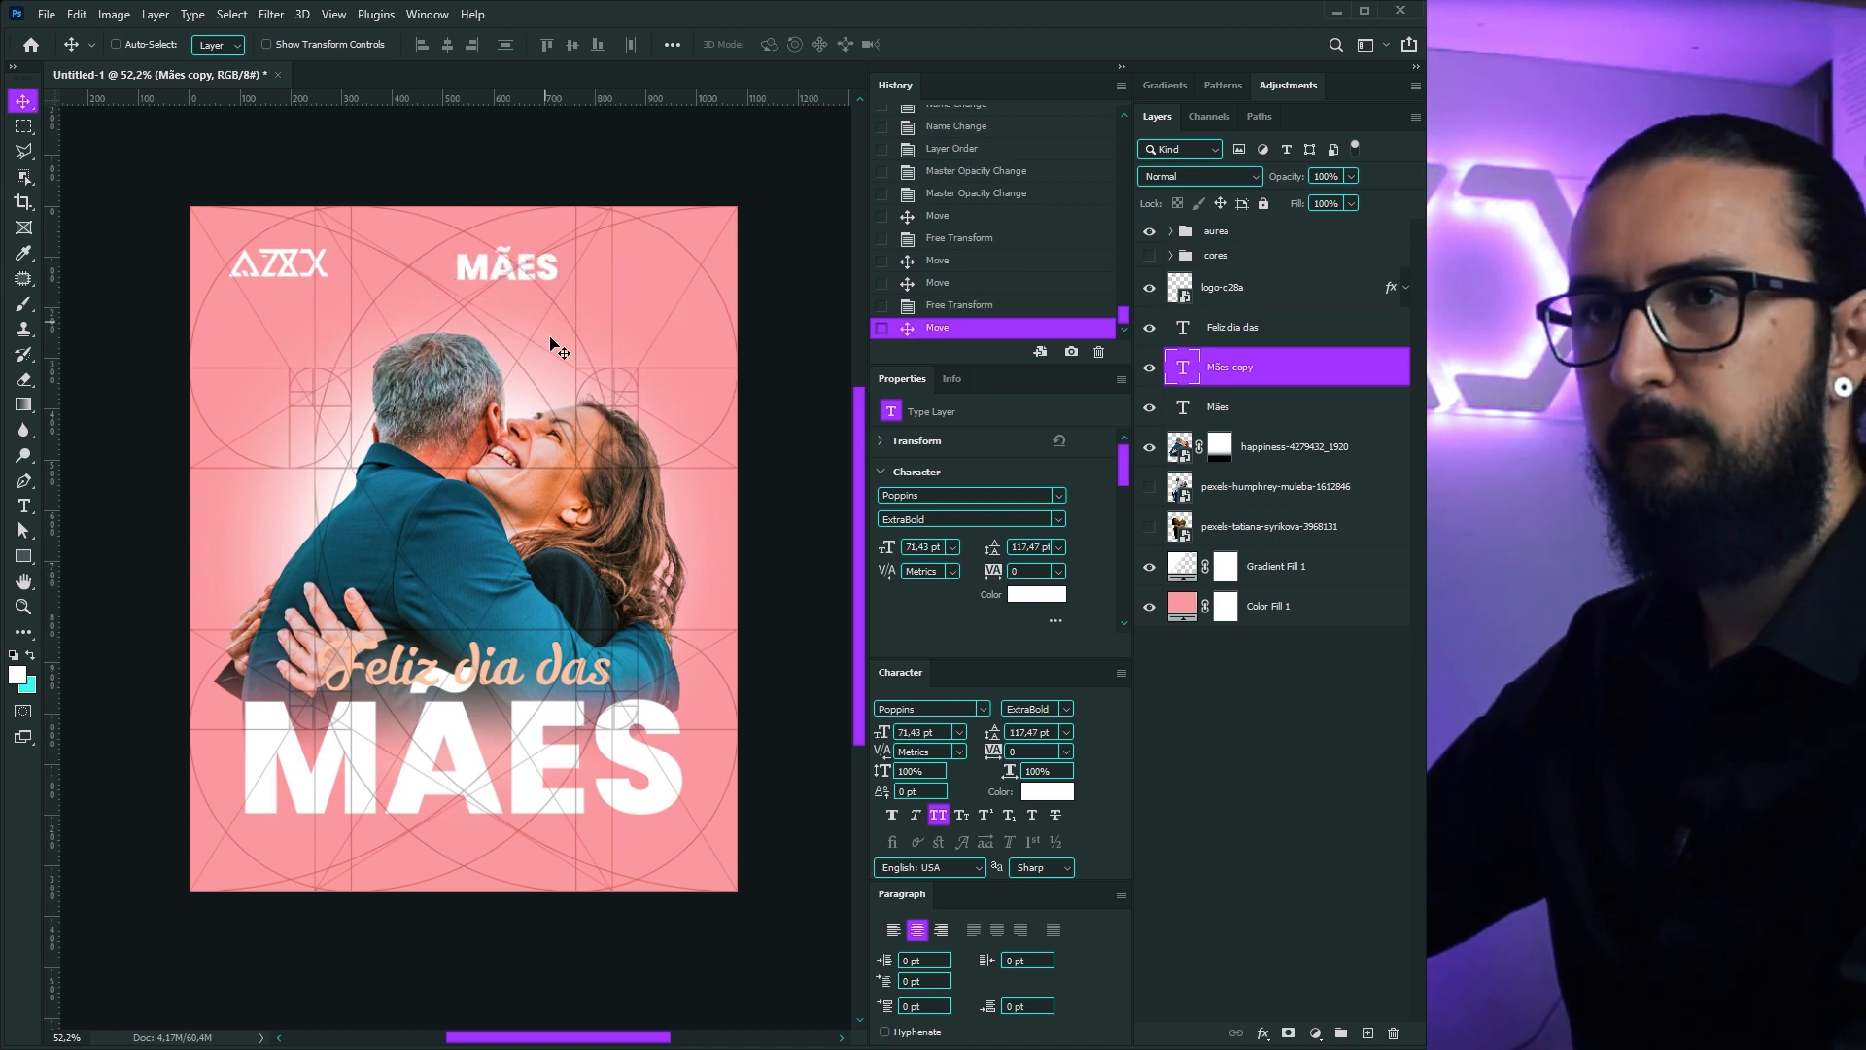
key("t")
left_click_drag(460, 273, 659, 265)
type("7 de maio")
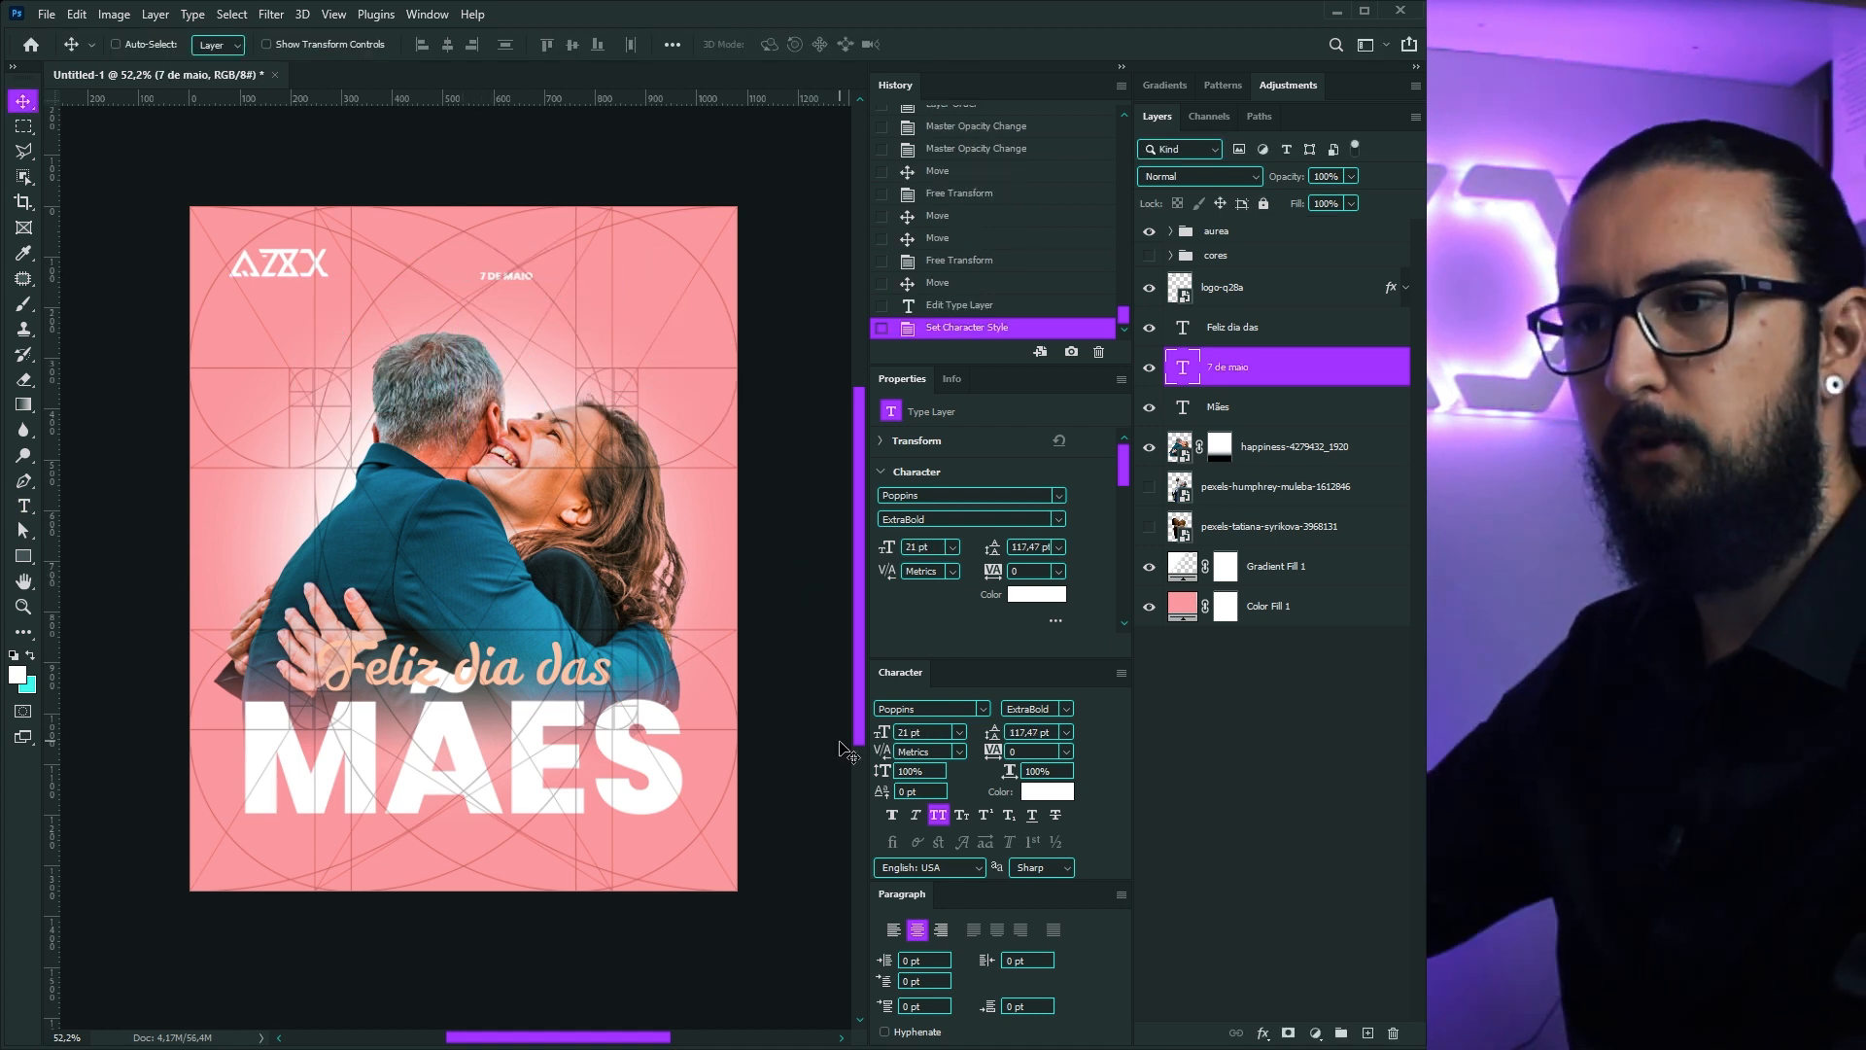
Step: Set the "7 de maio" text to 34 pt with a tracking of 200
left_click_drag(924, 732, 849, 729)
type("34")
key("Return")
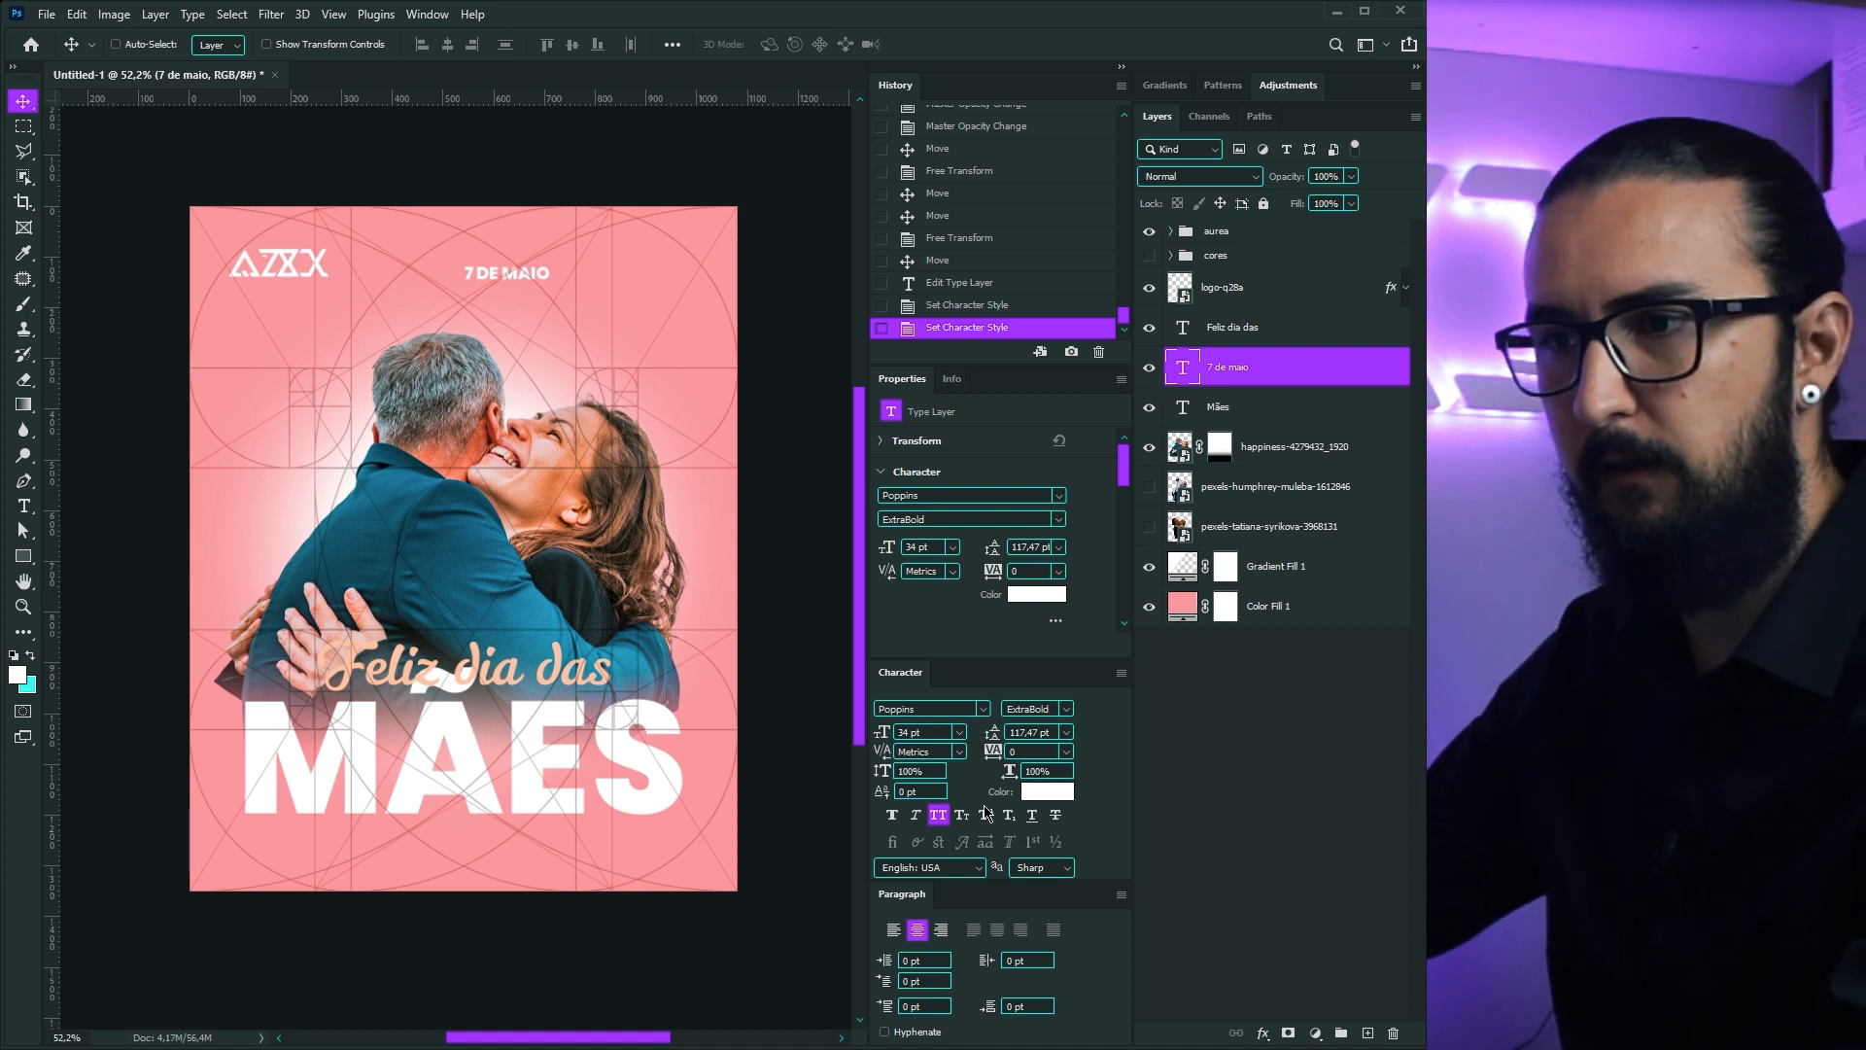
left_click(1066, 751)
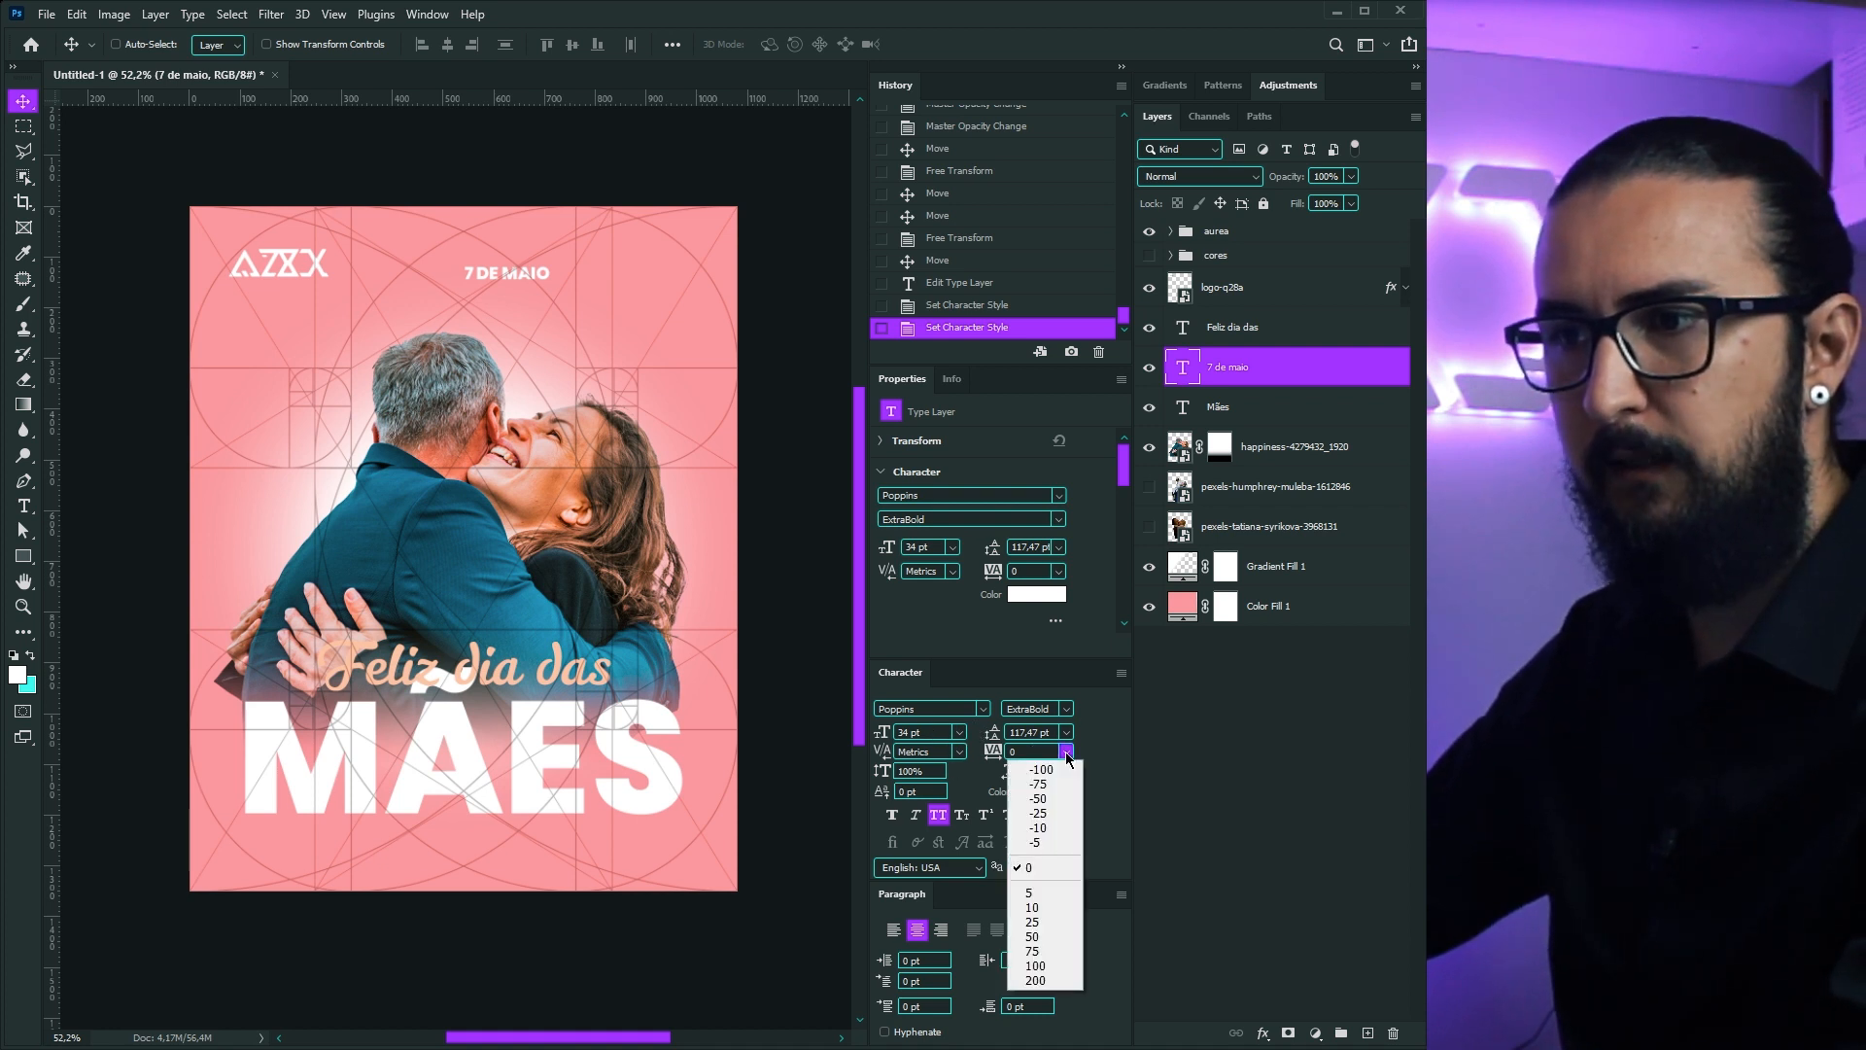
left_click(1040, 979)
Step: Position "7 de maio" in the canvas's upper-right corner level with the logo, and hide the aurea guide group
left_click_drag(546, 350, 679, 336)
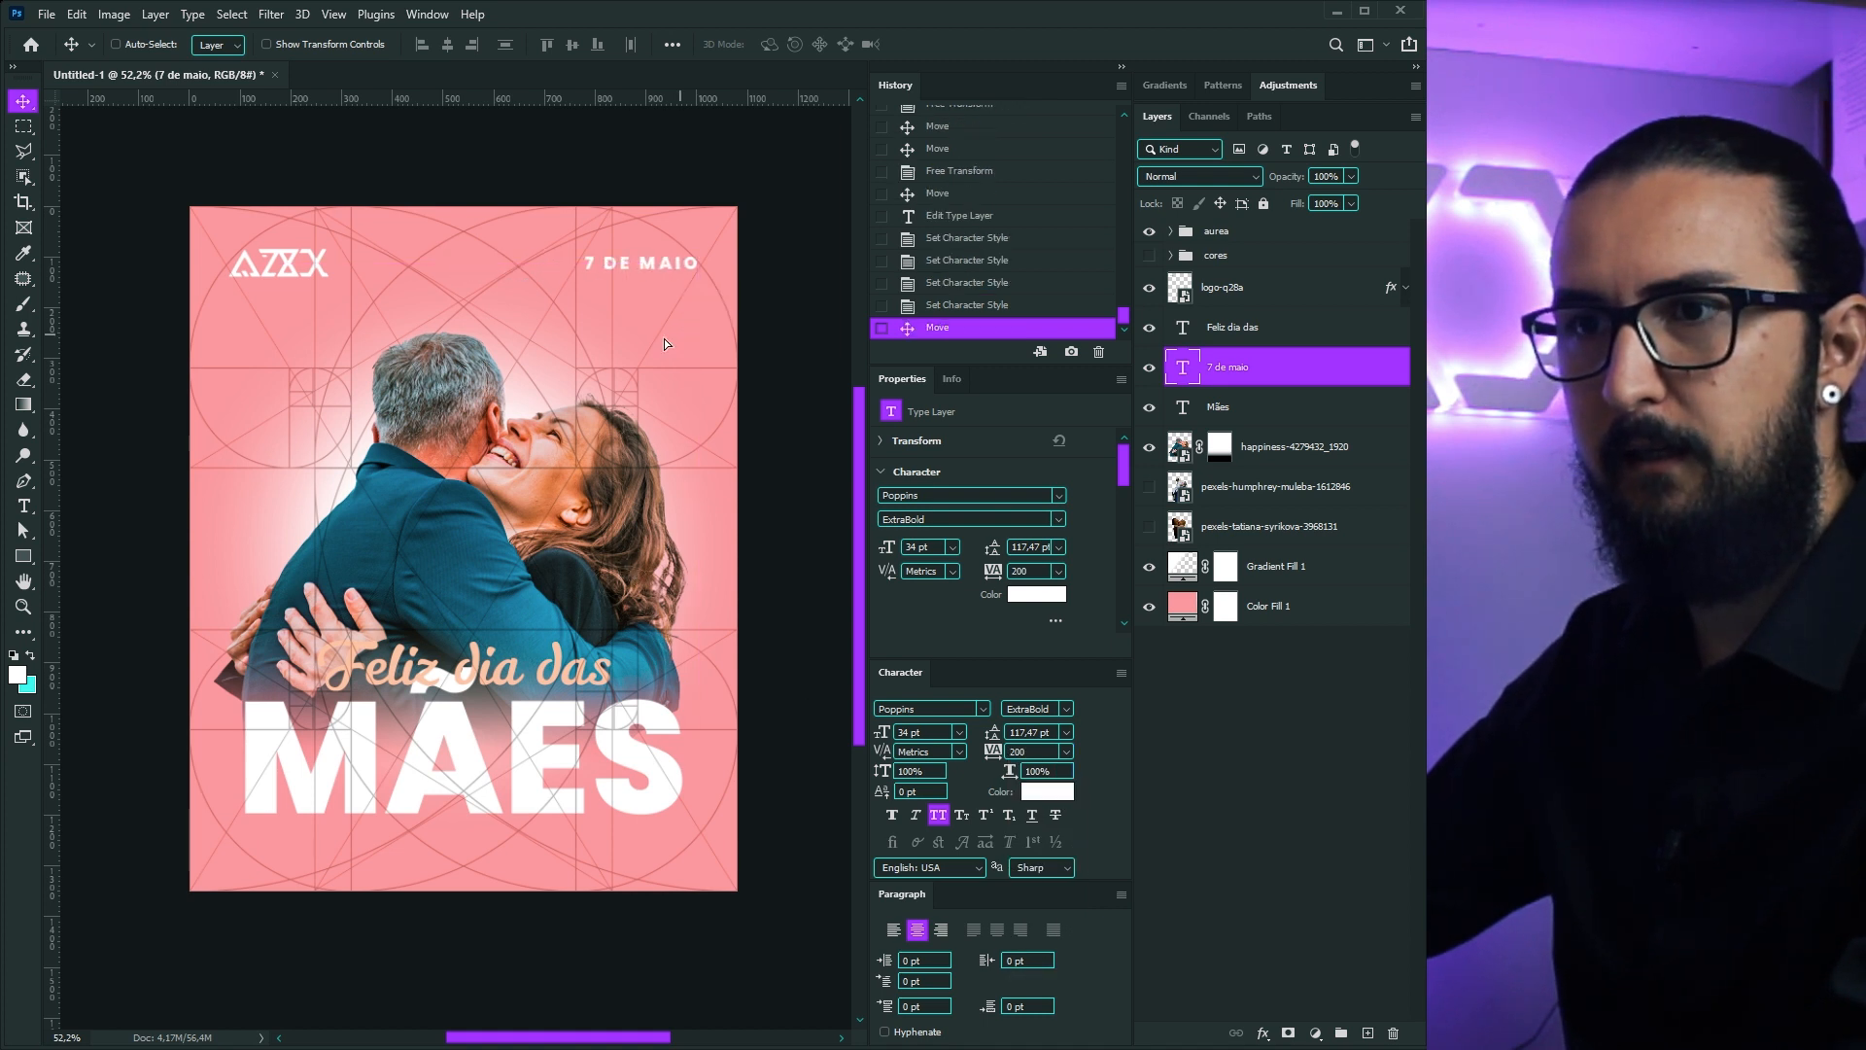
left_click(1148, 232)
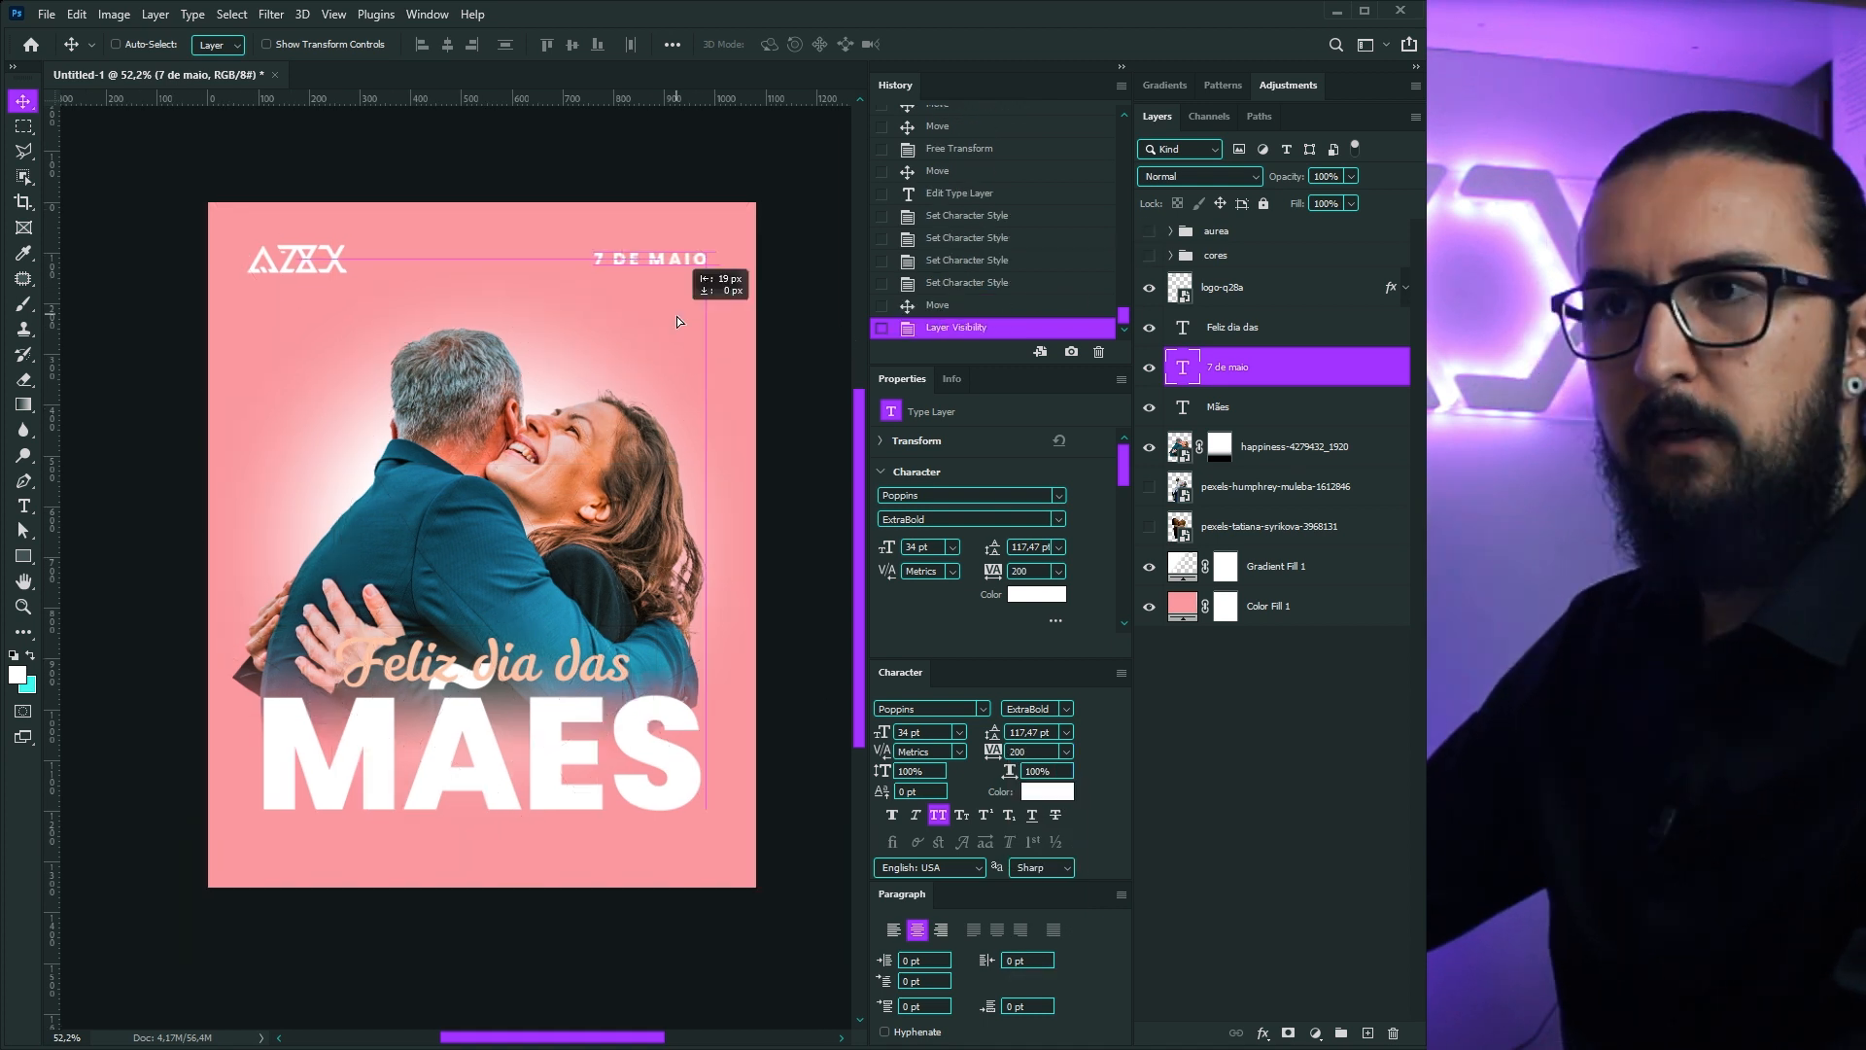
left_click_drag(676, 316, 676, 316)
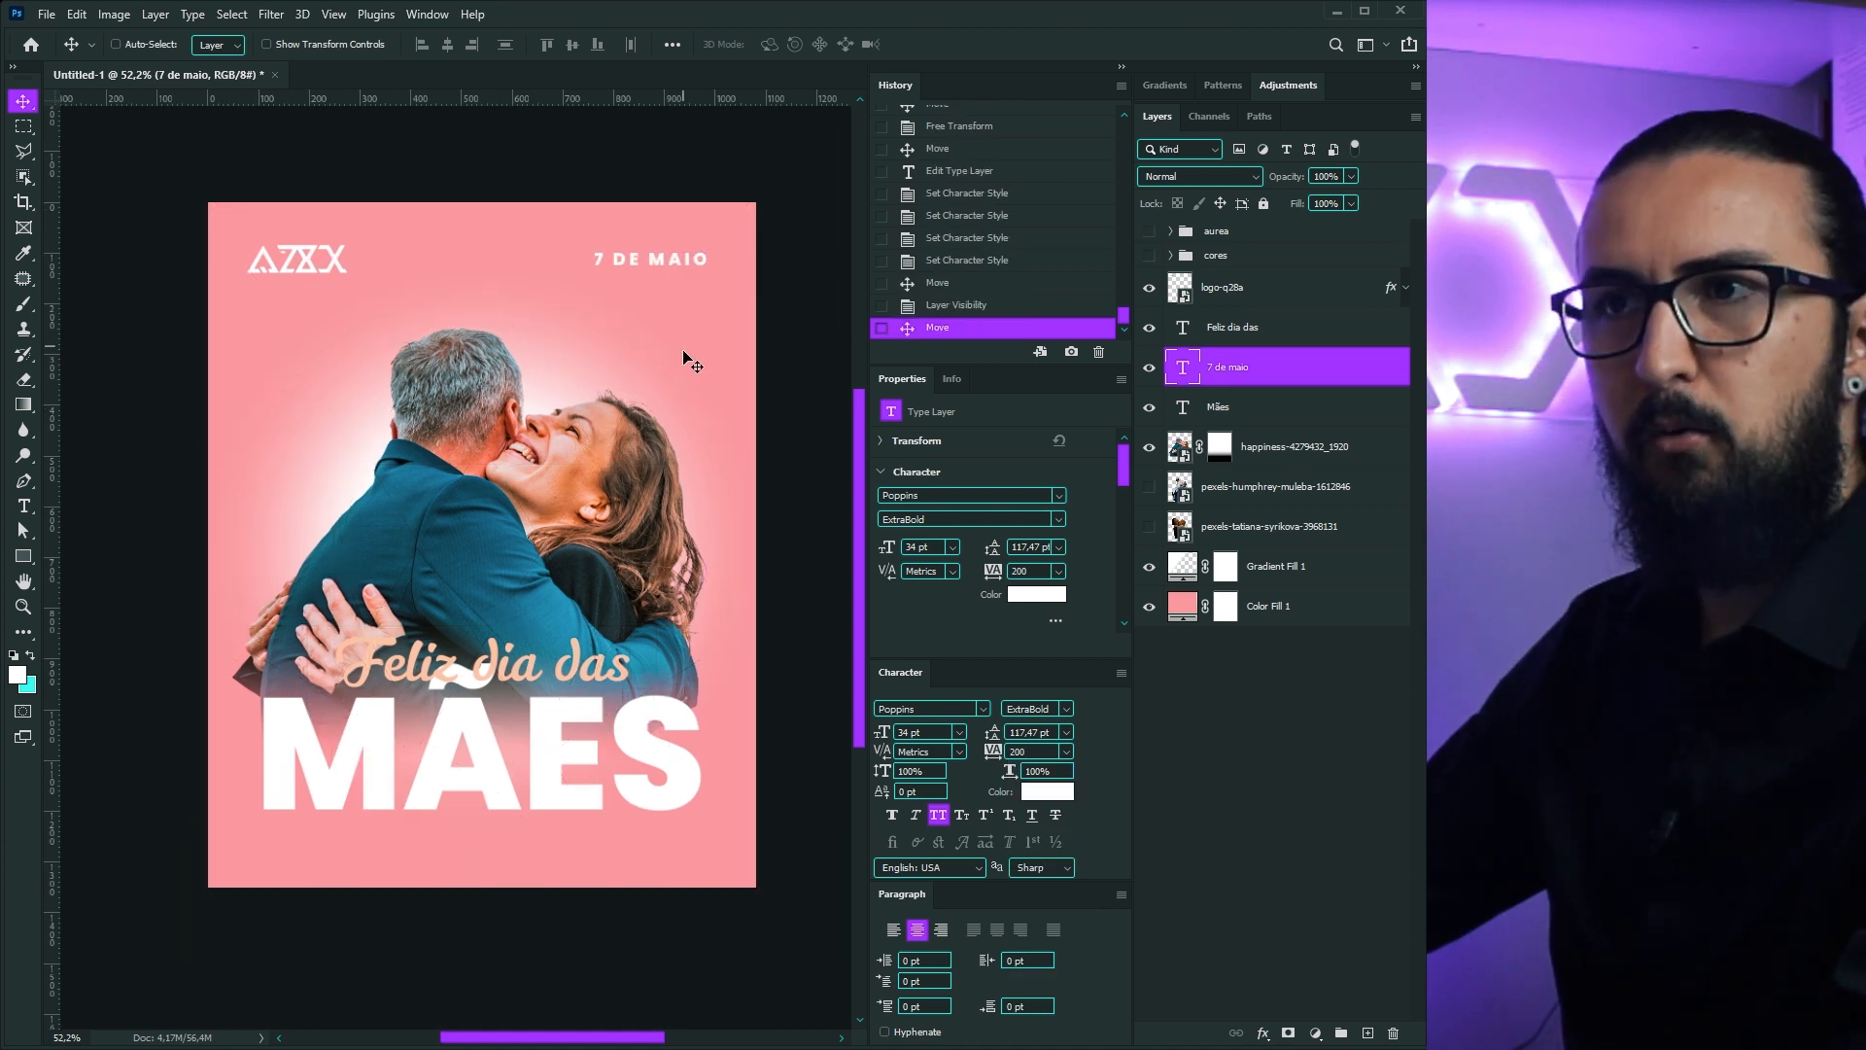
Step: Put the date layer above the title layers and move the couple cutout and both title texts up about 80 px
left_click_drag(573, 585, 586, 577)
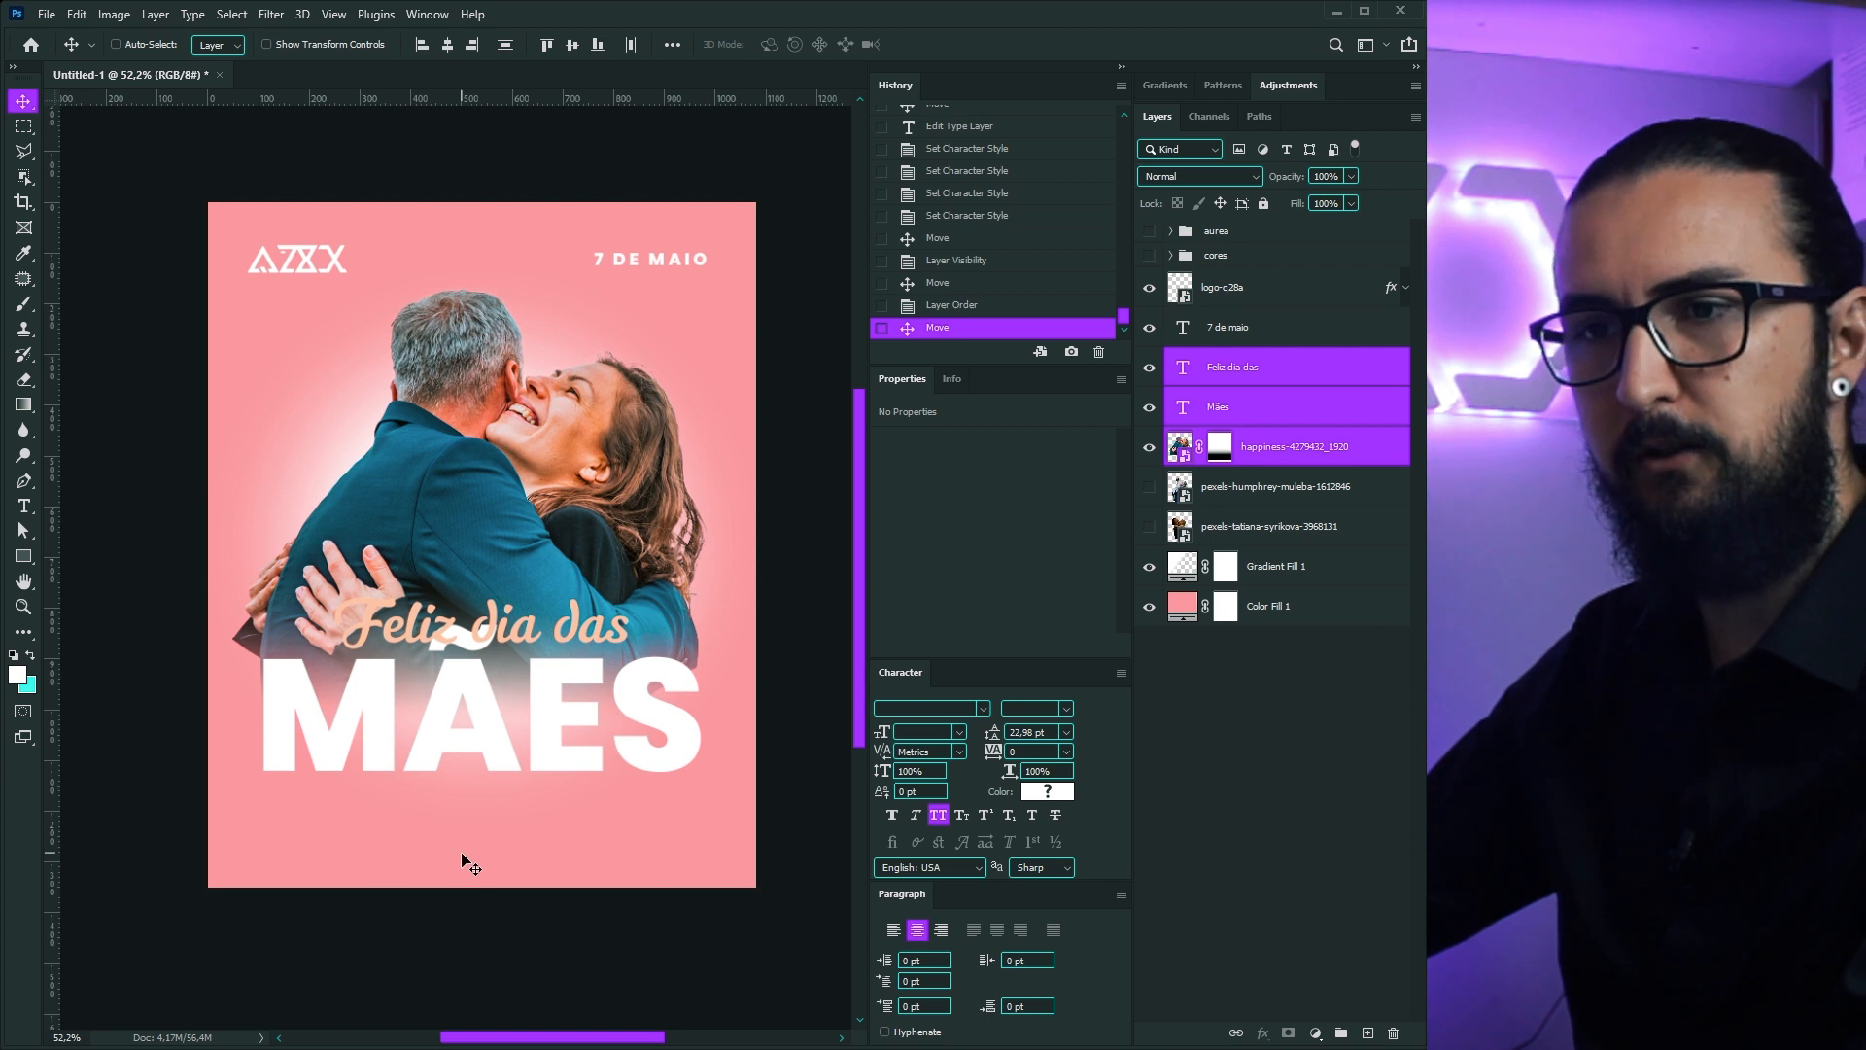
key("ctrl+z")
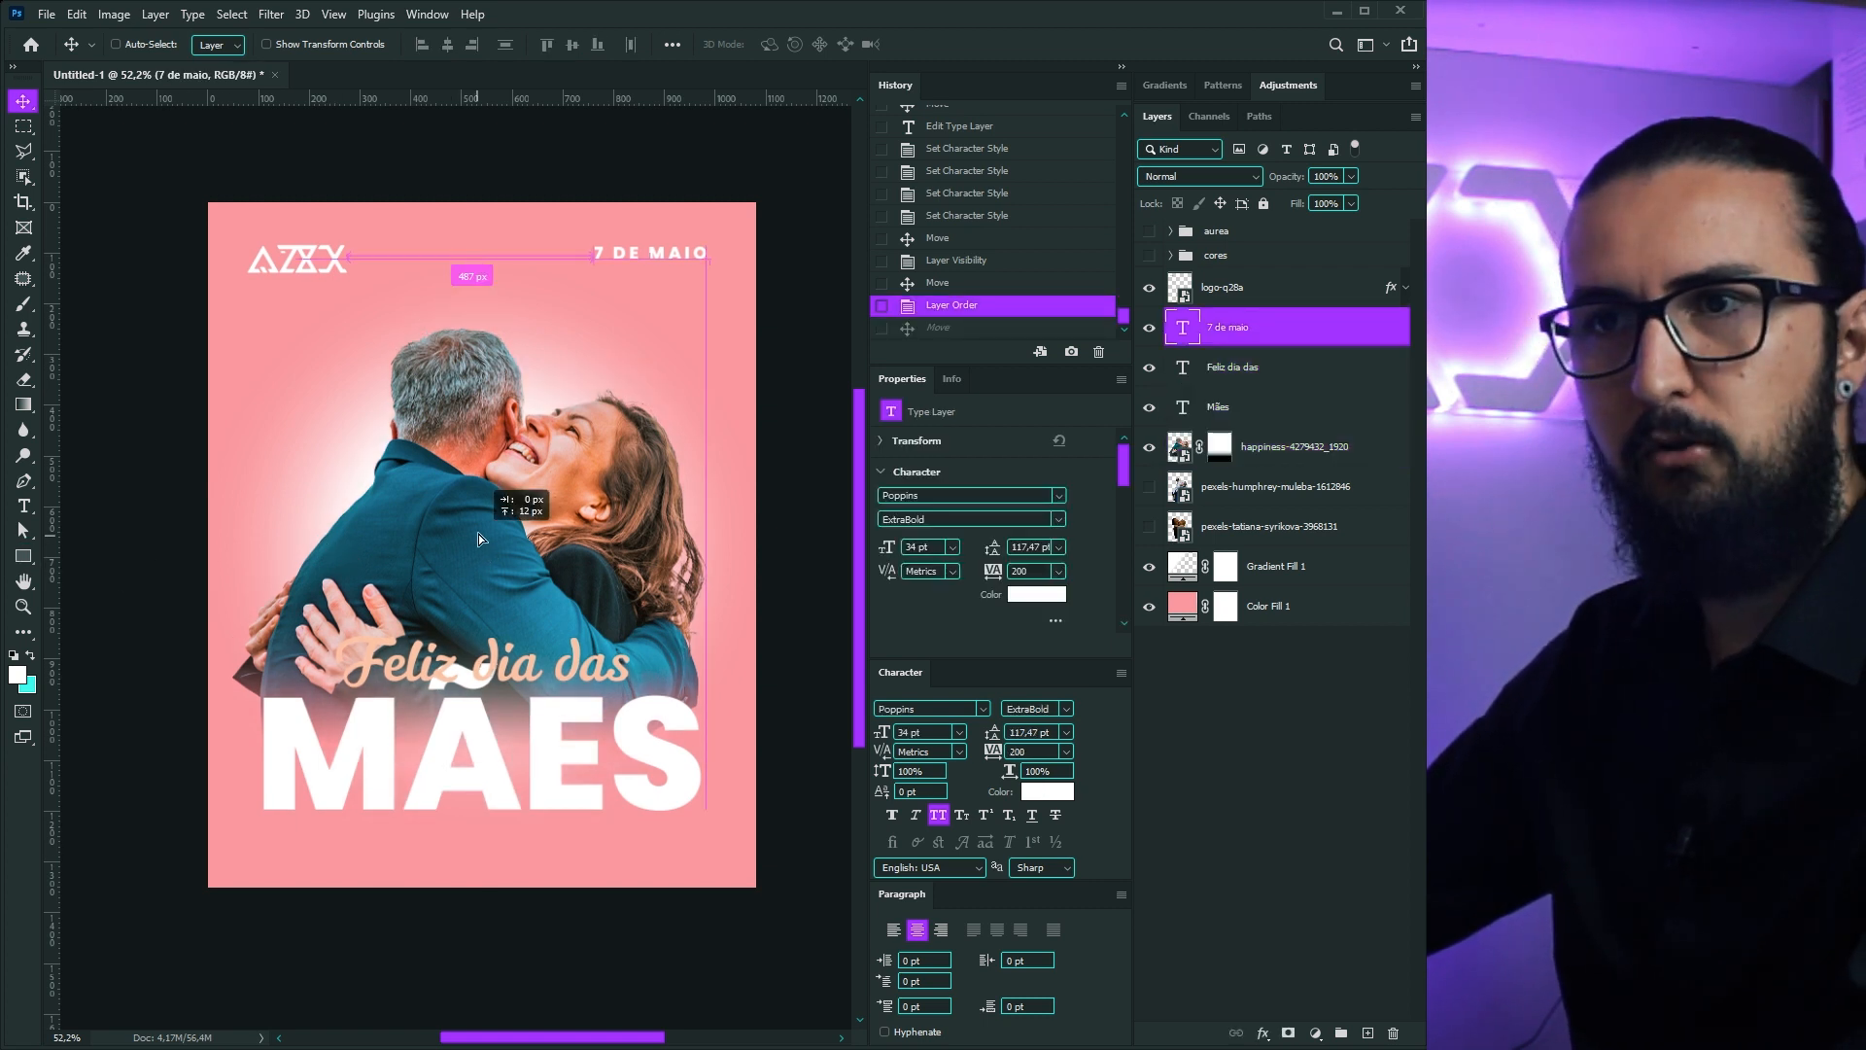
left_click(1281, 366)
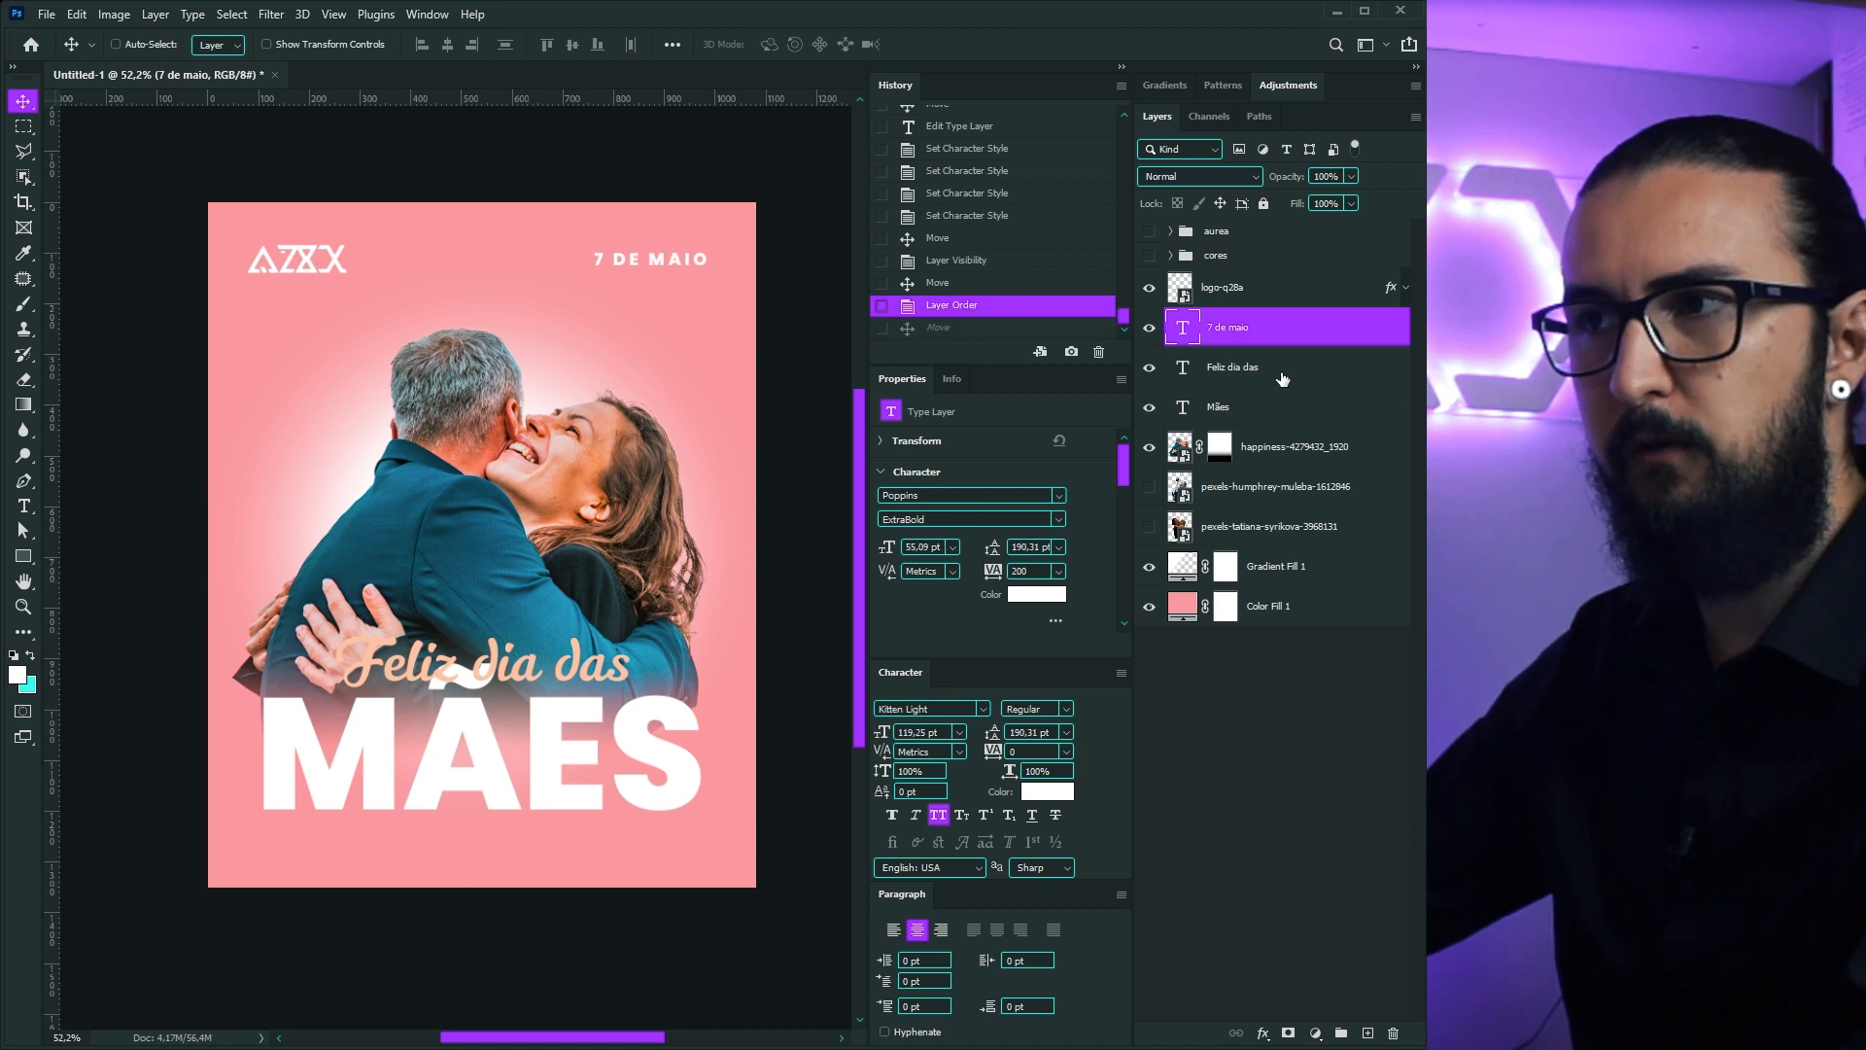
left_click(1251, 457, "shift")
left_click_drag(554, 564, 561, 530)
Step: Scale the couple cutout down slightly about its centre and move both title texts up a little over it
left_click(616, 546, "ctrl")
key("ctrl+t")
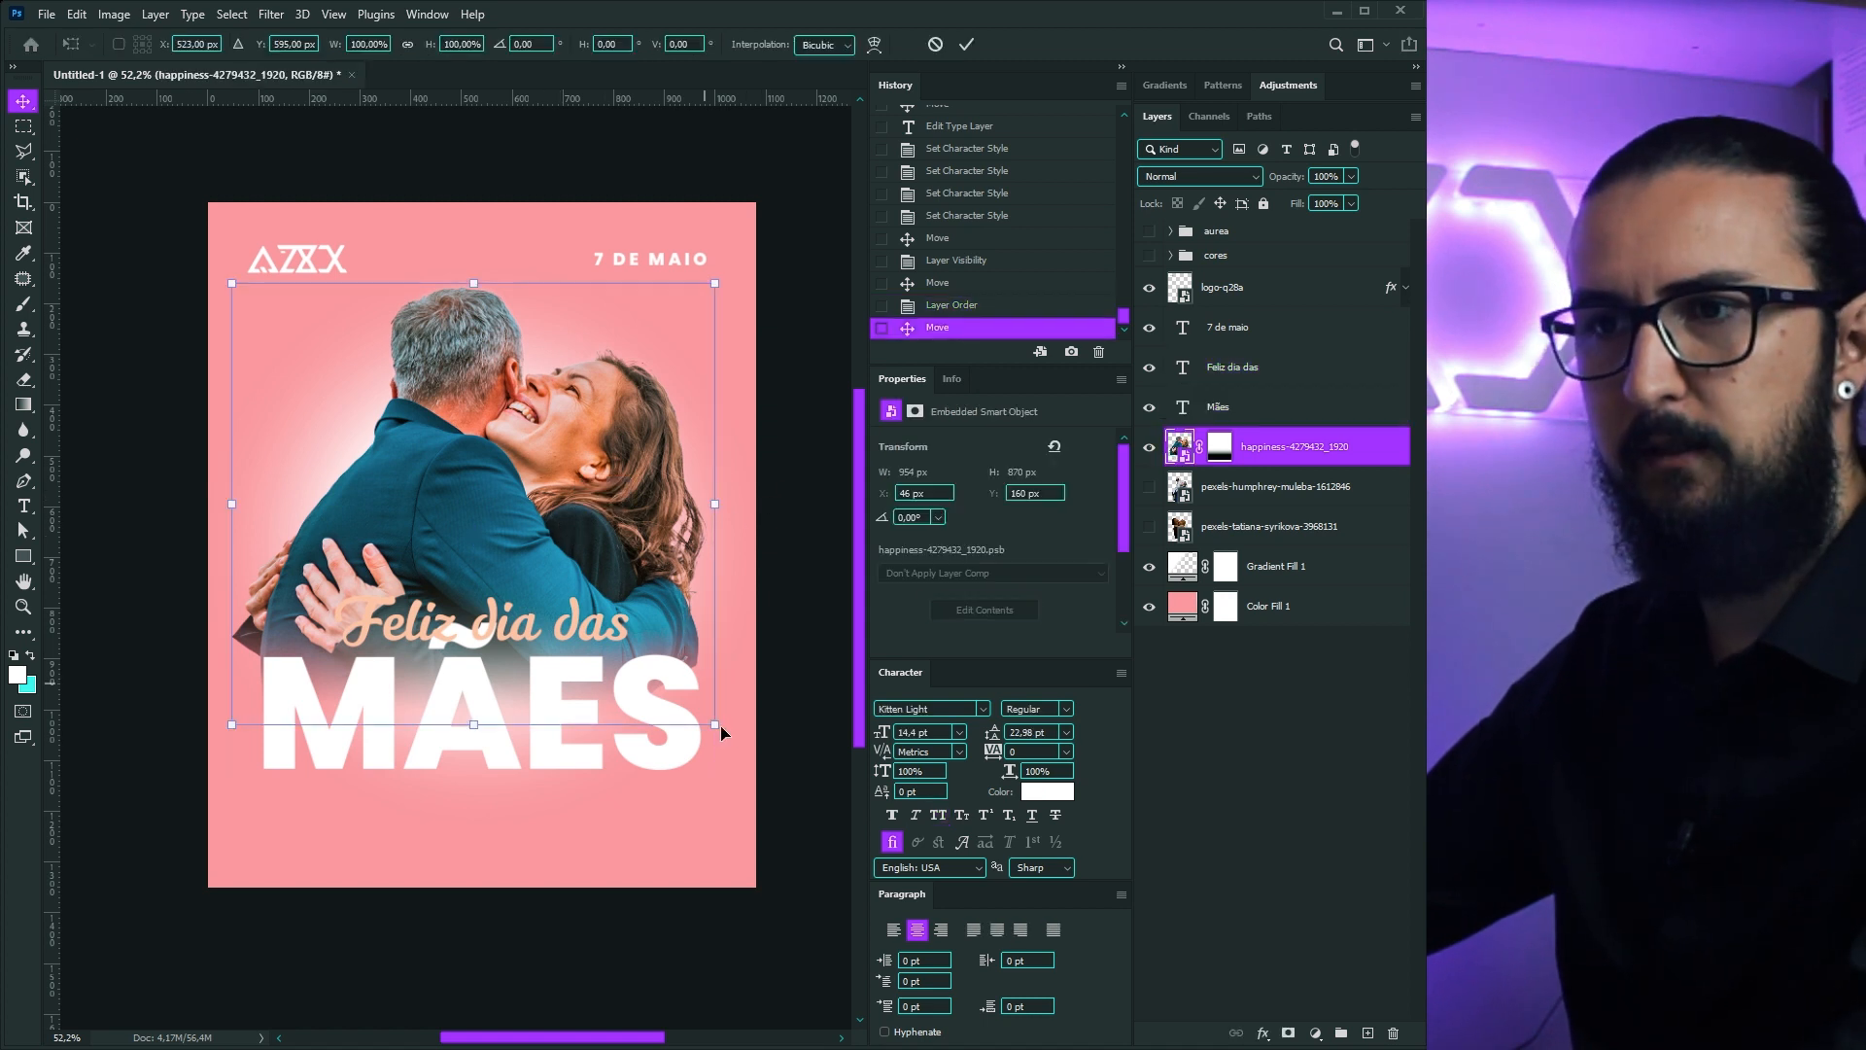
left_click_drag(716, 727, 688, 700)
key("Return")
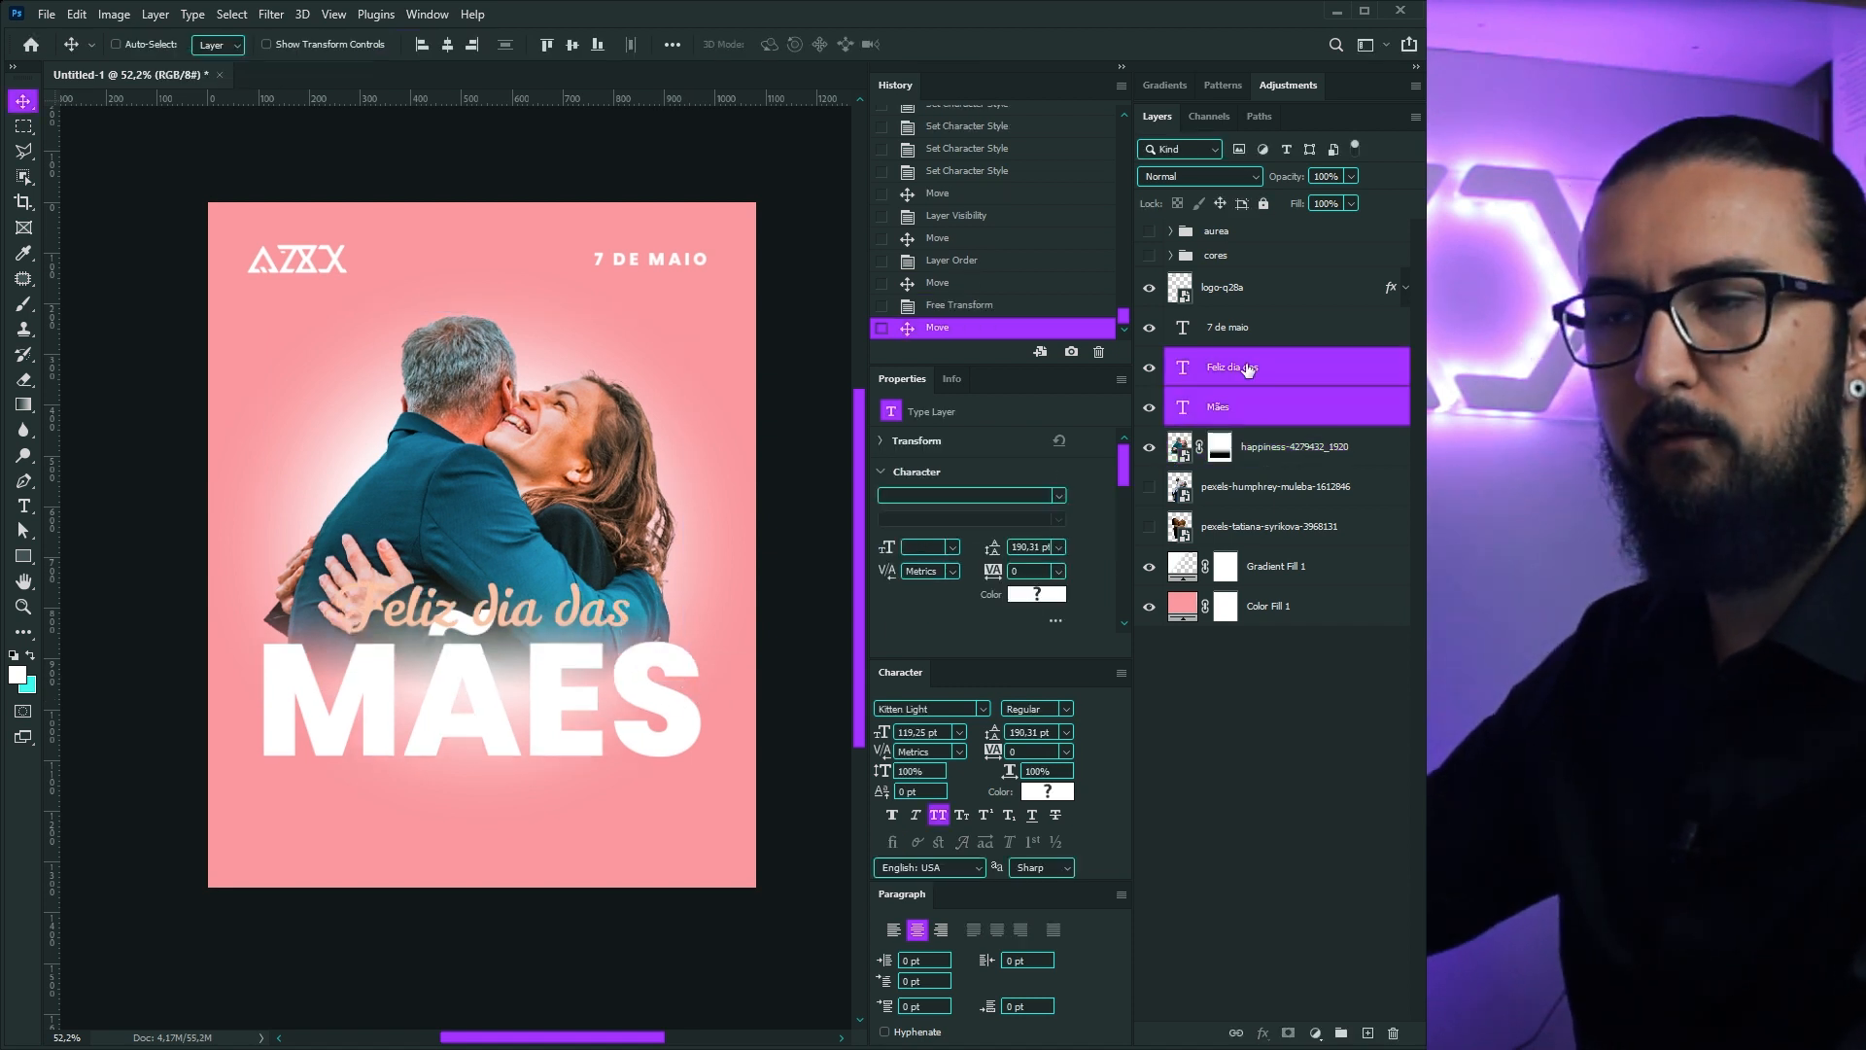
left_click(1242, 373)
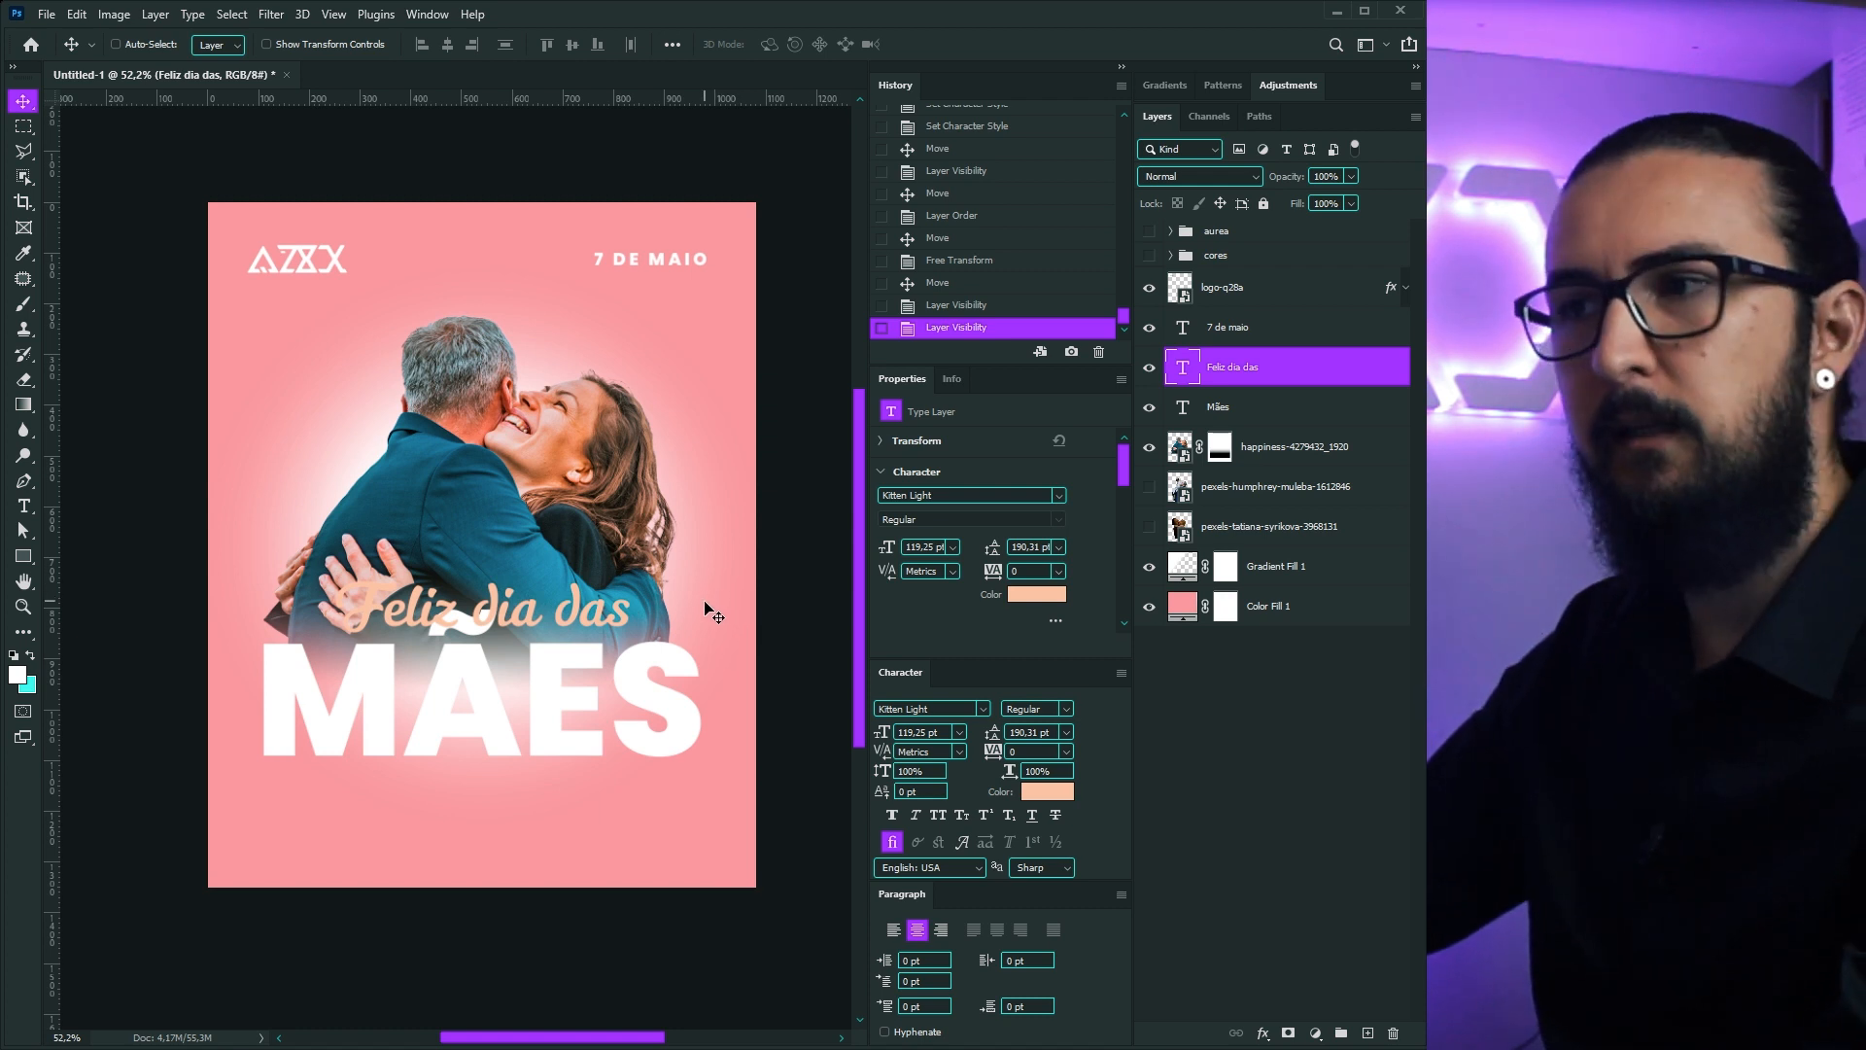
Step: Duplicate the date text below the title and change the copy's wording to "até 7 de maio tudo com -10%"
left_click(1257, 337)
left_click_drag(660, 297, 403, 925)
double_click(1187, 340)
type("Até 7 de maio")
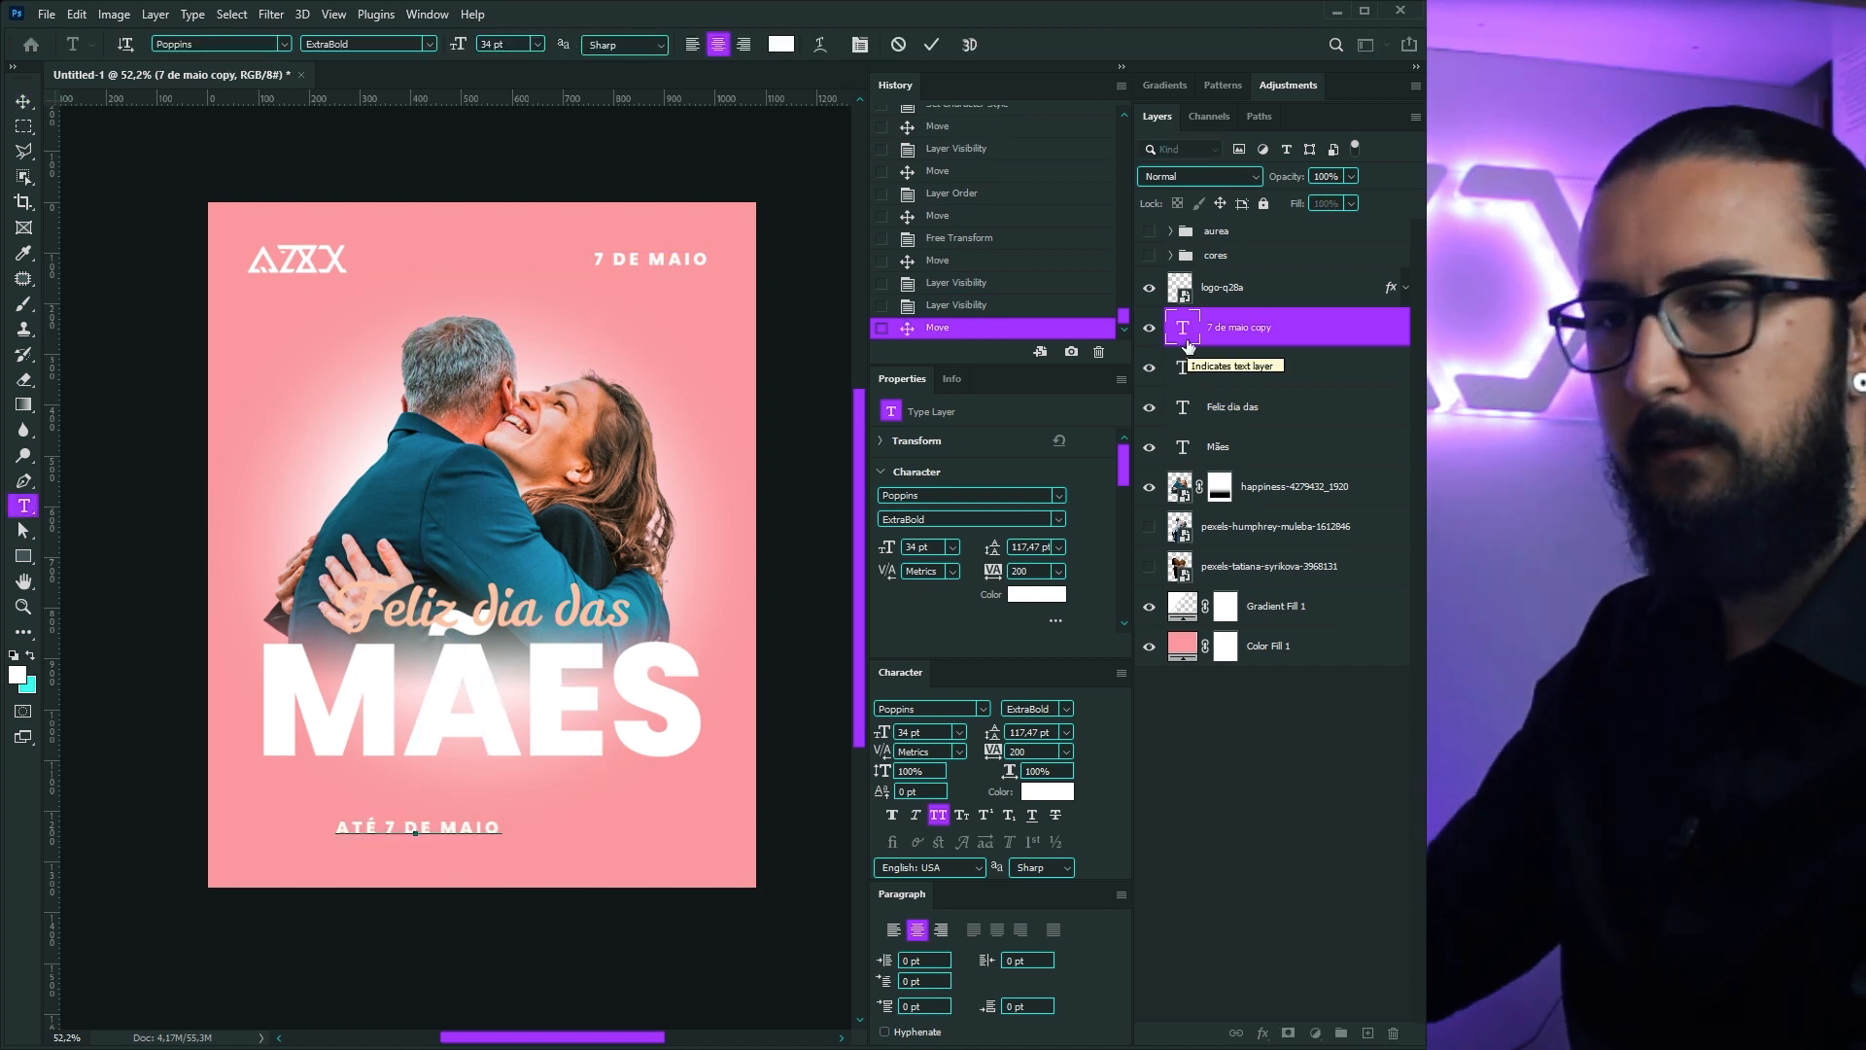
type(" tudo com -100%")
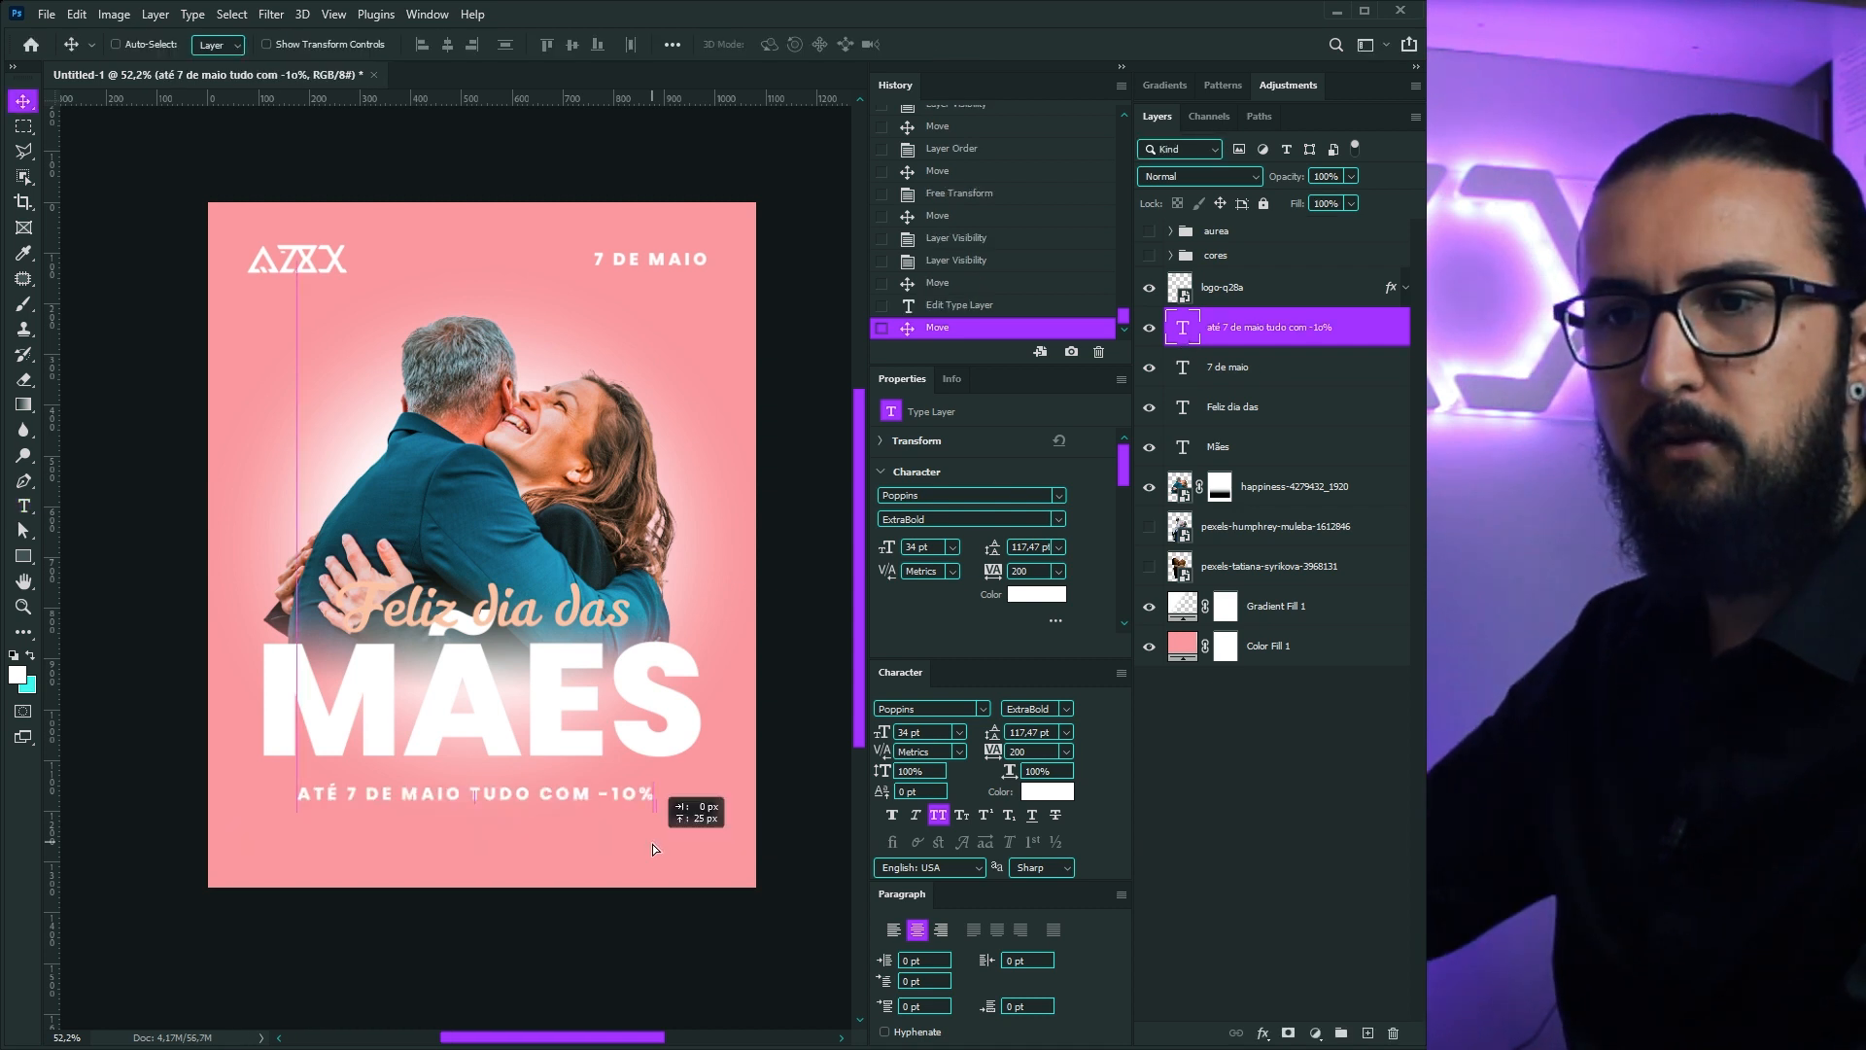
Step: Move the discount line down about 25 px below the title
left_click_drag(649, 844, 647, 843)
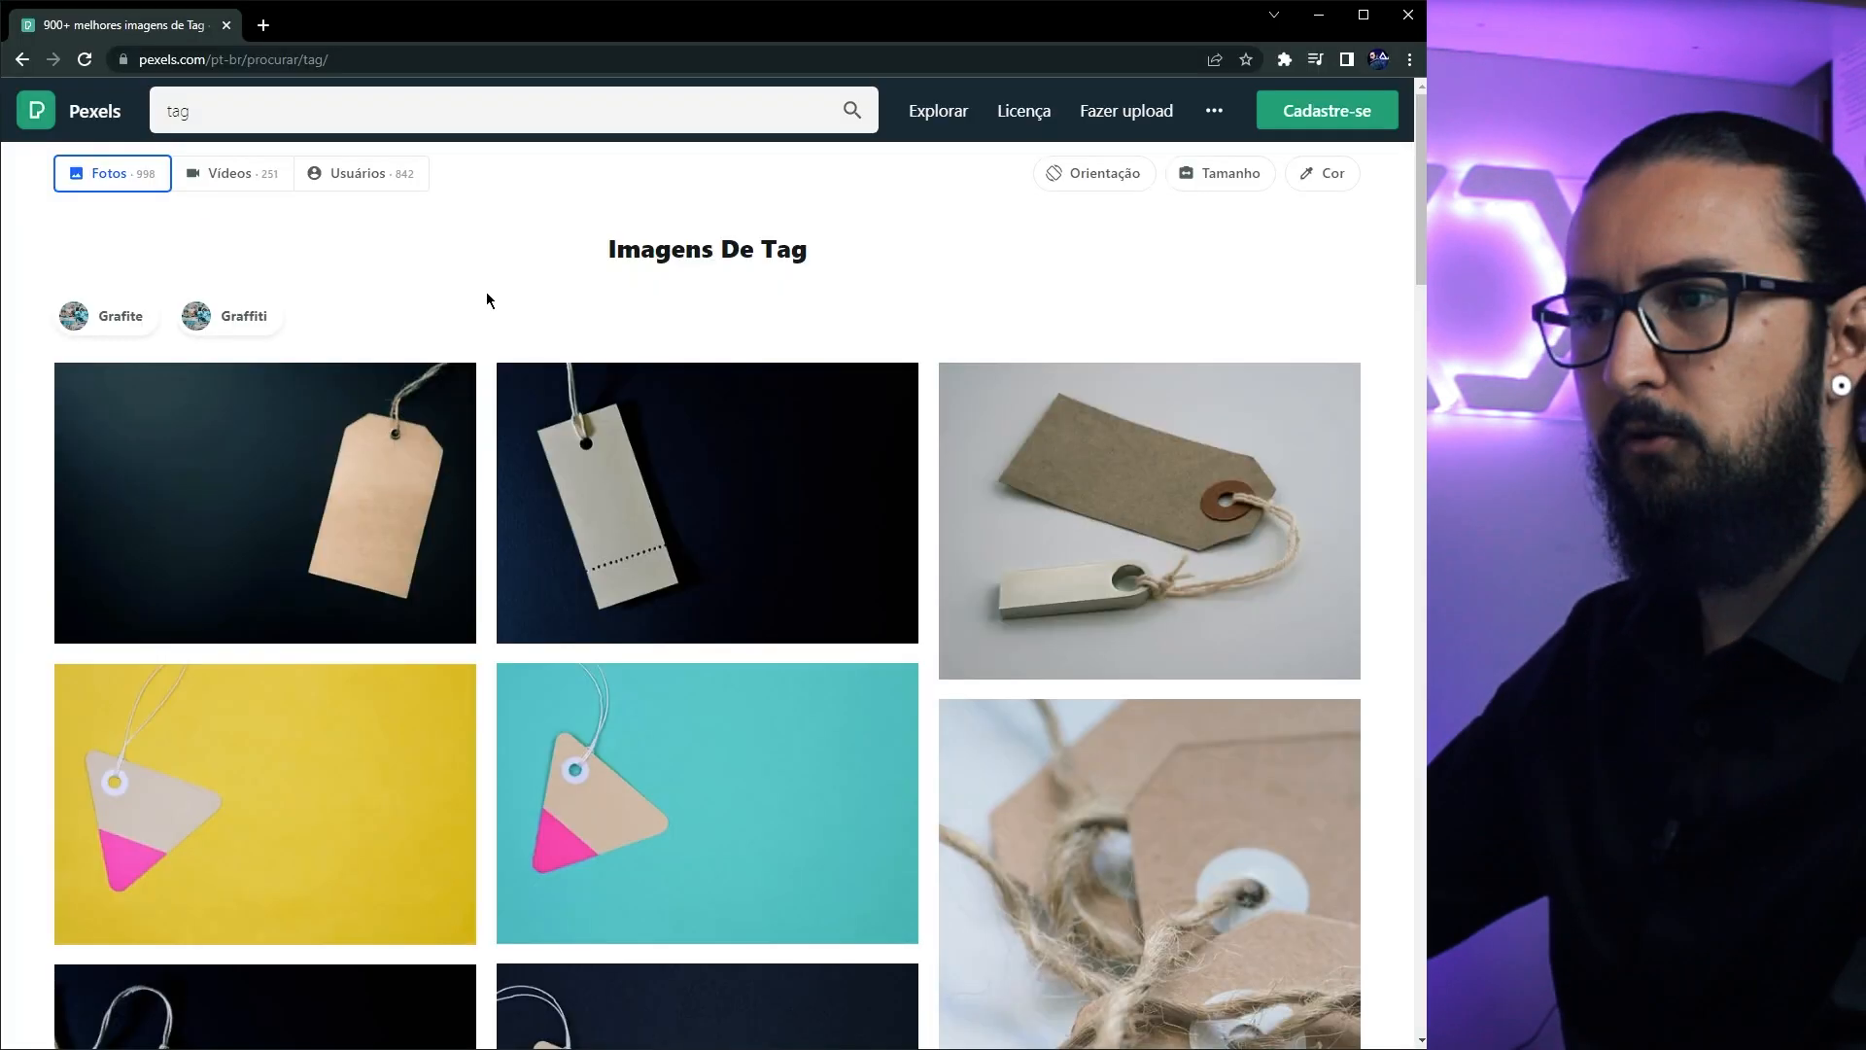
Step: Switch to the Pexels results for "tag", open the brown heart-shaped tag photo and copy the image
scroll(378, 331, "down", 2)
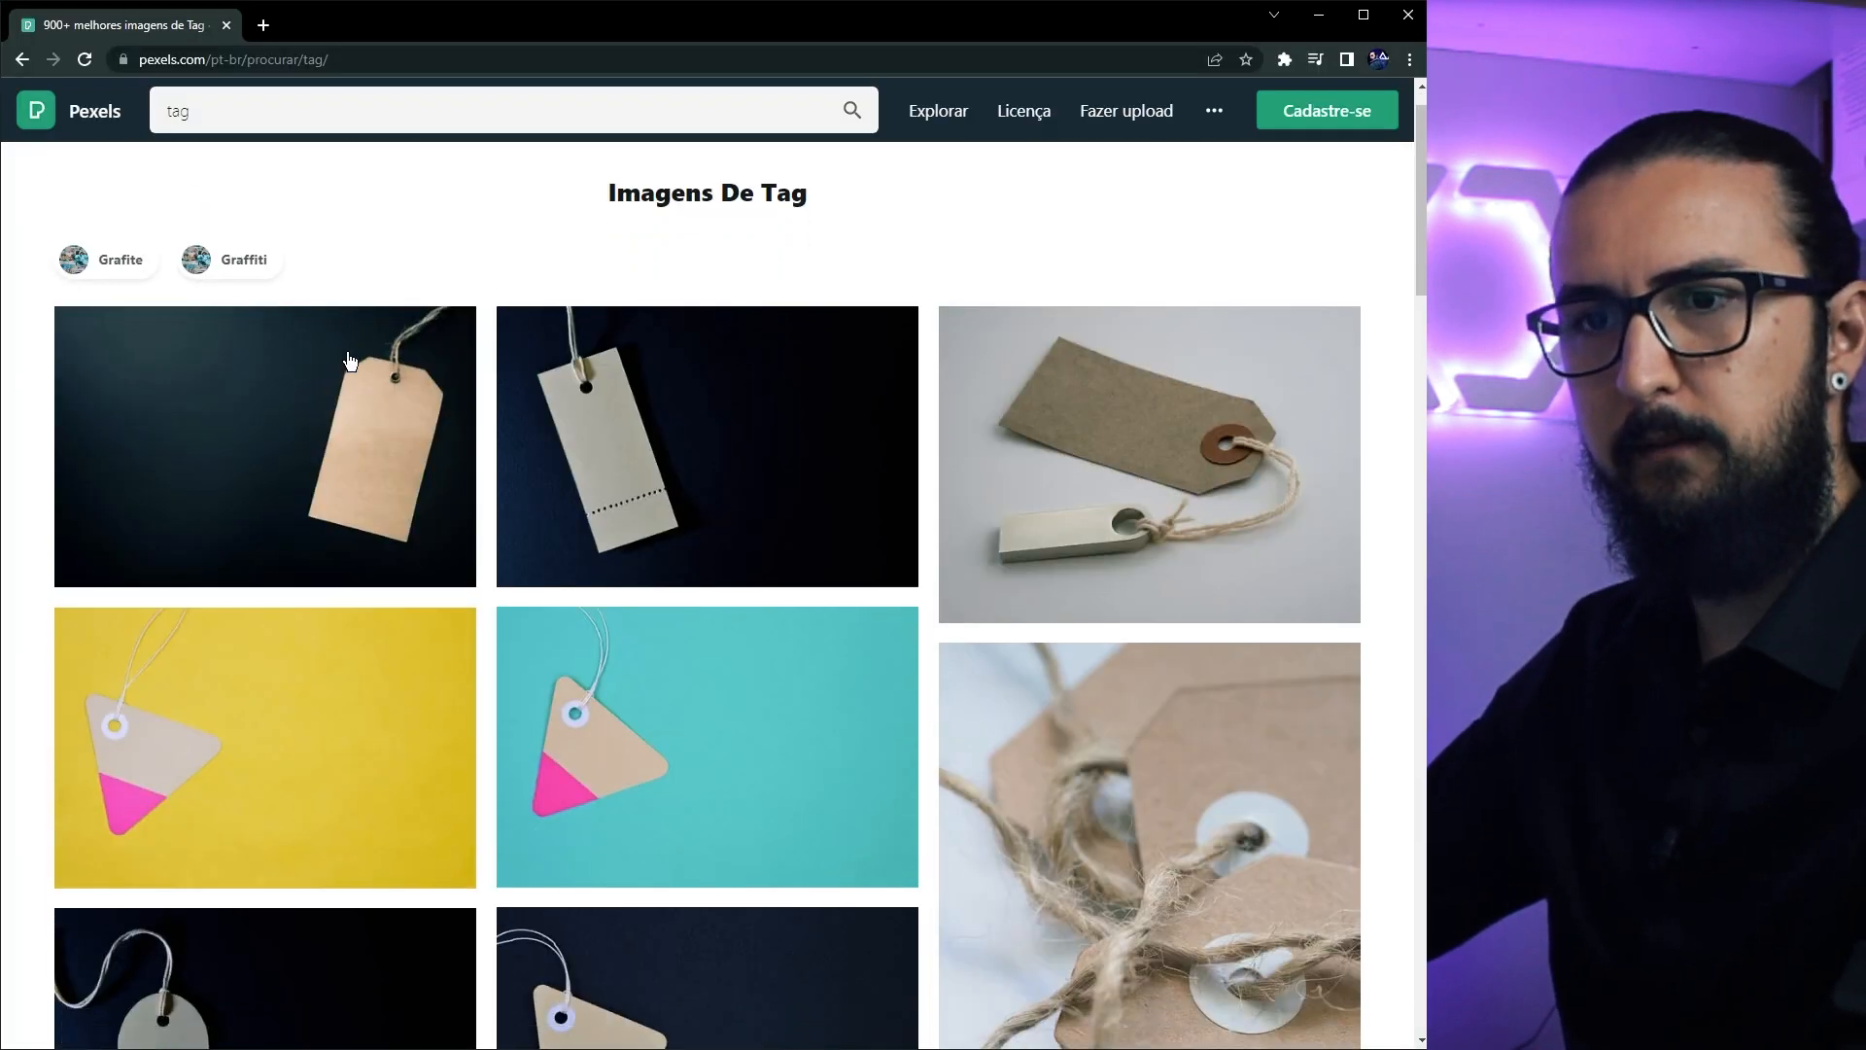
scroll(365, 346, "down", 4)
scroll(364, 370, "down", 3)
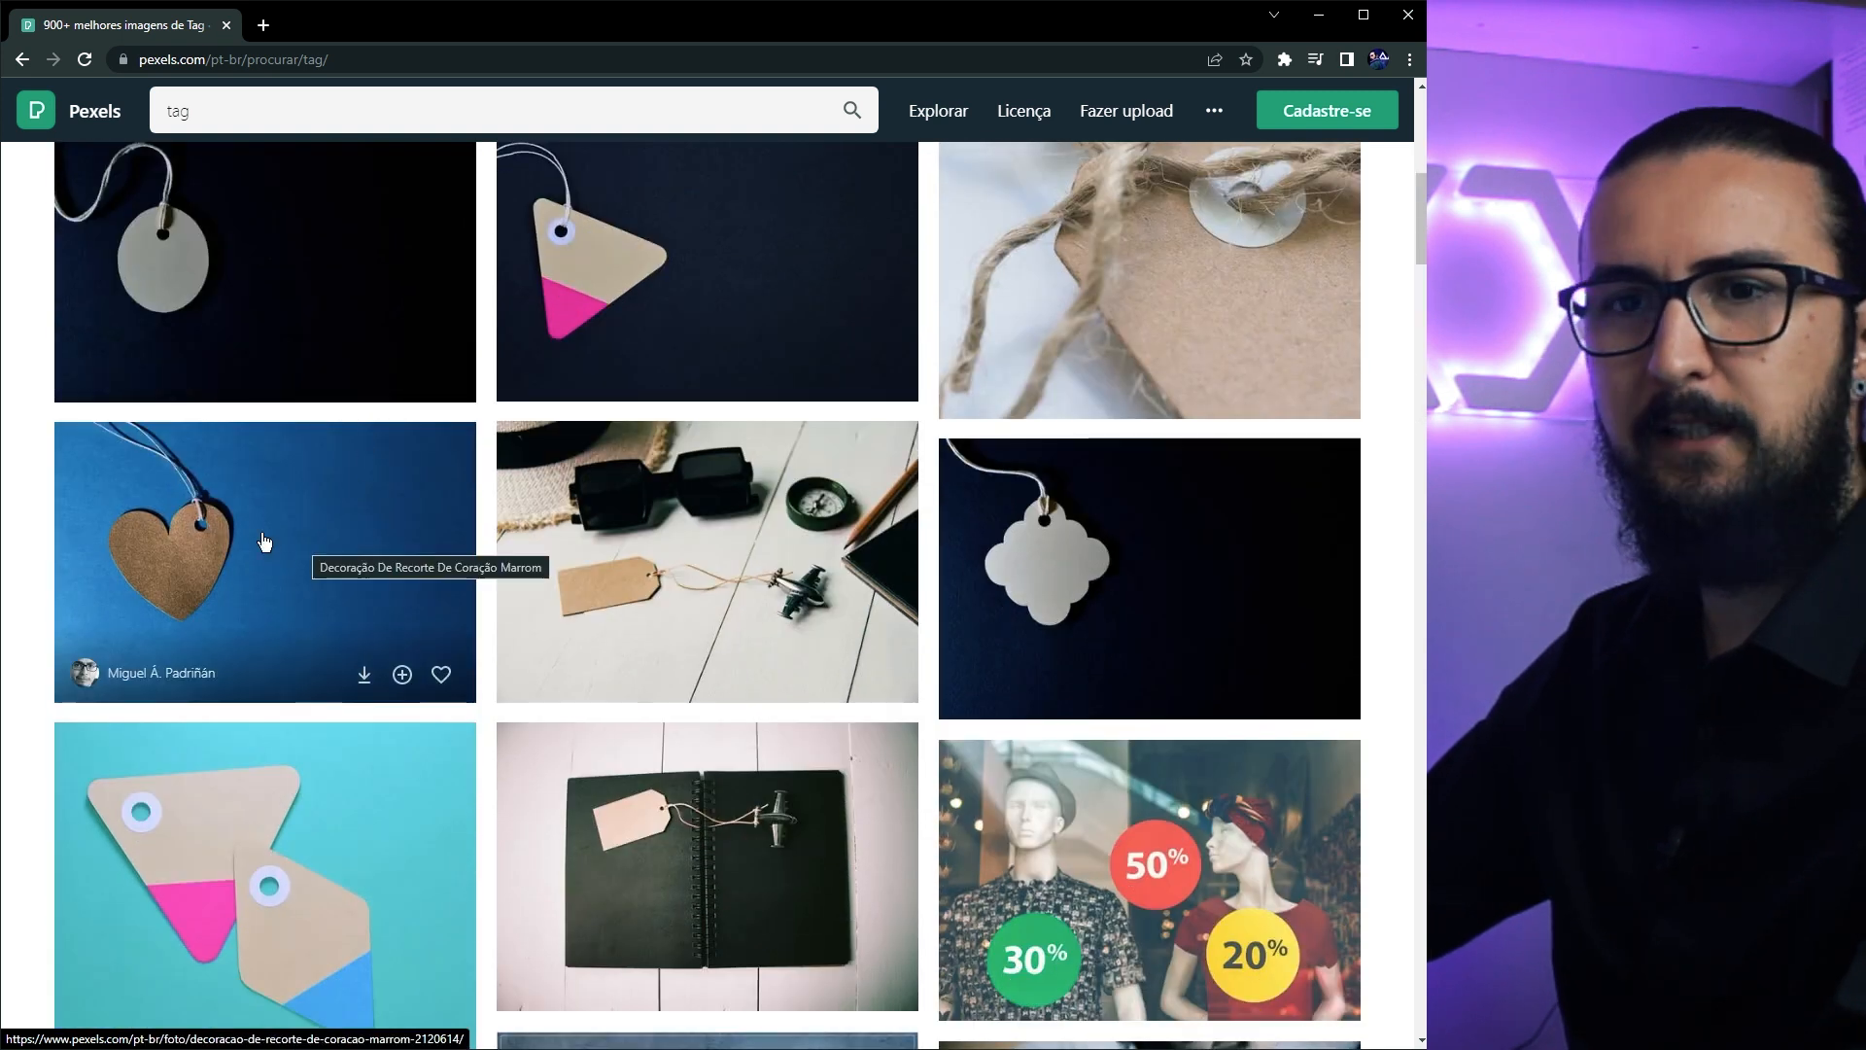
left_click(258, 540)
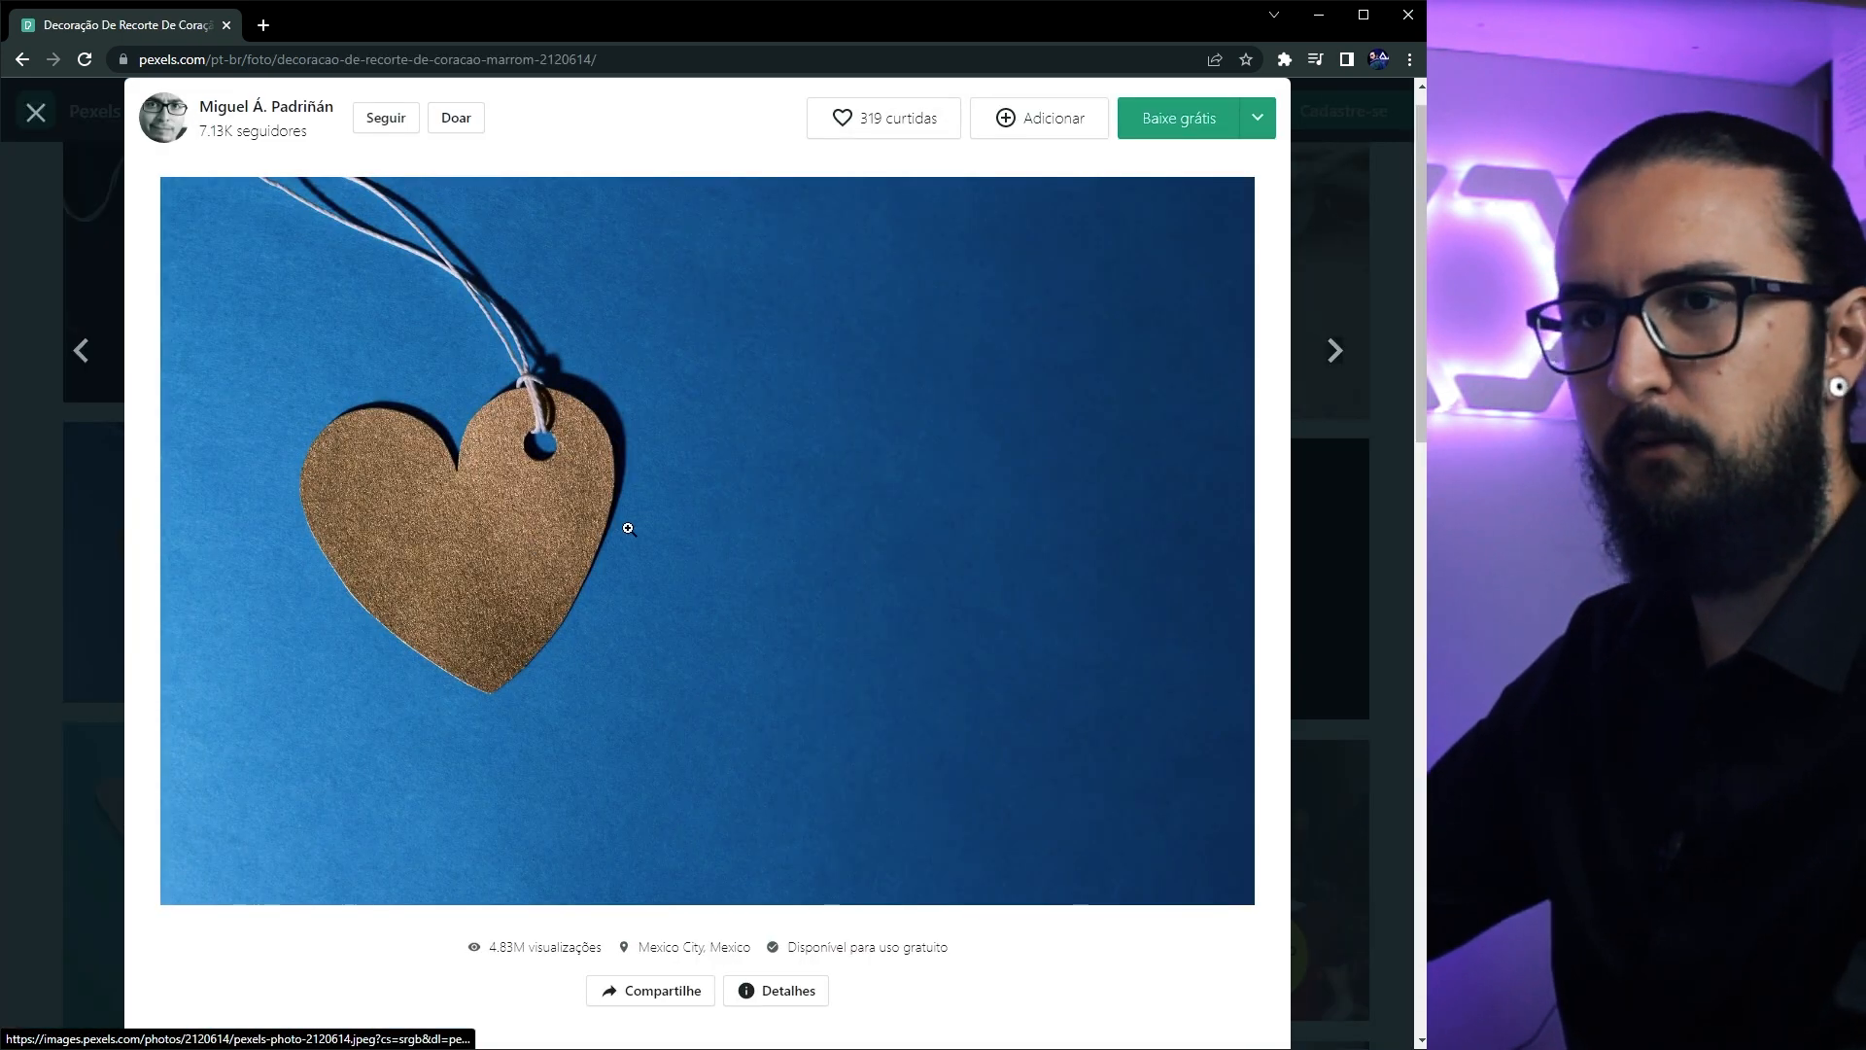
right_click(549, 491)
left_click(619, 716)
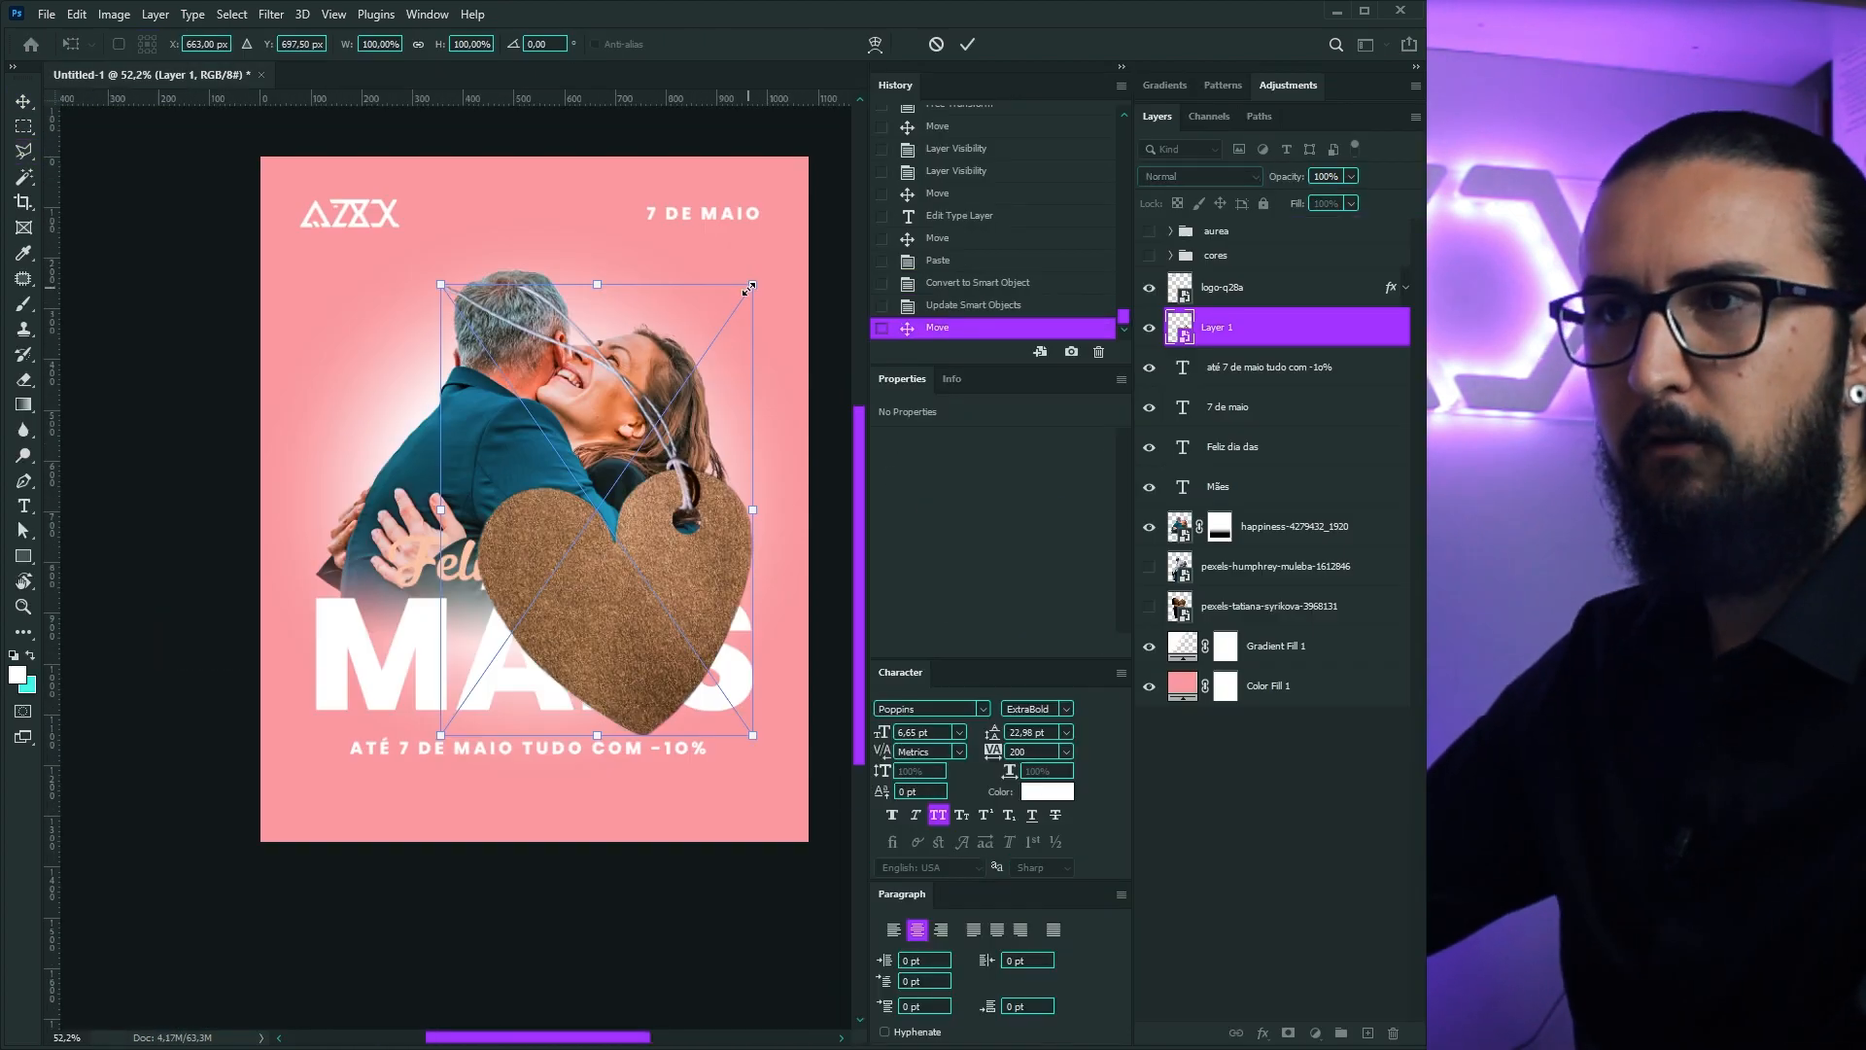
Step: Scale the heart tag cutout to about 42%, rotate it about -7° and place it over the end of the discount line
left_click_drag(767, 292, 719, 416)
left_click_drag(622, 570, 684, 765)
left_click_drag(747, 837, 763, 826)
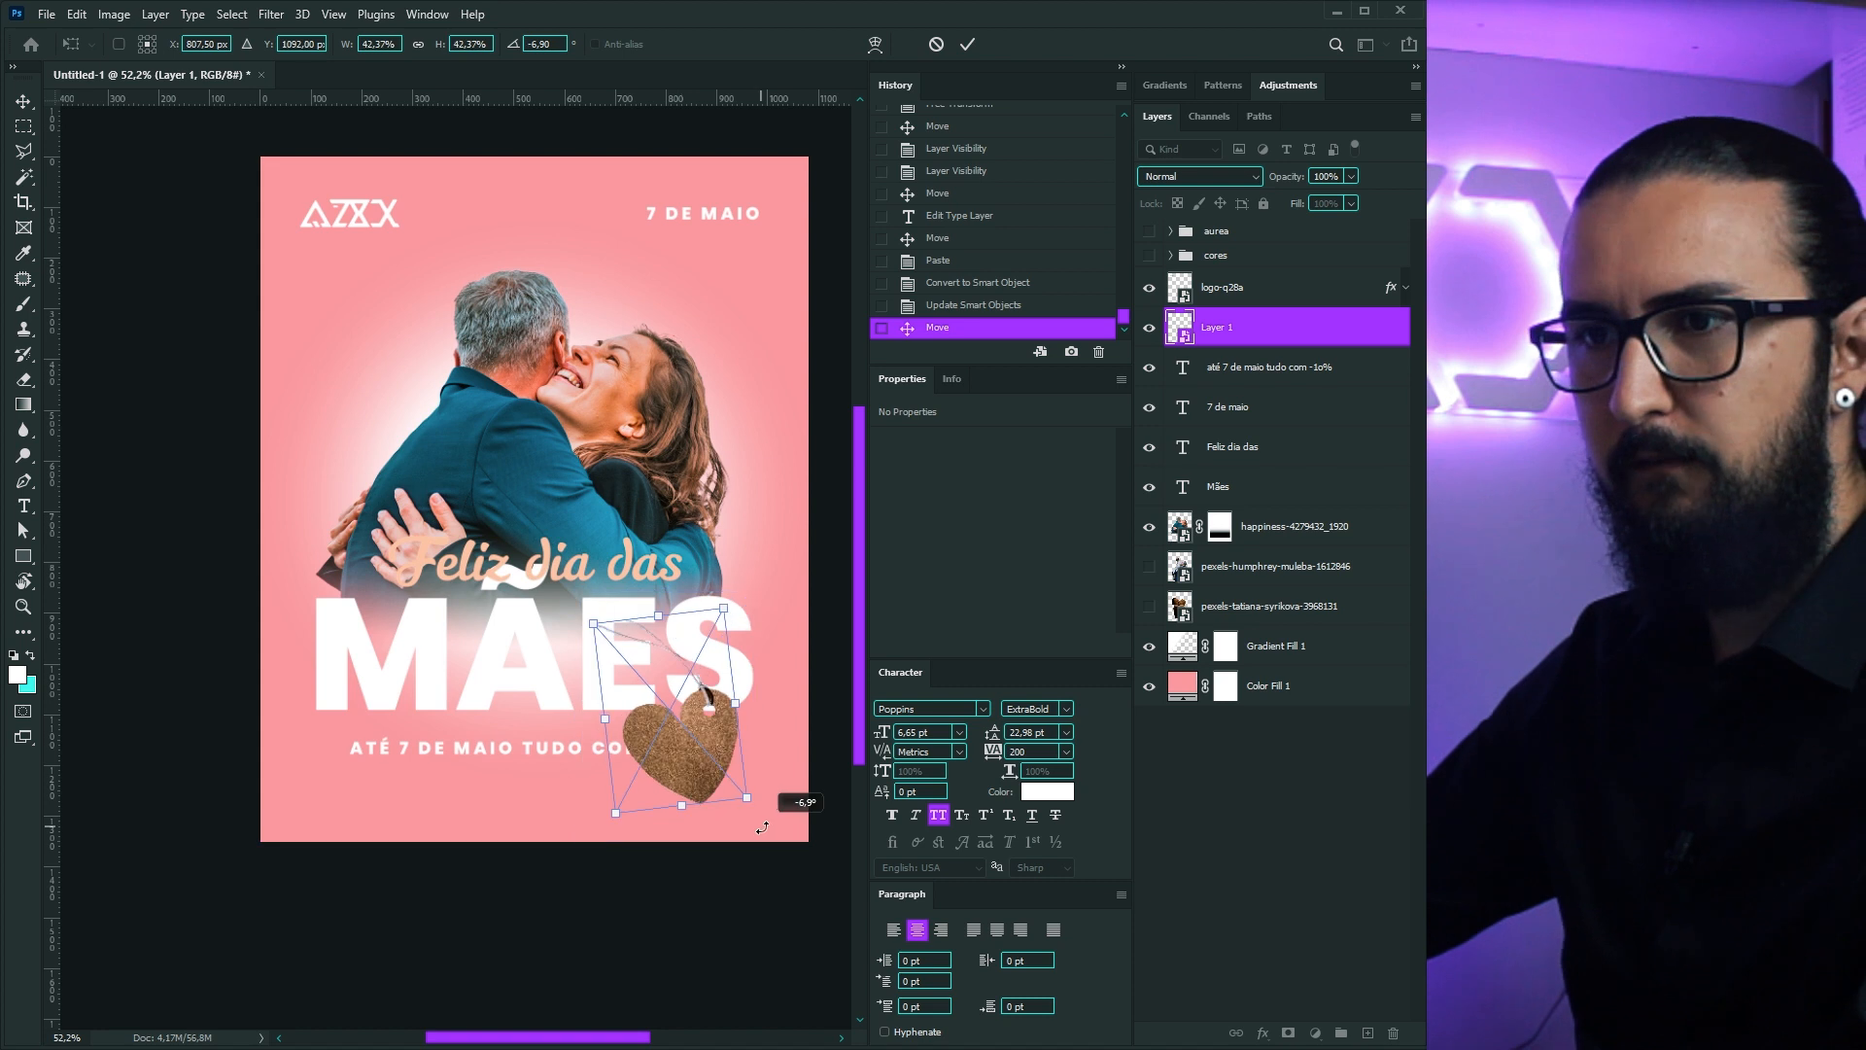
left_click_drag(679, 767, 670, 766)
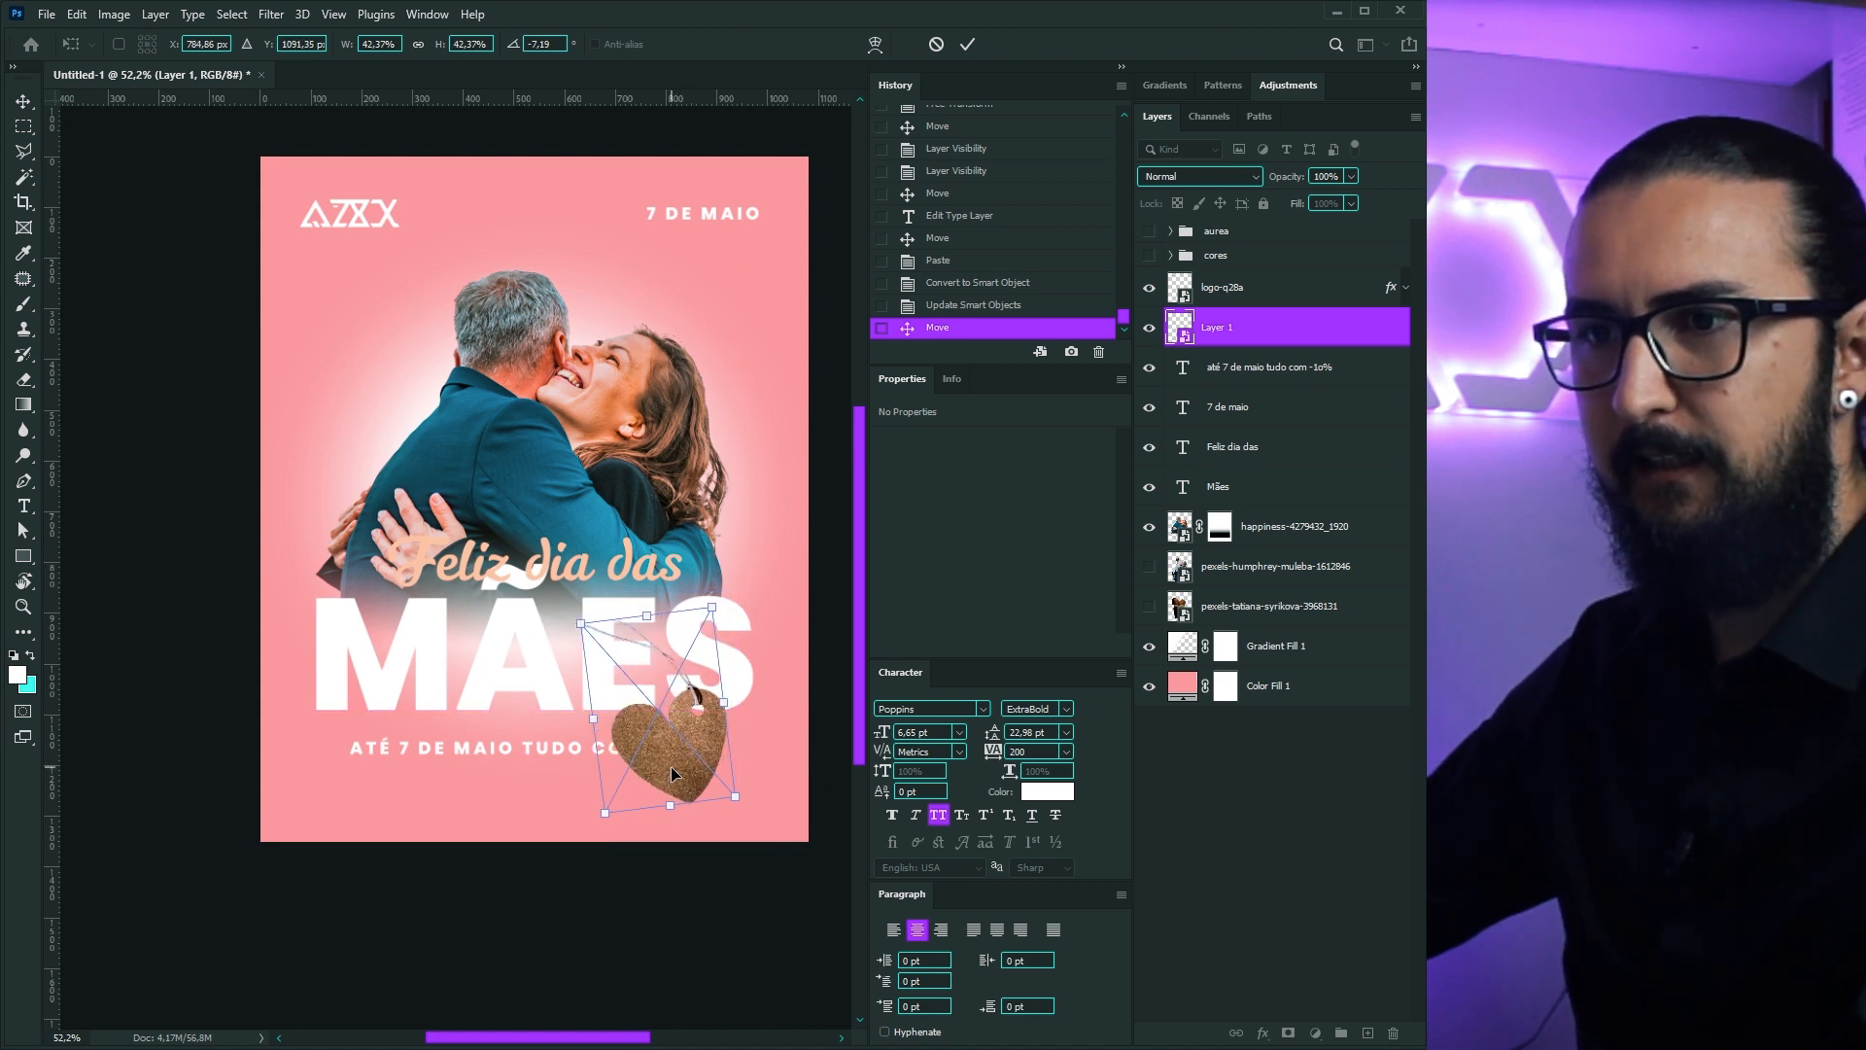
key("Return")
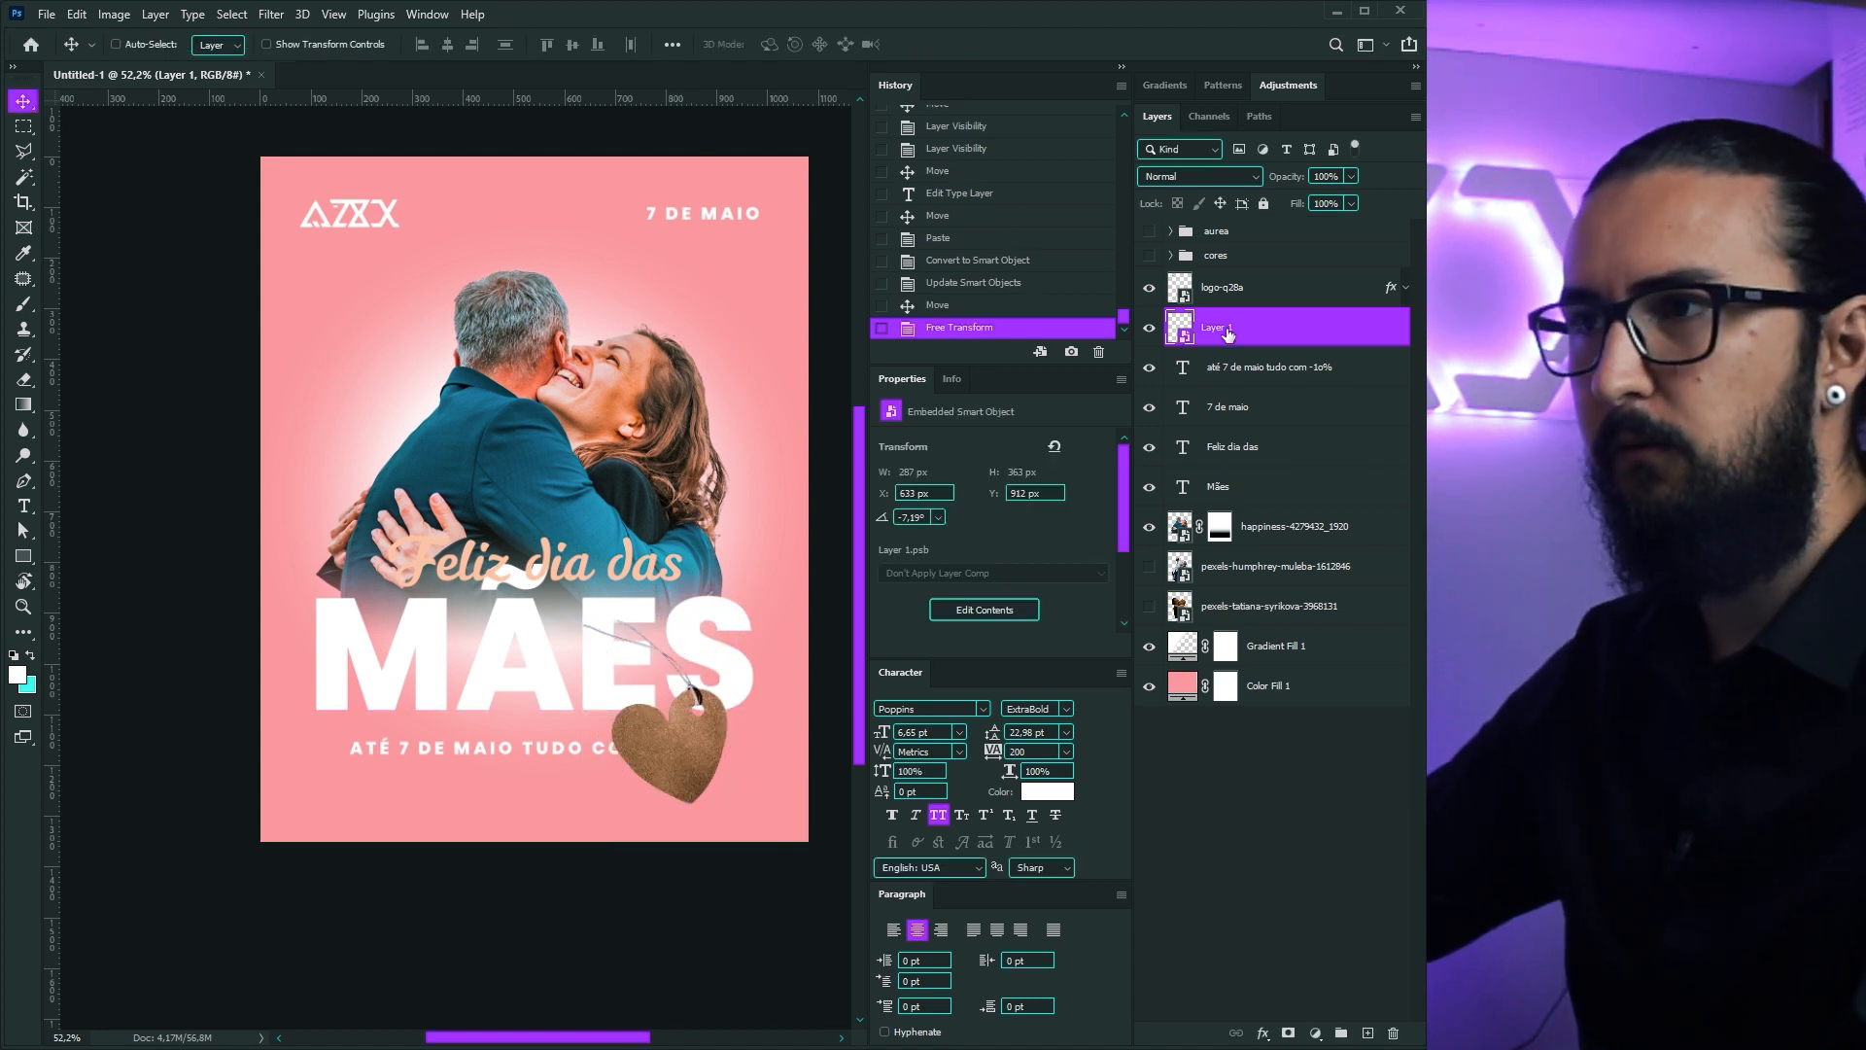
Step: Put the heart tag layer beneath the discount text layer and clean up its cutout with brush strokes on a layer mask
left_click_drag(1209, 340, 1210, 383)
scroll(667, 696, "up", 4)
left_click_drag(665, 689, 684, 714)
scroll(665, 719, "down", 7)
scroll(661, 726, "up", 10)
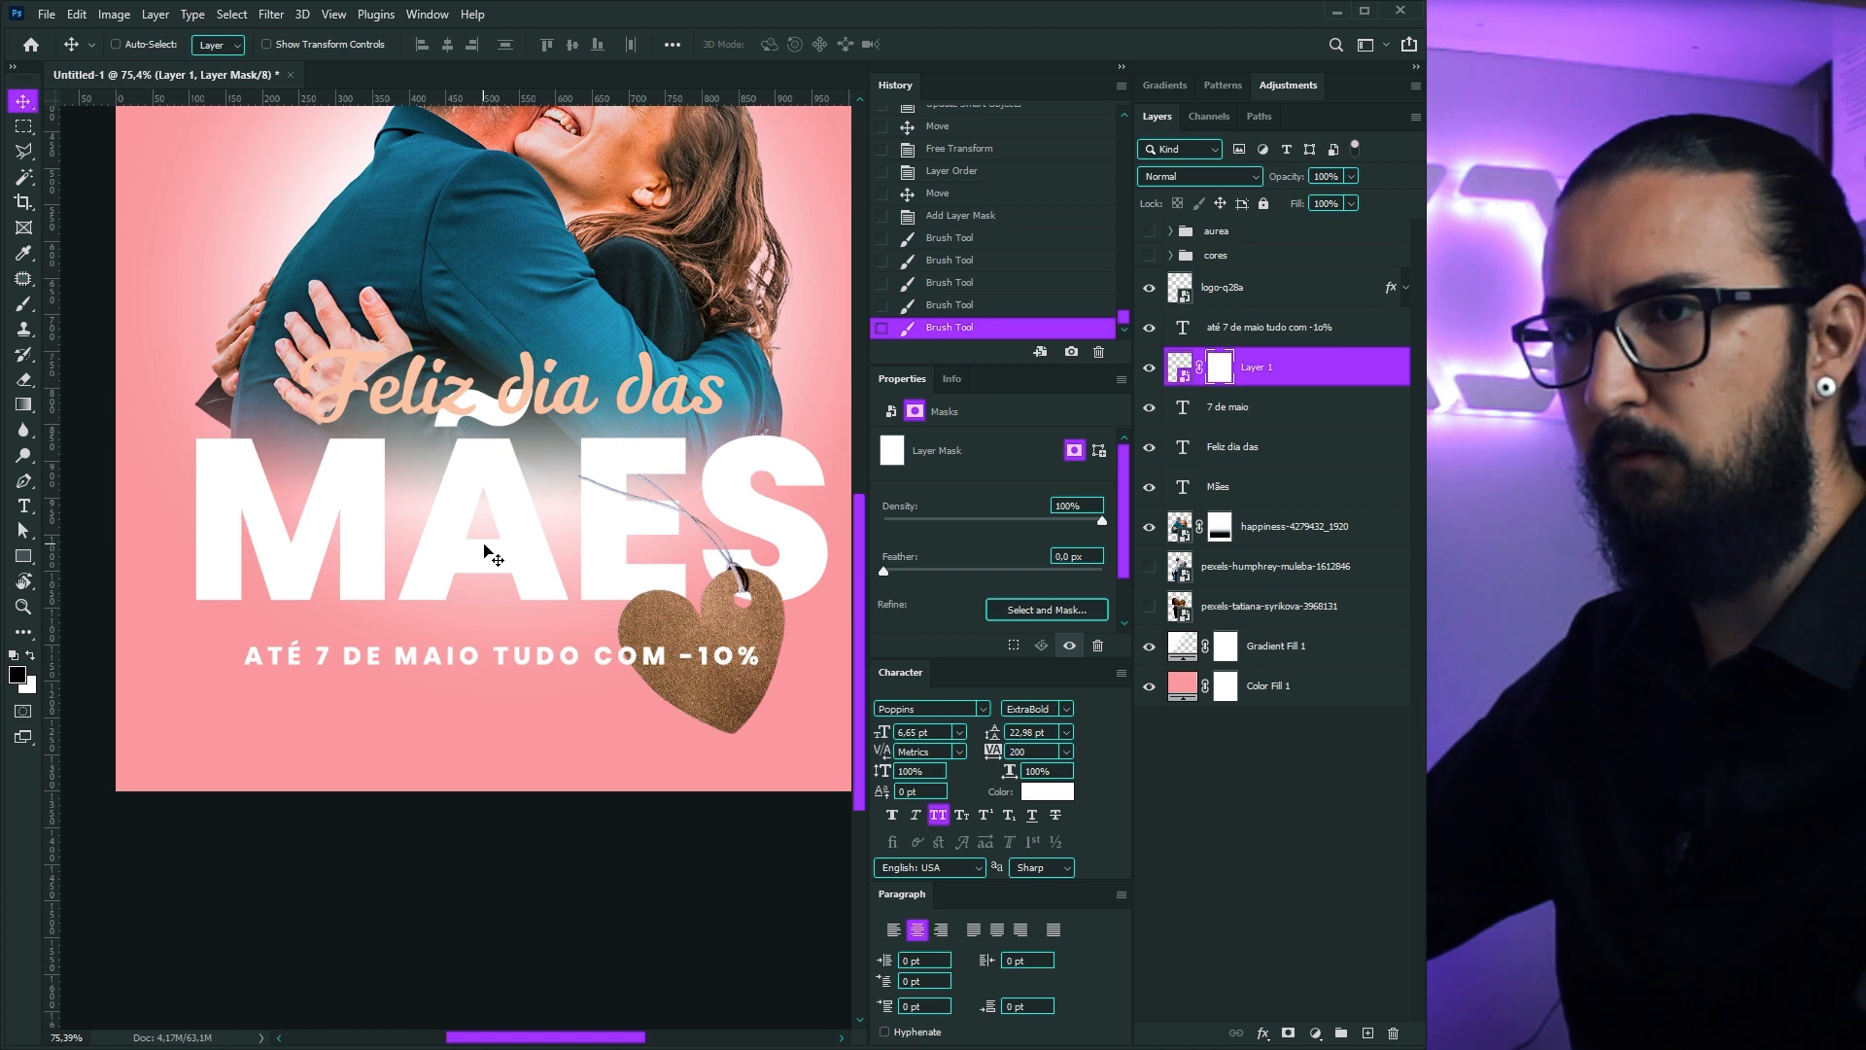
scroll(576, 583, "down", 2)
left_click_drag(526, 592, 554, 633)
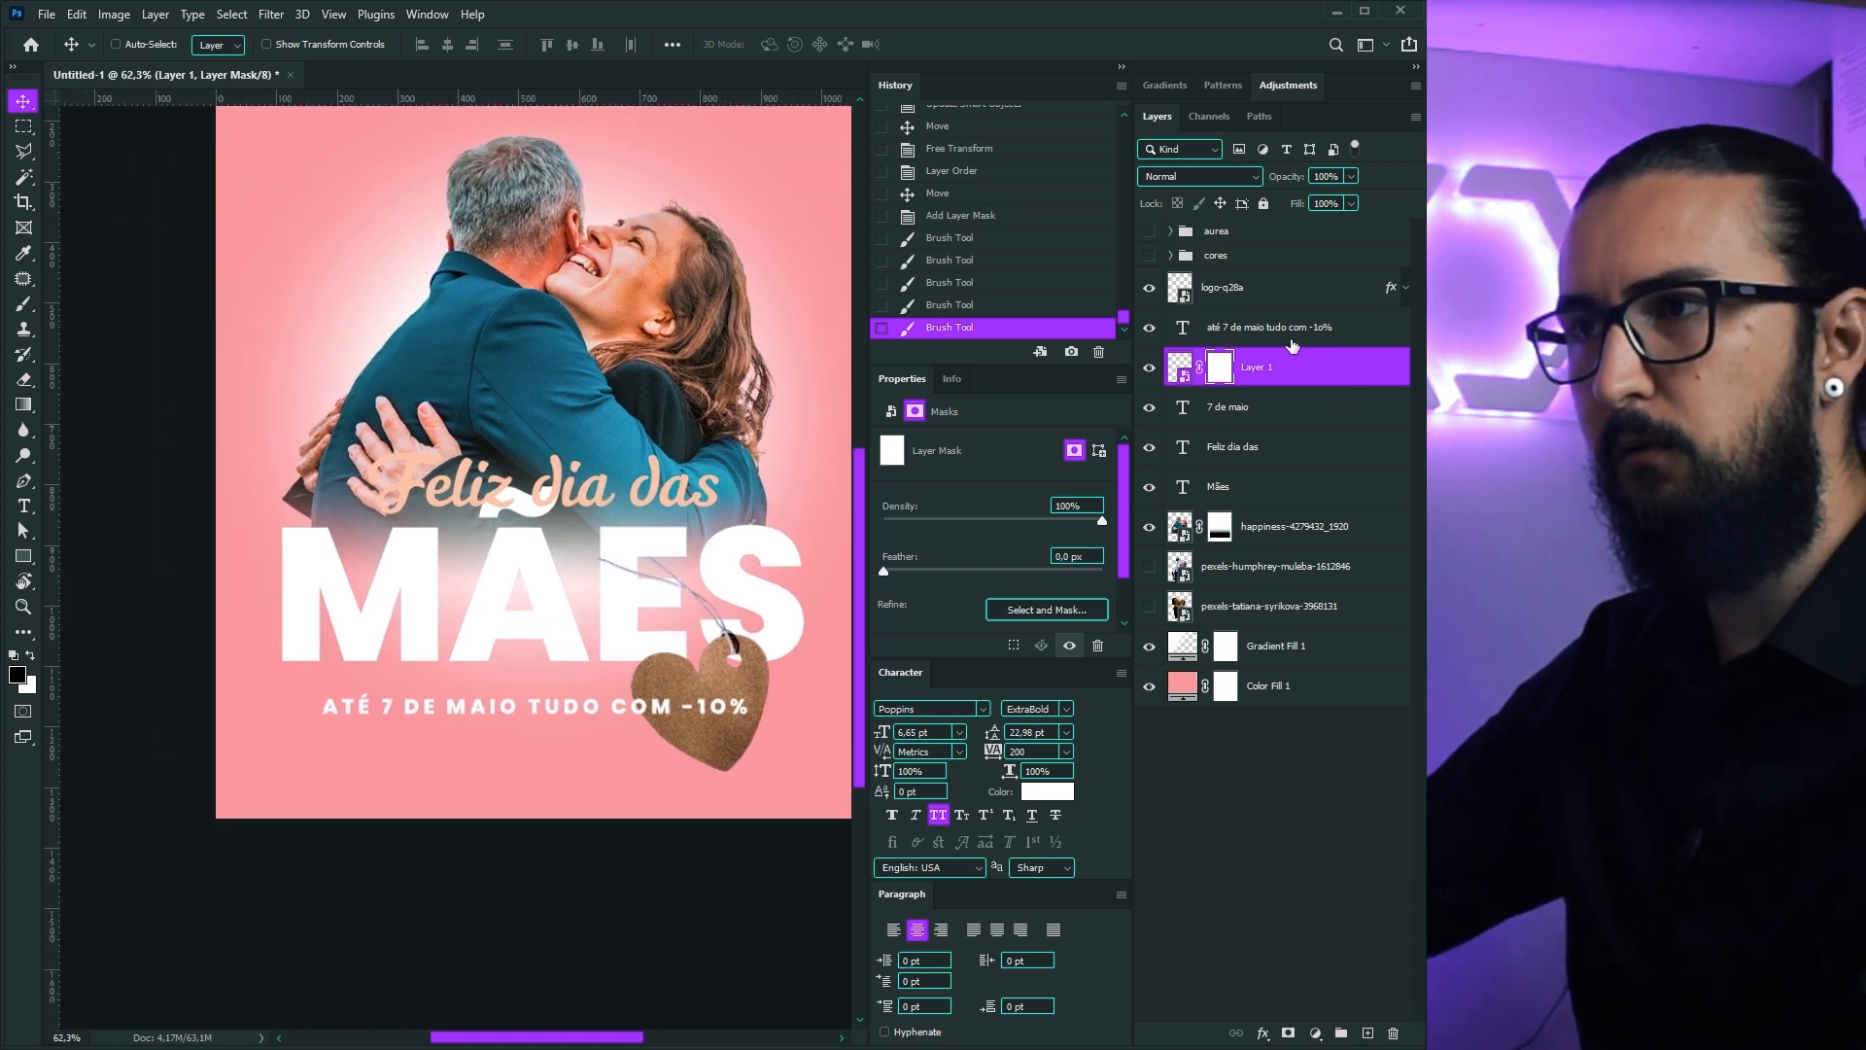
Step: Shorten the discount line to "até 7 de maio tudo com"
left_click(1205, 335)
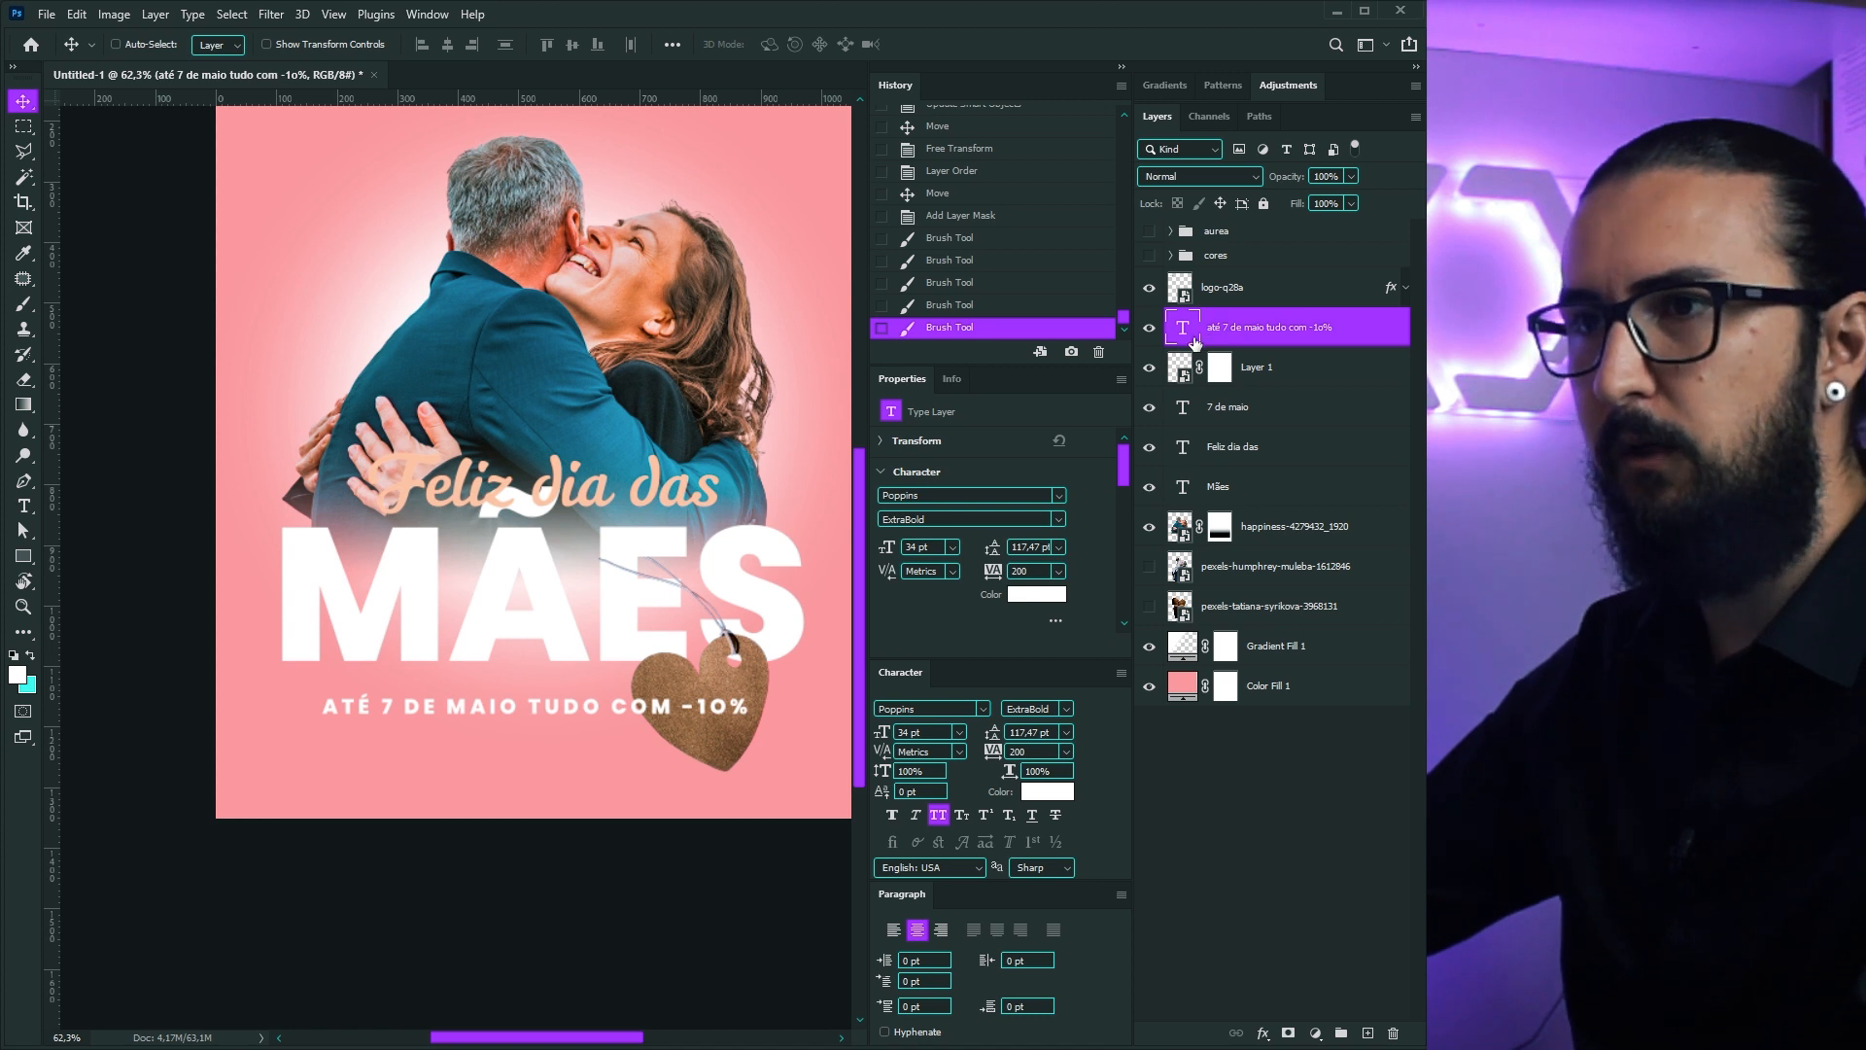
scroll(783, 408, "up", 3)
left_click_drag(667, 569, 675, 569)
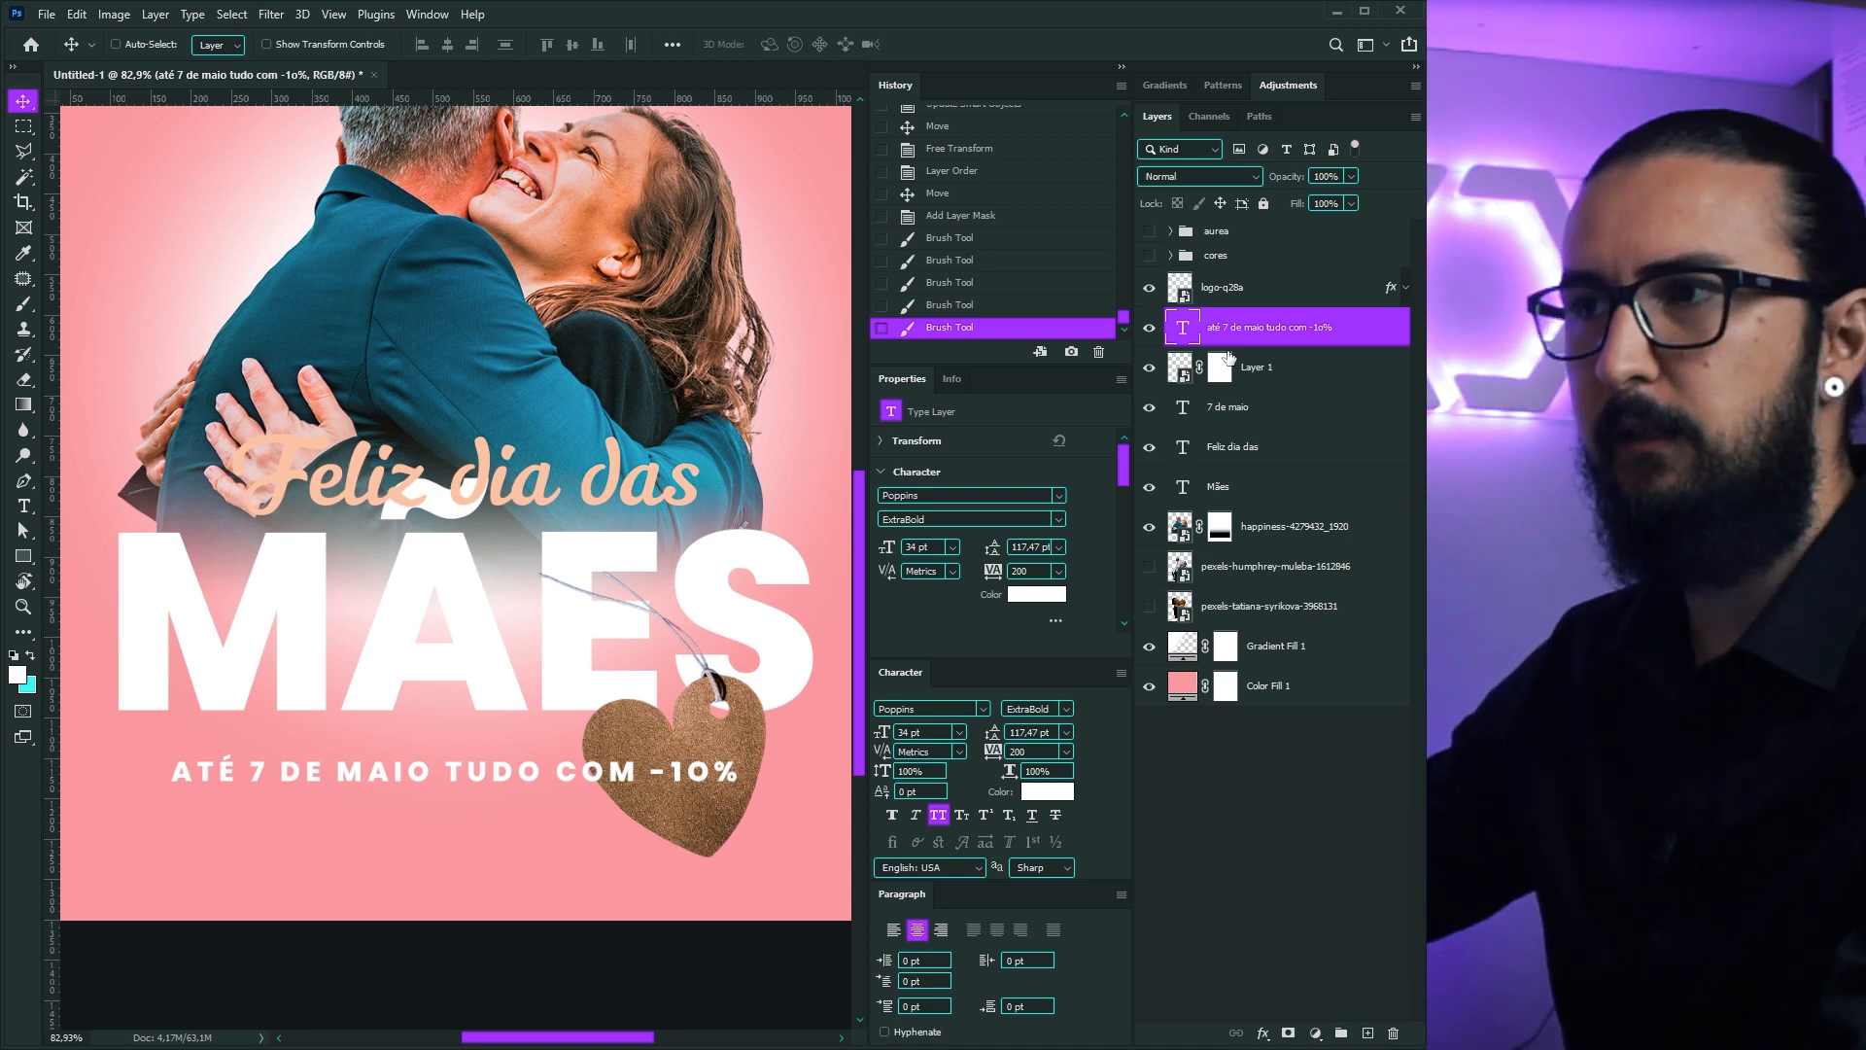
double_click(1183, 328)
left_click(525, 735)
left_click_drag(662, 736, 834, 740)
key("BackSpace")
key("ctrl+Return")
Step: Duplicate the shortened line just below itself and change the copy's wording to "-10%"
key("v")
left_click_drag(649, 746, 546, 725)
double_click(1183, 335)
type("-")
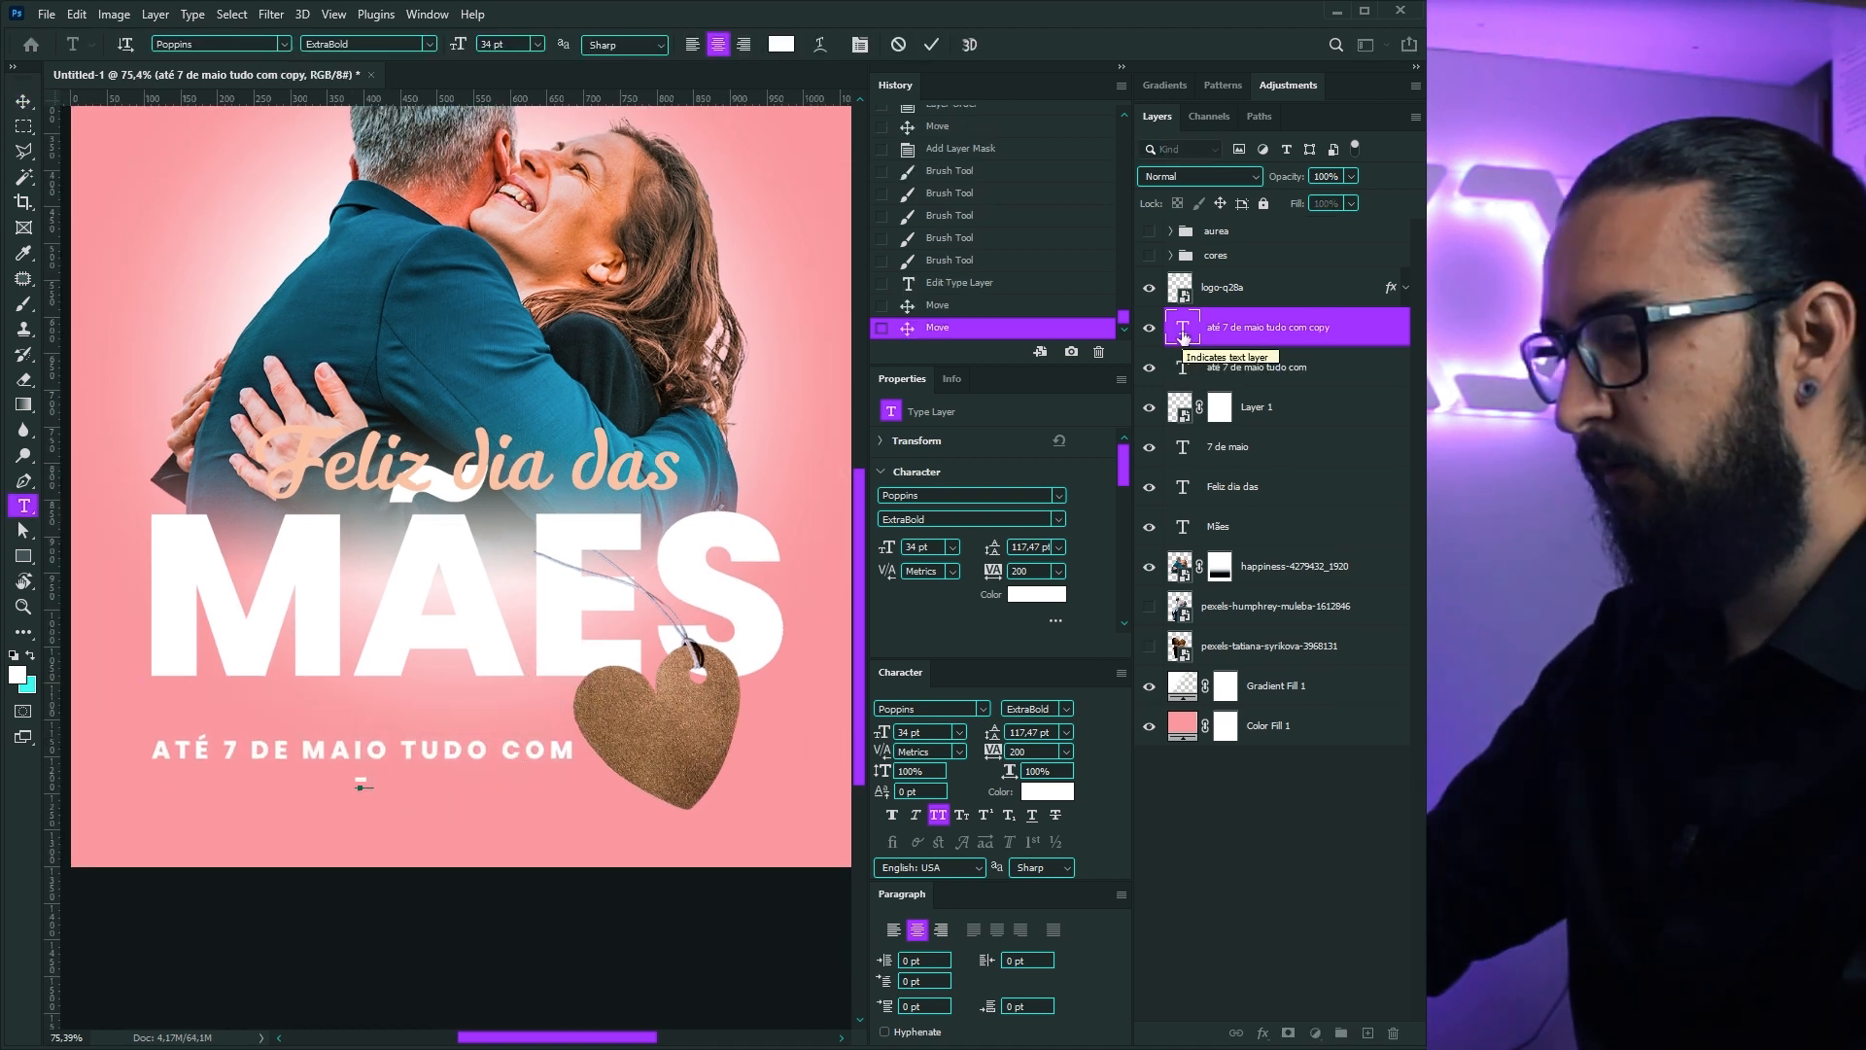
type("10%")
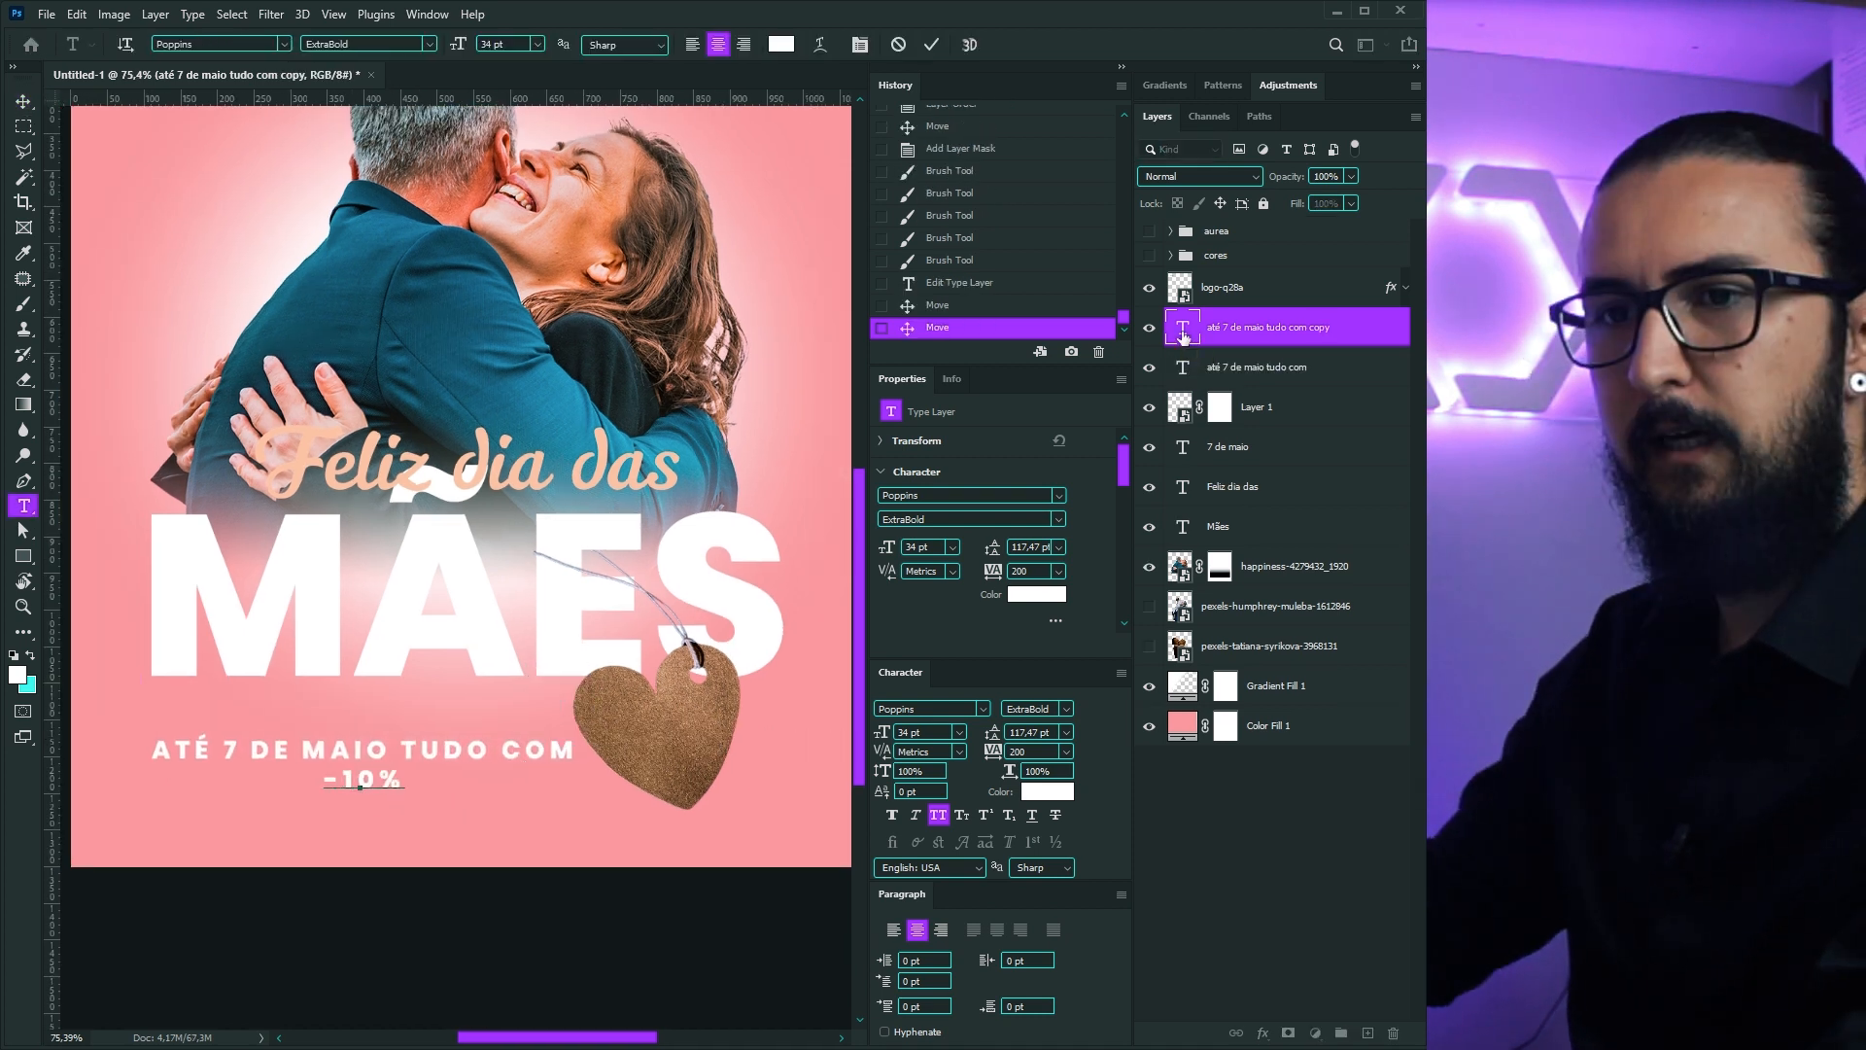
key("ctrl+Return")
Step: Set the "-10%" text's tracking to 0, move it onto the heart tag and enlarge it to 65.75 pt
key("b")
left_click(1066, 752)
left_click(1054, 866)
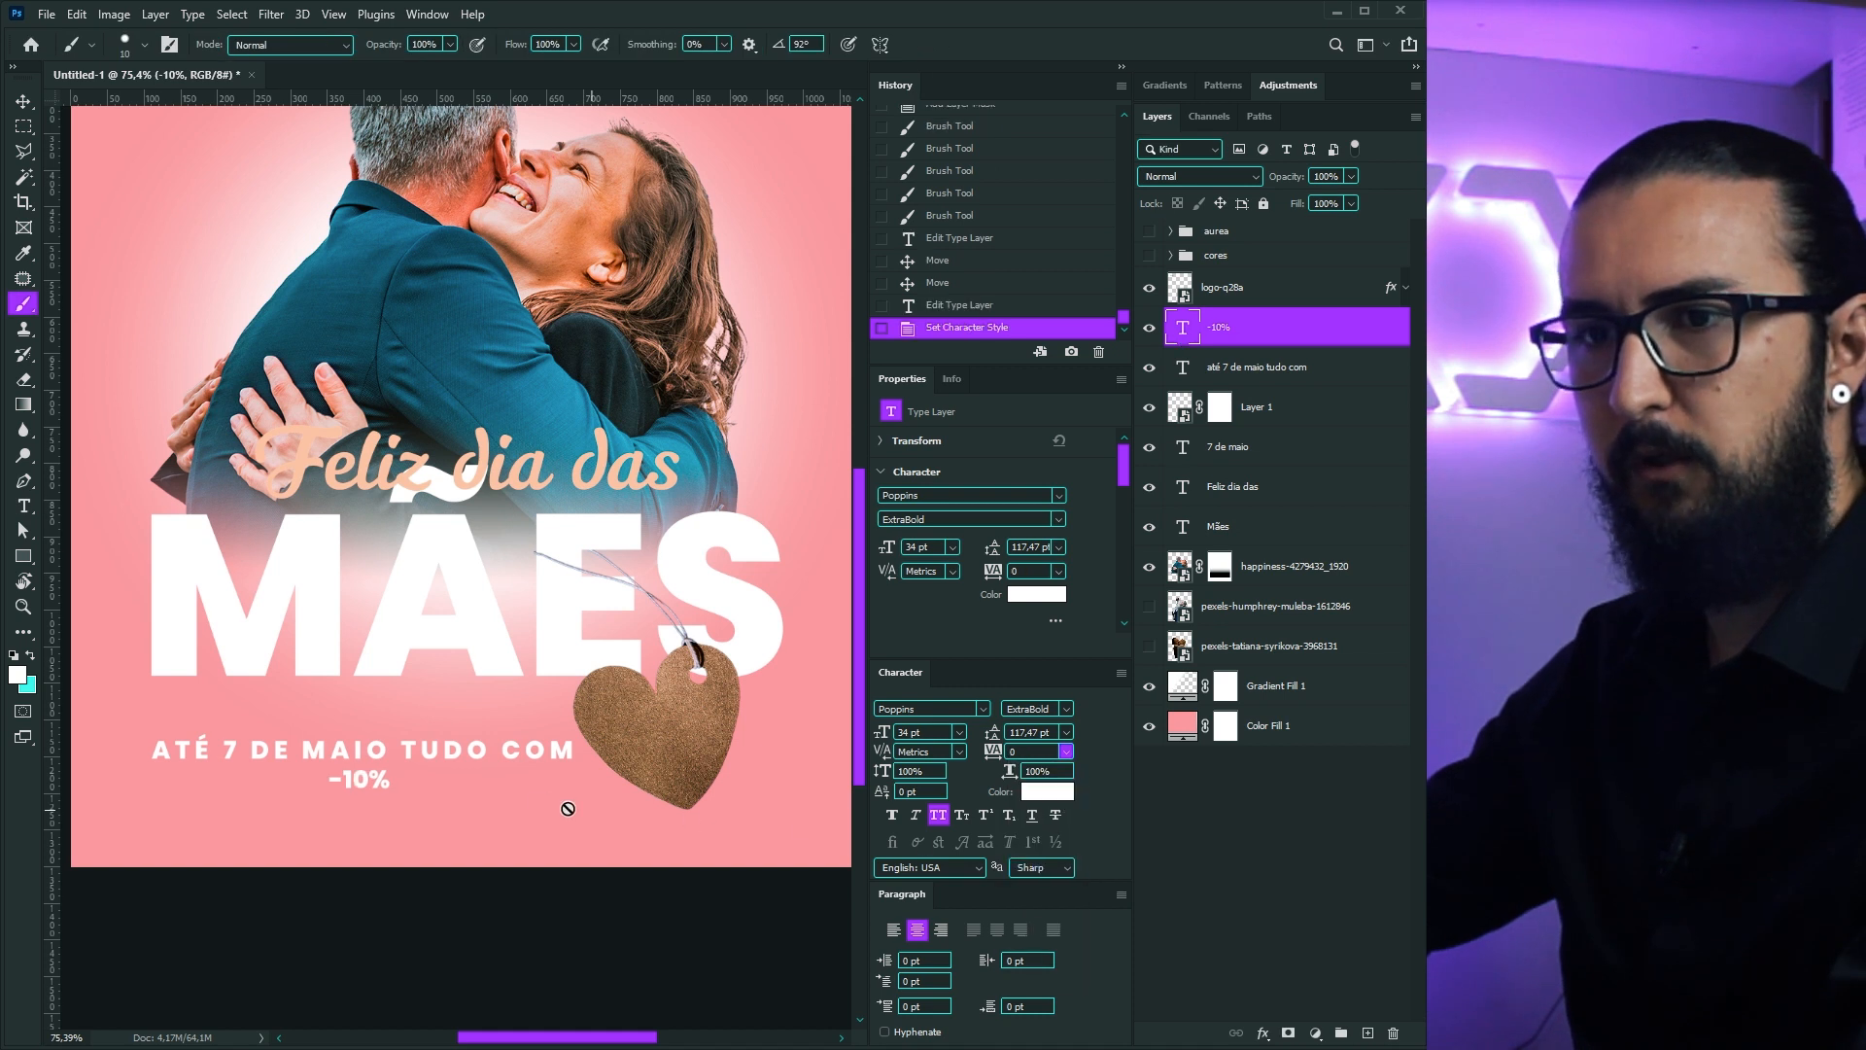
left_click(409, 802)
key("Escape")
key("v")
left_click_drag(388, 812, 716, 777)
key("ctrl+t")
Step: Show the cores swatch group and colour the "-10%" text with its dark maroon swatch
left_click(1150, 256)
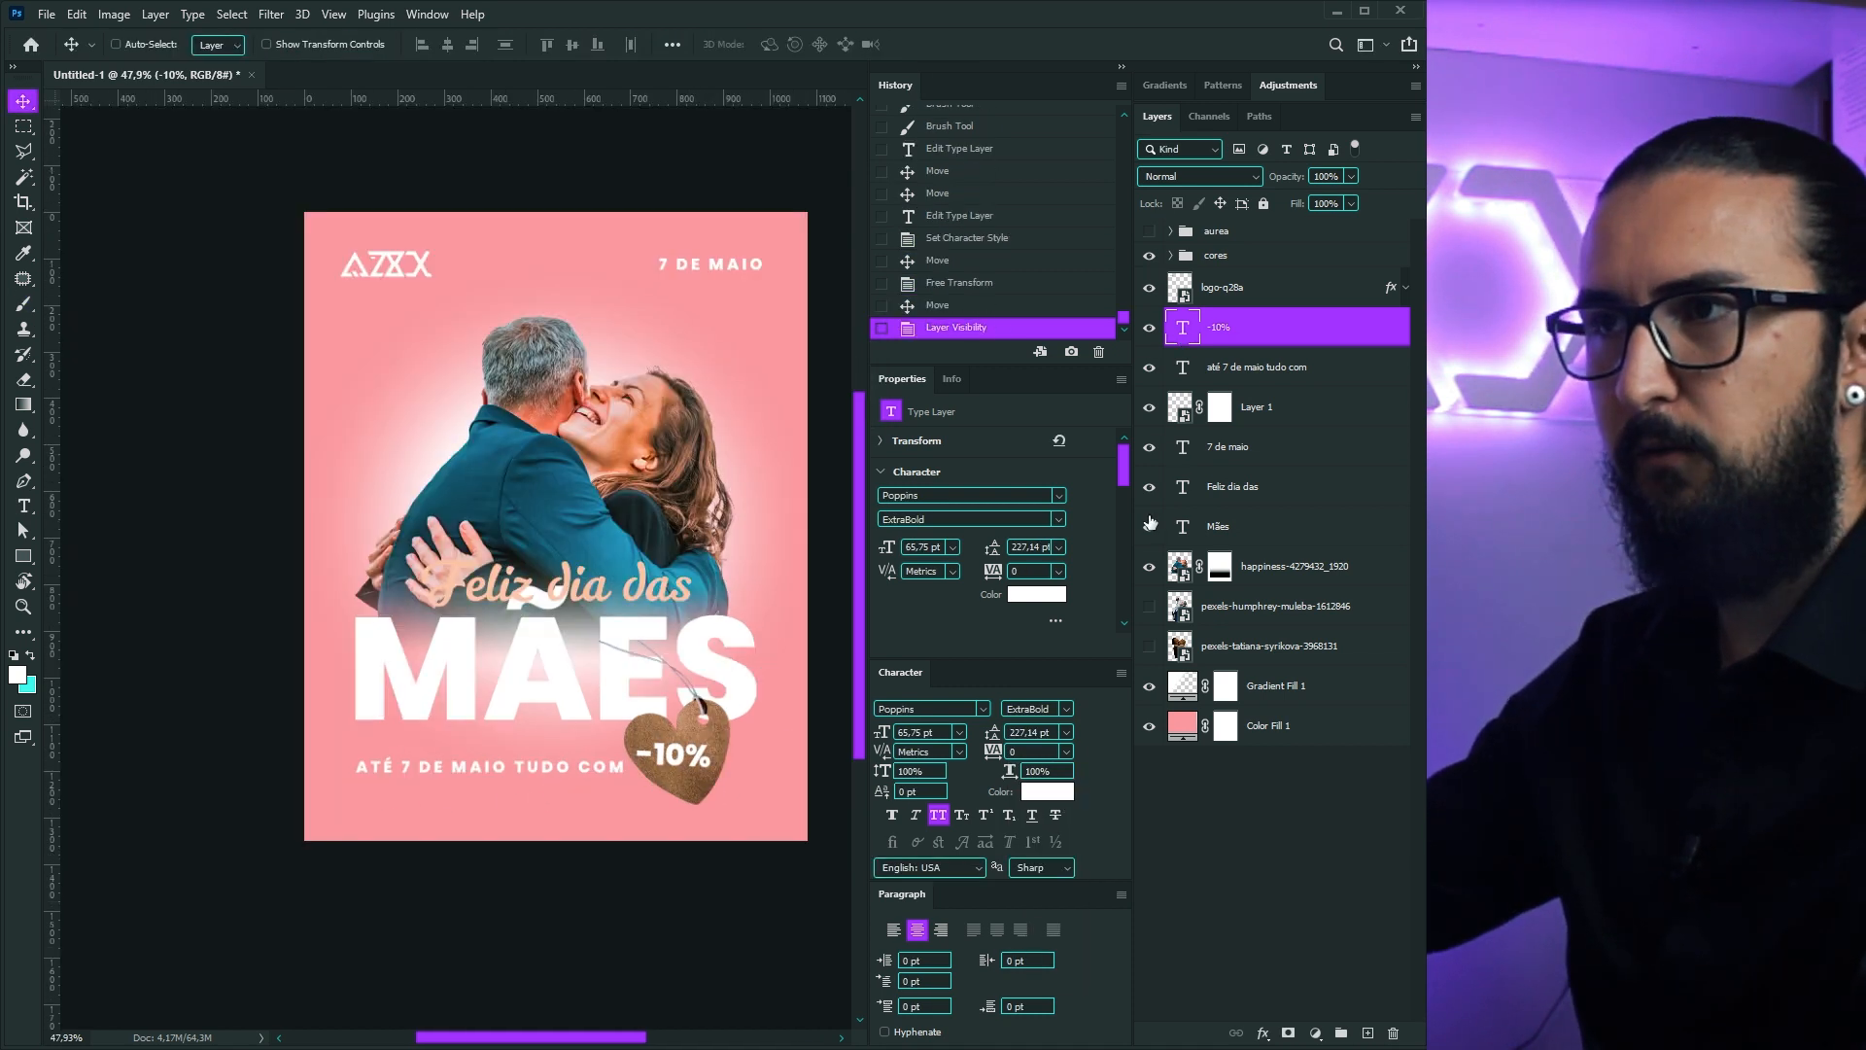
left_click(1062, 789)
left_click(509, 254)
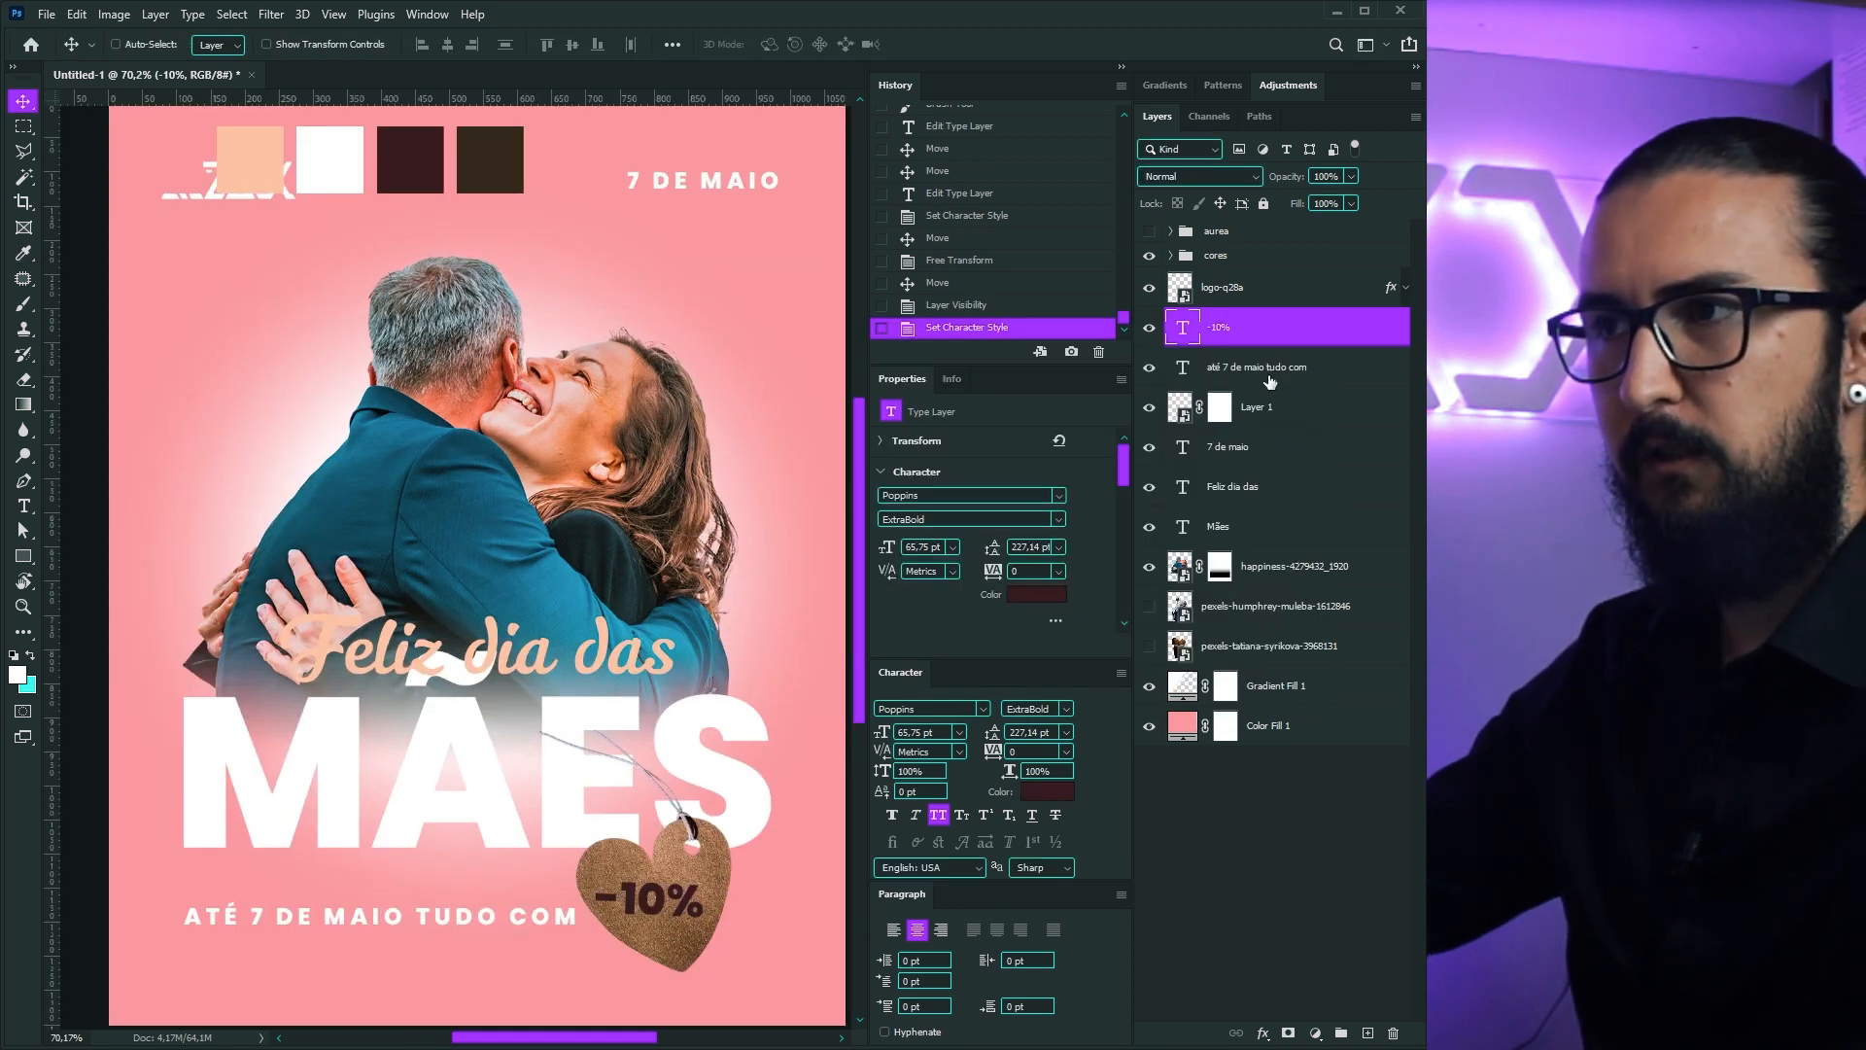
Step: Apply a colorized Hue/Saturation adjustment to the heart tag with hue 343, saturation 41 and lightness -70
left_click(1258, 406)
key("ctrl+u")
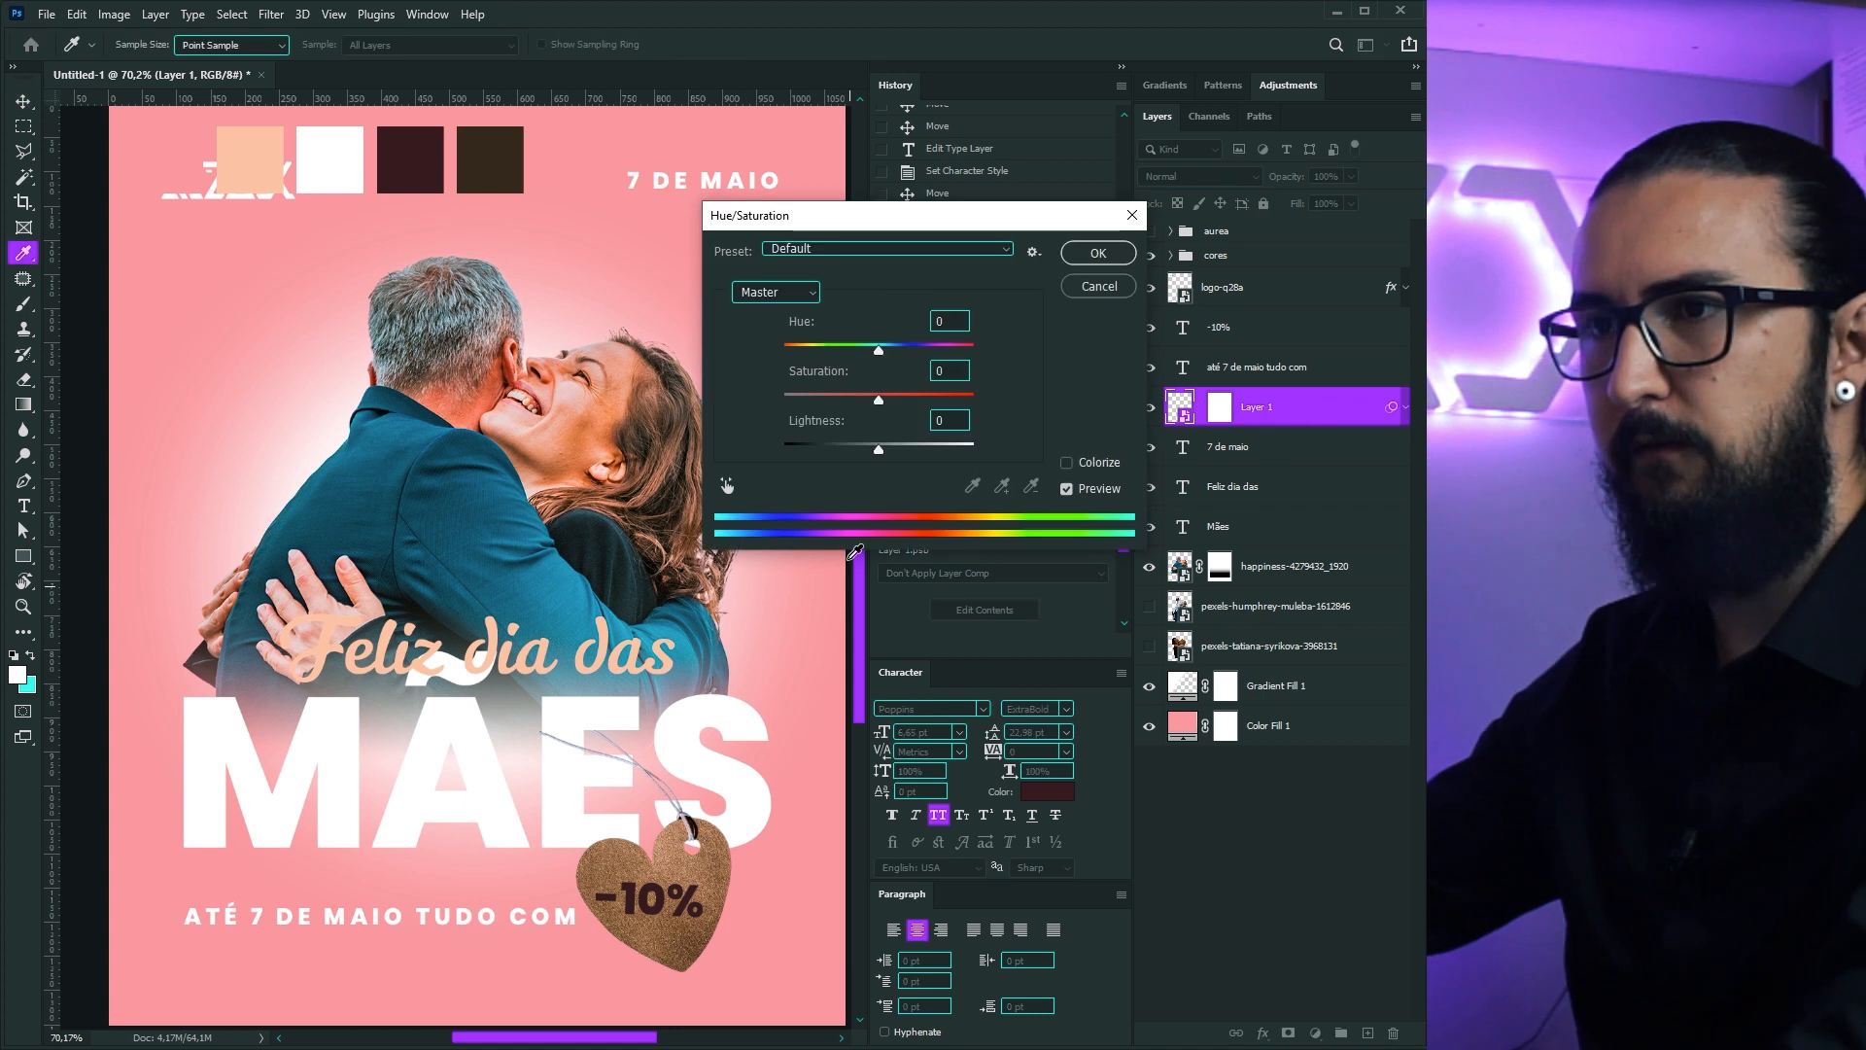
left_click(1085, 471)
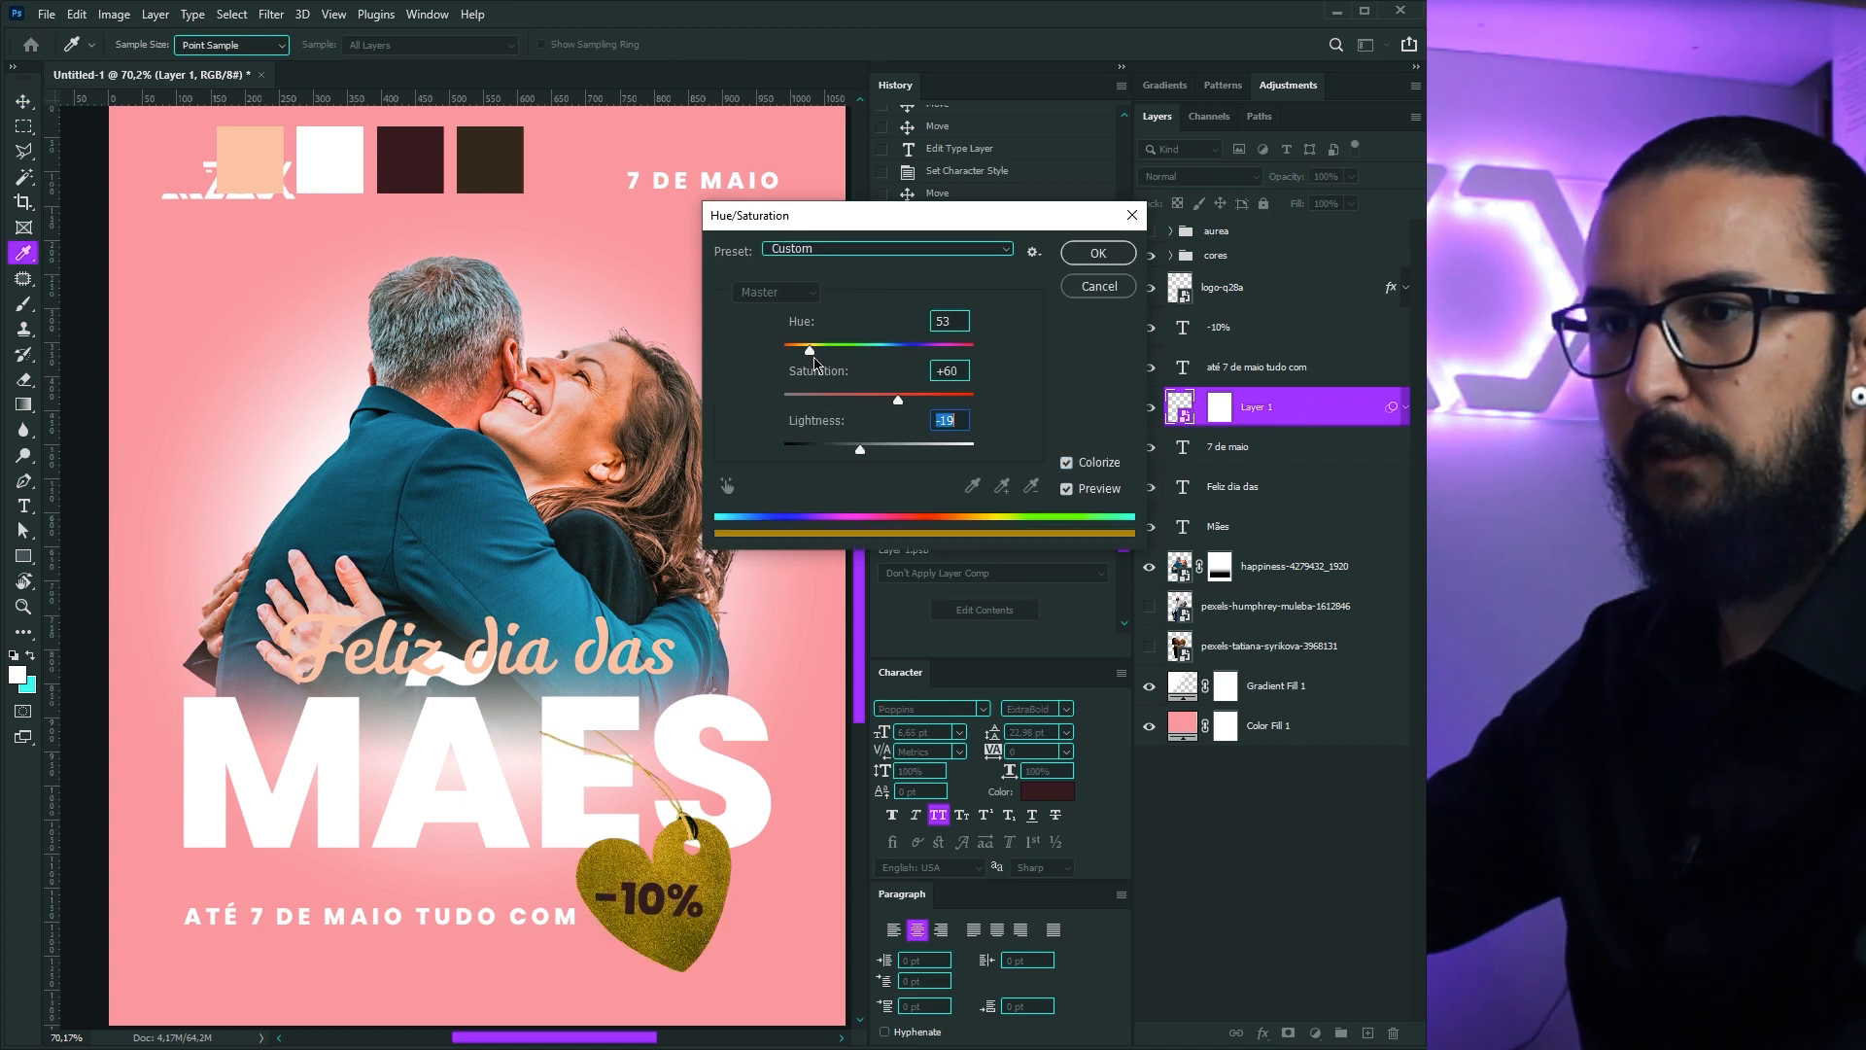
left_click_drag(812, 352, 937, 400)
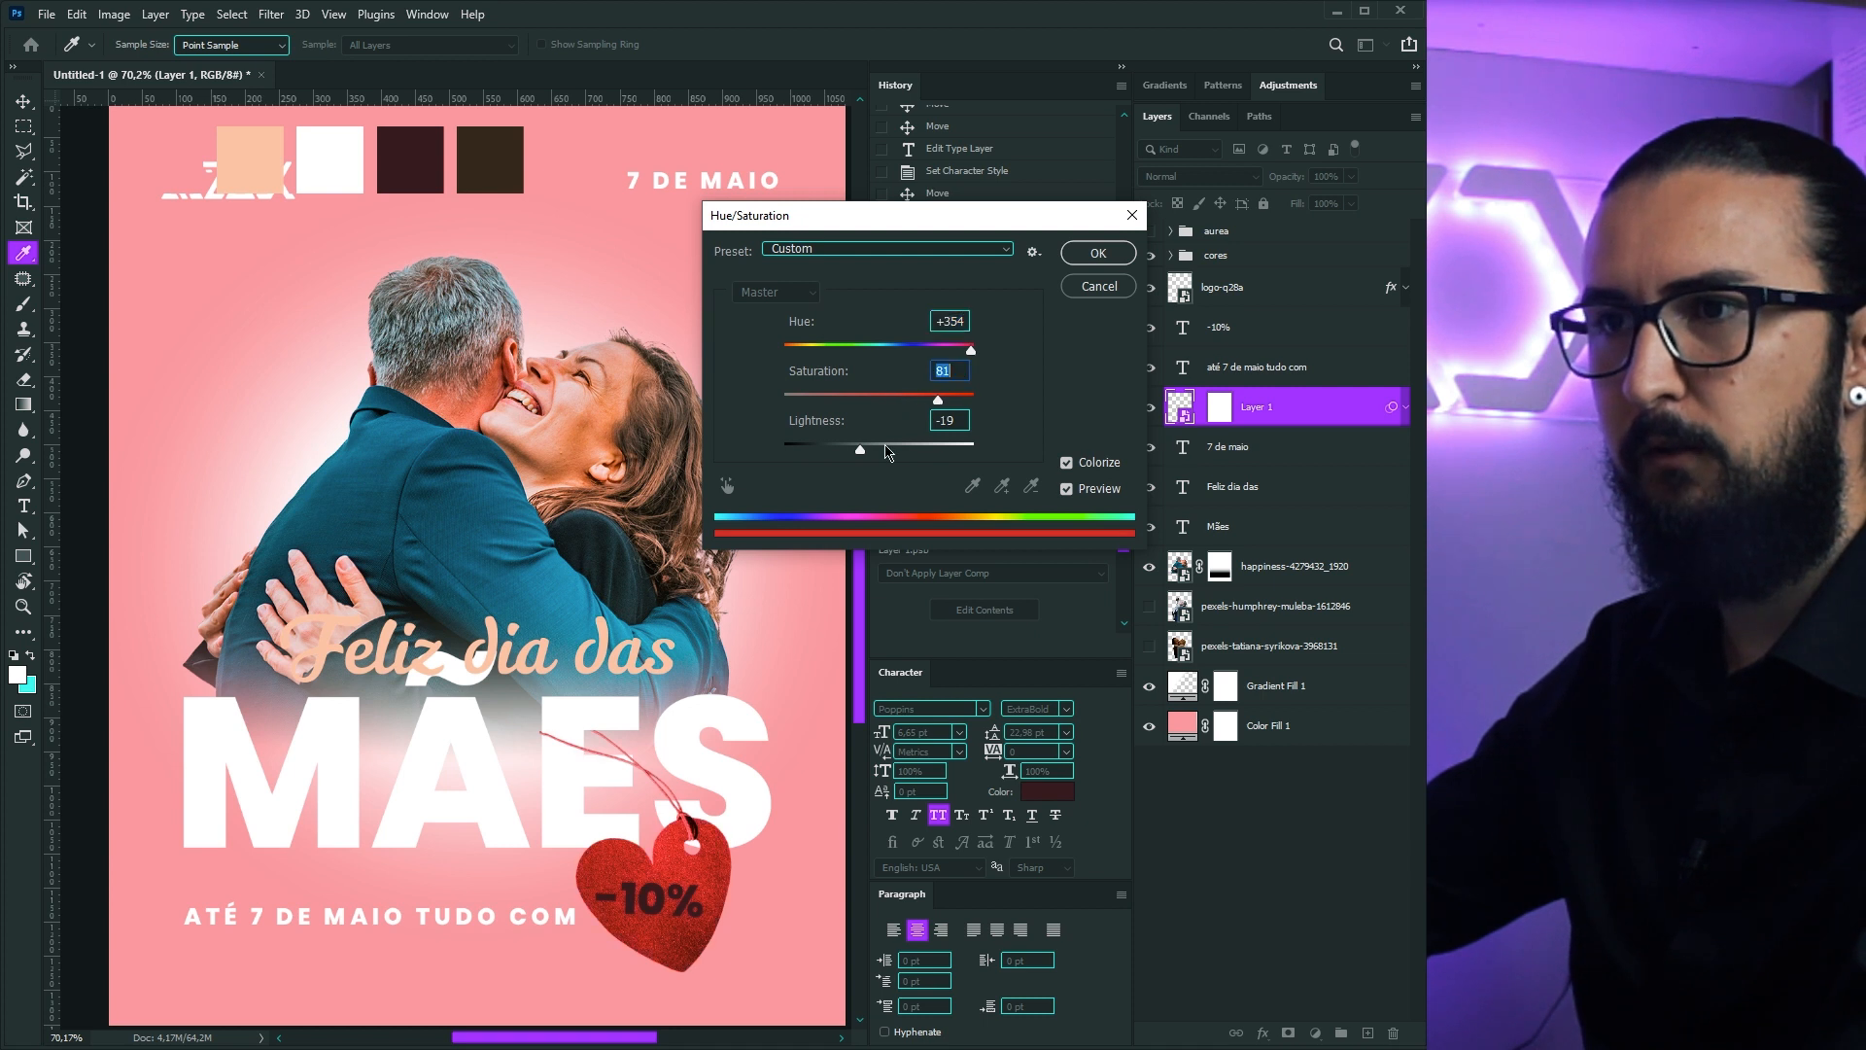
left_click_drag(859, 454, 838, 455)
left_click_drag(845, 457, 812, 450)
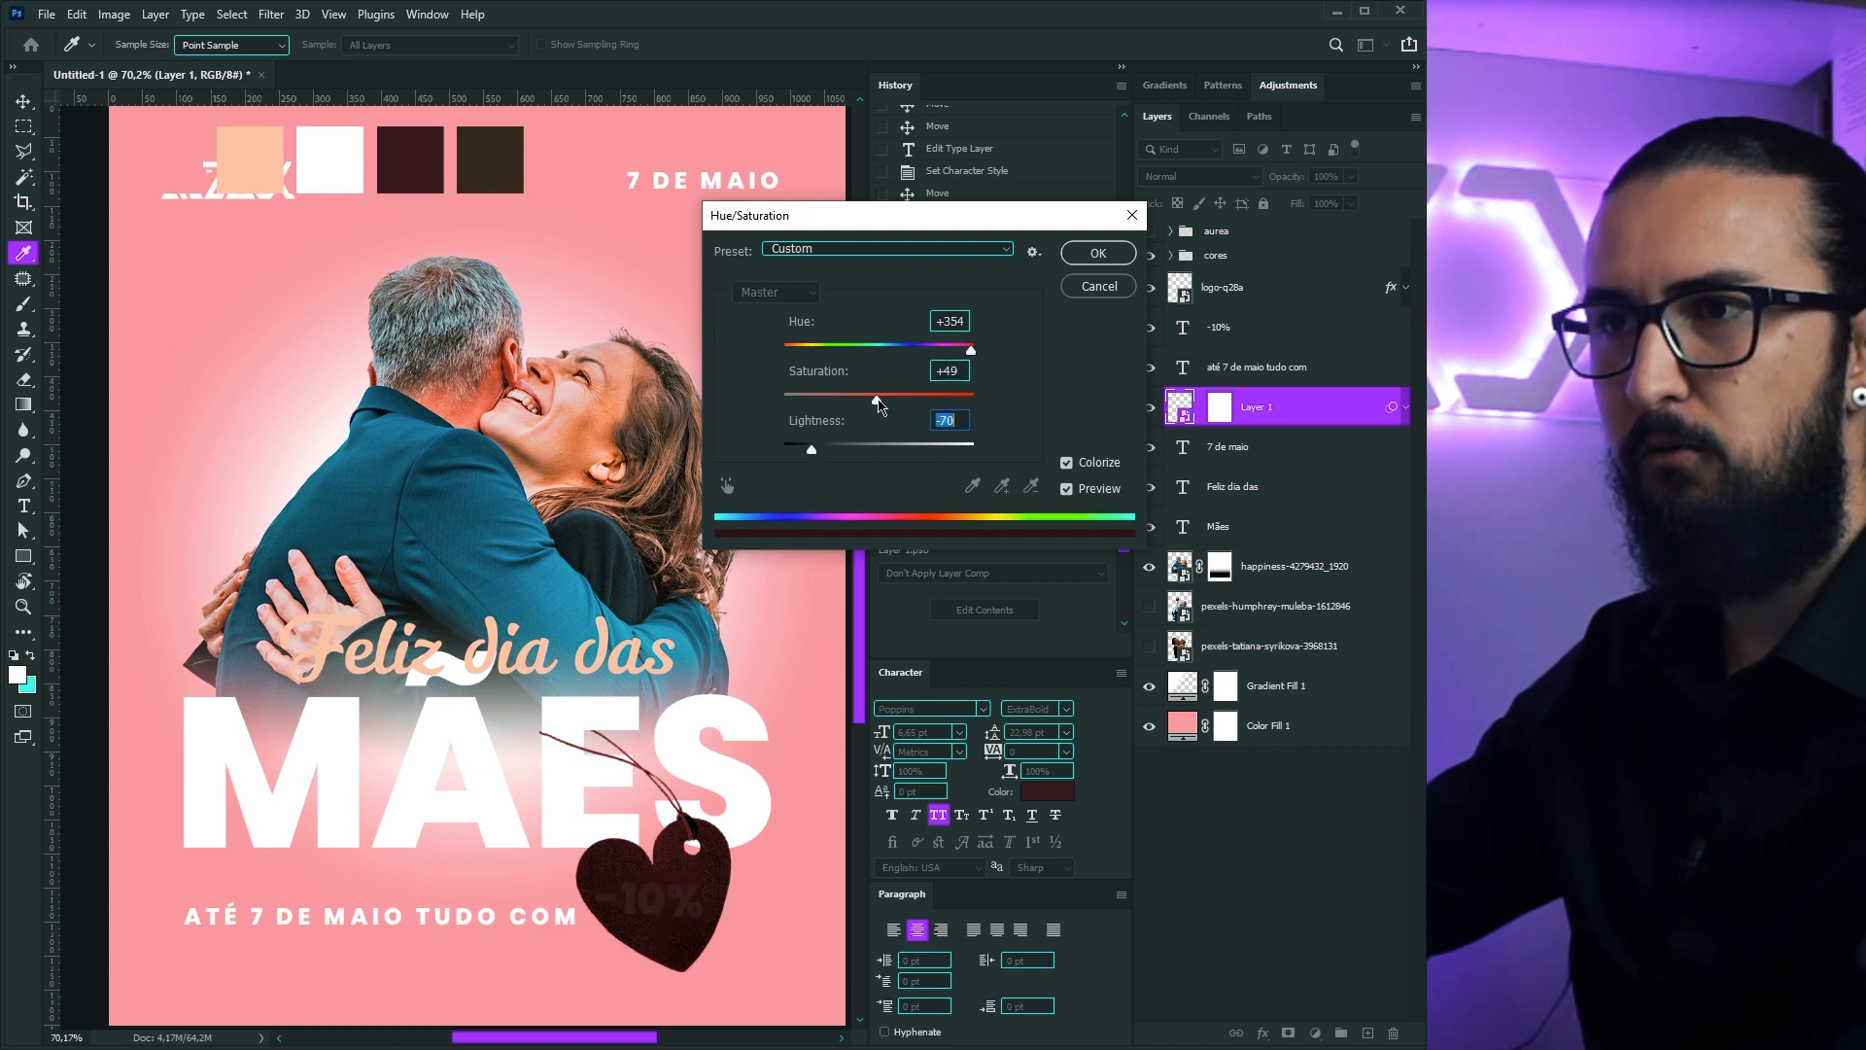
left_click(962, 364)
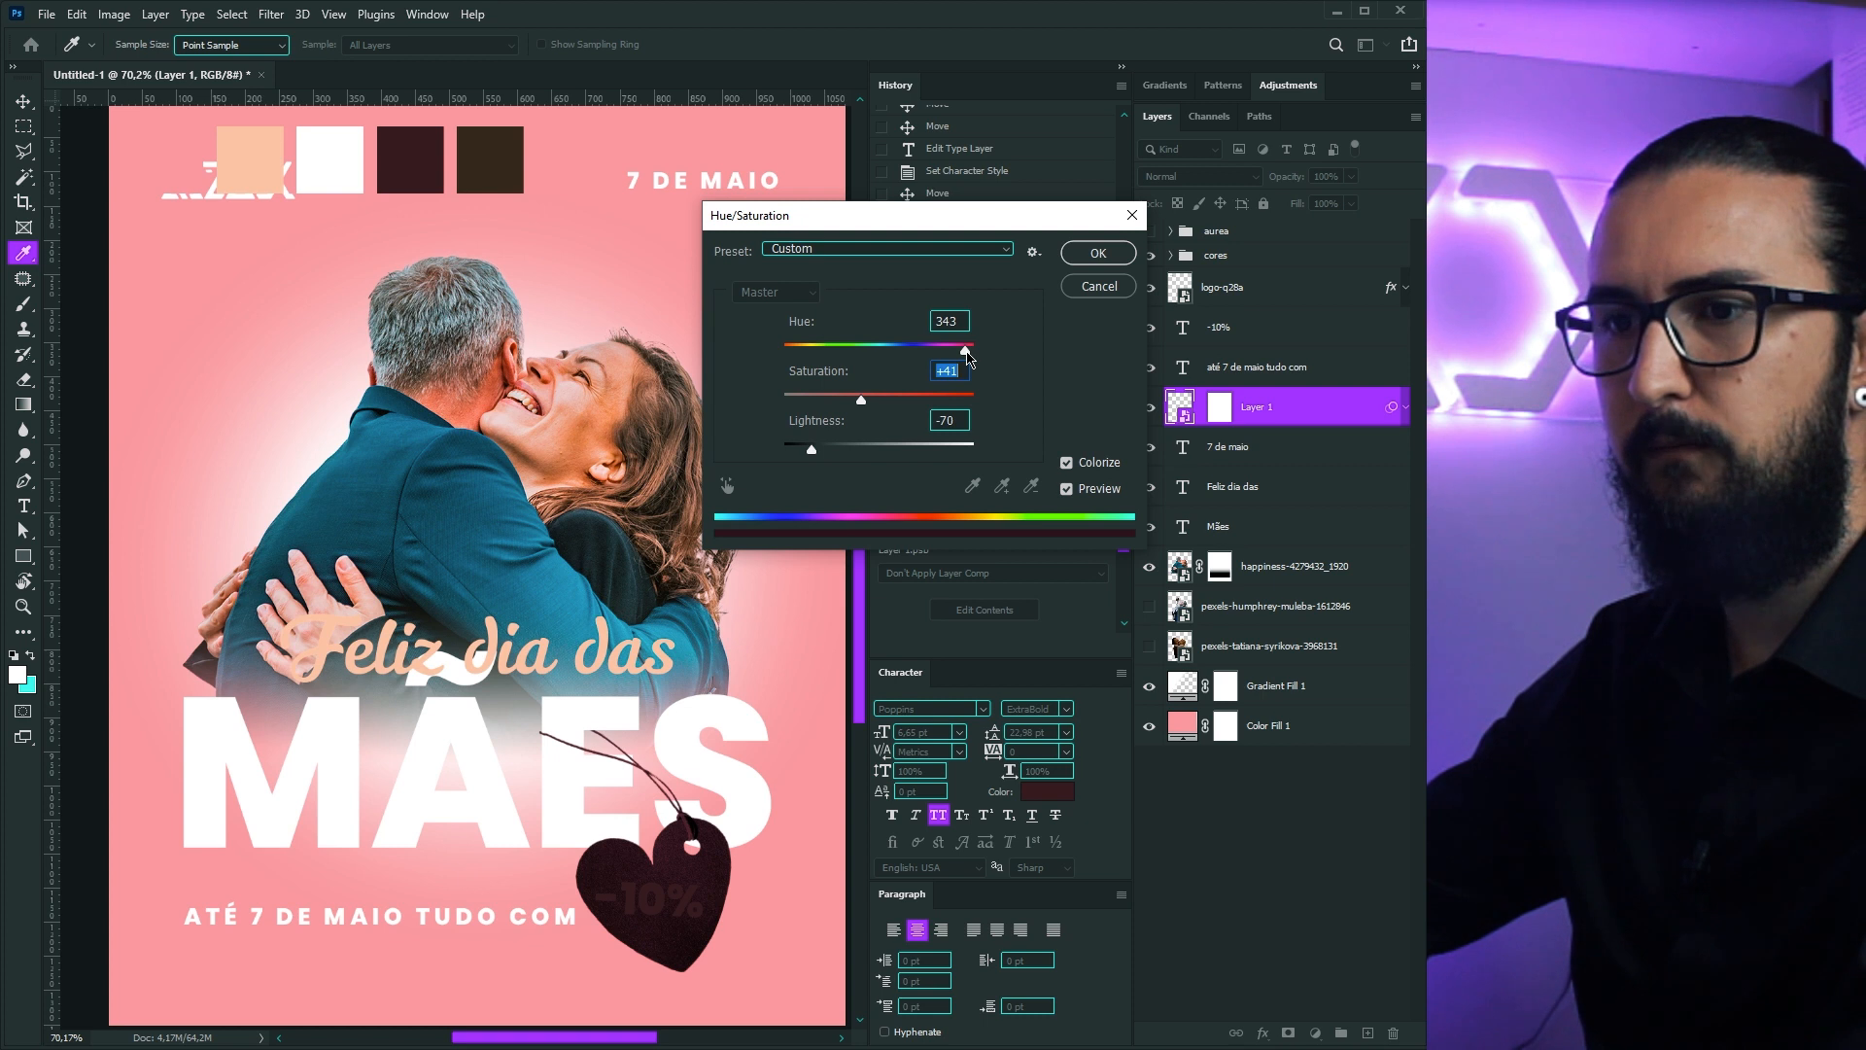
left_click(1097, 252)
Step: Reopen the heart tag's Hue/Saturation smart filter and check its settings
left_click(1405, 409)
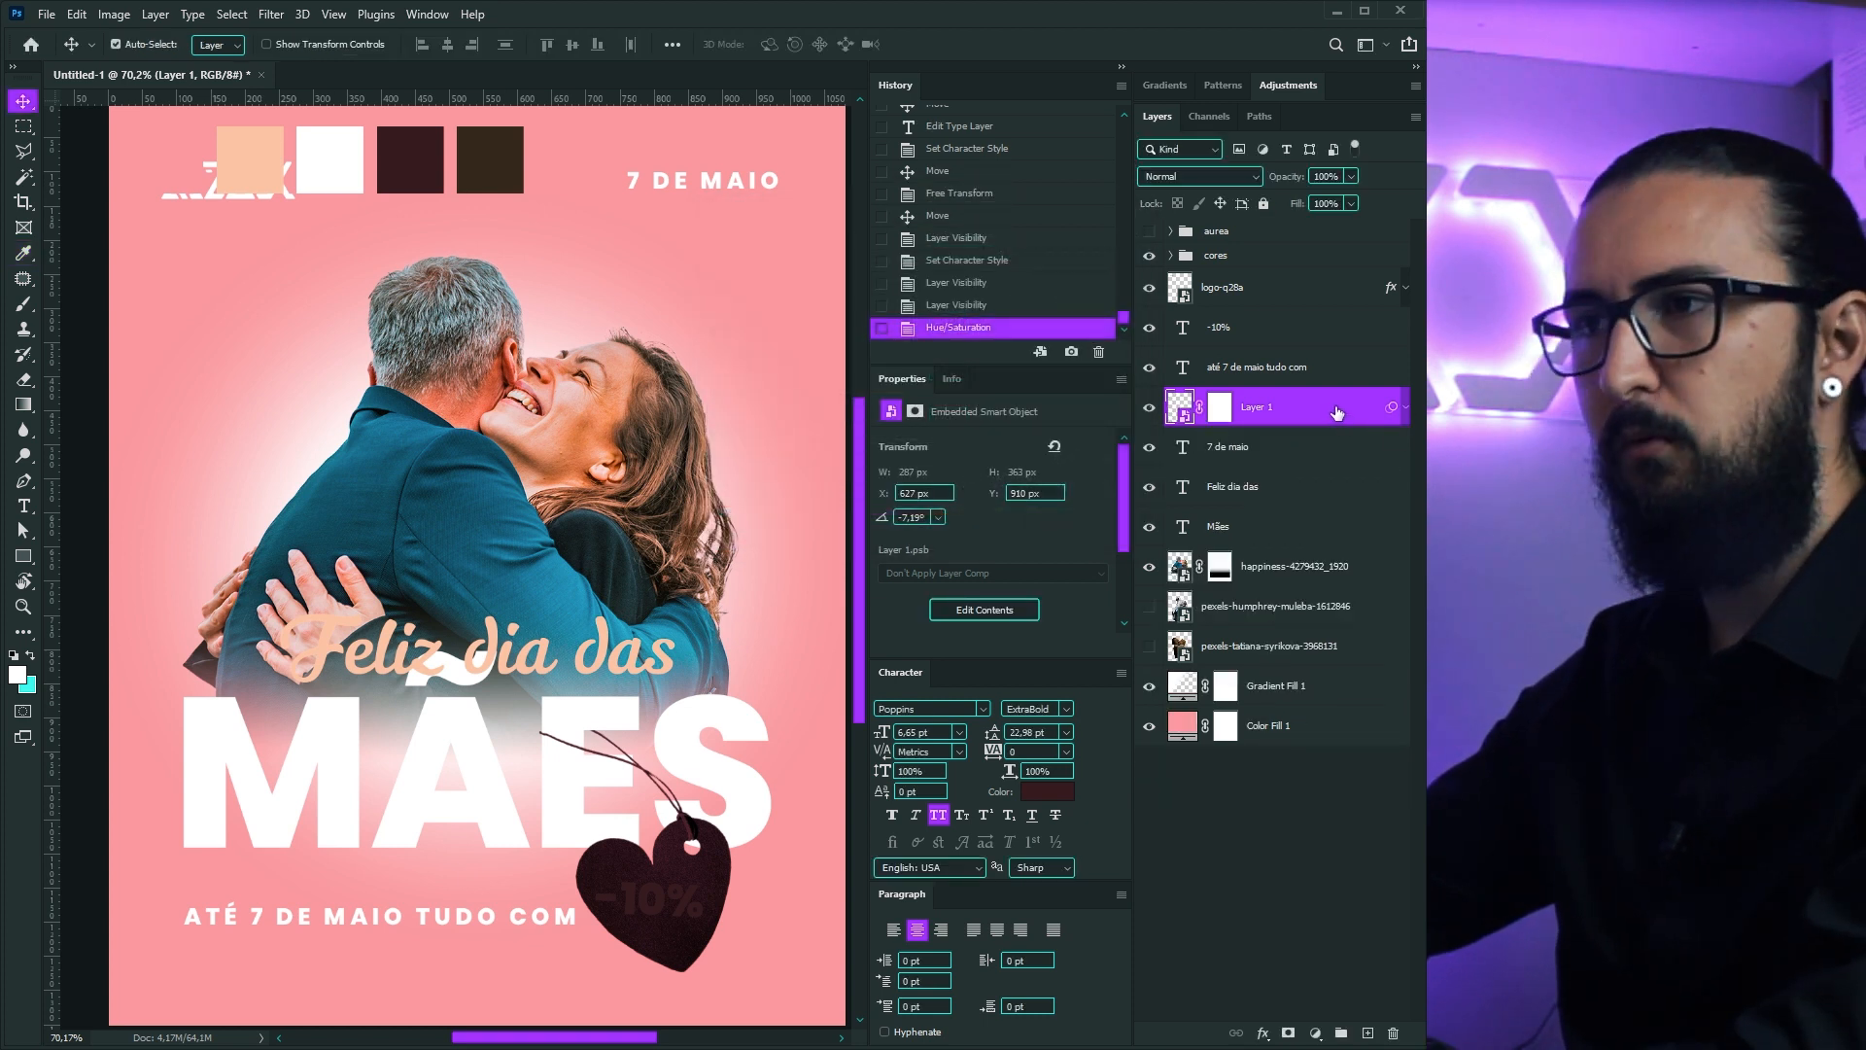
key("ctrl+u")
left_click_drag(817, 221, 751, 235)
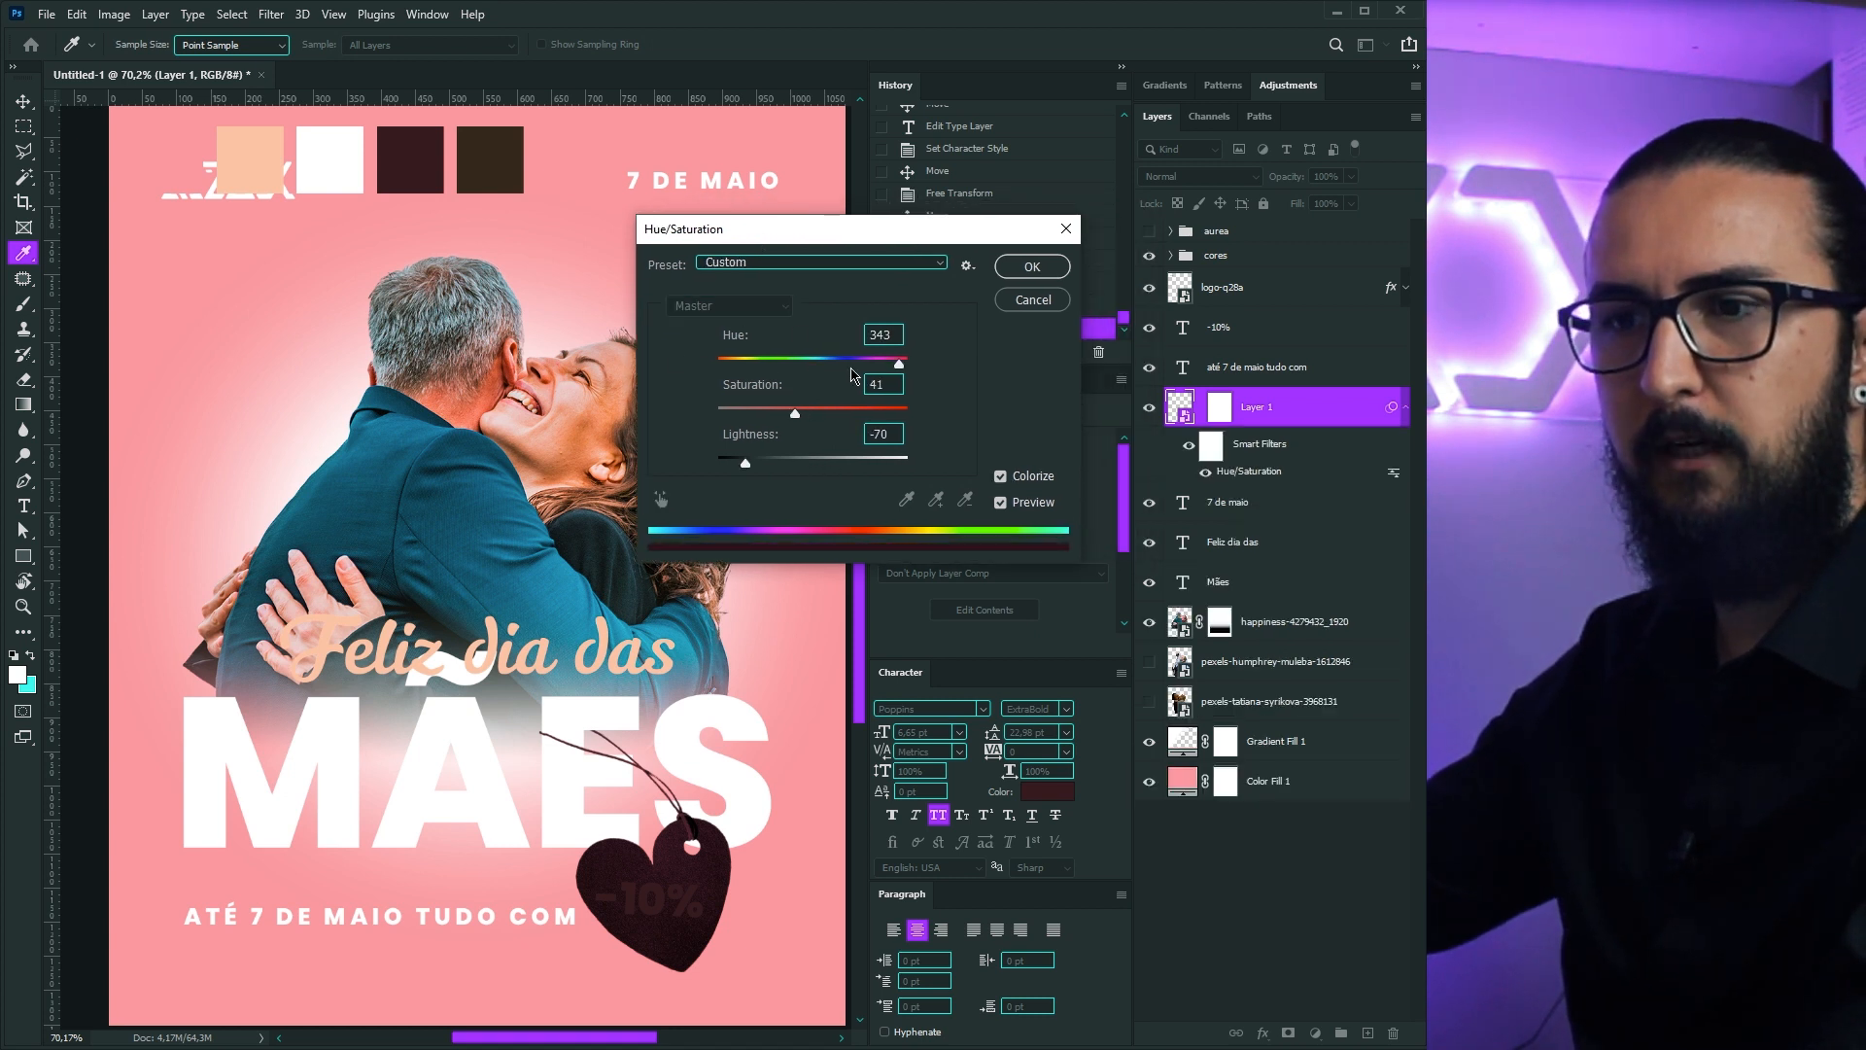
key("Return")
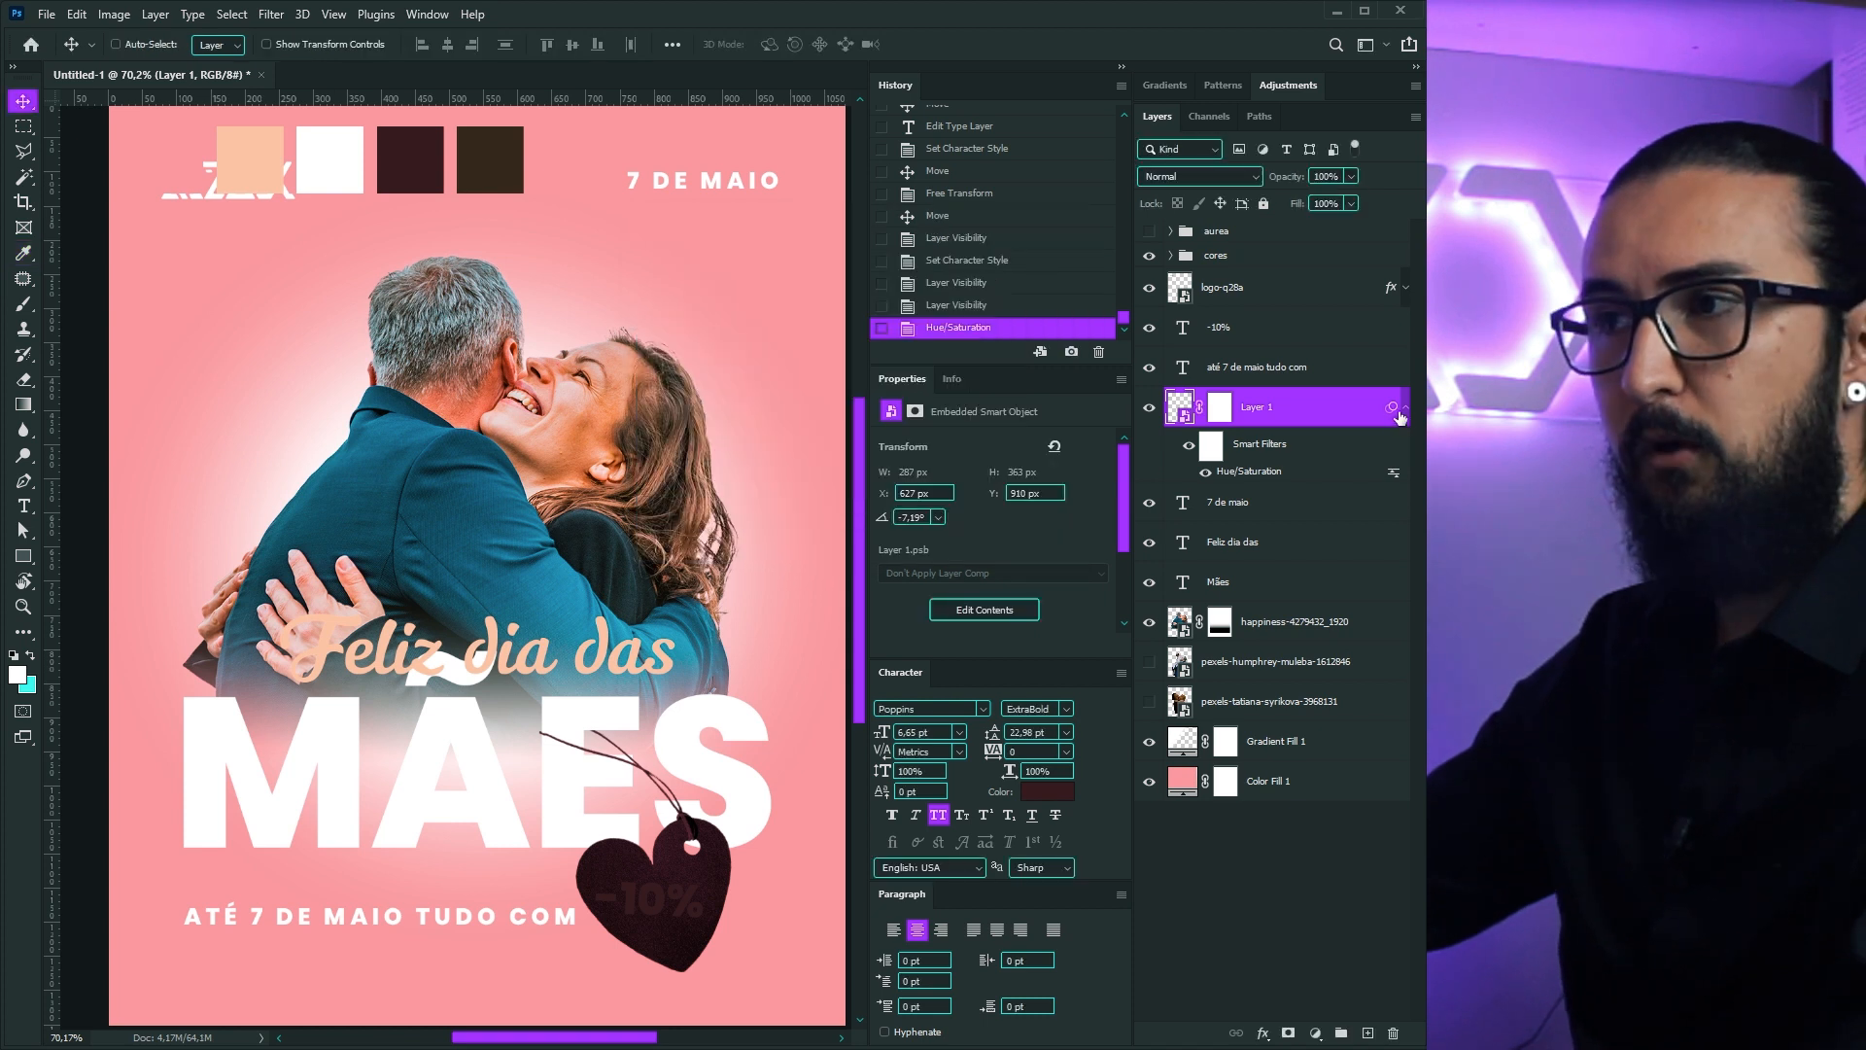
Step: Recolour the "-10%" text with the background pink ff919e after trying the other swatches
left_click(1220, 328)
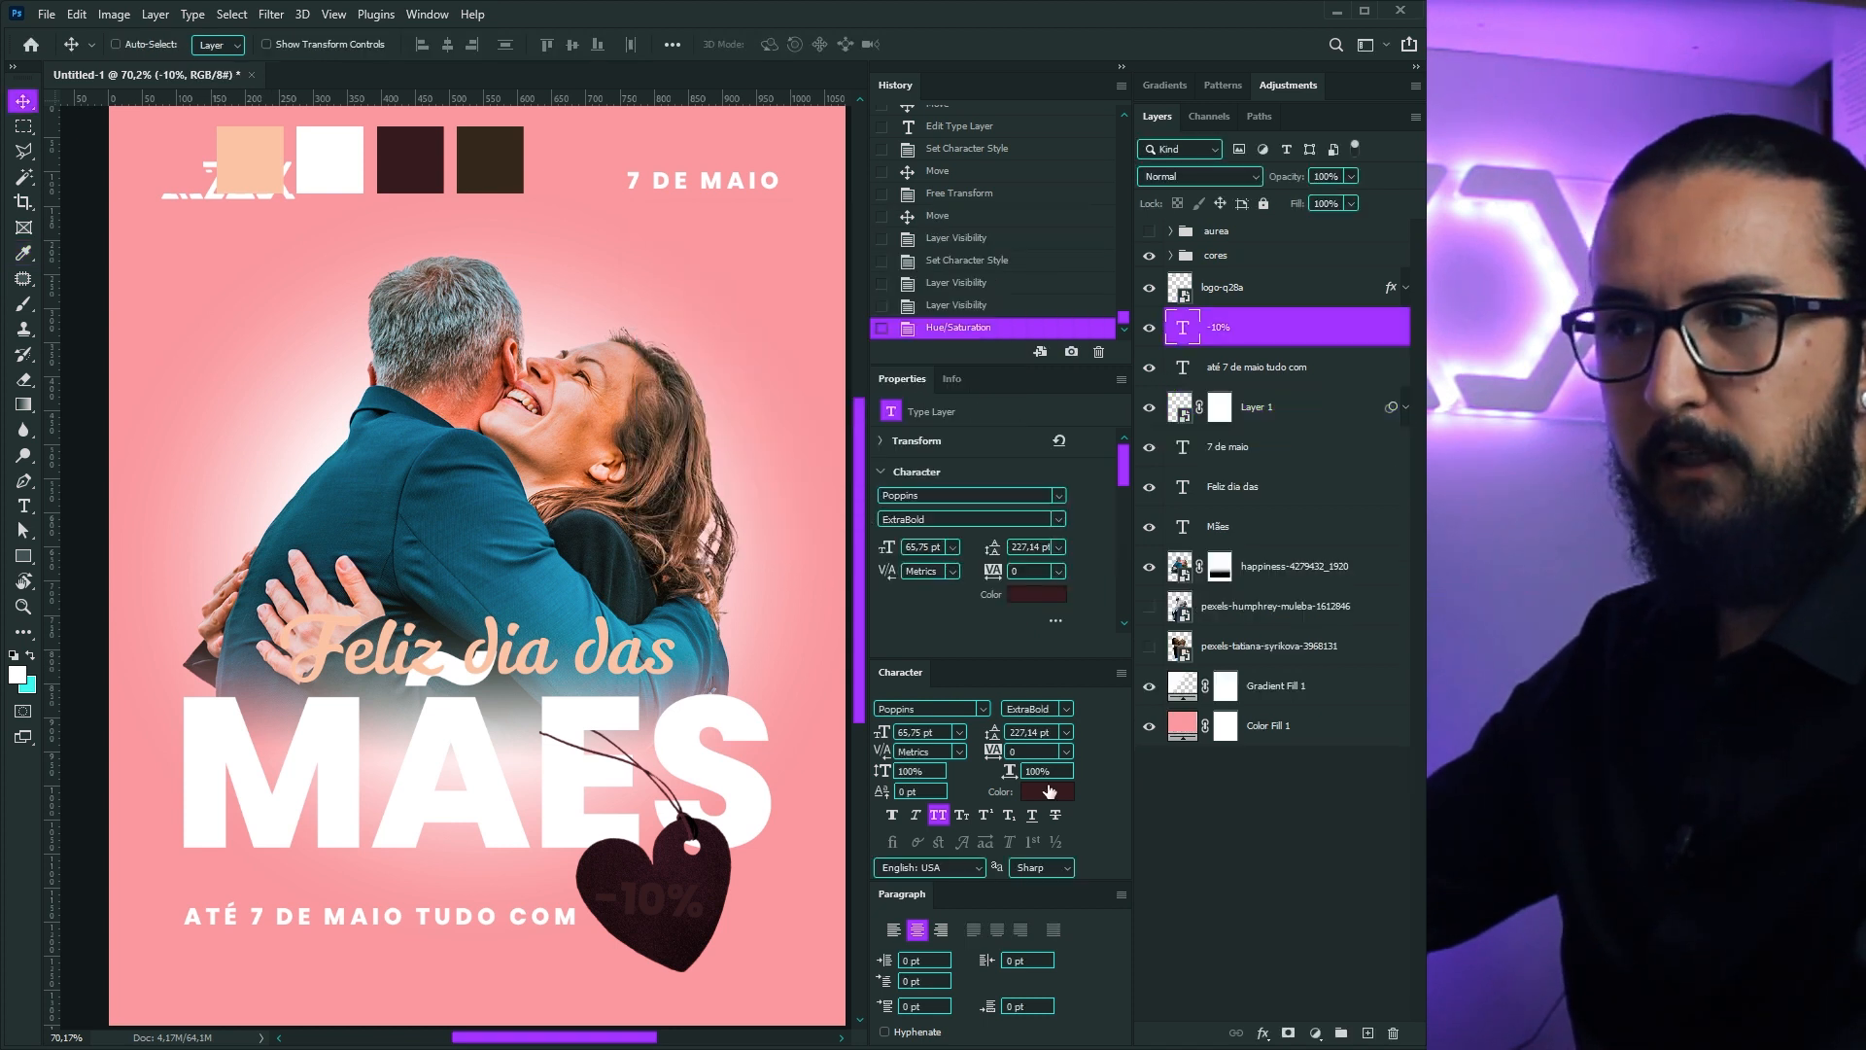
left_click(1048, 792)
left_click(264, 179)
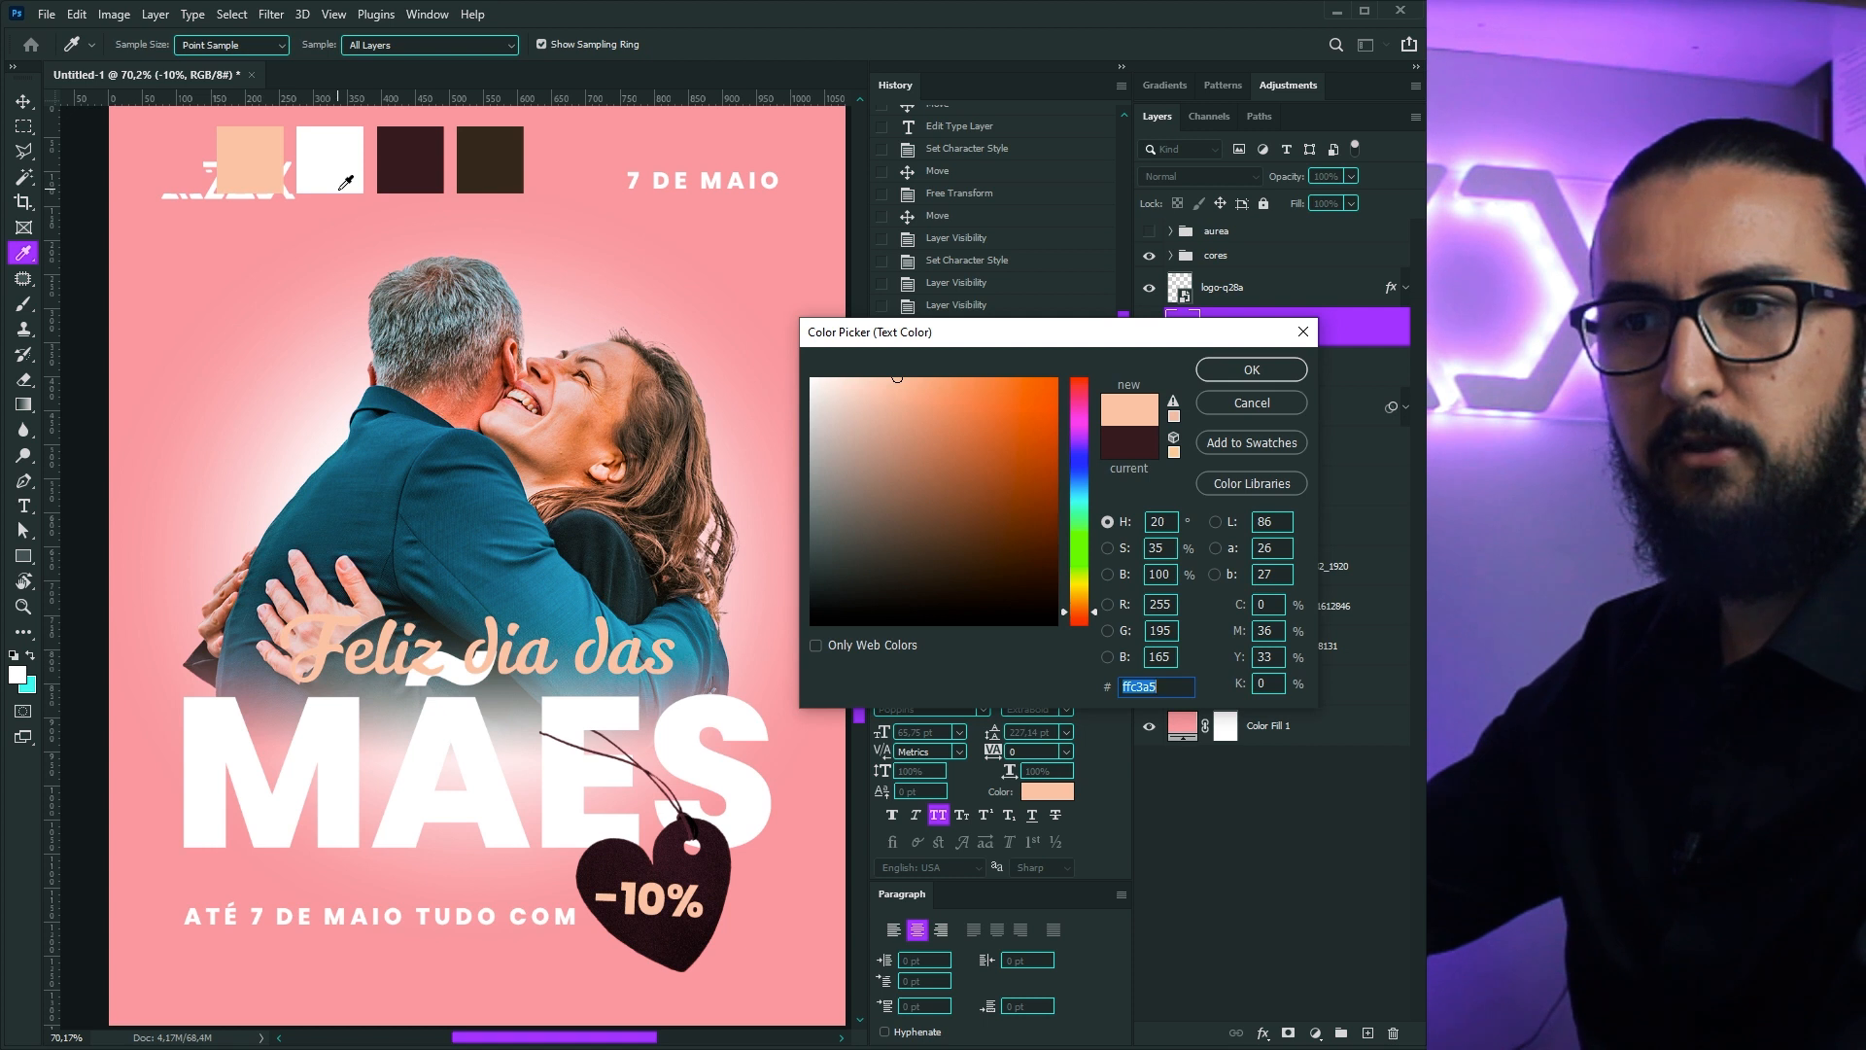
left_click(349, 167)
left_click(291, 304)
left_click(188, 147)
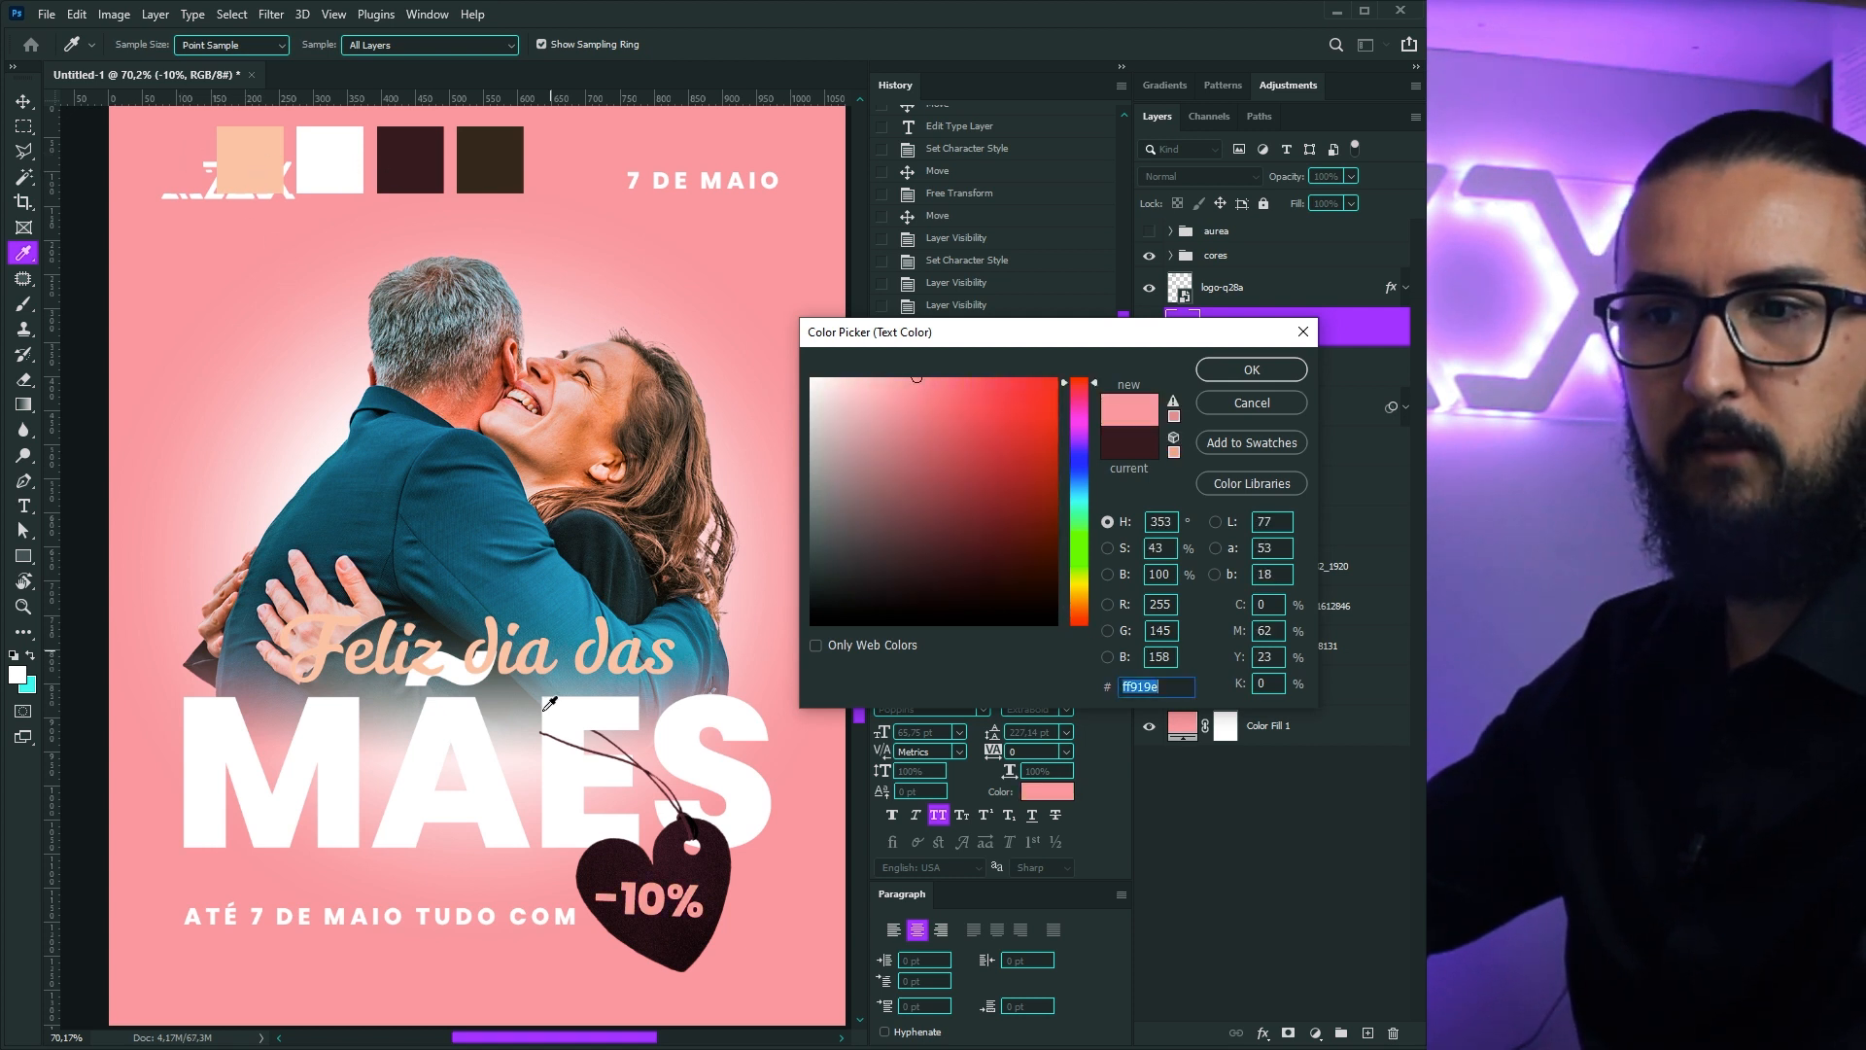
left_click(1250, 369)
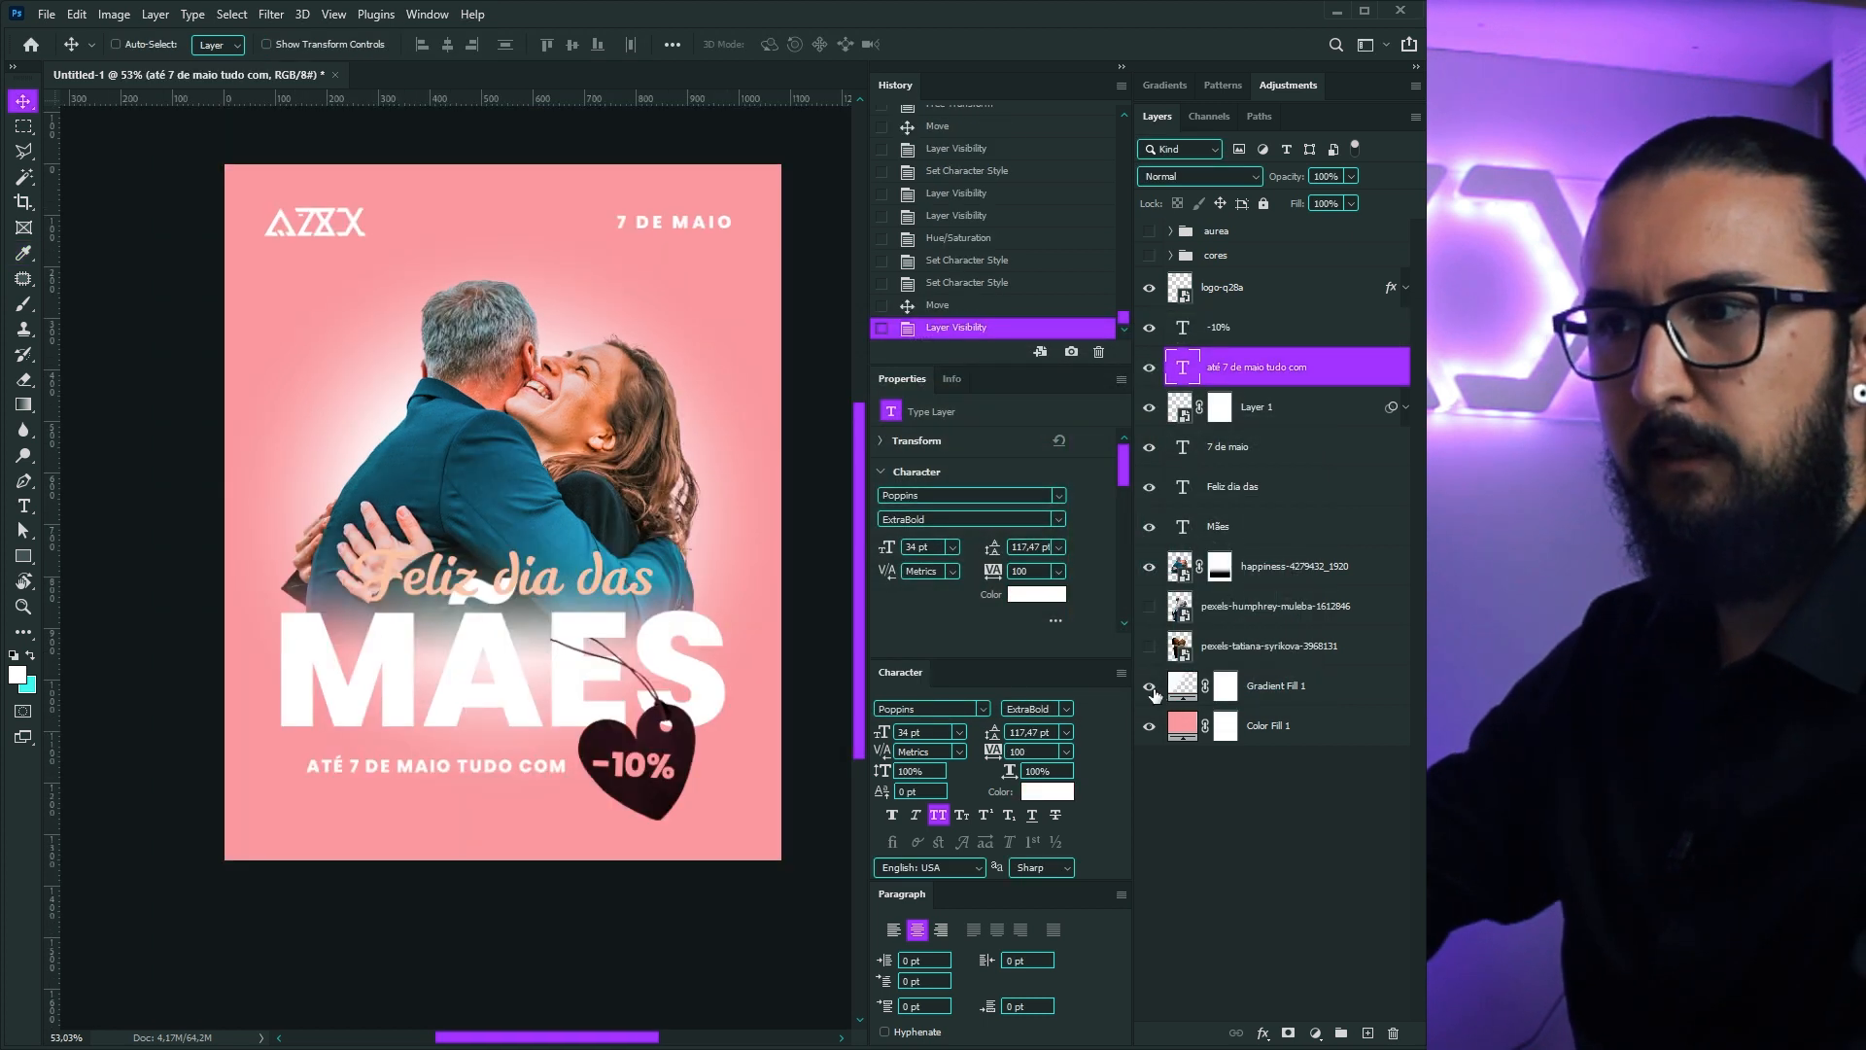
Step: Check the glow with the couple cutout hidden, show the cutout again and delete the Gradient Fill 1 layer
left_click(1149, 566)
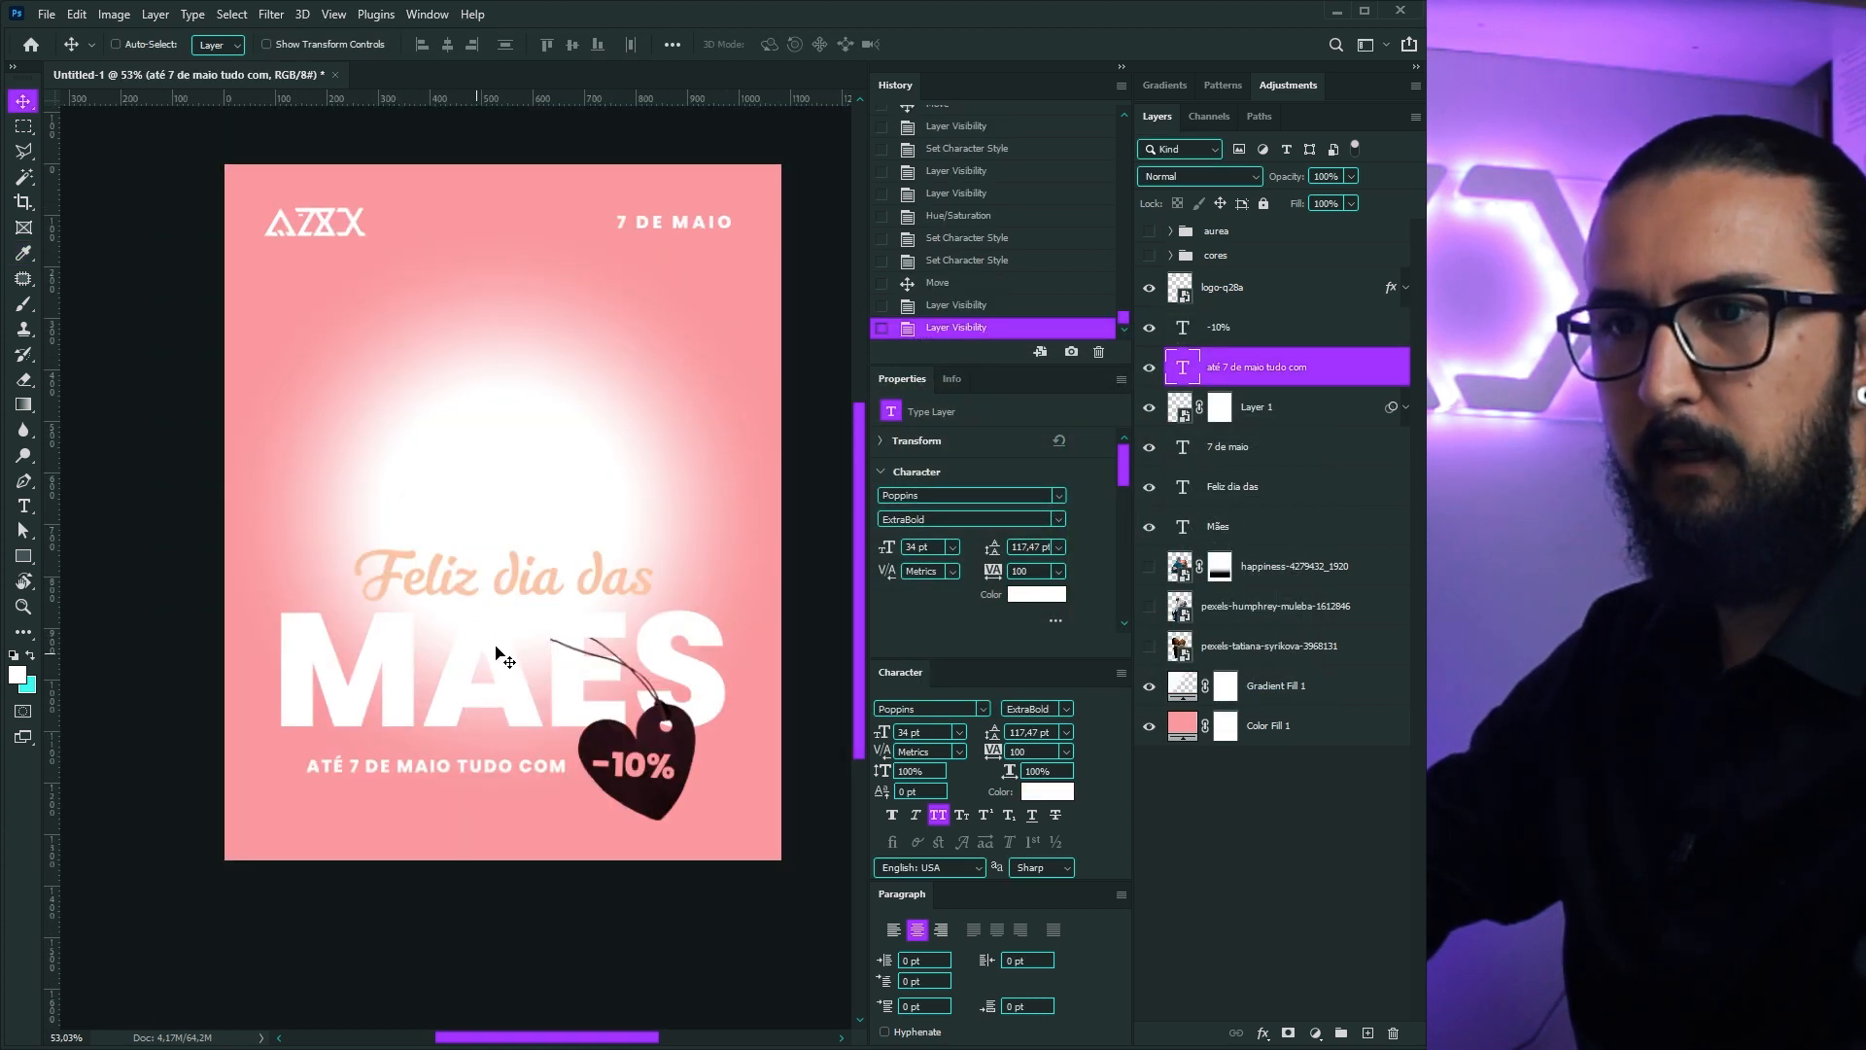
left_click(1149, 566)
left_click(1278, 687)
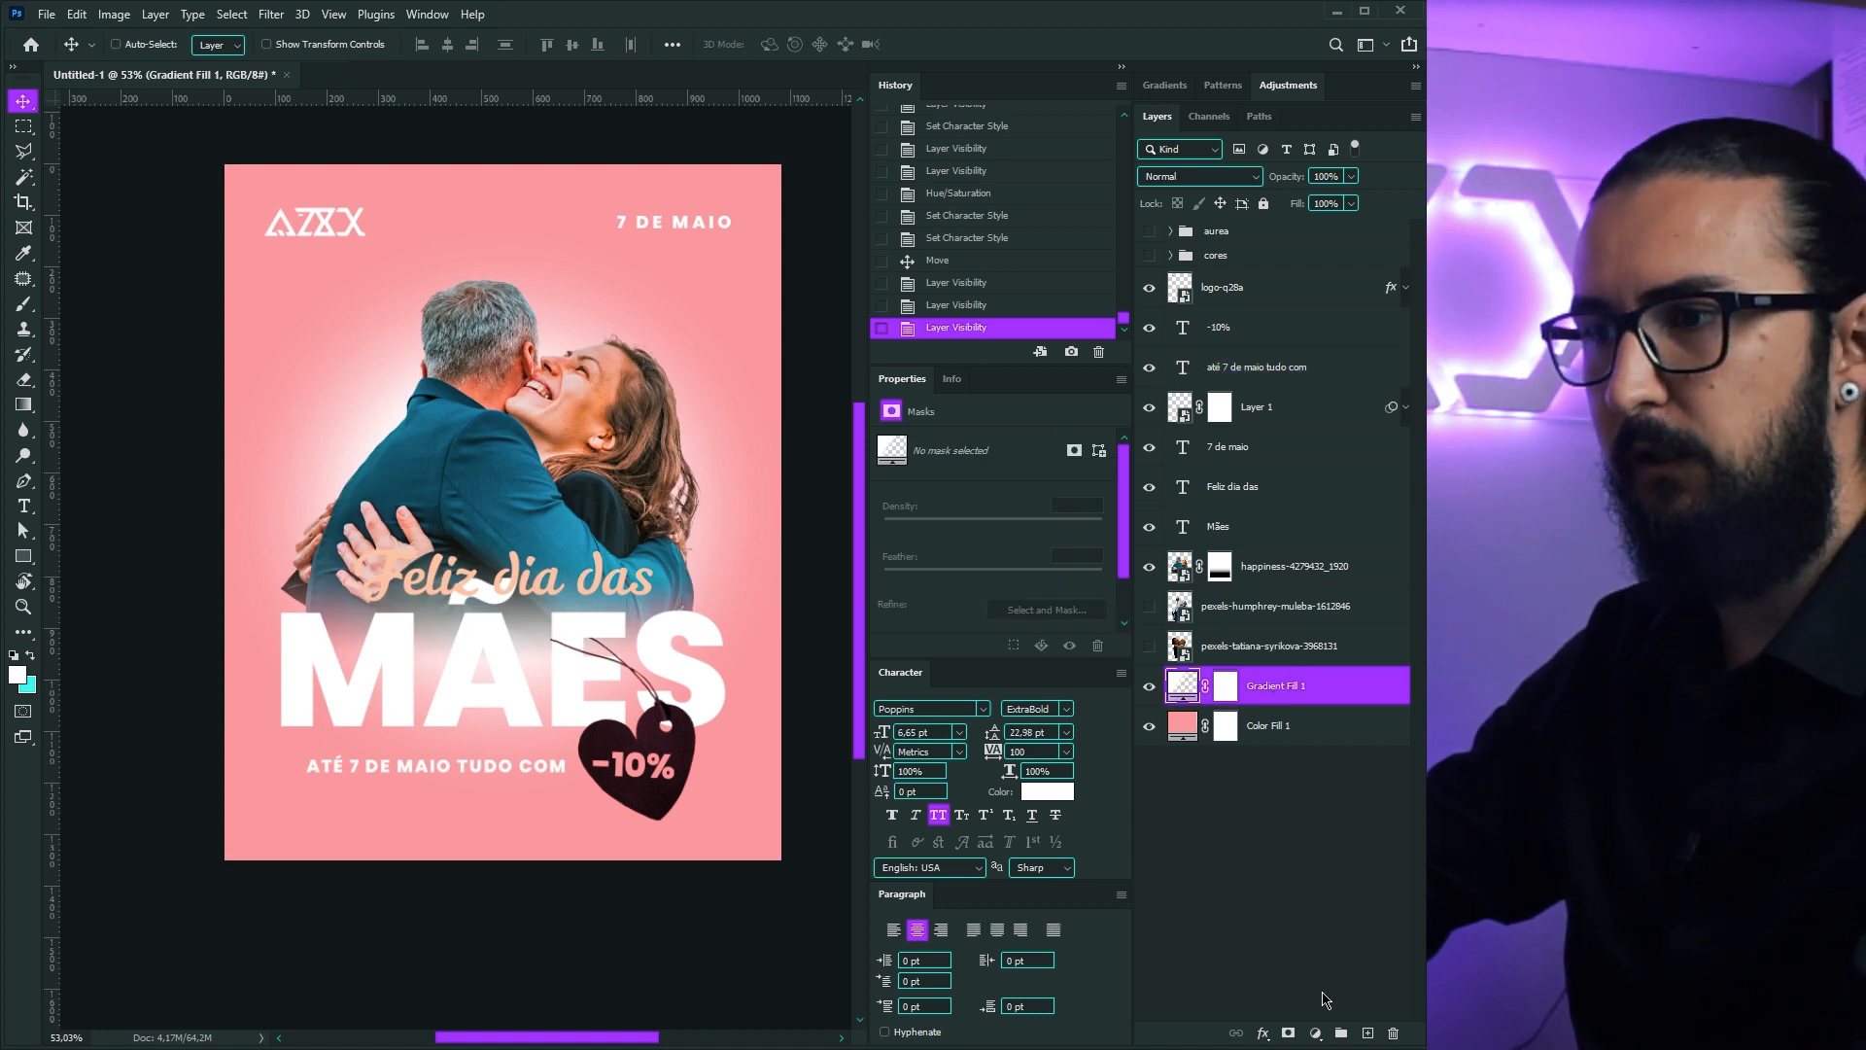
key("Delete")
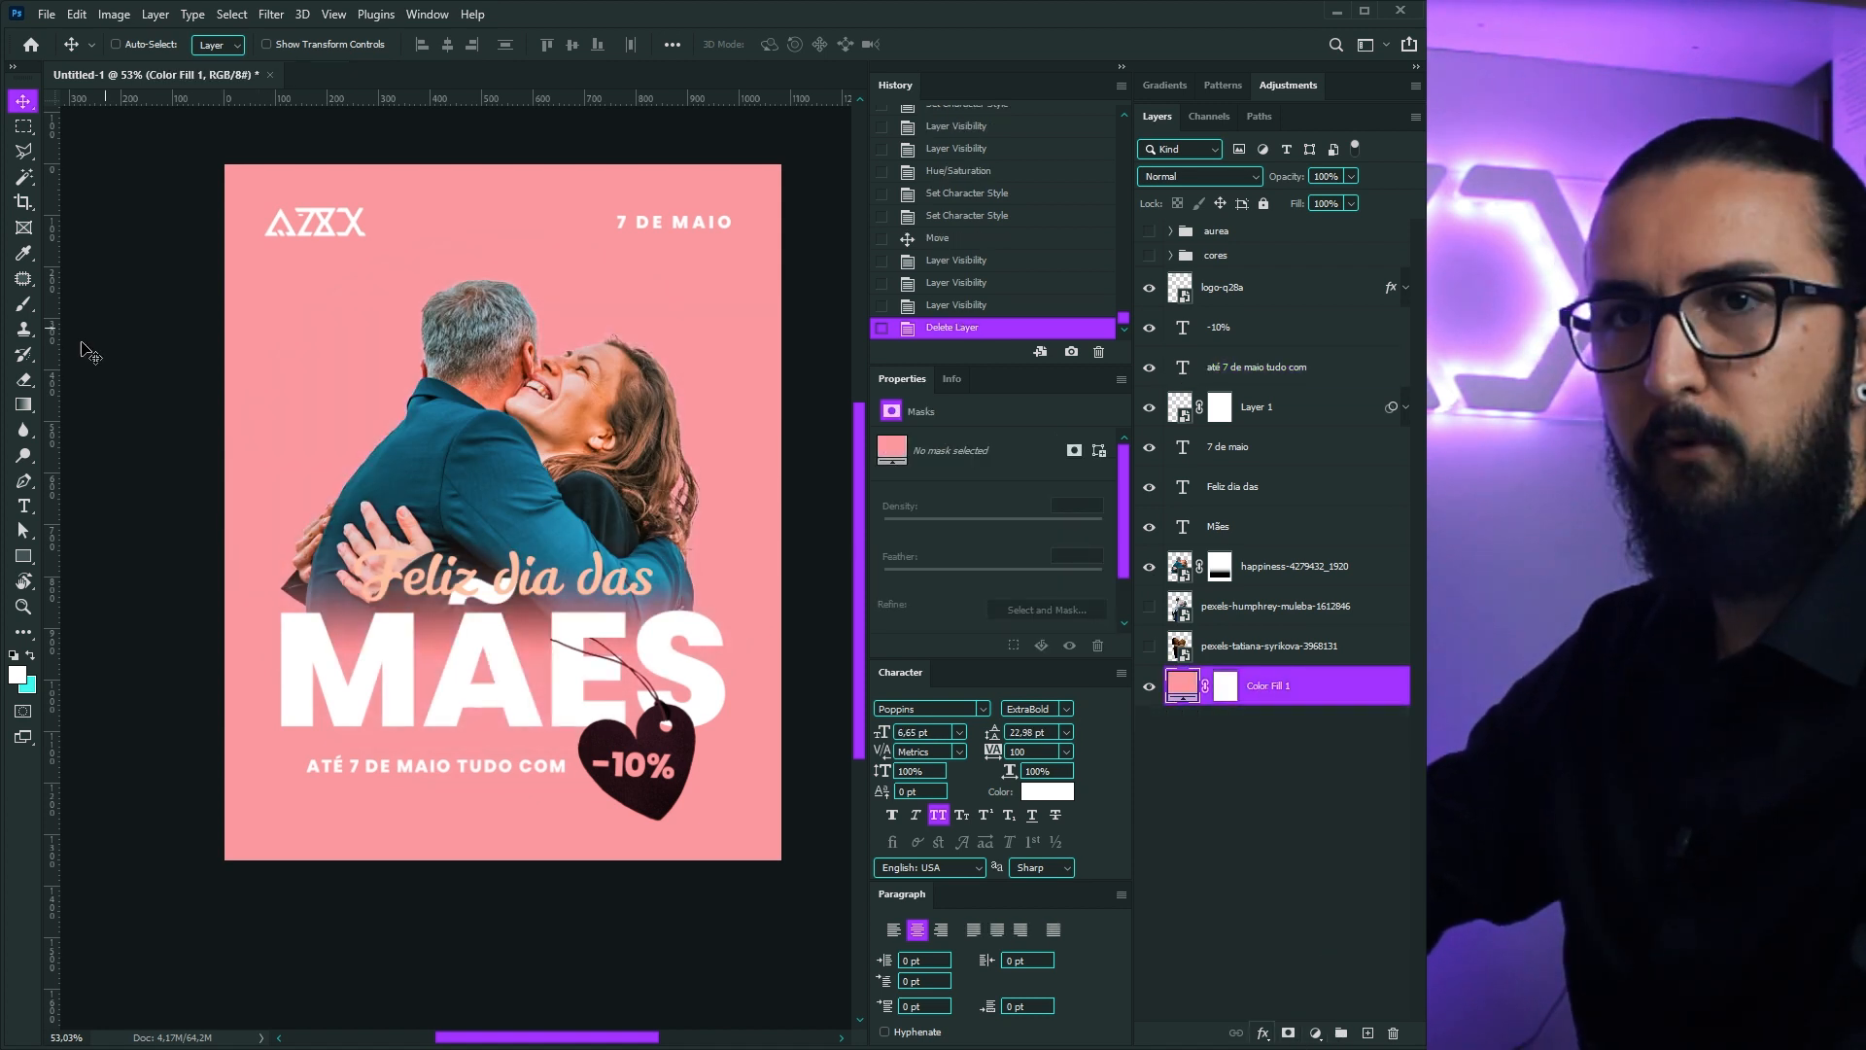
Step: Draw a circle about 614 px in diameter behind the couple and give it a white fill
right_click(24, 555)
left_click(82, 574)
left_click_drag(498, 469, 658, 652)
left_click(221, 44)
left_click(233, 146)
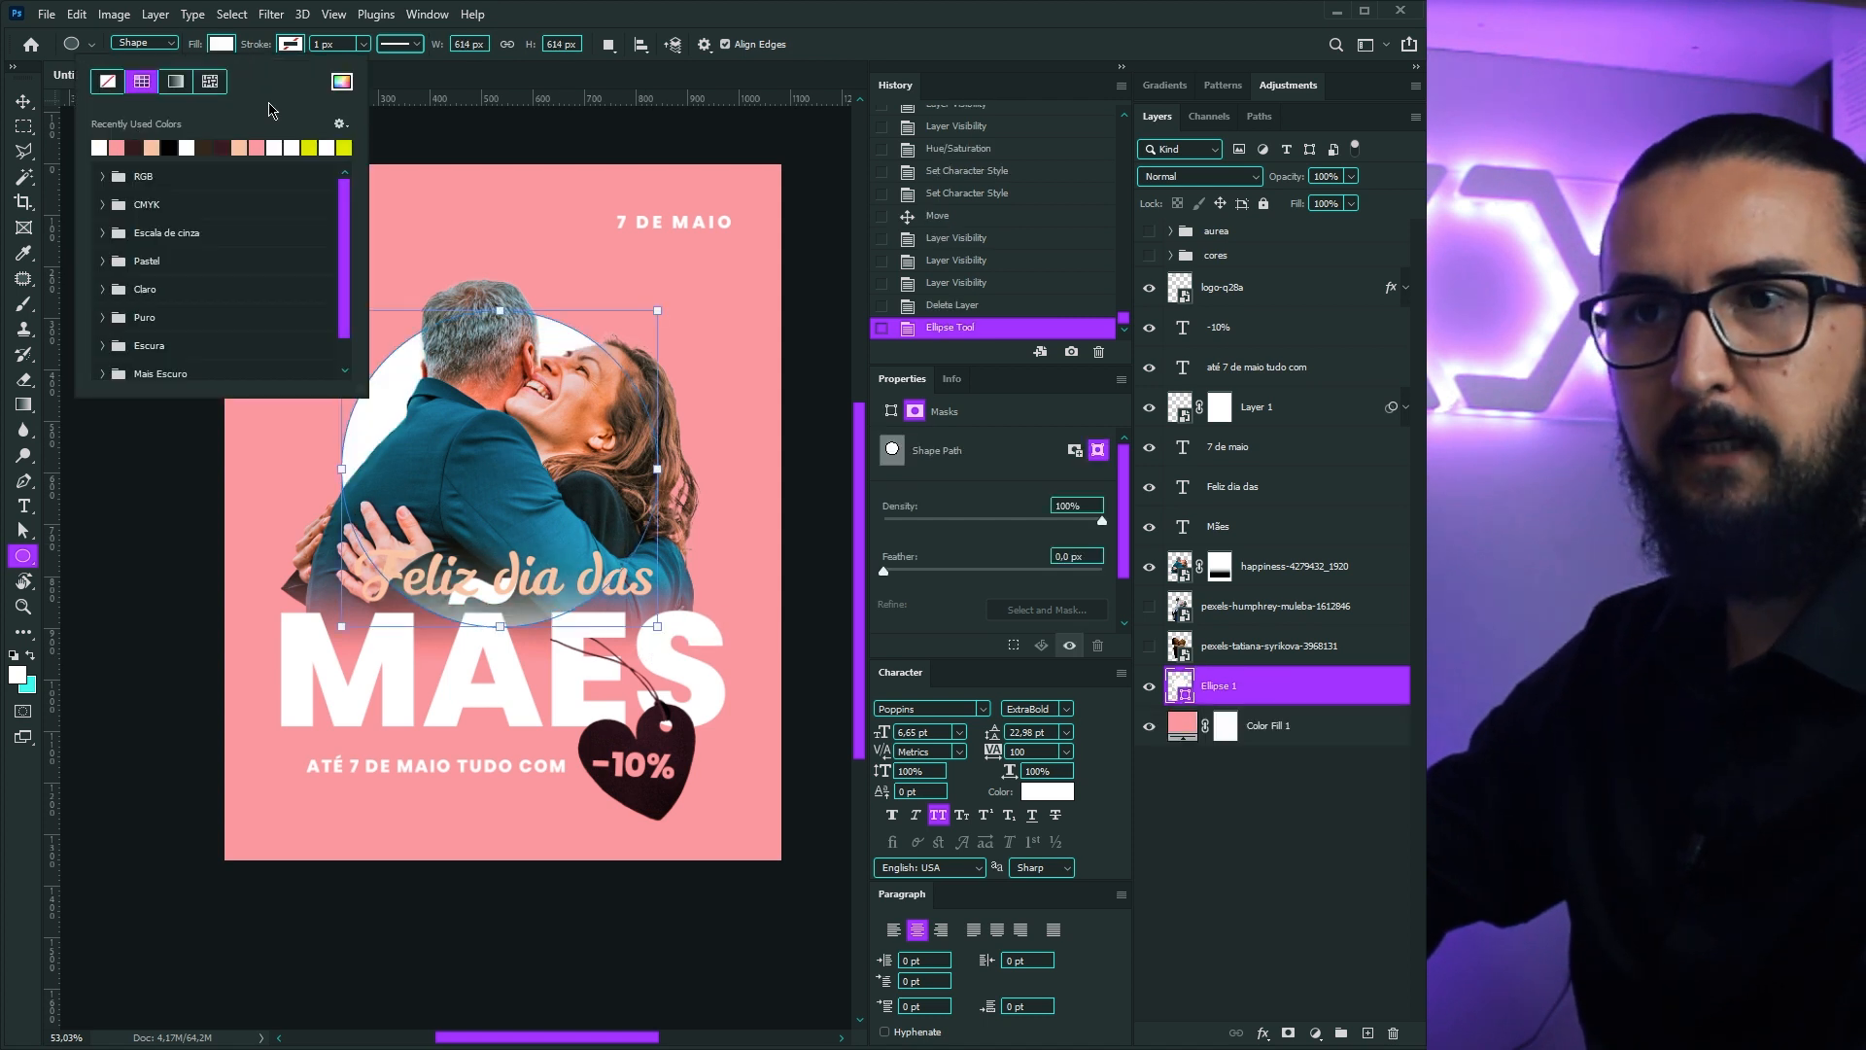
Step: Convert the circle behind the couple to a smart object and soften it into a glow with Gaussian Blur
left_click(271, 14)
mouse_move(321, 263)
left_click(554, 325)
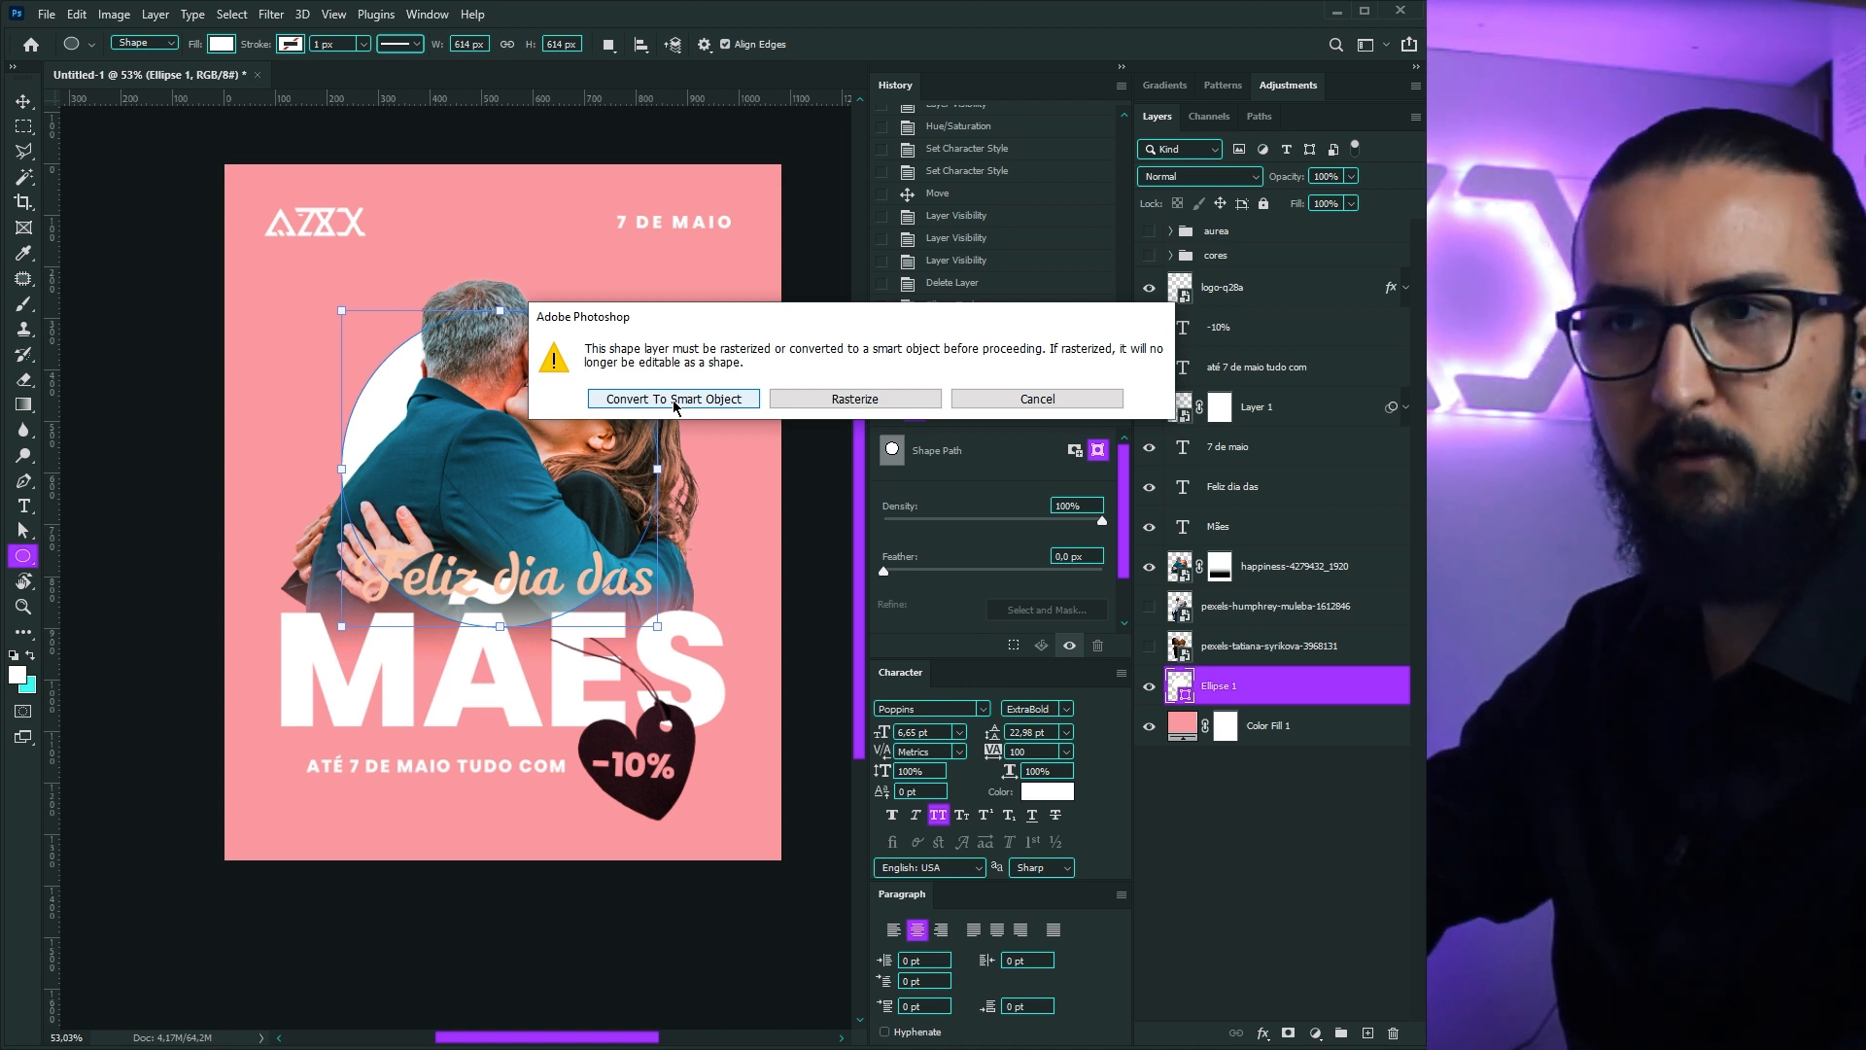
left_click(674, 399)
left_click_drag(763, 662, 790, 662)
key("Return")
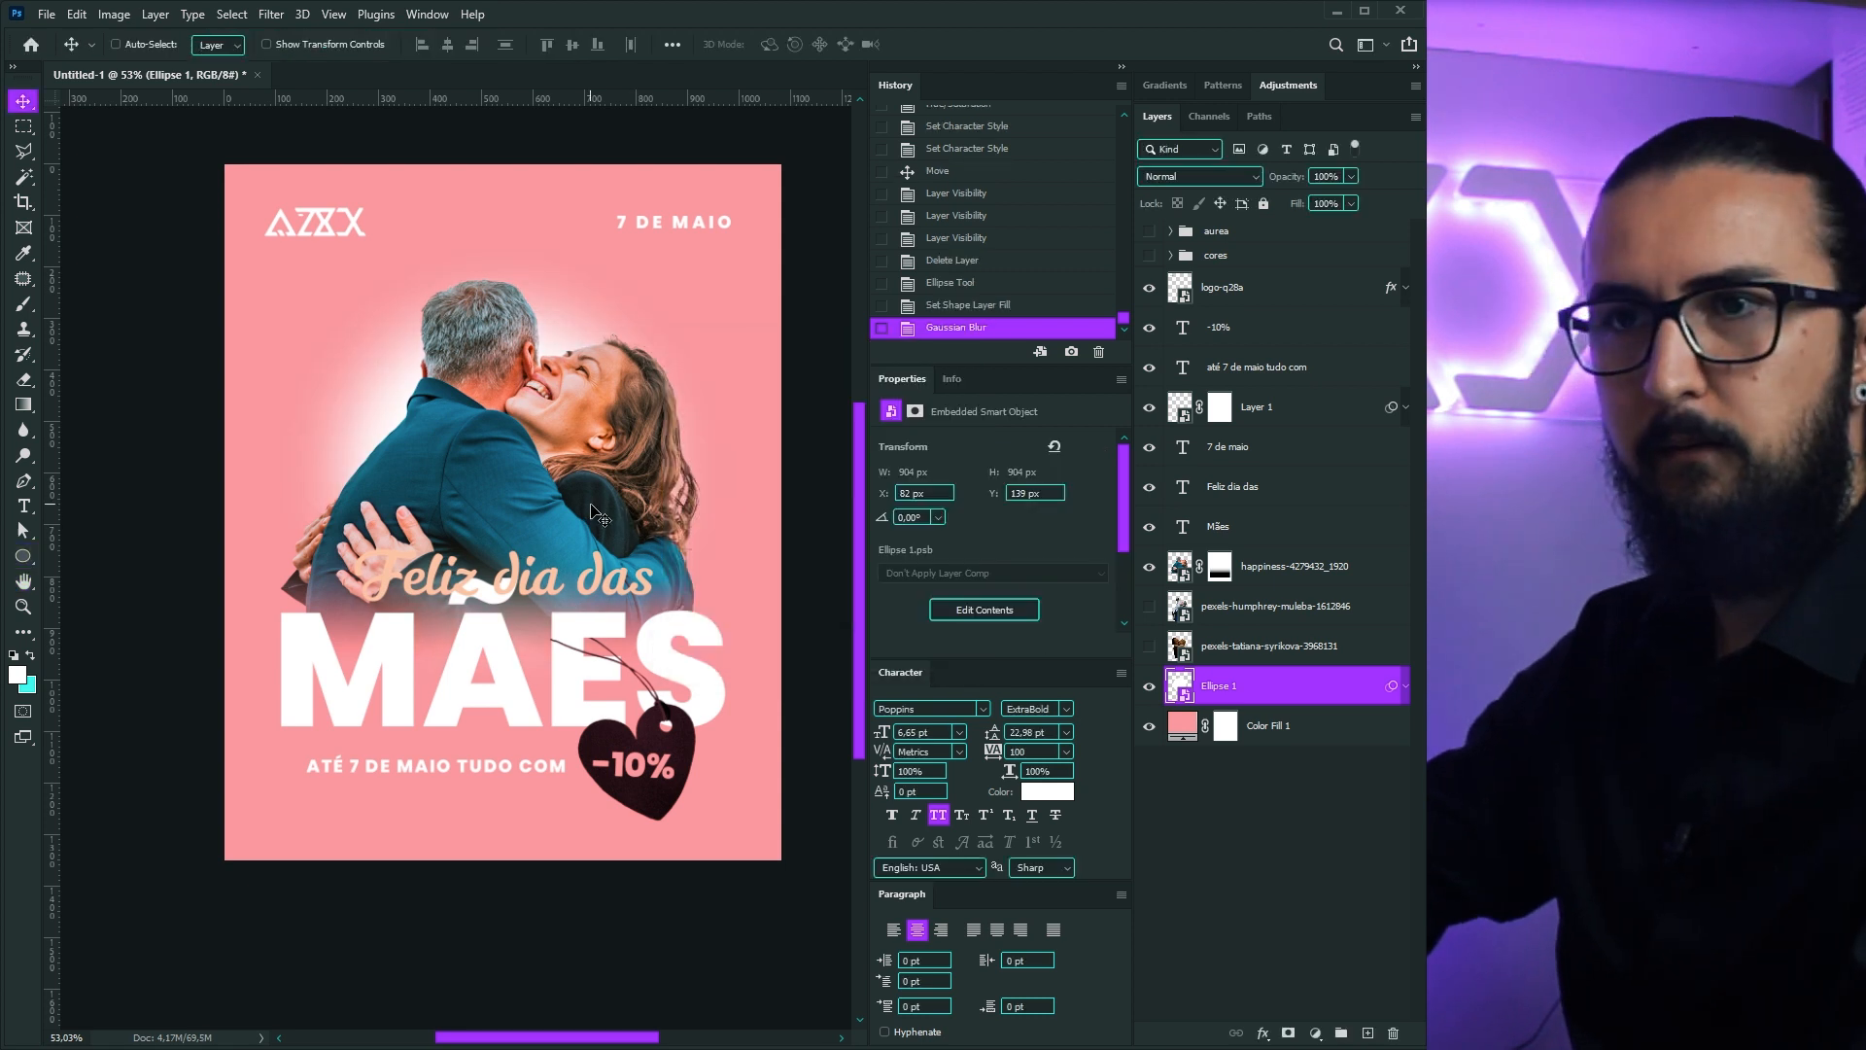
Step: Shift the white glow so it sits centred behind the couple
left_click_drag(593, 512, 506, 501)
left_click(1178, 565)
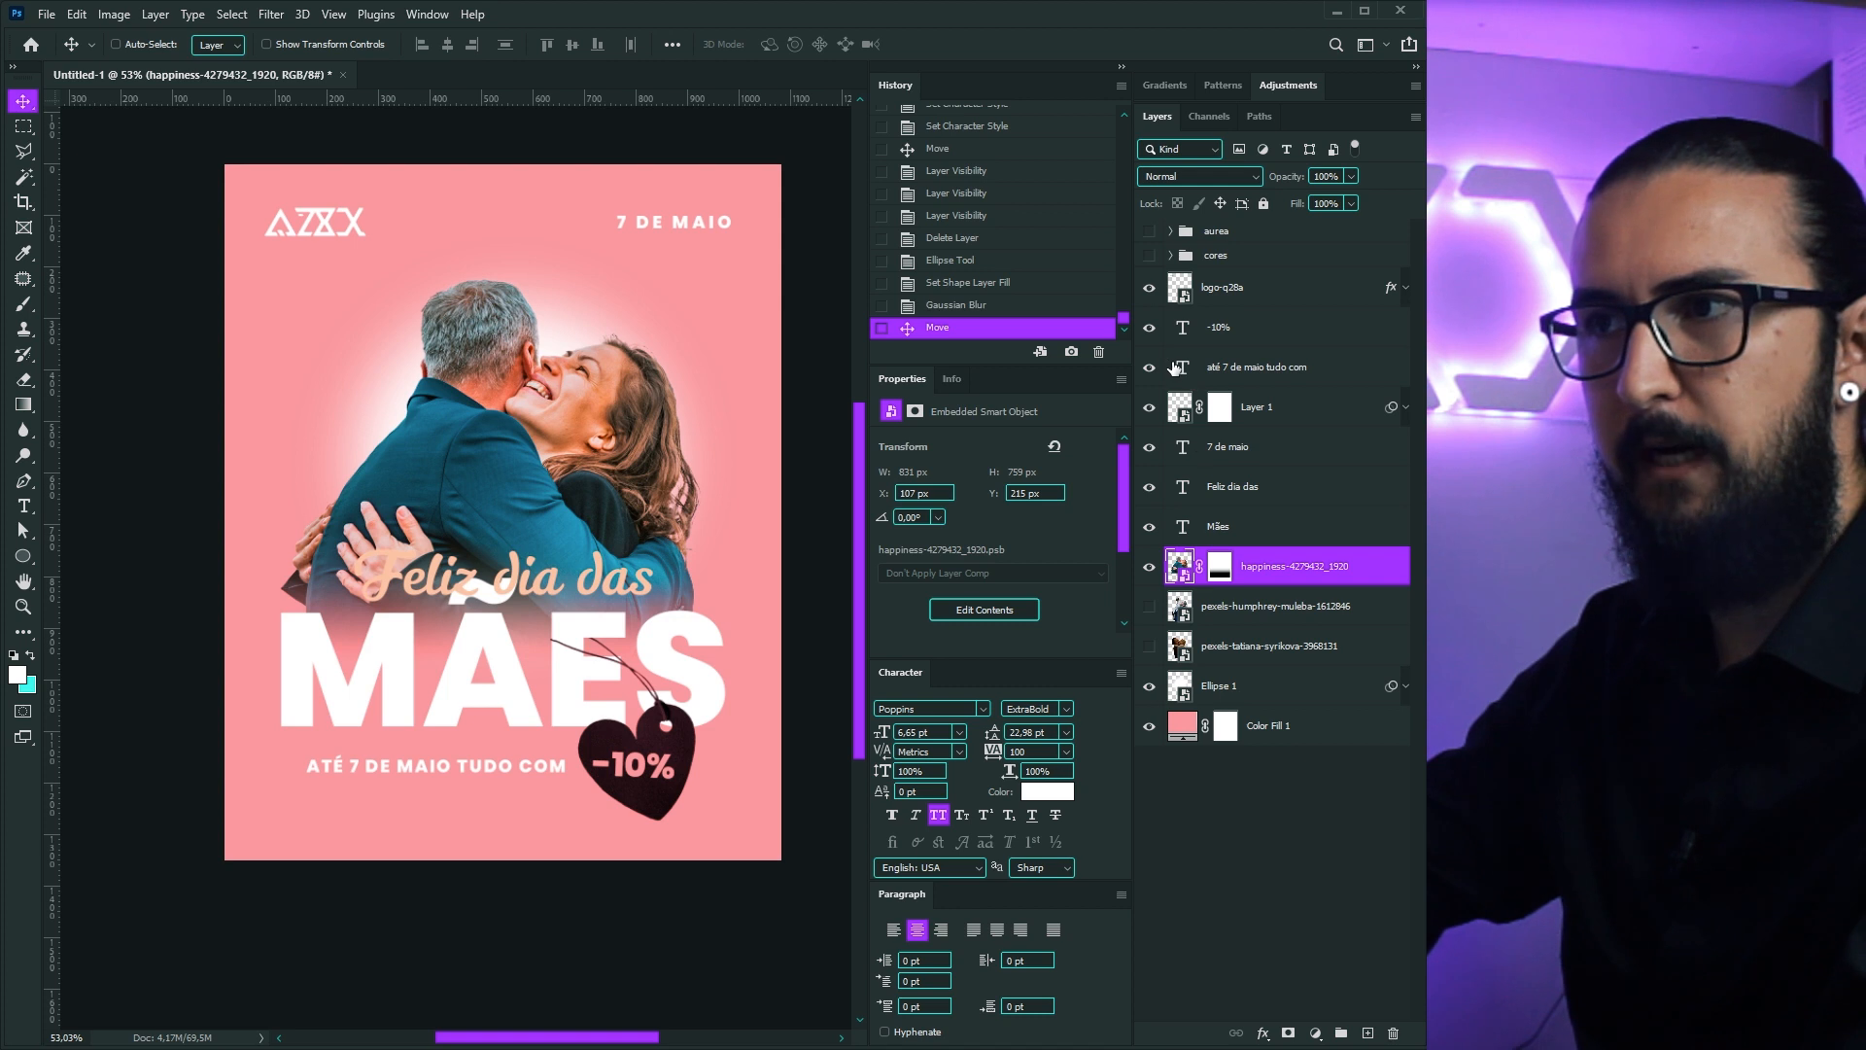
Step: Replace the "7 de maio" date text with "promoção"
left_click(1182, 447)
double_click(1183, 450)
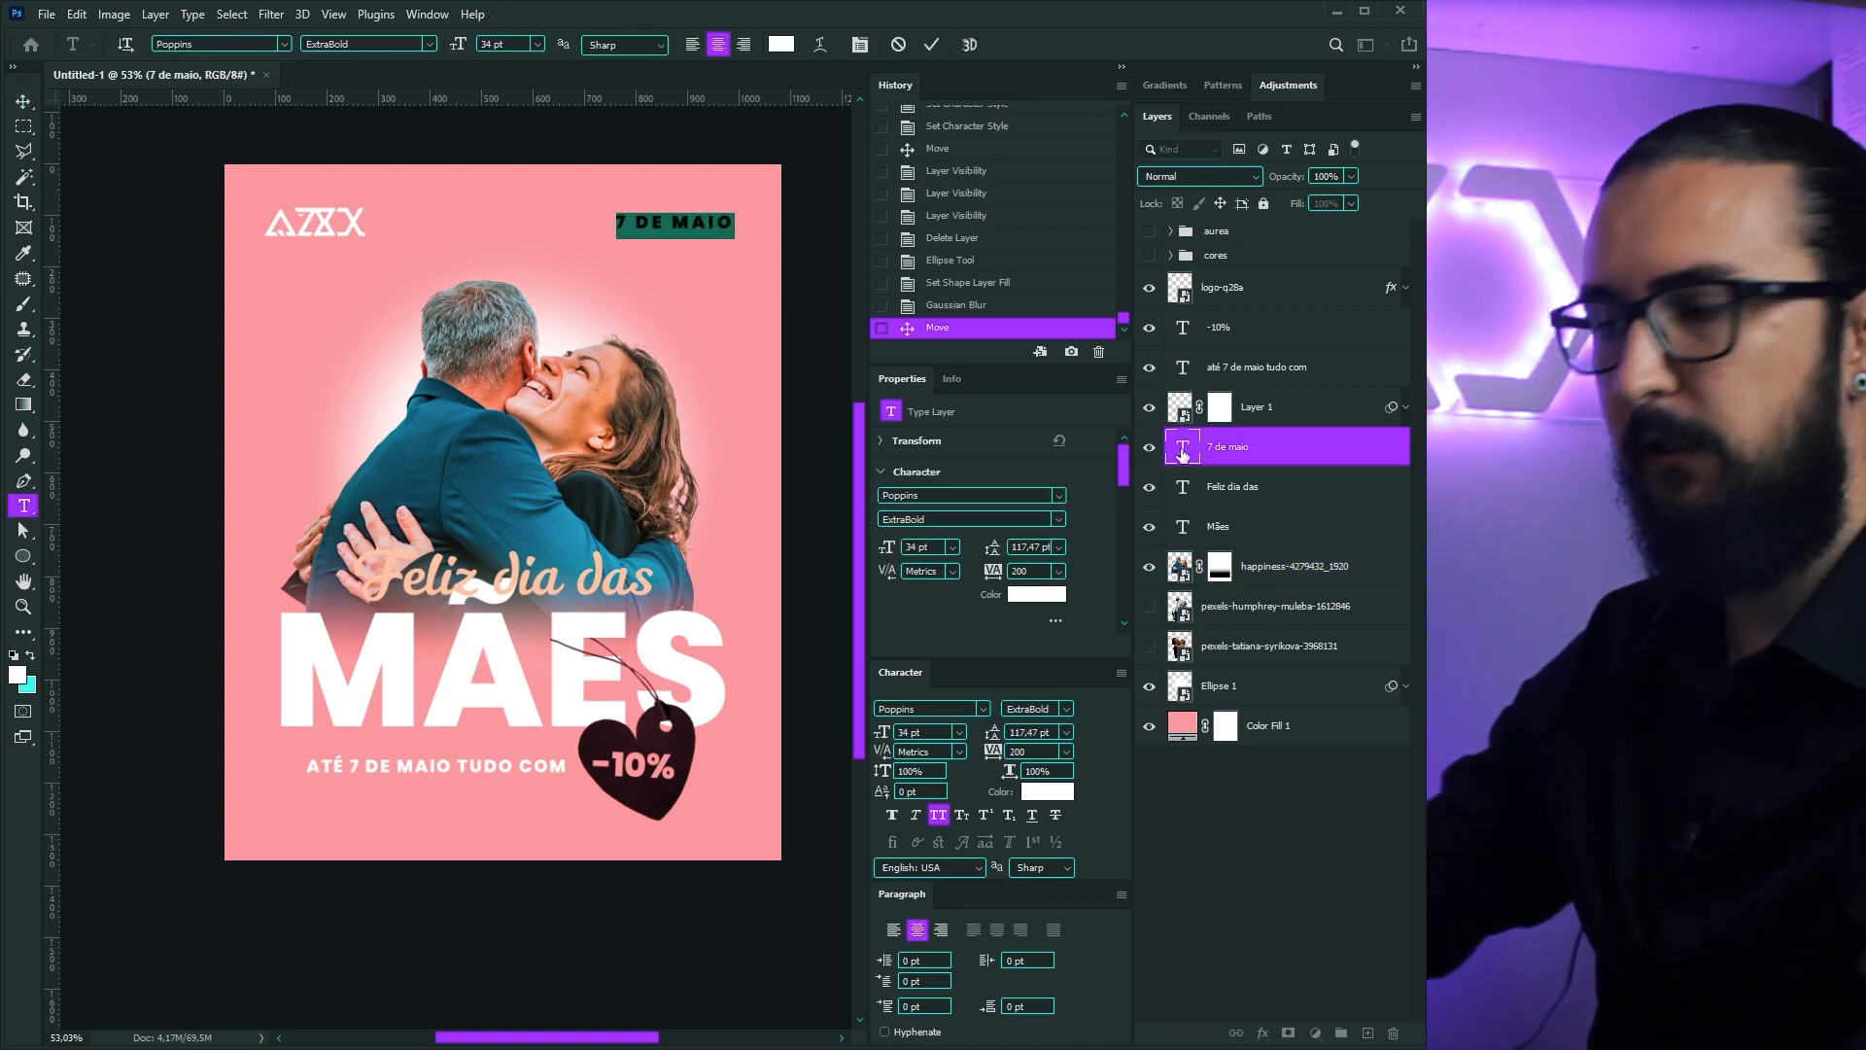
type("promoção")
key("ctrl+Return")
key("v")
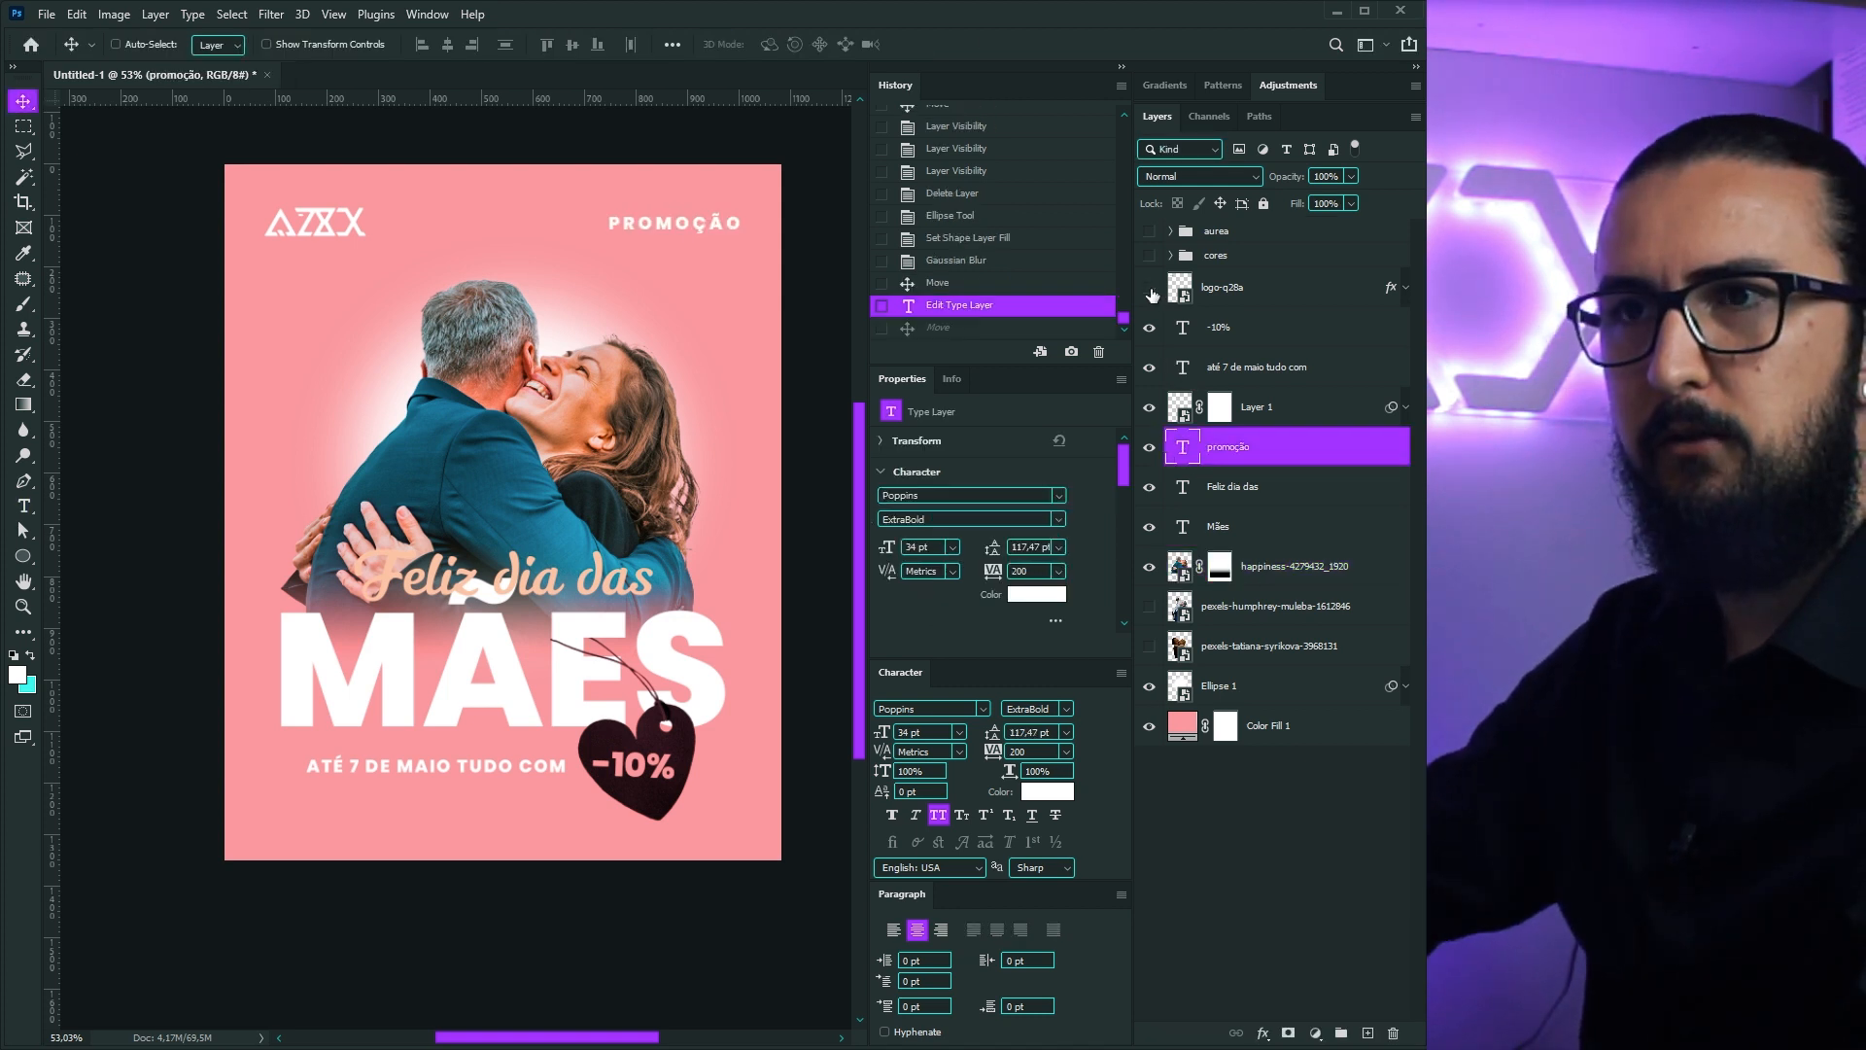
Step: Hide the logo and centre the "promoção" text horizontally on the canvas, above the couple
left_click(1151, 289)
key("ctrl+a")
left_click(447, 43)
key("ctrl+d")
left_click_drag(493, 225, 493, 236)
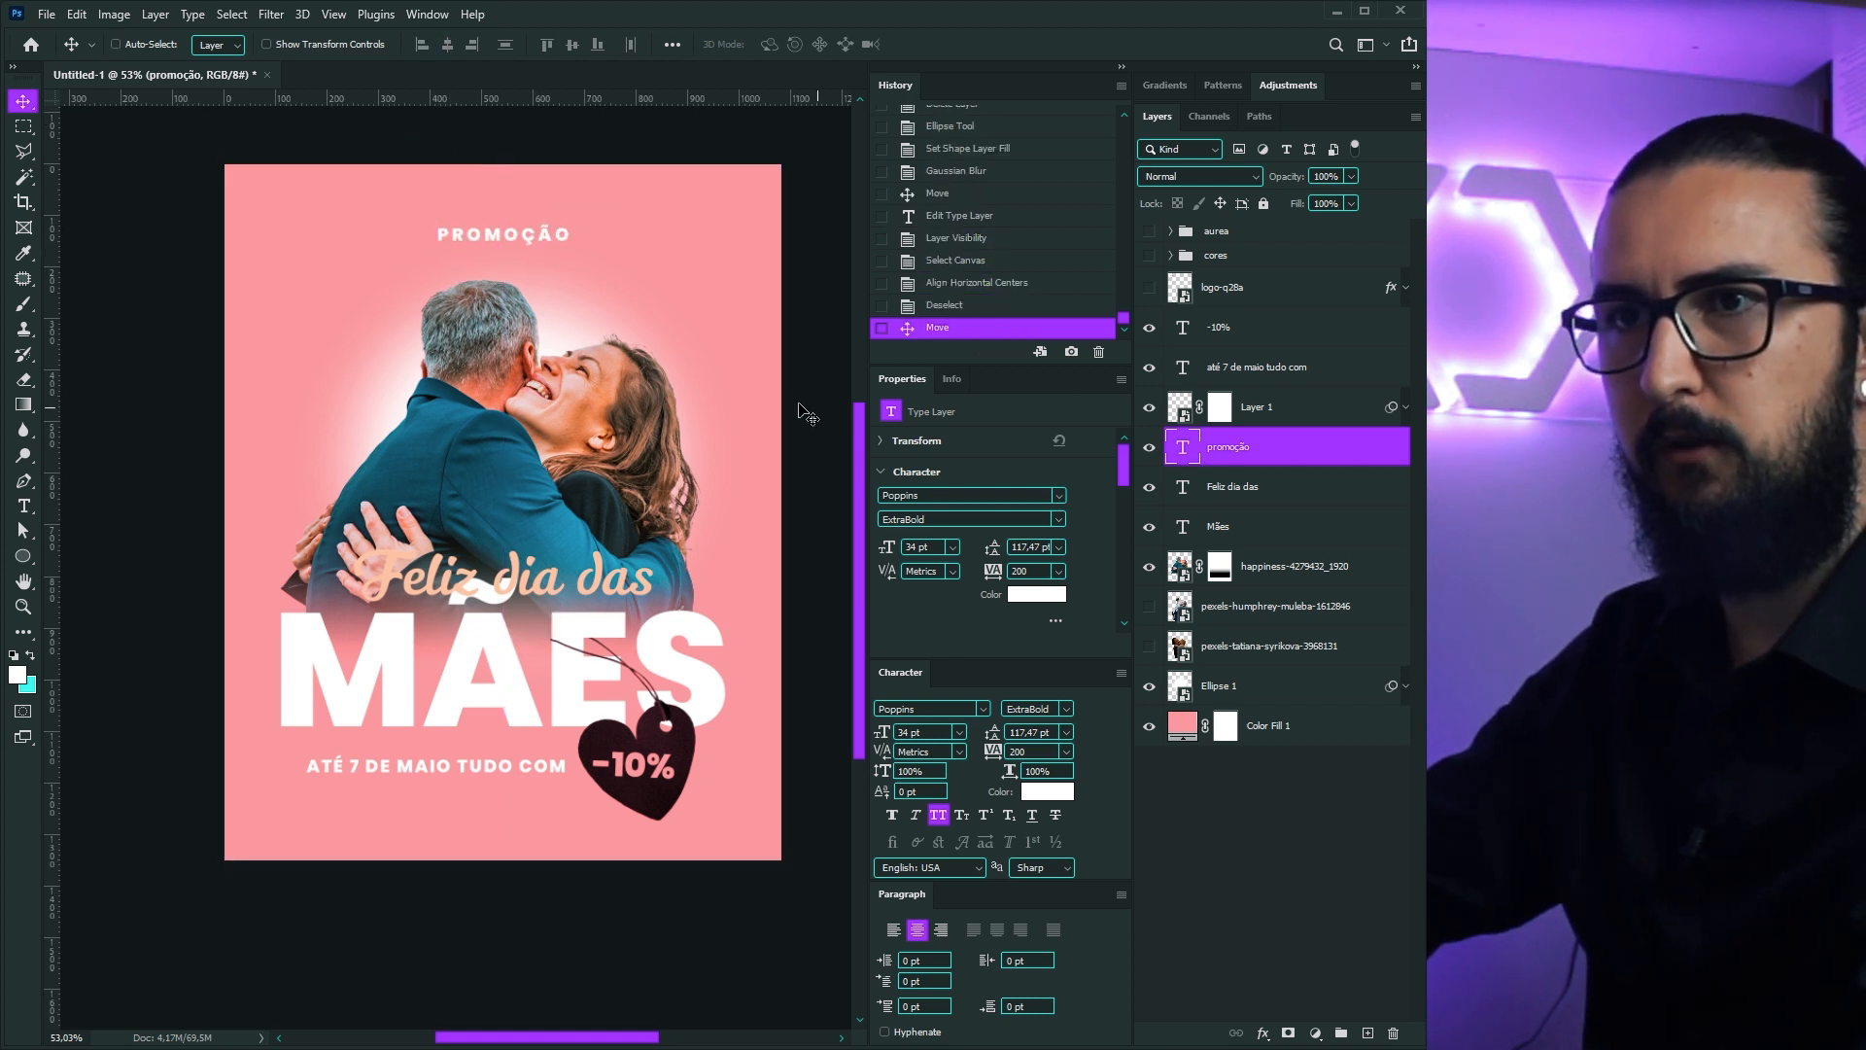
left_click_drag(598, 303, 598, 291)
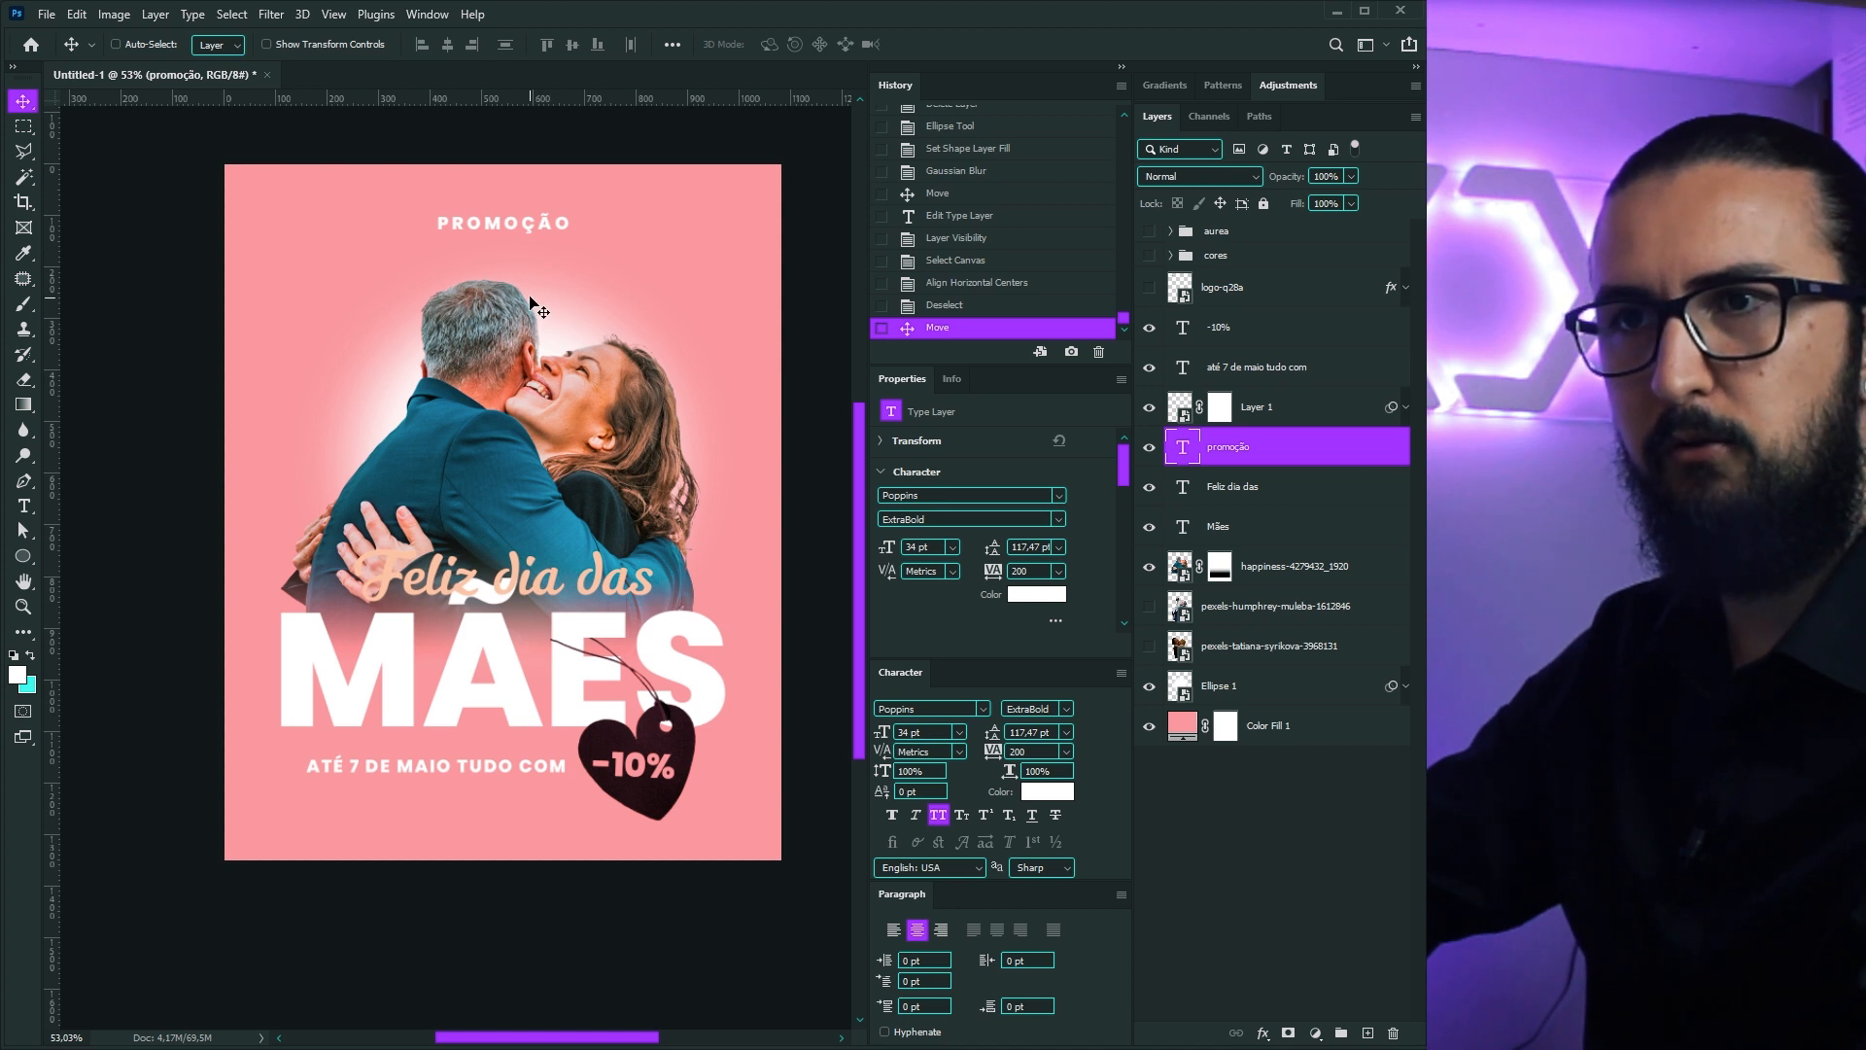
left_click_drag(541, 266, 720, 301)
key("ctrl+t")
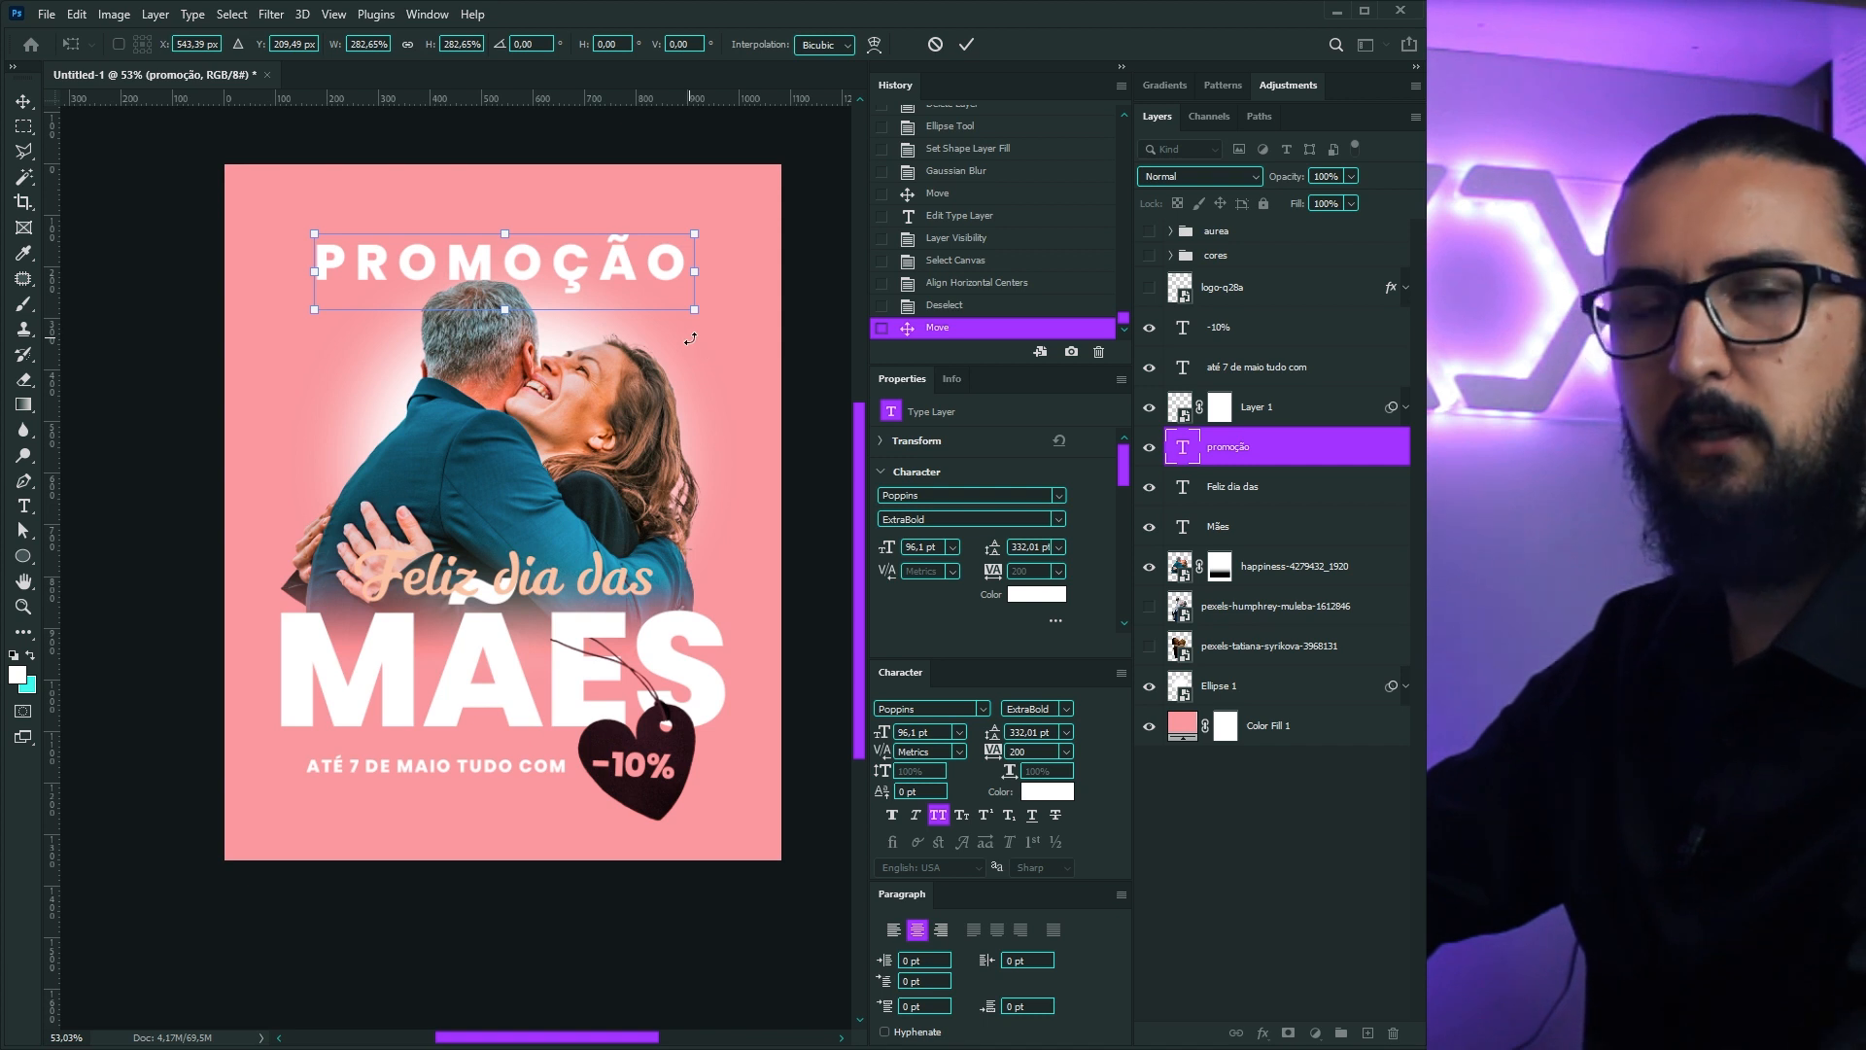
key("Escape")
Step: Adjust the height of the "promoção" text, and show the logo and move it to the bottom centre at X 442, Y 1218 px
left_click_drag(590, 270, 589, 228)
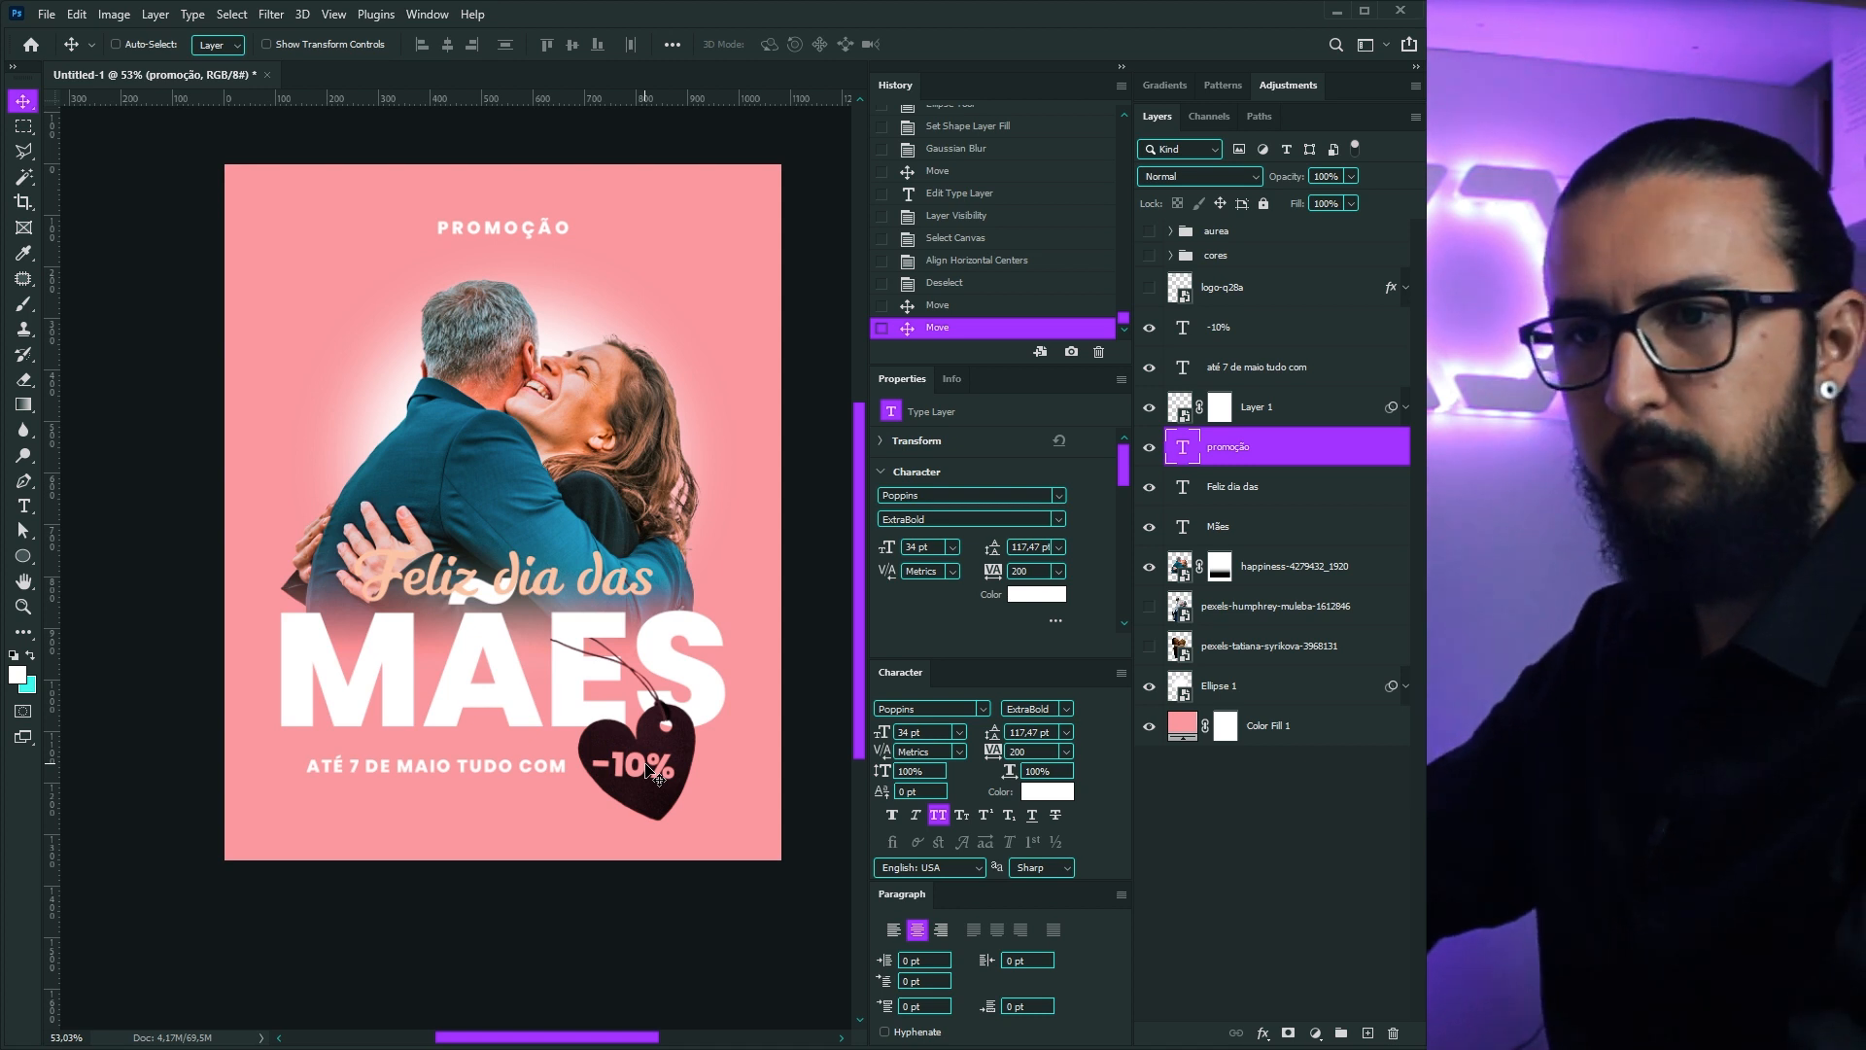
left_click(1205, 290)
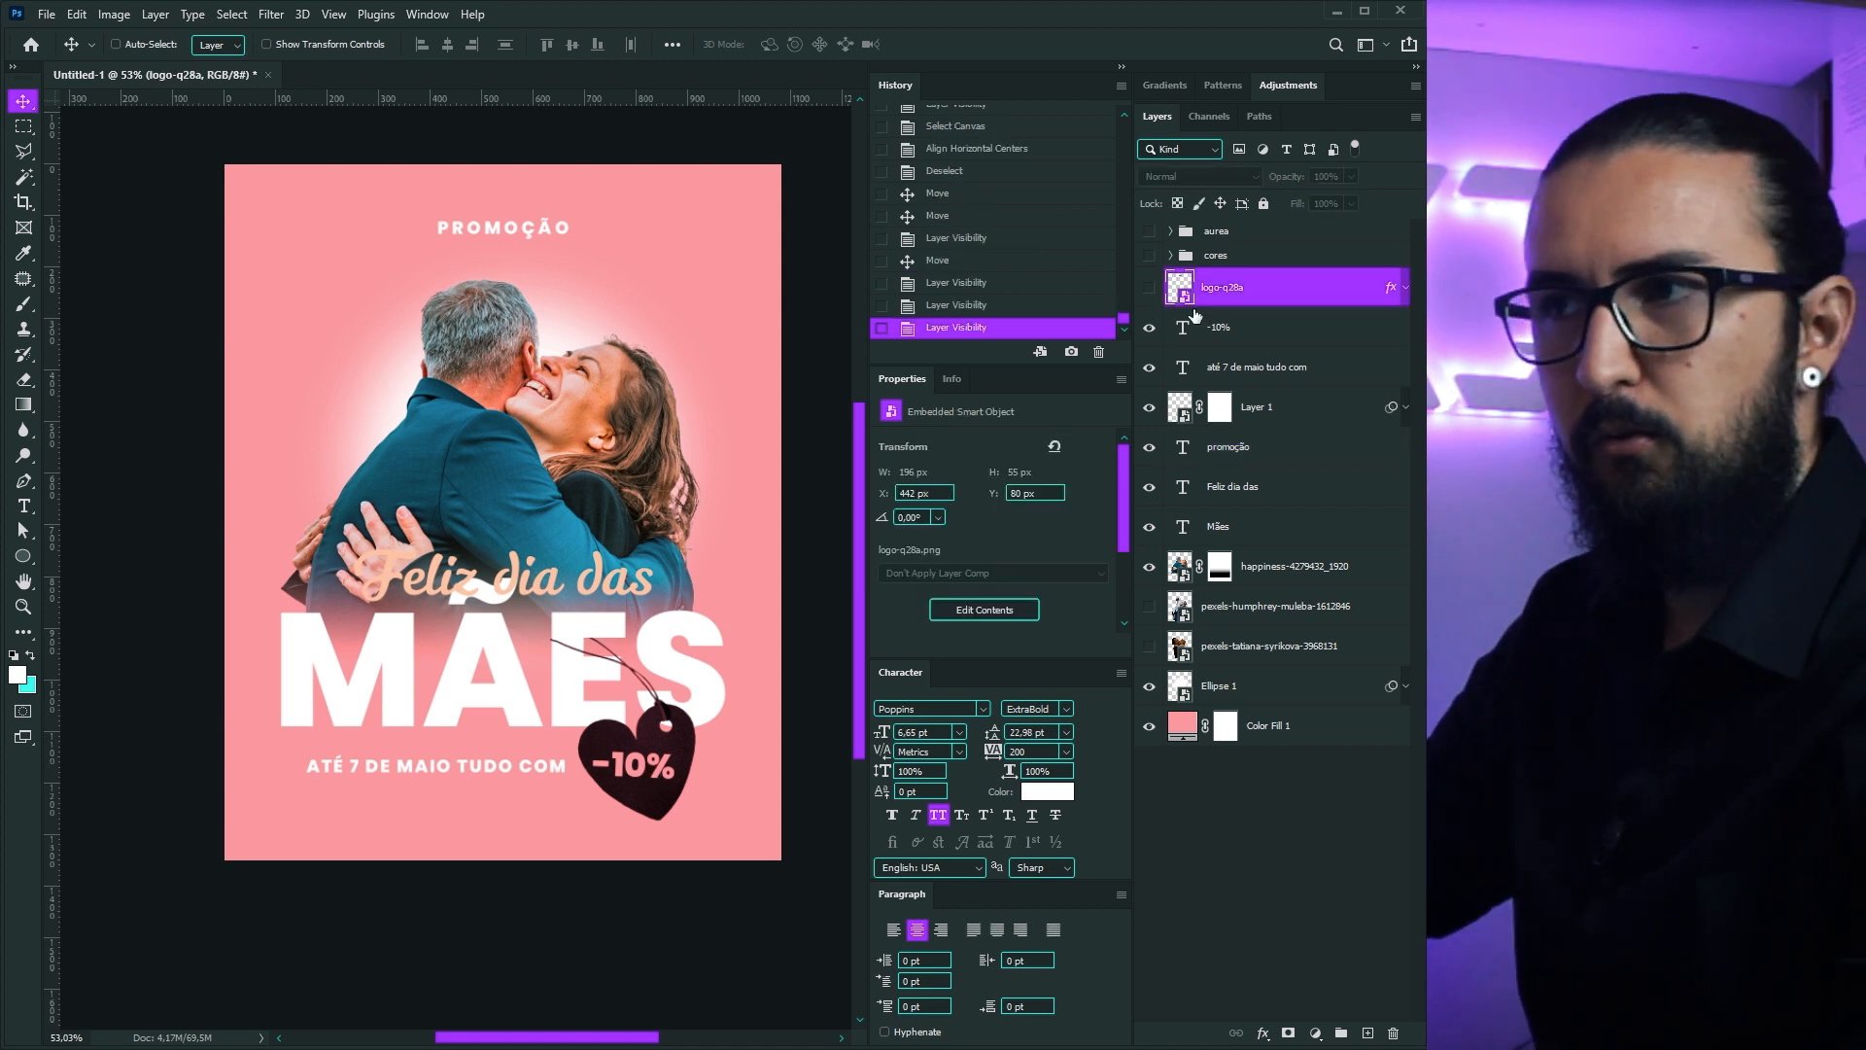
left_click(1150, 288)
left_click_drag(582, 279, 581, 865)
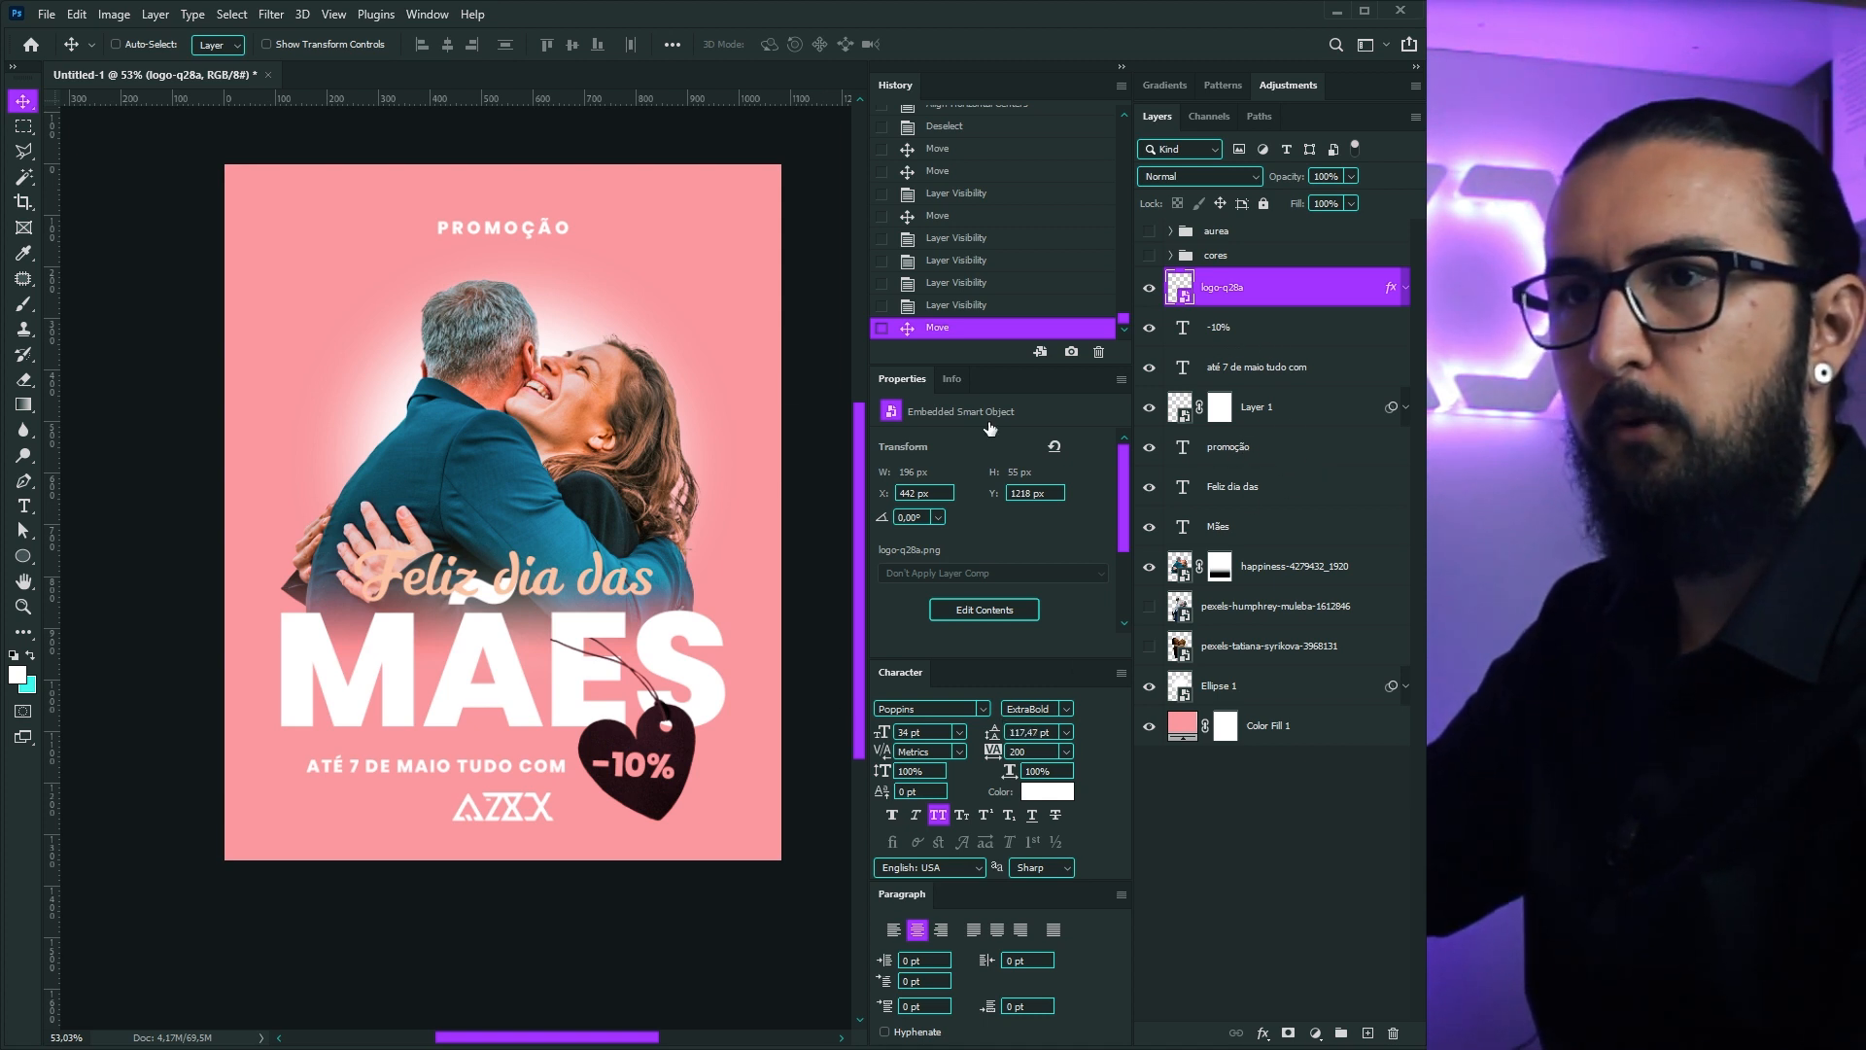
Step: Move the promoção layer above "-10%" and group the title, subtitle and heart tag layers as "texto"
left_click(1252, 558)
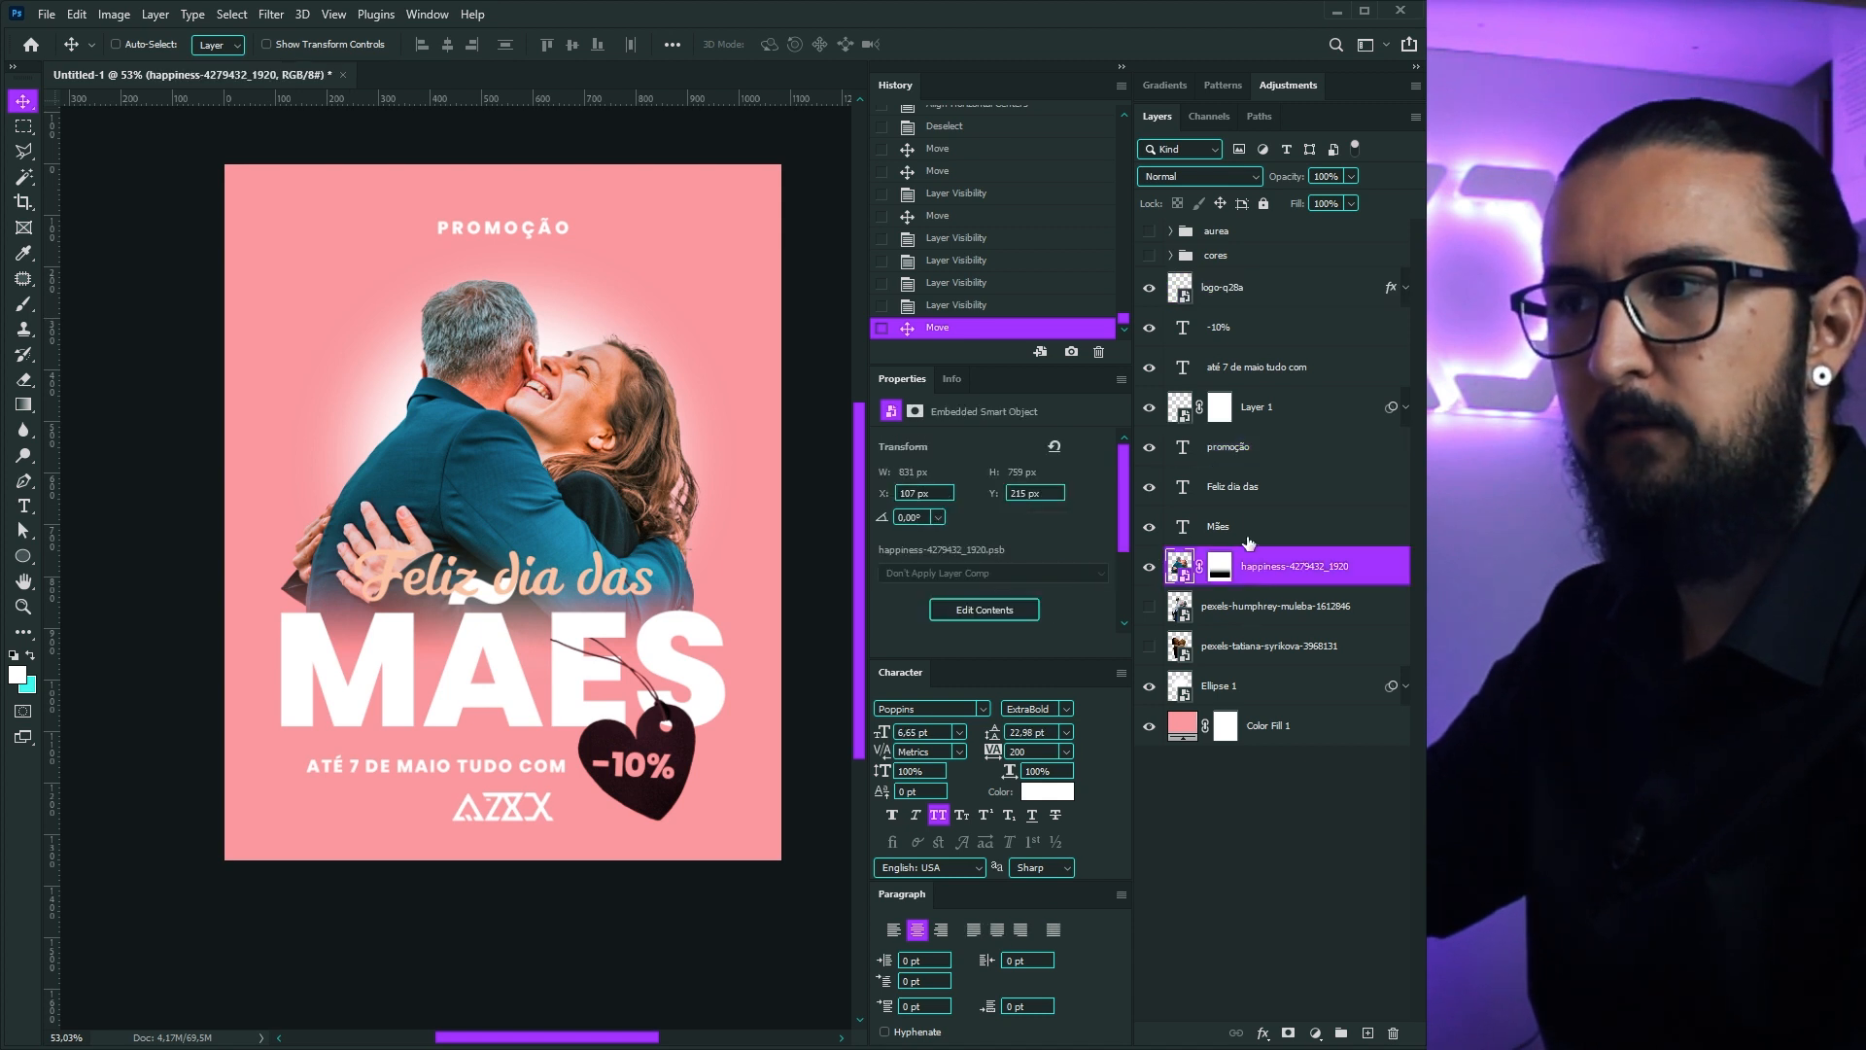
left_click_drag(1232, 447, 1227, 309)
left_click(1211, 386)
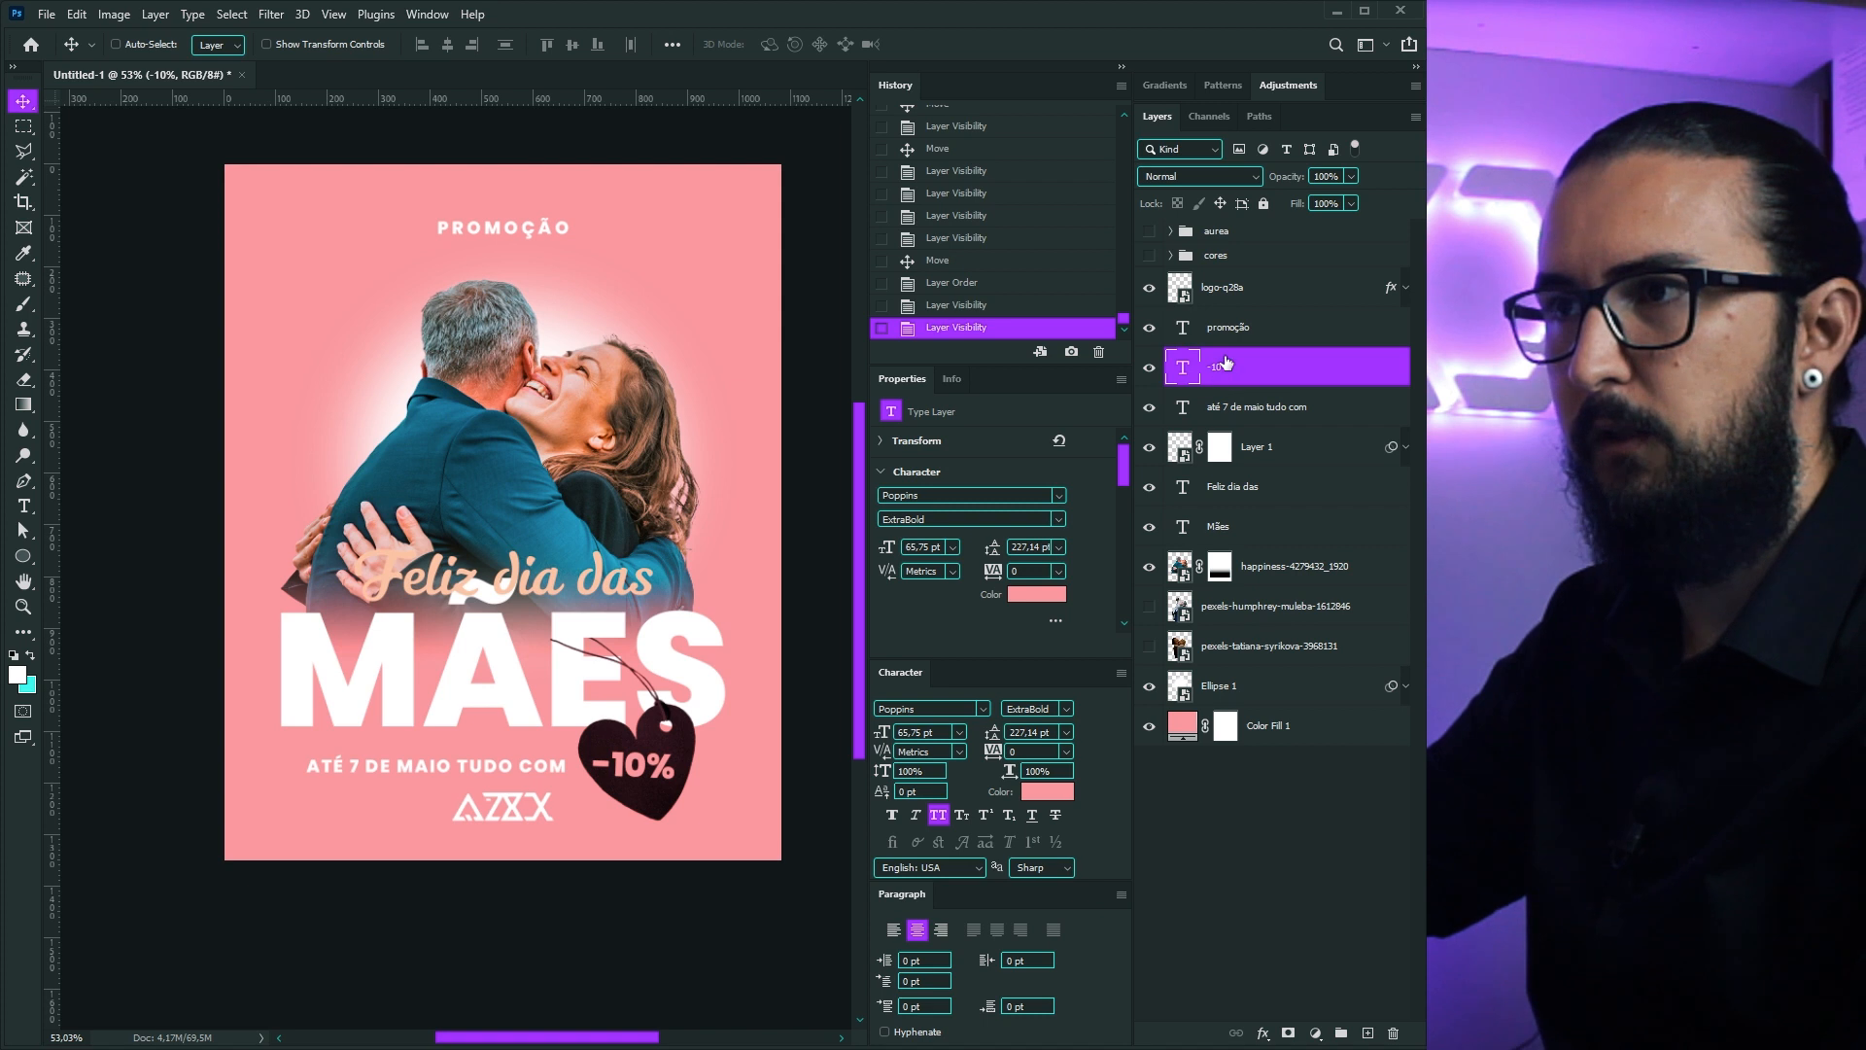
left_click(1252, 529, "shift")
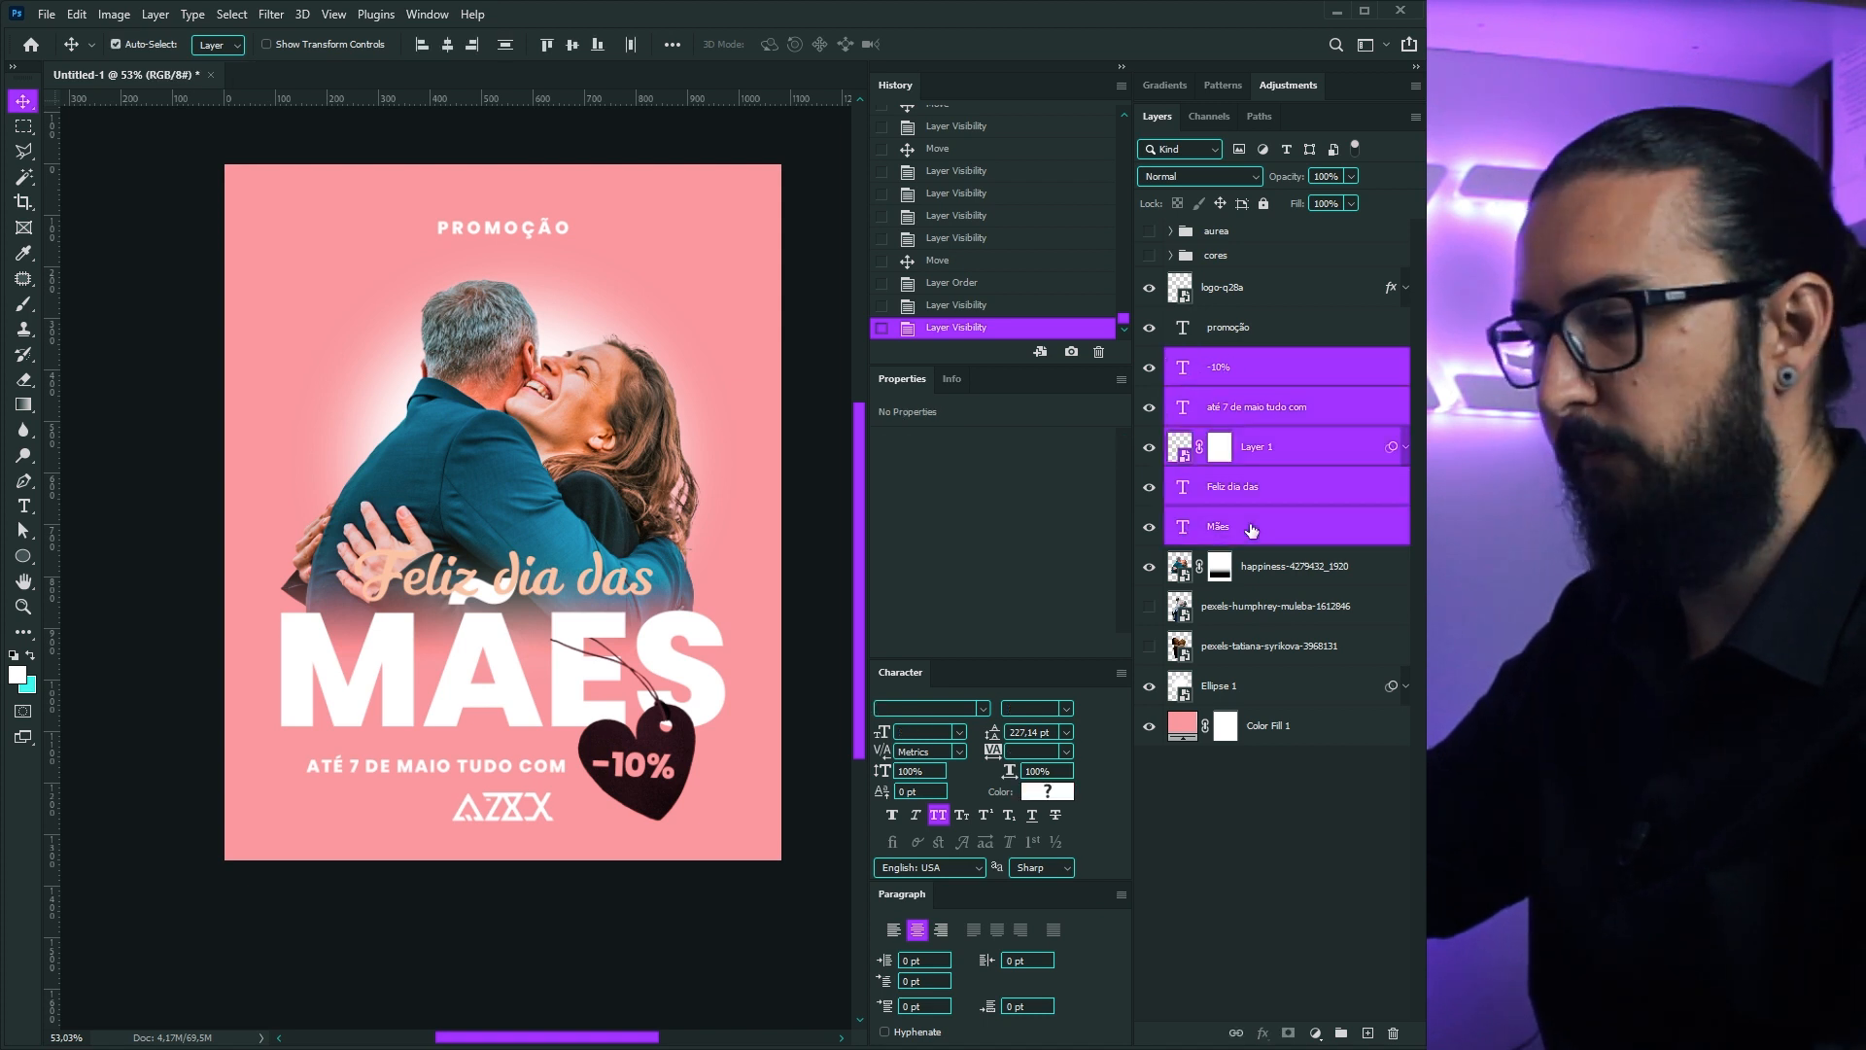
key("ctrl+g")
double_click(1217, 358)
type("texto")
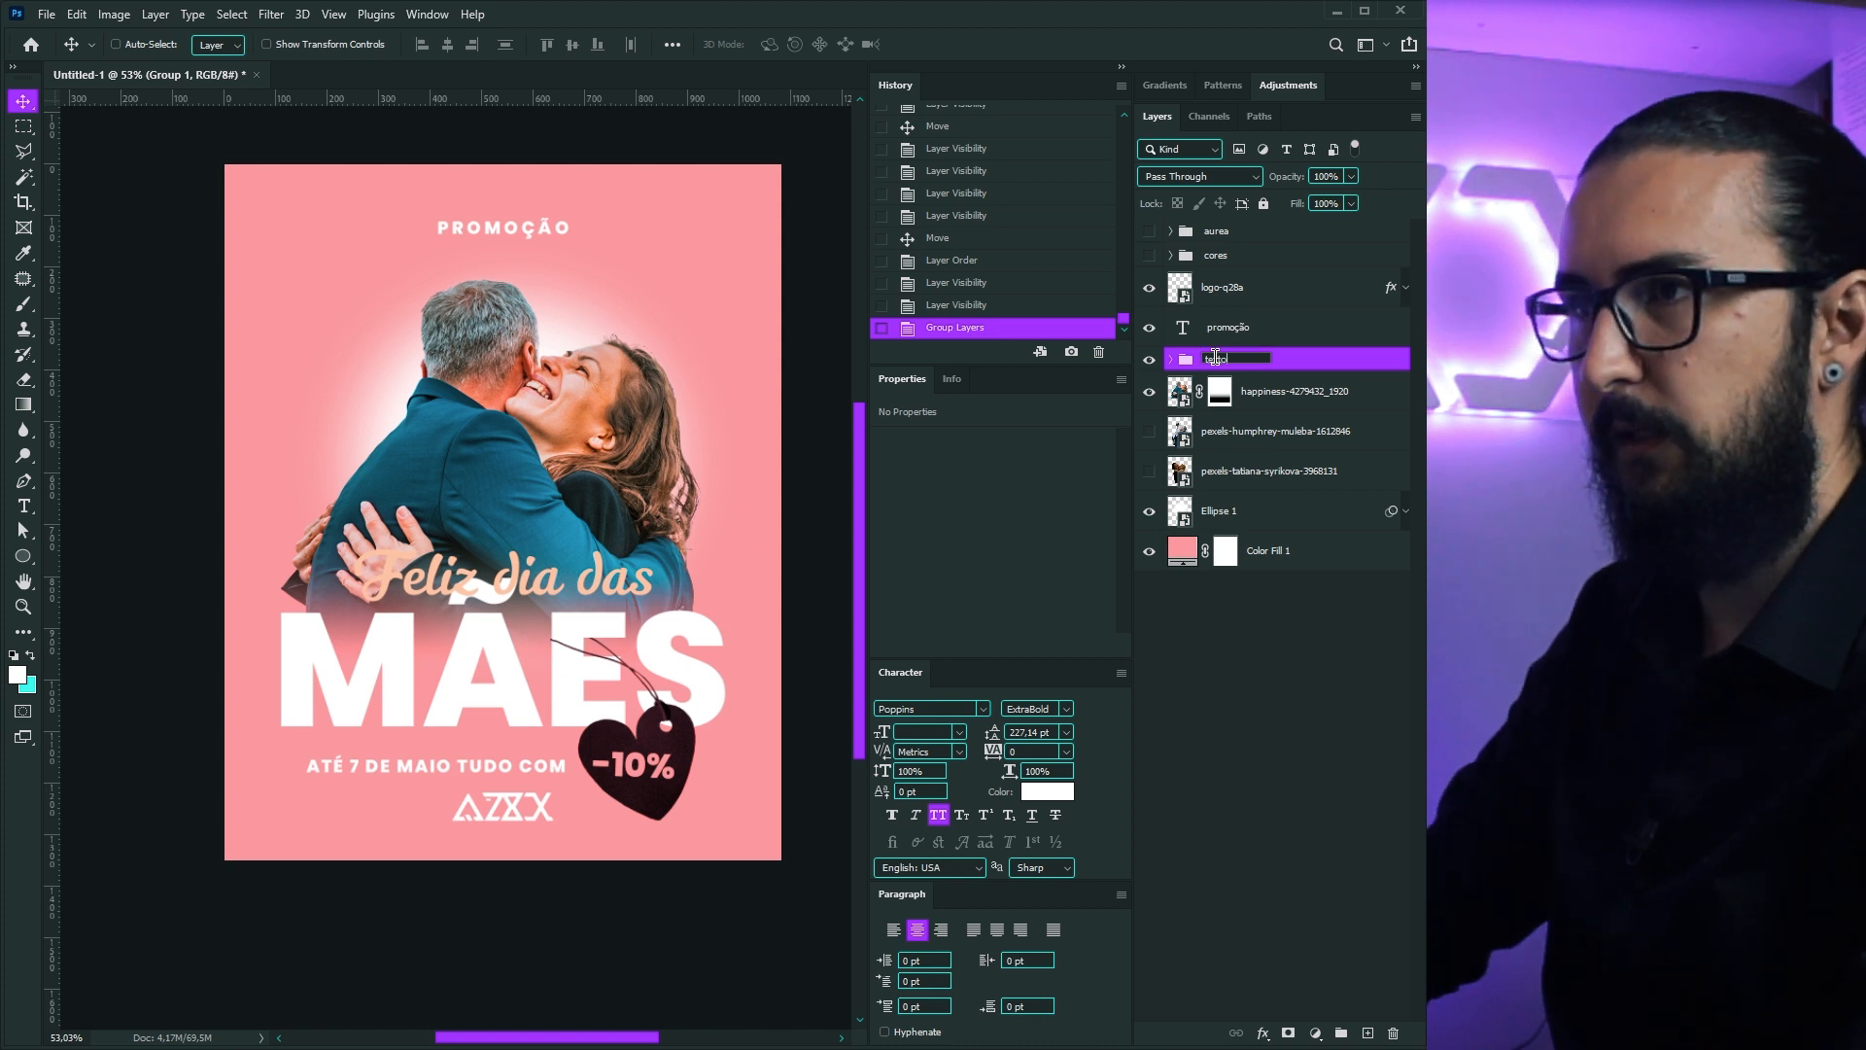
key("Return")
Step: Check what the texto group contains by hiding and showing it repeatedly
left_click(1149, 360)
left_click(1148, 359)
left_click(1149, 360)
left_click(1149, 360)
left_click(1150, 360)
left_click(1150, 360)
Step: Group the three cutout photo layers and the Ellipse 1 glow, and name the group "imagem"
left_click(1281, 398)
left_click(1256, 515, "shift")
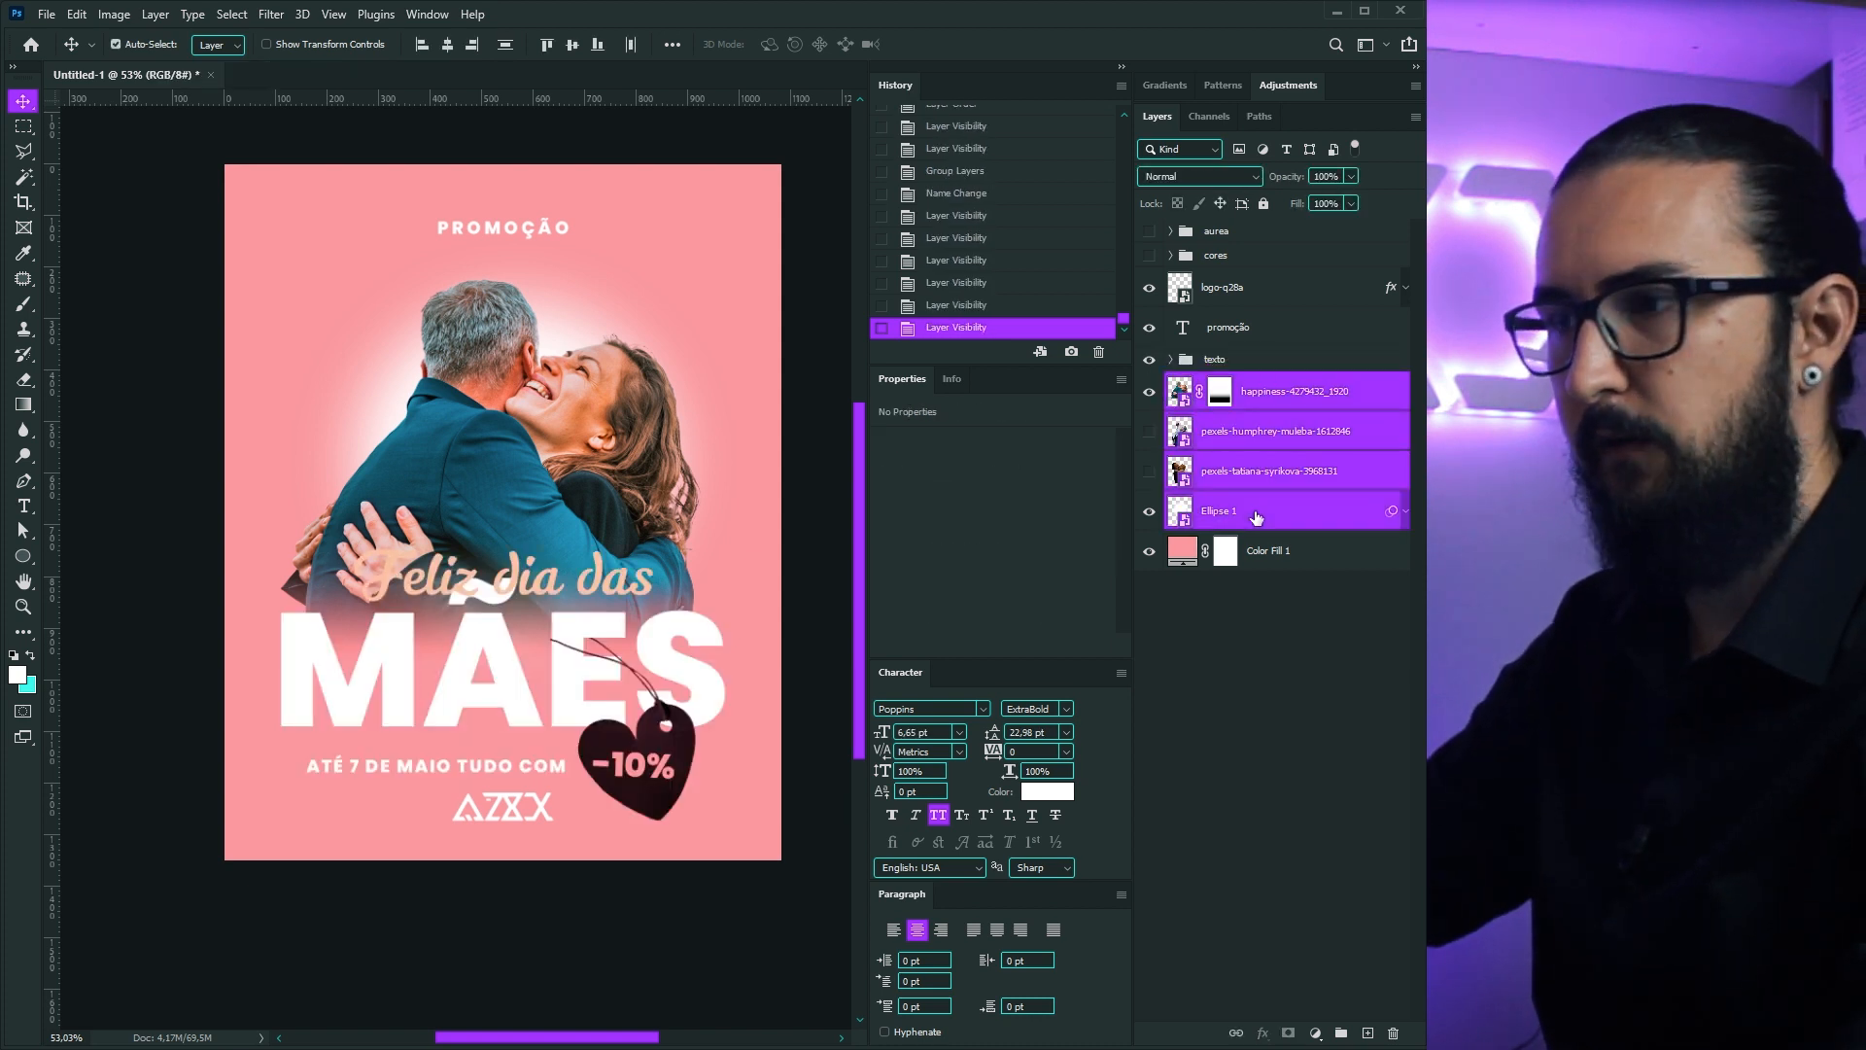
key("ctrl+g")
double_click(1214, 383)
type("ima")
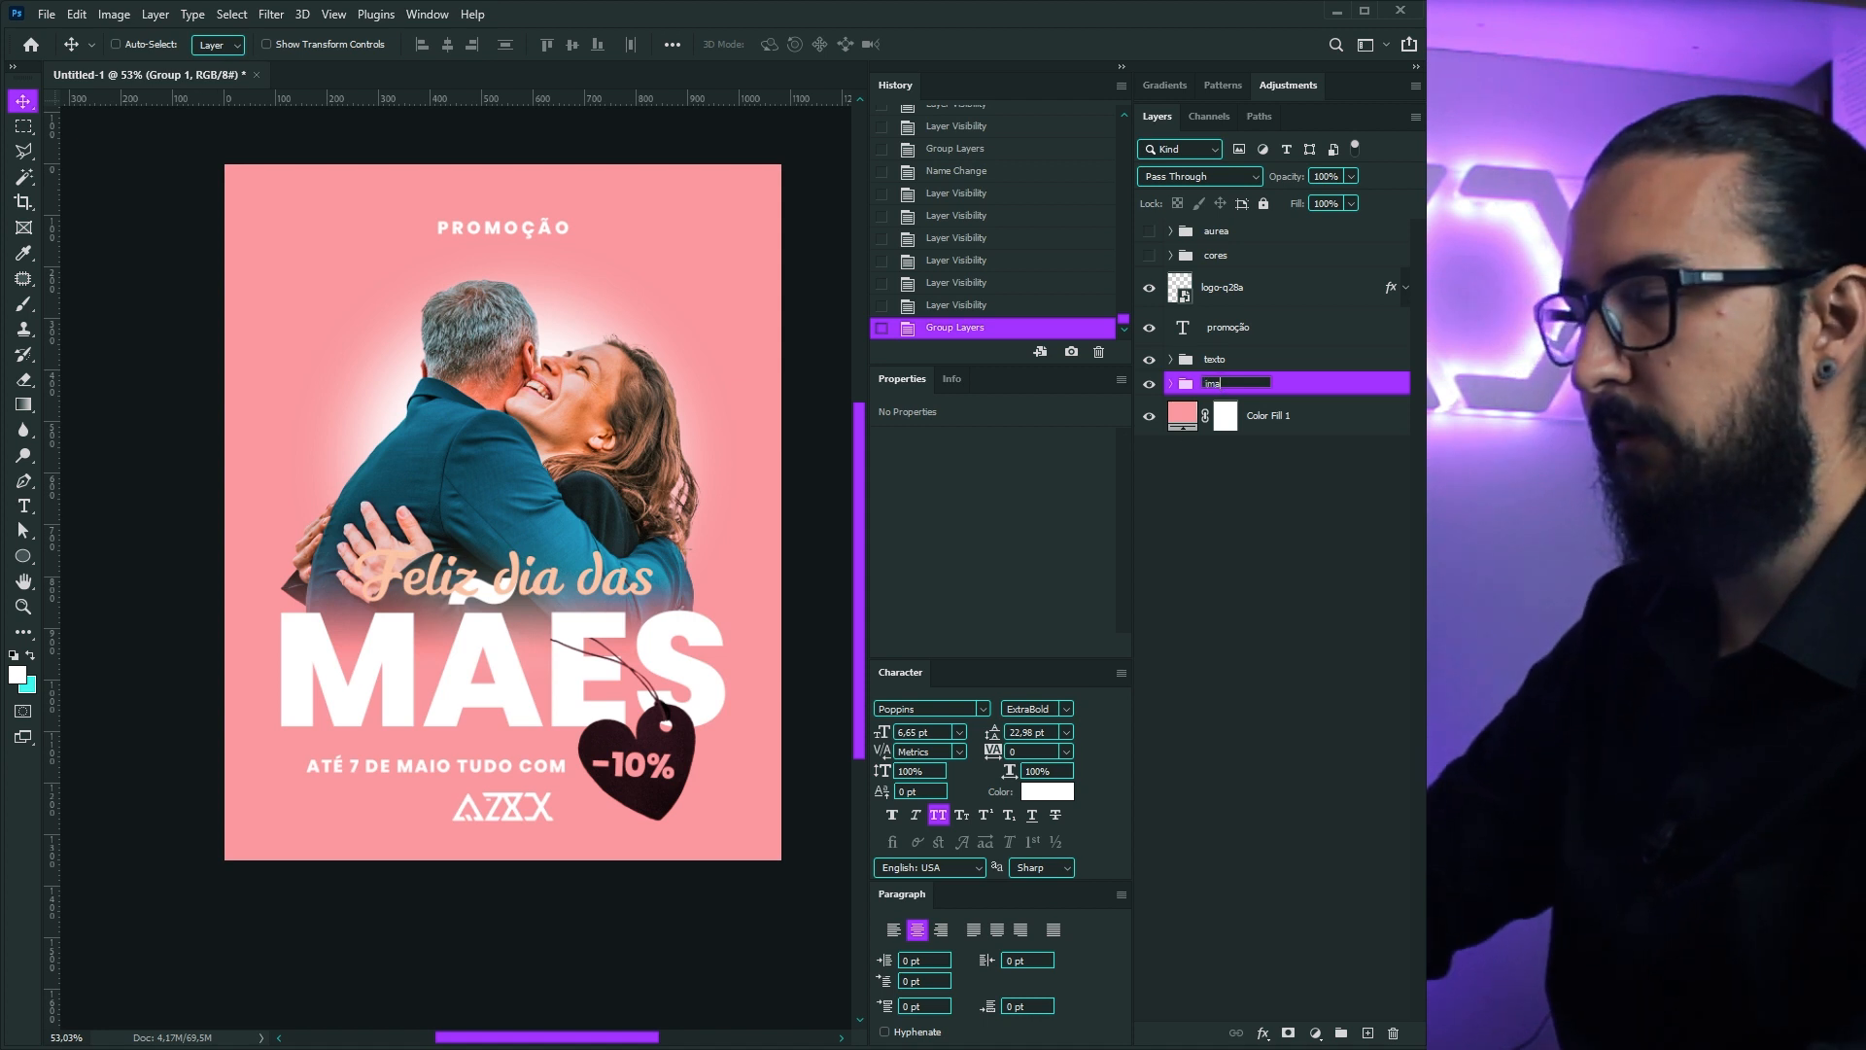
type("gem")
key("Return")
Step: Group the Color Fill 1 background layer and name the group "fundo"
left_click(1268, 414)
key("ctrl+g")
double_click(1212, 407)
type("fundoi")
key("Return")
double_click(1221, 406)
type("fundo")
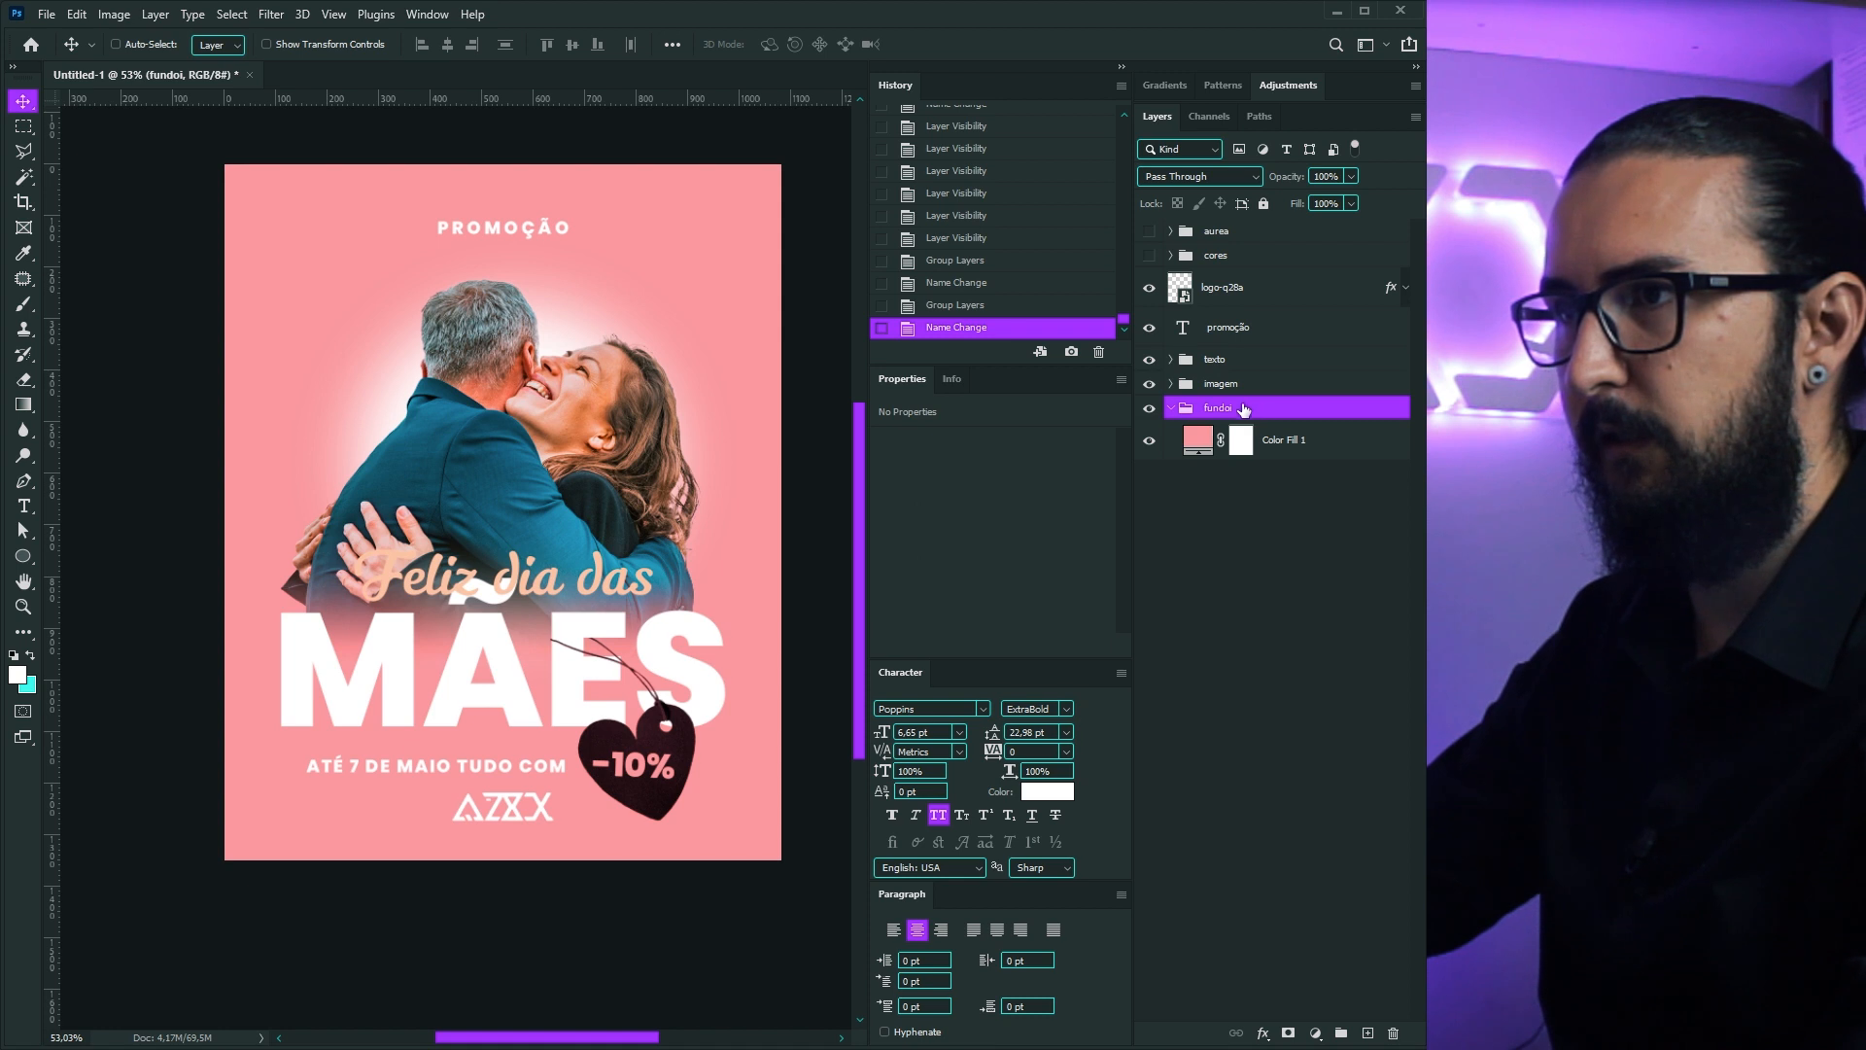
key("Return")
Step: Raise the imagem and texto groups against the aurea grid and bring the "até 7 de maio tudo com" line closer beneath "MÃES"
left_click(1222, 335)
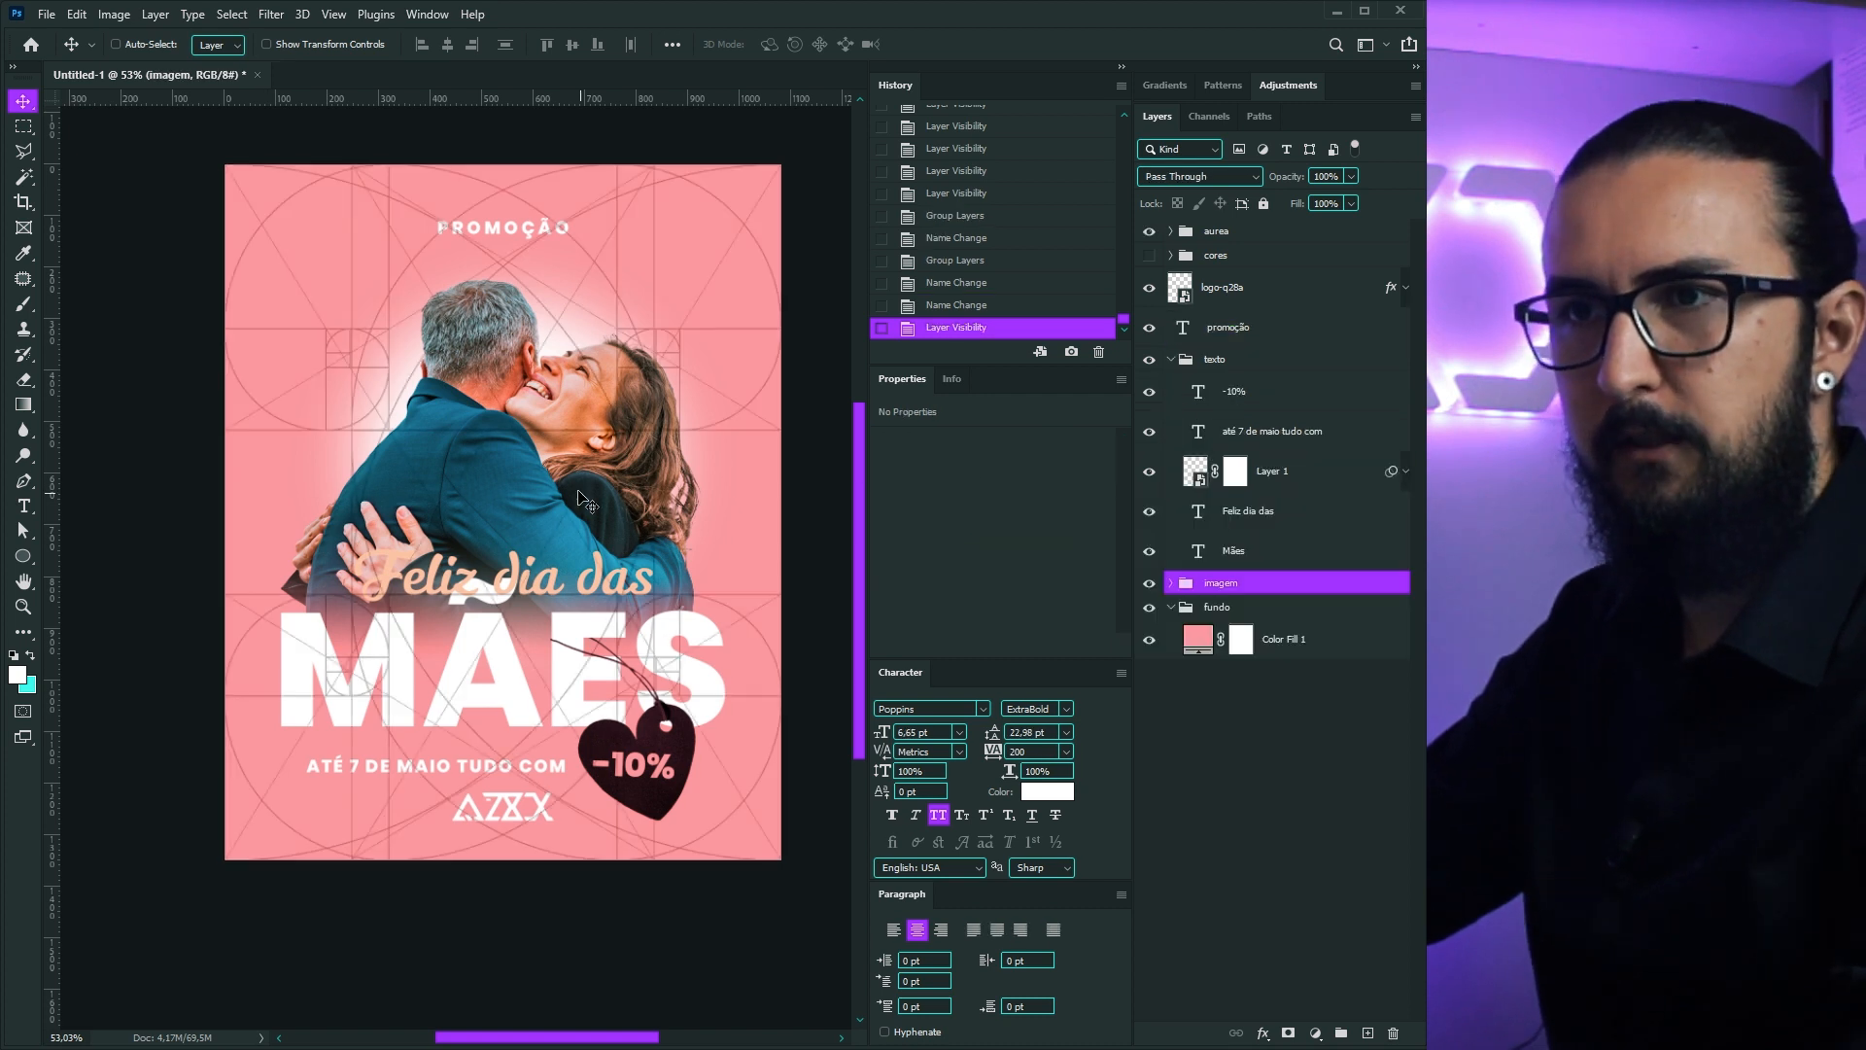
left_click_drag(583, 515, 580, 474)
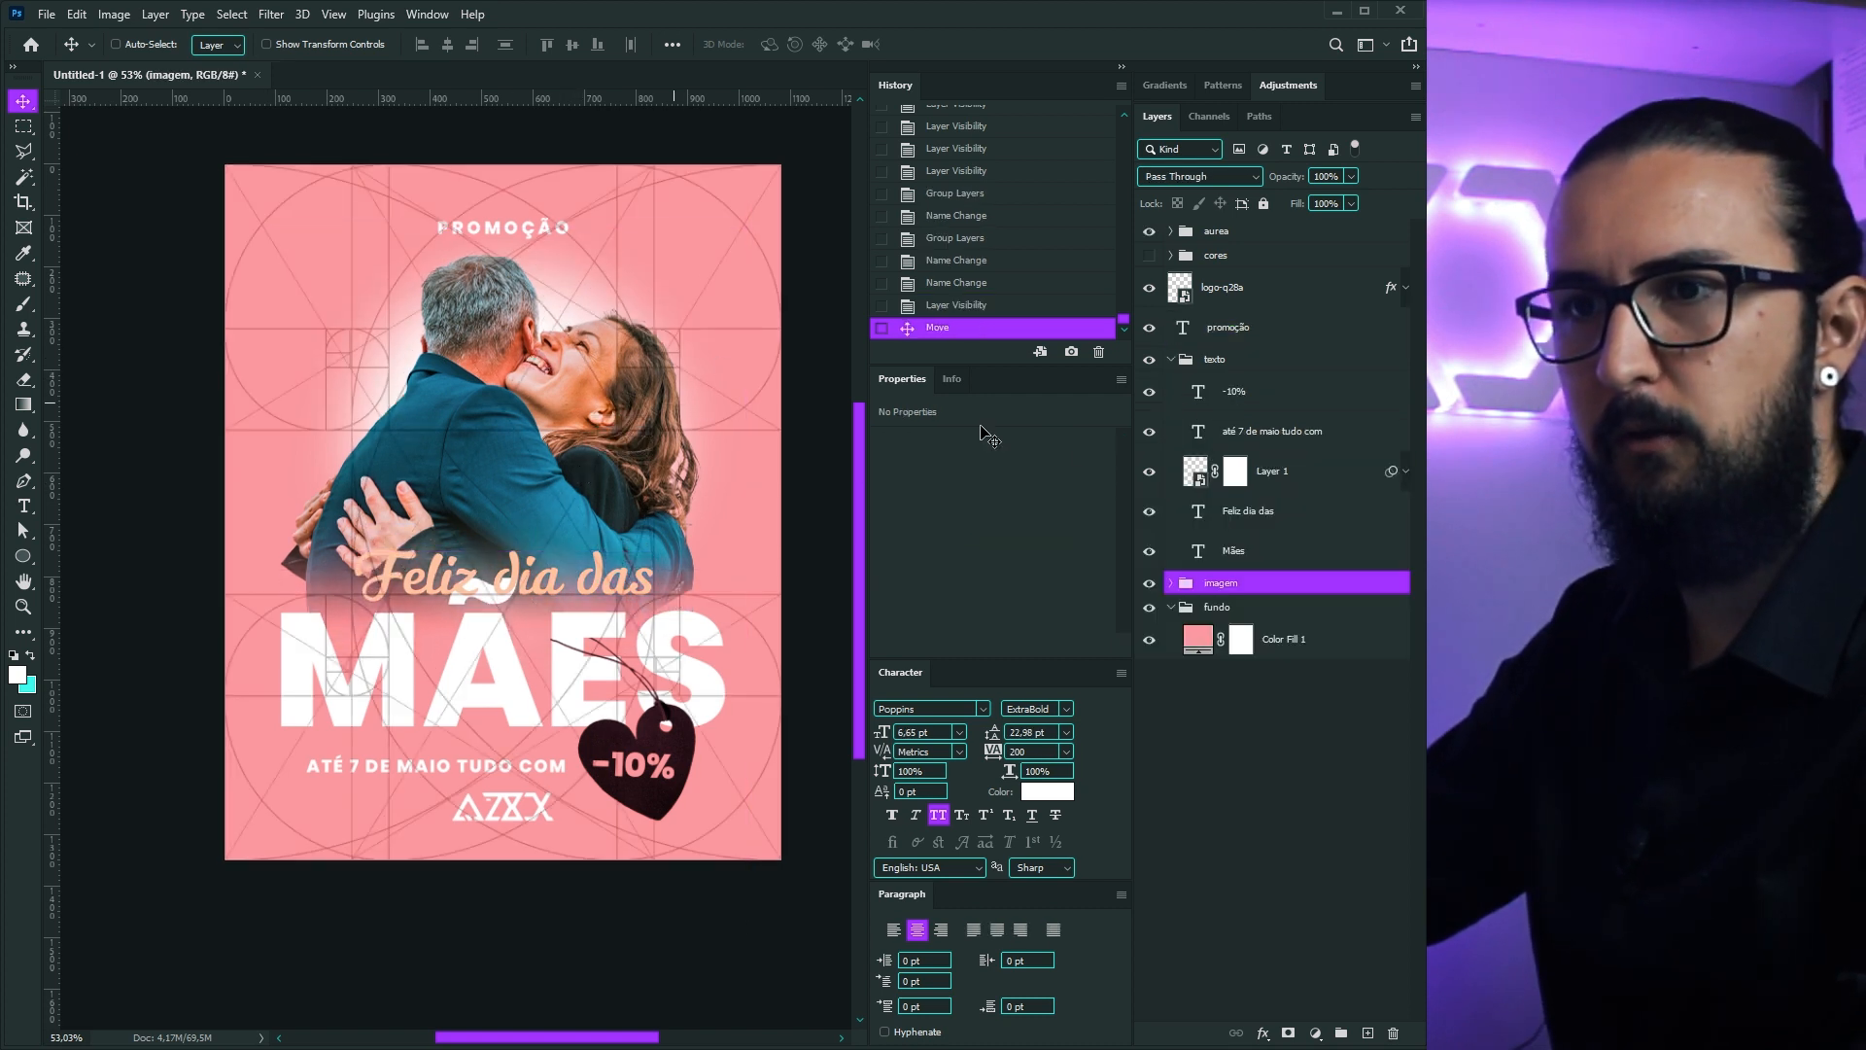
left_click(1215, 358)
left_click_drag(633, 641, 627, 617)
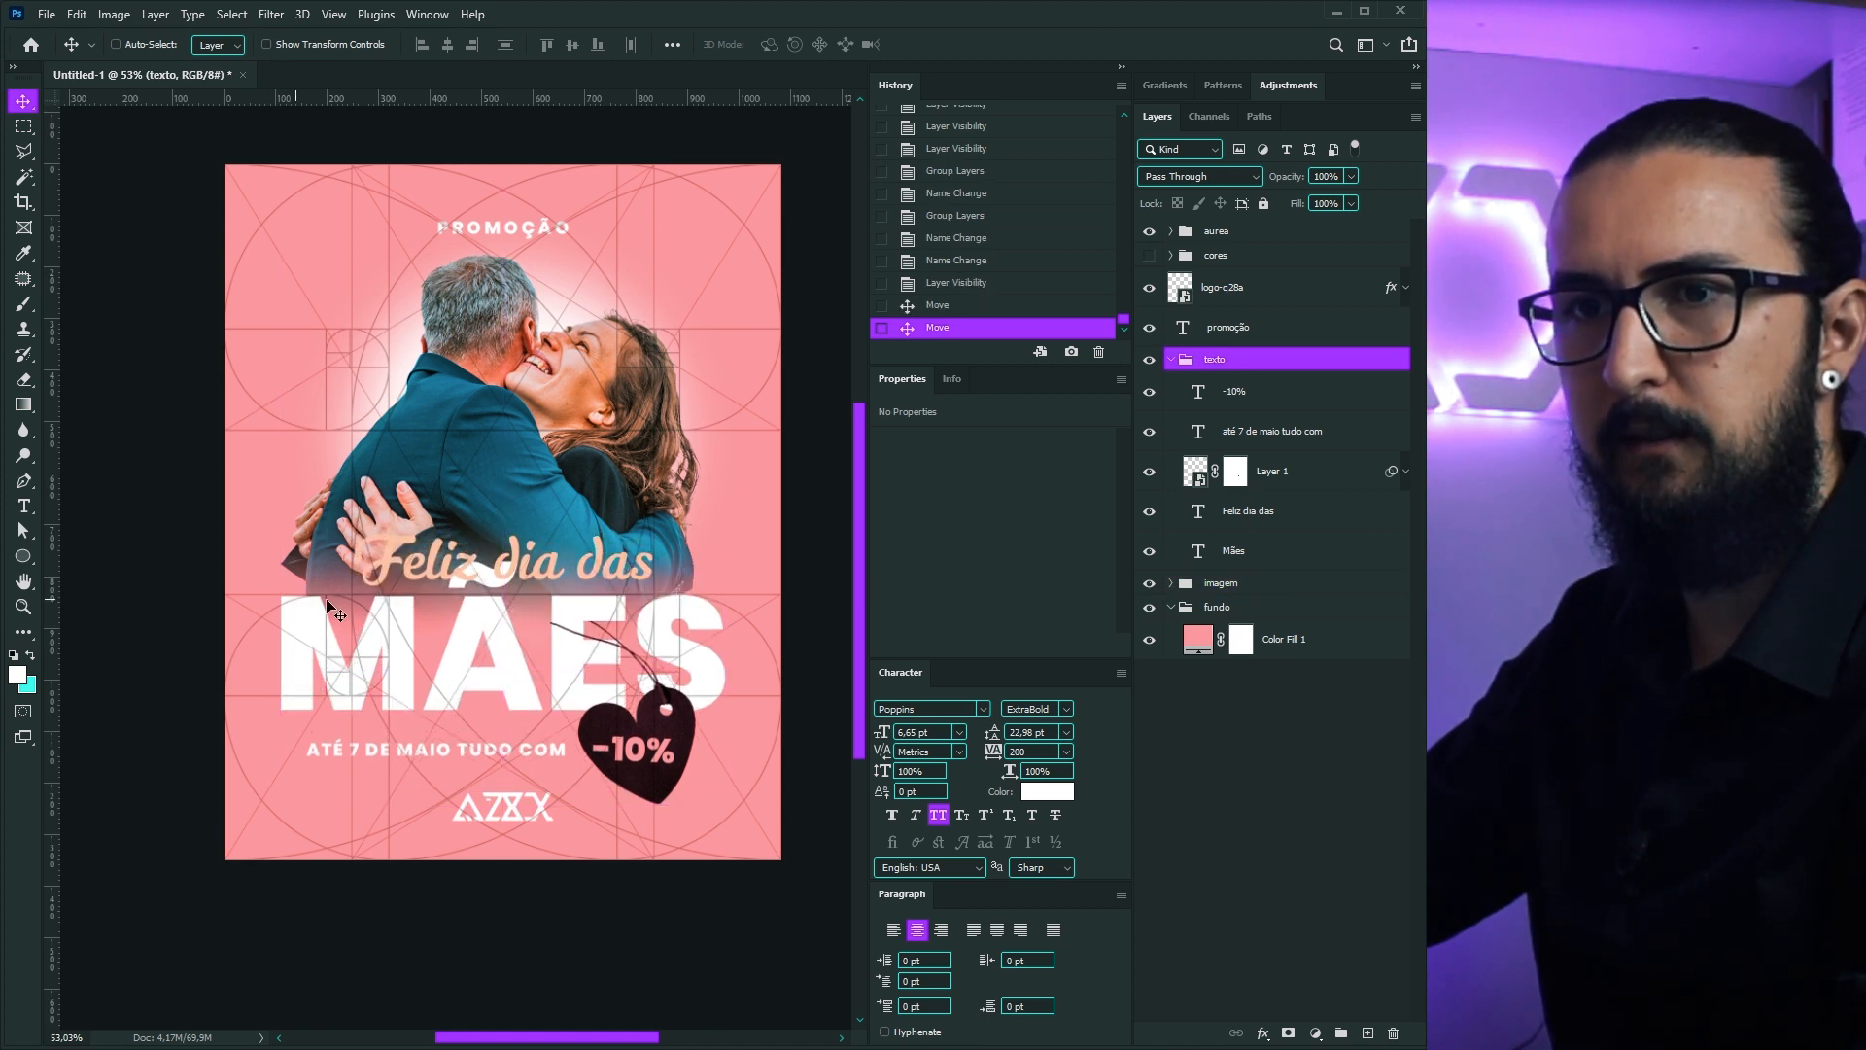
left_click(1317, 431)
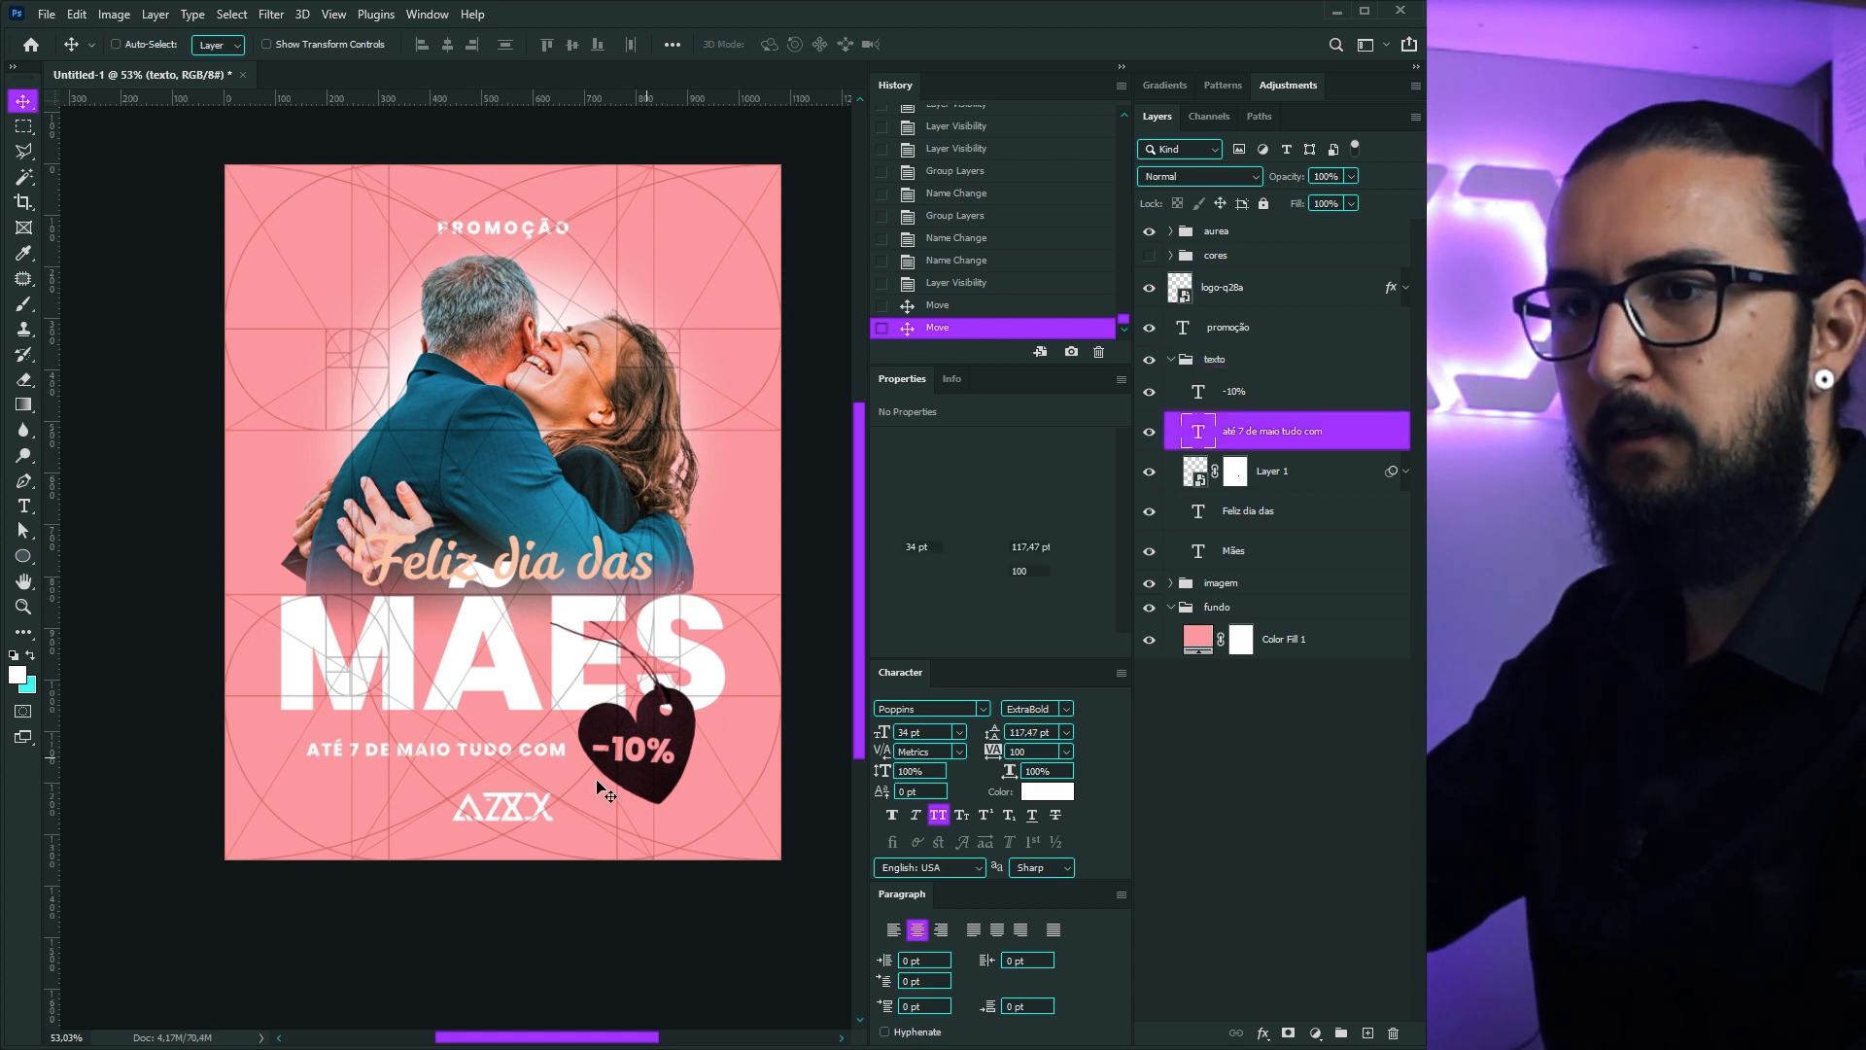
left_click_drag(584, 784, 588, 762)
Step: Place the "-10%" layer directly above the heart tag layer and rotate both together by about -12.37°
left_click_drag(1245, 400, 1254, 451)
left_click(1273, 470, "ctrl")
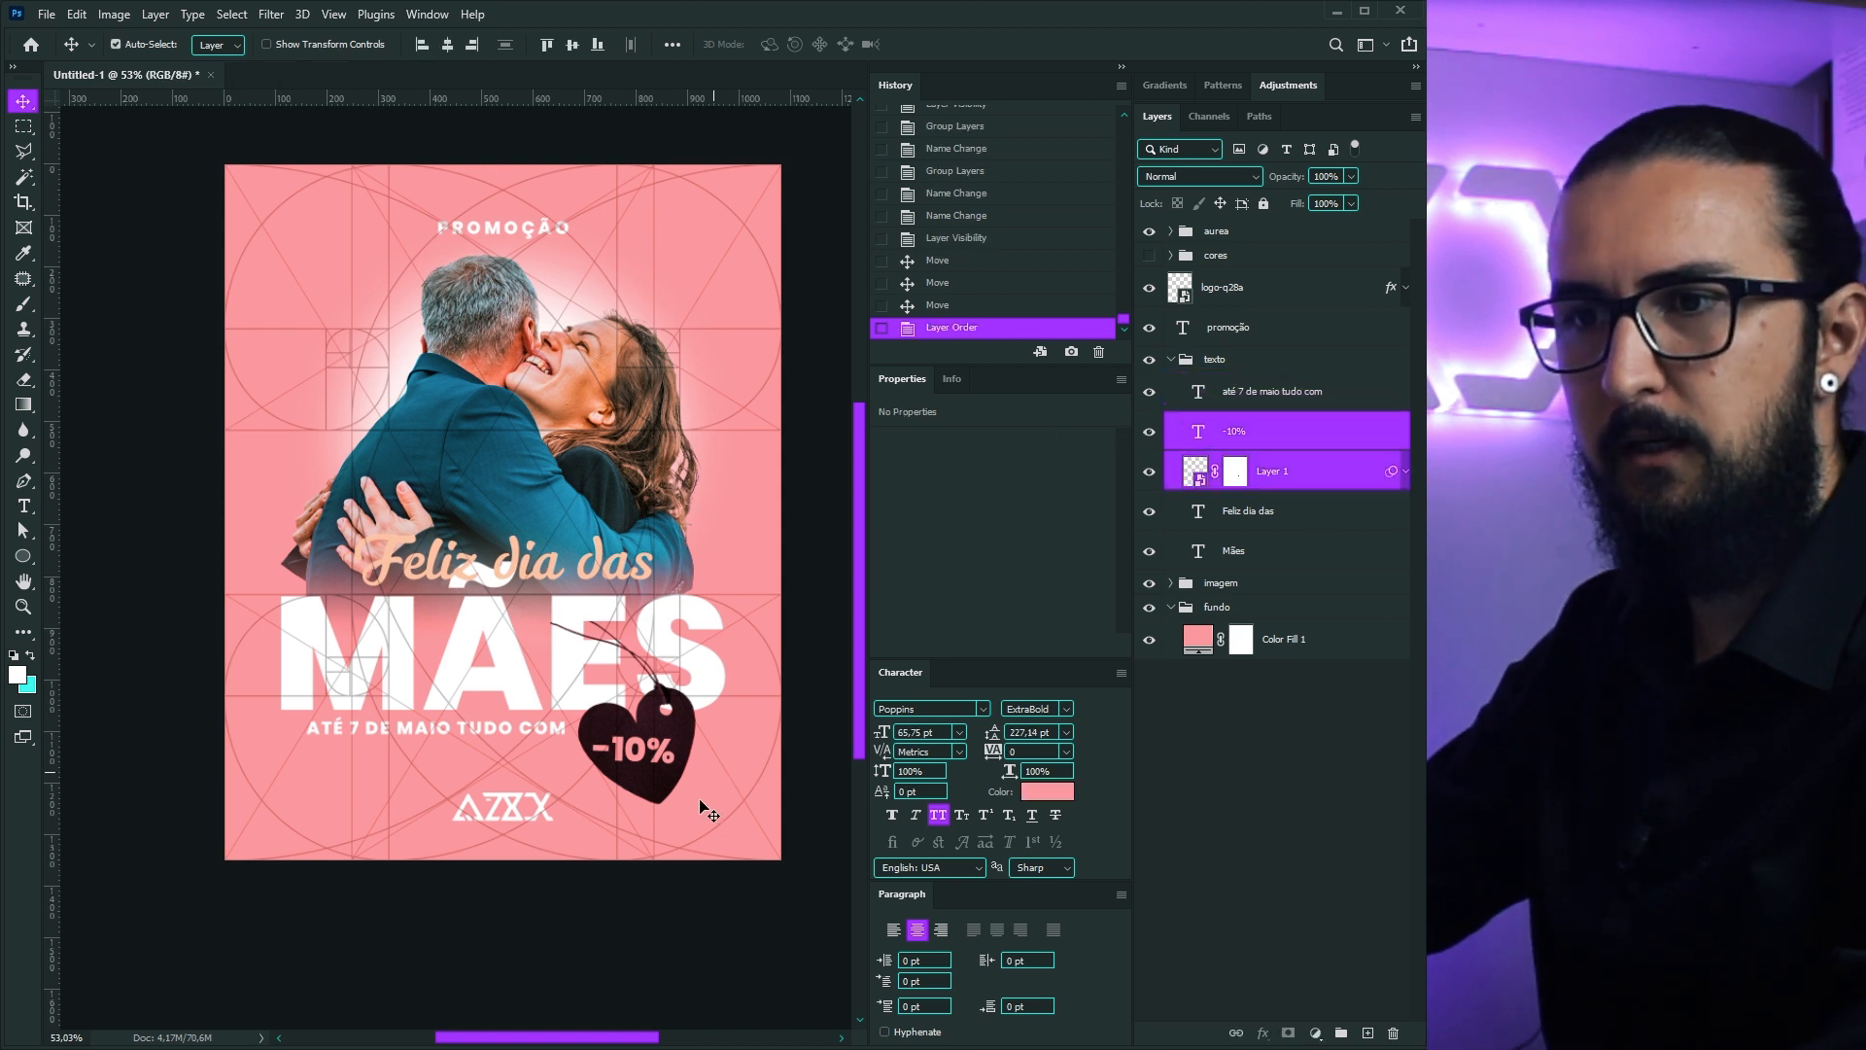
key("ctrl+t")
left_click_drag(746, 777, 652, 749)
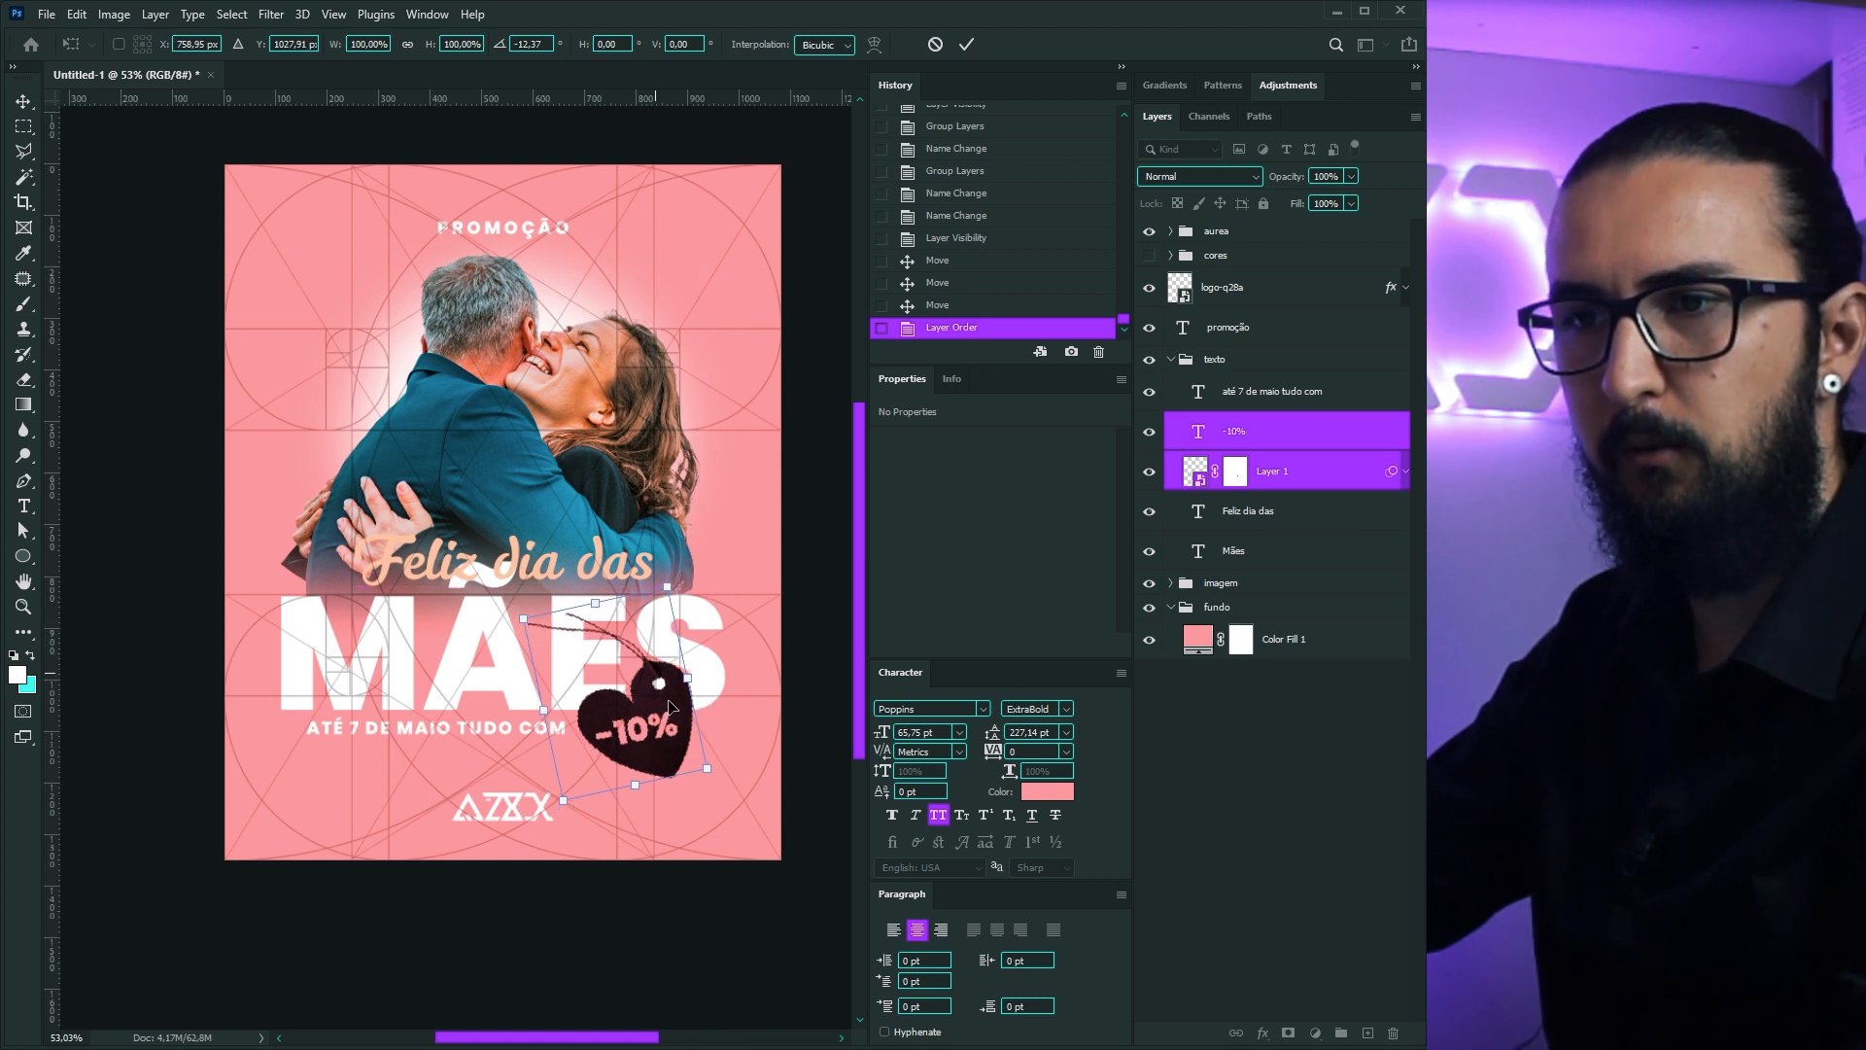
Step: Position the rotated heart tag over the end of "MÃES" at about X 747.59, Y 1011.86 px and apply the transform
left_click_drag(672, 737, 668, 727)
key("Right")
key("Right")
key("Right")
key("Right")
key("Up")
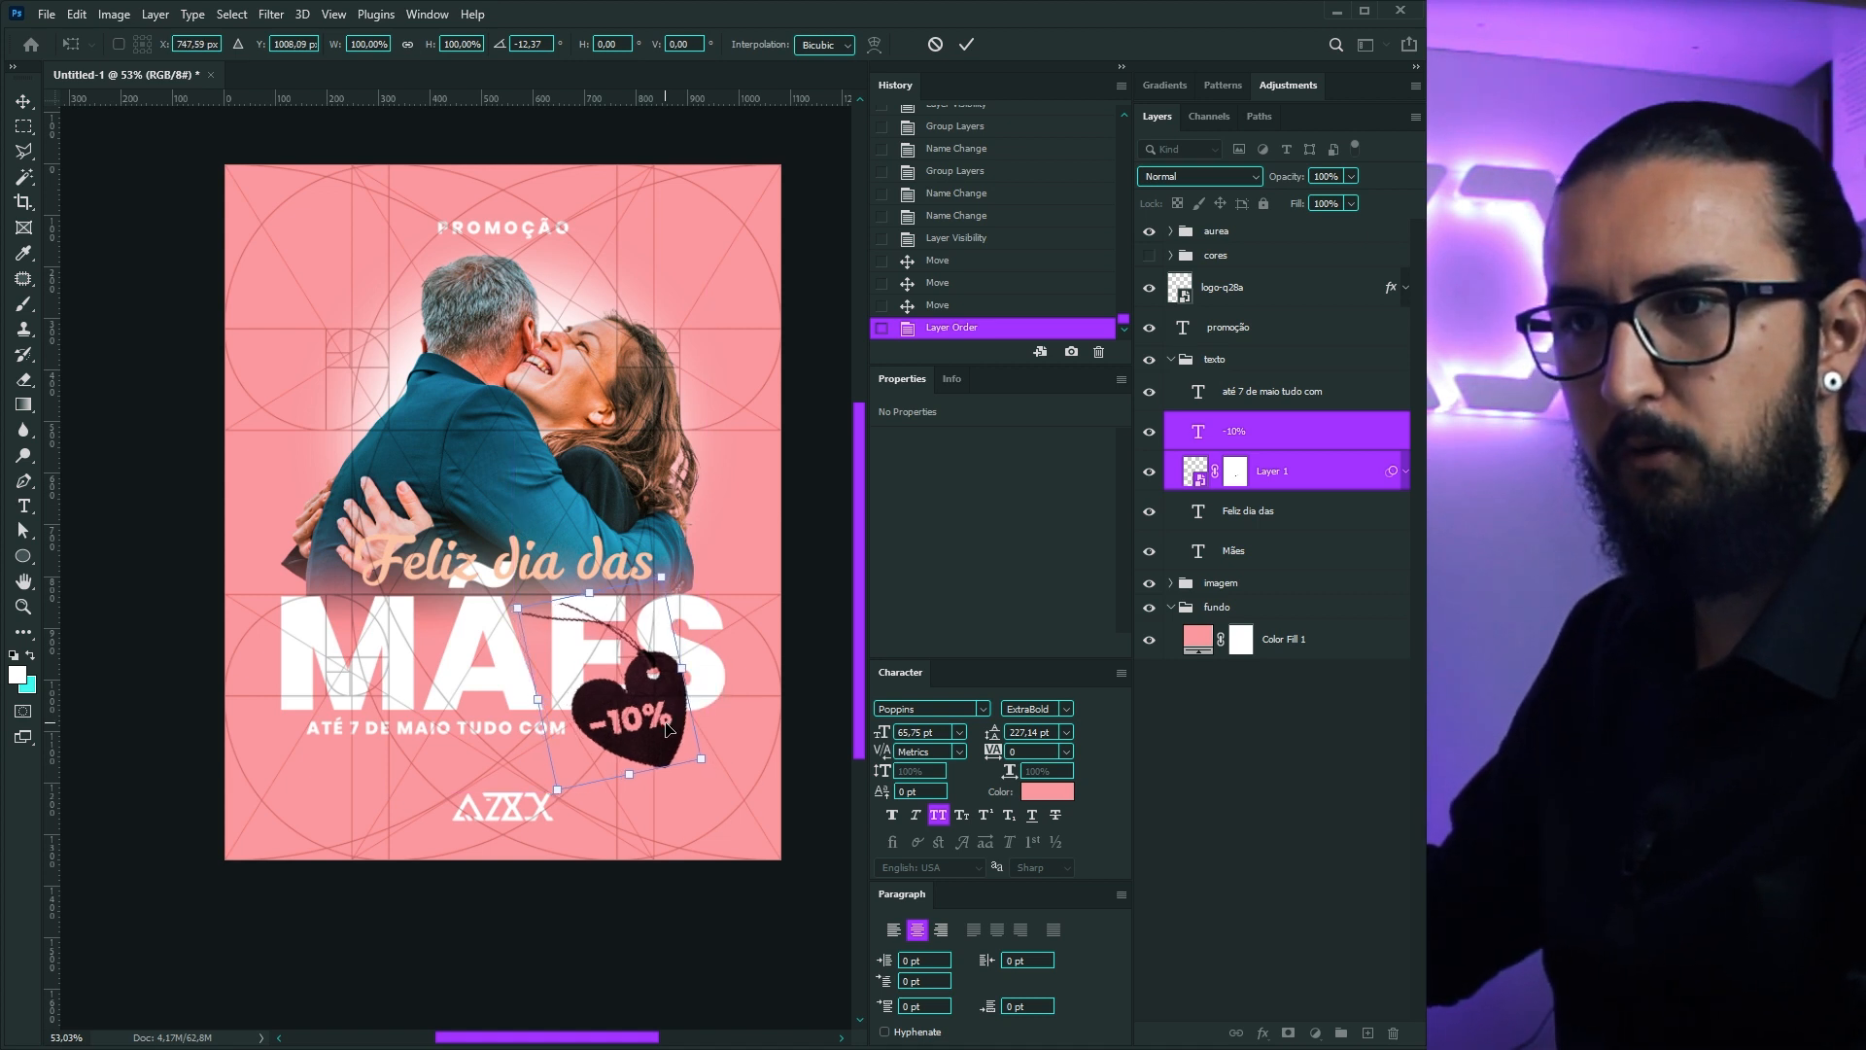
key("Down")
key("Down")
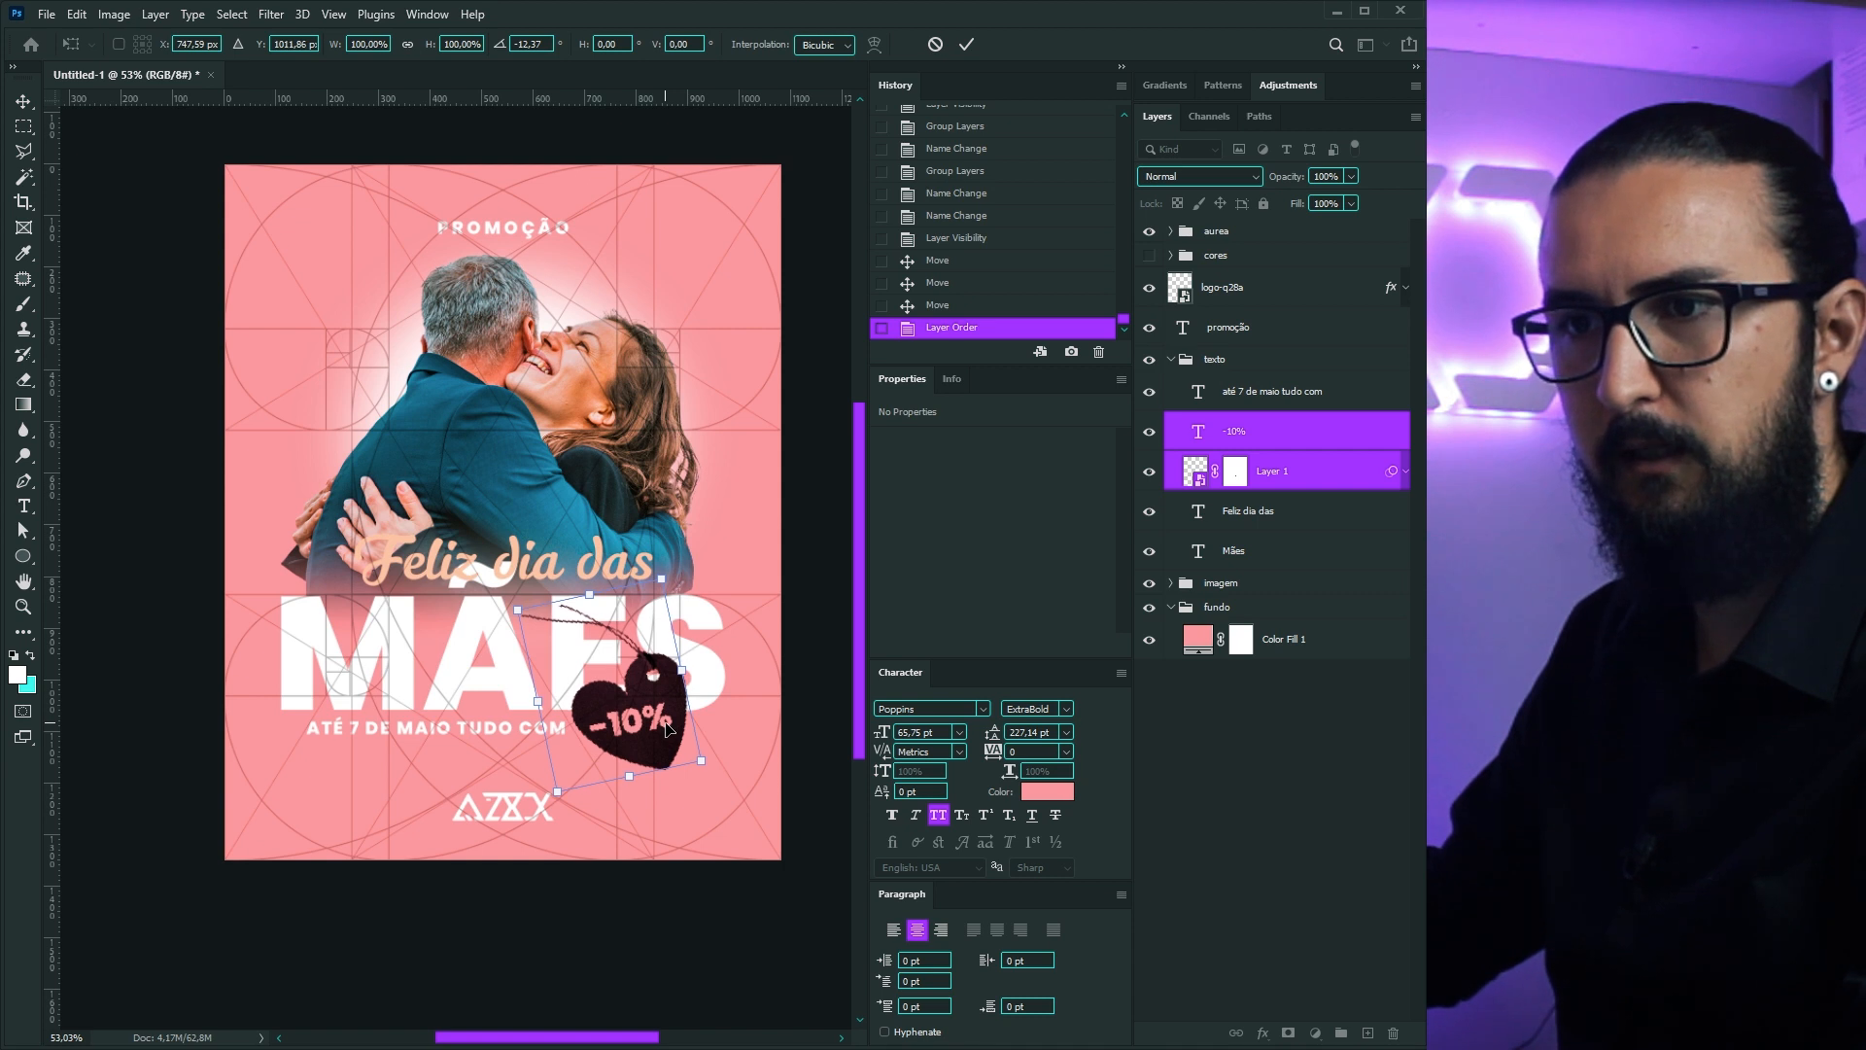
key("Return")
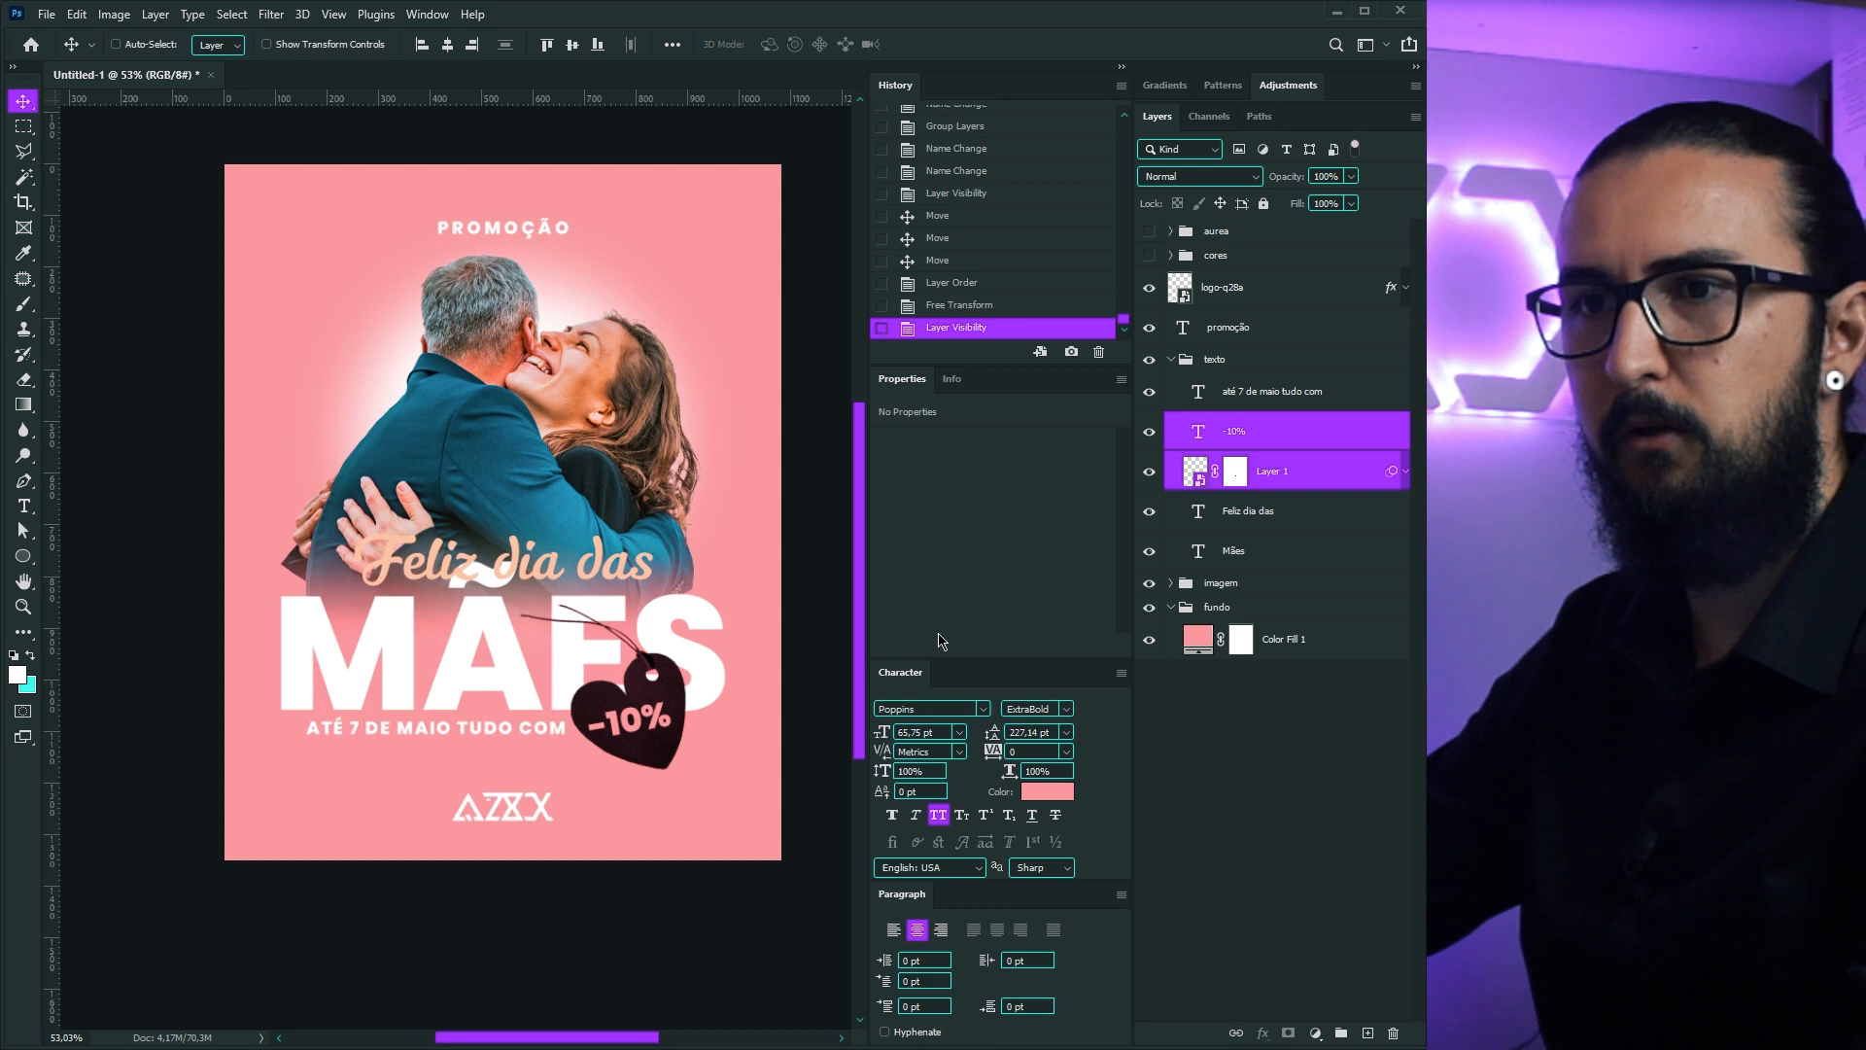
Step: Brush on the heart tag's layer mask to trim the loose string end over "MÃES"
left_click(1293, 640)
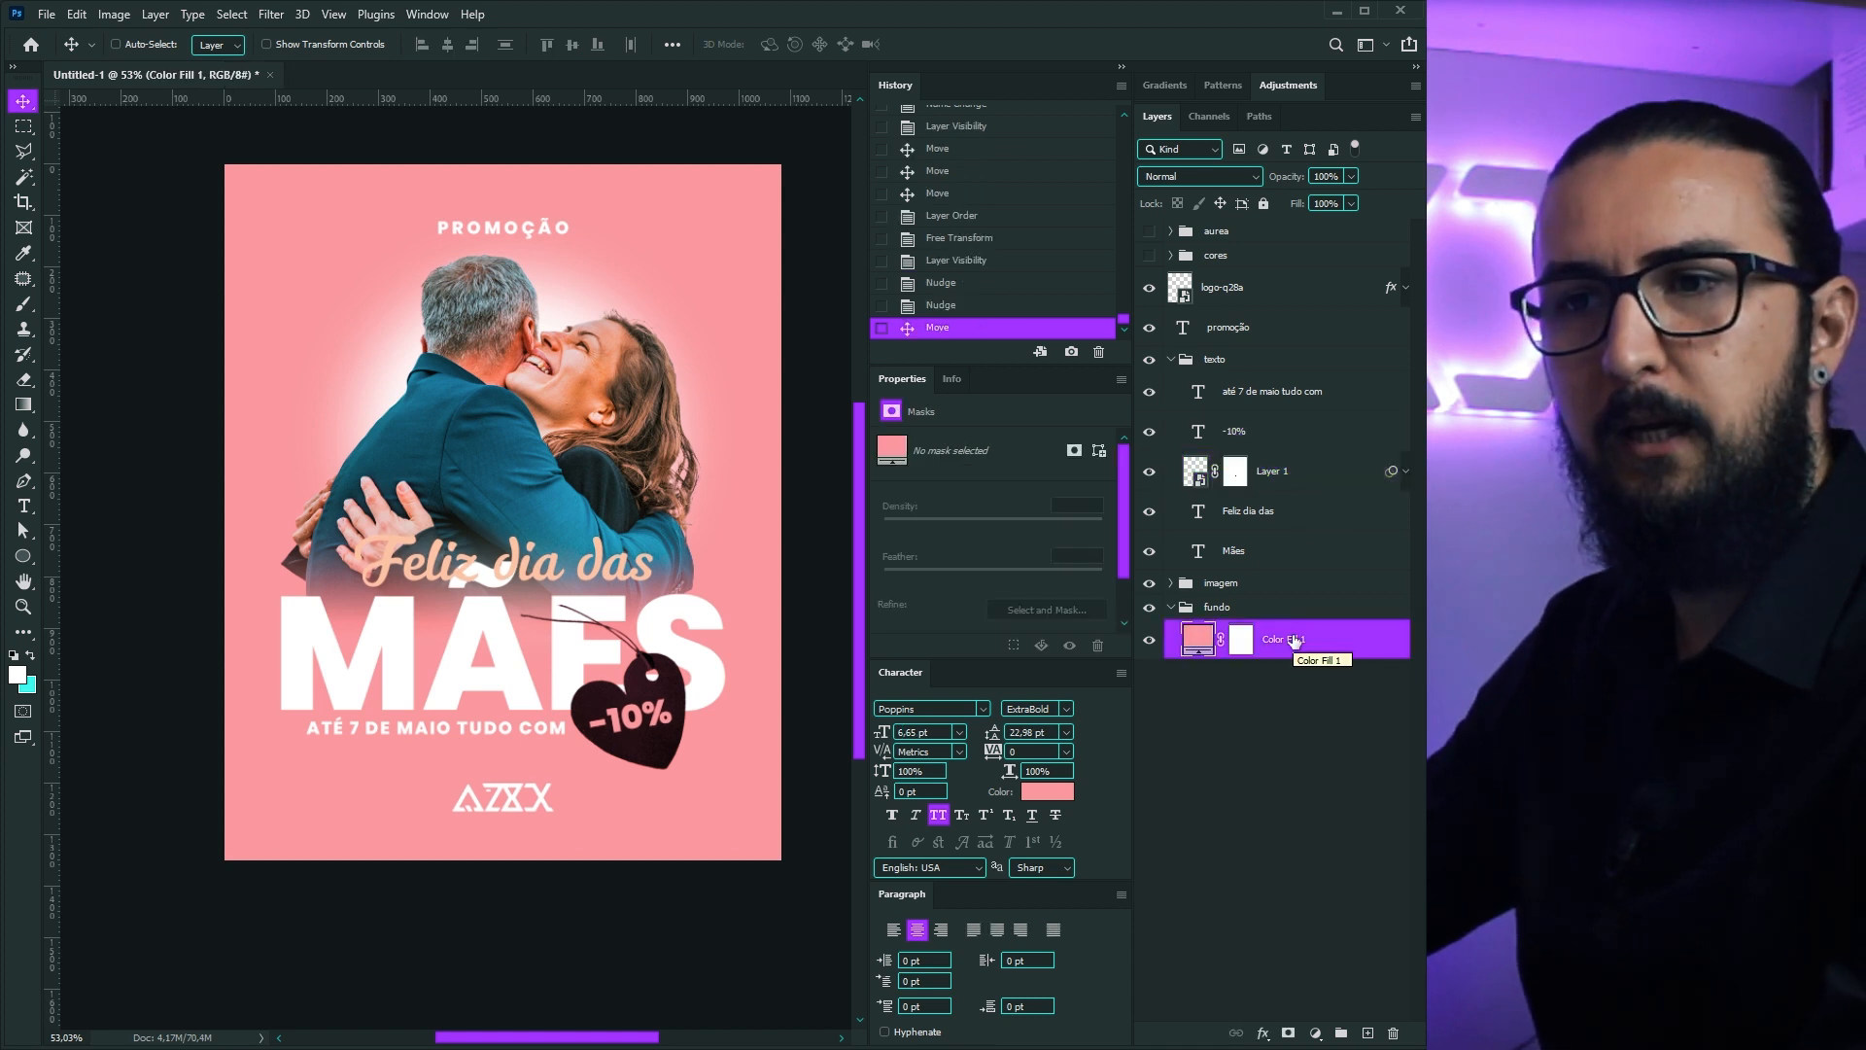
left_click(1231, 478)
scroll(539, 649, "up", 5)
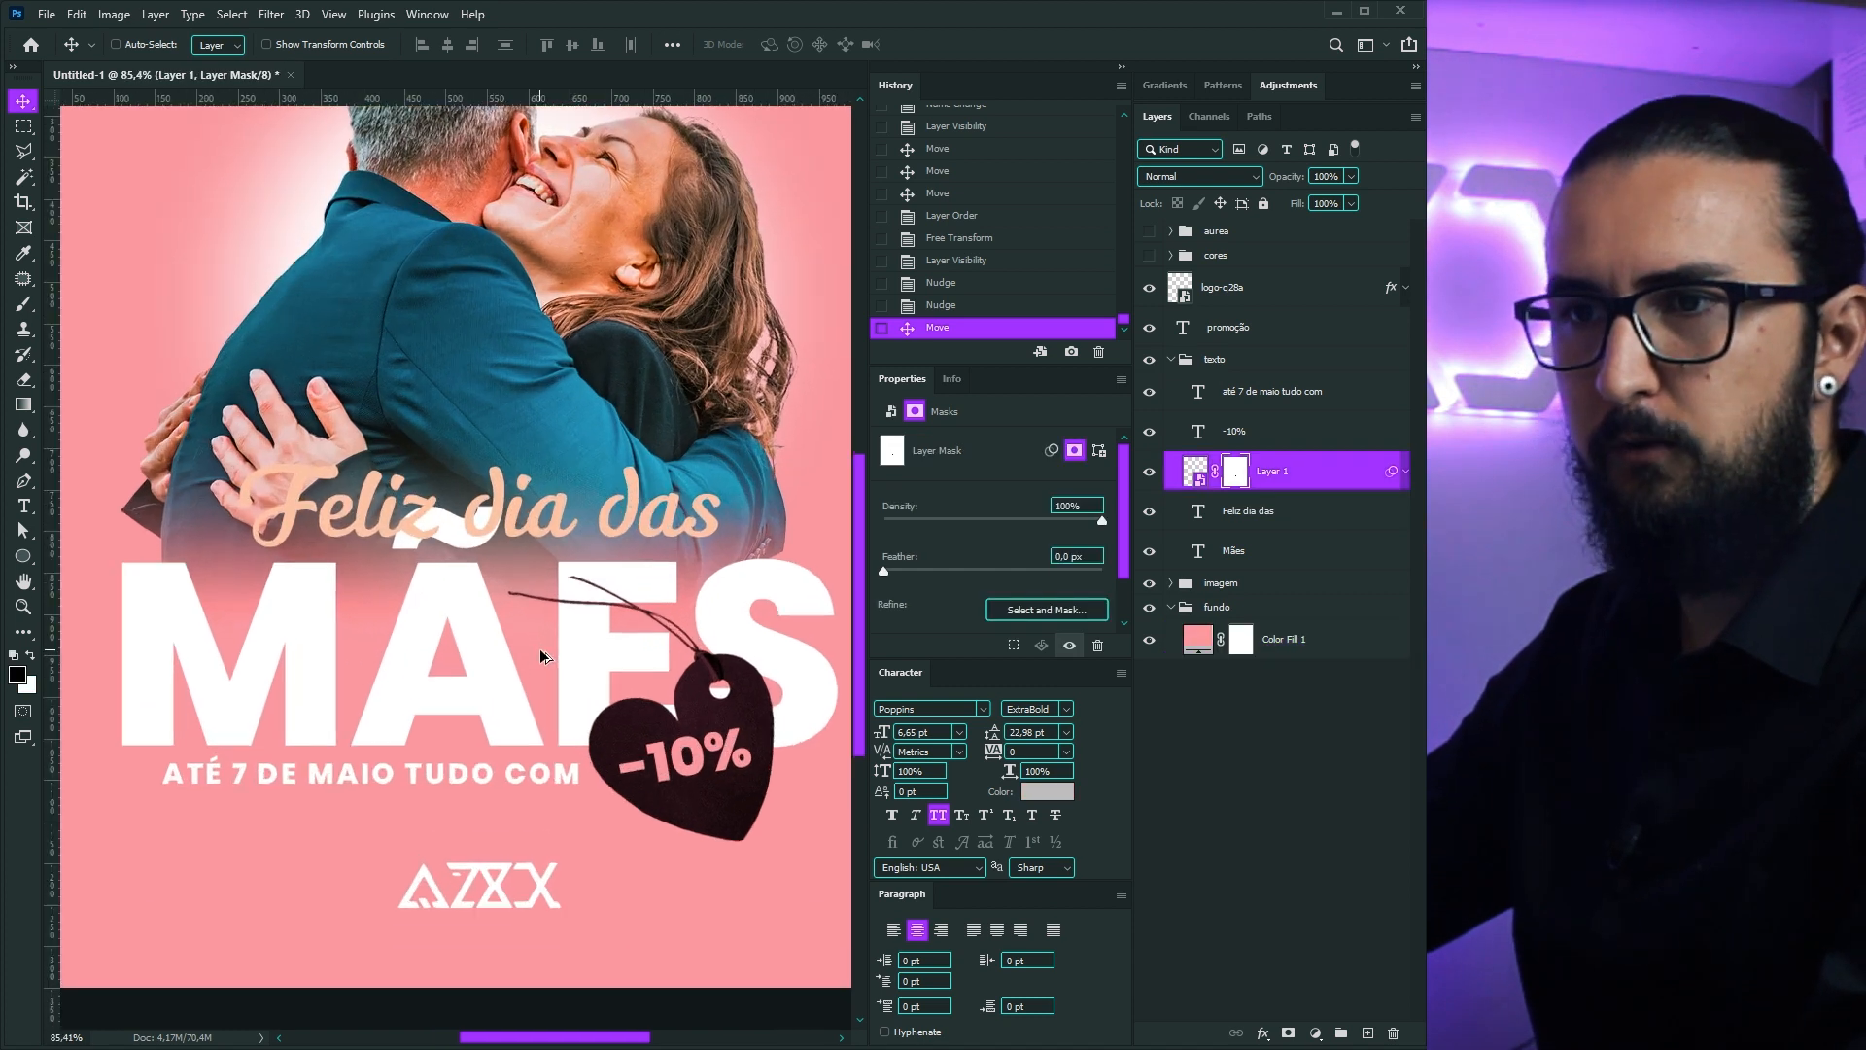
scroll(540, 650, "up", 3)
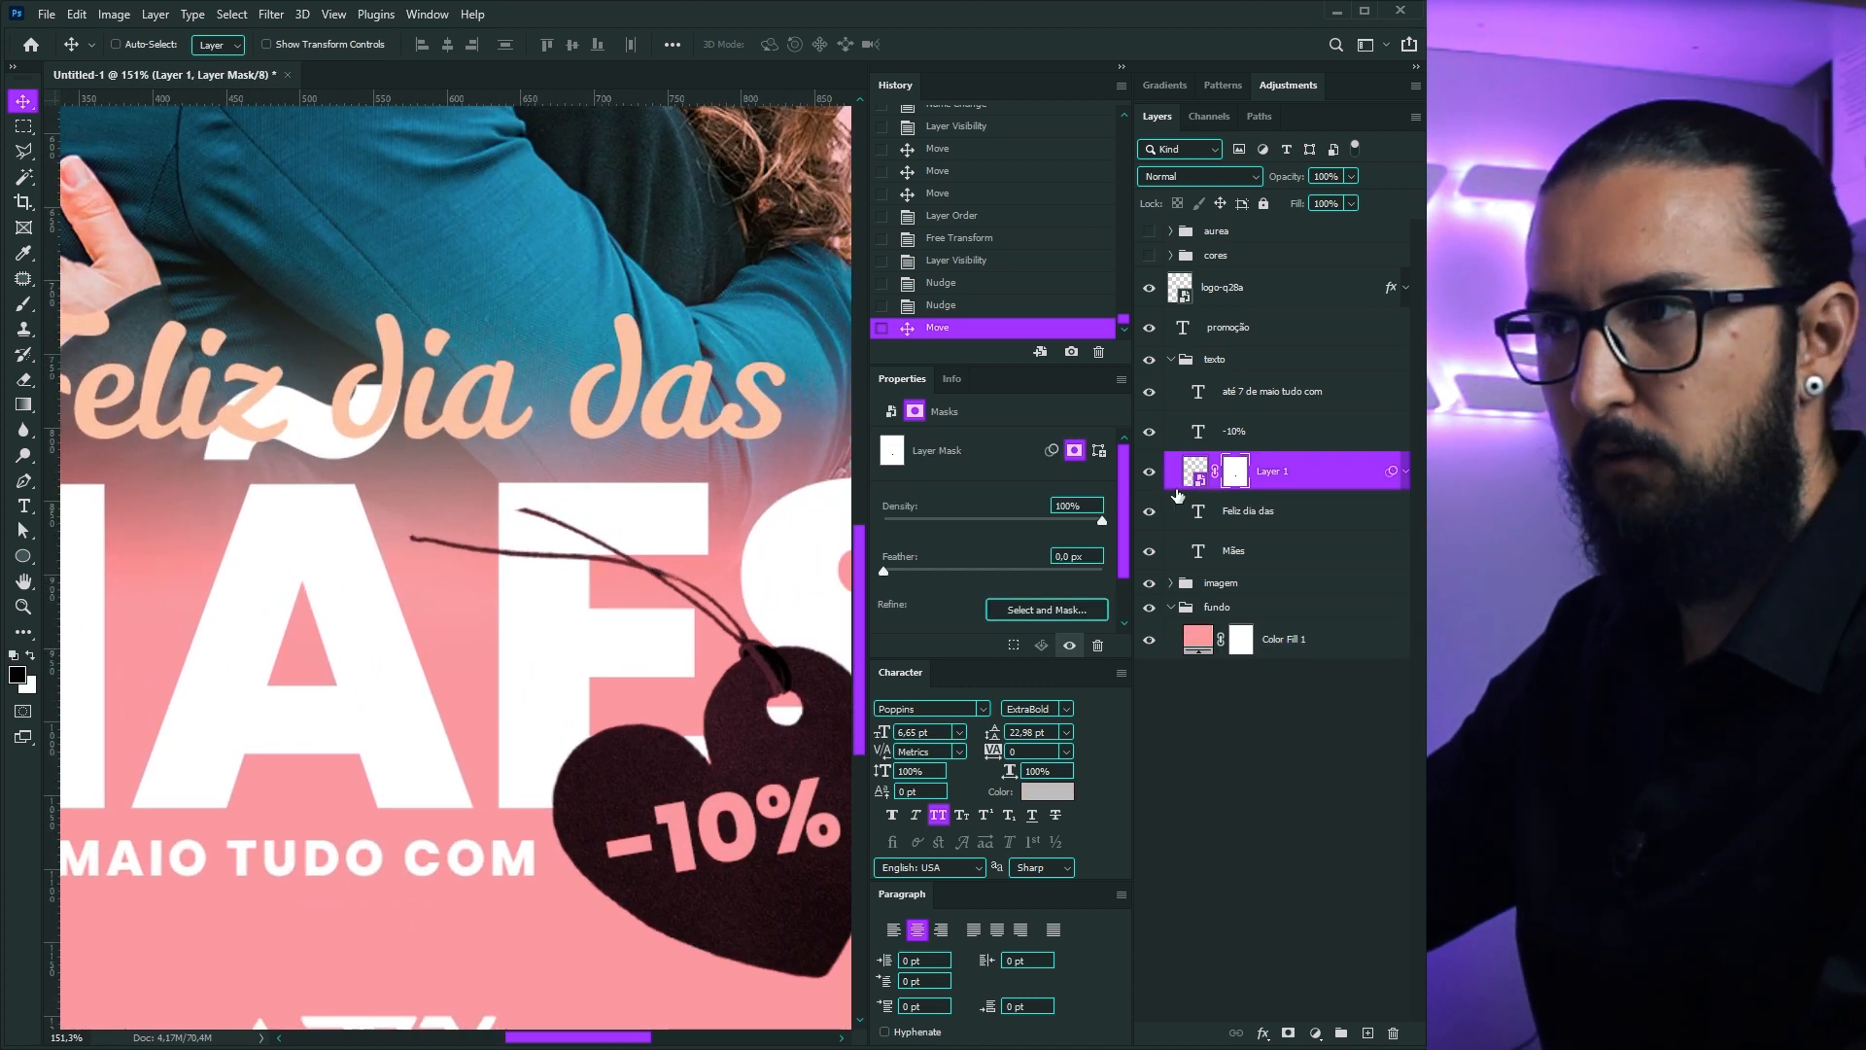
key("b")
mouse_move(491, 548)
left_mouse_down()
mouse_move(416, 535)
mouse_move(618, 549)
left_mouse_up()
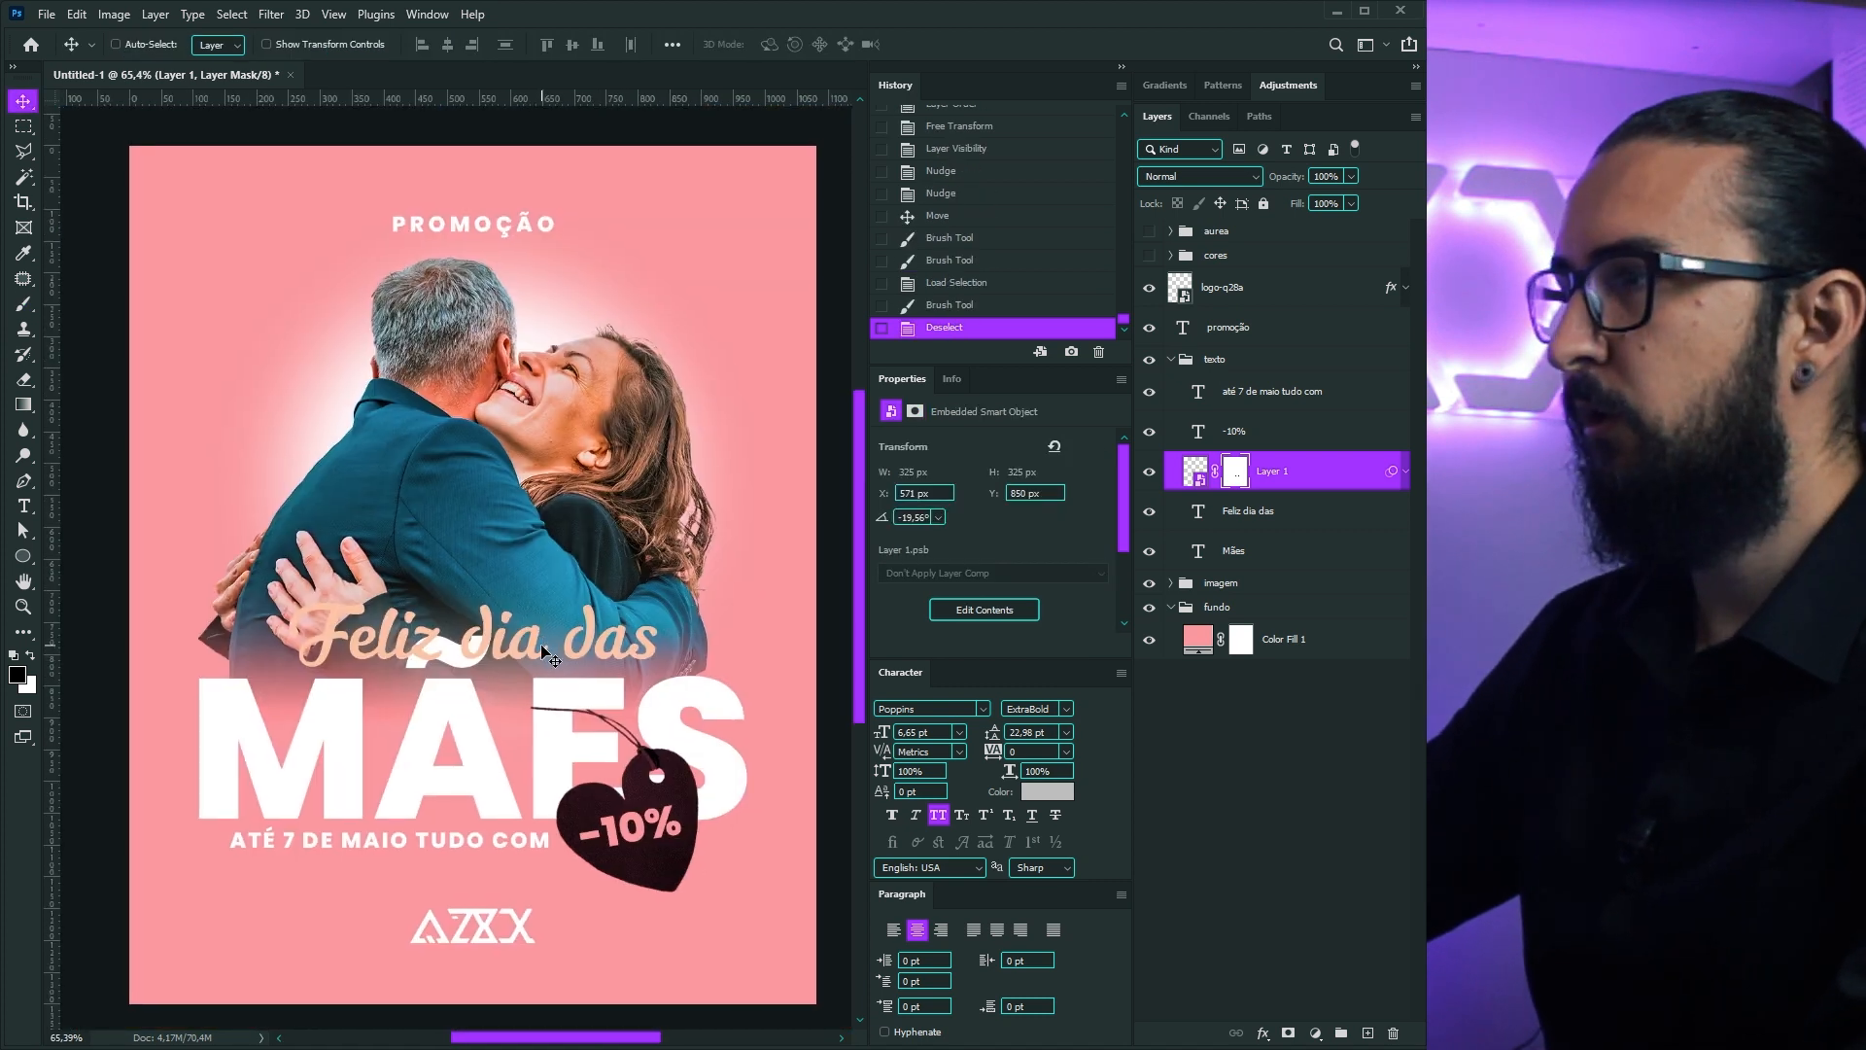
Step: Open the hugging couple's layer in the Camera Raw Filter and set Temperature -12, Clarity +23, Texture -24 and Vibrance -9
left_click(599, 449, "ctrl")
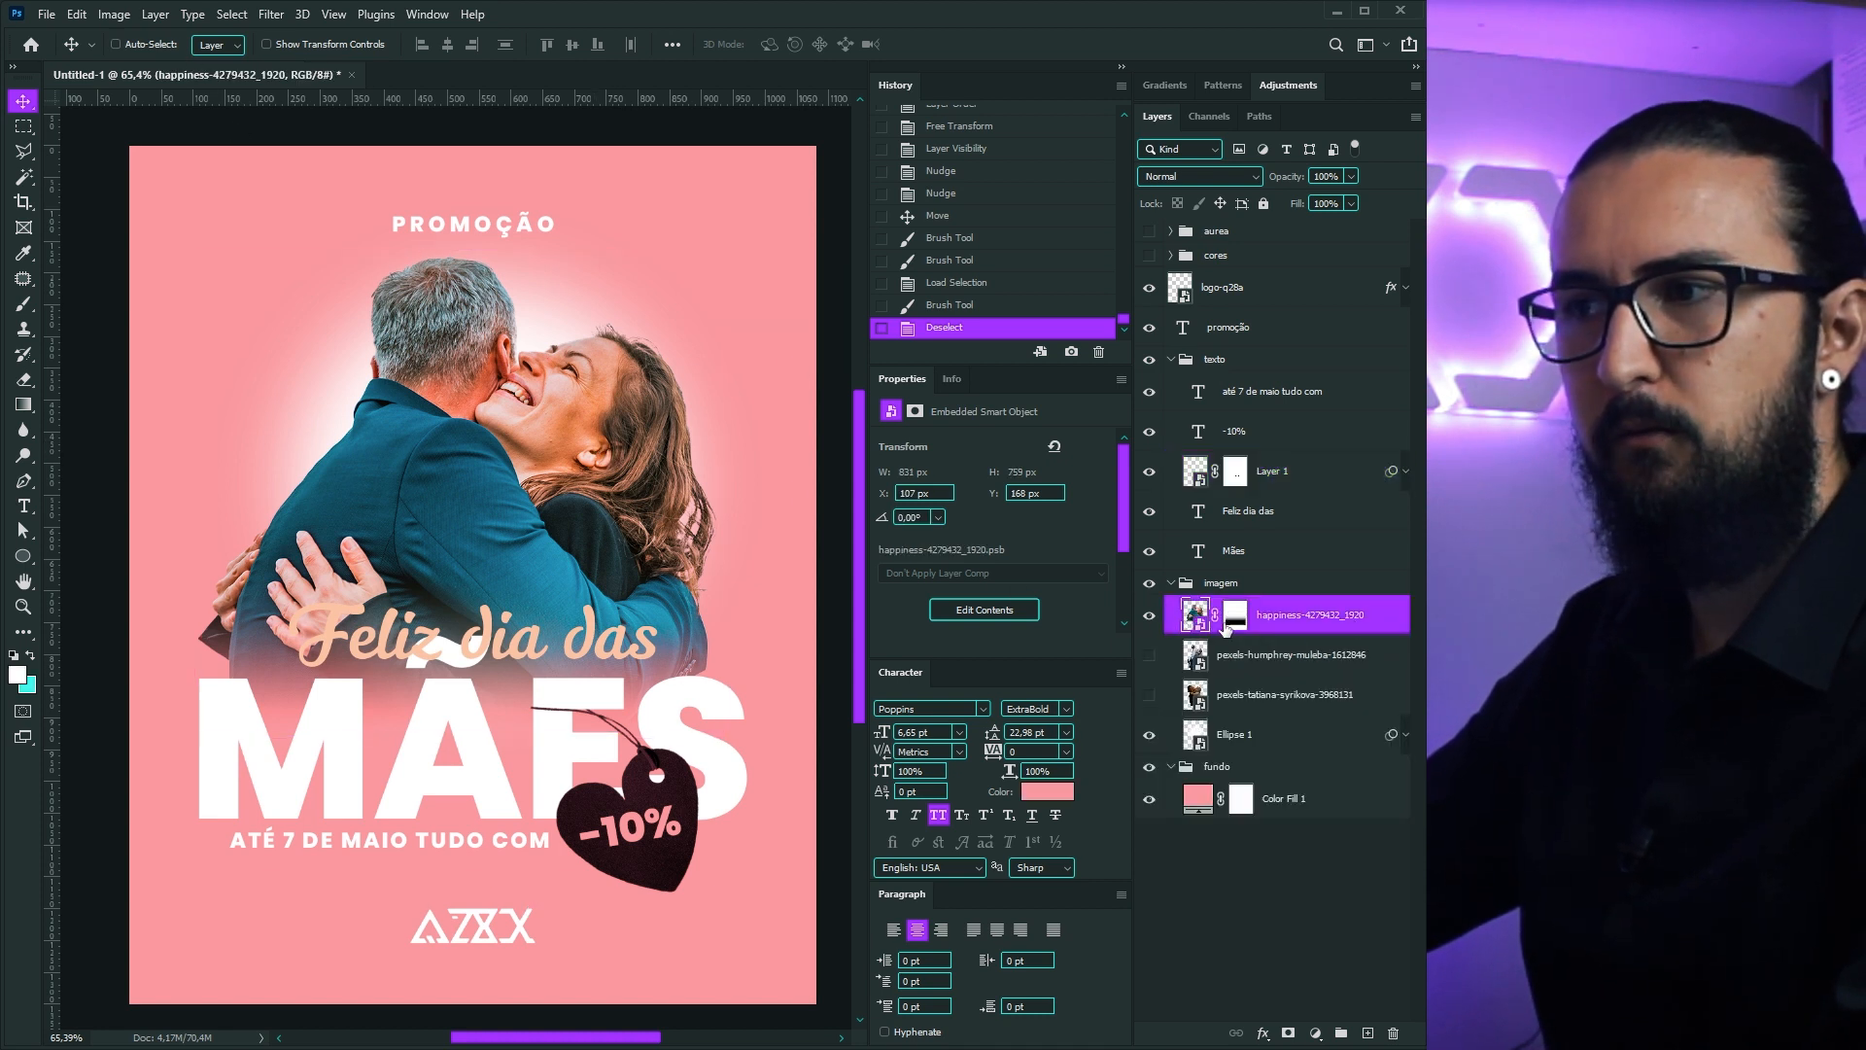
left_click(272, 16)
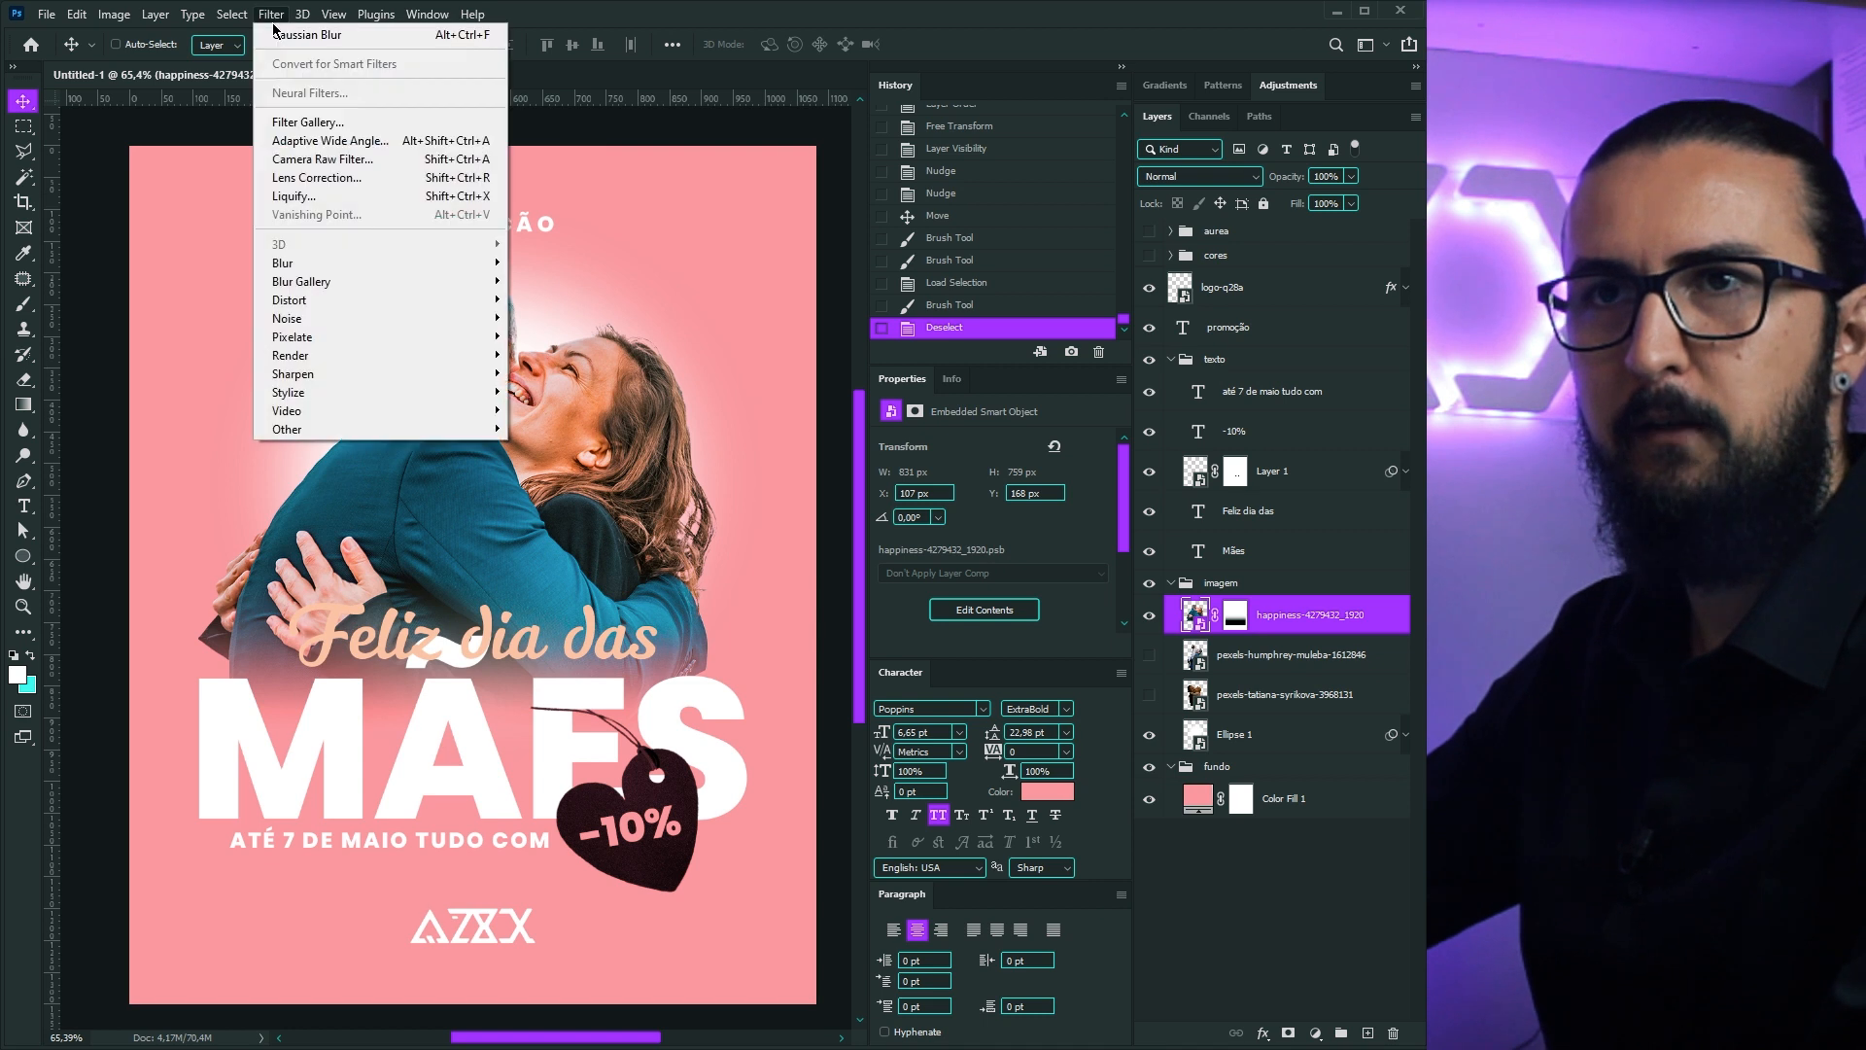
left_click(328, 161)
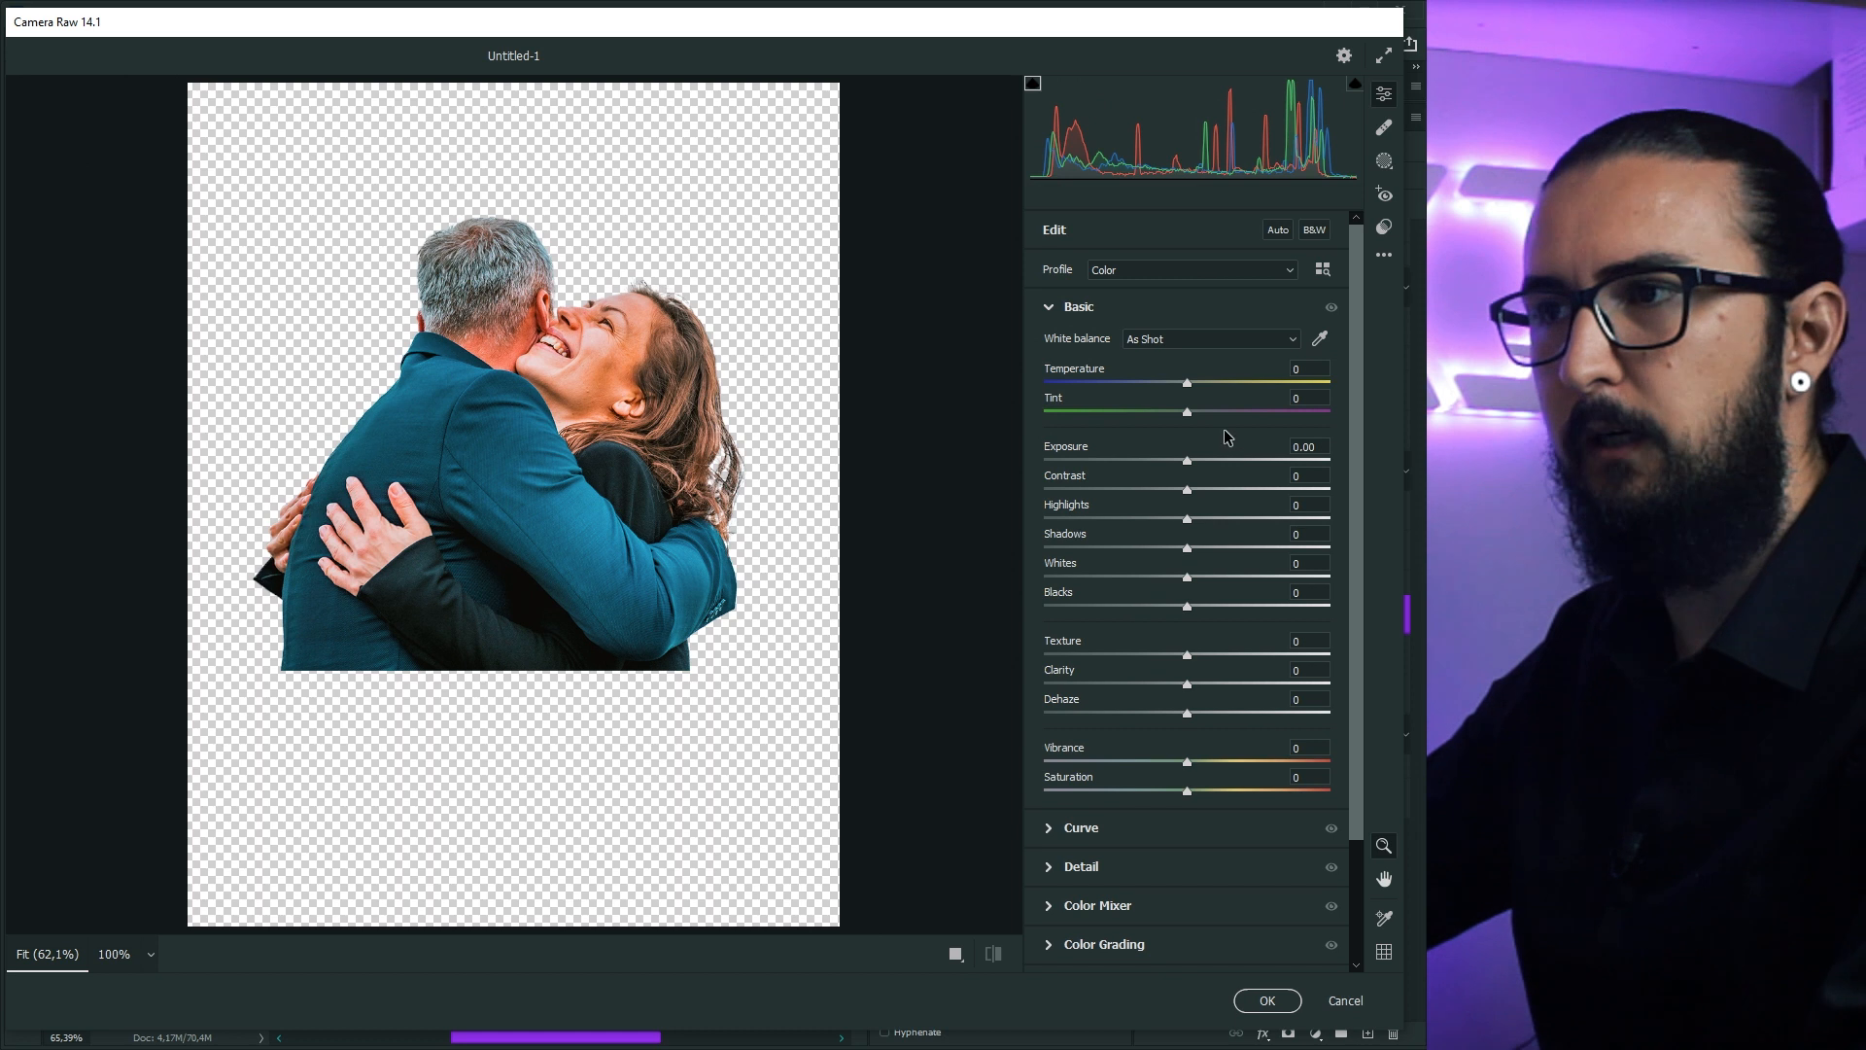
mouse_move(1186, 384)
left_mouse_down()
mouse_move(1157, 387)
mouse_move(1232, 394)
mouse_move(1132, 415)
mouse_move(1171, 418)
left_mouse_up()
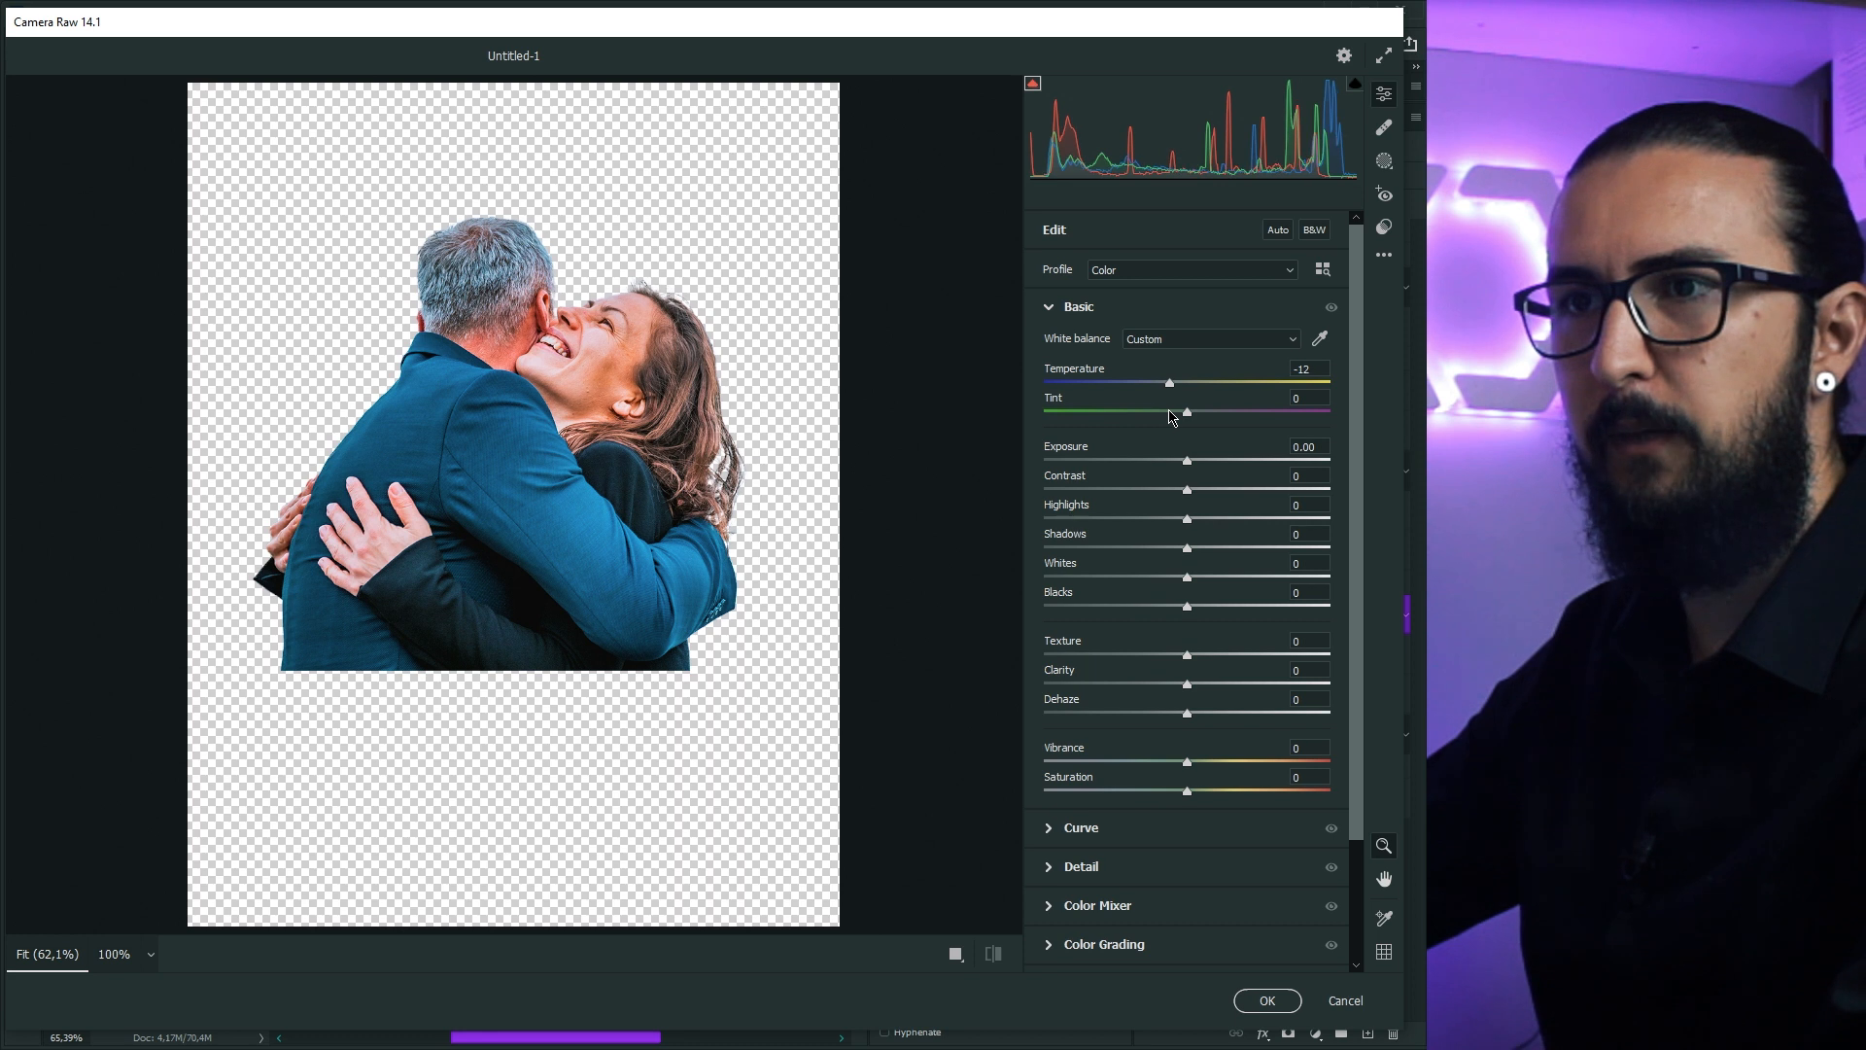
left_click_drag(1187, 684, 1223, 686)
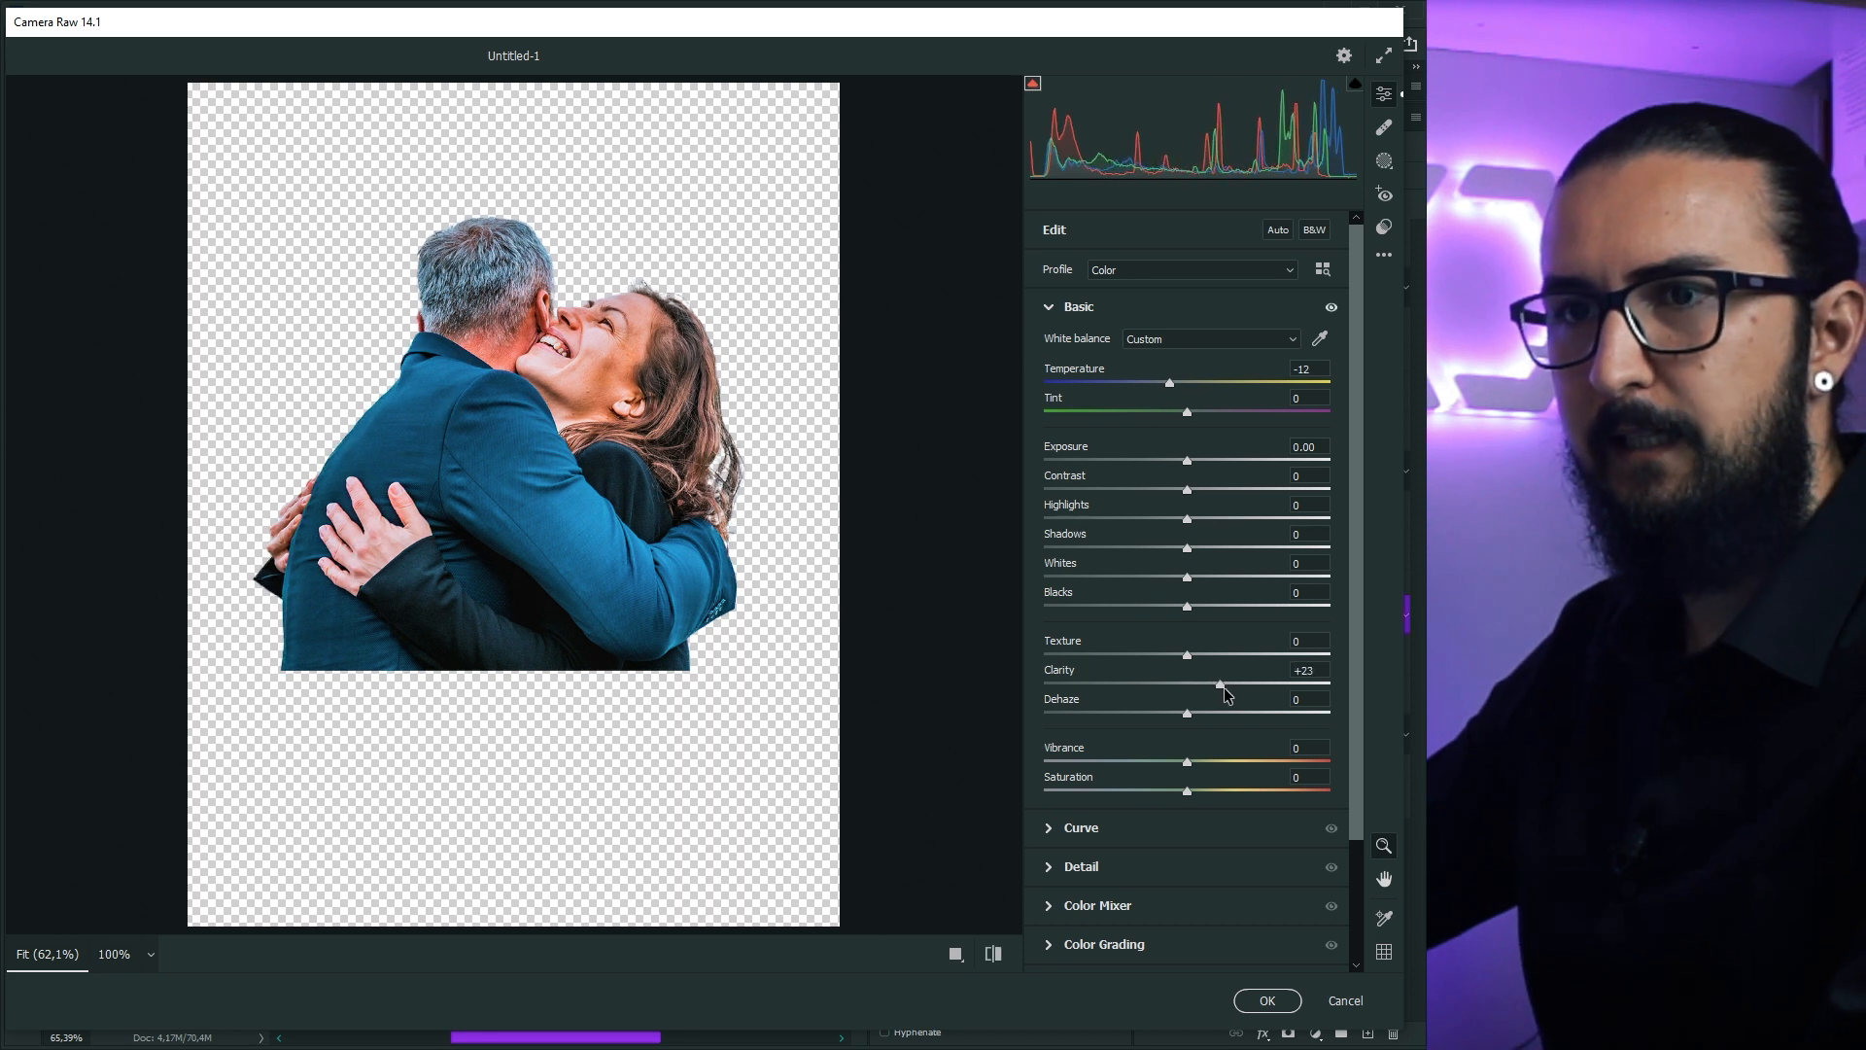
mouse_move(1187, 654)
left_mouse_down()
mouse_move(1211, 653)
mouse_move(1153, 658)
left_mouse_up()
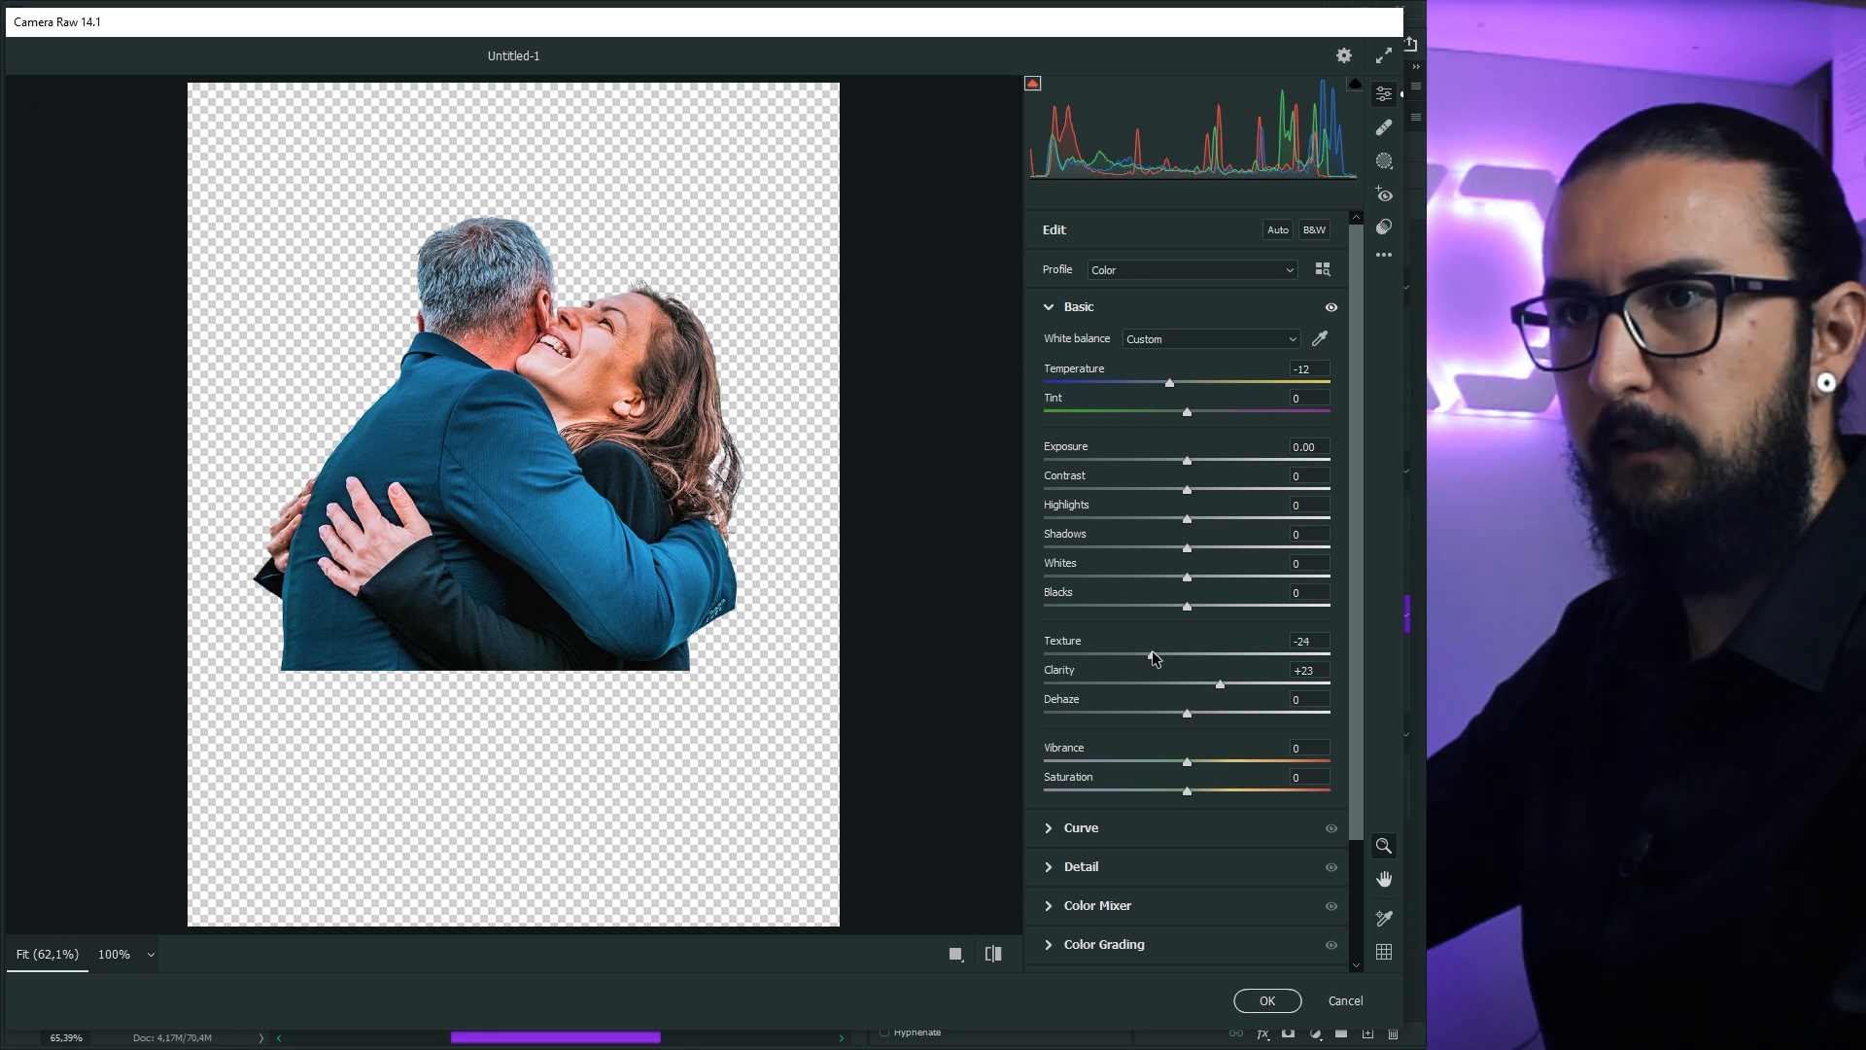
left_click_drag(1186, 761, 1177, 768)
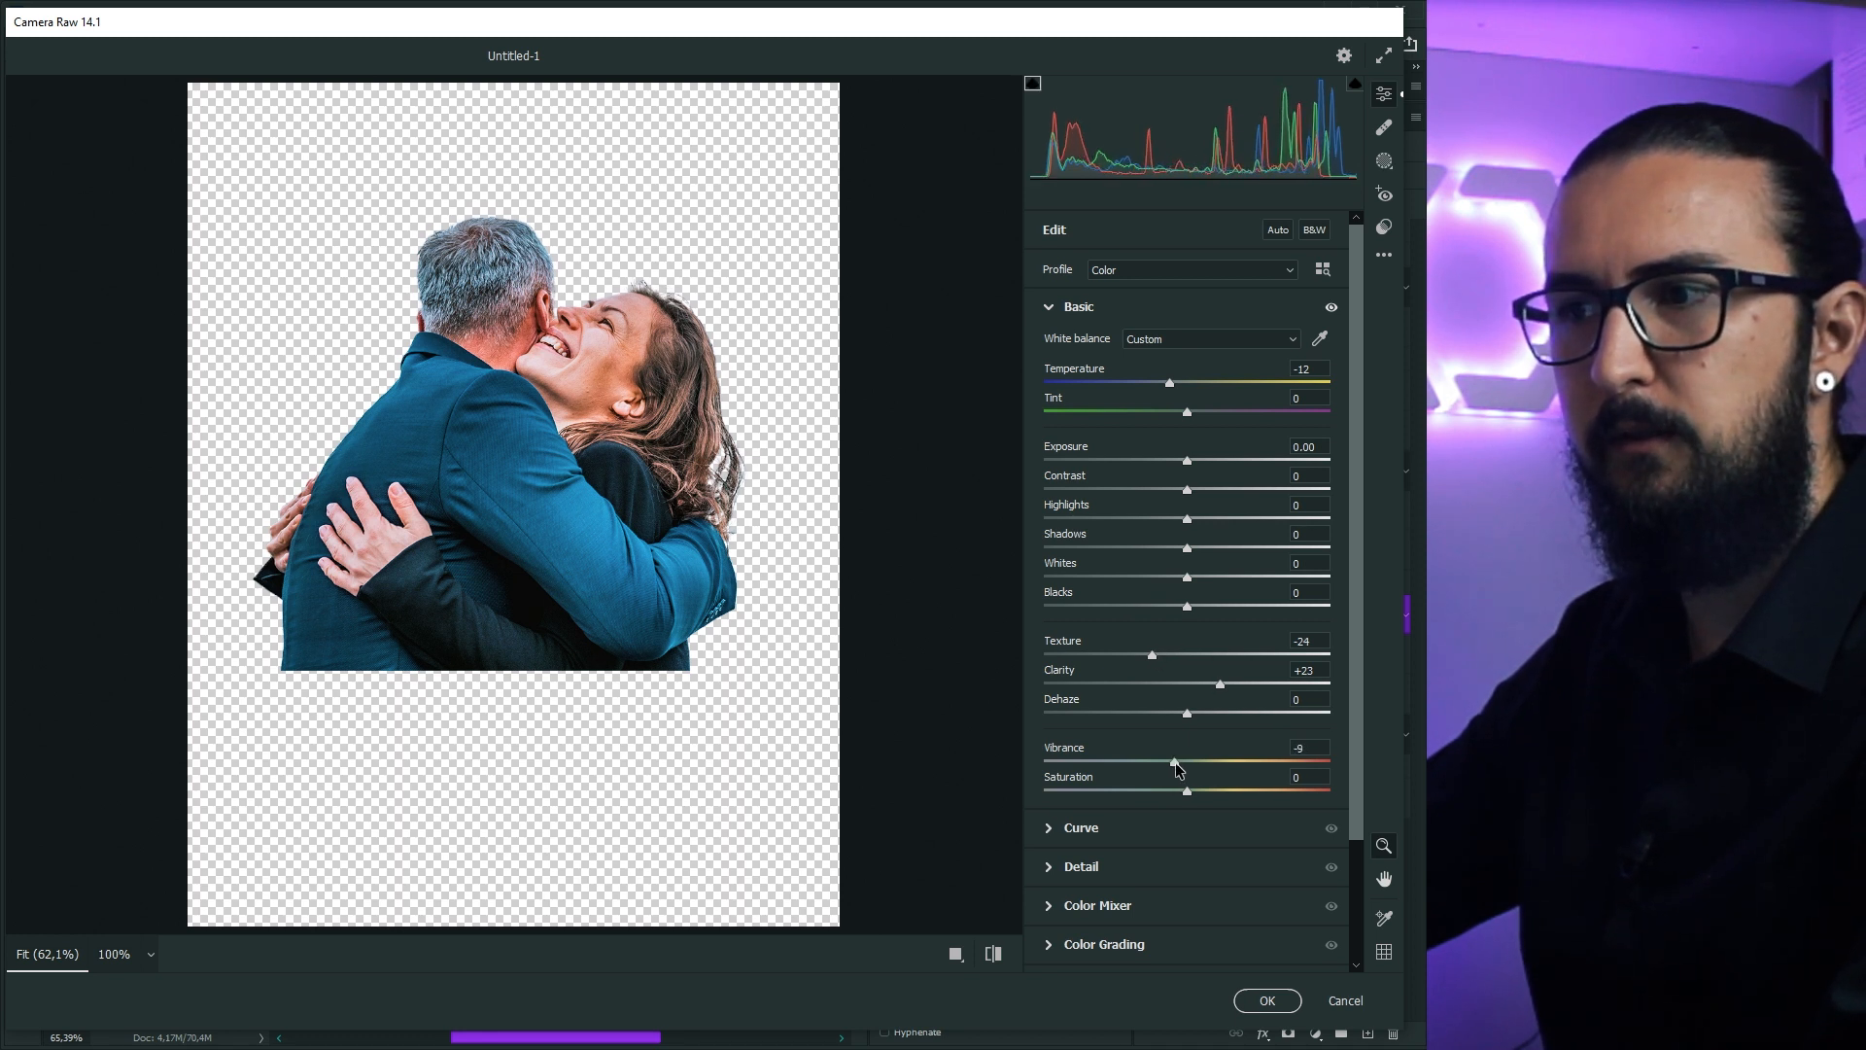
Step: Refine the couple's tones with Temperature -11, Tint -7, Highlights -13, Shadows +17 and Whites -14
left_click_drag(1169, 383, 1177, 412)
mouse_move(1186, 548)
left_mouse_down()
mouse_move(1243, 546)
mouse_move(1167, 580)
left_mouse_up()
left_click_drag(1187, 520, 1168, 520)
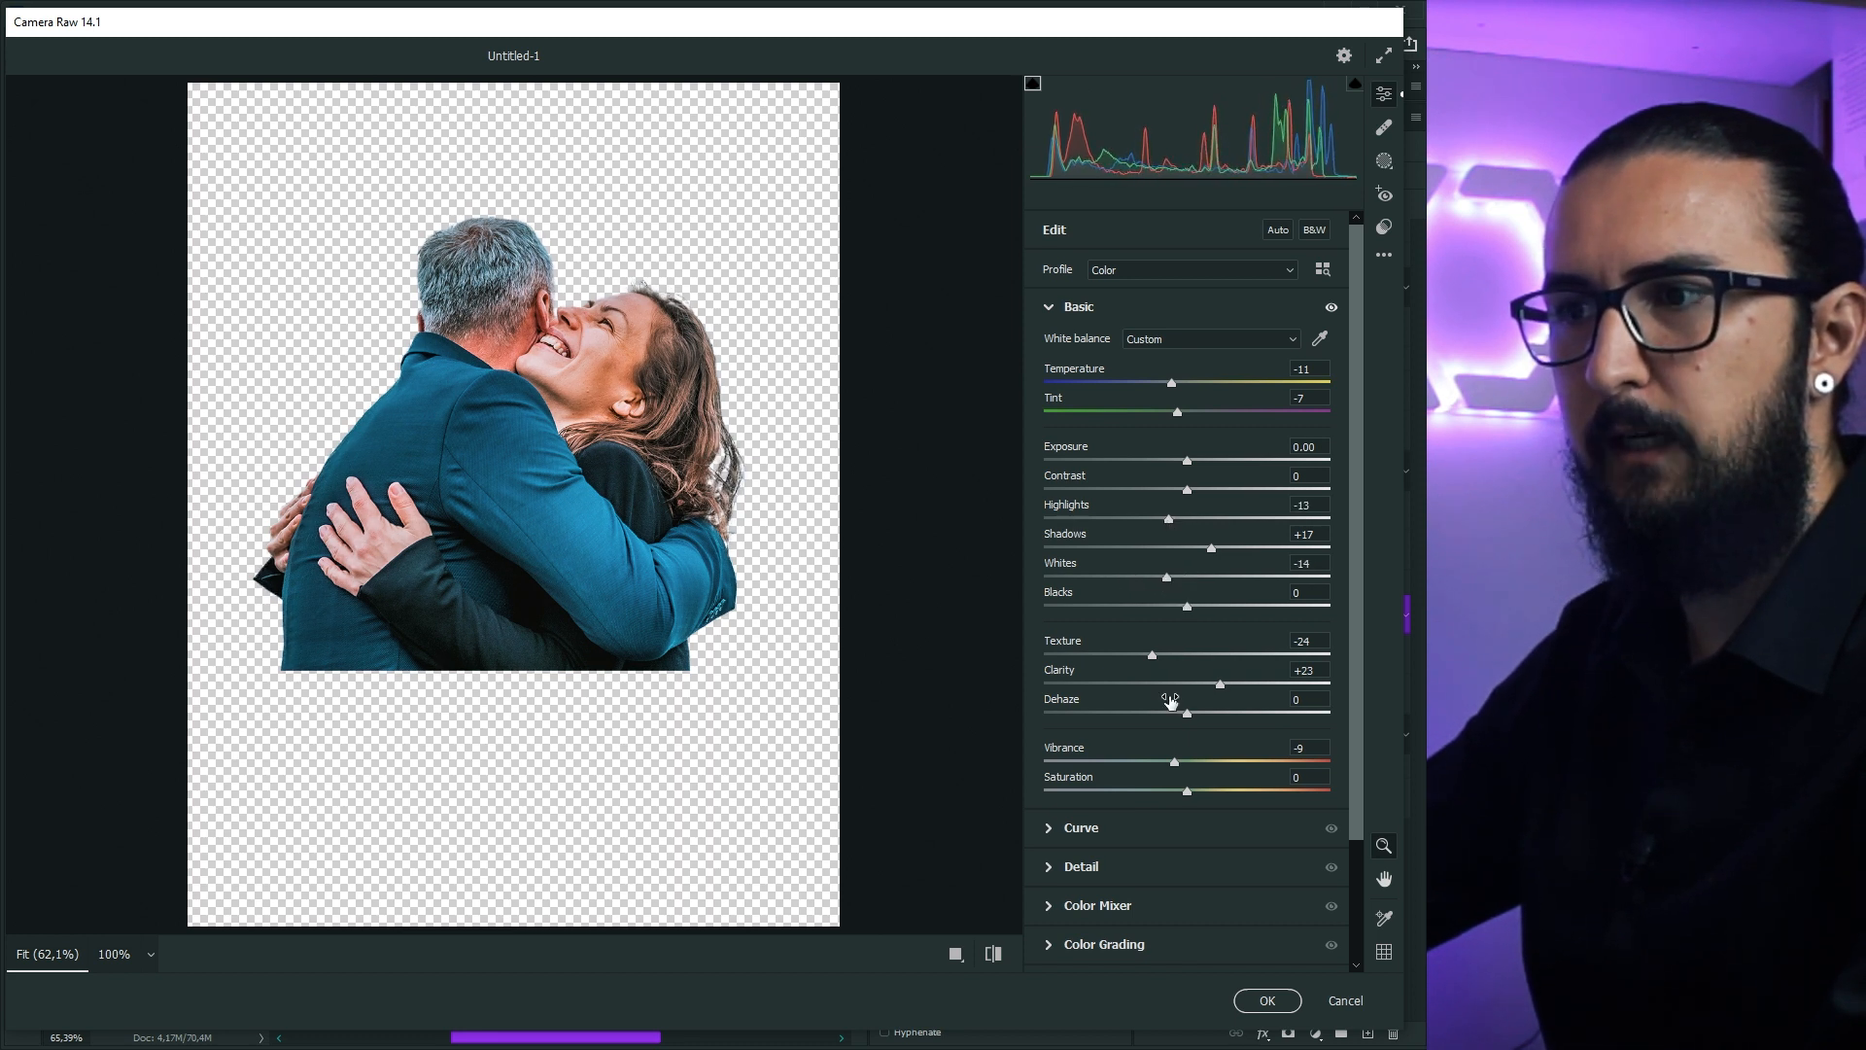
Step: Set the couple's Sharpening to 14 and apply the Camera Raw Filter
left_click(1080, 866)
mouse_move(1044, 437)
left_mouse_down()
mouse_move(1333, 450)
mouse_move(1065, 443)
left_mouse_up()
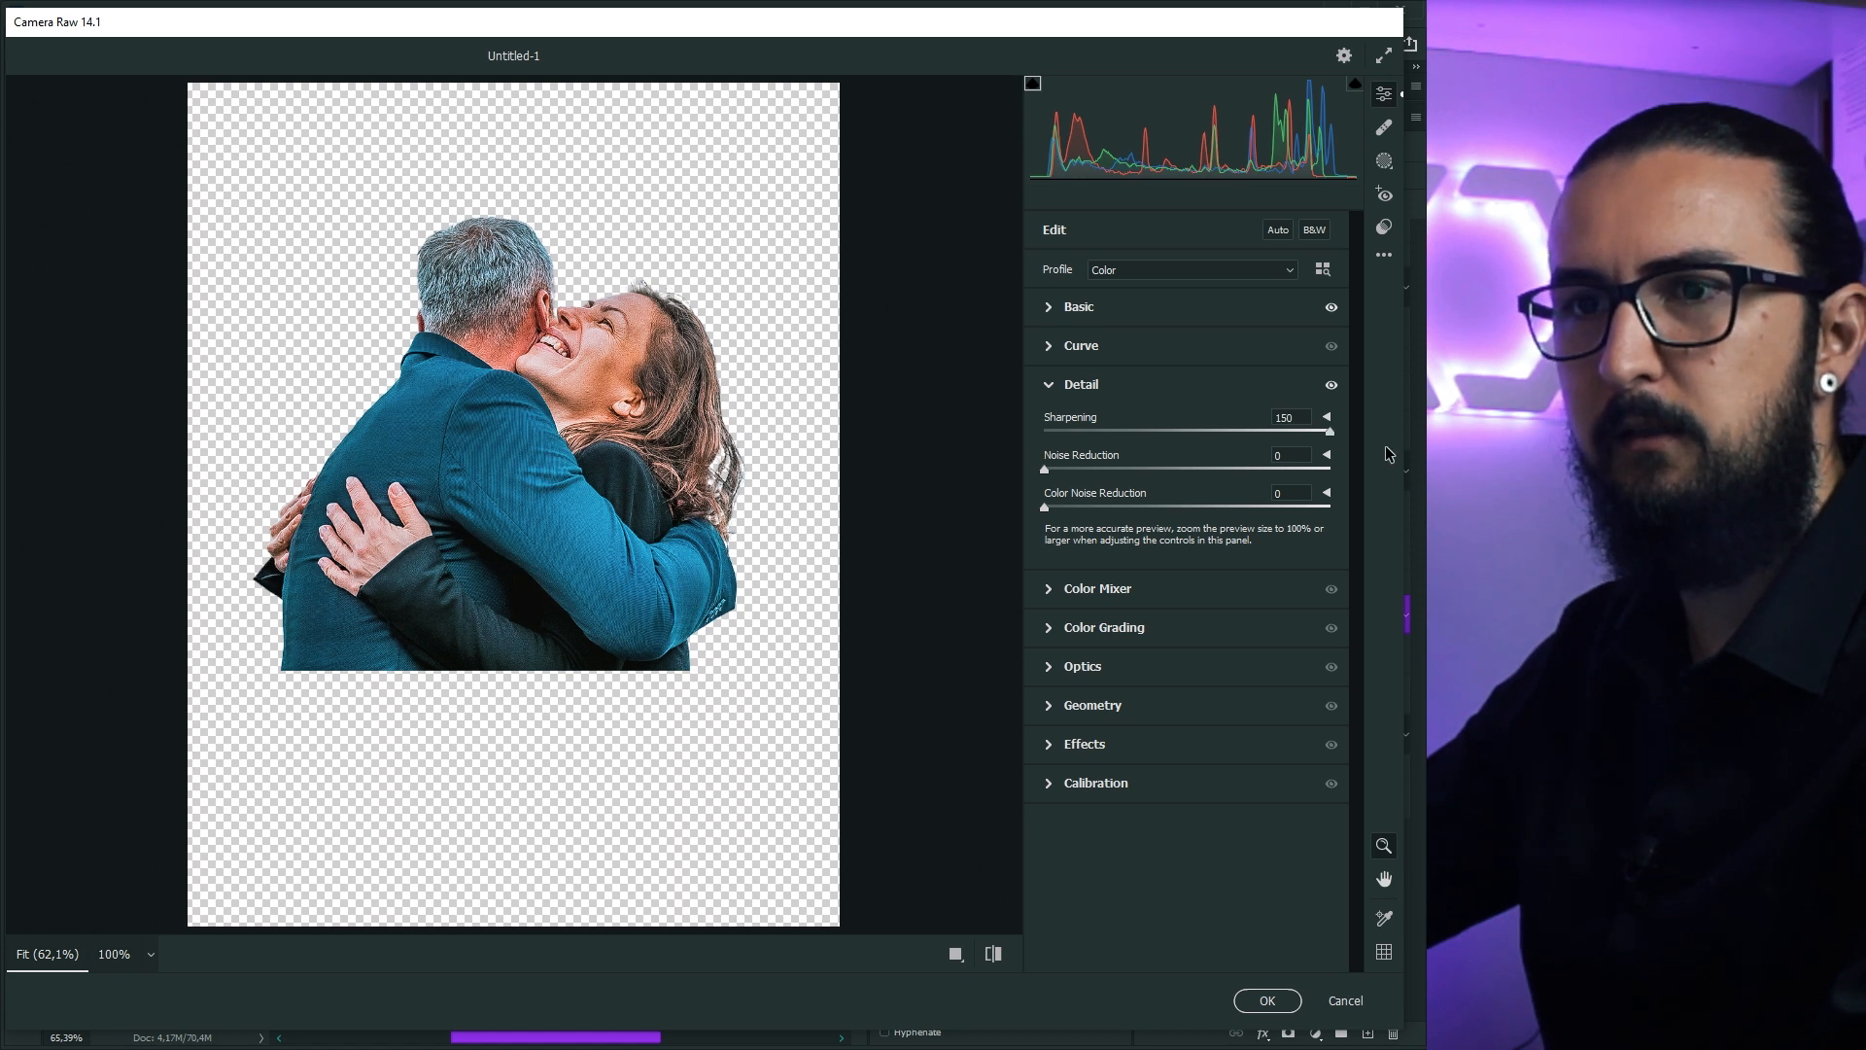
left_click_drag(1329, 431, 1095, 454)
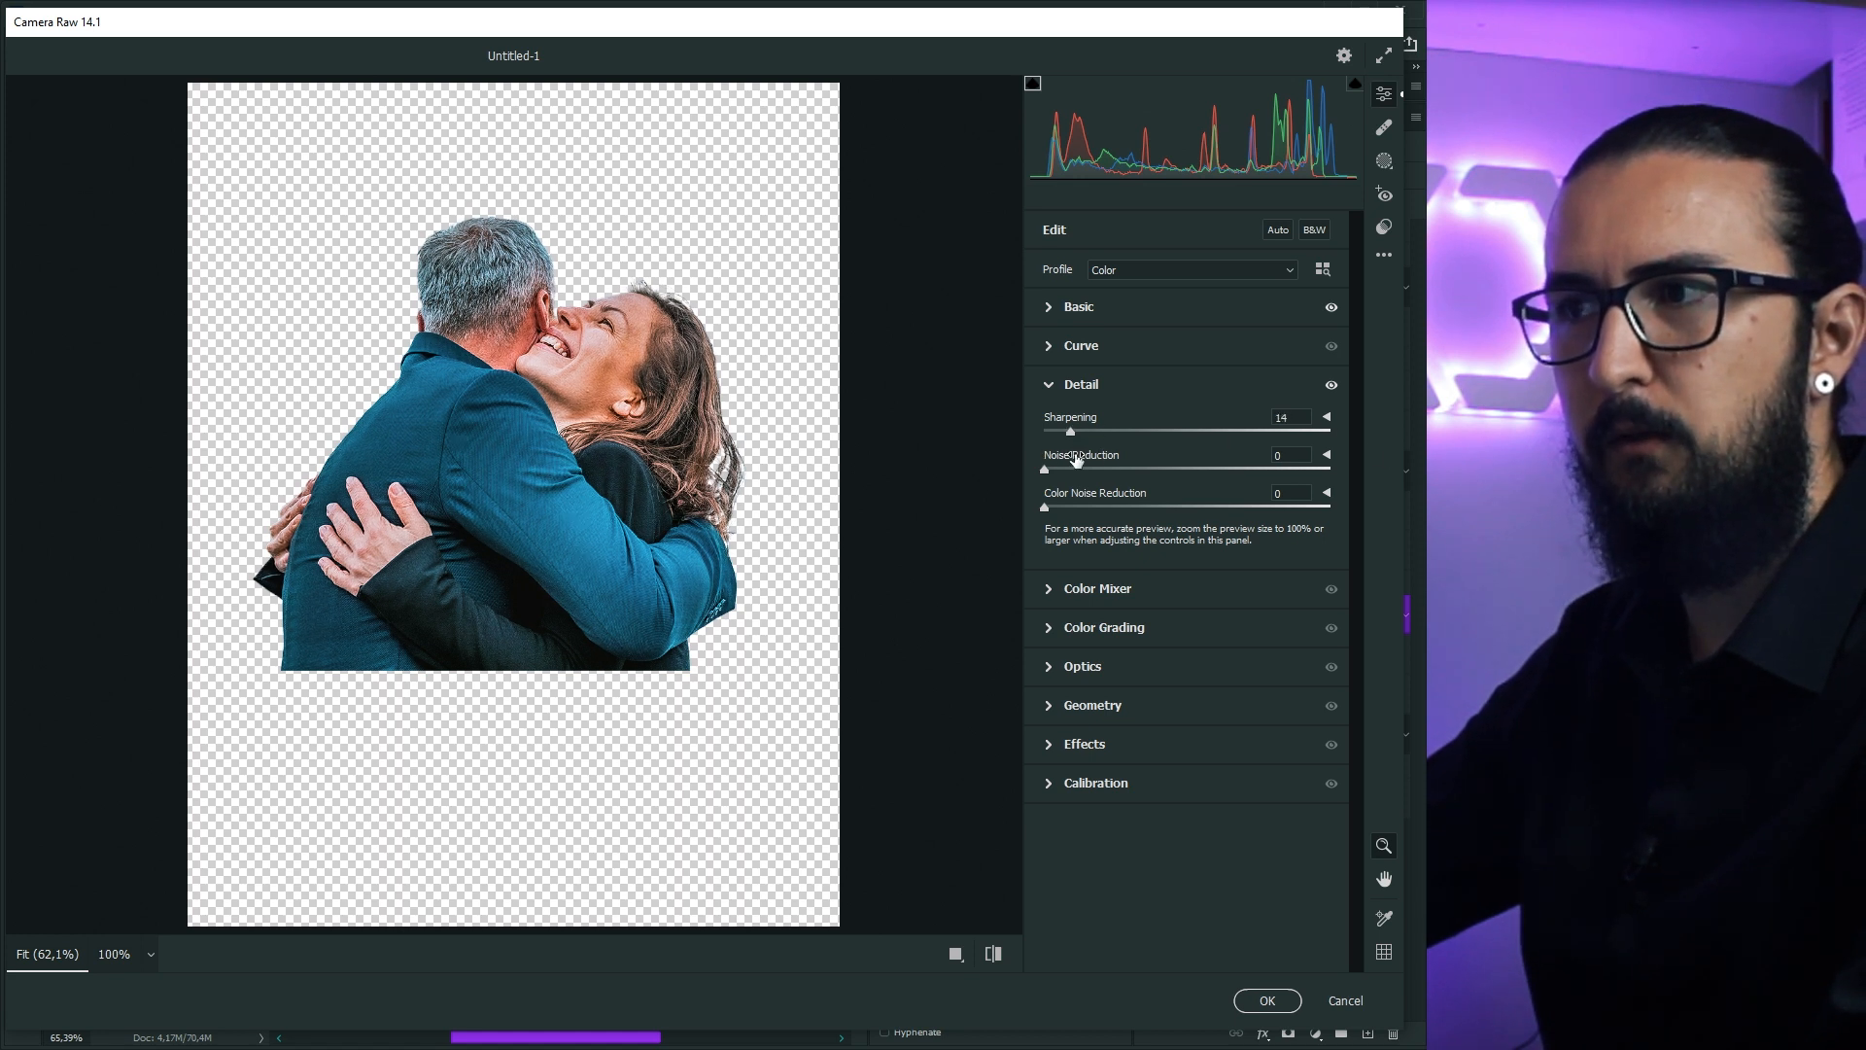
left_click(1267, 1000)
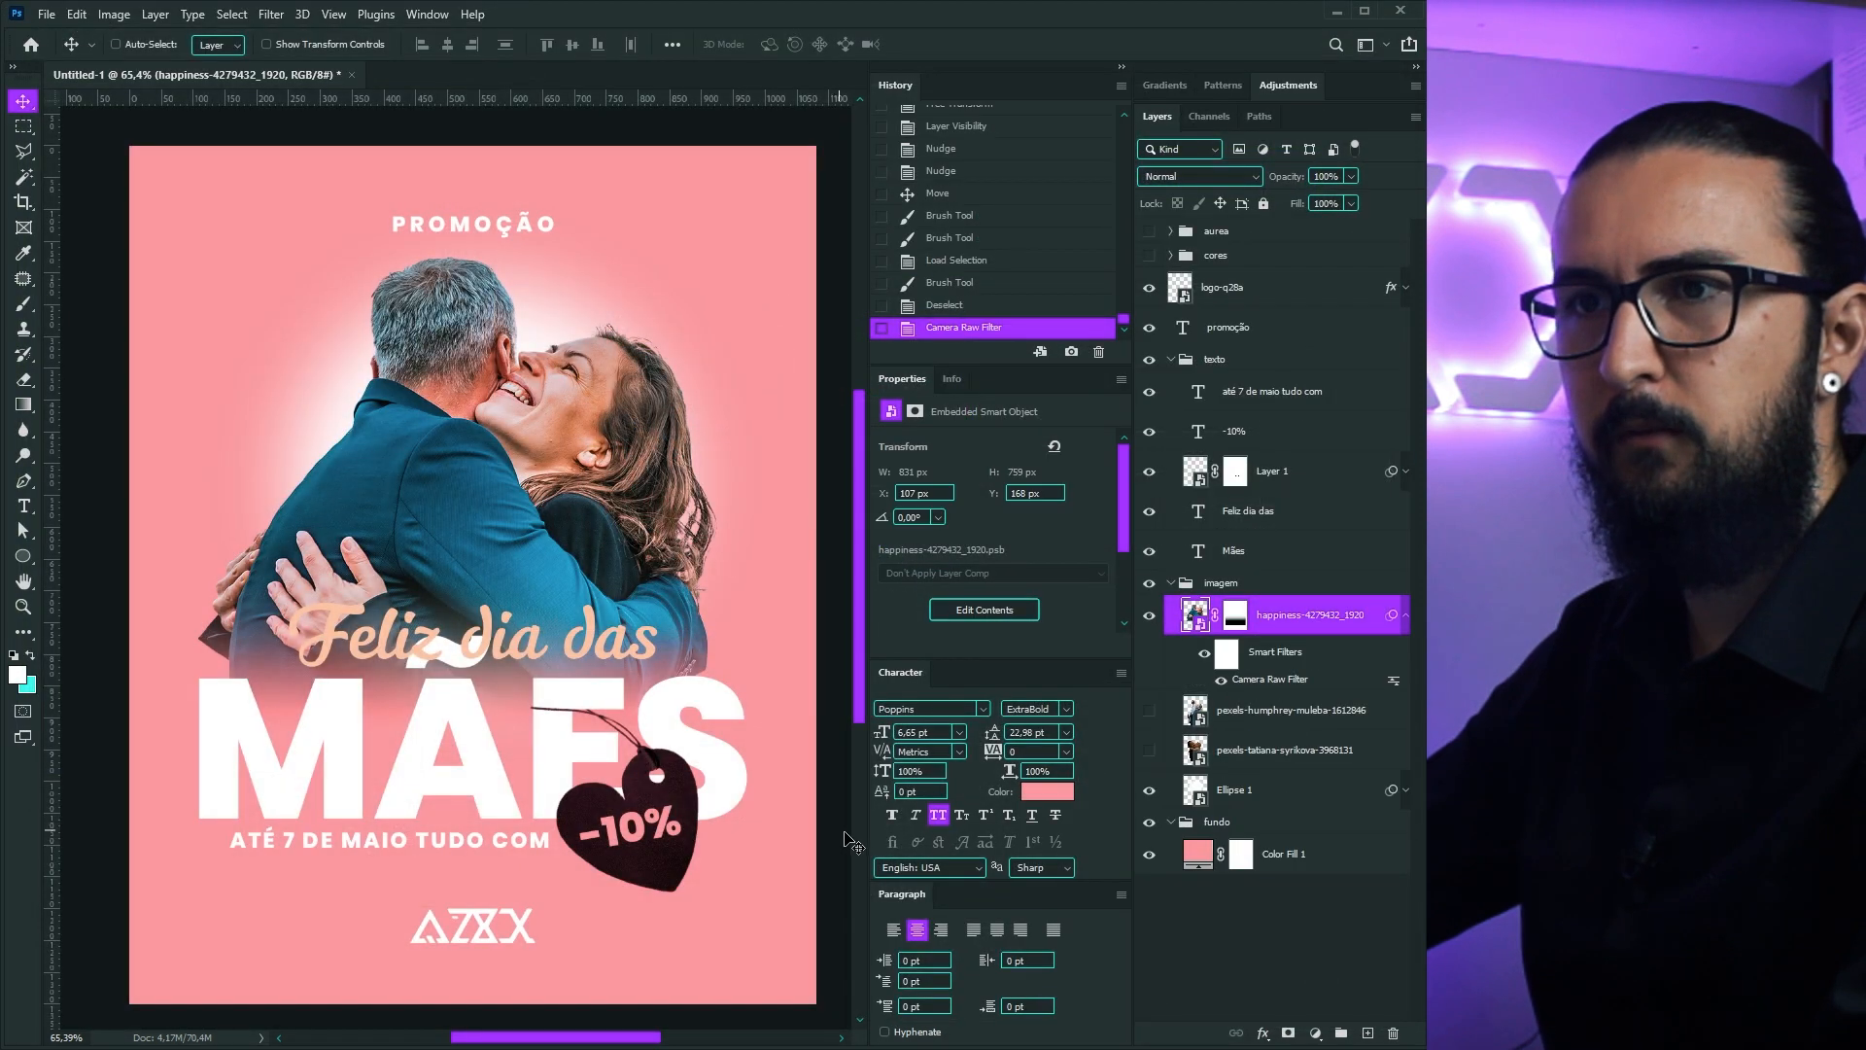
Step: Compare the couple with and without the Camera Raw Filter, keep the filter and collapse the layer's smart filter list
key("ctrl+z")
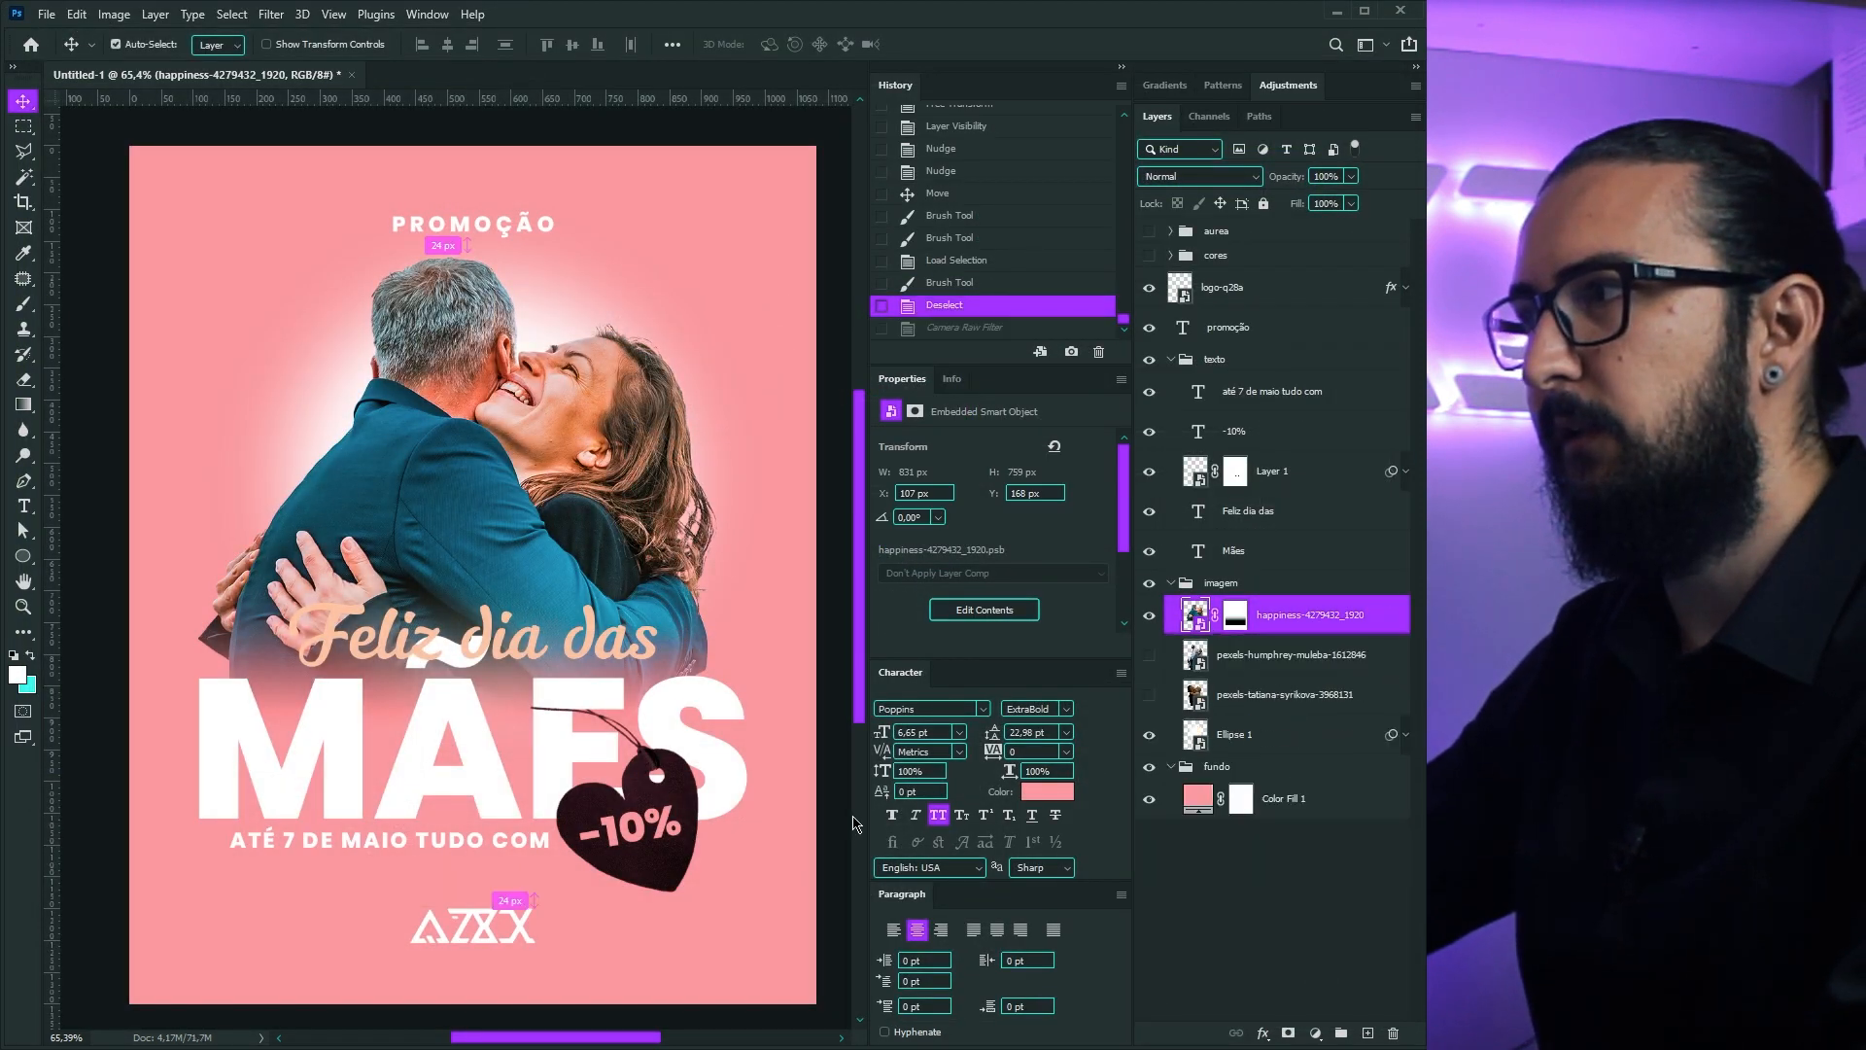
key("ctrl+shift+z")
key("ctrl+z")
key("ctrl+shift+z")
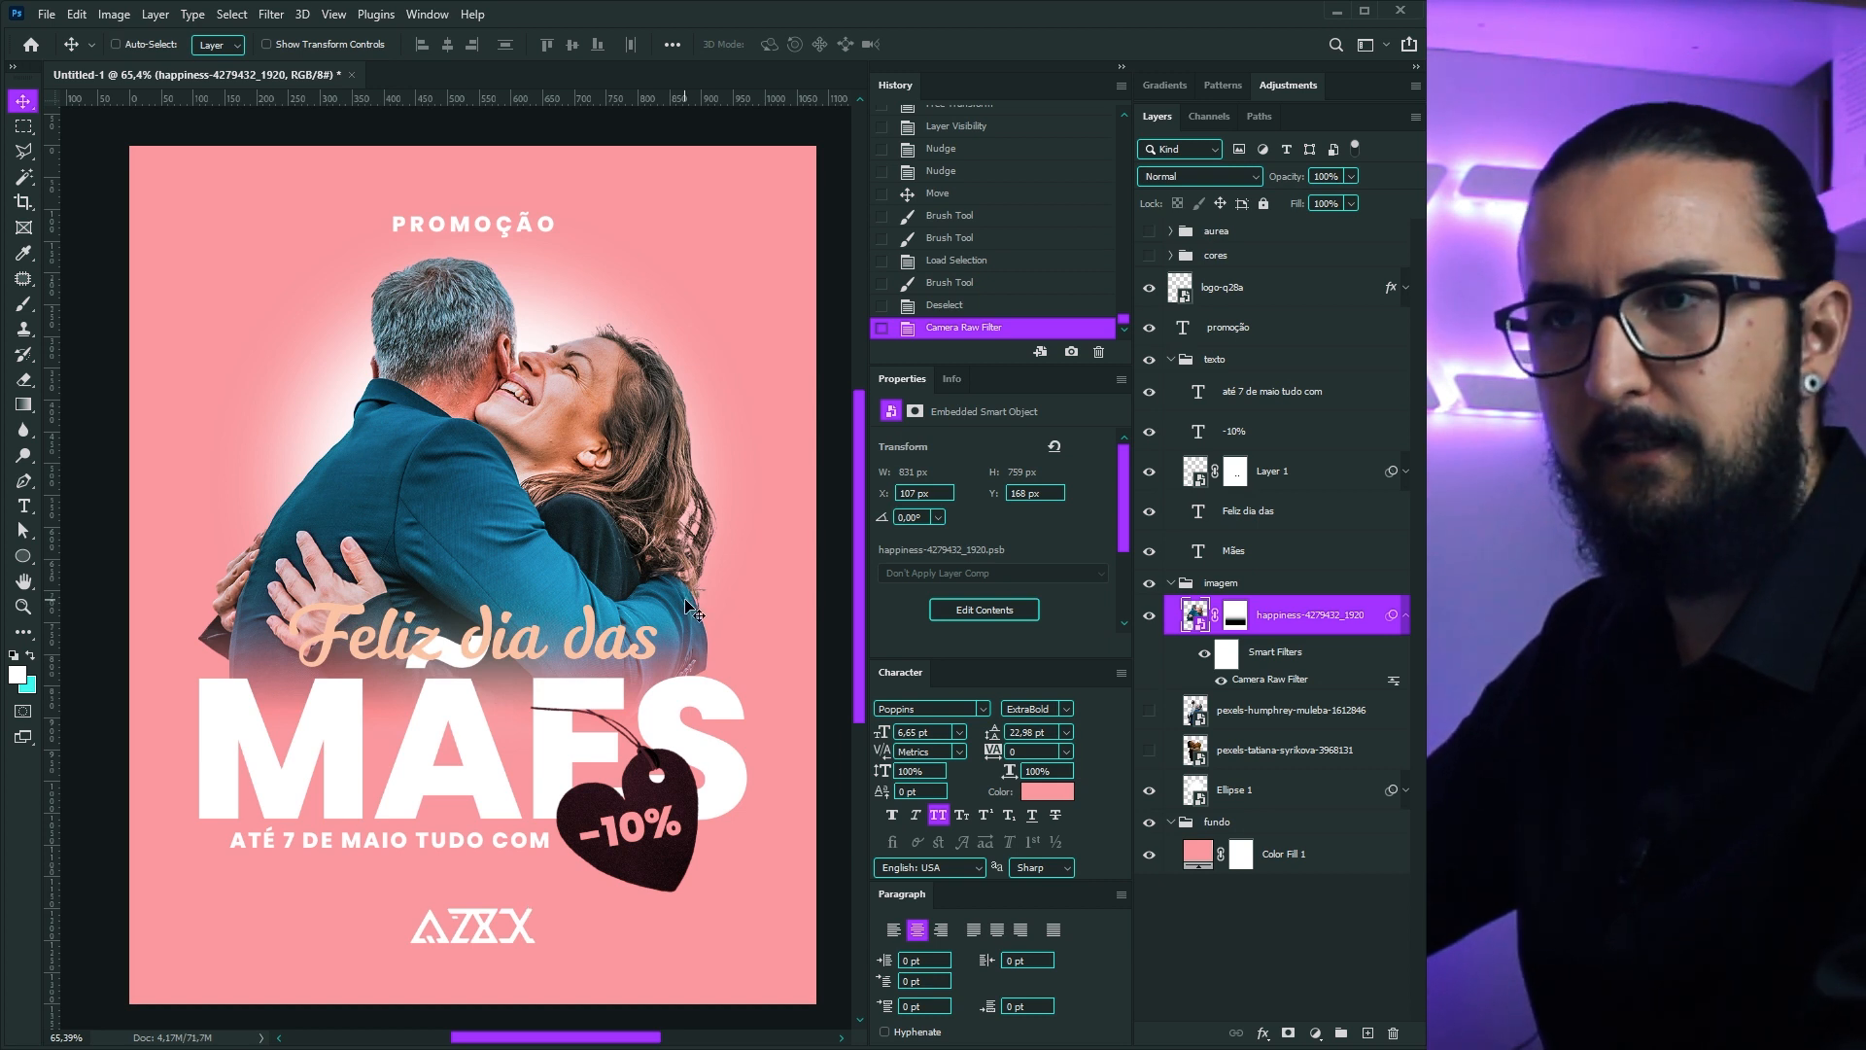
left_click(1405, 615)
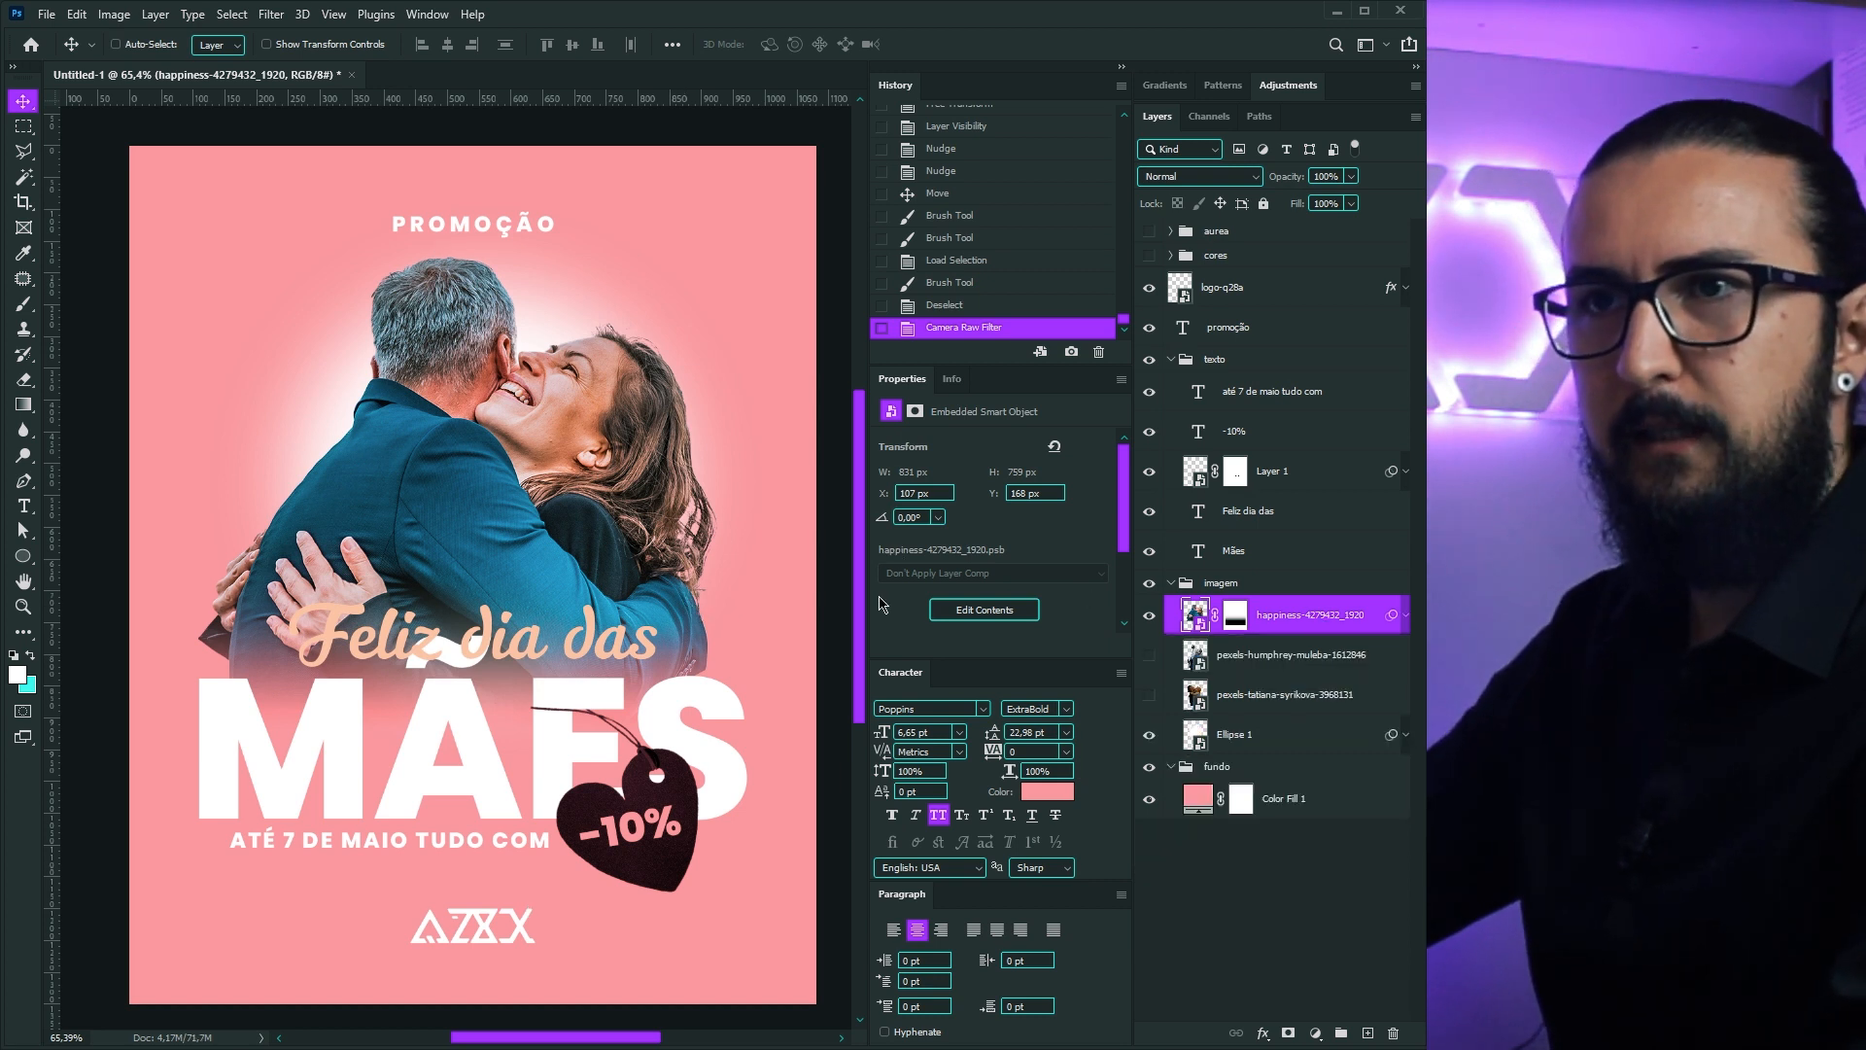
Step: Add a Gradient fill layer directly above Color Fill 1 in the fundo group and open its gradient for editing
left_click(1282, 800)
left_click(1315, 1032)
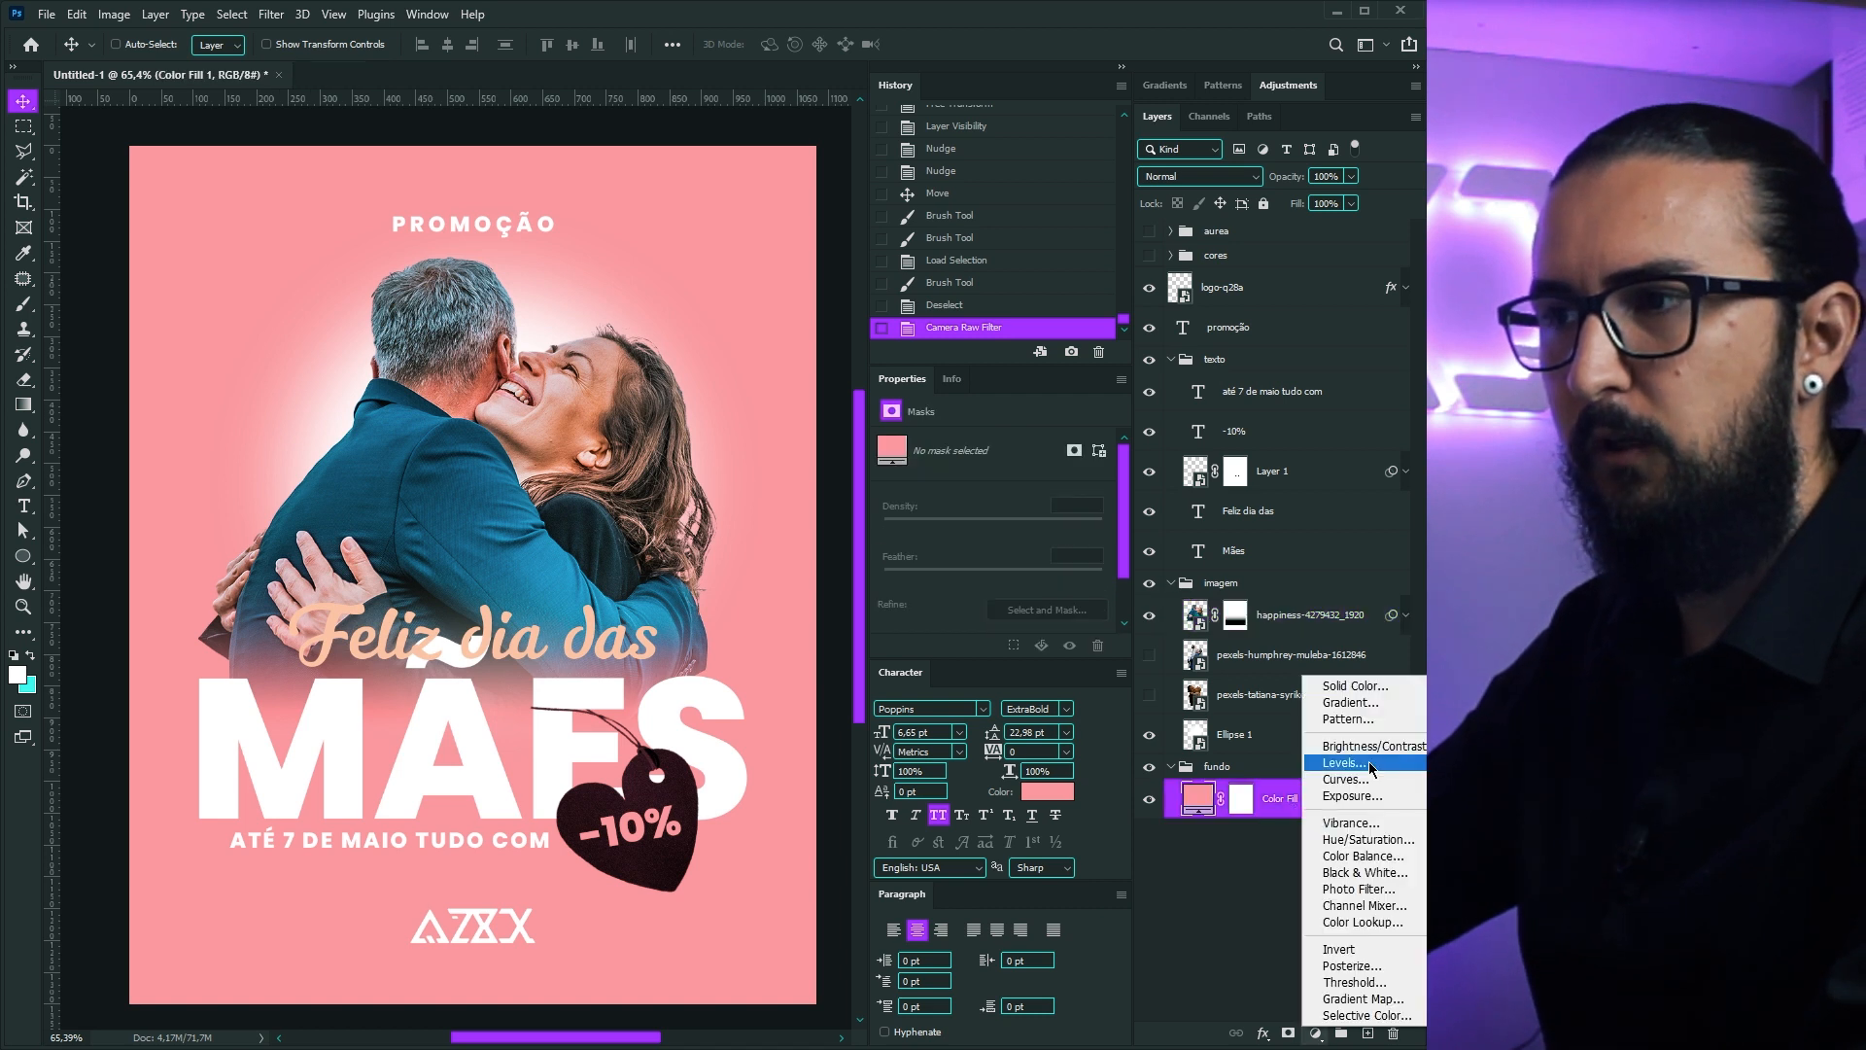
left_click(1350, 702)
left_click(880, 452)
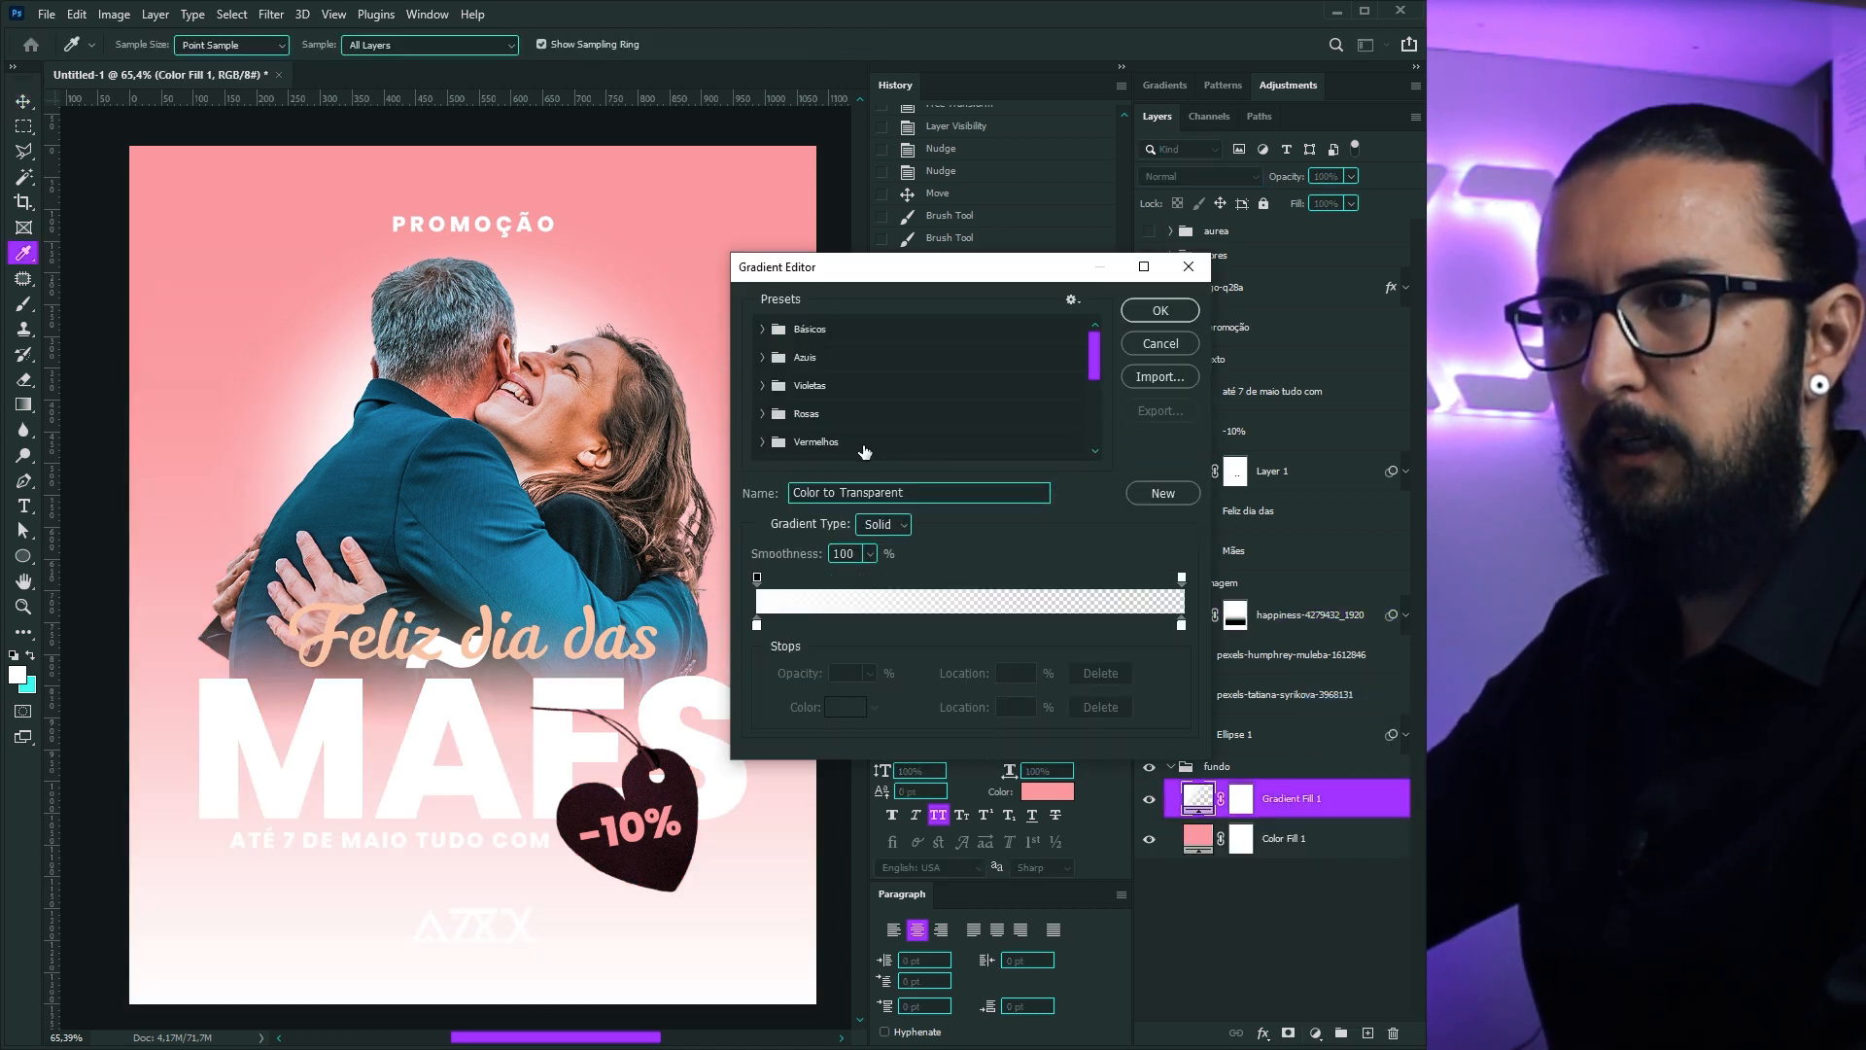
Step: Apply the Preto, Branco preset from the Básicos group to the background gradient fill and enable Dither
left_click(763, 330)
left_click(849, 359)
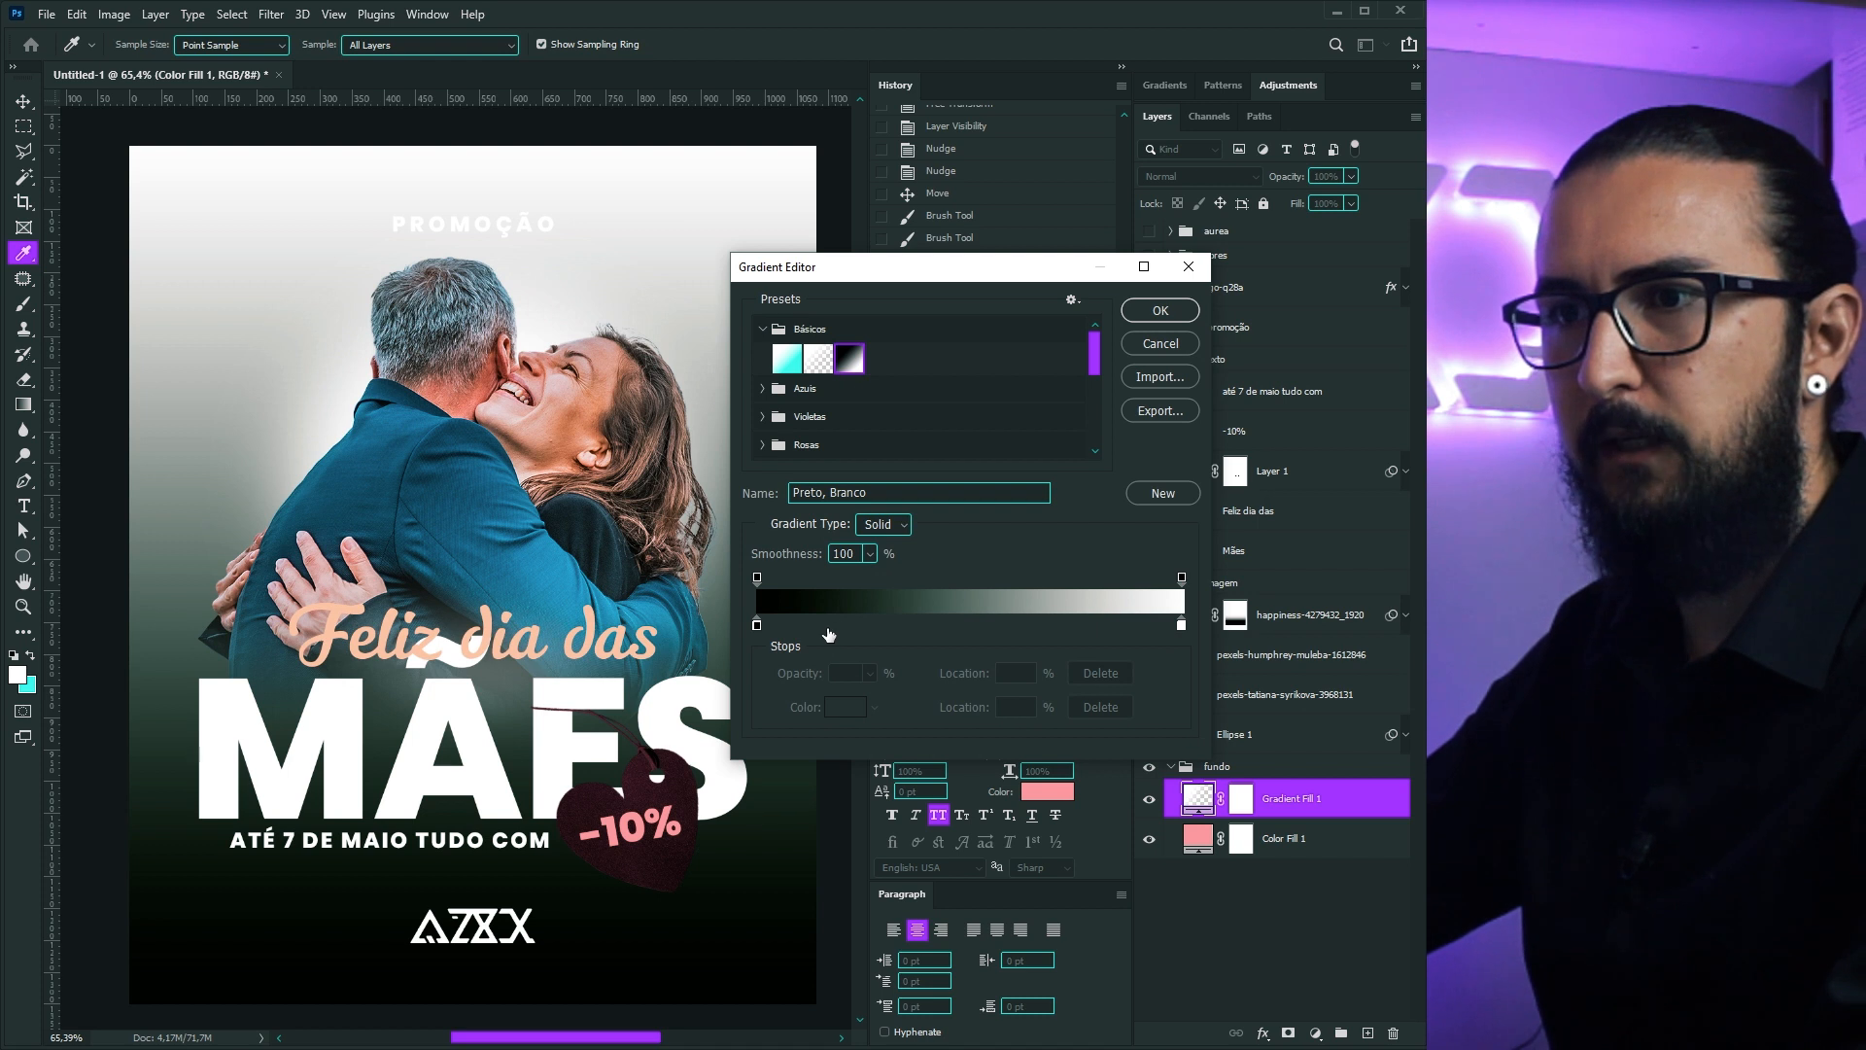
key("Return")
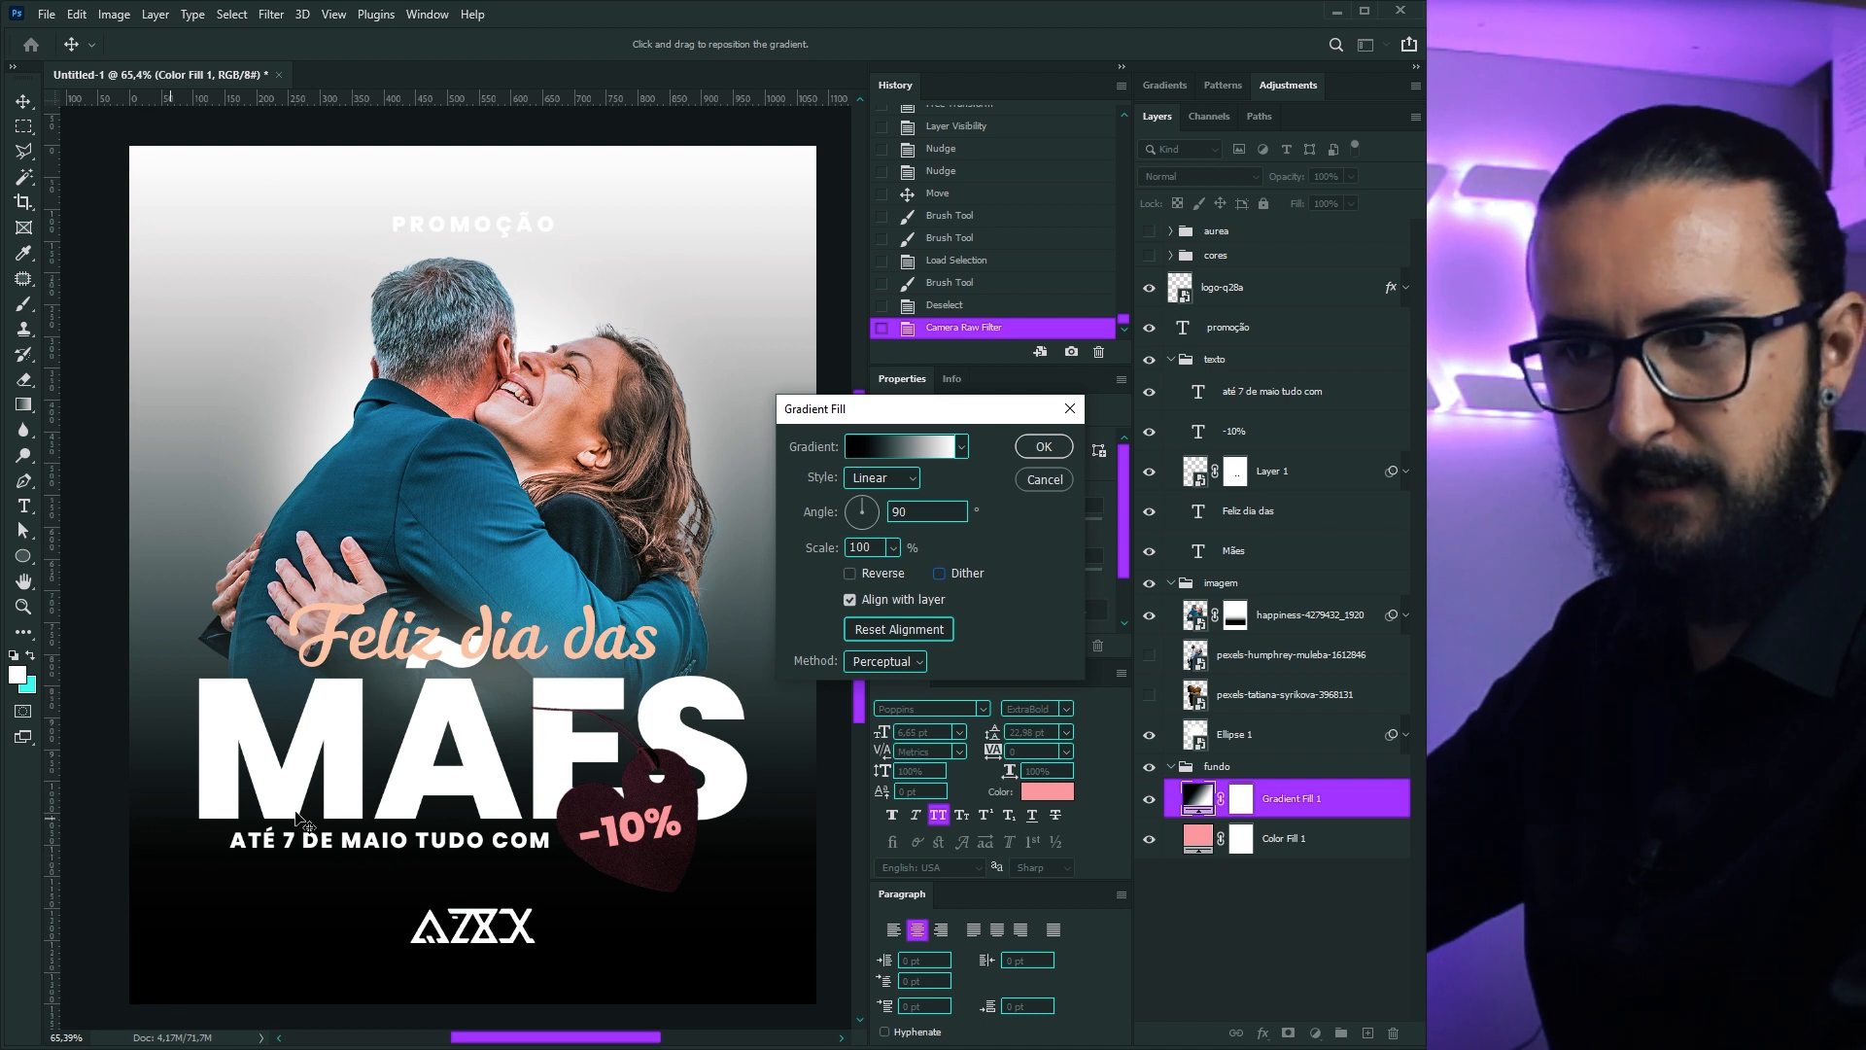
scroll(175, 848, "up", 5)
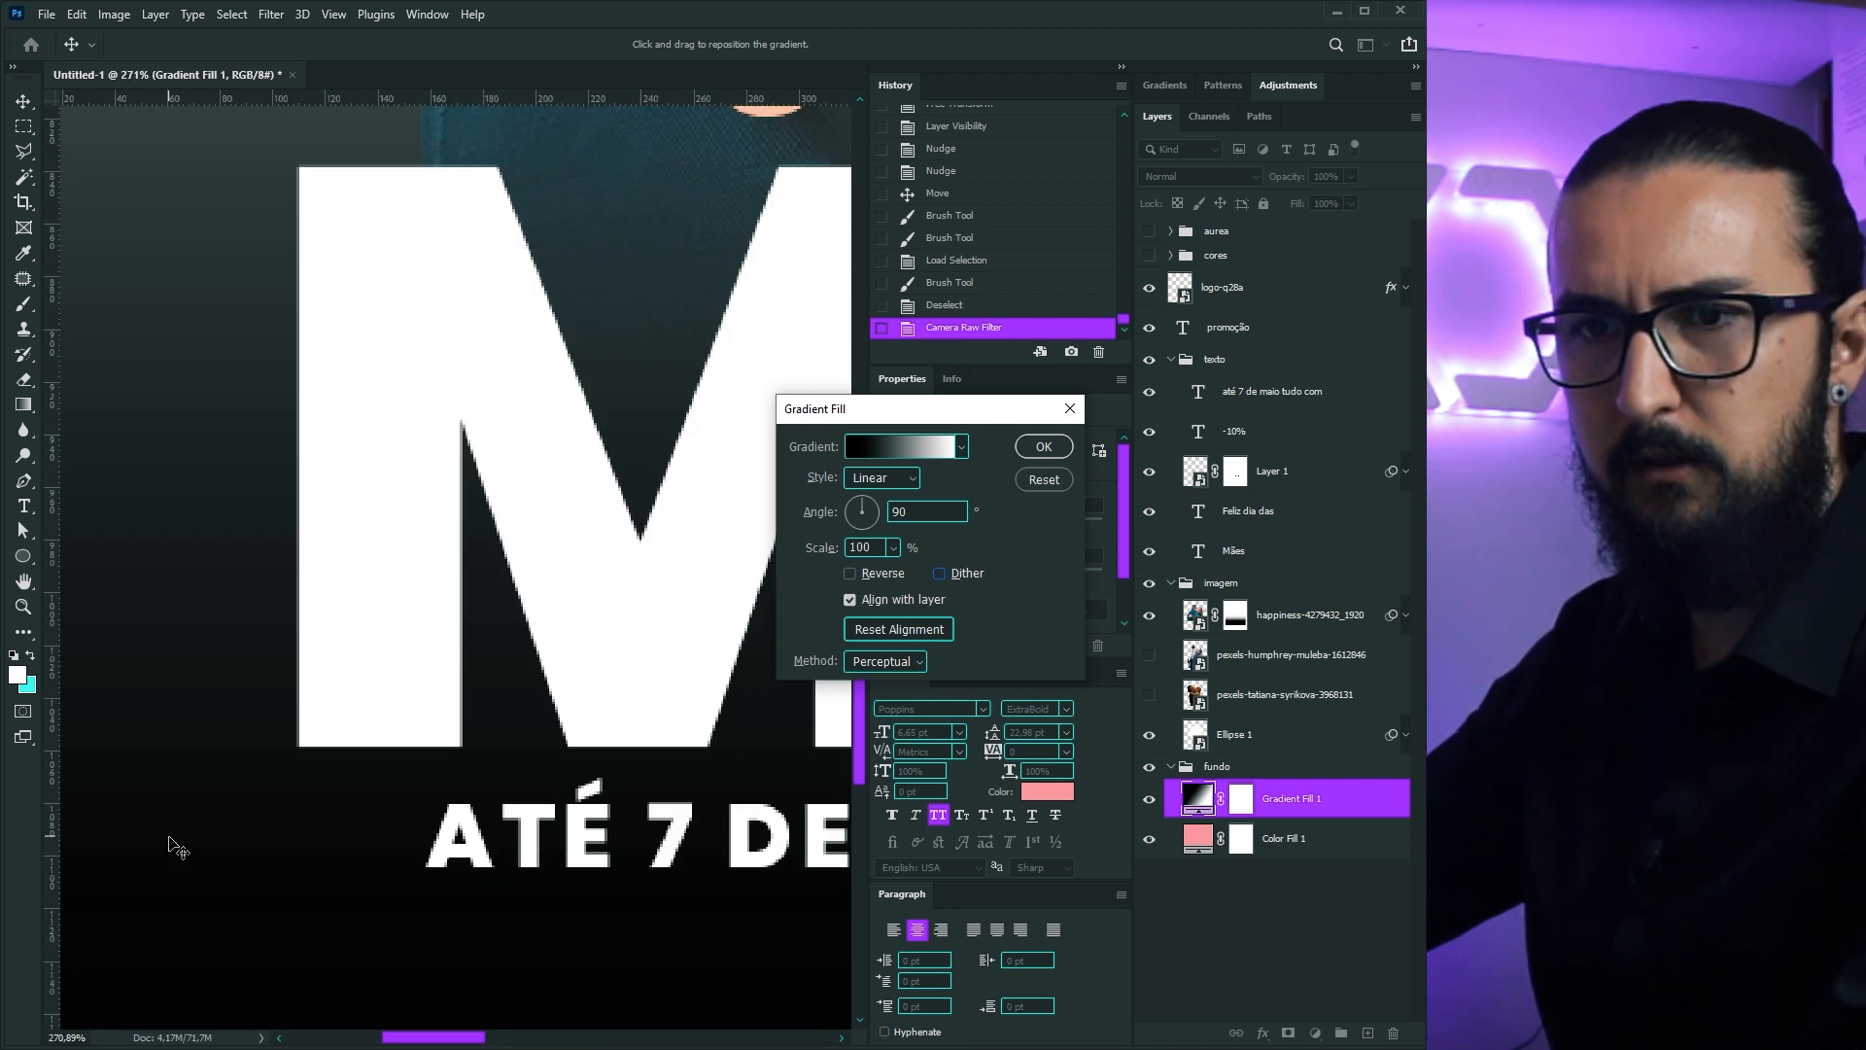
scroll(175, 848, "up", 1)
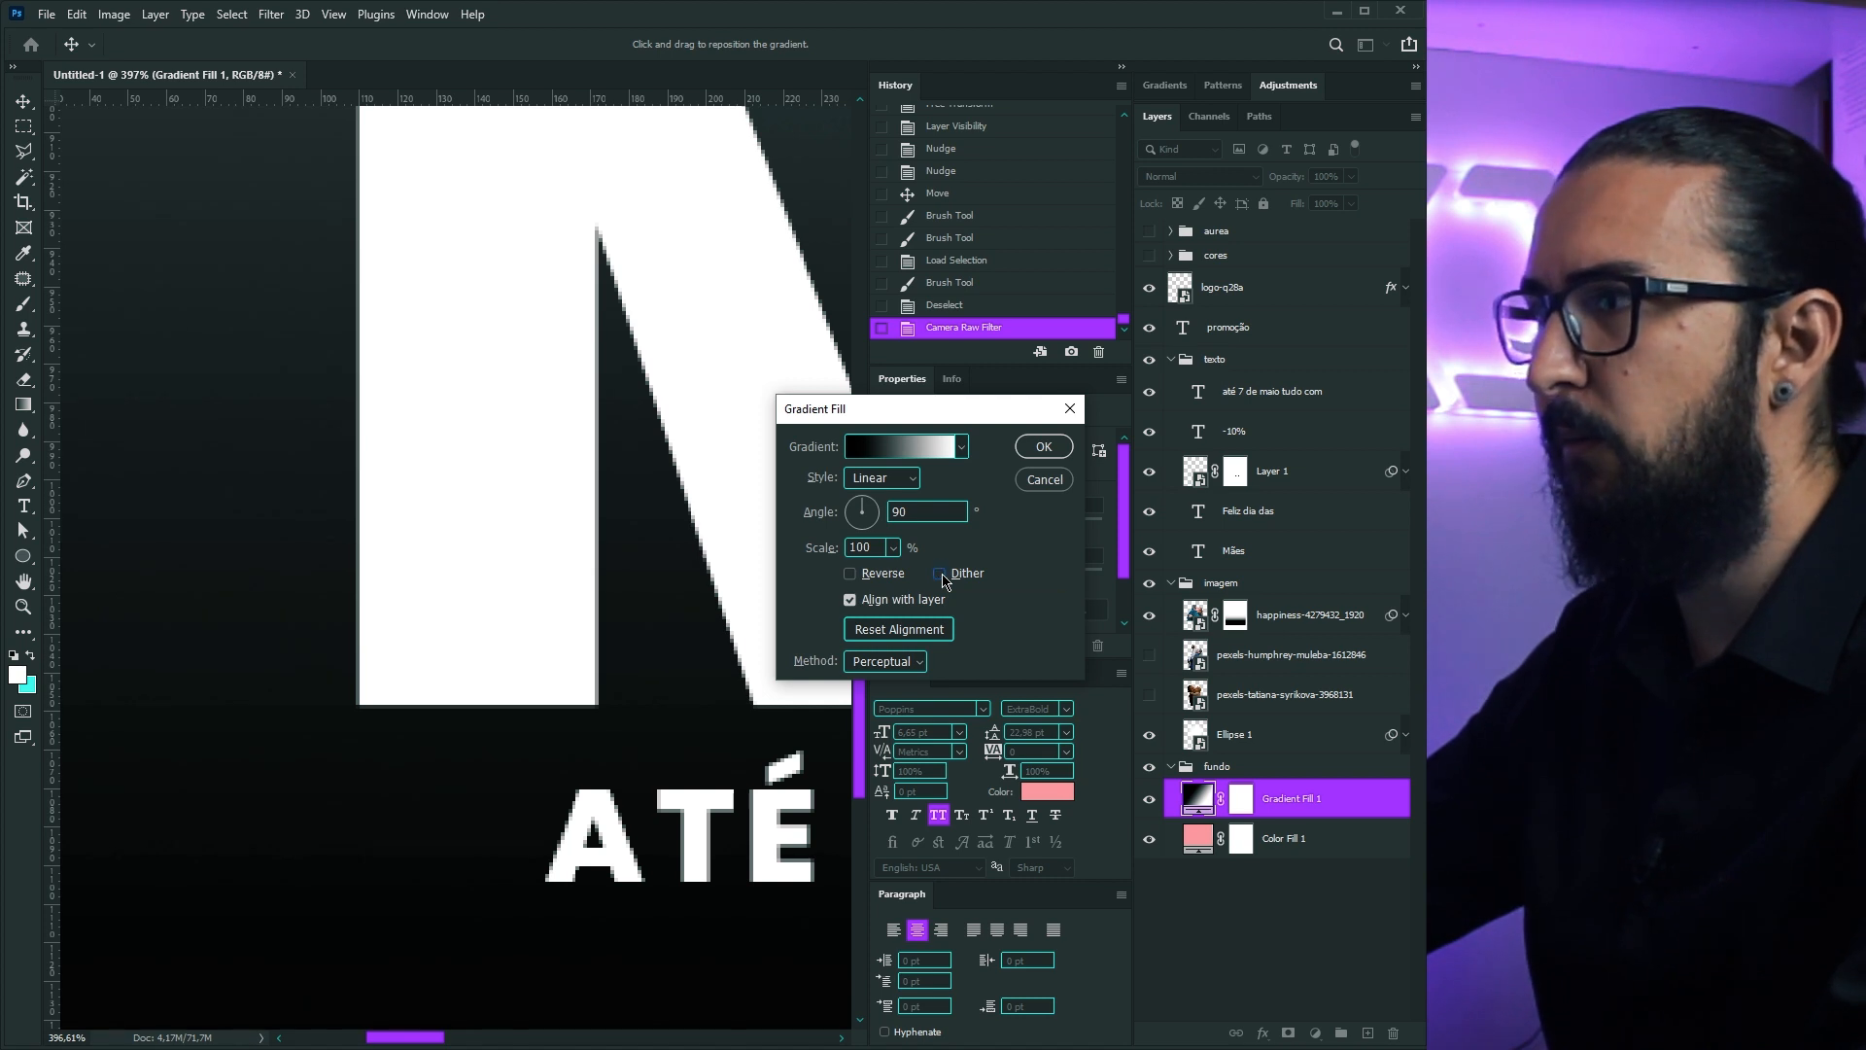
left_click(940, 575)
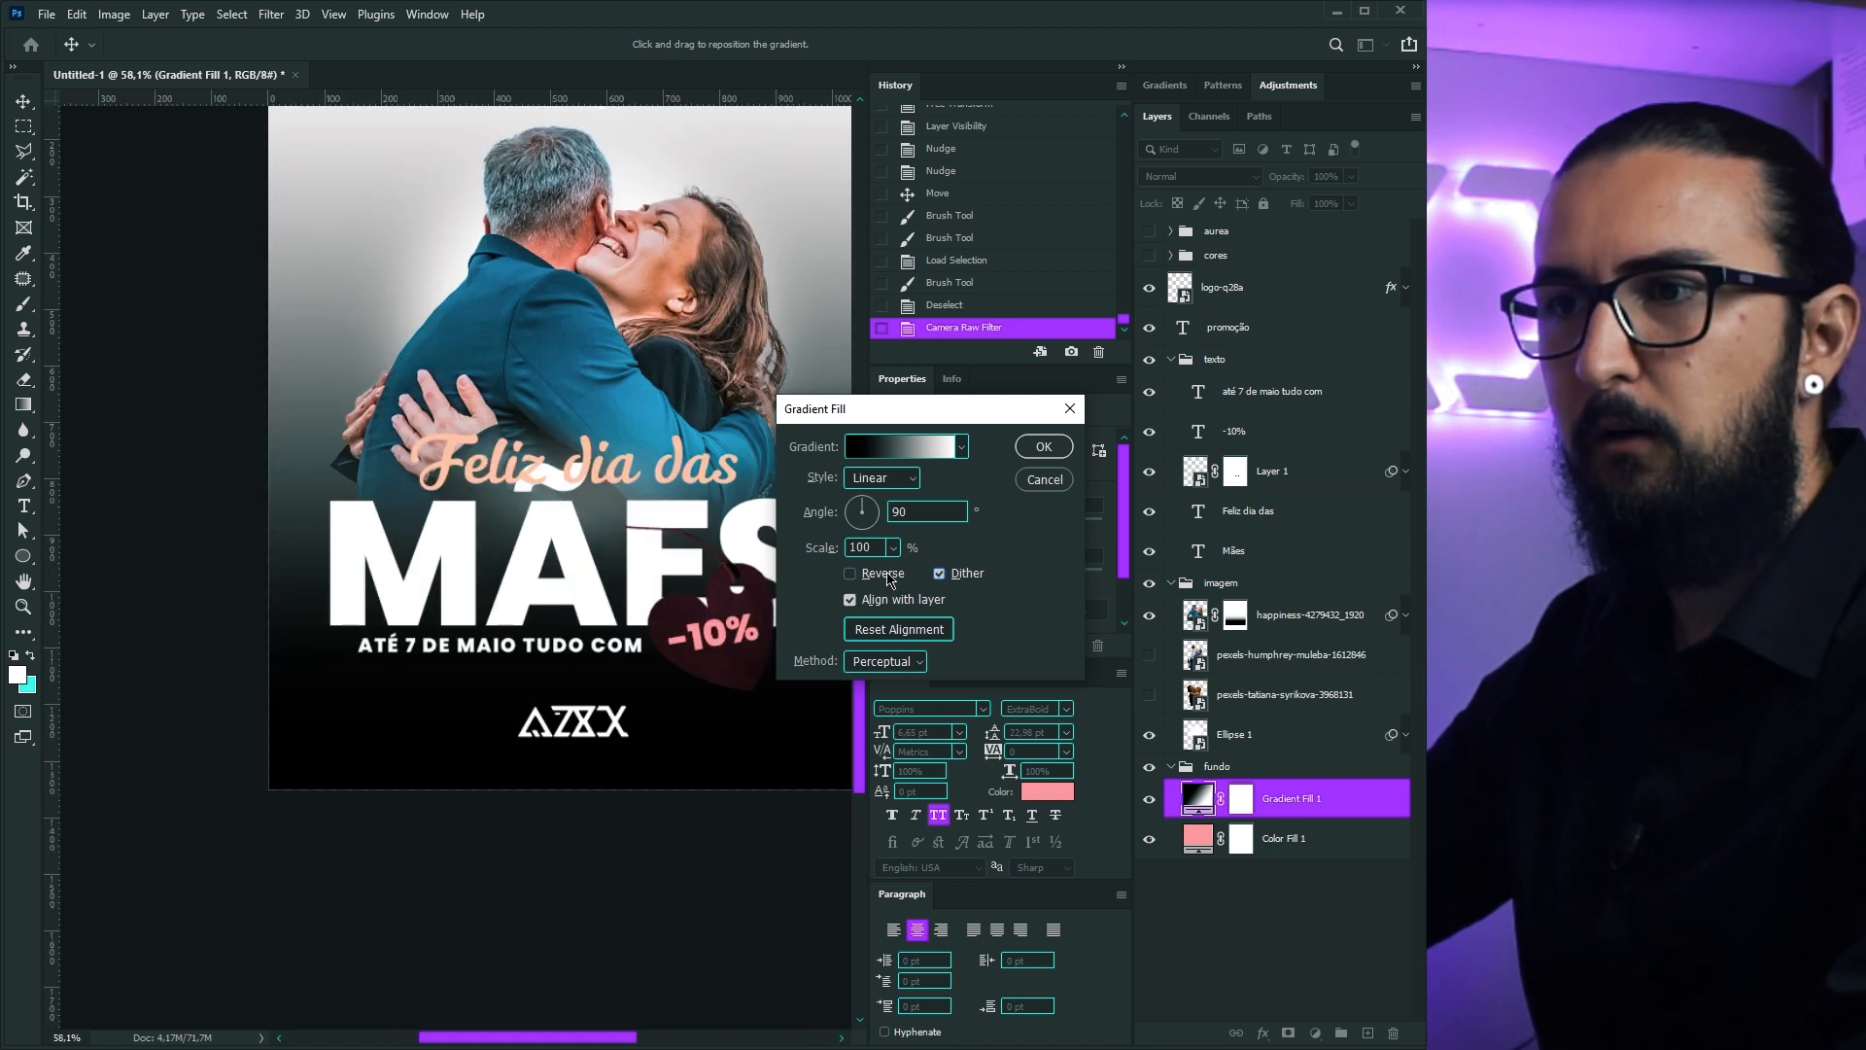
Step: Make the gradient fill Radial, reverse it, and set its scale to 166%
left_click(881, 477)
left_click(879, 500)
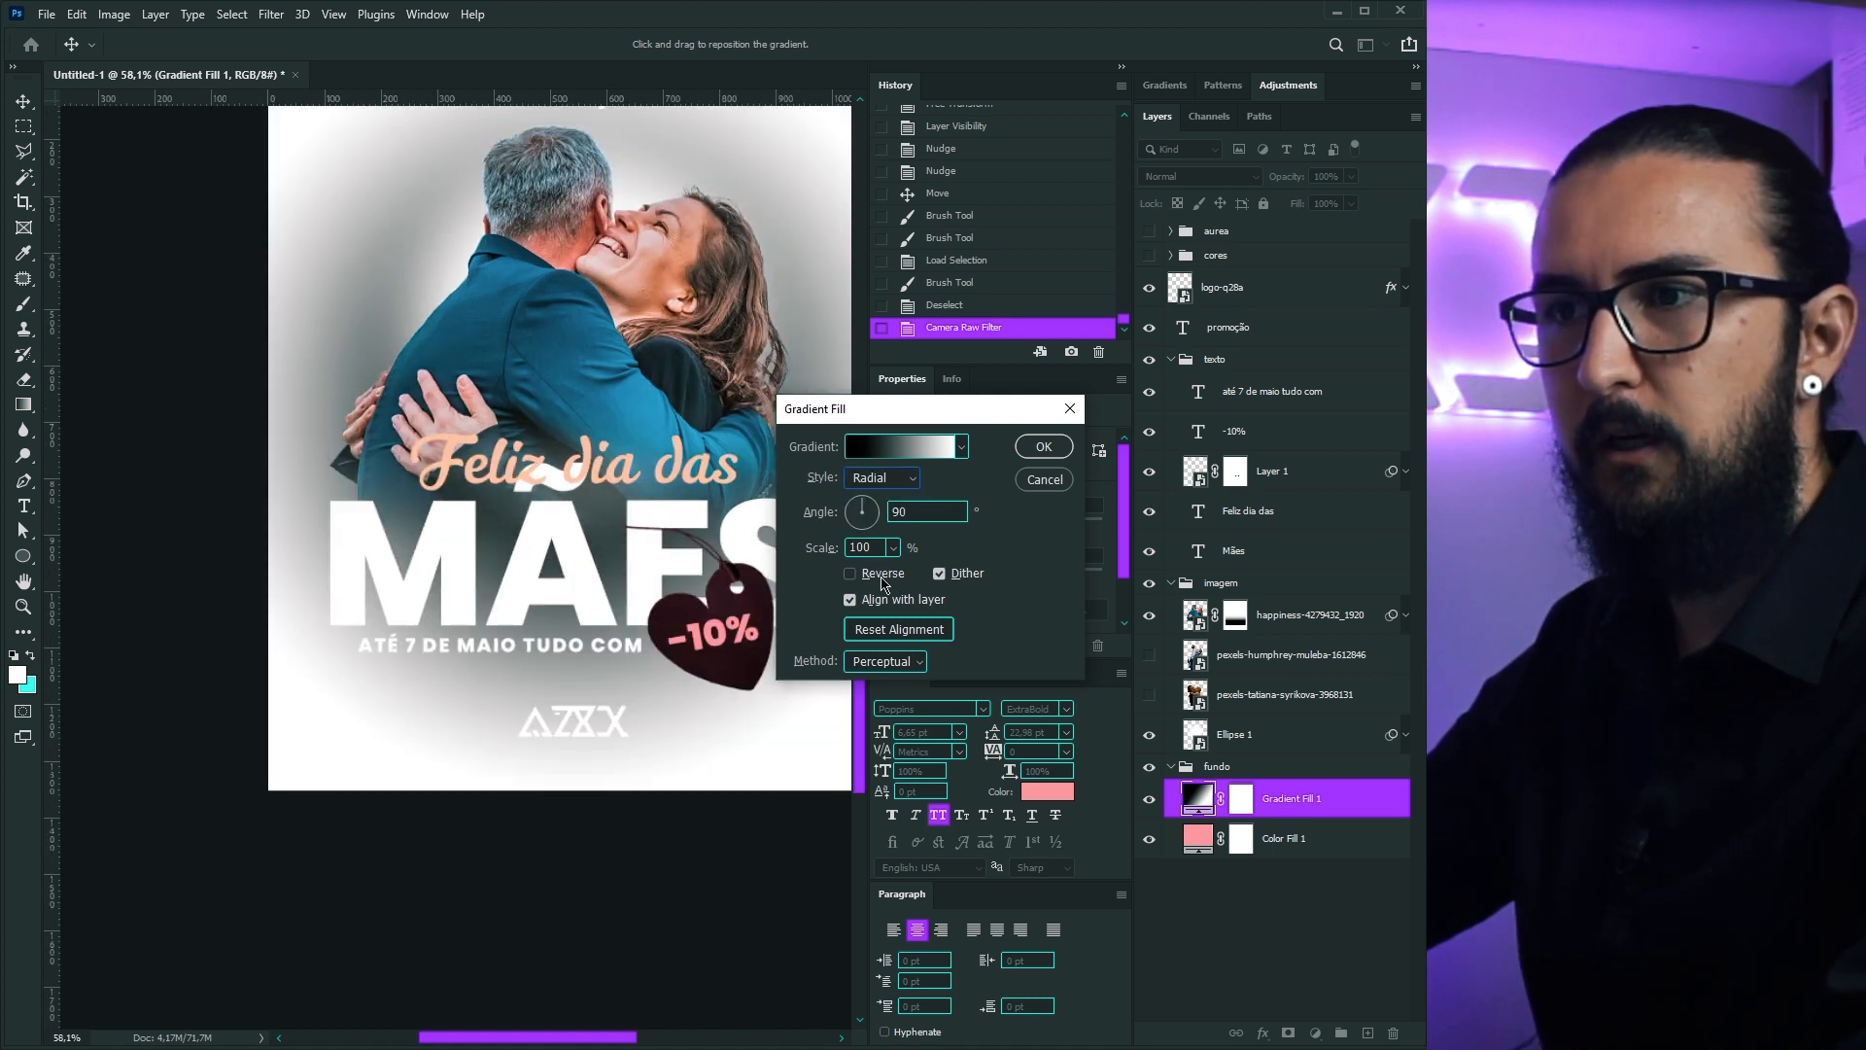
left_click(849, 574)
left_click(892, 547)
left_click_drag(895, 577, 901, 580)
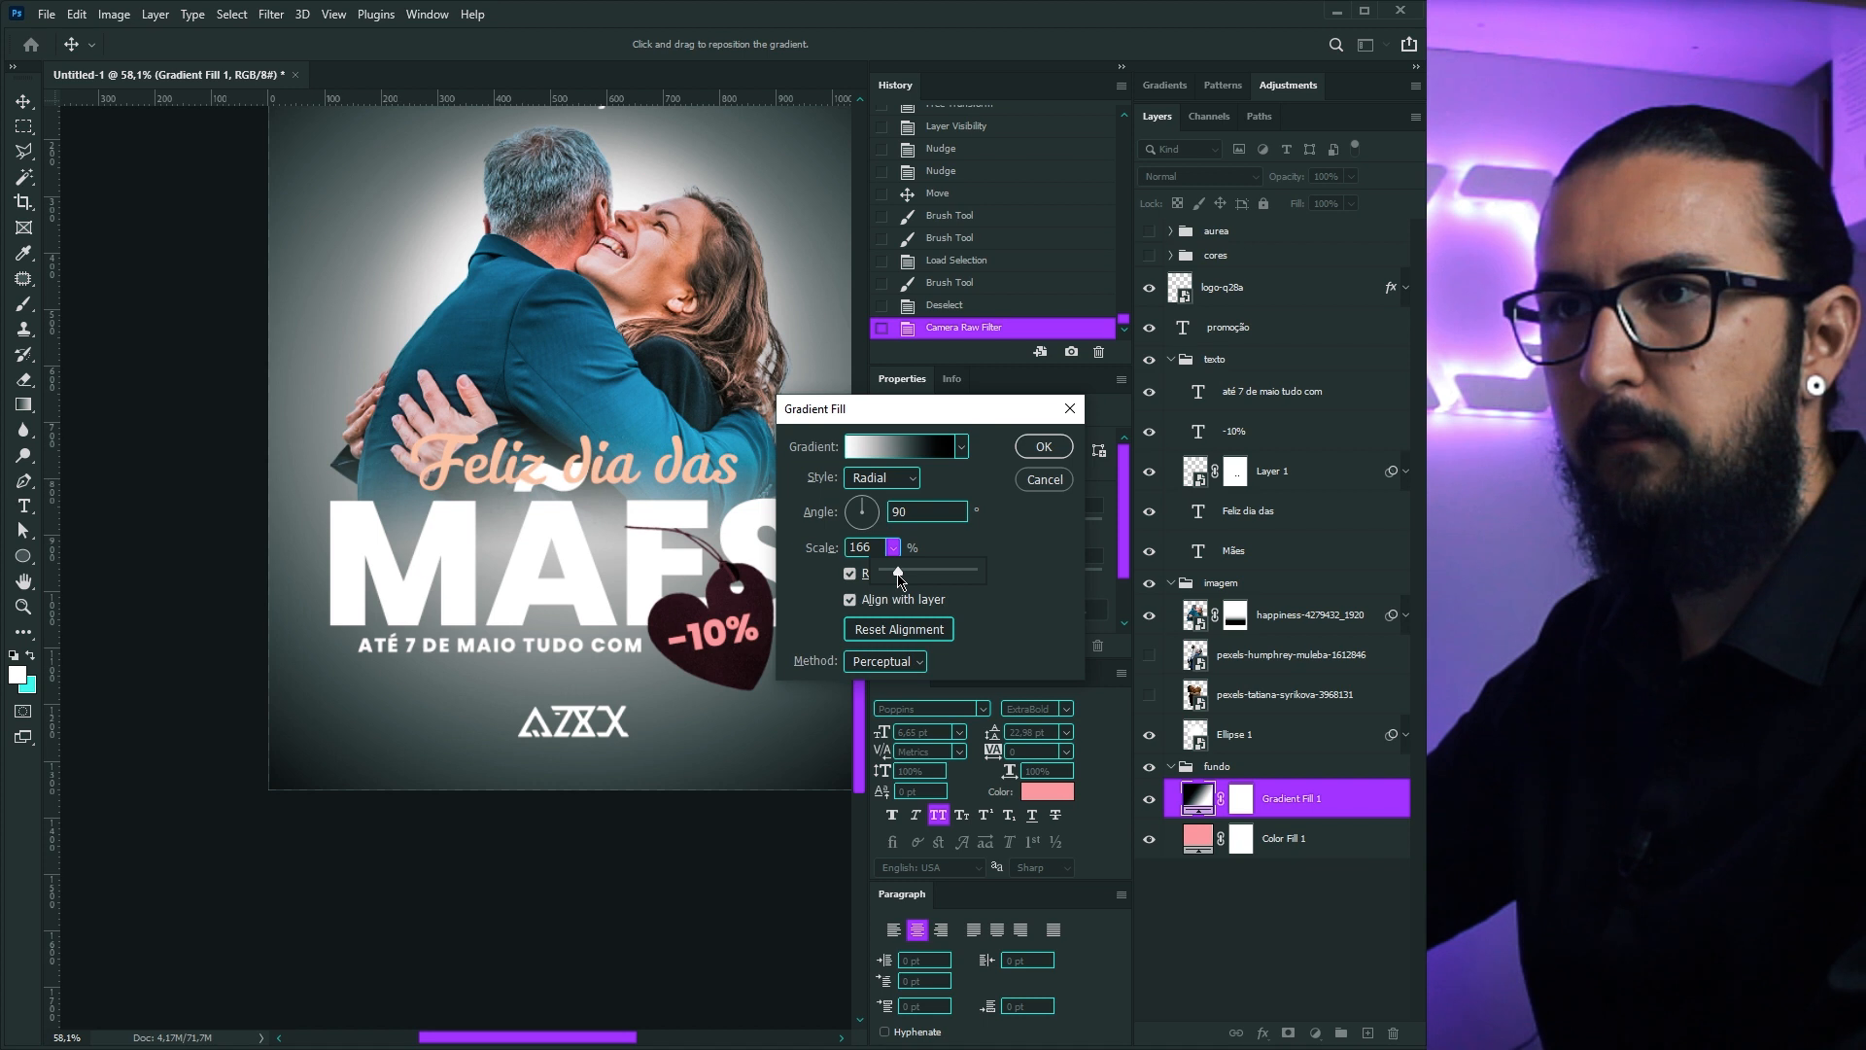
left_click(1043, 448)
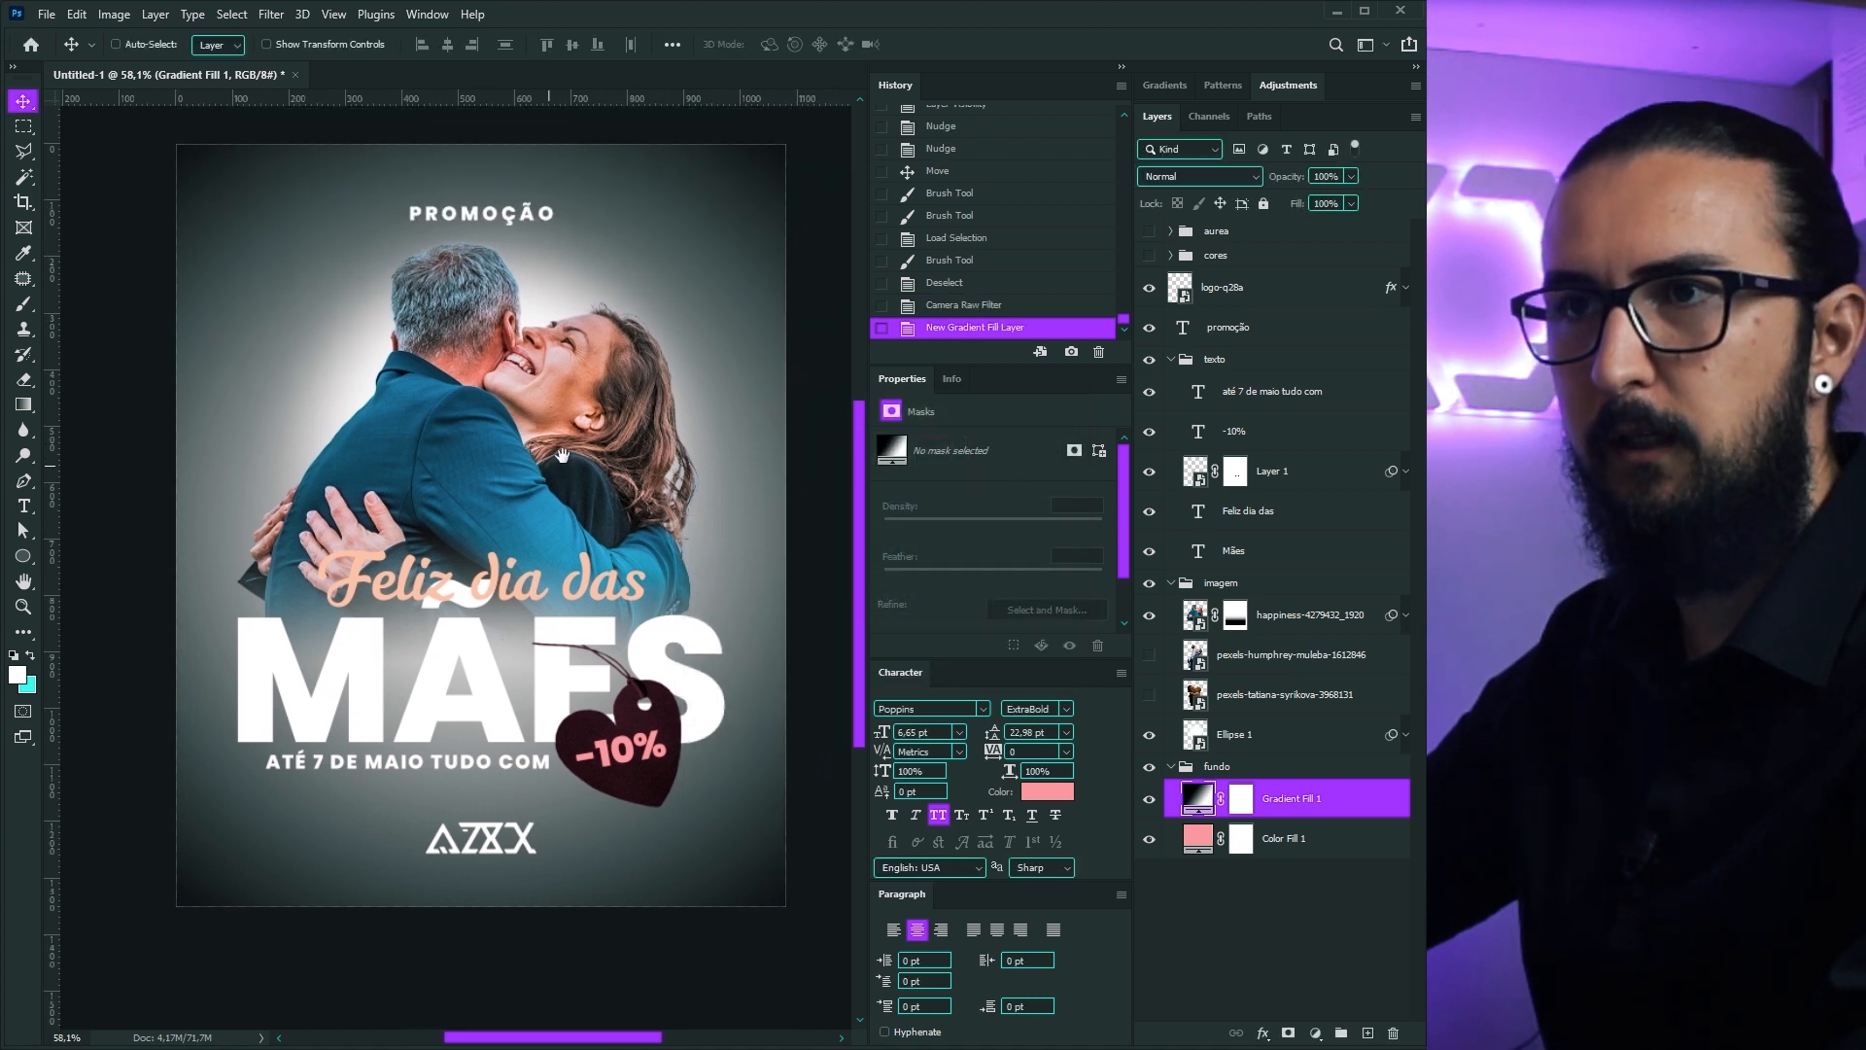
Step: Blend the gradient fill layer with Hard Light at 50% opacity
left_click(1166, 177)
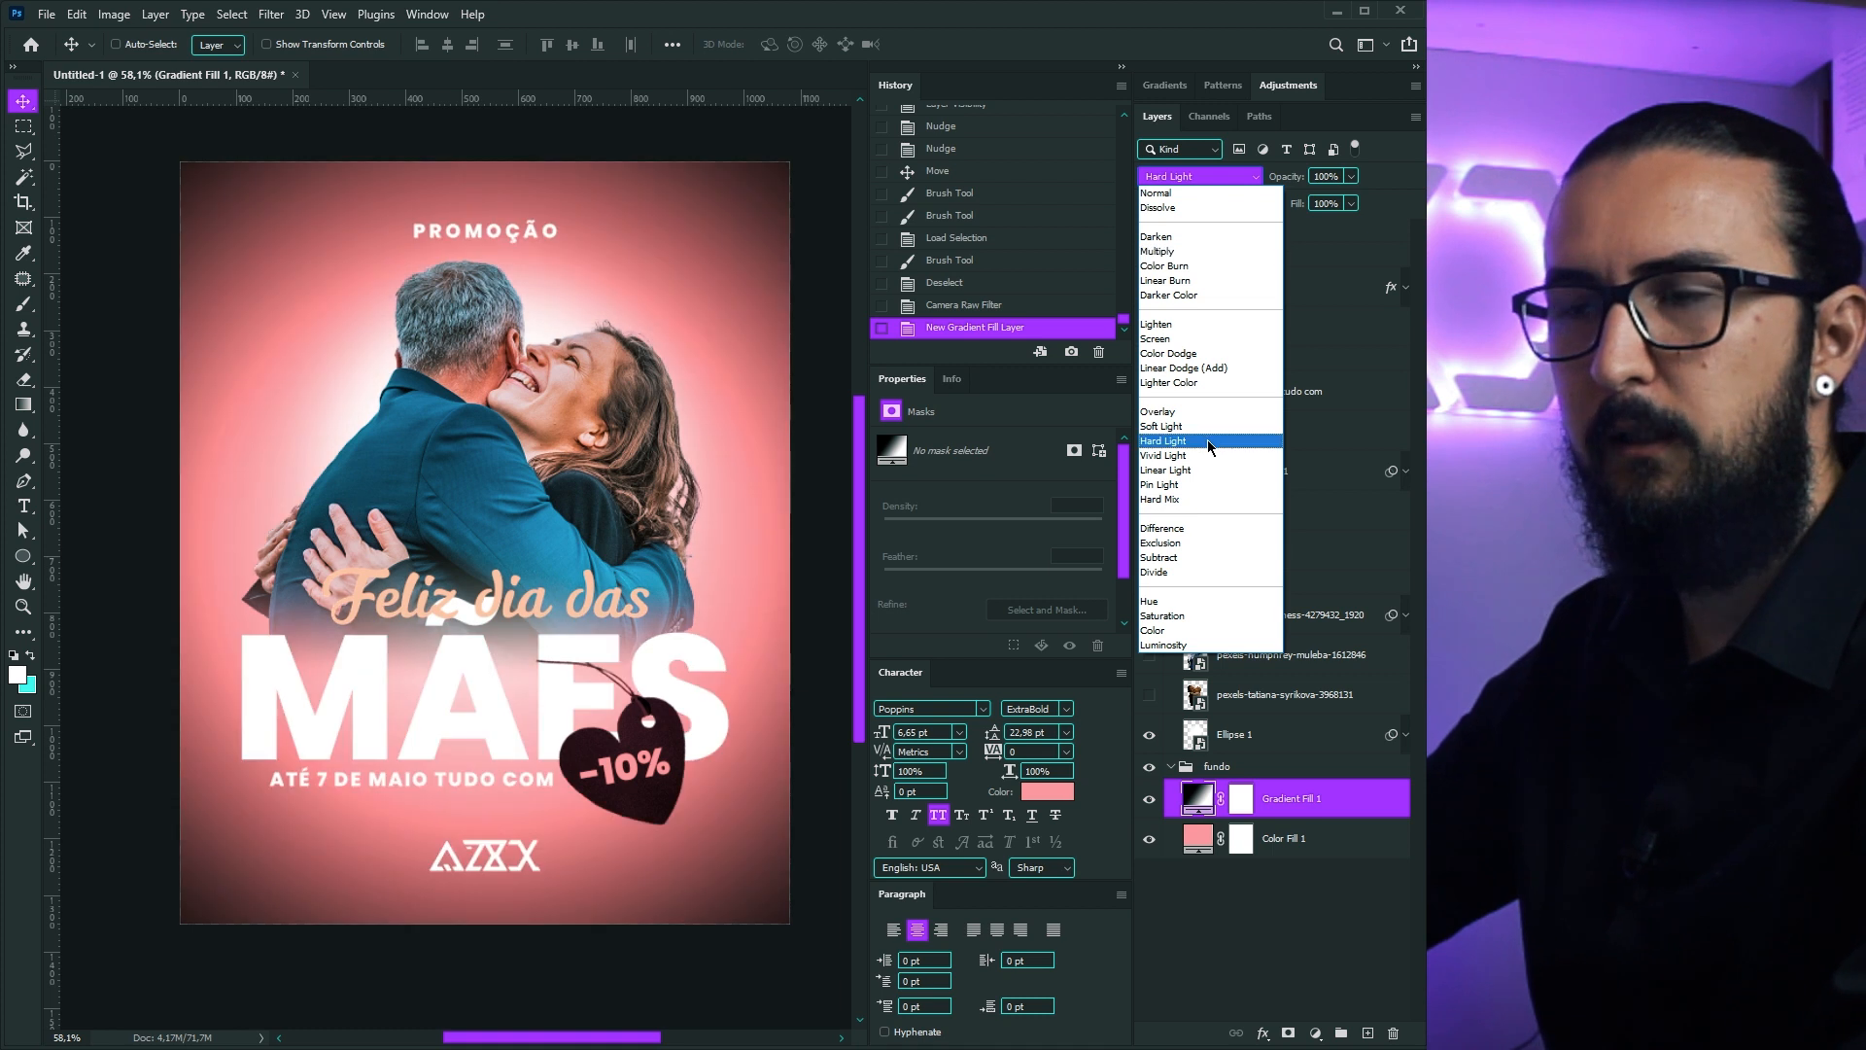
left_click(1205, 439)
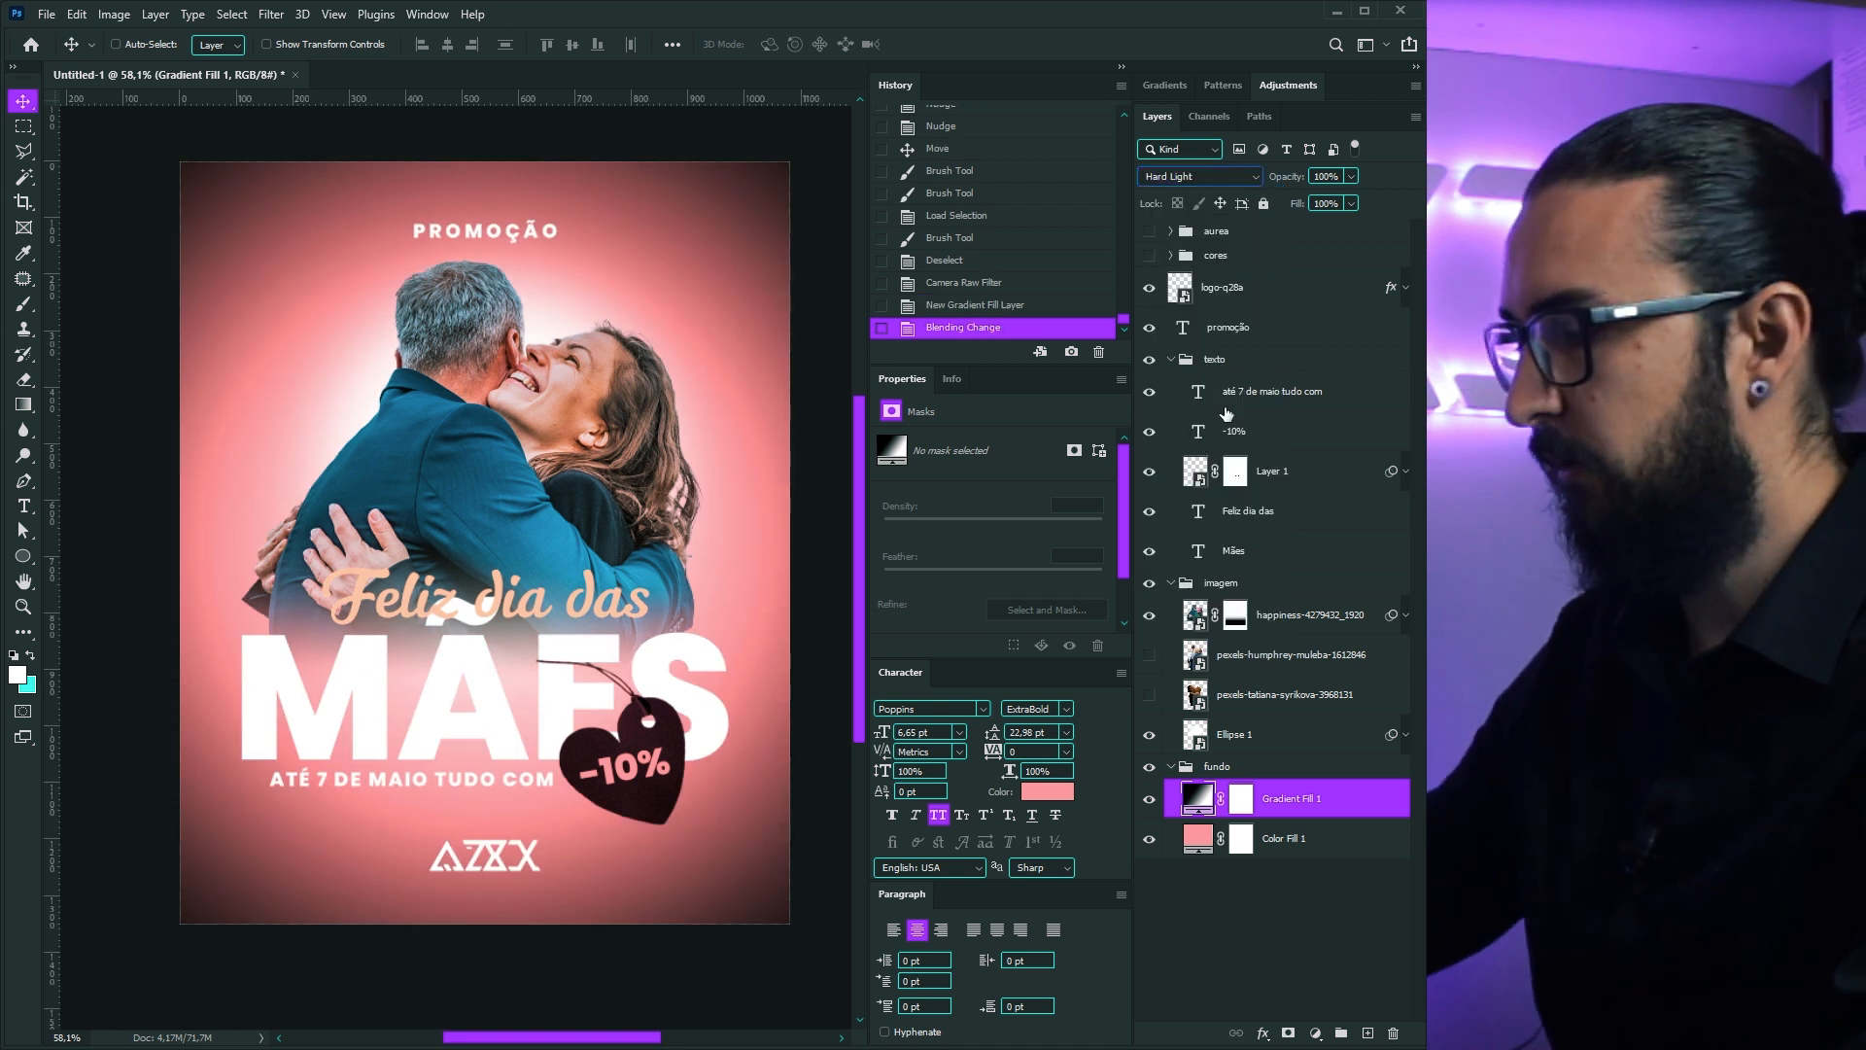
key("5")
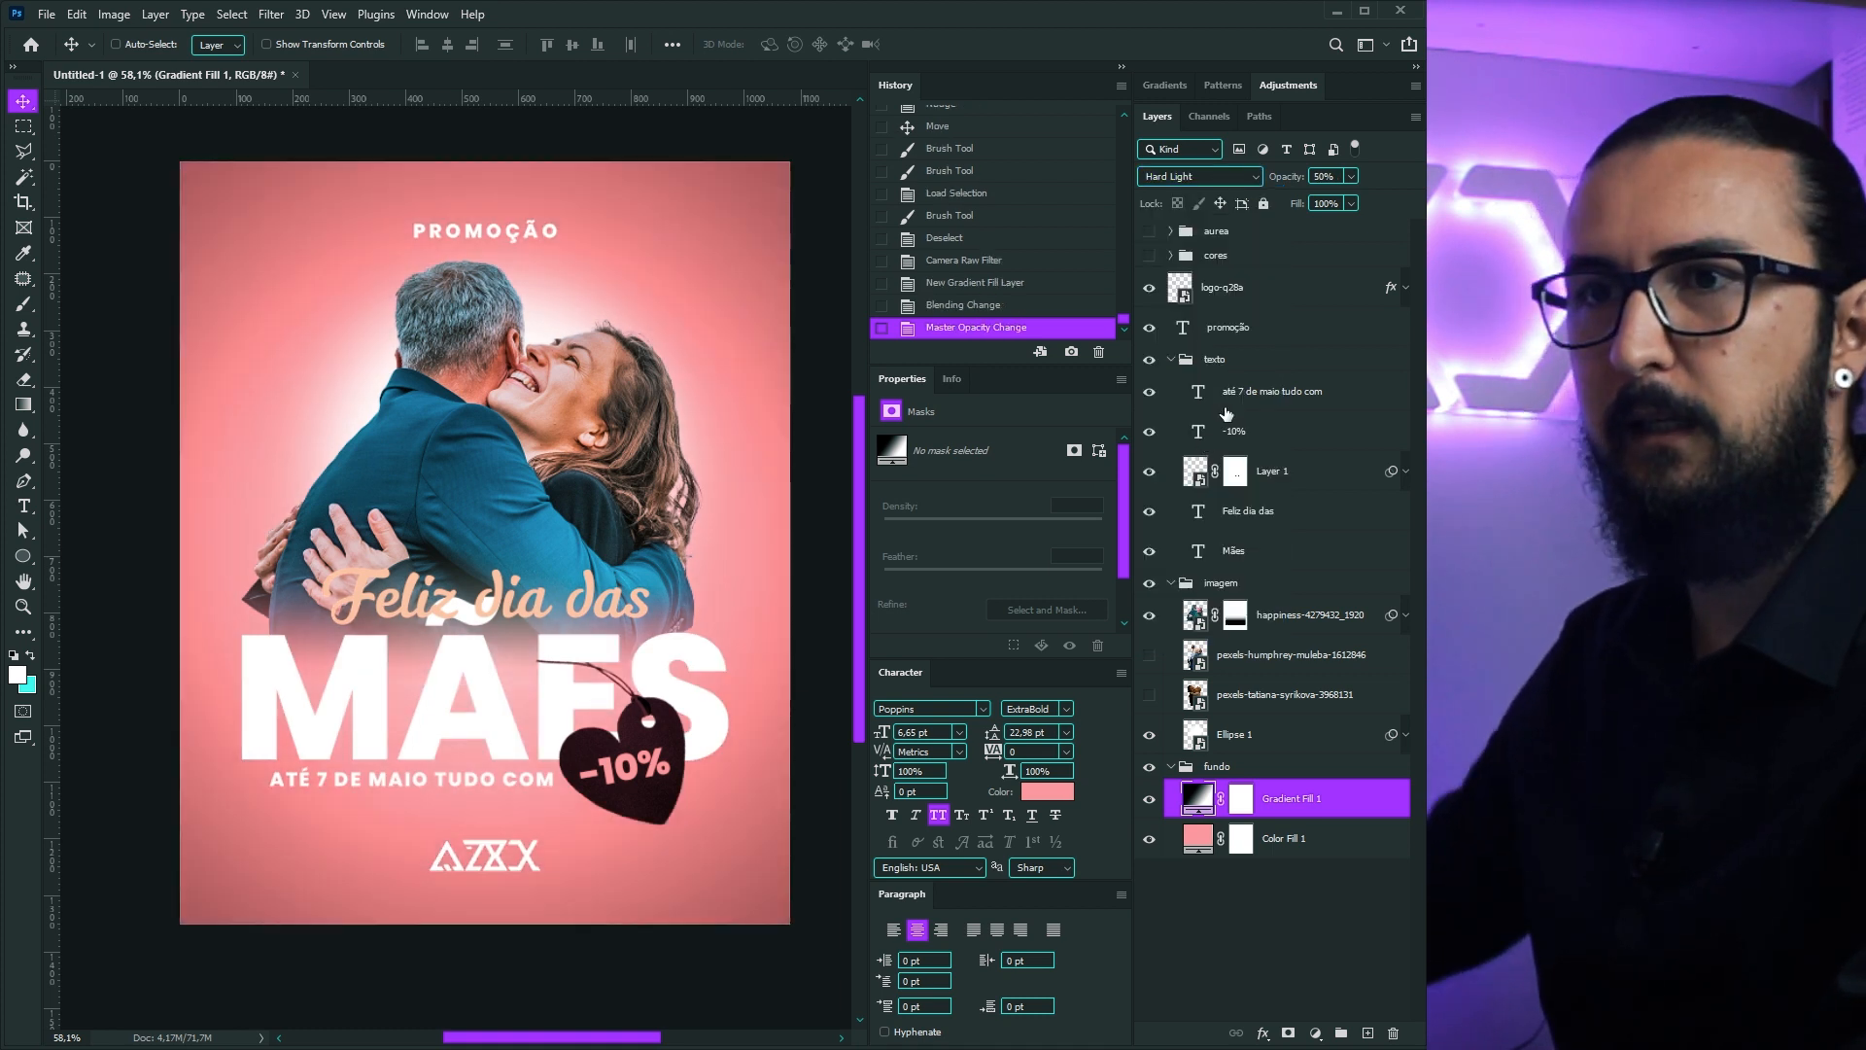
Step: Compare the poster background with the gradient fill layer hidden and shown
left_click(1148, 799)
left_click(1148, 800)
left_click(1148, 800)
left_click(1147, 800)
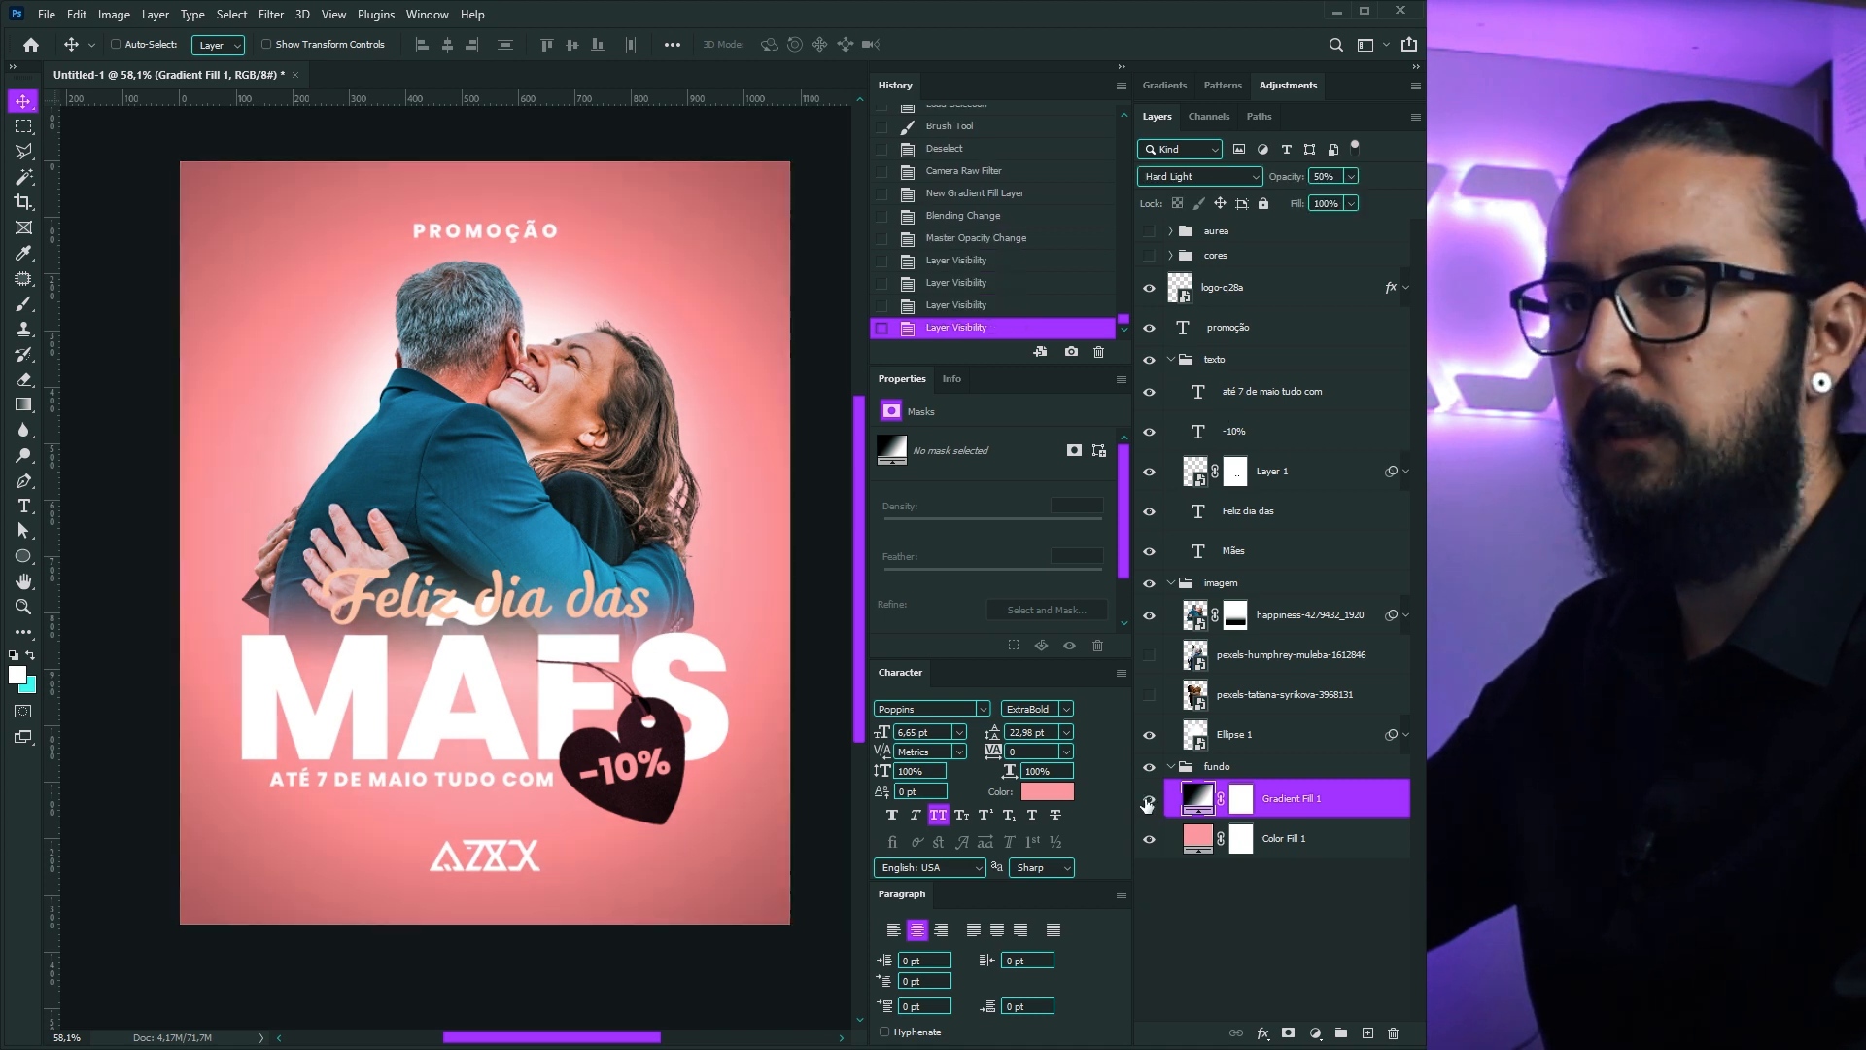
left_click(1148, 800)
left_click(1148, 800)
mouse_move(567, 515)
left_mouse_down()
mouse_move(563, 532)
mouse_move(574, 510)
left_mouse_up()
scroll(522, 545, "up", 1)
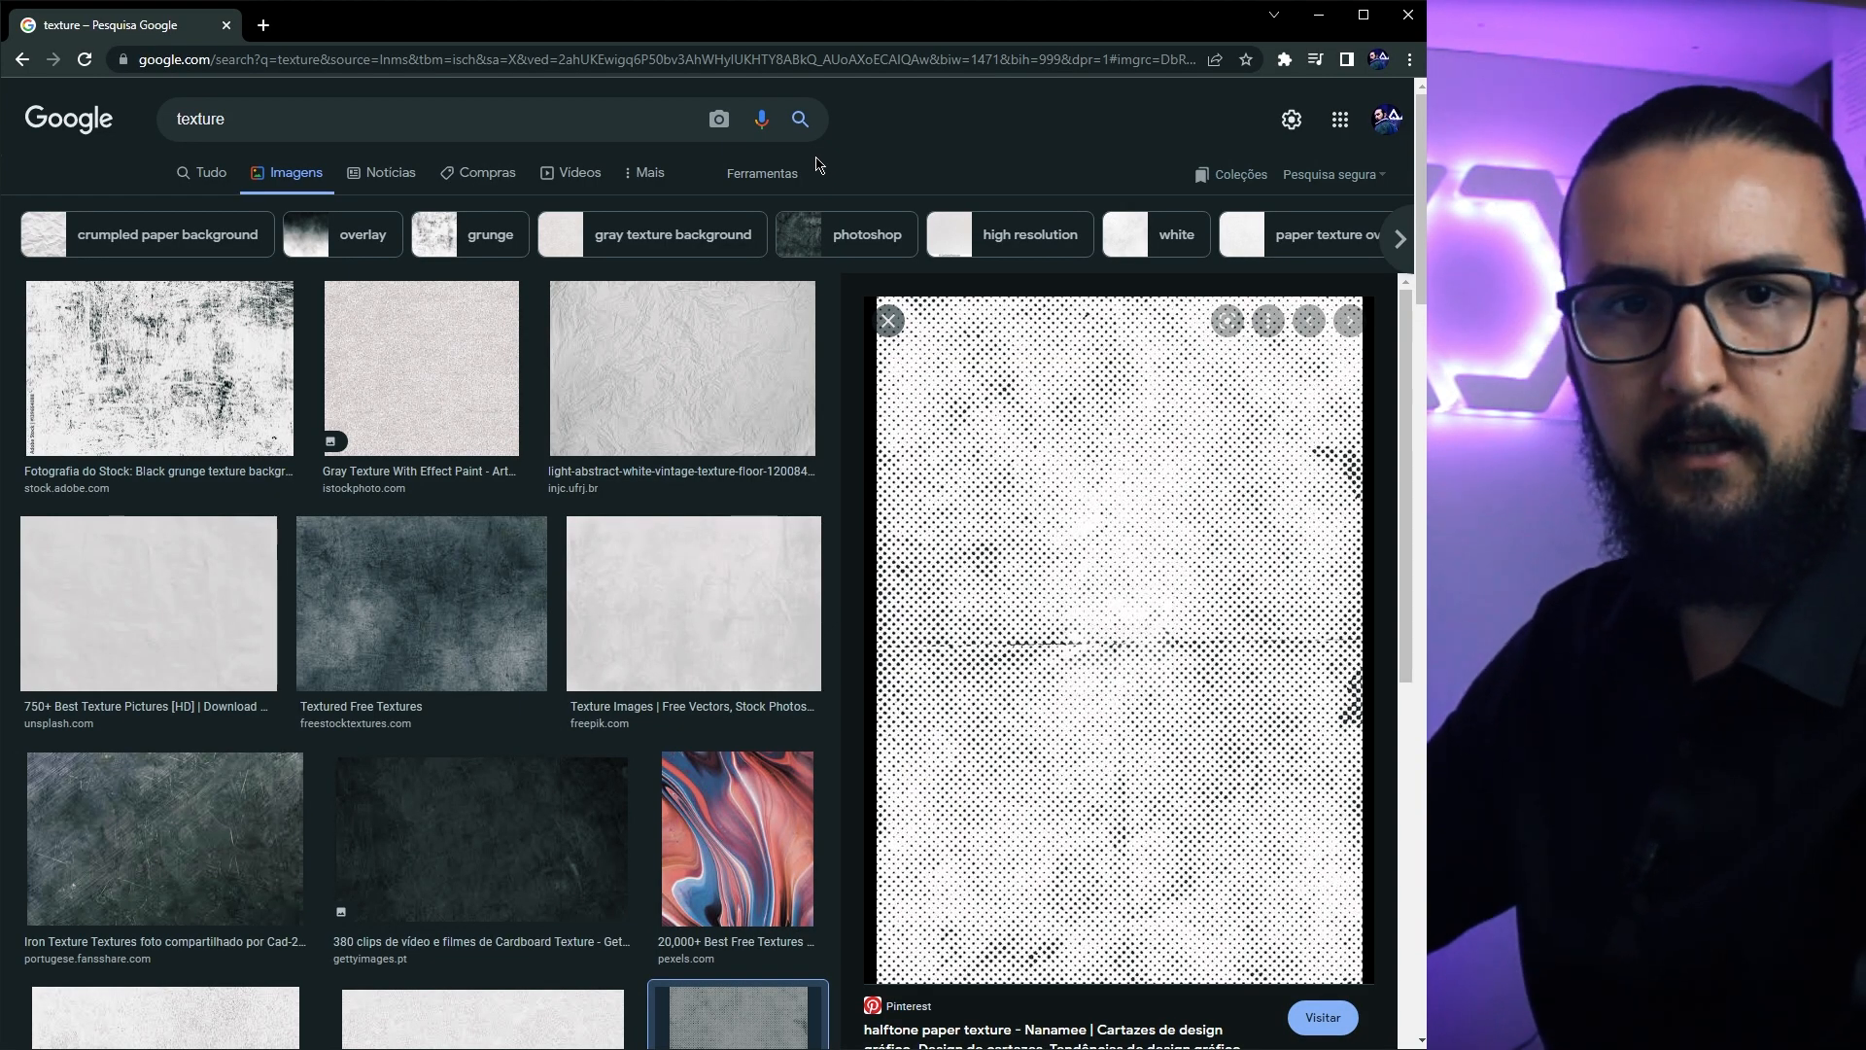
Step: Copy the previewed halftone paper texture from the Google image results and paste it into the Photoshop poster
left_click_drag(409, 130, 112, 123)
left_click(941, 150)
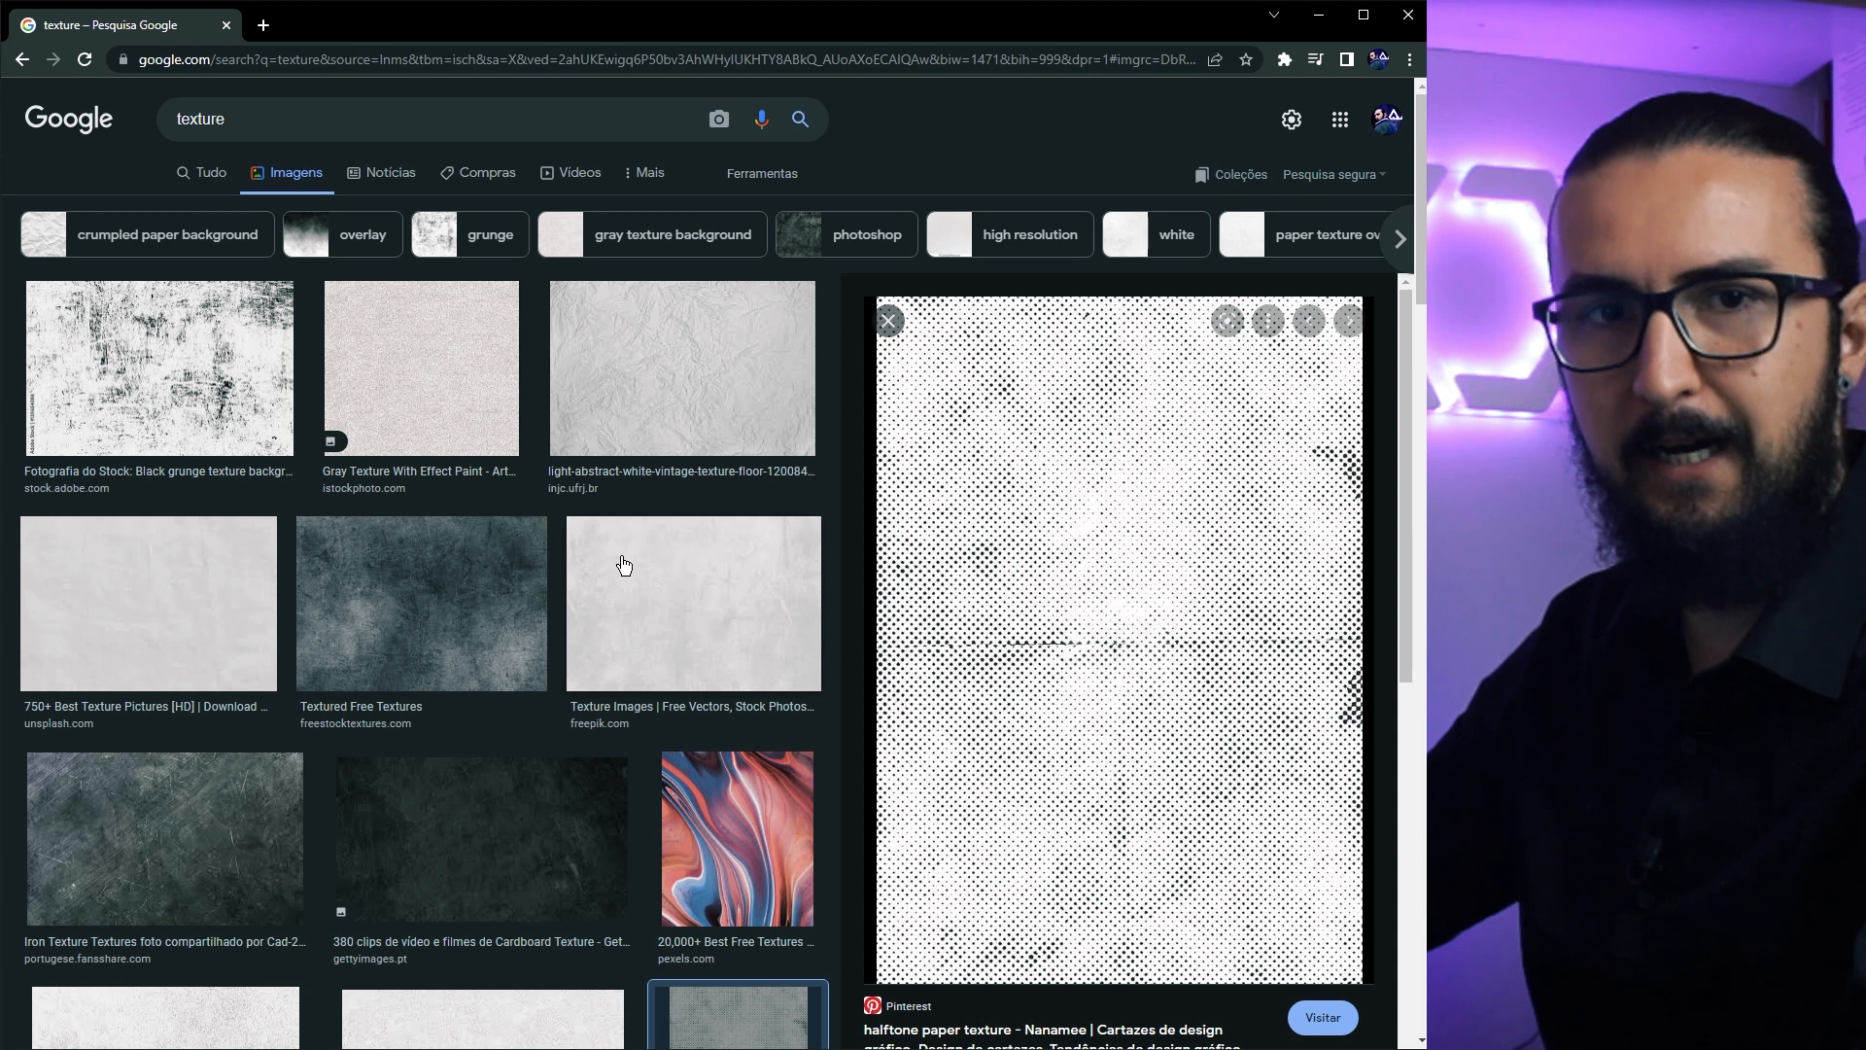
right_click(1054, 631)
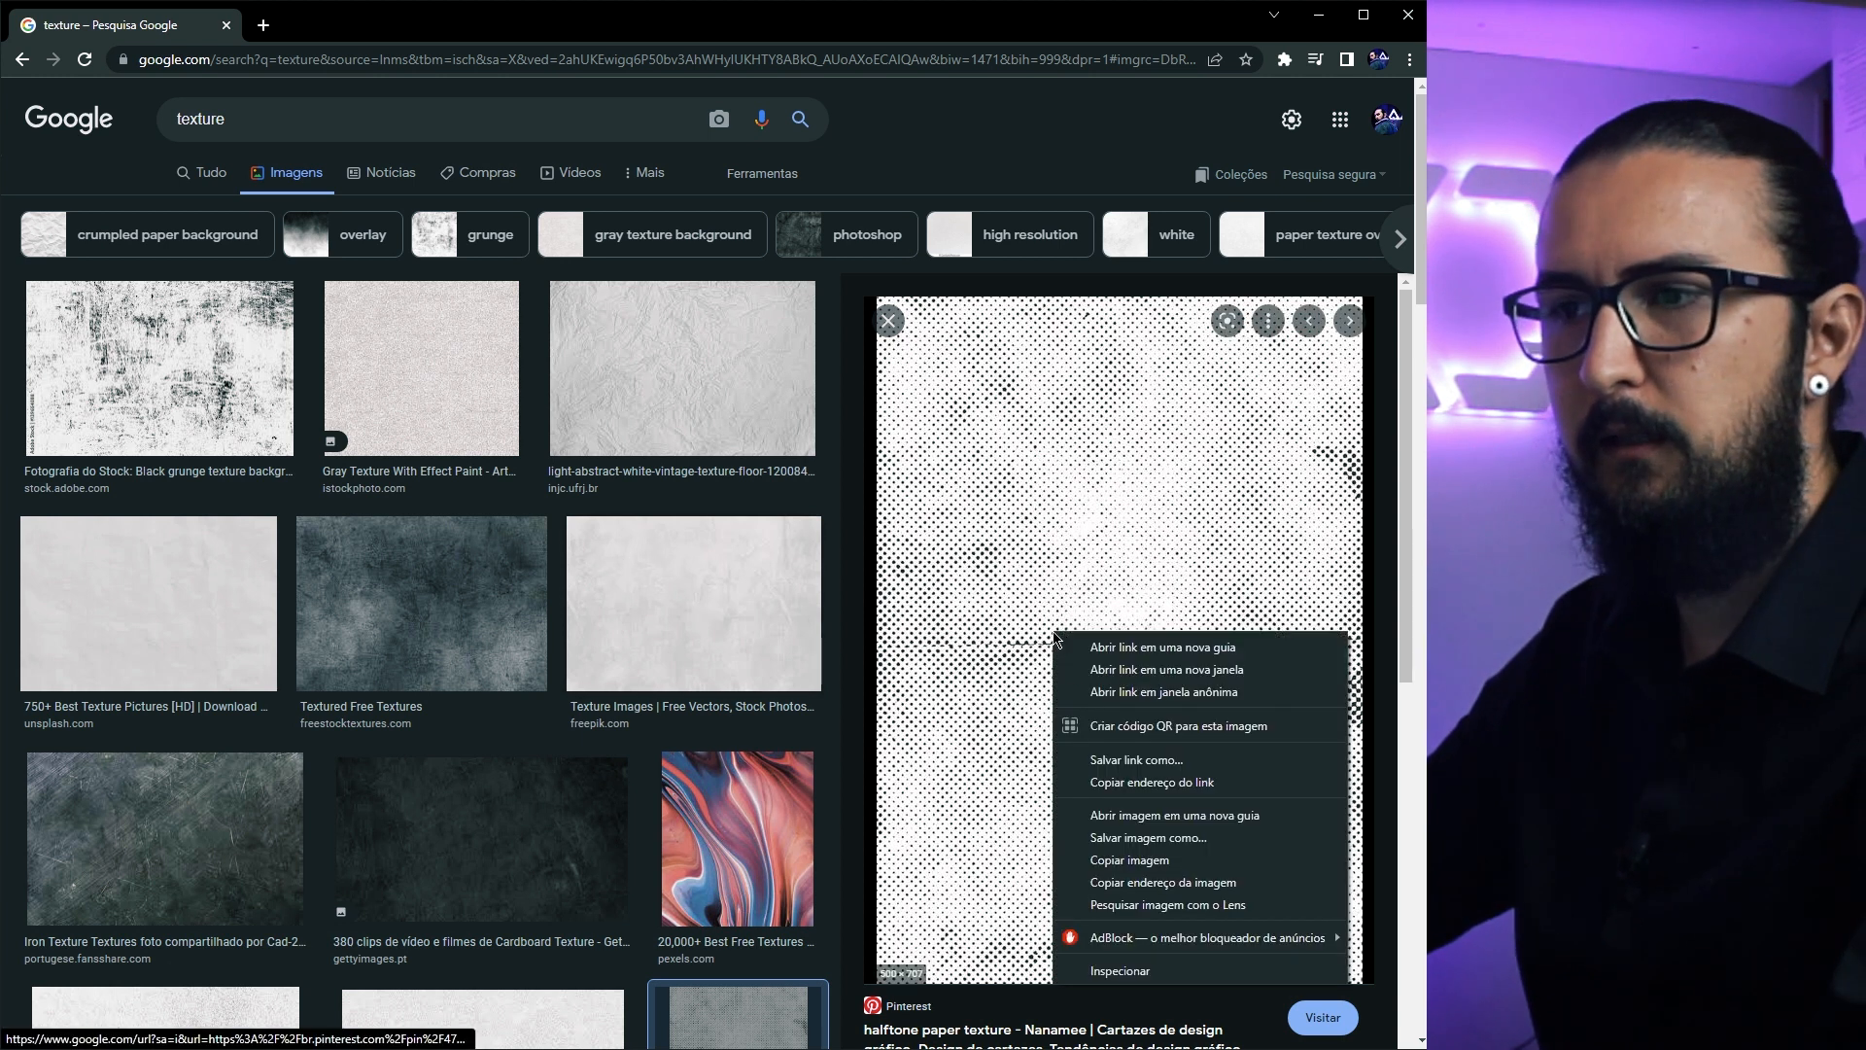
left_click(1119, 871)
key("alt+Tab")
key("ctrl+v")
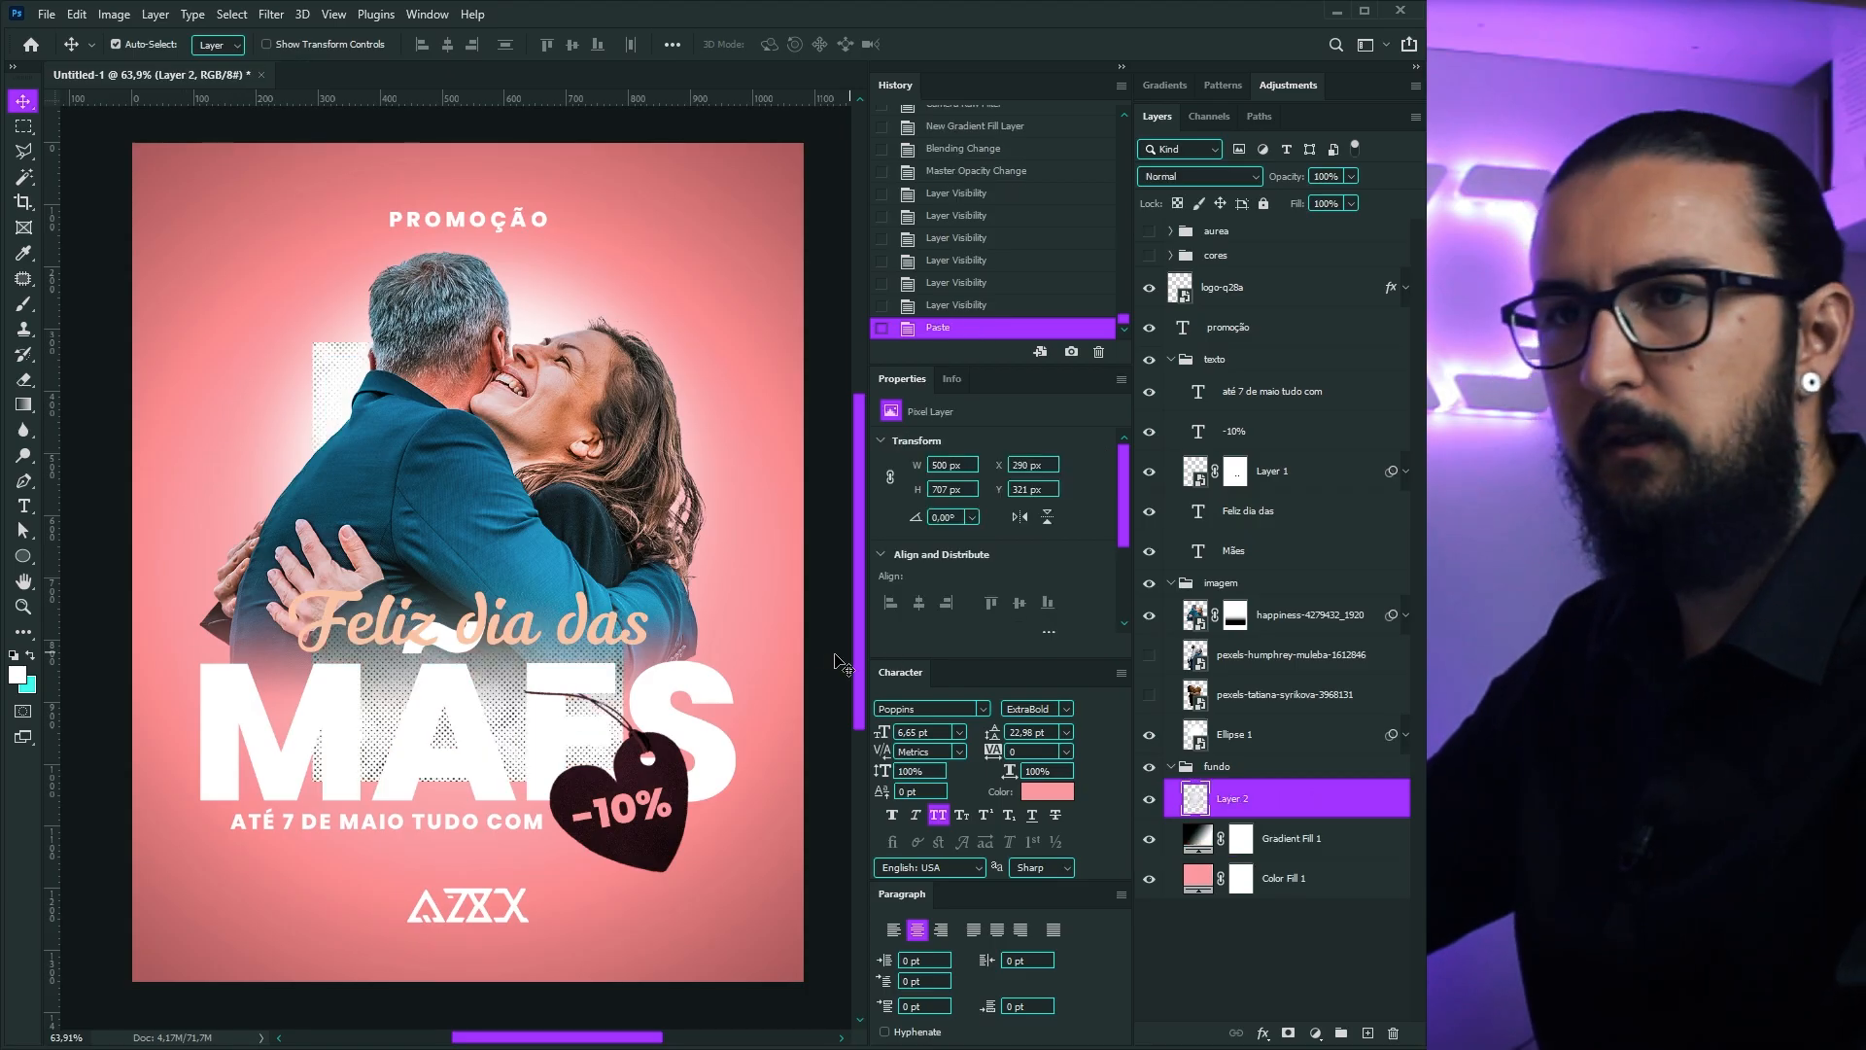
Step: Scale the pasted halftone texture to about 1090 × 1541 px so it covers the whole canvas
key("ctrl+t")
scroll(593, 595, "down", 2)
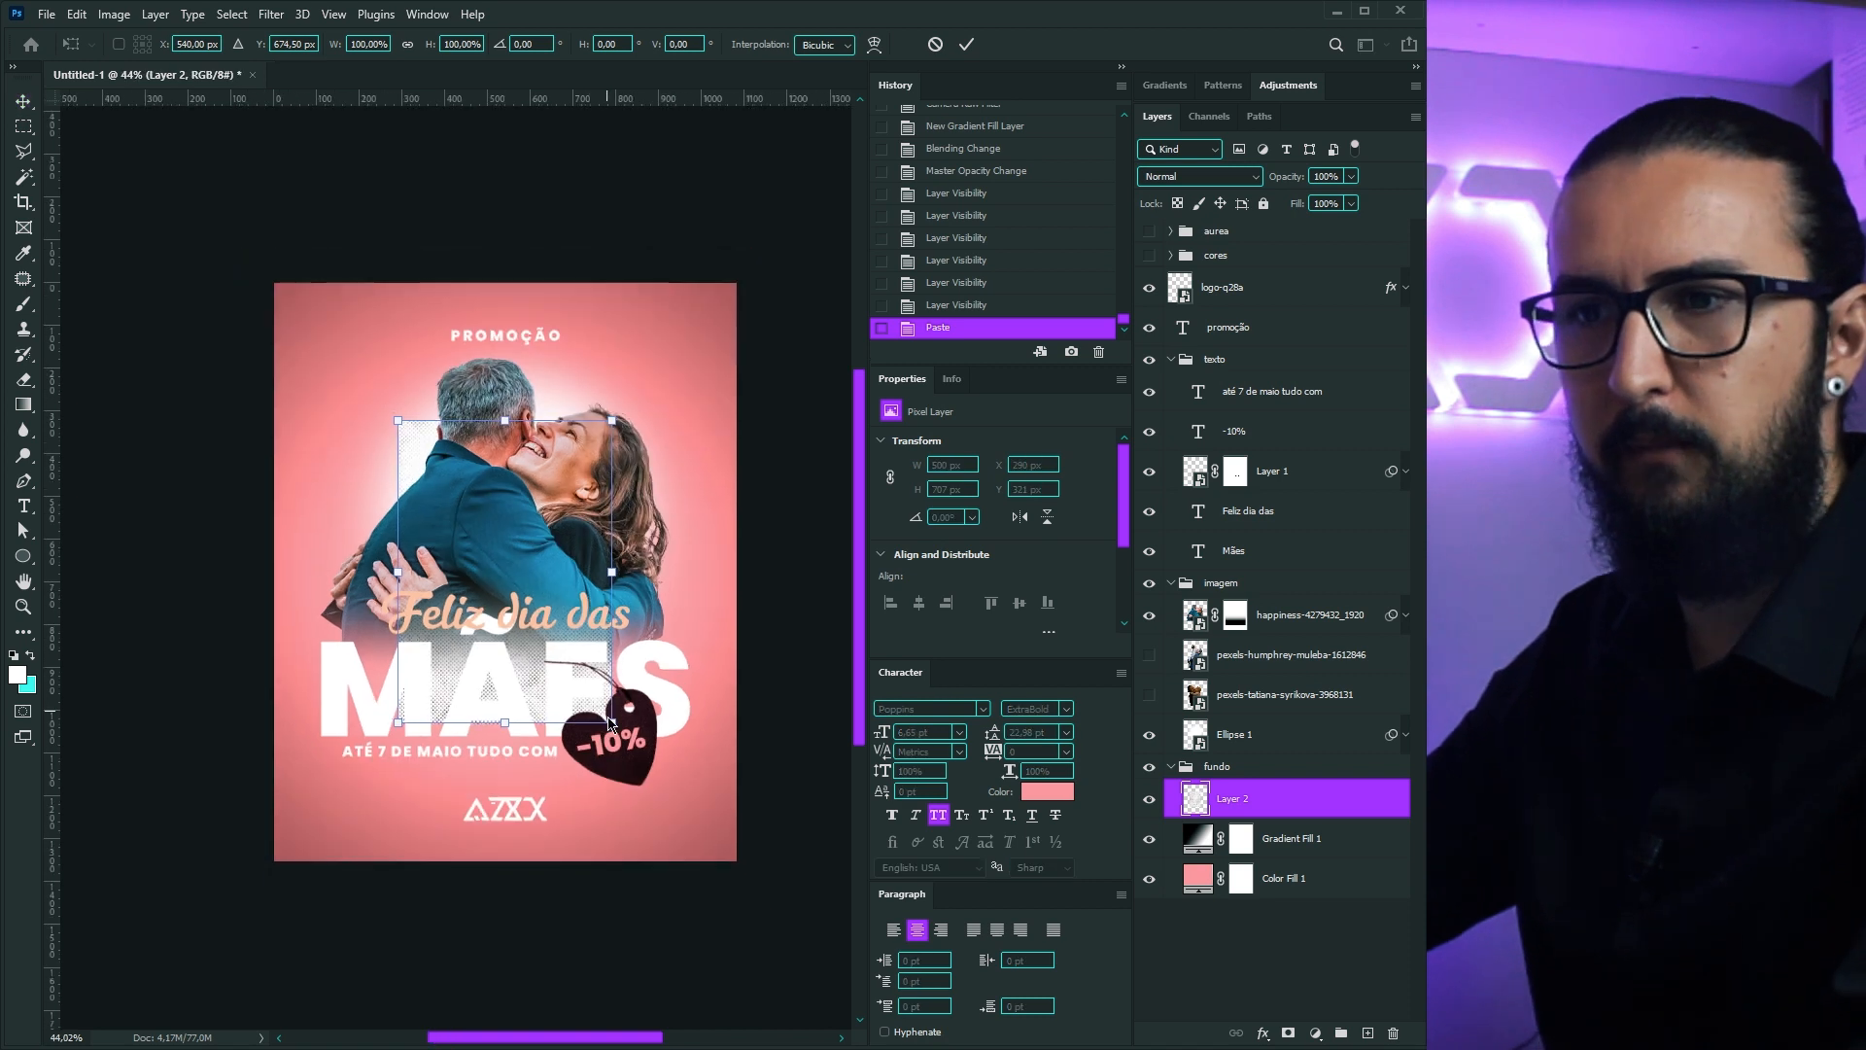
left_click_drag(610, 722, 759, 896)
key("Return")
scroll(656, 668, "up", 1)
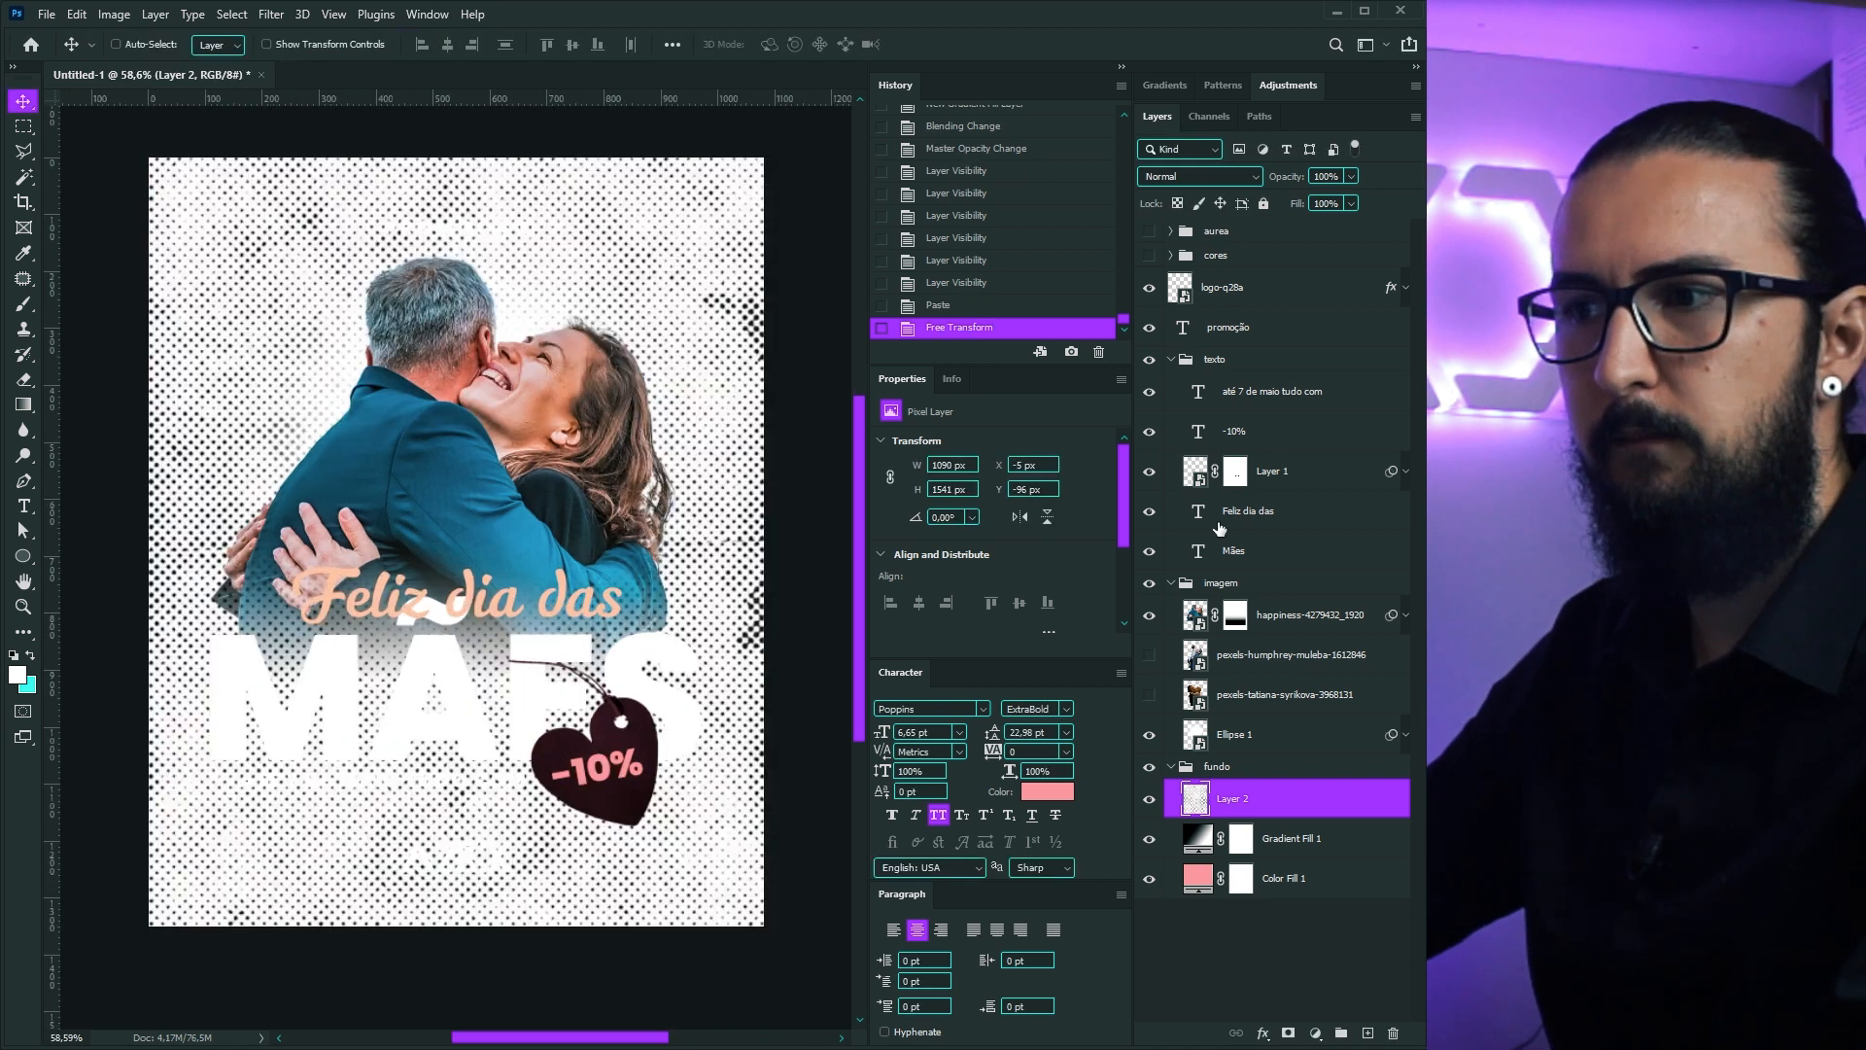
Step: Try the halftone texture layer with Multiply blending at 10% opacity and delete it
left_click(1199, 176)
left_click(1179, 243)
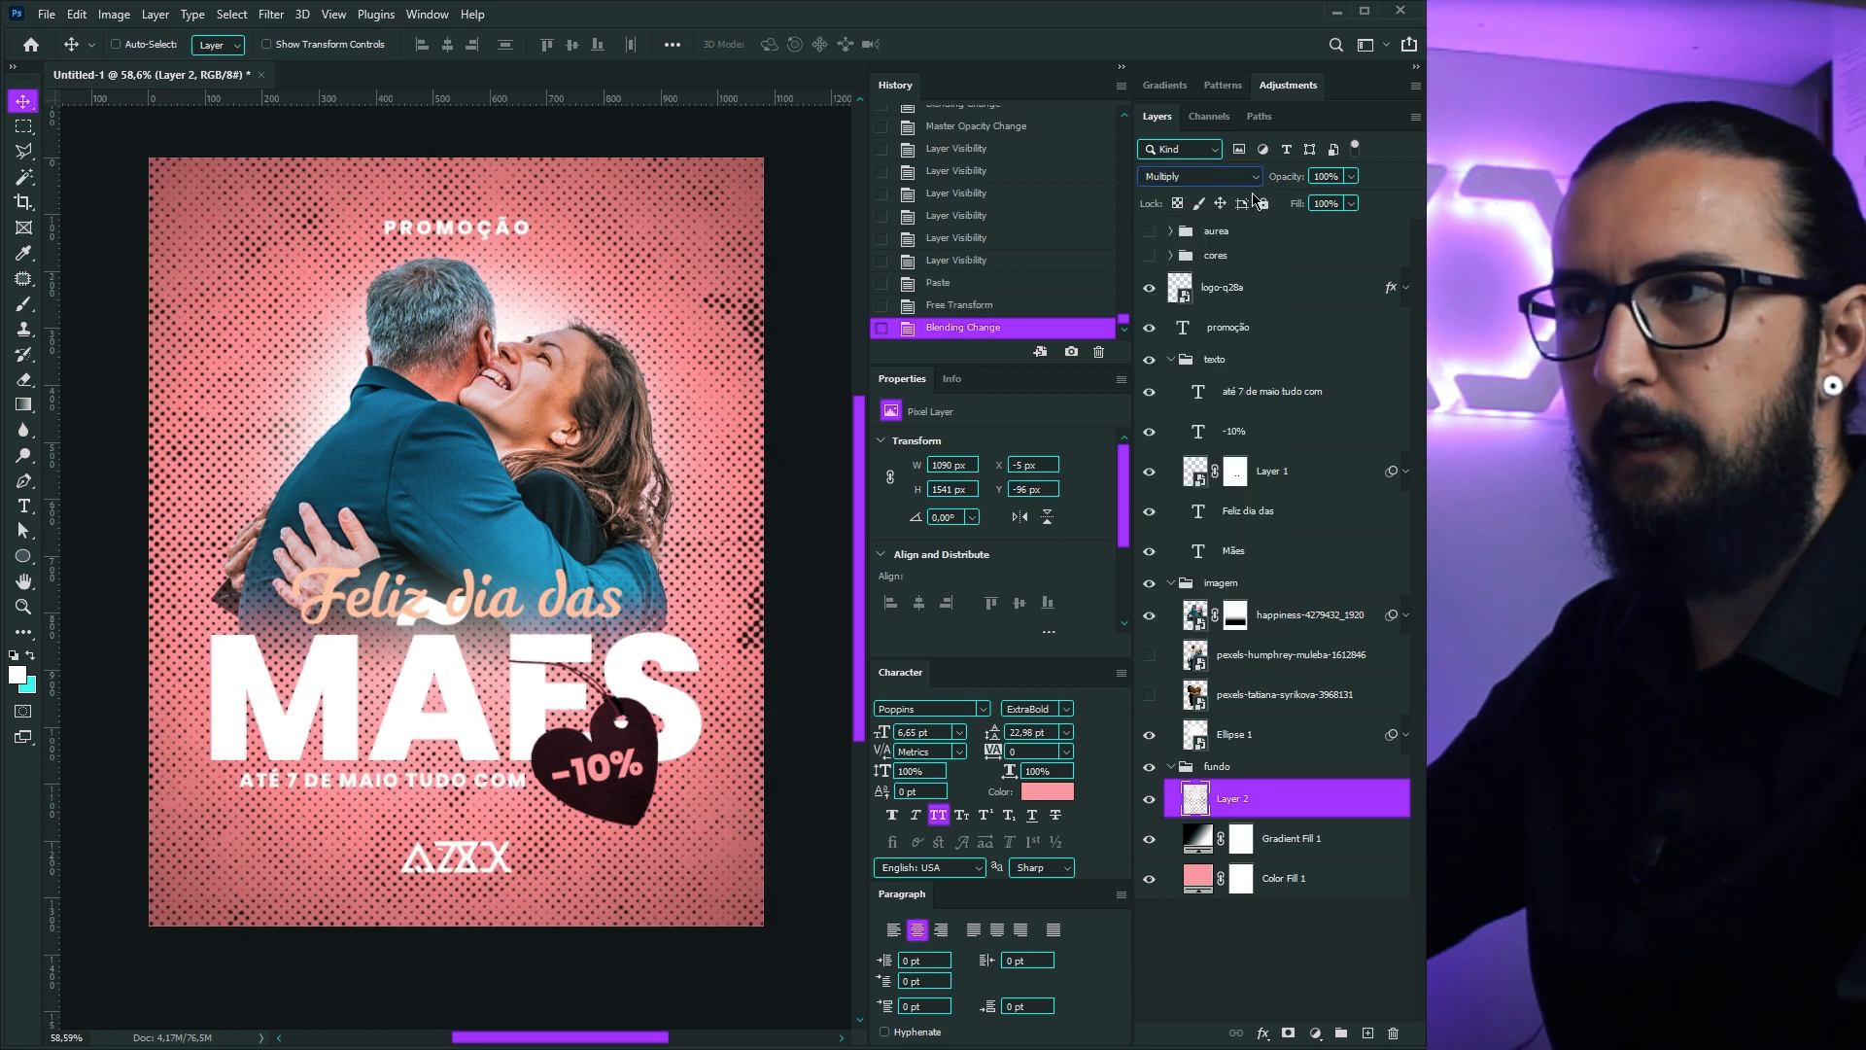
key("1")
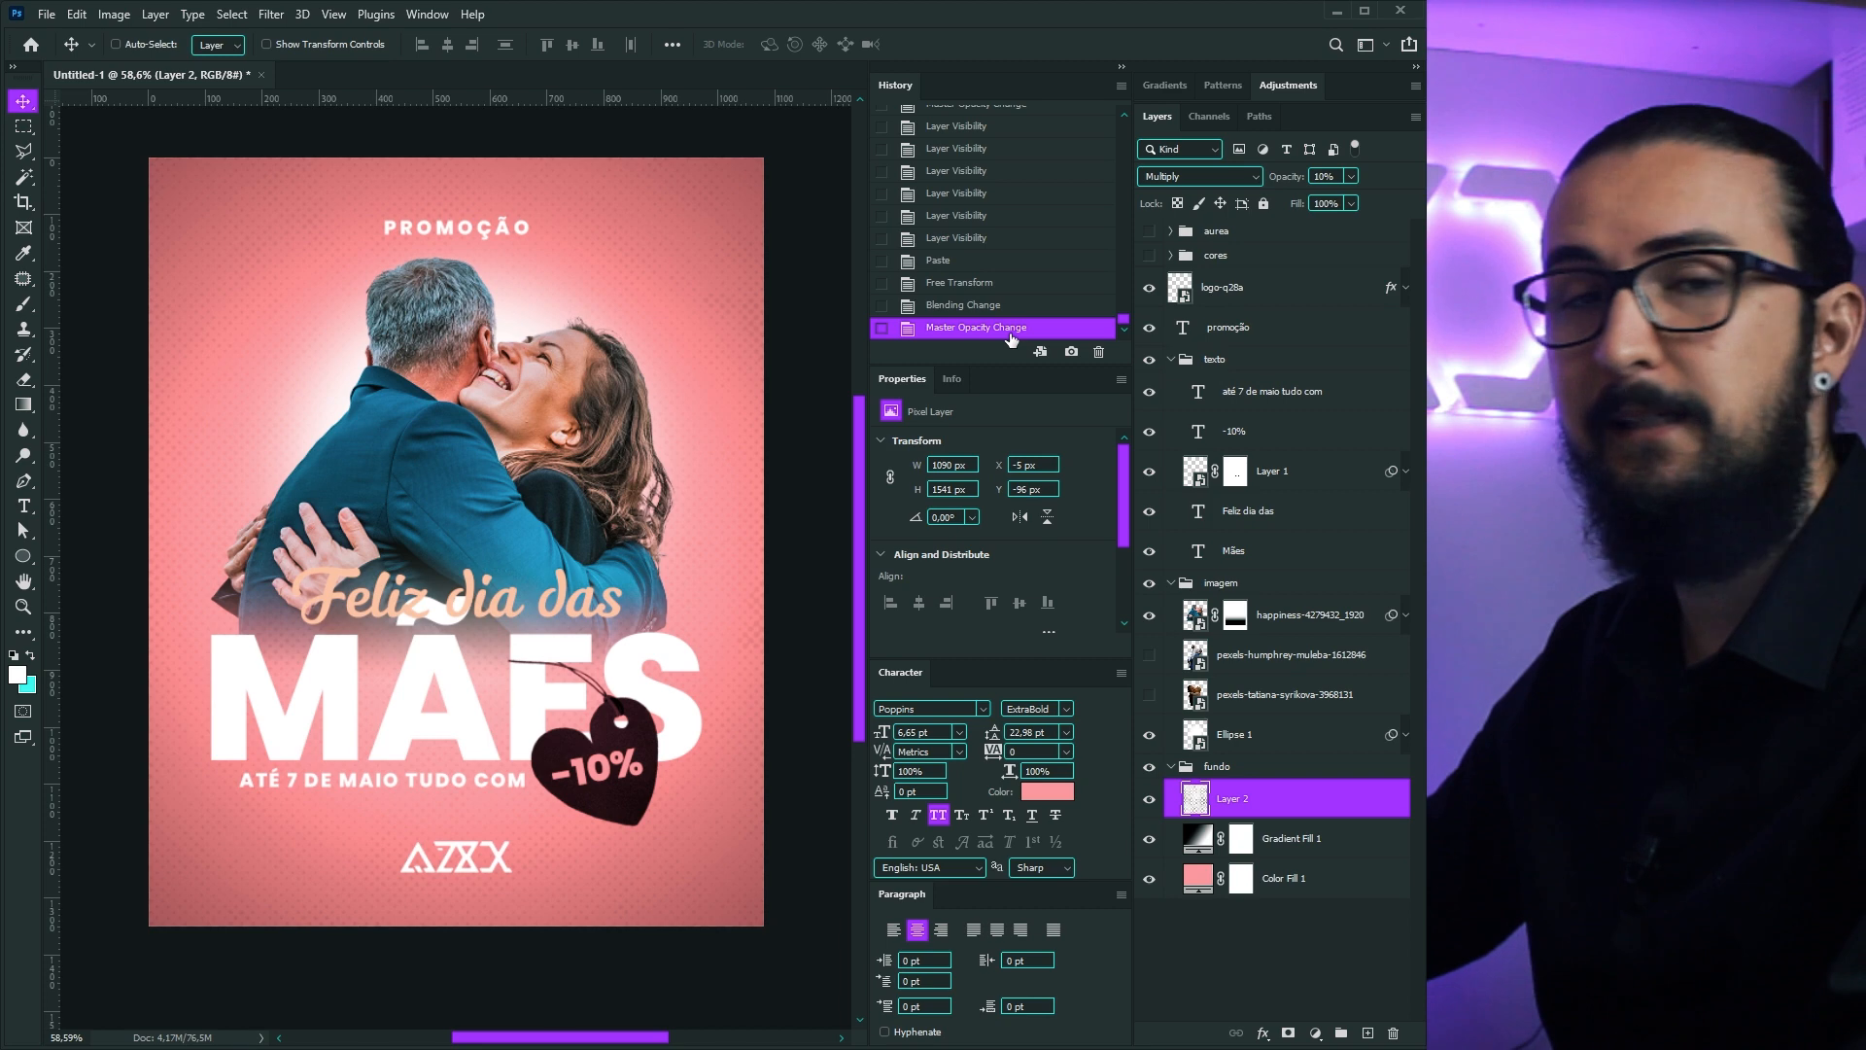
key("Delete")
Step: Switch to Chrome and browse the texture image results for a different background texture
key("alt+Tab")
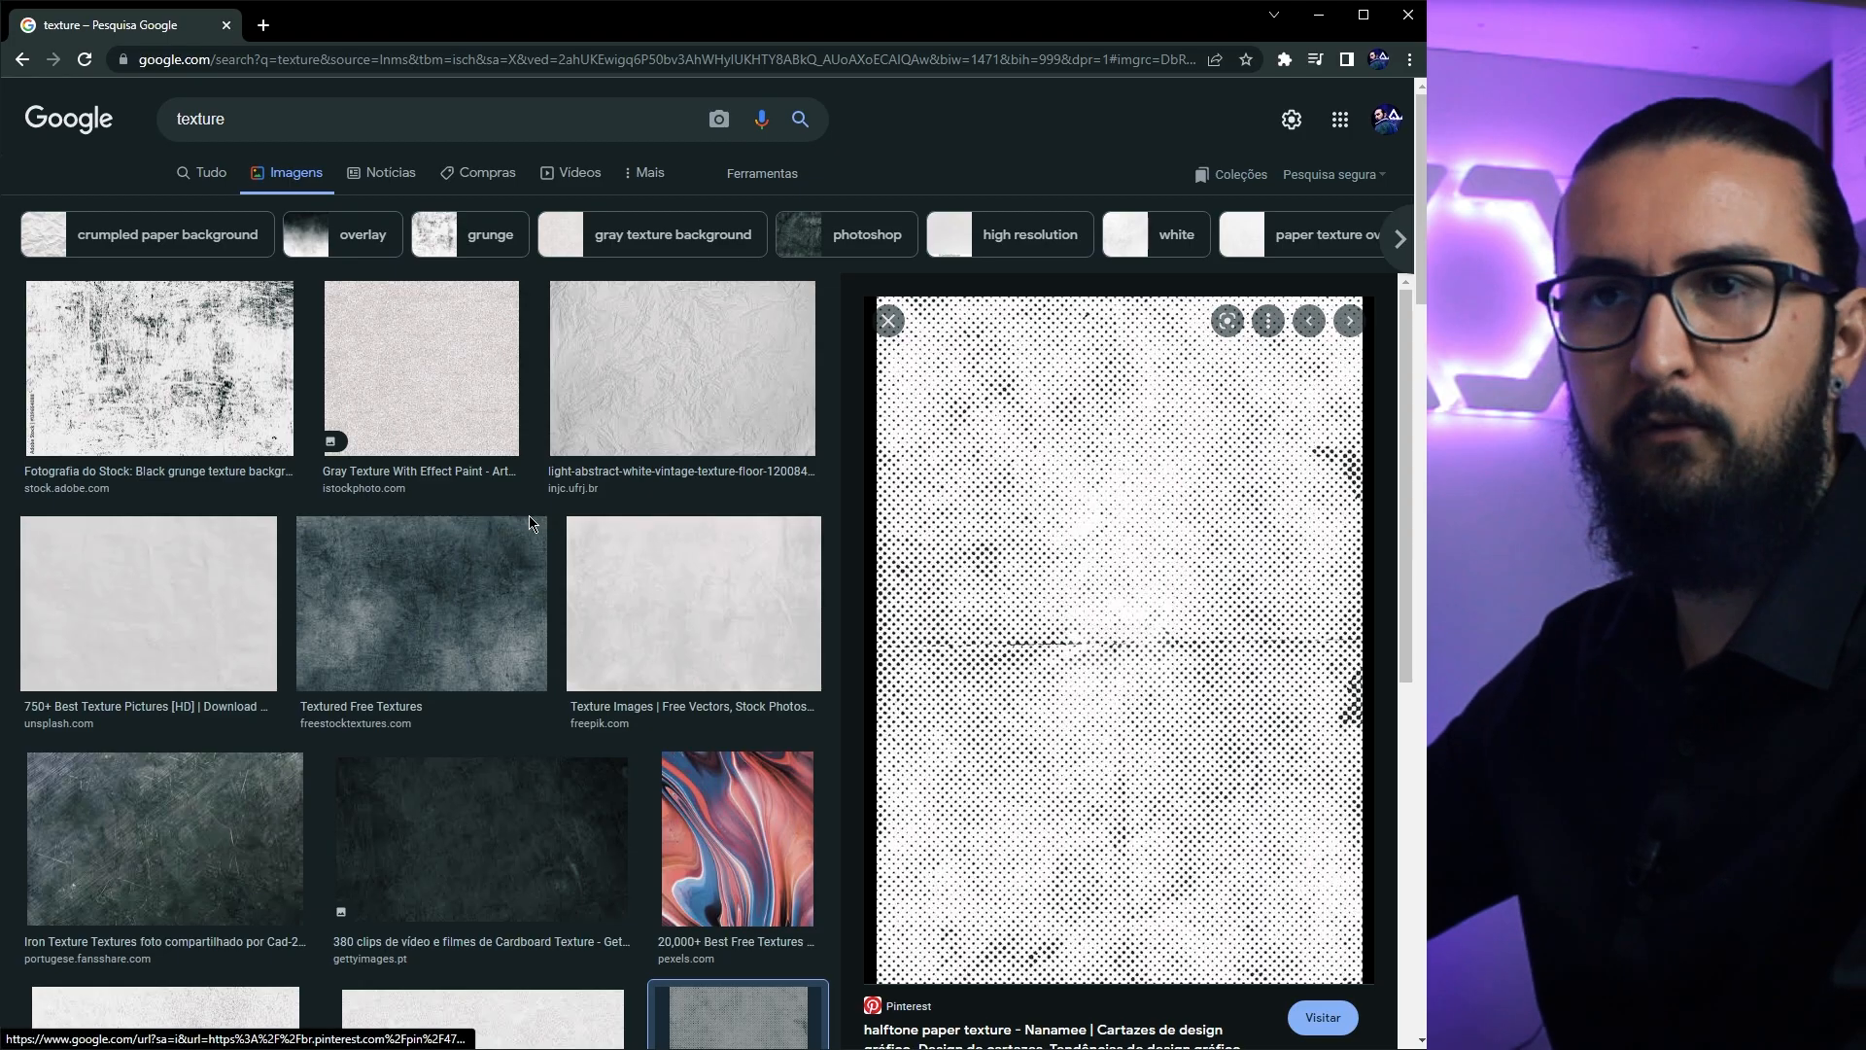
scroll(714, 677, "down", 5)
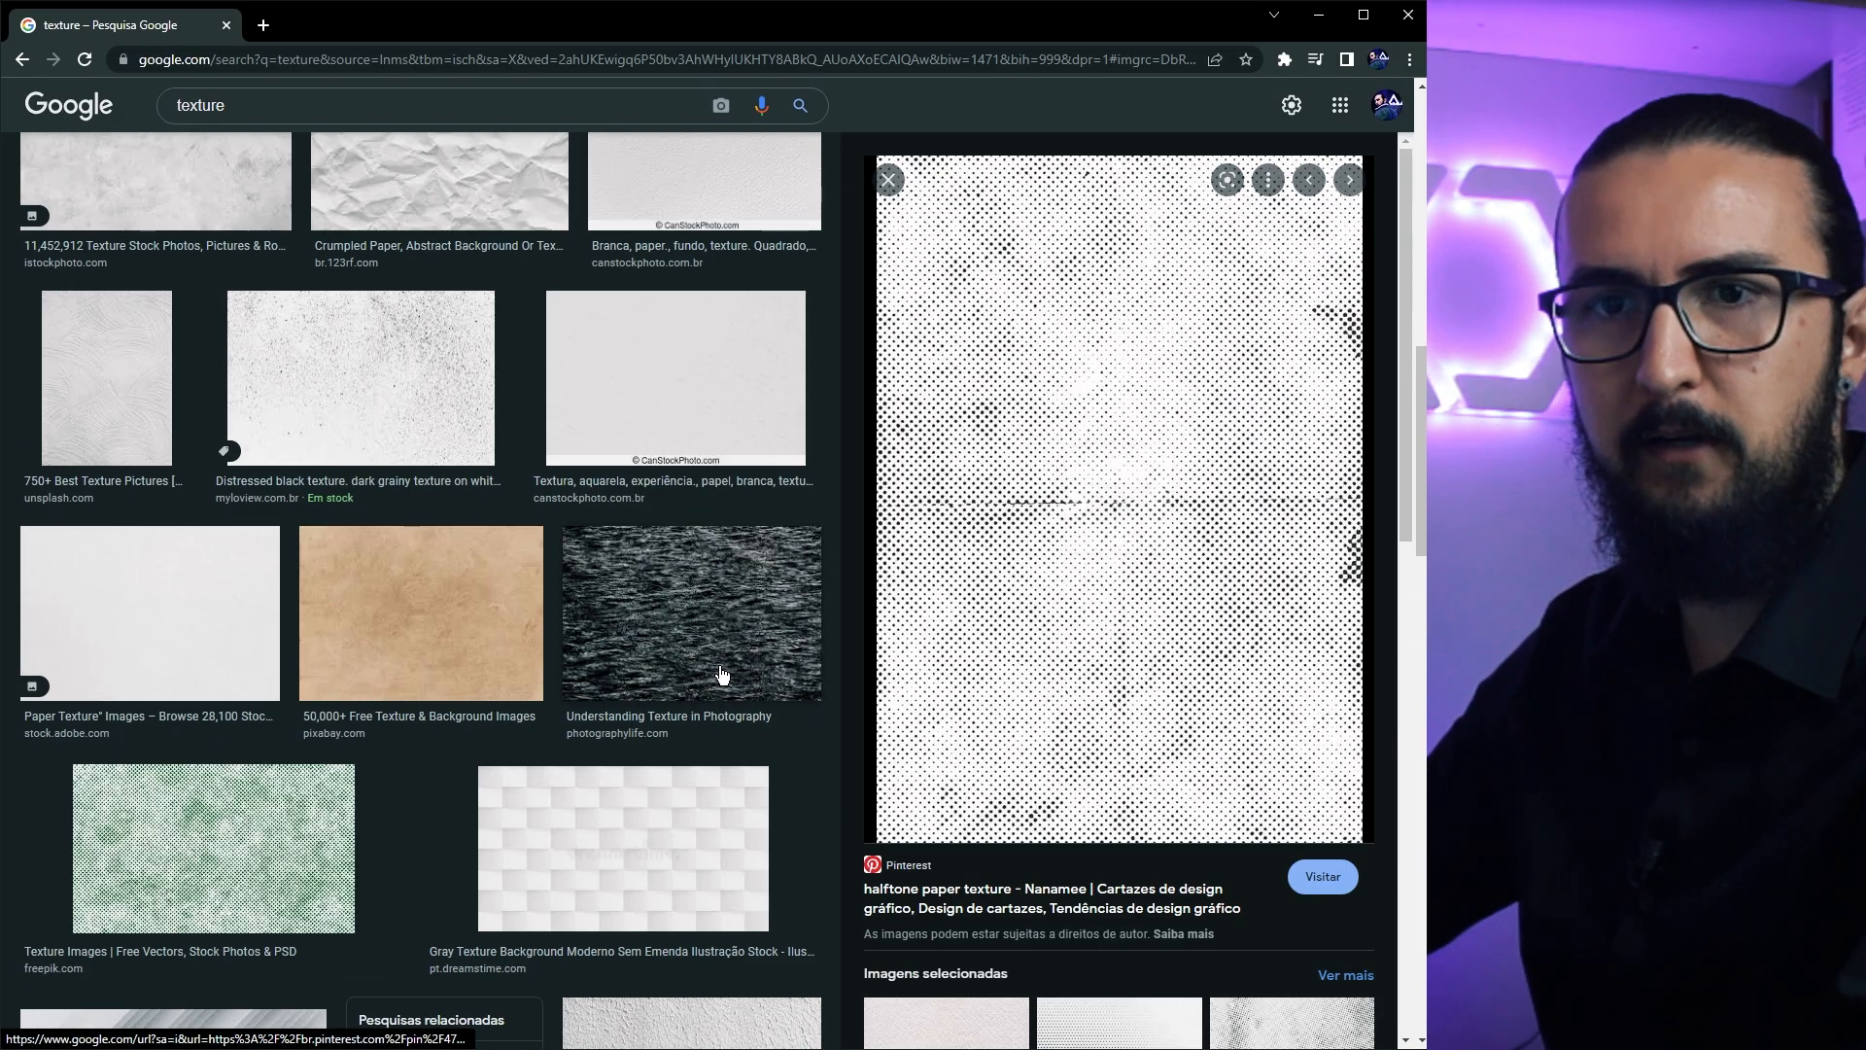
left_click(129, 424)
scroll(747, 661, "down", 3)
scroll(738, 680, "down", 6)
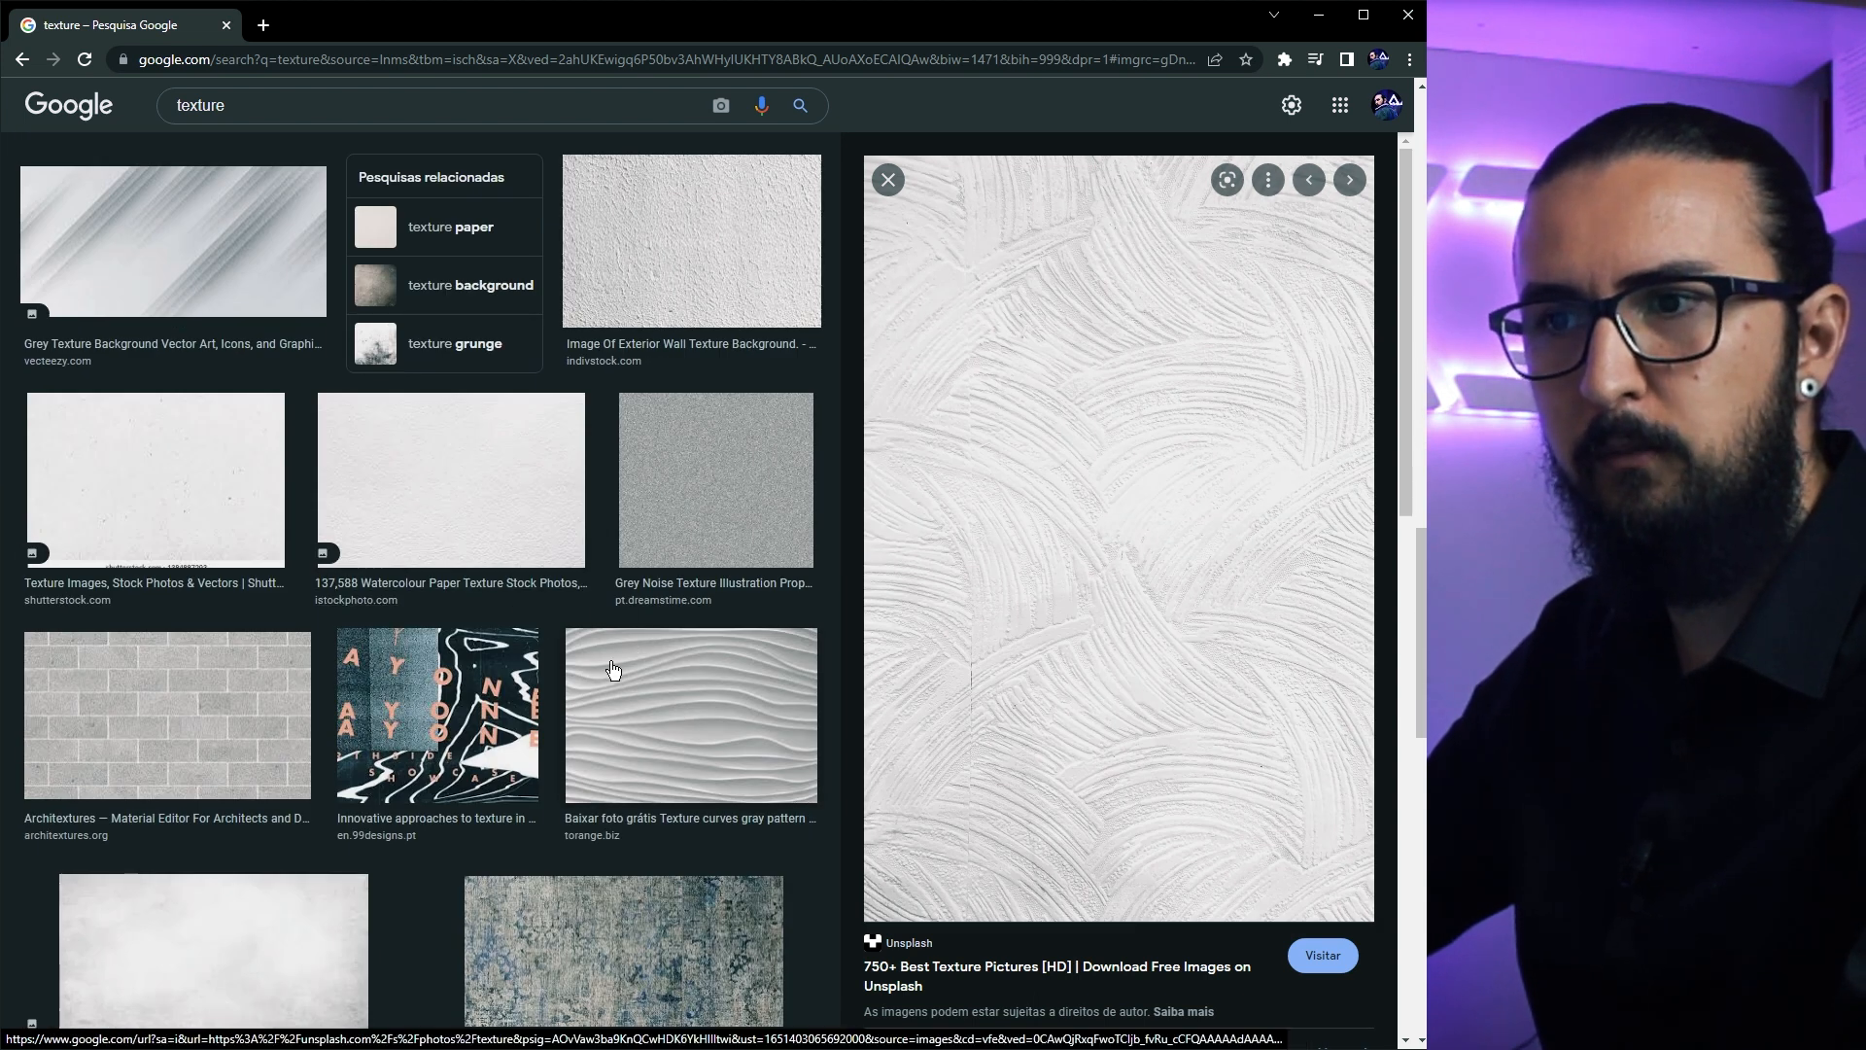
scroll(610, 667, "down", 2)
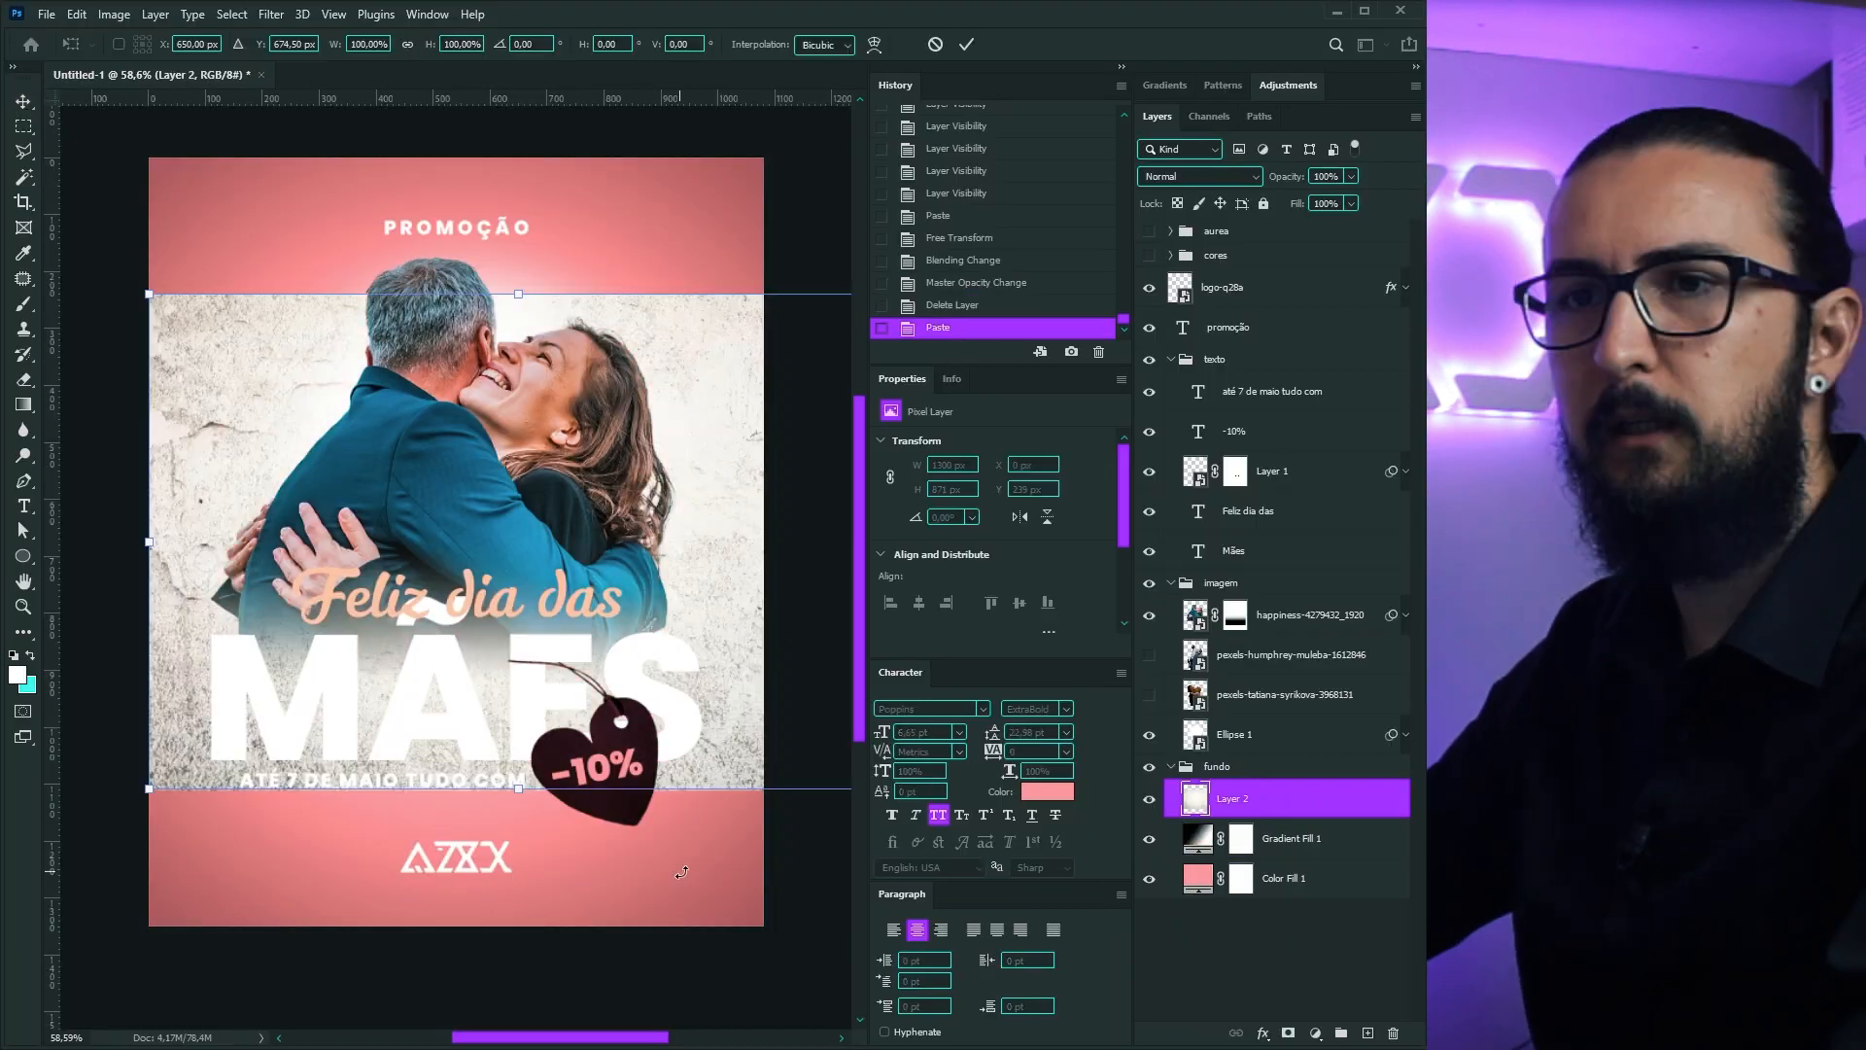
Step: Blend the wall texture layer with Multiply at 30% opacity
left_click(1200, 176)
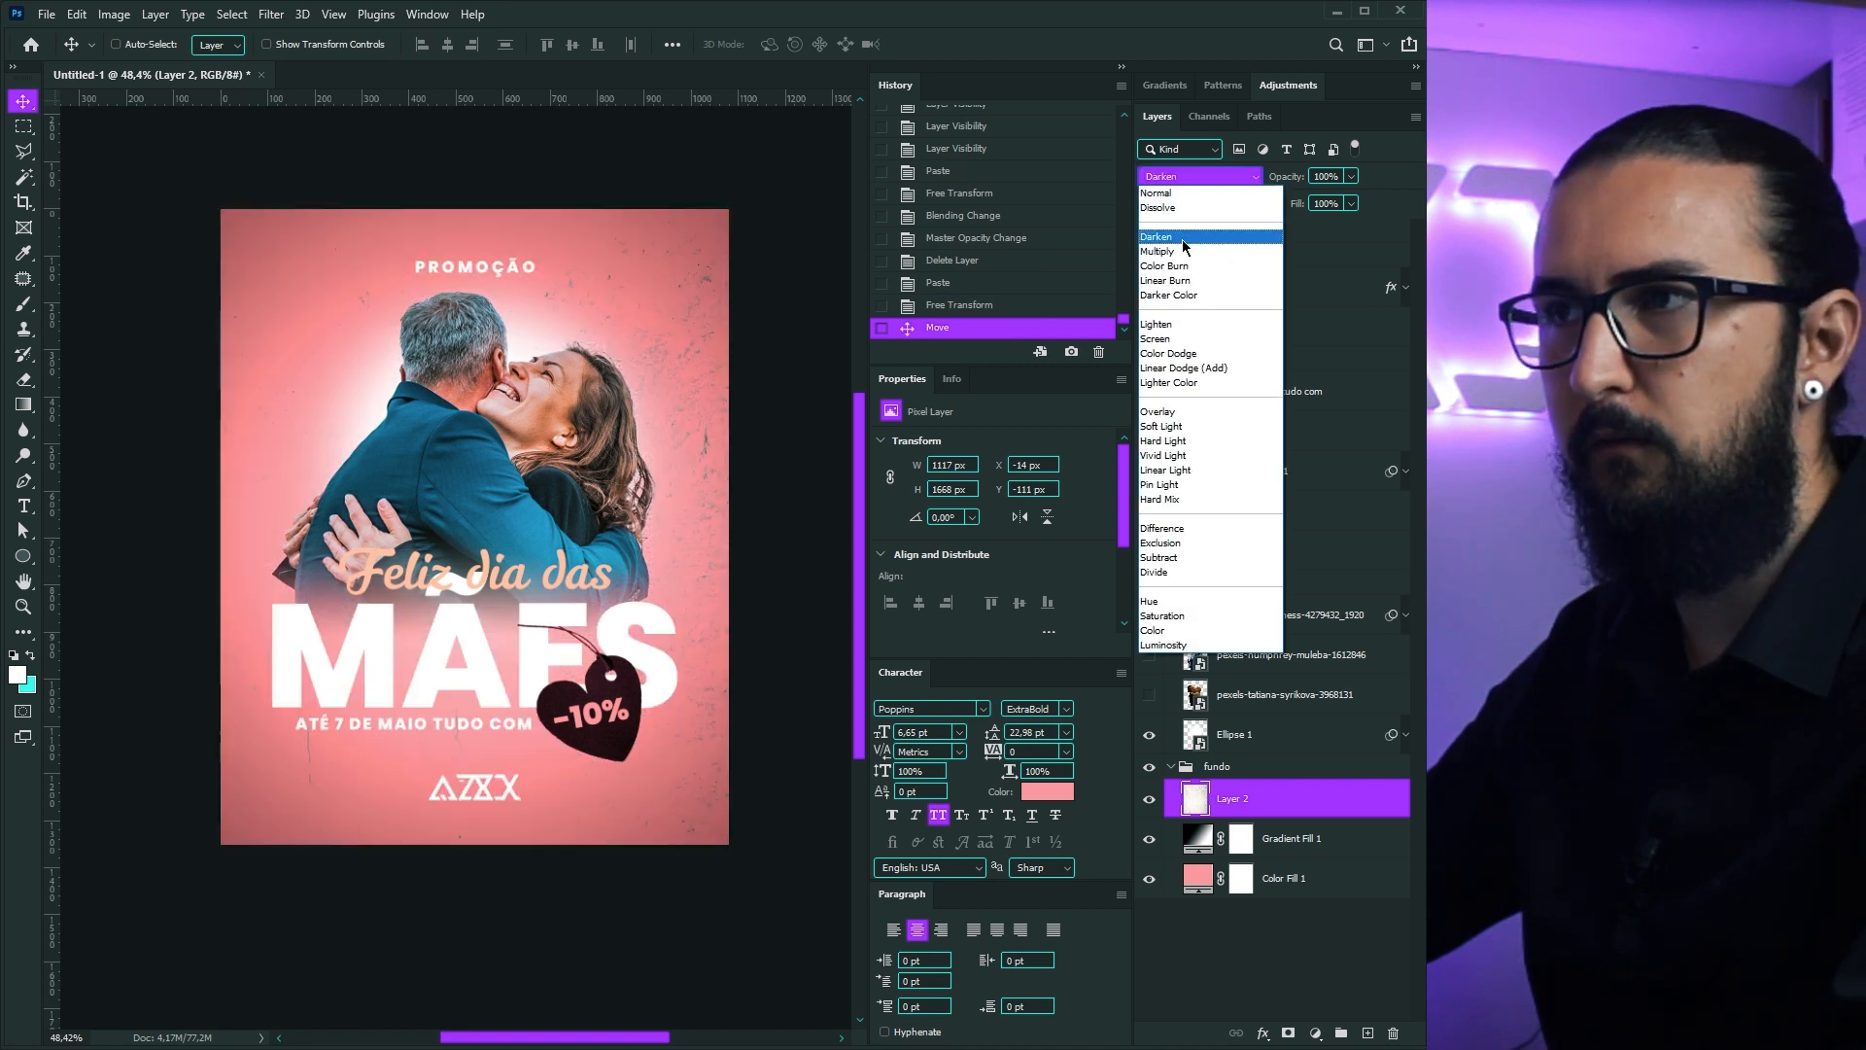
left_click(1182, 239)
key("3")
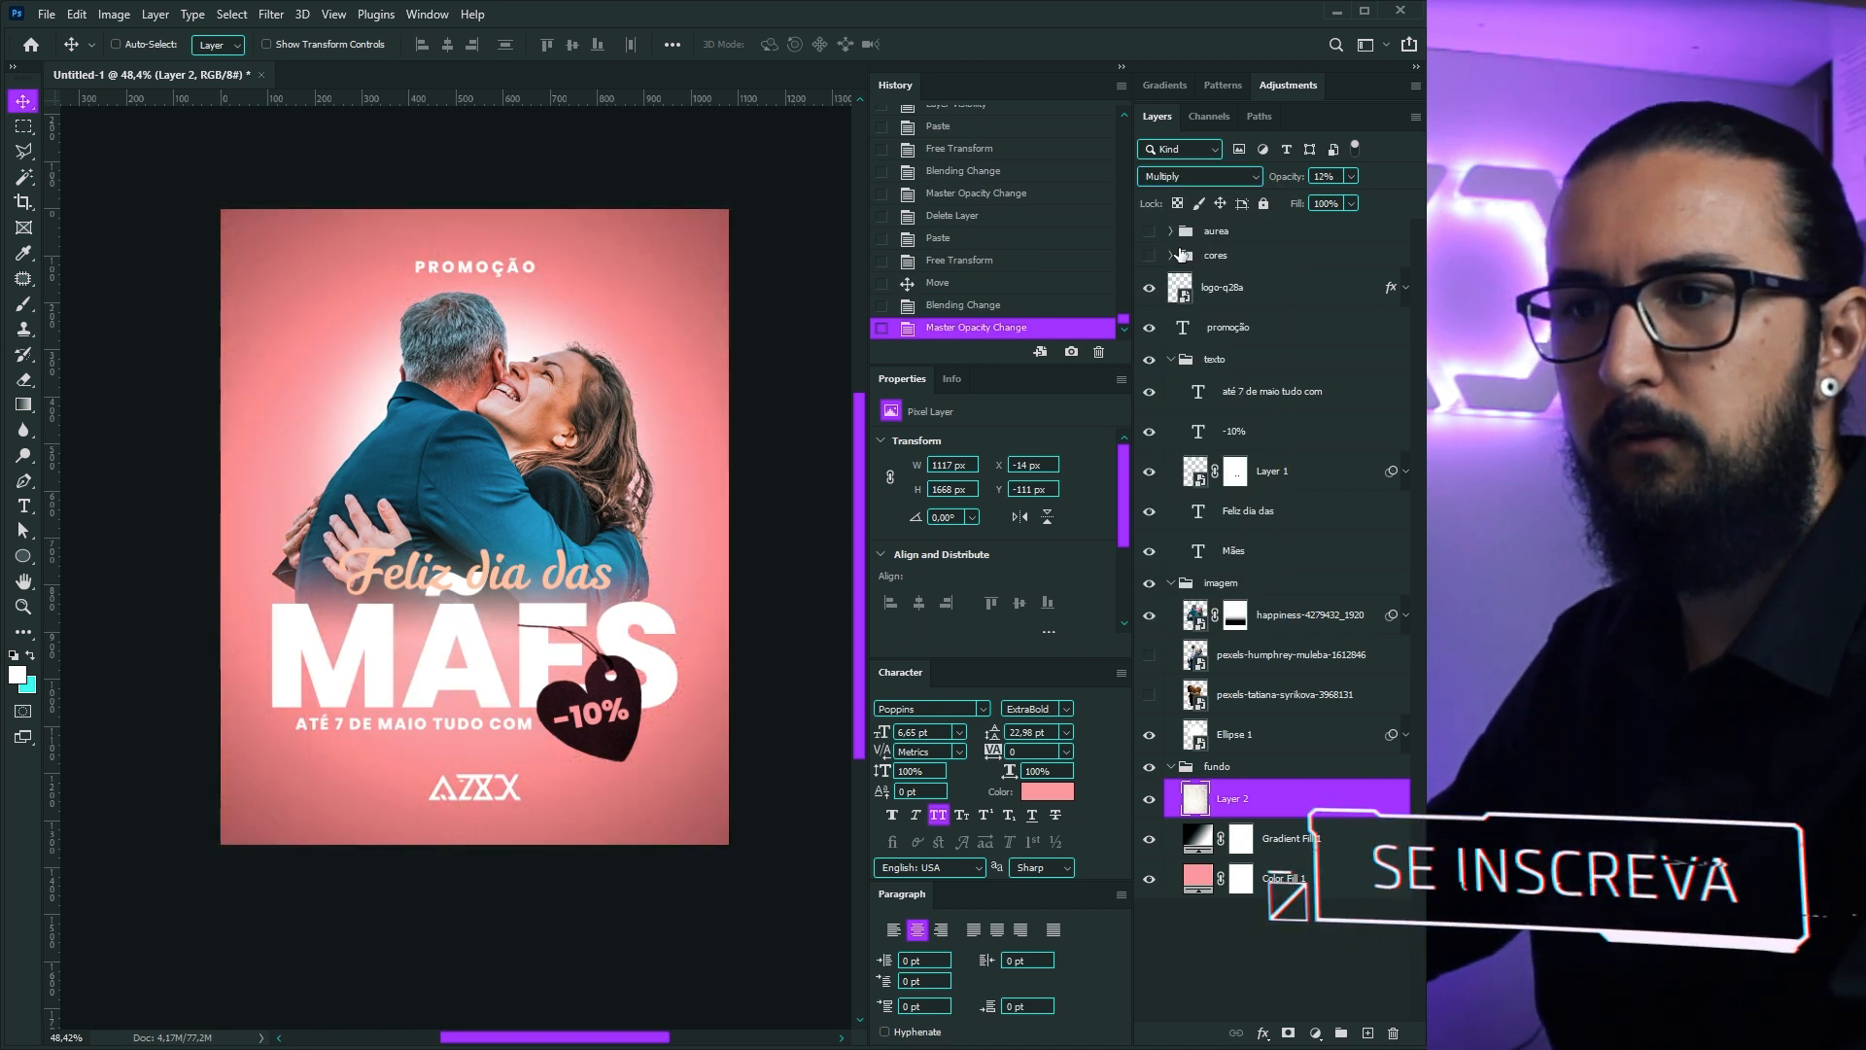
scroll(479, 590, "up", 1)
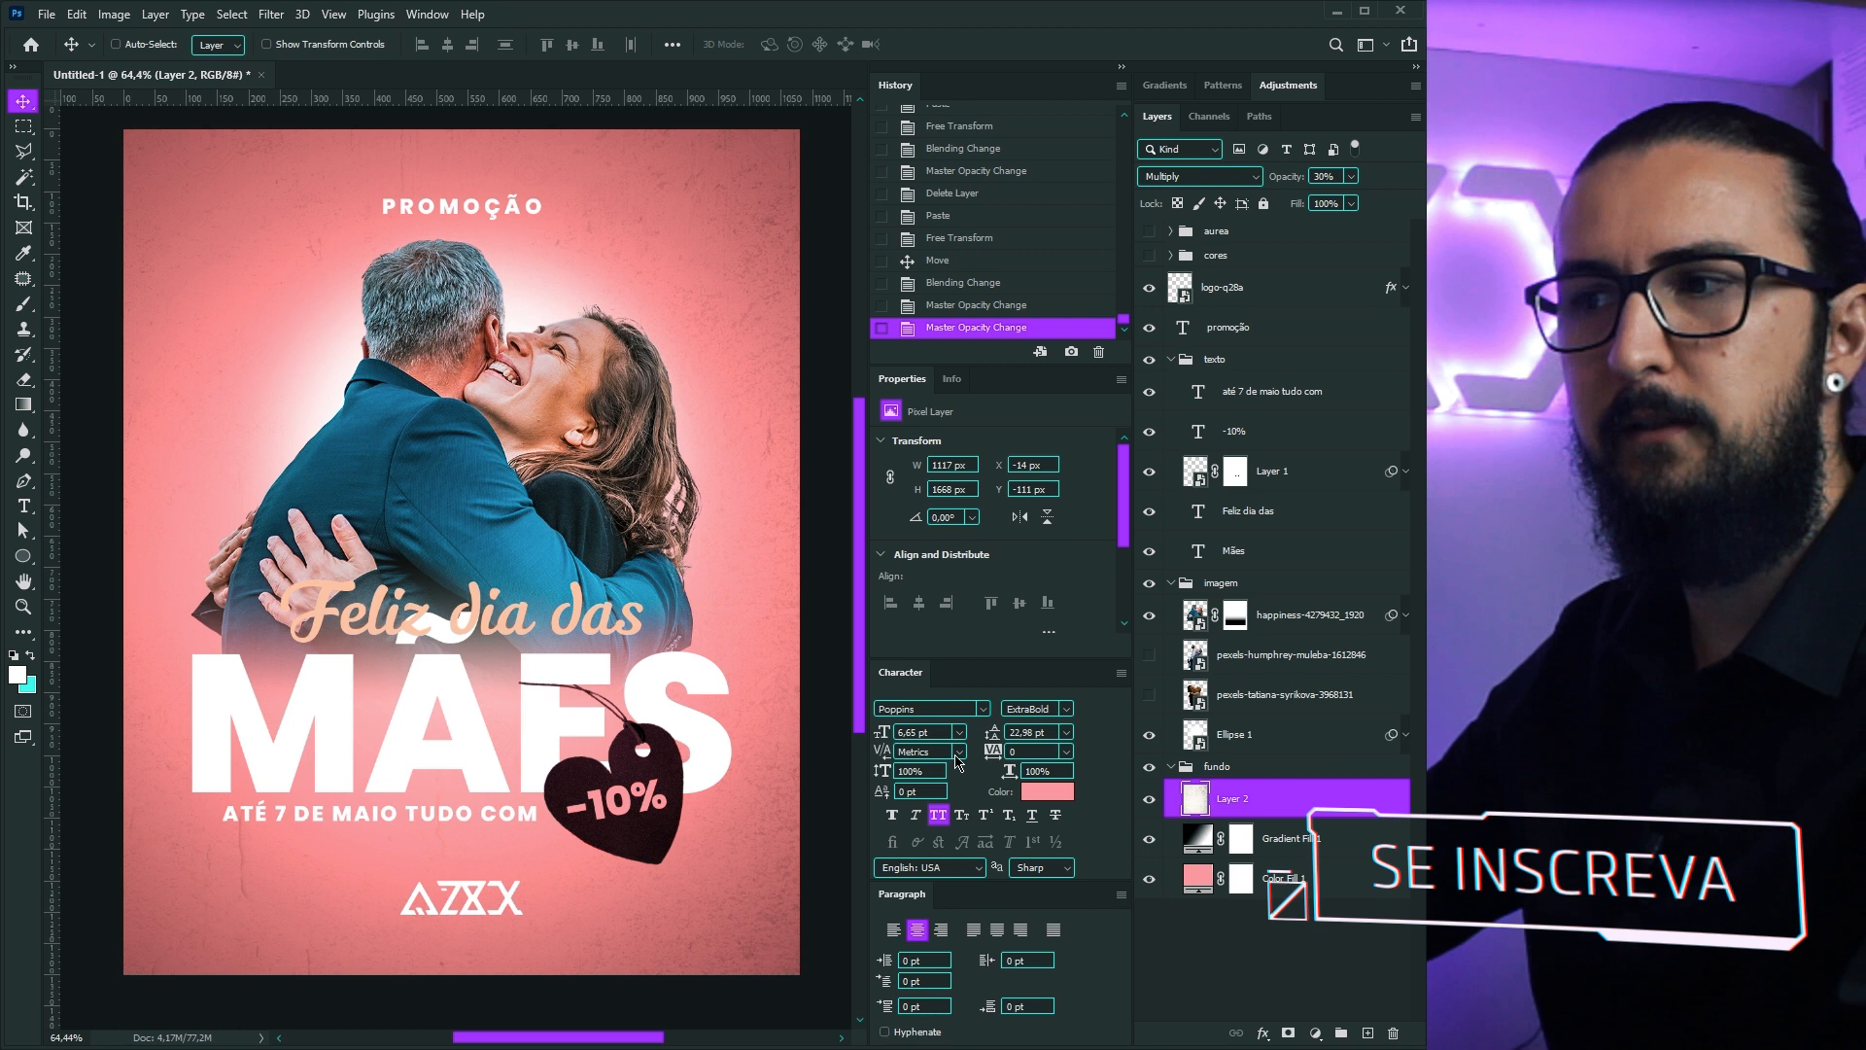
Step: Add a white (ffffff) solid color fill layer above the wall texture layer
left_click(1315, 1032)
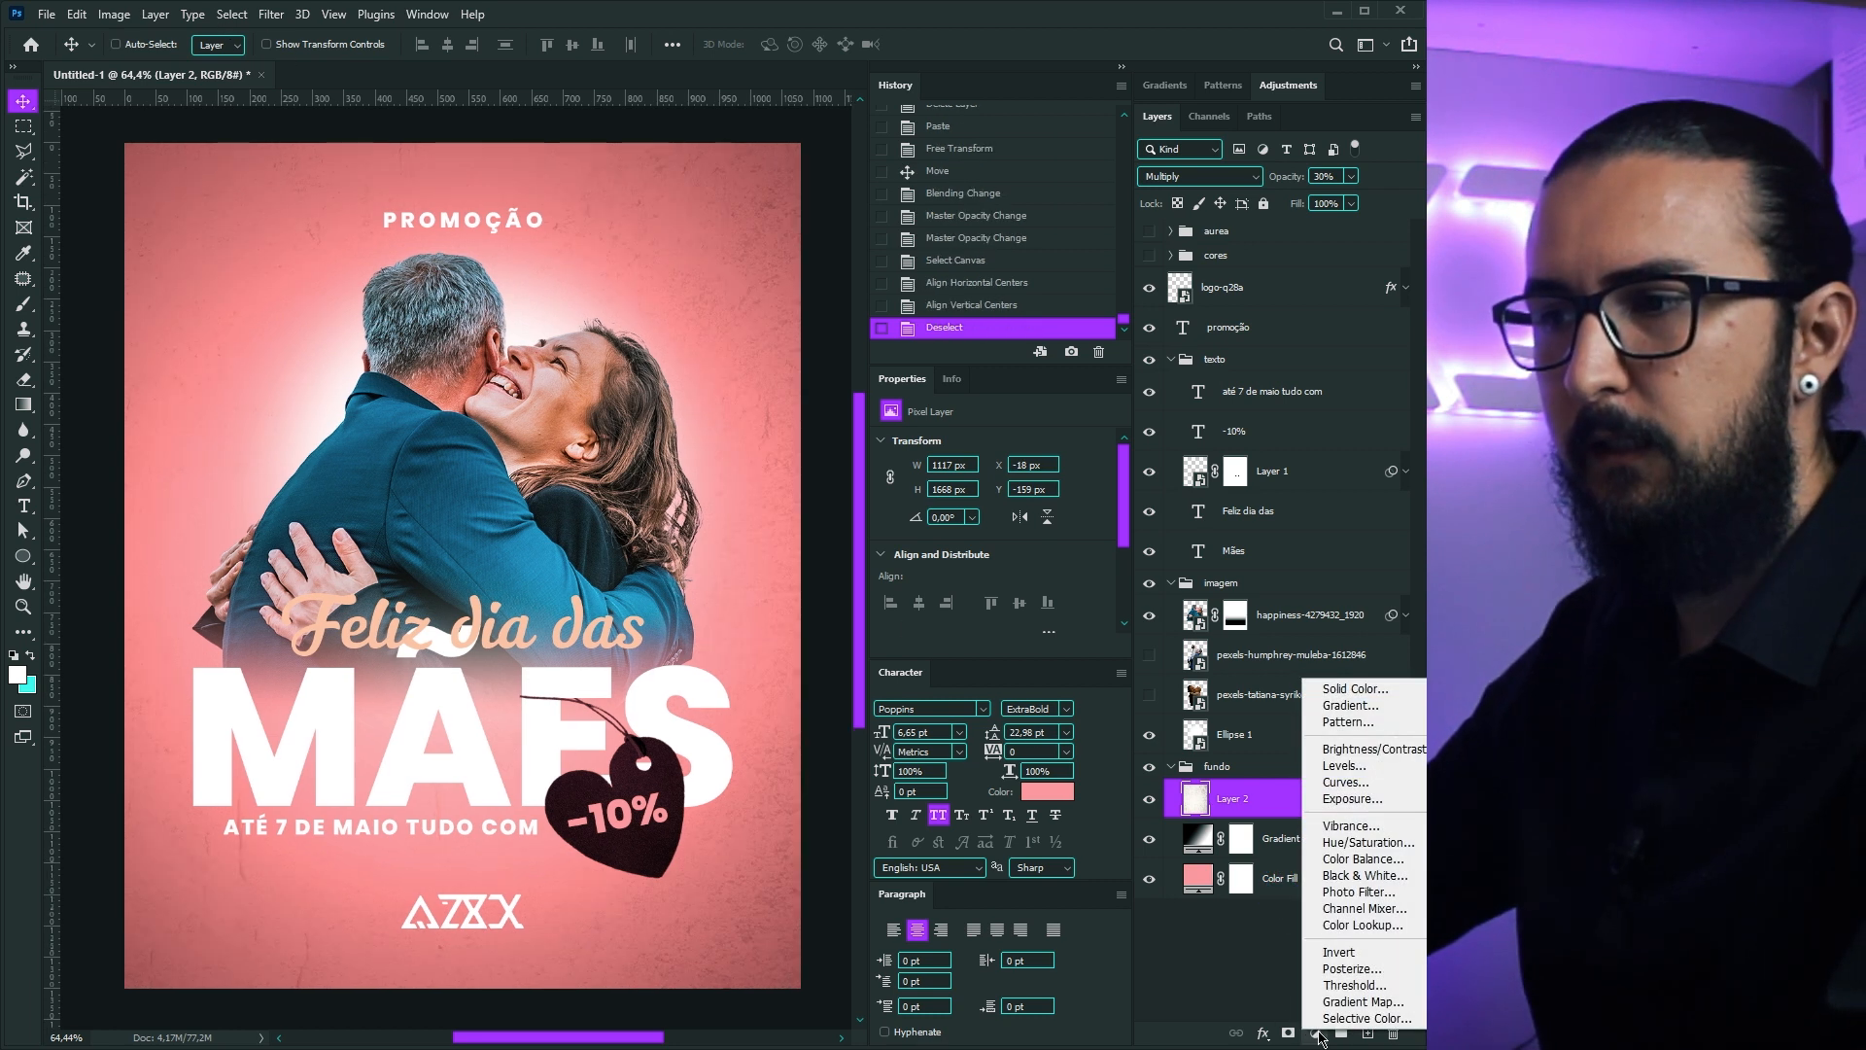
left_click(1353, 688)
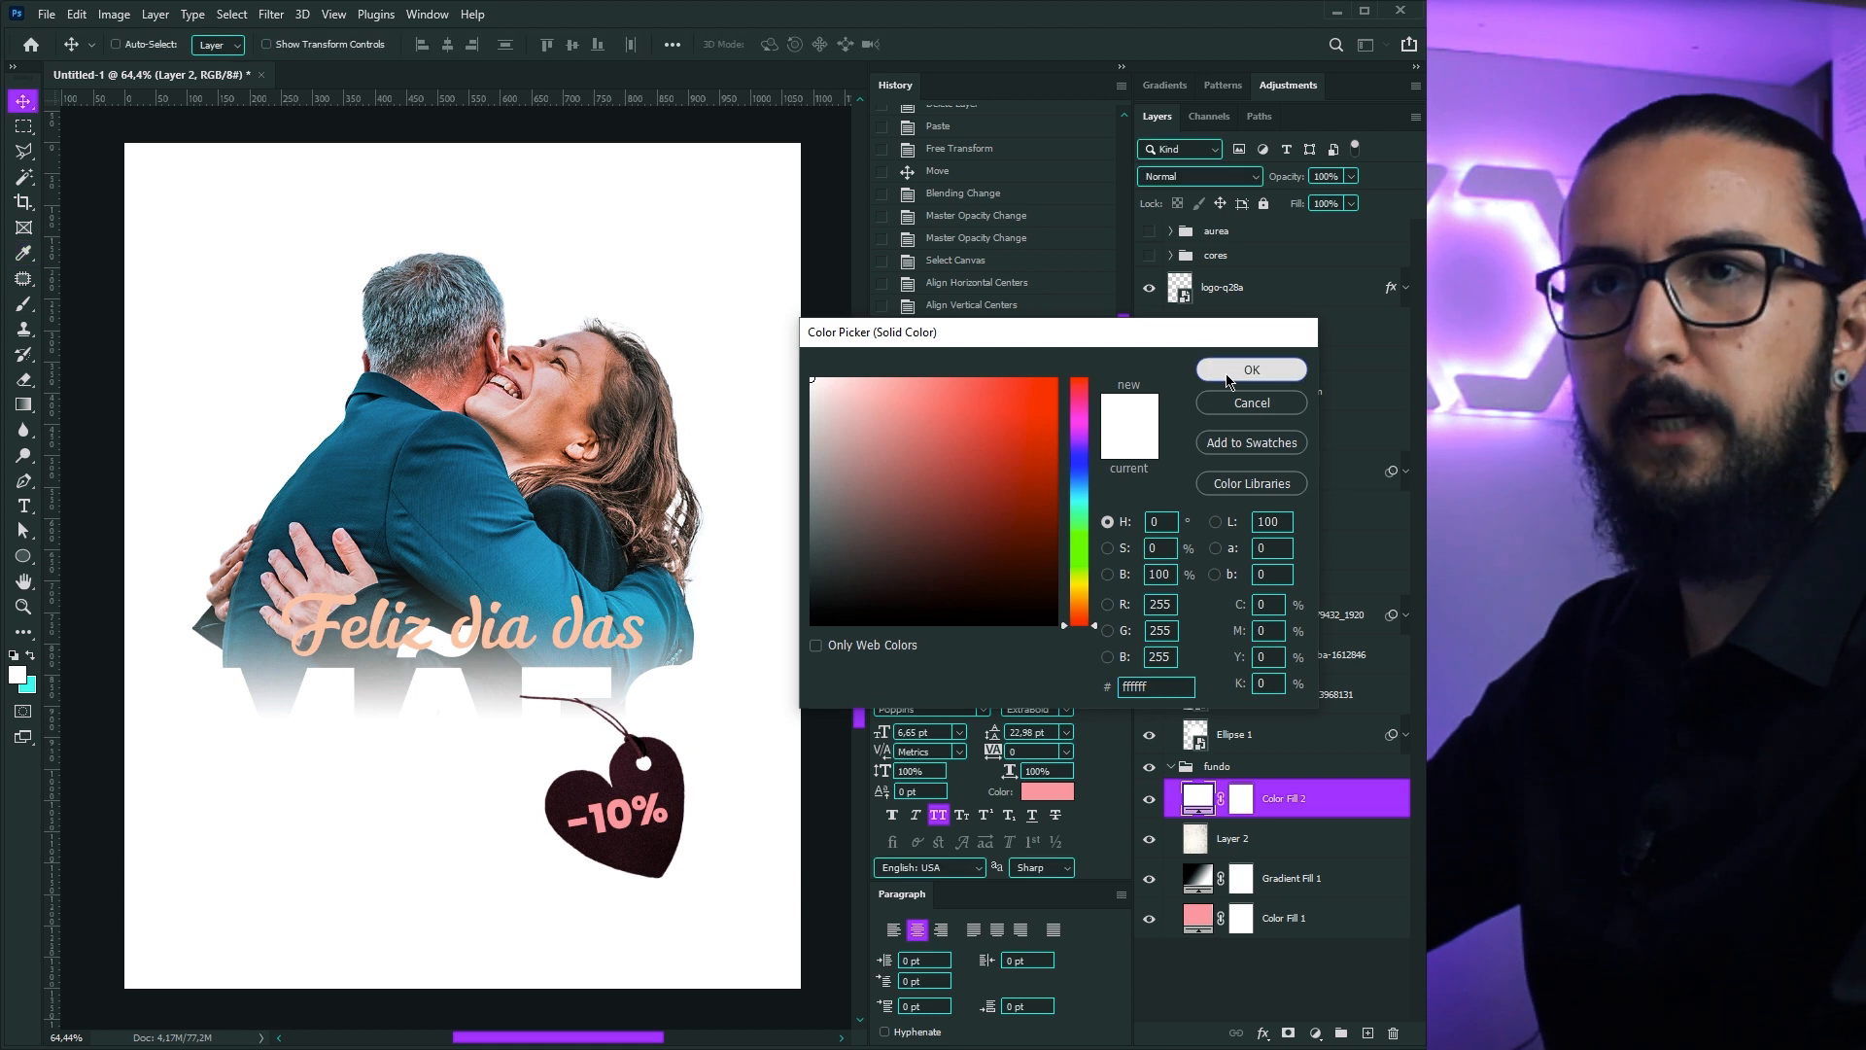
left_click(1227, 381)
Step: Apply Add Noise to the white fill as a smart object, using 50% amount, Uniform distribution and Monochromatic off
left_click(271, 13)
mouse_move(366, 319)
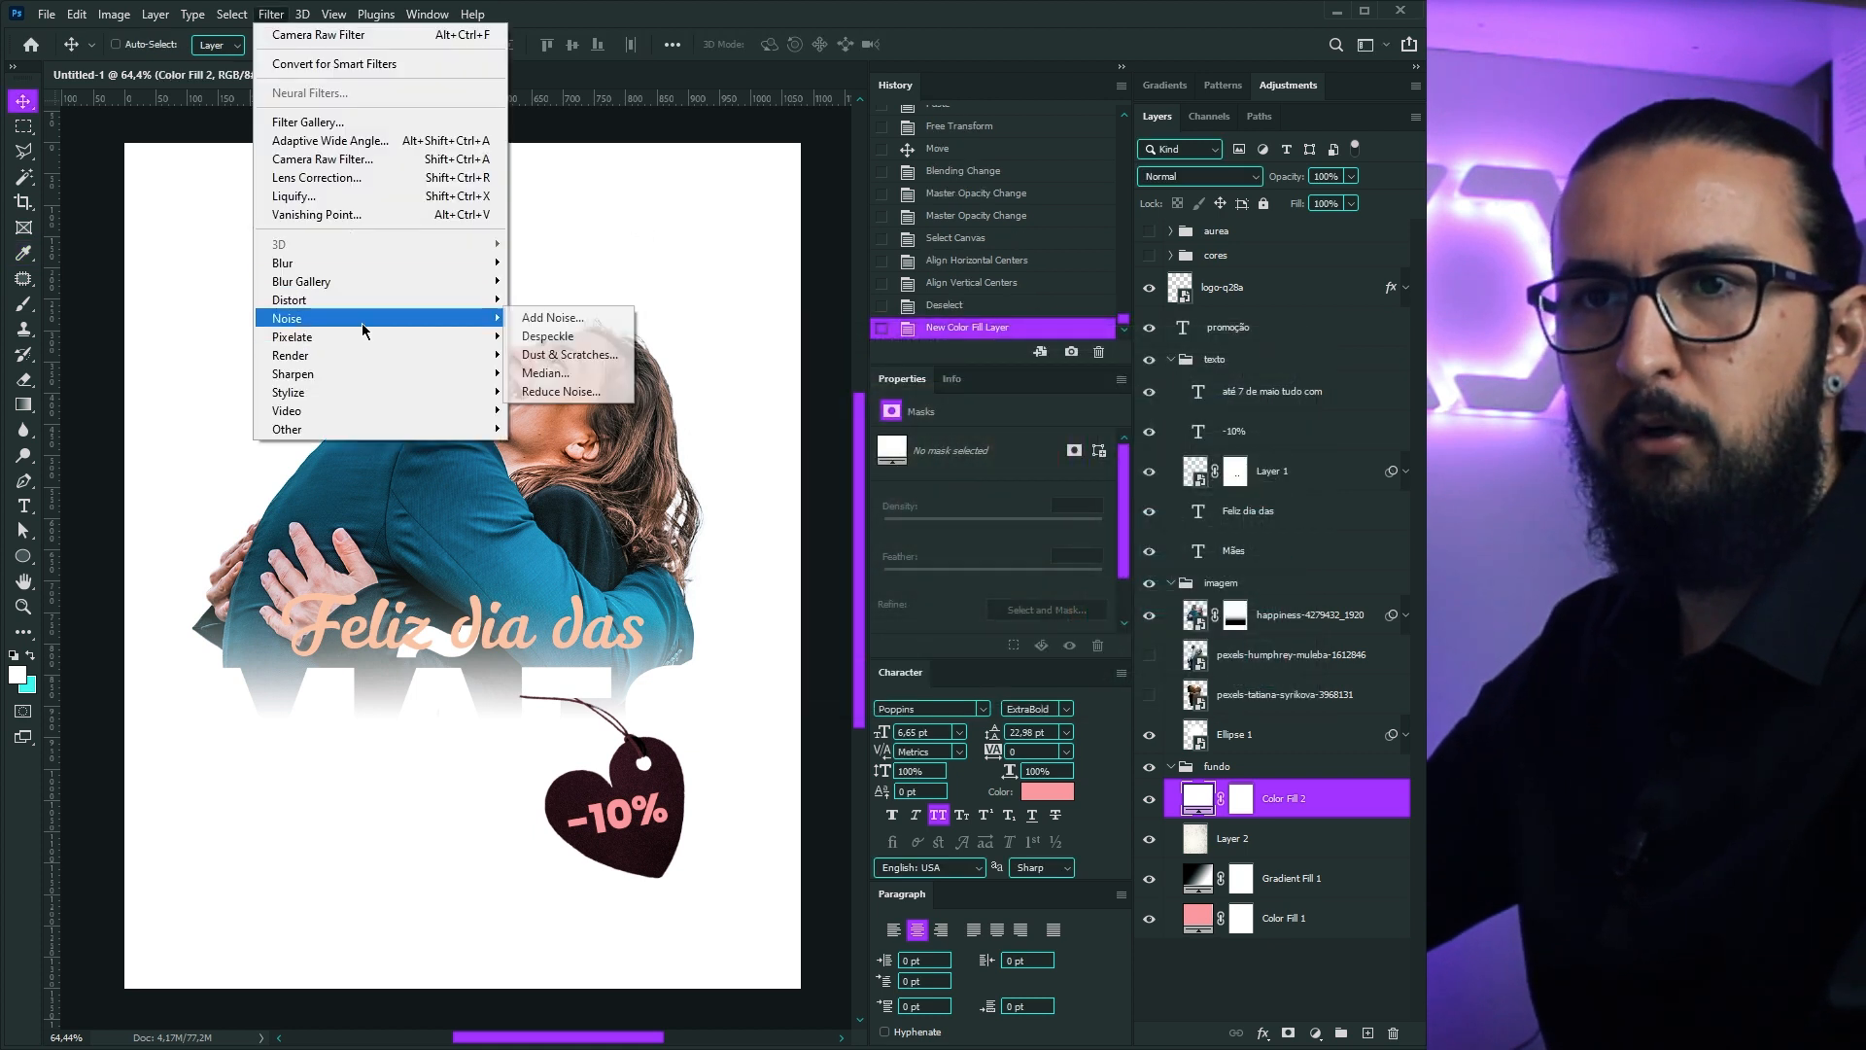
left_click(541, 319)
left_click(705, 403)
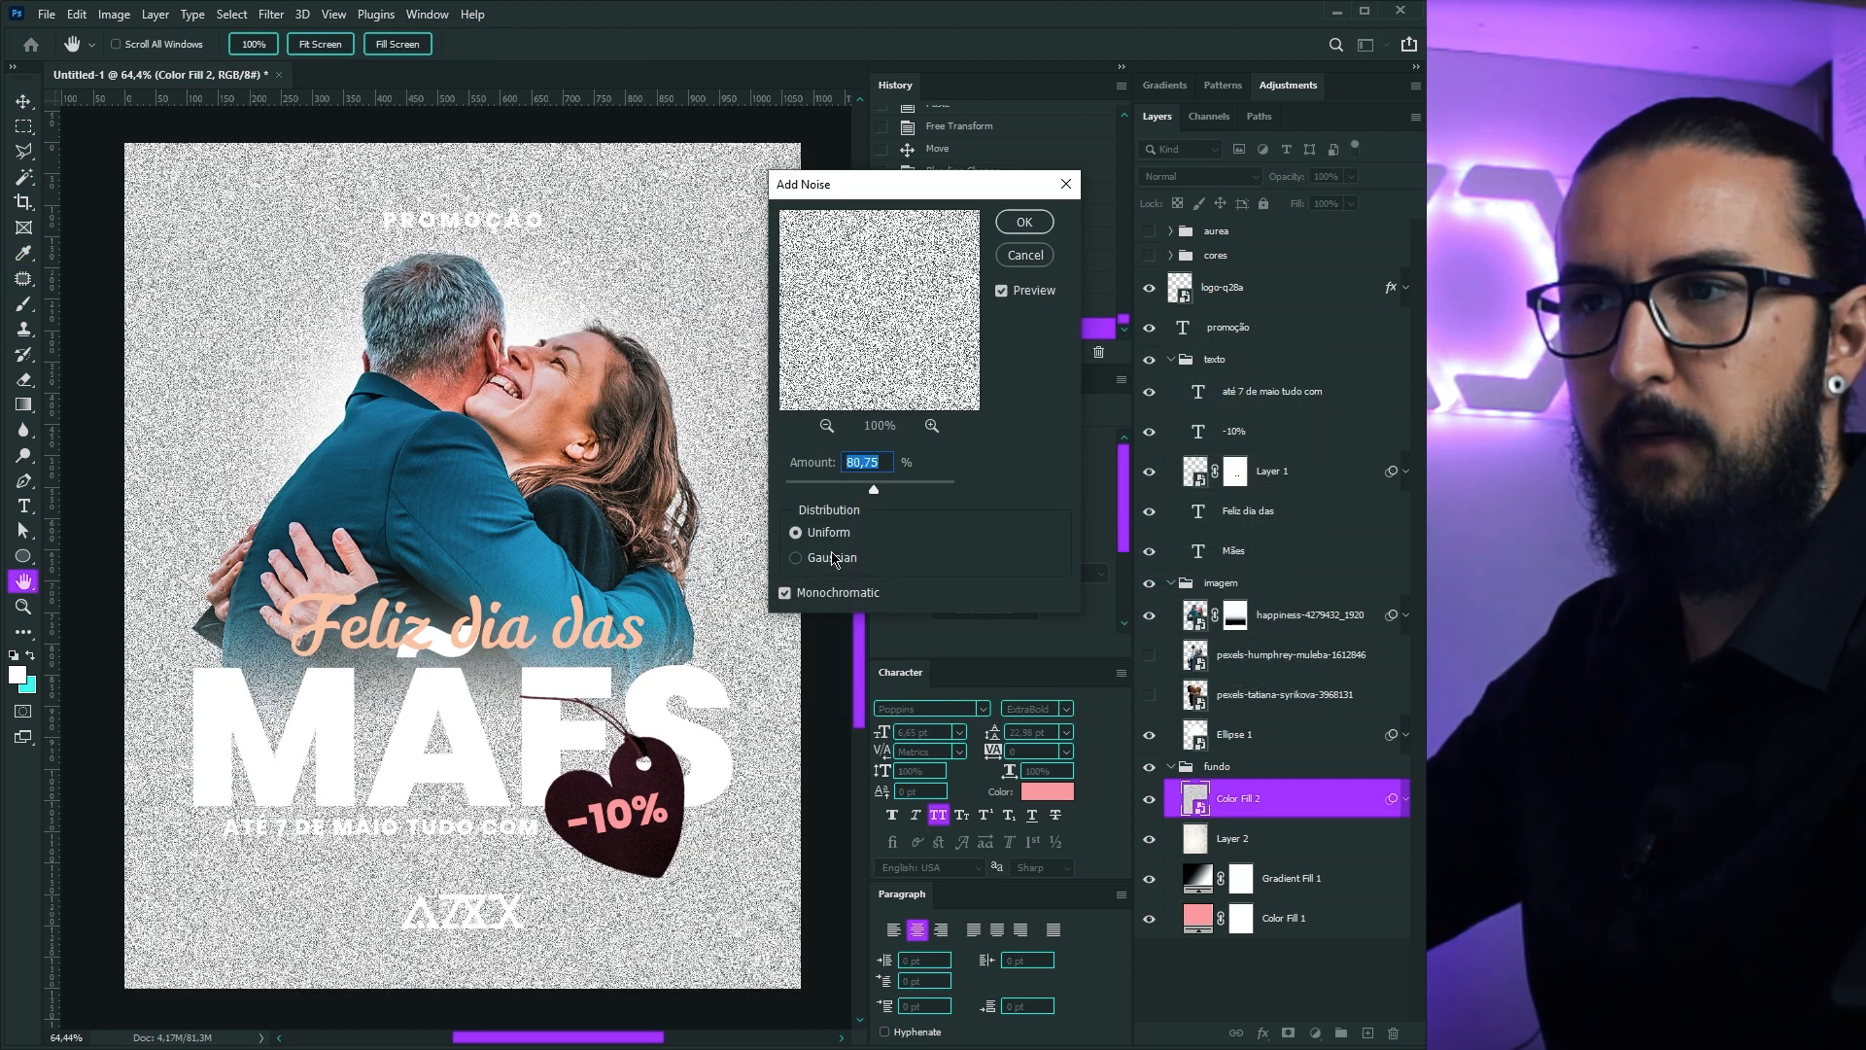
left_click(793, 594)
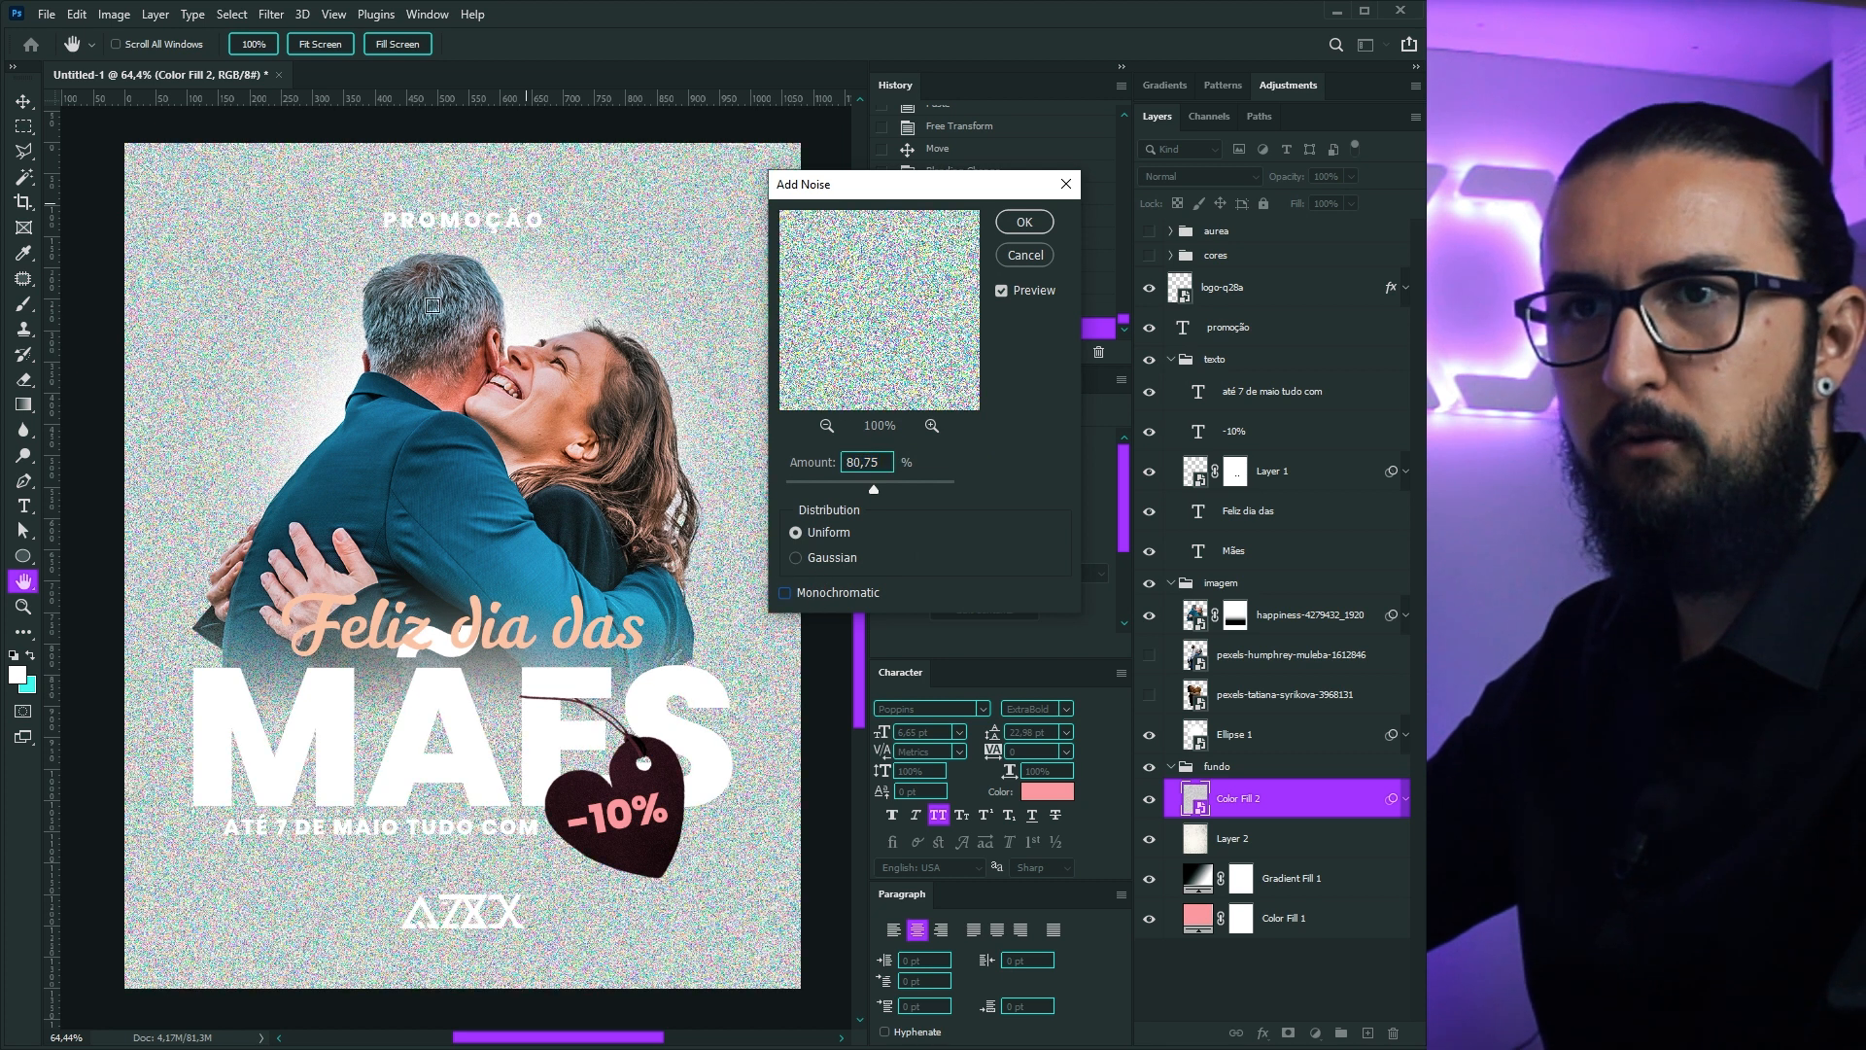
left_click(828, 561)
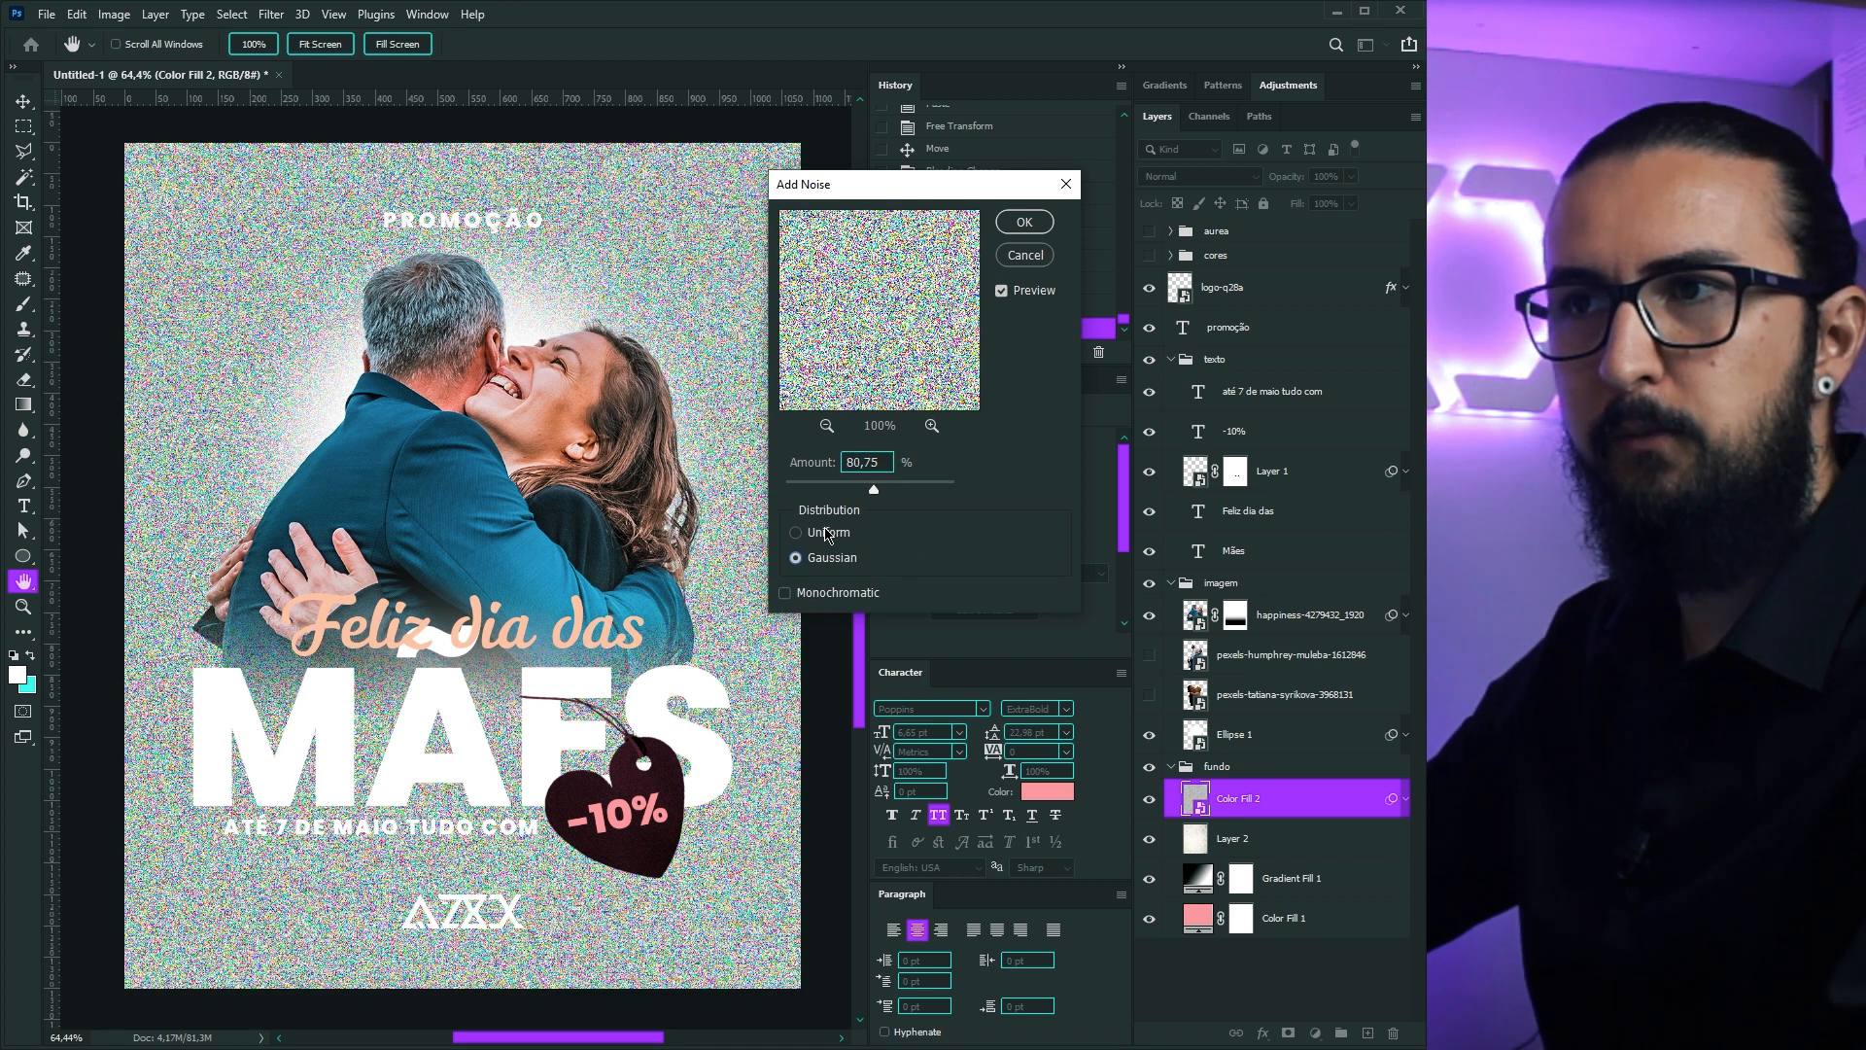
left_click(829, 535)
left_click(822, 533)
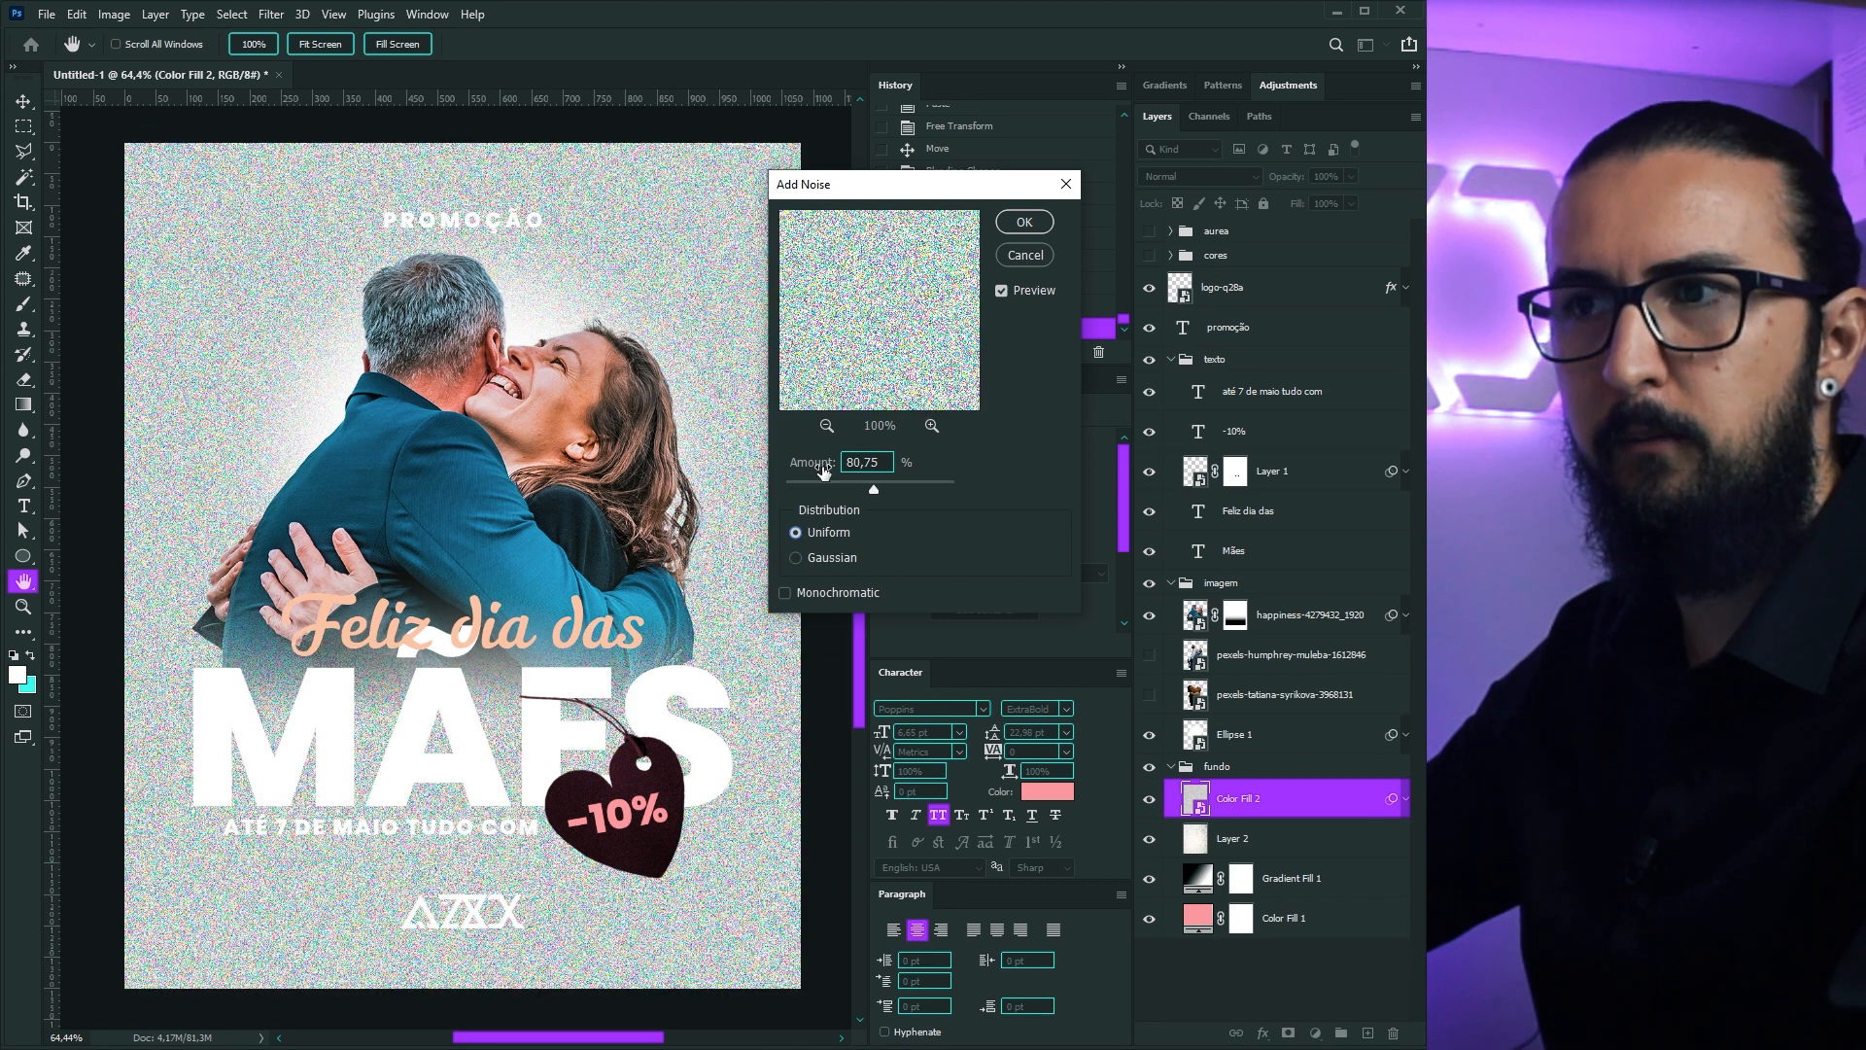
double_click(865, 462)
type("50")
left_click(1024, 224)
Step: Blend the noise layer with Multiply and set its Add Noise amount to 20%
left_click(1201, 176)
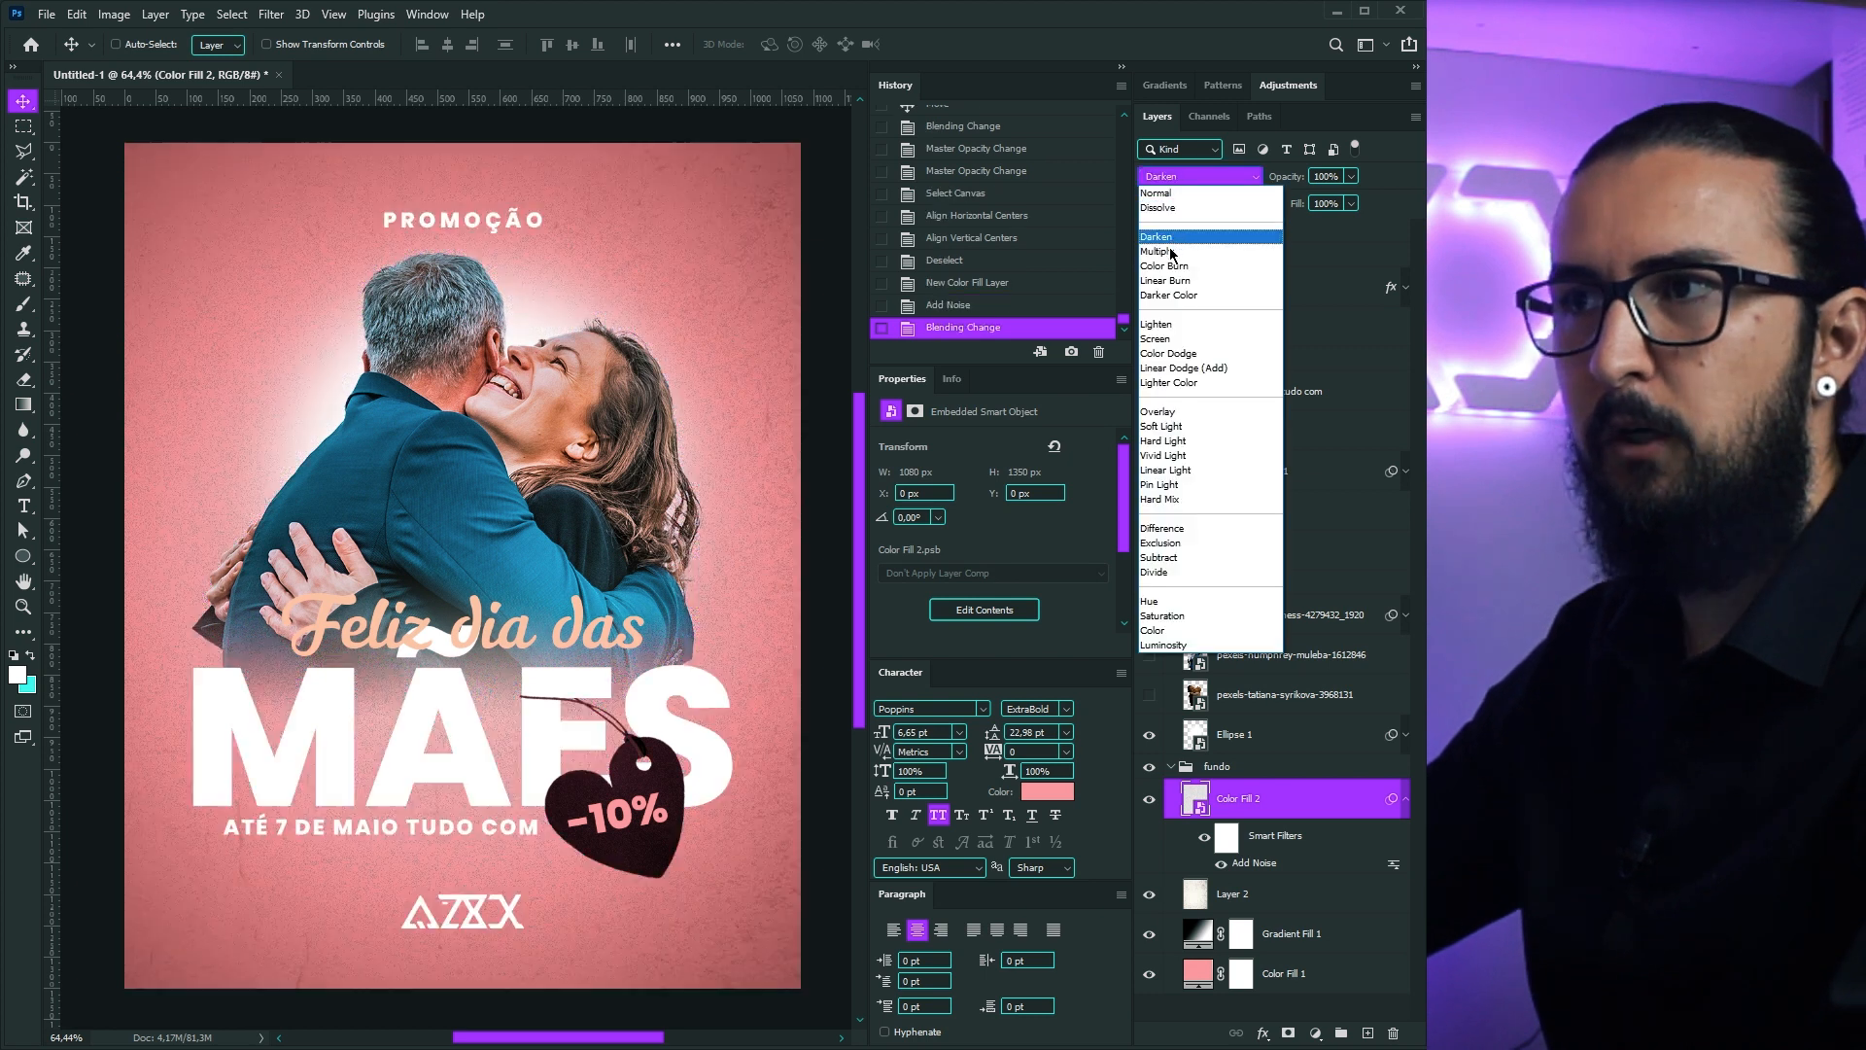
left_click(1170, 255)
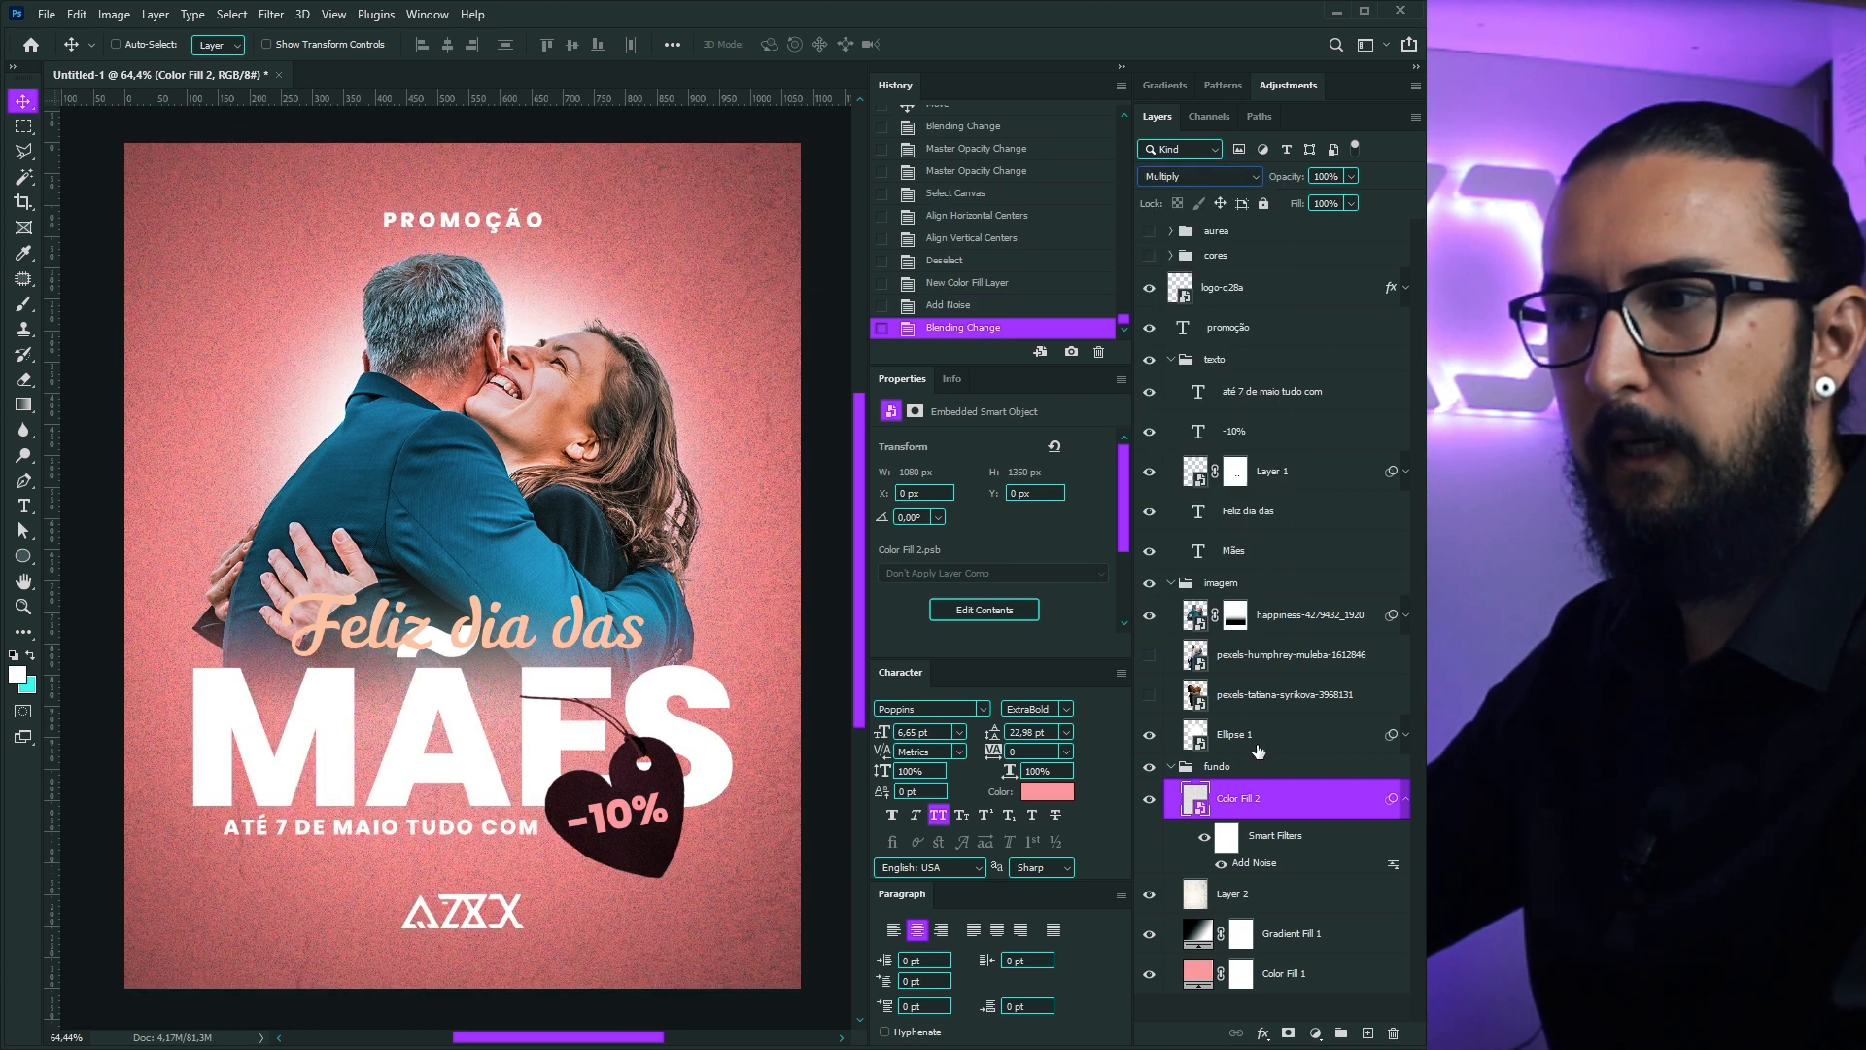
double_click(1252, 863)
left_click_drag(853, 496, 831, 495)
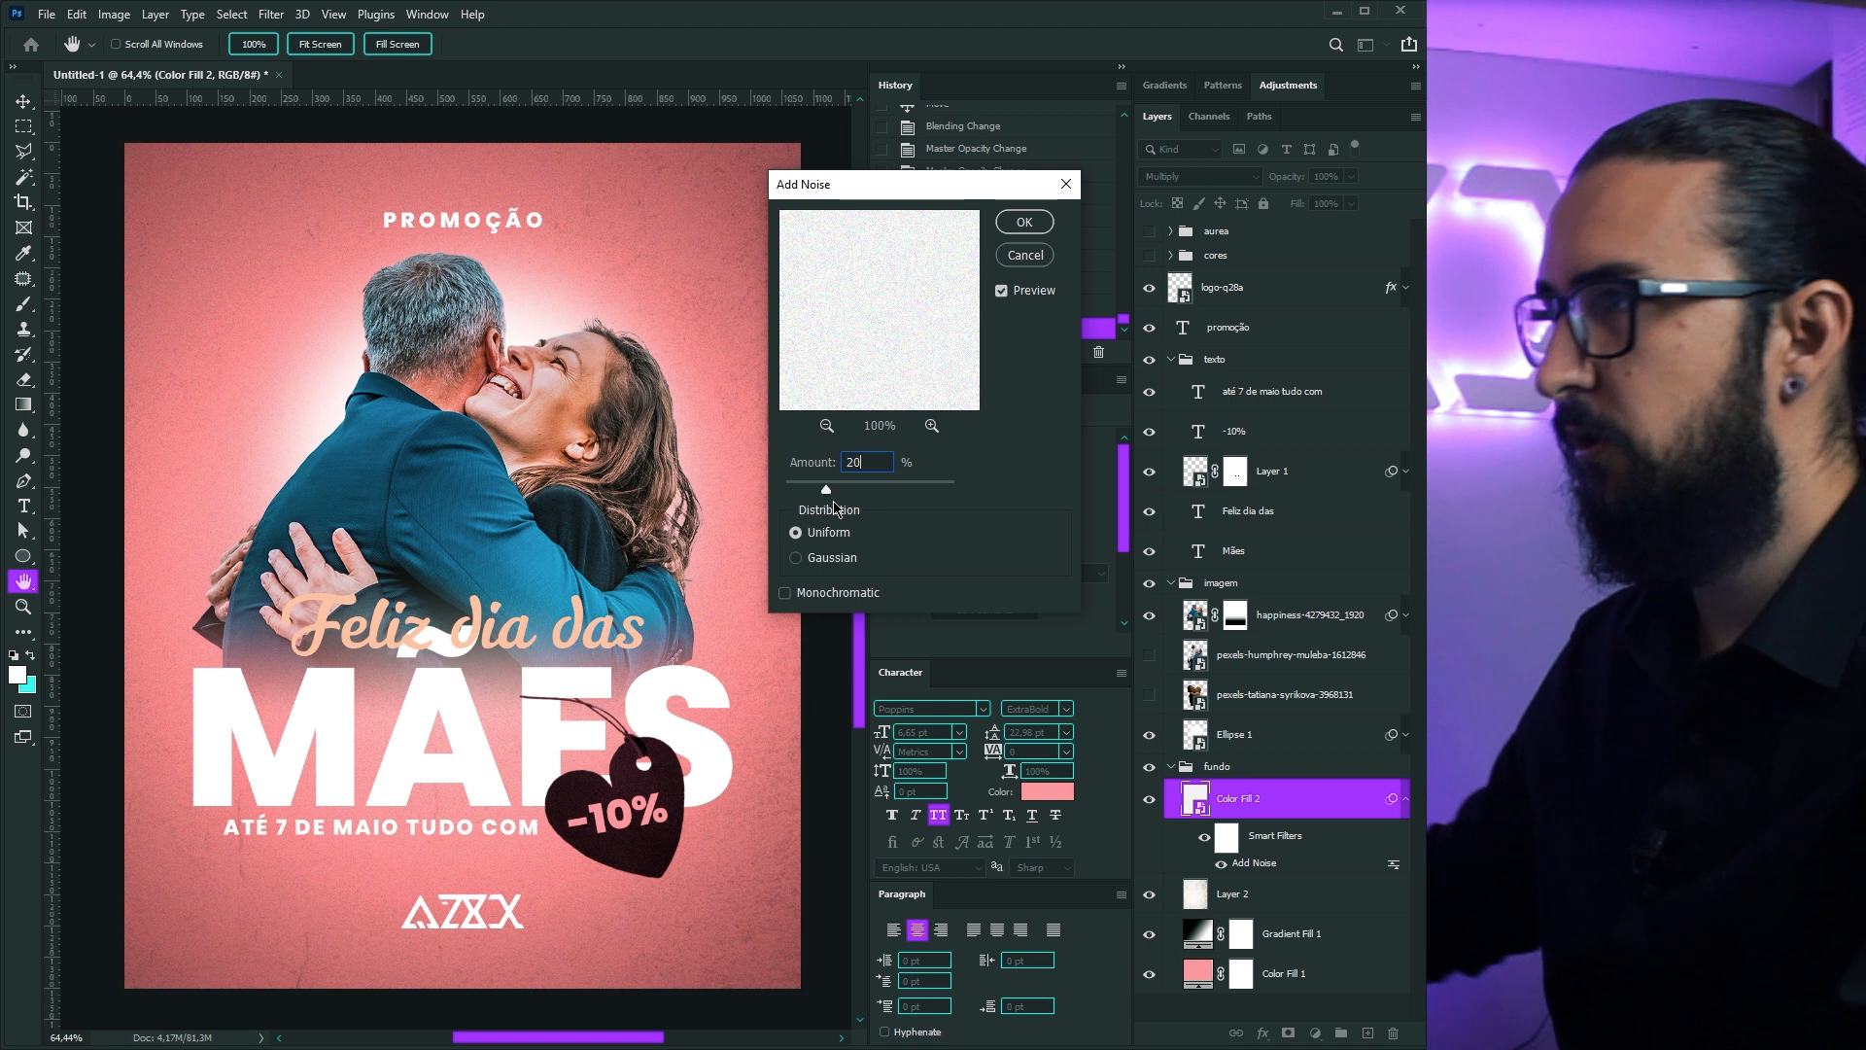
type("20")
left_click(786, 593)
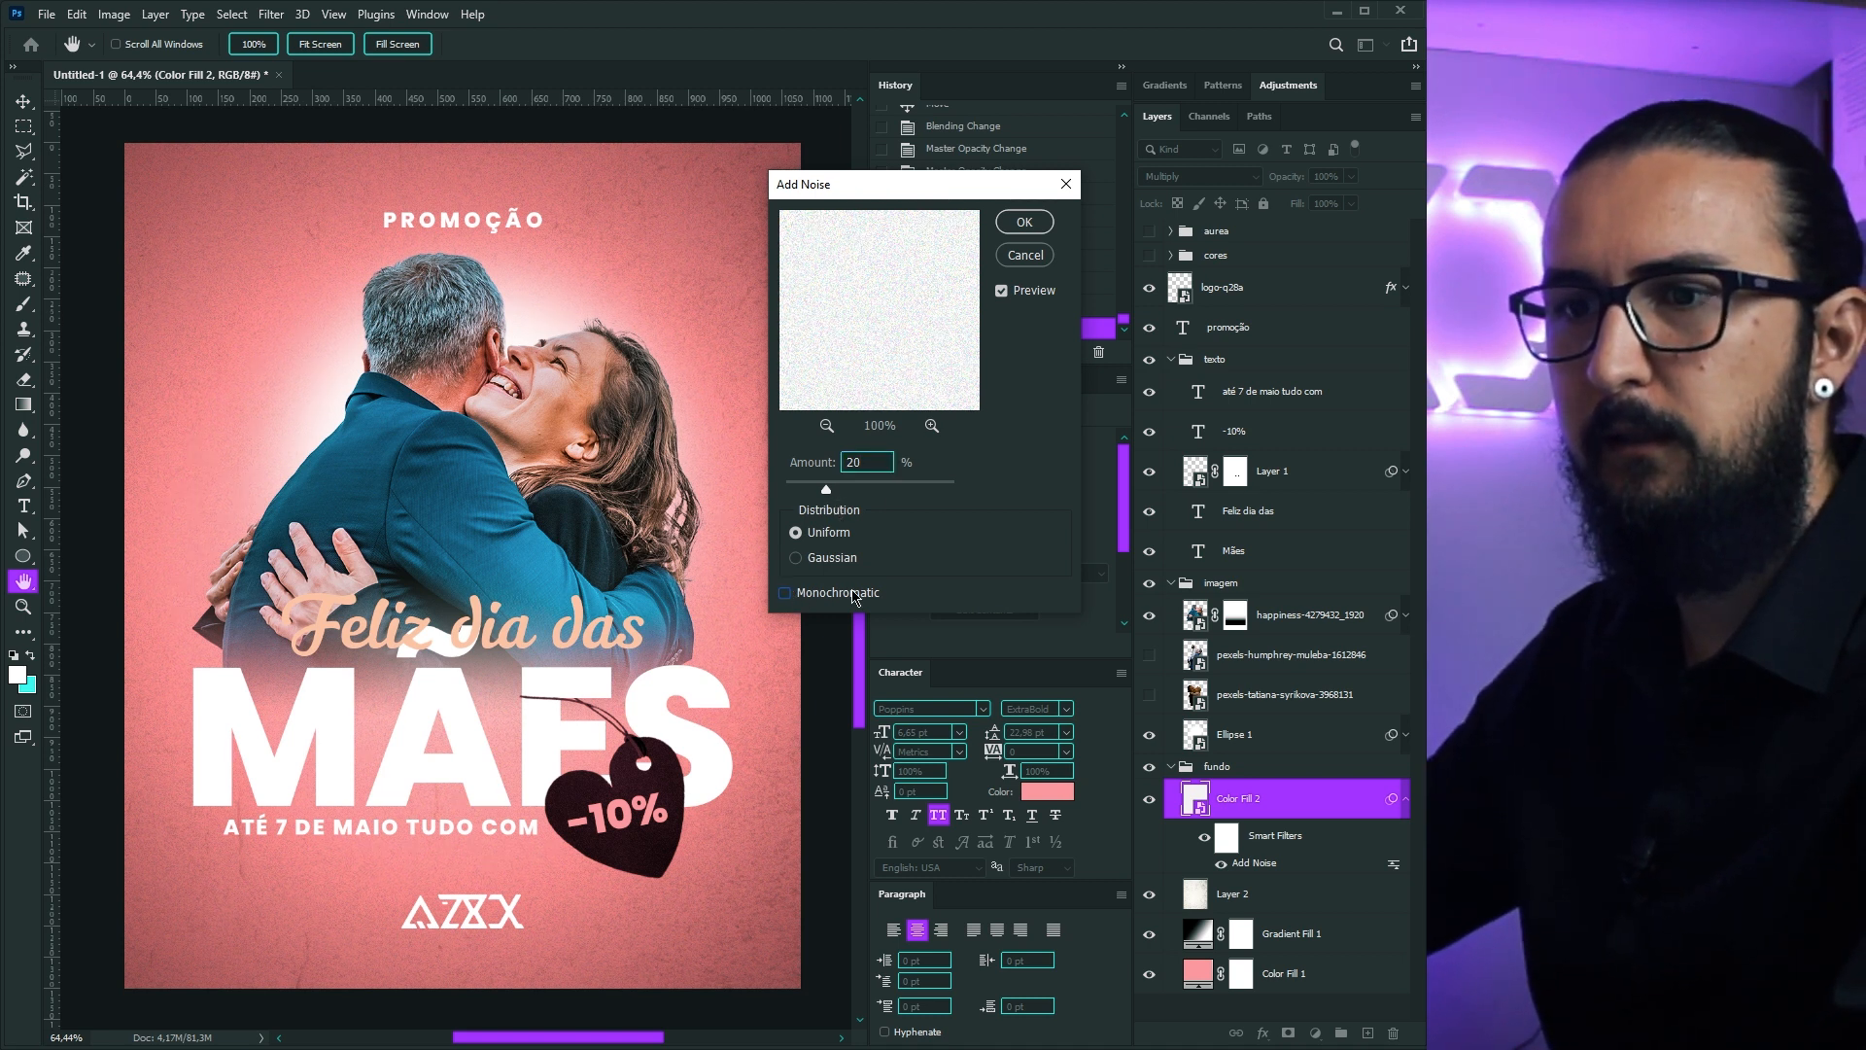
left_click(1024, 221)
key("v")
left_click(1206, 768)
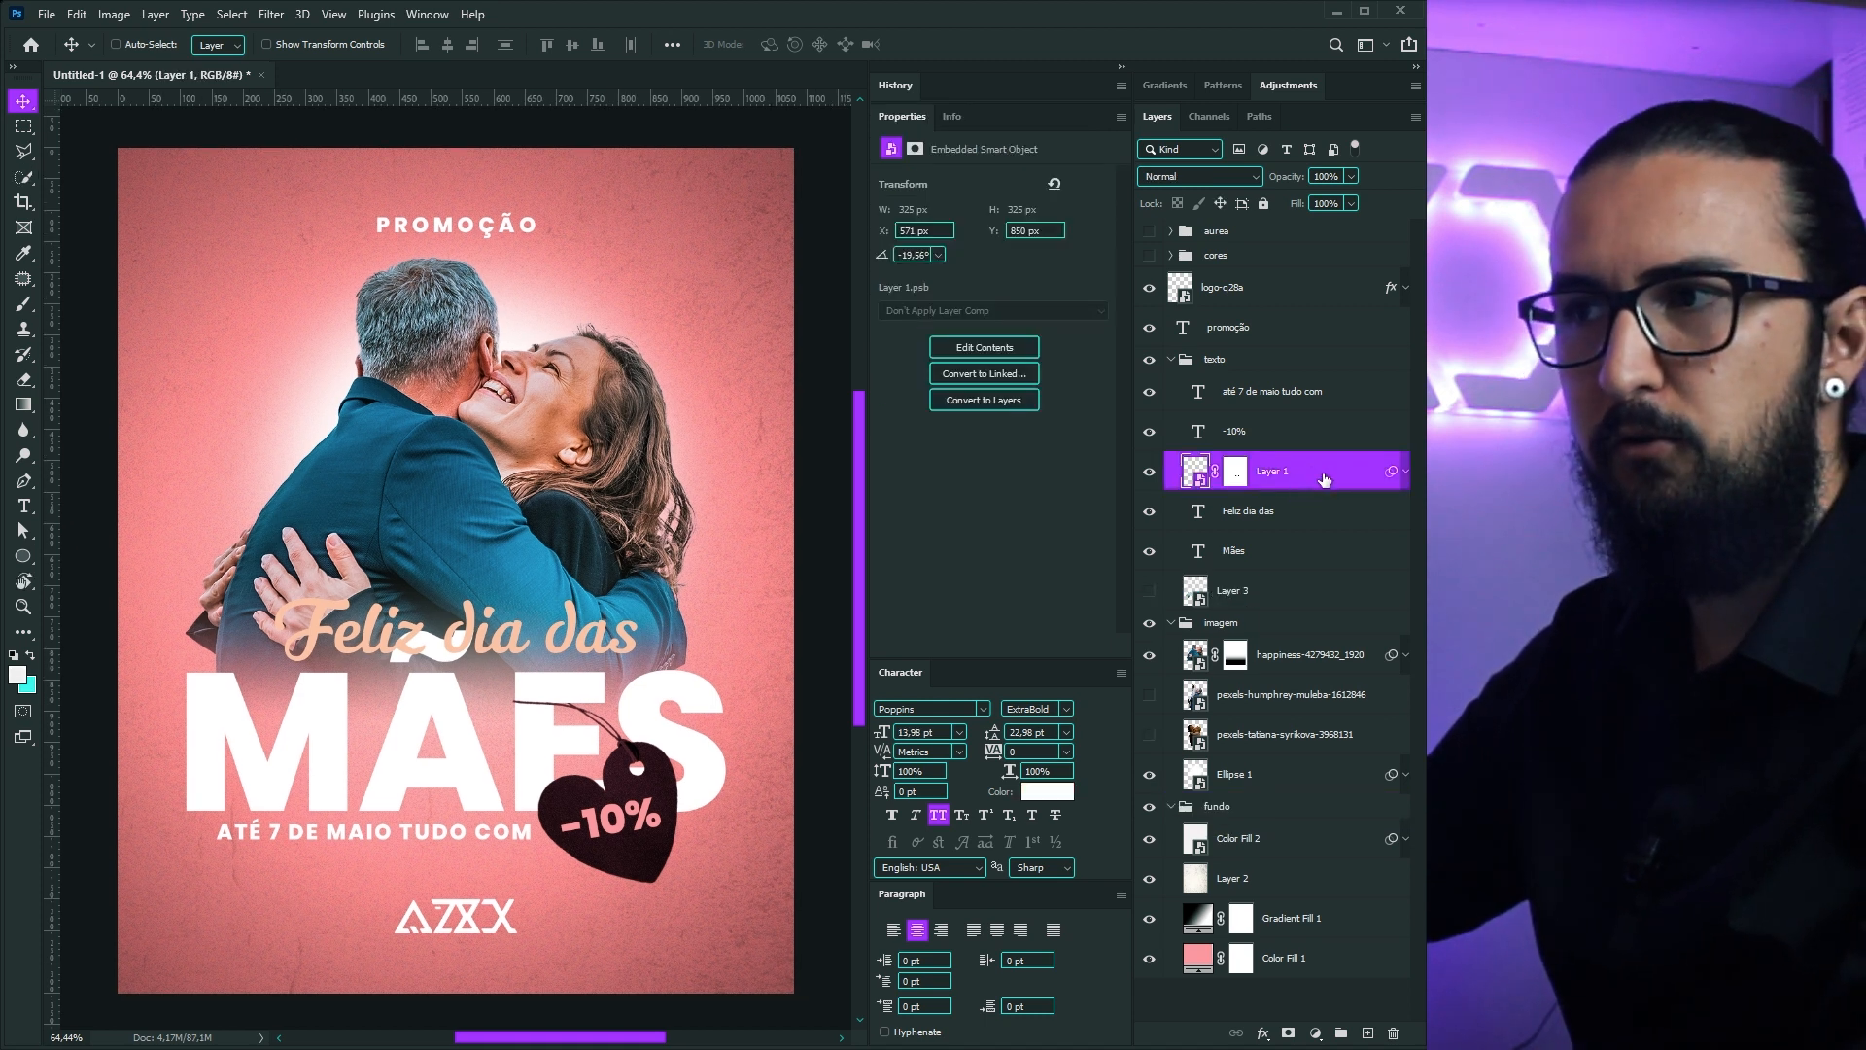
Step: Duplicate the heart tag layer beneath itself and give the copy a black (000000) Color Overlay at 100% opacity
double_click(1321, 486)
key("Escape")
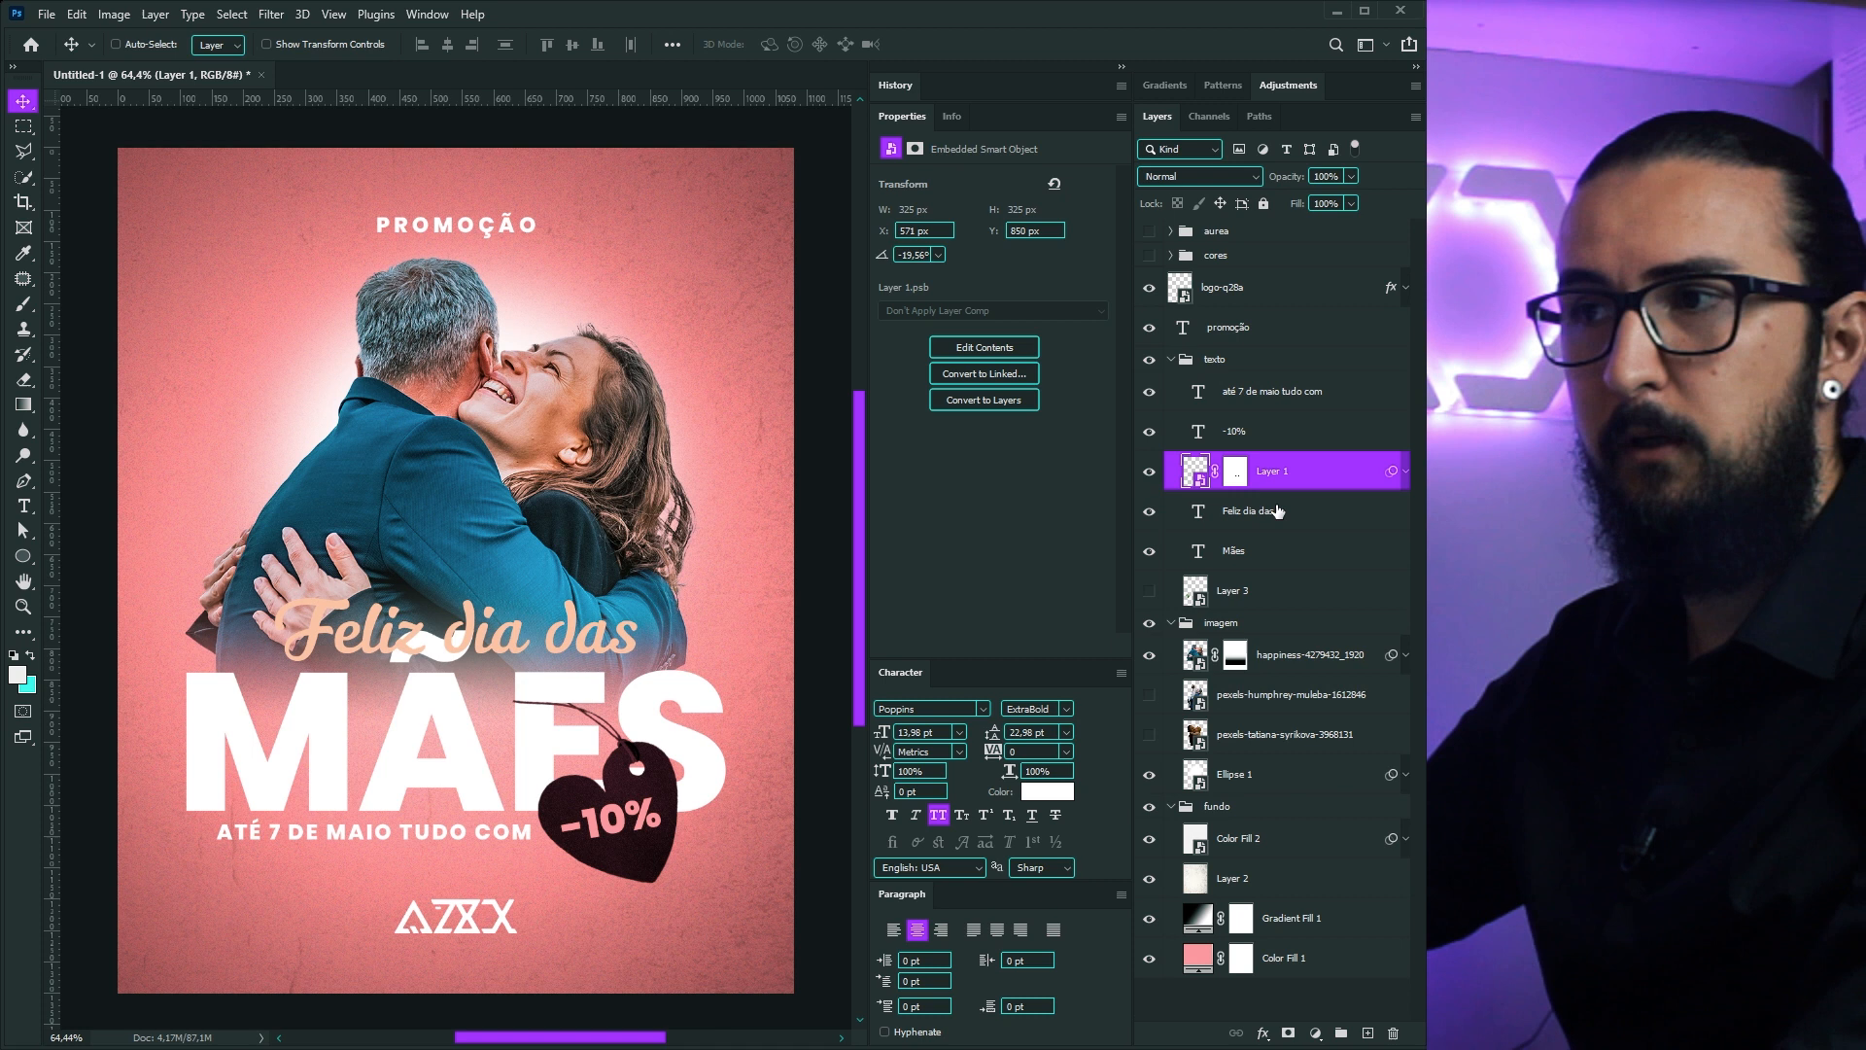
left_click_drag(1299, 486, 1301, 508)
double_click(1384, 526)
left_click(700, 468)
left_click(1108, 271)
left_click(810, 624)
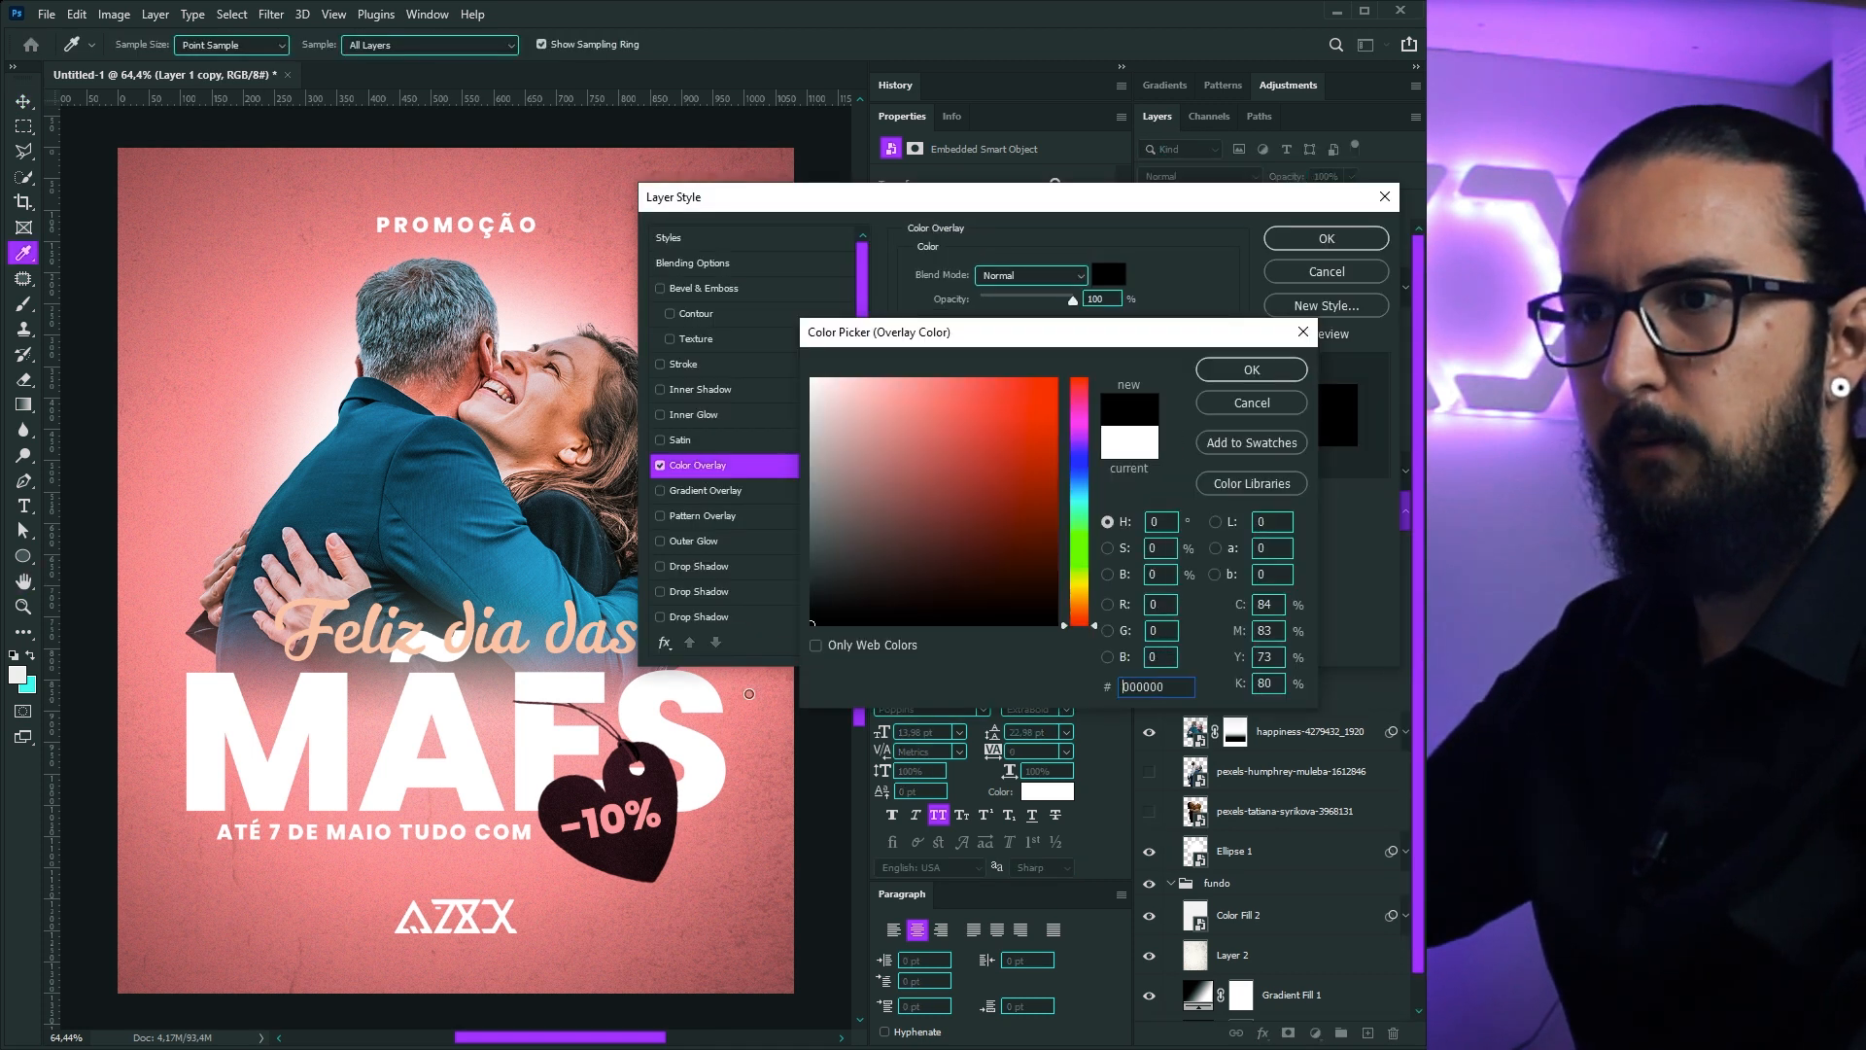
left_click(1254, 376)
left_click(1311, 243)
Step: Apply a 15 px Tilt-Shift blur to the black heart tag copy, angling the focus band across the tag's string
left_click(275, 19)
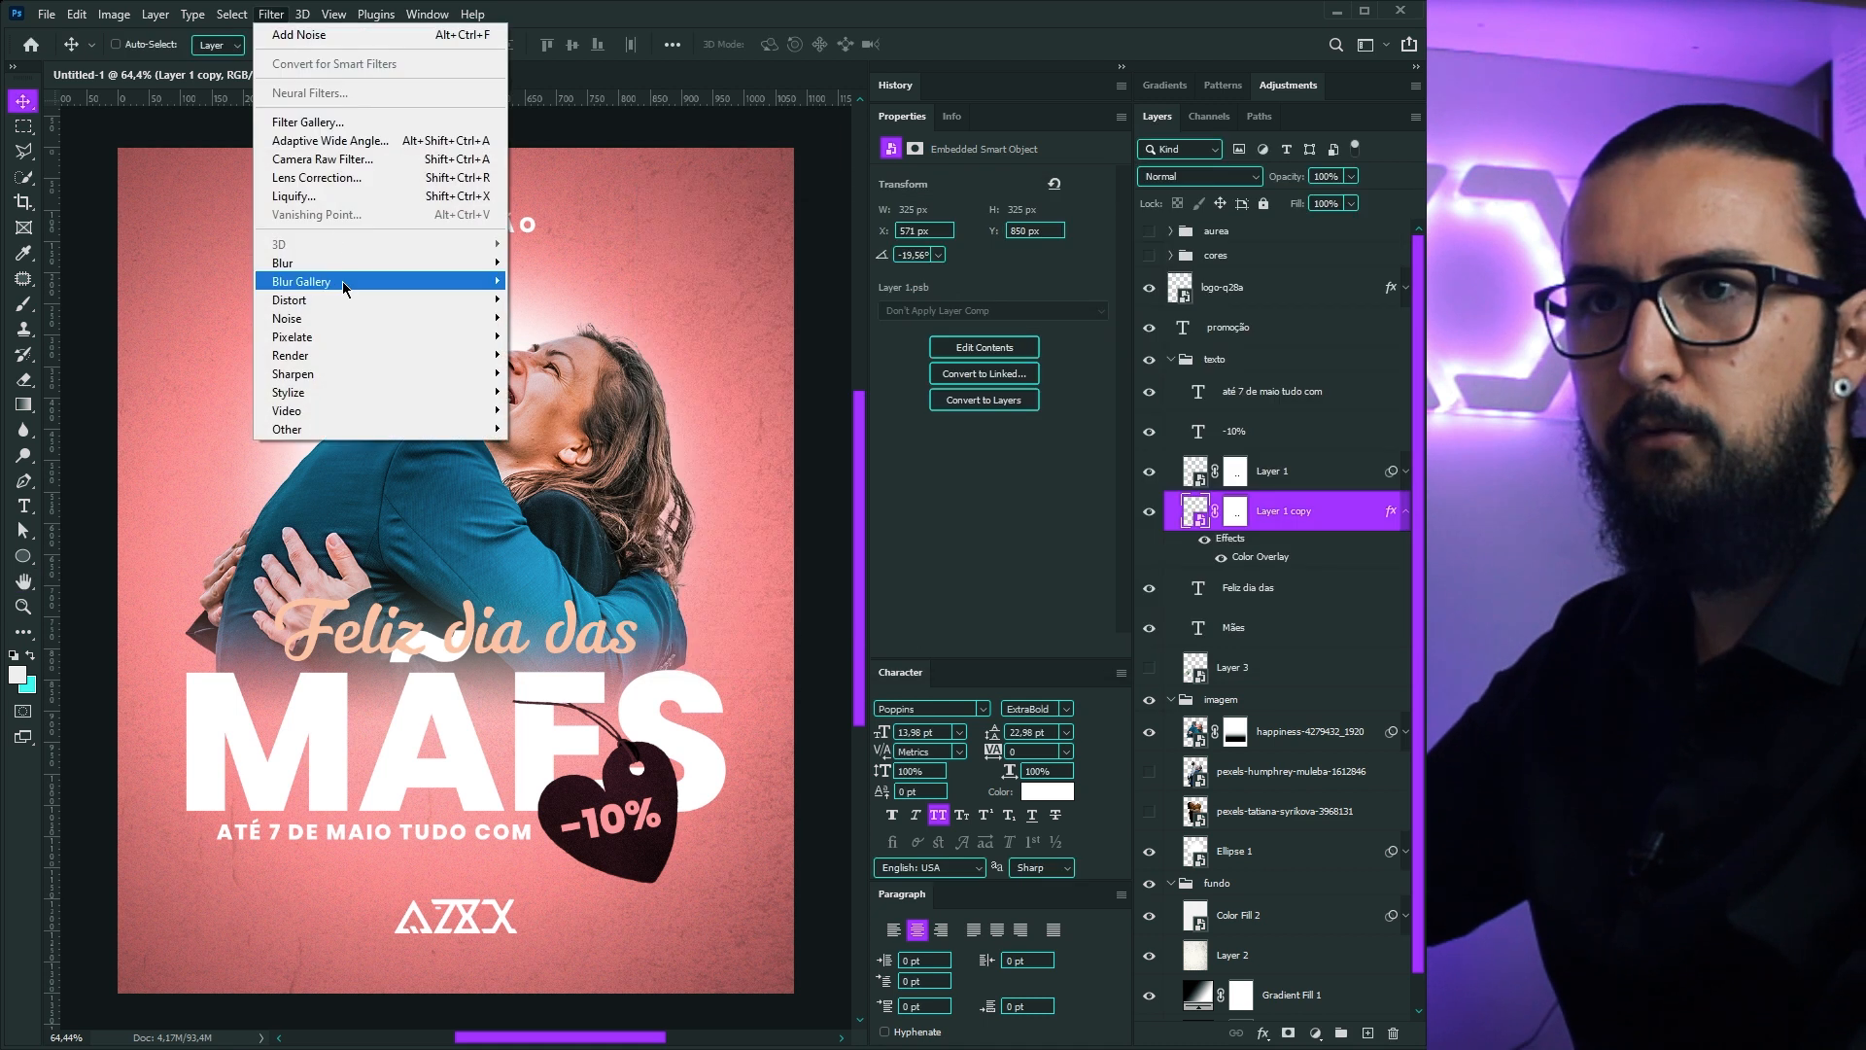
mouse_move(408, 290)
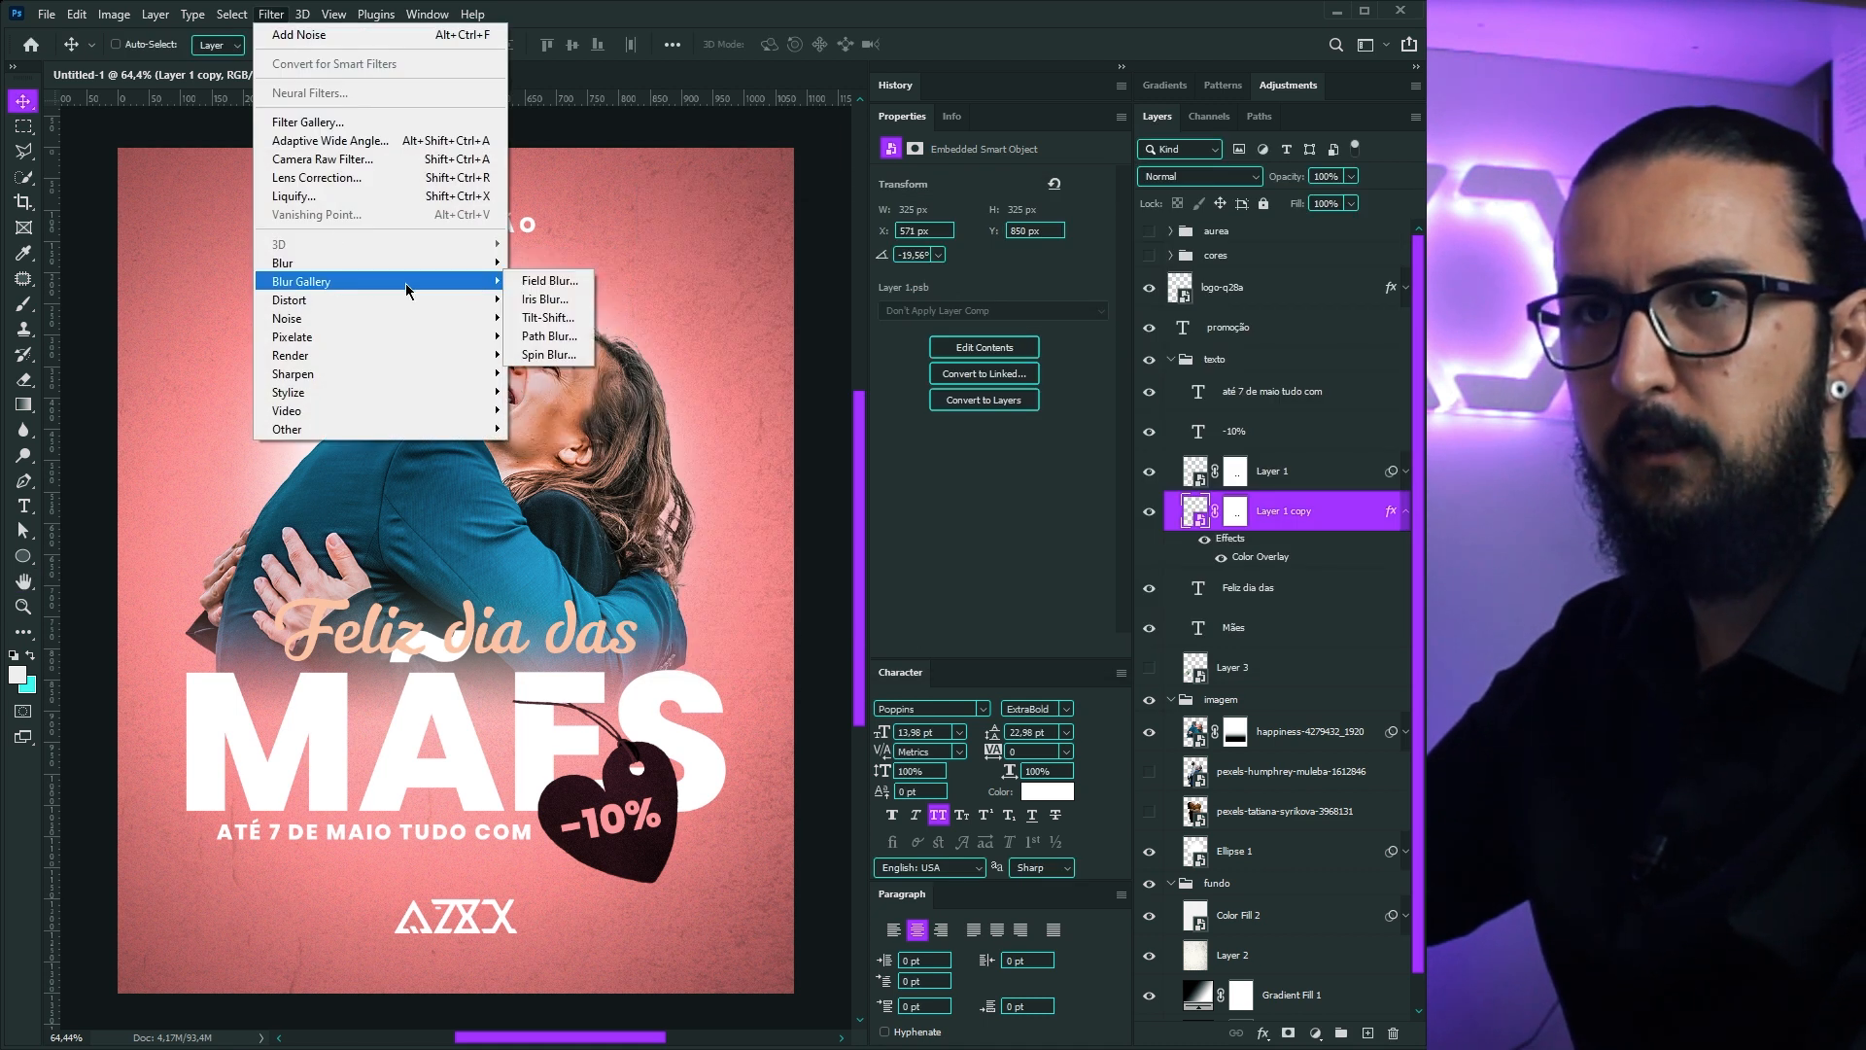
left_click(547, 317)
left_click_drag(609, 570, 680, 703)
left_click_drag(683, 785, 682, 715)
left_click_drag(680, 618, 648, 600)
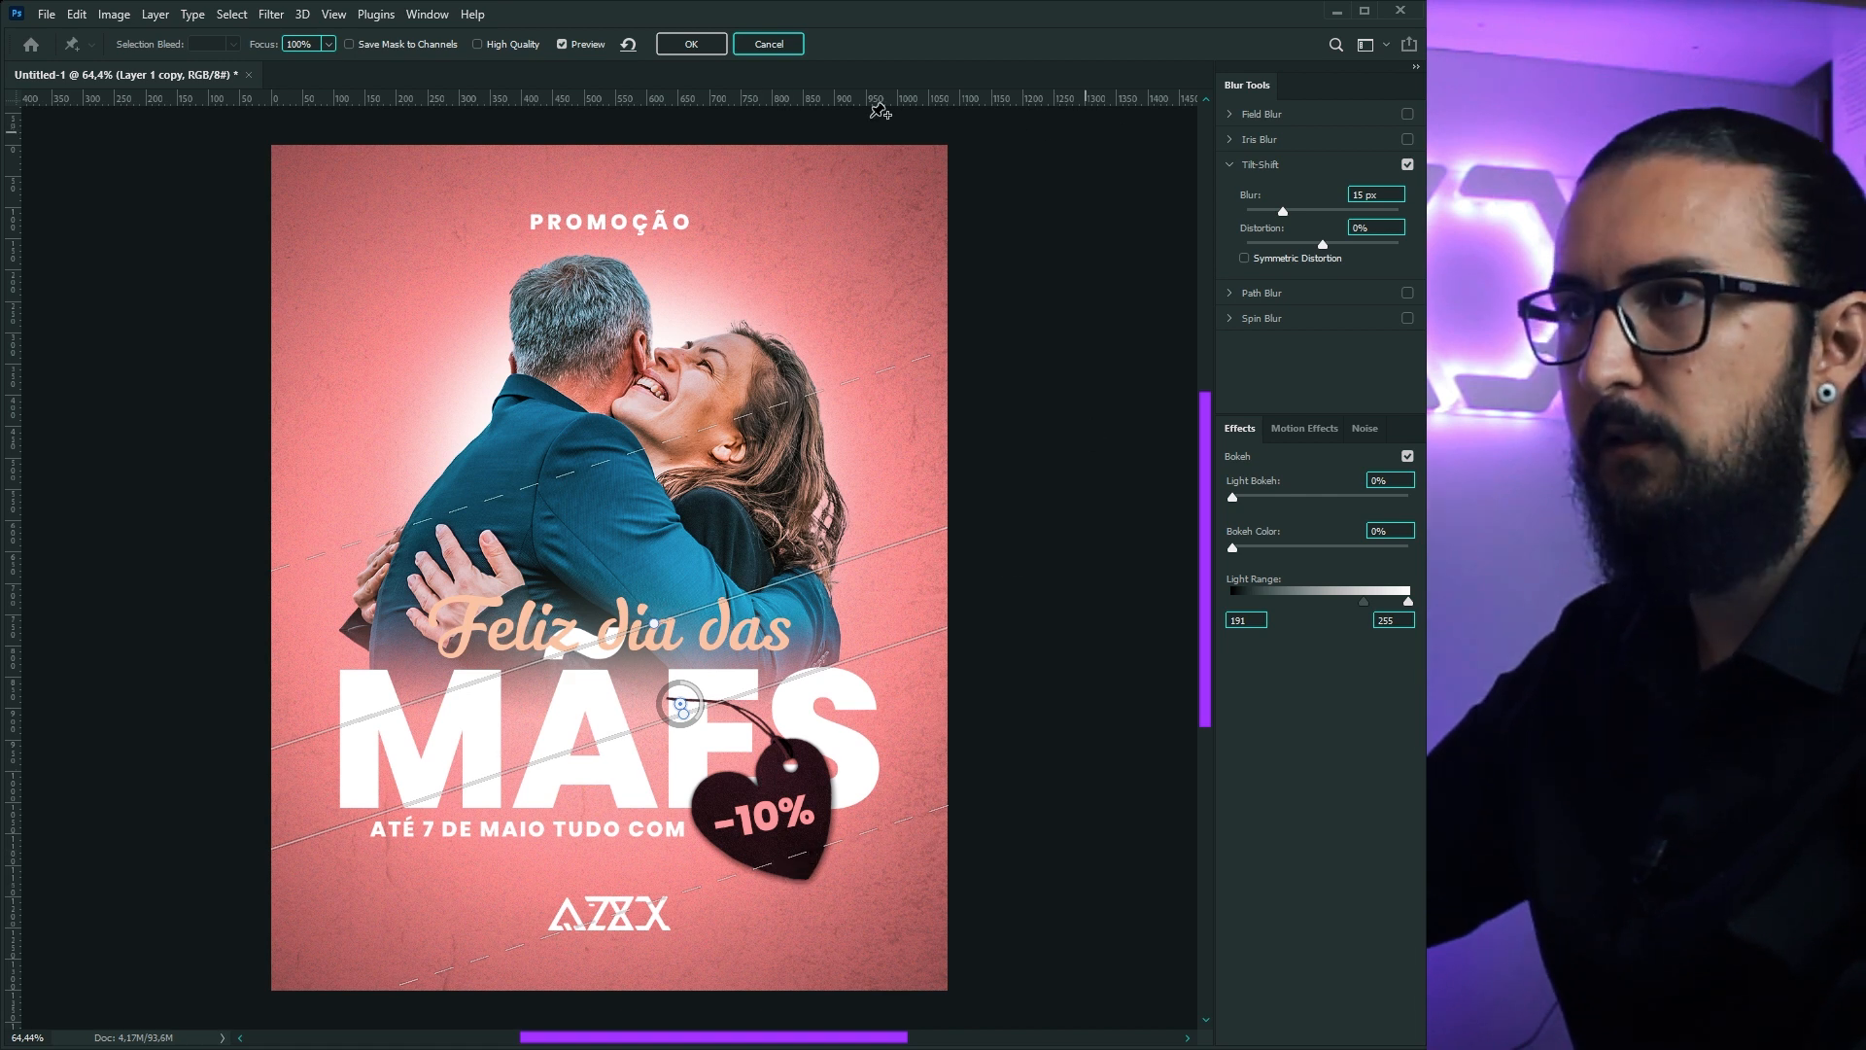
left_click(696, 45)
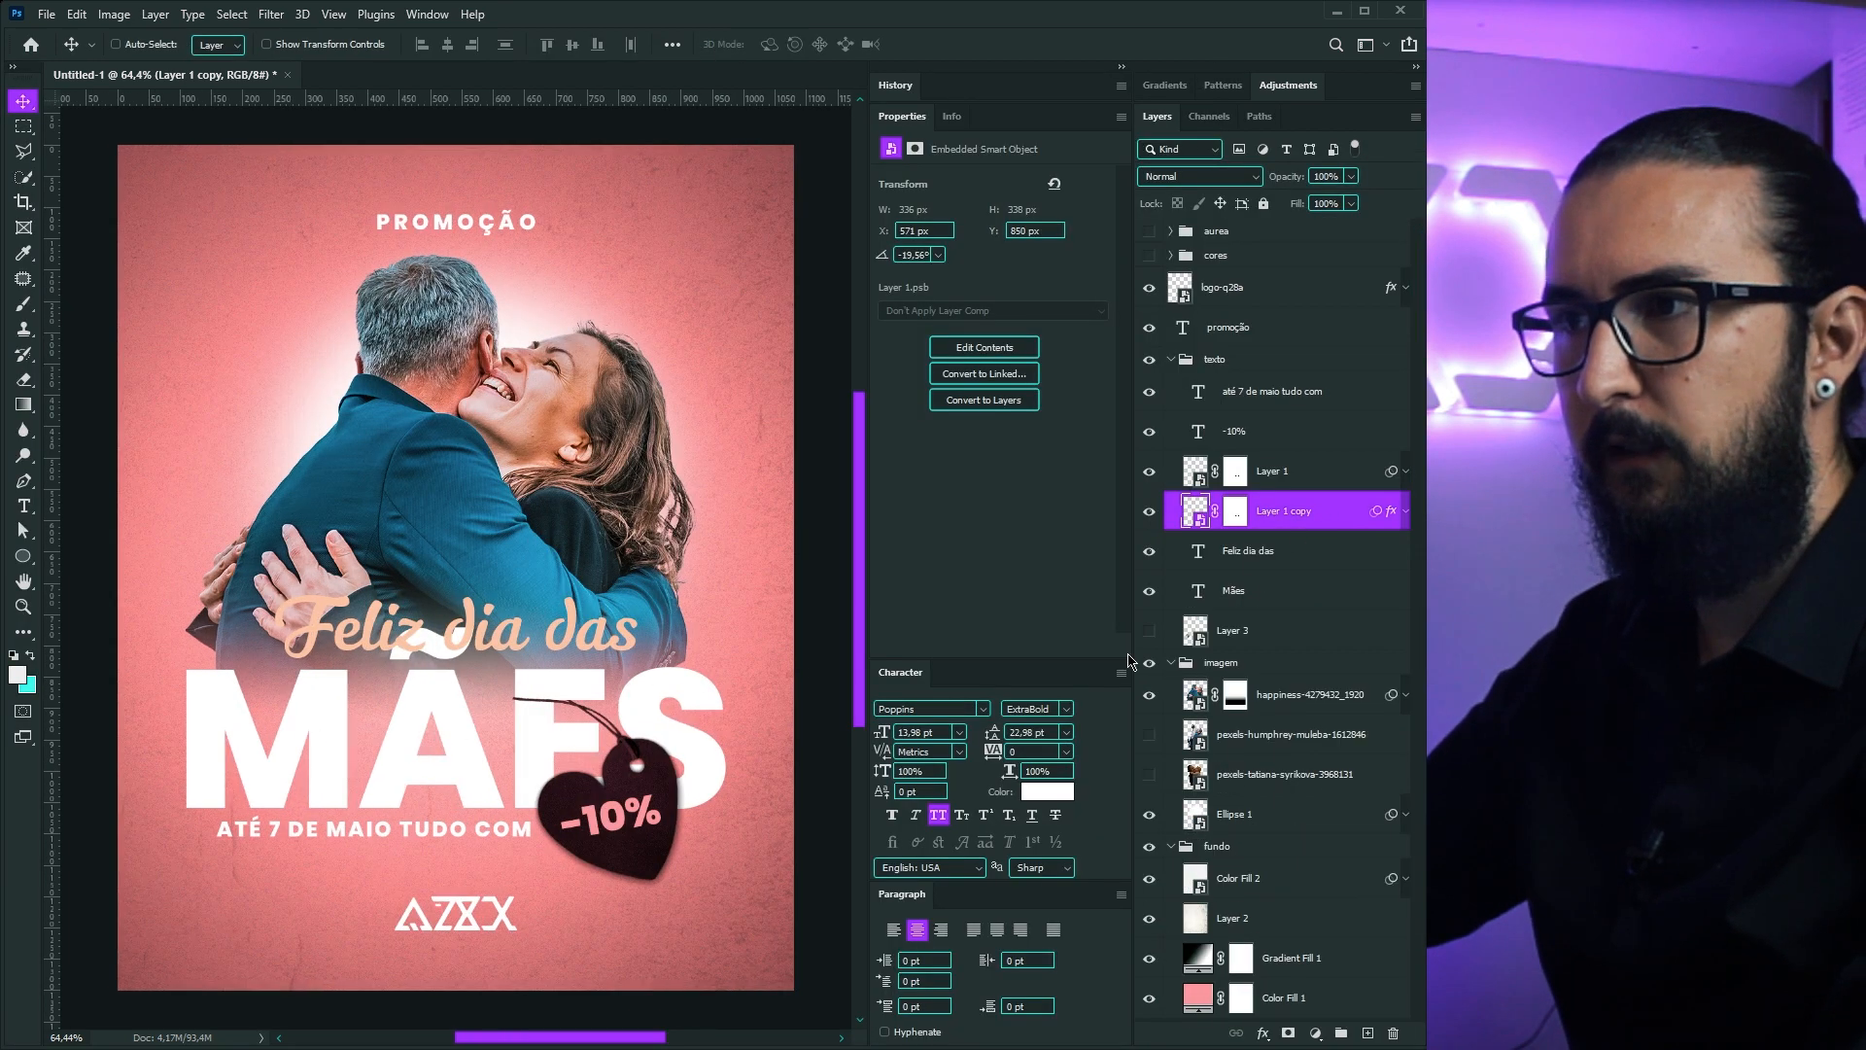
Step: Transform the blurred heart copy to about 317 by 374 px, rotated about -13.68°, so its shadow extends below the tag
scroll(634, 886, "up", 4)
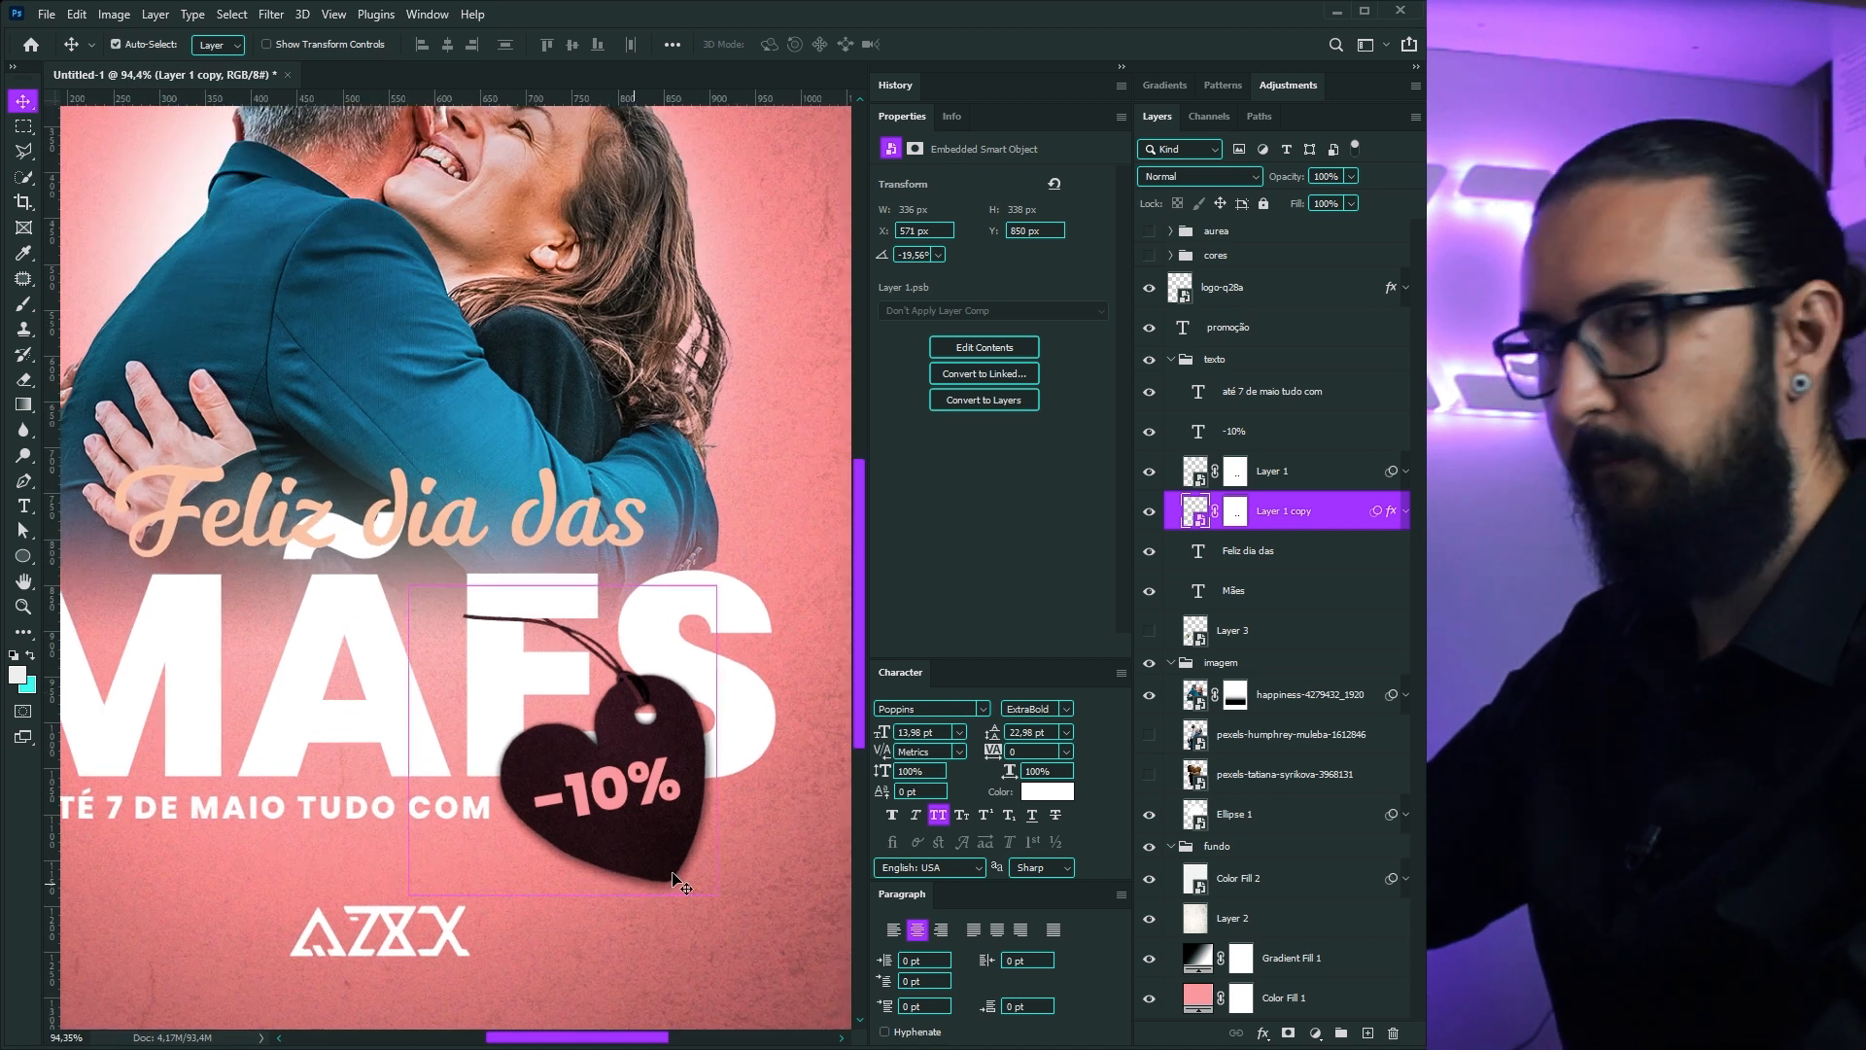
key("ctrl+t")
left_click_drag(716, 894, 698, 920)
mouse_move(408, 584)
left_mouse_down()
mouse_move(368, 588)
mouse_move(417, 585)
left_mouse_up()
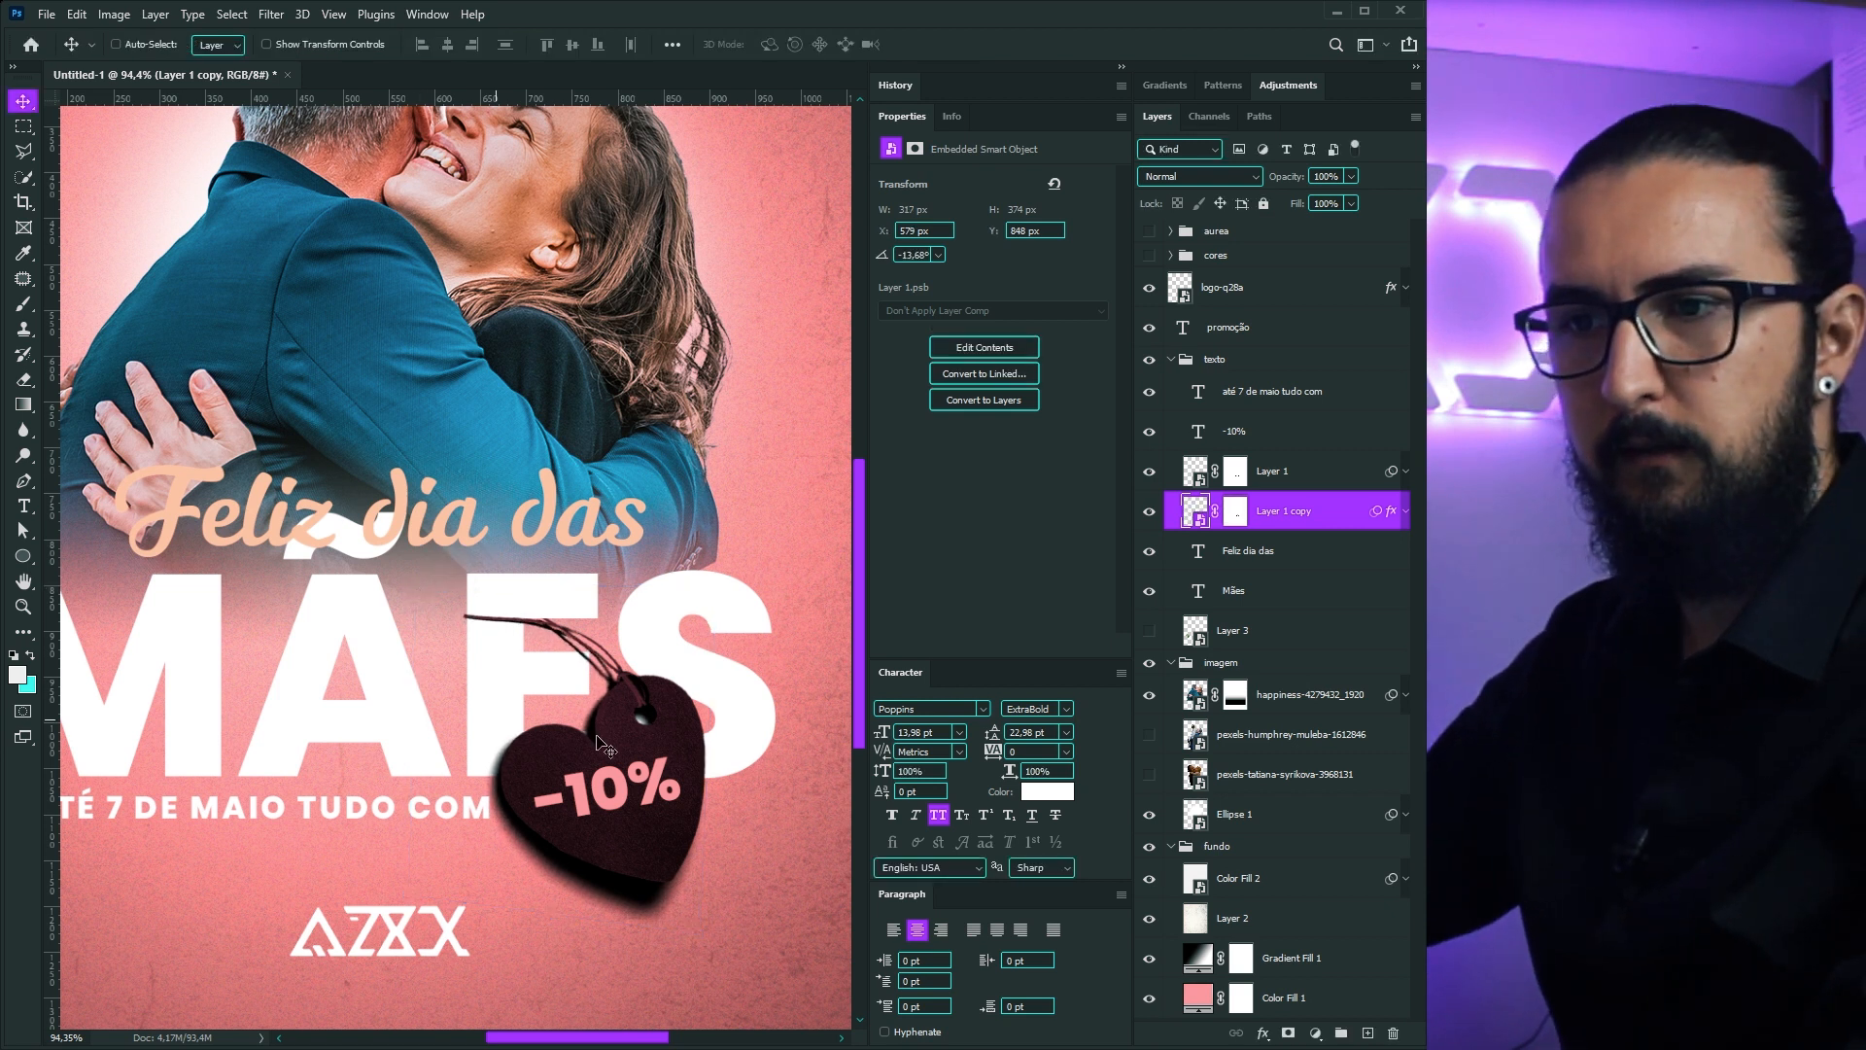
key("Return")
Step: Blend the heart tag's shadow copy with Multiply at 30% opacity
key("ctrl+0")
left_click(1218, 181)
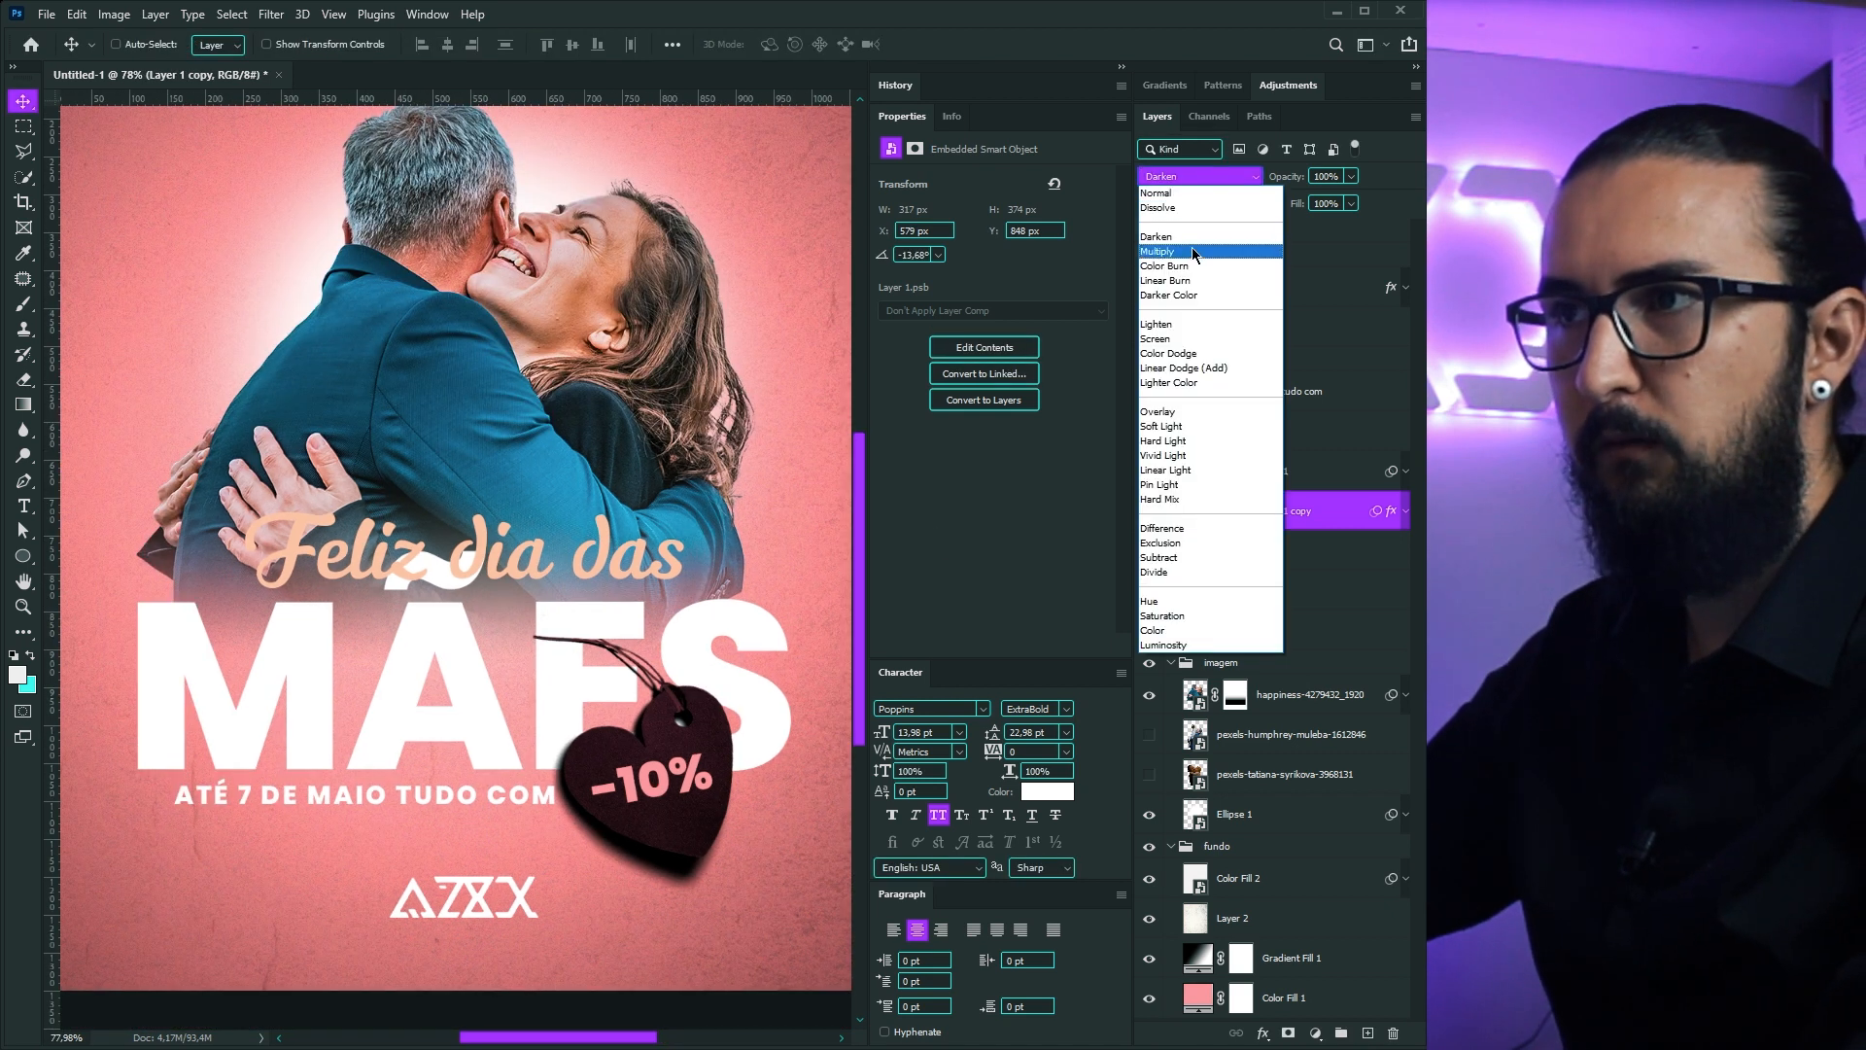
left_click(1172, 252)
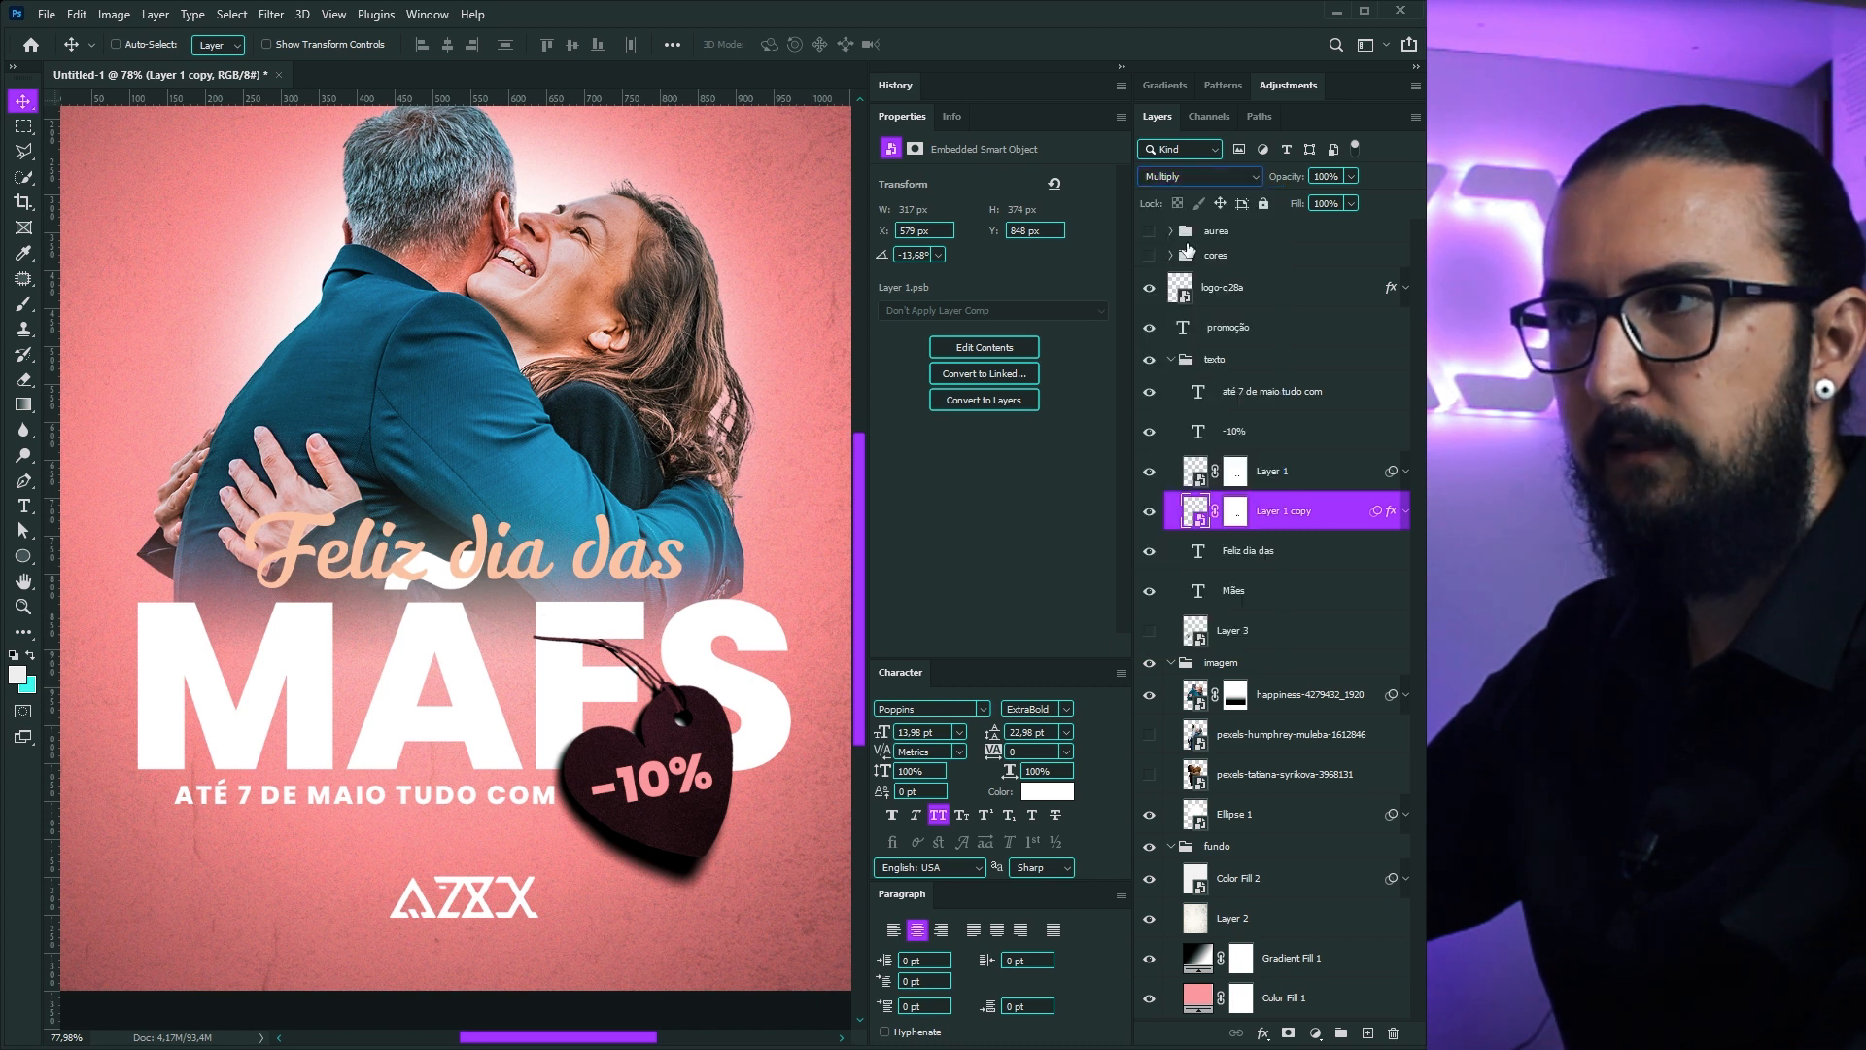
key("3")
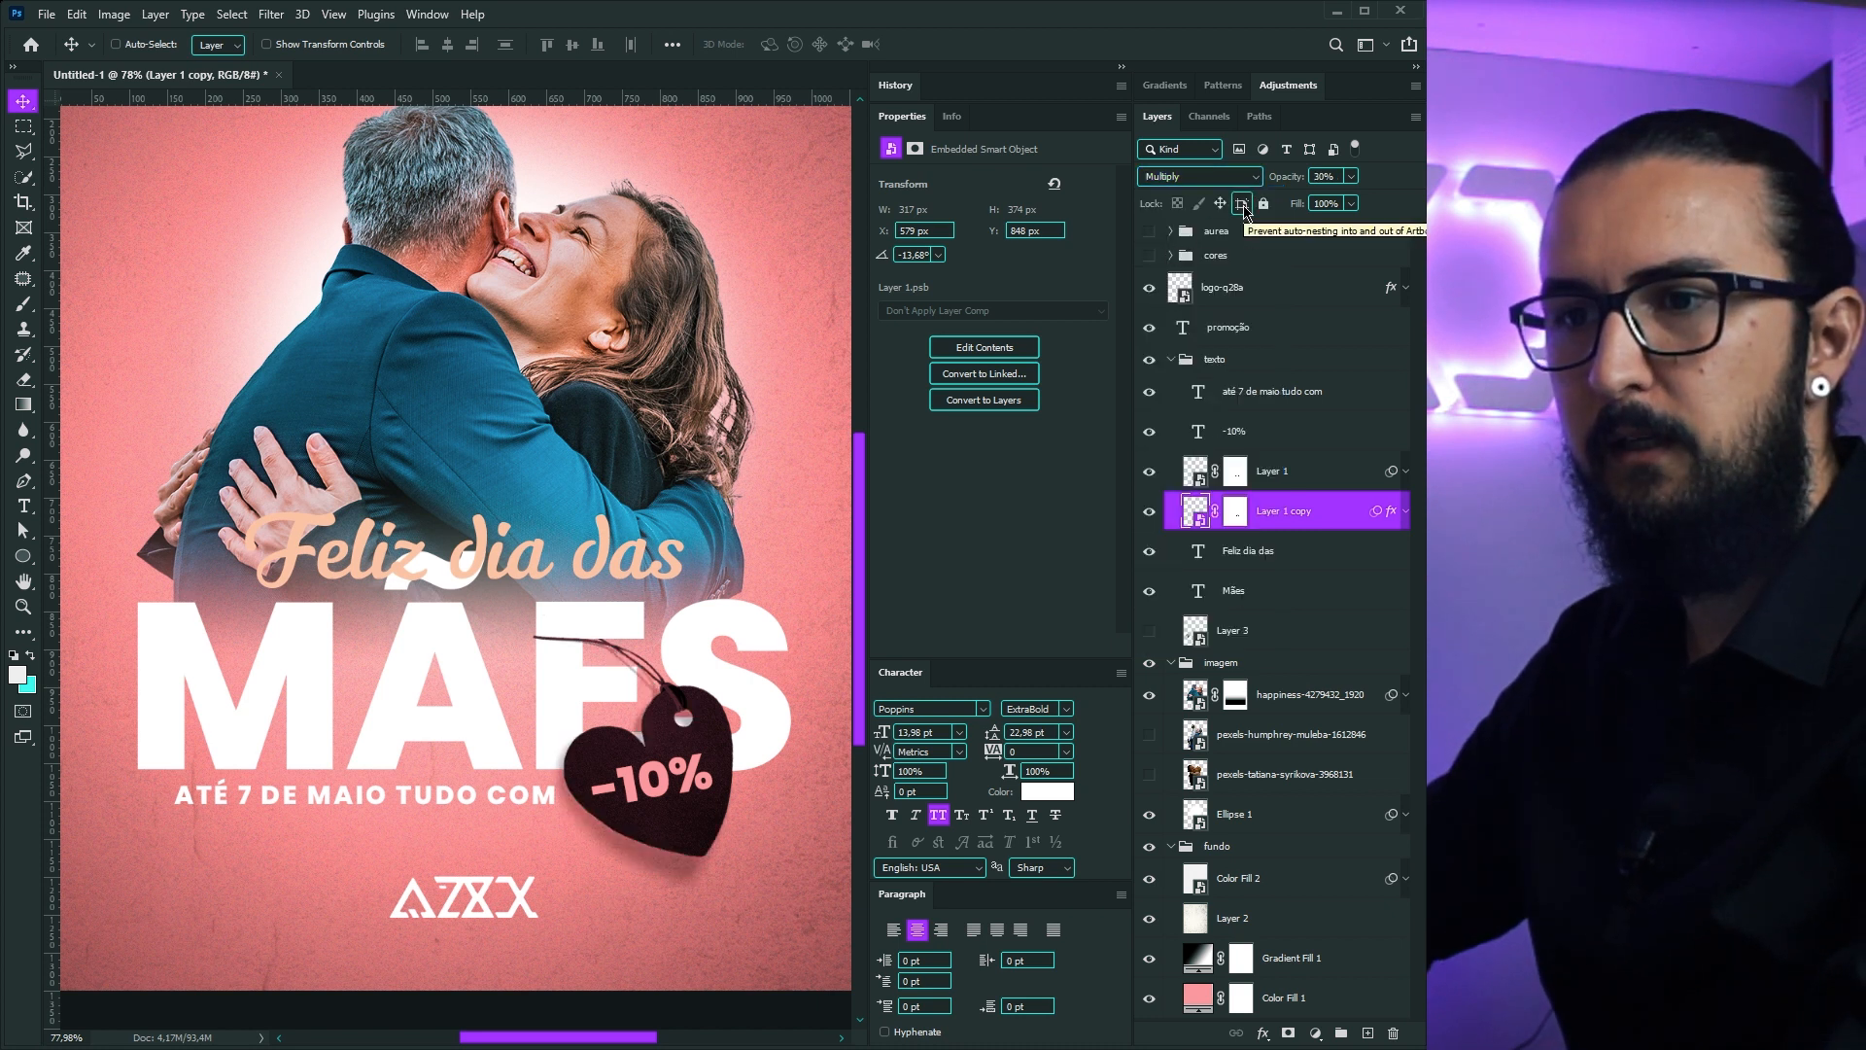
Step: Readjust the Tilt-Shift blur on the heart tag's shadow copy
left_click(1405, 511)
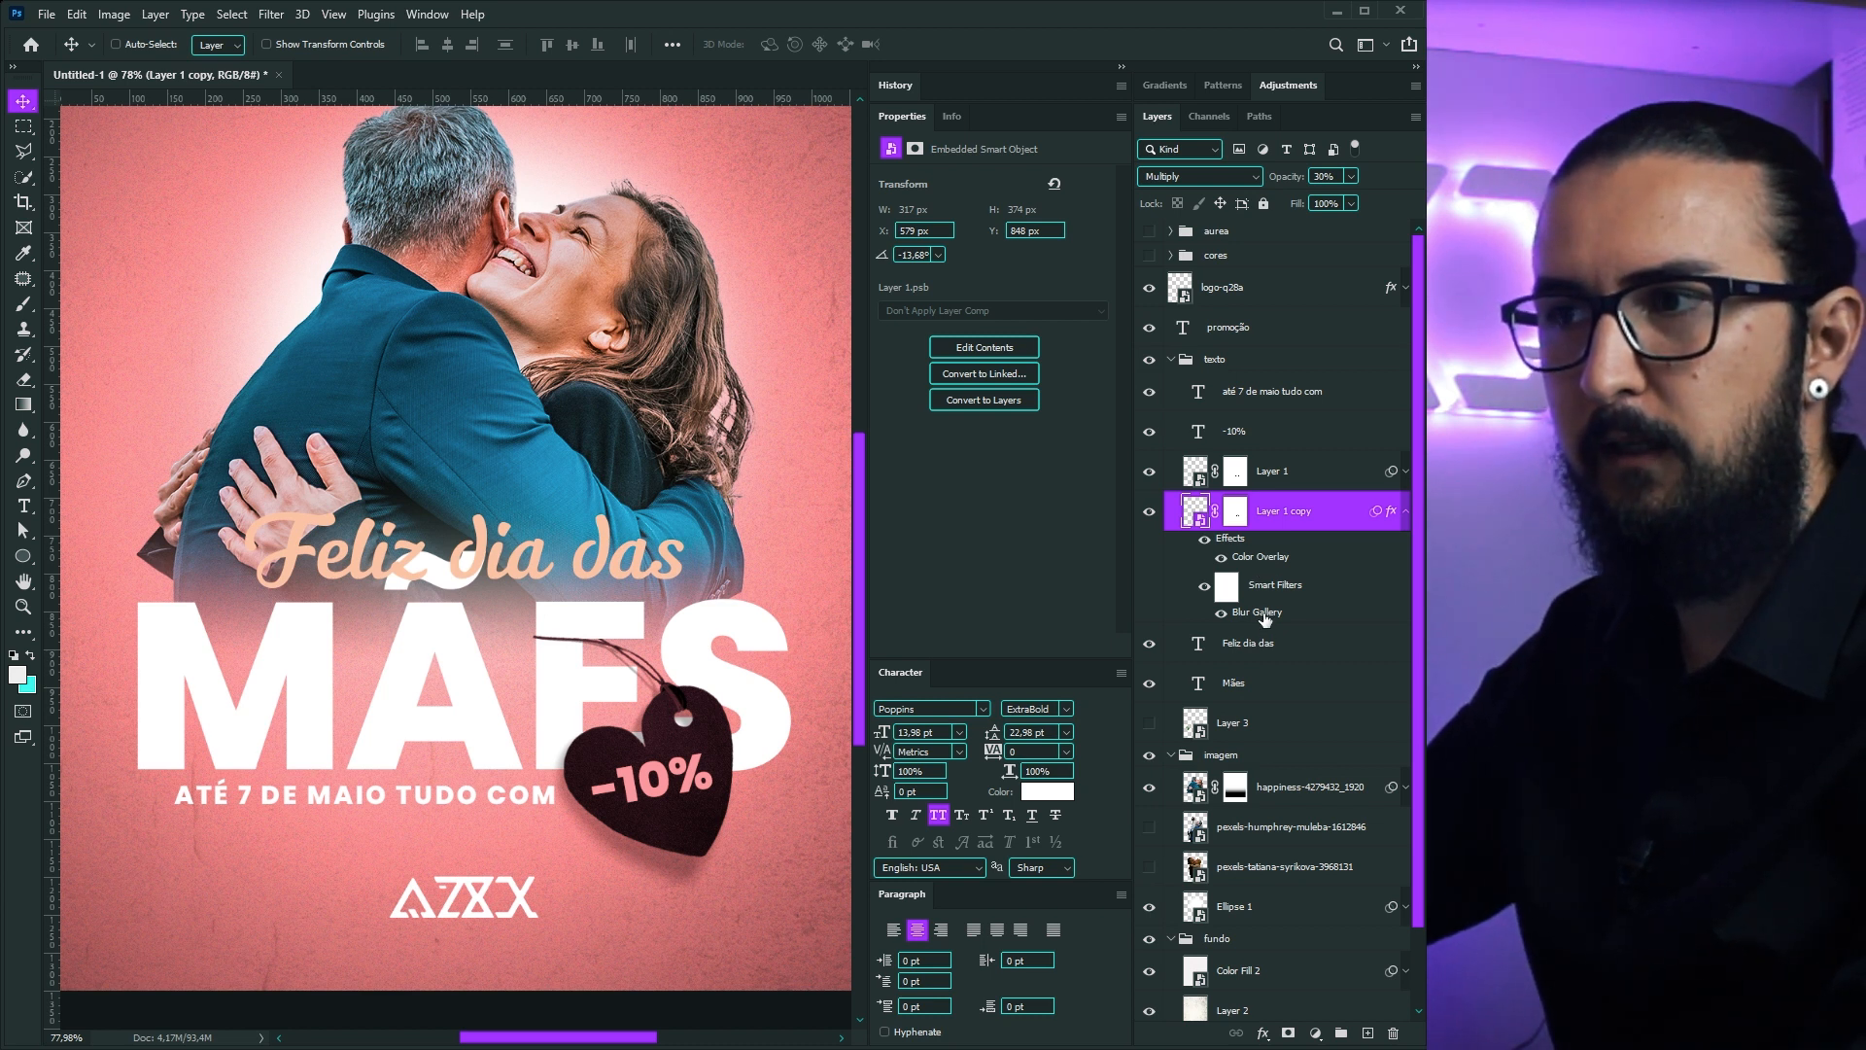
double_click(1270, 610)
left_click_drag(698, 639, 644, 599)
key("Return")
key("ctrl+0")
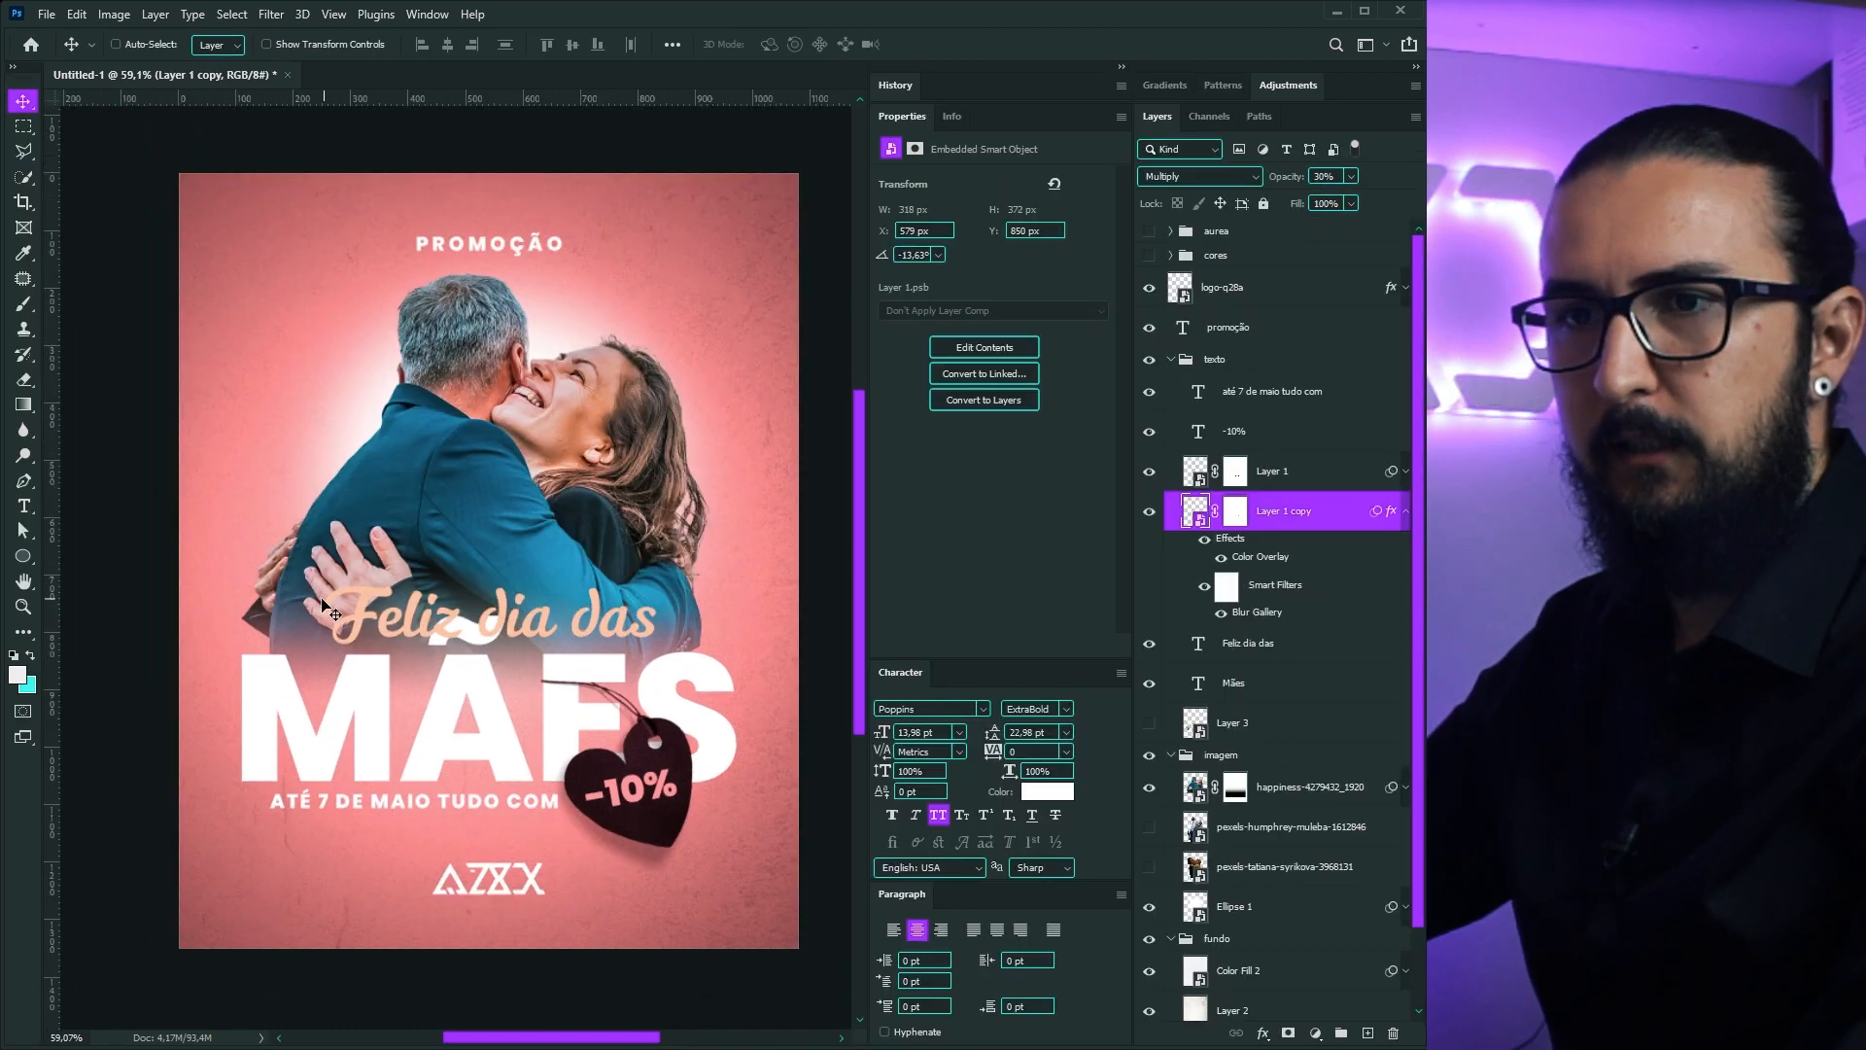
left_click(1149, 255)
left_click(1405, 510)
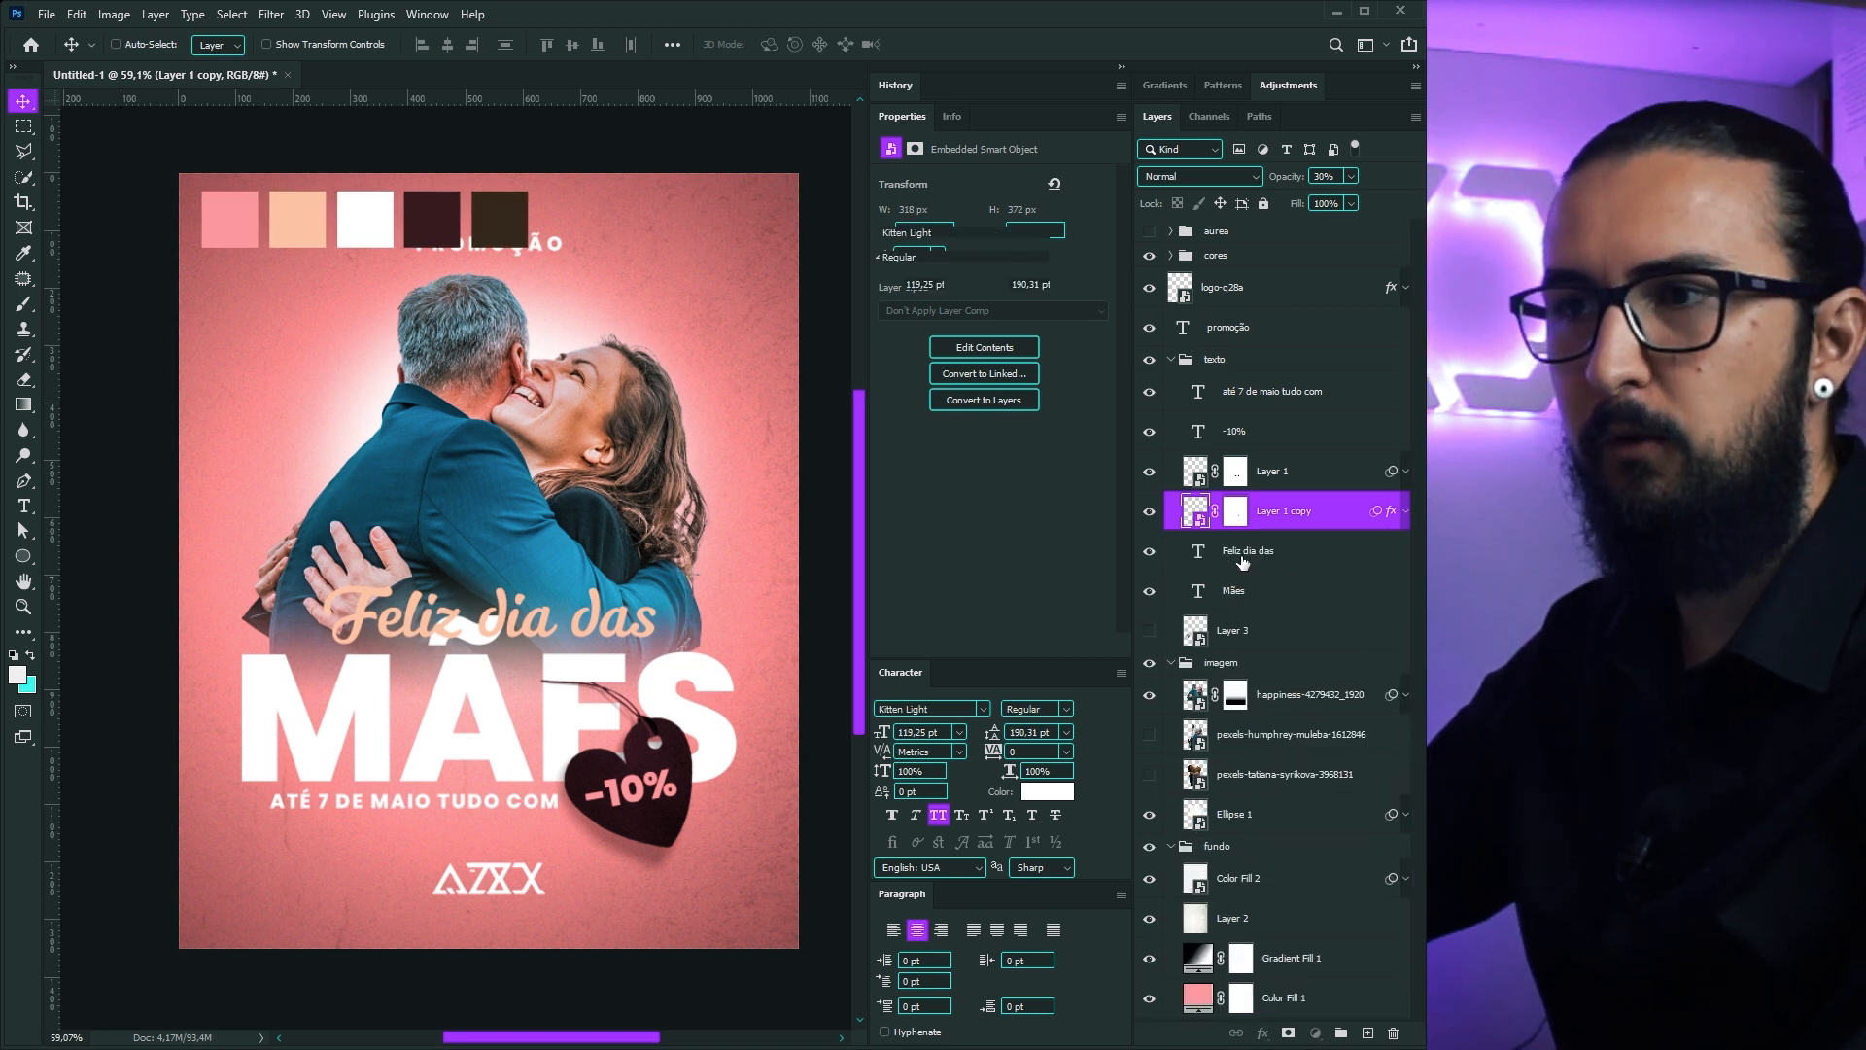
left_click(1205, 560)
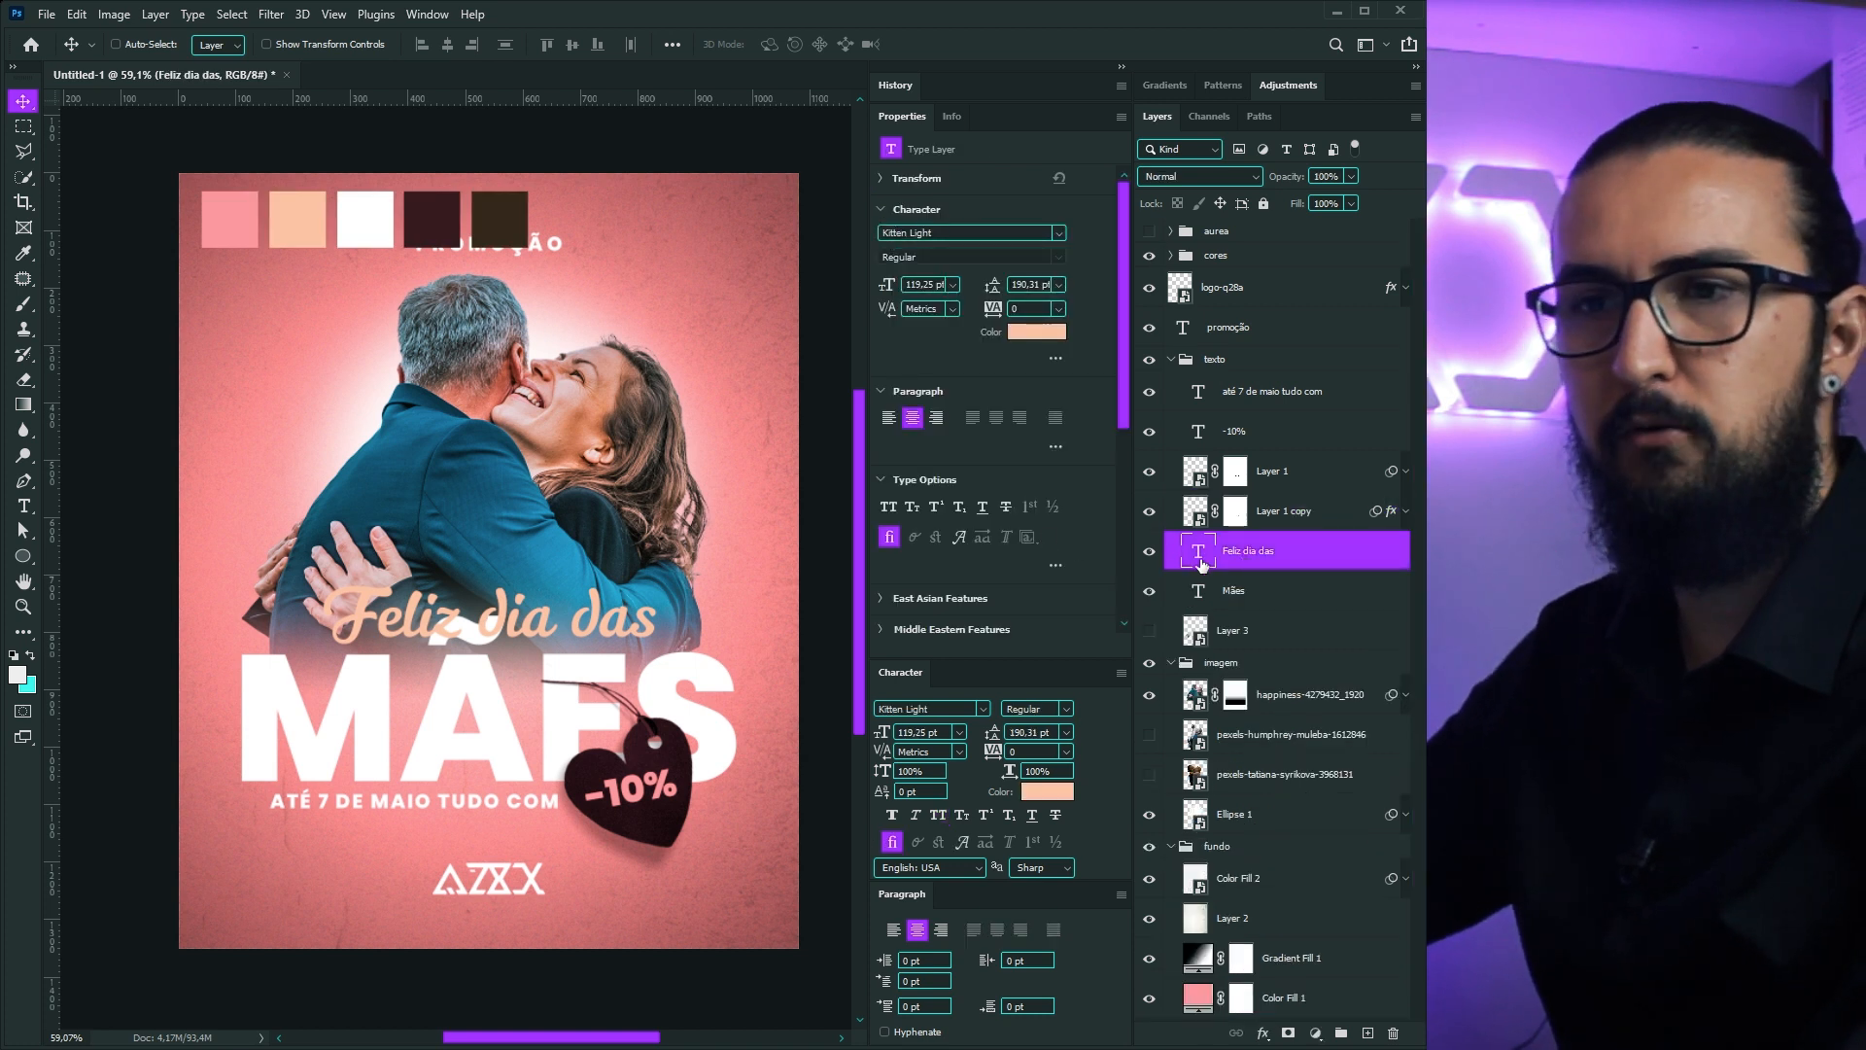
left_click(1047, 791)
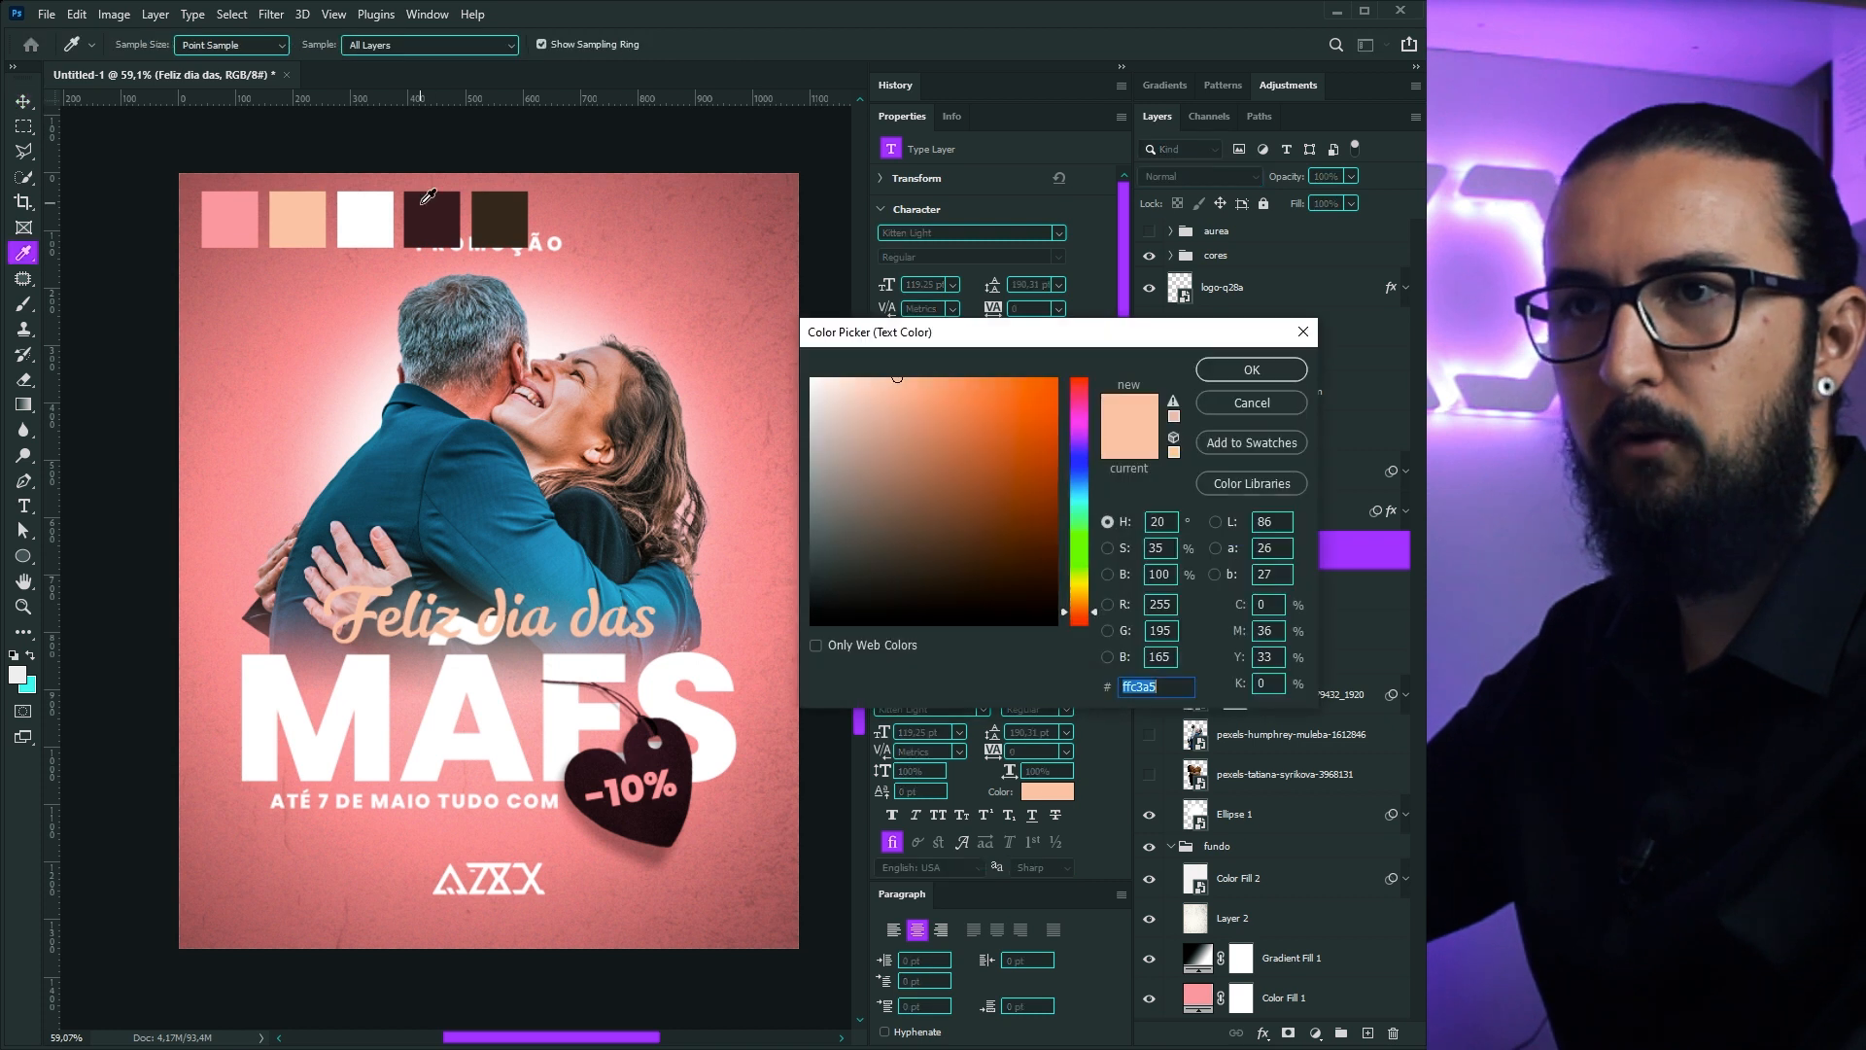
left_click(1250, 404)
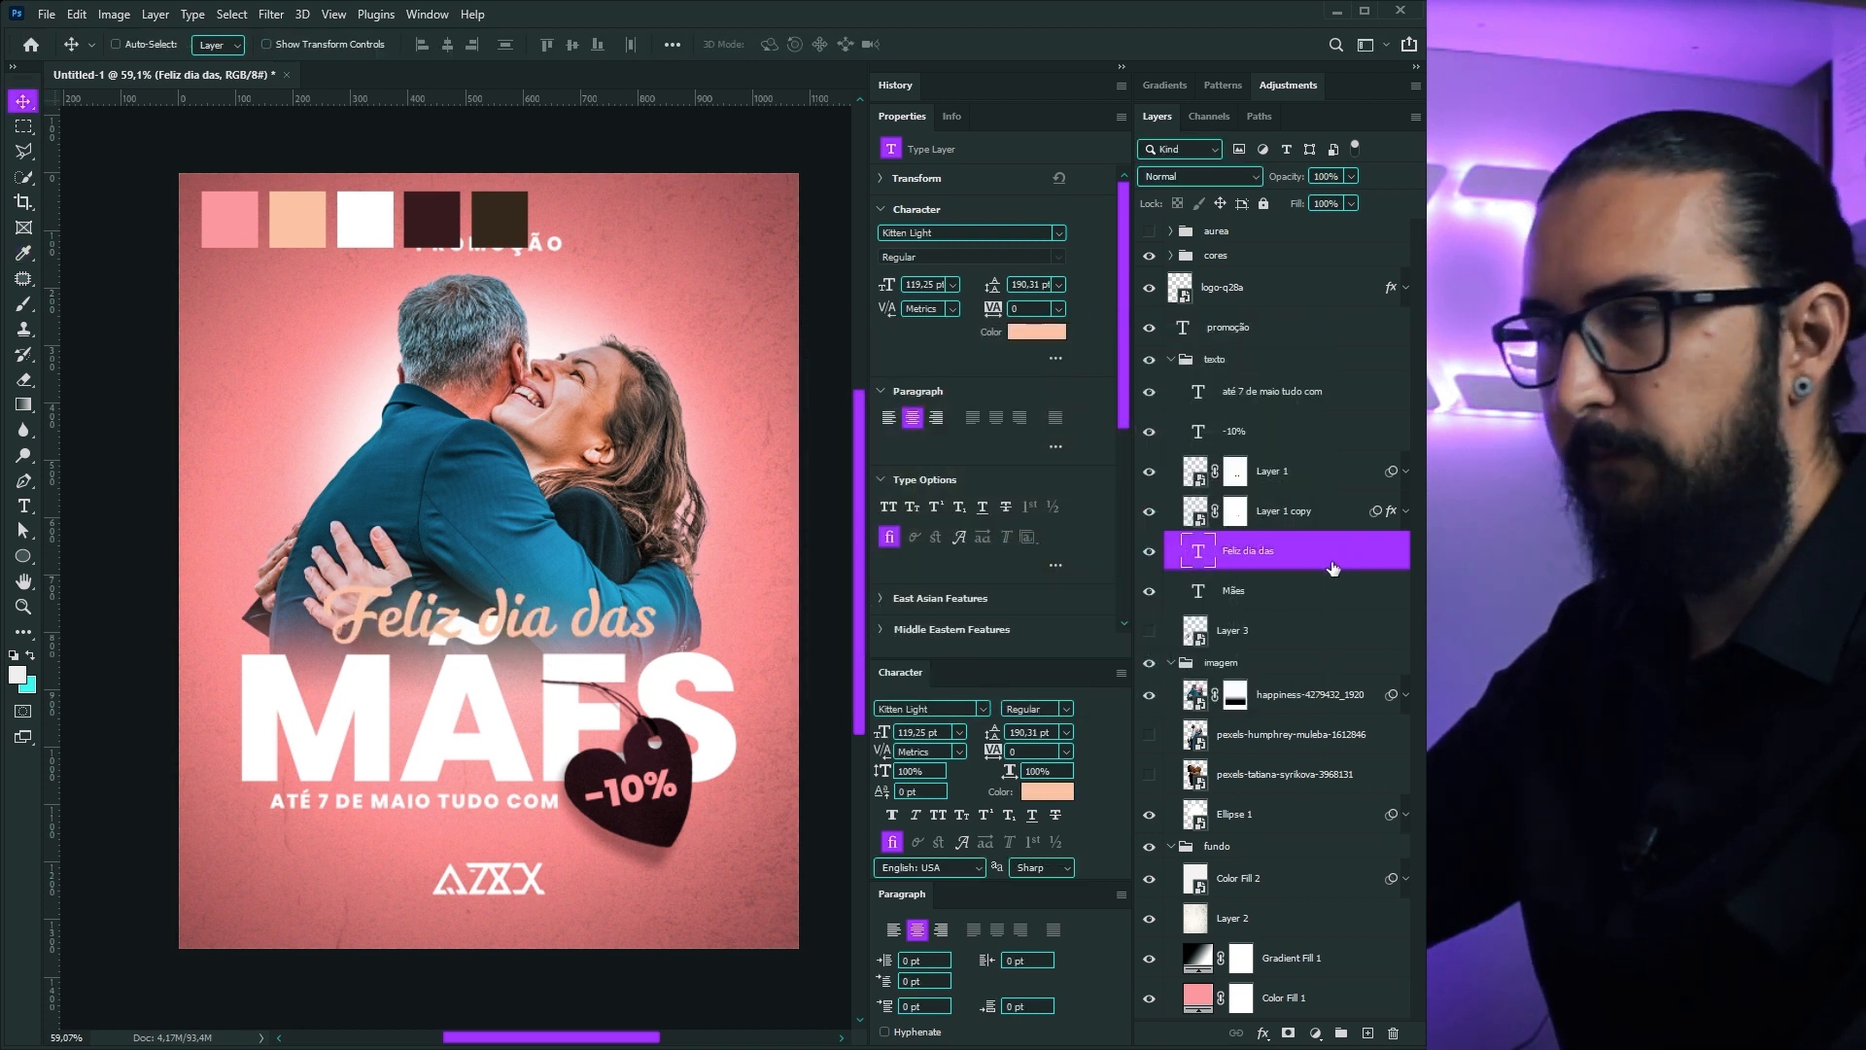
Step: Give the "Feliz dia das" text a black Multiply drop shadow at 100% opacity, 90° angle, 21 px distance and 35 px size
double_click(1292, 562)
left_click(720, 616)
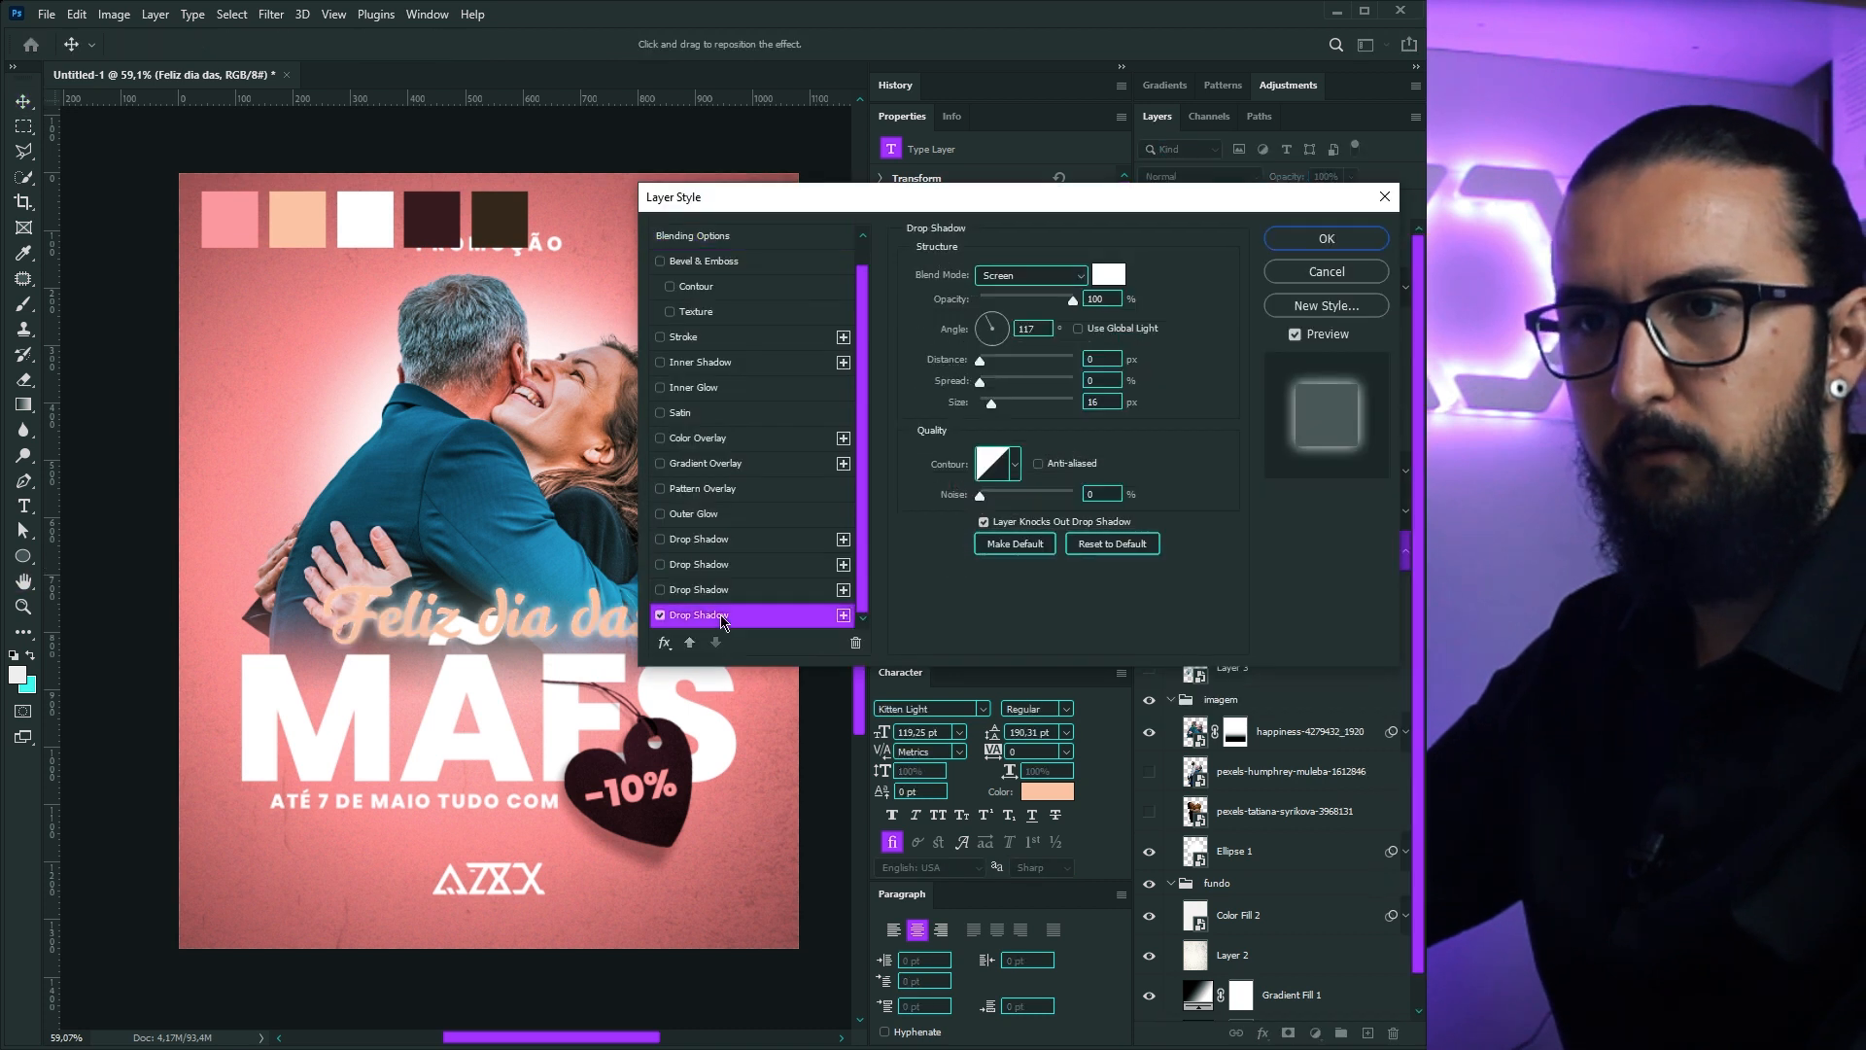
left_click(1030, 276)
left_click(1011, 353)
left_click(1113, 279)
left_click_drag(865, 593, 838, 636)
left_click(1247, 369)
left_click_drag(981, 361, 974, 335)
type("90")
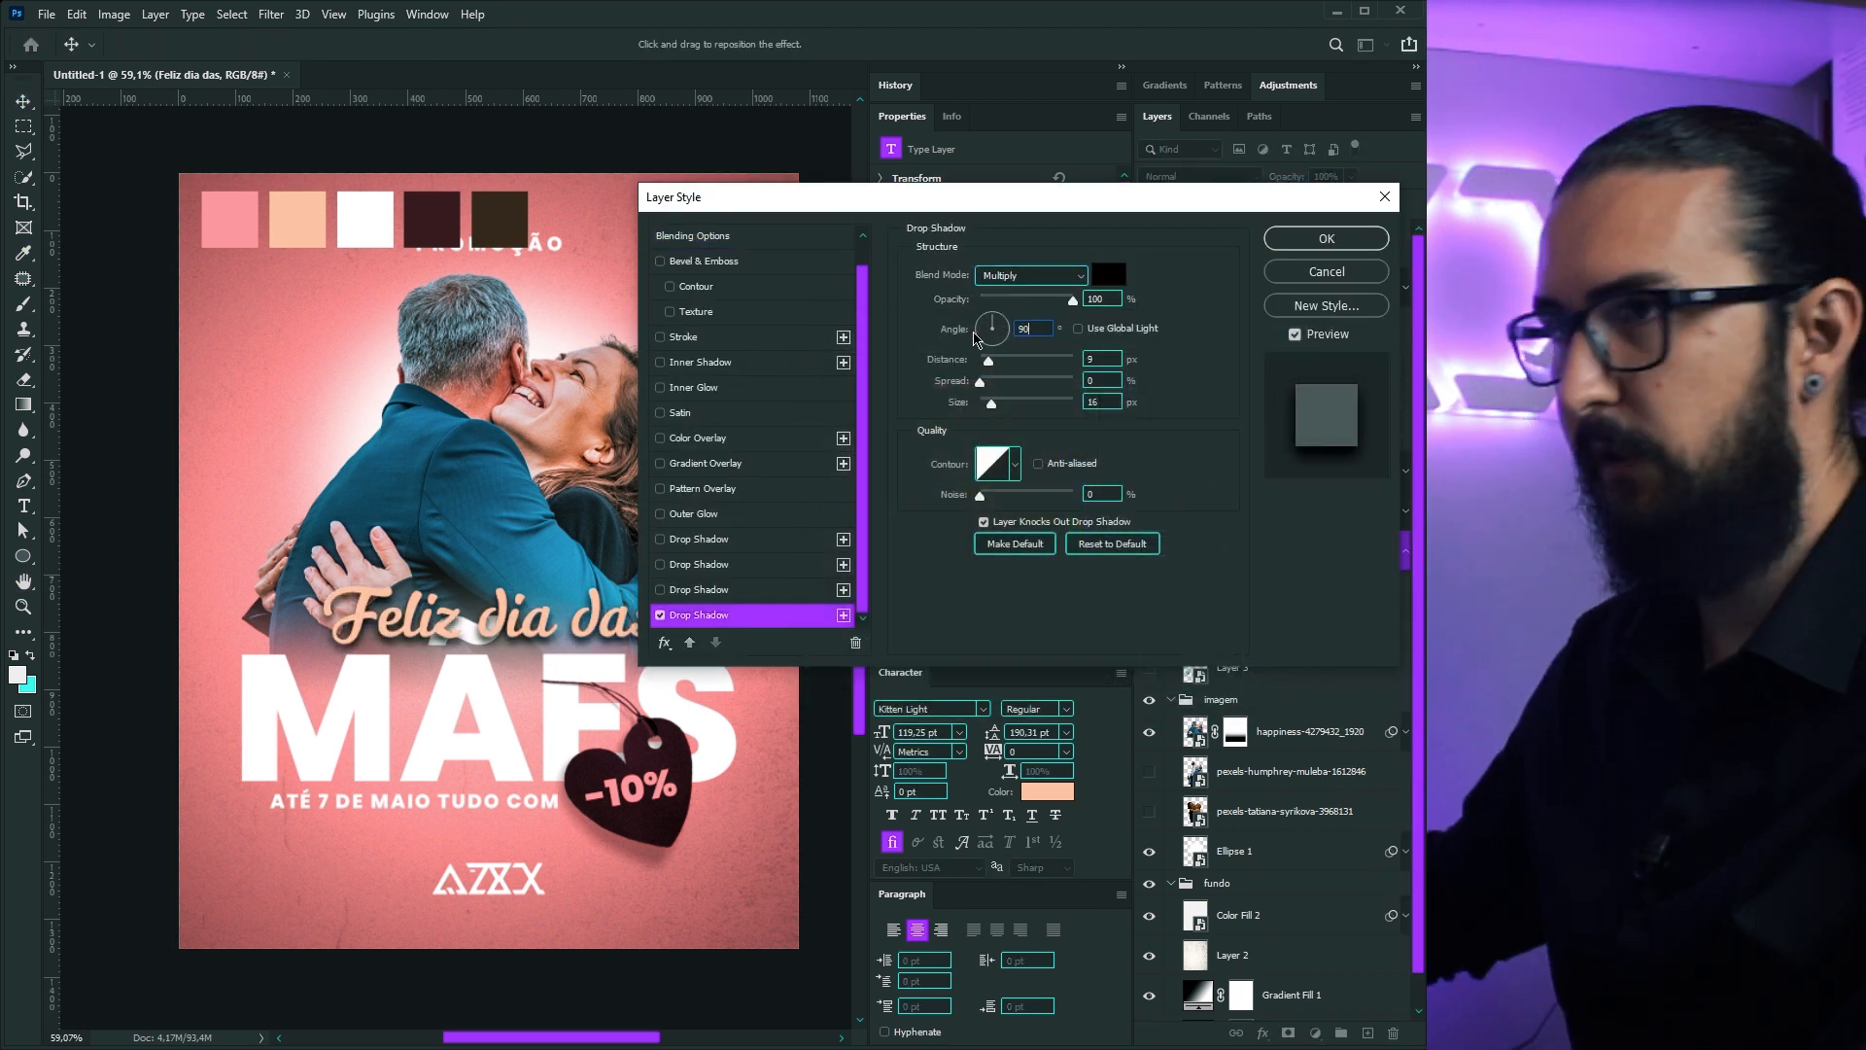
left_click_drag(937, 206, 1036, 163)
mouse_move(1087, 317)
left_mouse_down()
mouse_move(1099, 360)
mouse_move(1101, 324)
left_mouse_up()
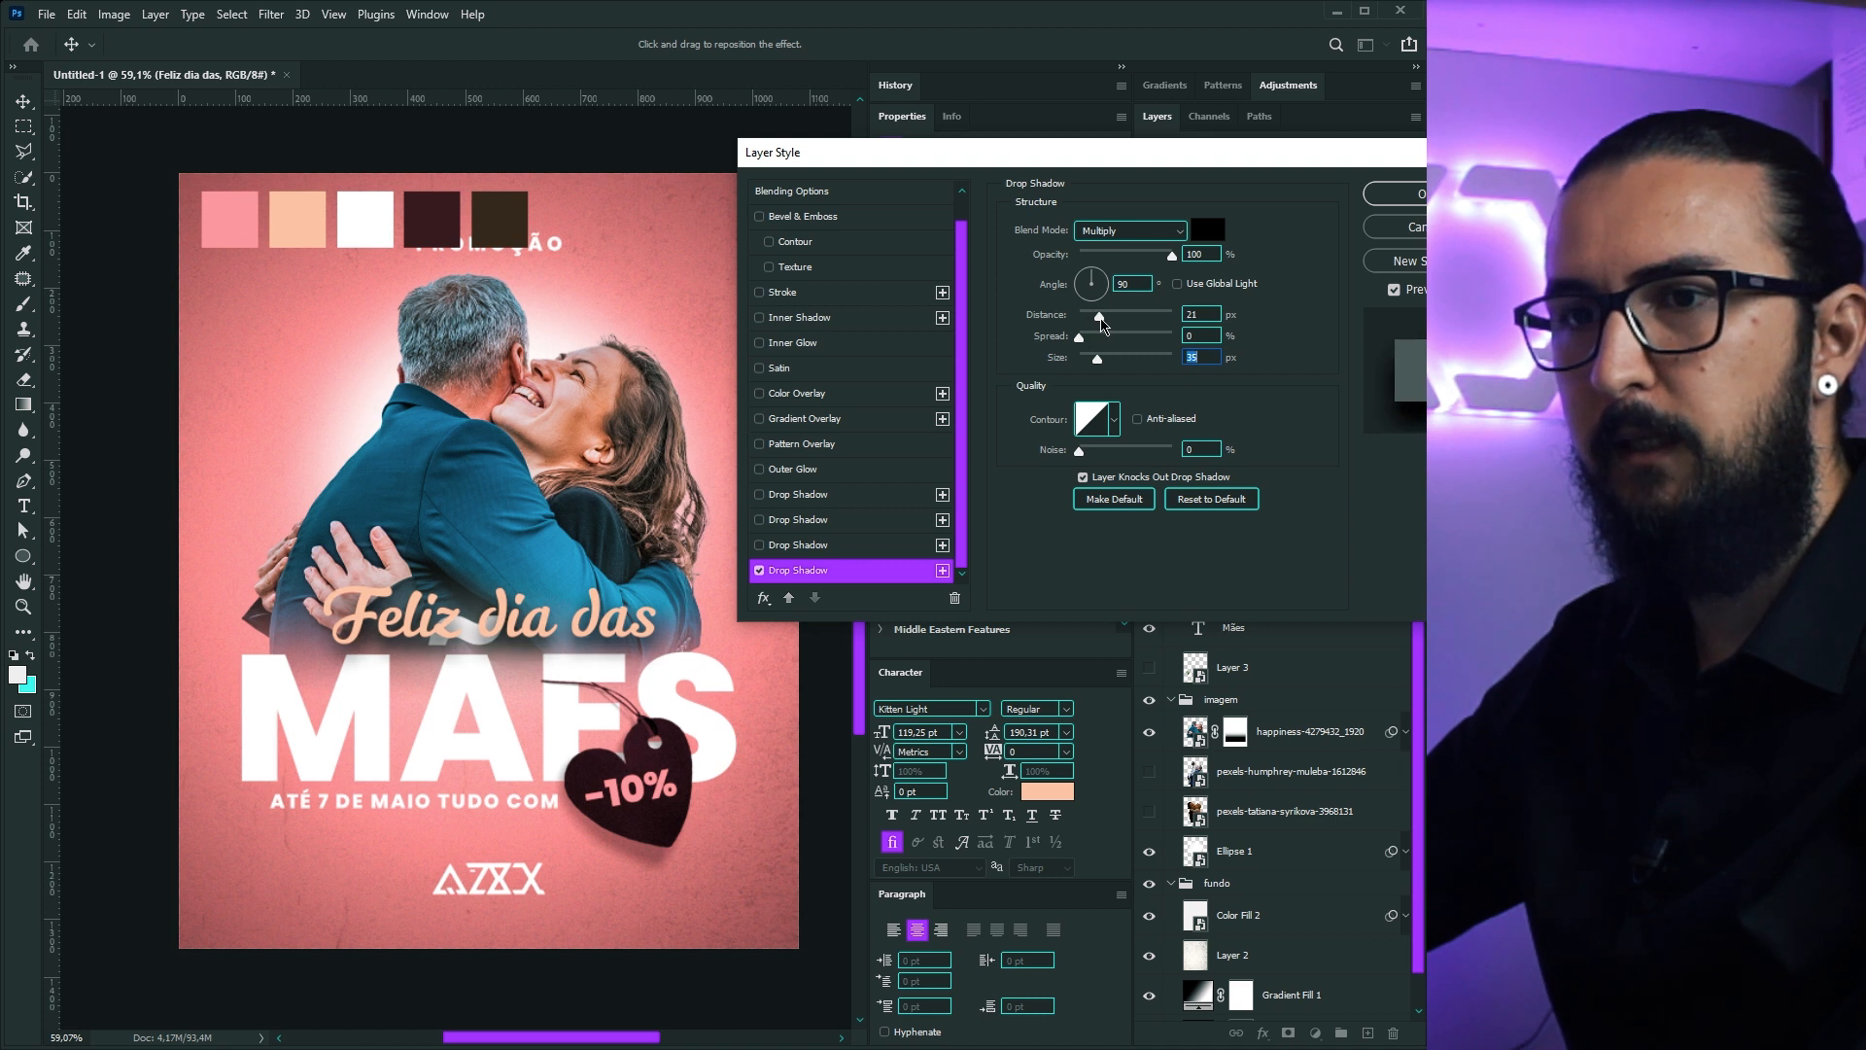
Step: Add a second, tighter black drop shadow to "Feliz dia das" with 6 px distance, 10 px size and reduced opacity
left_click(942, 569)
mouse_move(1099, 317)
left_mouse_down()
mouse_move(1090, 360)
mouse_move(1088, 319)
left_mouse_up()
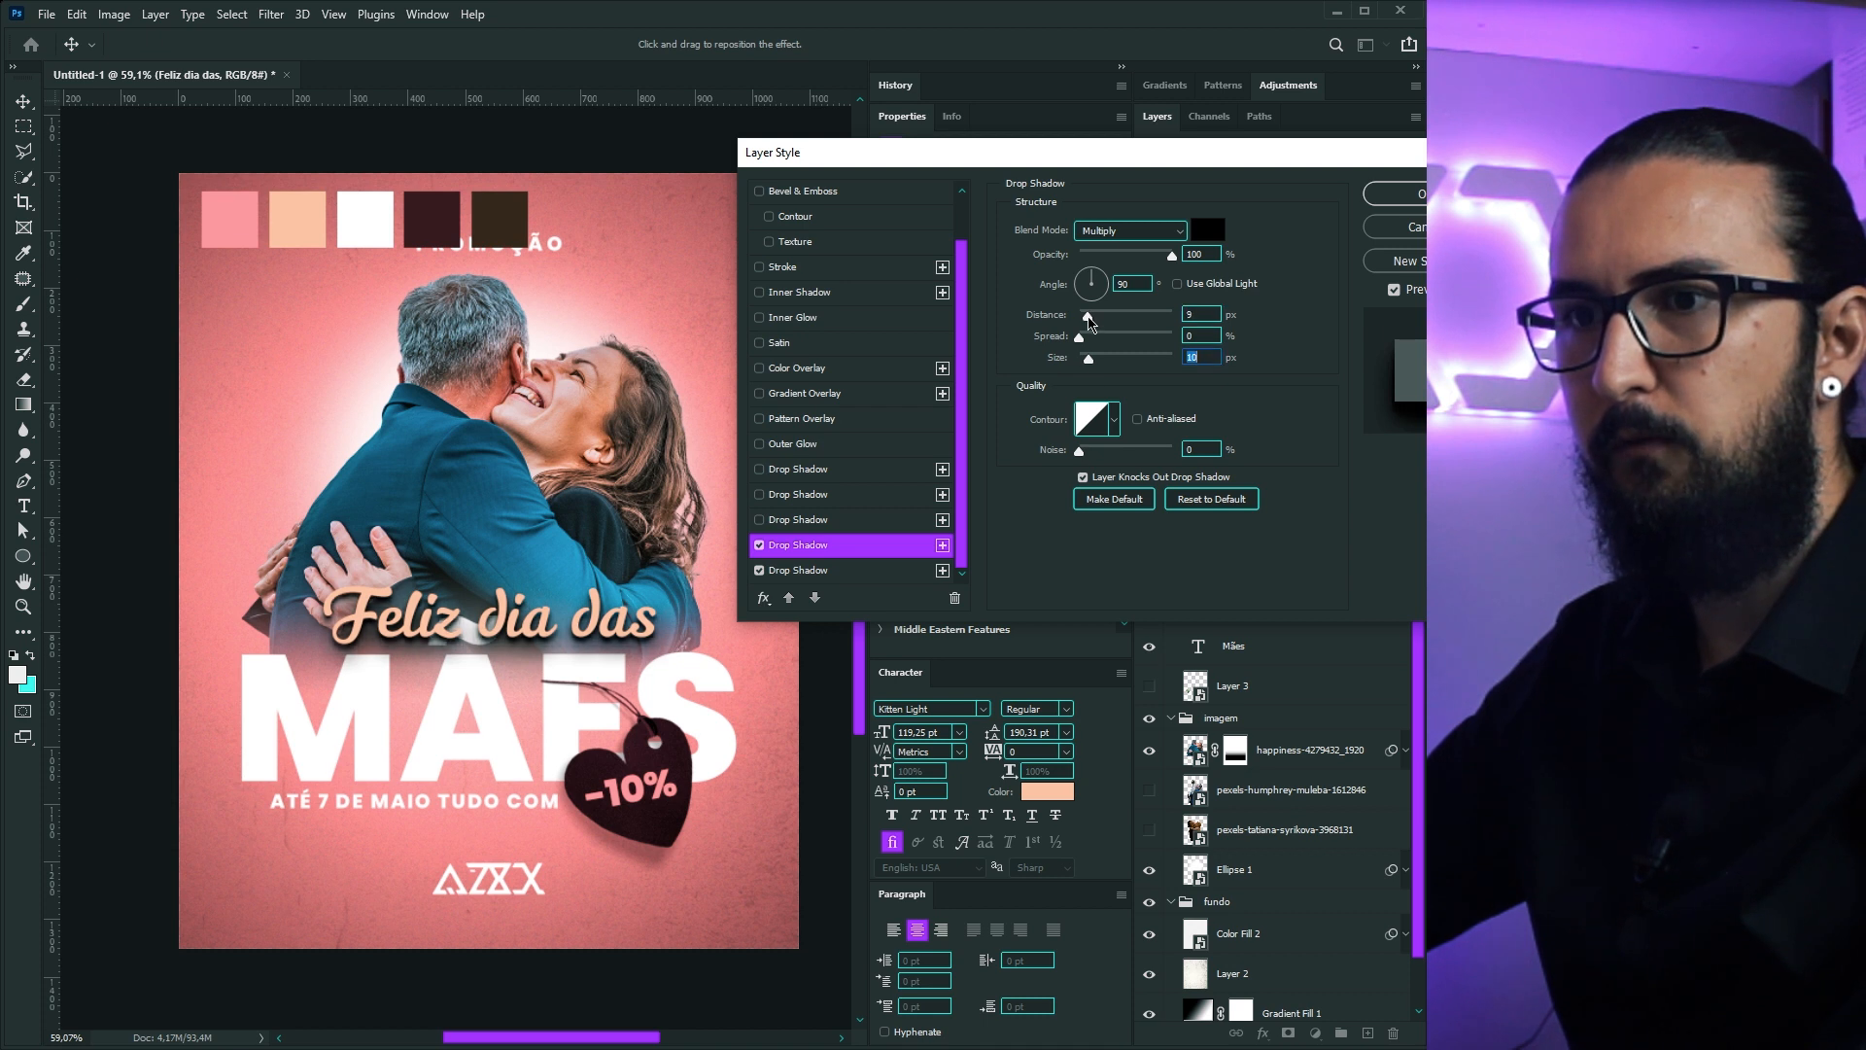
left_click(1088, 322)
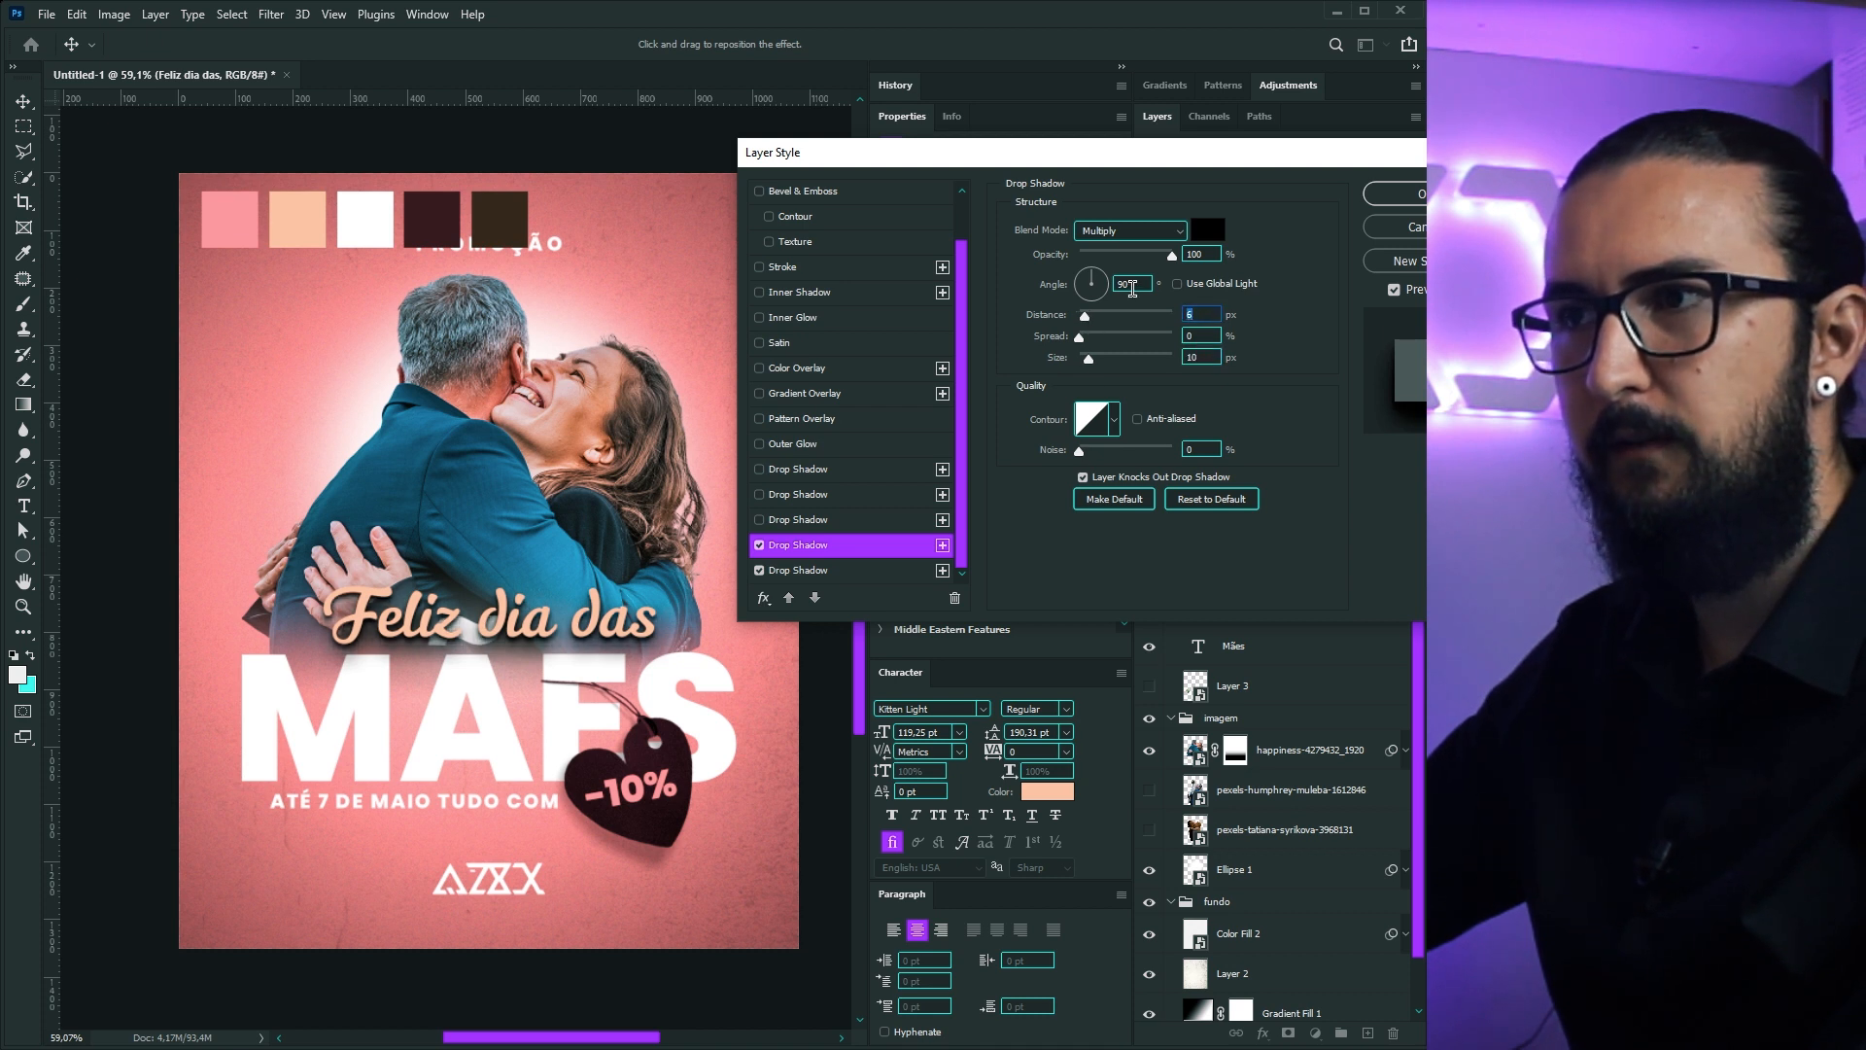
left_click_drag(1144, 259, 1111, 258)
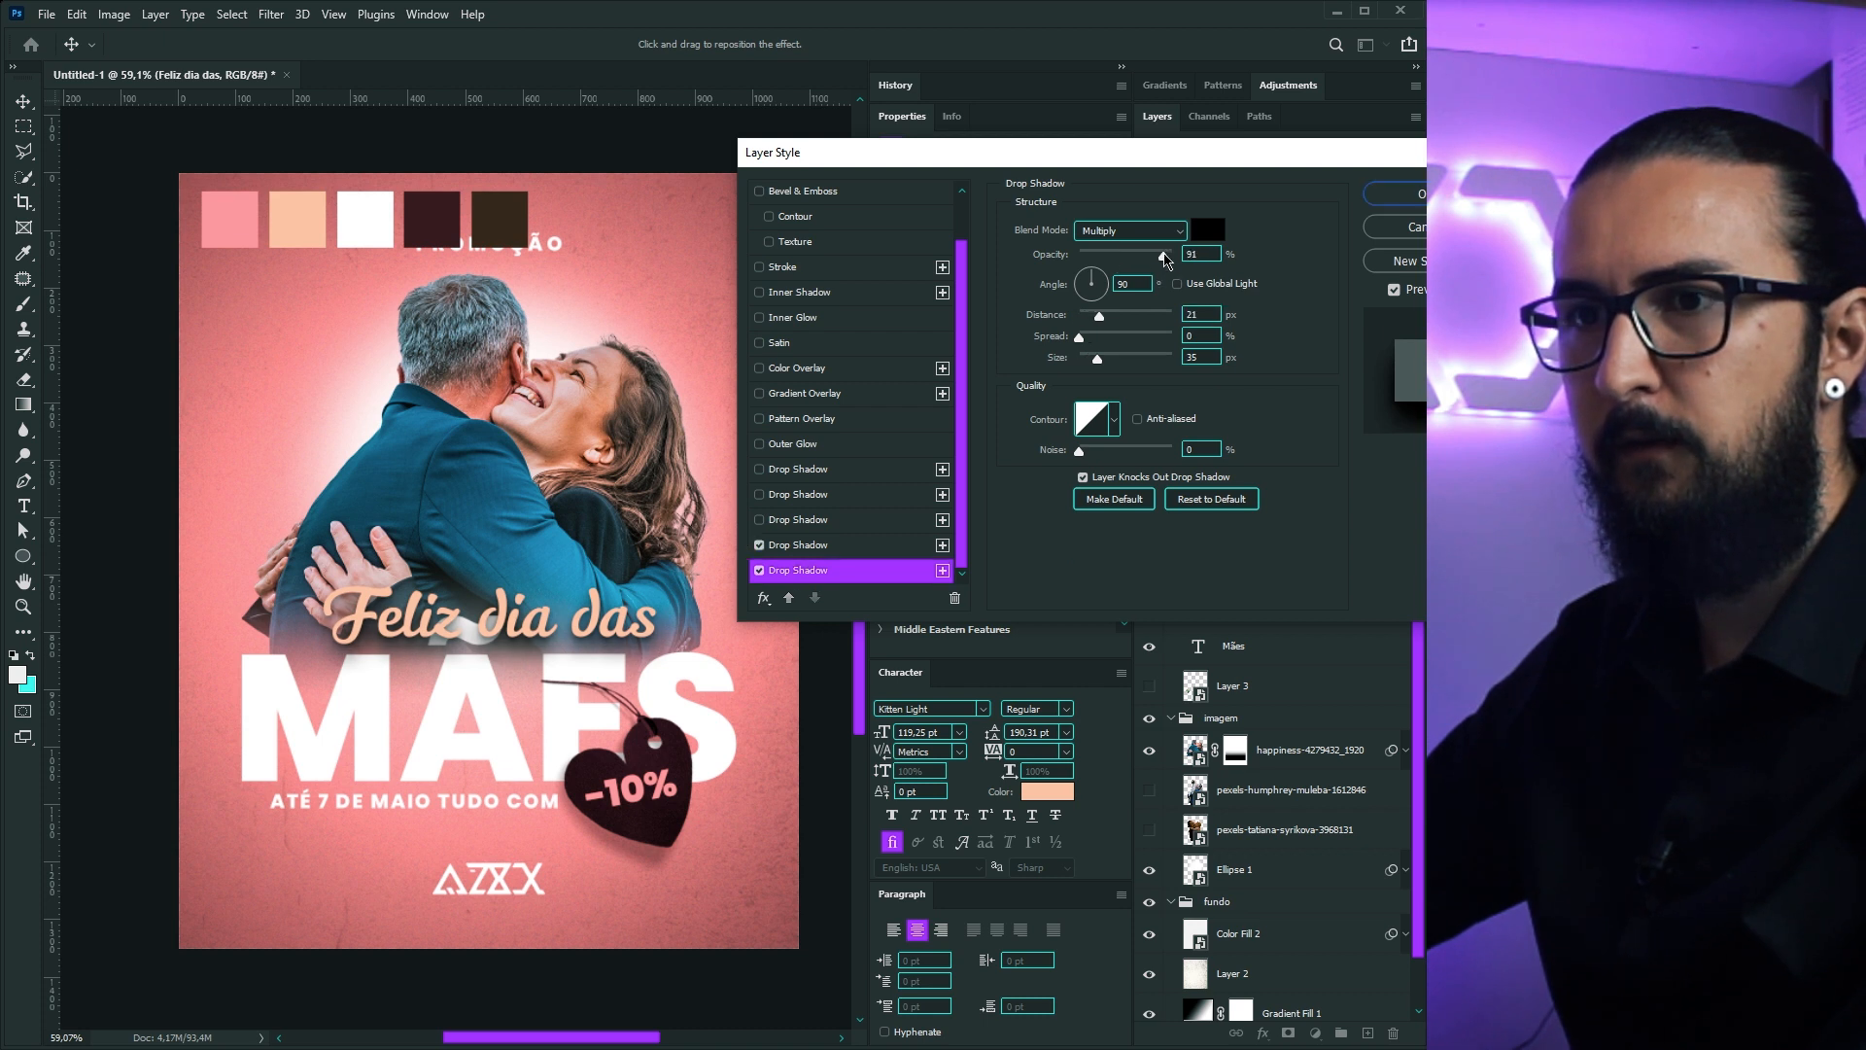
Step: Lower the larger drop shadow's opacity to 41%, apply the style and compare "Feliz dia das" with and without its effects
left_click_drag(1165, 258, 1123, 260)
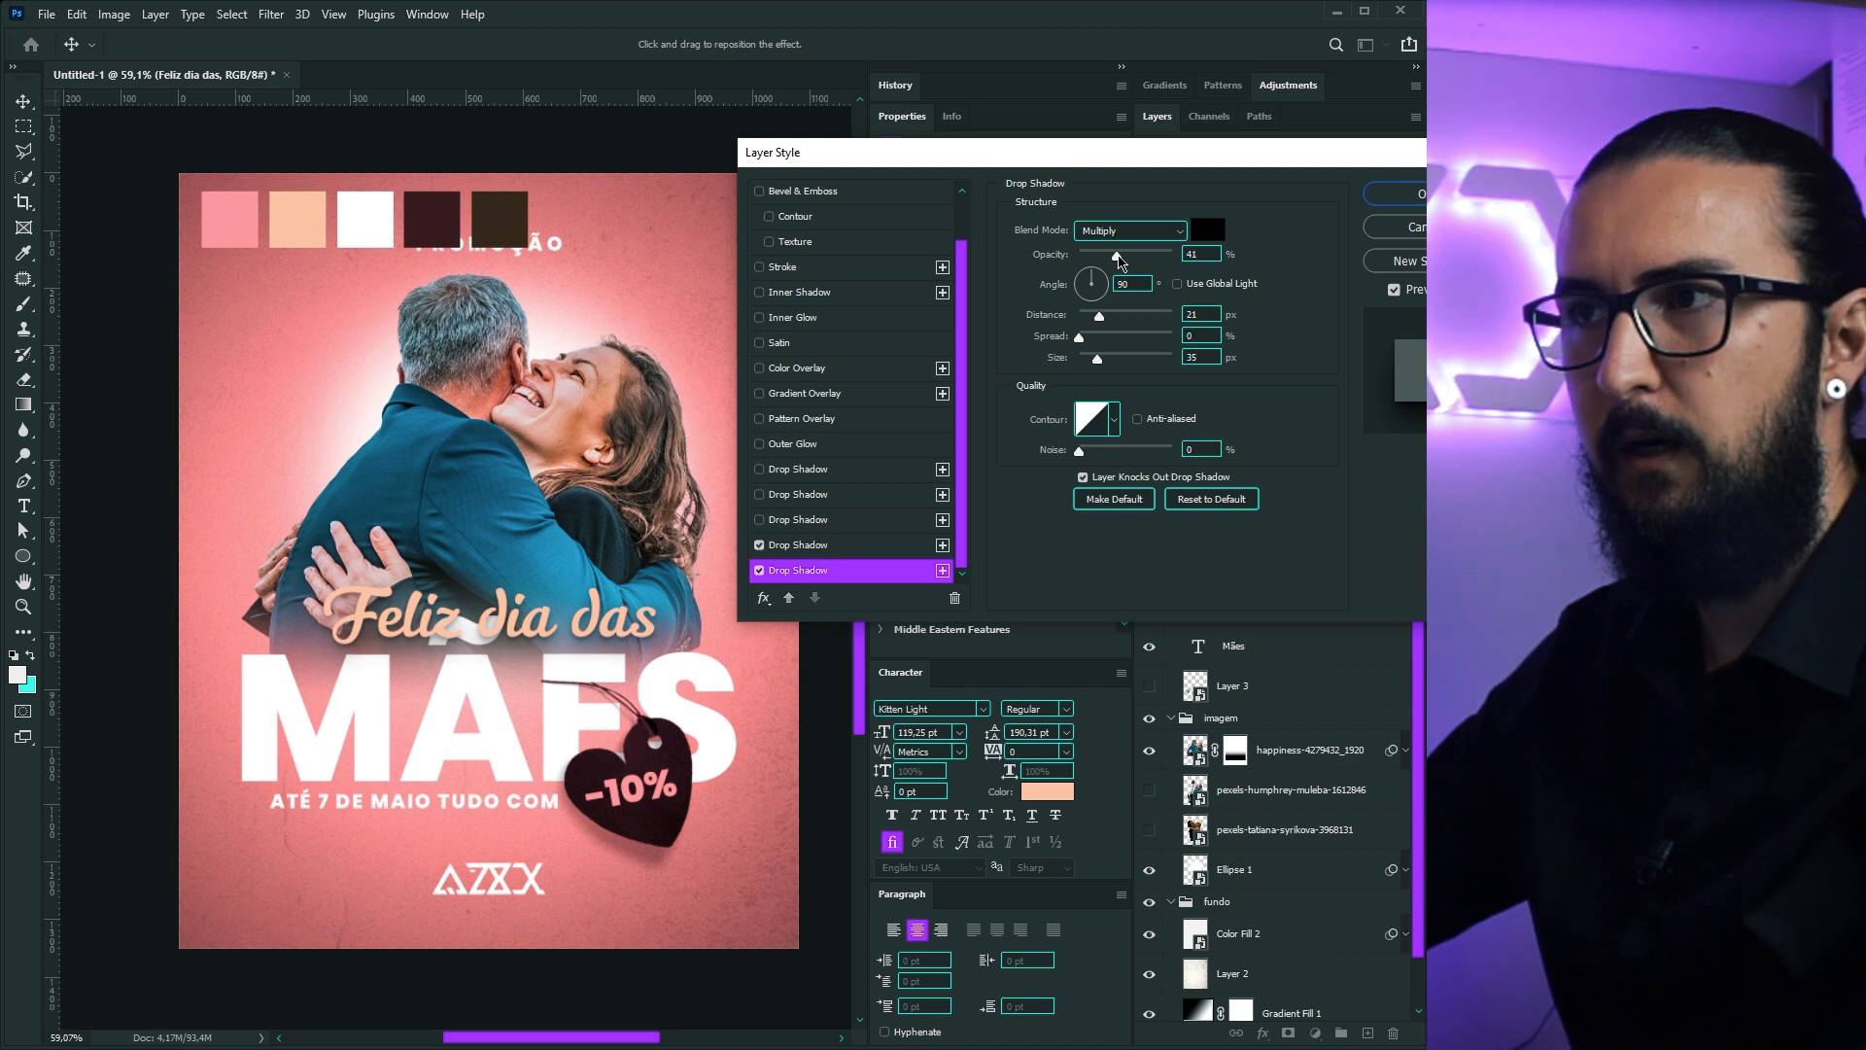
left_click(1399, 193)
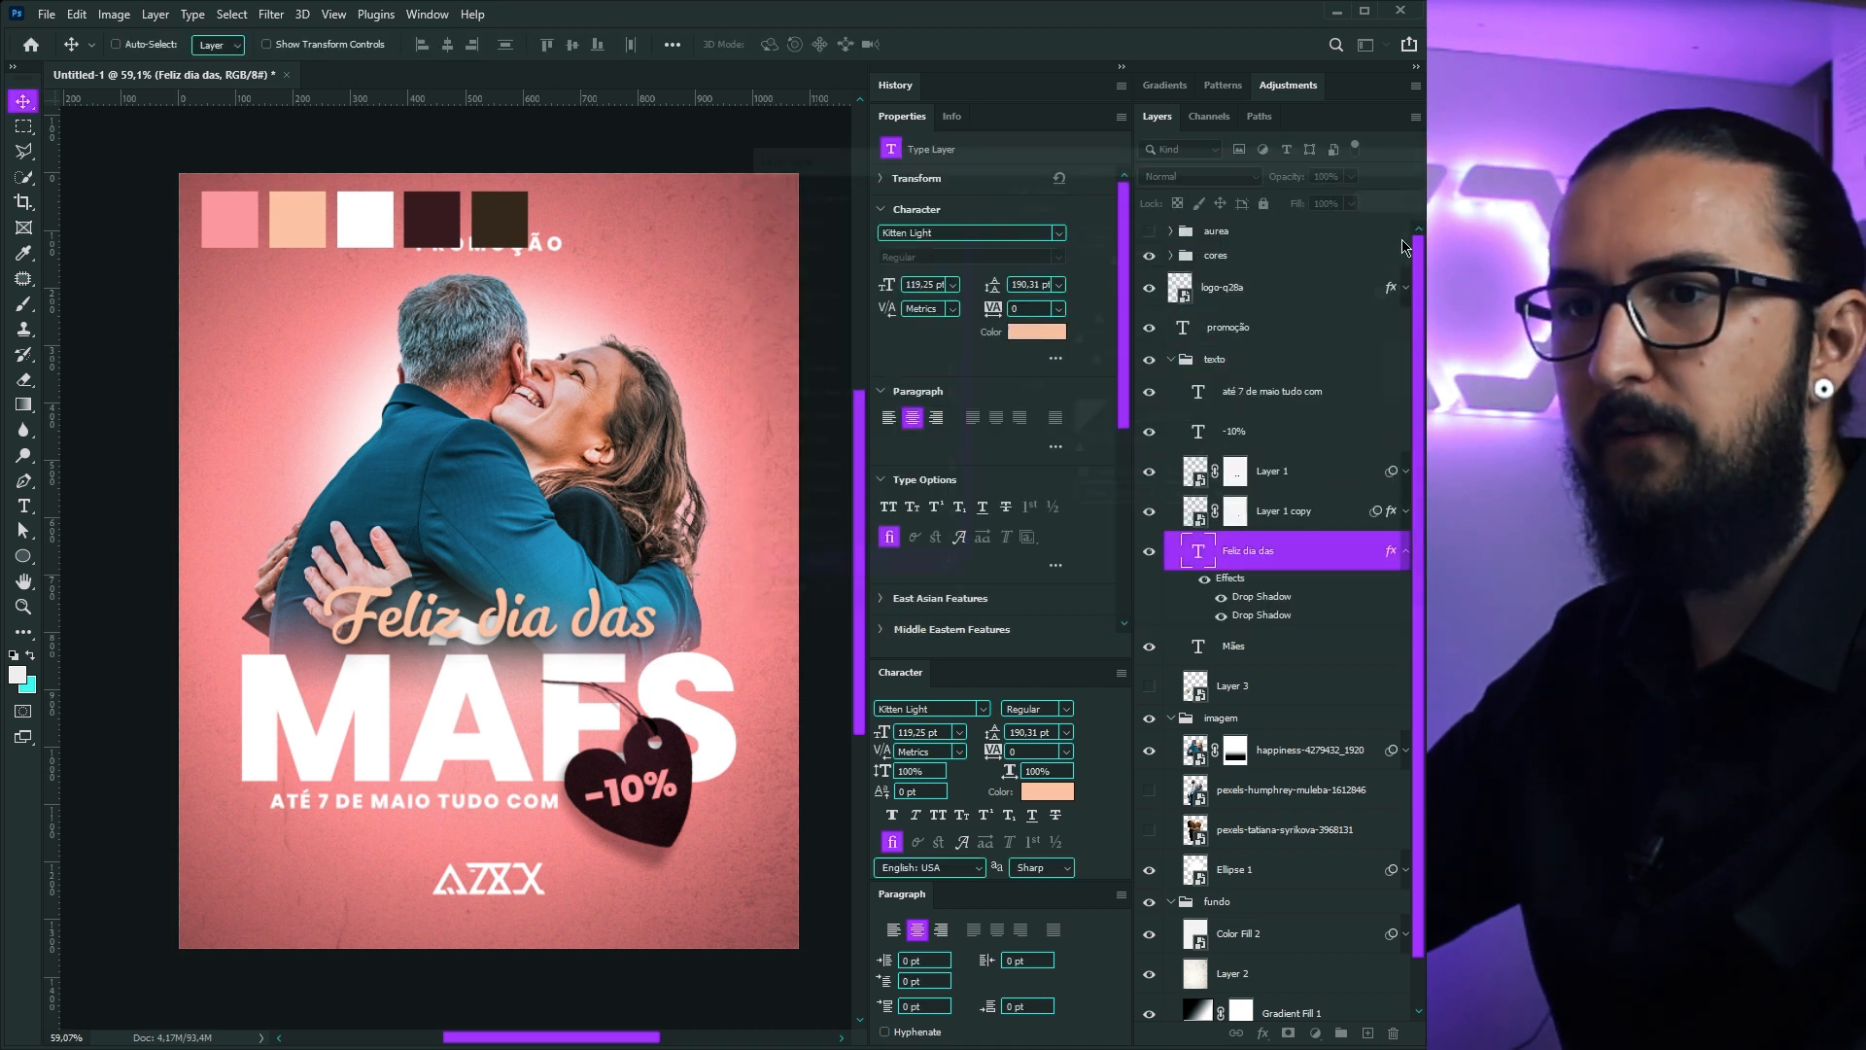
left_click(1205, 580)
left_click(1205, 580)
left_click(1205, 580)
left_click(1205, 580)
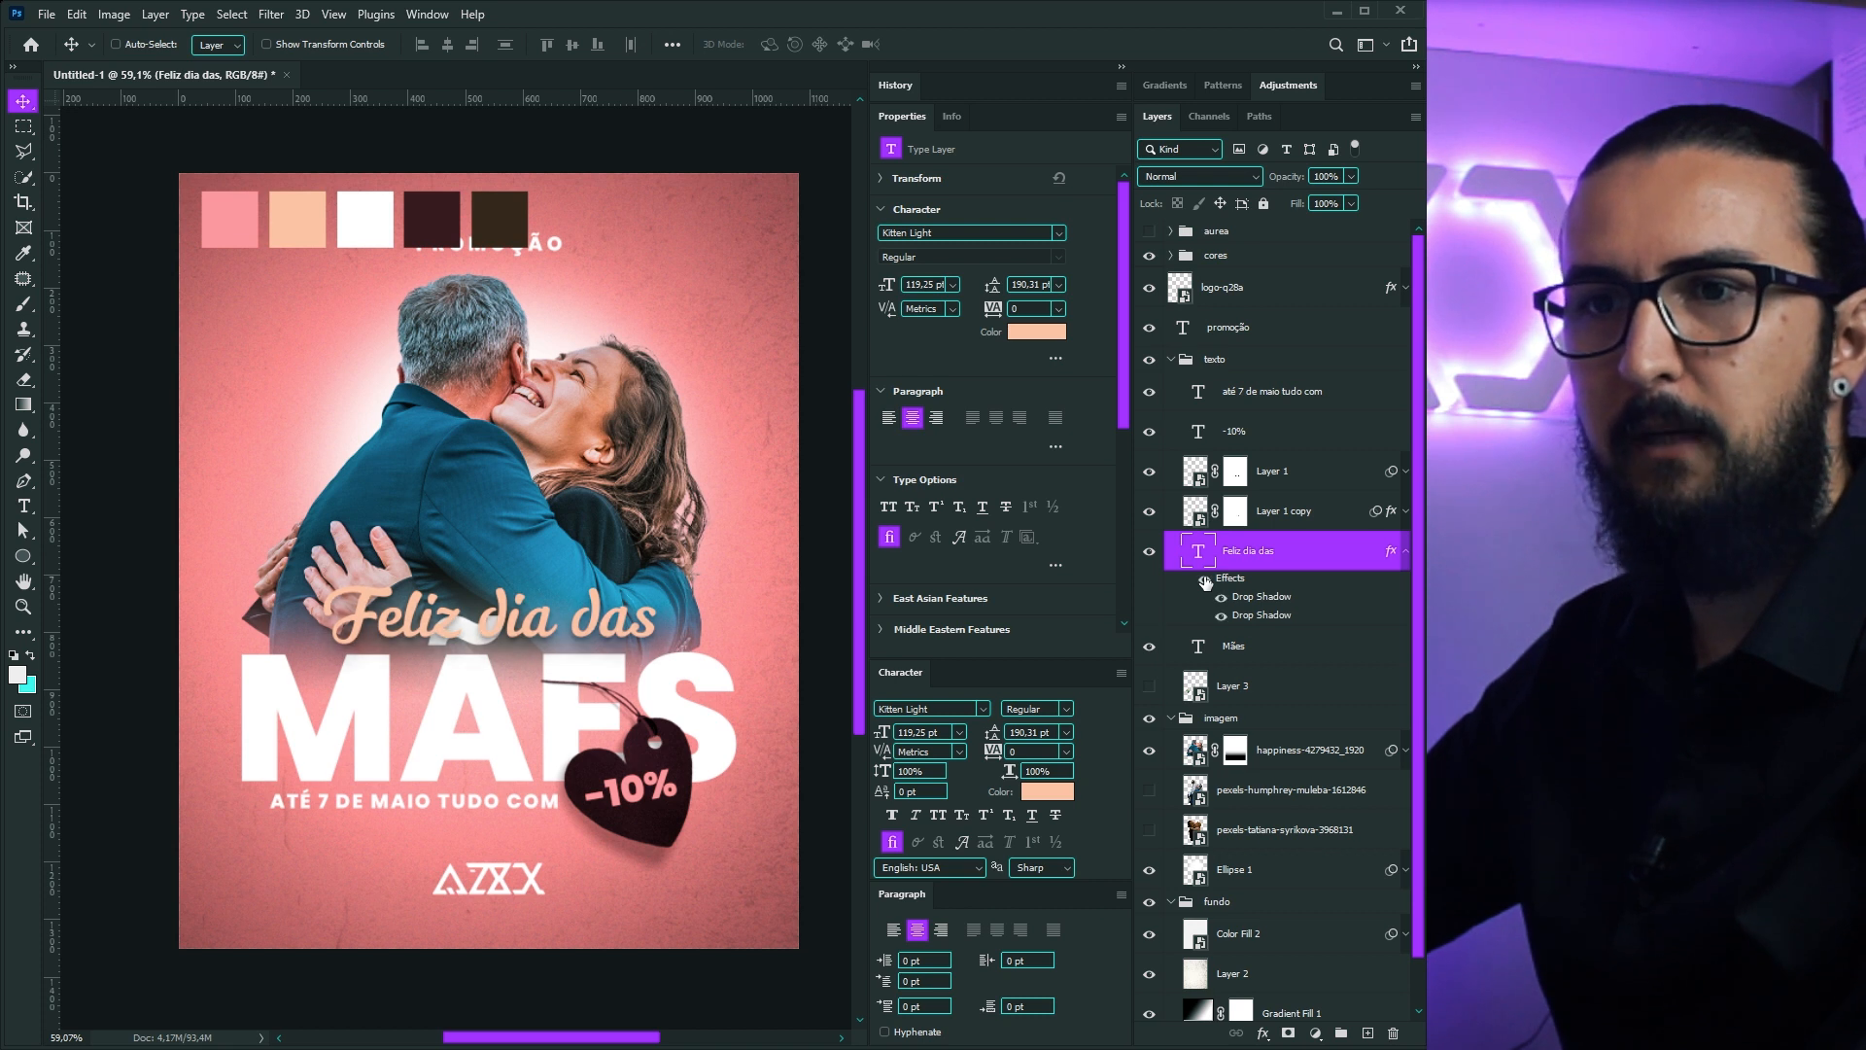
Step: Copy the drop shadows from "Feliz dia das" to the "Mães" text and hide the color palette group
left_click(1405, 550)
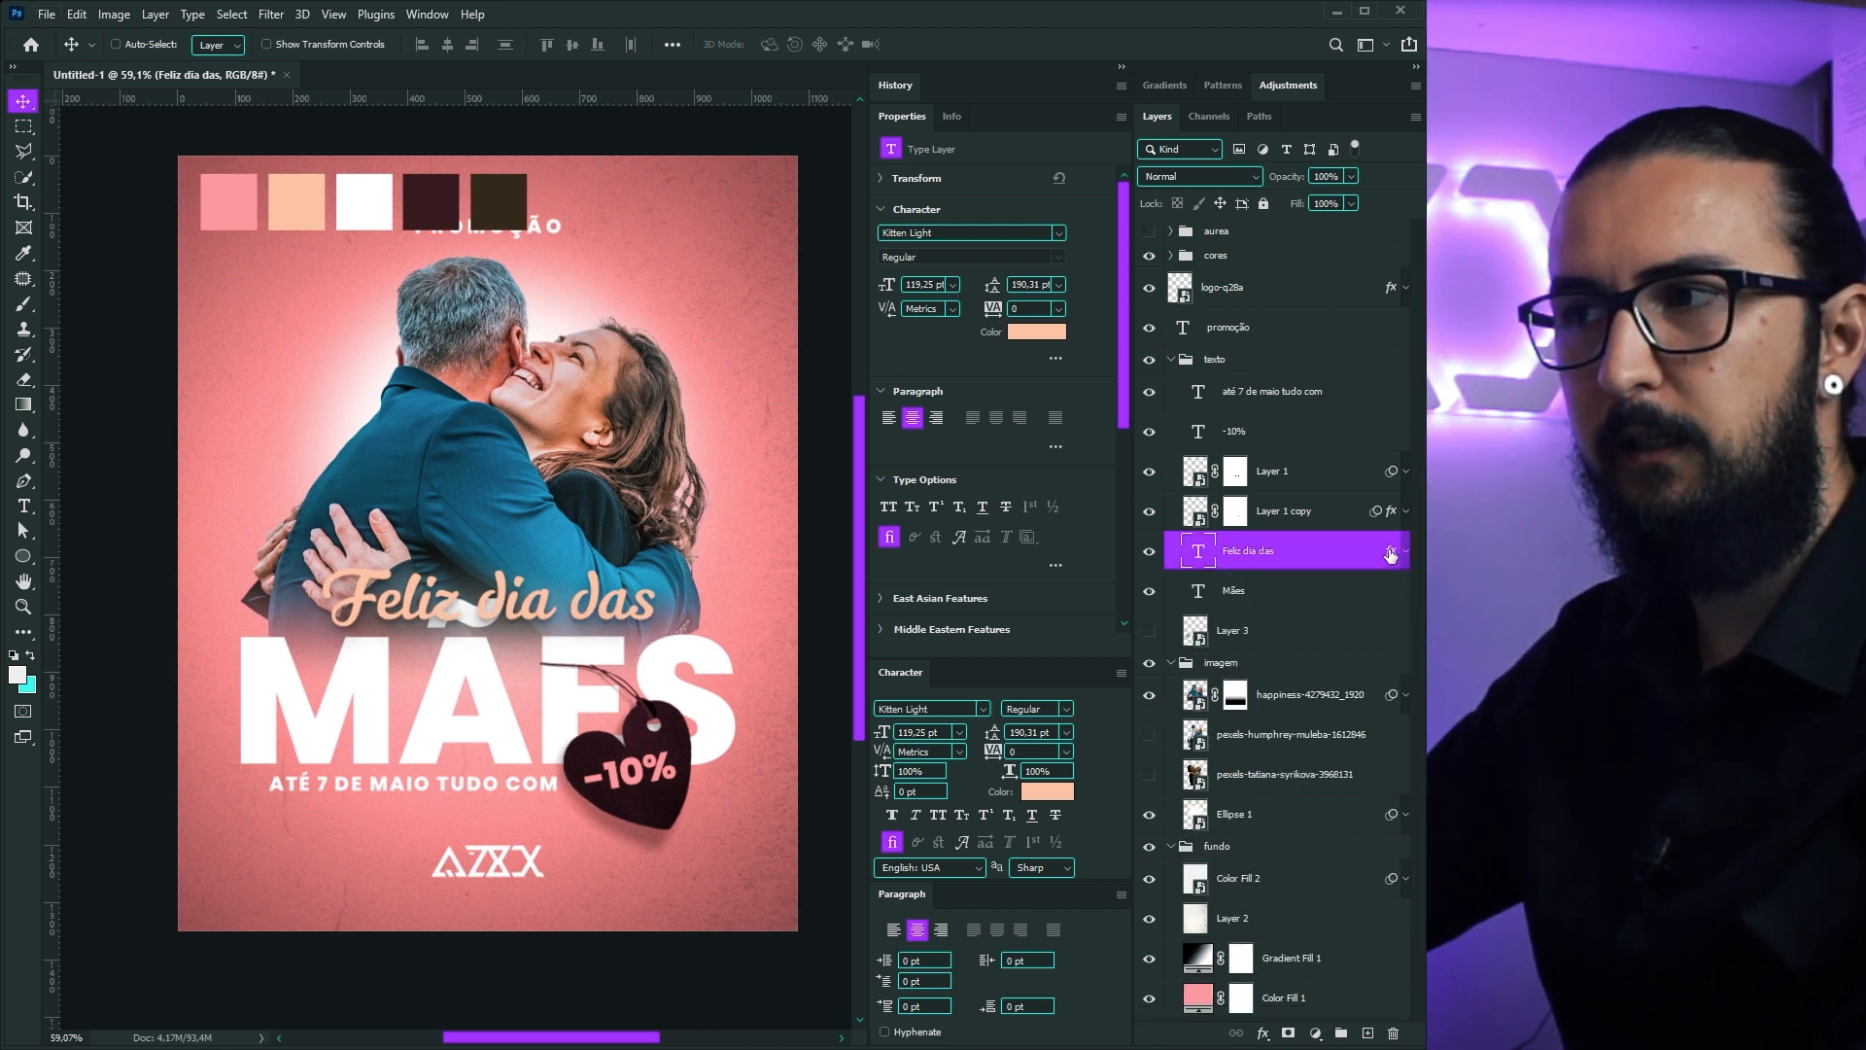
left_click_drag(1390, 554, 1402, 604)
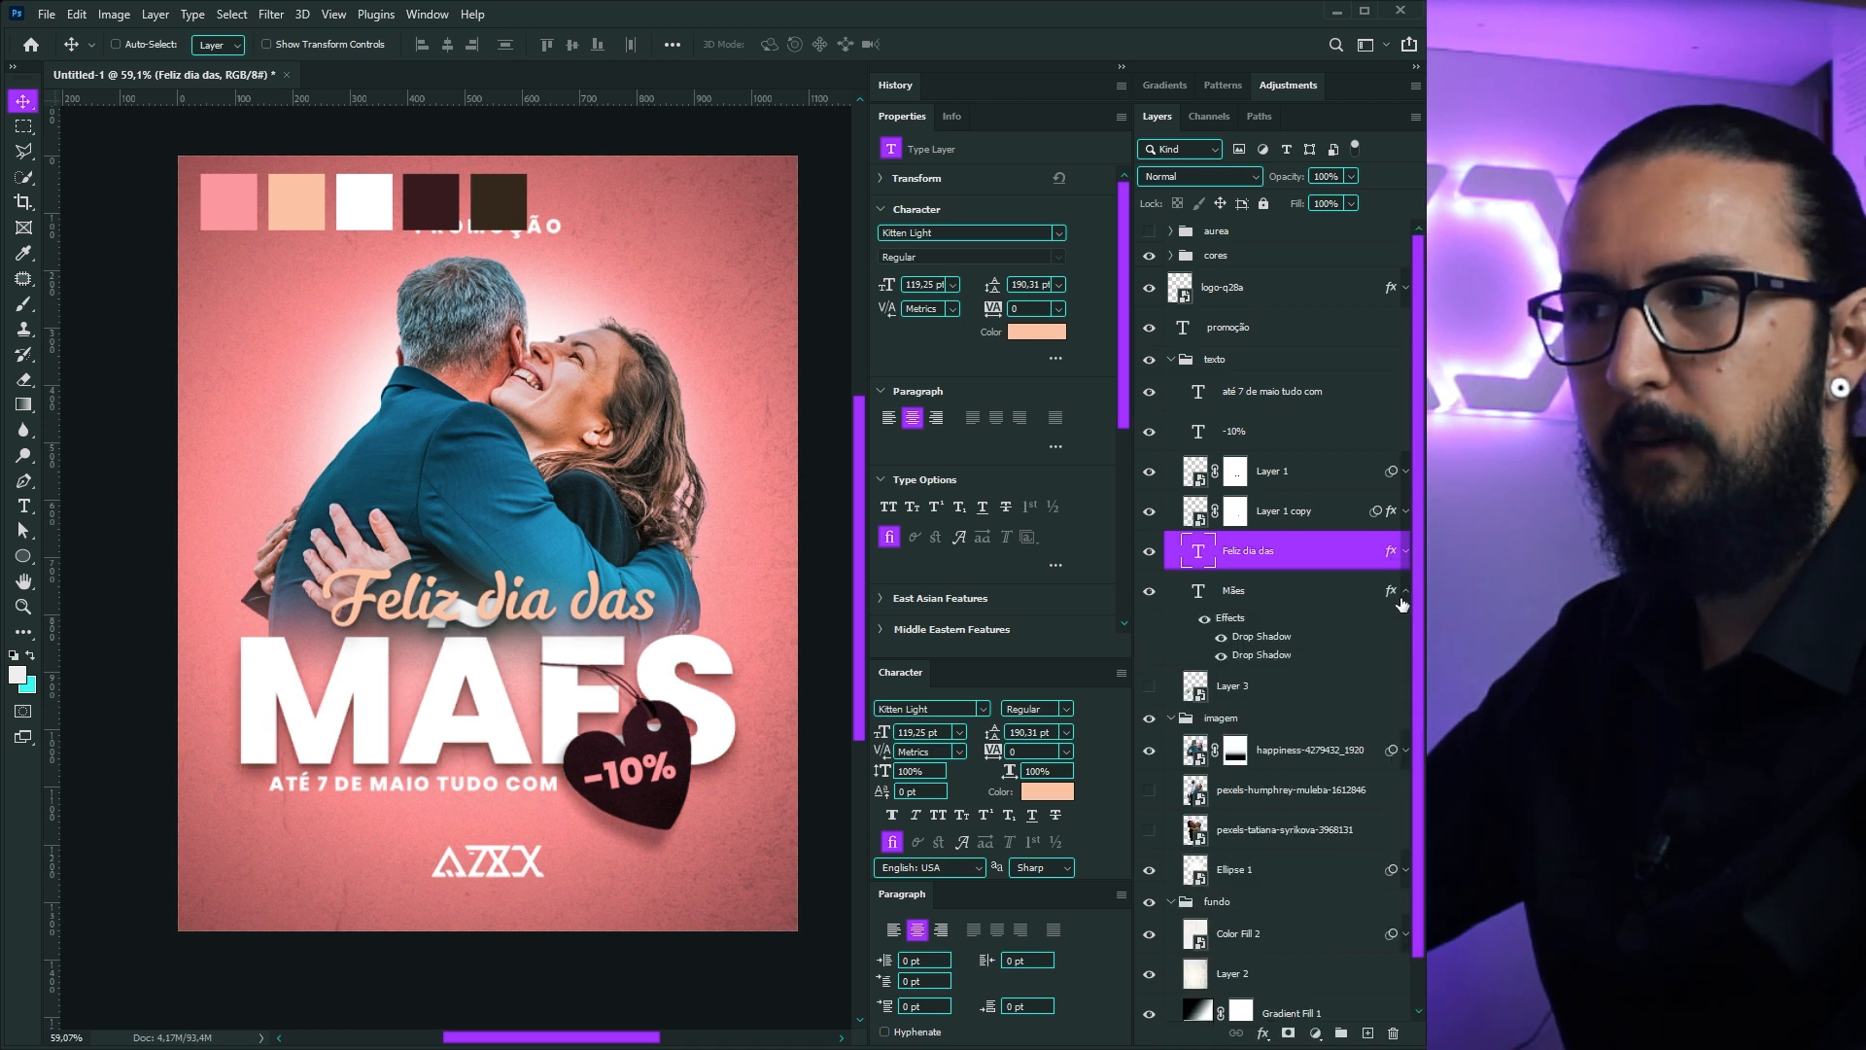
left_click(1406, 590)
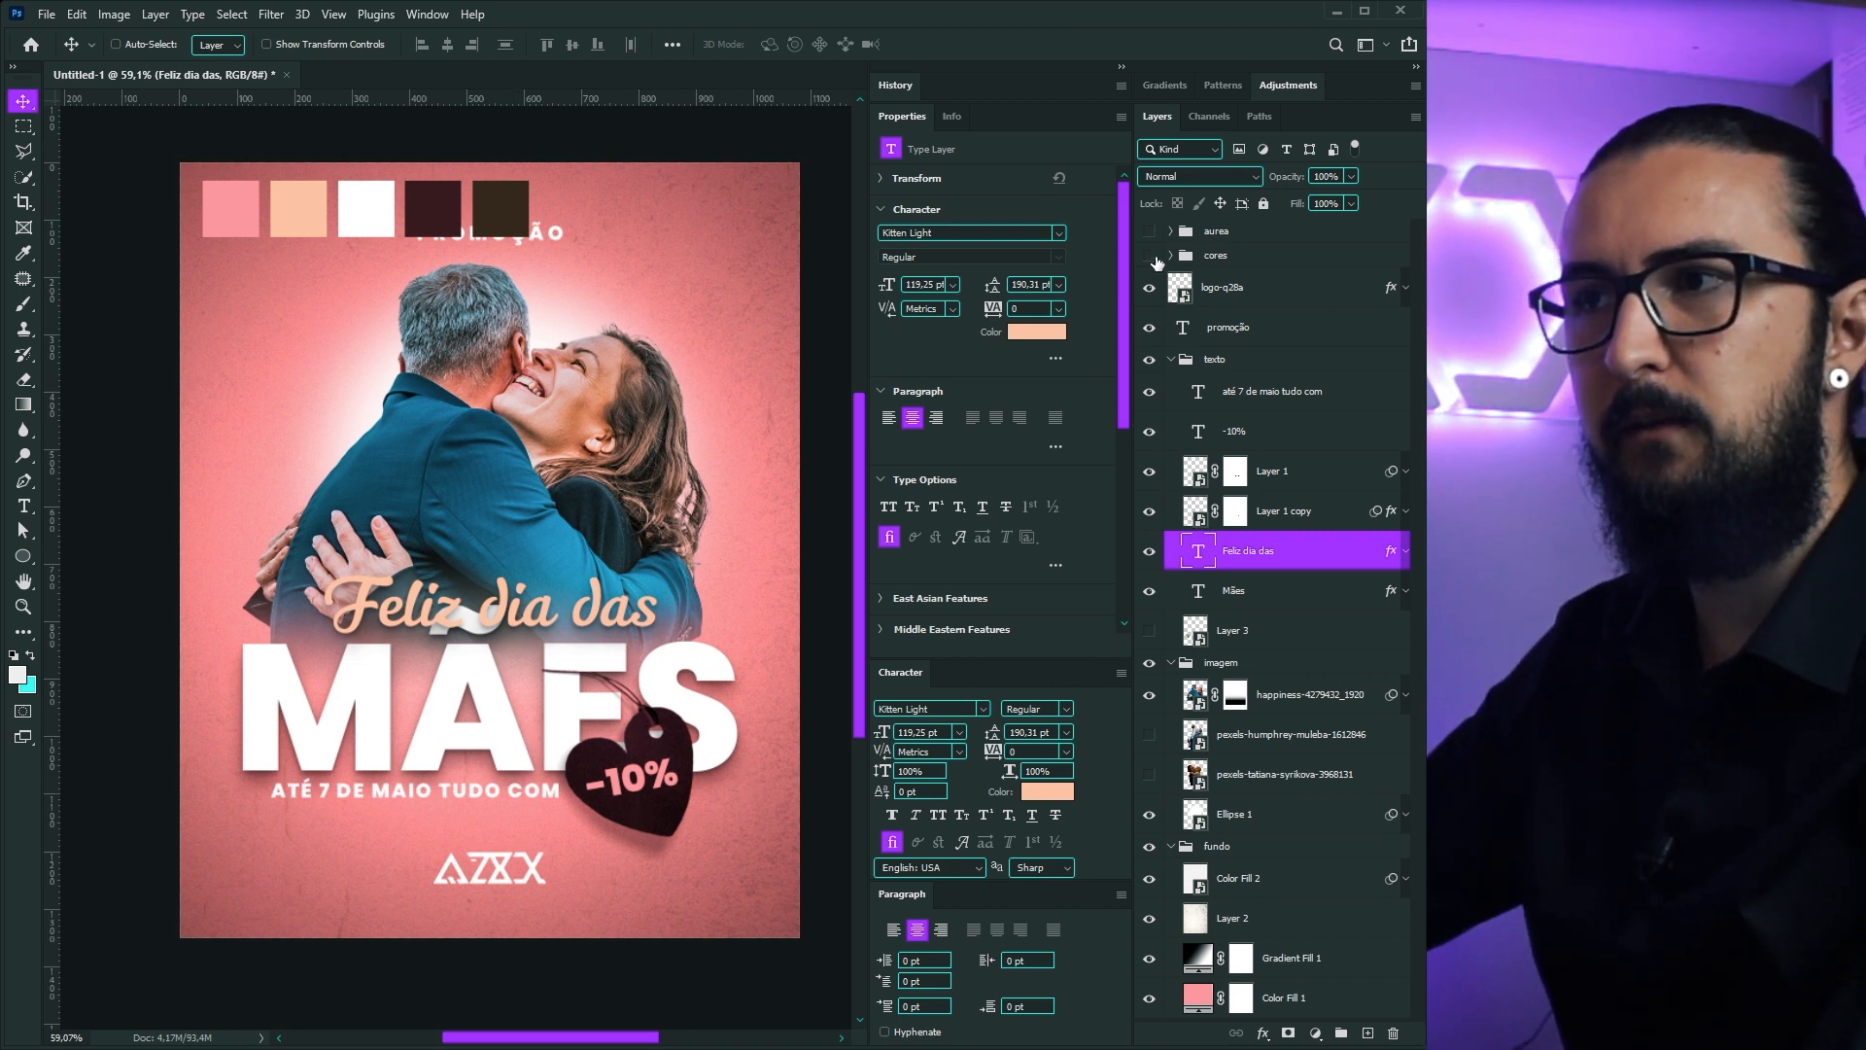
left_click(1150, 255)
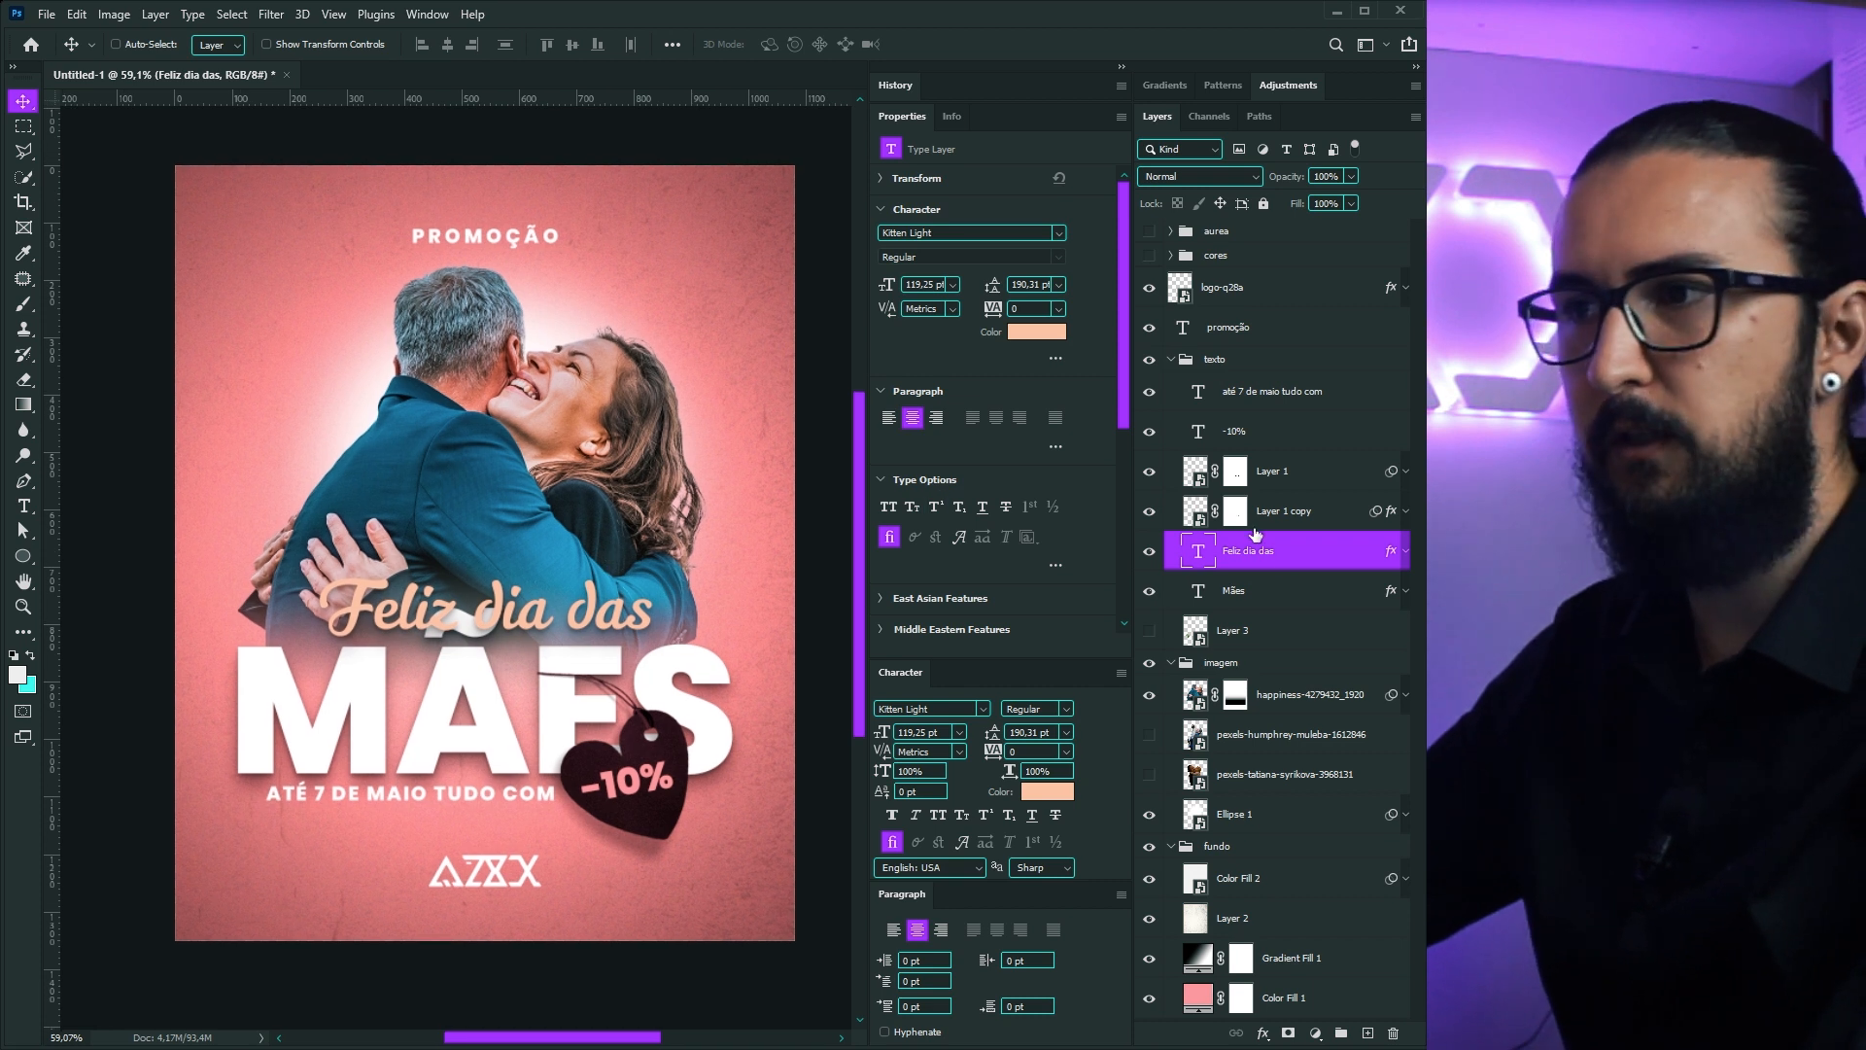
Step: Recolor the "até 7 de maio tudo com" text with the palette's dark wine color #411f27, leaving the color palette group hidden
left_click(1242, 393)
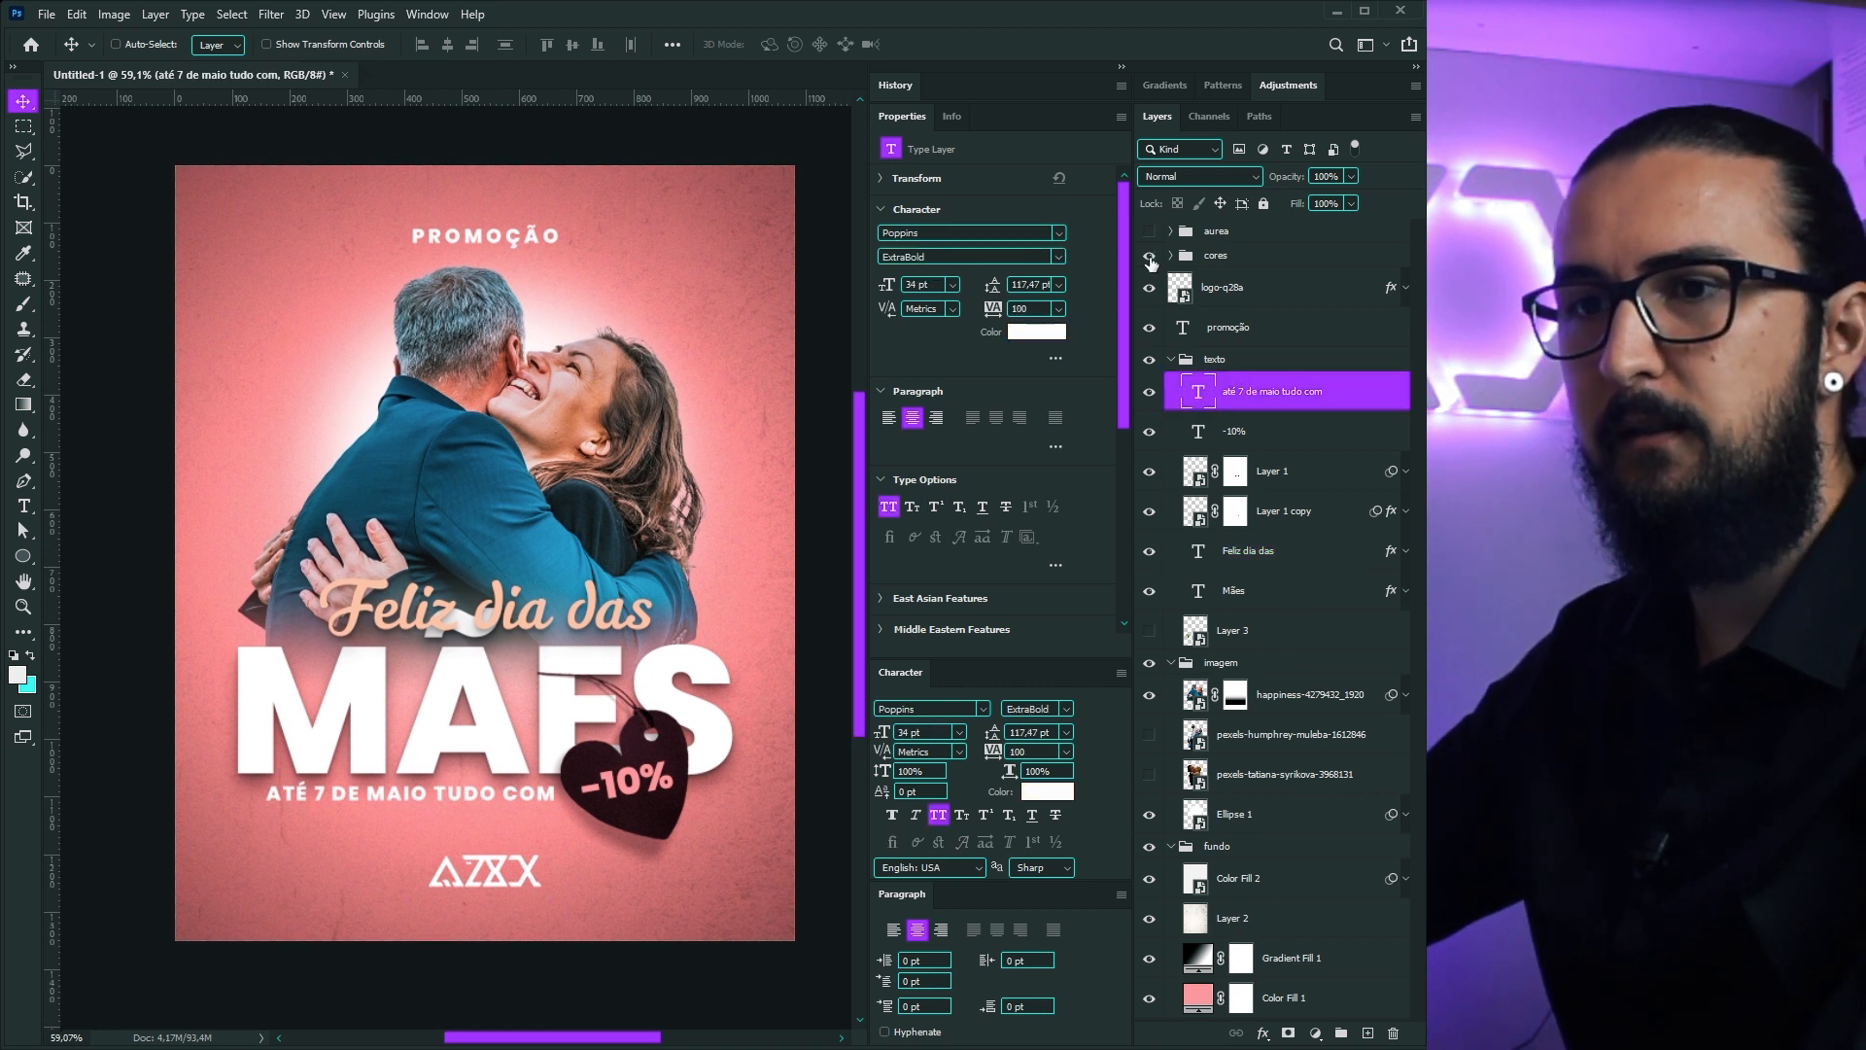
left_click(1150, 256)
left_click(1042, 792)
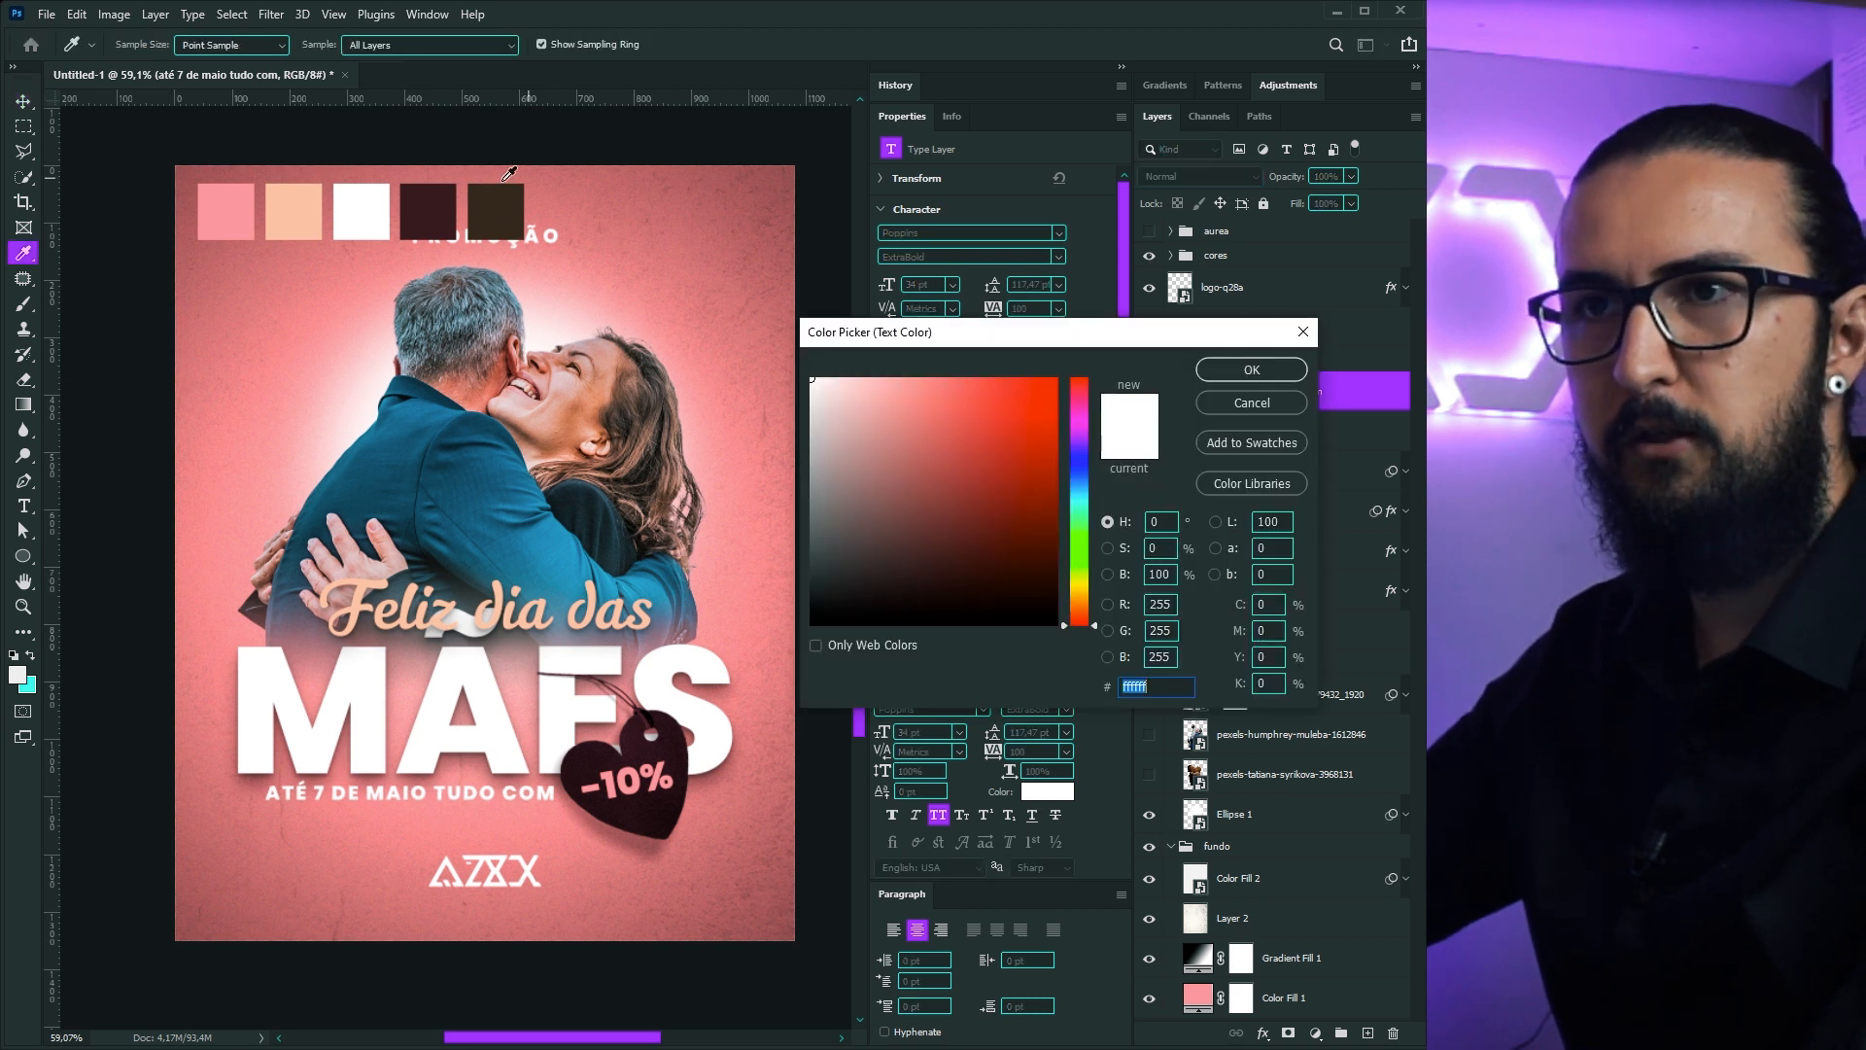
left_click(506, 201)
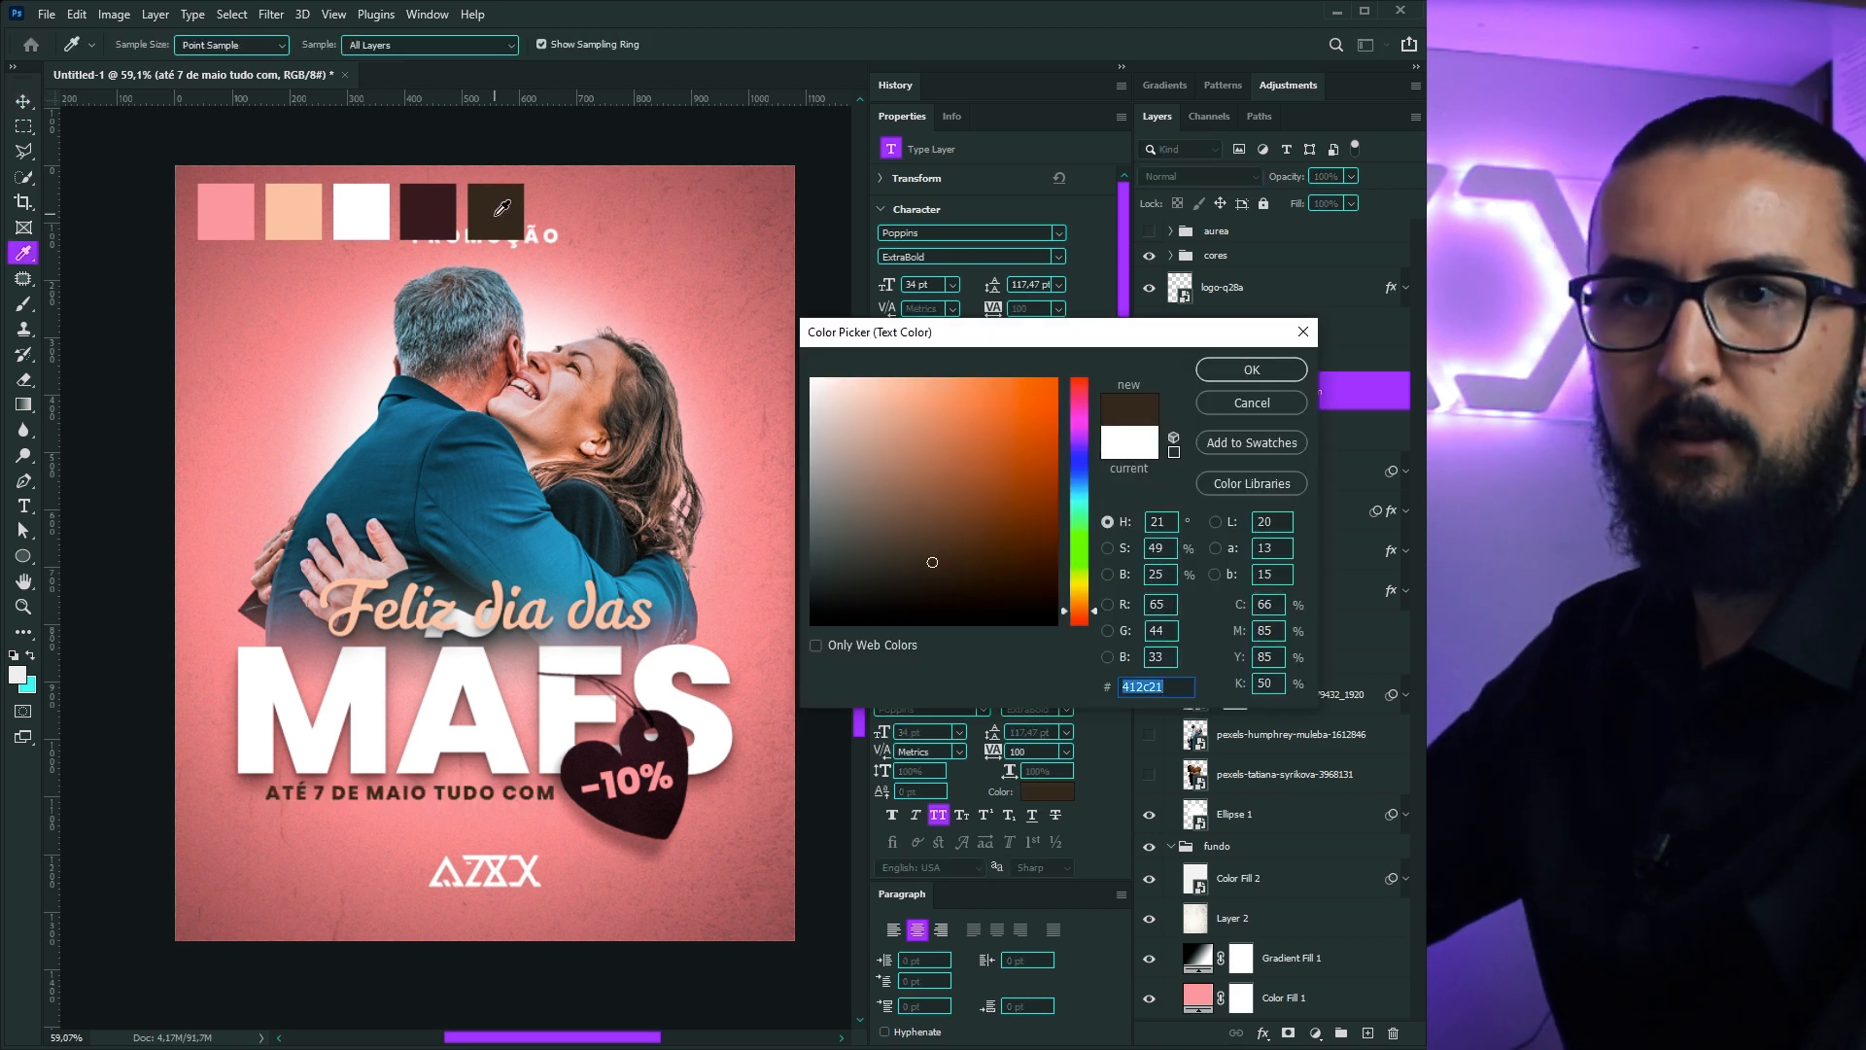
left_click(444, 206)
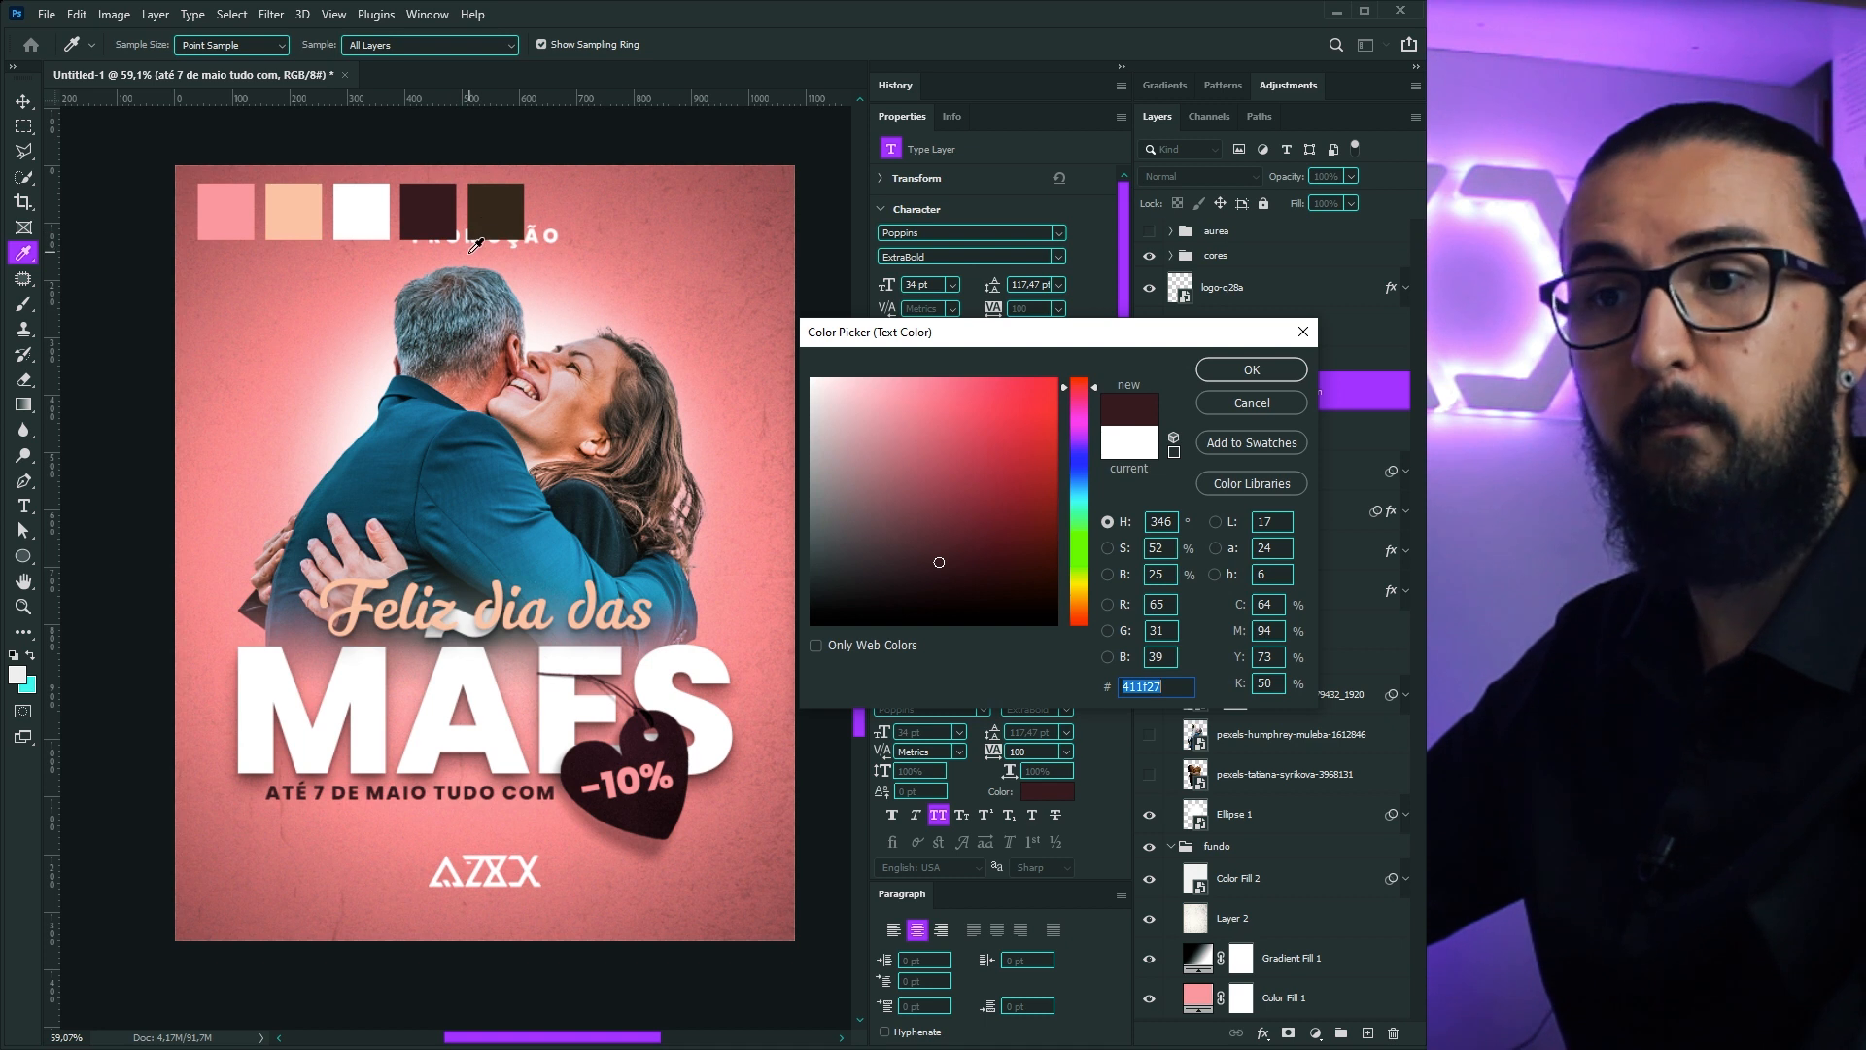
left_click(360, 223)
left_click(430, 209)
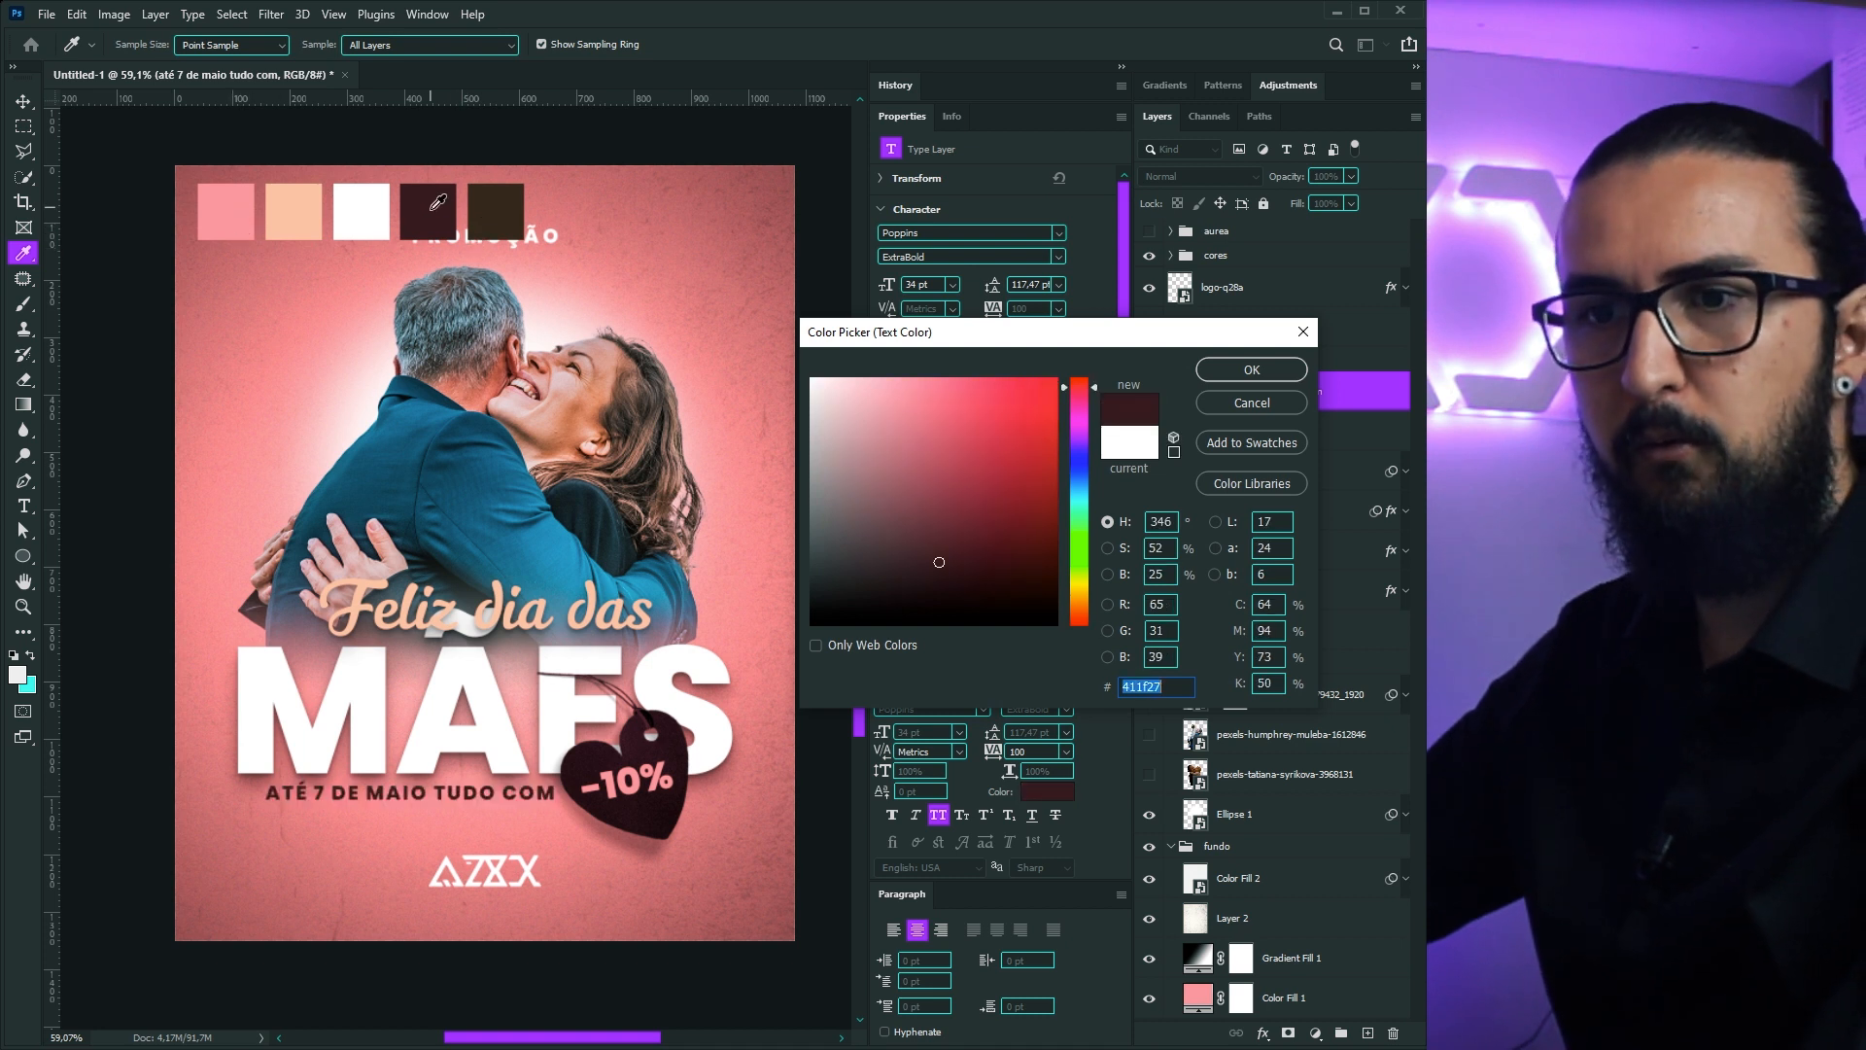
left_click(1226, 375)
key("v")
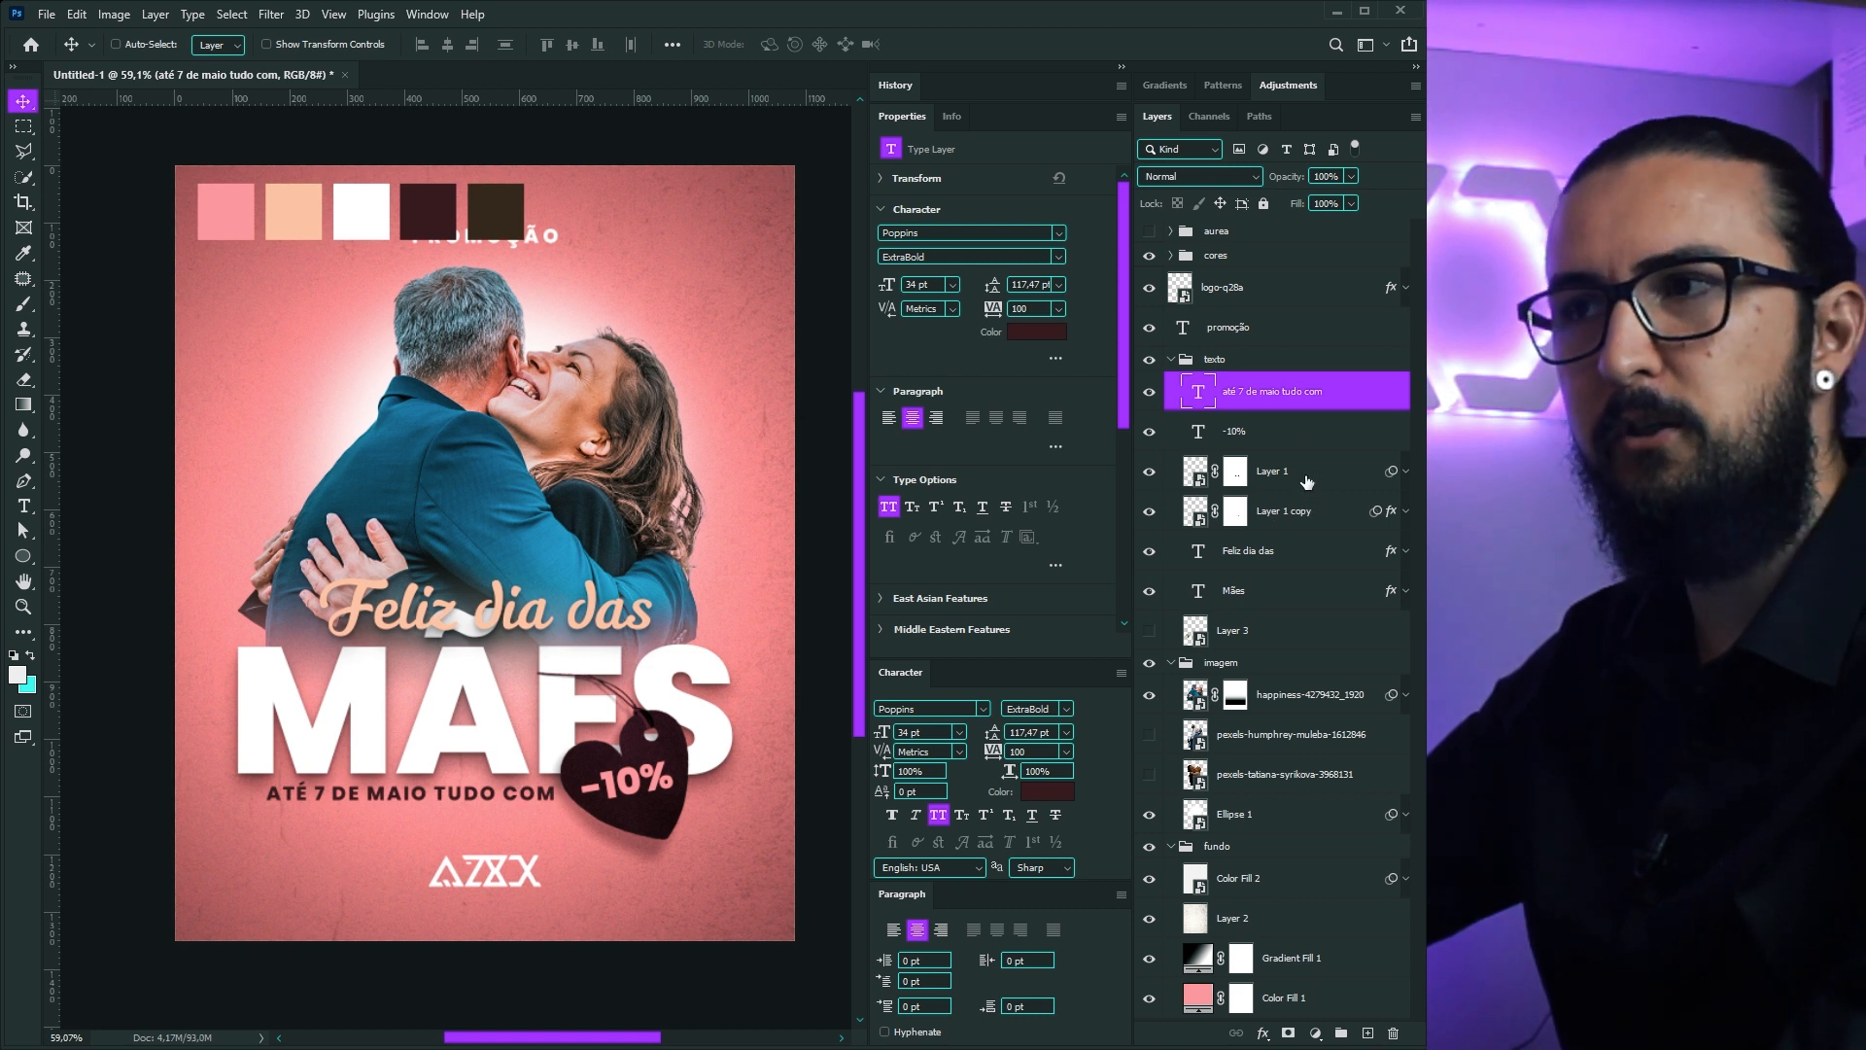
left_click(1150, 255)
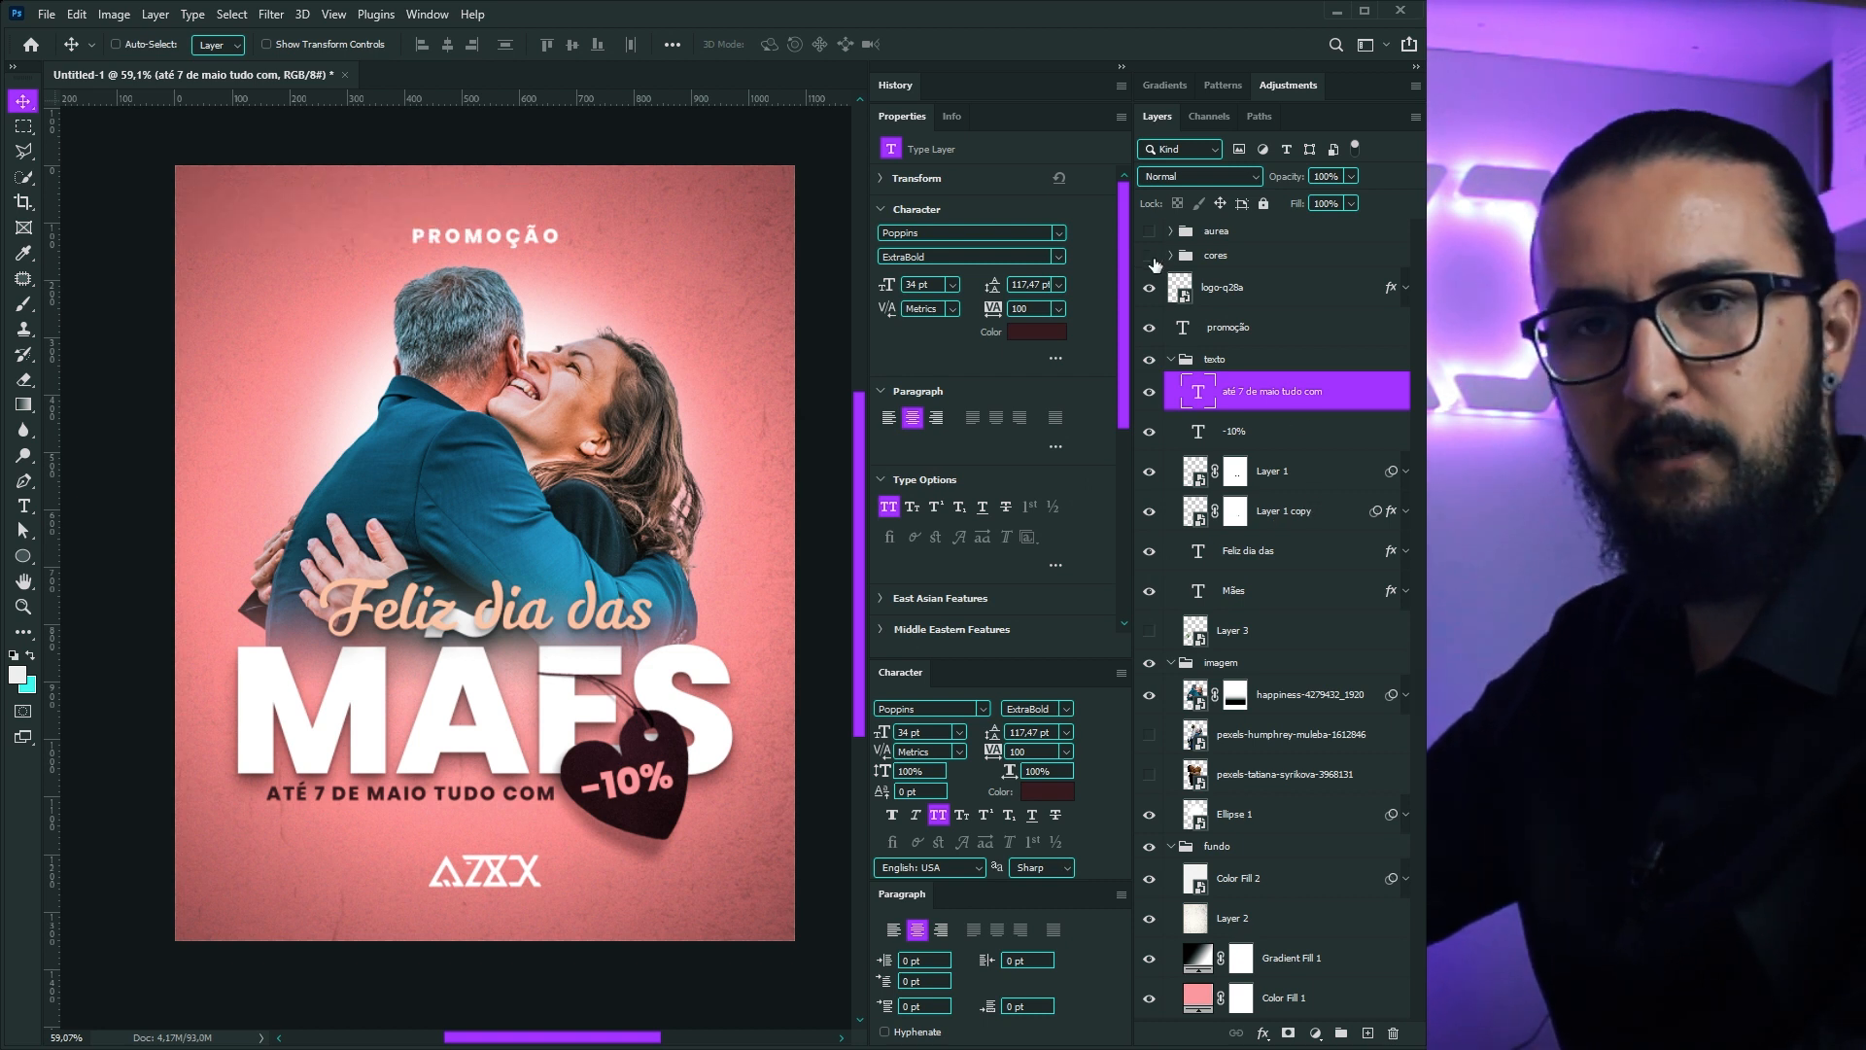
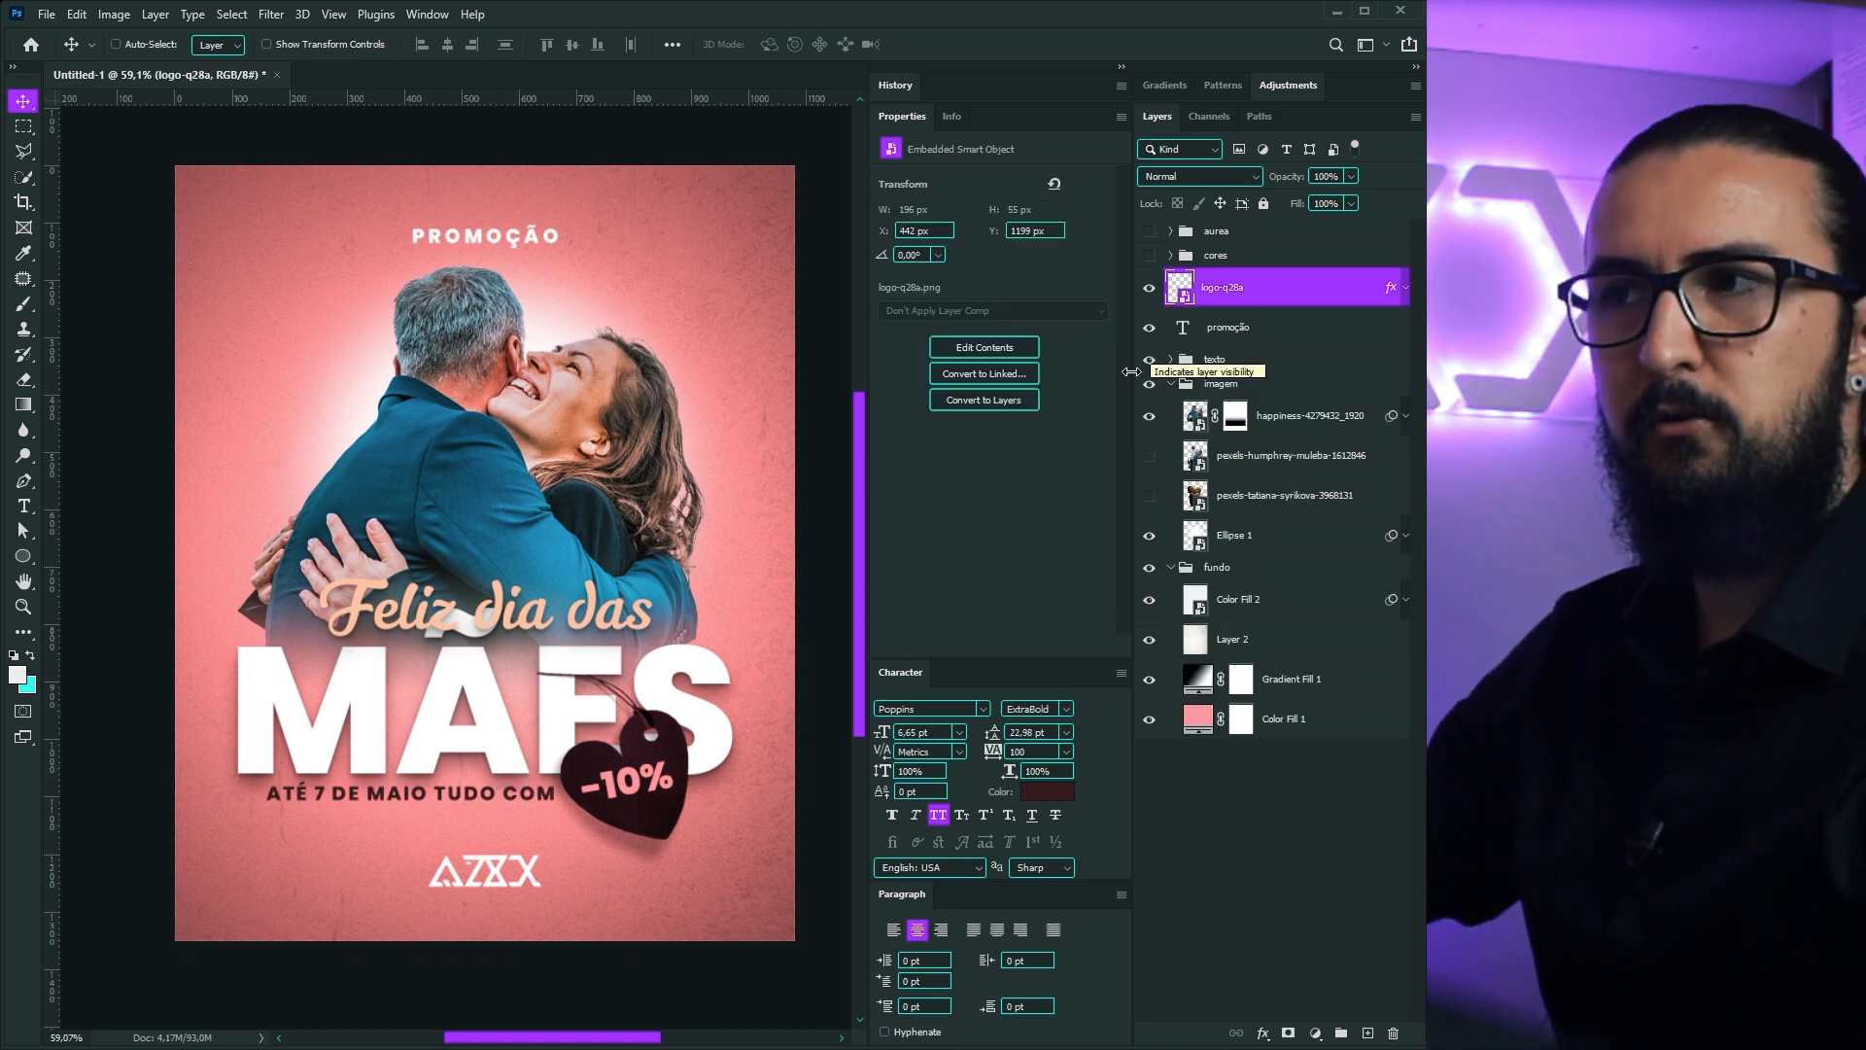
Step: Check the "promoção" text layer and set its letter spacing to 0
left_click(1161, 329)
left_click(1148, 329)
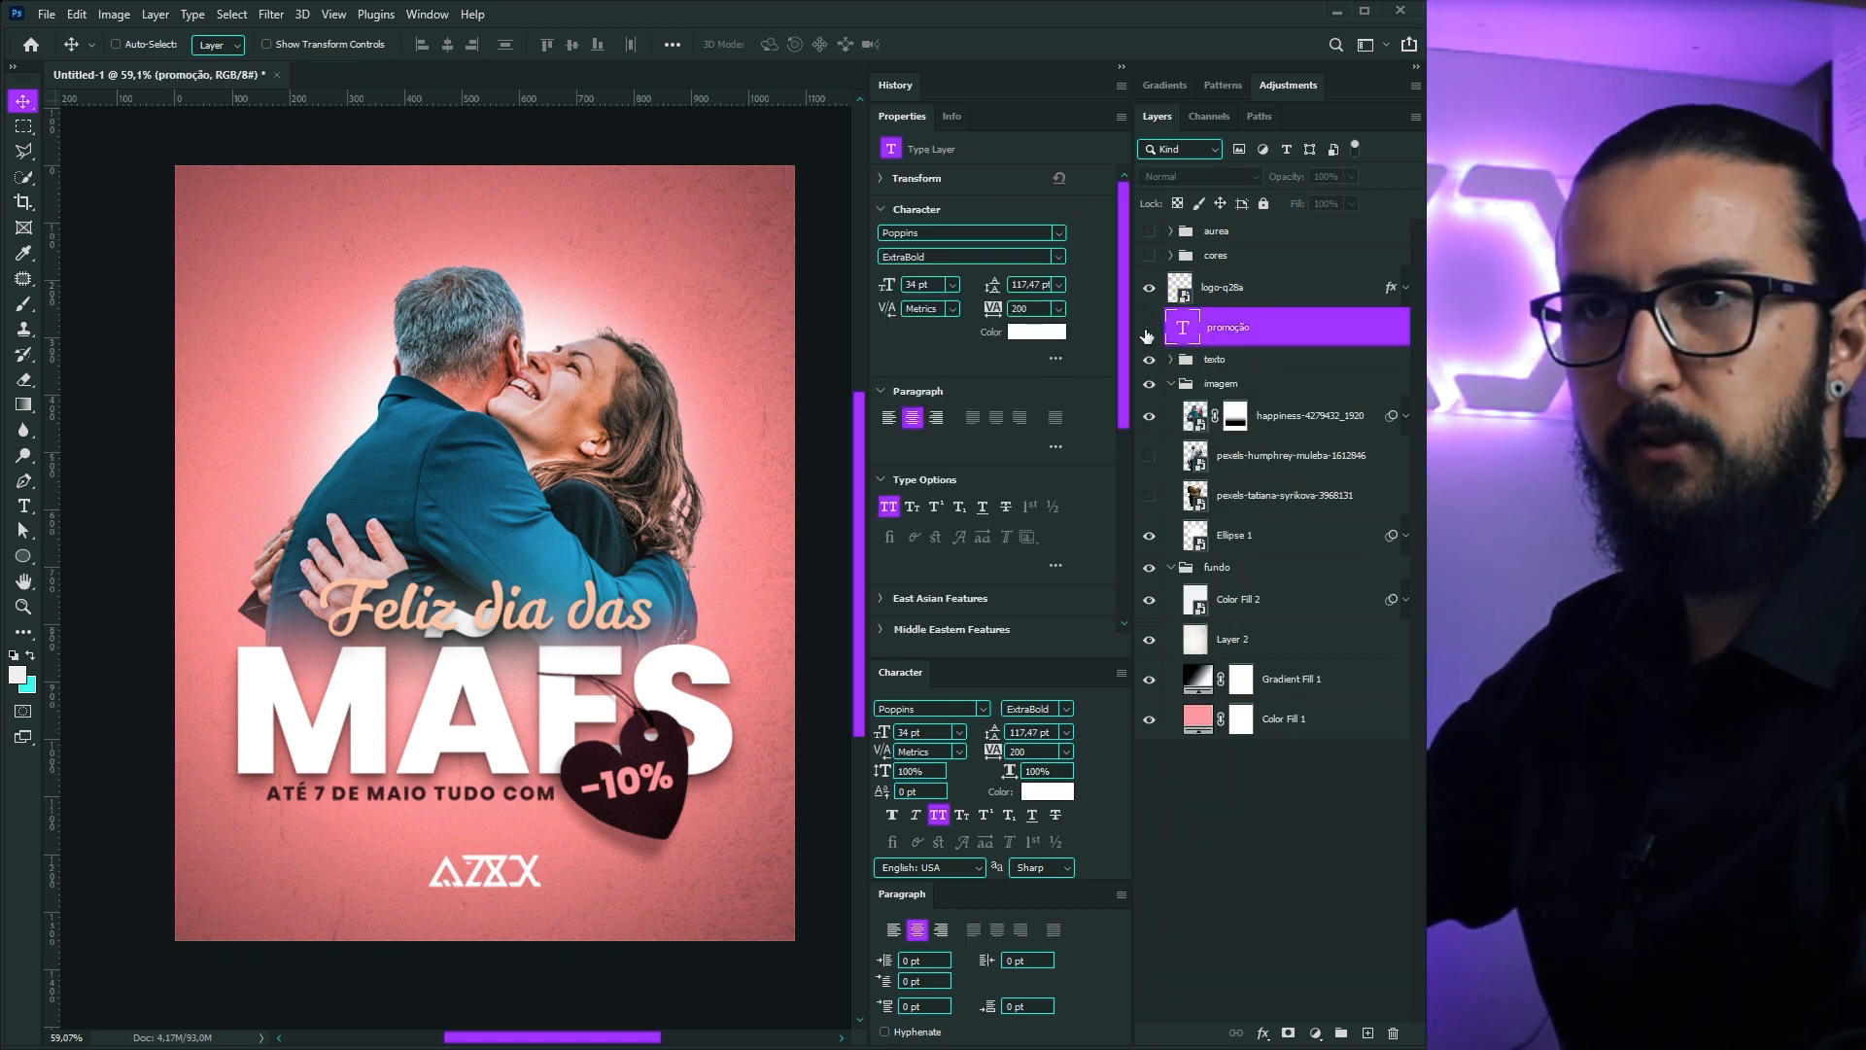
left_click(1148, 328)
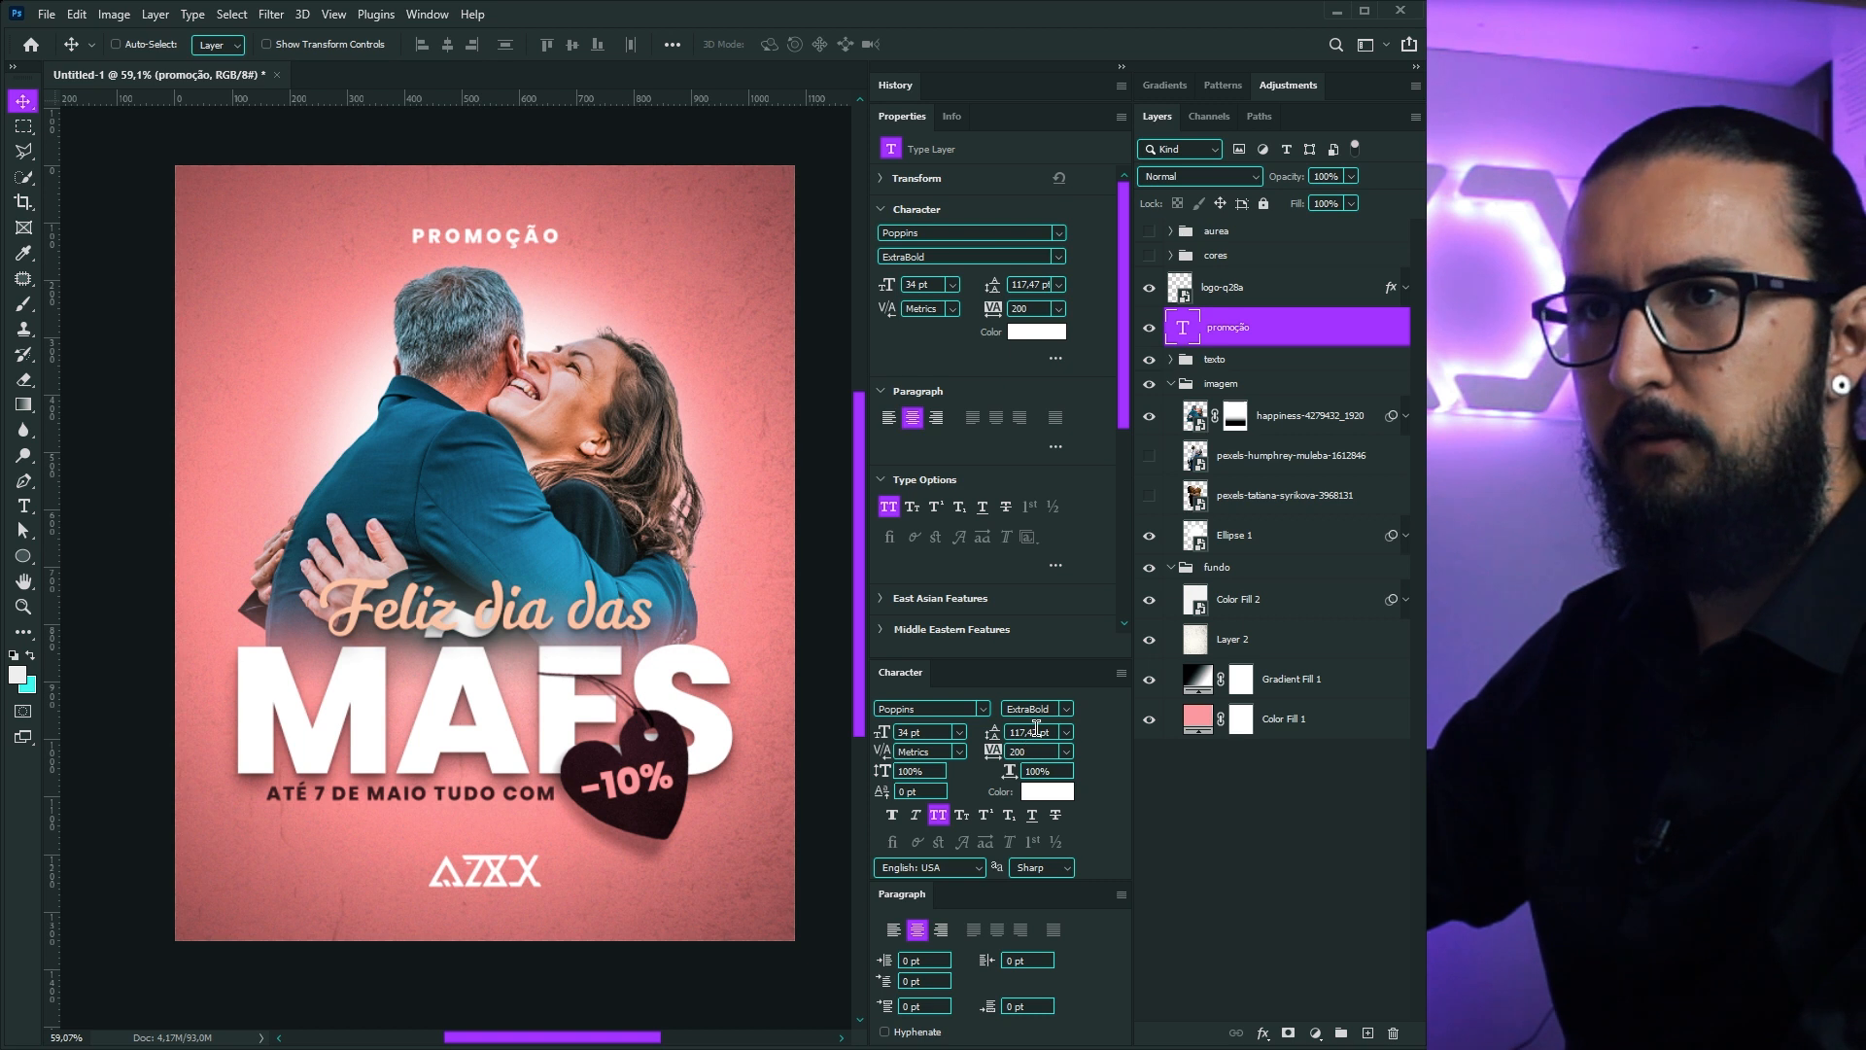
left_click(1068, 710)
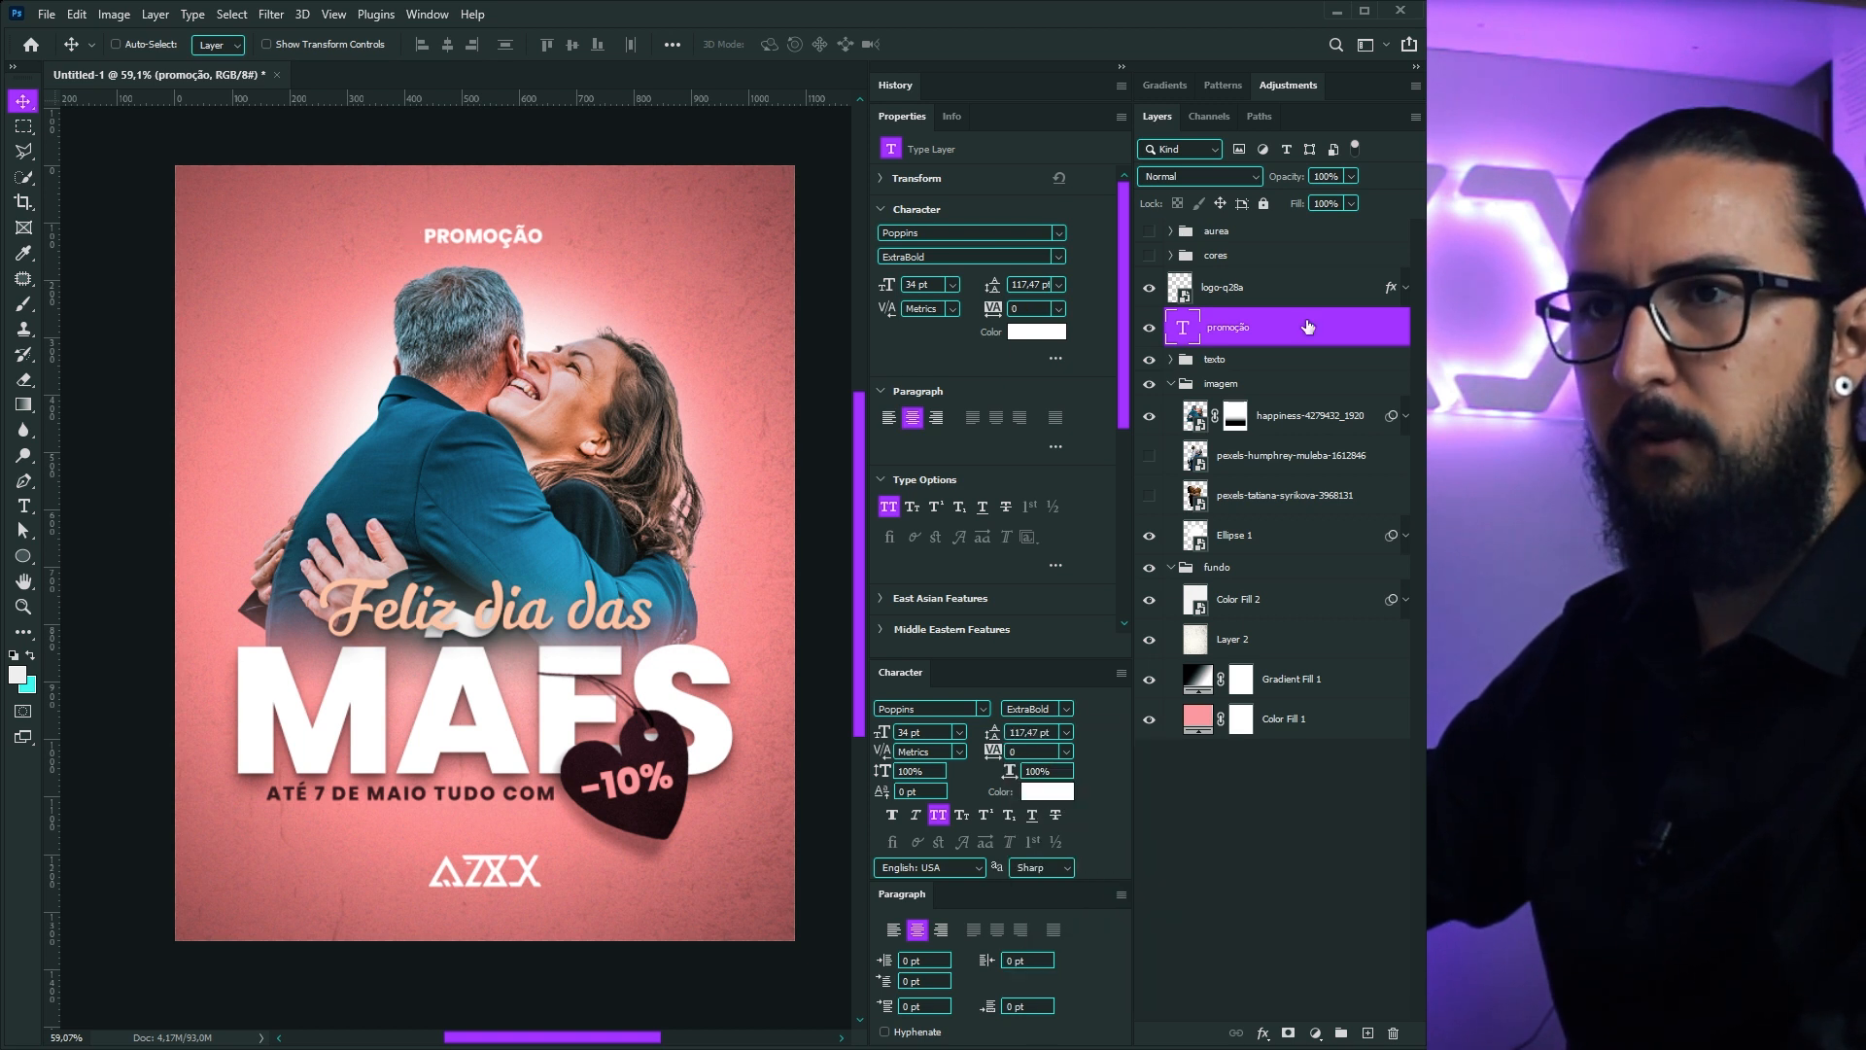
Step: Give the "promoção" text a 2 px white inside stroke and reduce its fill to 0% to leave only the outline
double_click(1306, 323)
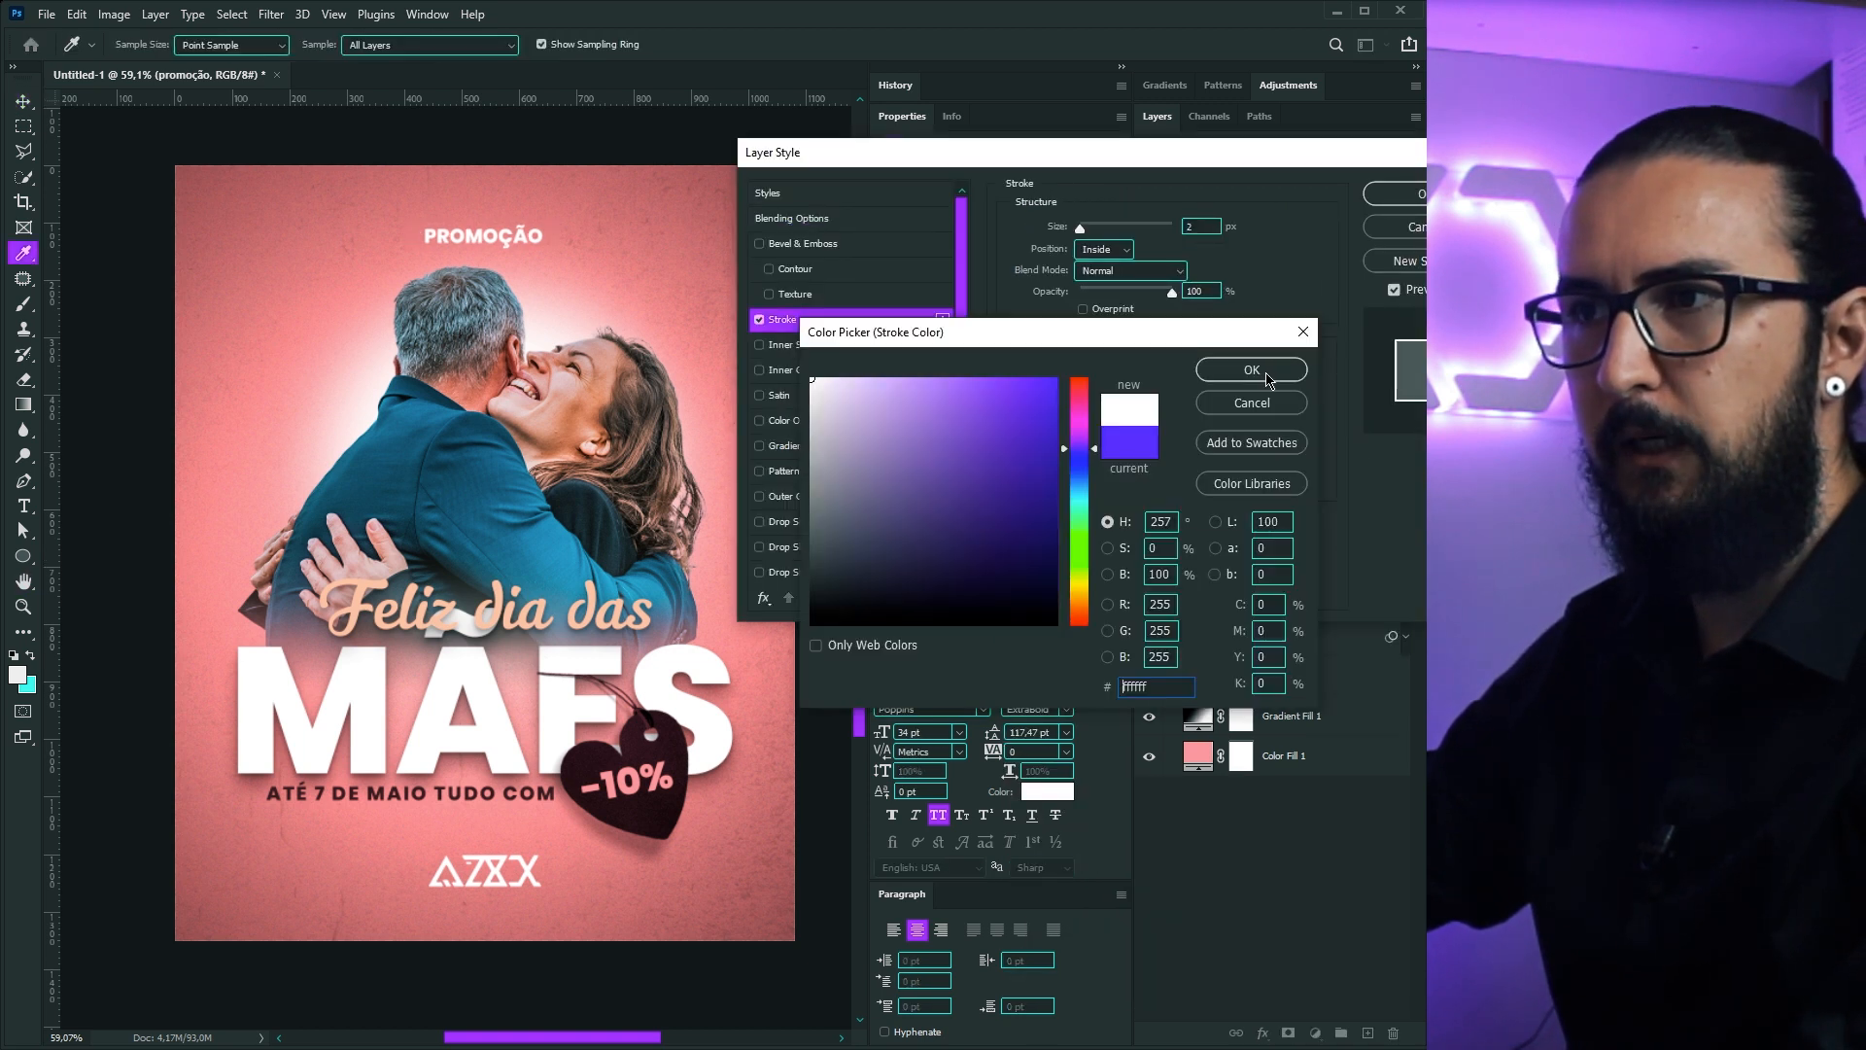
left_click(1263, 373)
left_click(1388, 201)
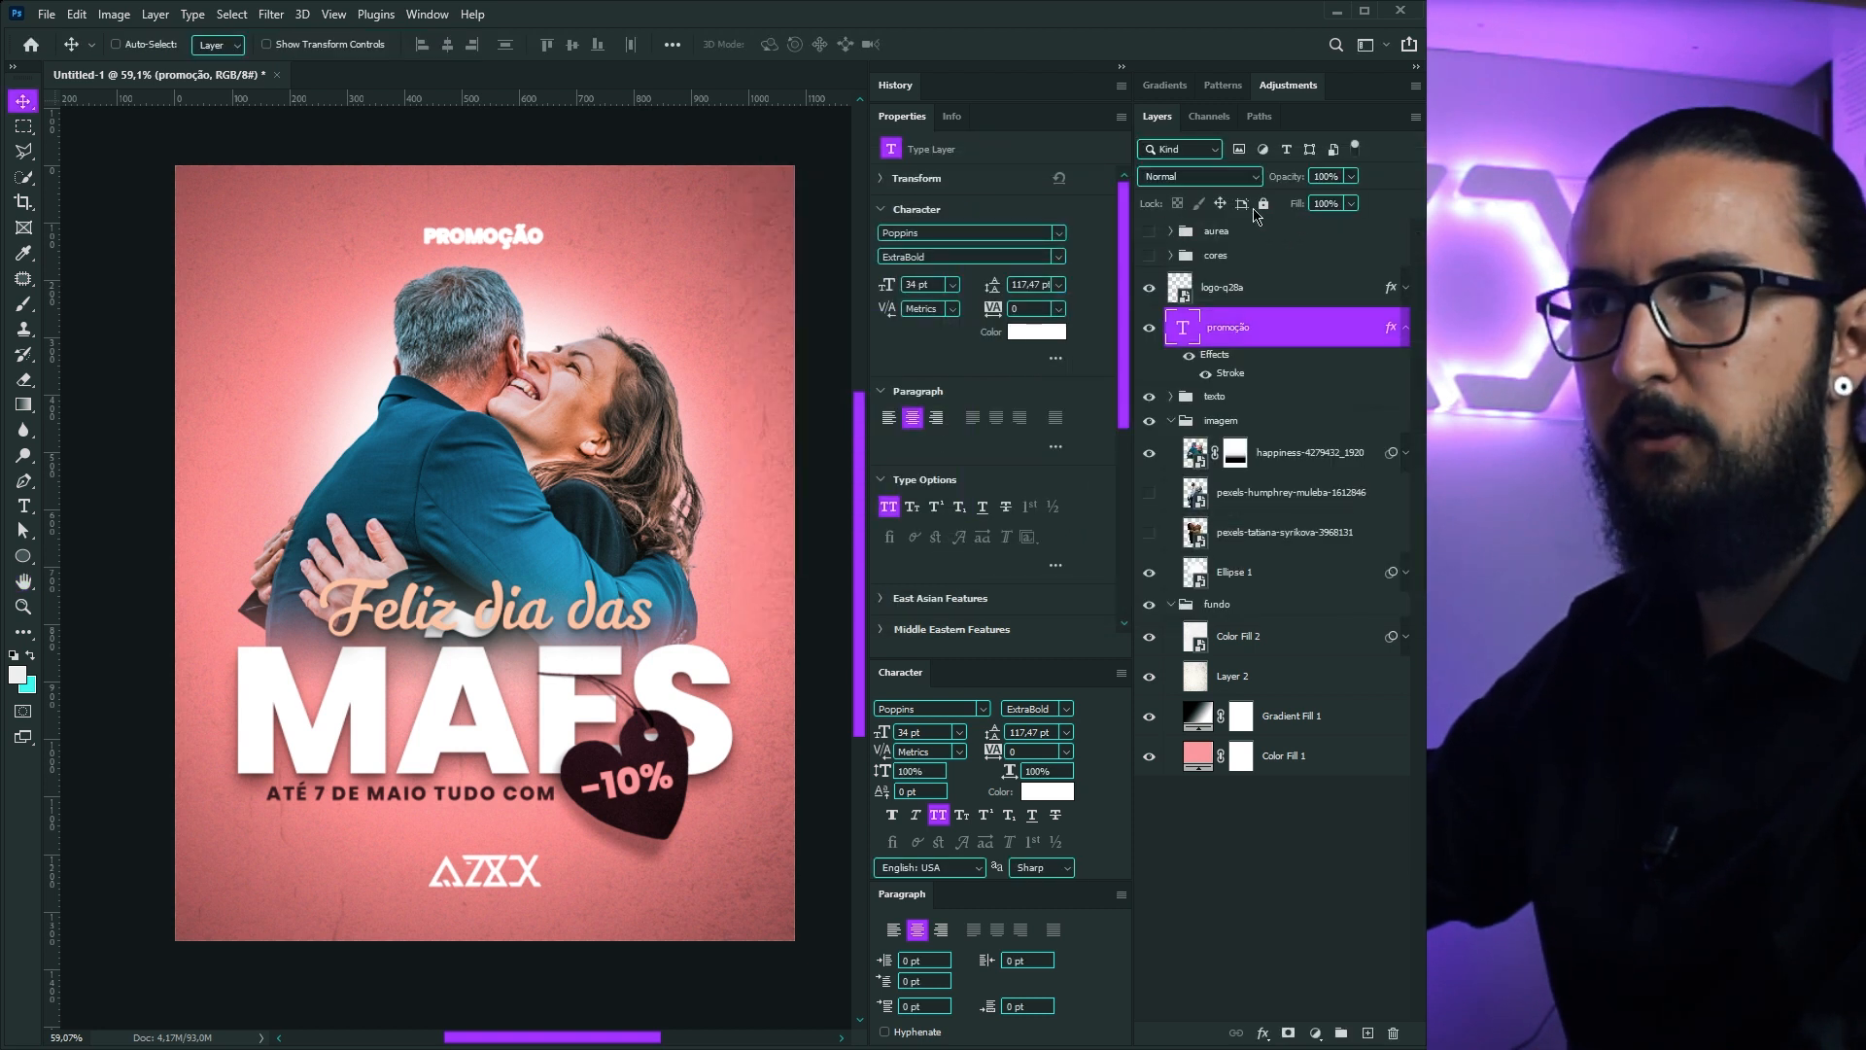
left_click_drag(1297, 211, 901, 225)
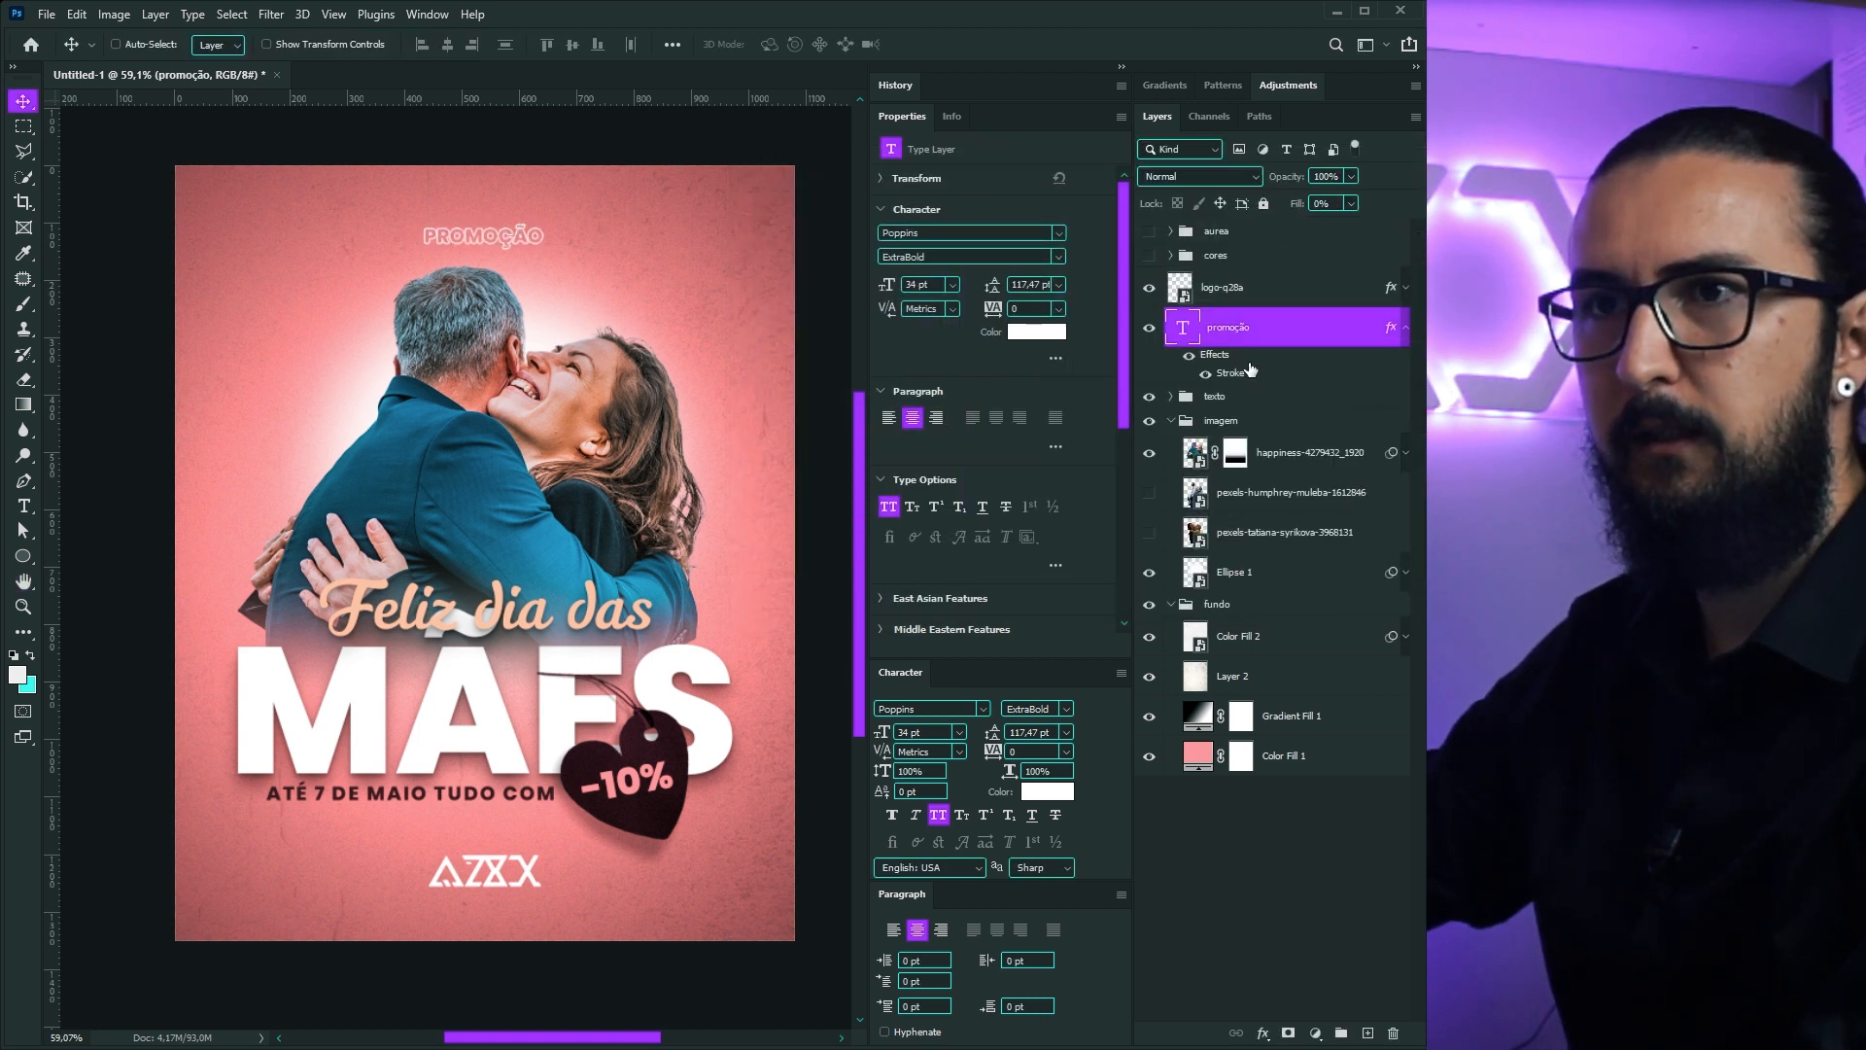
left_click(1405, 328)
Step: Enlarge the outlined "promoção" text to about 134 pt and place it behind the couple's heads, below the "imagem" group
key("ctrl+t")
left_click_drag(542, 254, 720, 305)
left_click_drag(660, 259, 662, 296)
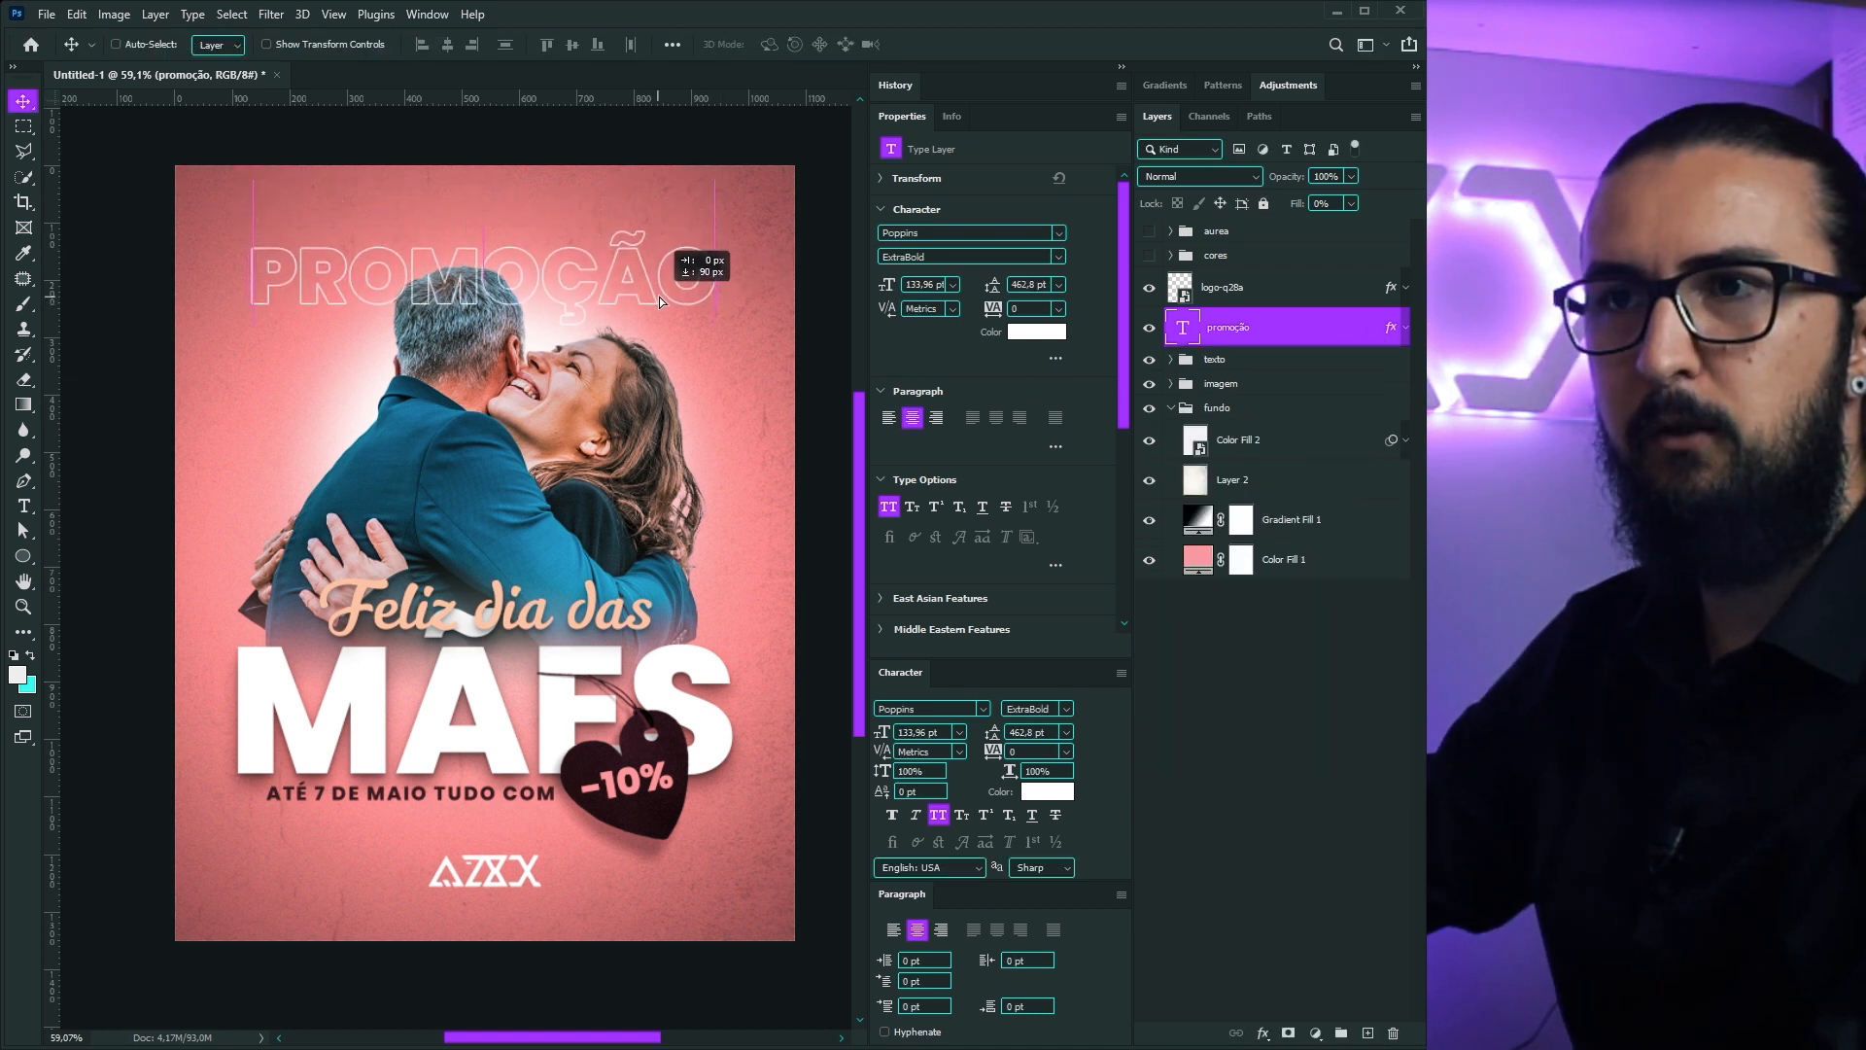
key("ctrl+bracketleft")
key("ctrl+bracketleft")
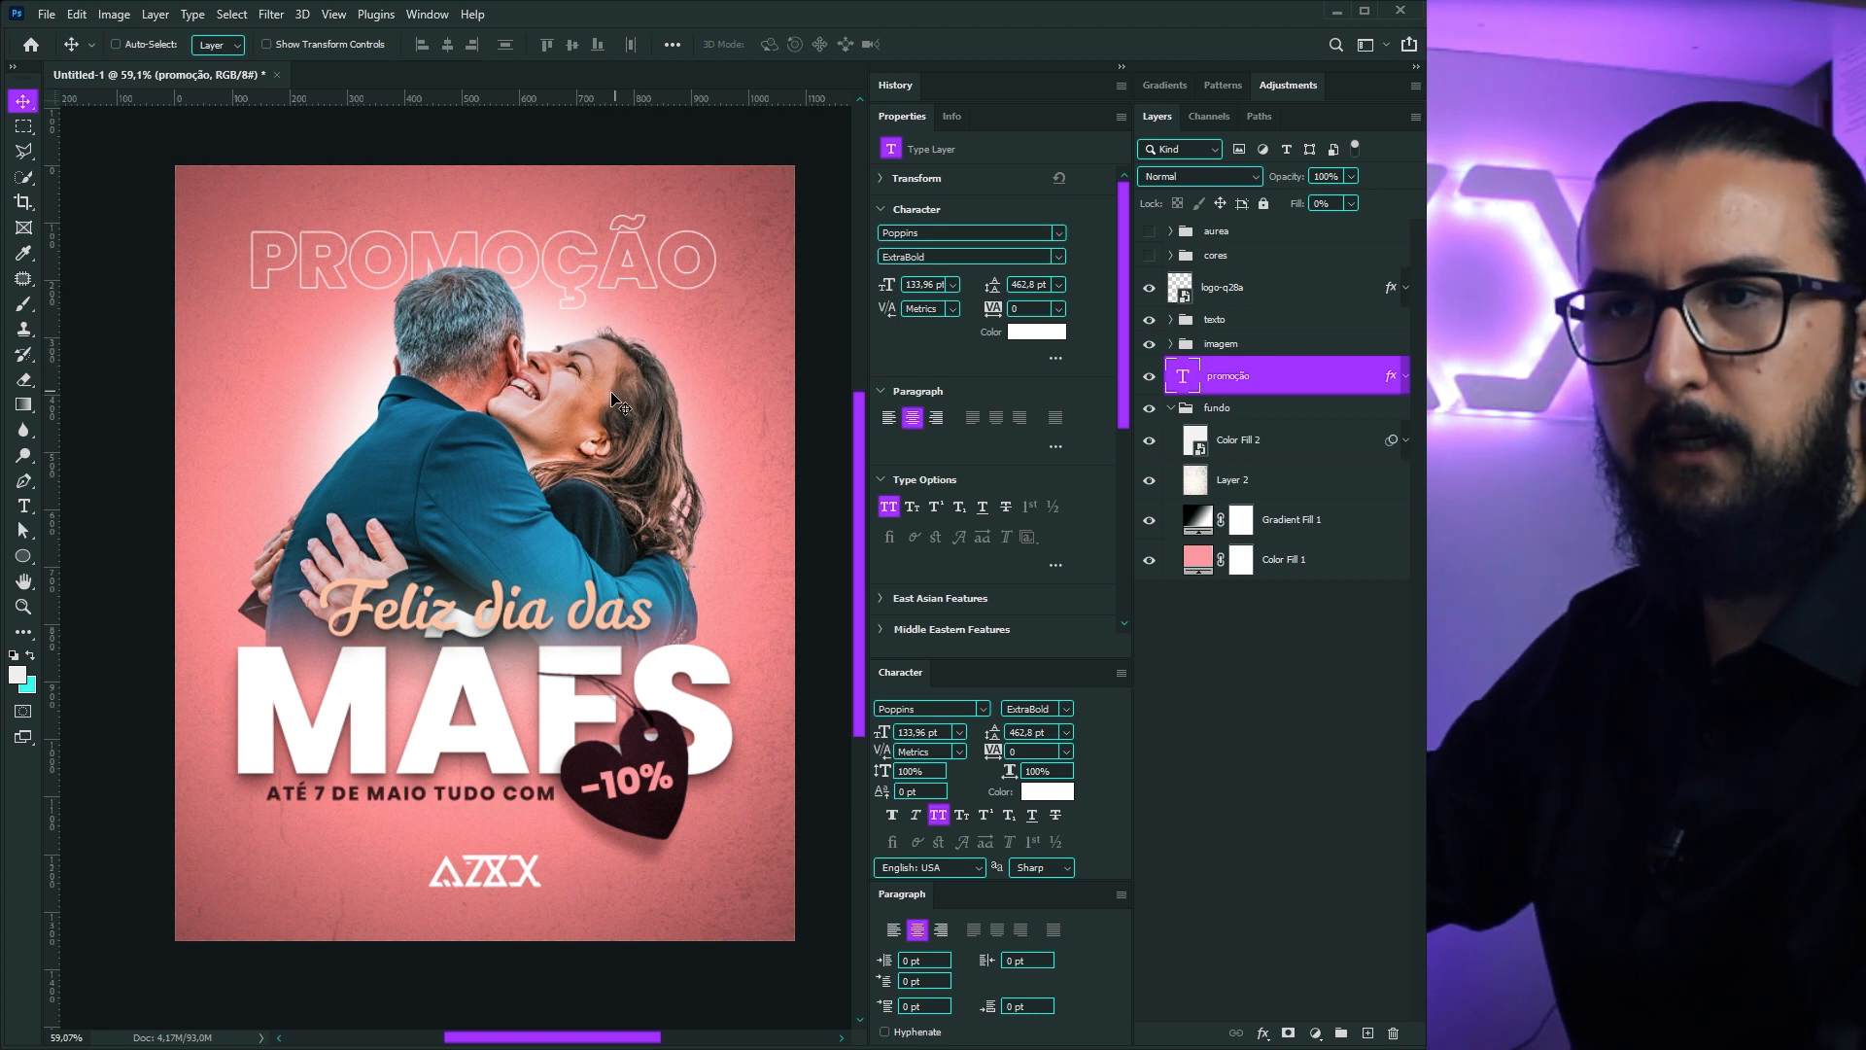
scroll(591, 403, "down", 2)
left_click_drag(616, 390, 620, 405)
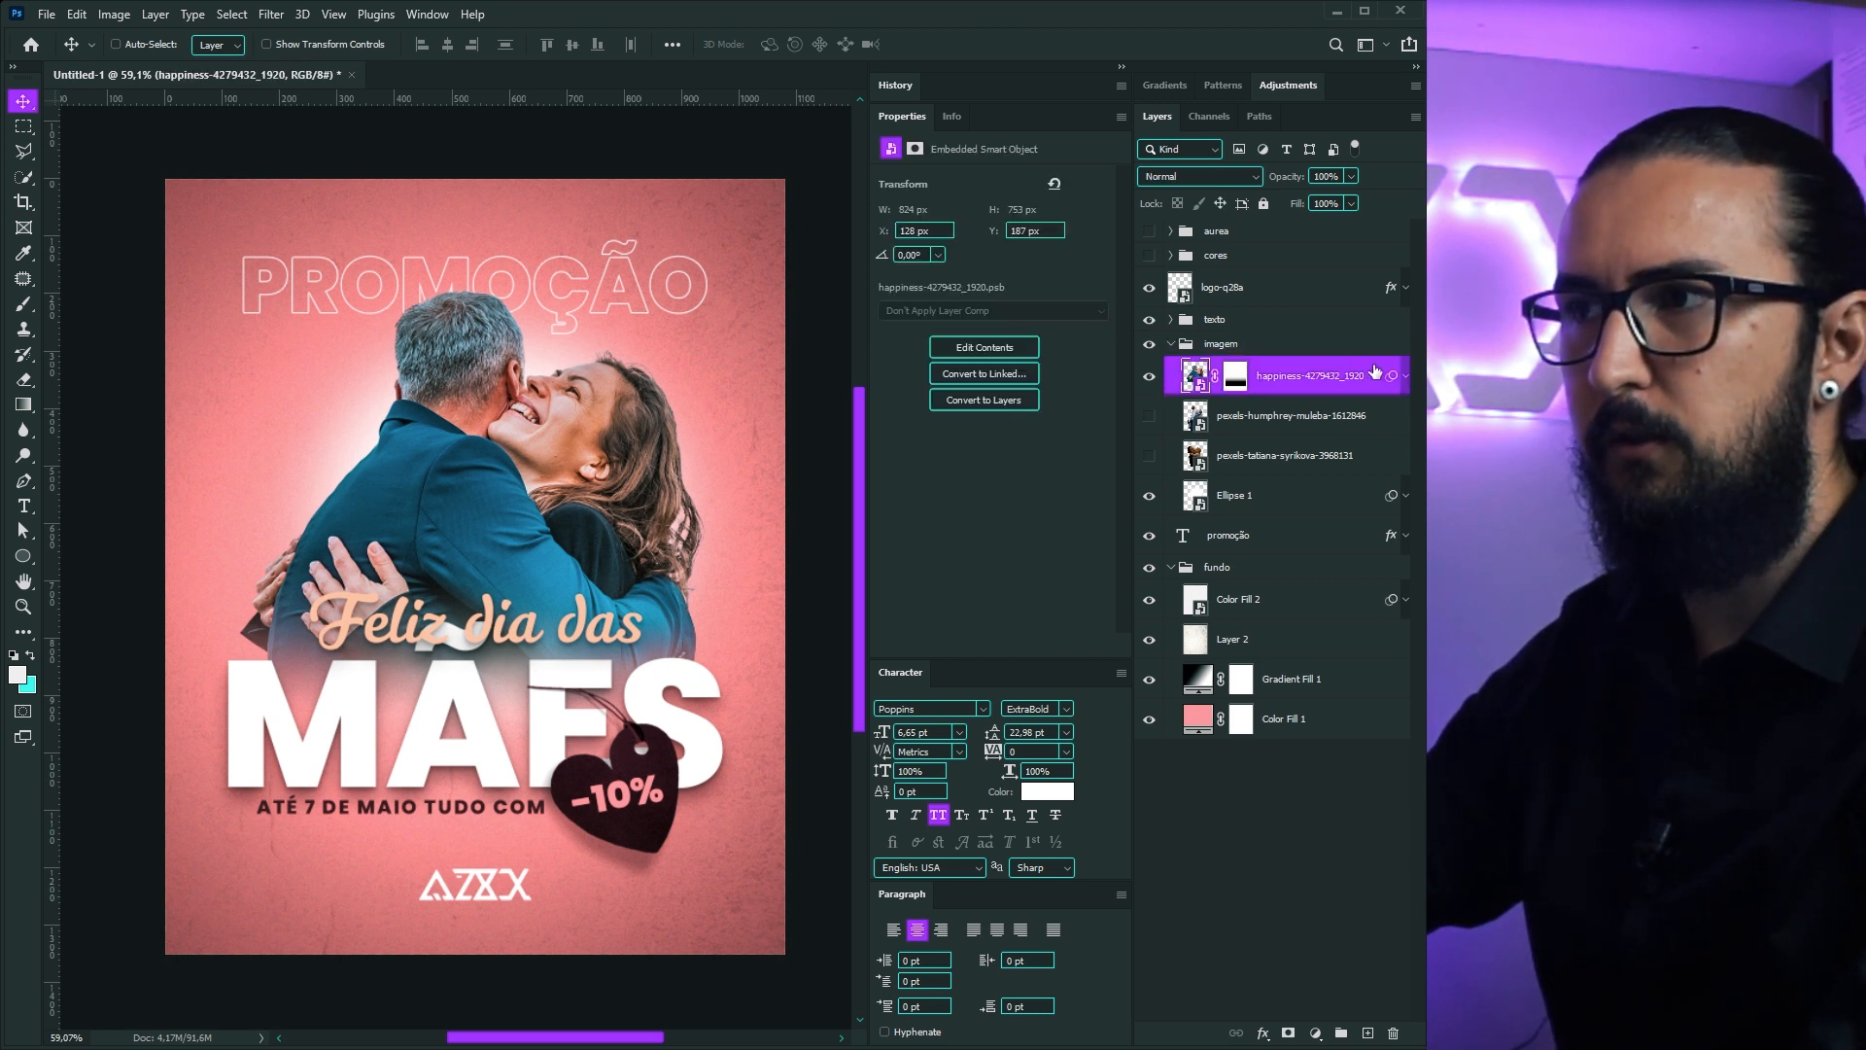
Step: Add a white Screen outer glow at 100% opacity and 76 px size to the couple photo
double_click(1374, 371)
left_click(817, 500)
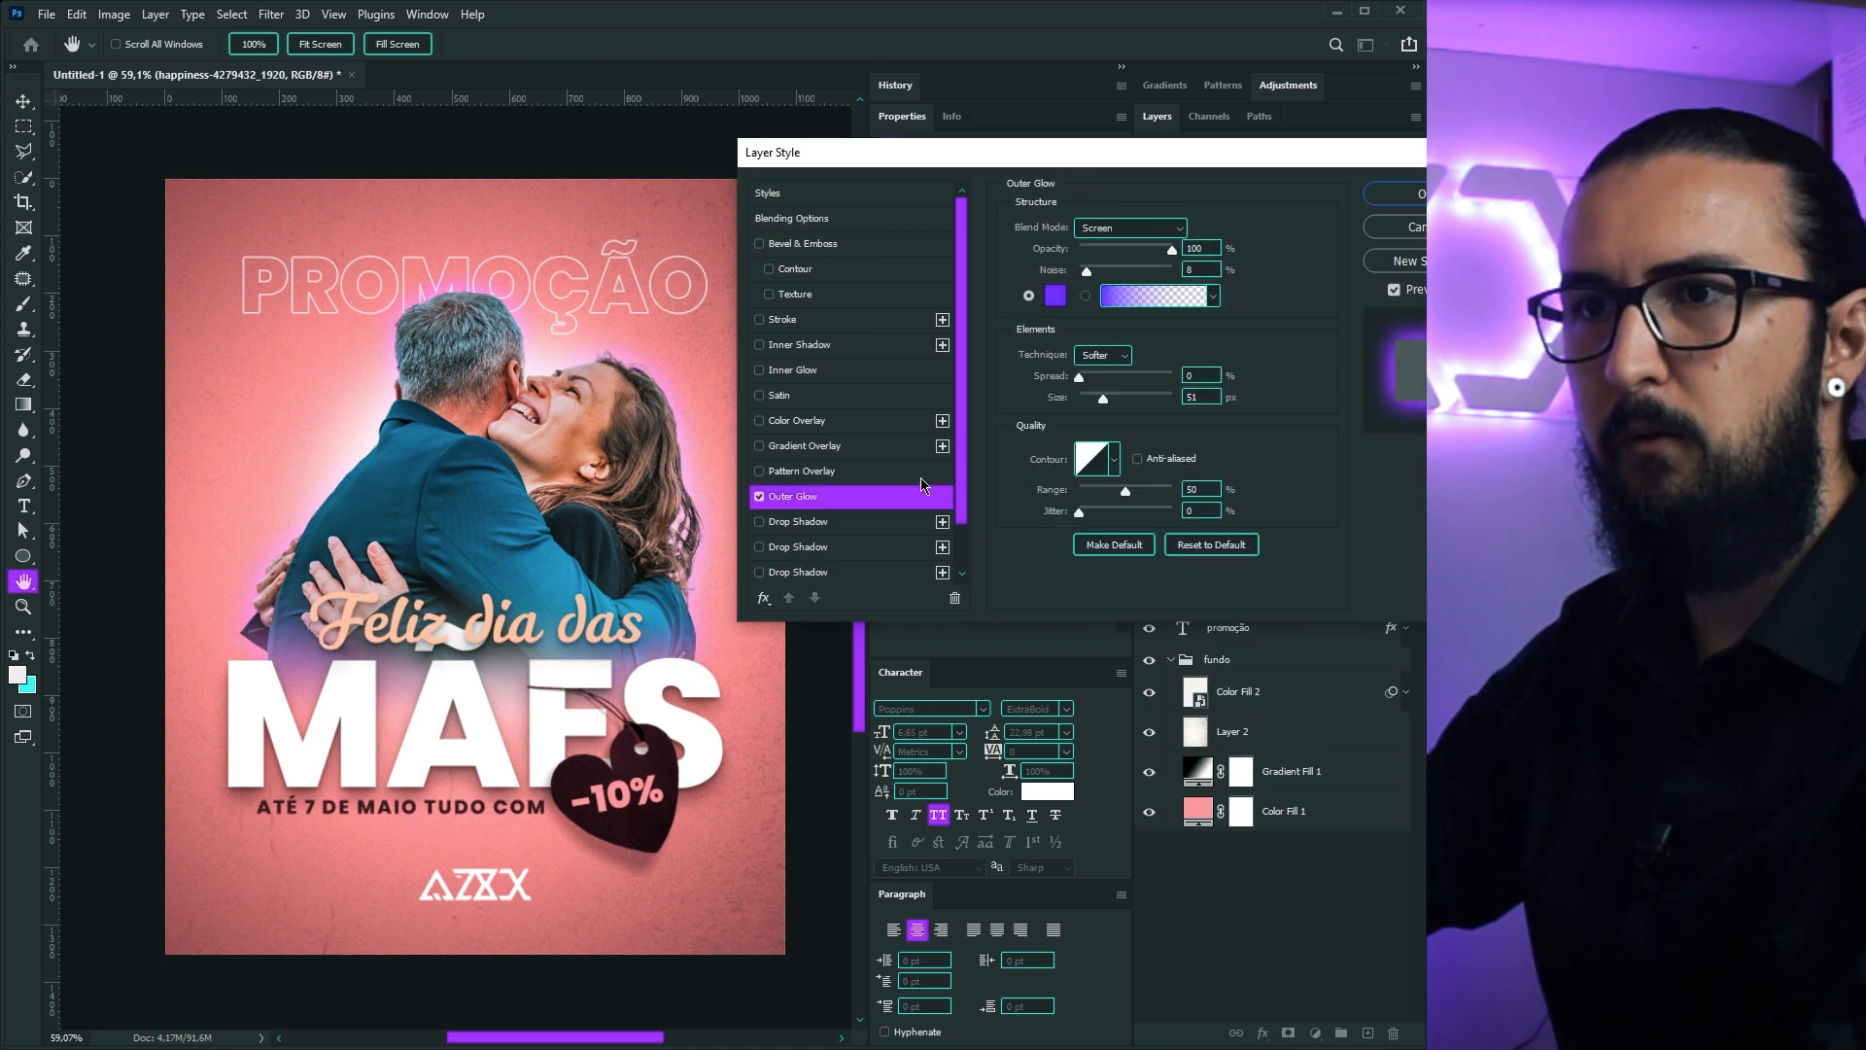
left_click(1050, 301)
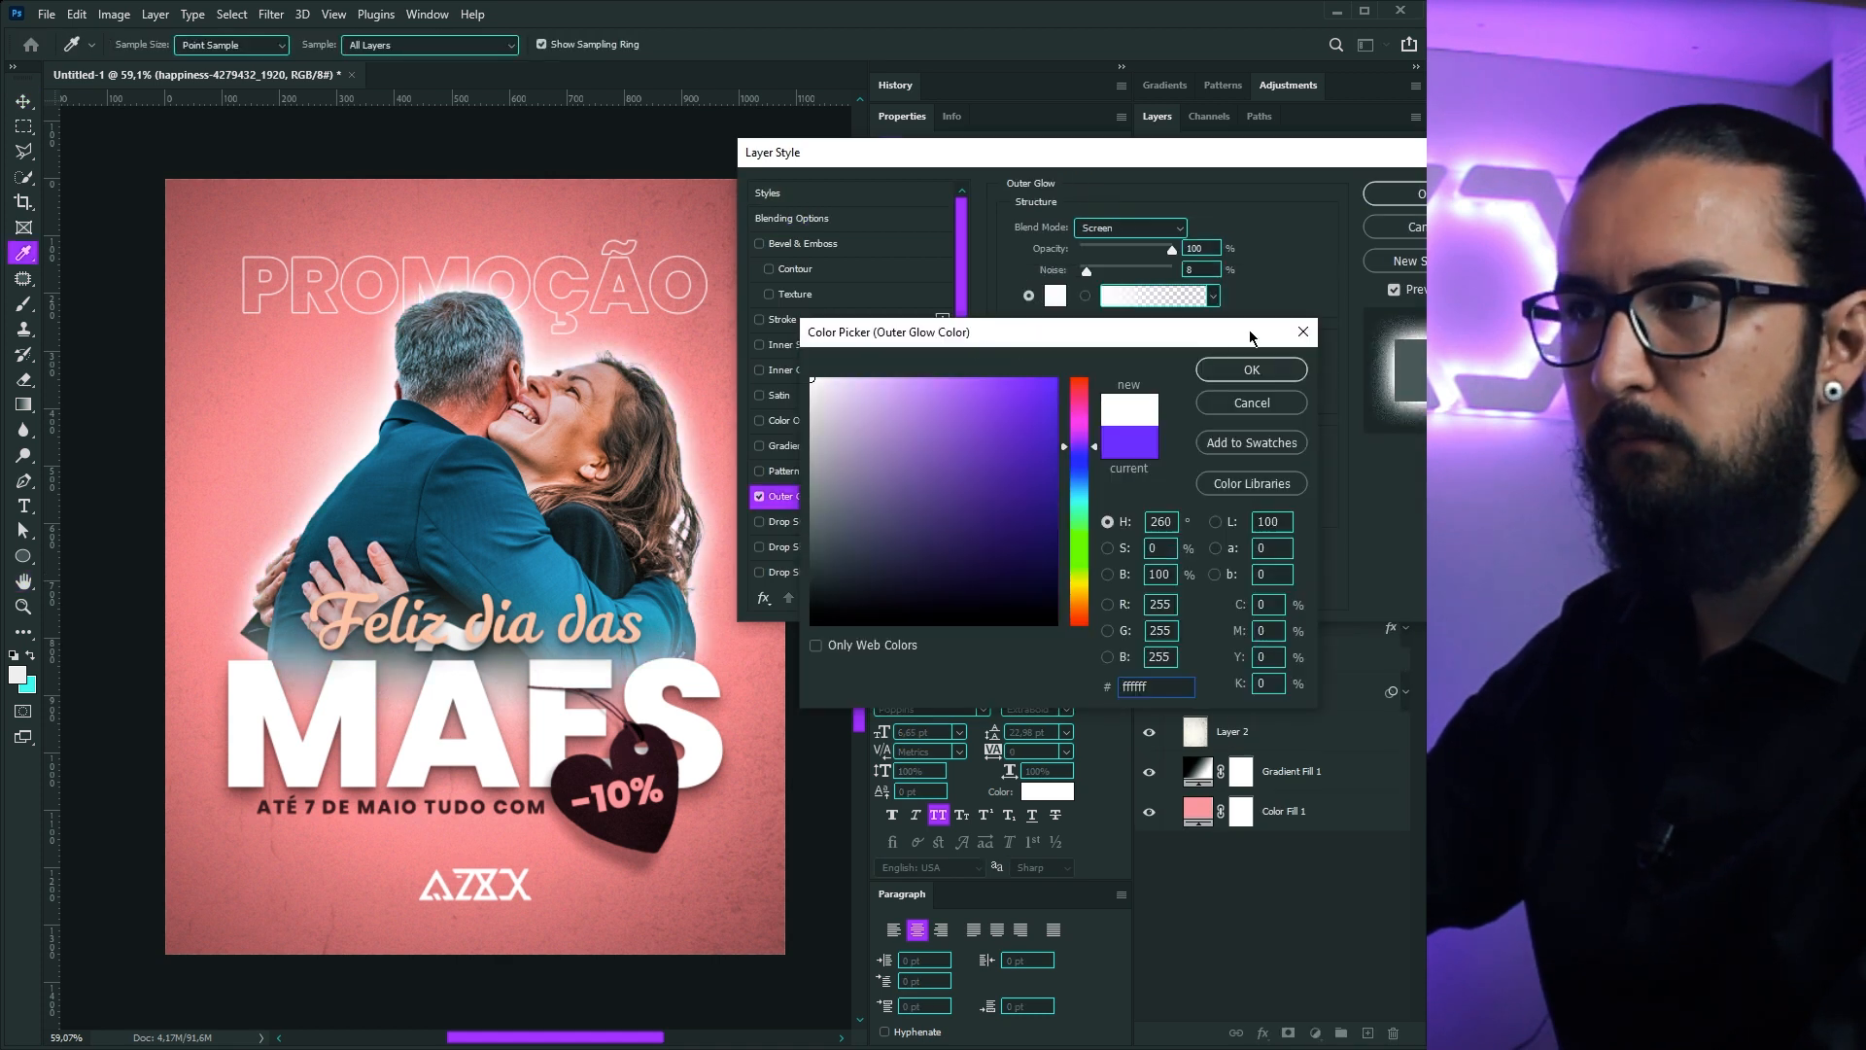
left_click(1254, 365)
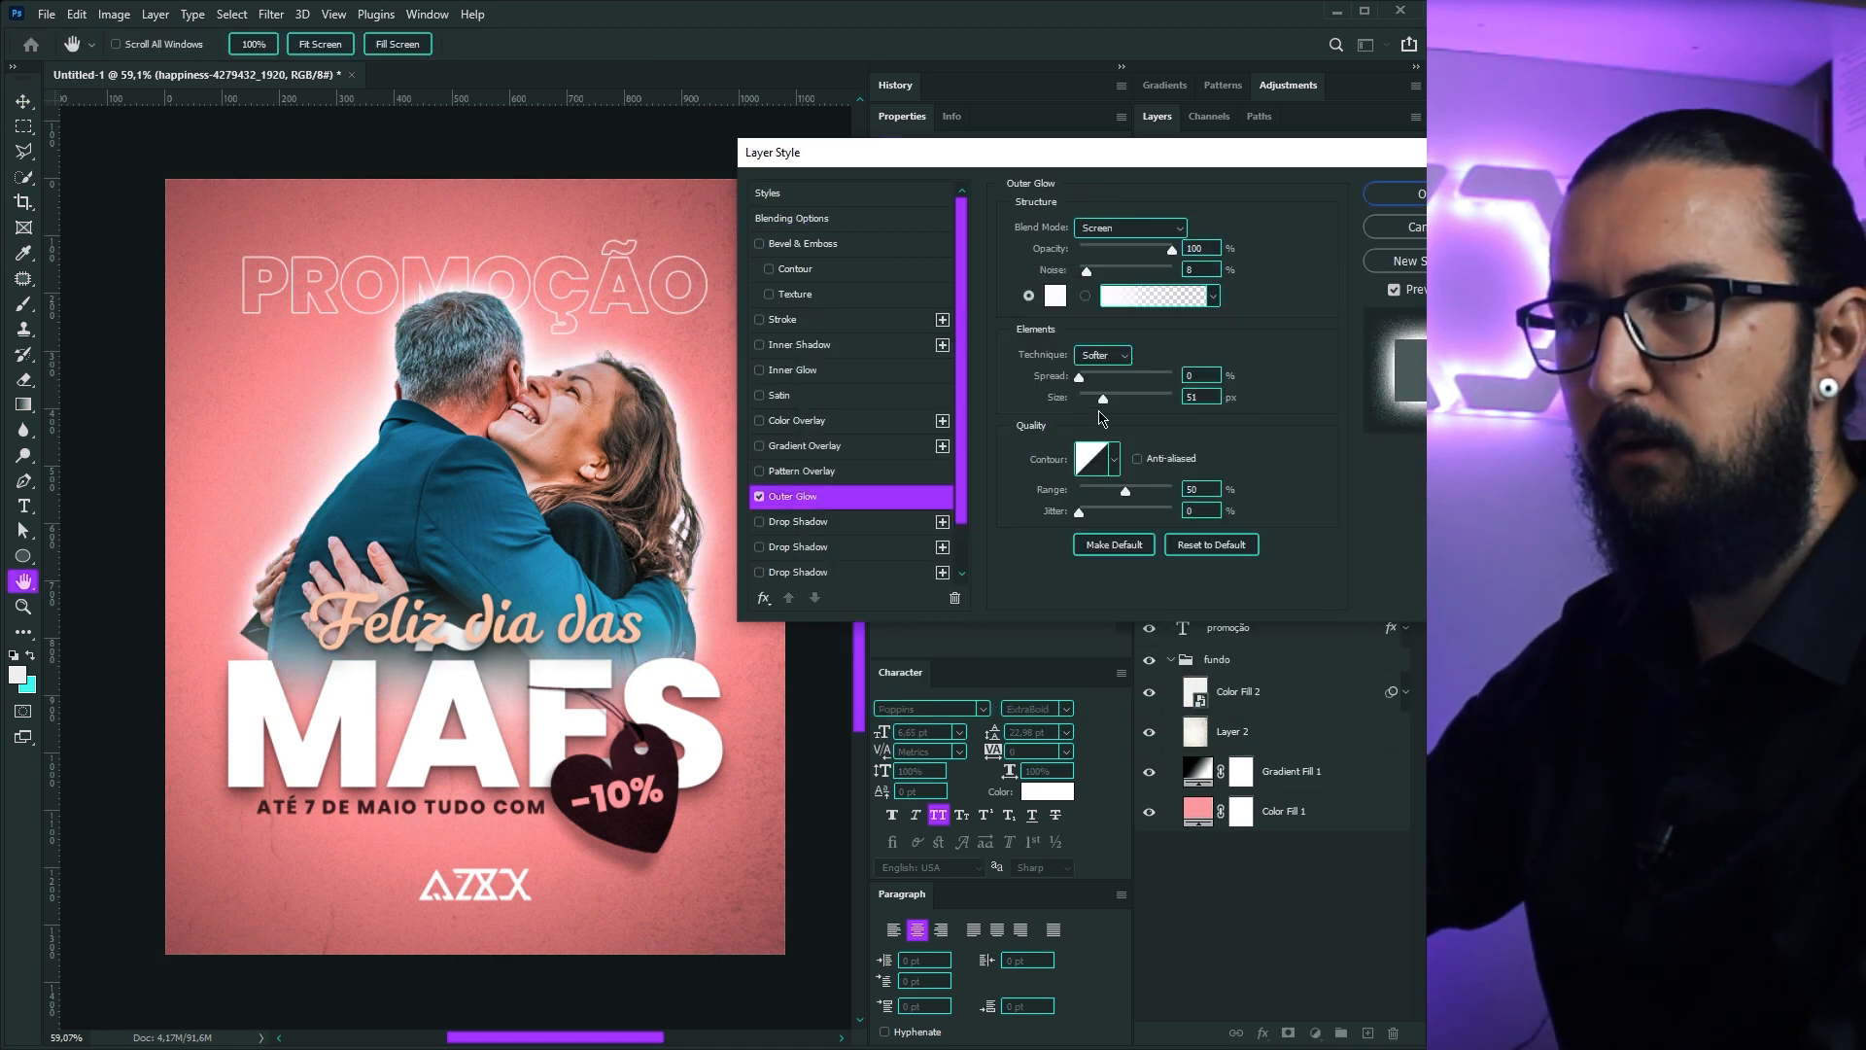
left_click_drag(1102, 399, 1125, 399)
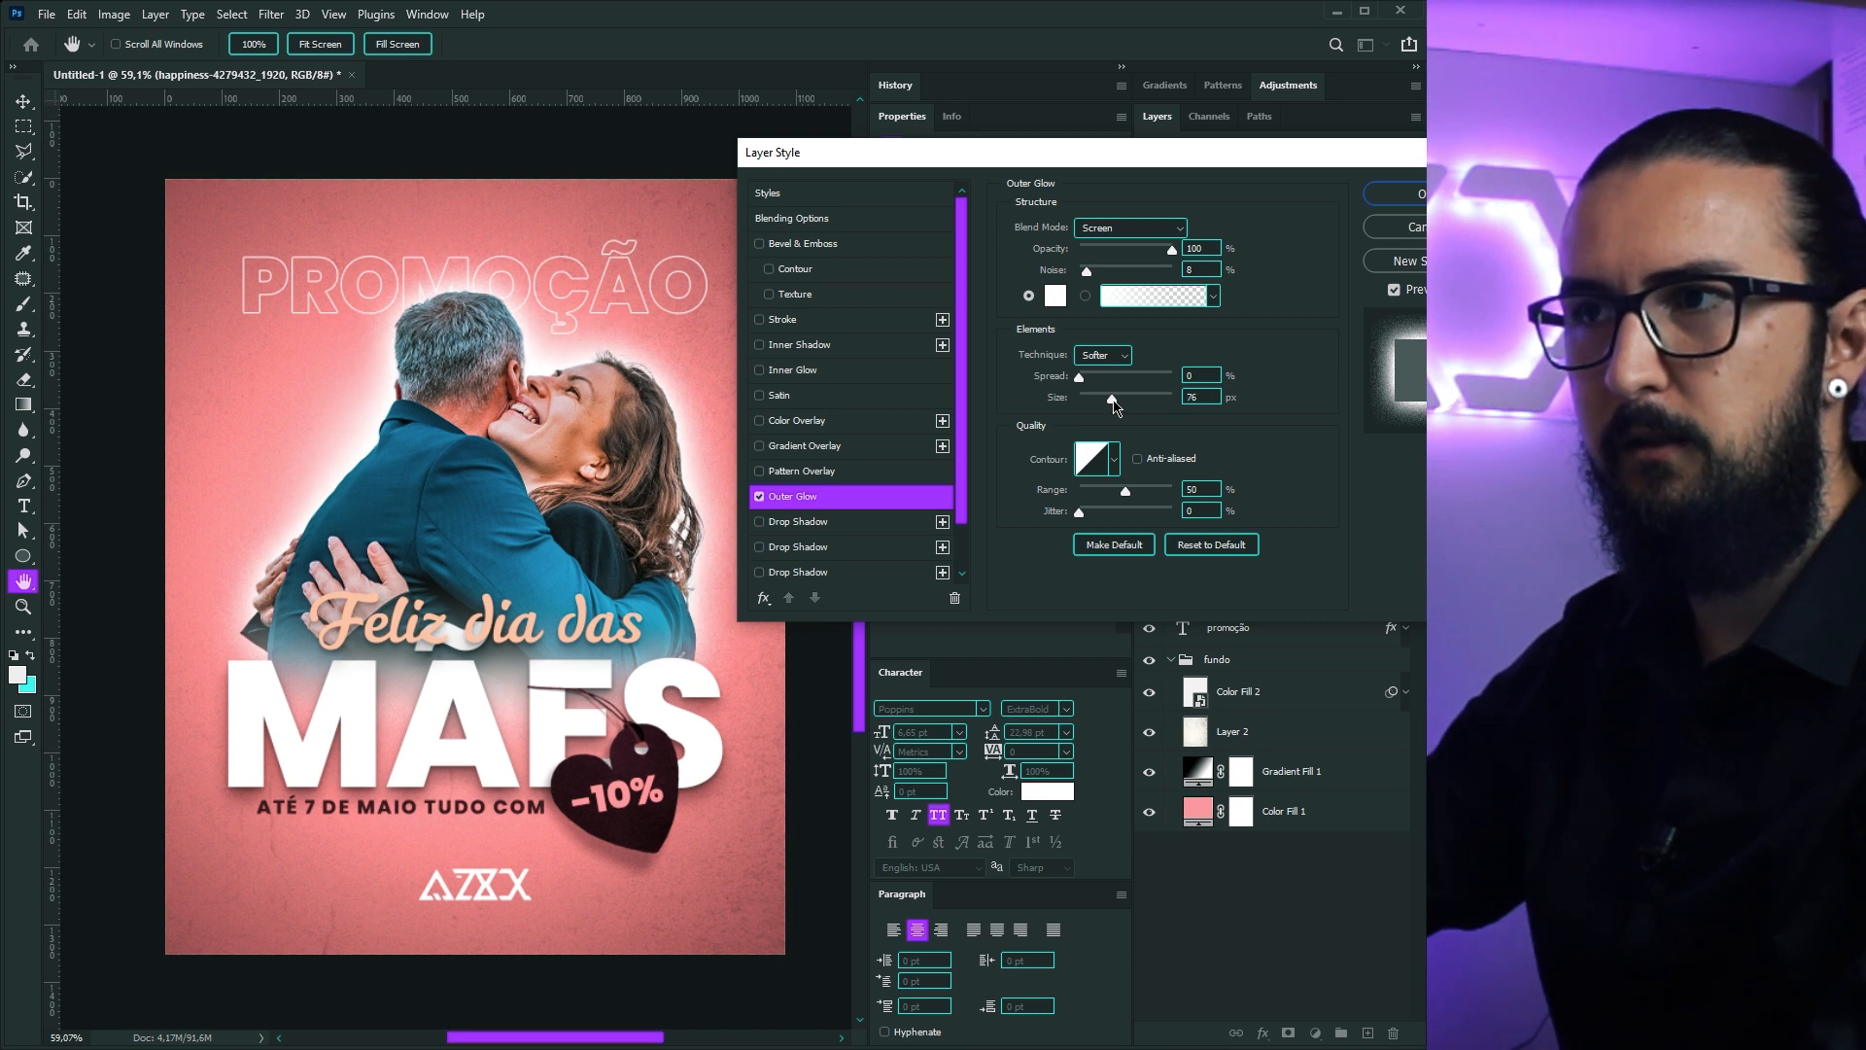
Step: Set the couple's outer glow to Overlay with 5% noise, 84 px size and 49% opacity, and apply it
left_click(1127, 228)
left_click(1105, 466)
left_click_drag(1200, 270, 1178, 295)
type("5")
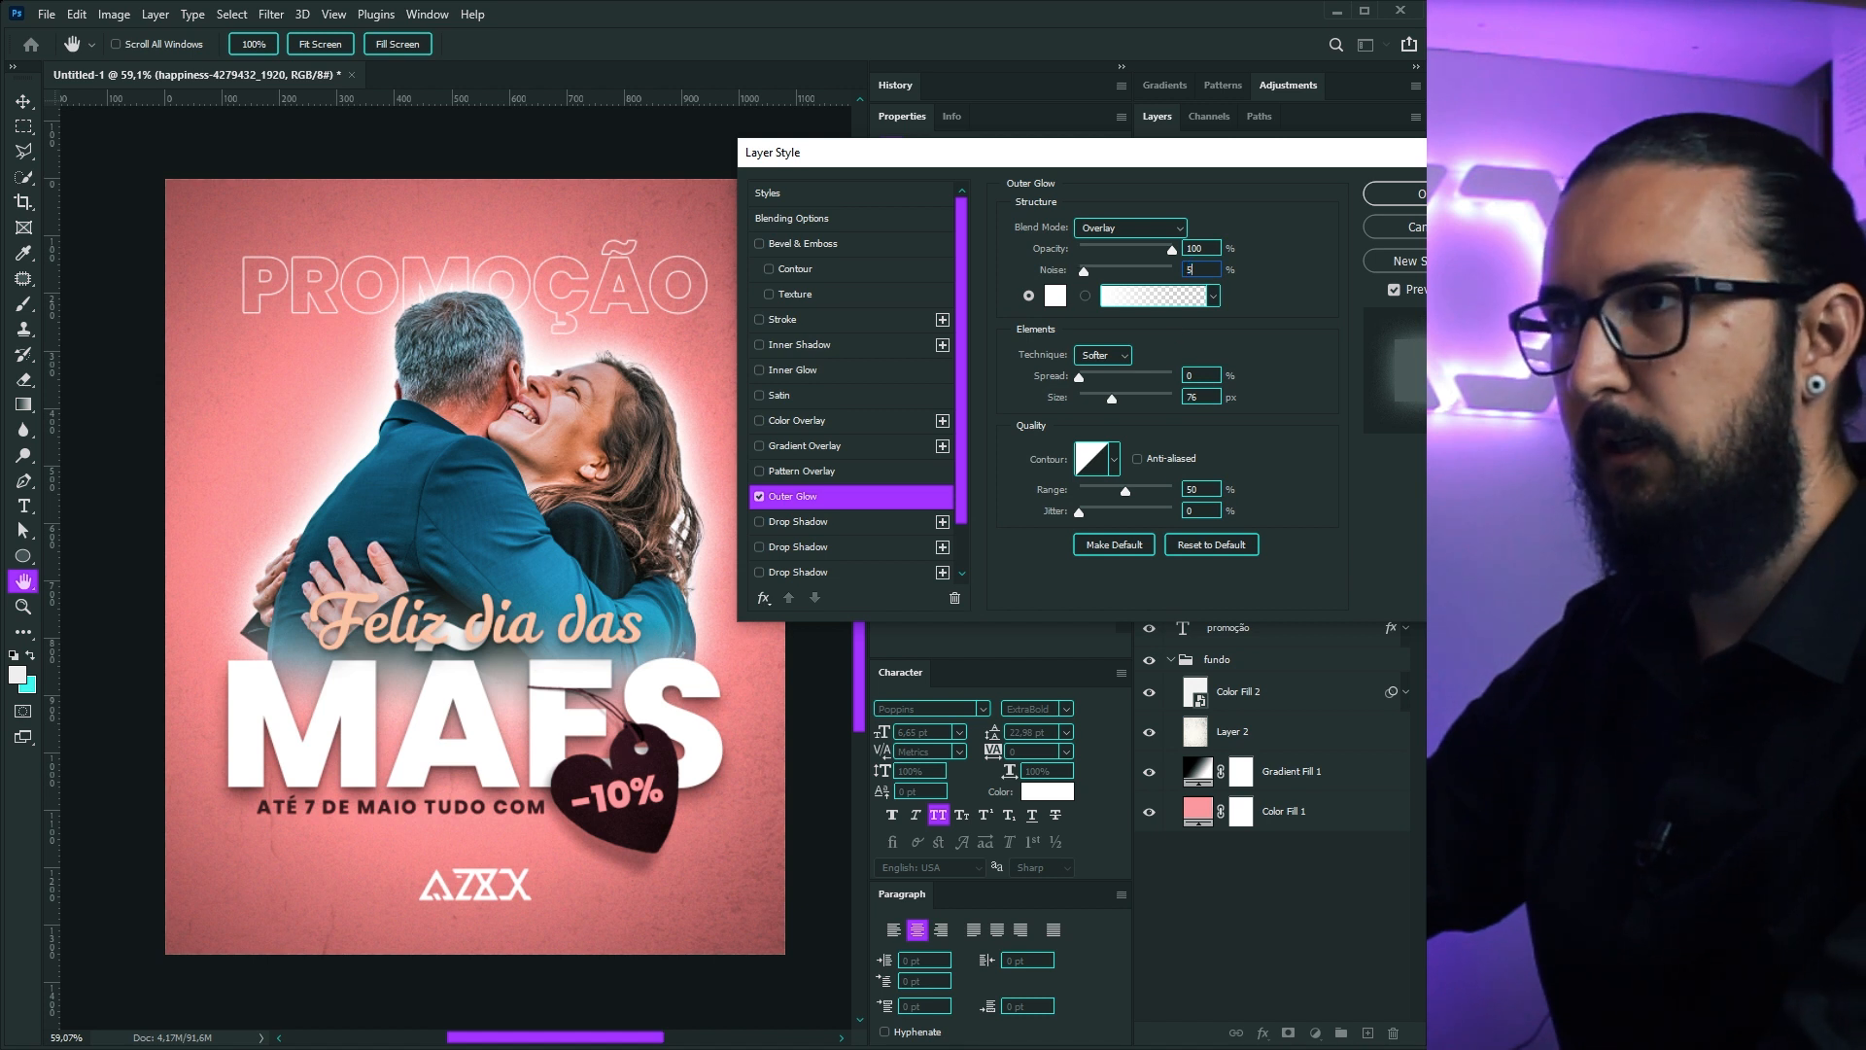
mouse_move(1112, 399)
left_mouse_down()
mouse_move(1152, 400)
mouse_move(1114, 400)
left_mouse_up()
left_click_drag(1172, 249, 1125, 264)
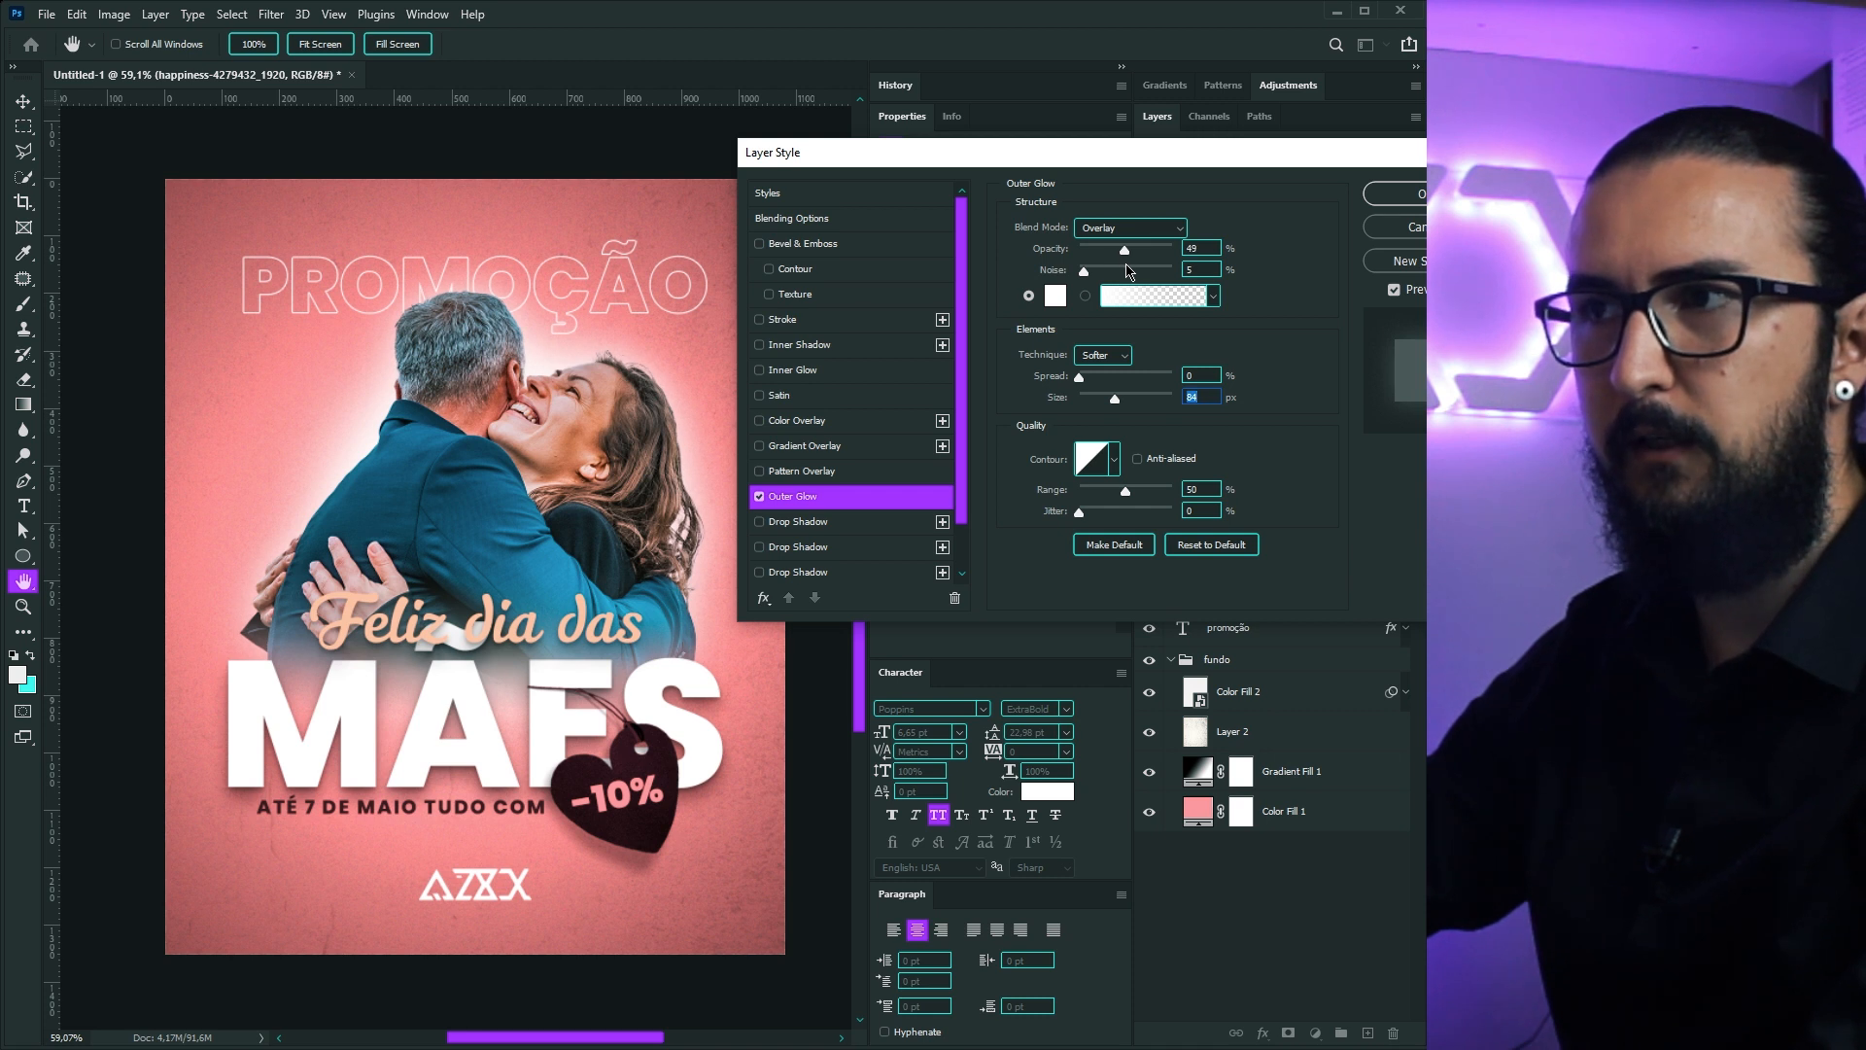
key("Return")
Step: Create a new layer above the couple and prepare a white soft round brush with 0% hardness and 175 px size
left_click(1369, 1033)
key("b")
right_click(415, 453)
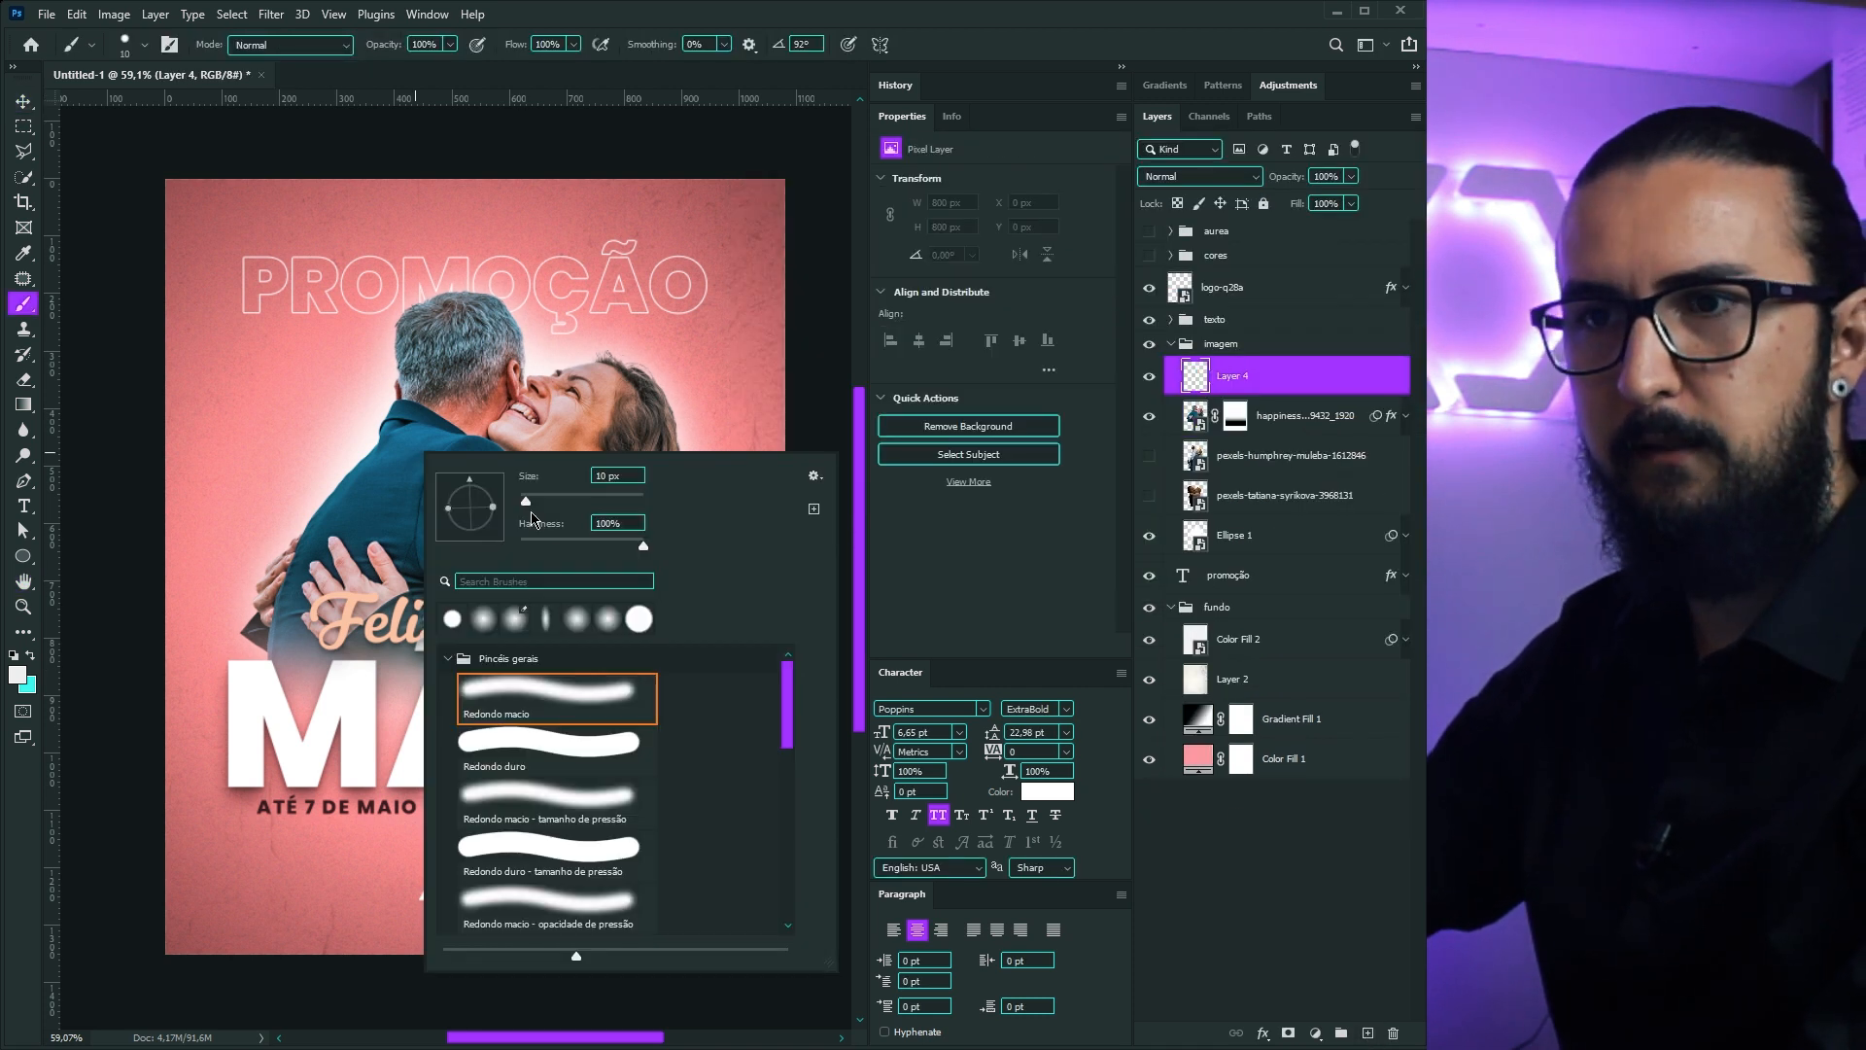
left_click_drag(532, 545, 579, 501)
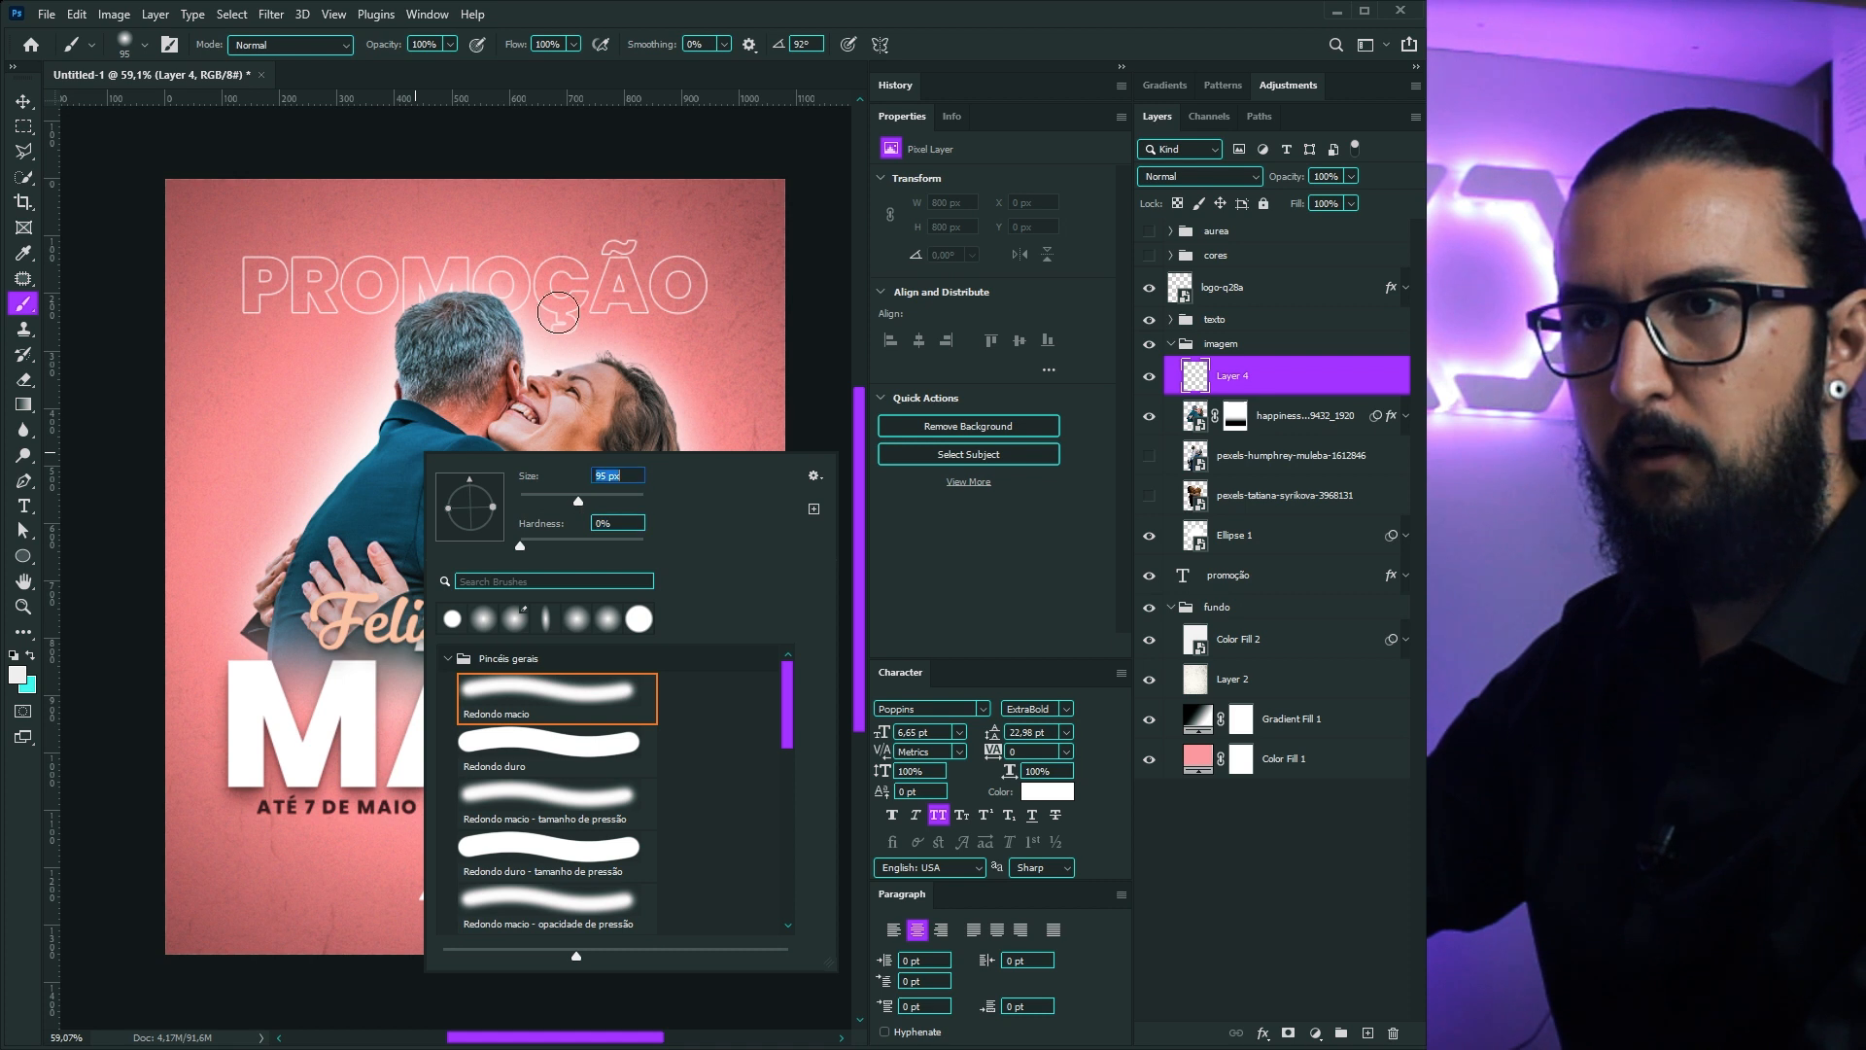
left_click(680, 314)
key("ctrl+z")
key("bracketright")
key("bracketright")
key("bracketright")
key("bracketright")
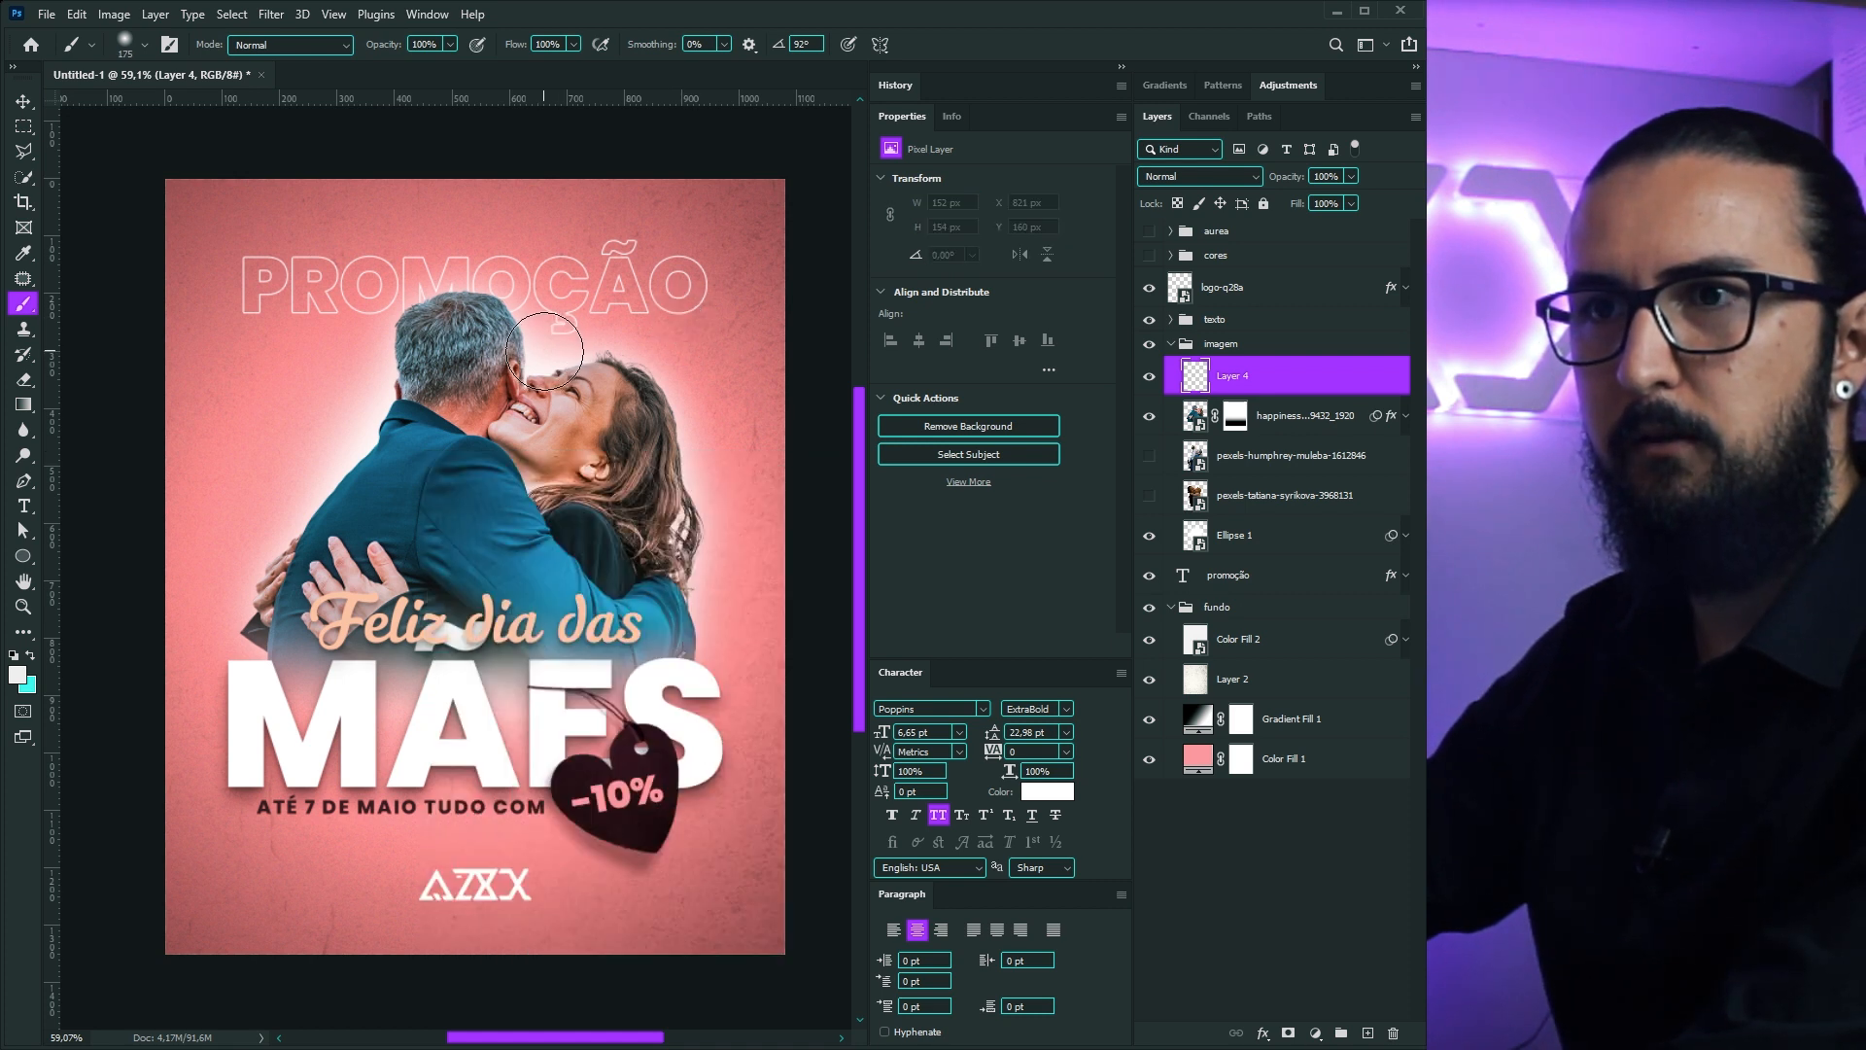
Step: Paint soft white light between the couple's heads and at both sides with a larger brush, and clip the layer to the couple
left_click(542, 352)
key("bracketright")
key("bracketright")
key("bracketright")
key("bracketright")
key("bracketright")
key("bracketright")
left_click(778, 527)
left_click(243, 375)
key("v")
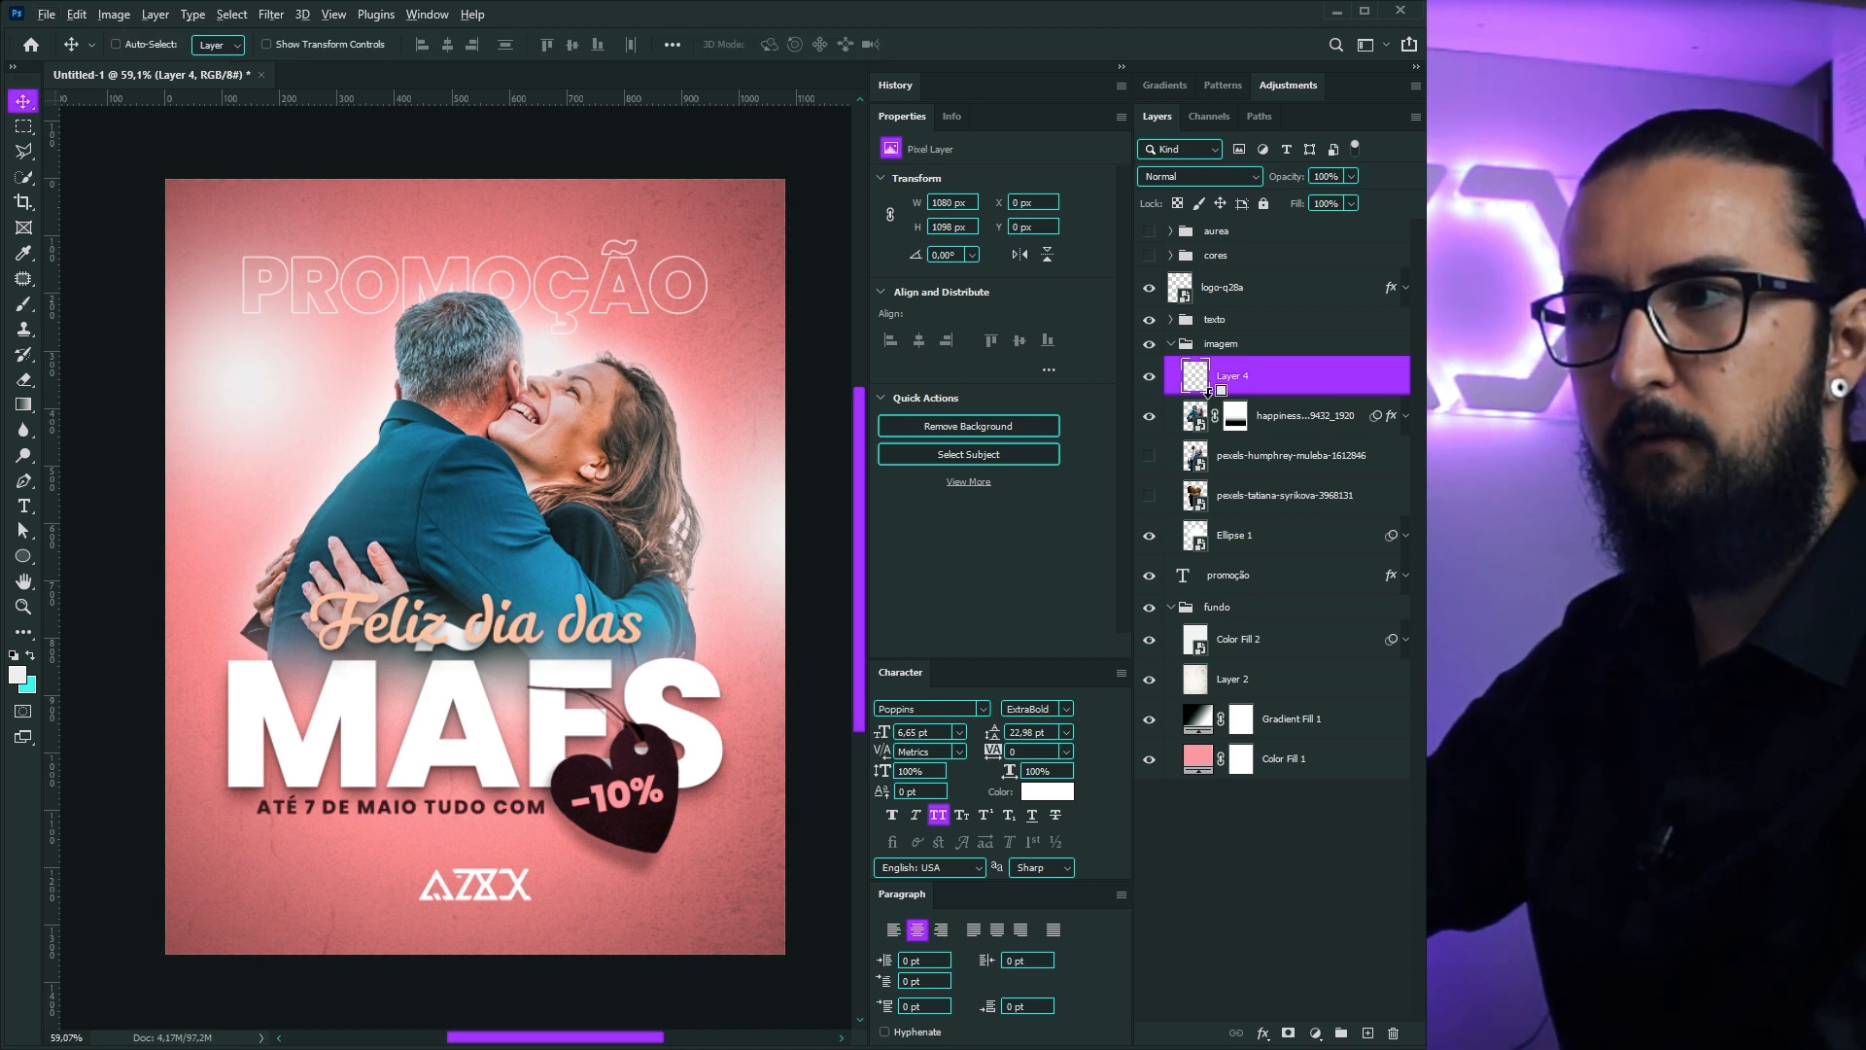
left_click(1208, 391, "alt")
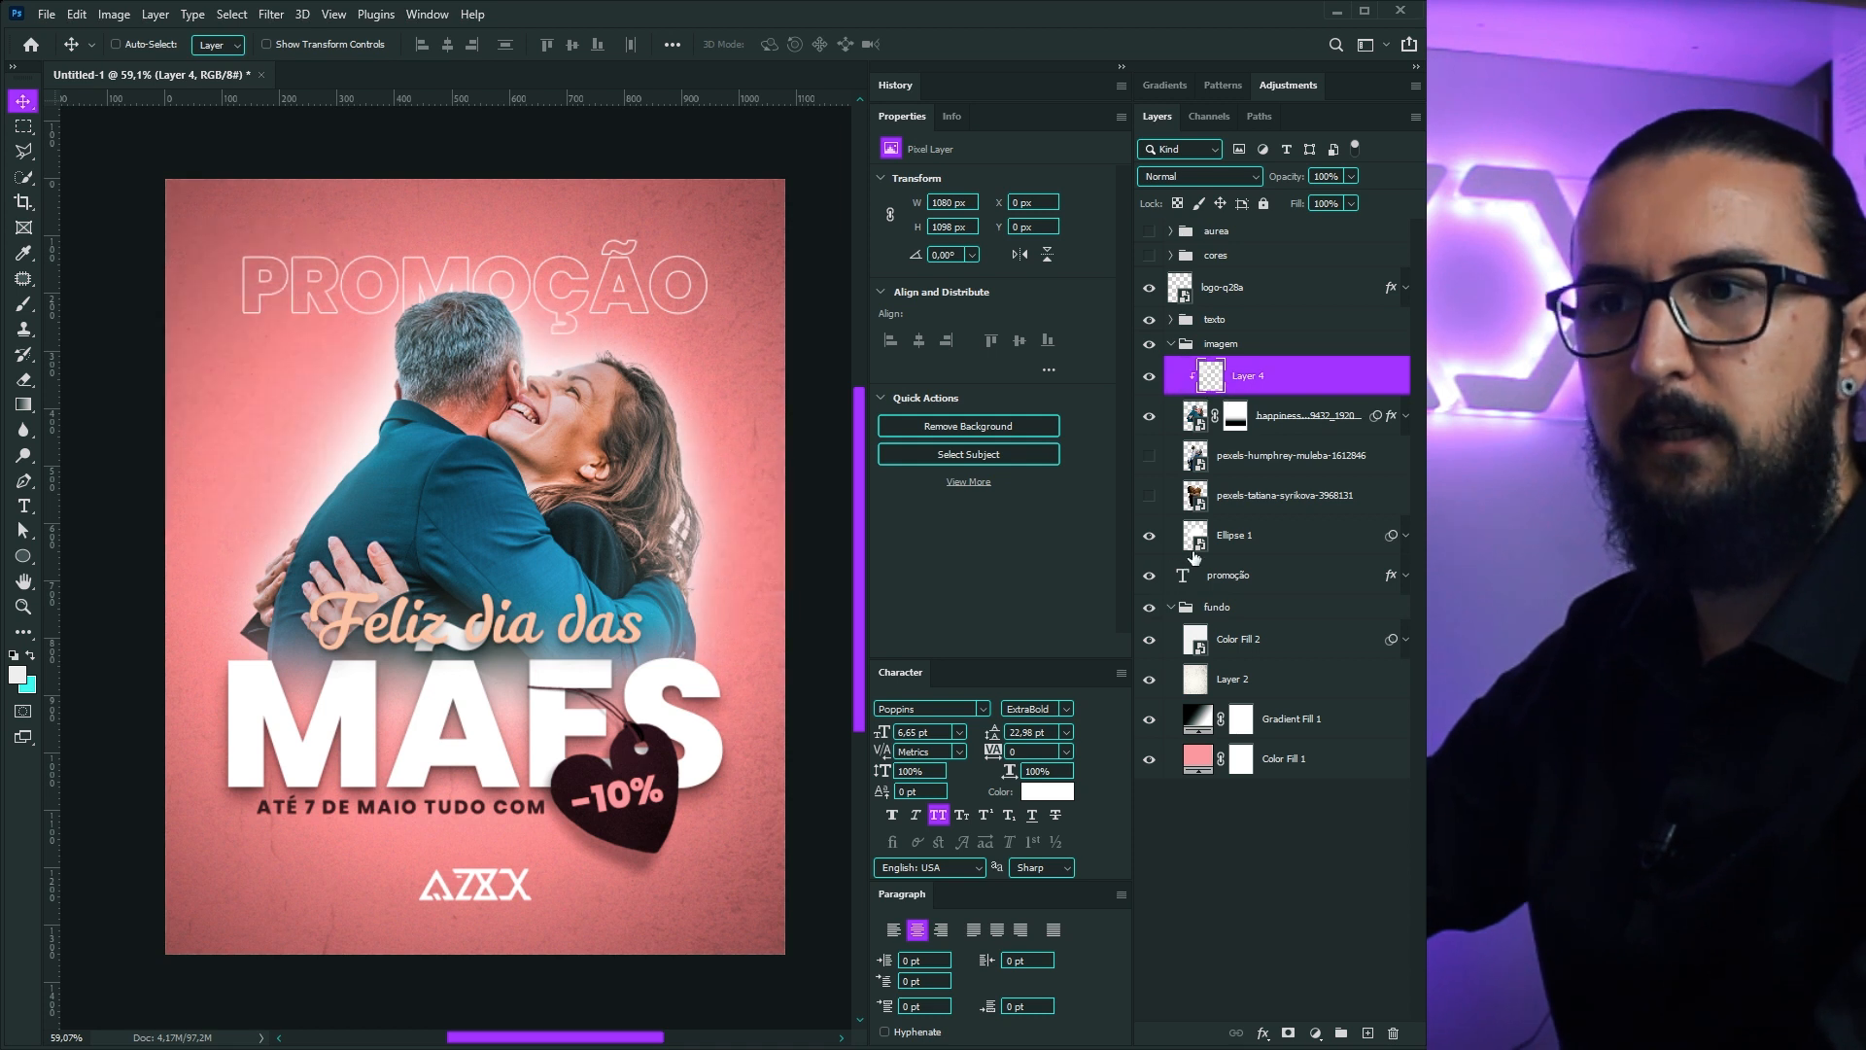
Step: Set the clipped light layer's opacity to 70% and compare the couple with and without it
left_click(1149, 377)
left_click(1149, 377)
left_click(1149, 379)
left_click(1149, 379)
left_click(1149, 379)
left_click(1149, 379)
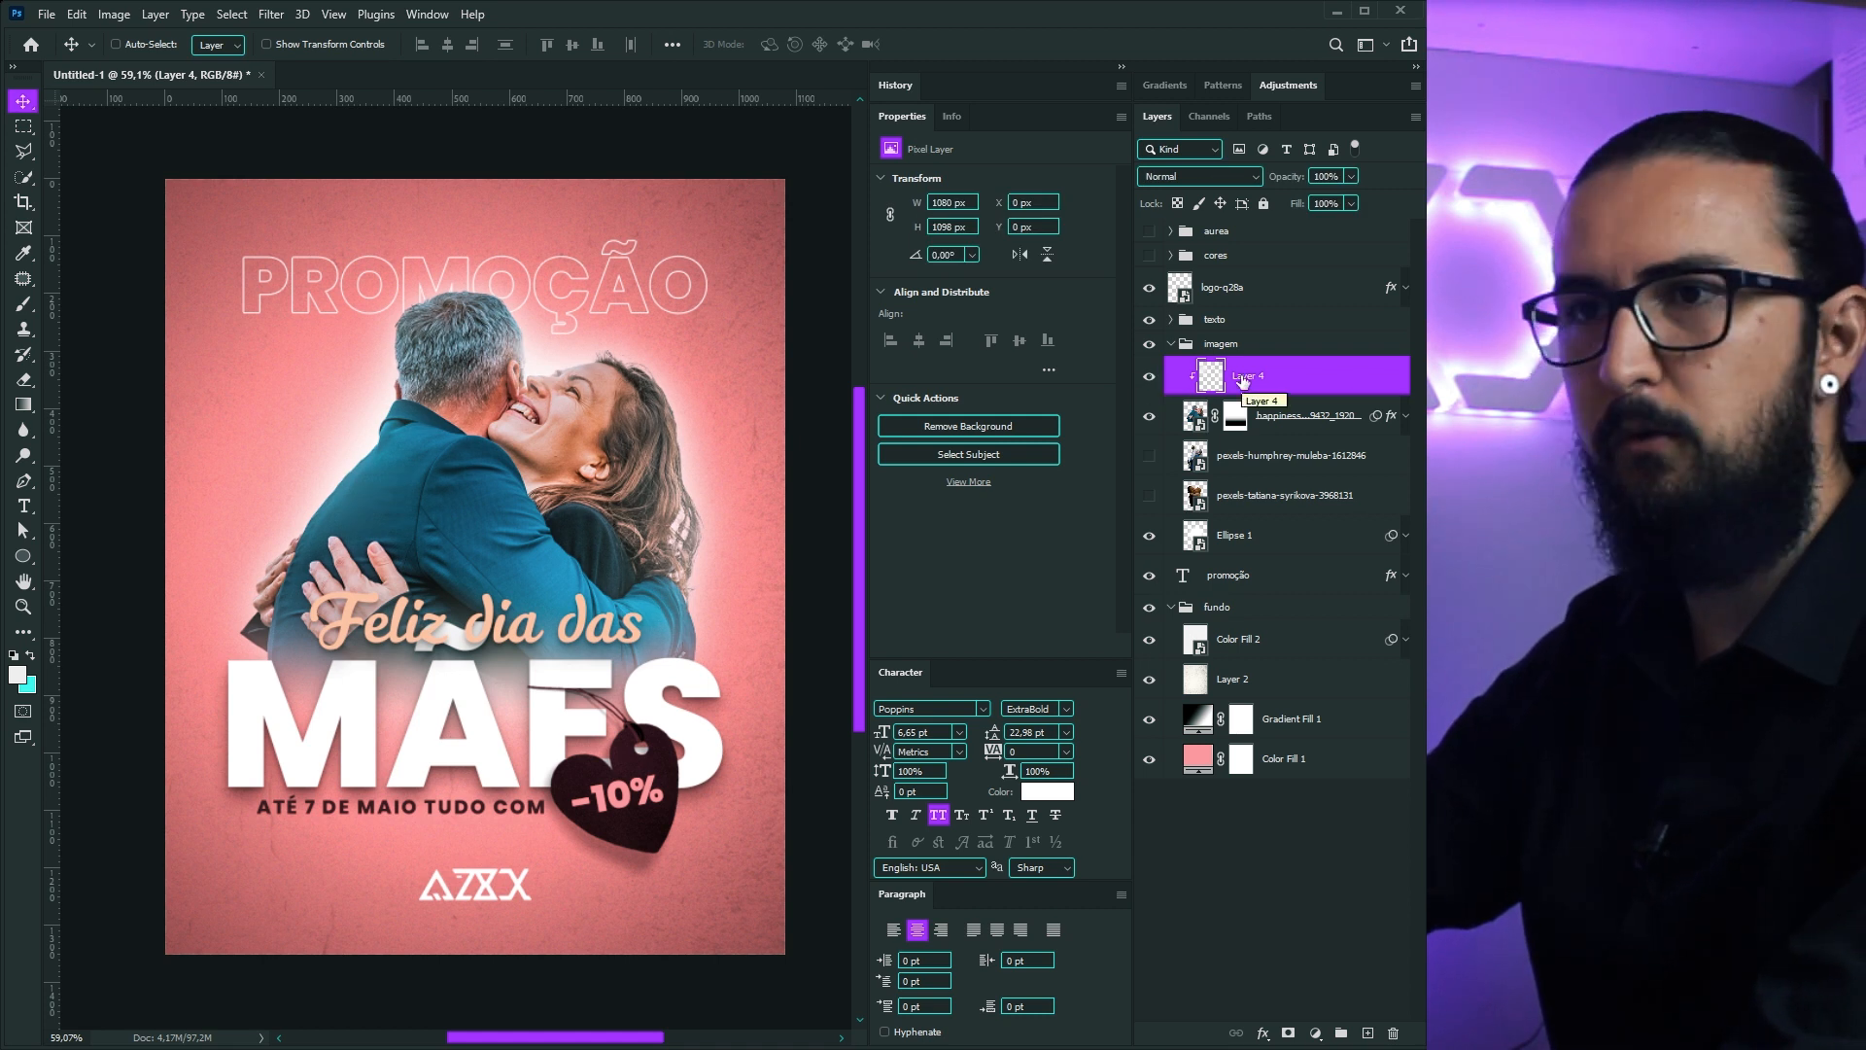
key("7")
left_click(1150, 378)
left_click(1149, 379)
left_click(1150, 379)
left_click(1150, 380)
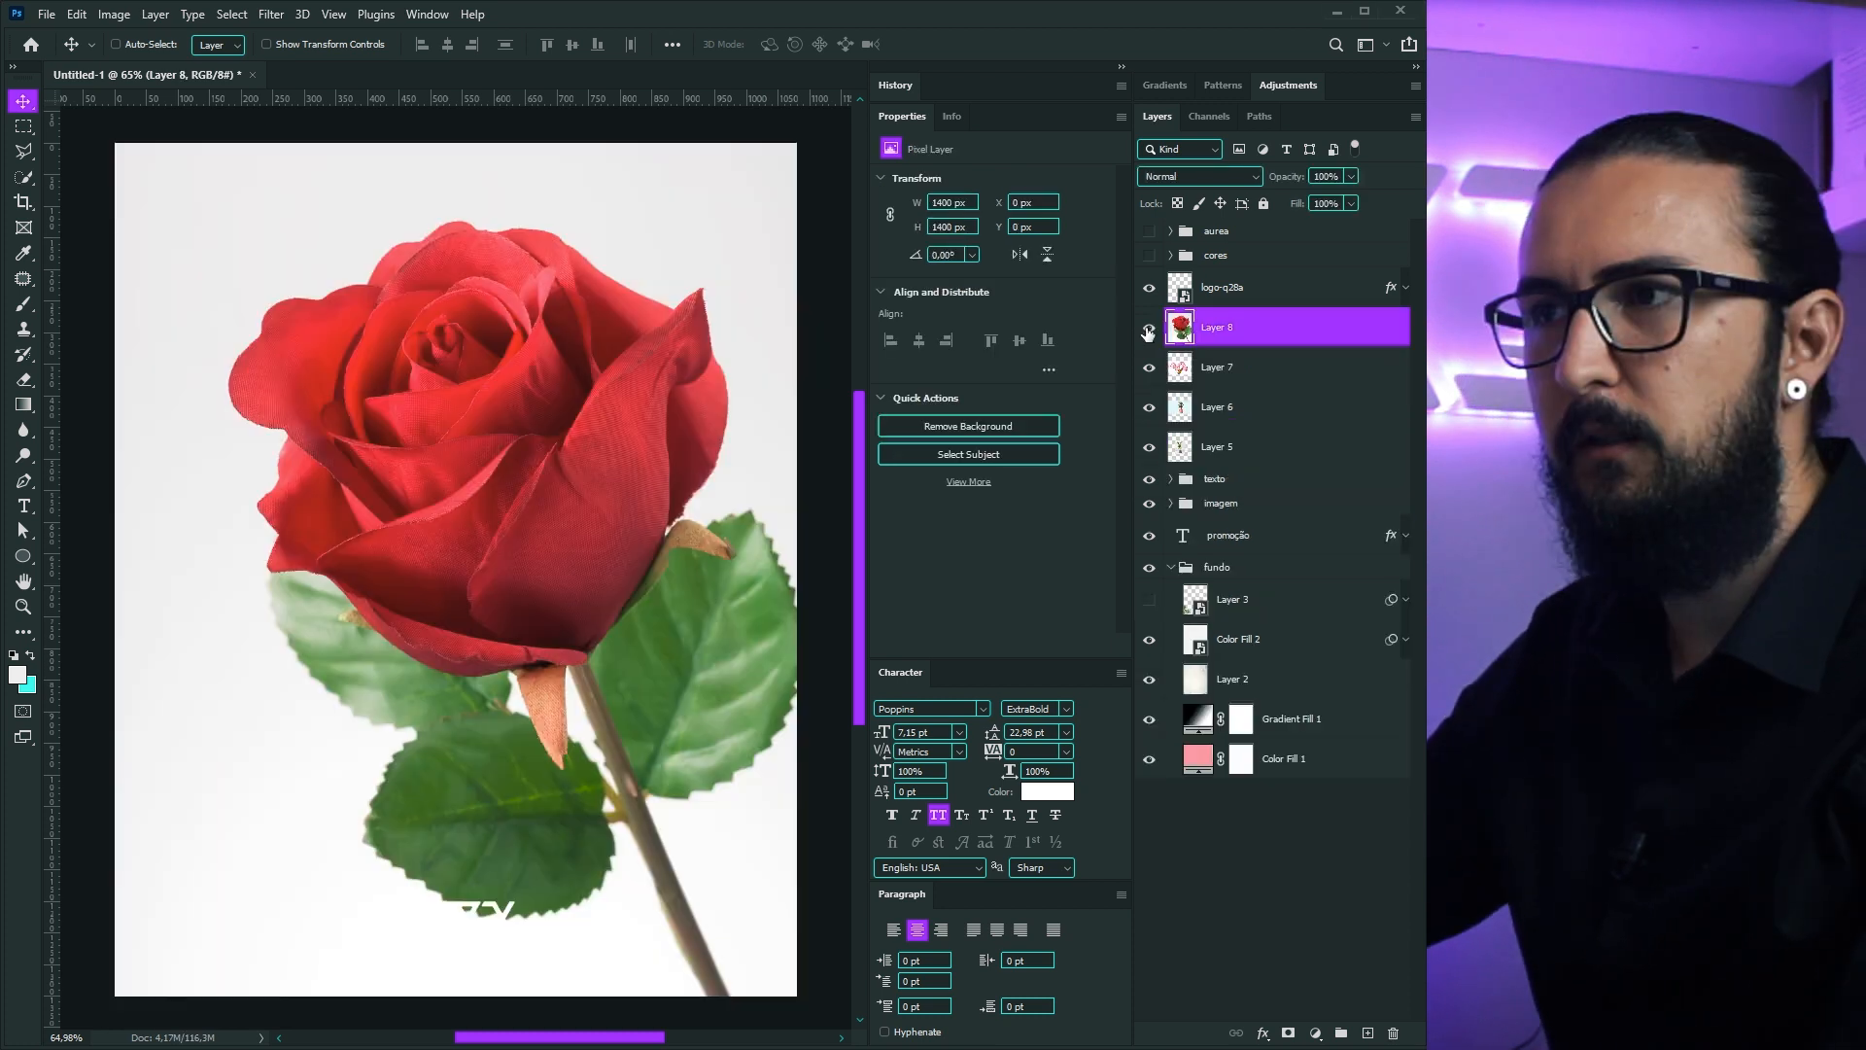
Step: Hide and reshow the added image layers, Layer 5 to Layer 8, to check them against the poster
left_click(1149, 326)
left_click(1149, 366)
left_click(1149, 406)
left_click(1150, 447)
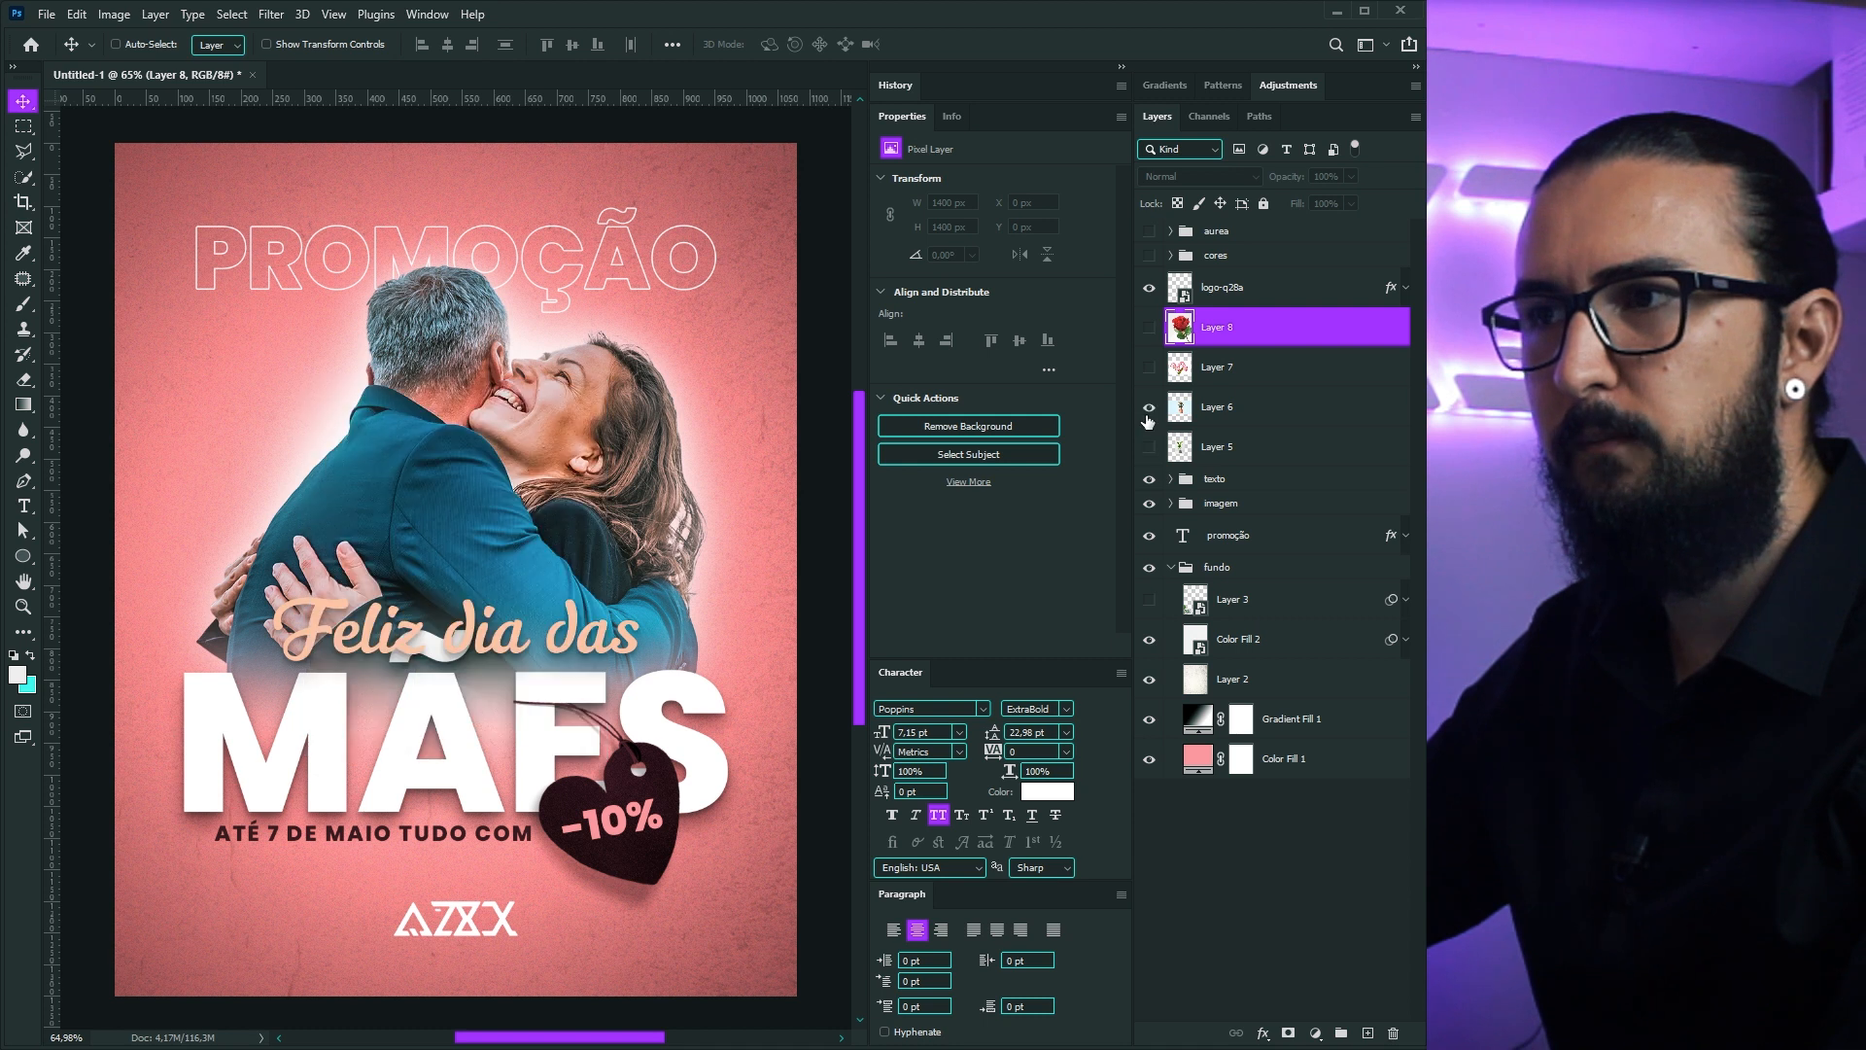
left_click(1150, 406)
left_click(1150, 366)
left_click(1150, 327)
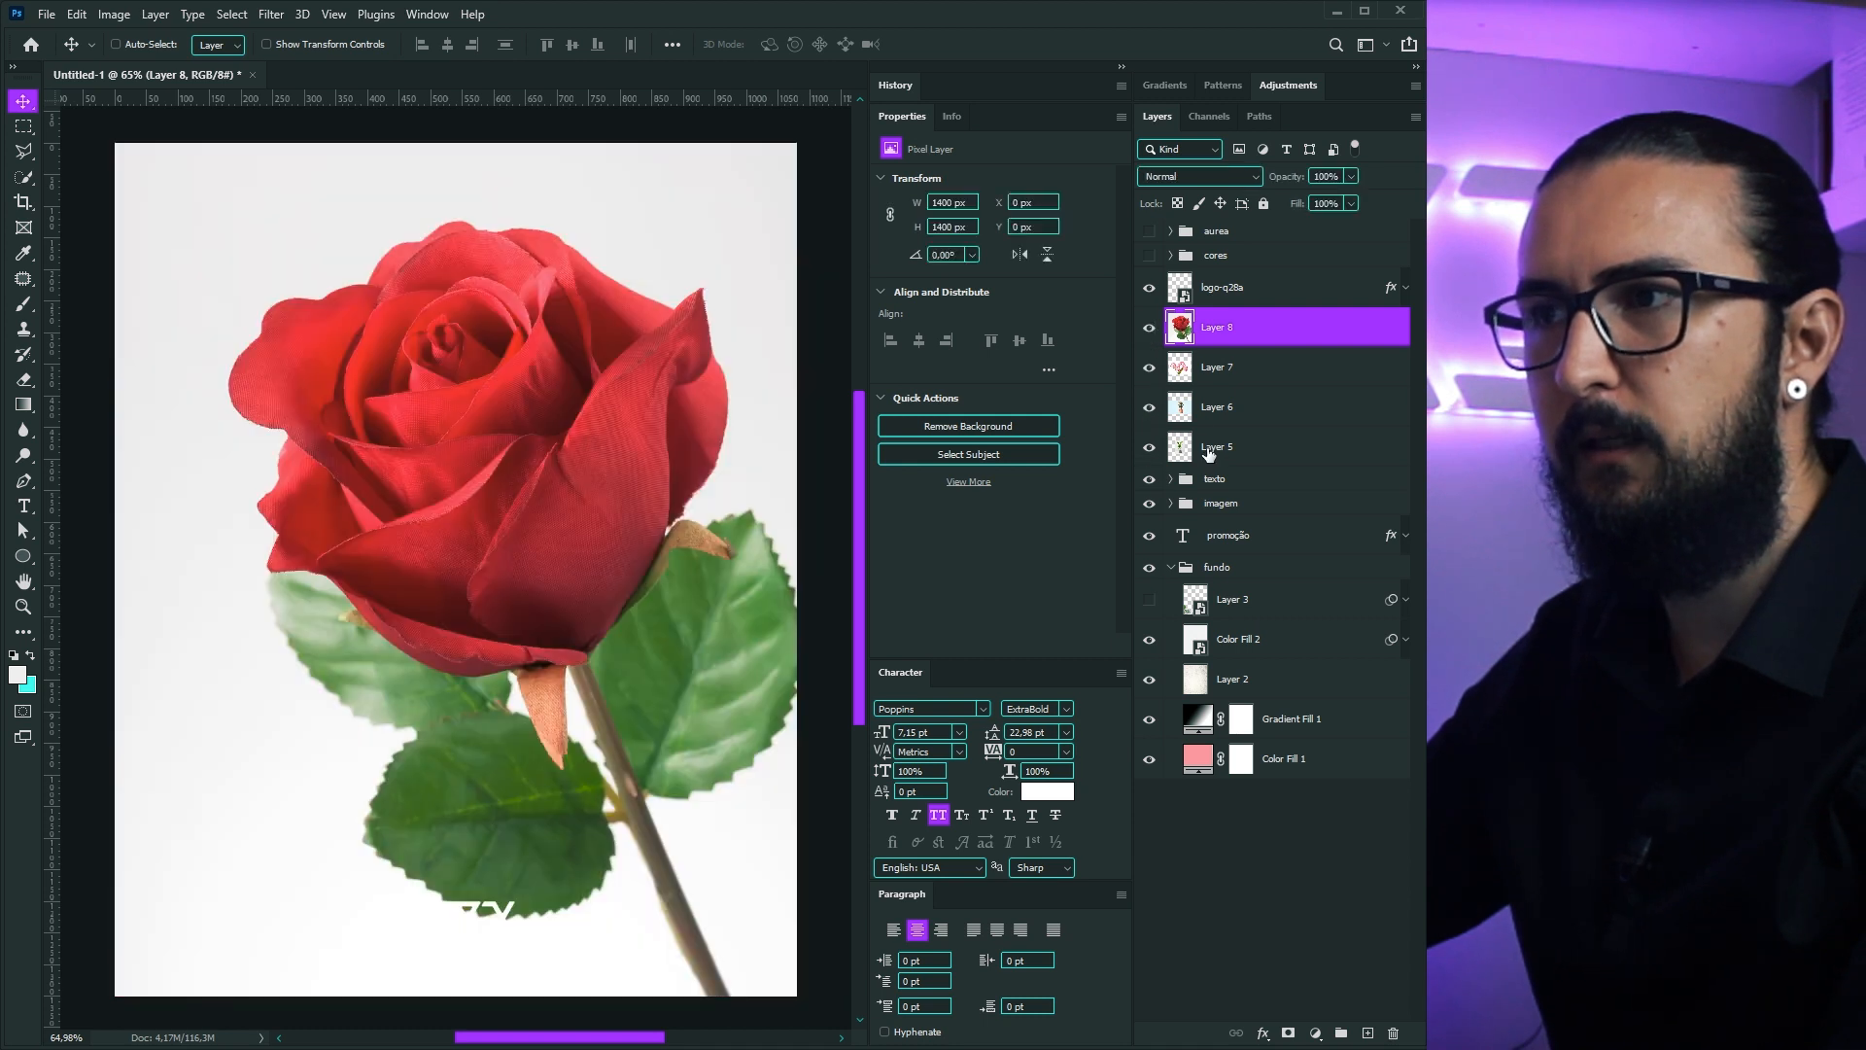
Step: Convert Layers 5 to 8 to smart objects and open the contents of the rose in Layer 8 without color management
right_click(1248, 446)
left_click(1320, 497)
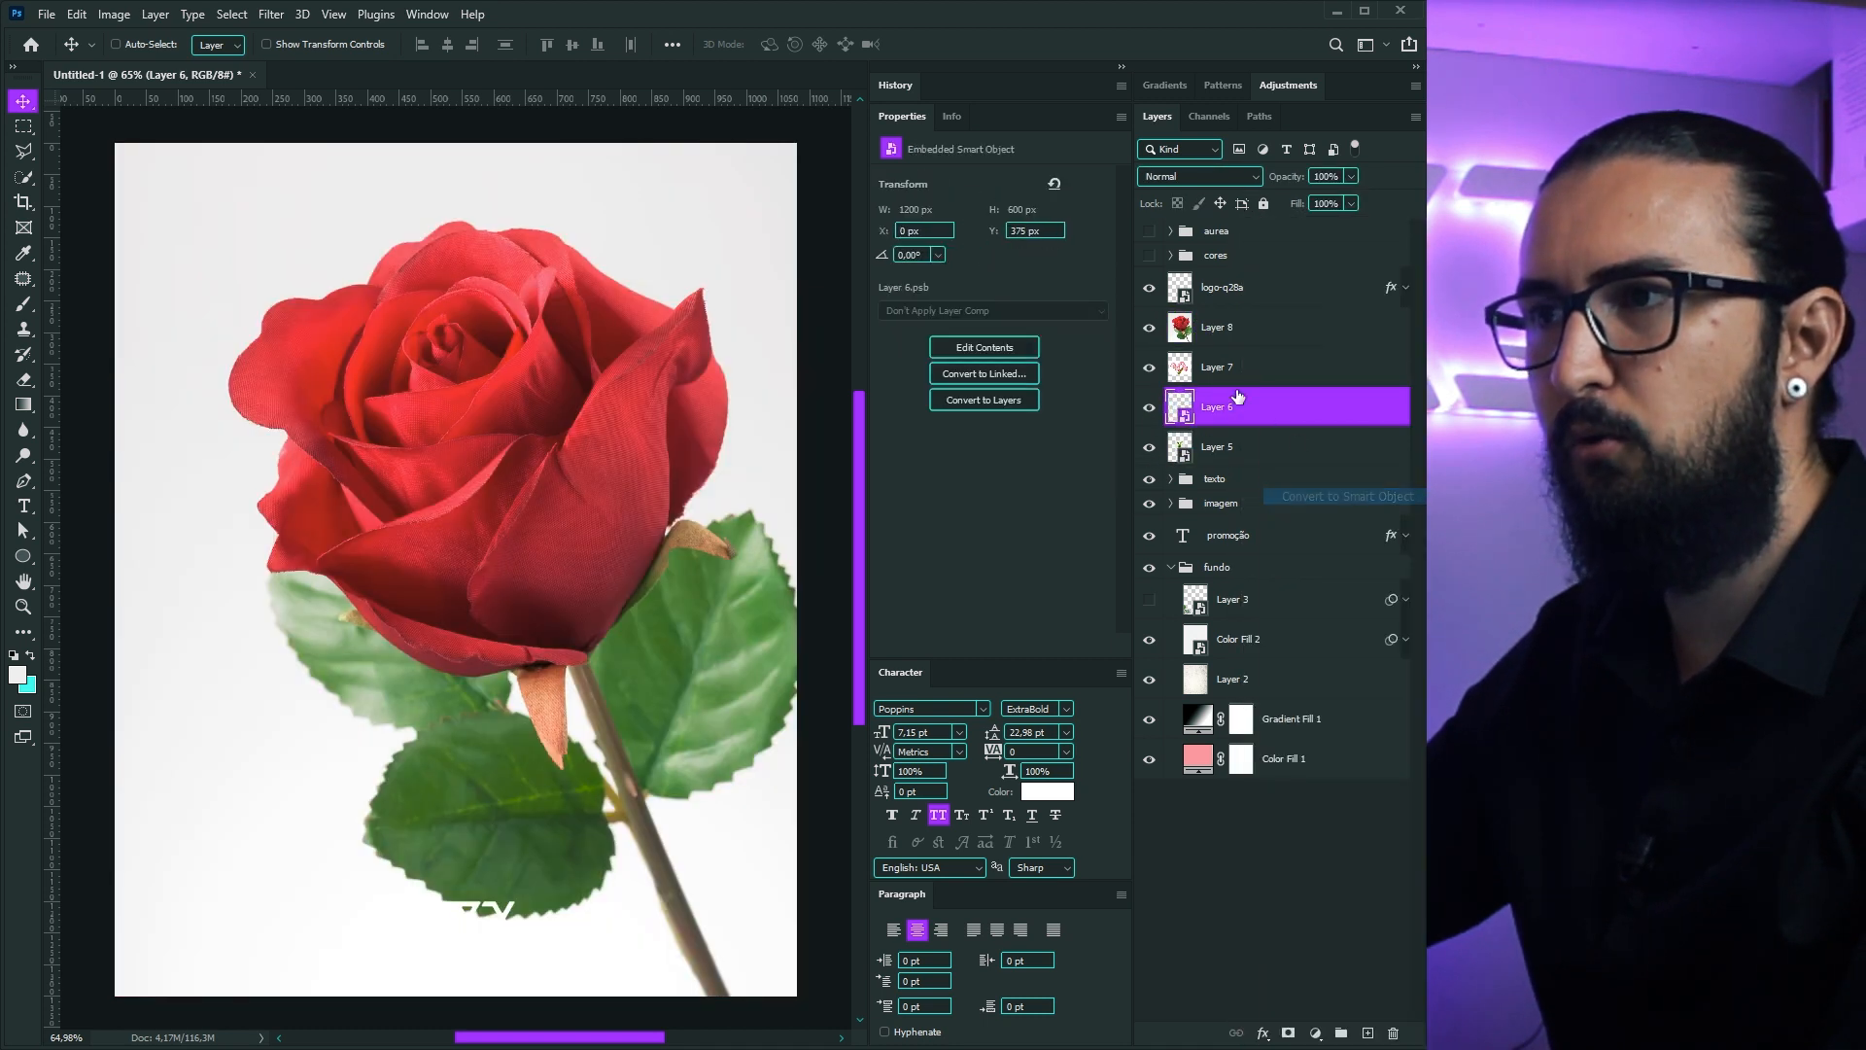
right_click(1226, 375)
left_click(1290, 501)
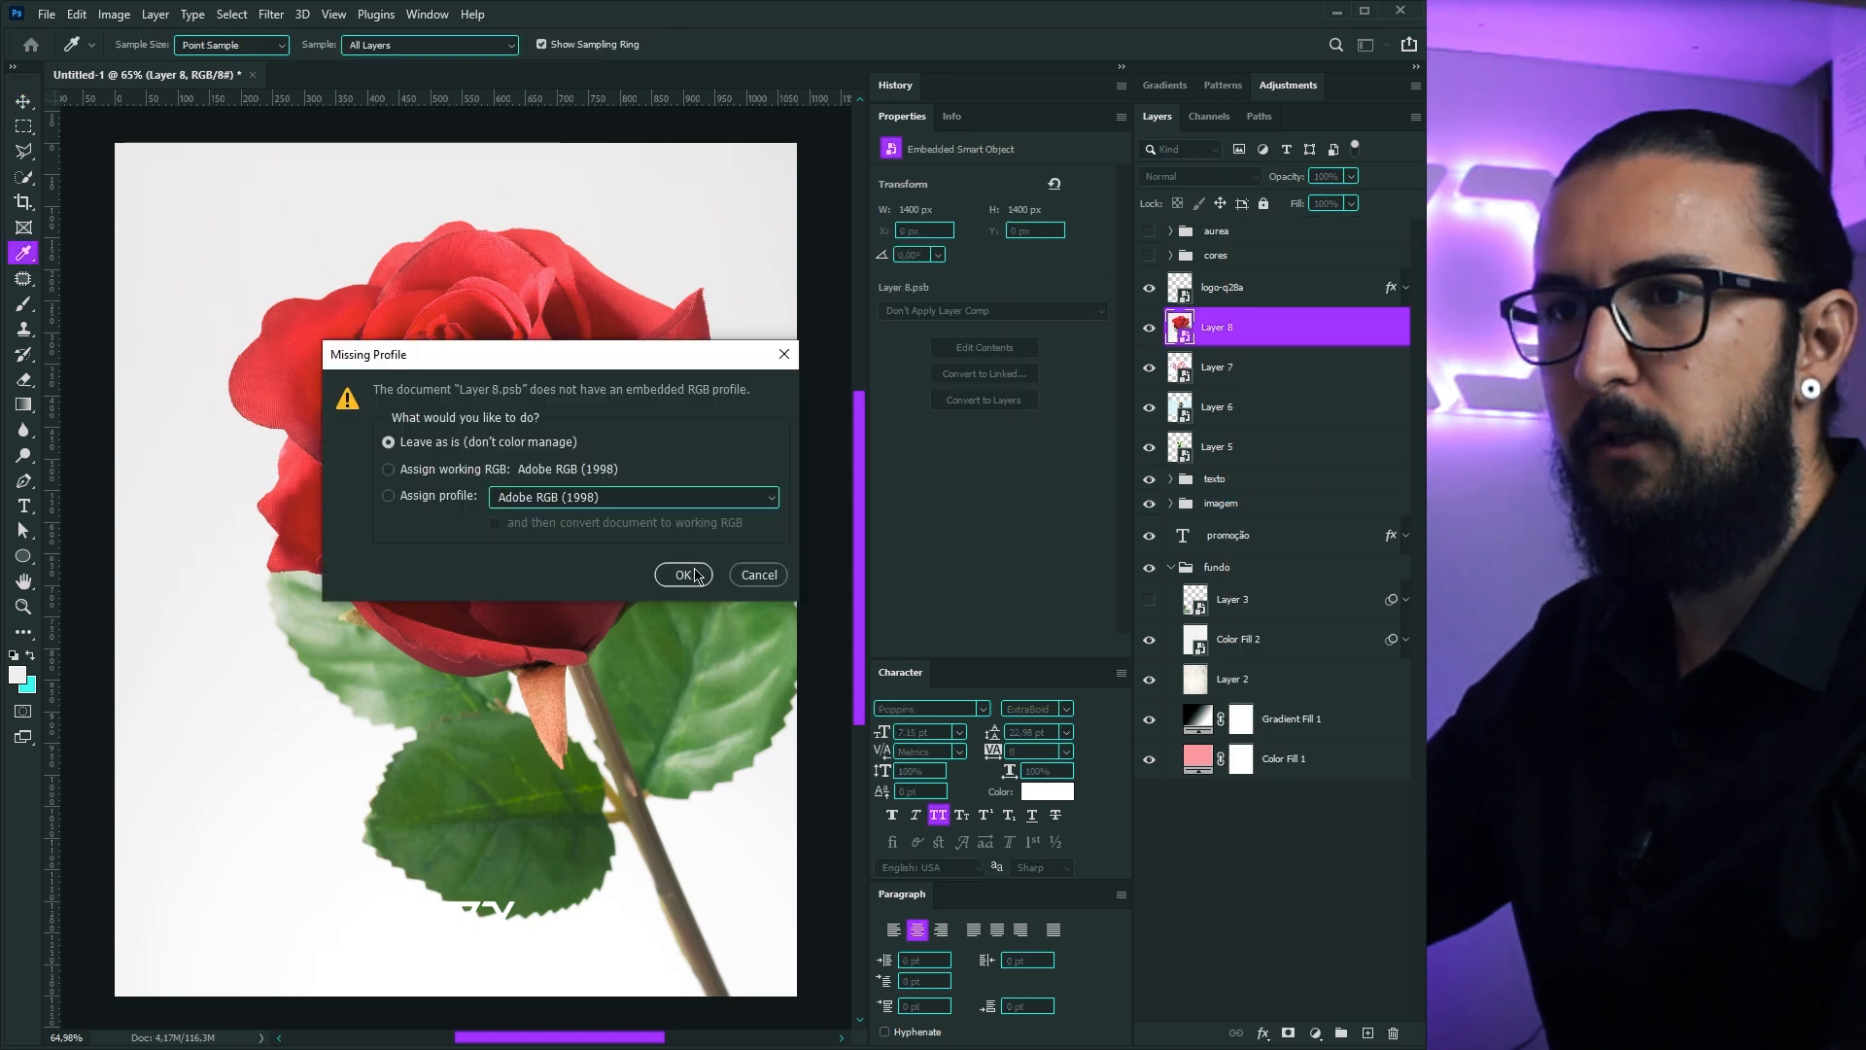
left_click(694, 575)
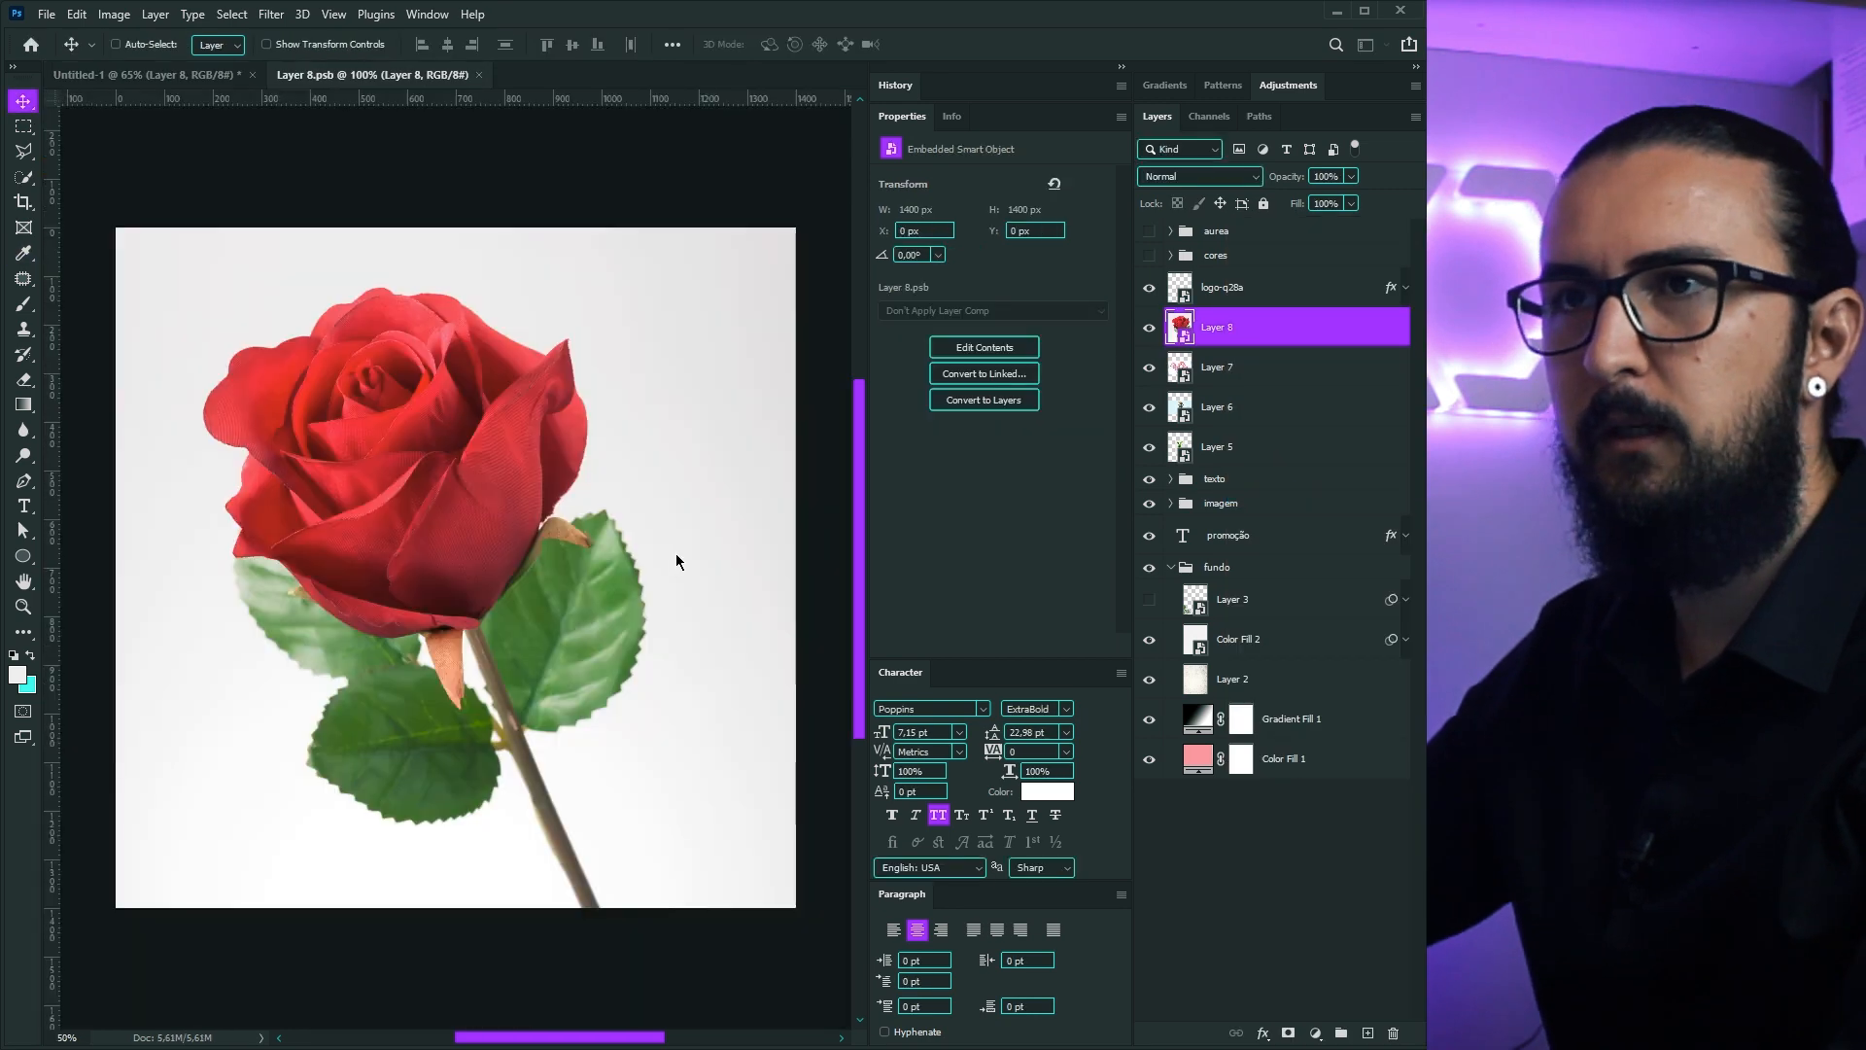
Step: Cut the rose out of its white background, update it in the poster, and show Layers 6, 7 and 8
key("w")
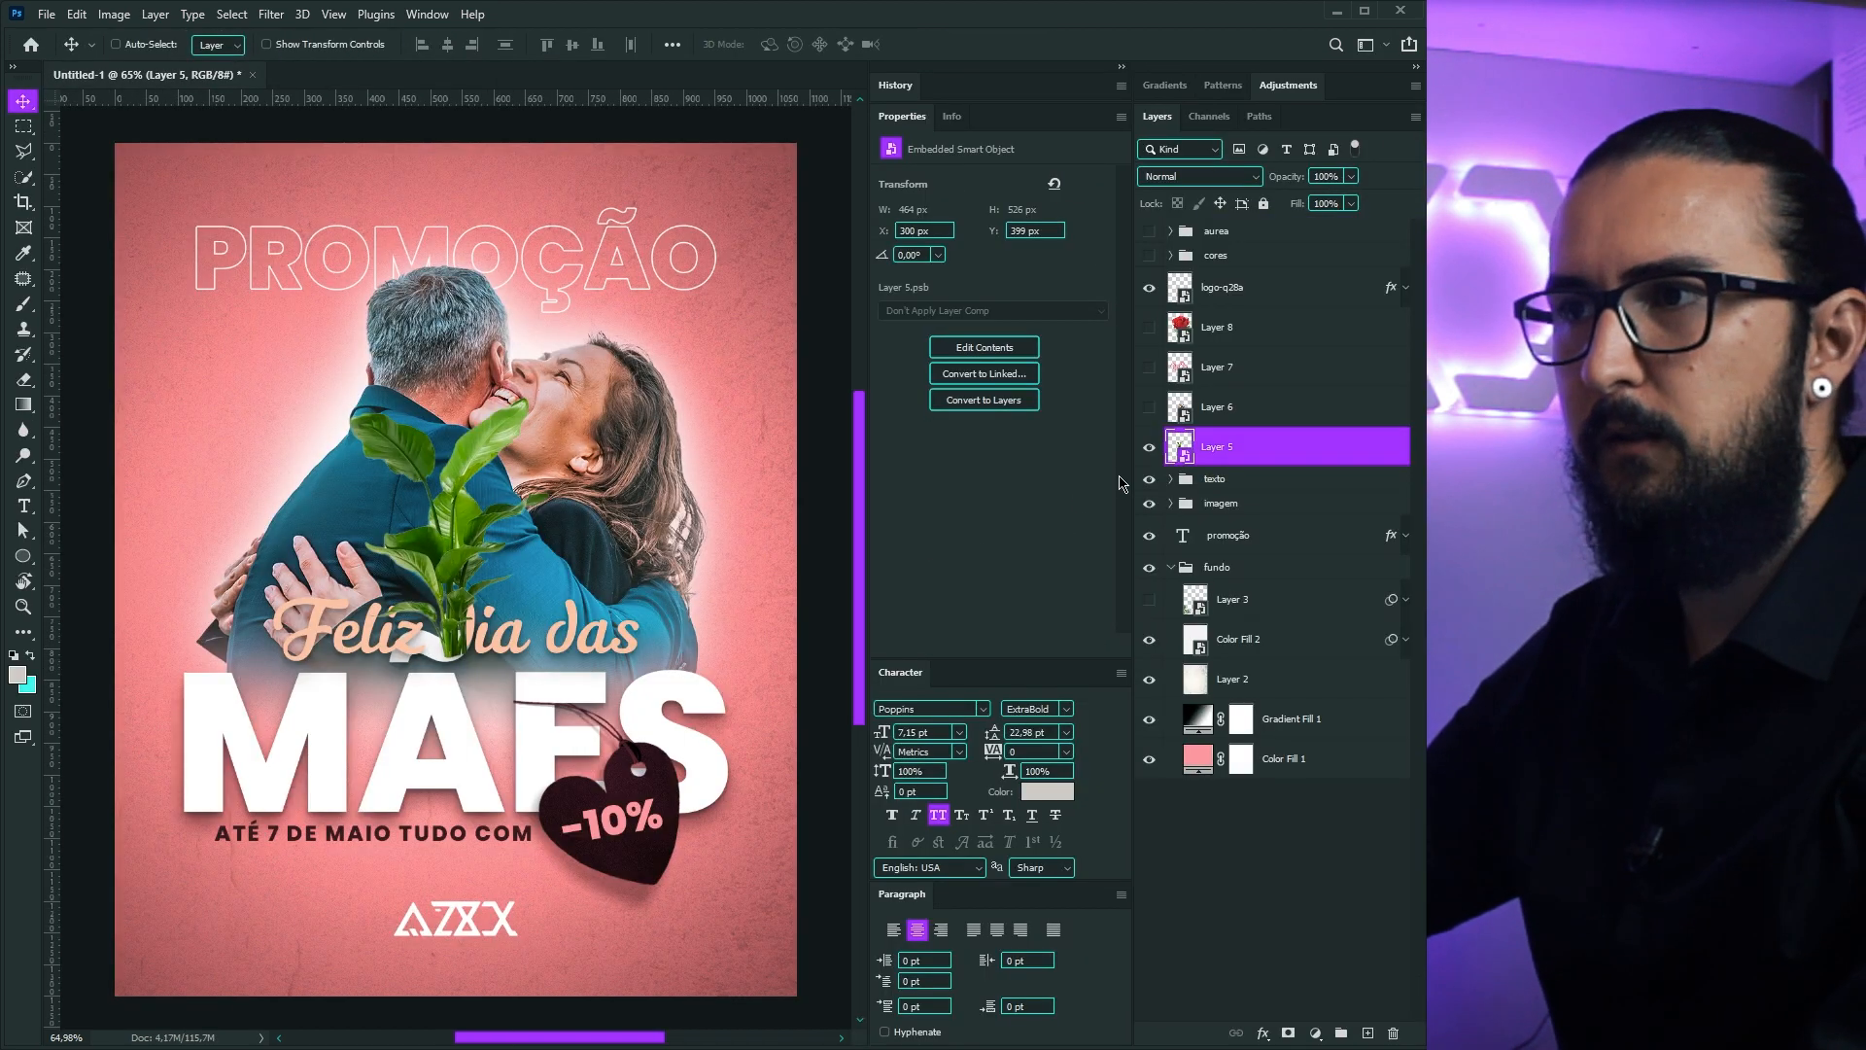
left_click(1149, 408)
left_click(1149, 367)
left_click(1149, 328)
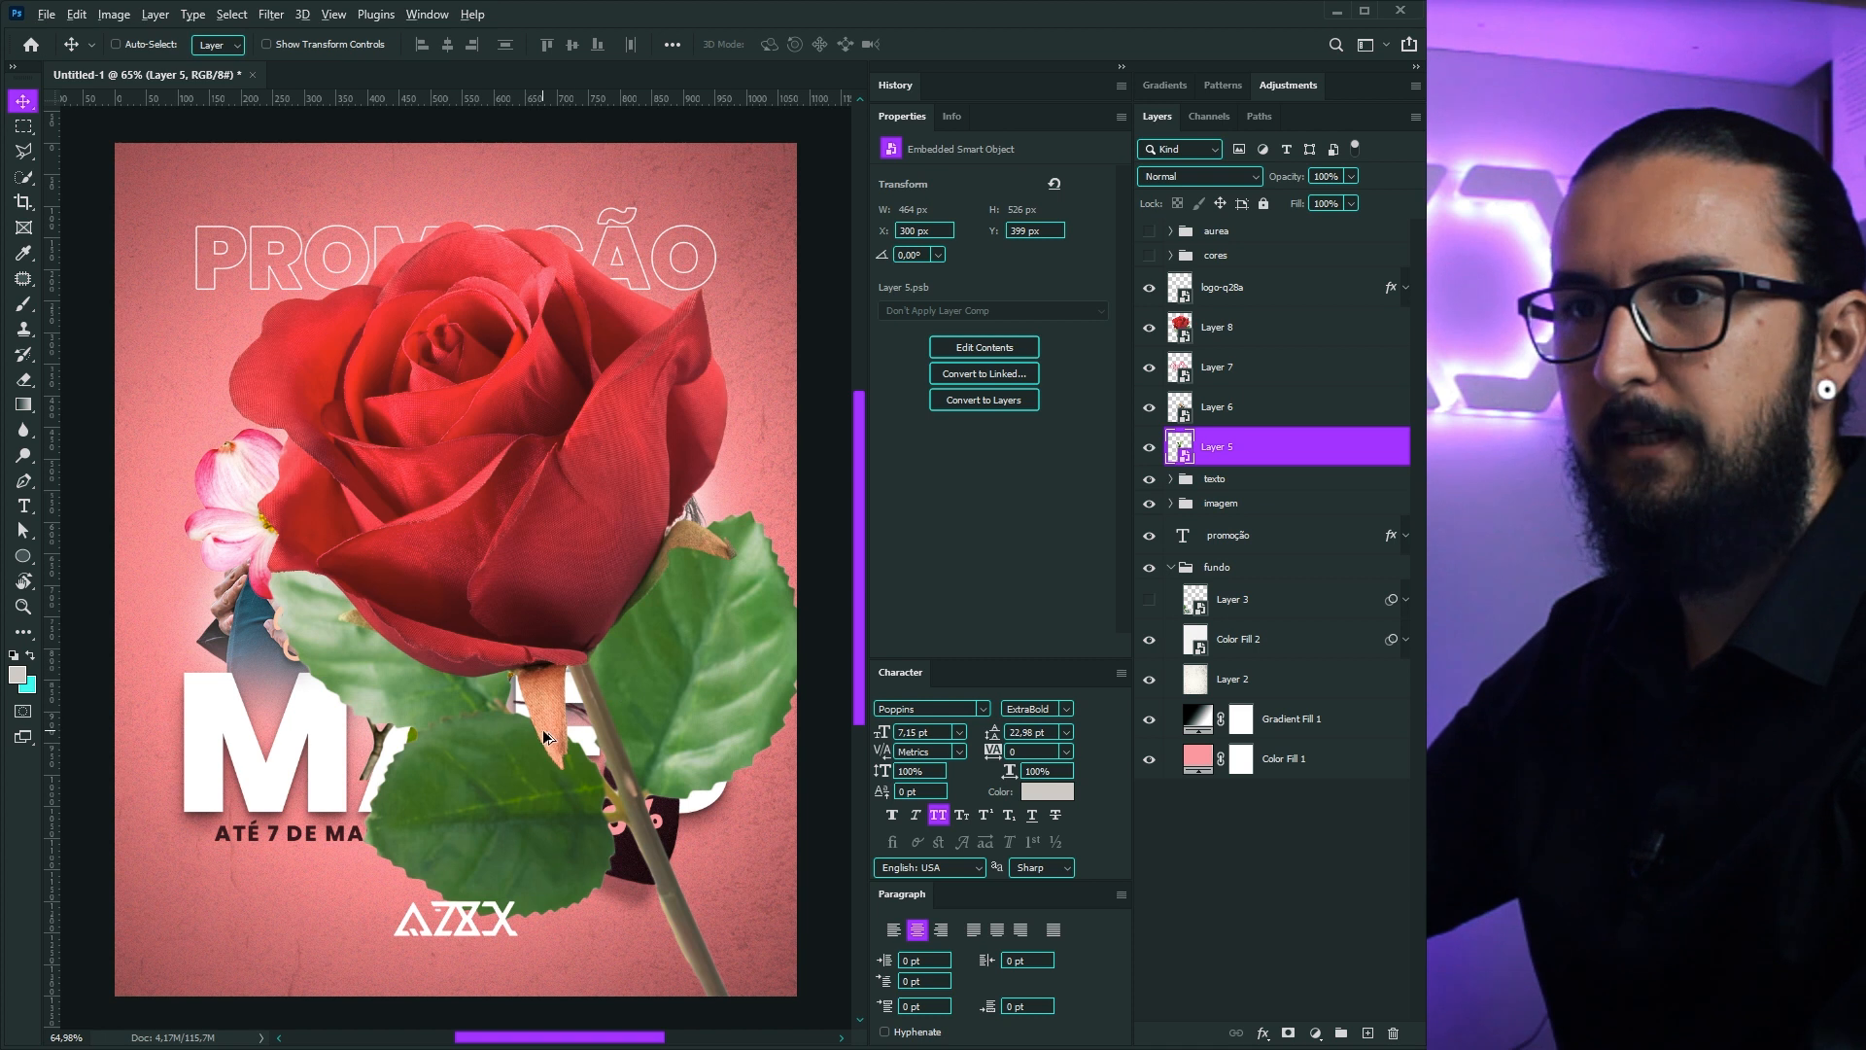
left_click(1217, 328)
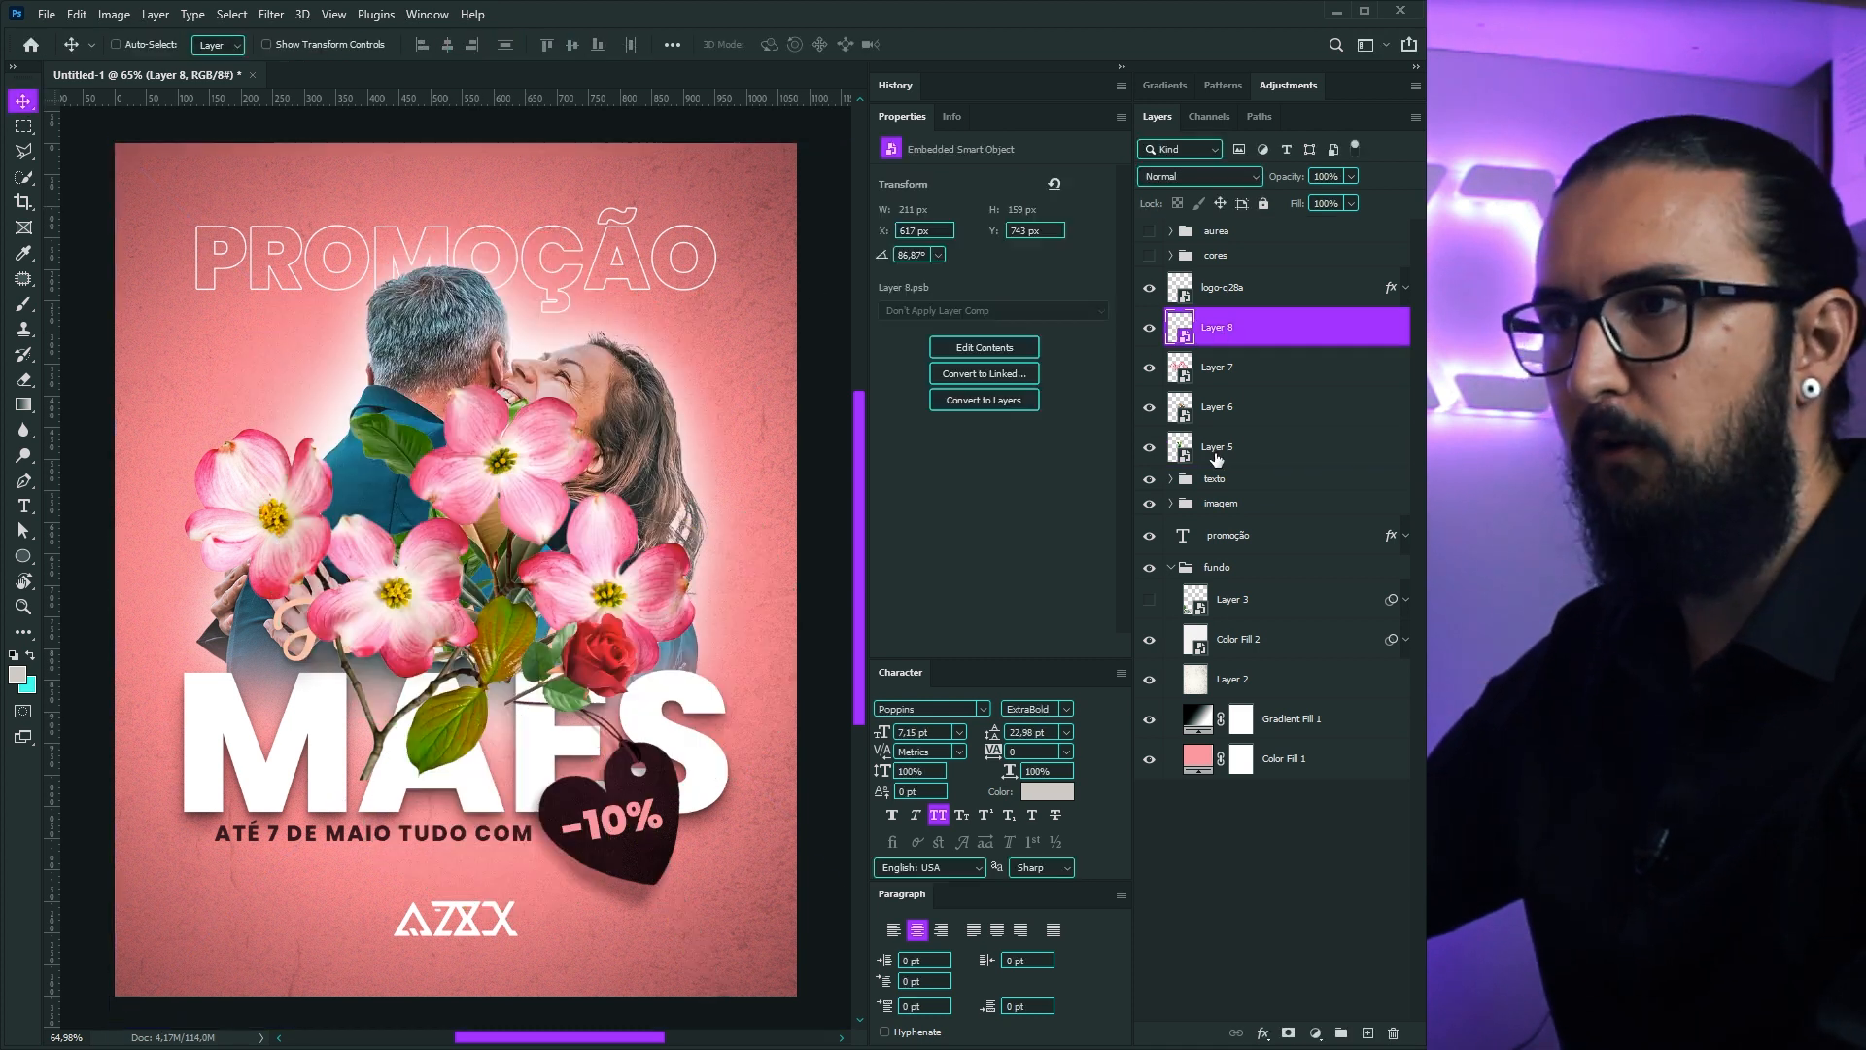
Step: Move Layers 5 to 8 into the texto group below the Mães text, and shift the images down behind the word
left_click(1224, 448, "shift")
left_click_drag(1225, 448, 1226, 497)
left_click(1171, 319)
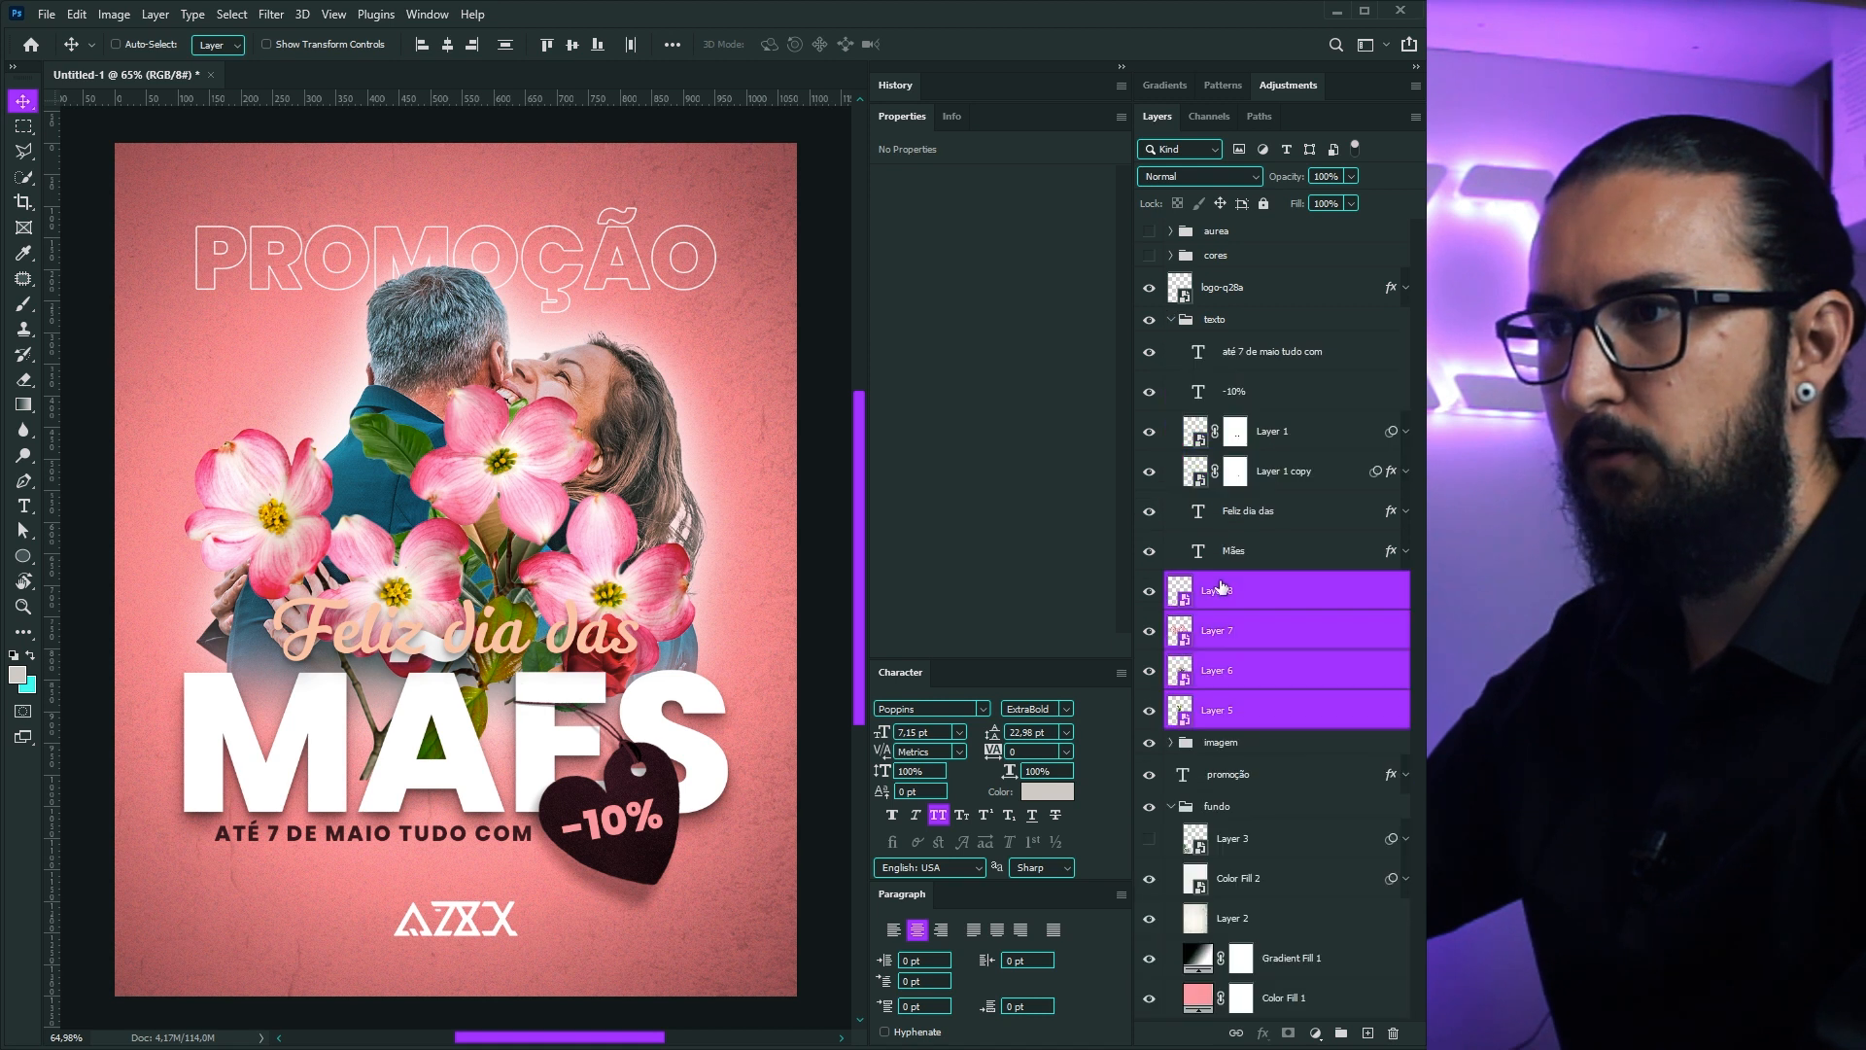
left_click_drag(1222, 586, 1227, 573)
left_click_drag(610, 550, 630, 716)
Step: Hide Layers 6 to 8, and shrink and rotate the Layer 5 plant so its leaves emerge from behind the M
left_click(1231, 713)
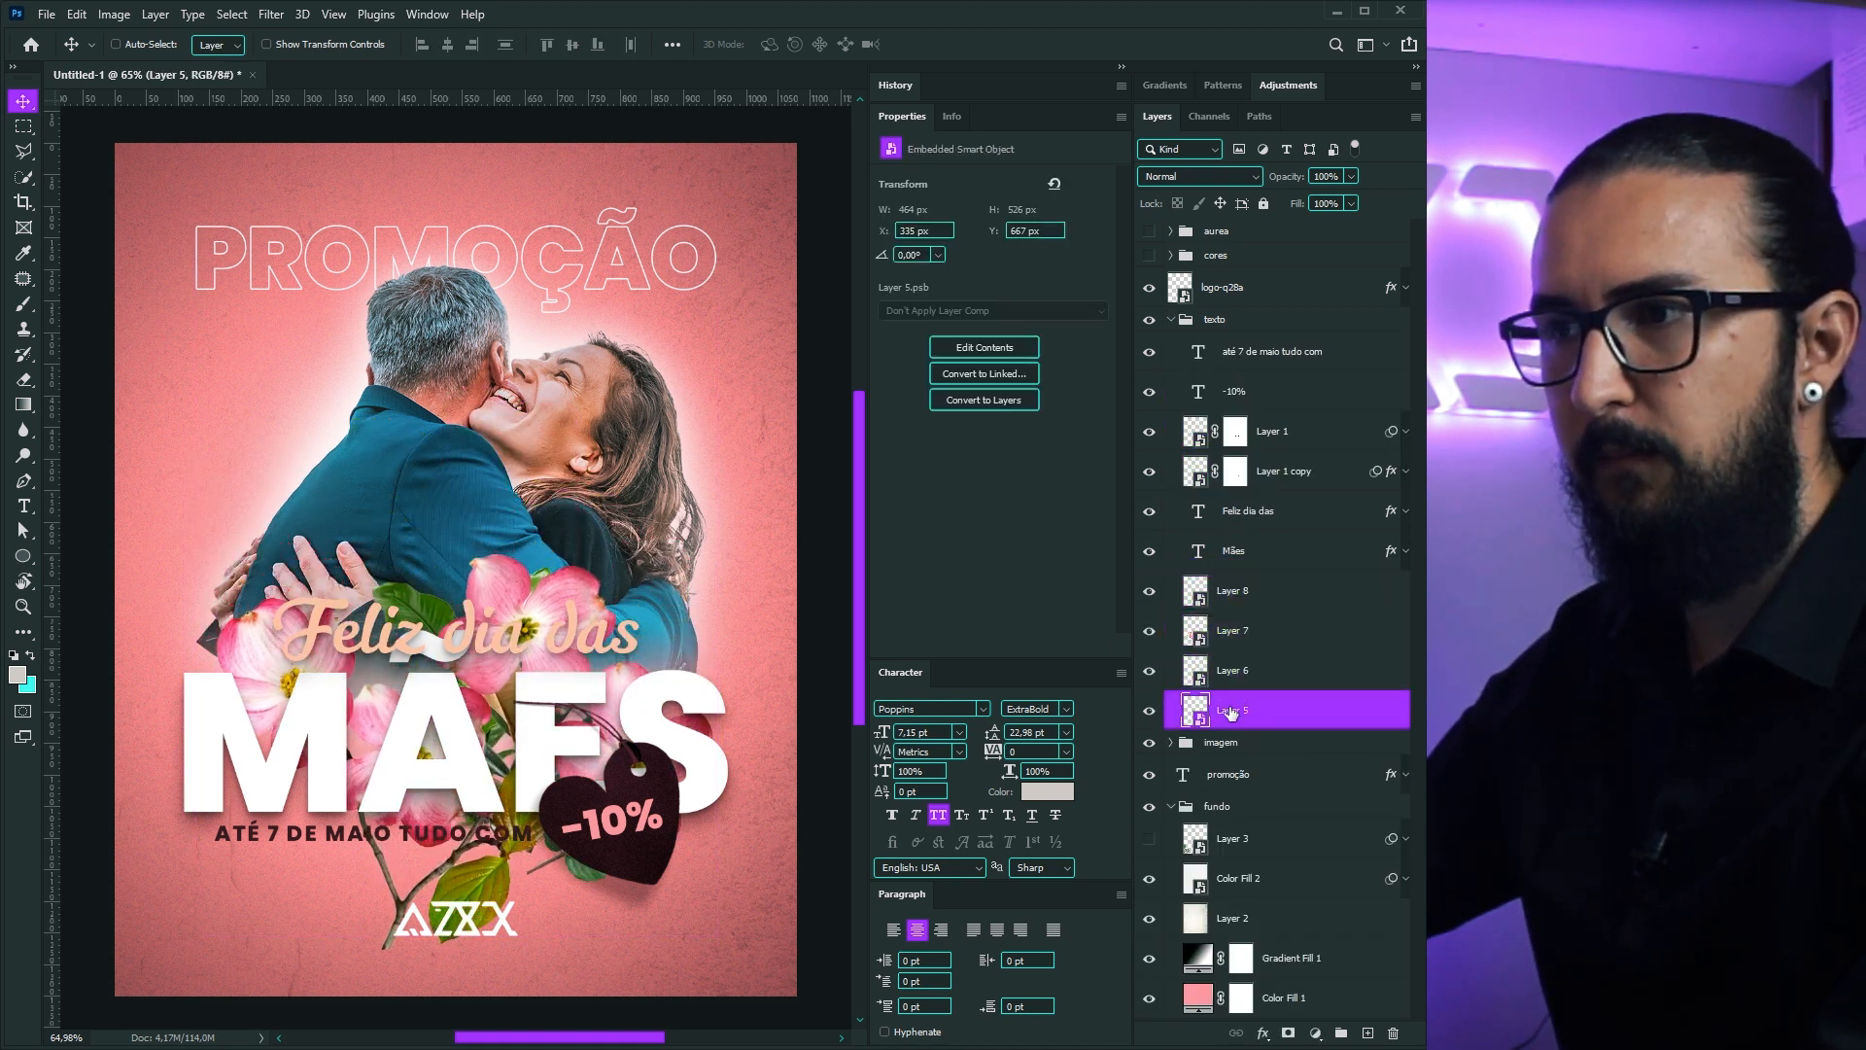
key("ctrl+t")
left_click_drag(512, 836, 509, 491)
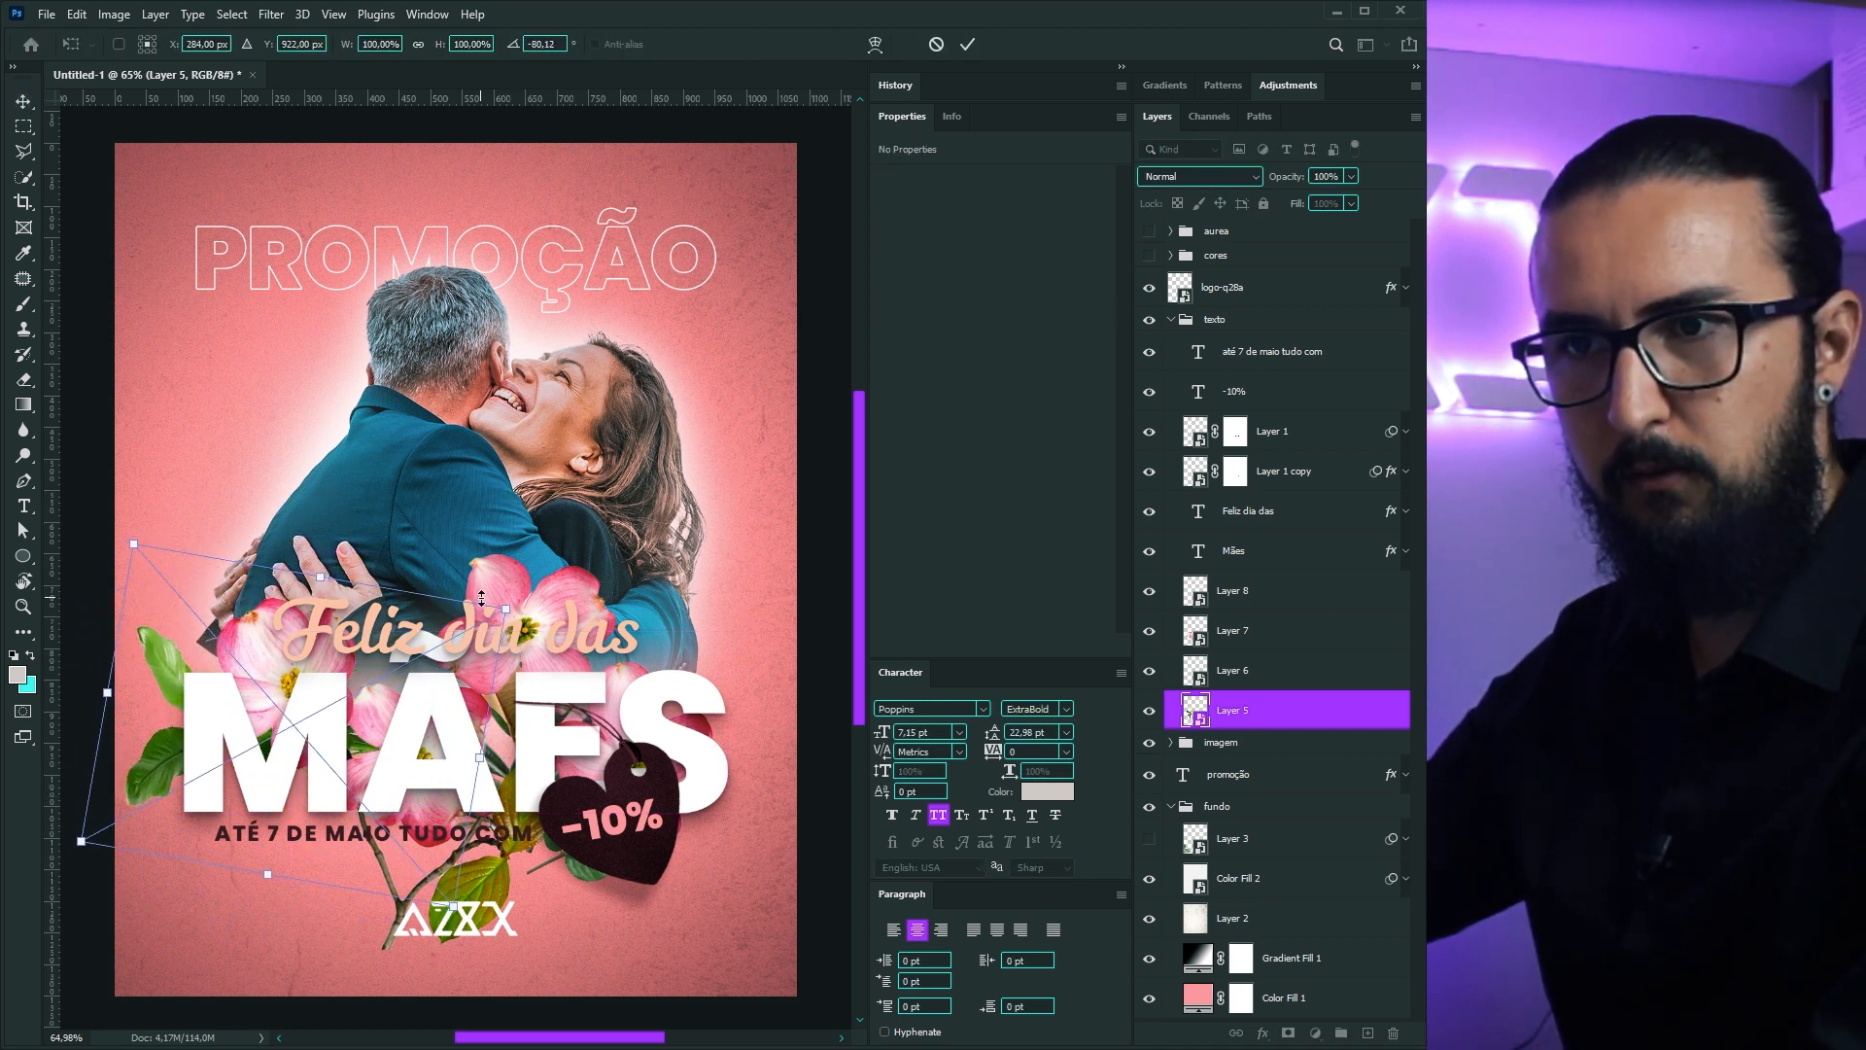
mouse_move(505, 609)
left_mouse_down()
mouse_move(426, 653)
mouse_move(460, 627)
mouse_move(505, 644)
left_mouse_up()
left_click_drag(303, 743, 306, 708)
left_click_drag(1150, 671, 1150, 591)
left_click_drag(328, 716, 327, 764)
key("ctrl+t")
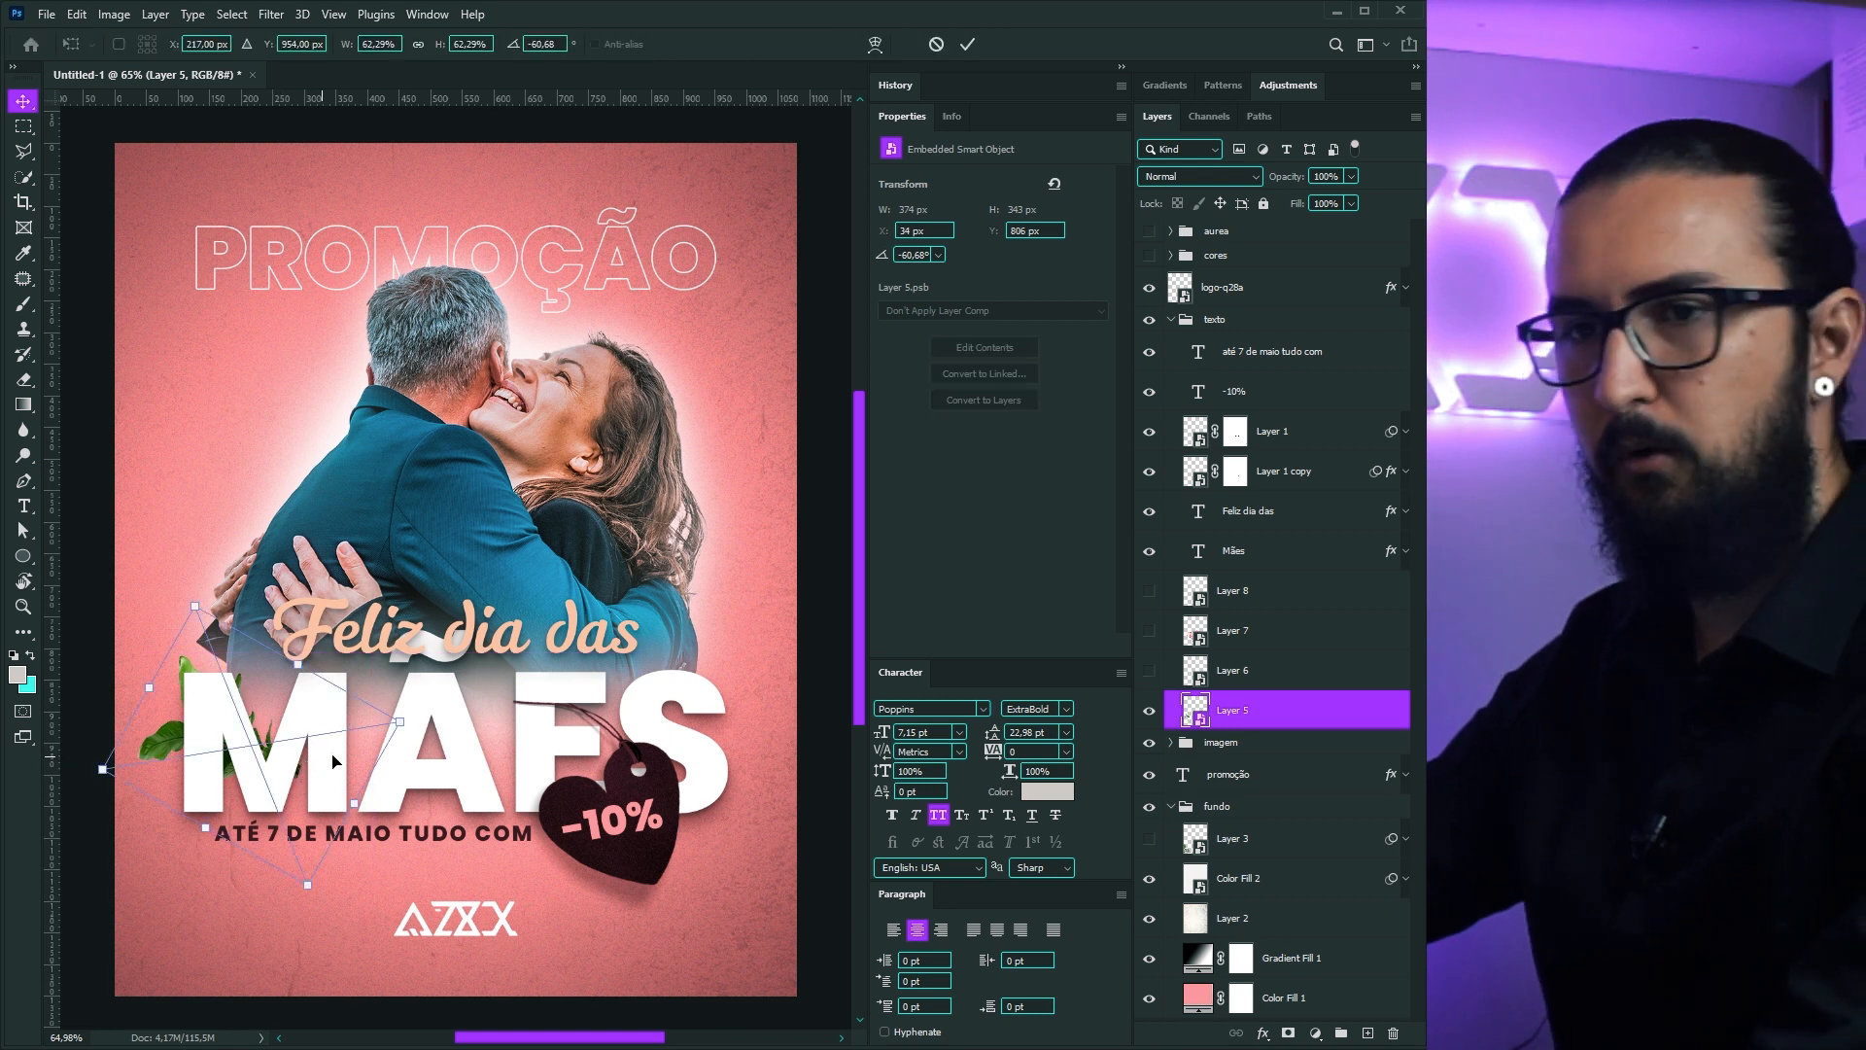
key("Return")
Step: Duplicate the Layer 5 leaves behind the MÃES letters three times, rotating the third copy into the gap between M and A
scroll(398, 731, "up", 3)
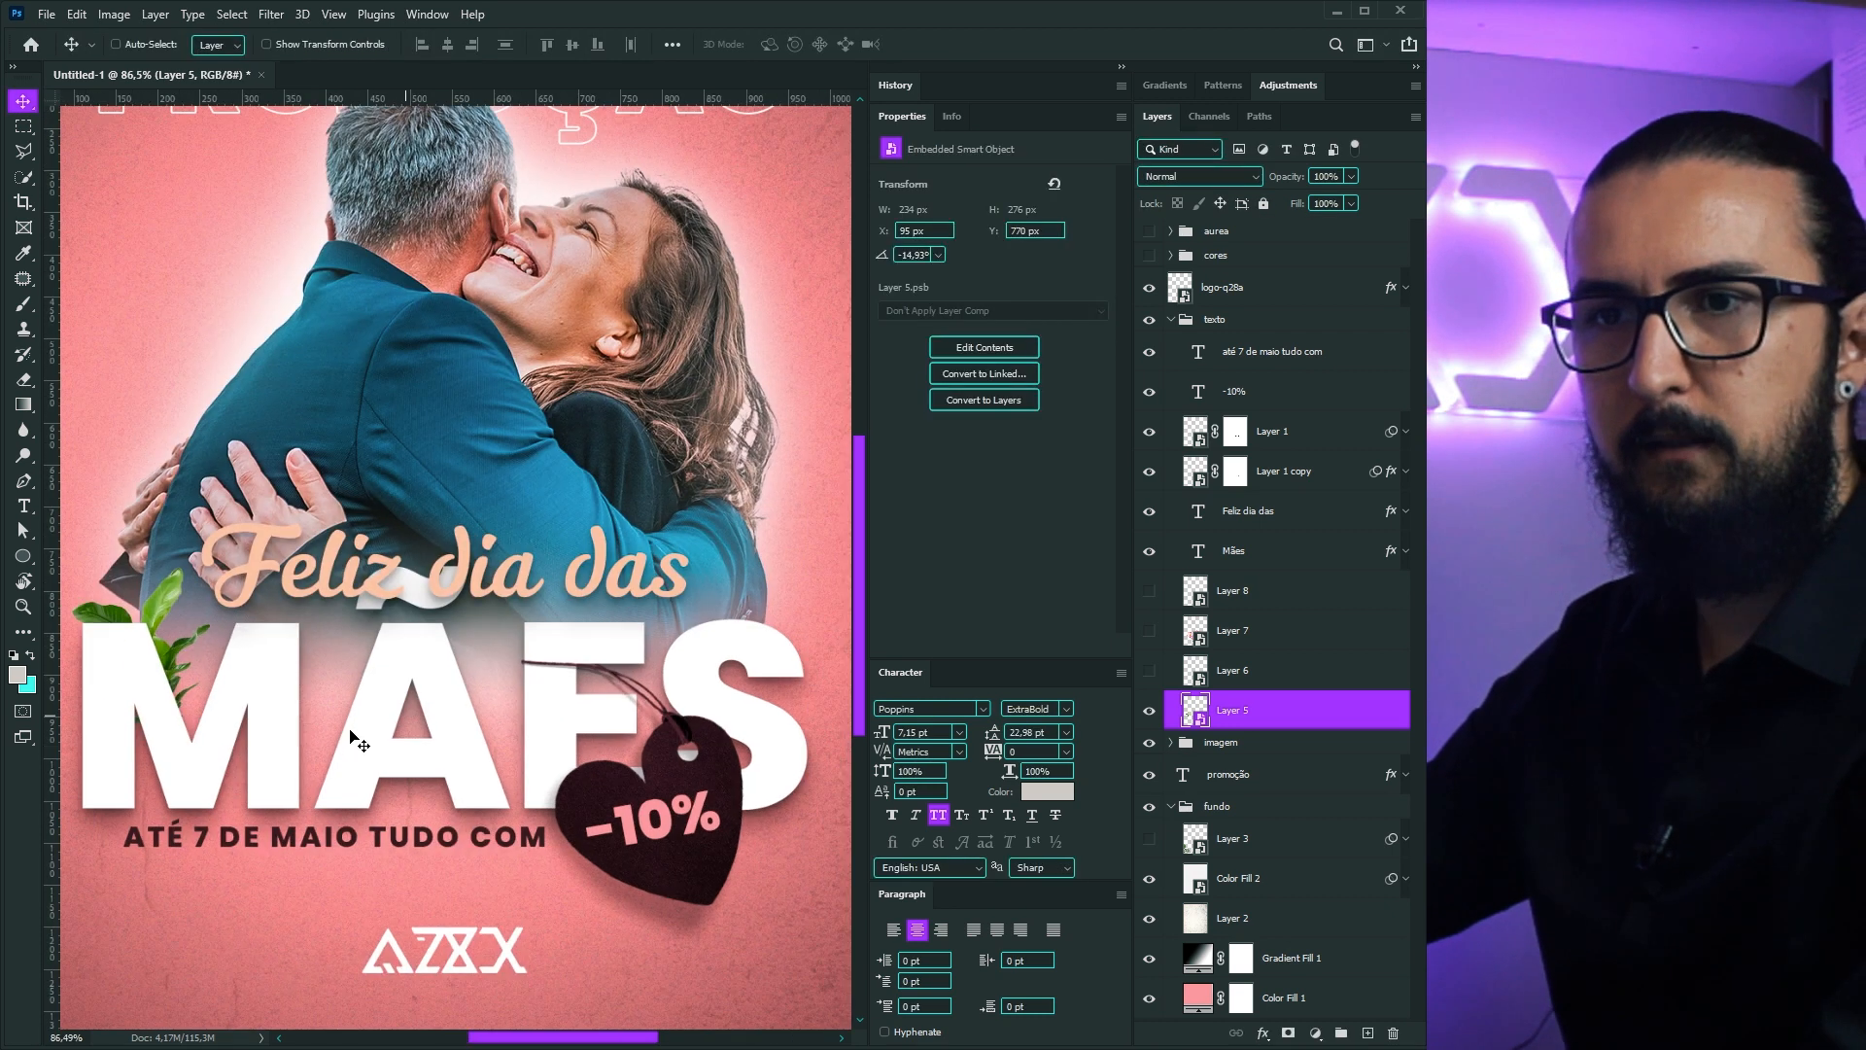
left_click_drag(258, 713, 495, 736)
key("ctrl+t")
left_click_drag(461, 713, 383, 724)
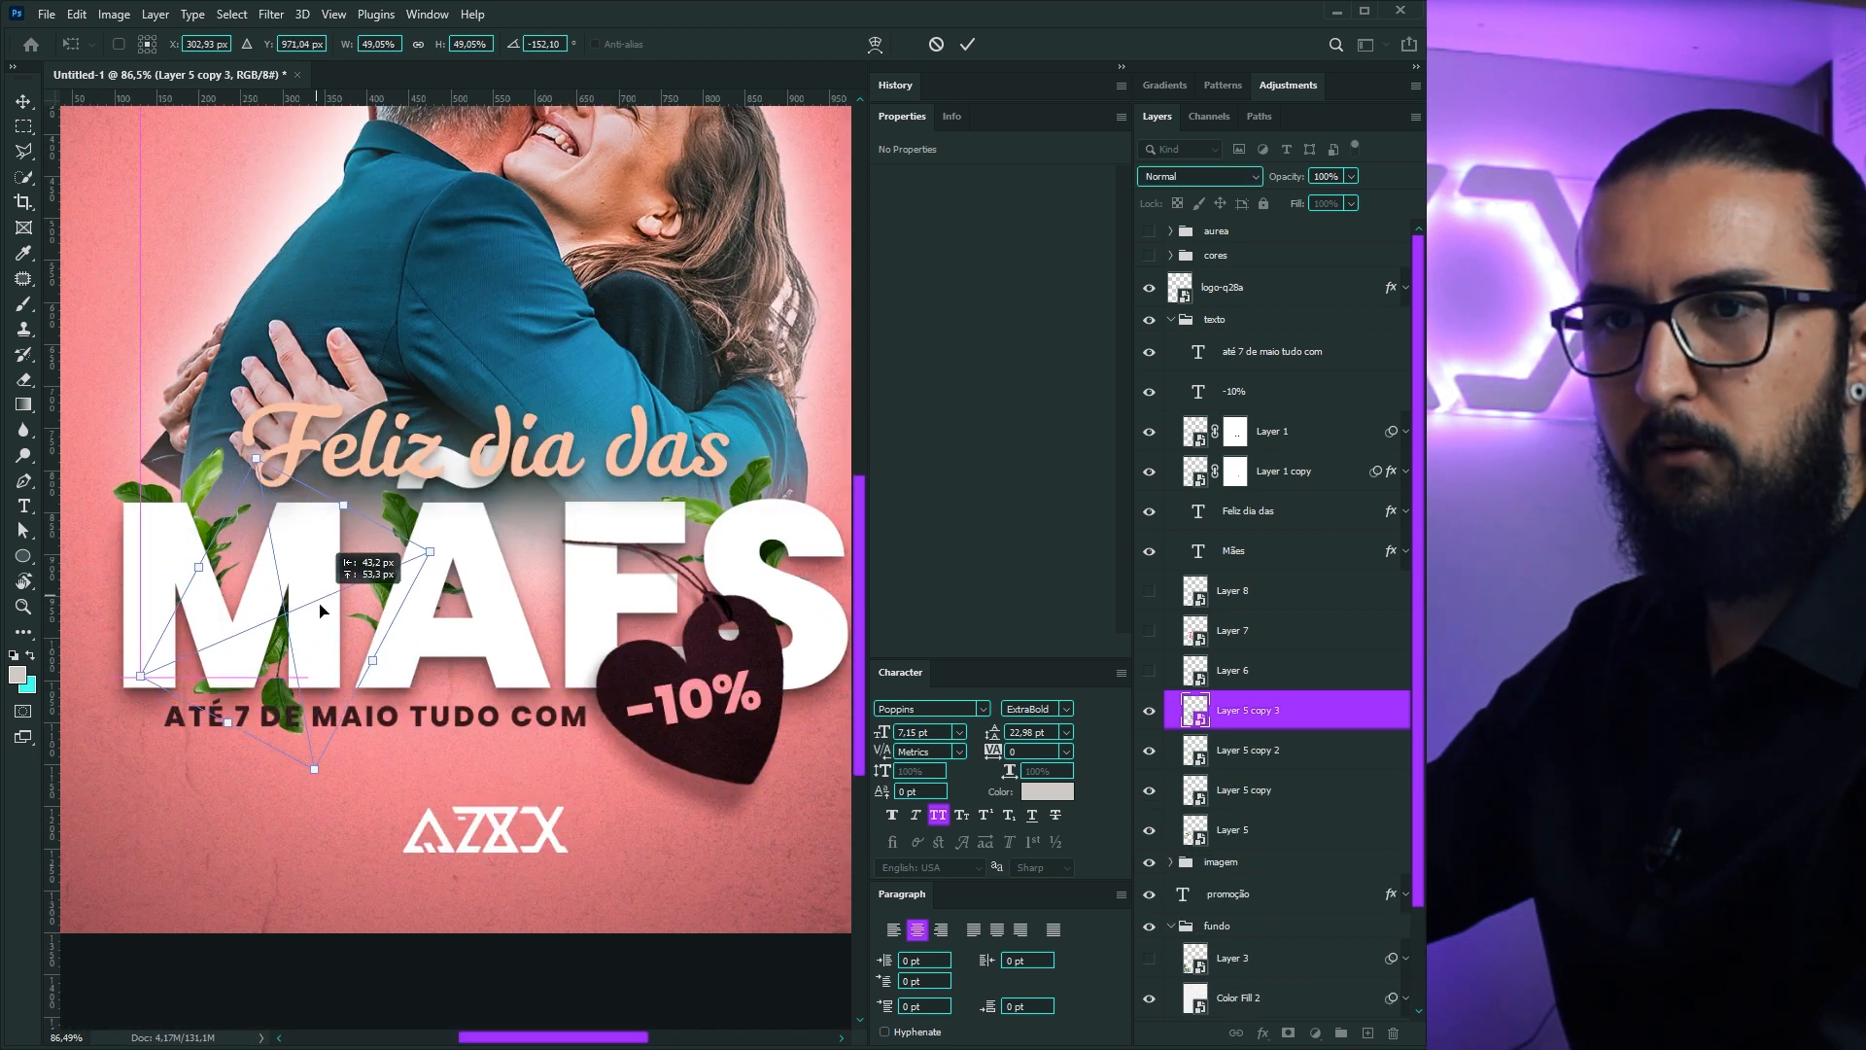
left_click_drag(309, 618, 340, 554)
left_click_drag(503, 540, 459, 507)
key("Return")
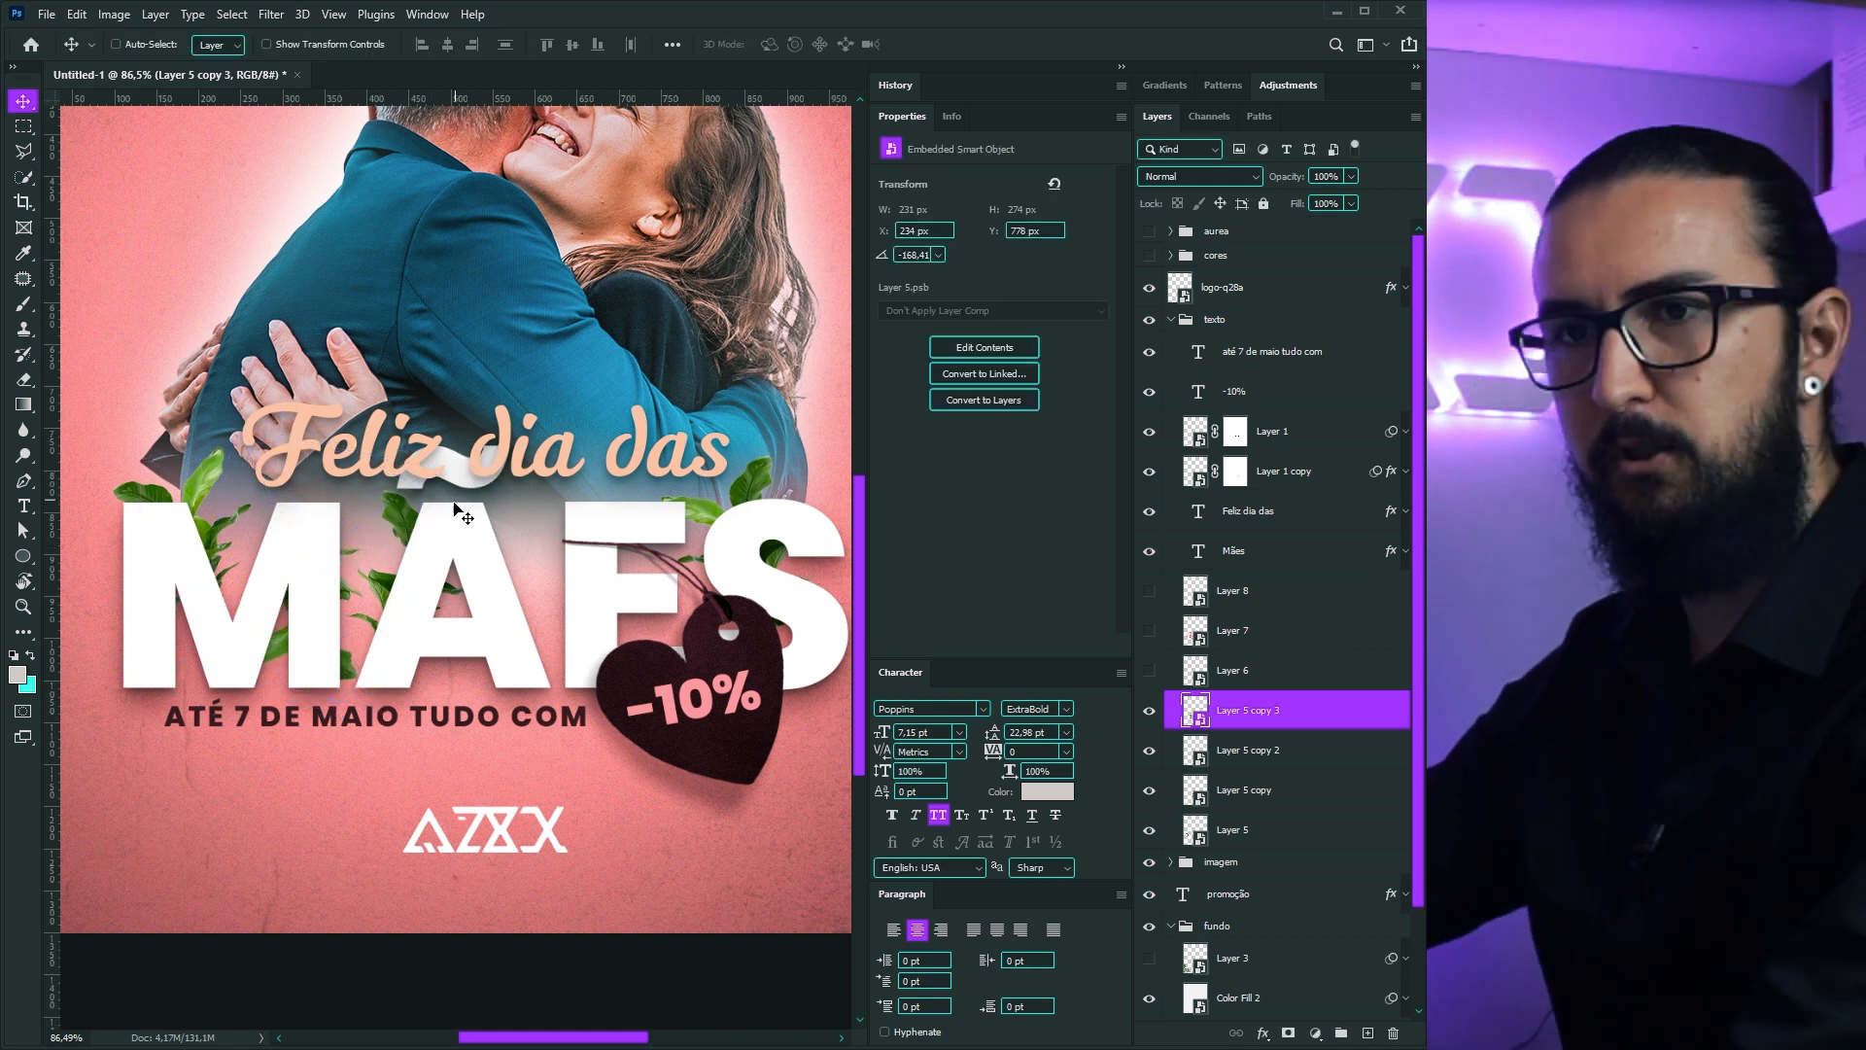
Step: Add another copy of the Layer 5 leaves and rotate it into the gap between the A and E
left_click_drag(347, 636, 556, 631)
key("ctrl+t")
left_click_drag(655, 591, 640, 494)
left_click_drag(530, 550, 493, 574)
left_click_drag(616, 540, 624, 598)
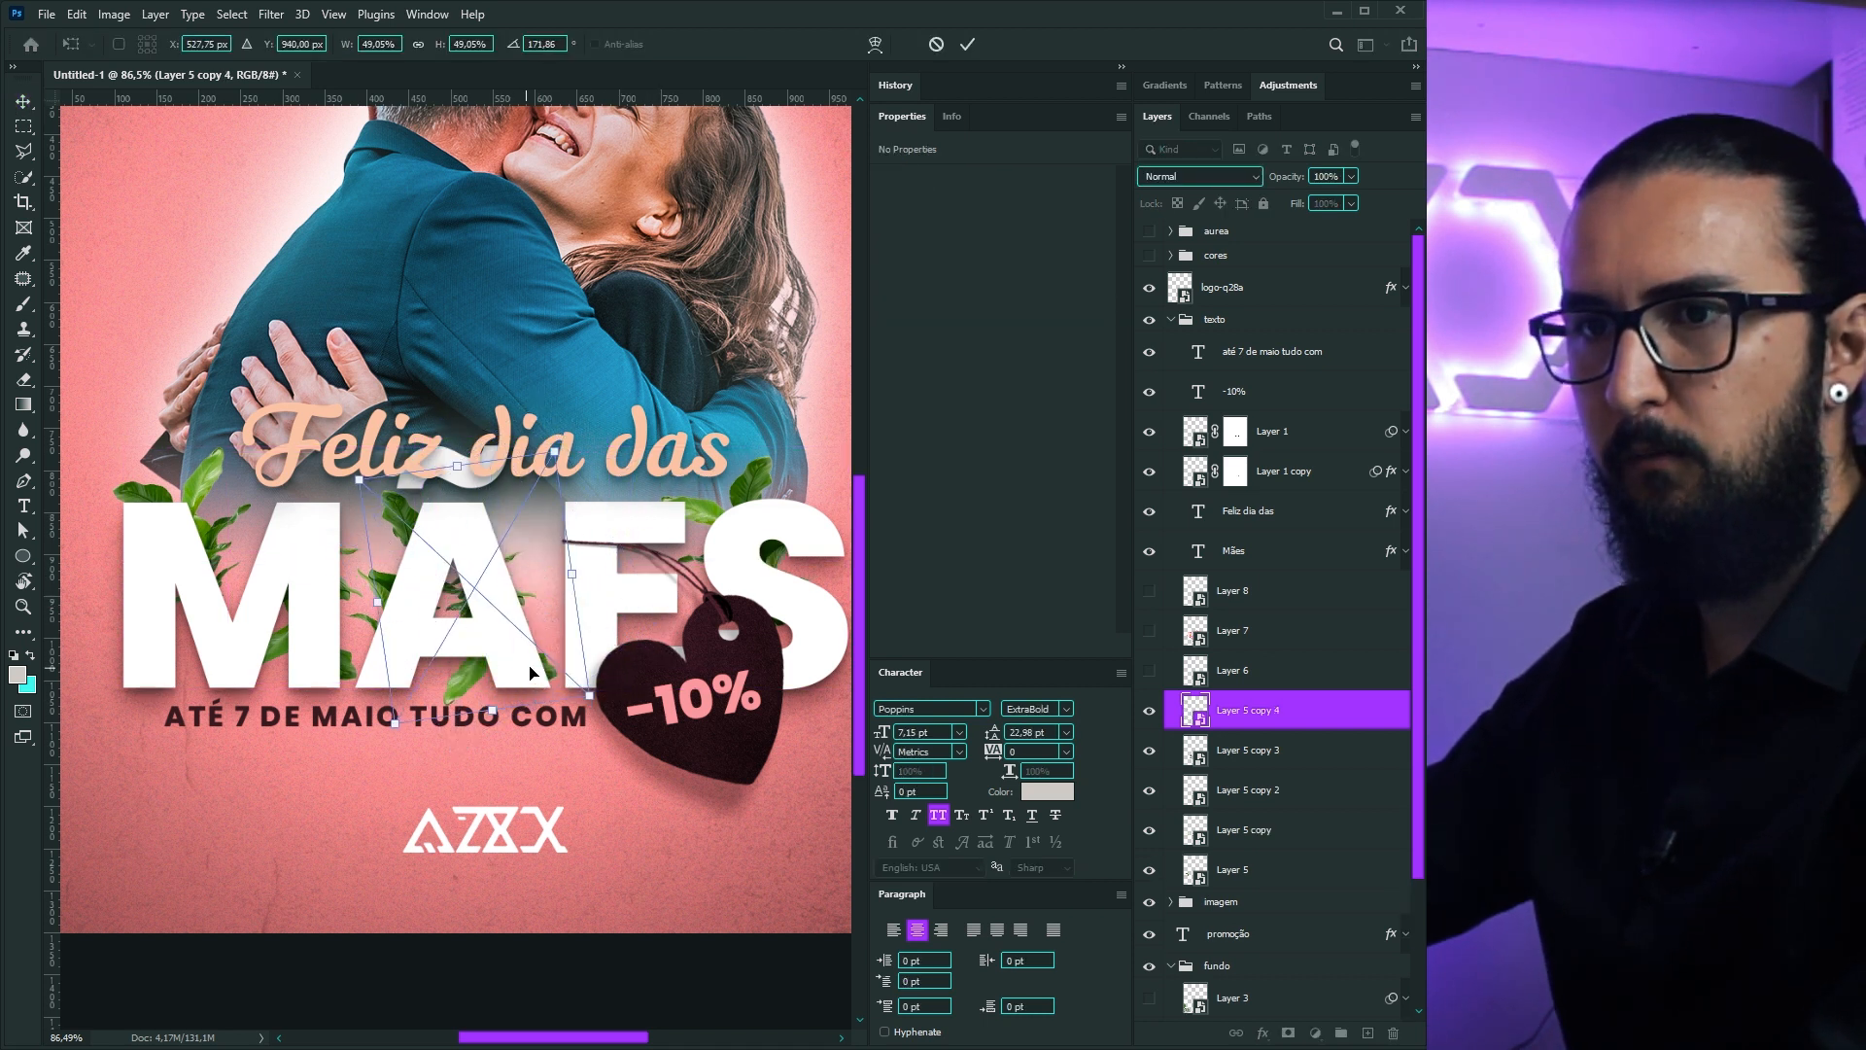
key("Return")
Step: Show Layer 6, shrink and rotate its leaves behind the M, and place a rotated copy at the M's outer edge
left_click(1187, 671)
key("ctrl+t")
left_click_drag(581, 465, 511, 547)
left_click_drag(466, 620, 176, 656)
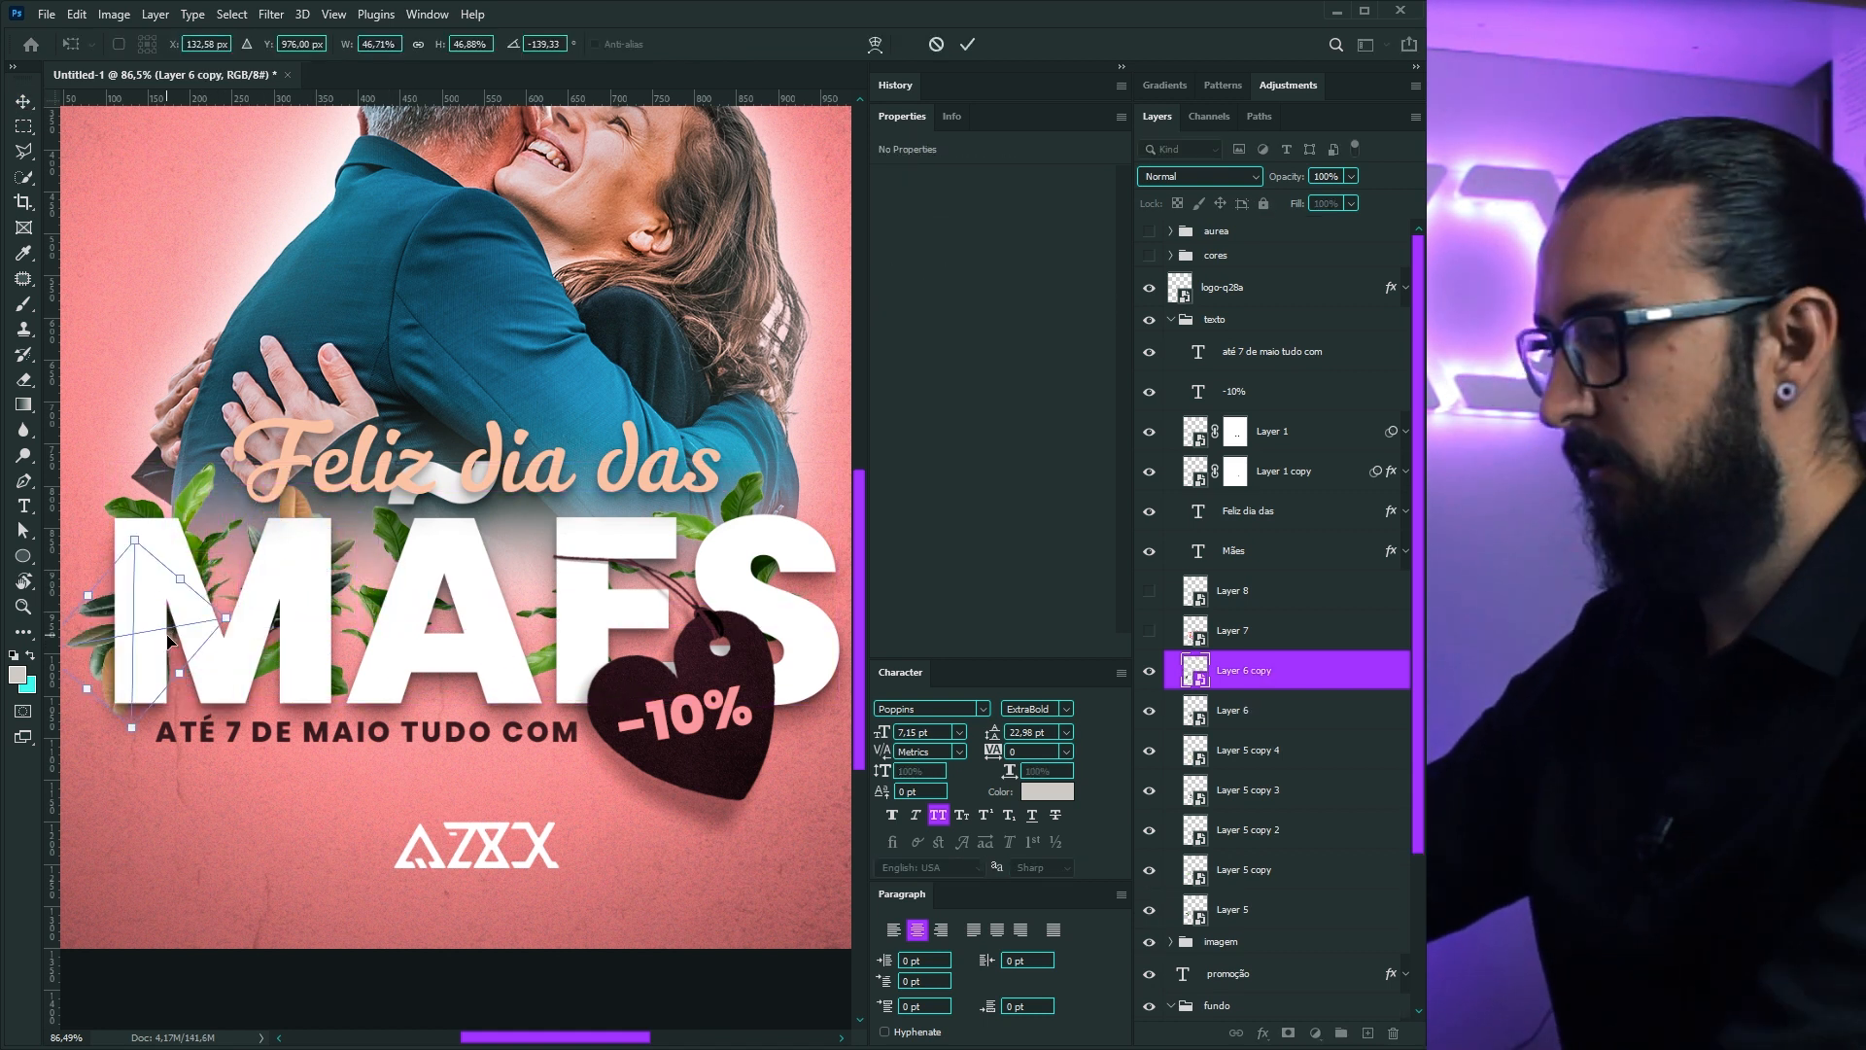
key("Return")
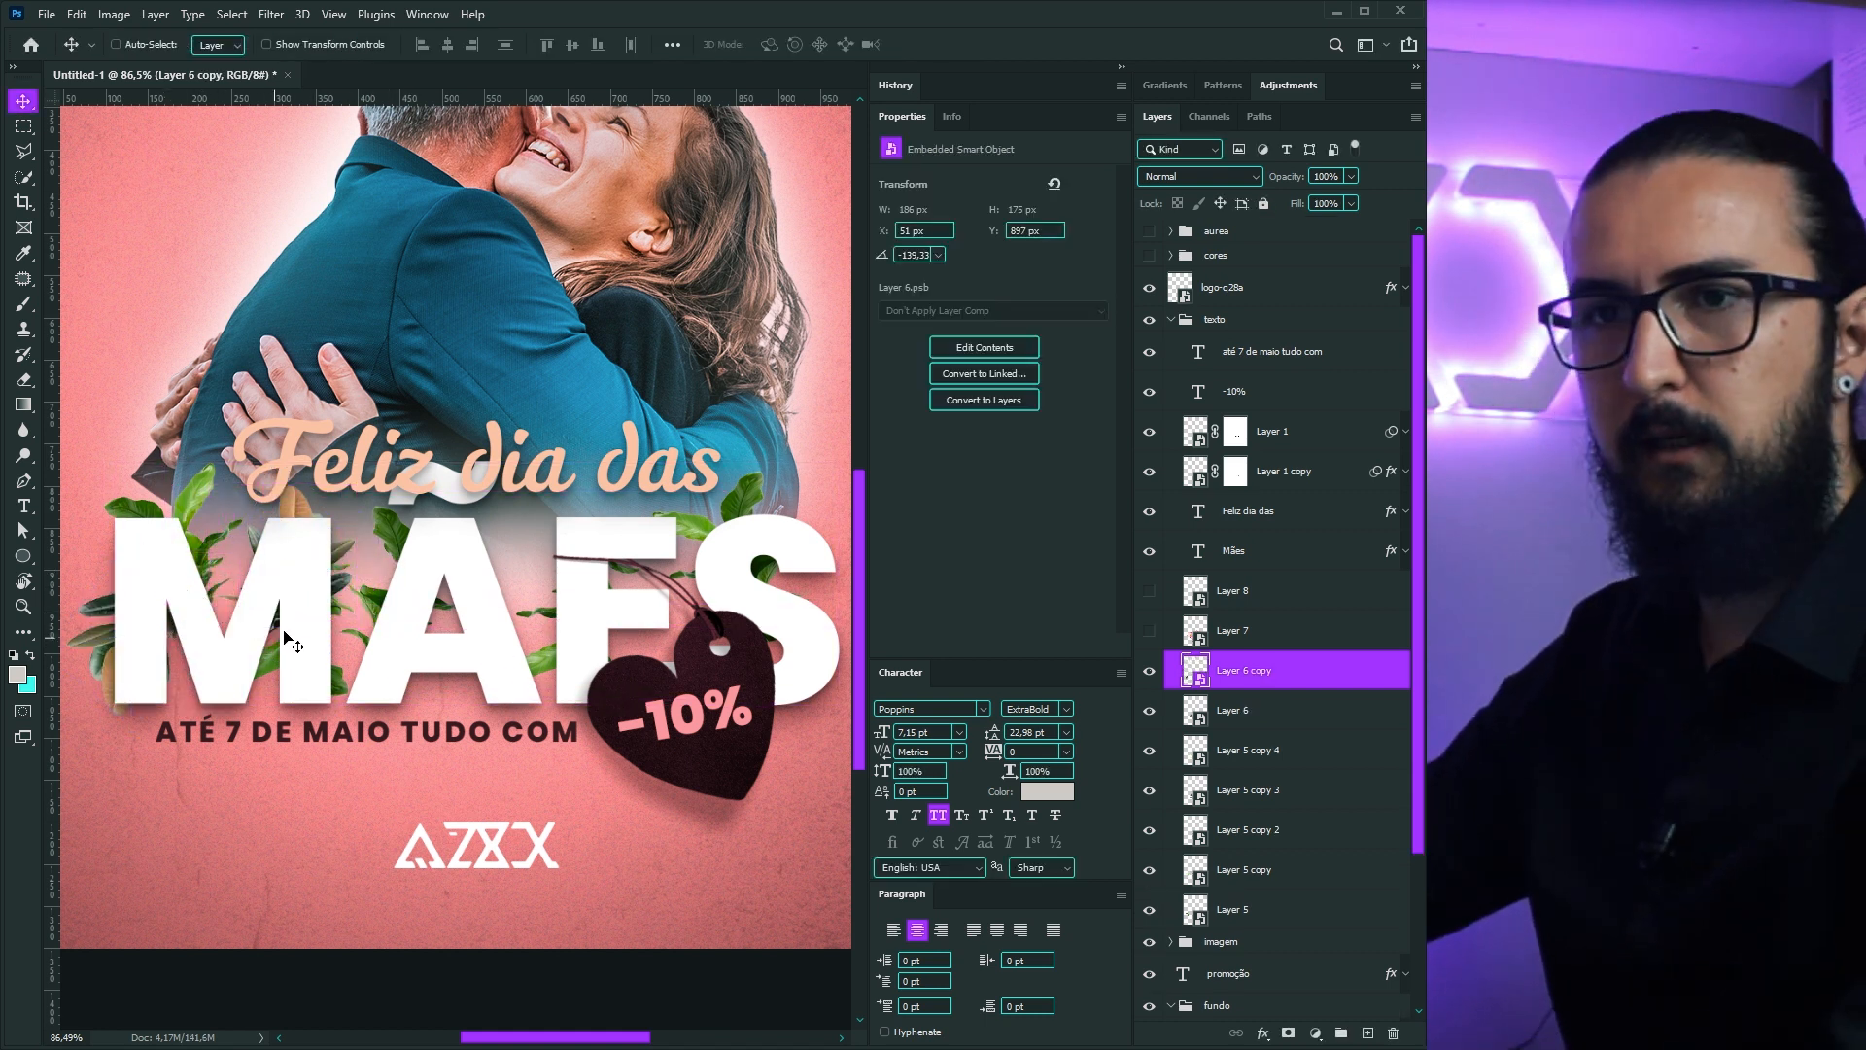
Step: Duplicate the Layer 6 leaves to the area between the A and E, then flip and rotate the copy
scroll(254, 641, "down", 1)
scroll(255, 641, "down", 4)
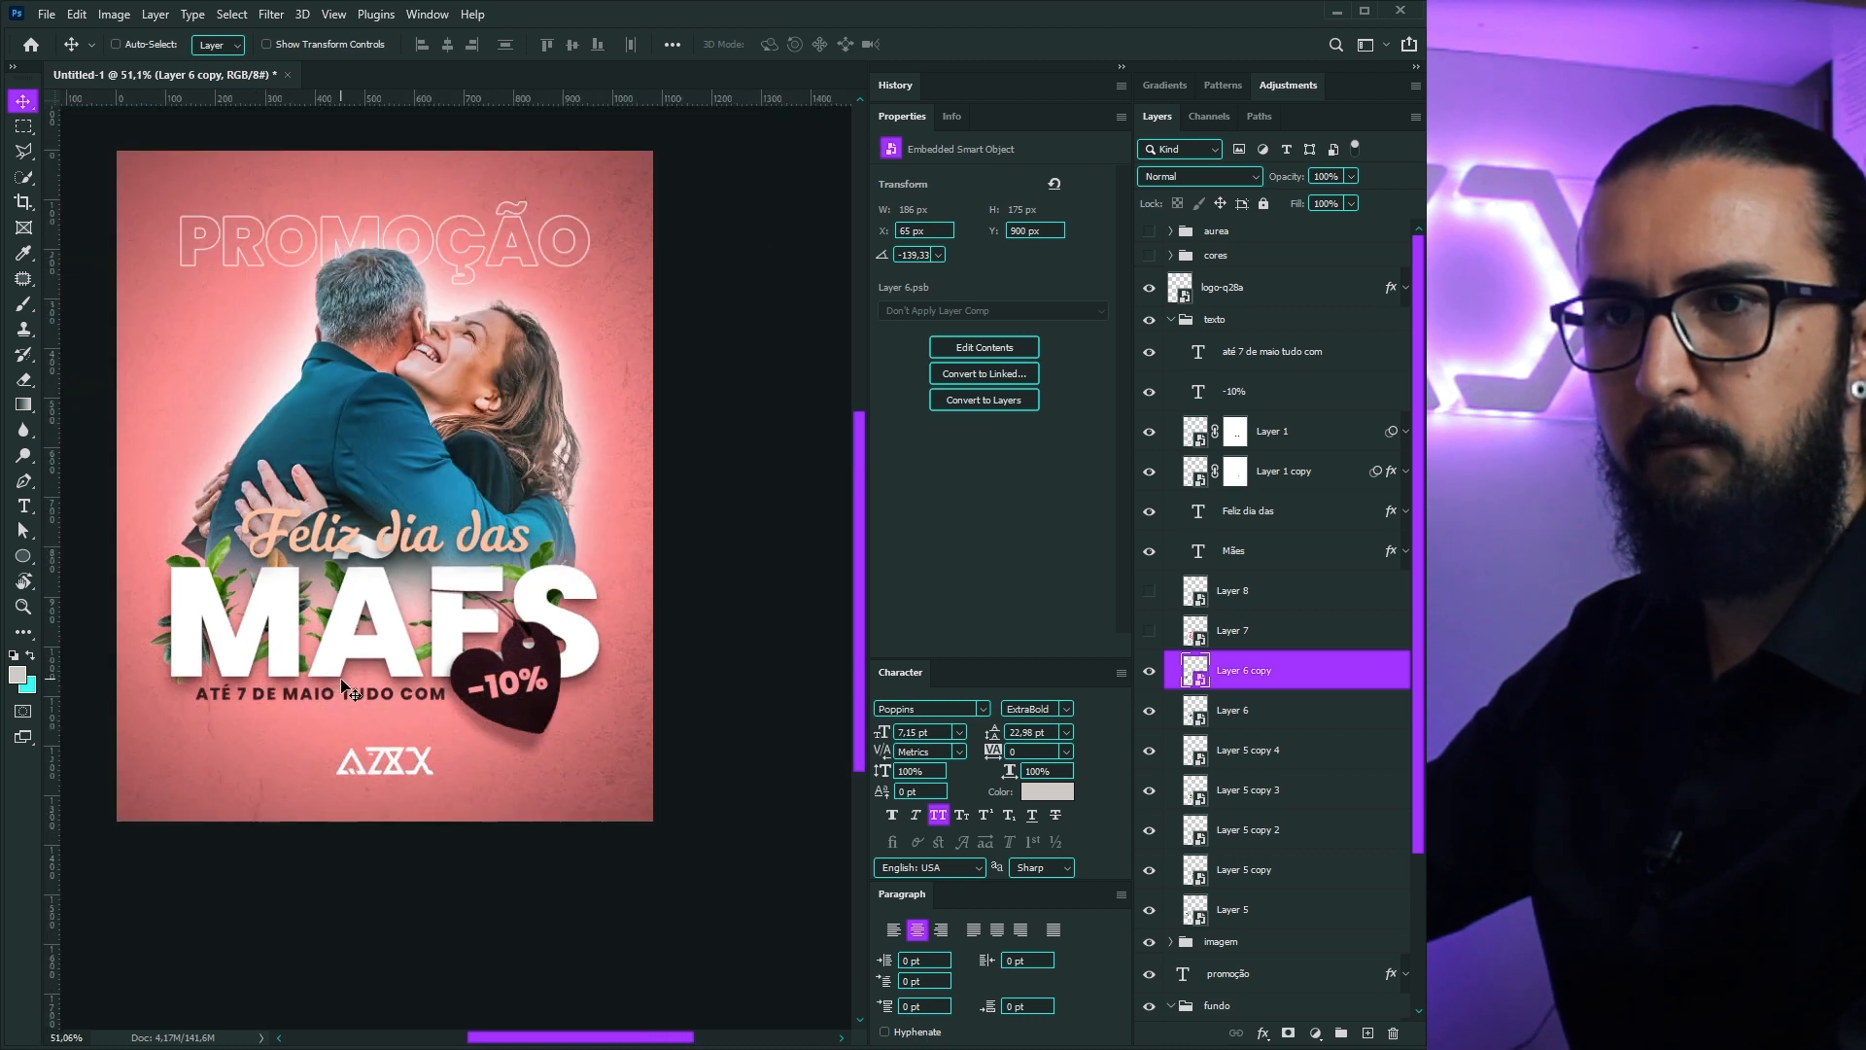
scroll(342, 695, "up", 1)
left_click_drag(185, 665, 388, 644)
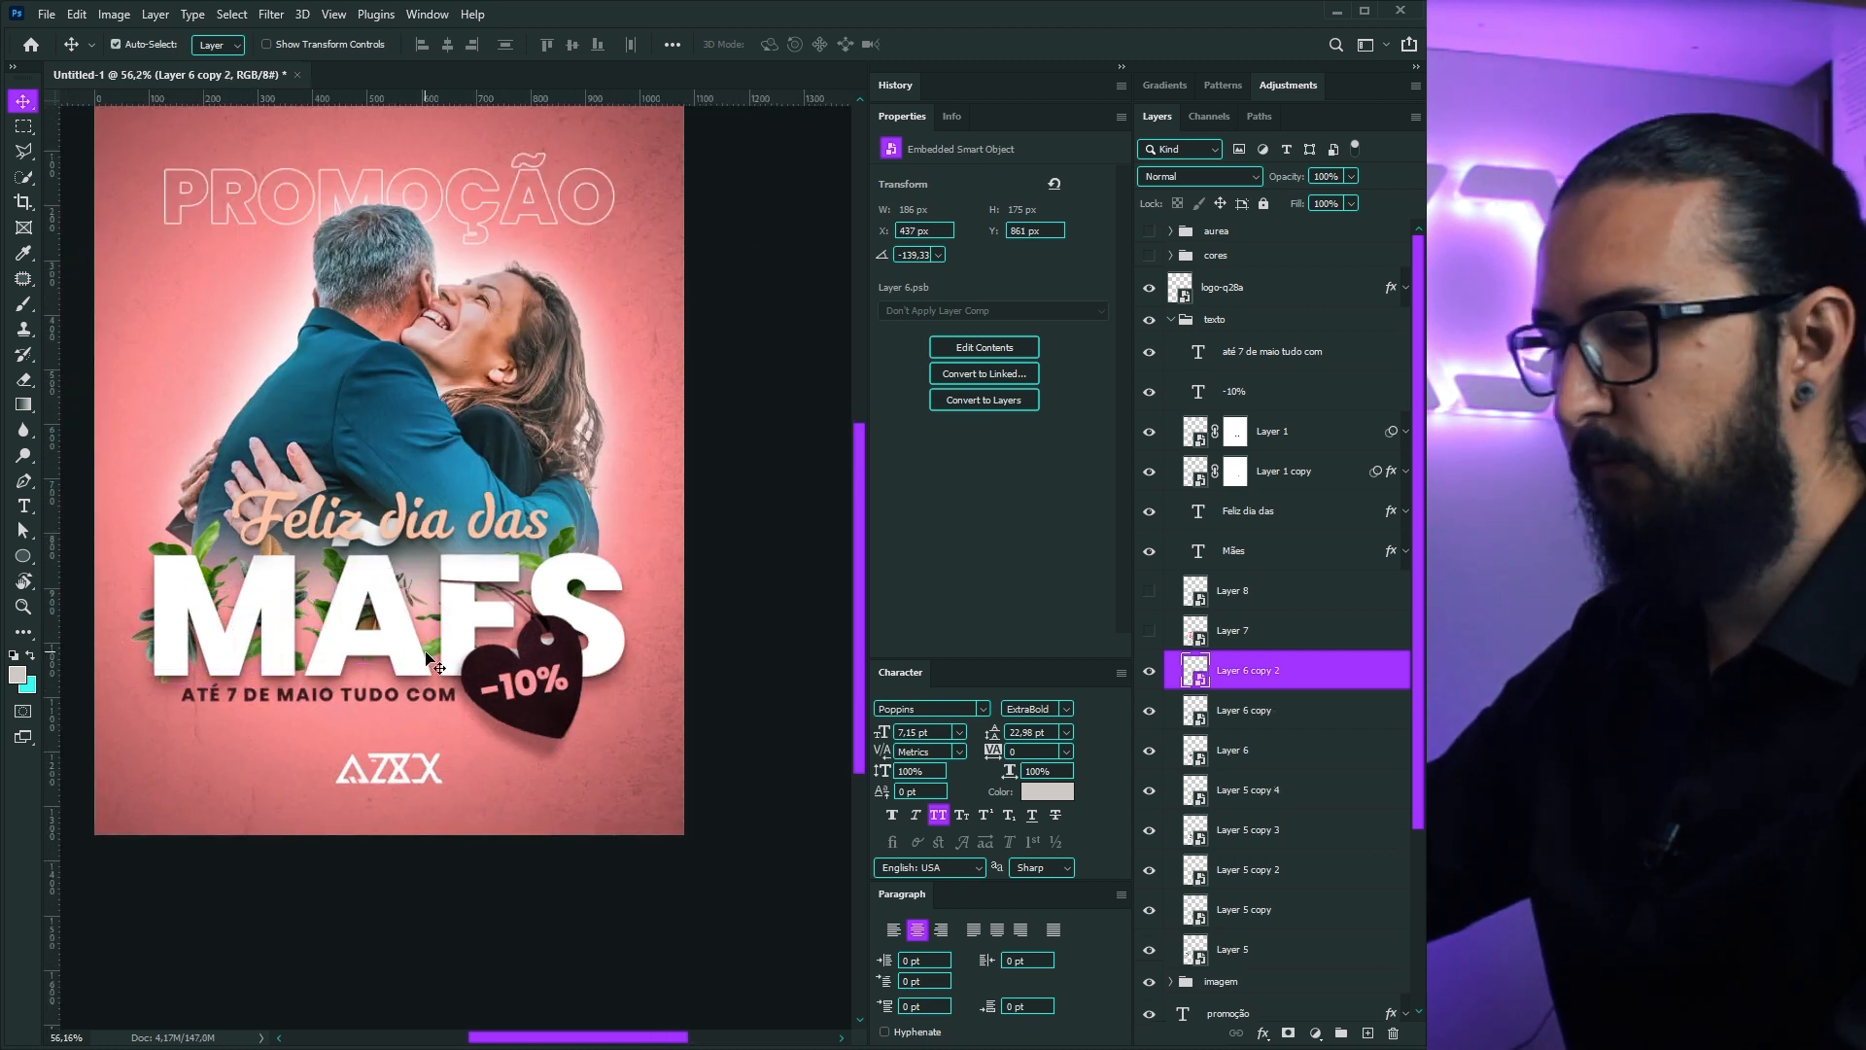
key("ctrl+t")
right_click(375, 623)
left_click(427, 998)
mouse_move(484, 670)
left_mouse_down()
mouse_move(490, 637)
mouse_move(473, 691)
left_mouse_up()
left_click_drag(360, 643, 381, 623)
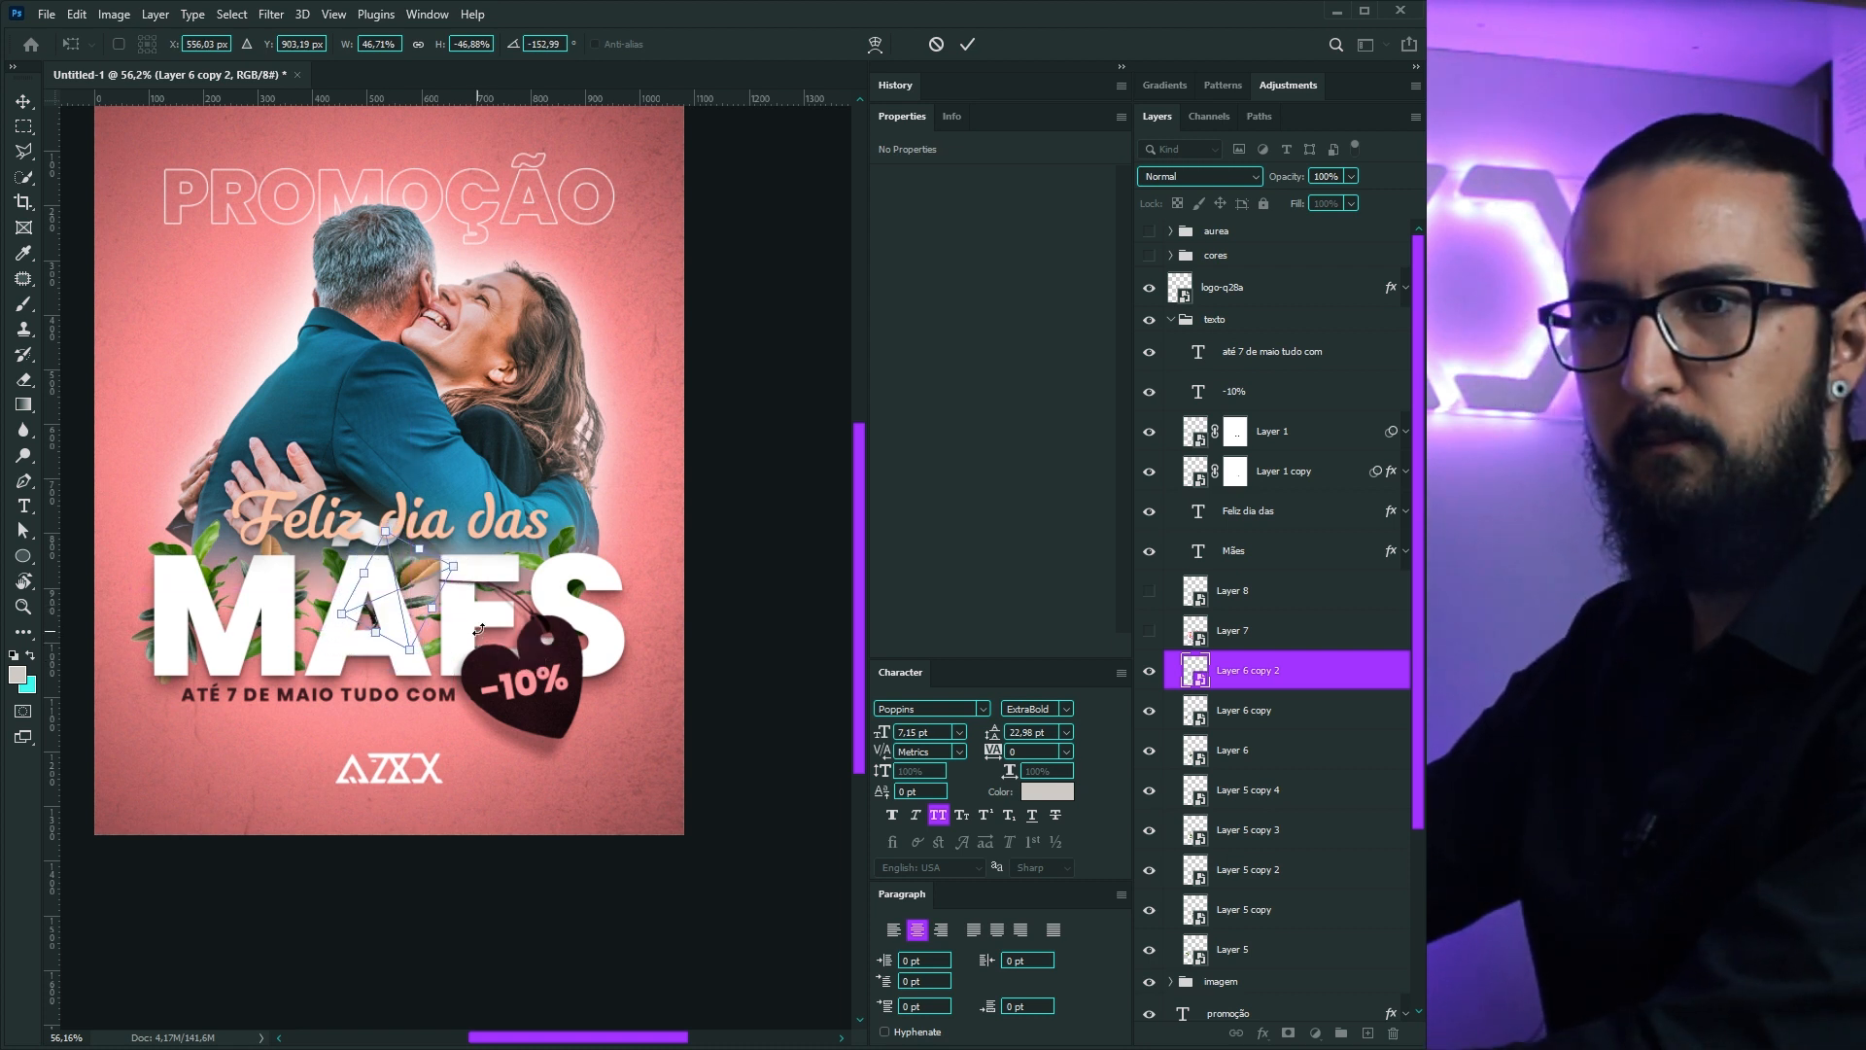
right_click(397, 622)
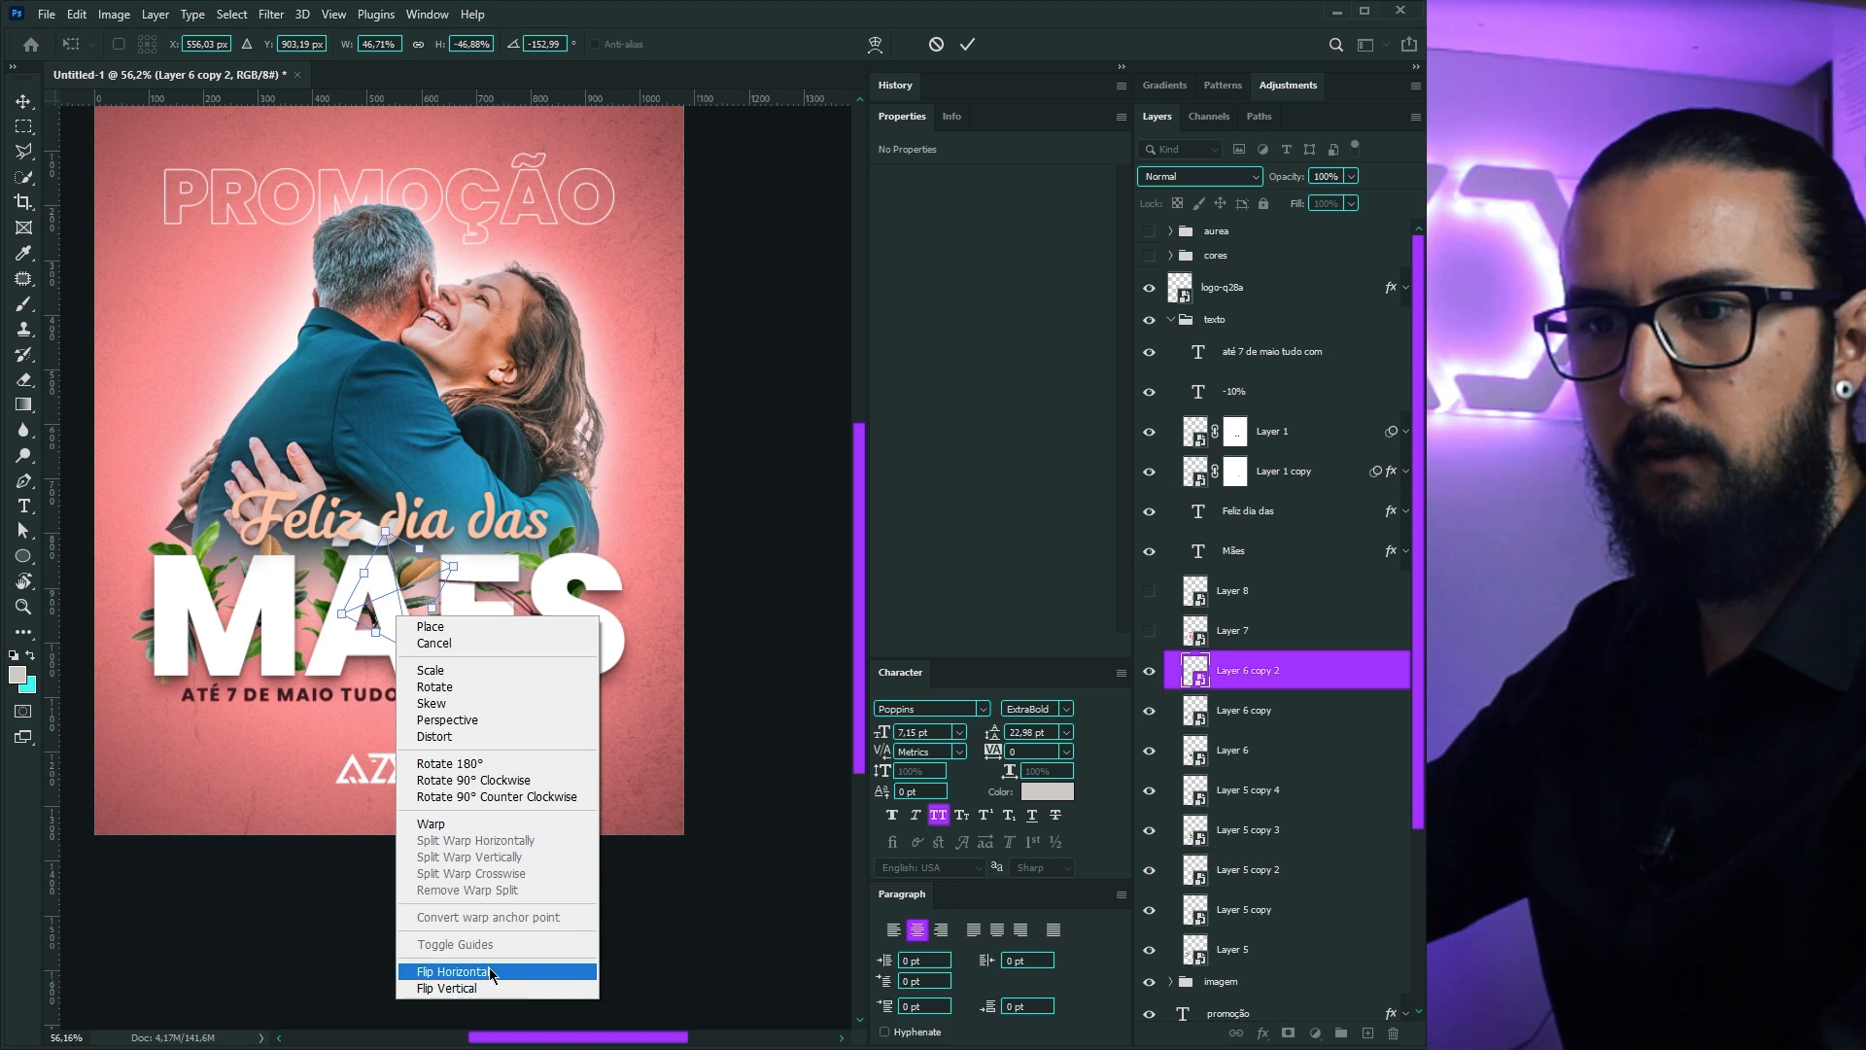
left_click(442, 988)
key("Return")
Step: Fine-tune the leaf copy between the A and E, and place another rotated Layer 6 copy beside the S
scroll(423, 651, "up", 3)
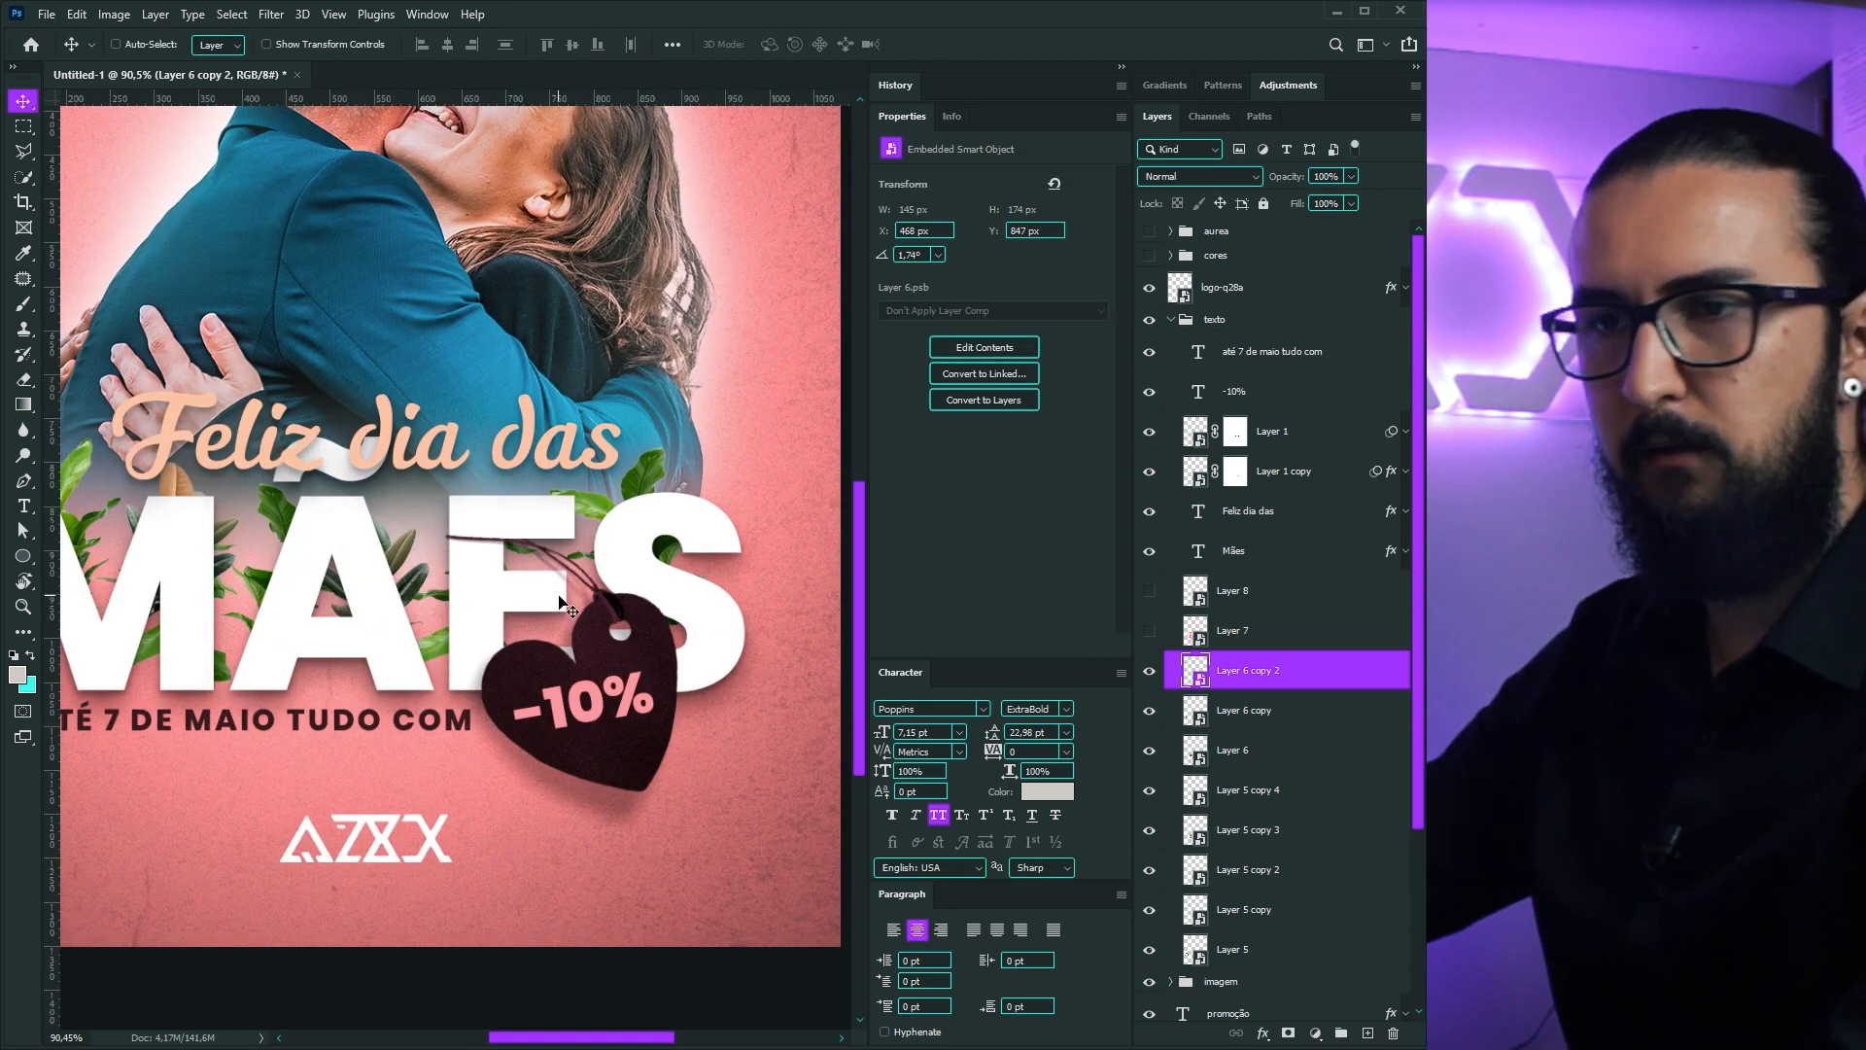
key("ctrl+t")
left_click_drag(561, 603, 483, 619)
key("Return")
key("ctrl+t")
left_click_drag(452, 552, 438, 561)
key("Return")
left_click_drag(386, 587, 731, 649)
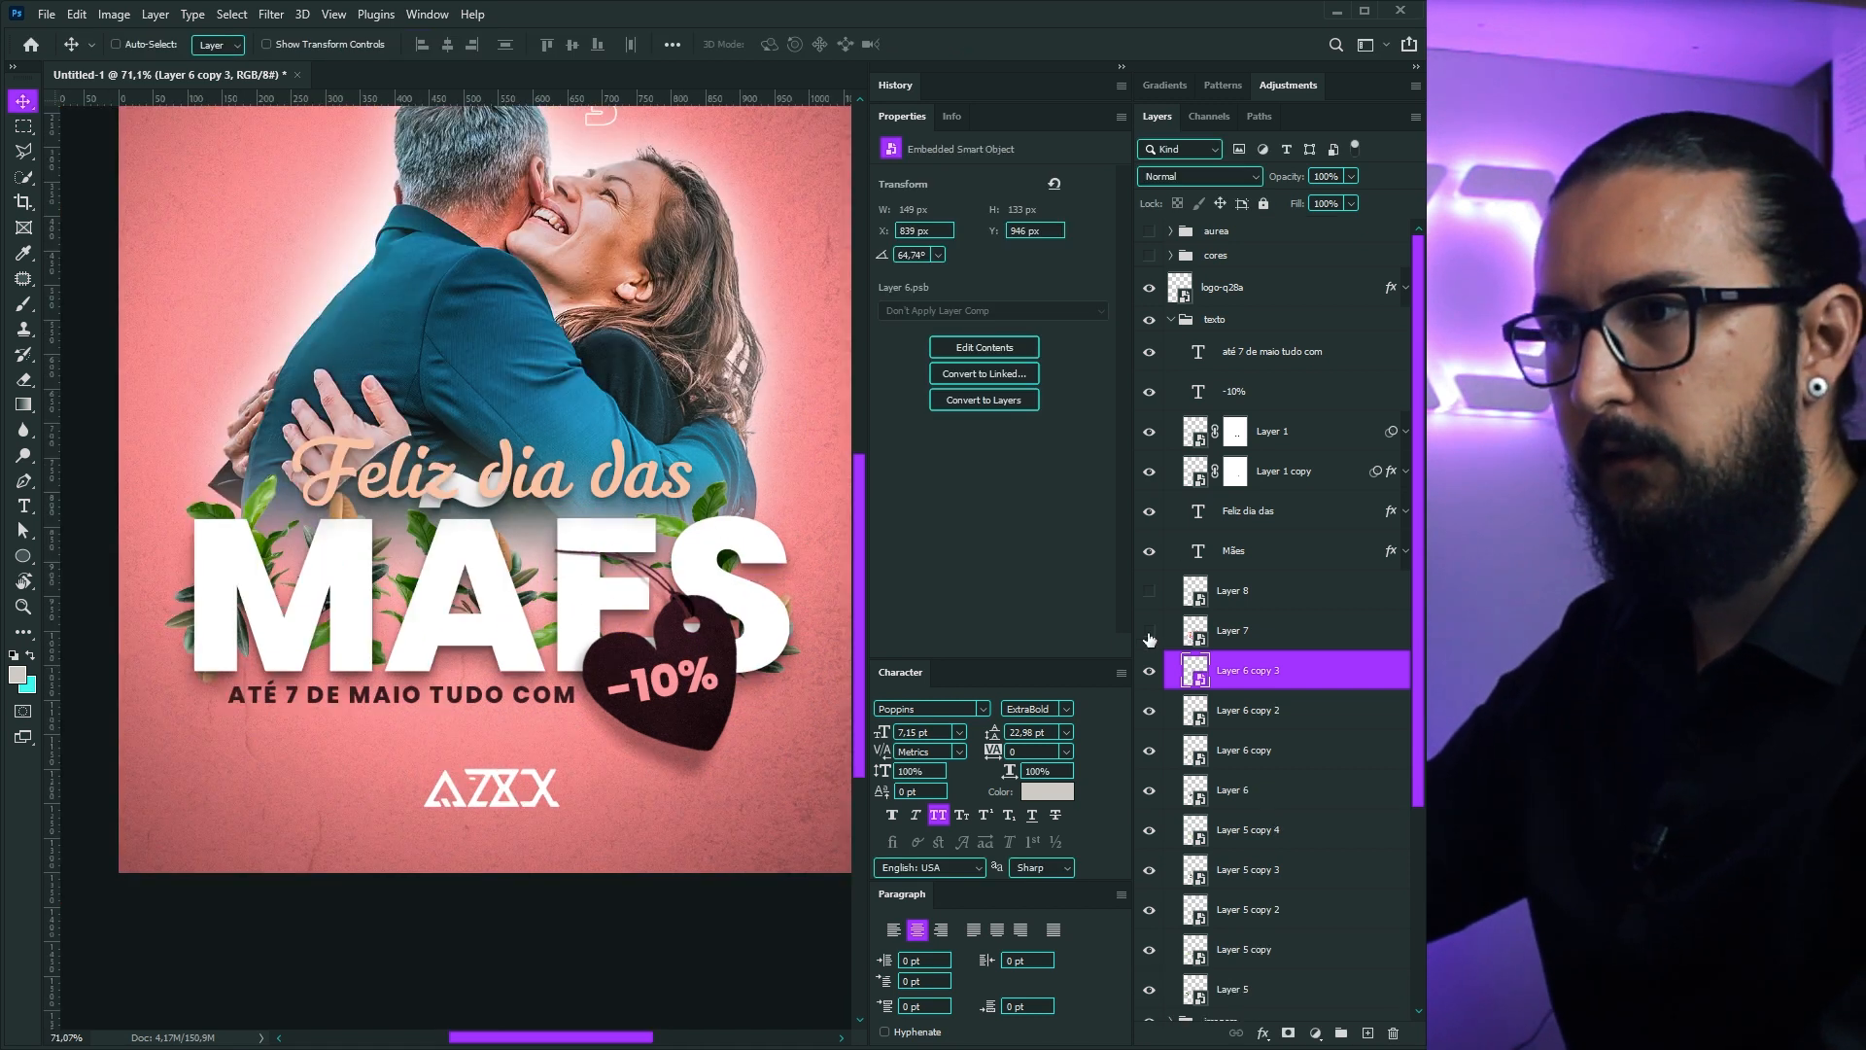
Step: Show the Layer 7 pink flowers, shrink them behind the M, and place two copies behind the other letters
left_click(1150, 631)
left_click(1200, 631)
key("ctrl+t")
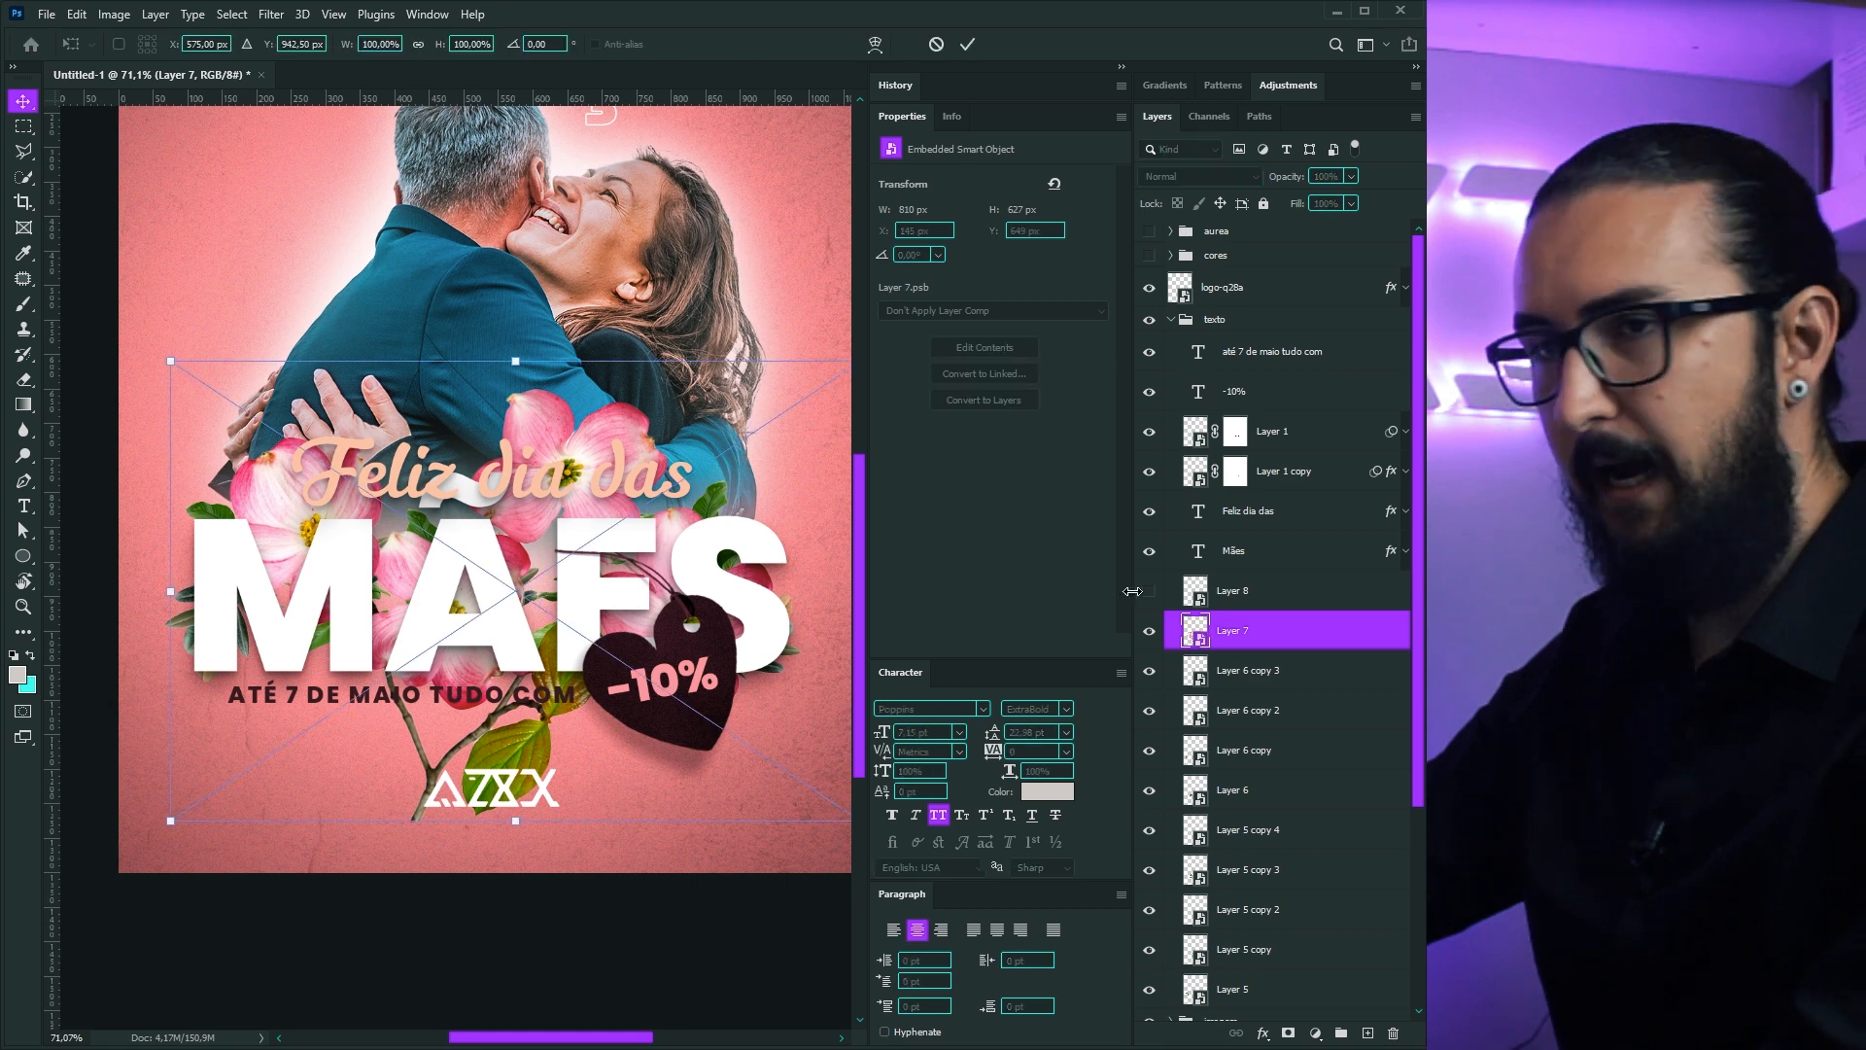
left_click_drag(168, 363, 184, 373)
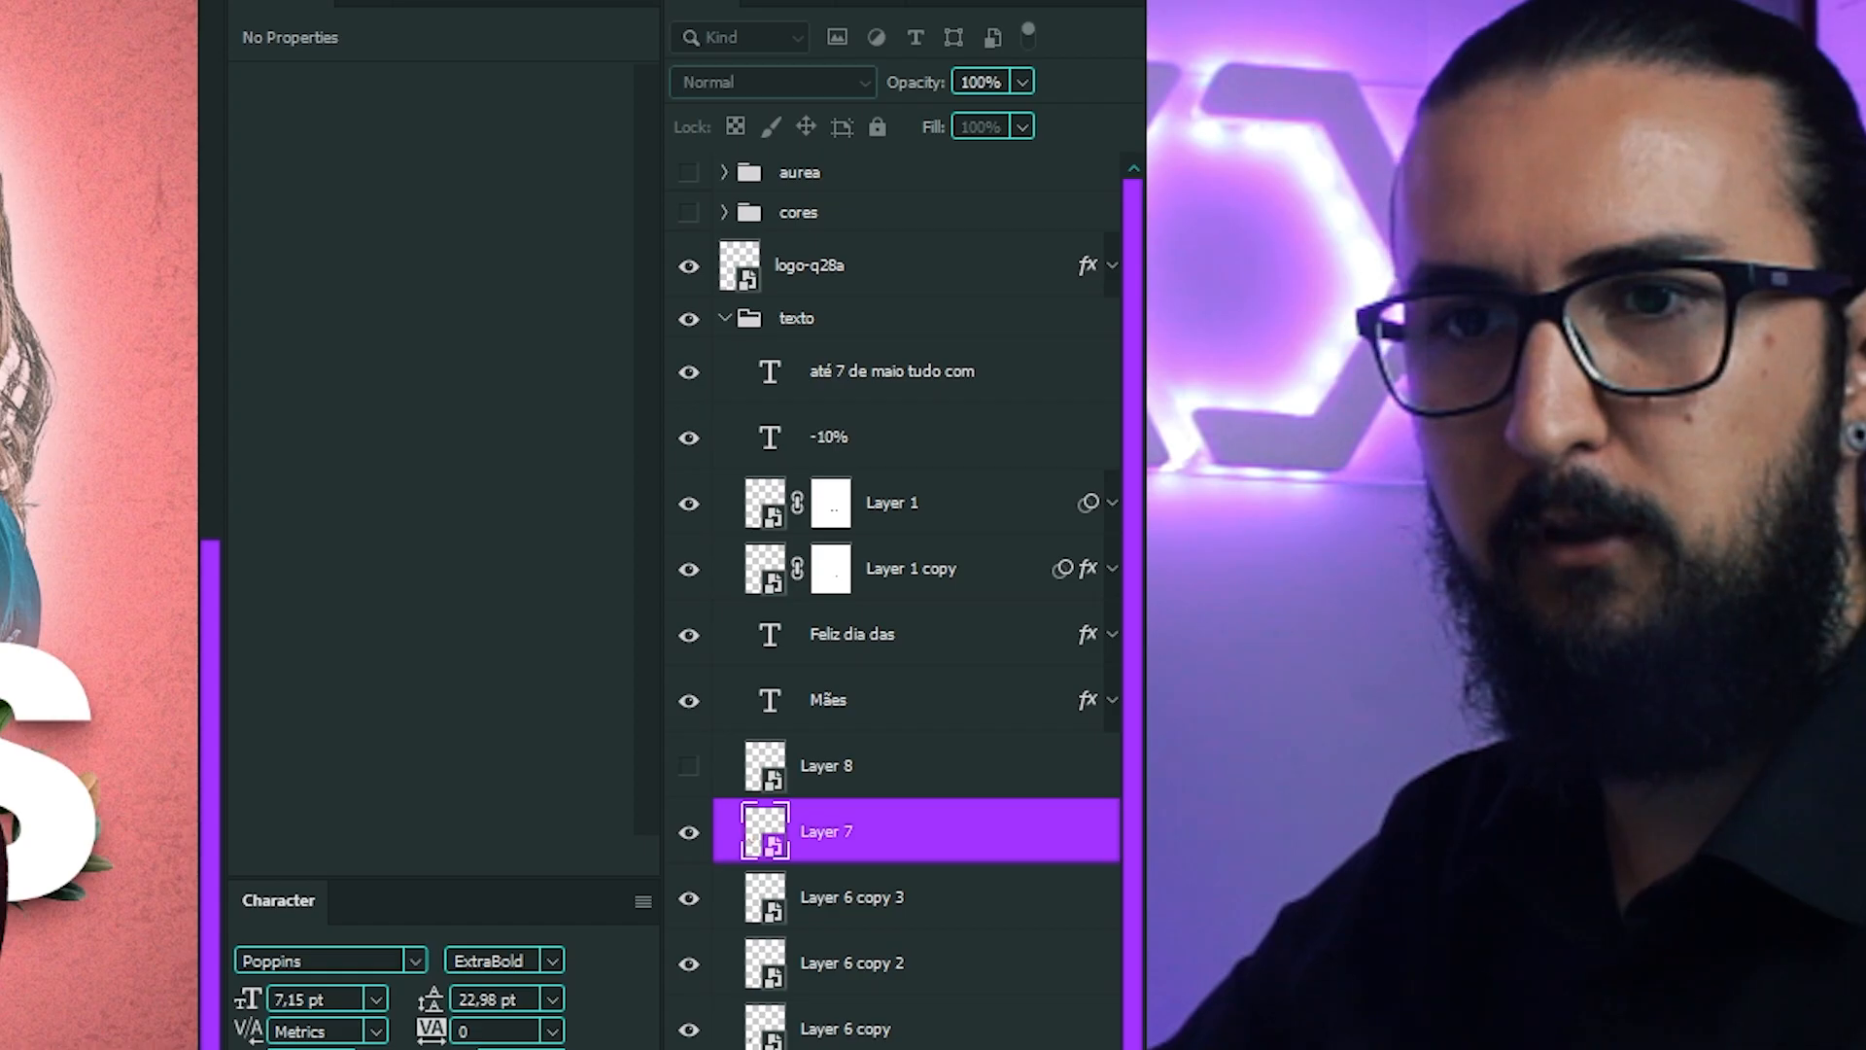
key("Return")
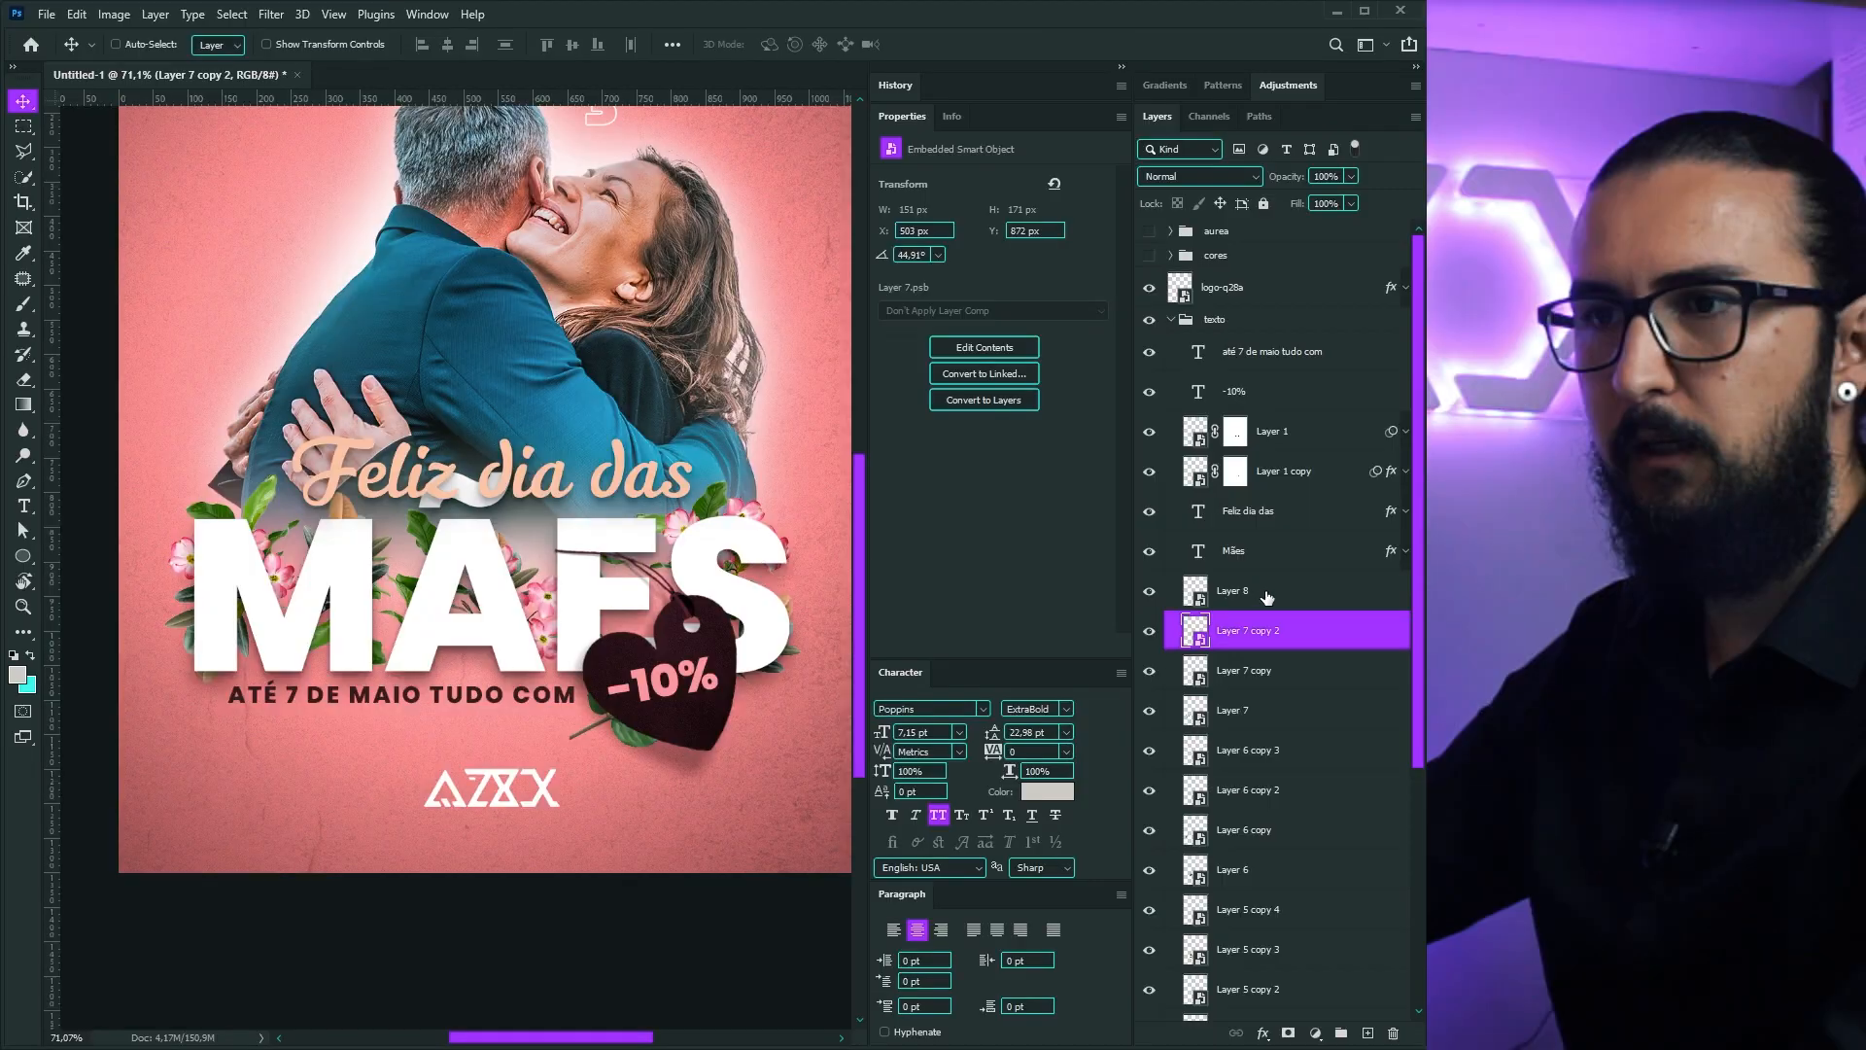
Step: Position and rotate the Layer 8 rose behind the gap between M and A, and add two copies behind other letters
left_click(1232, 599)
left_click_drag(661, 594, 401, 502)
key("ctrl+t")
left_click_drag(494, 614, 457, 542)
left_click_drag(443, 707, 409, 649)
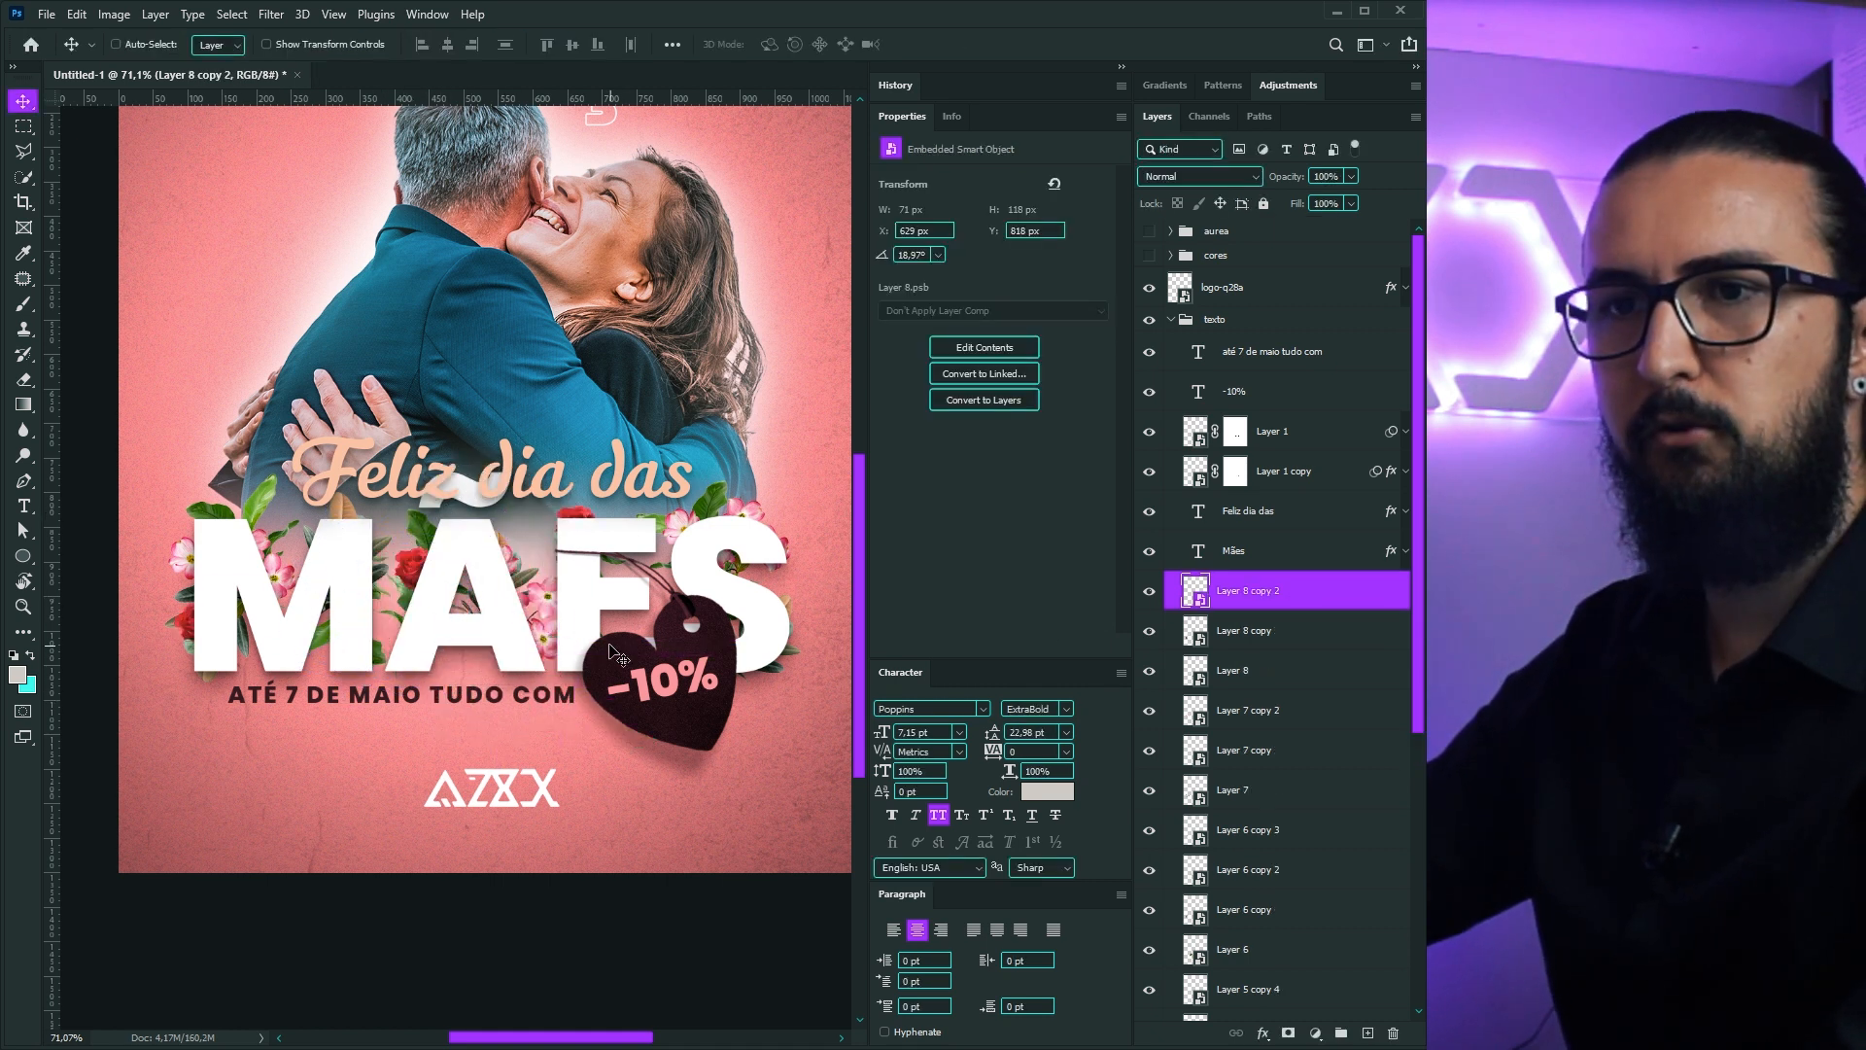
Step: Duplicate the rose beside the S, flip and rotate the copy, and tuck it behind the letter
left_click_drag(586, 616, 750, 741)
key("ctrl+t")
right_click(749, 680)
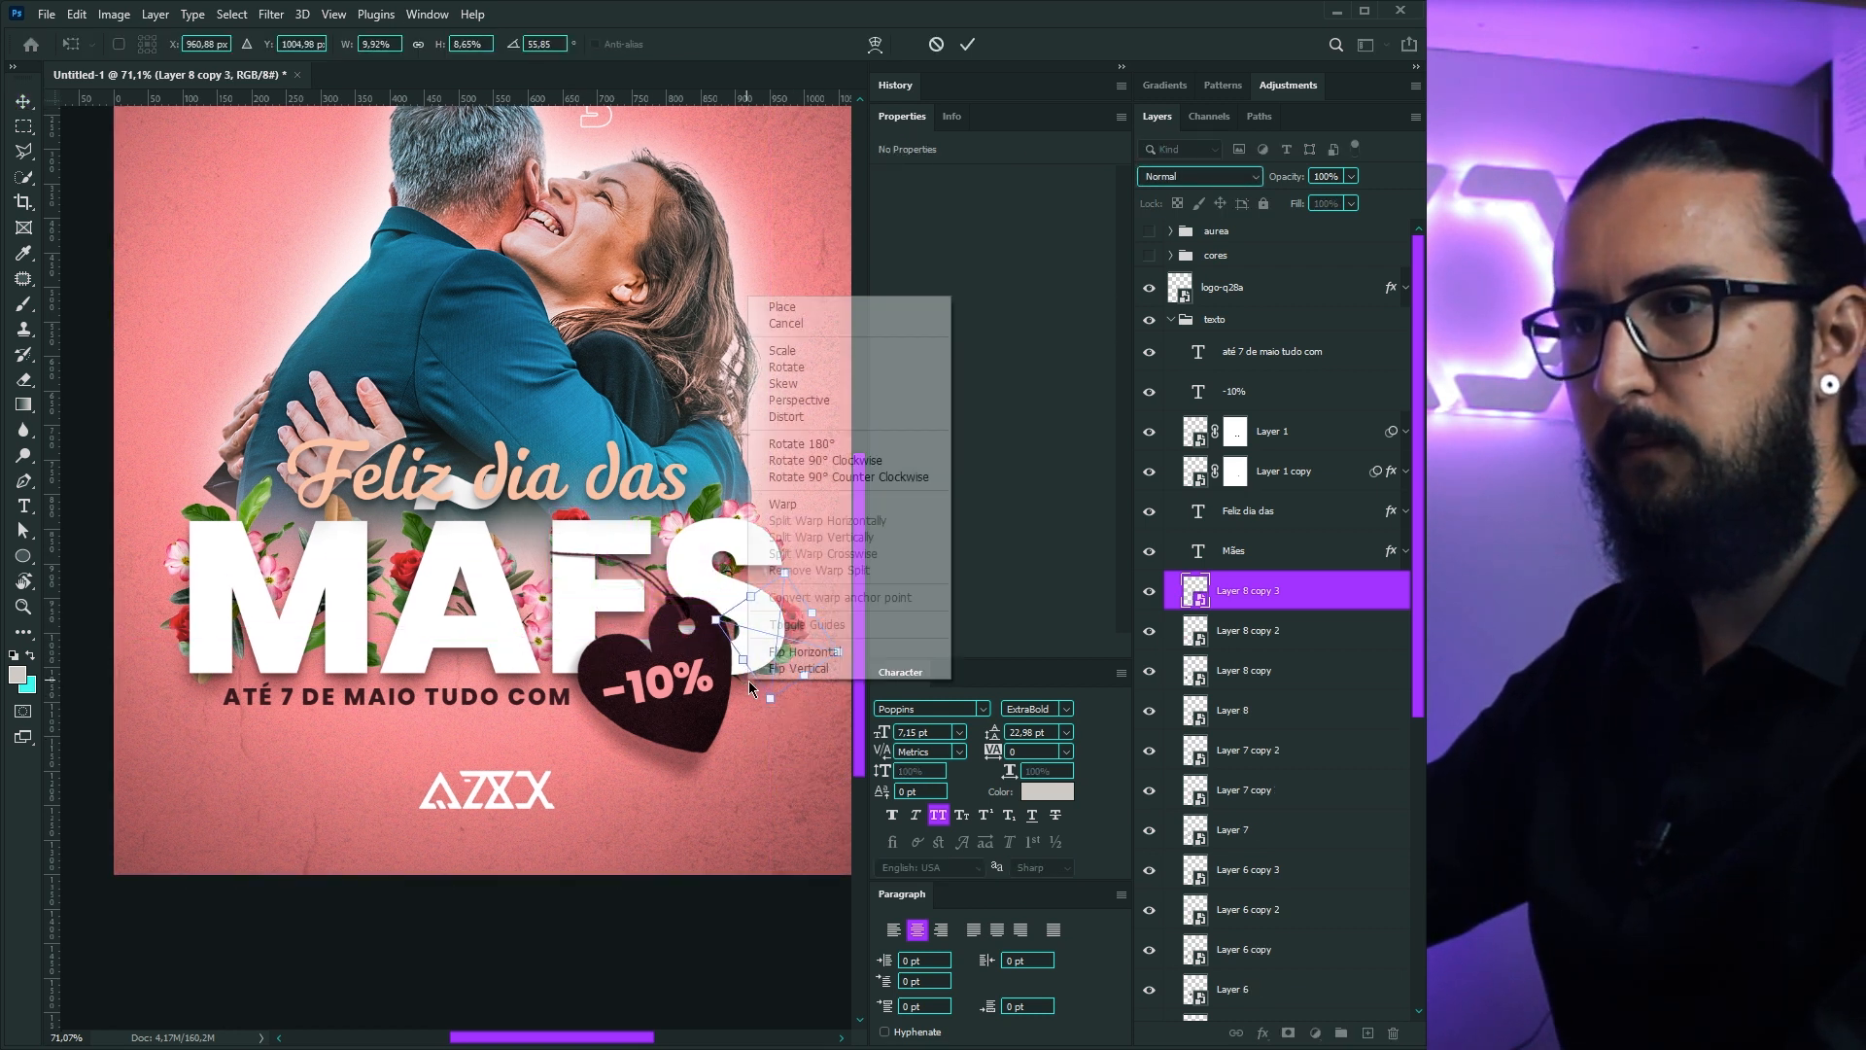
left_click(806, 653)
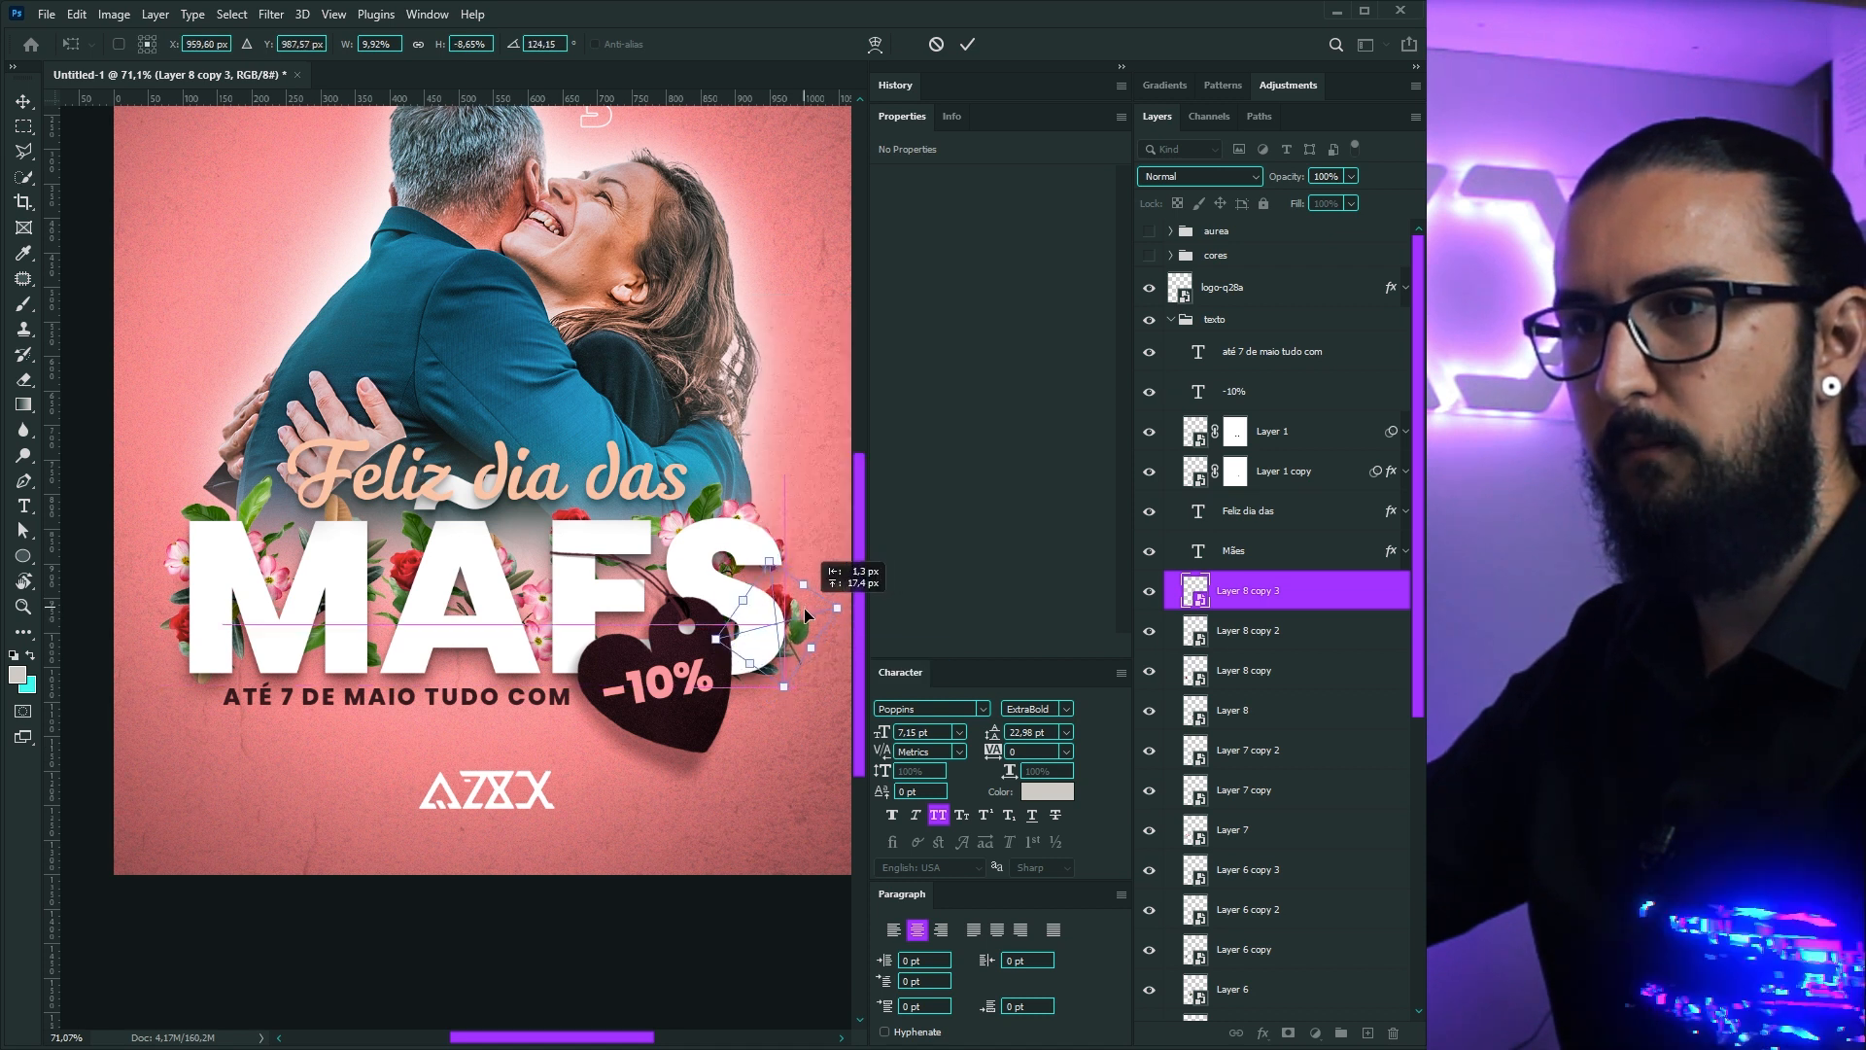
key("Return")
Step: Duplicate the Layer 7 pink flowers beside the M and place the copy above the Mães text layer
scroll(593, 598, "down", 2)
scroll(579, 719, "up", 3)
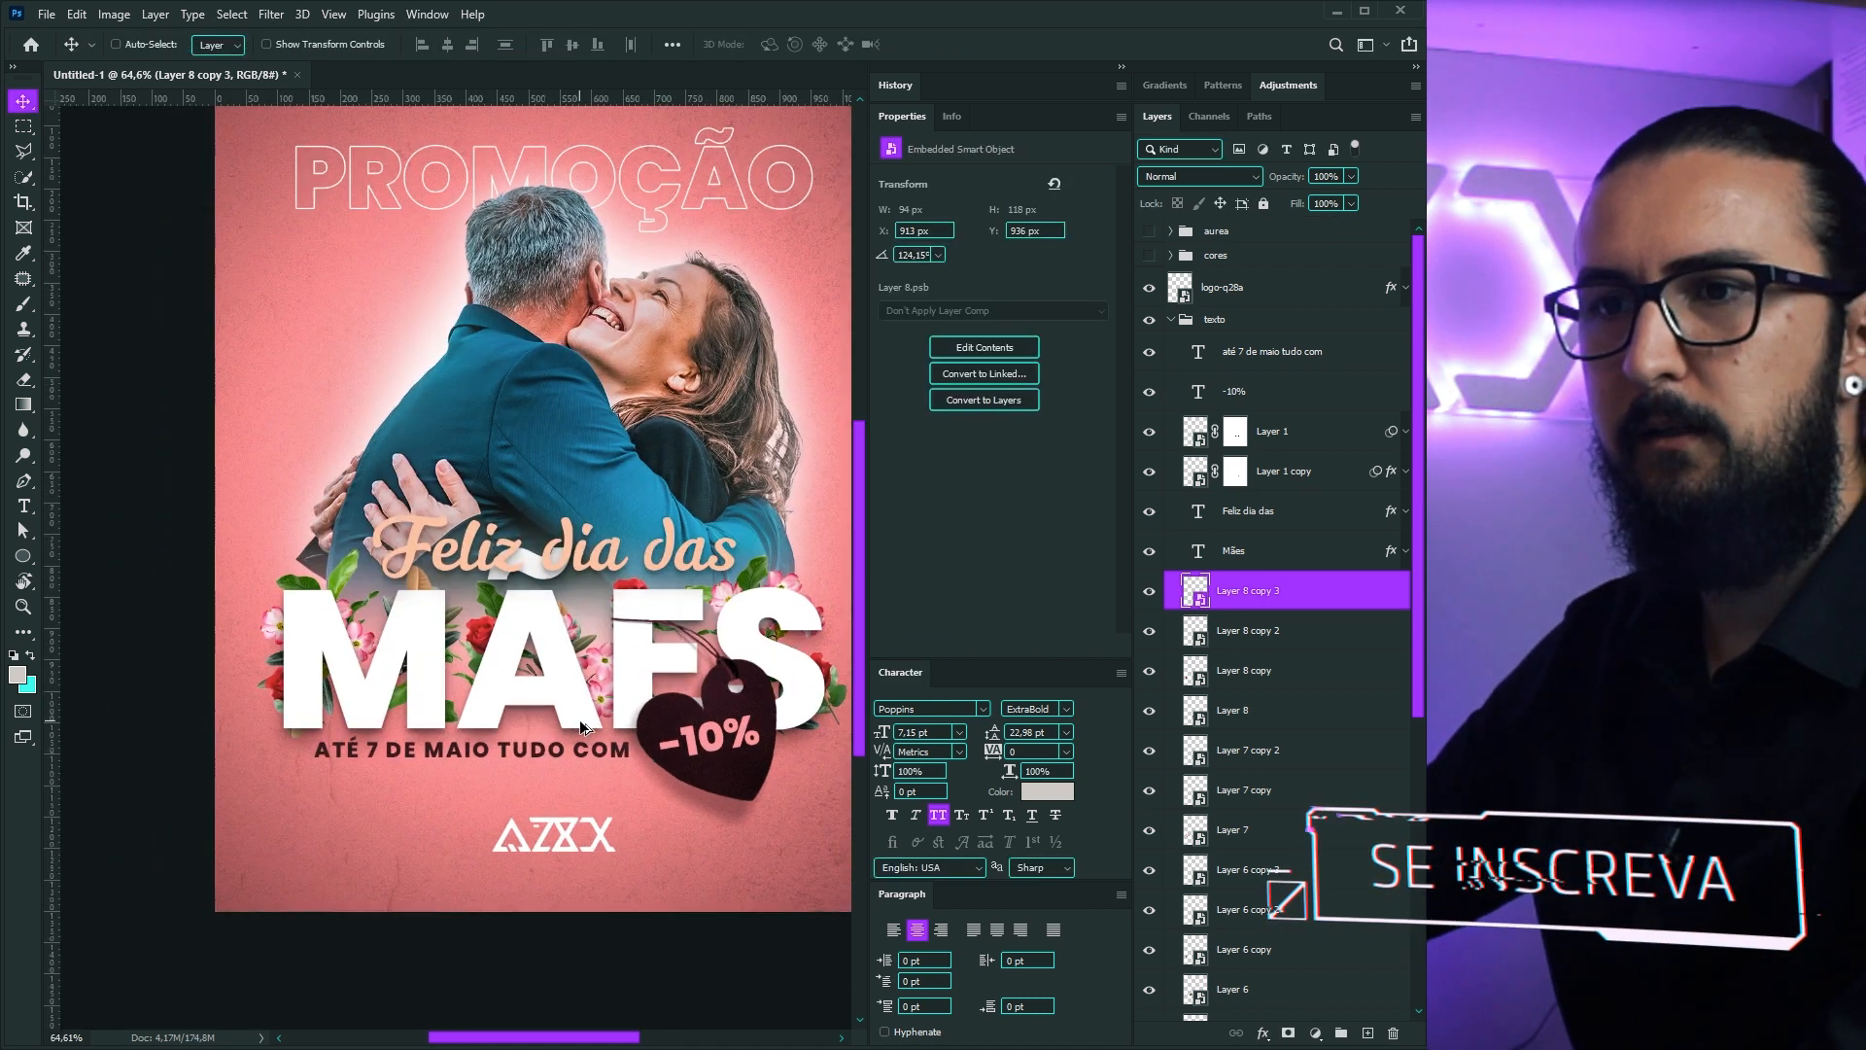
left_click_drag(490, 754, 465, 751)
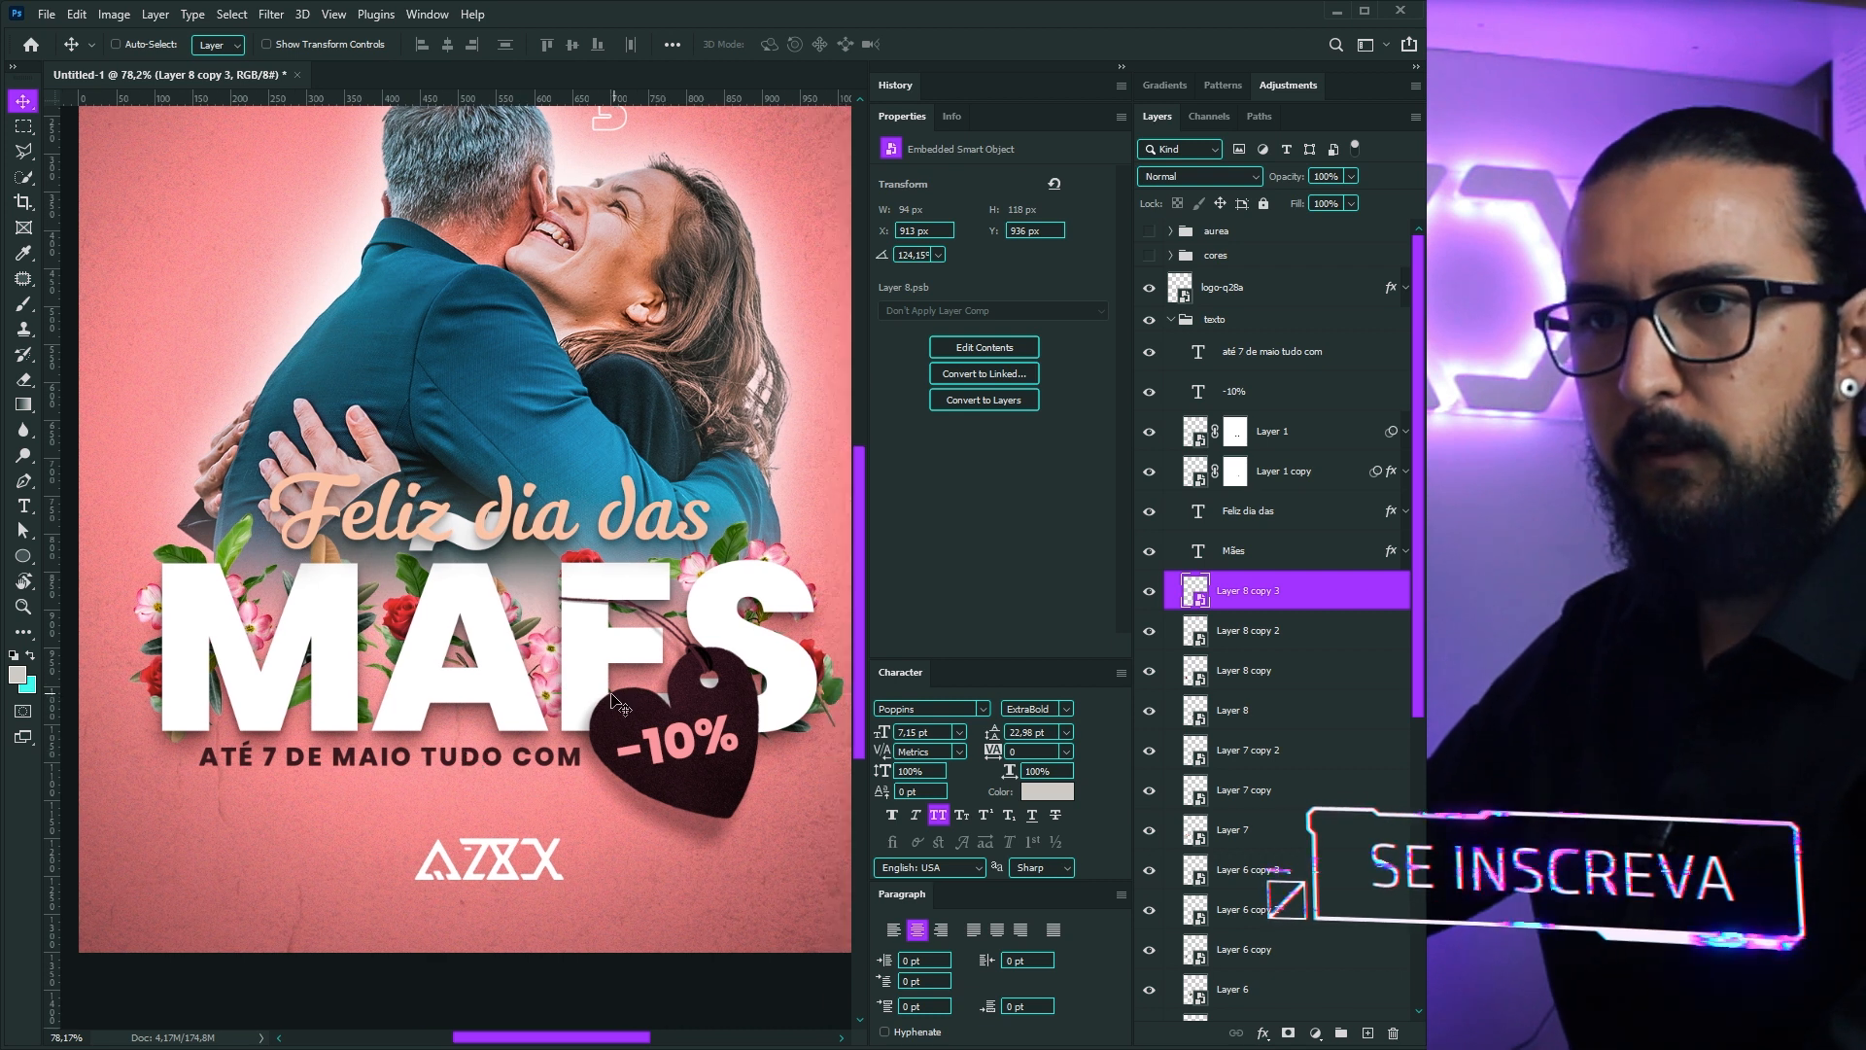
left_click_drag(444, 666, 416, 616)
left_click(418, 630, "ctrl")
left_click_drag(116, 567, 139, 579)
left_click(138, 578, "ctrl")
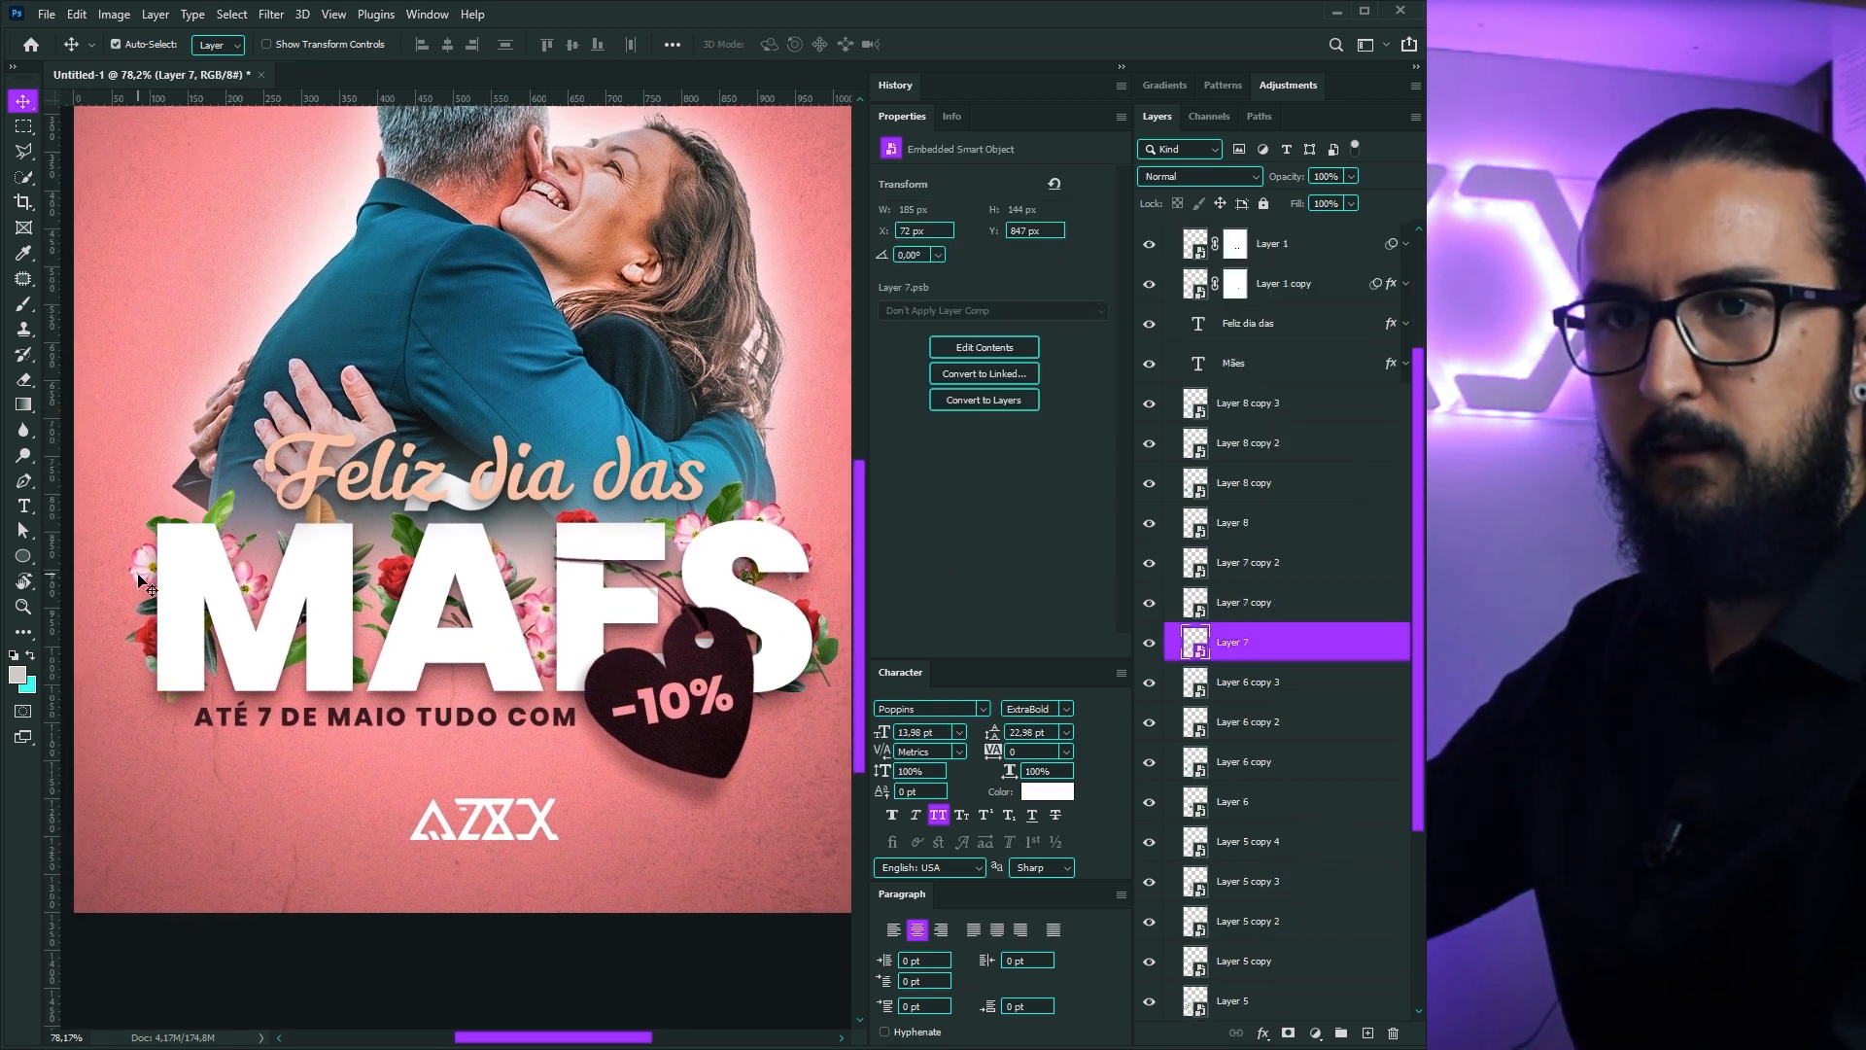
left_click_drag(1149, 653, 1206, 345)
scroll(89, 584, "up", 5)
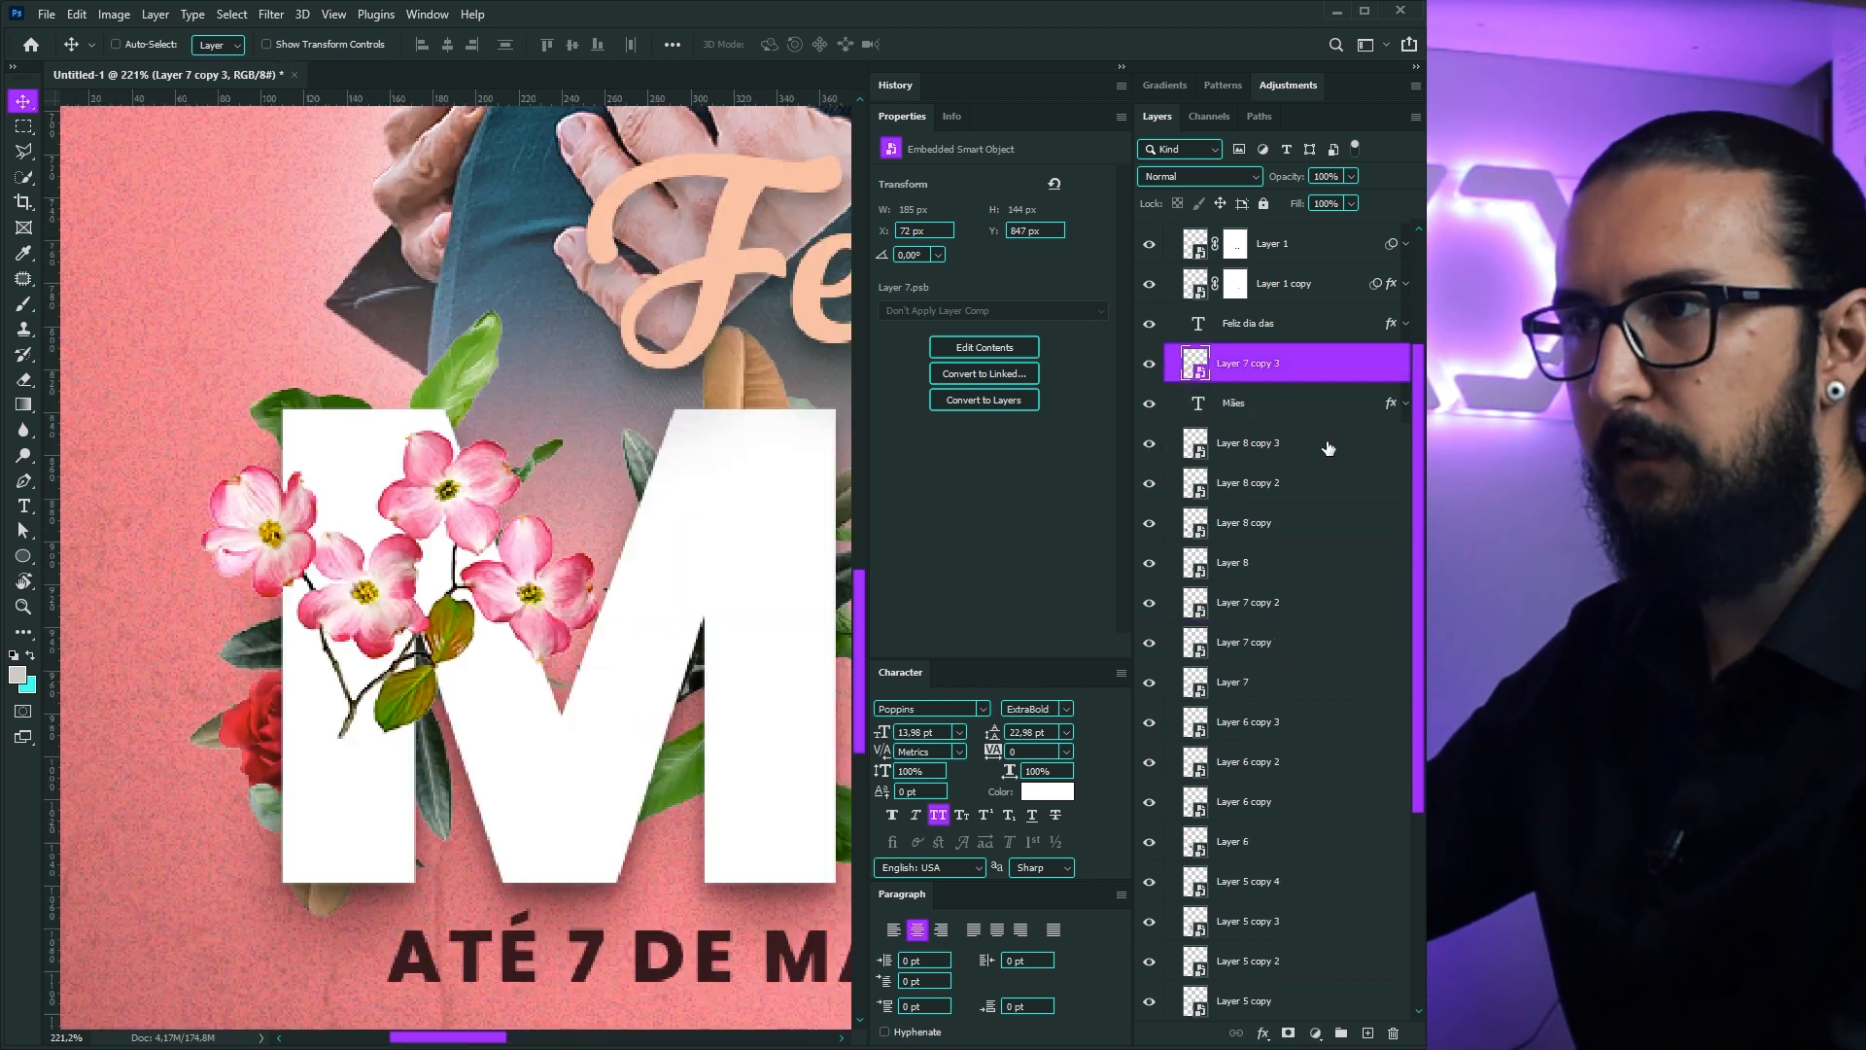
Step: Add a layer mask to the front flower copy, ready the Brush tool, and compare the M with and without the copy
left_click(1287, 1033)
key("b")
right_click(495, 595)
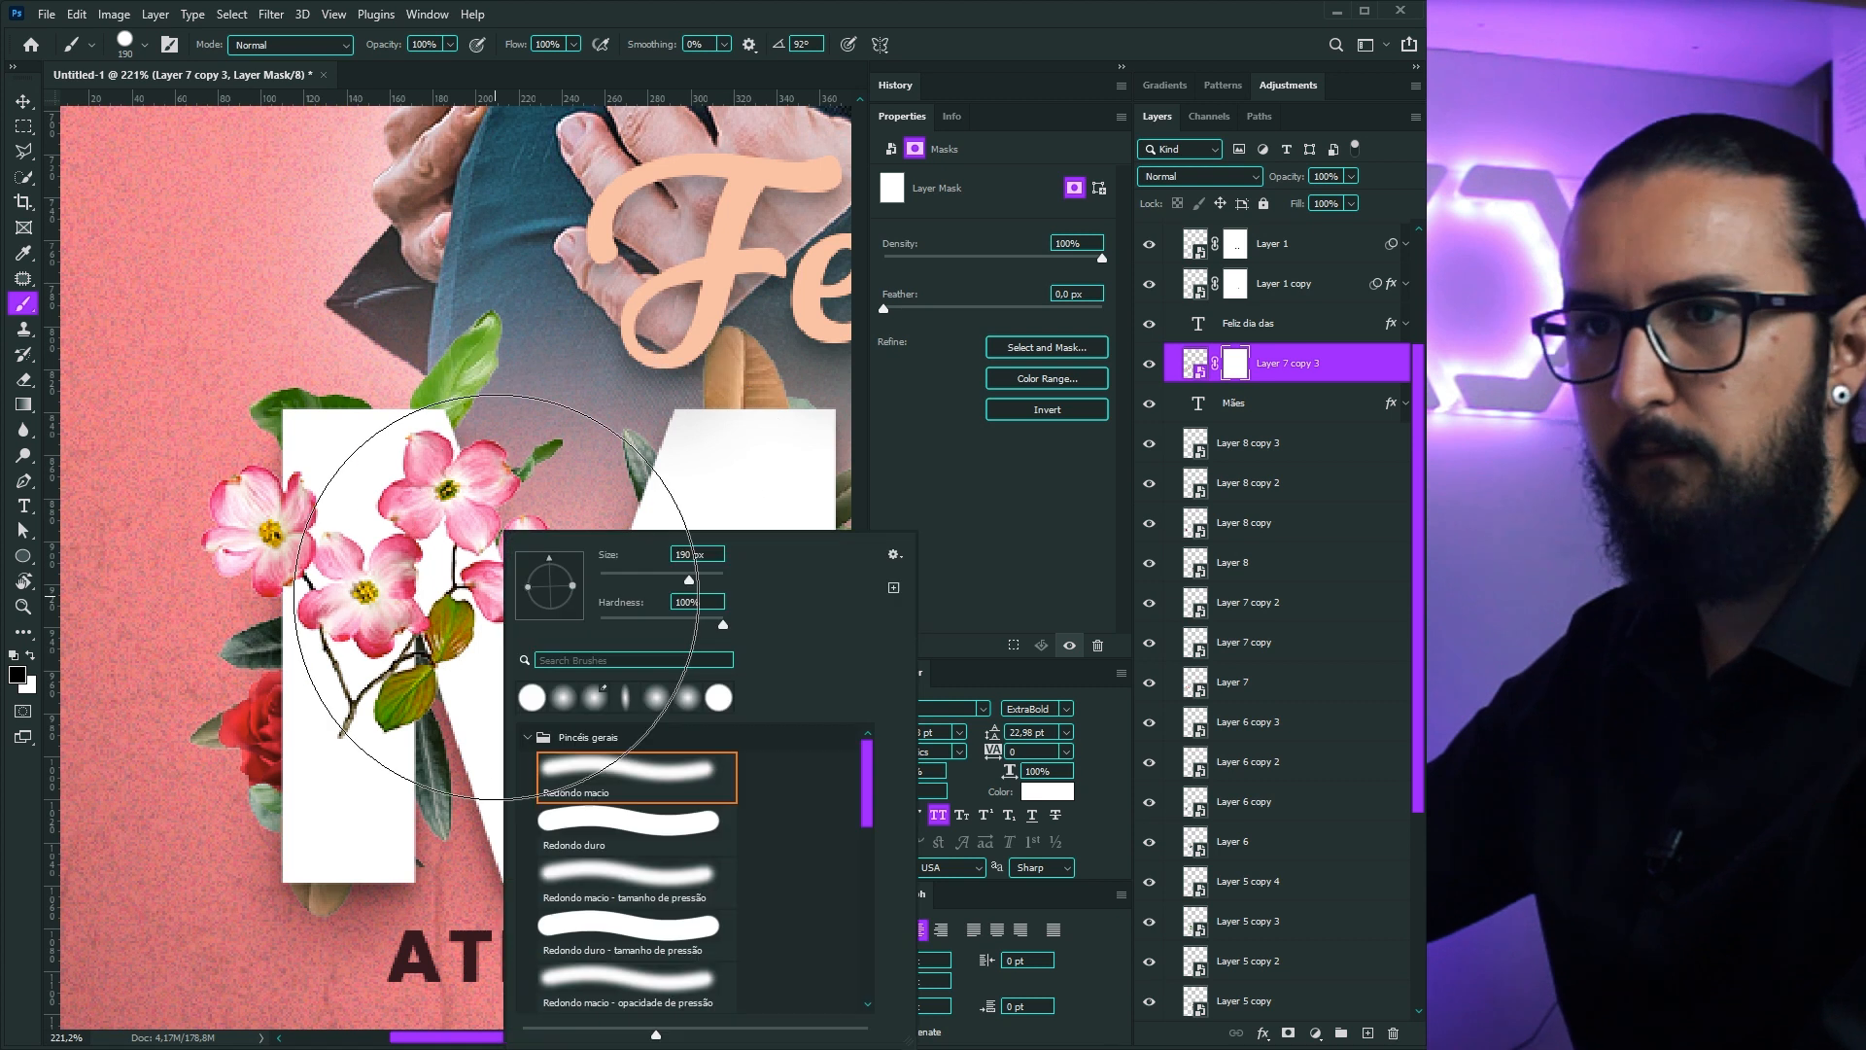
left_click(1195, 363)
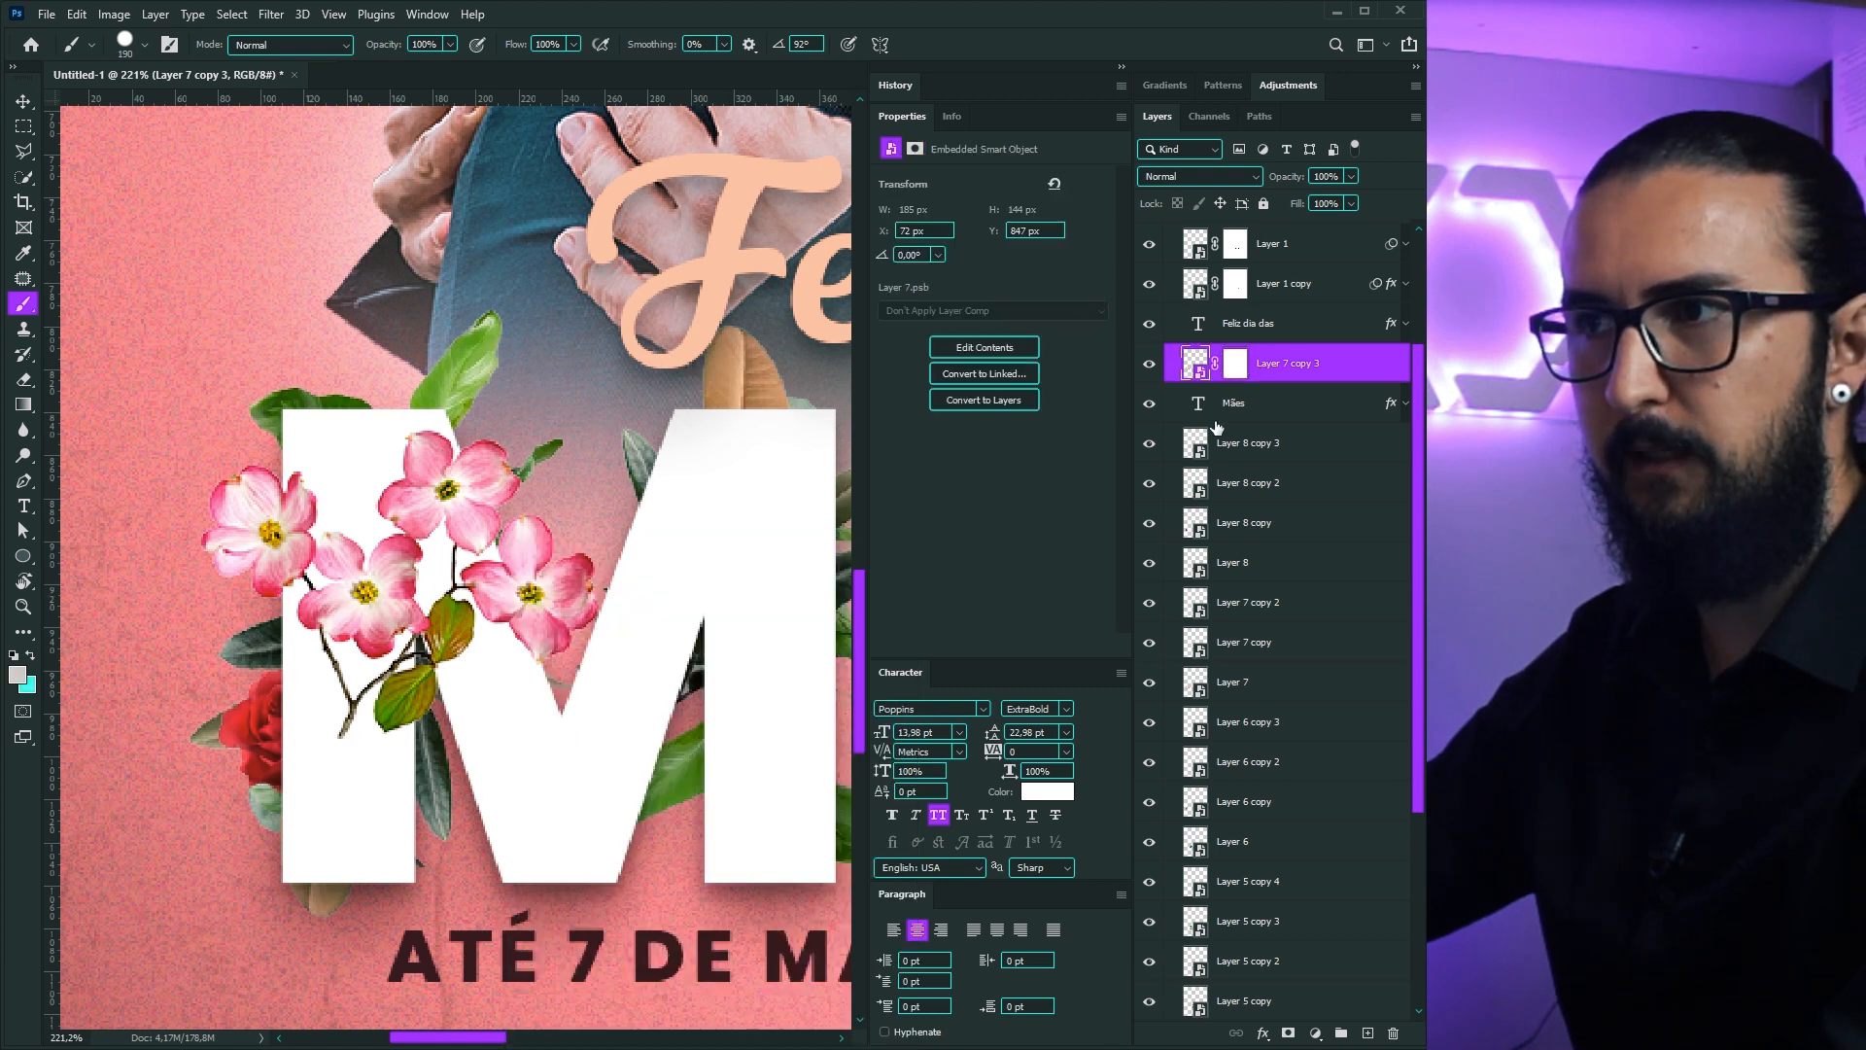
left_click(1232, 365)
left_click(1149, 365)
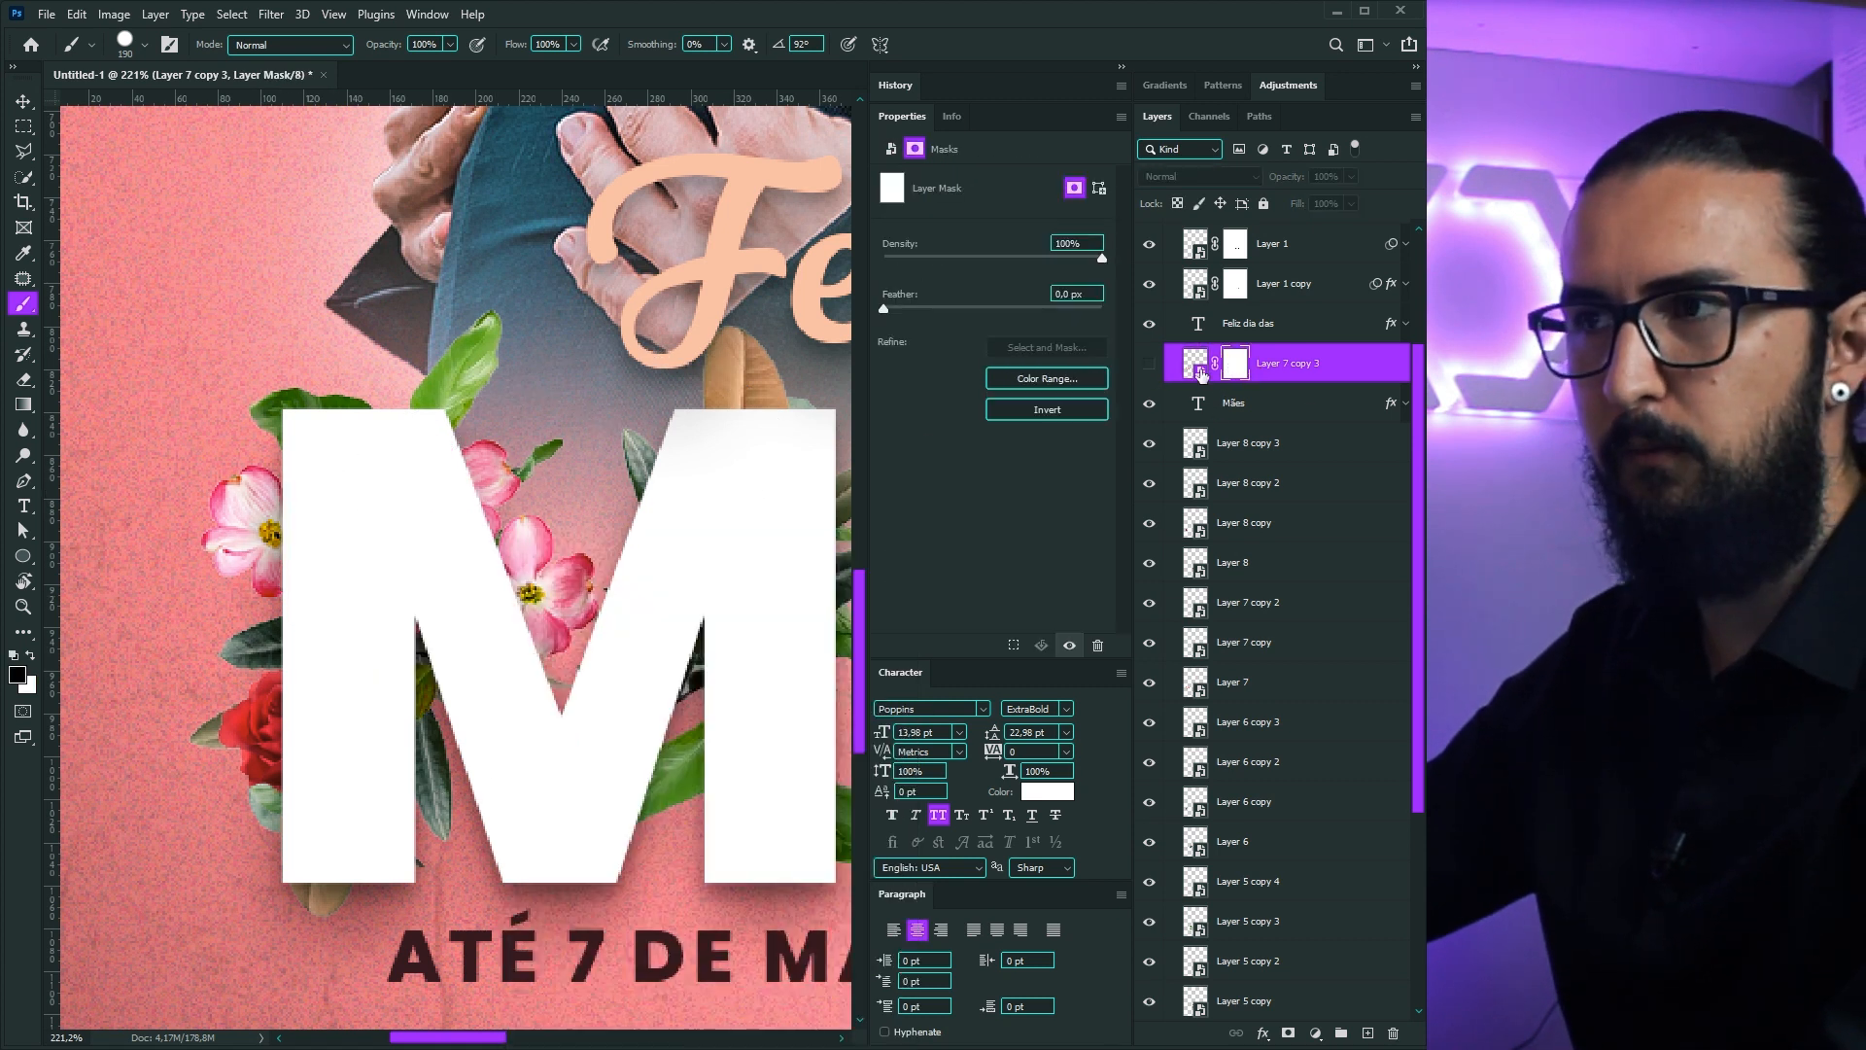
left_click(1150, 367)
Step: Set the brush size to 36 px and mask out the front copy's middle flowers and stems, keeping its two outer flowers over the M
right_click(378, 529)
left_click_drag(511, 580, 492, 580)
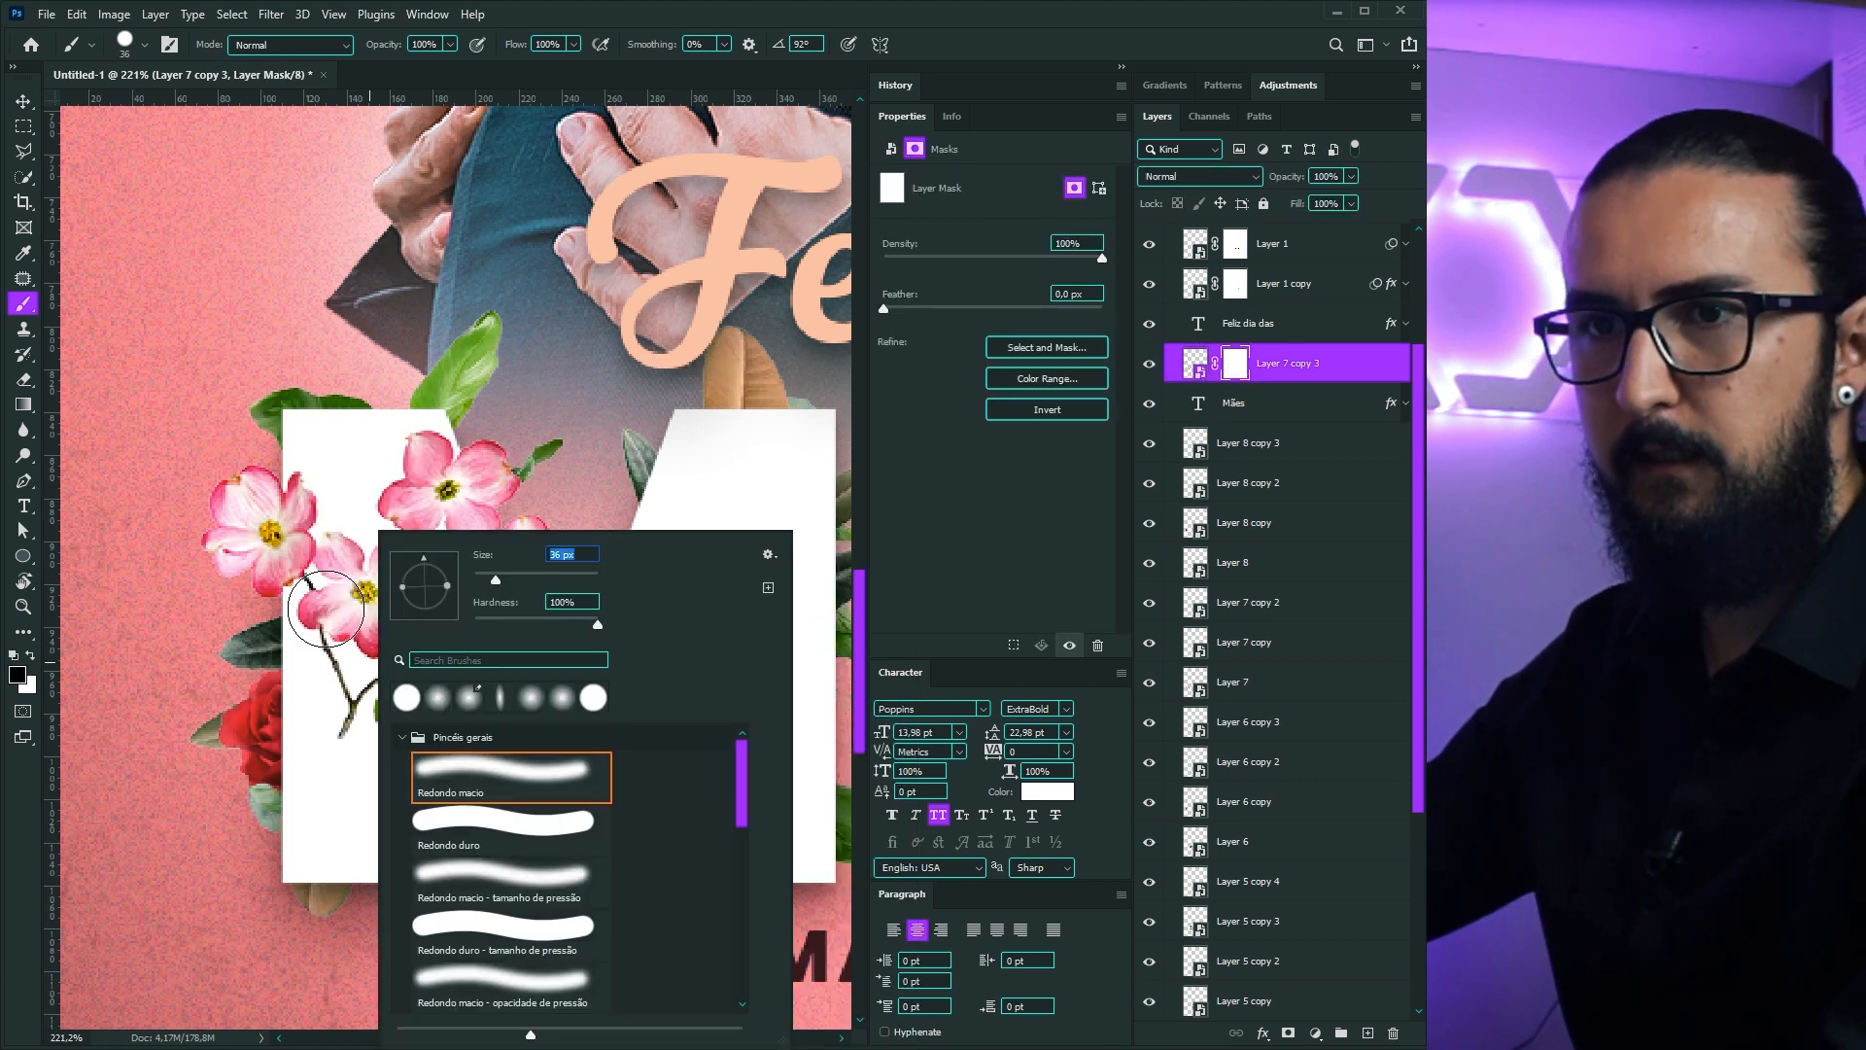
left_click(325, 604)
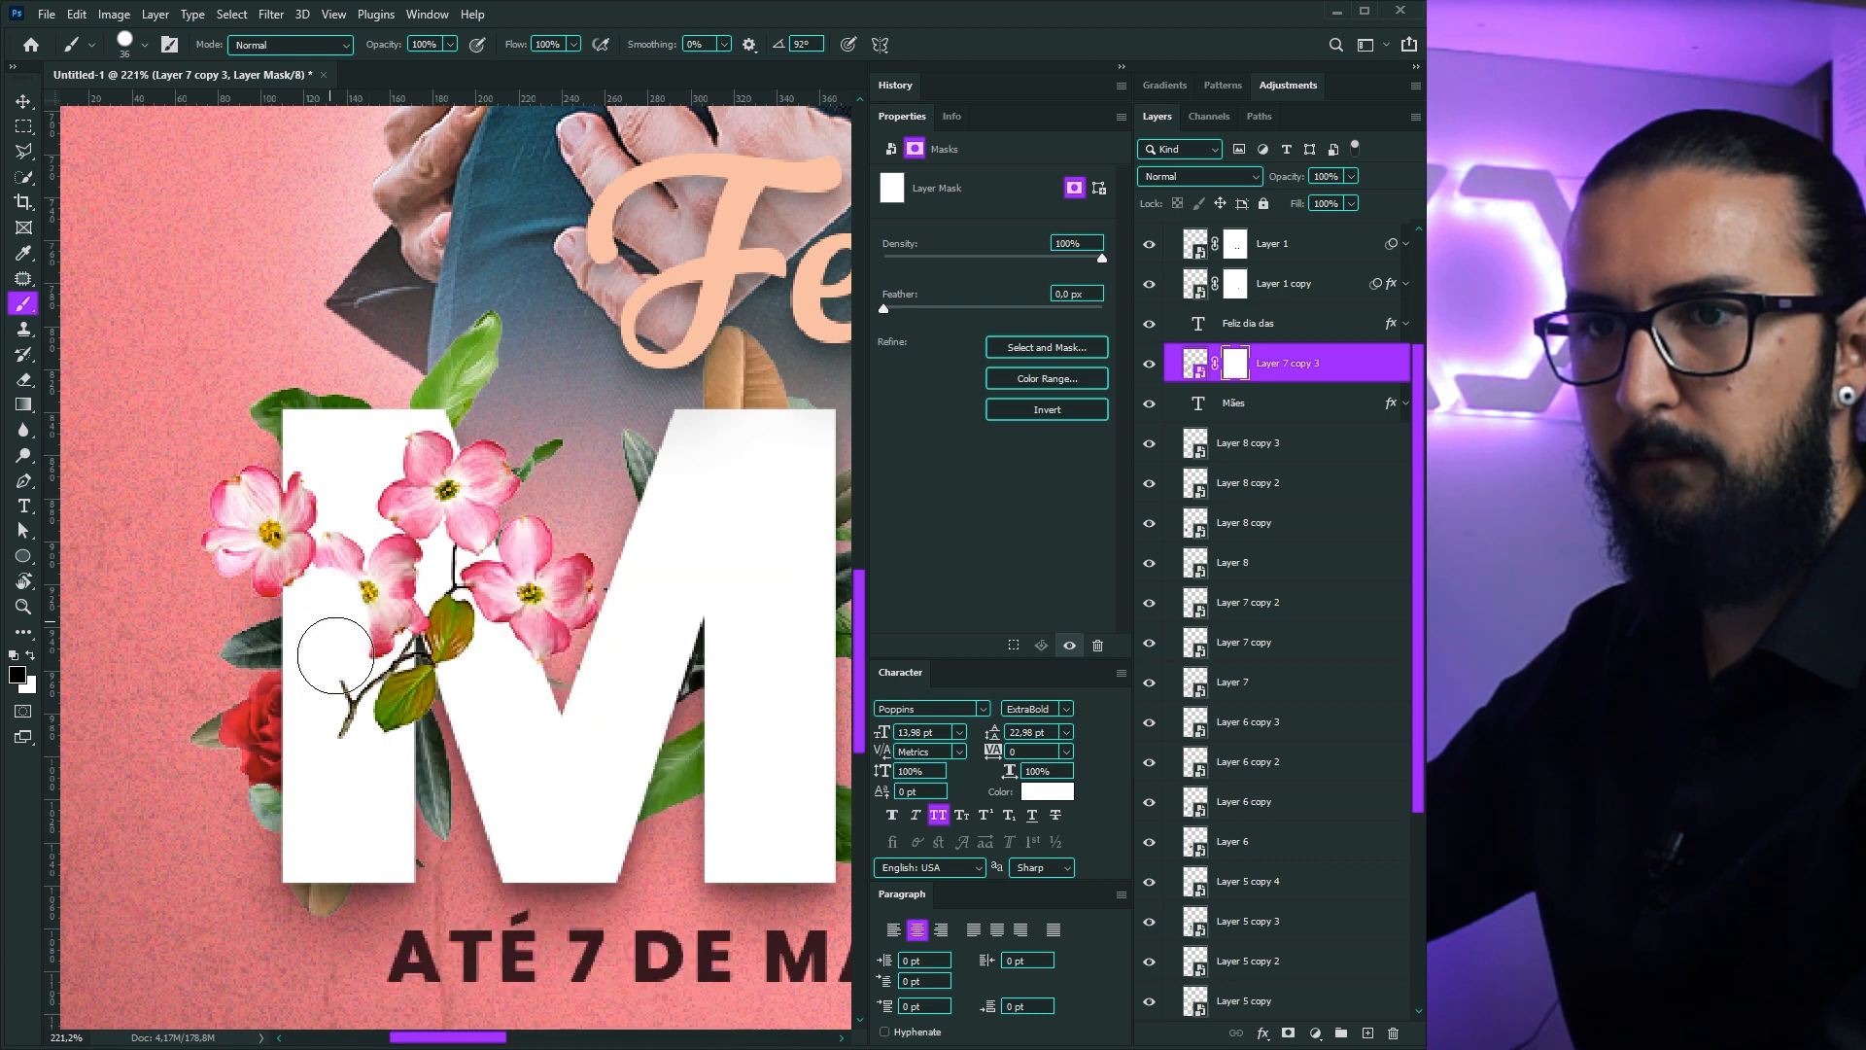
mouse_move(374, 714)
left_mouse_down()
mouse_move(439, 630)
mouse_move(435, 603)
mouse_move(420, 612)
mouse_move(444, 474)
left_mouse_up()
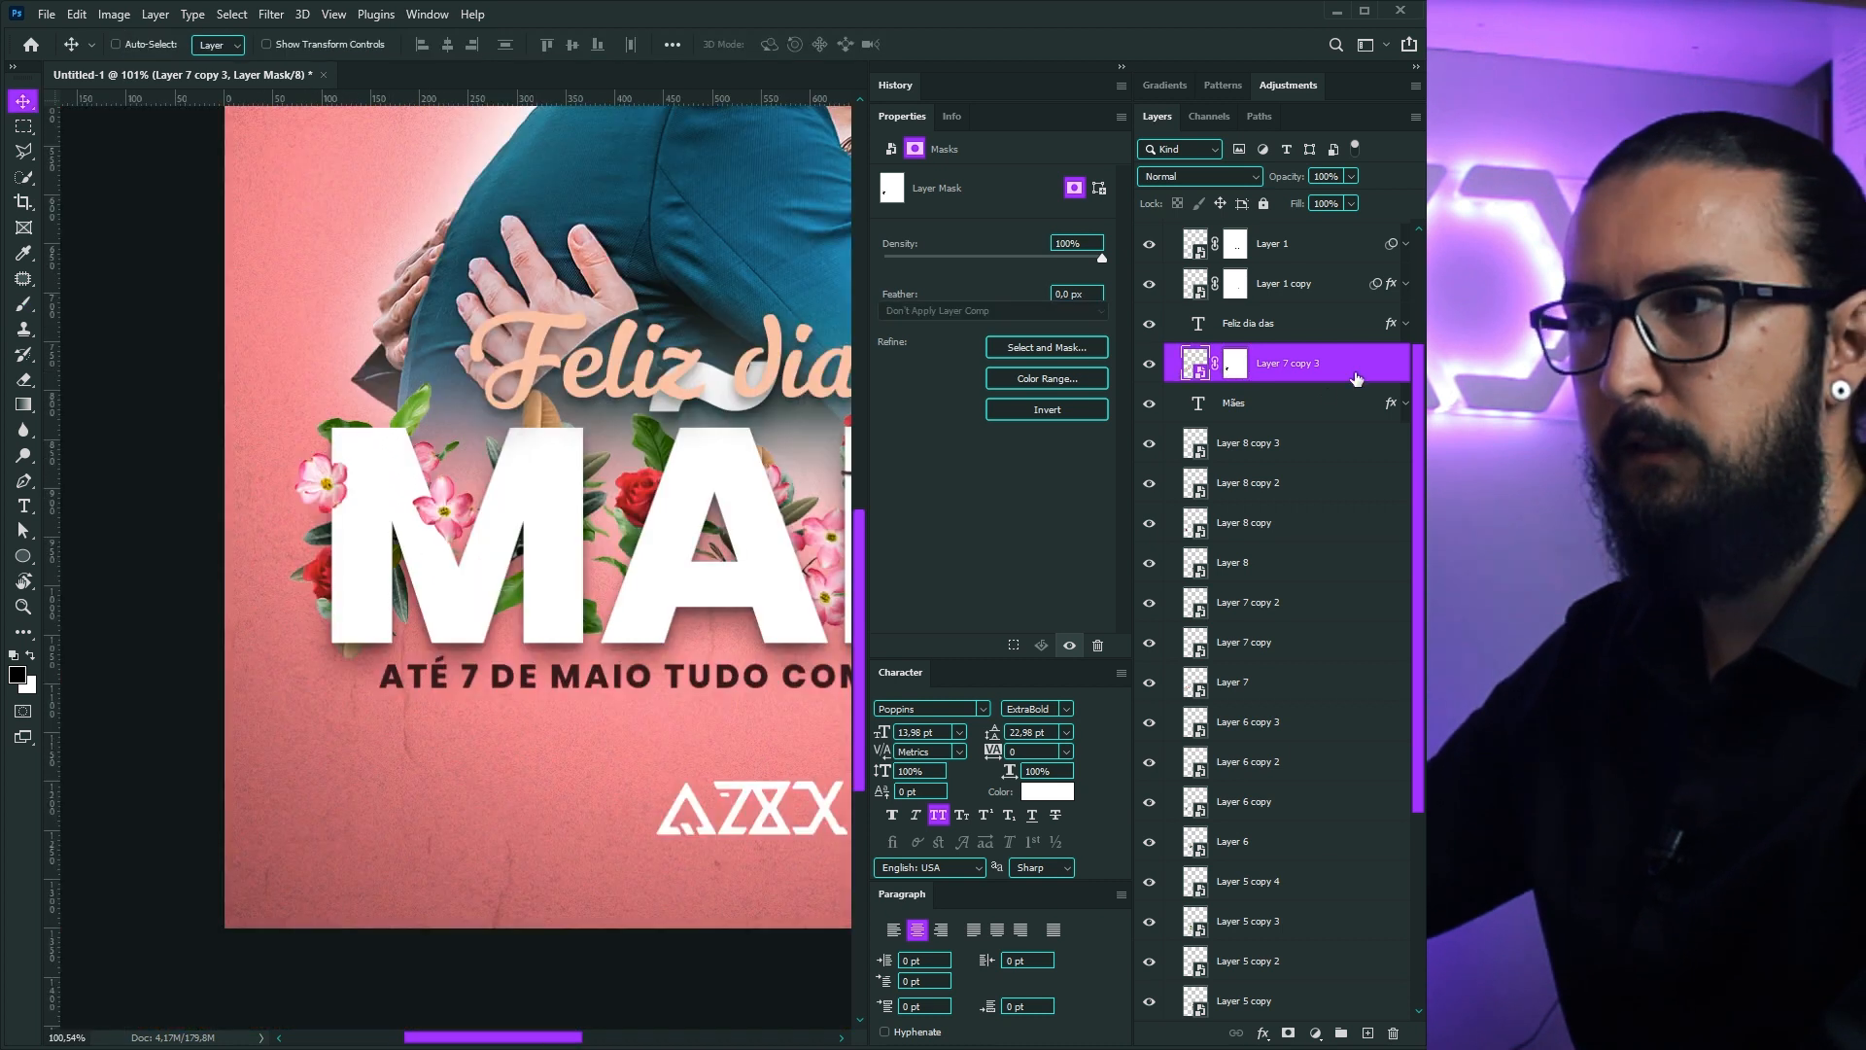
Step: Apply a Drop Shadow to the front copy of the pink flowers over the M, adjusting its opacity and reducing its size
double_click(1352, 372)
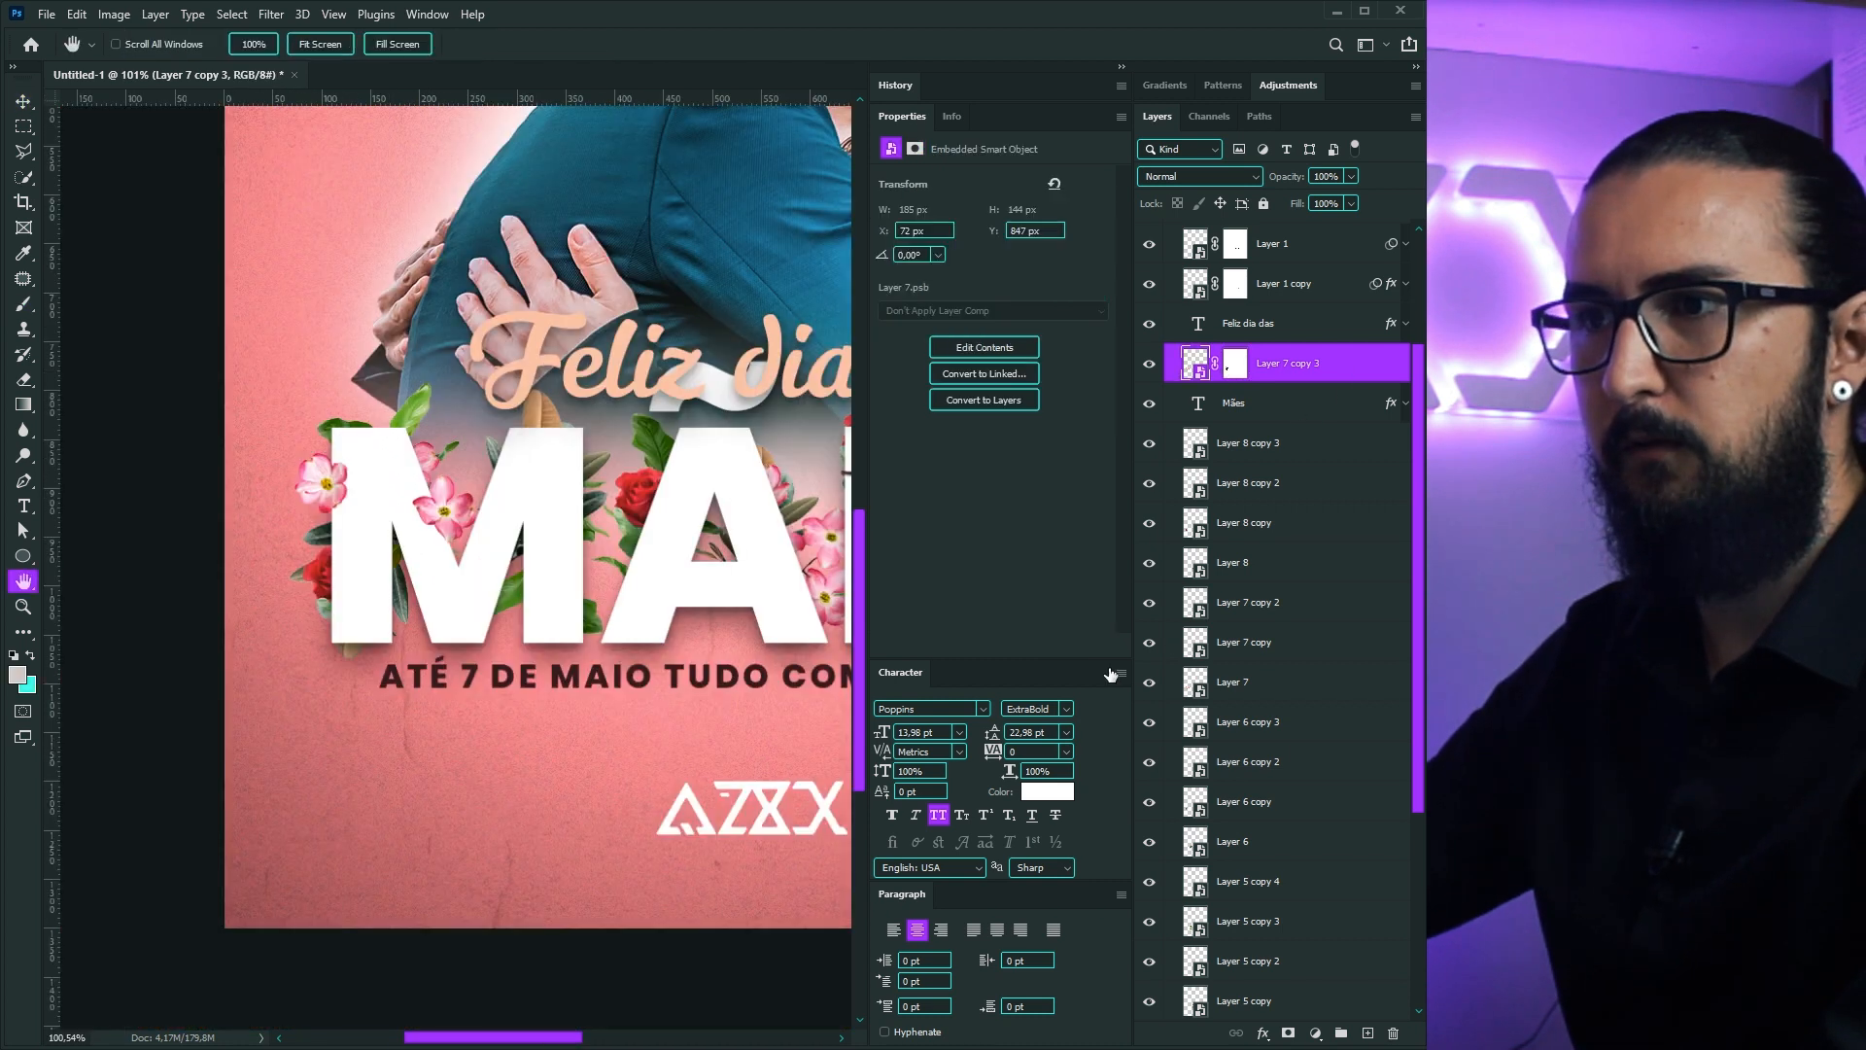
scroll(843, 559, "down", 1)
left_click(815, 572)
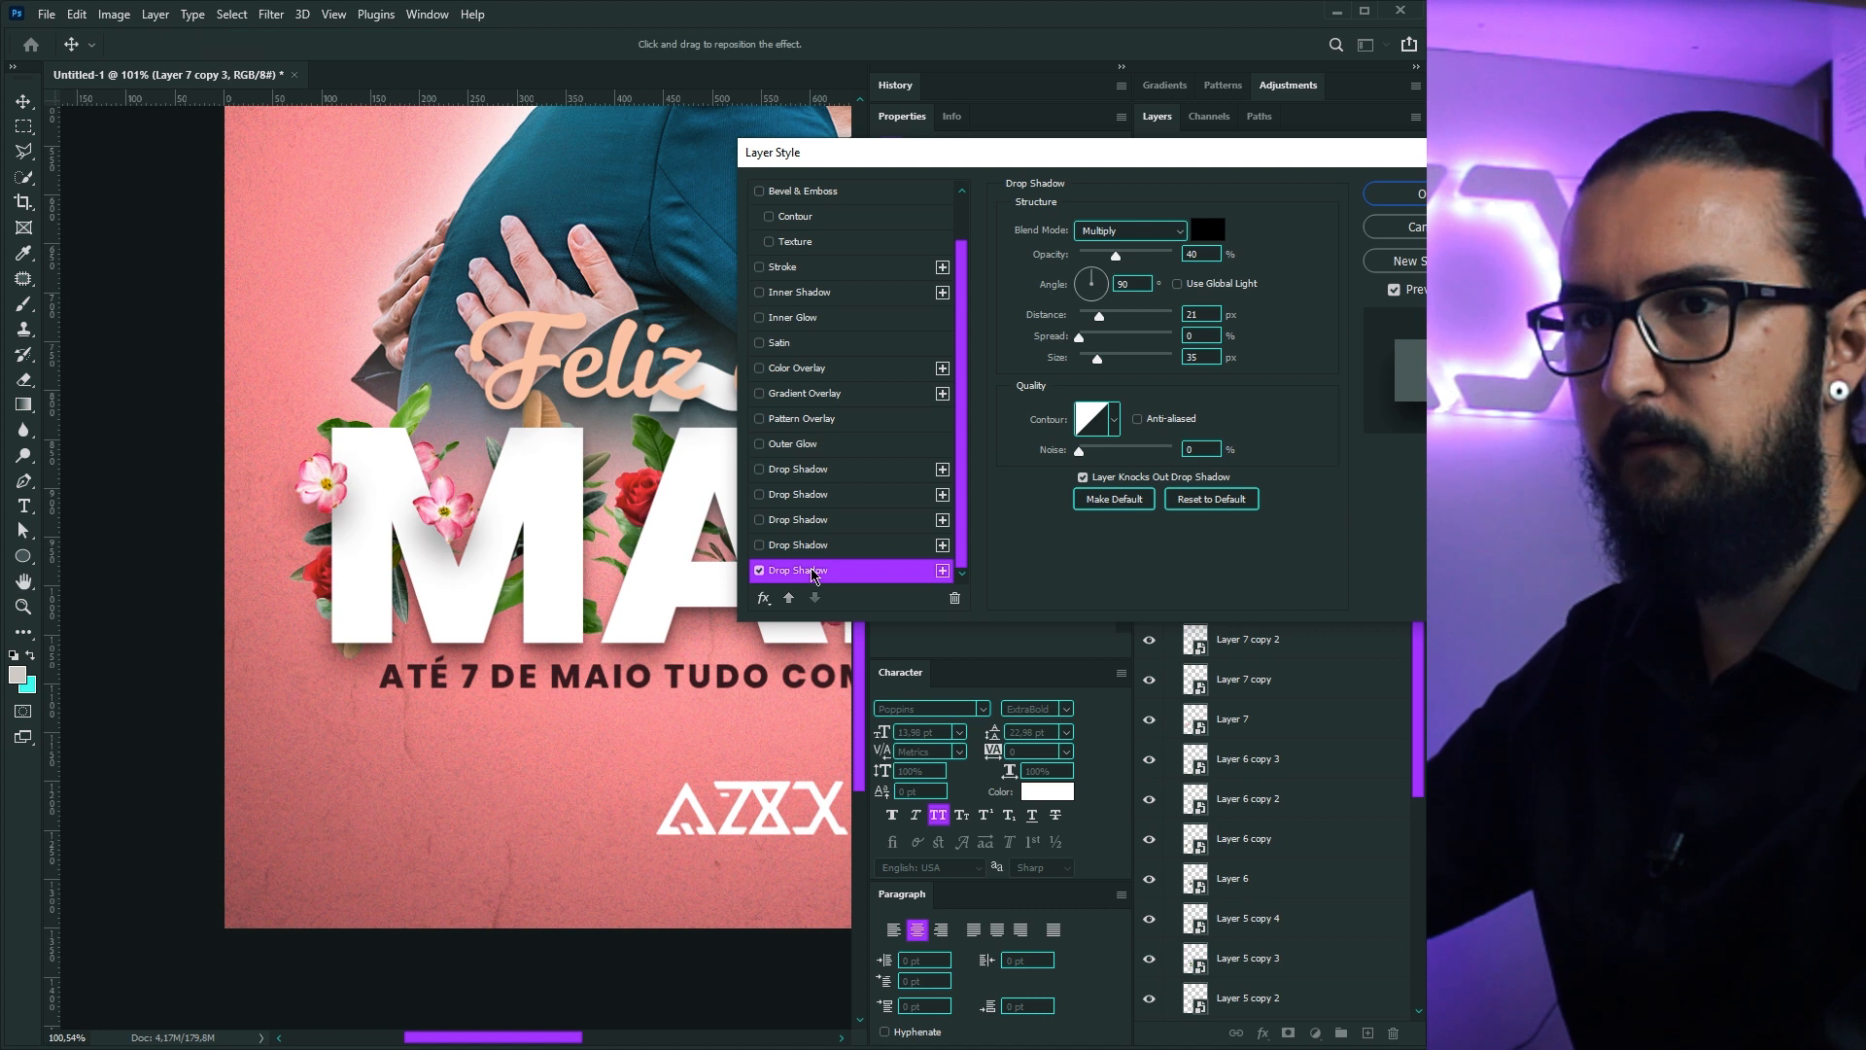
left_click_drag(1098, 255, 1116, 254)
left_click_drag(1097, 359, 1084, 360)
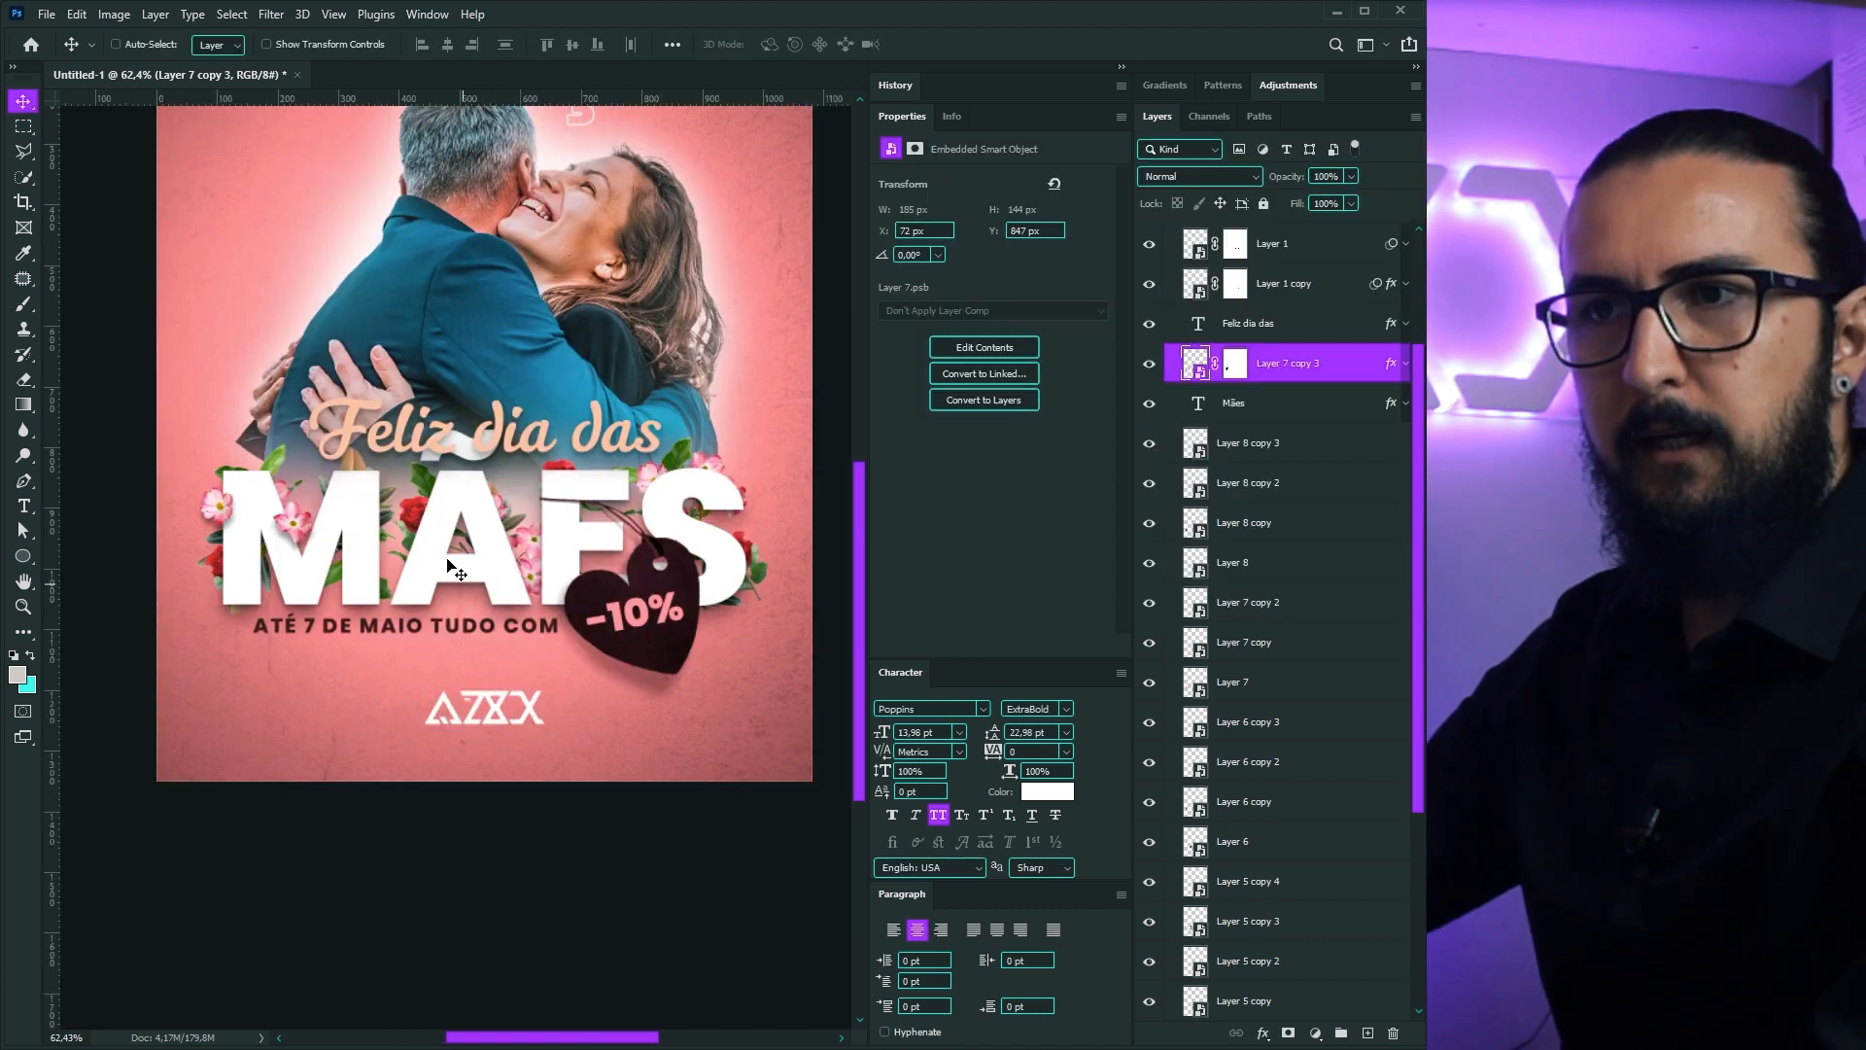
Step: Duplicate the Layer 8 rose between the M and the A and place the copy directly above the Mães text layer
left_click_drag(433, 571, 432, 680)
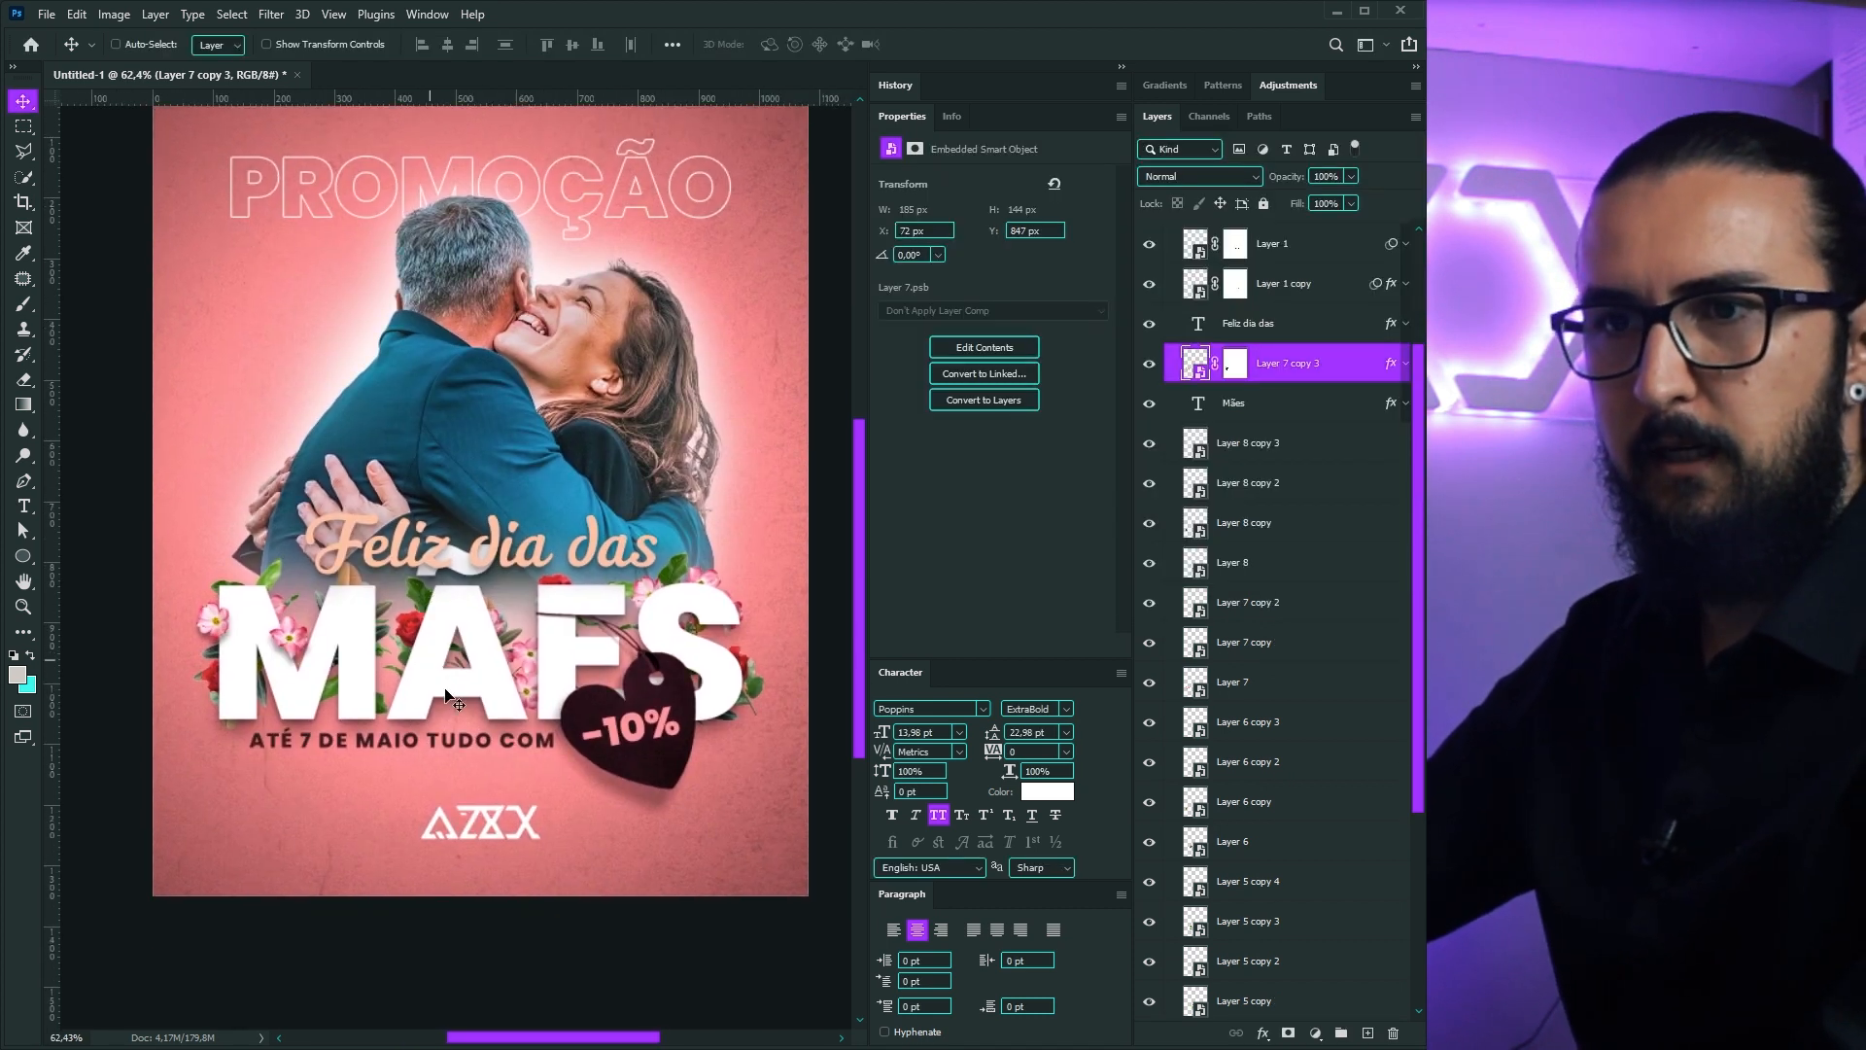
scroll(432, 680, "up", 3)
left_click(377, 587, "ctrl")
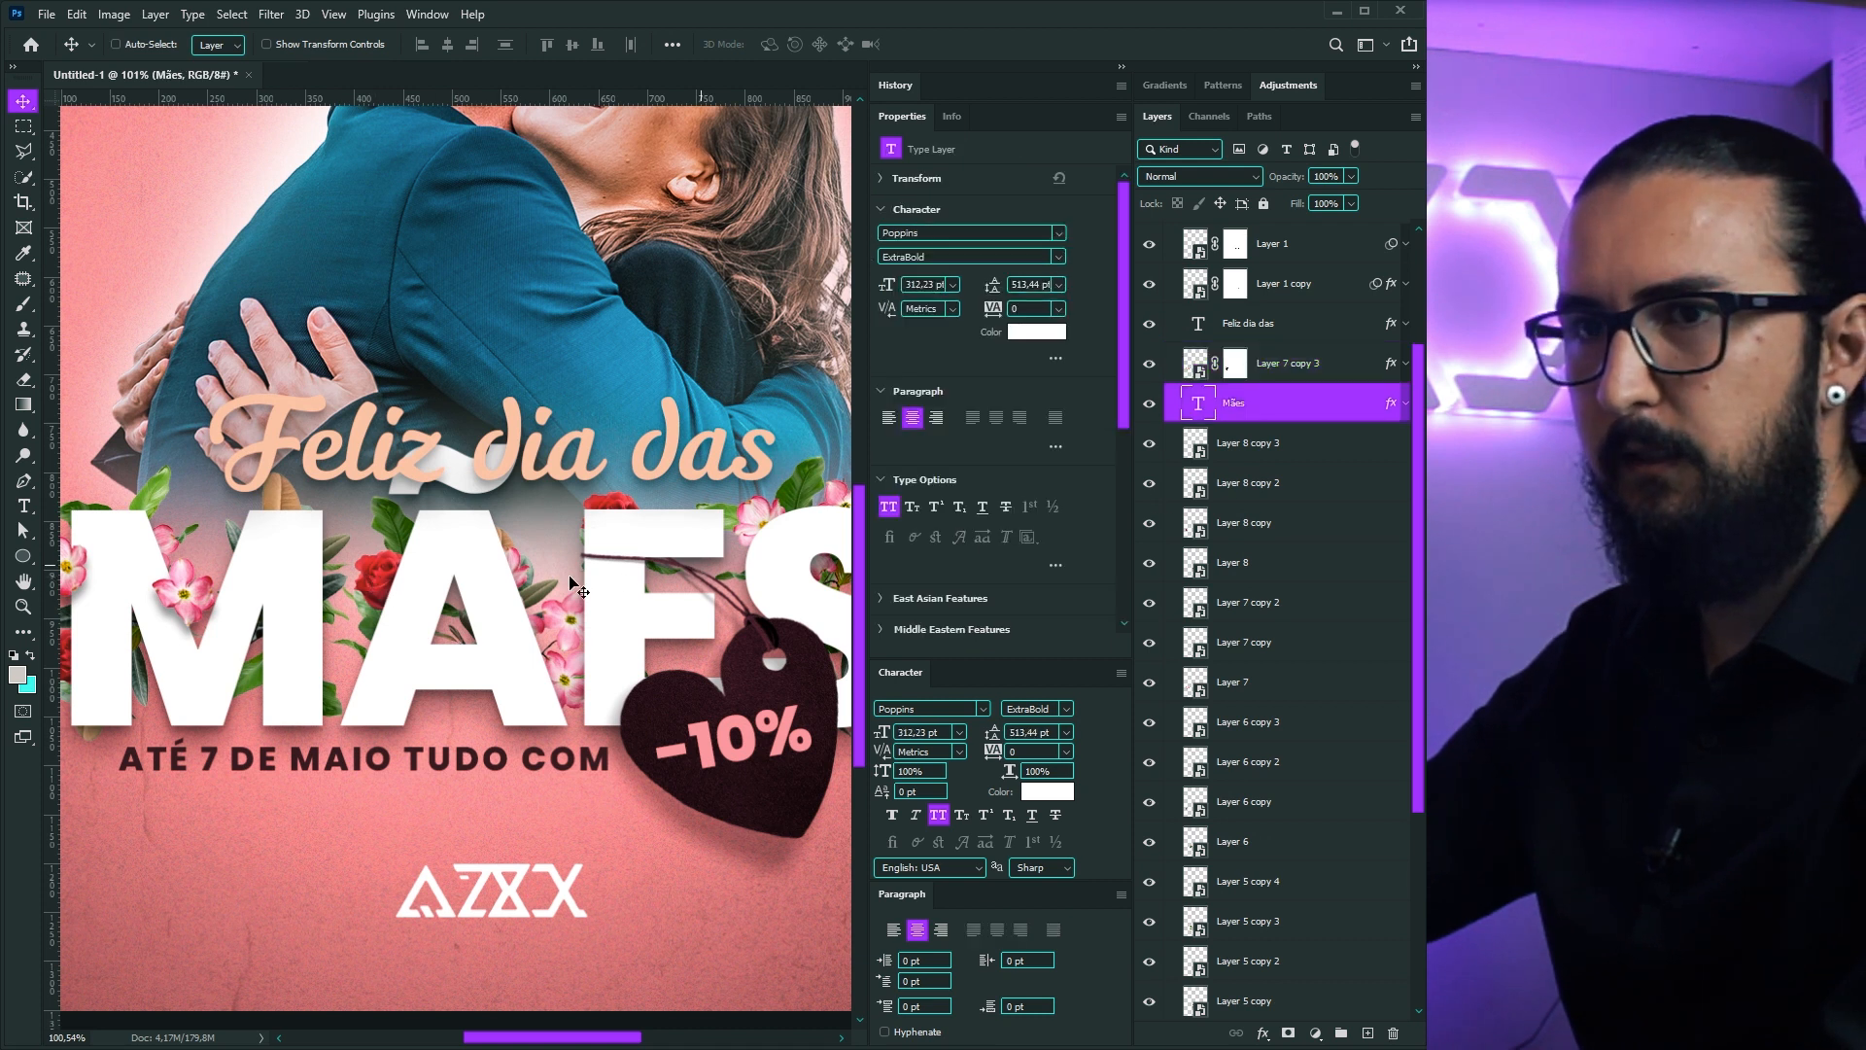
left_click(386, 580, "ctrl")
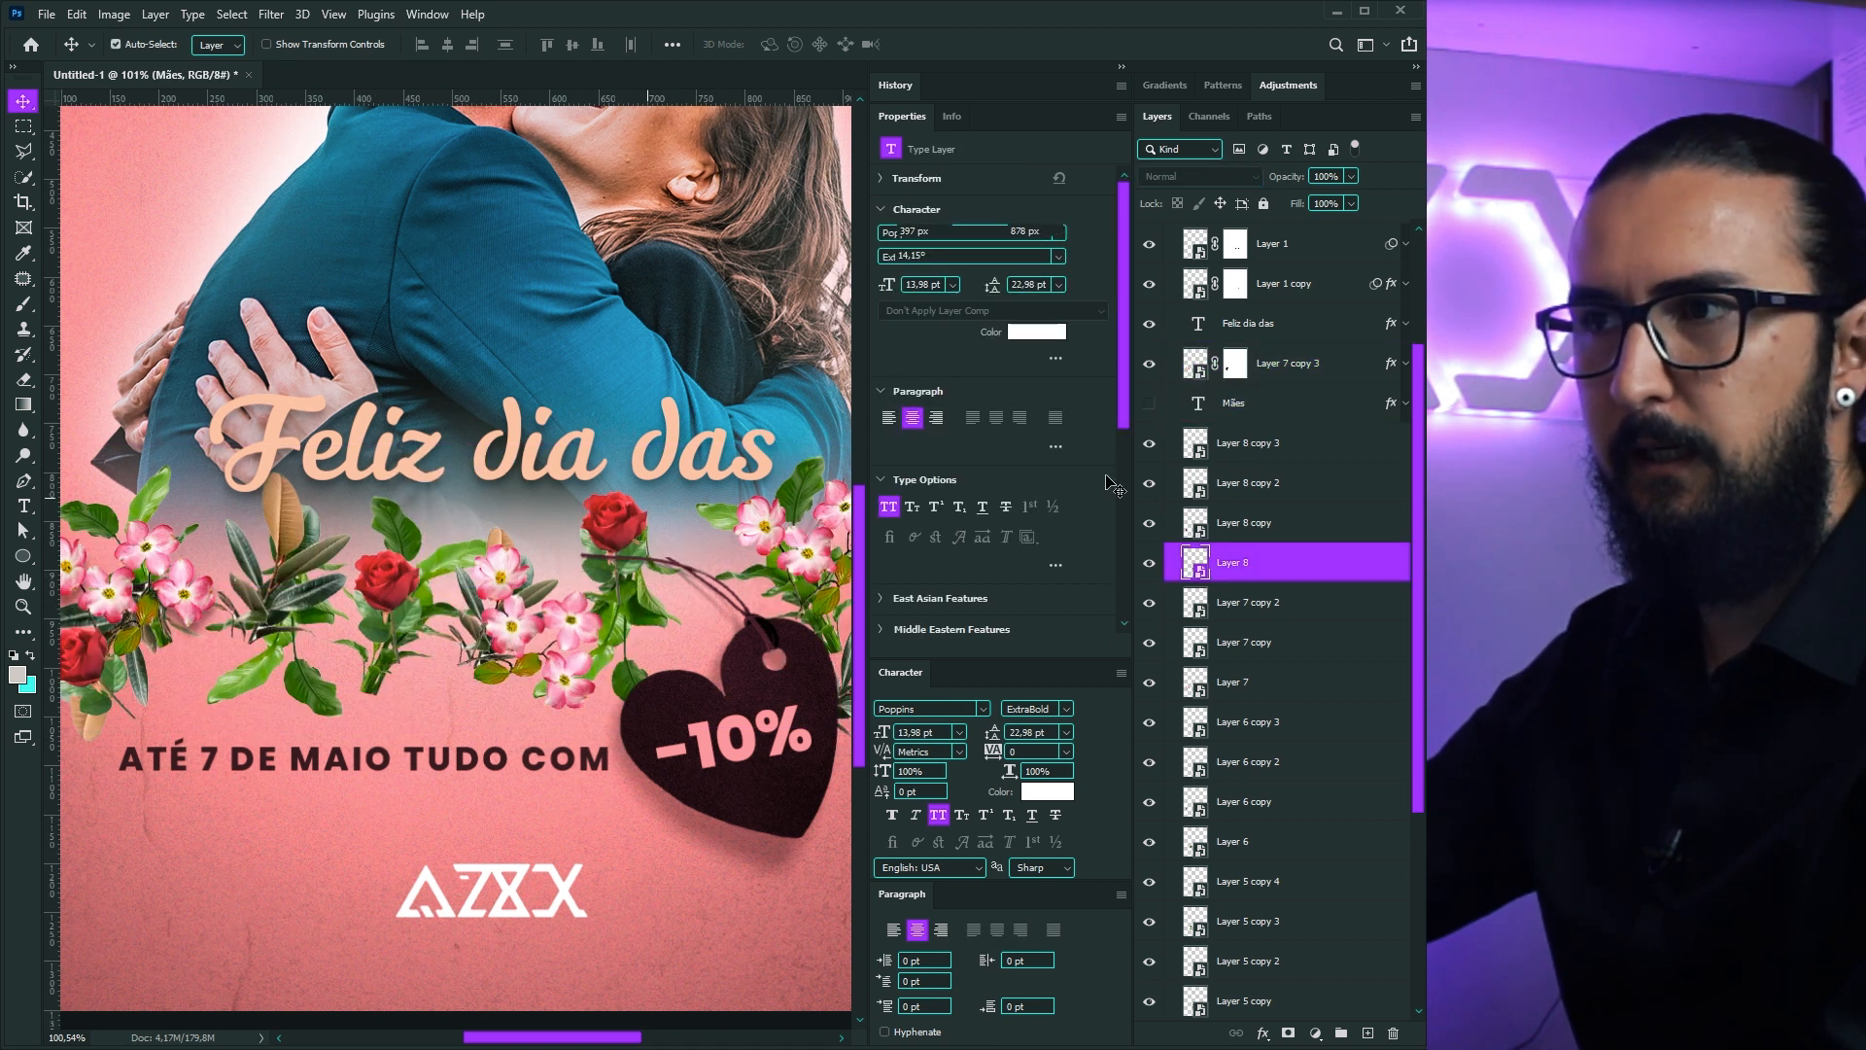
left_click_drag(1227, 563, 1222, 416)
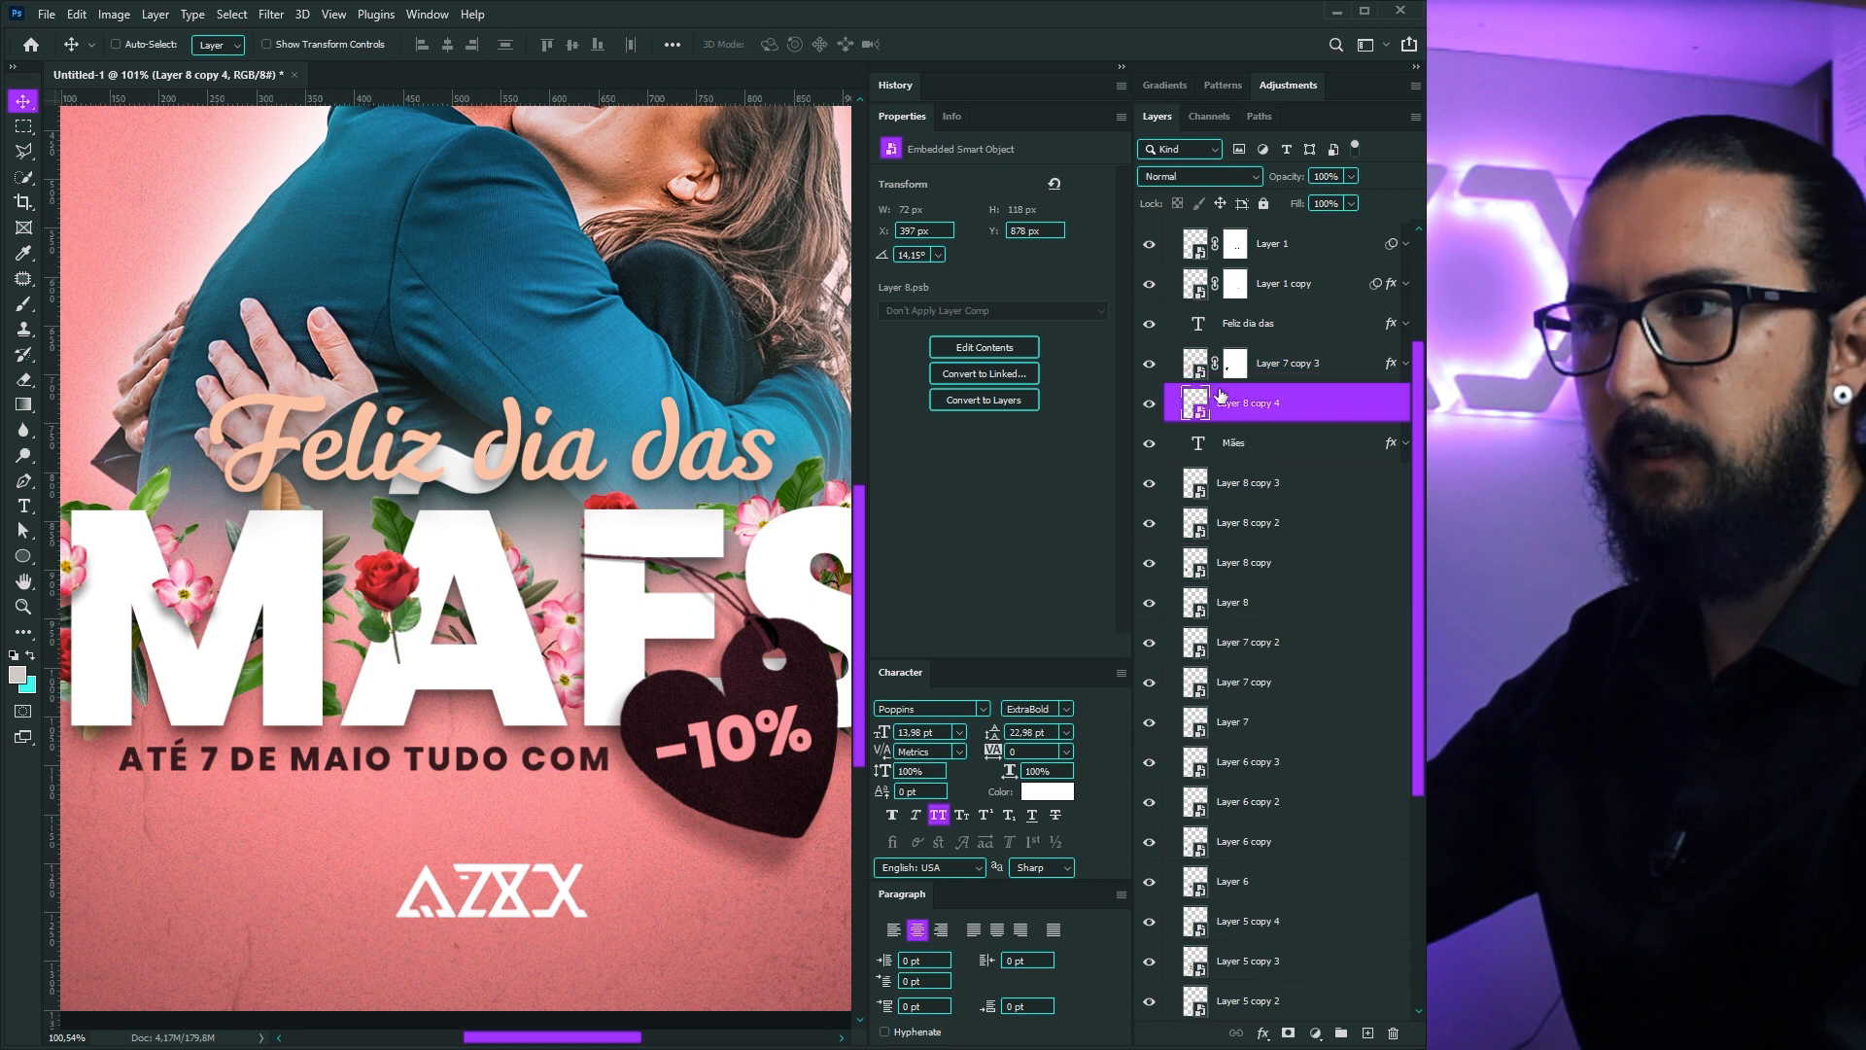
Step: Add a mask to the front rose copy that hides its stem over the A, and copy the front flowers' drop shadow onto it
left_click(1287, 1033)
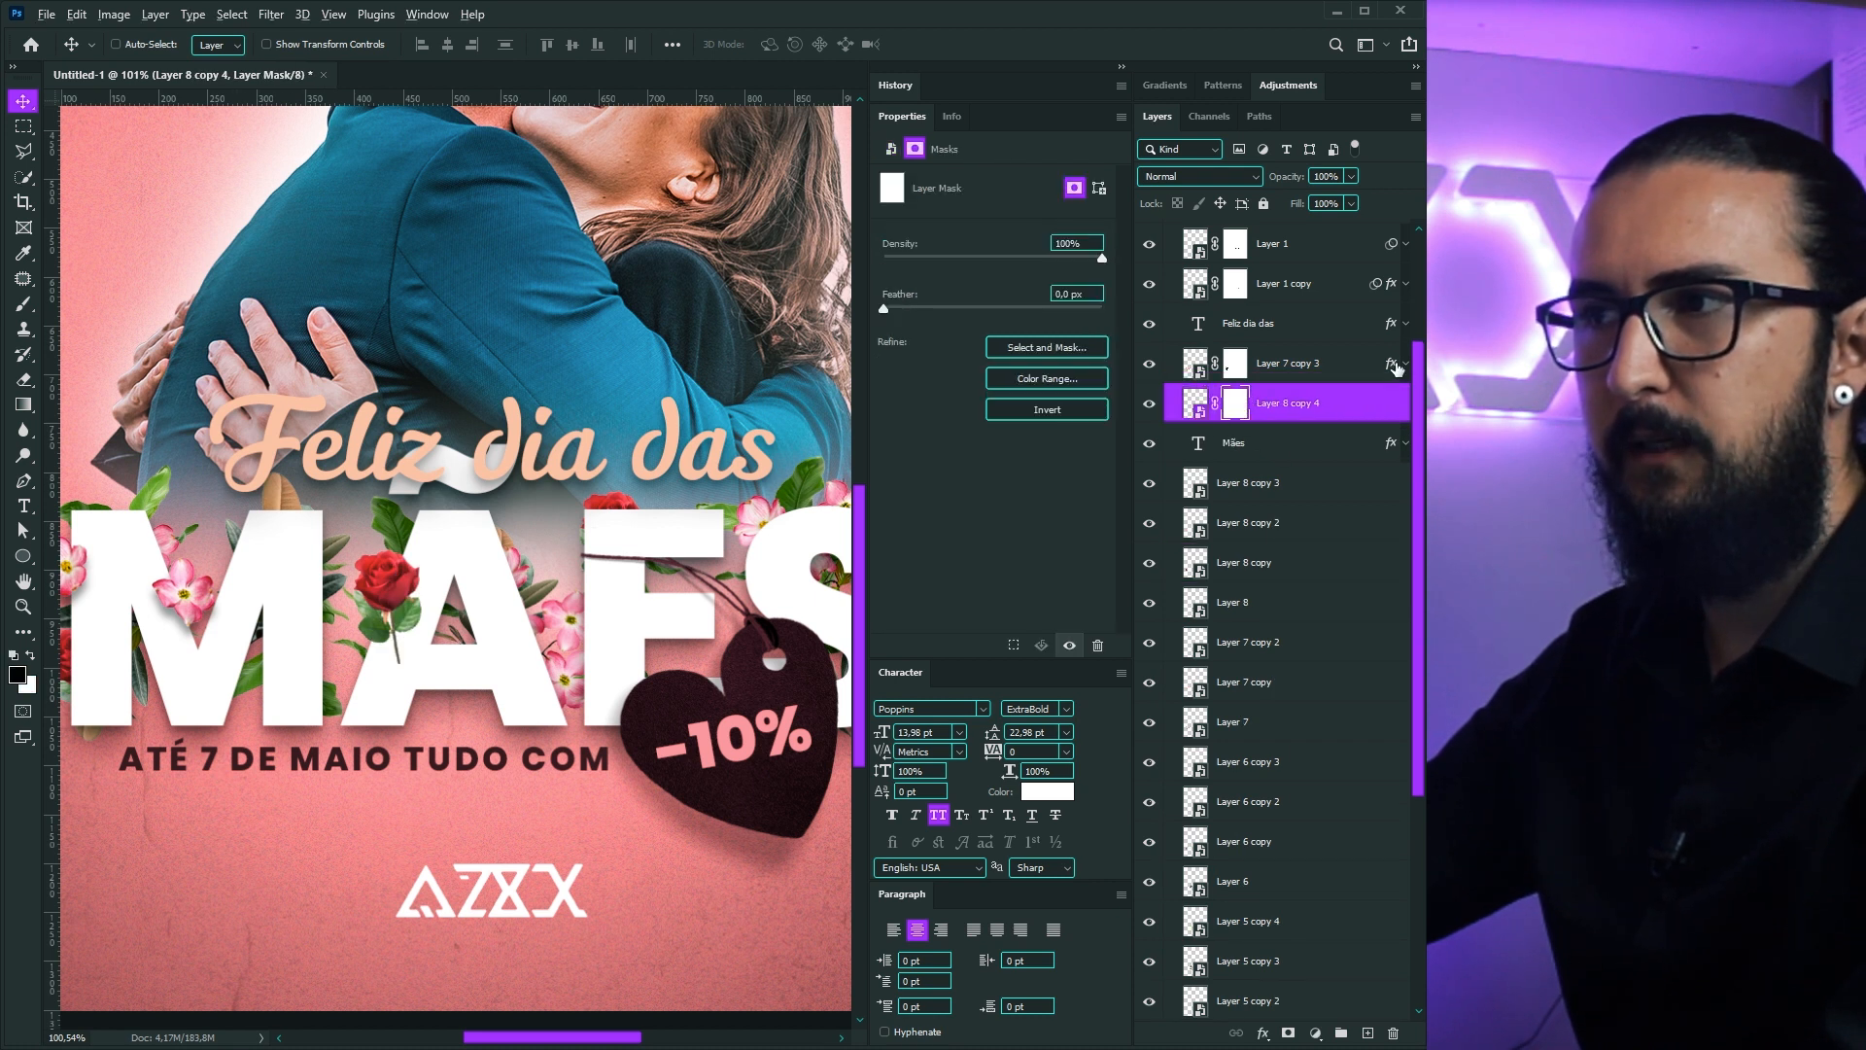
left_click_drag(1391, 364, 1240, 415)
mouse_move(394, 607)
left_mouse_down()
mouse_move(413, 602)
mouse_move(350, 680)
mouse_move(396, 706)
left_mouse_up()
key("v")
scroll(408, 670, "up", 1)
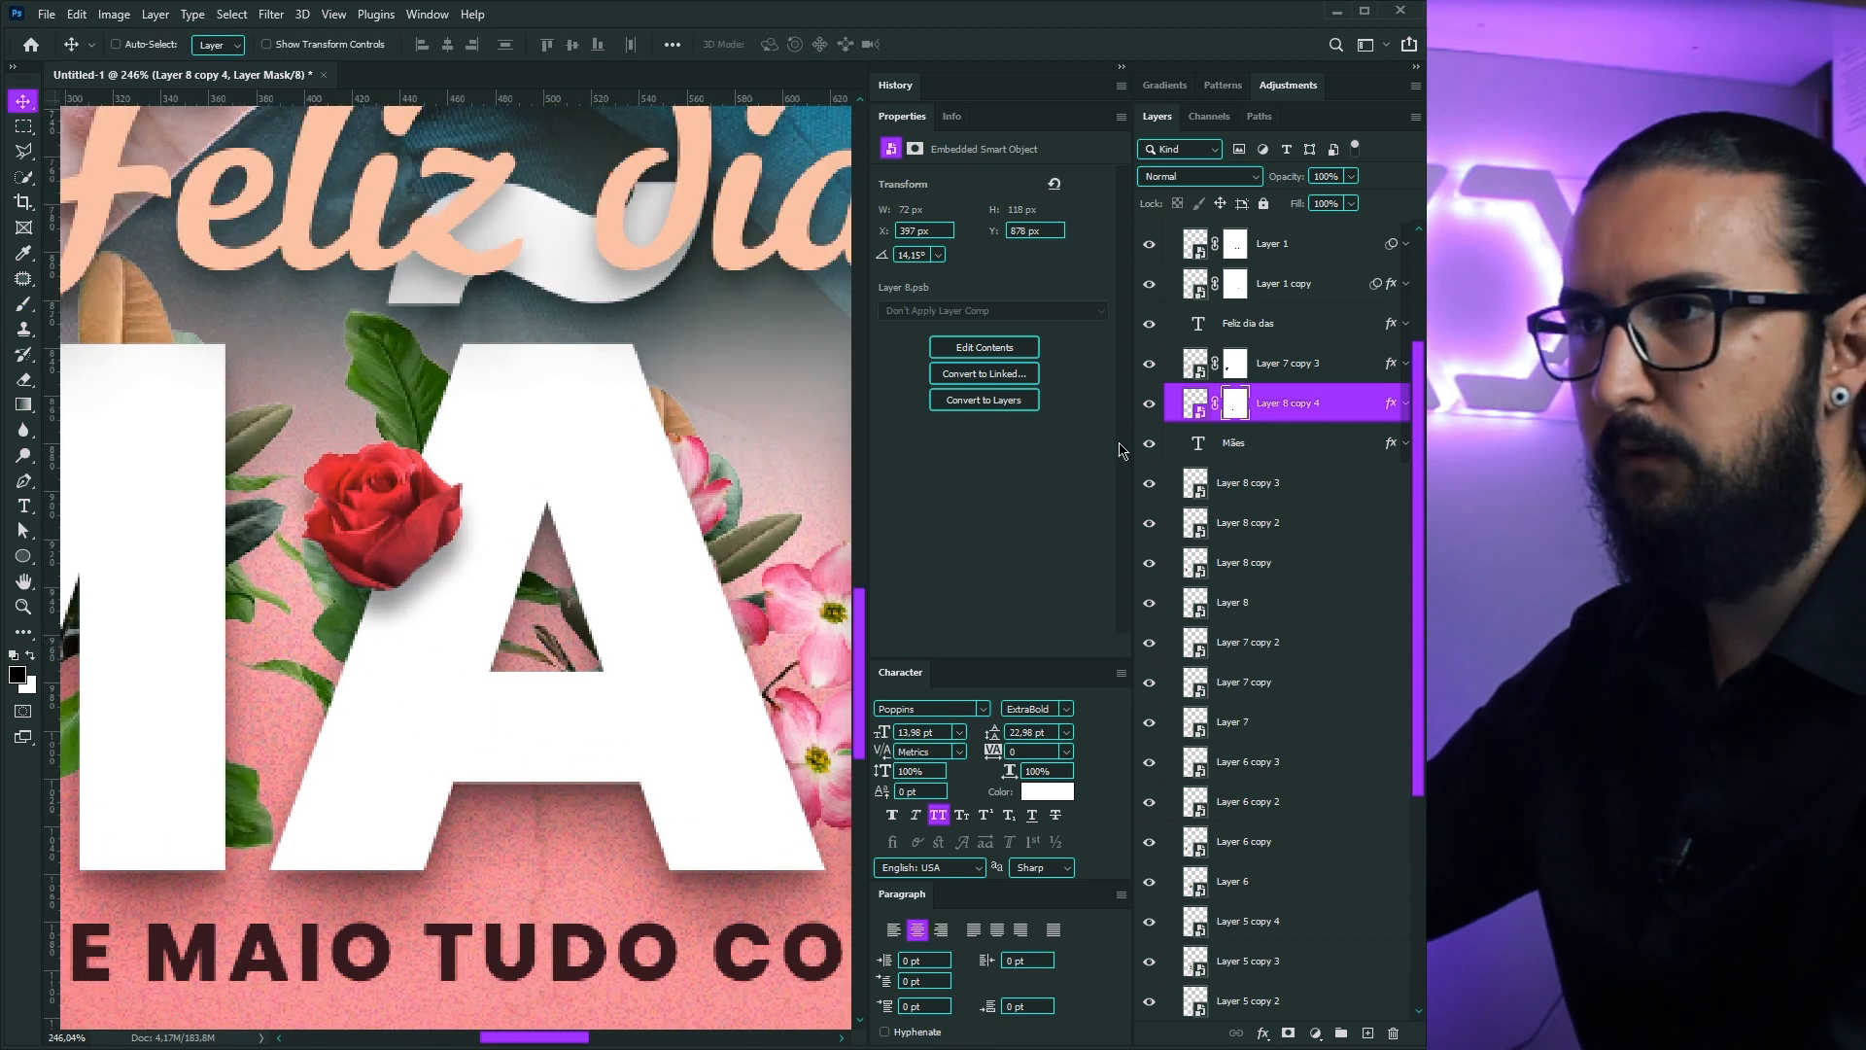
Step: Select the front rose copy together with the original Layer 8 rose behind the A and shift both slightly left
left_click_drag(449, 558, 433, 540)
key("ctrl+z")
left_click(1149, 324)
left_click(1149, 324)
left_click_drag(1148, 403, 1148, 443)
left_click(368, 526, "ctrl")
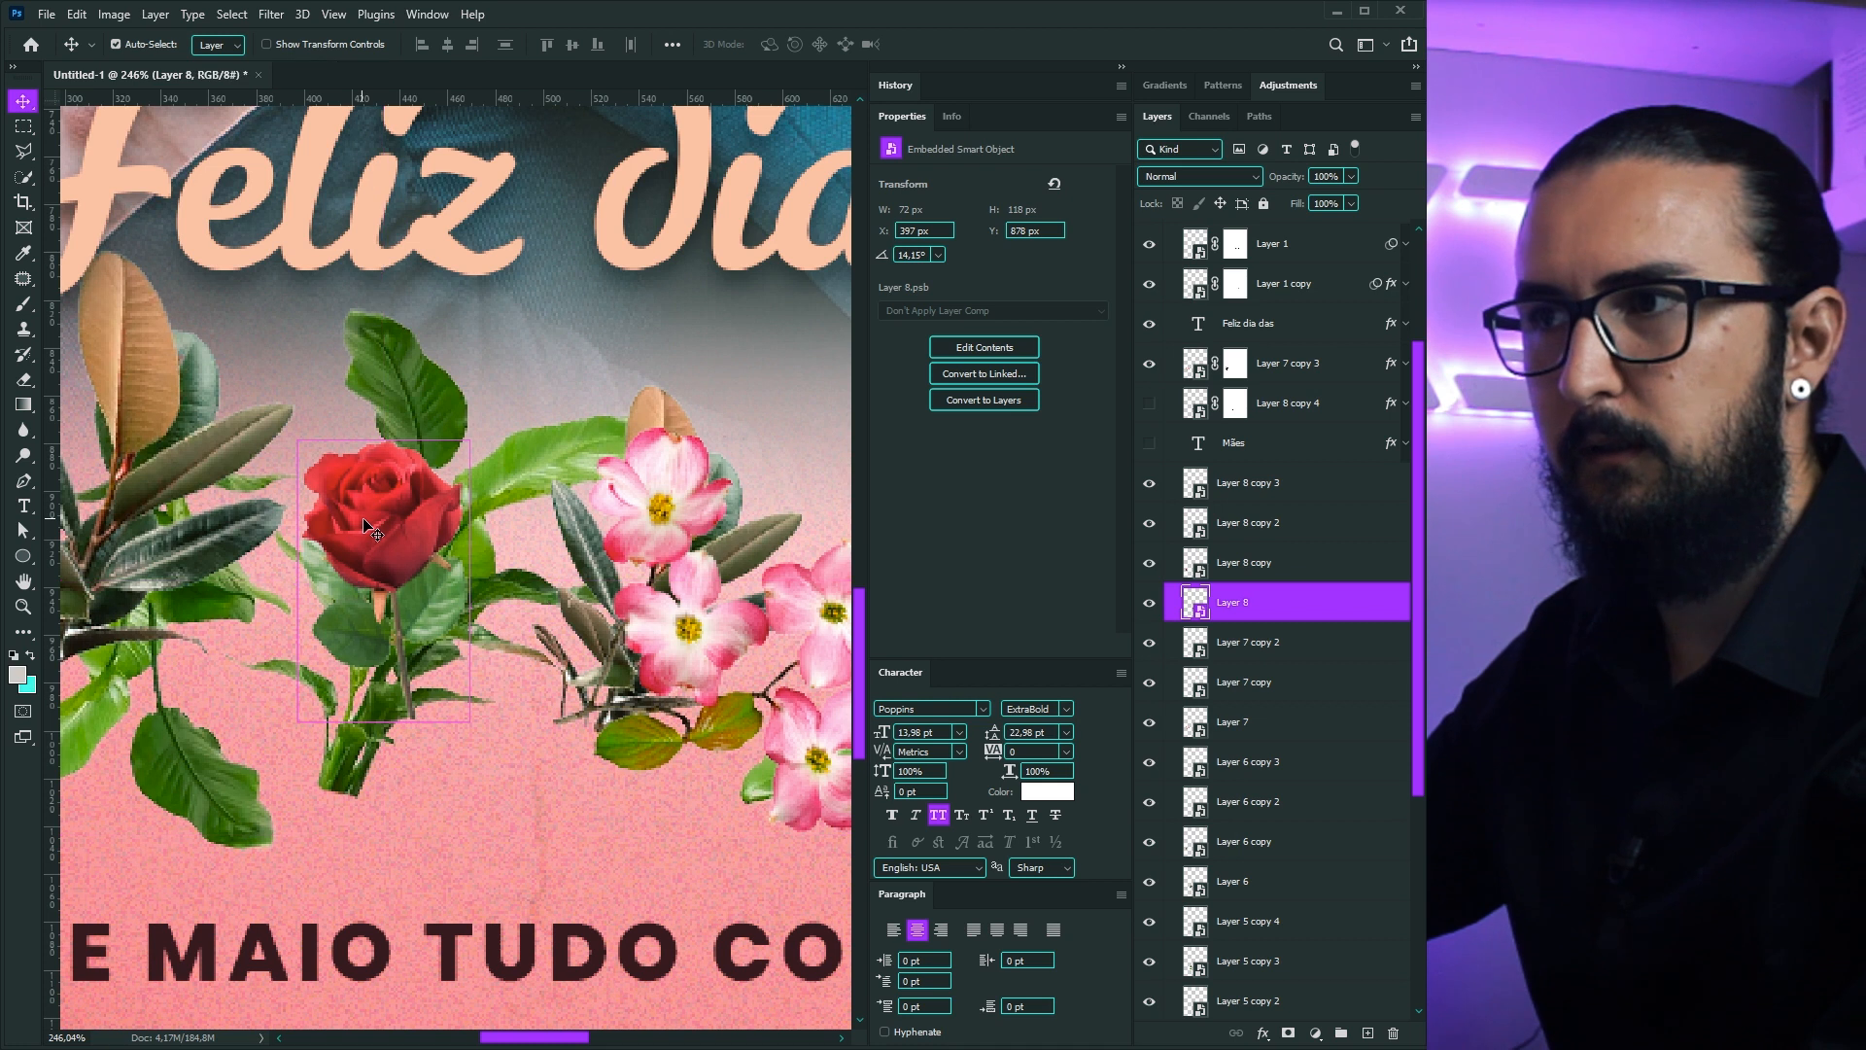
left_click(1280, 406, "ctrl")
left_click_drag(1152, 445, 1149, 402)
mouse_move(508, 539)
left_mouse_down()
mouse_move(457, 513)
mouse_move(476, 533)
left_mouse_up()
Step: Lock the Mães text layer and group all the leaf, flower and rose layers behind it
scroll(608, 573, "down", 6)
scroll(615, 603, "up", 3)
left_click_drag(614, 603, 481, 638)
scroll(526, 544, "down", 3)
left_click_drag(526, 543, 500, 565)
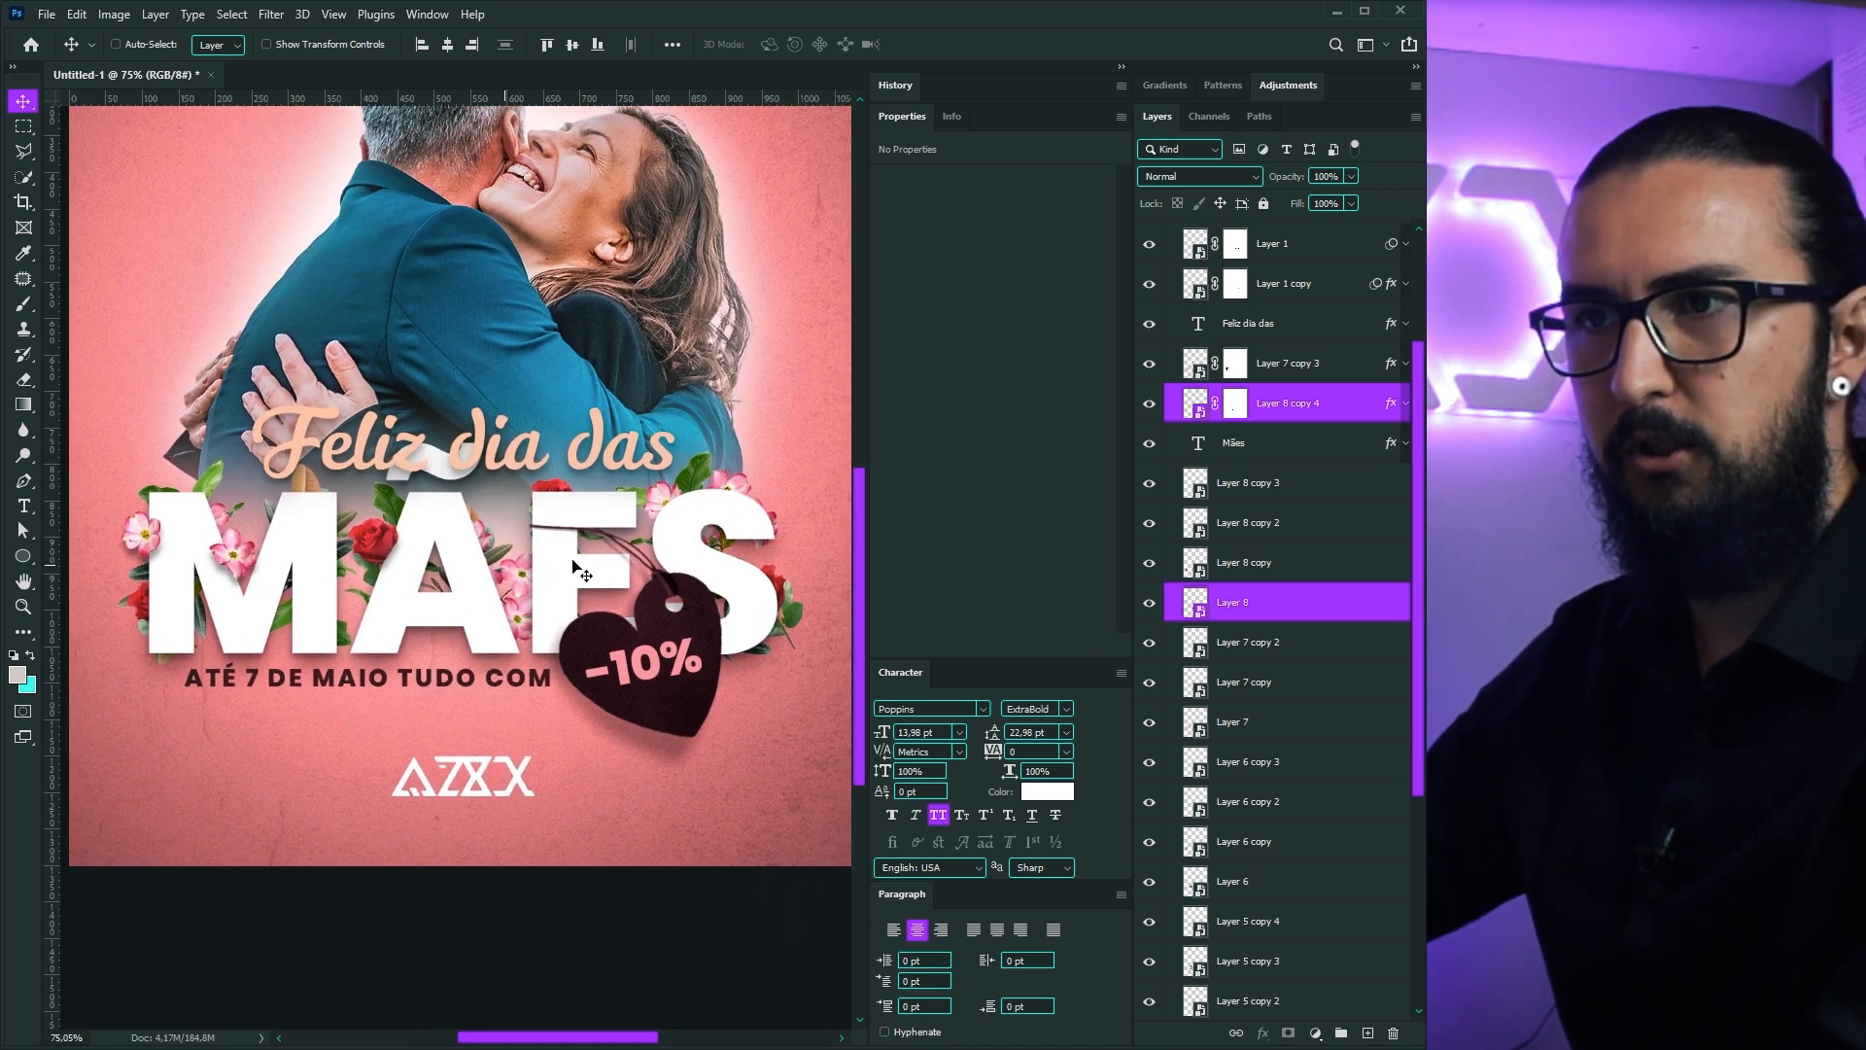
left_click(796, 627, "ctrl")
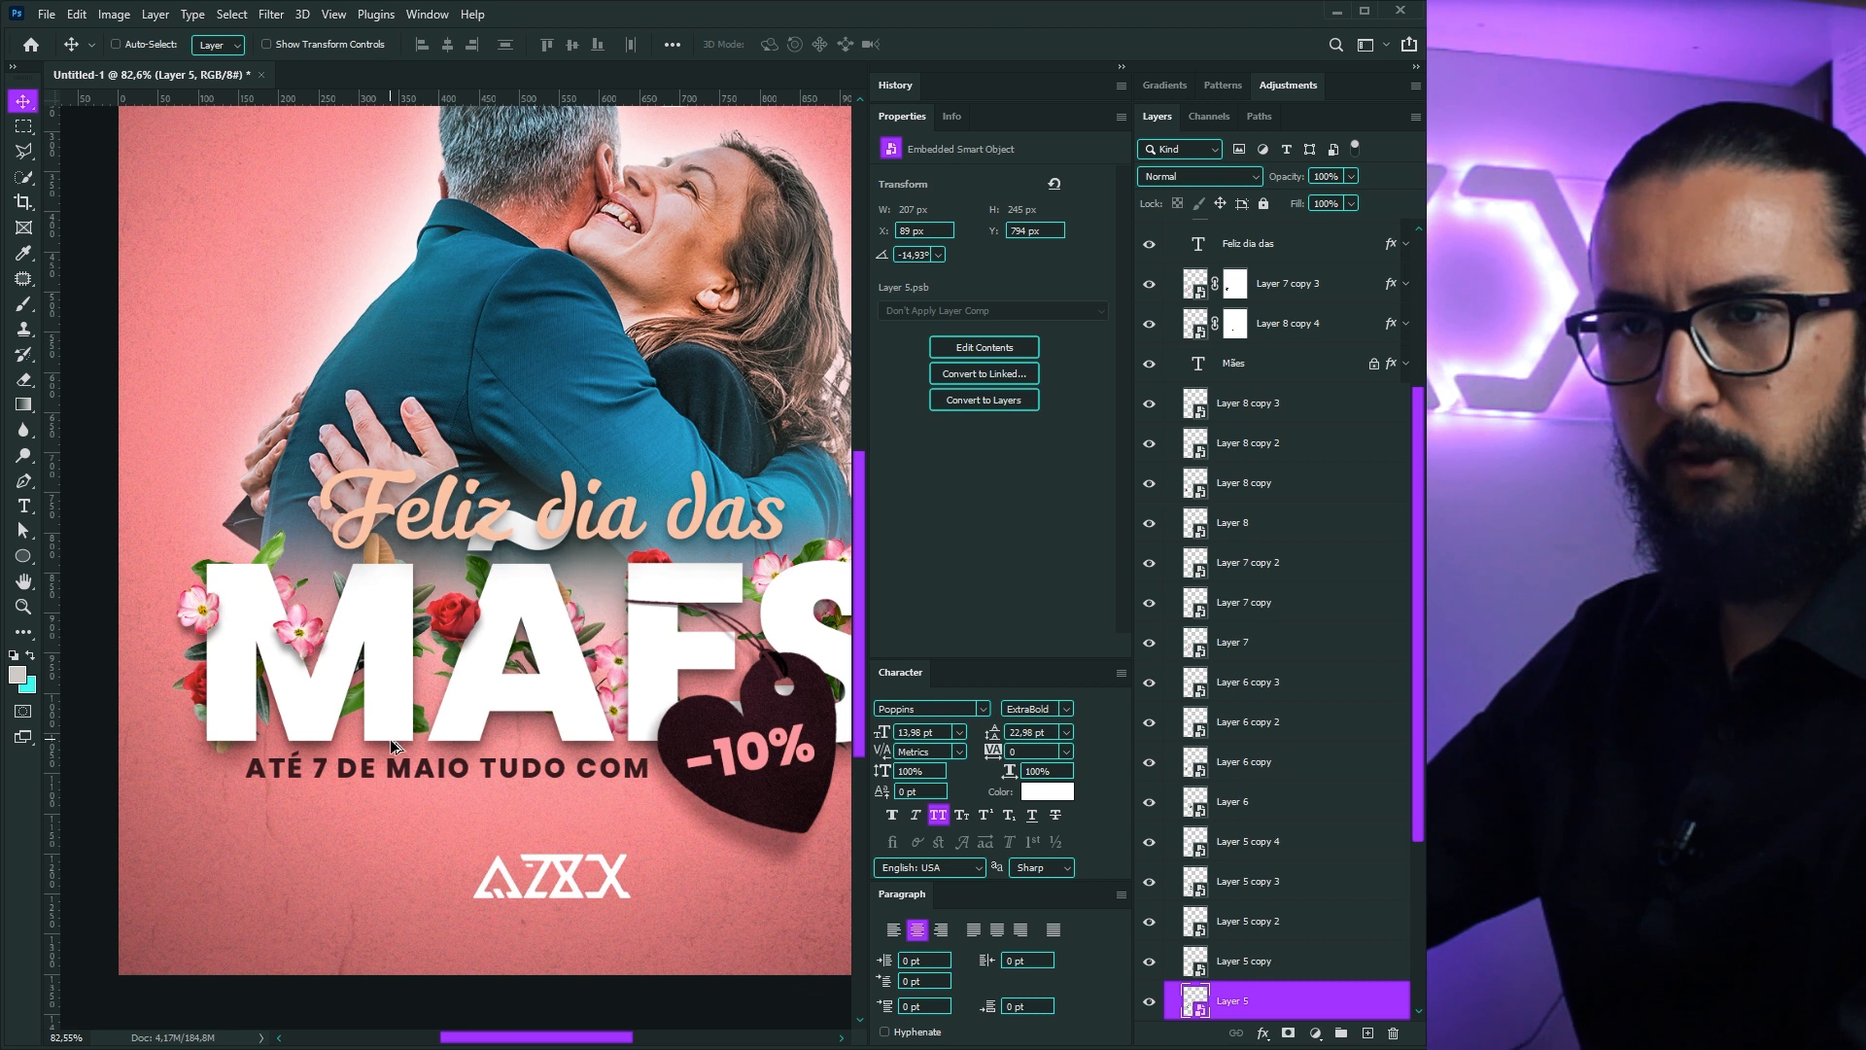
left_click_drag(500, 677, 436, 696)
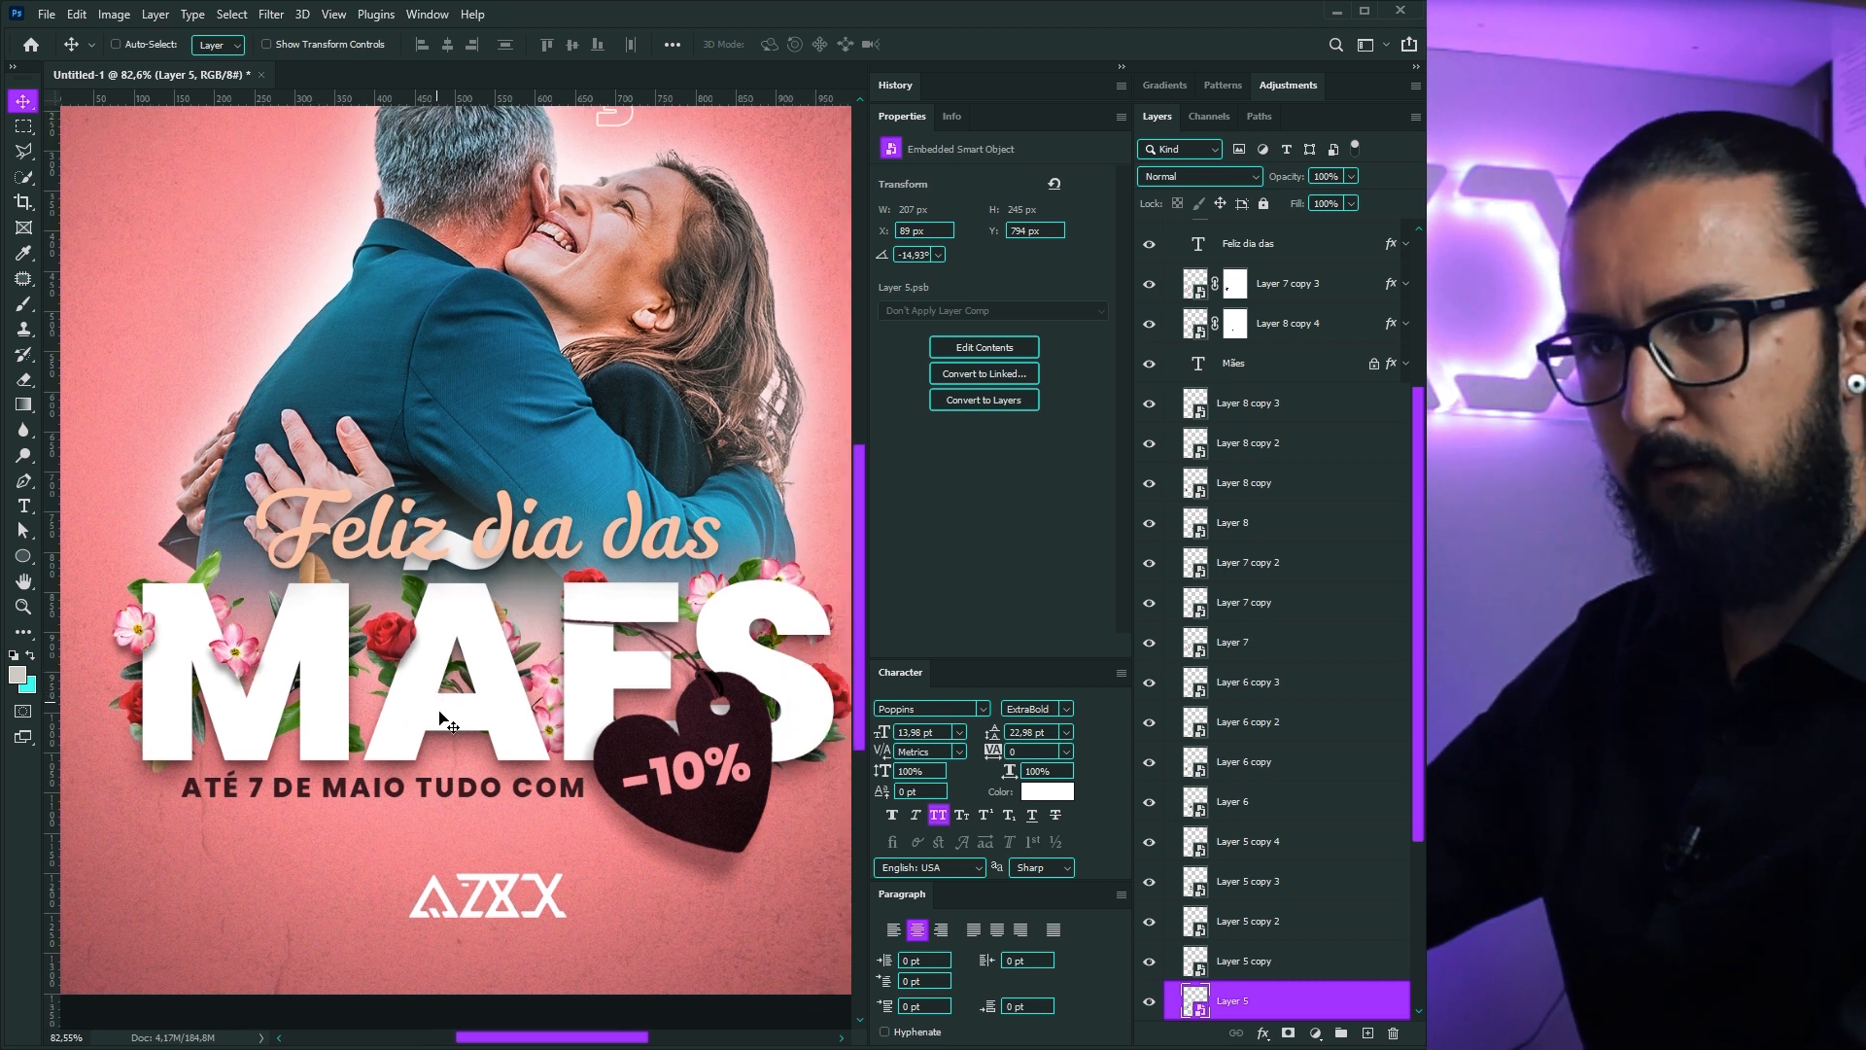
scroll(447, 714, "down", 3)
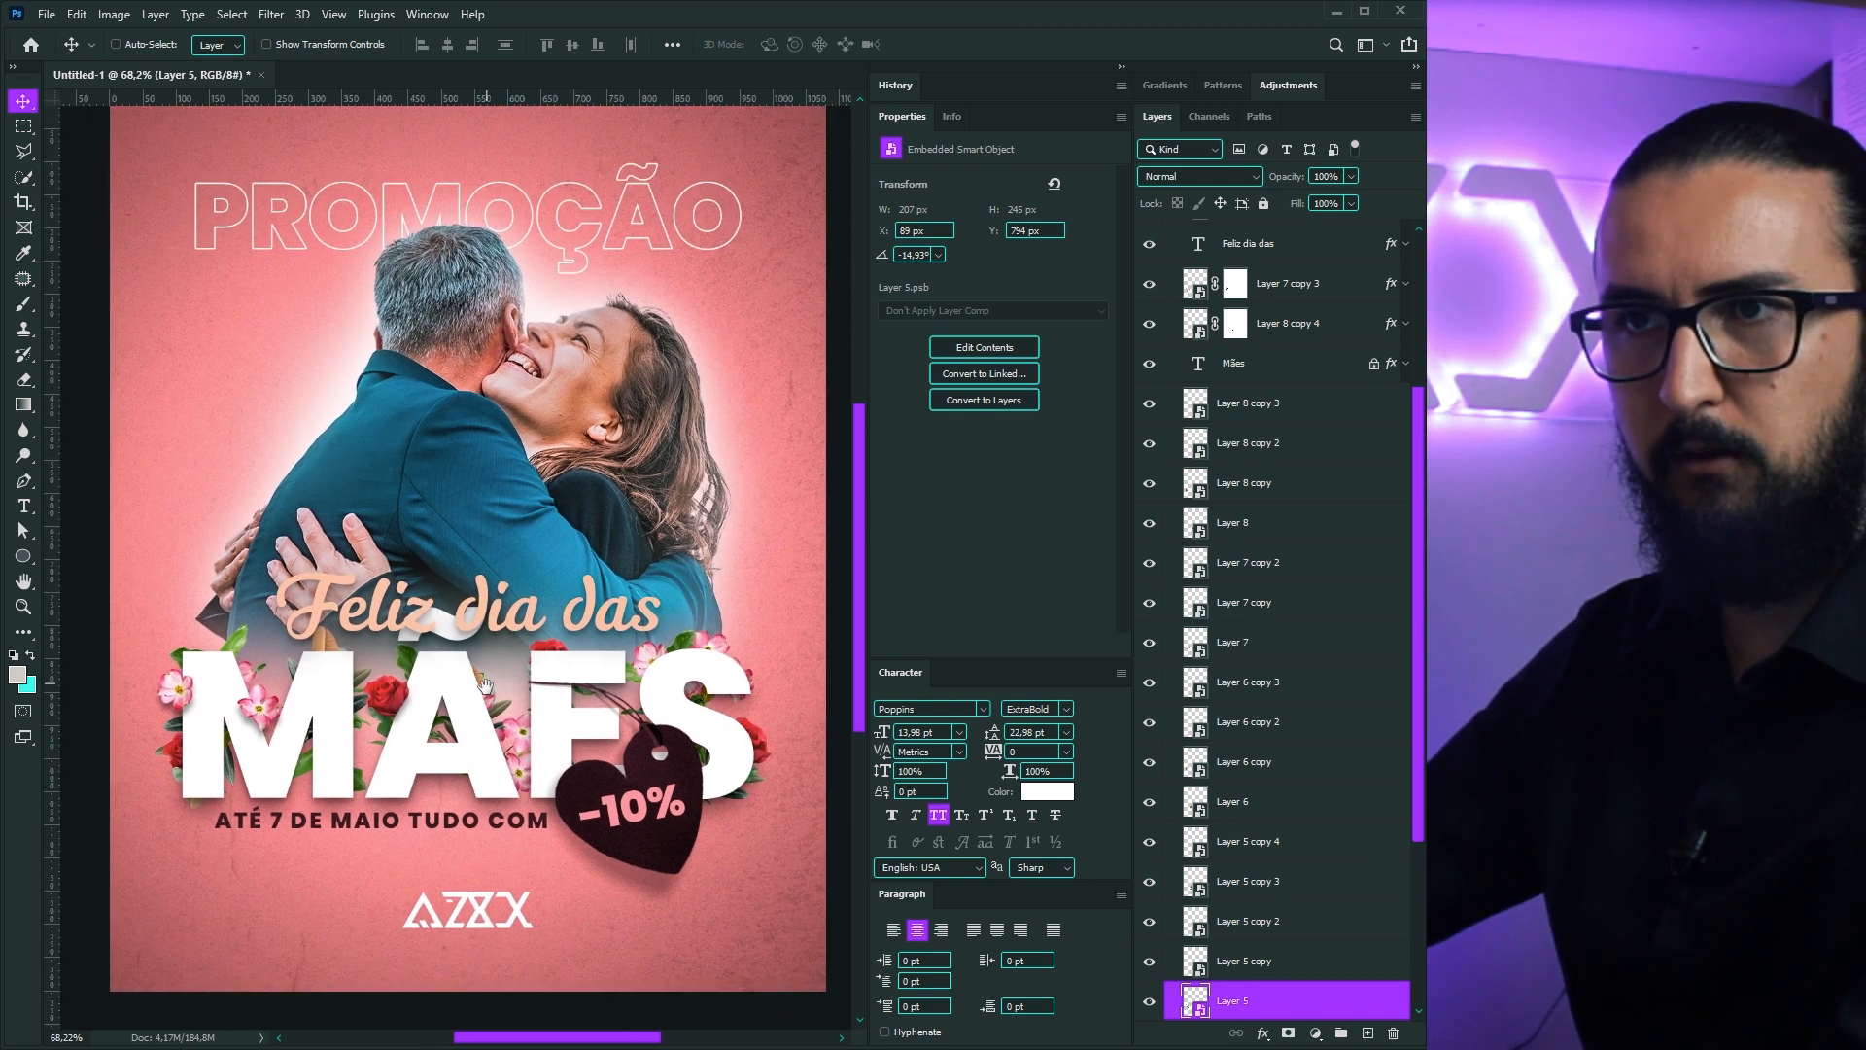
scroll(486, 684, "down", 3)
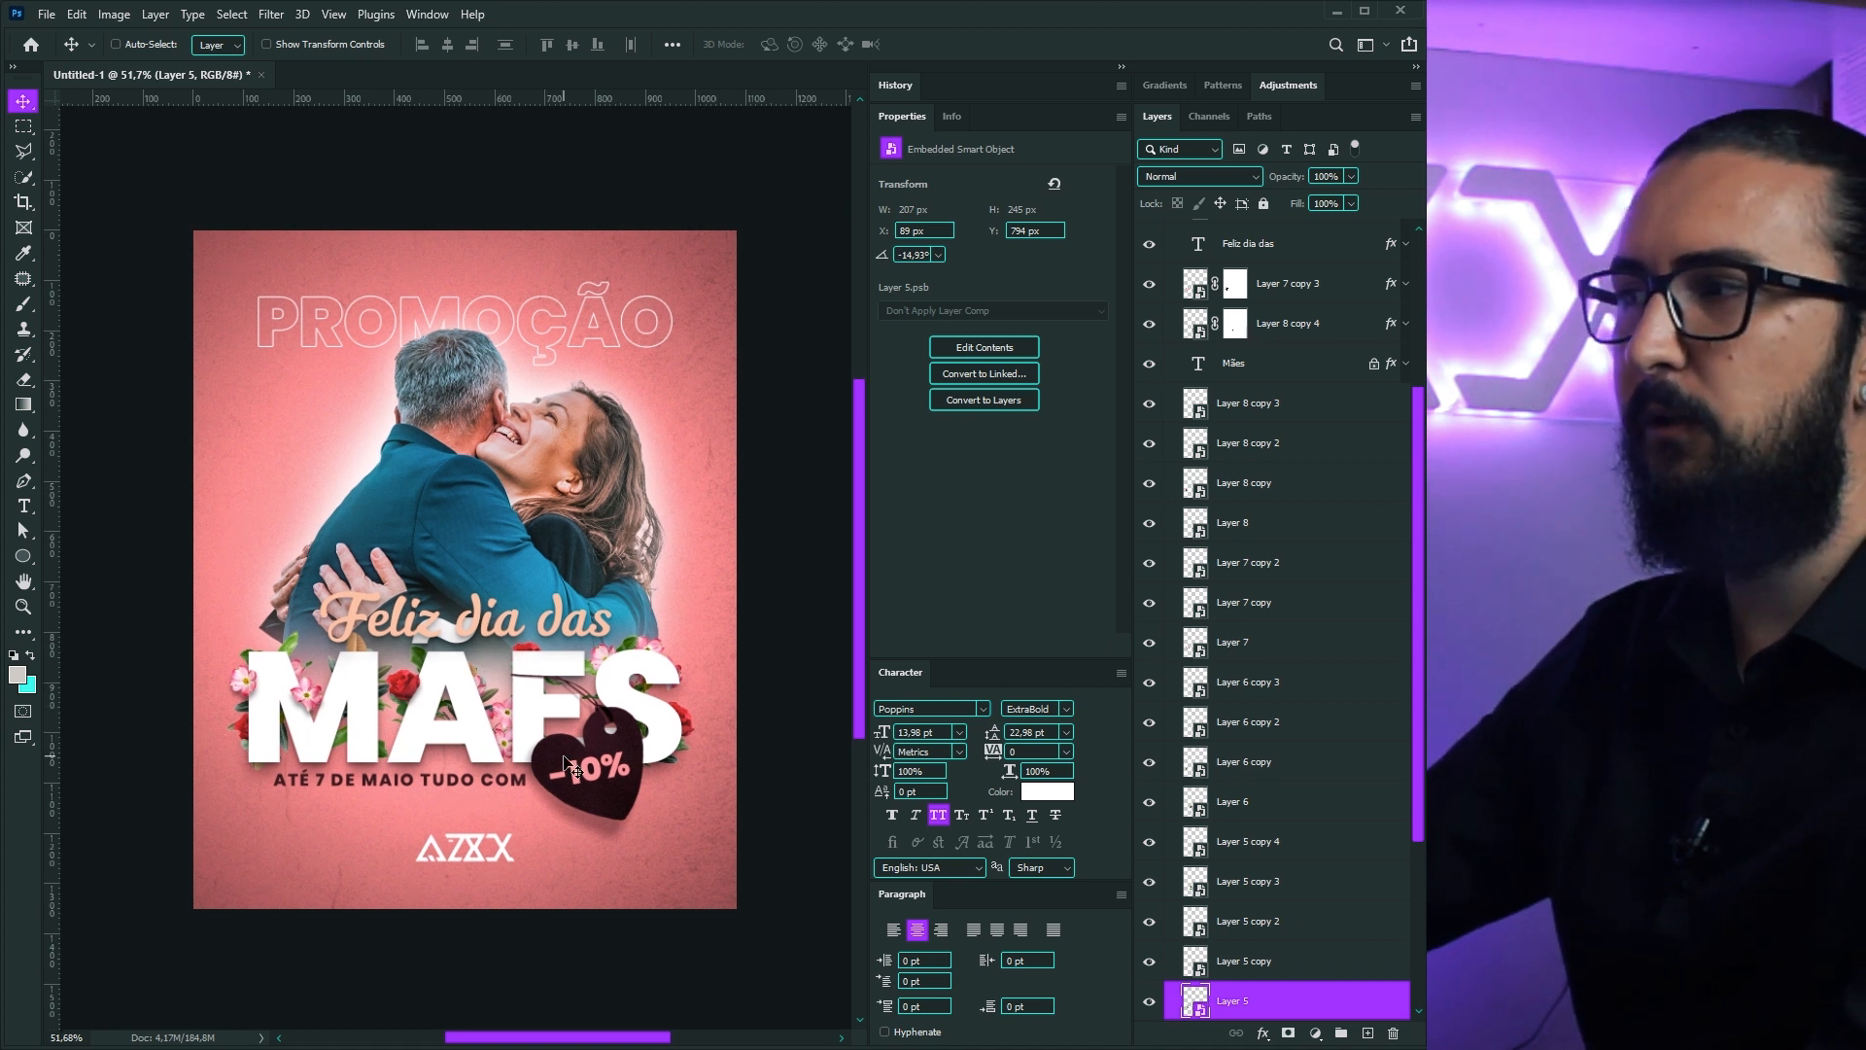
key("ctrl+g")
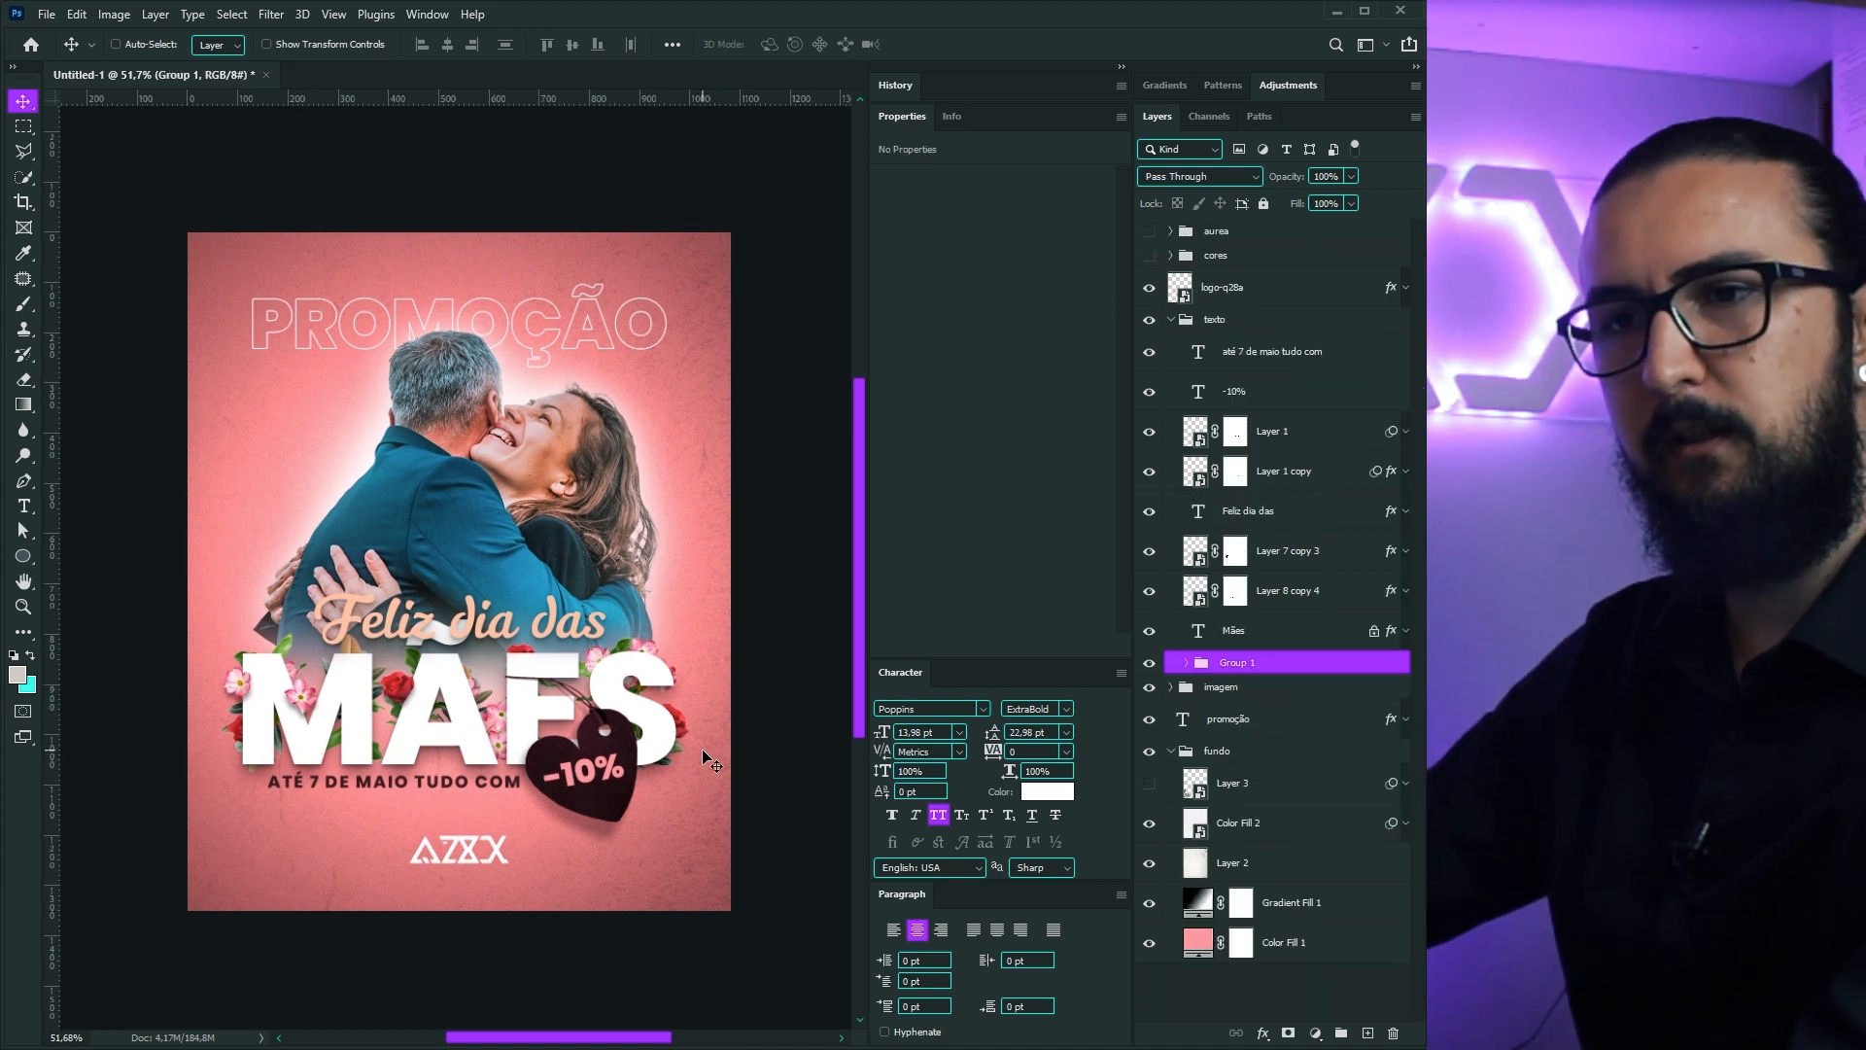
Step: Apply a Multiply Drop Shadow with 41% opacity, 10 px distance and 9 px size to the floral group, and add a second Drop Shadow
scroll(470, 735, "up", 2)
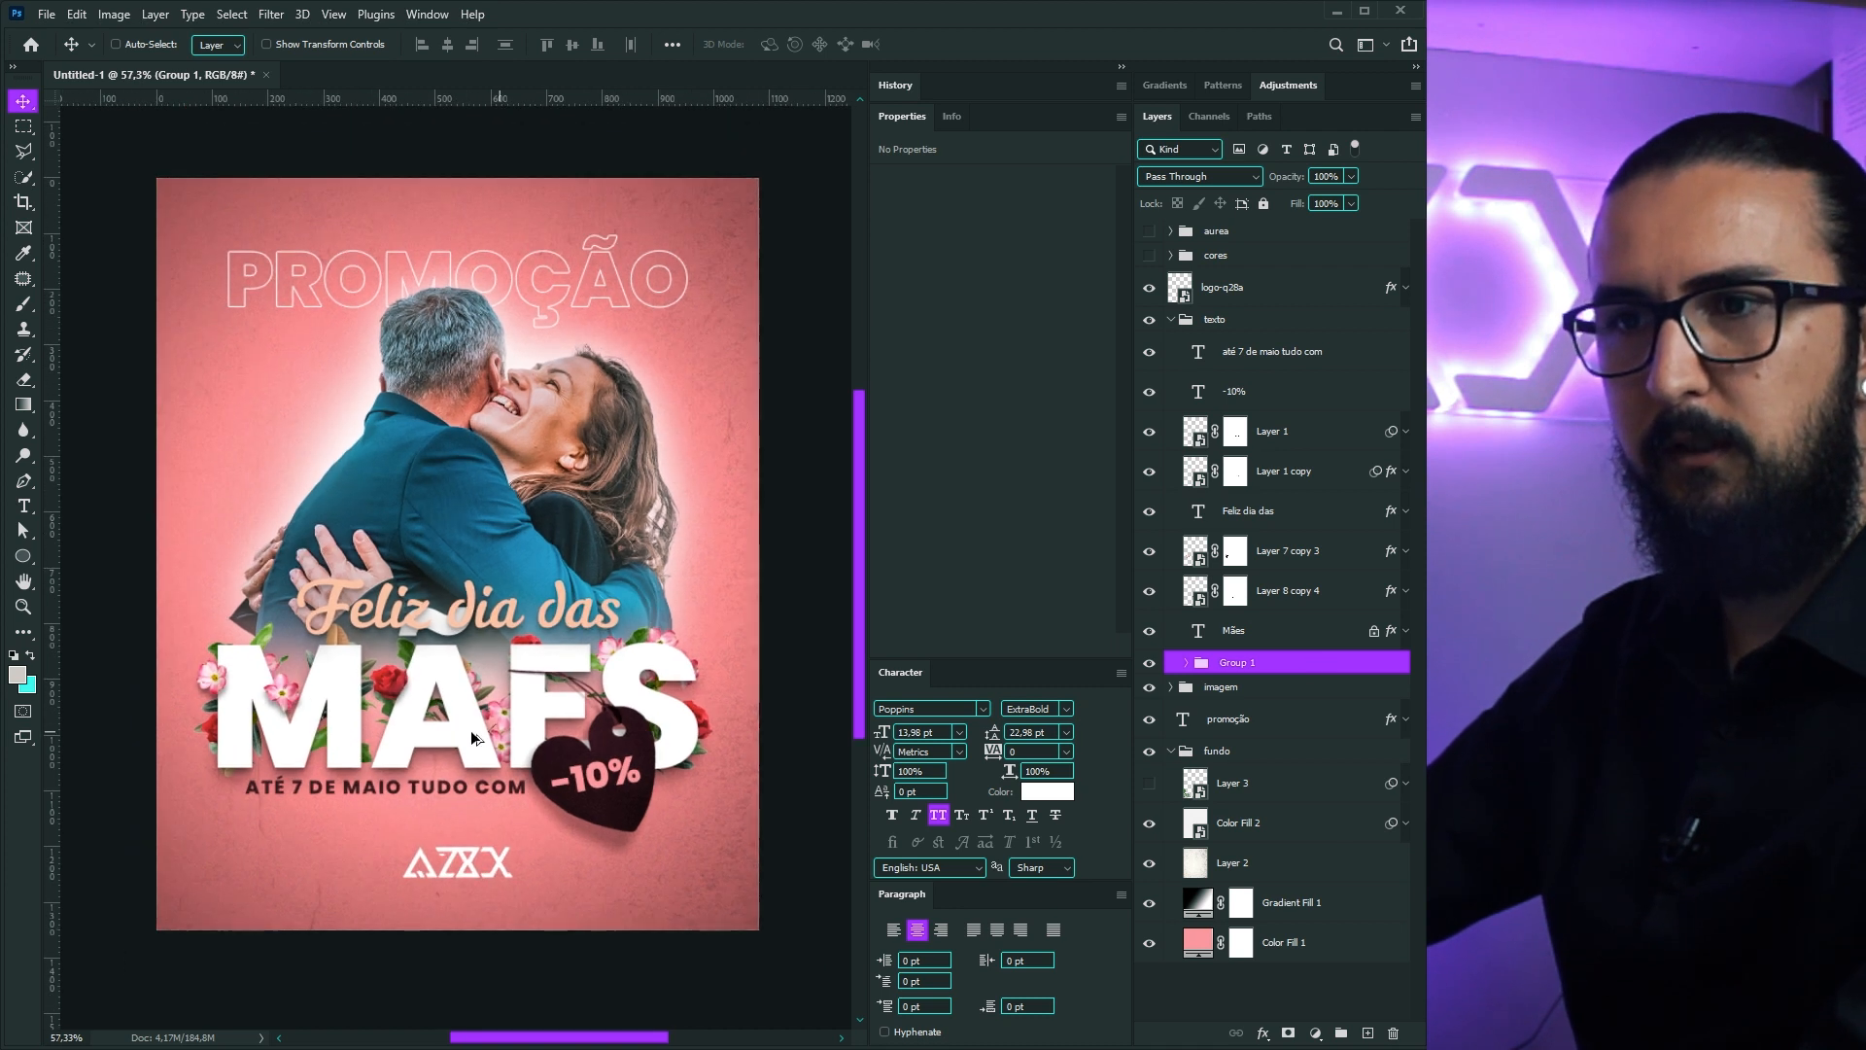
scroll(471, 734, "up", 1)
double_click(1299, 667)
scroll(868, 544, "down", 1)
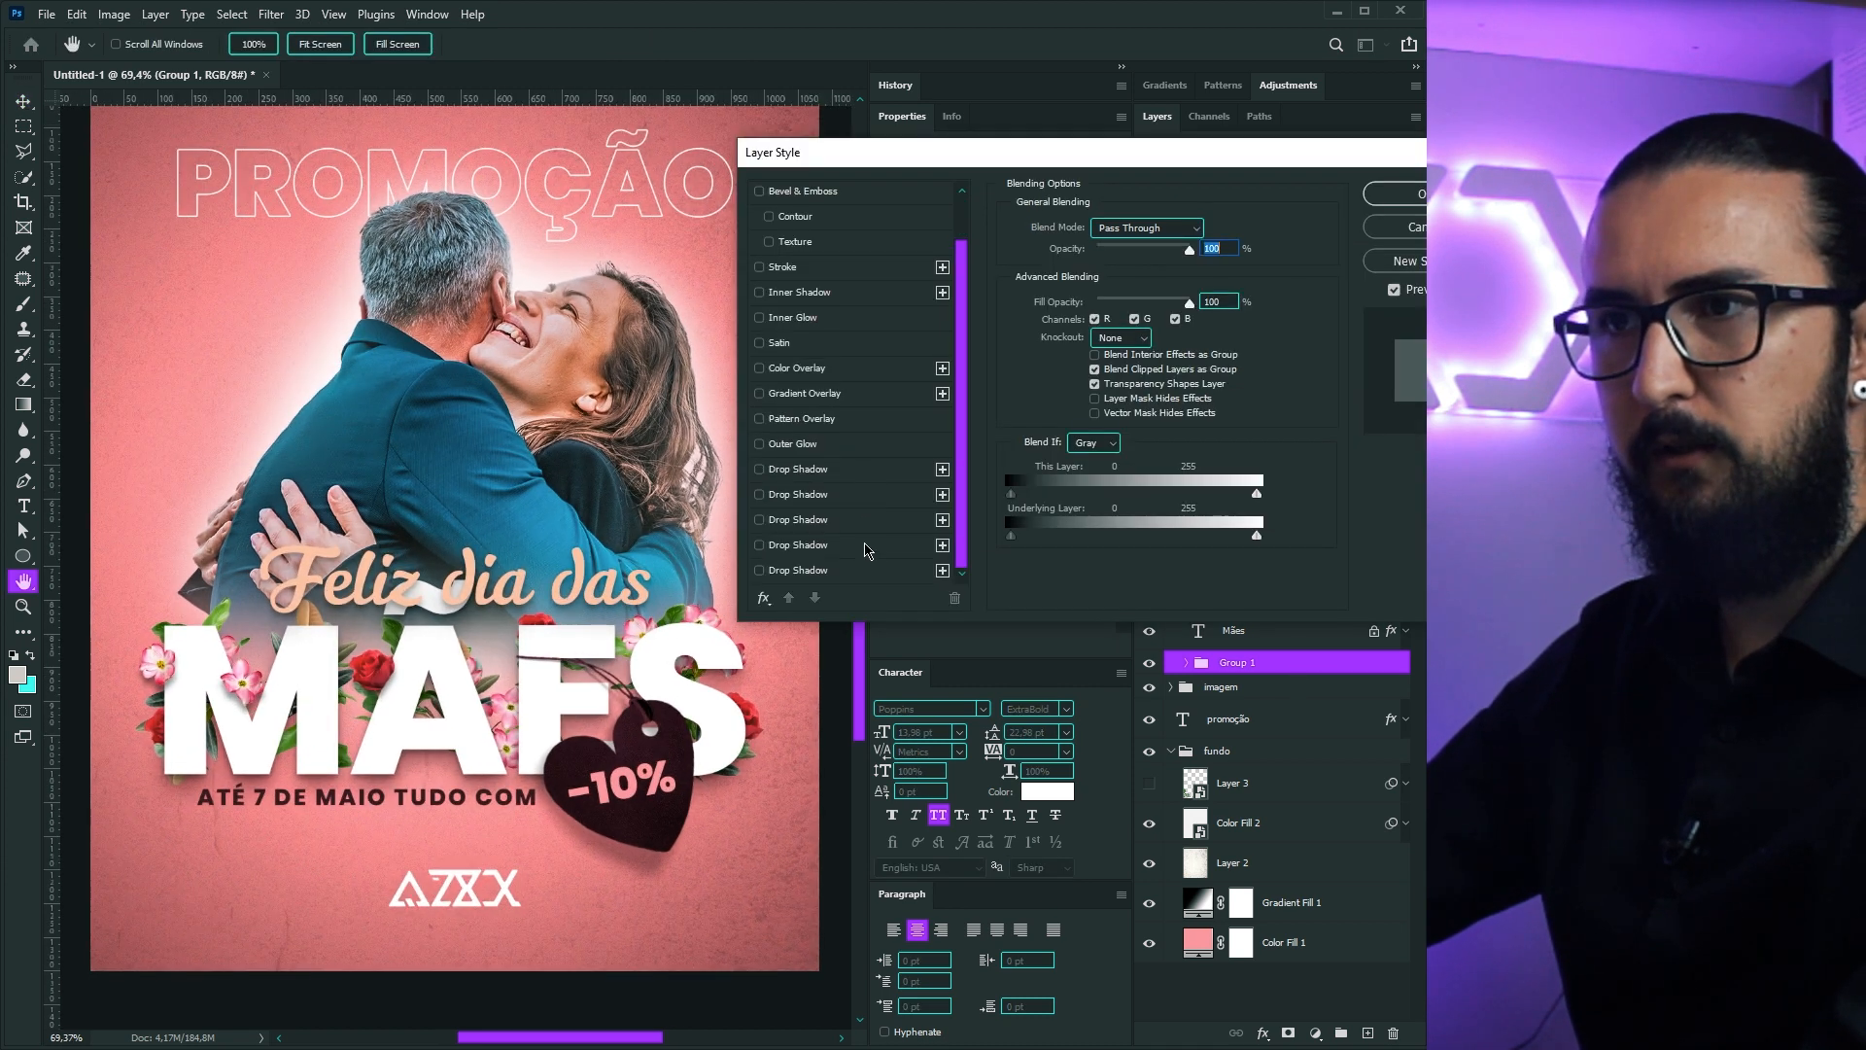
left_click(815, 573)
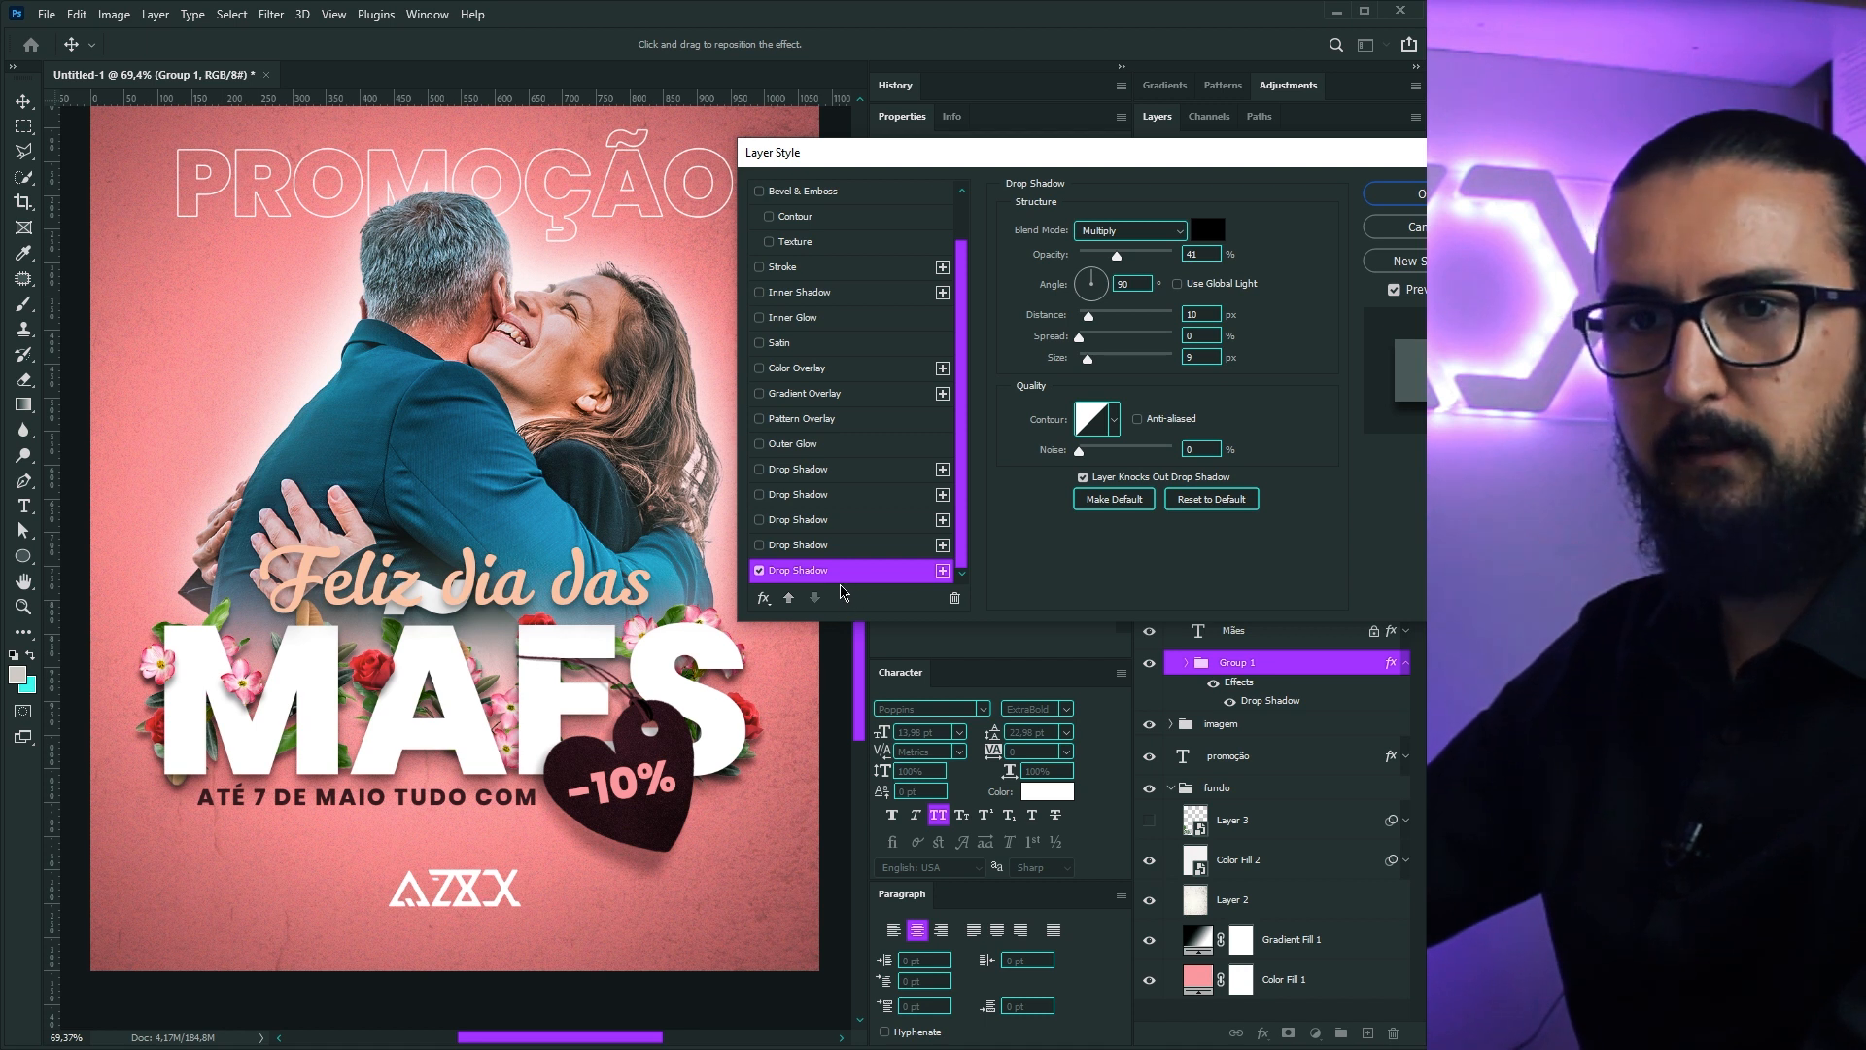
left_click(817, 547)
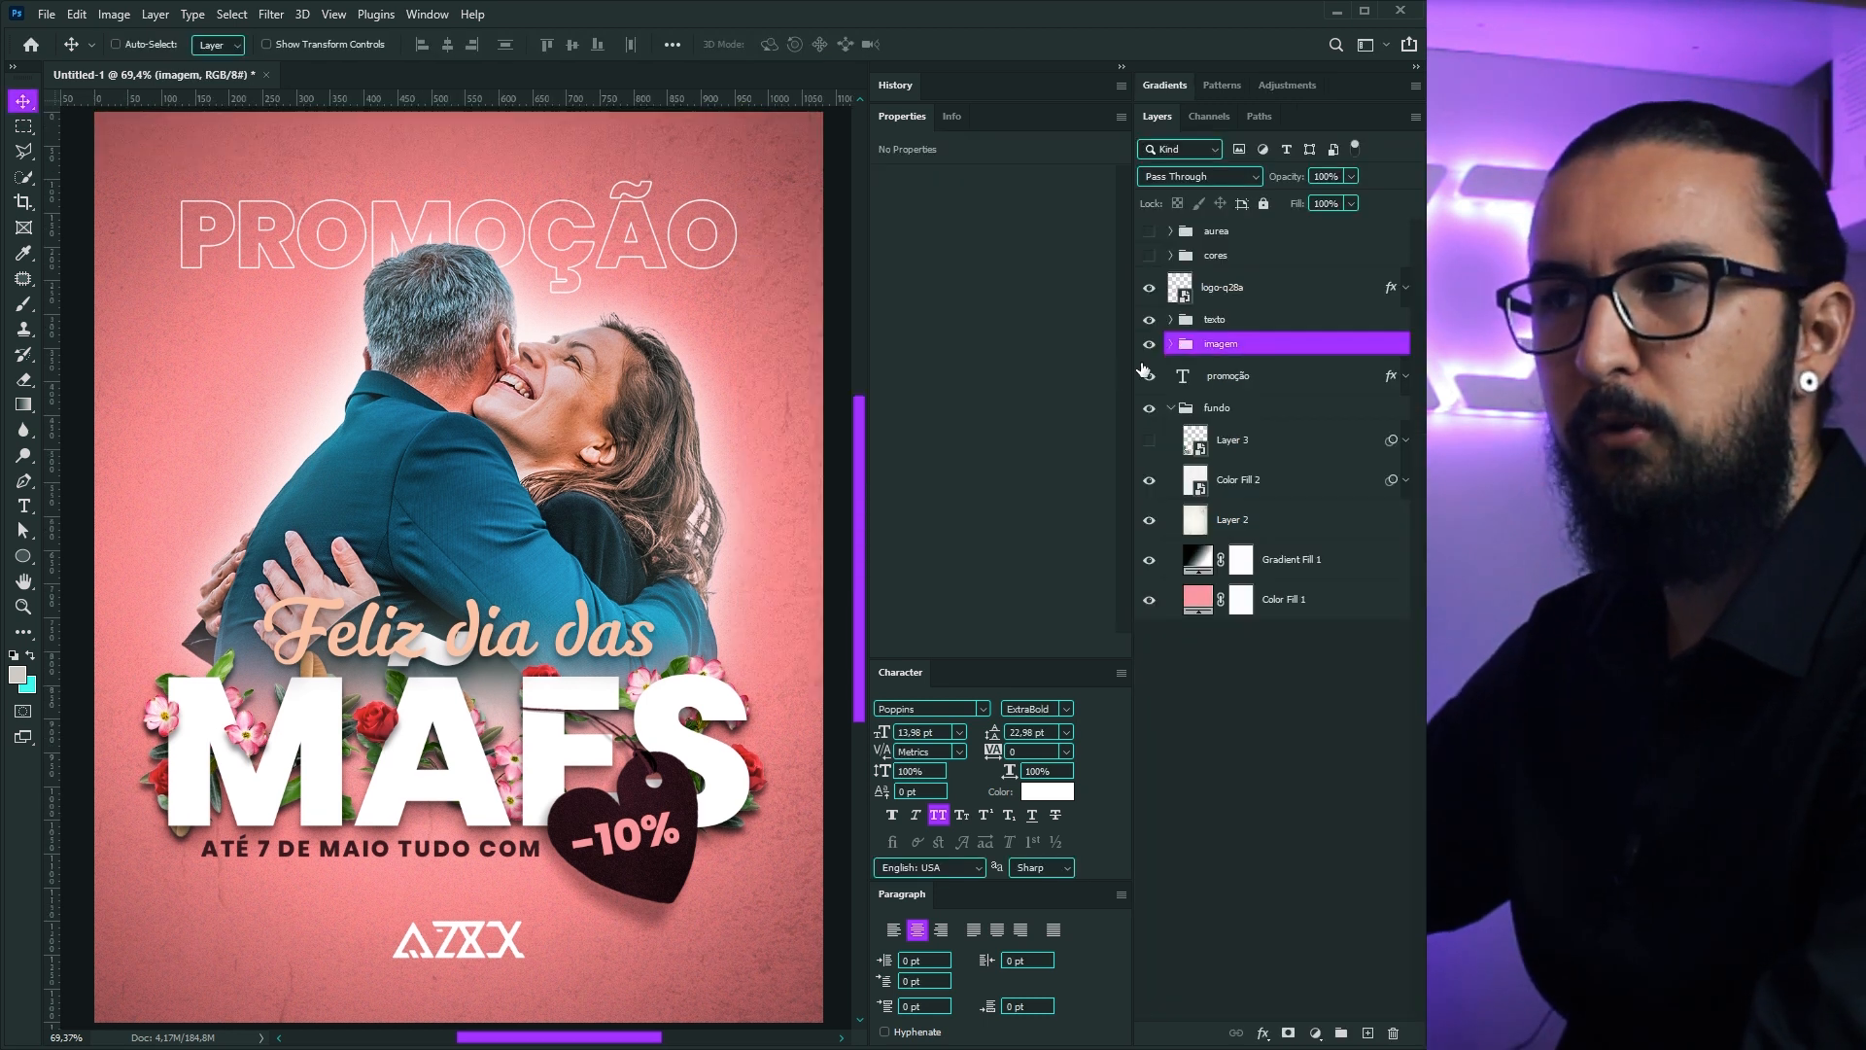
Step: In the imagem group, hide the couple's photo and show and select the woman-with-dog photo instead
left_click(1171, 345)
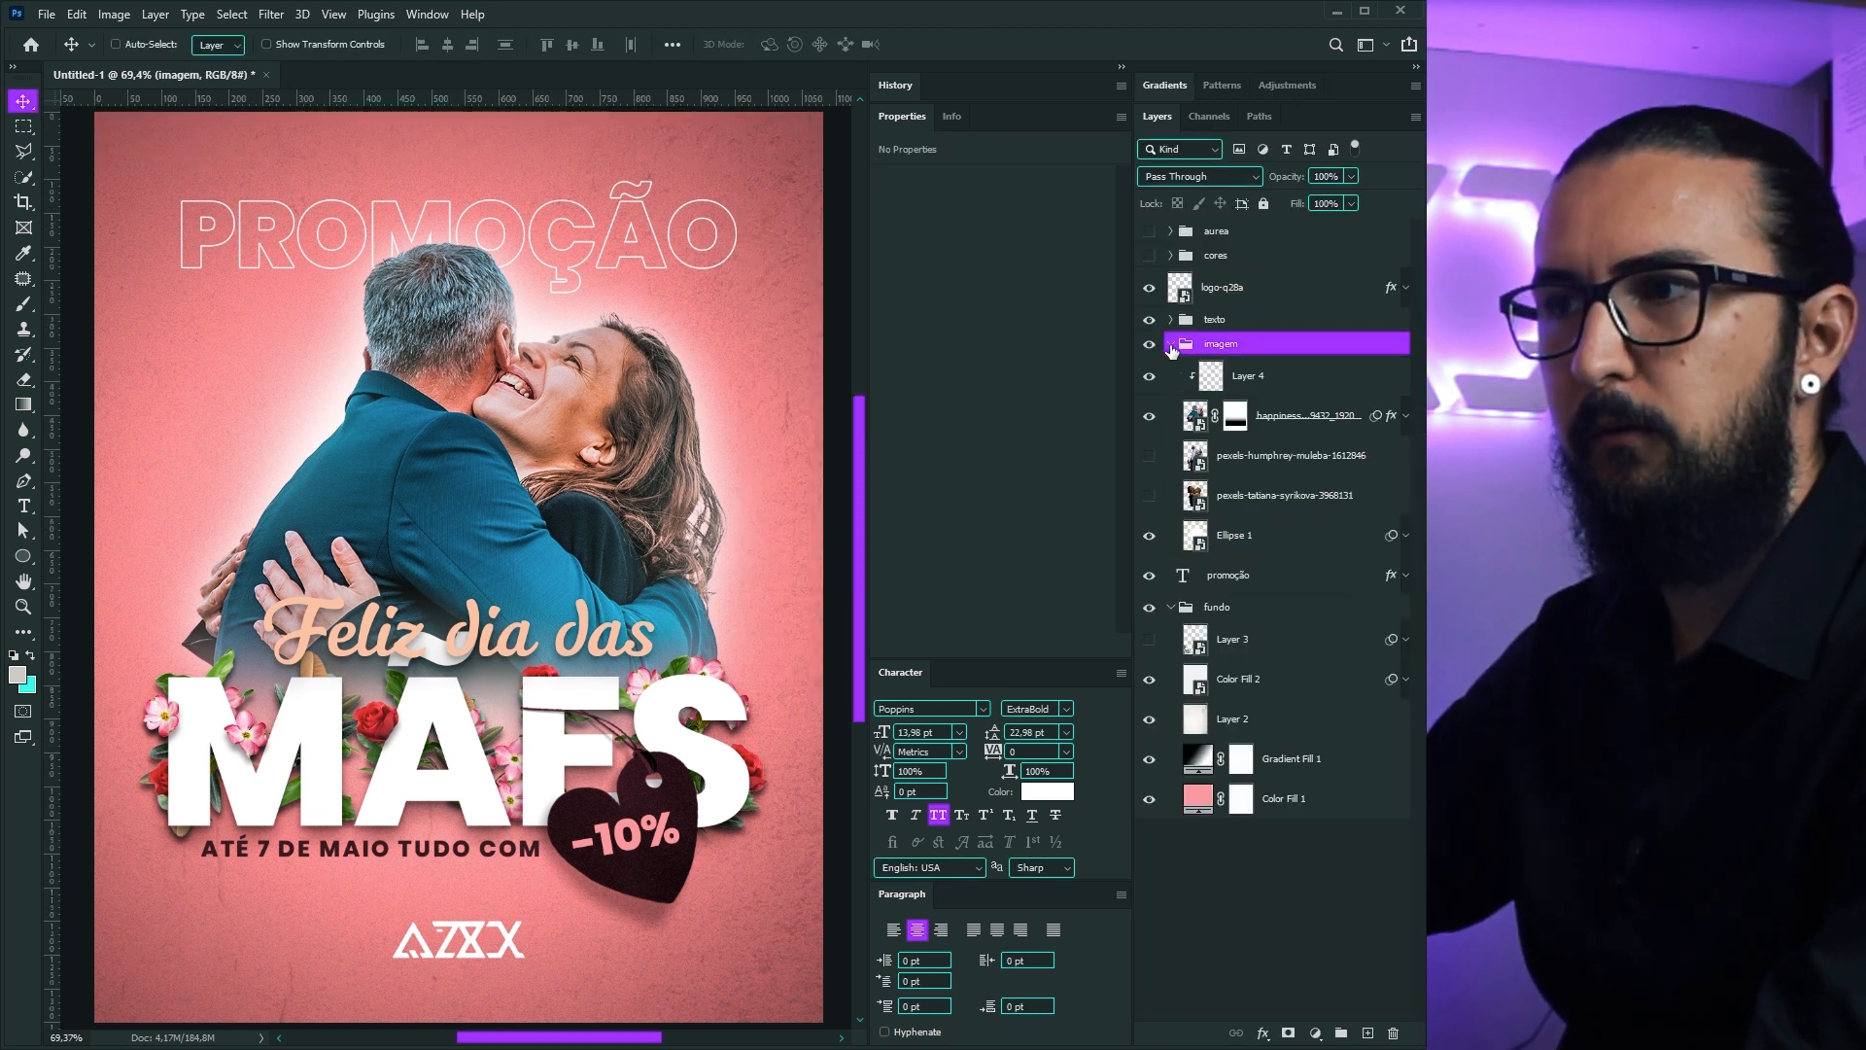
left_click(1149, 418)
left_click(1149, 455)
left_click(1282, 455)
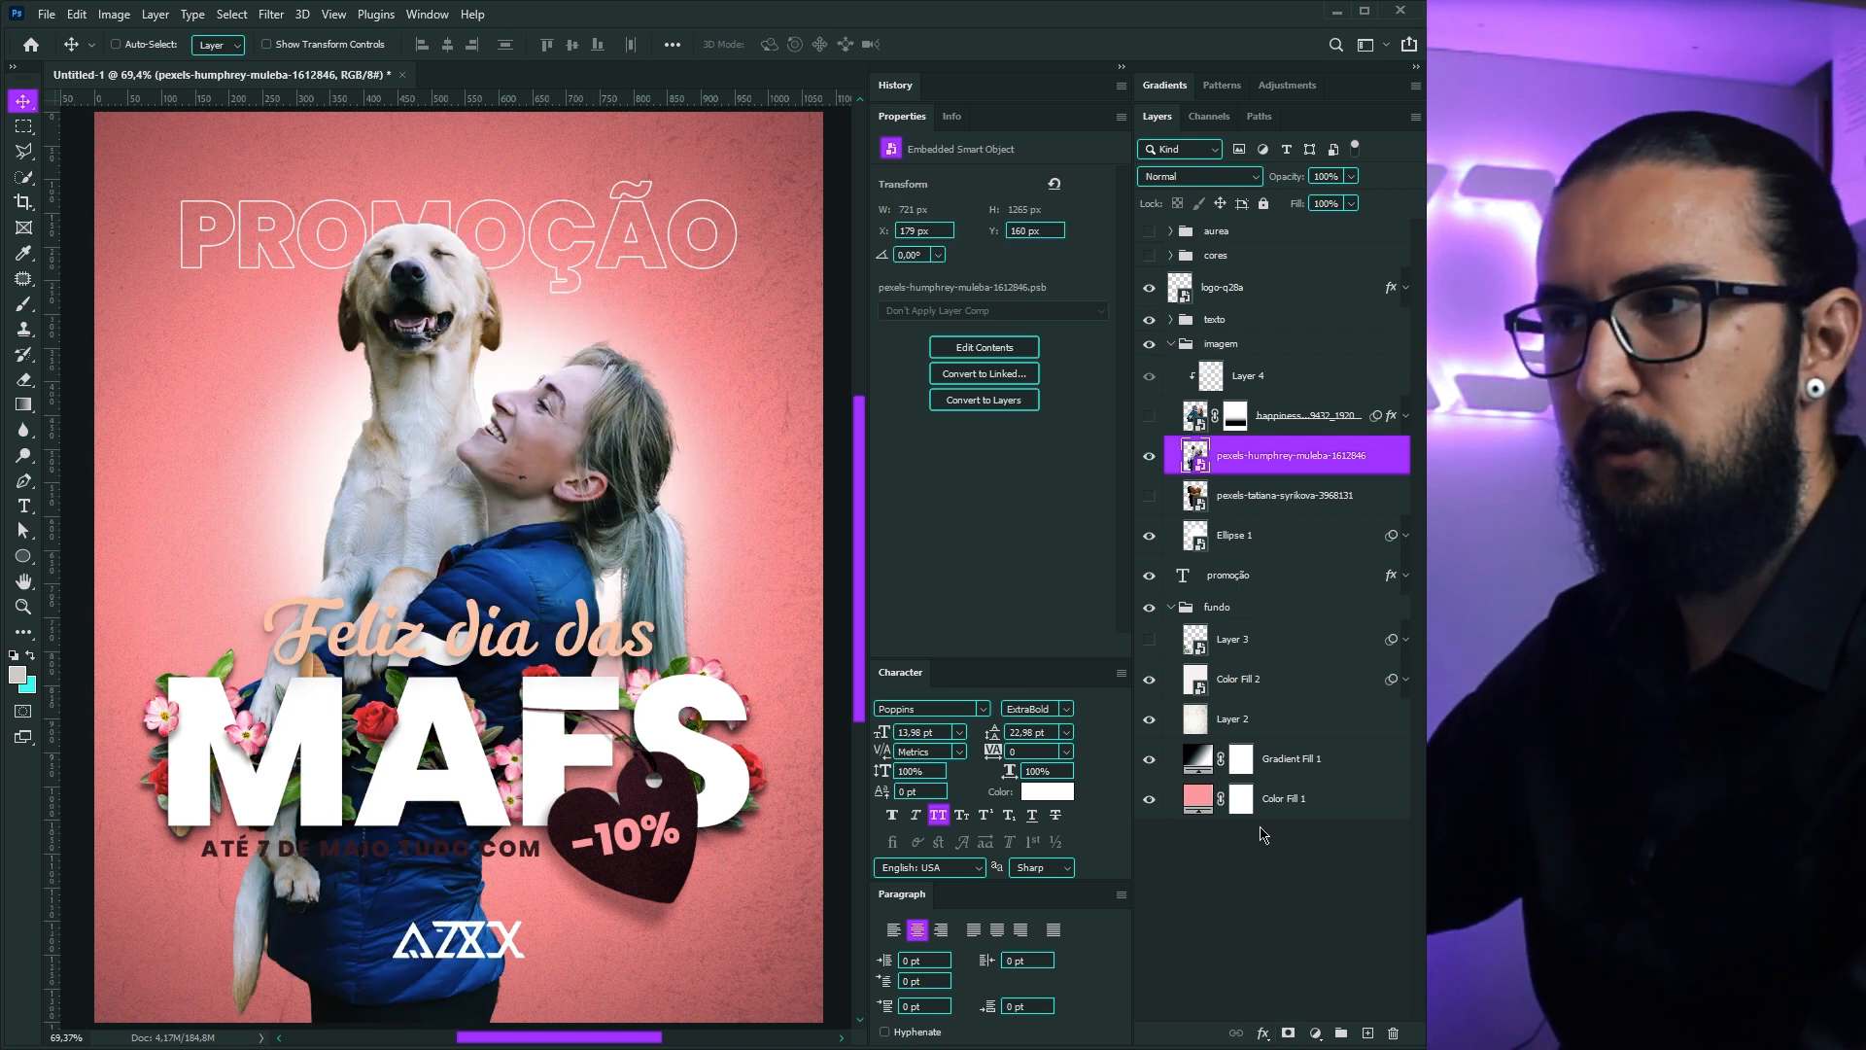
Step: Add a layer mask to the dog photo and fade out its lower part behind the headline with a vertical gradient
left_click(1289, 1032)
key("g")
key("d")
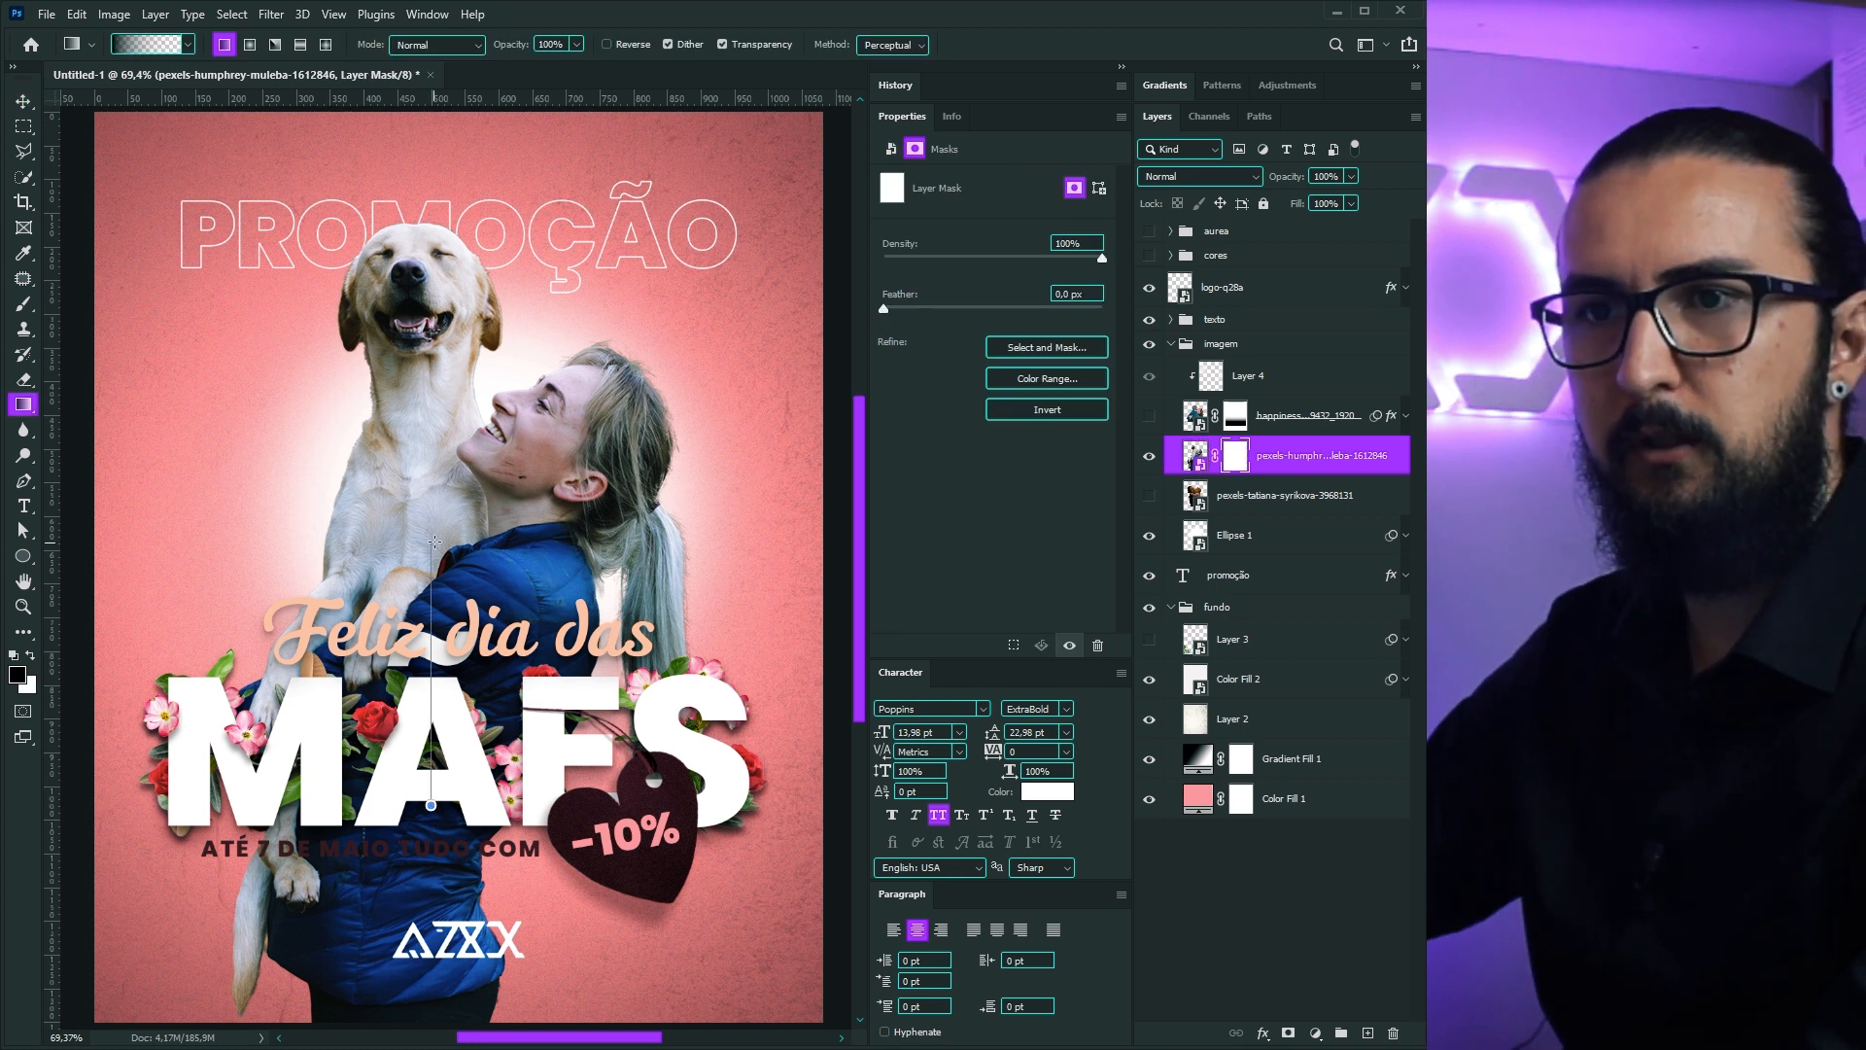
left_click_drag(434, 541, 434, 541)
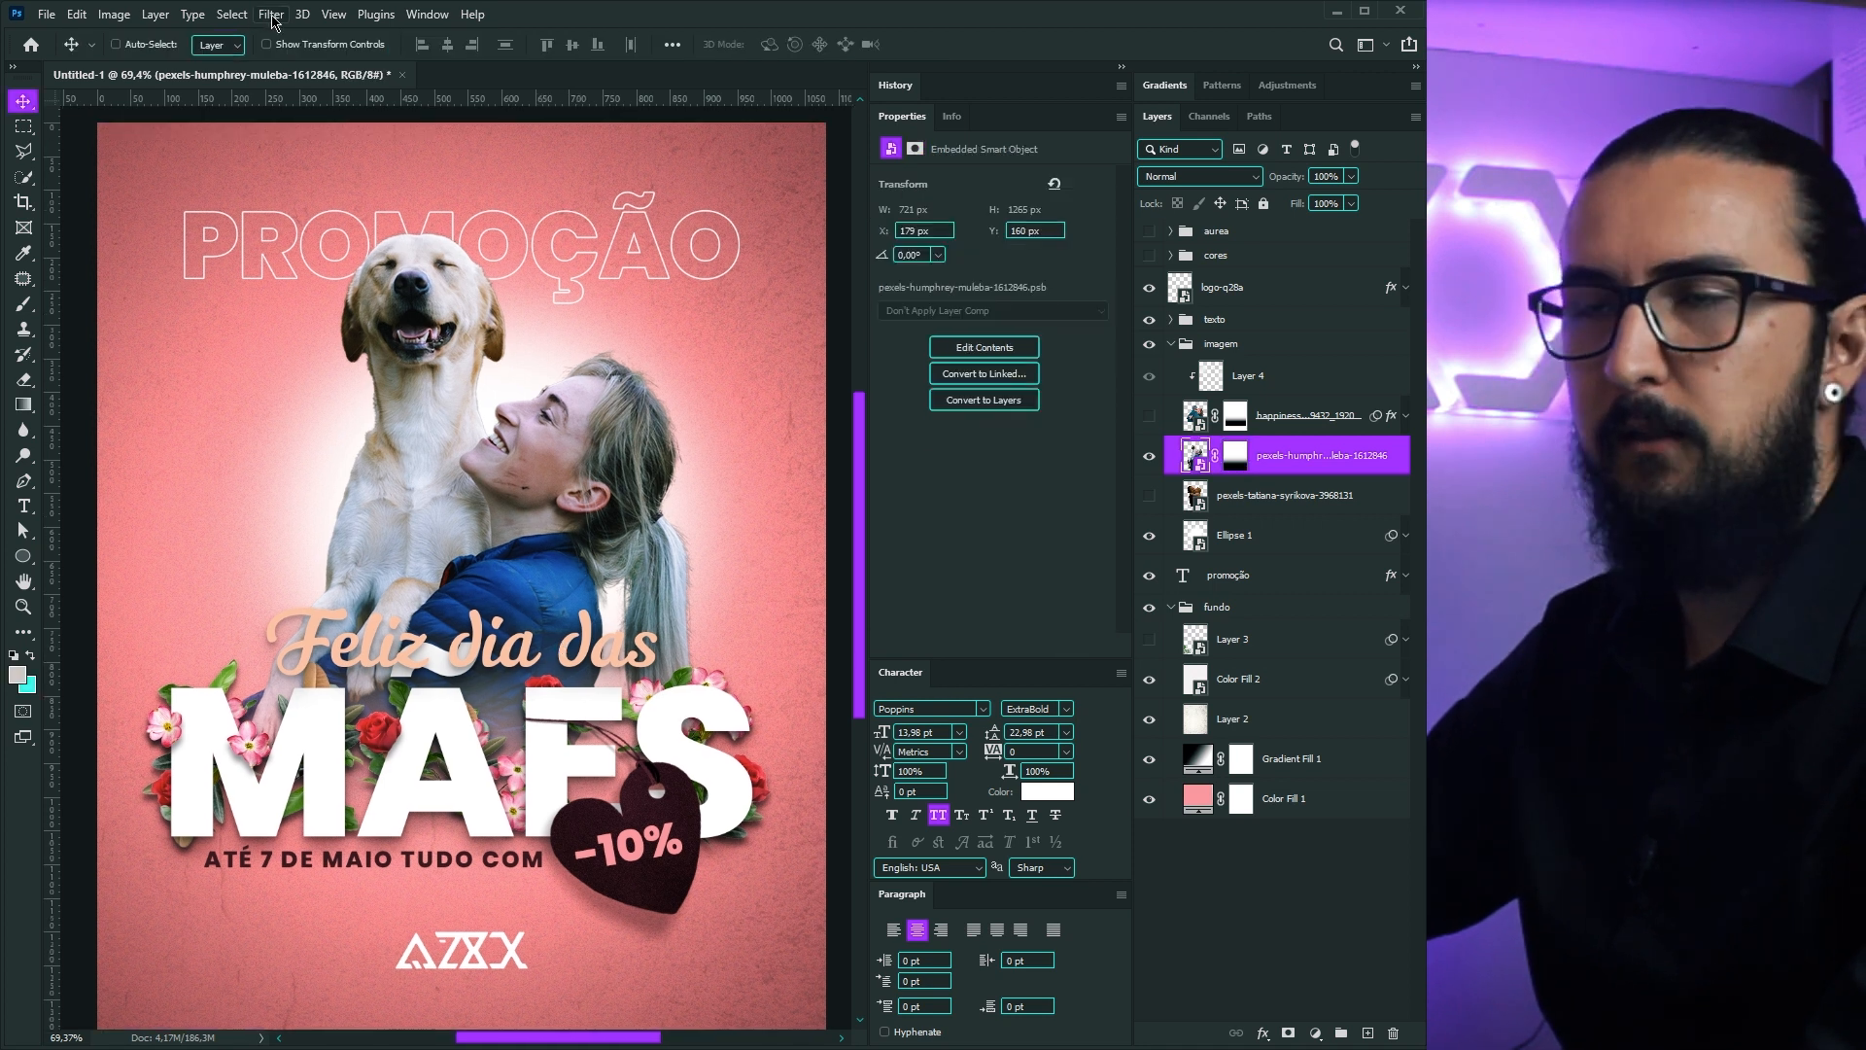
Step: Apply the Camera Raw Filter to the dog photo and compare the image with the filter off and on
left_click(274, 20)
left_click(315, 159)
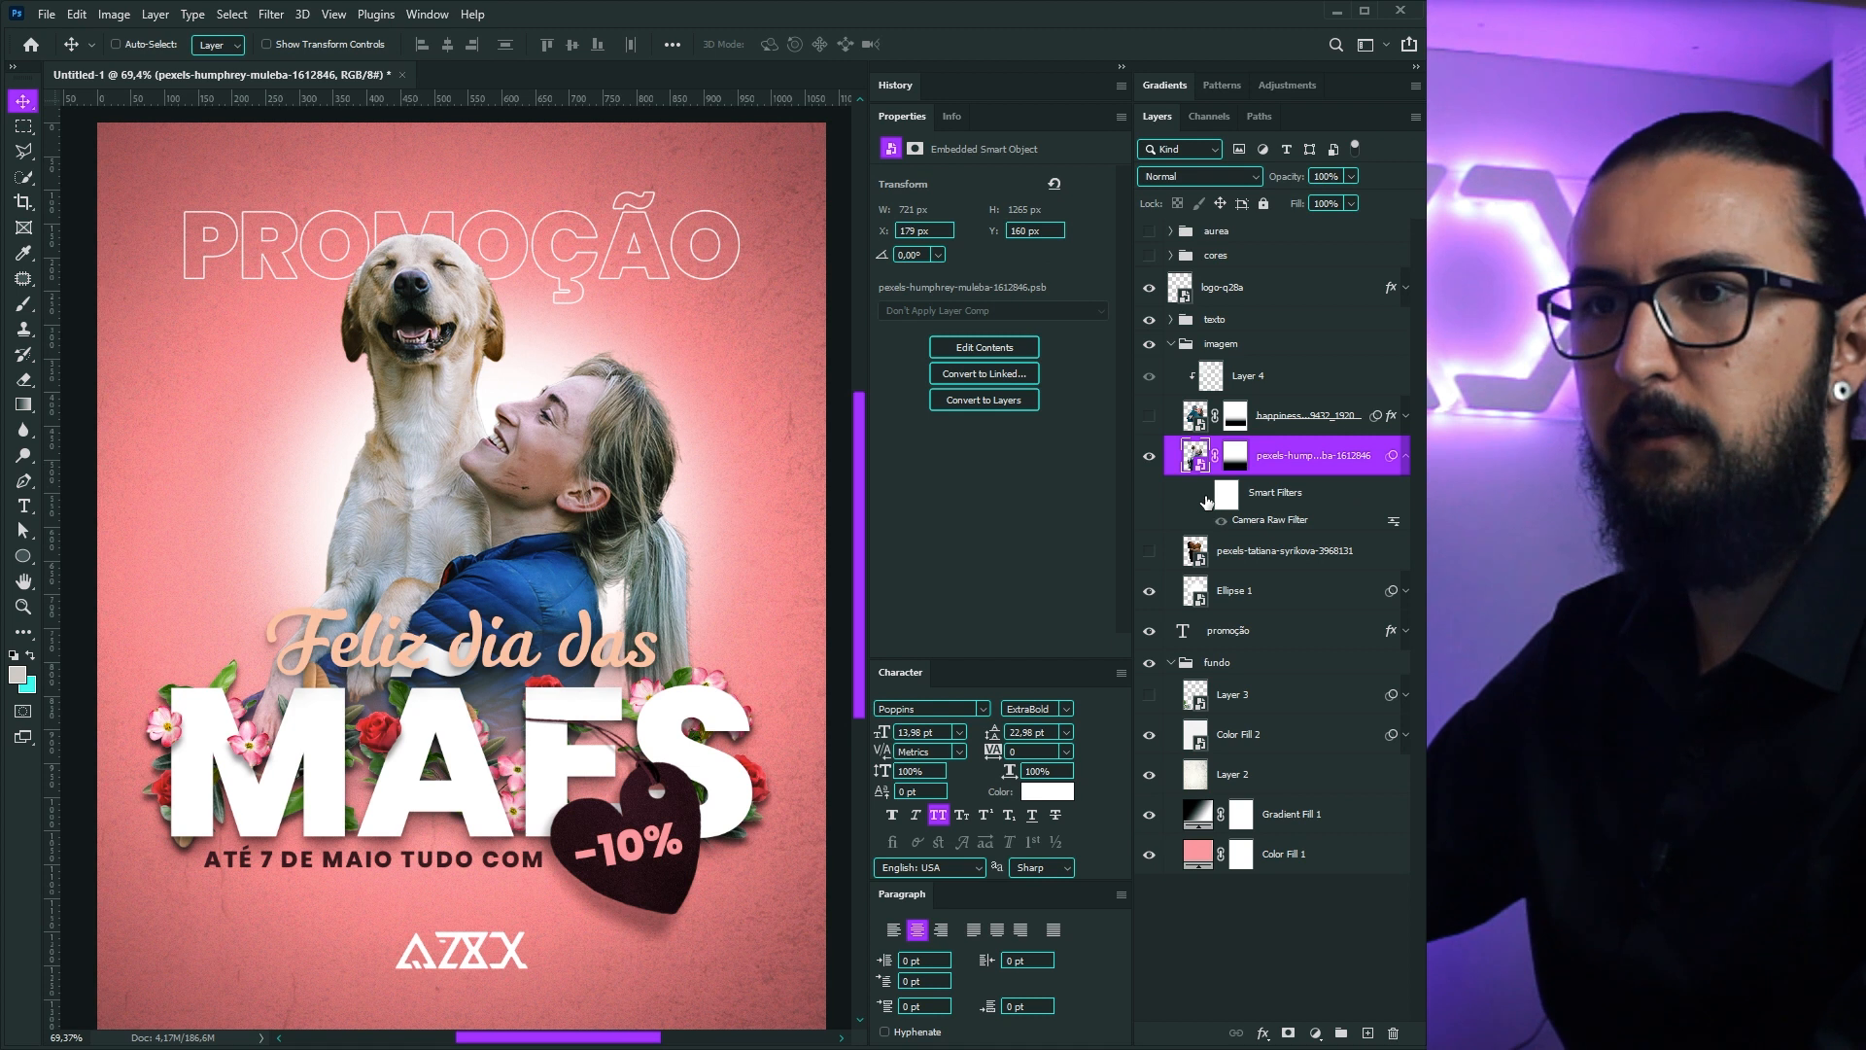
left_click(1206, 500)
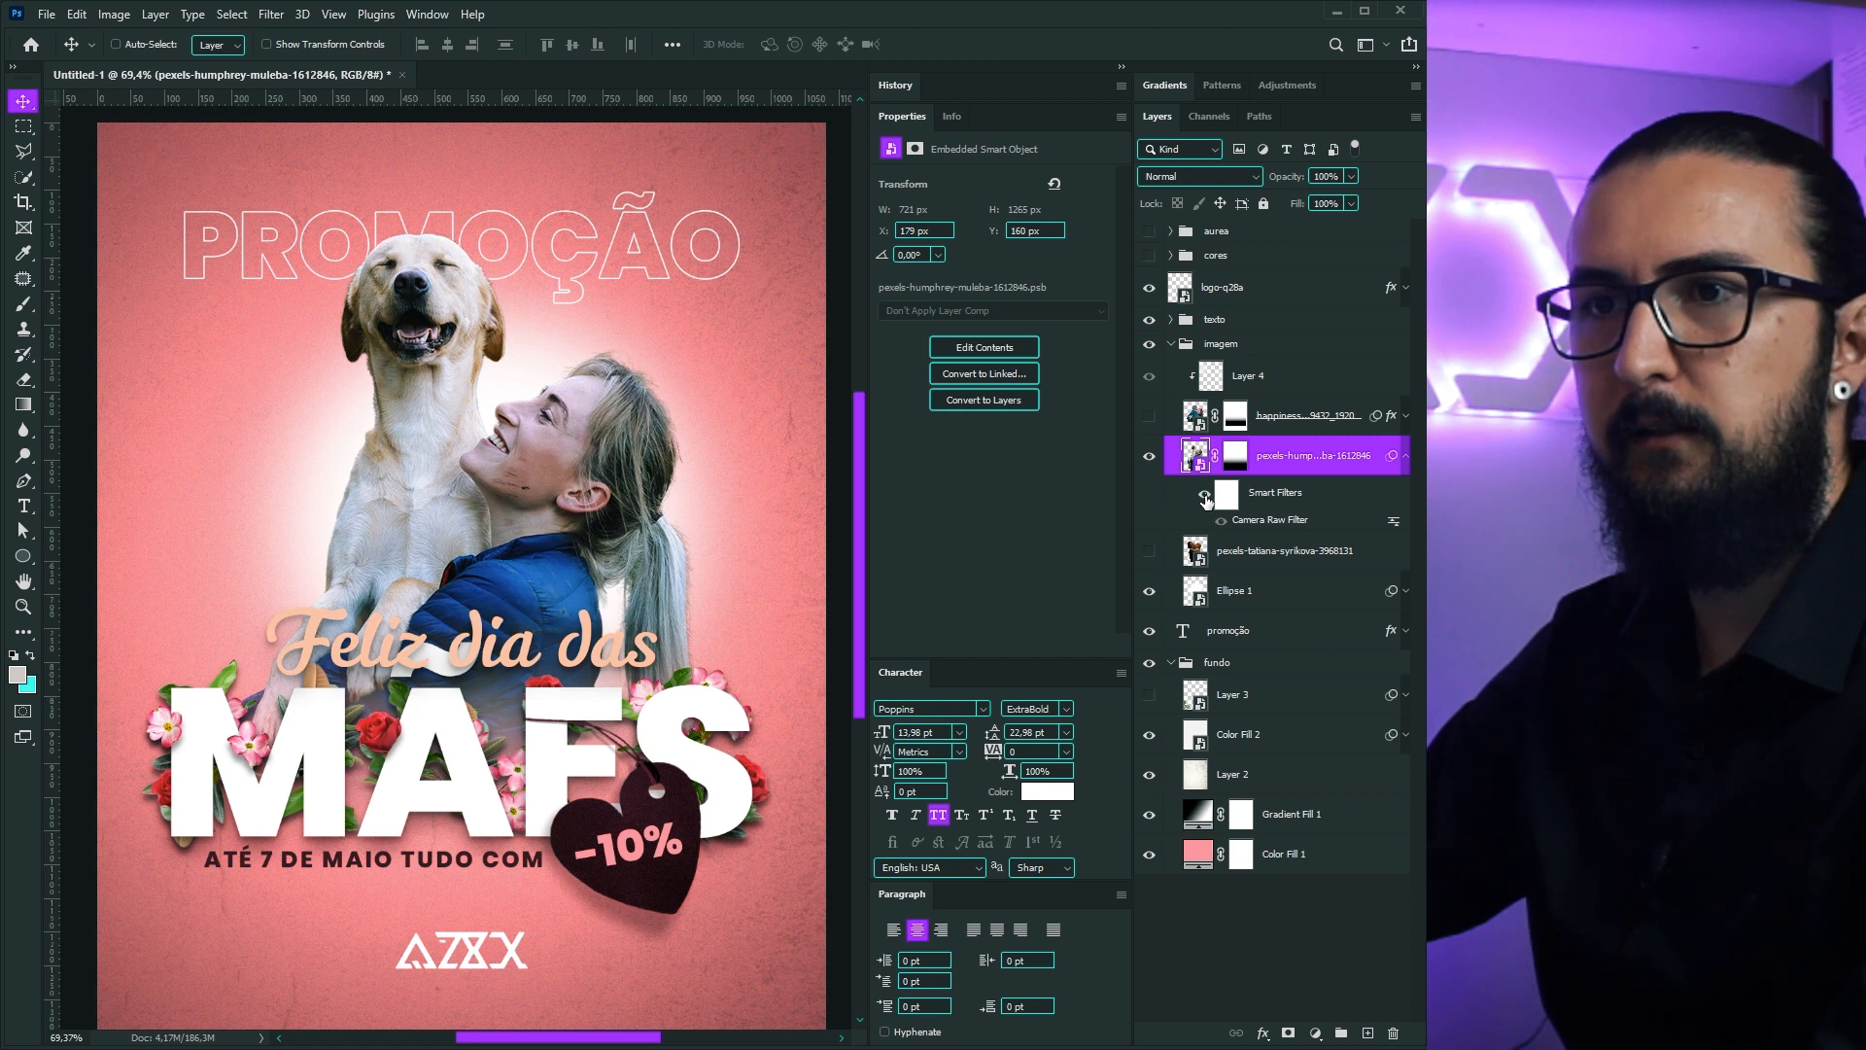
left_click(1206, 501)
left_click(1206, 501)
left_click(1206, 501)
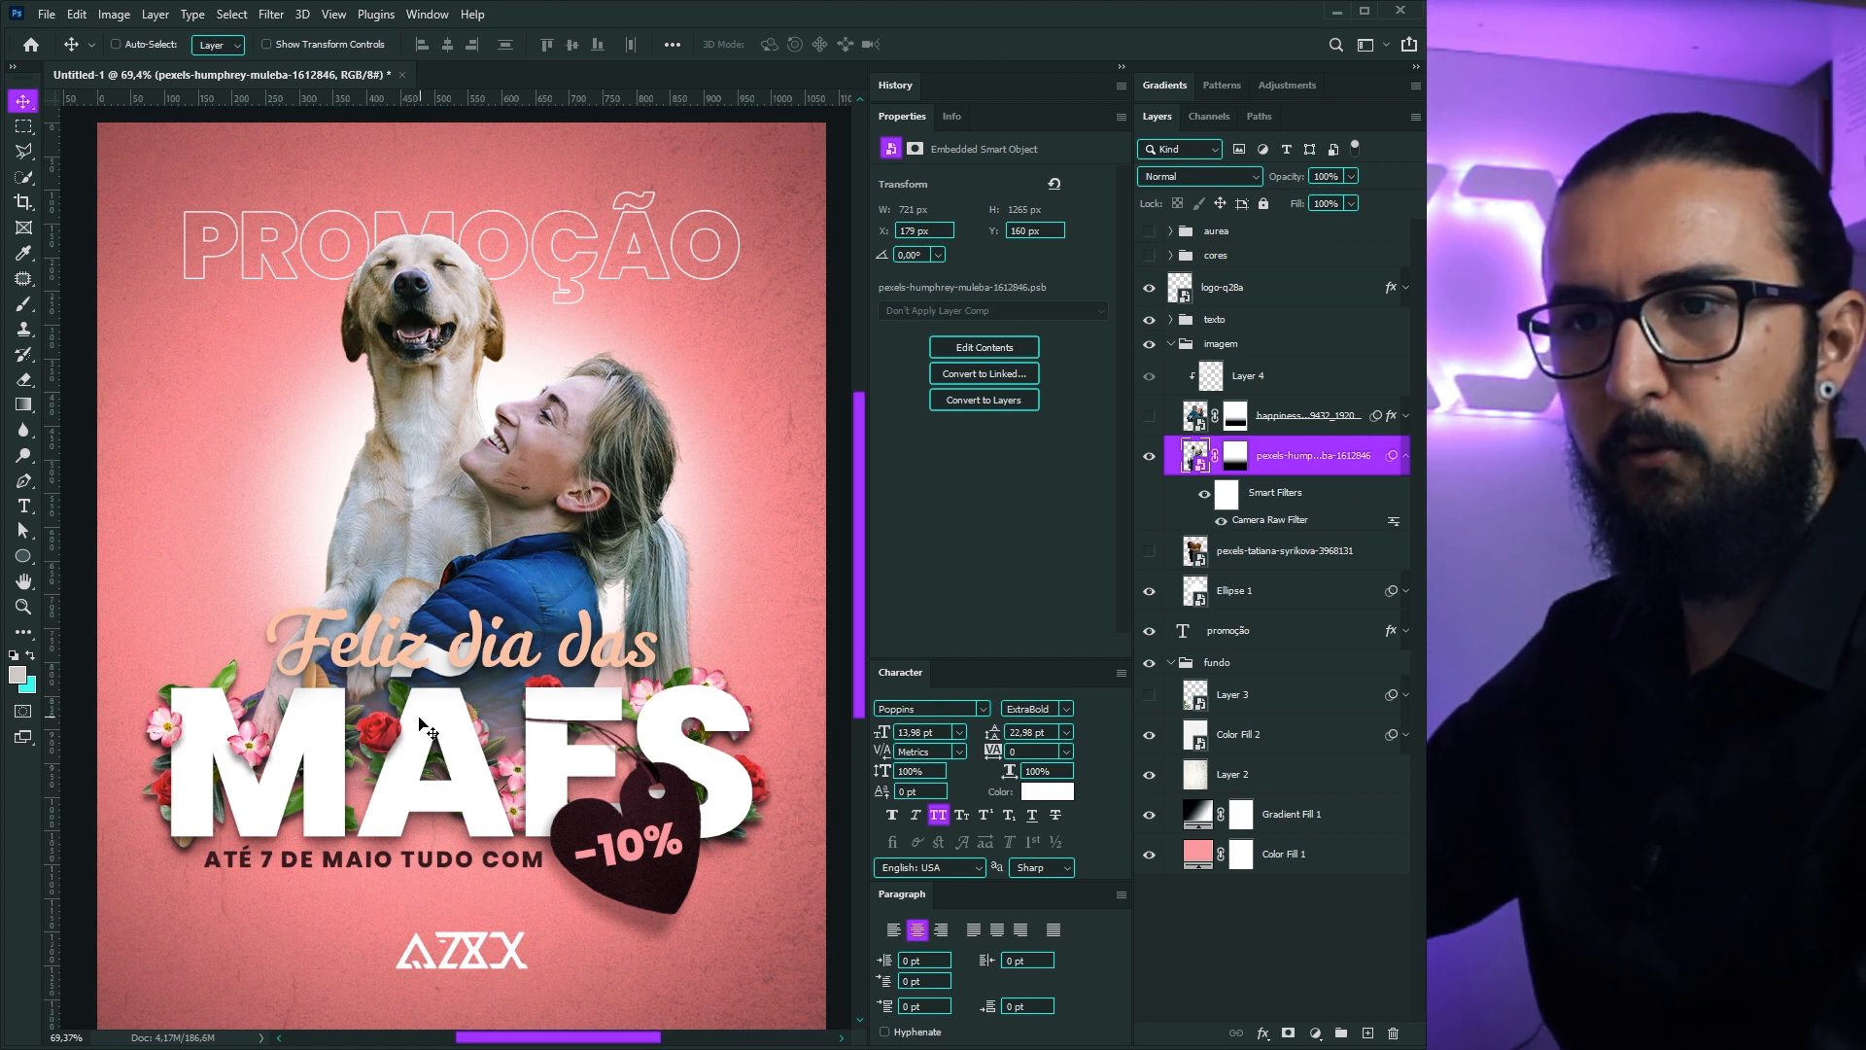
Step: Create a new empty layer above the dog photo and clip it to that photo
scroll(486, 539, "down", 1)
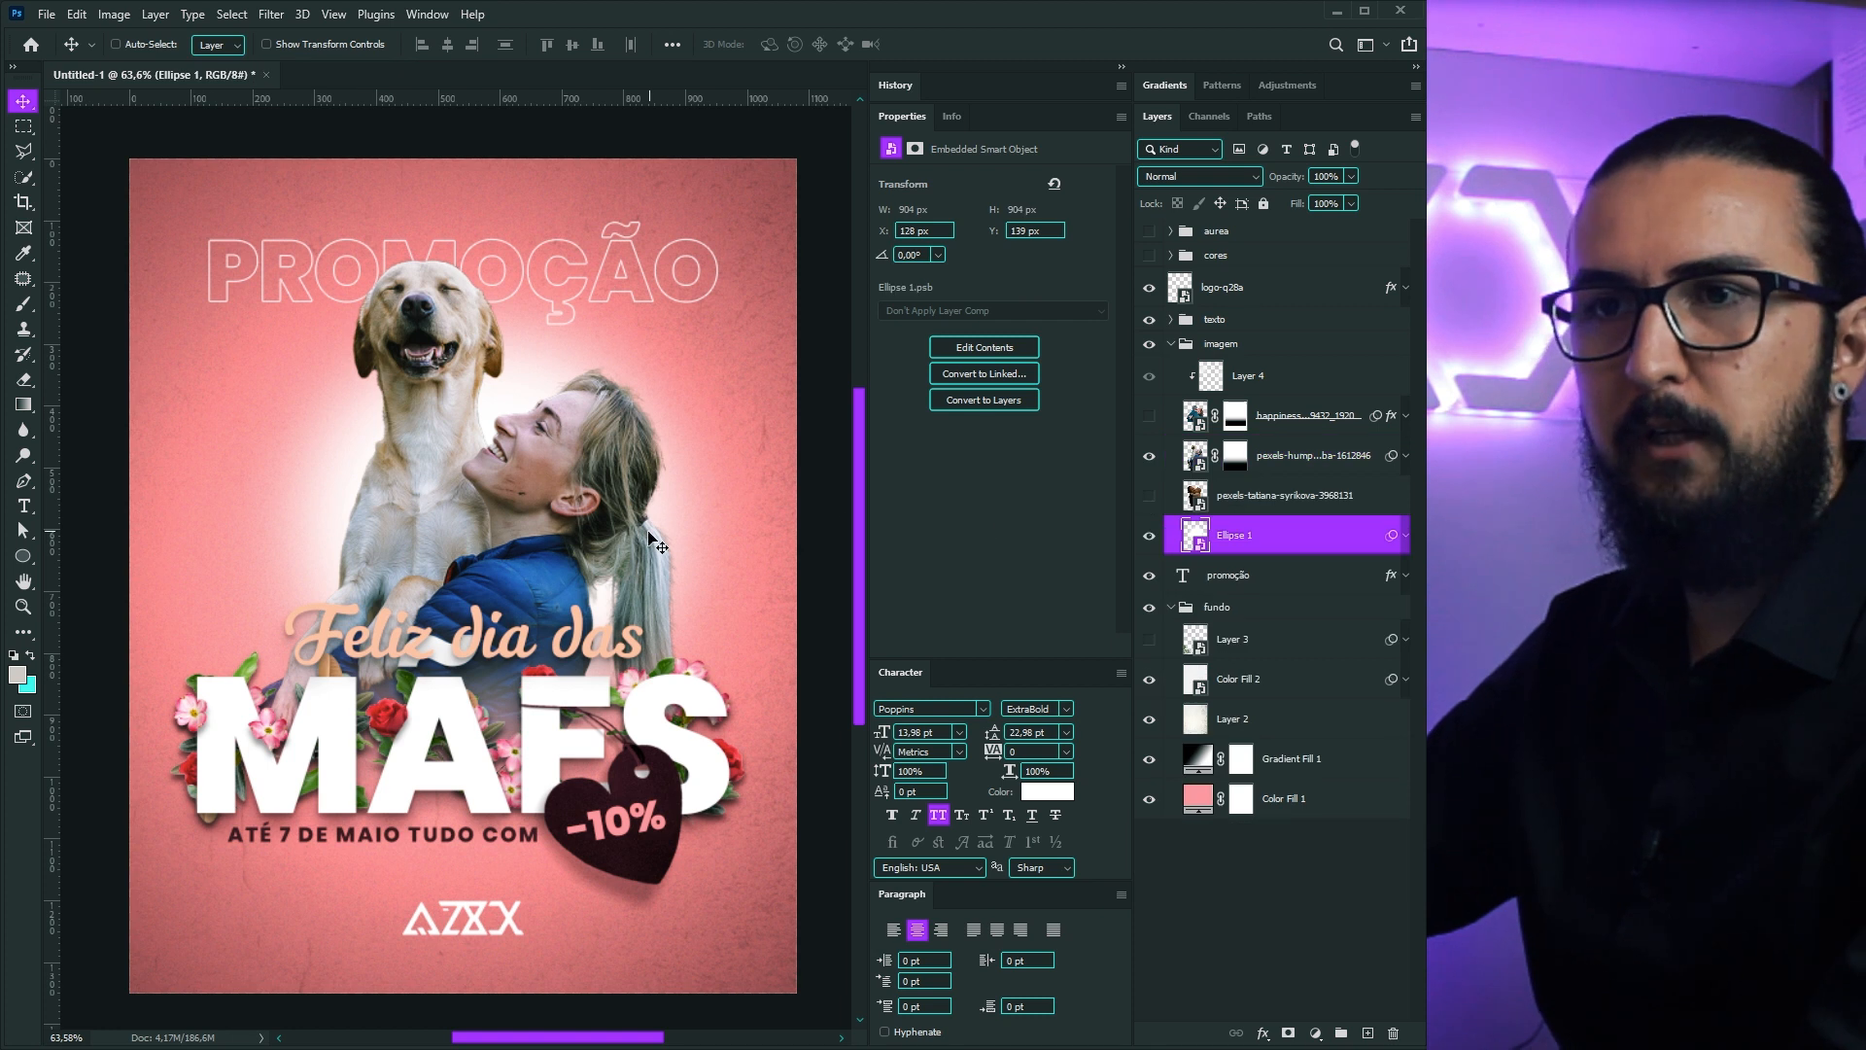
mouse_move(651, 533)
left_mouse_down()
mouse_move(651, 576)
mouse_move(653, 554)
left_mouse_up()
left_click(1259, 377)
left_click(1254, 449)
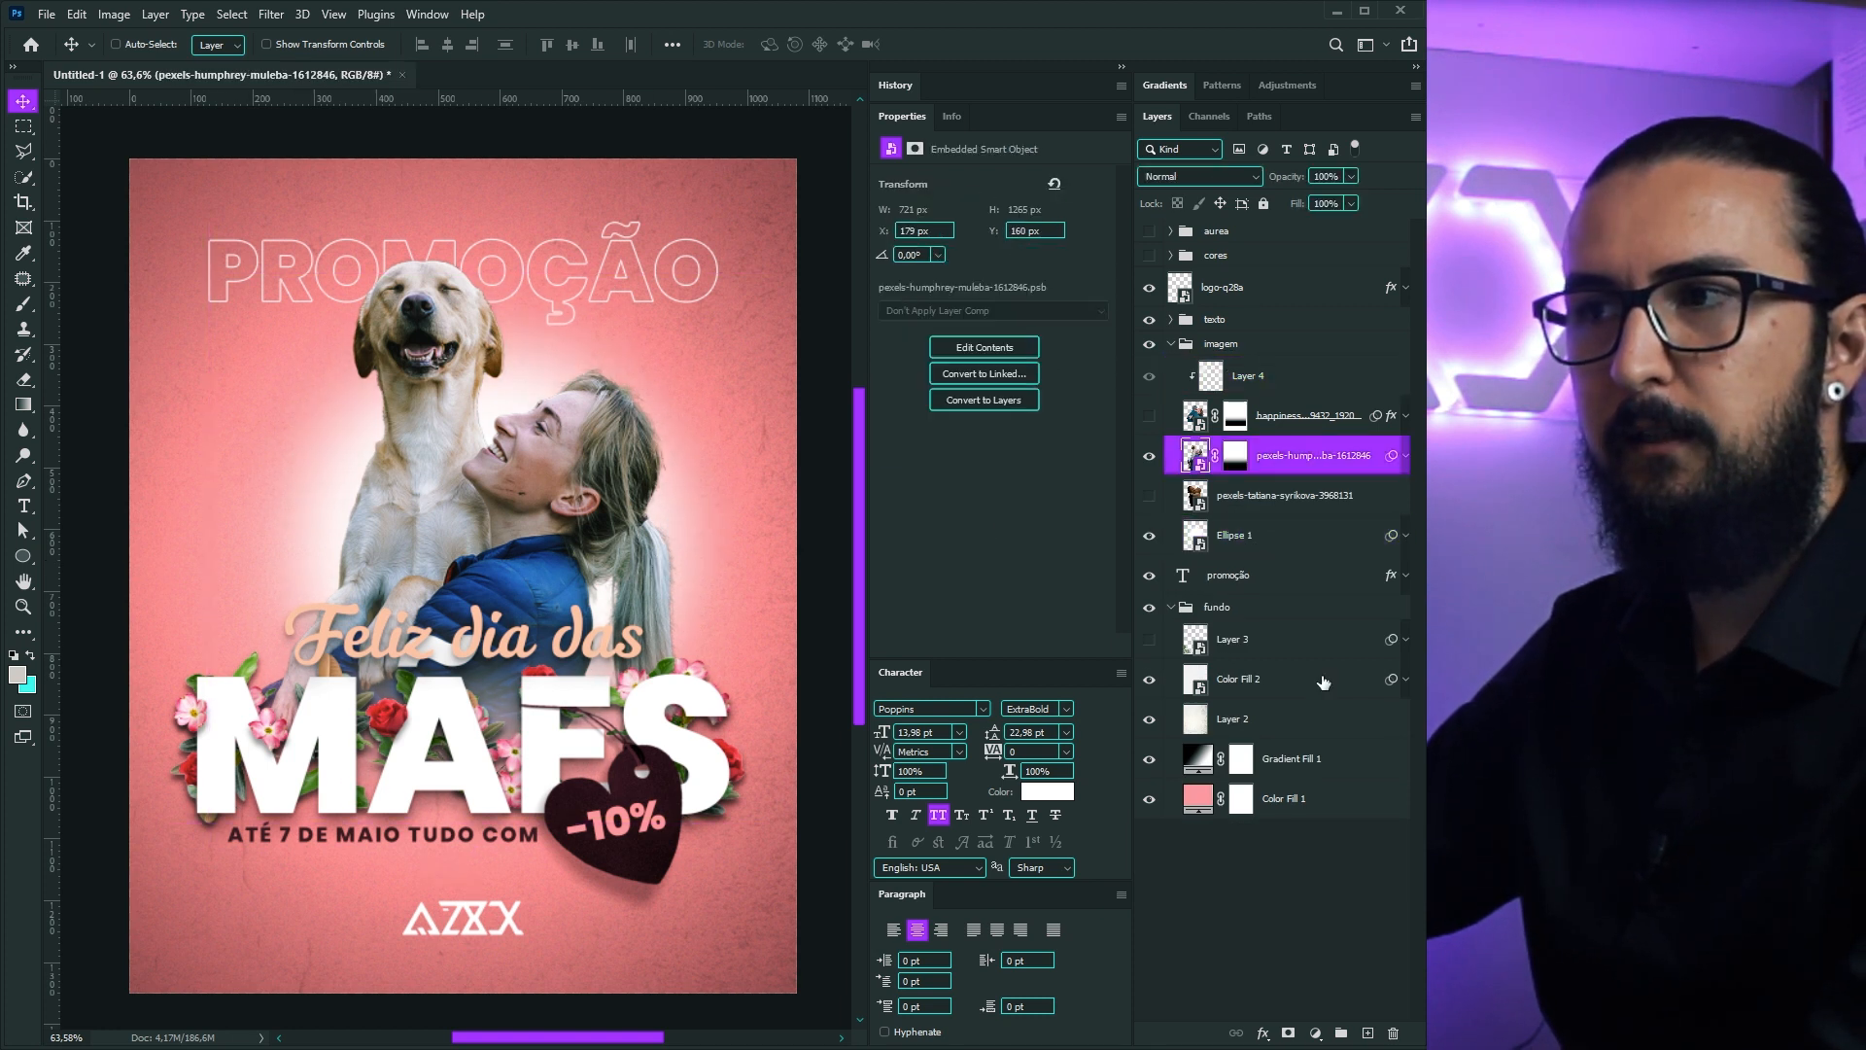
left_click(1368, 1032)
key("ctrl+alt+g")
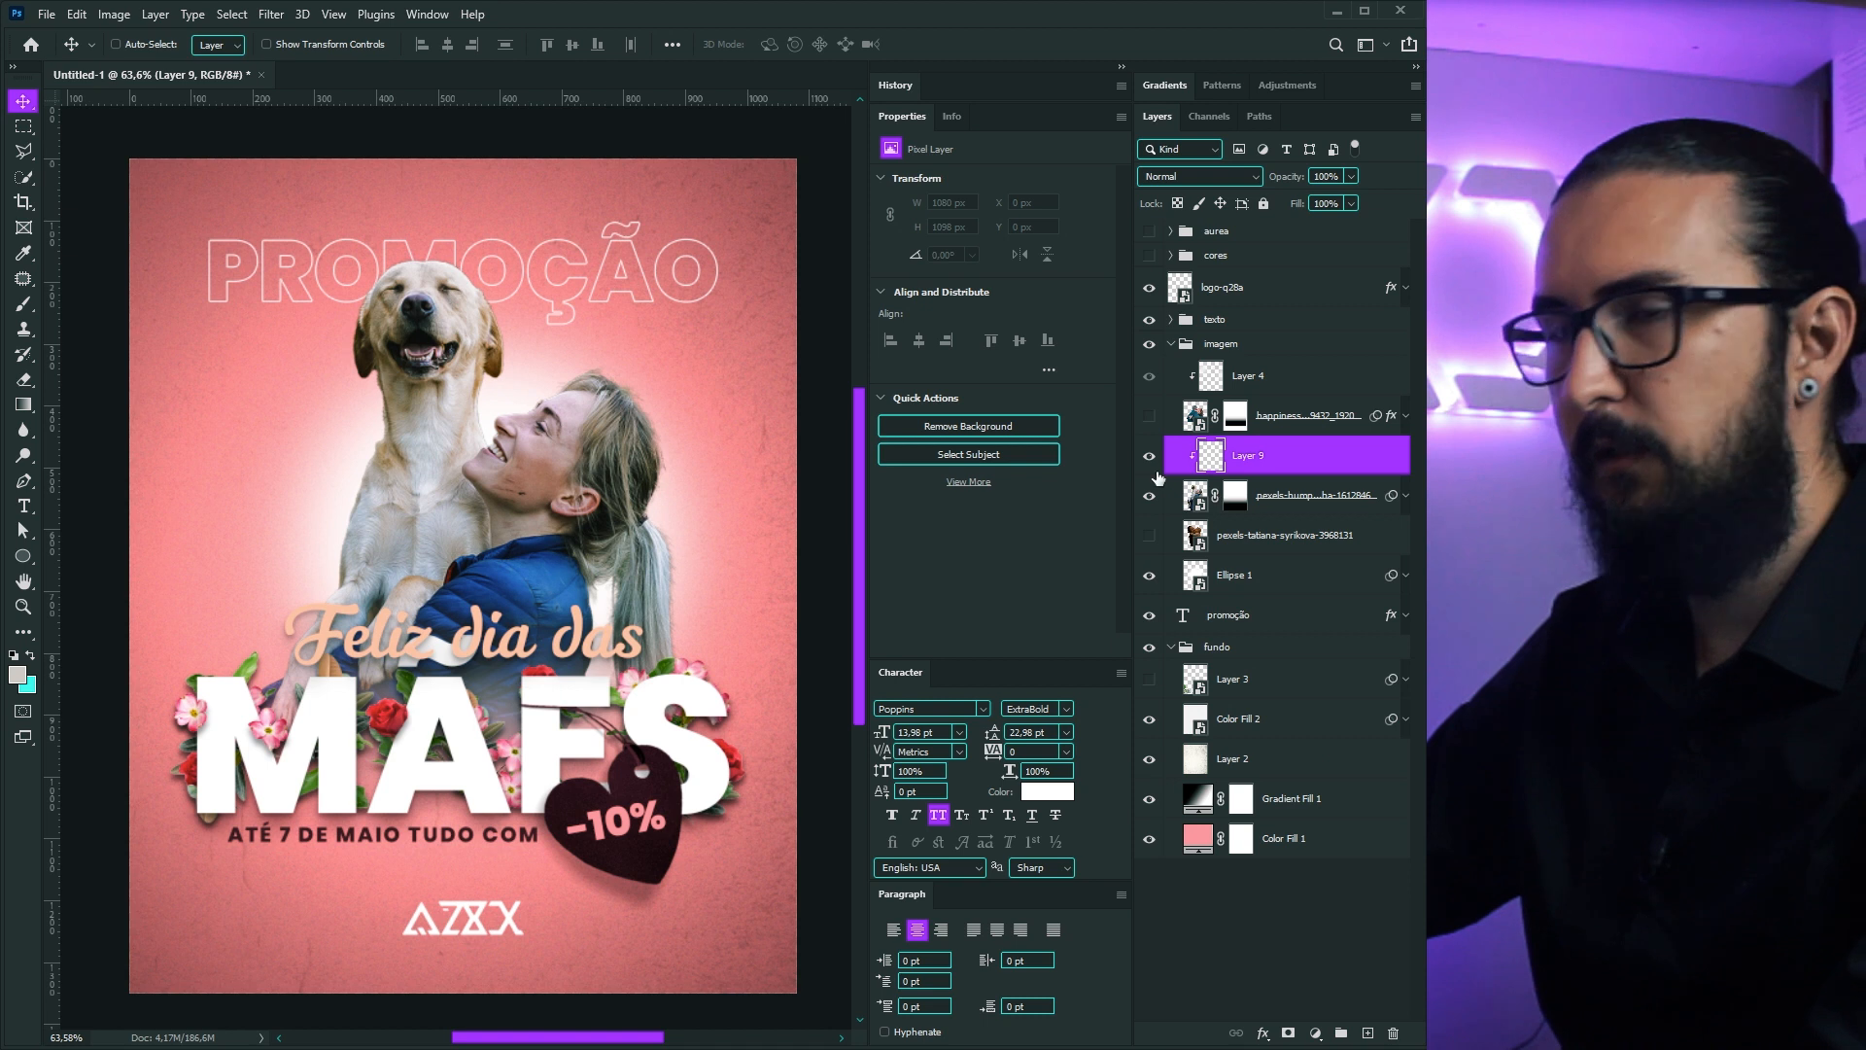
Step: Paint light around the edges of the dog and woman with a 161 px soft round brush on the clipped layer, and compare the result
key("b")
right_click(719, 489)
left_click(736, 485)
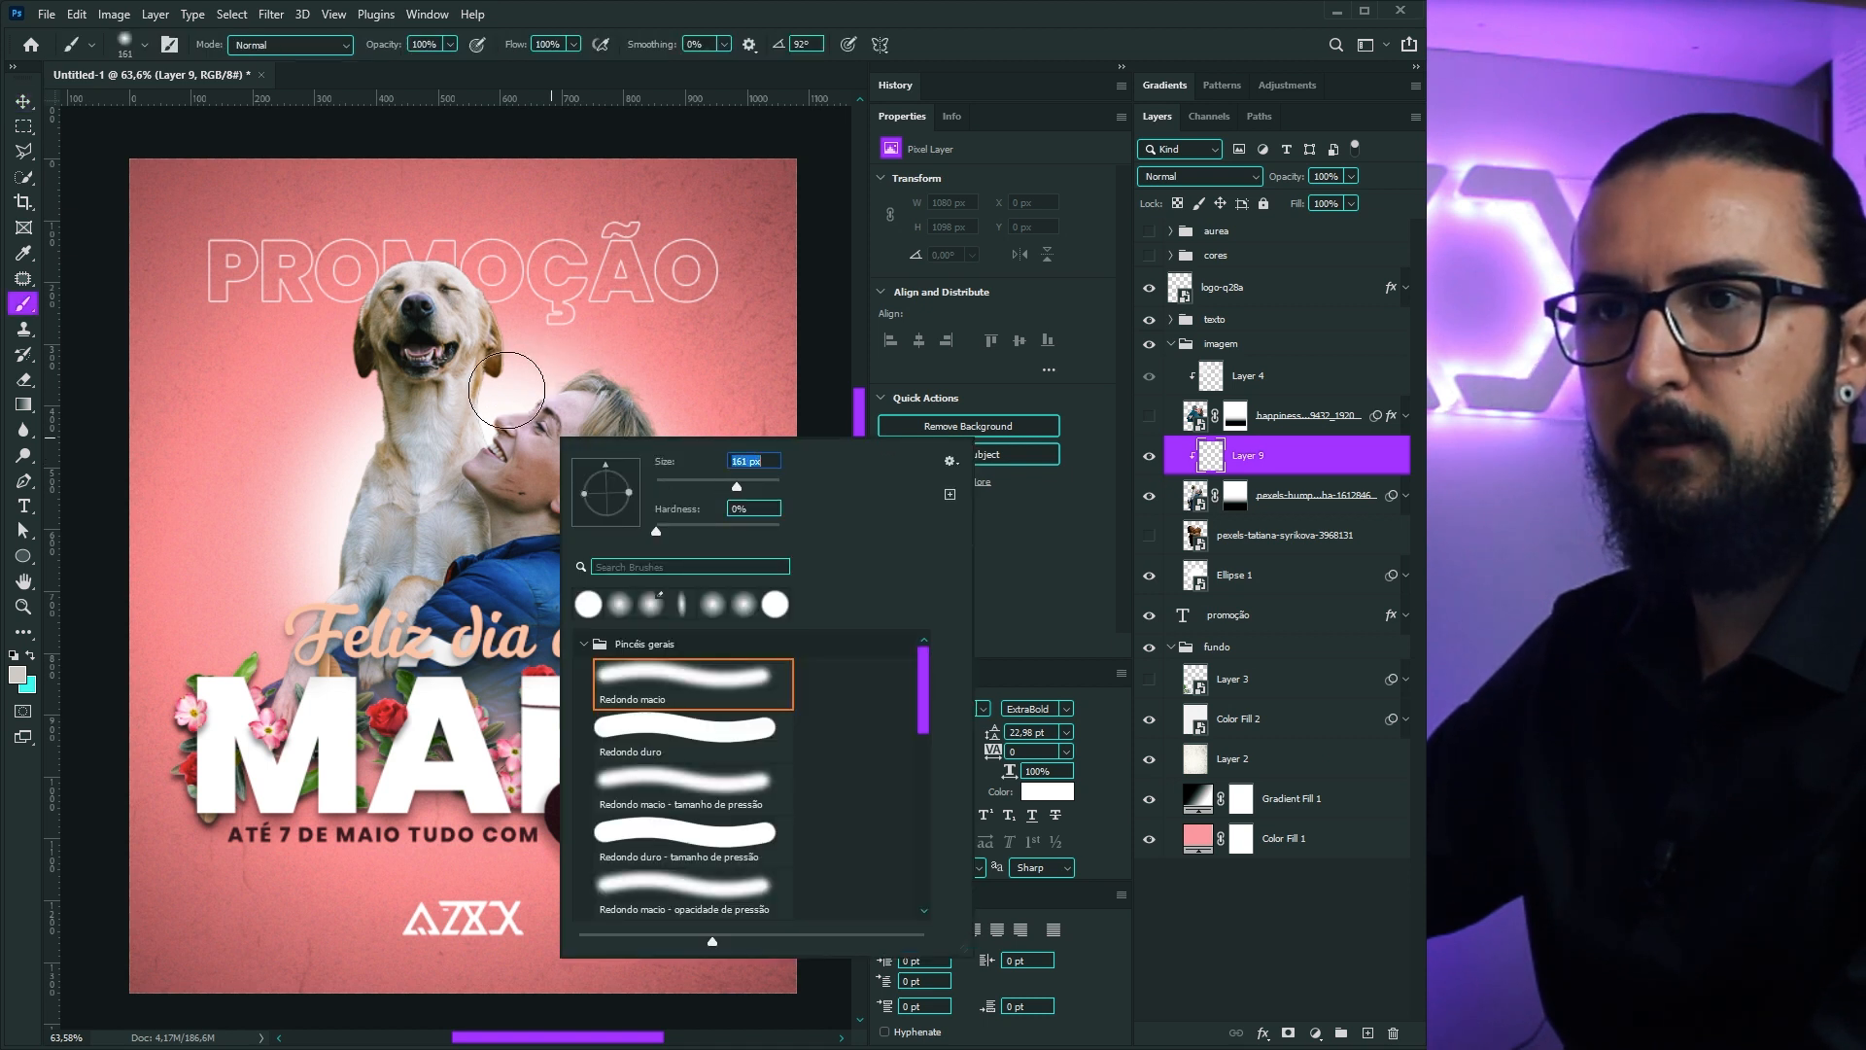
left_click(506, 389)
left_click(639, 605)
left_click(352, 425)
left_click(684, 508)
key("v")
left_click(1150, 457)
left_click(1150, 456)
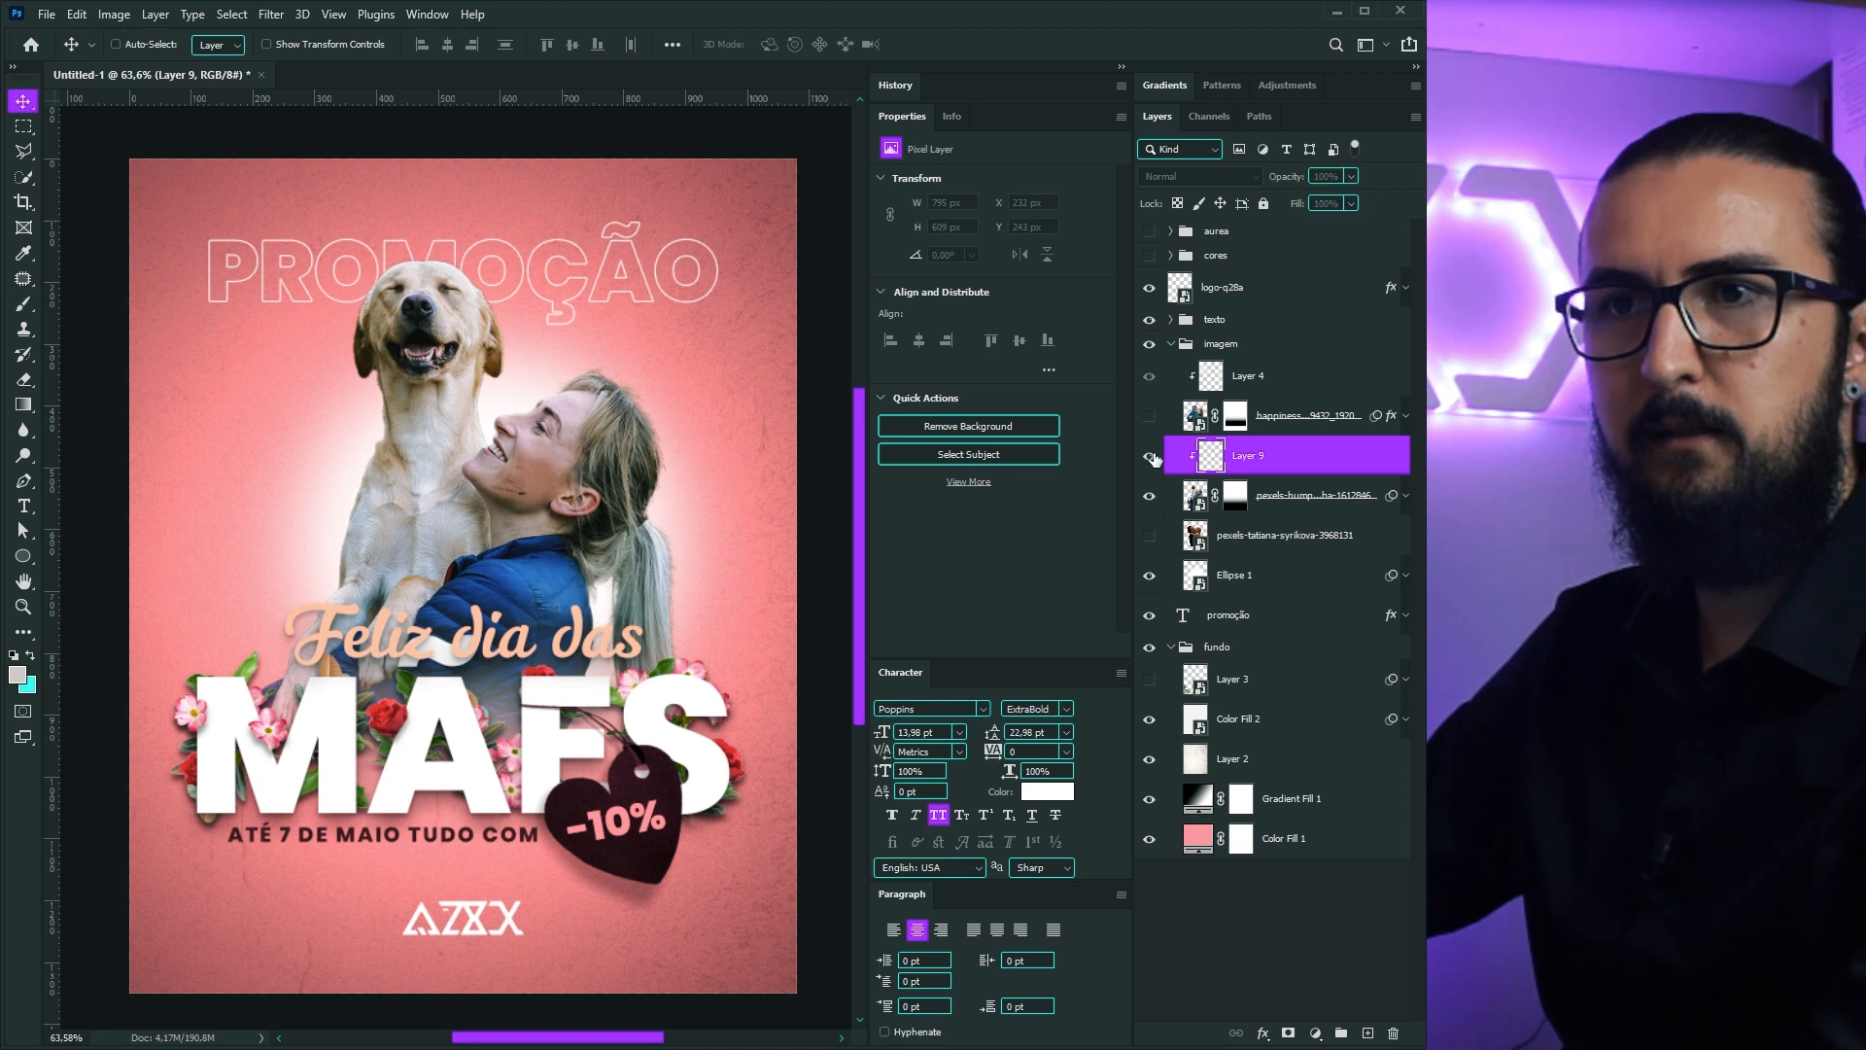
left_click(1151, 457)
left_click(1154, 456)
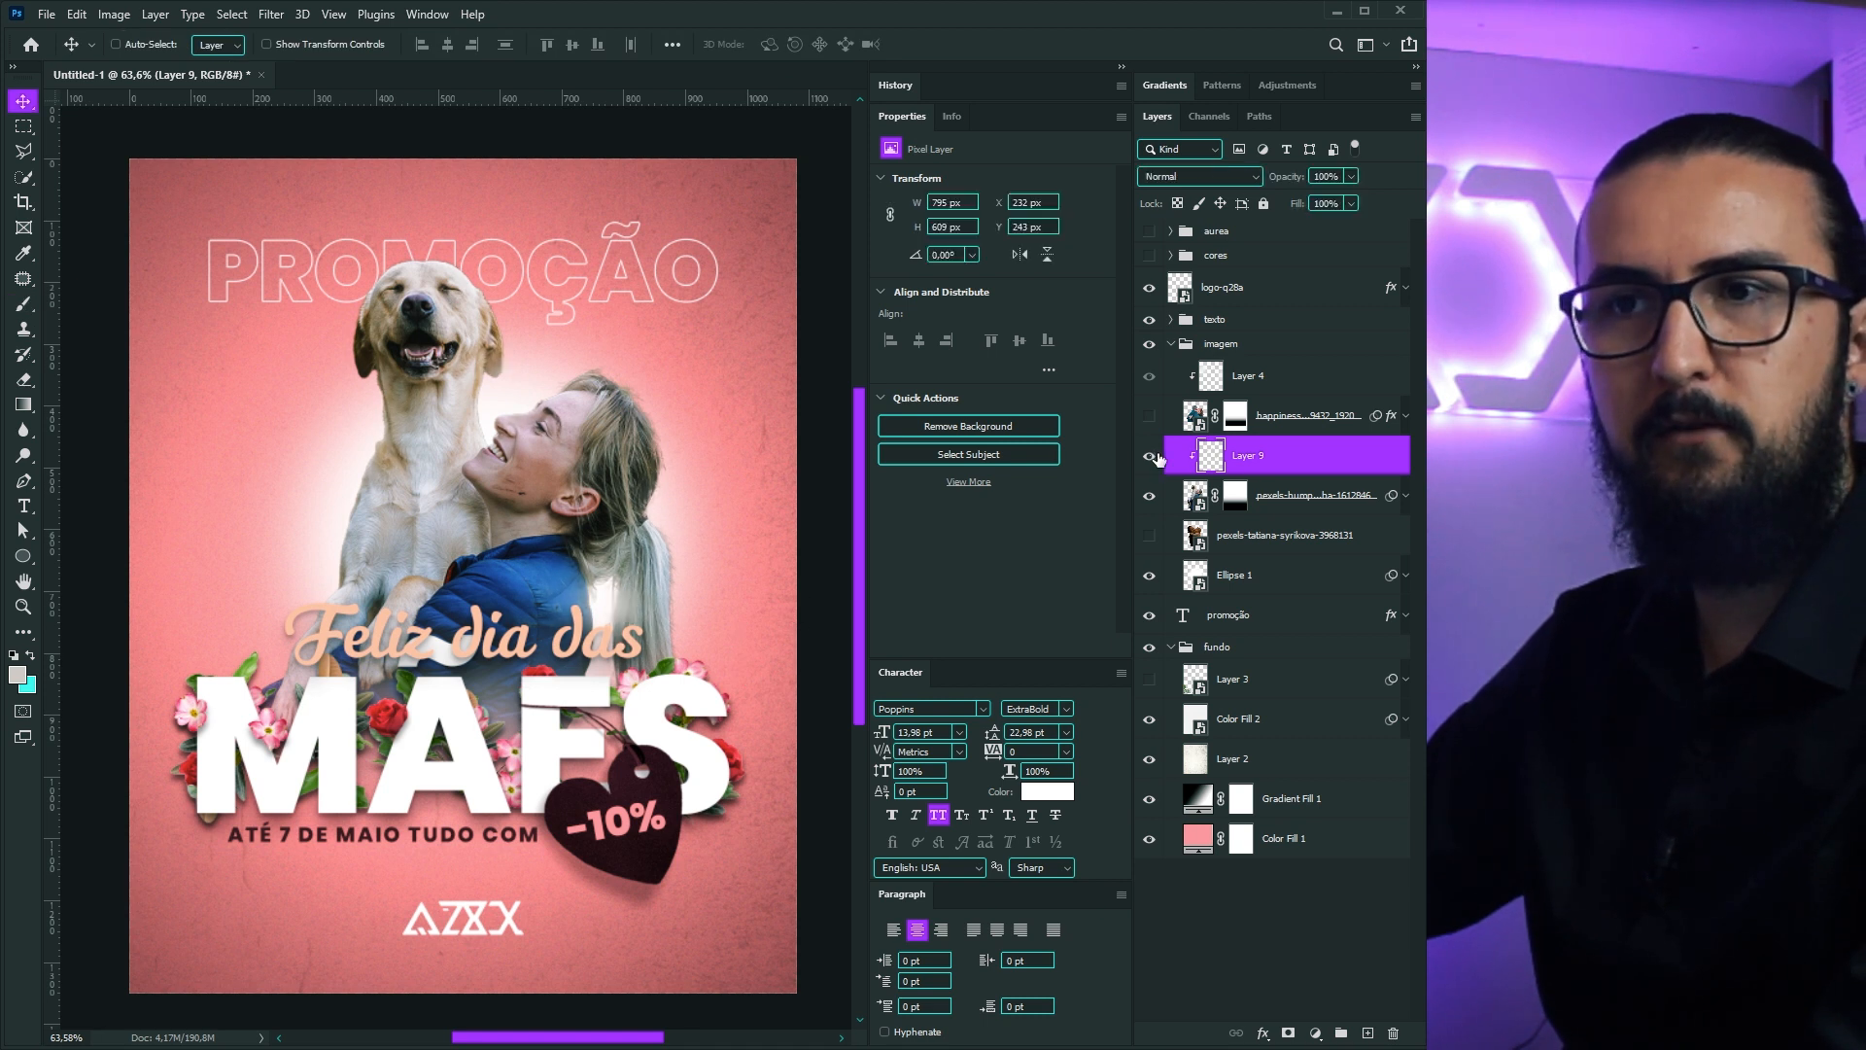
Step: Move the Outer Glow effect from the couple photo to the imagem group and take Ellipse 1 out of that group
left_click(1347, 424)
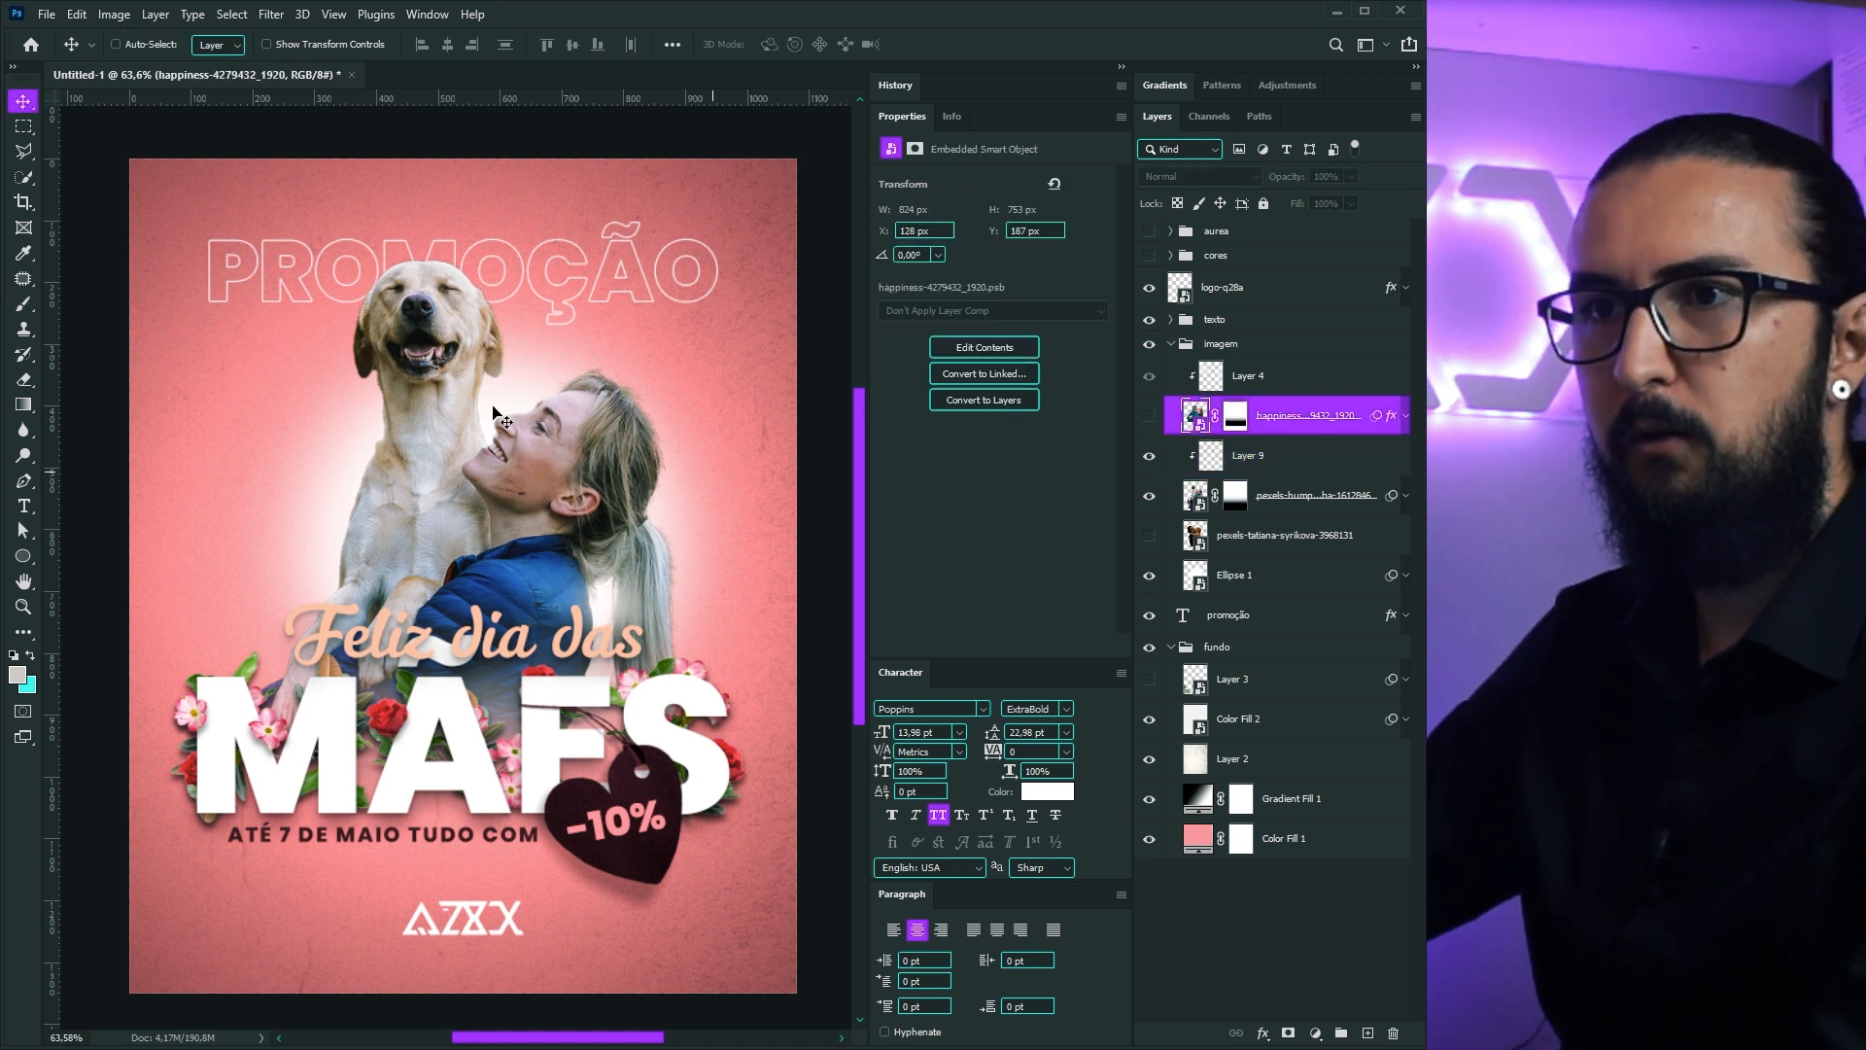
left_click(1150, 417)
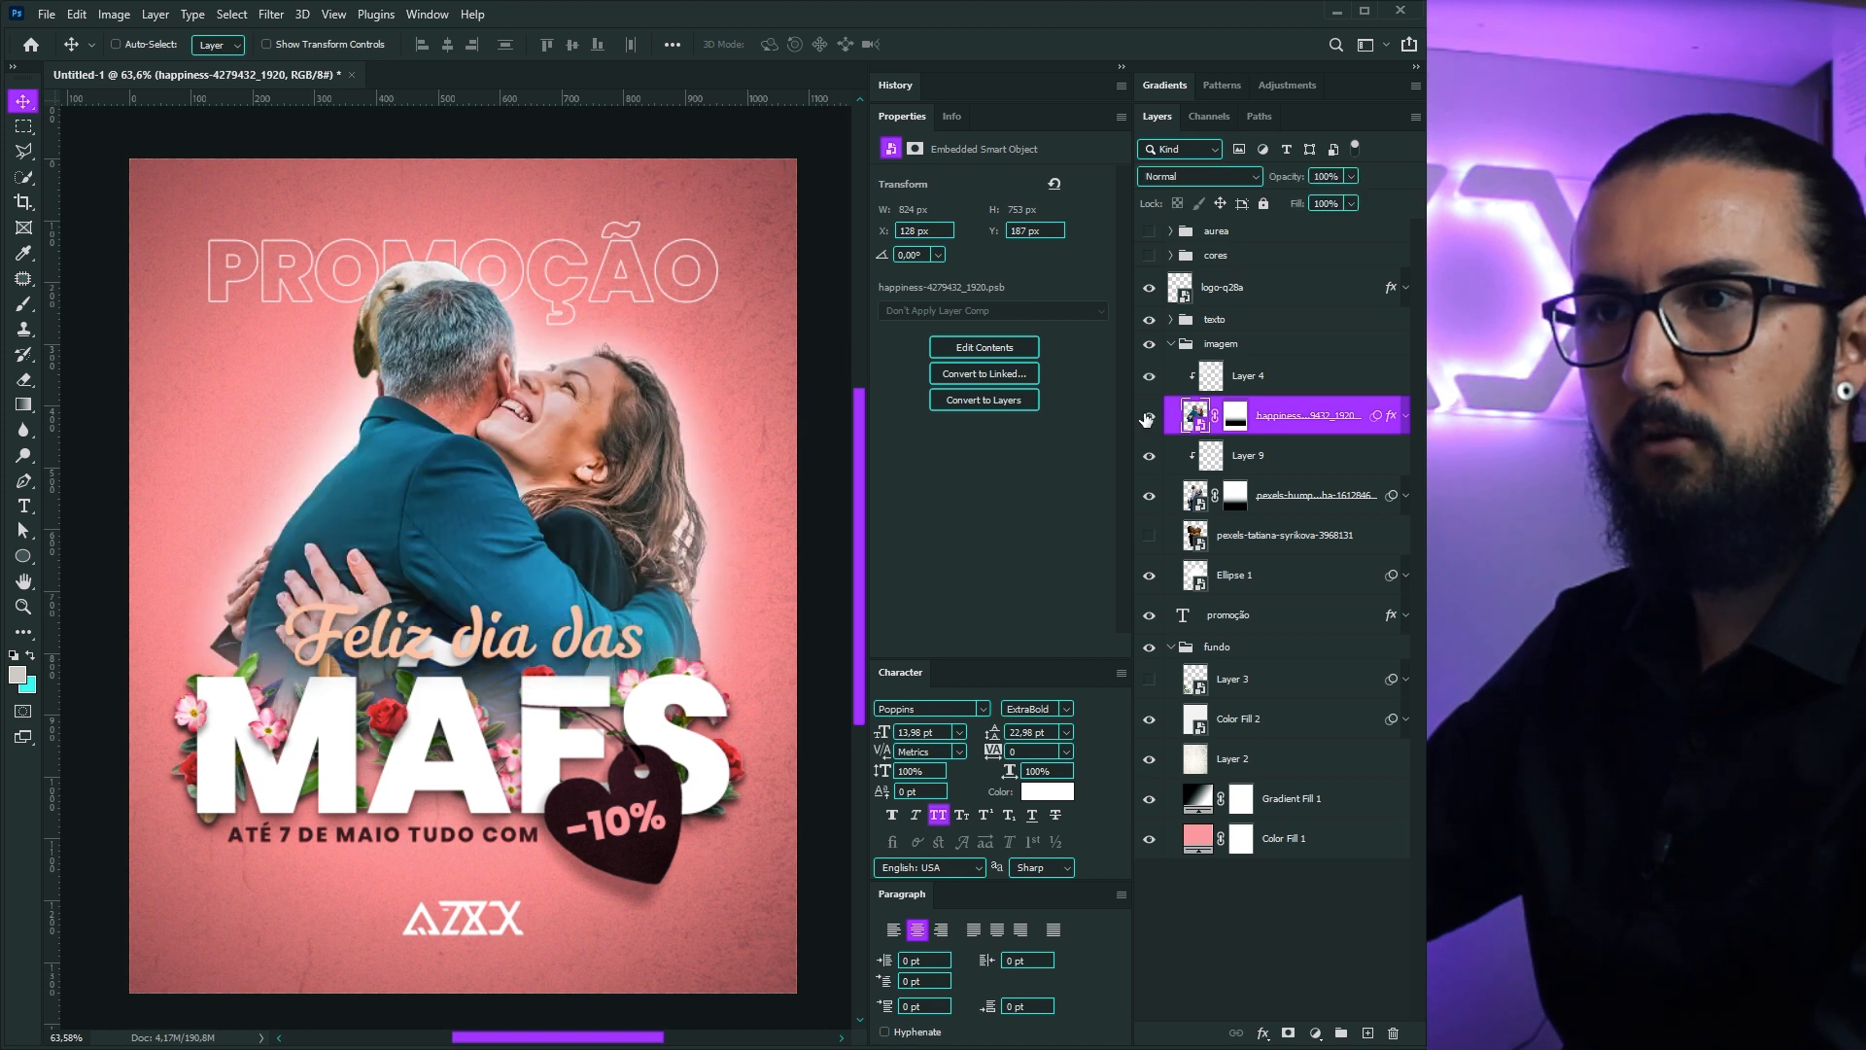
left_click(1147, 417)
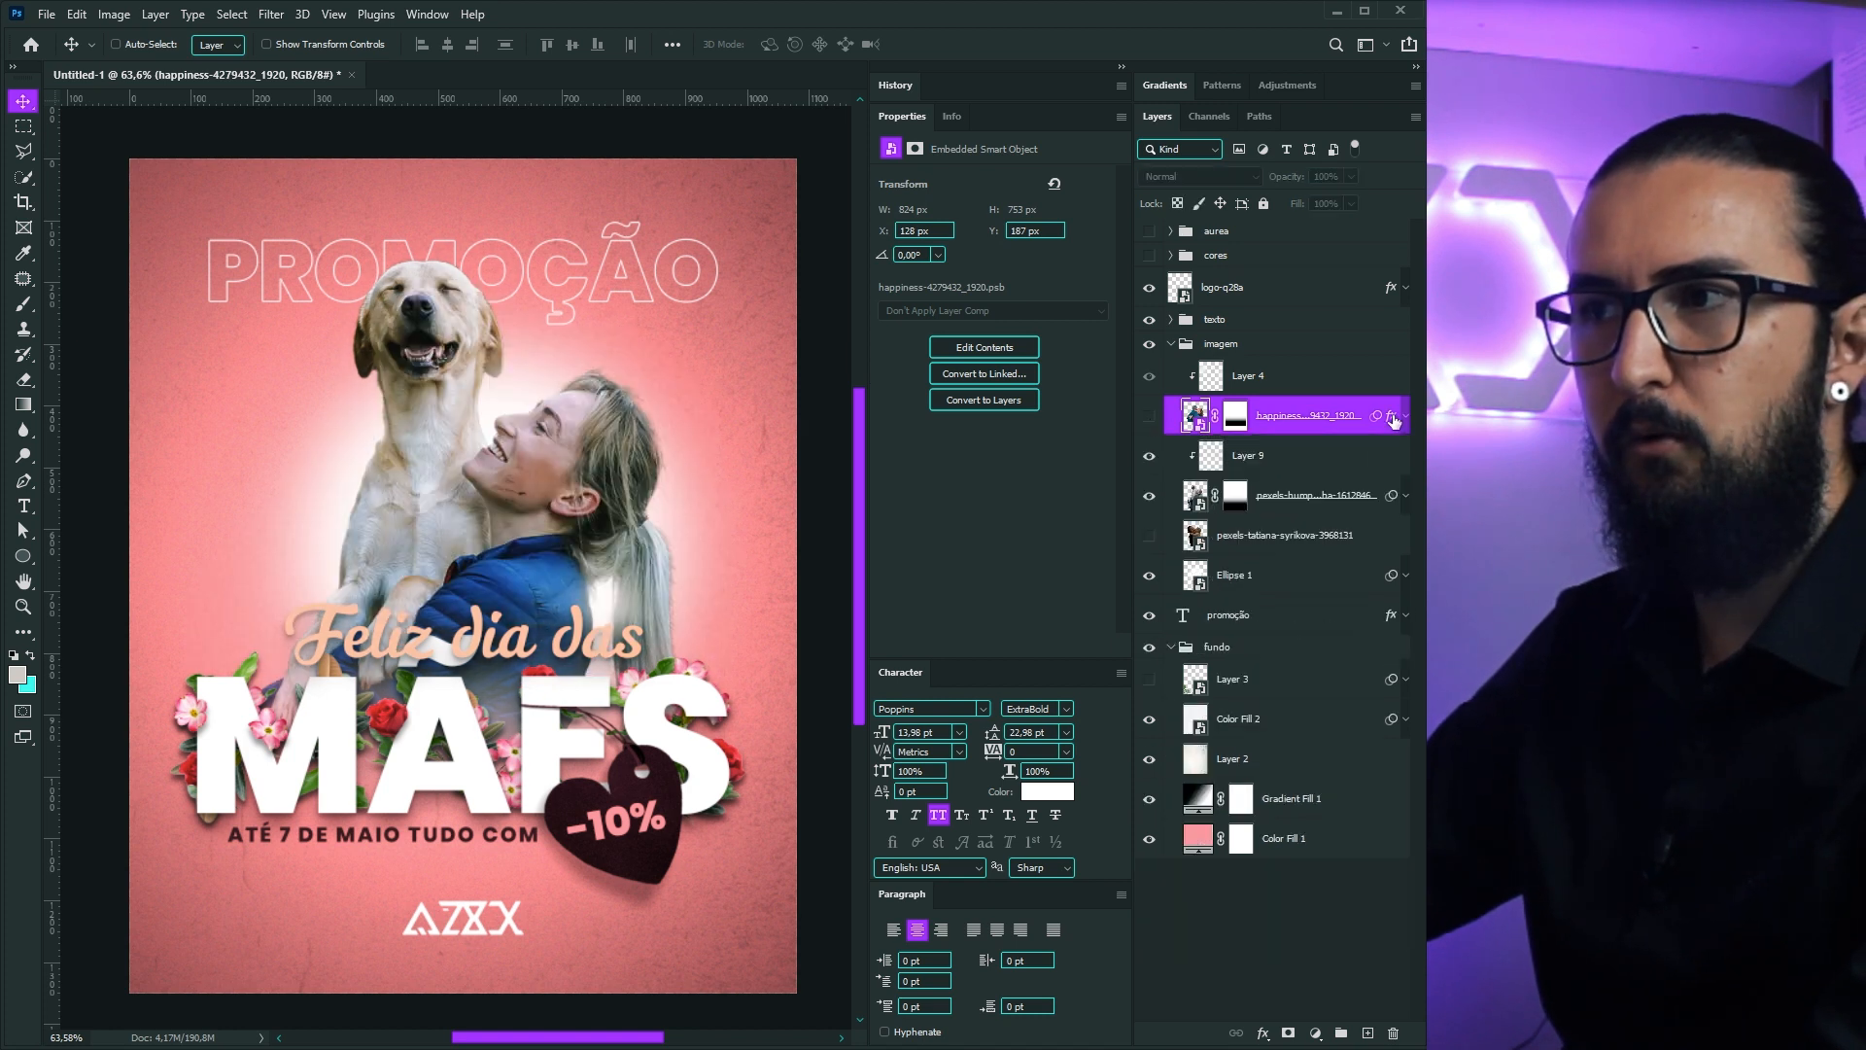
left_click_drag(1392, 419, 1389, 359)
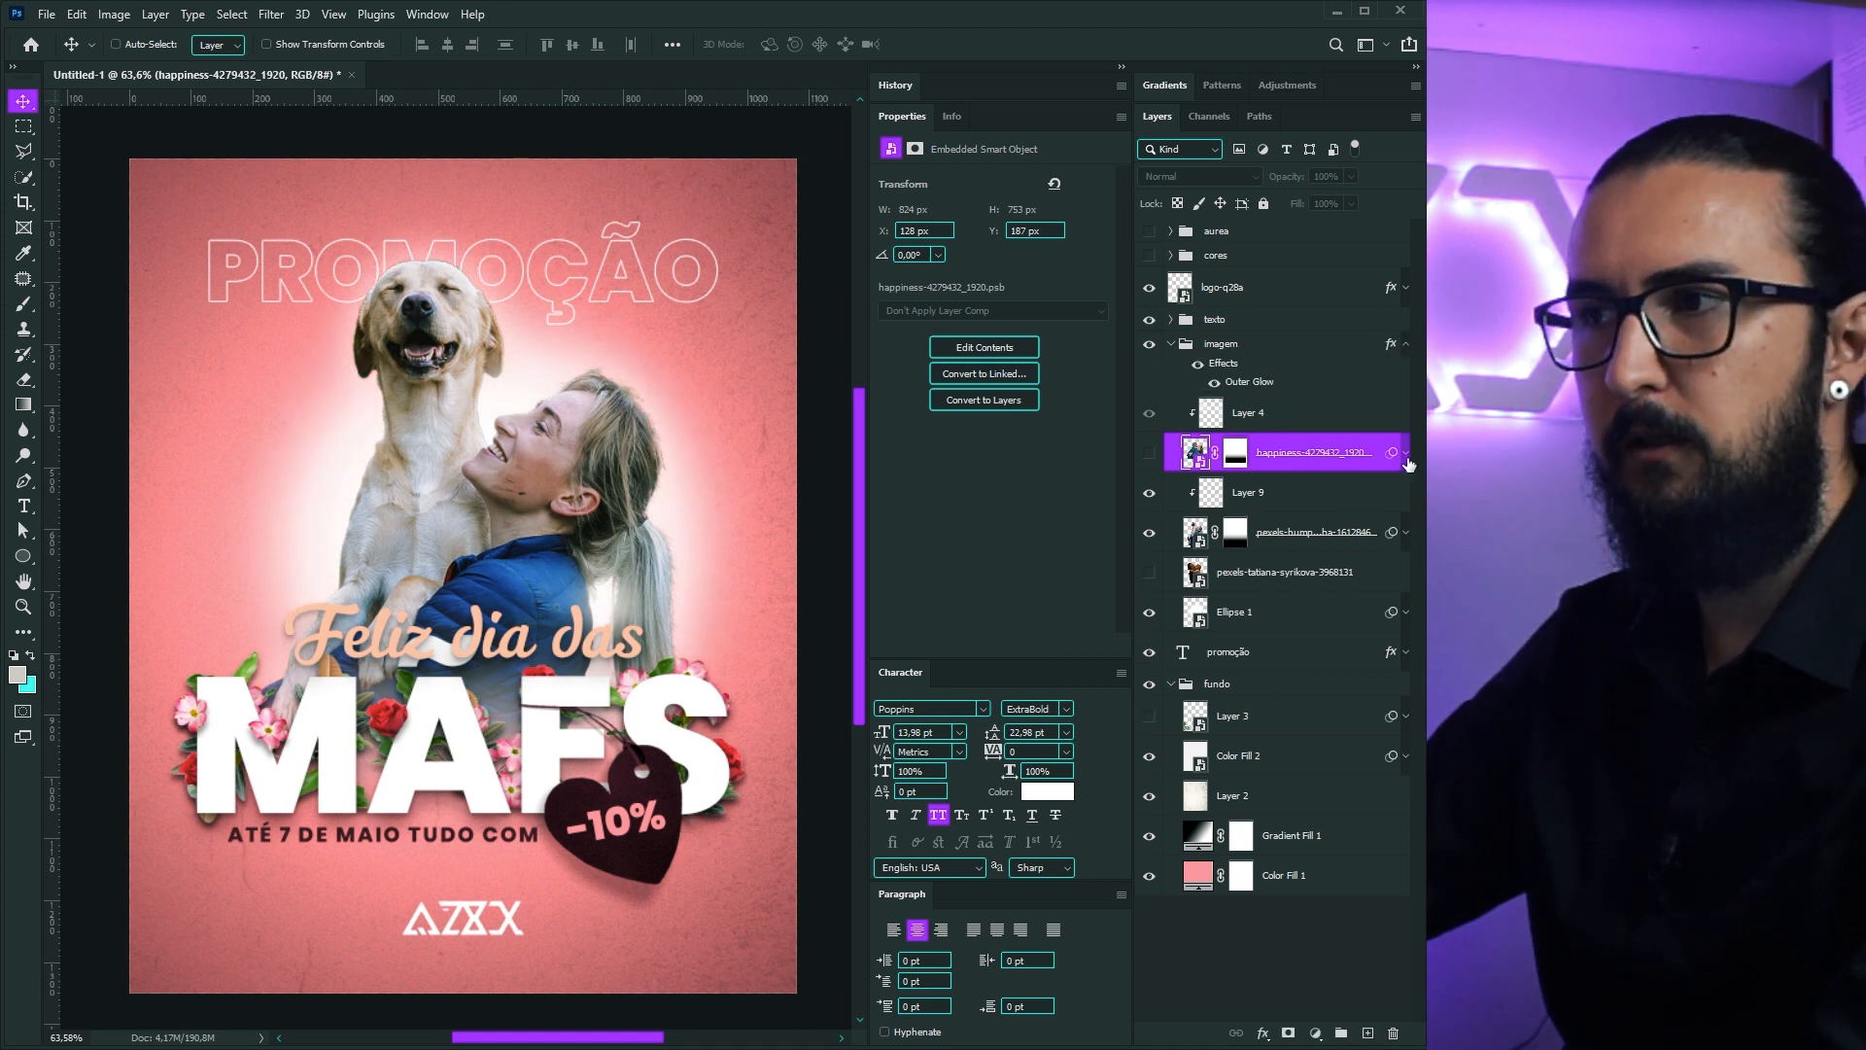
left_click(1198, 618)
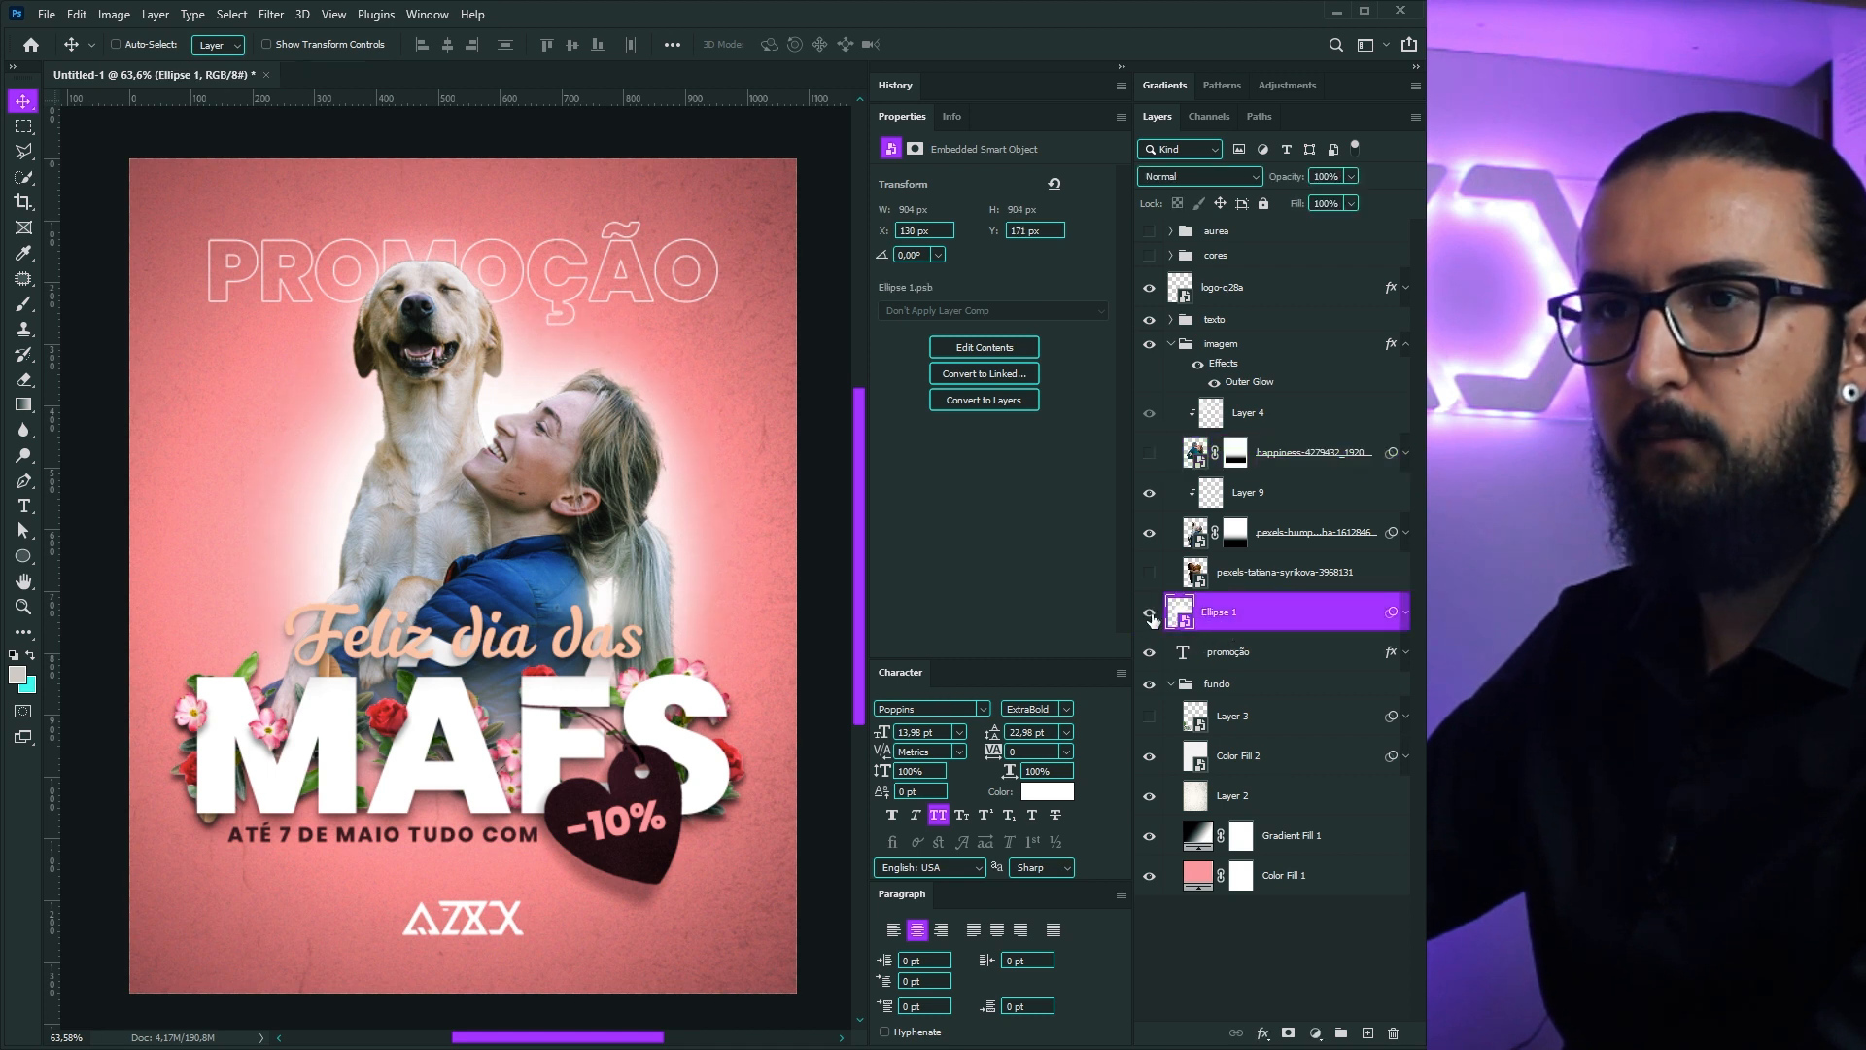
left_click_drag(1223, 618, 1226, 636)
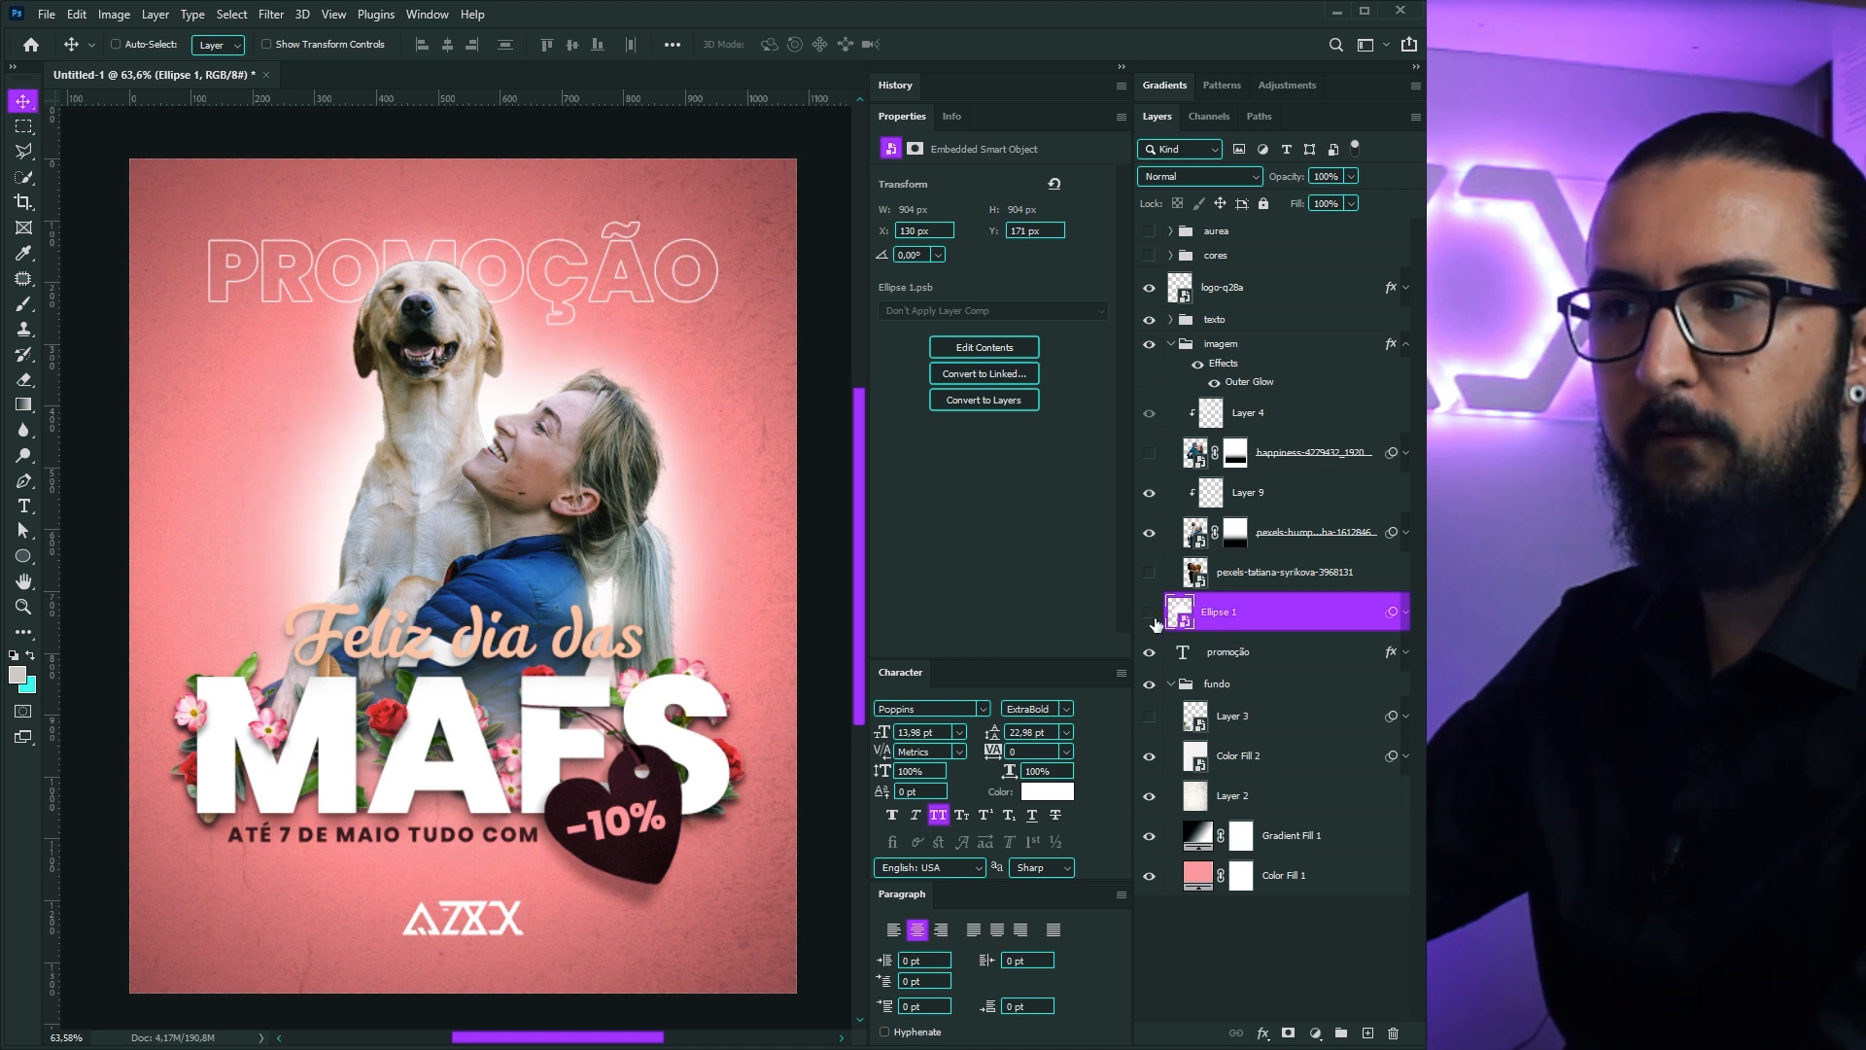
Step: Hide the dog photo, then show and select the mother-and-child photo layer
left_click(1148, 532)
left_click(1149, 572)
left_click(1252, 581)
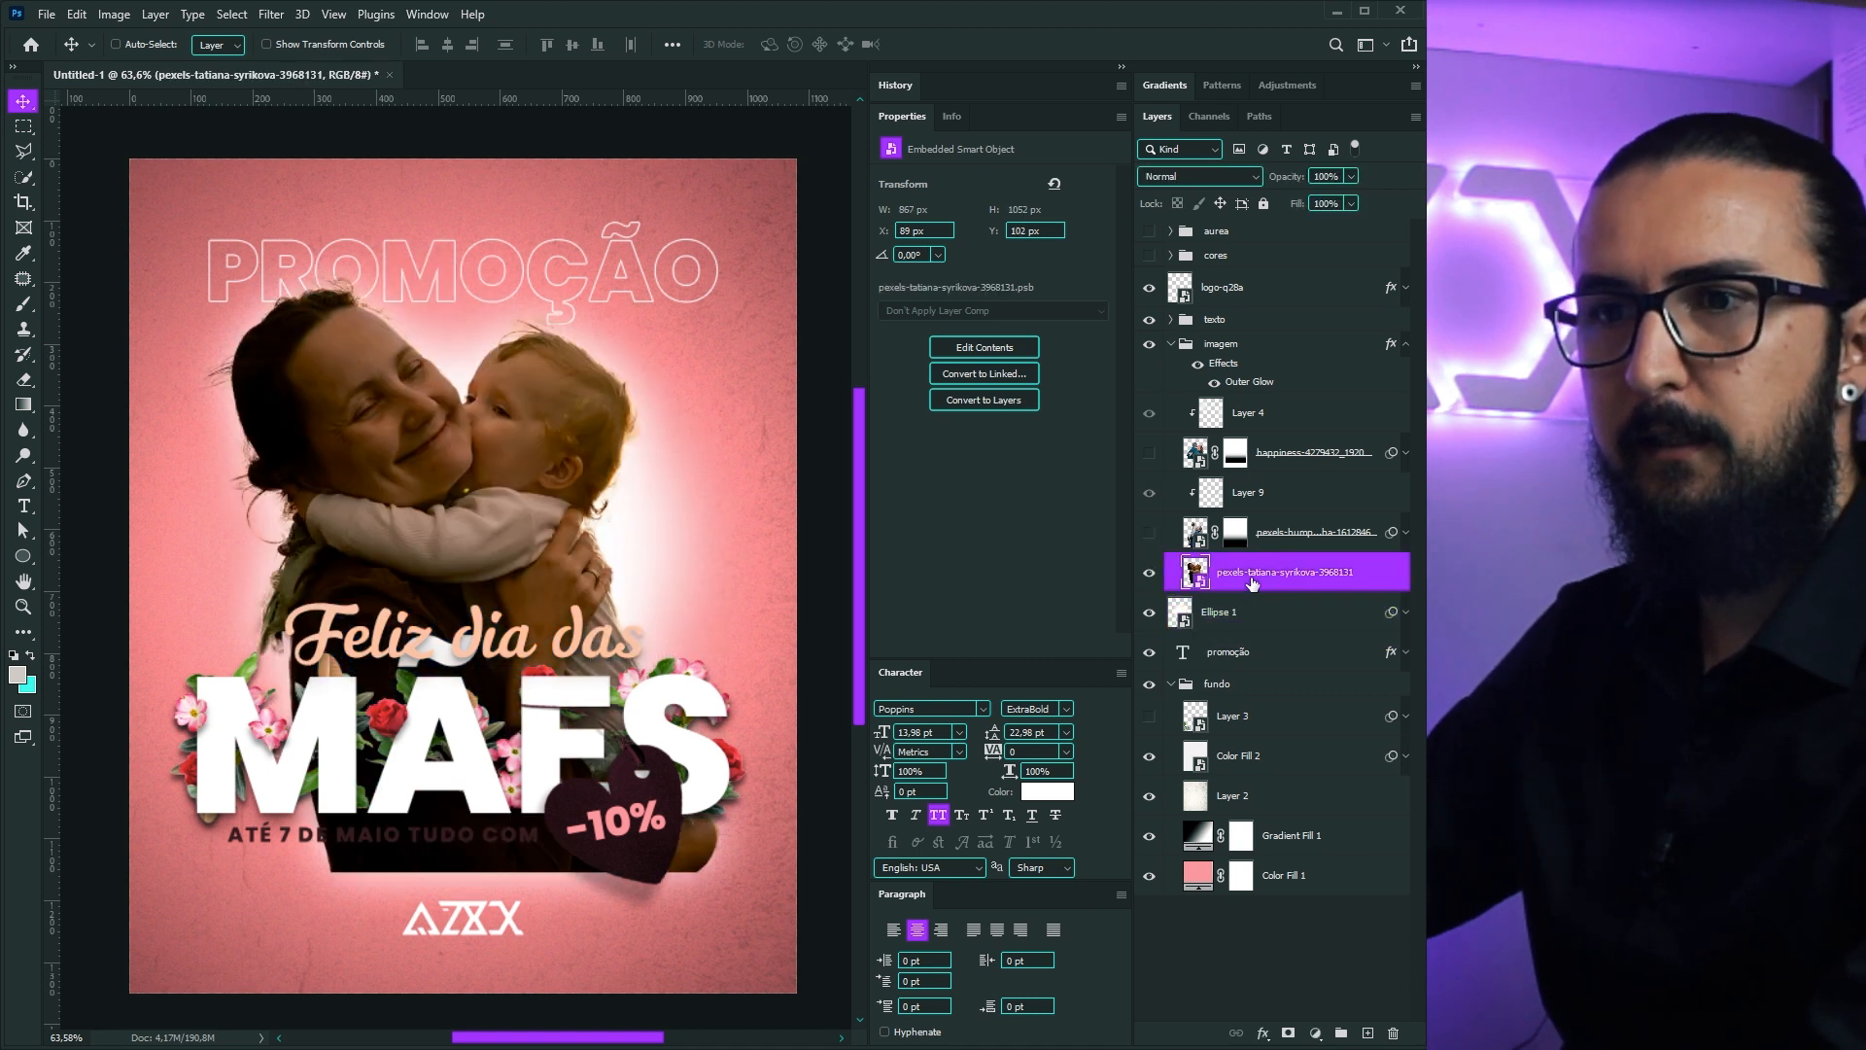
Step: Add a layer mask to the mother-and-child photo and fade out its lower part behind the headline with a gradient
left_click(1288, 1034)
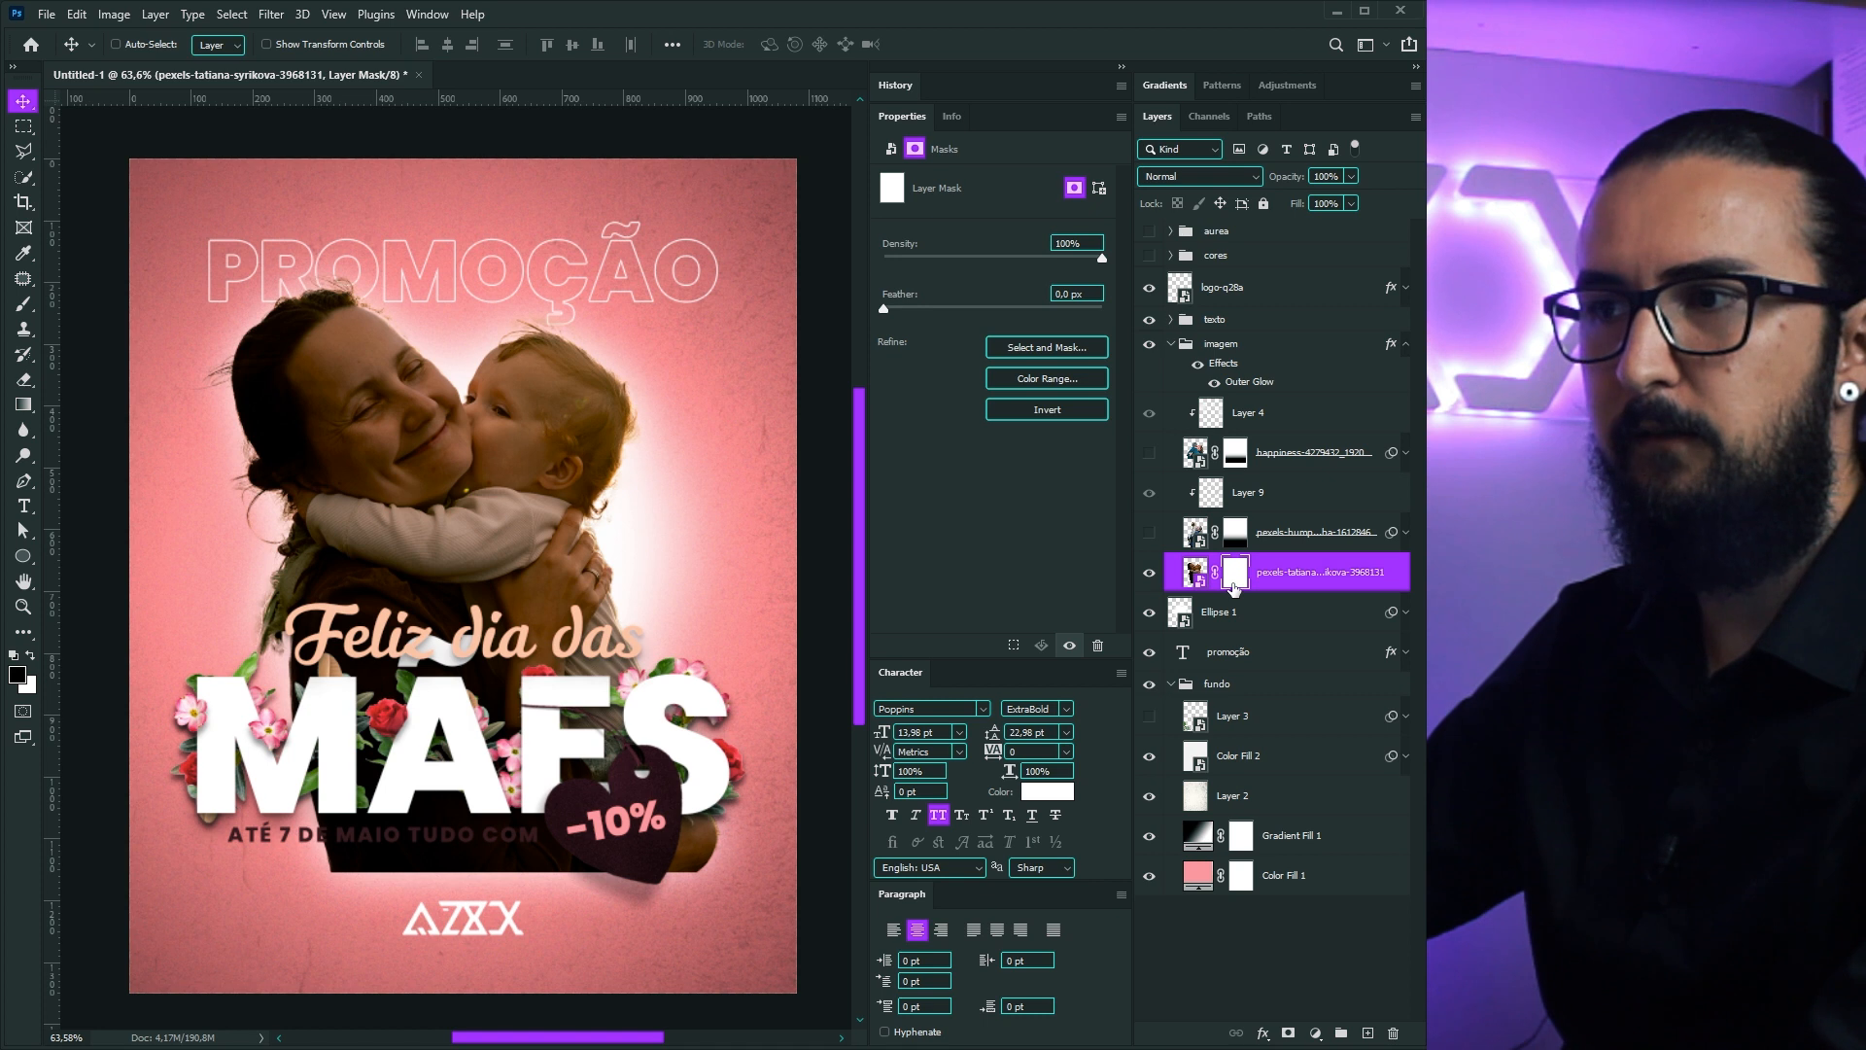
key("g")
key("g")
left_click_drag(484, 821, 538, 579)
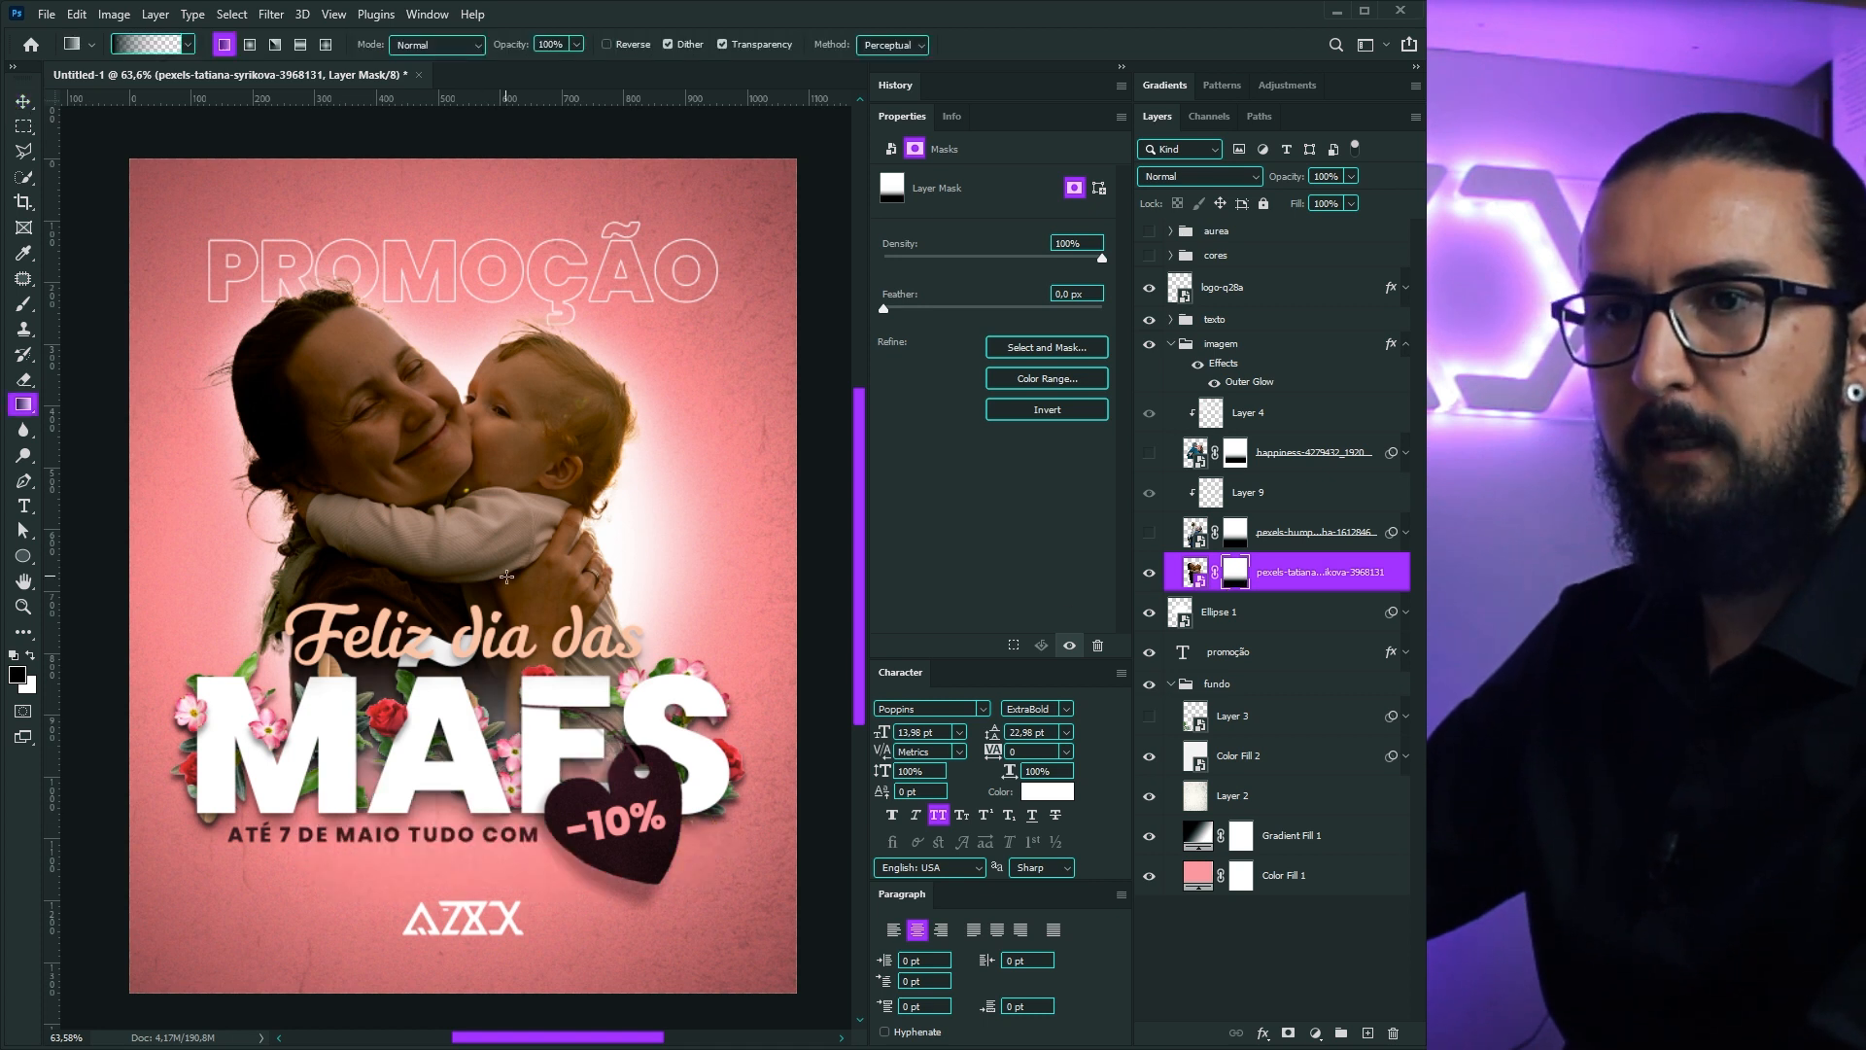
key("v")
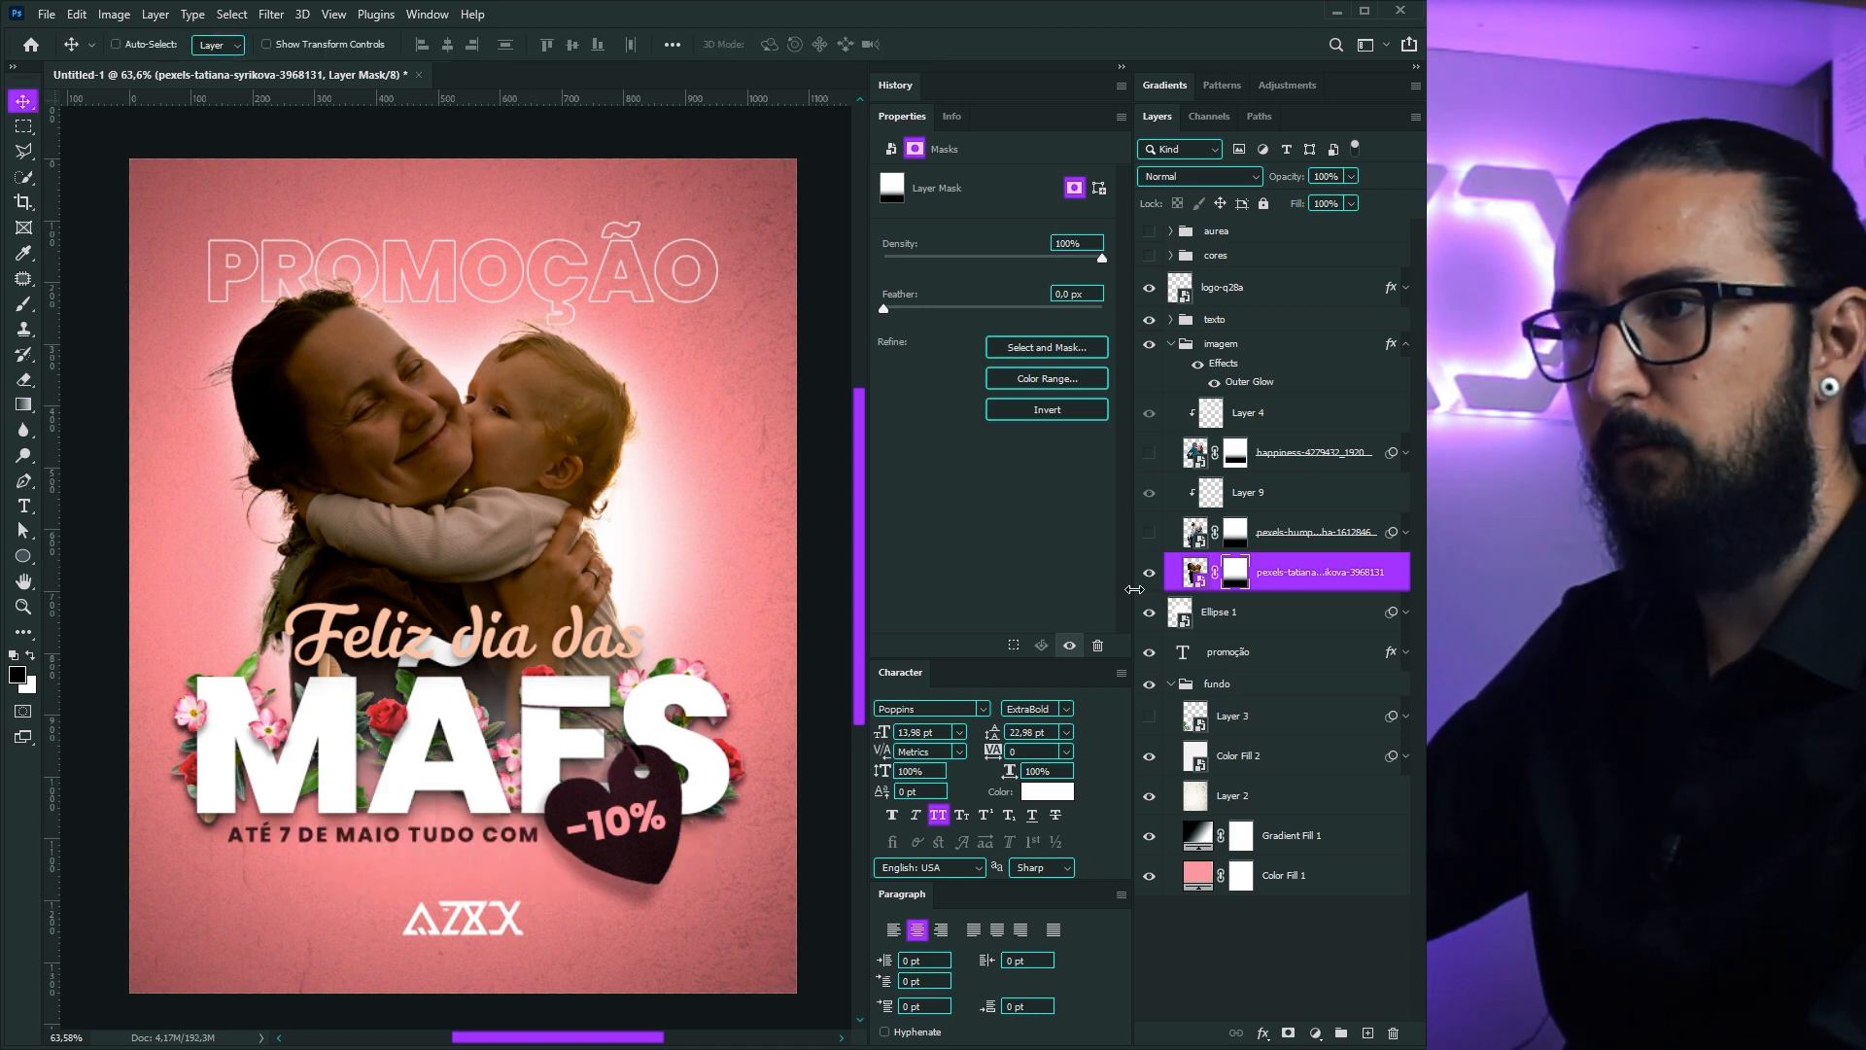
Step: Open the Camera Raw Filter on the mother-and-child photo and set Temperature to -22, Shadows to +62 and Exposure to +0.35
key("ctrl+2")
left_click(272, 14)
left_click(313, 158)
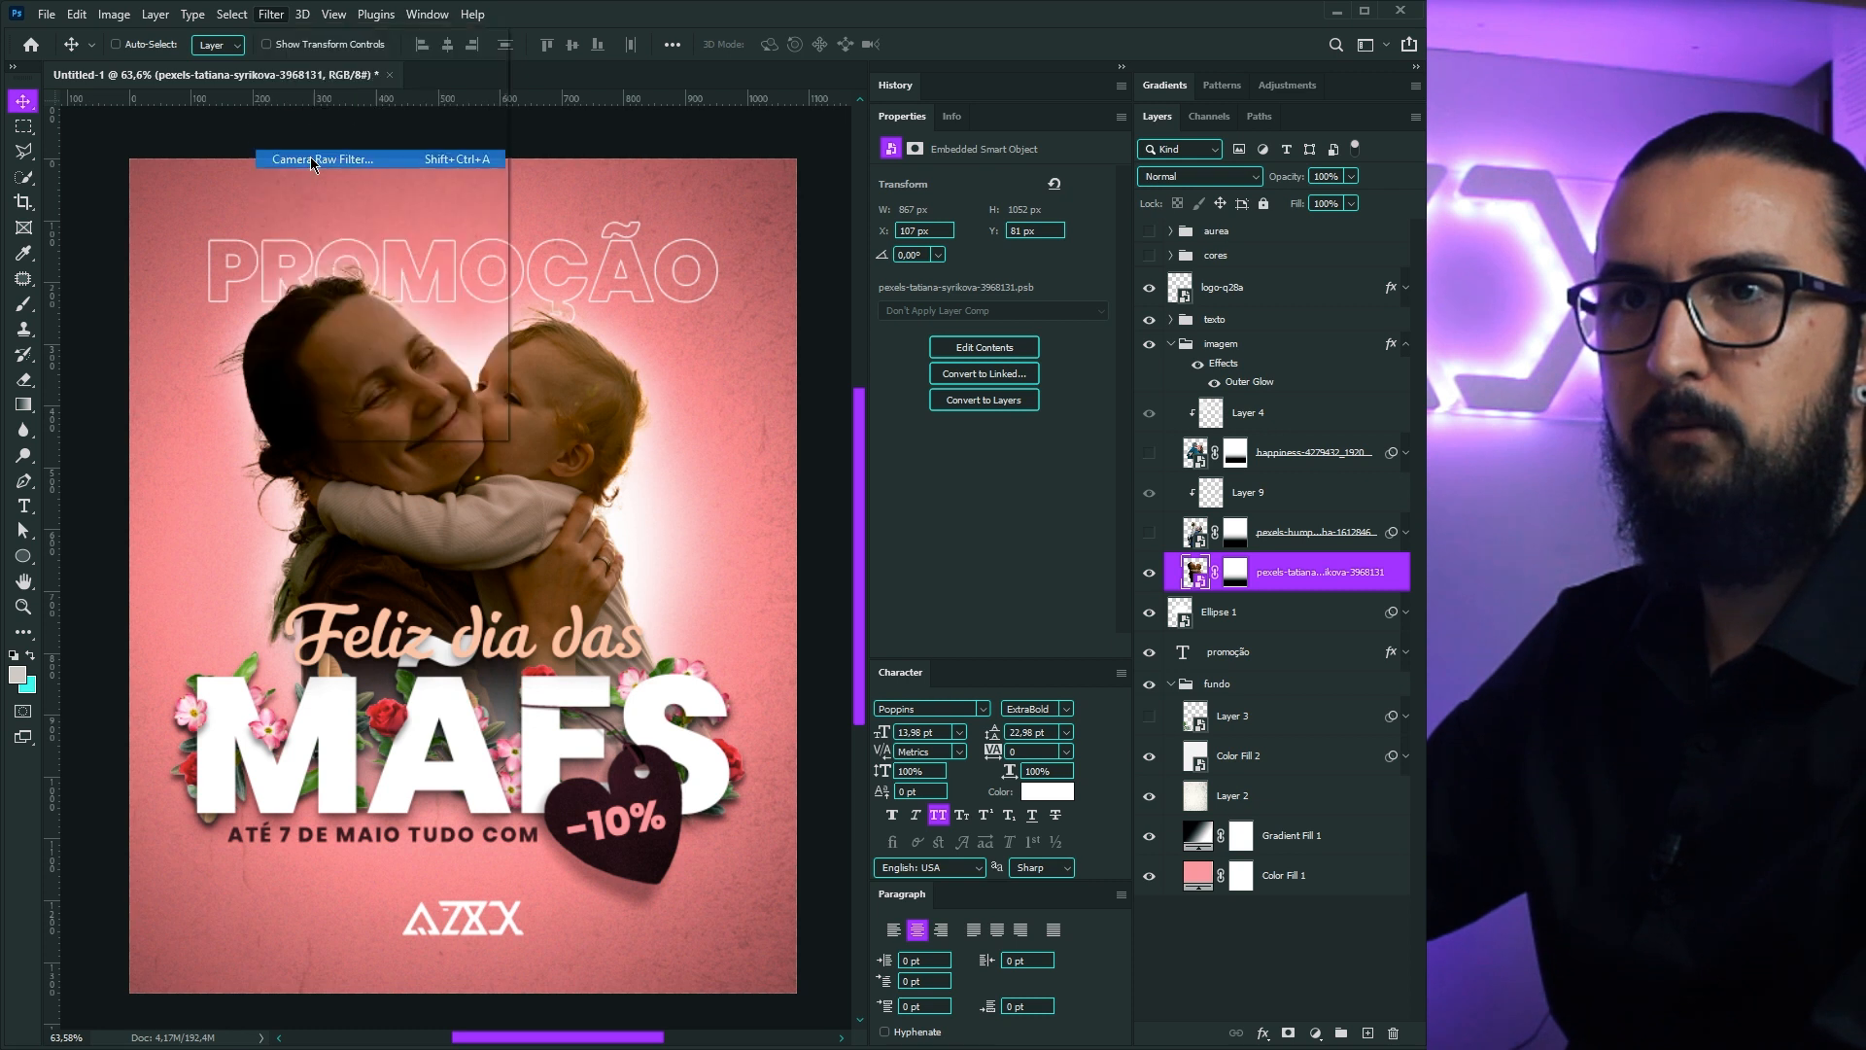
left_click_drag(1174, 383, 1149, 384)
left_click_drag(1189, 547, 1266, 552)
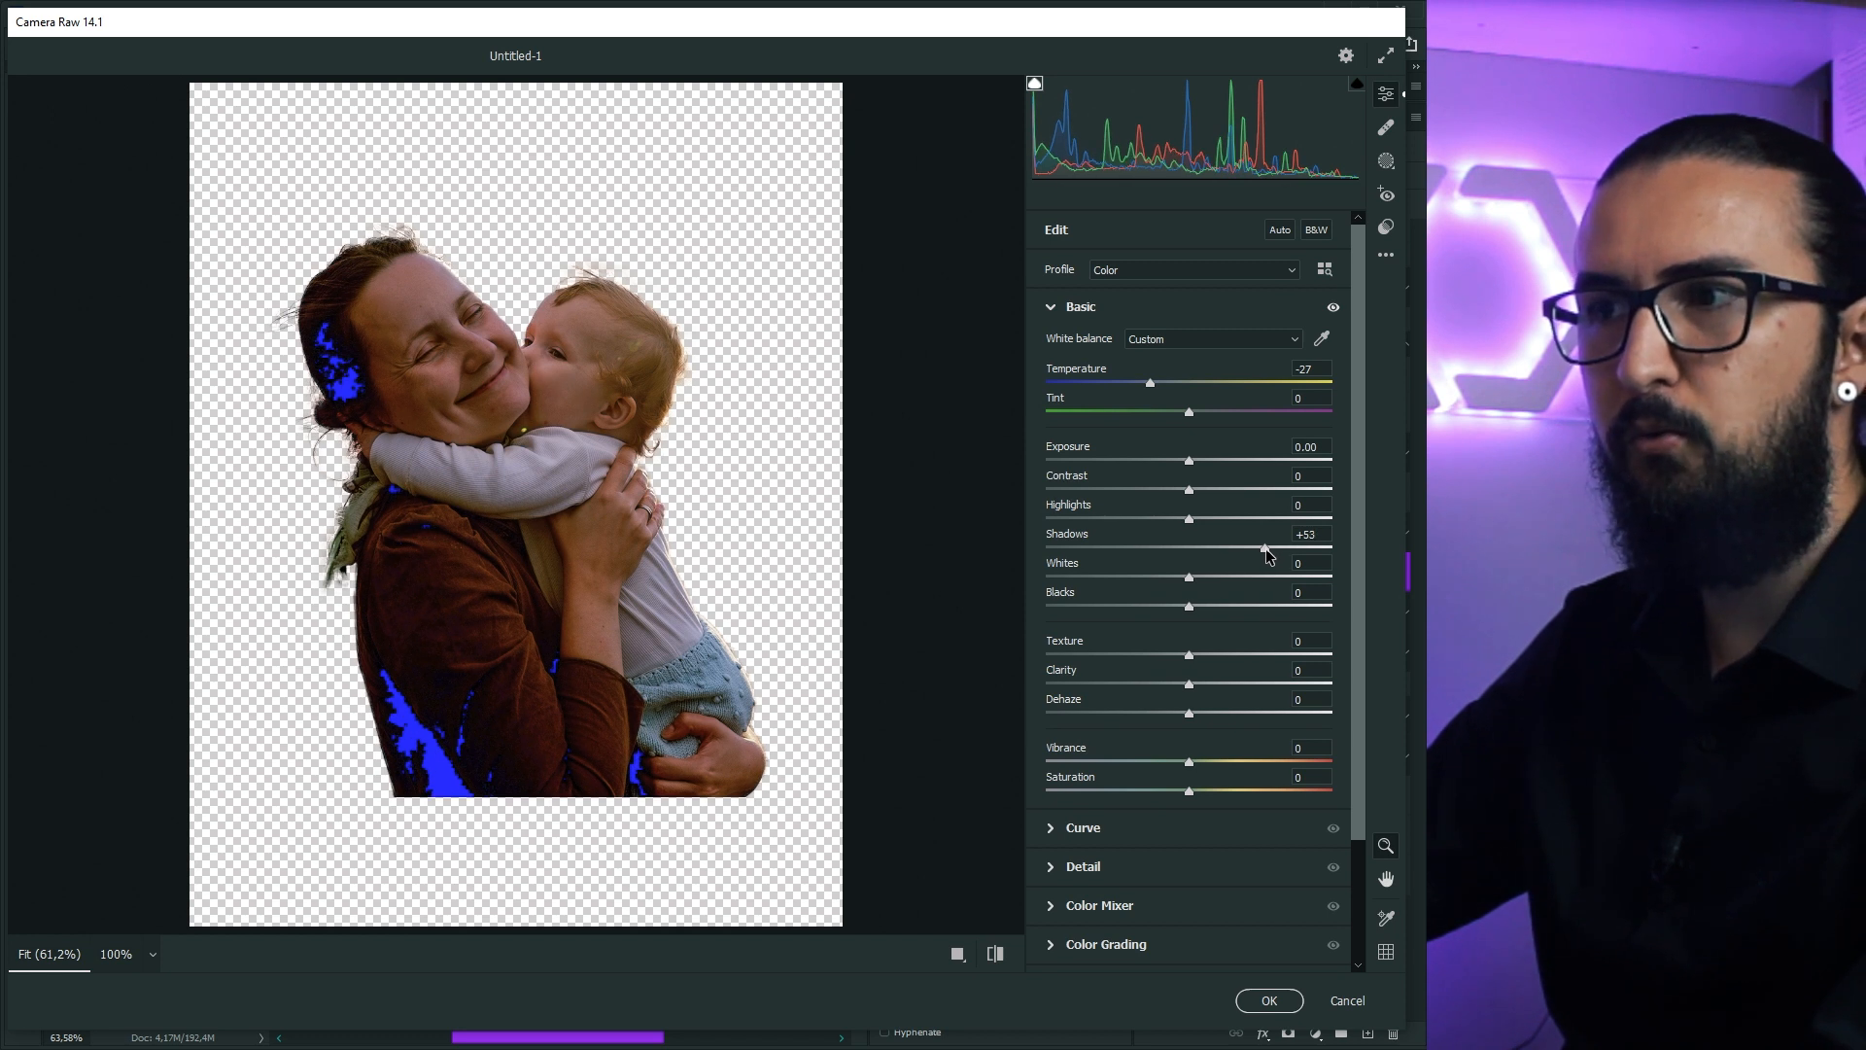
left_click_drag(1151, 388, 1157, 383)
left_click_drag(1188, 460, 1200, 463)
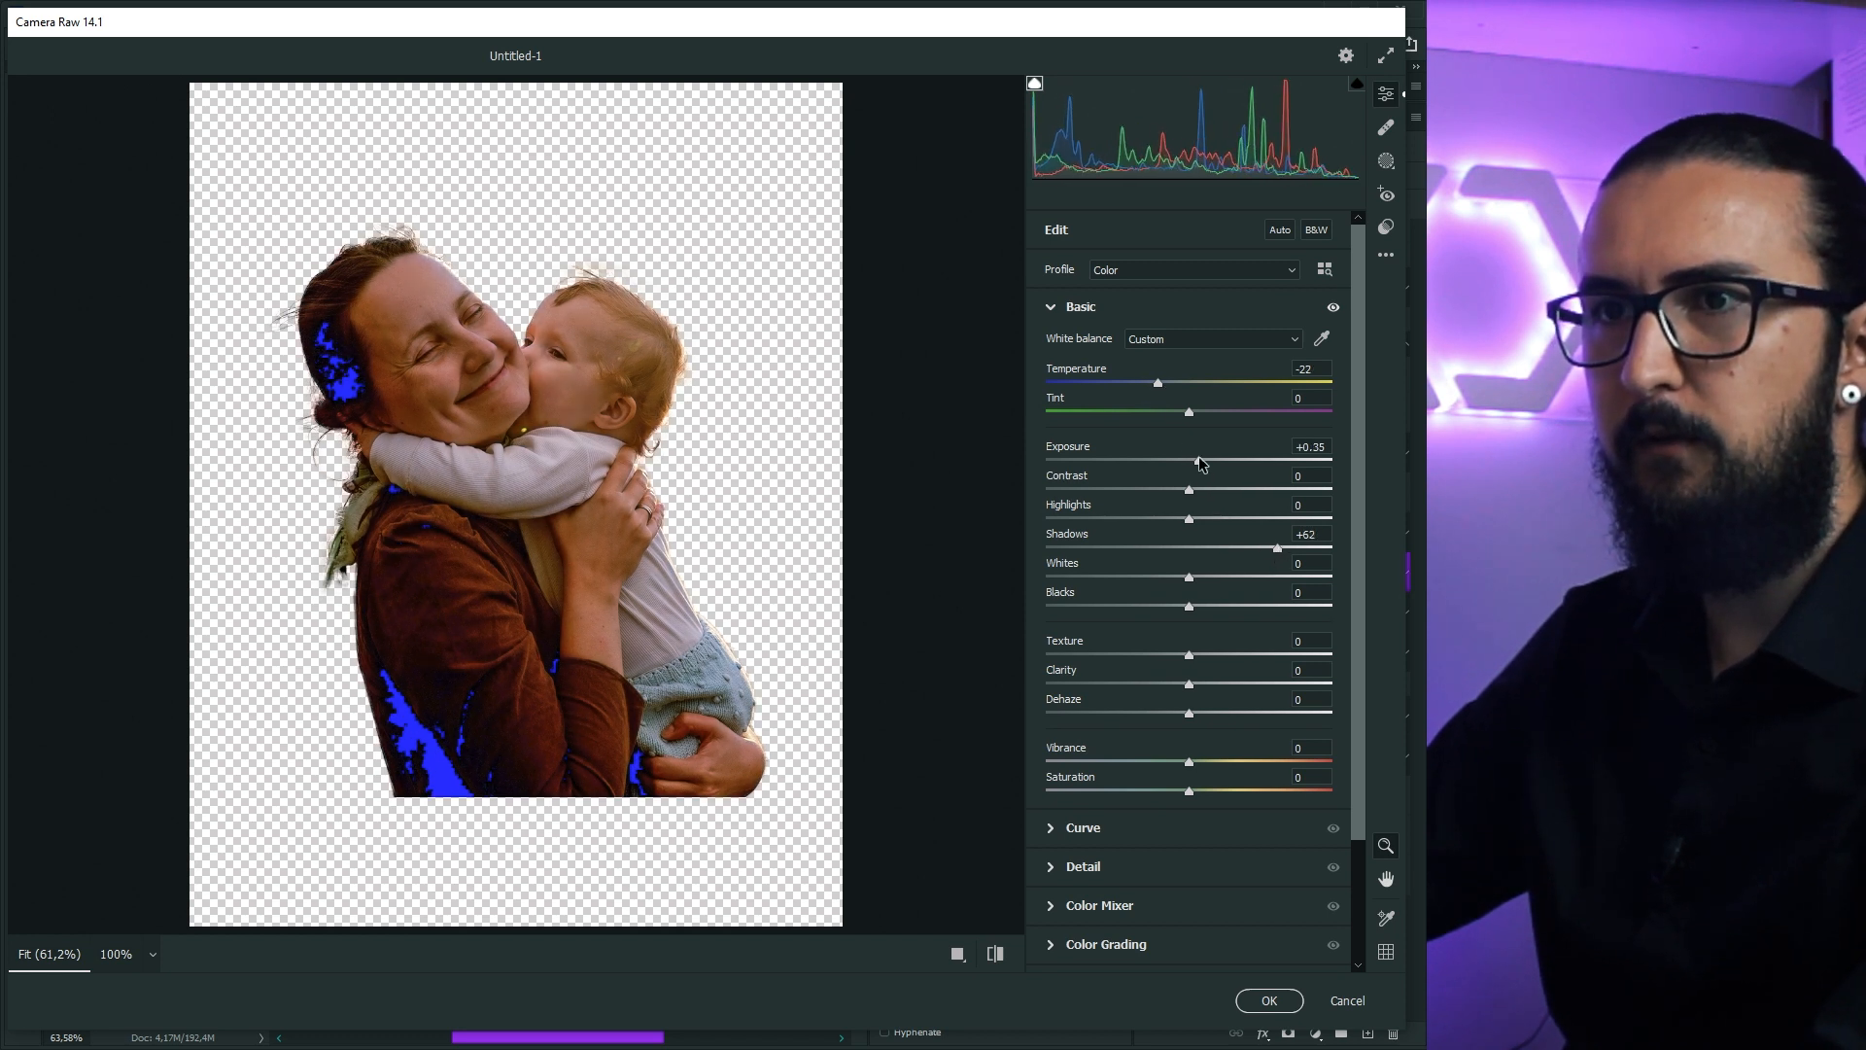
Step: Set Texture to -18, Clarity to +11, Vibrance to -15 and Sharpening to 17, cool the temperature slightly more, and apply the filter
left_click_drag(1189, 654, 1162, 654)
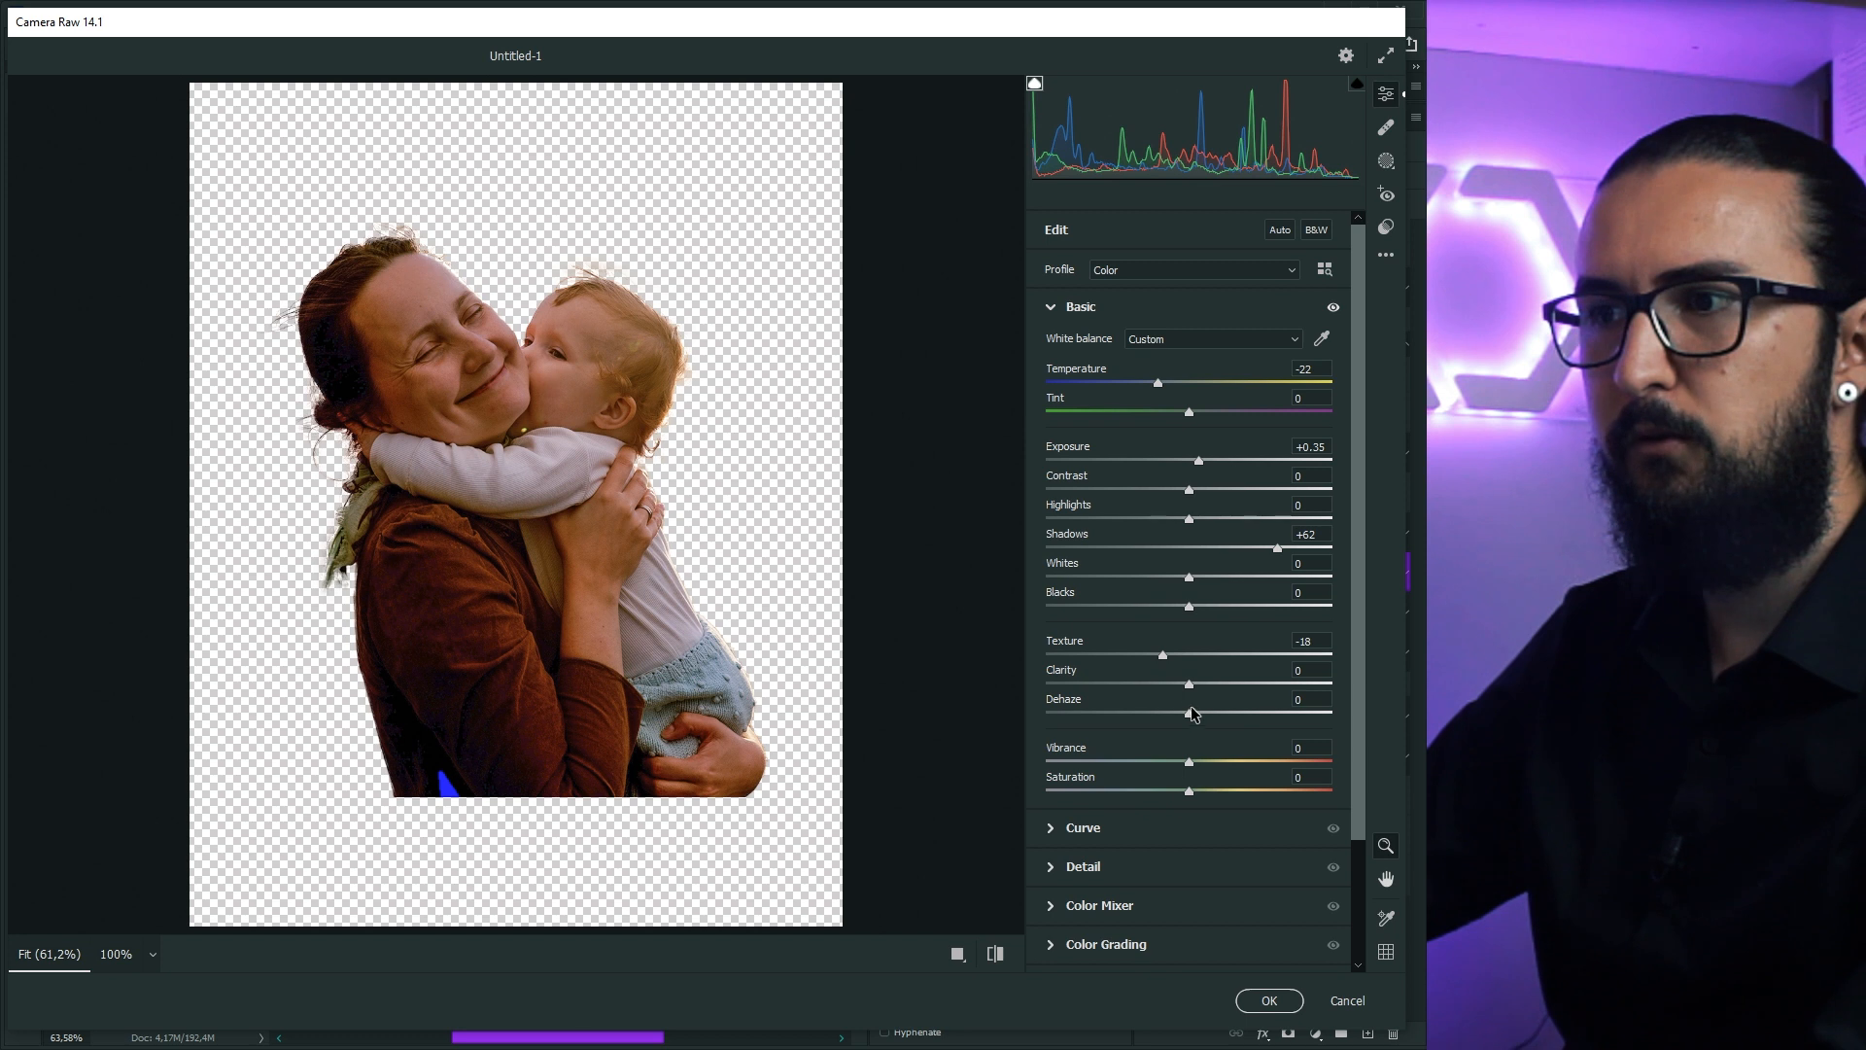
left_click_drag(1191, 690, 1206, 688)
left_click_drag(1189, 761, 1167, 761)
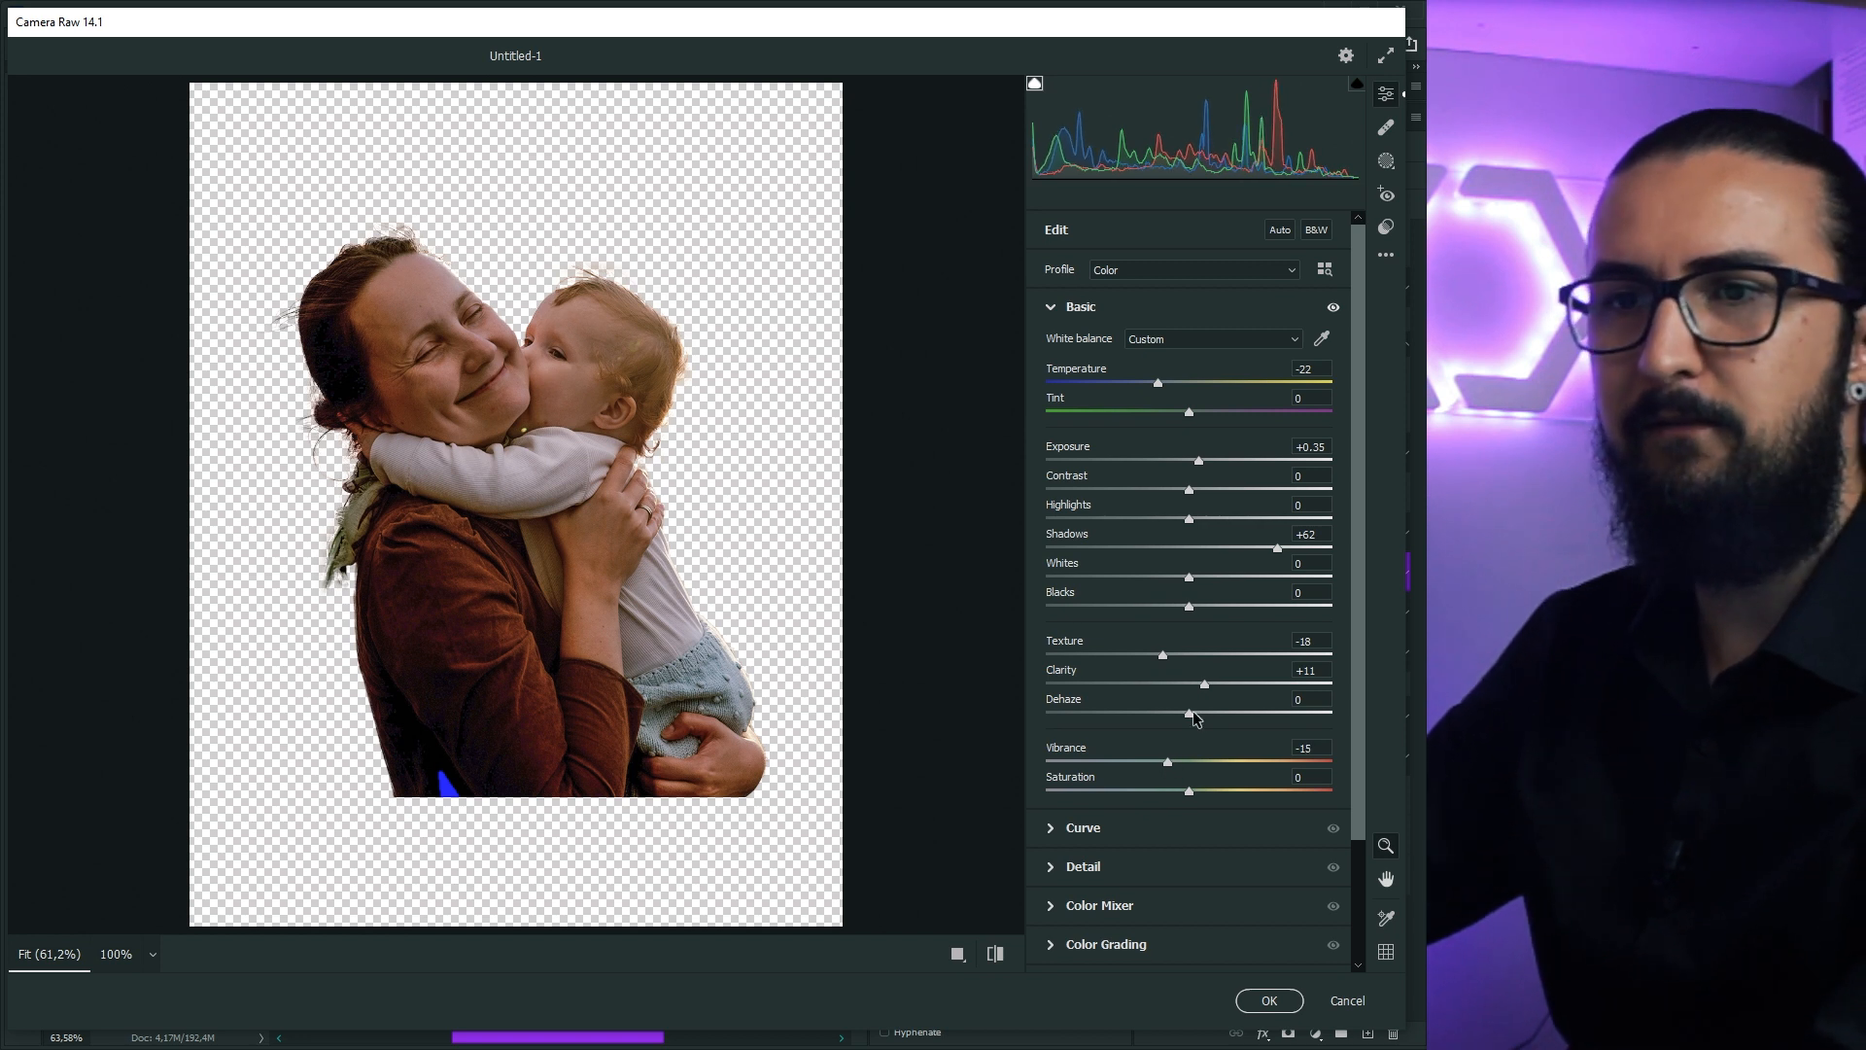
mouse_move(1157, 383)
left_mouse_down()
mouse_move(1130, 391)
mouse_move(1152, 393)
left_mouse_up()
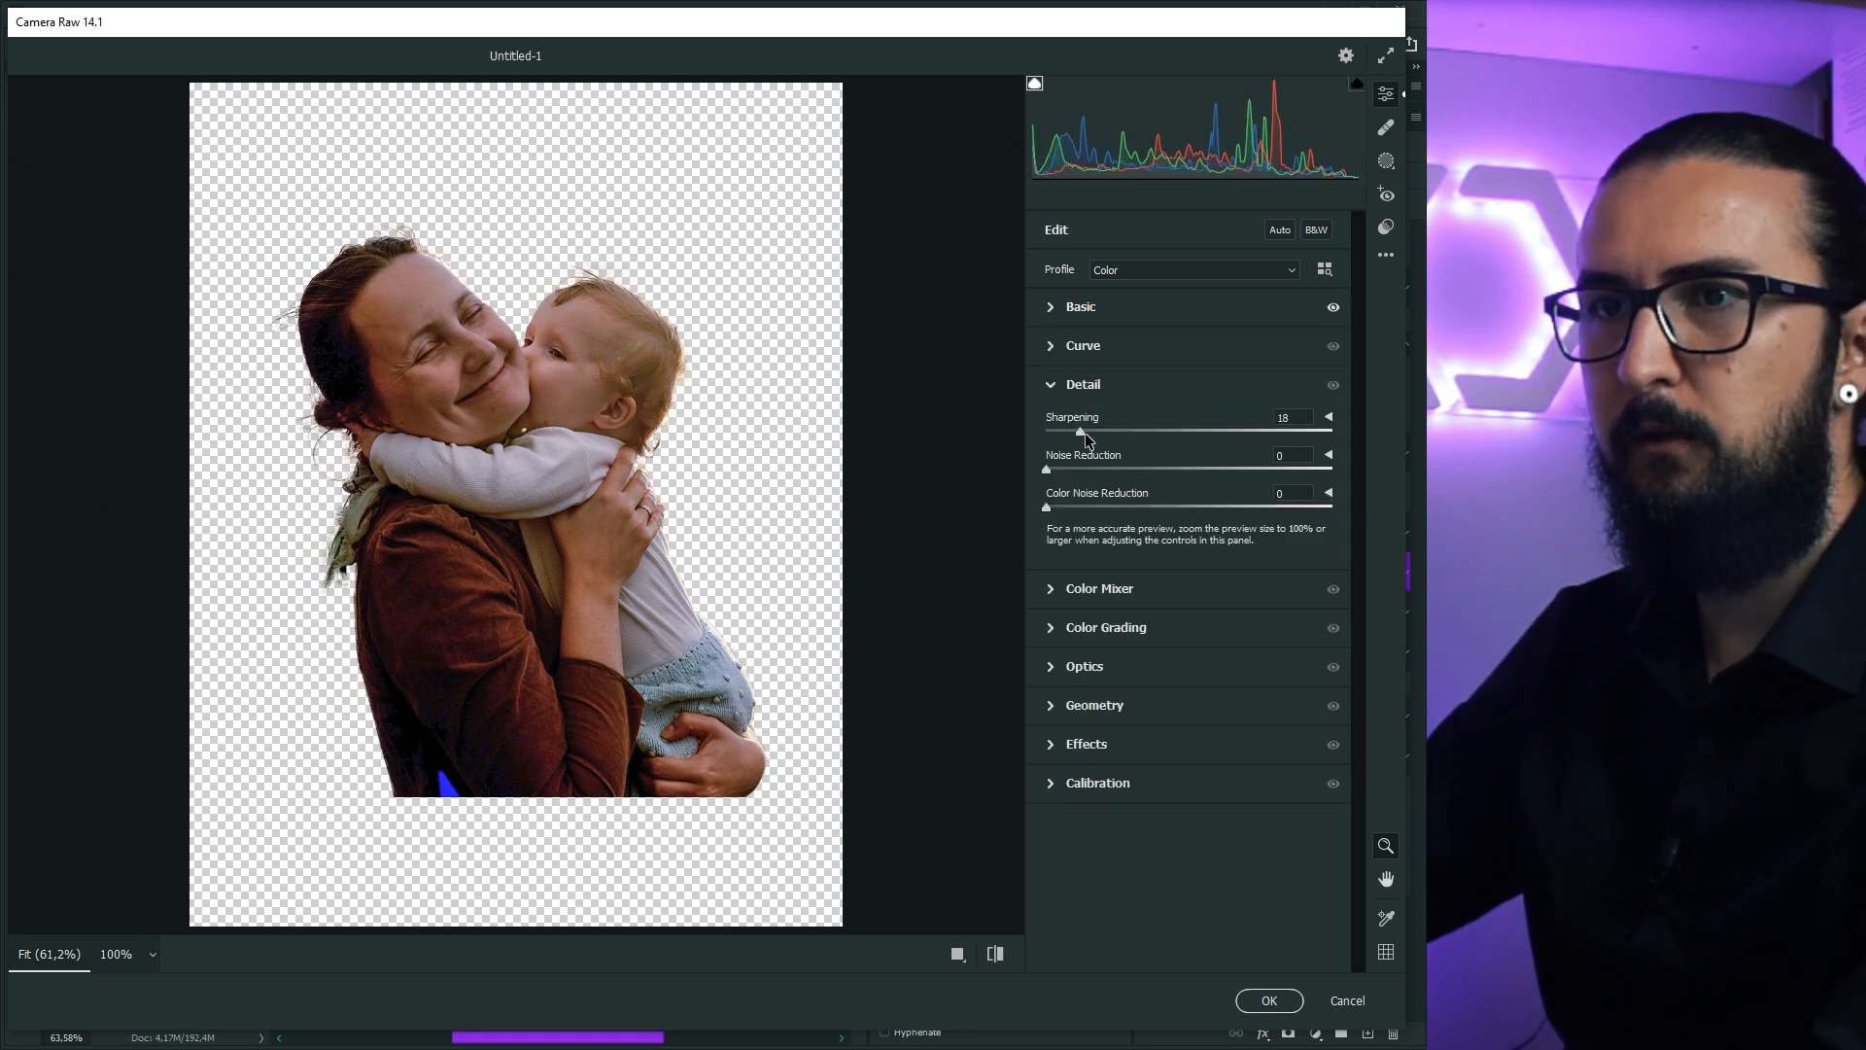
left_click_drag(1083, 434, 1080, 433)
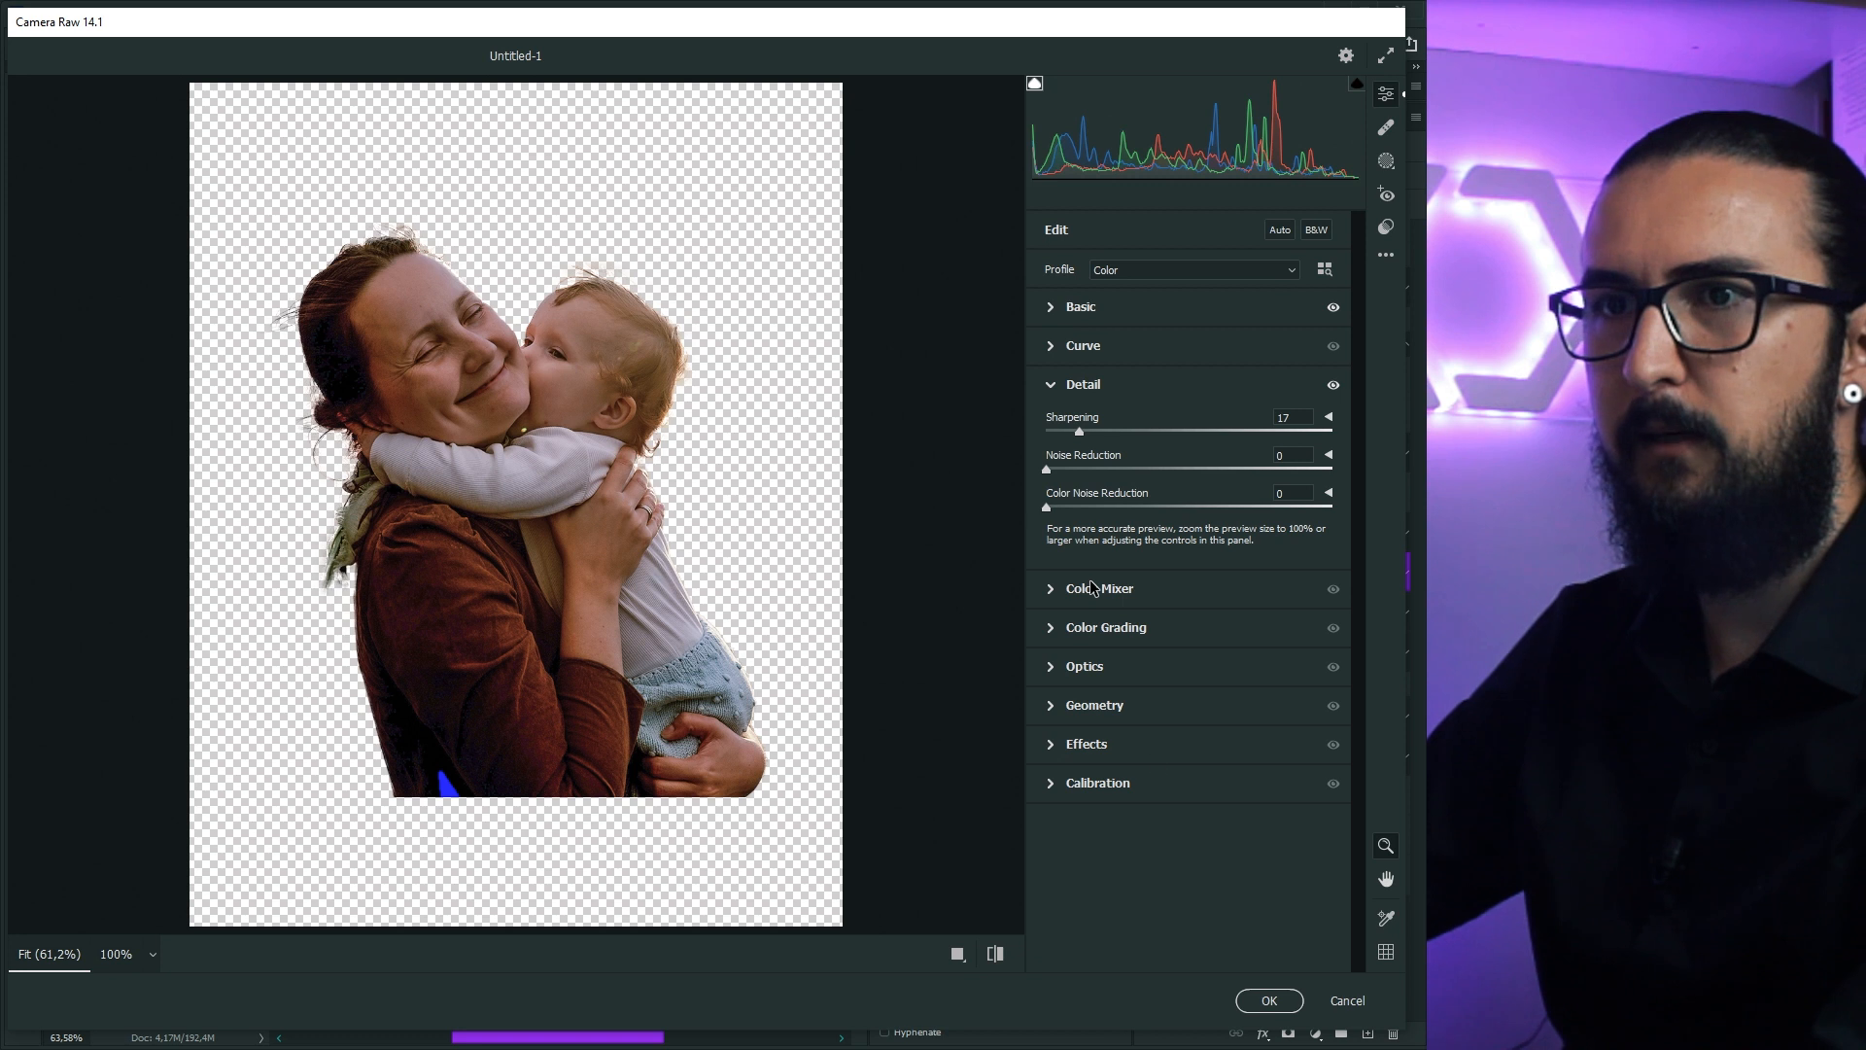
left_click(1270, 1001)
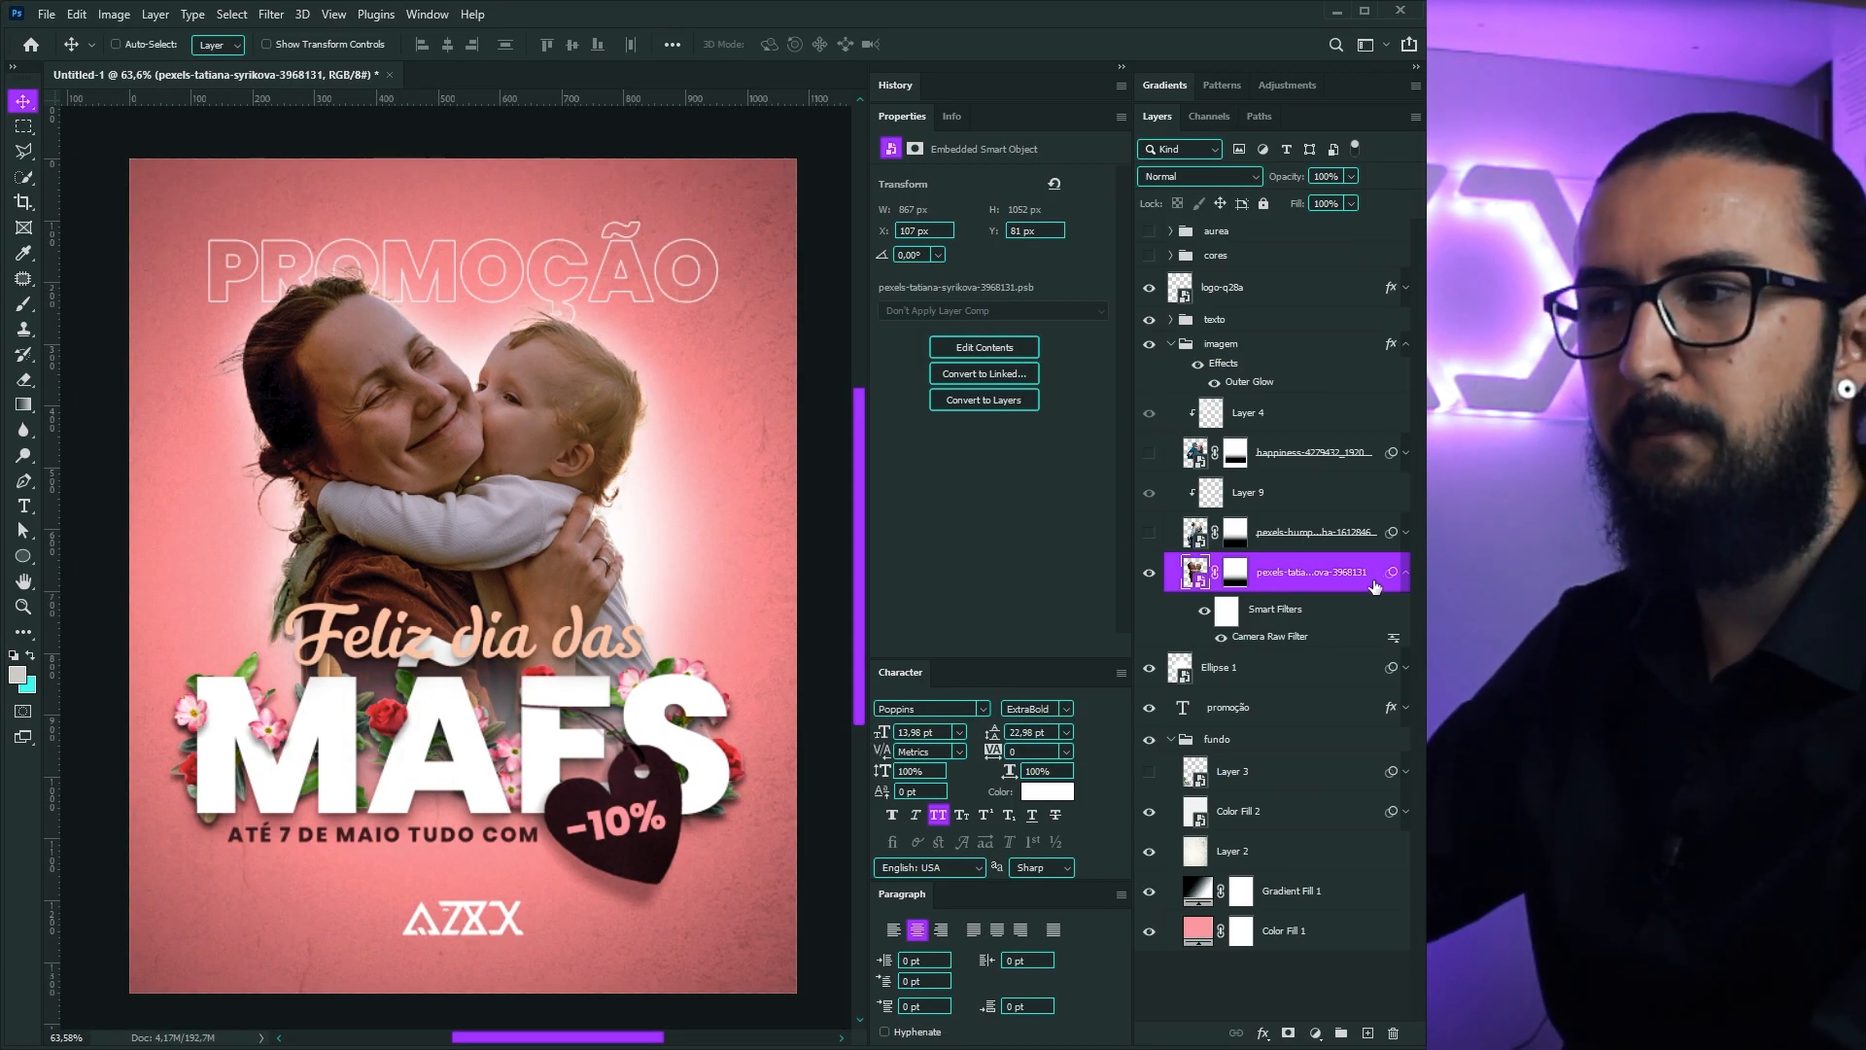
Step: Reopen the Camera Raw Filter of the mother-and-child photo and raise Exposure and Shadows slightly
double_click(1268, 638)
left_click_drag(1200, 464, 1210, 462)
mouse_move(1278, 552)
left_mouse_down()
mouse_move(1321, 561)
mouse_move(1286, 559)
left_mouse_up()
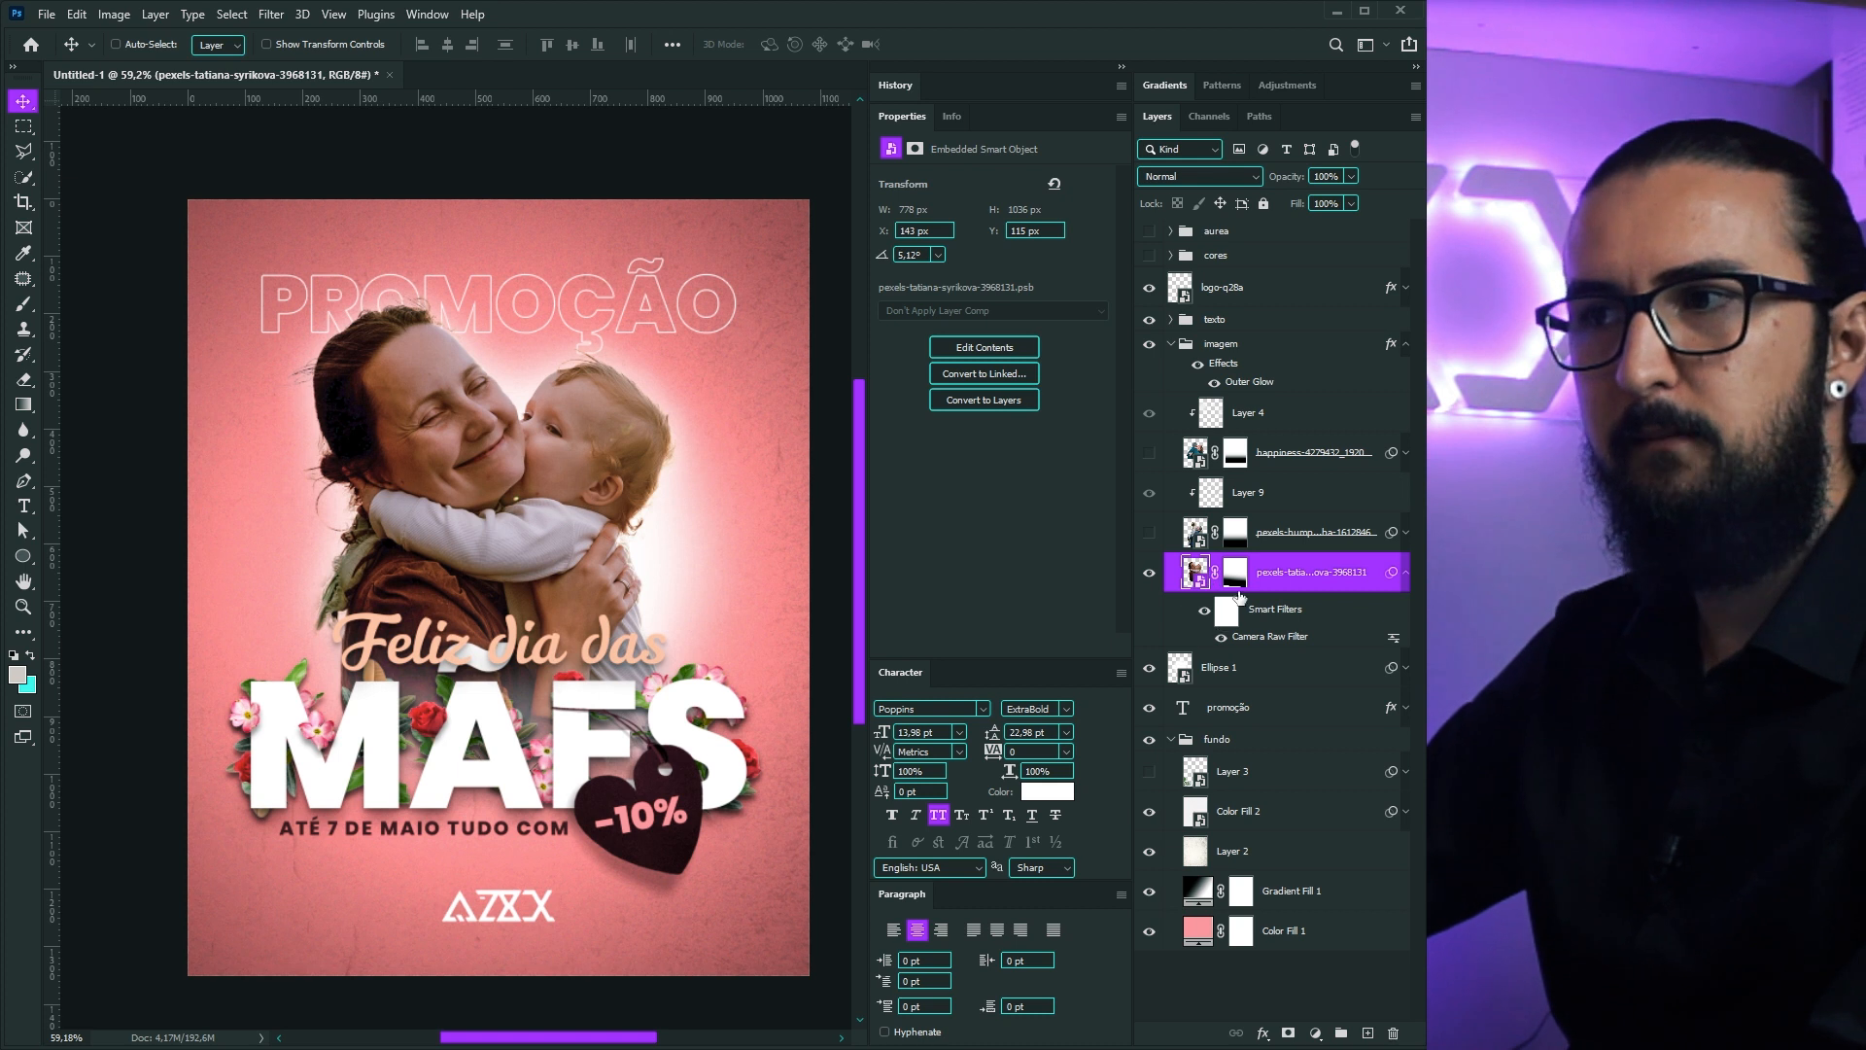
Step: Create a new empty layer above the mother-and-child photo and clip it to that photo
left_click(1366, 1033)
key("ctrl+alt+g")
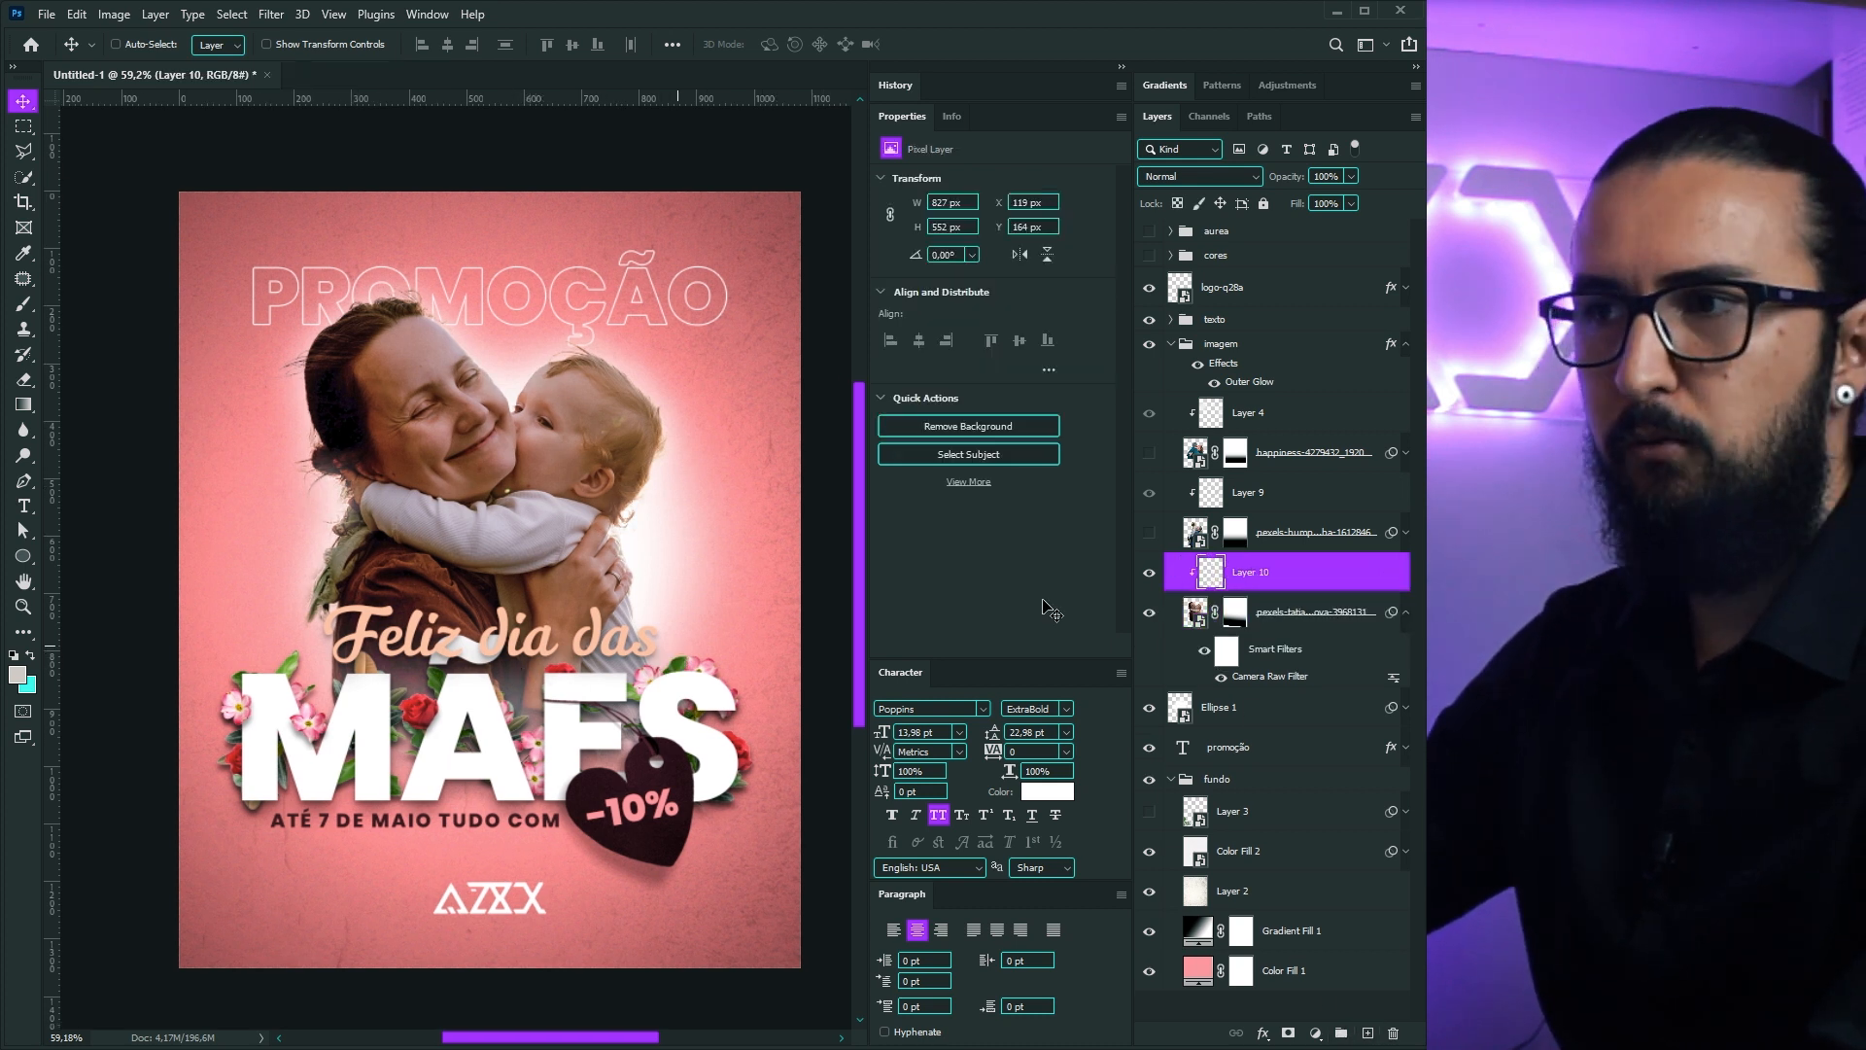
Step: Collapse the imagem group, check what the texto group contains by toggling it, and move the texto group slightly down
left_click(1406, 345)
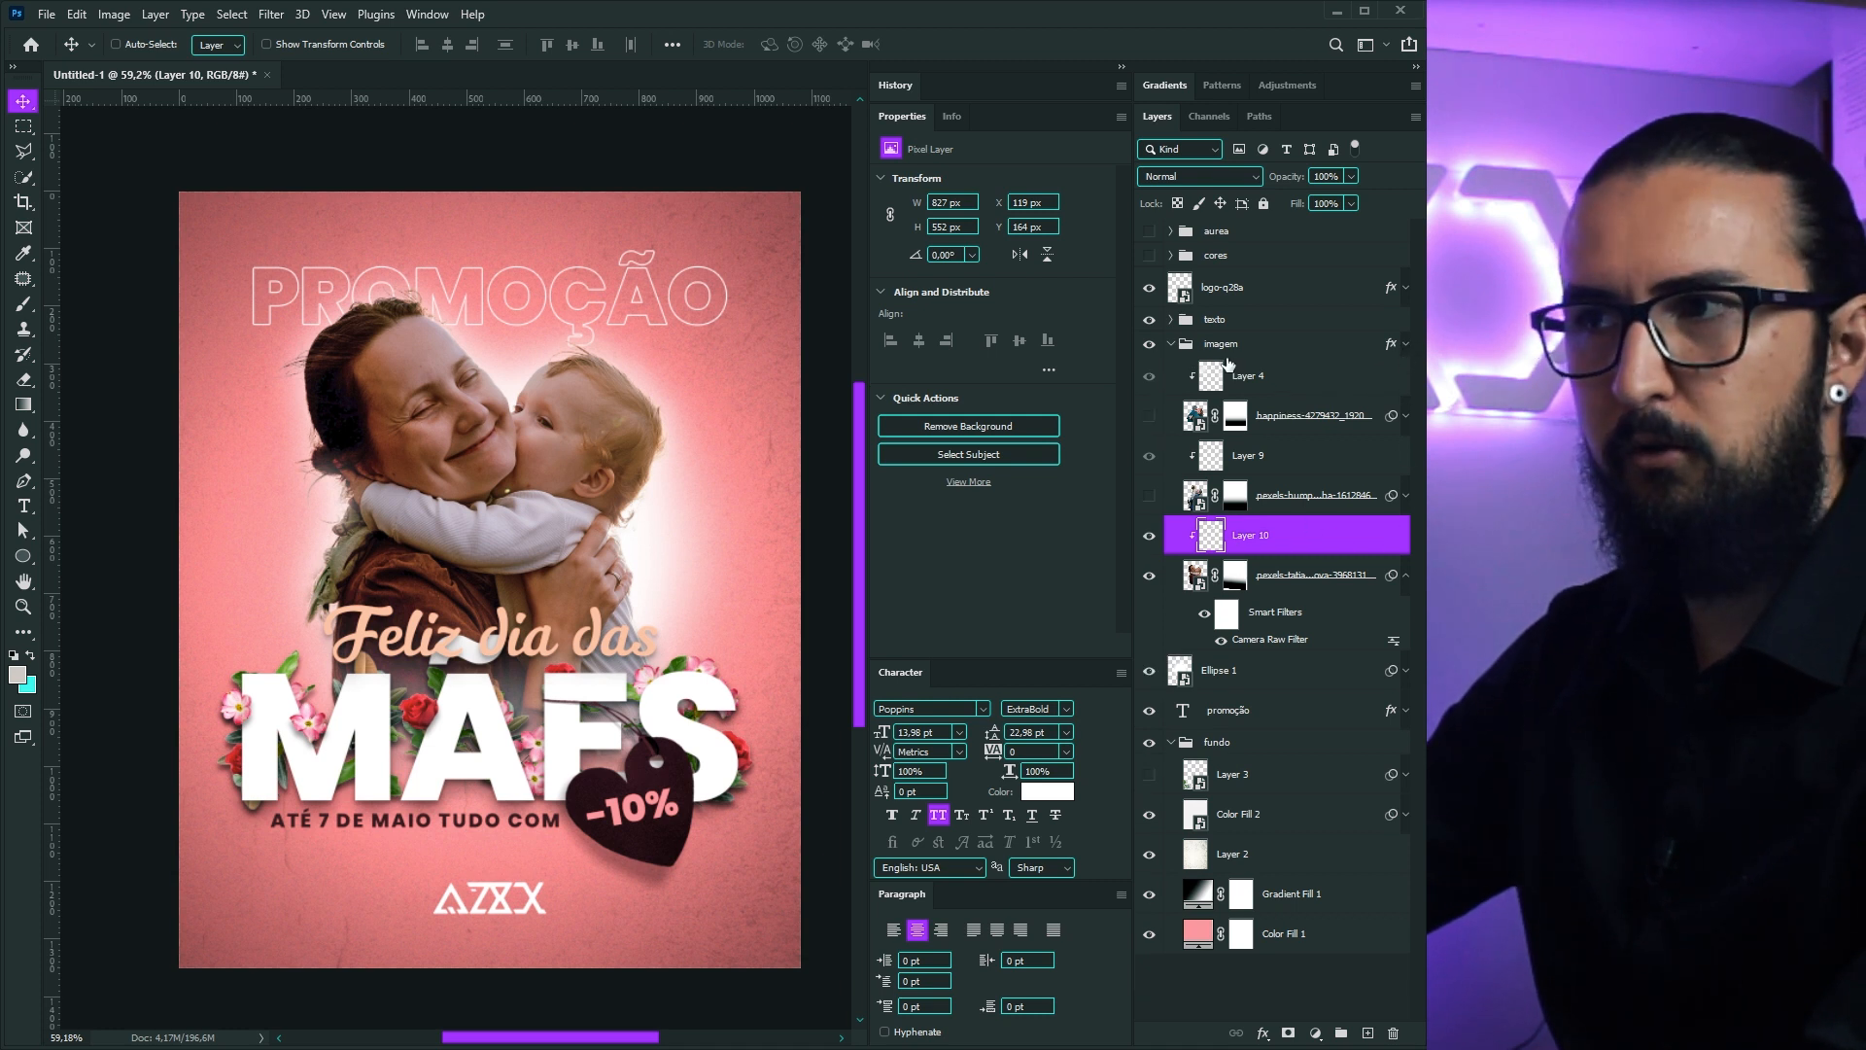
left_click(1173, 346)
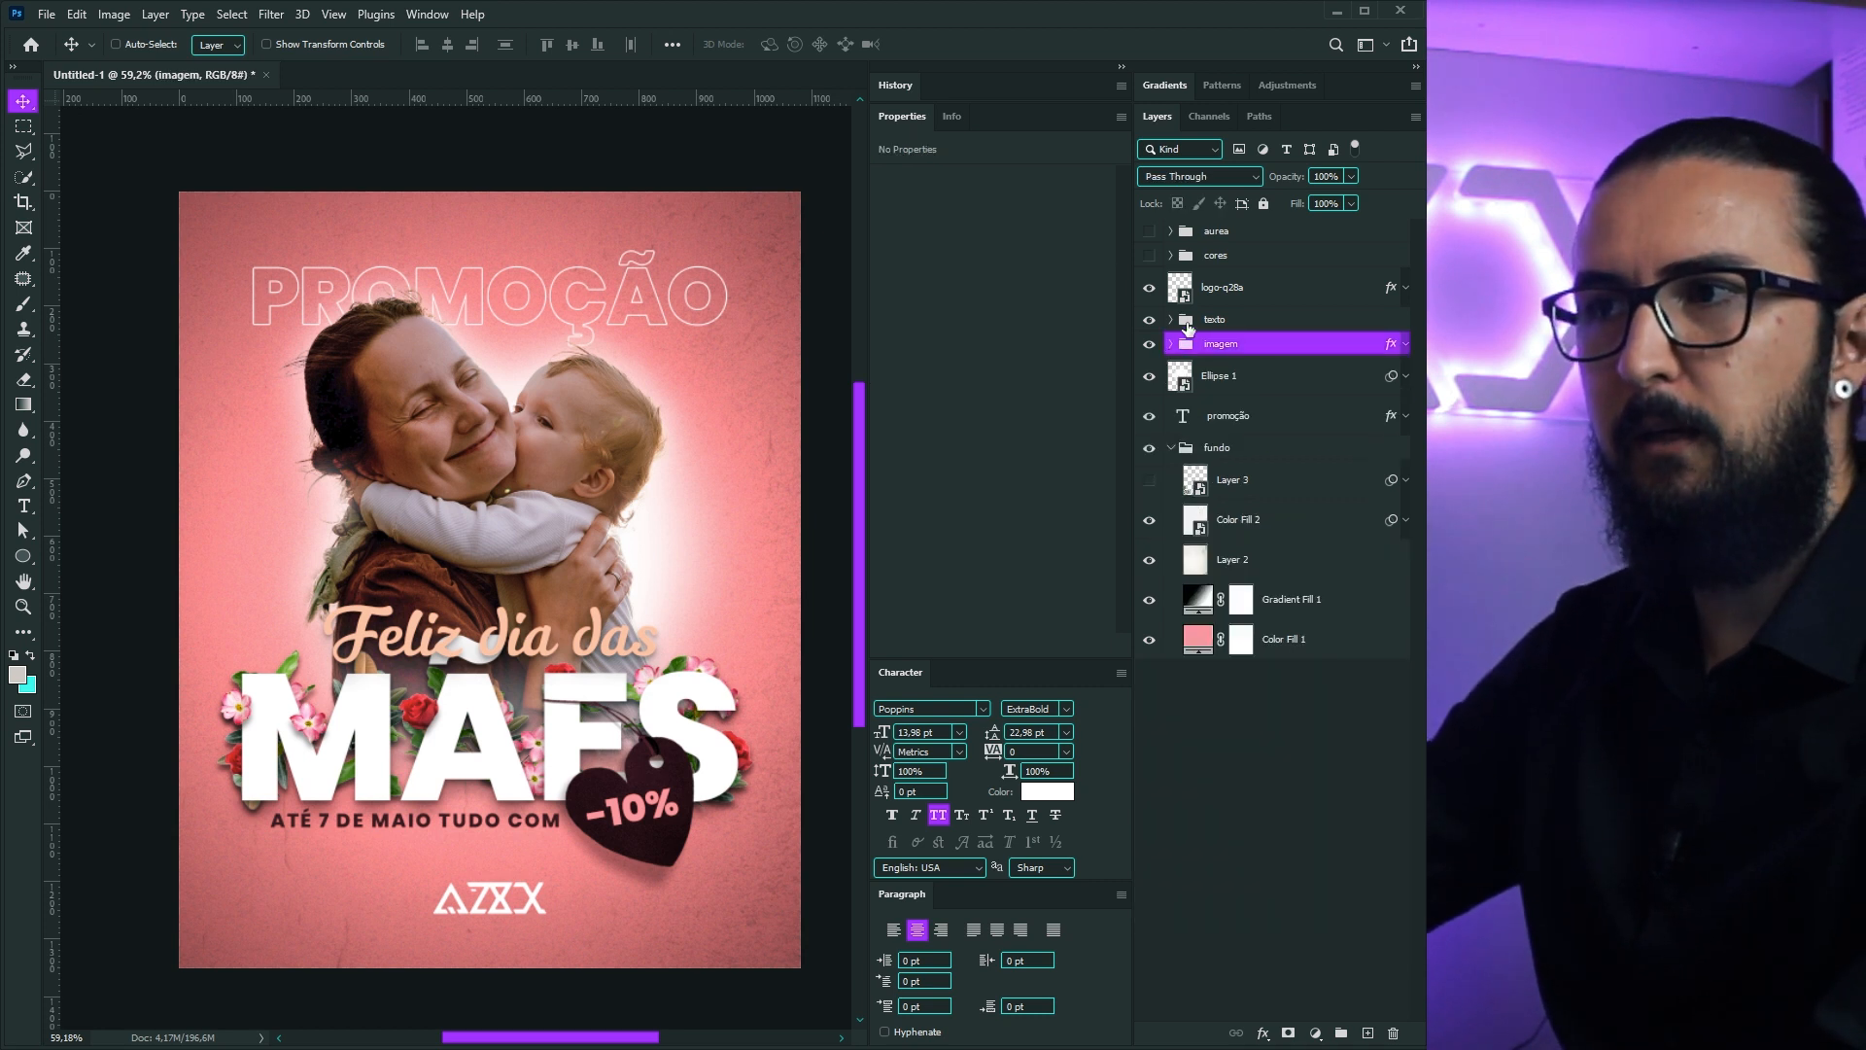
left_click(1150, 322)
left_click(1151, 321)
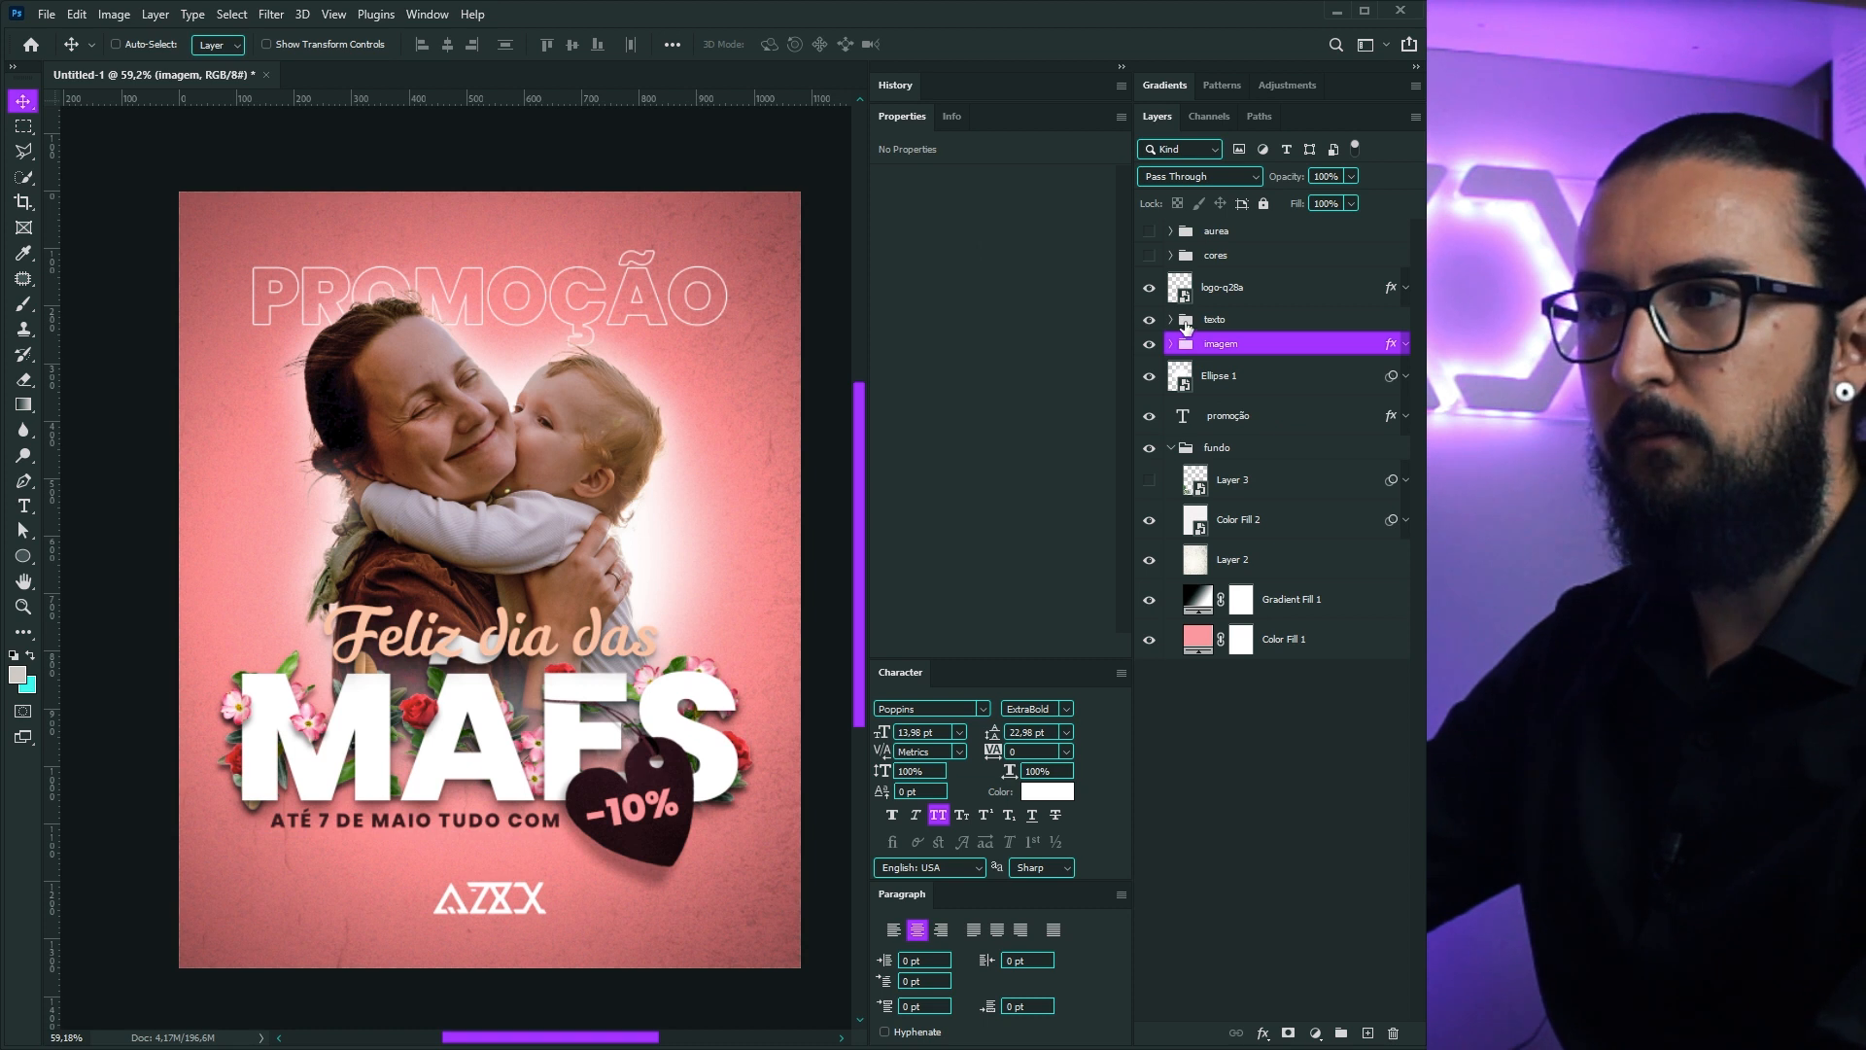
left_click(1186, 324)
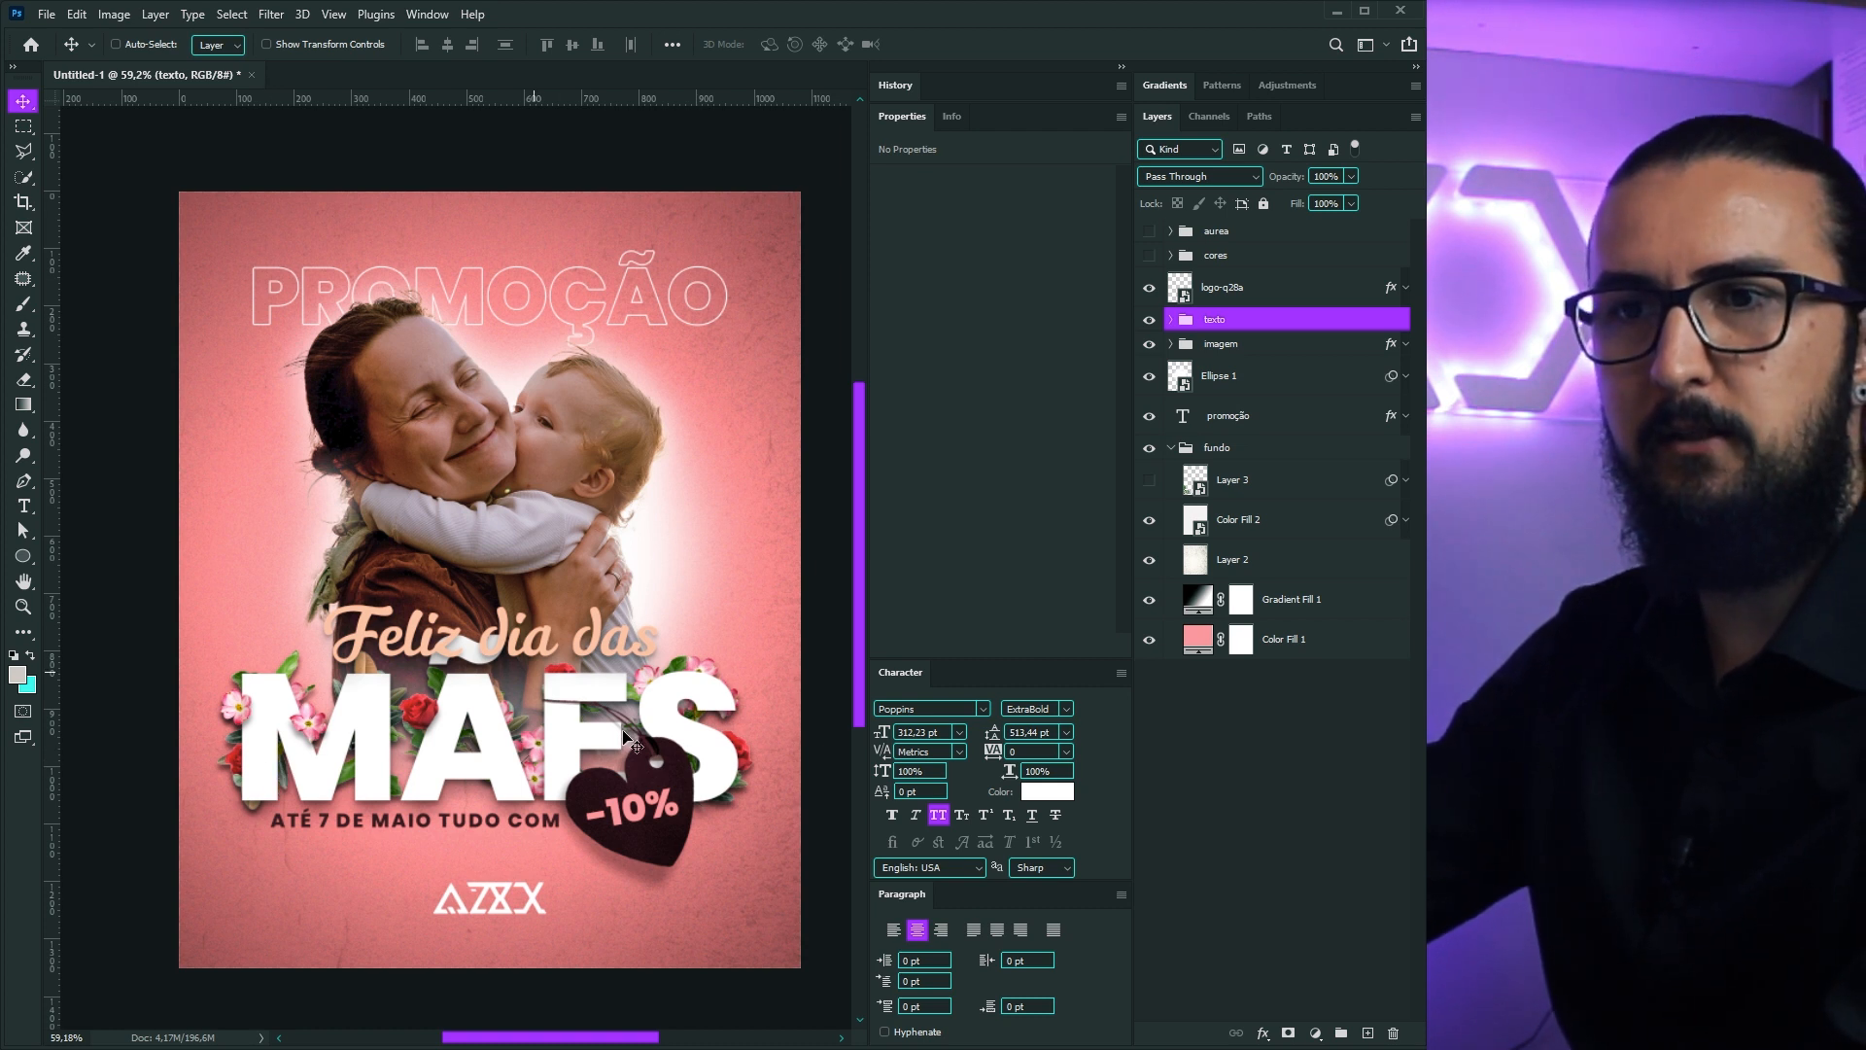
left_click_drag(505, 750, 504, 756)
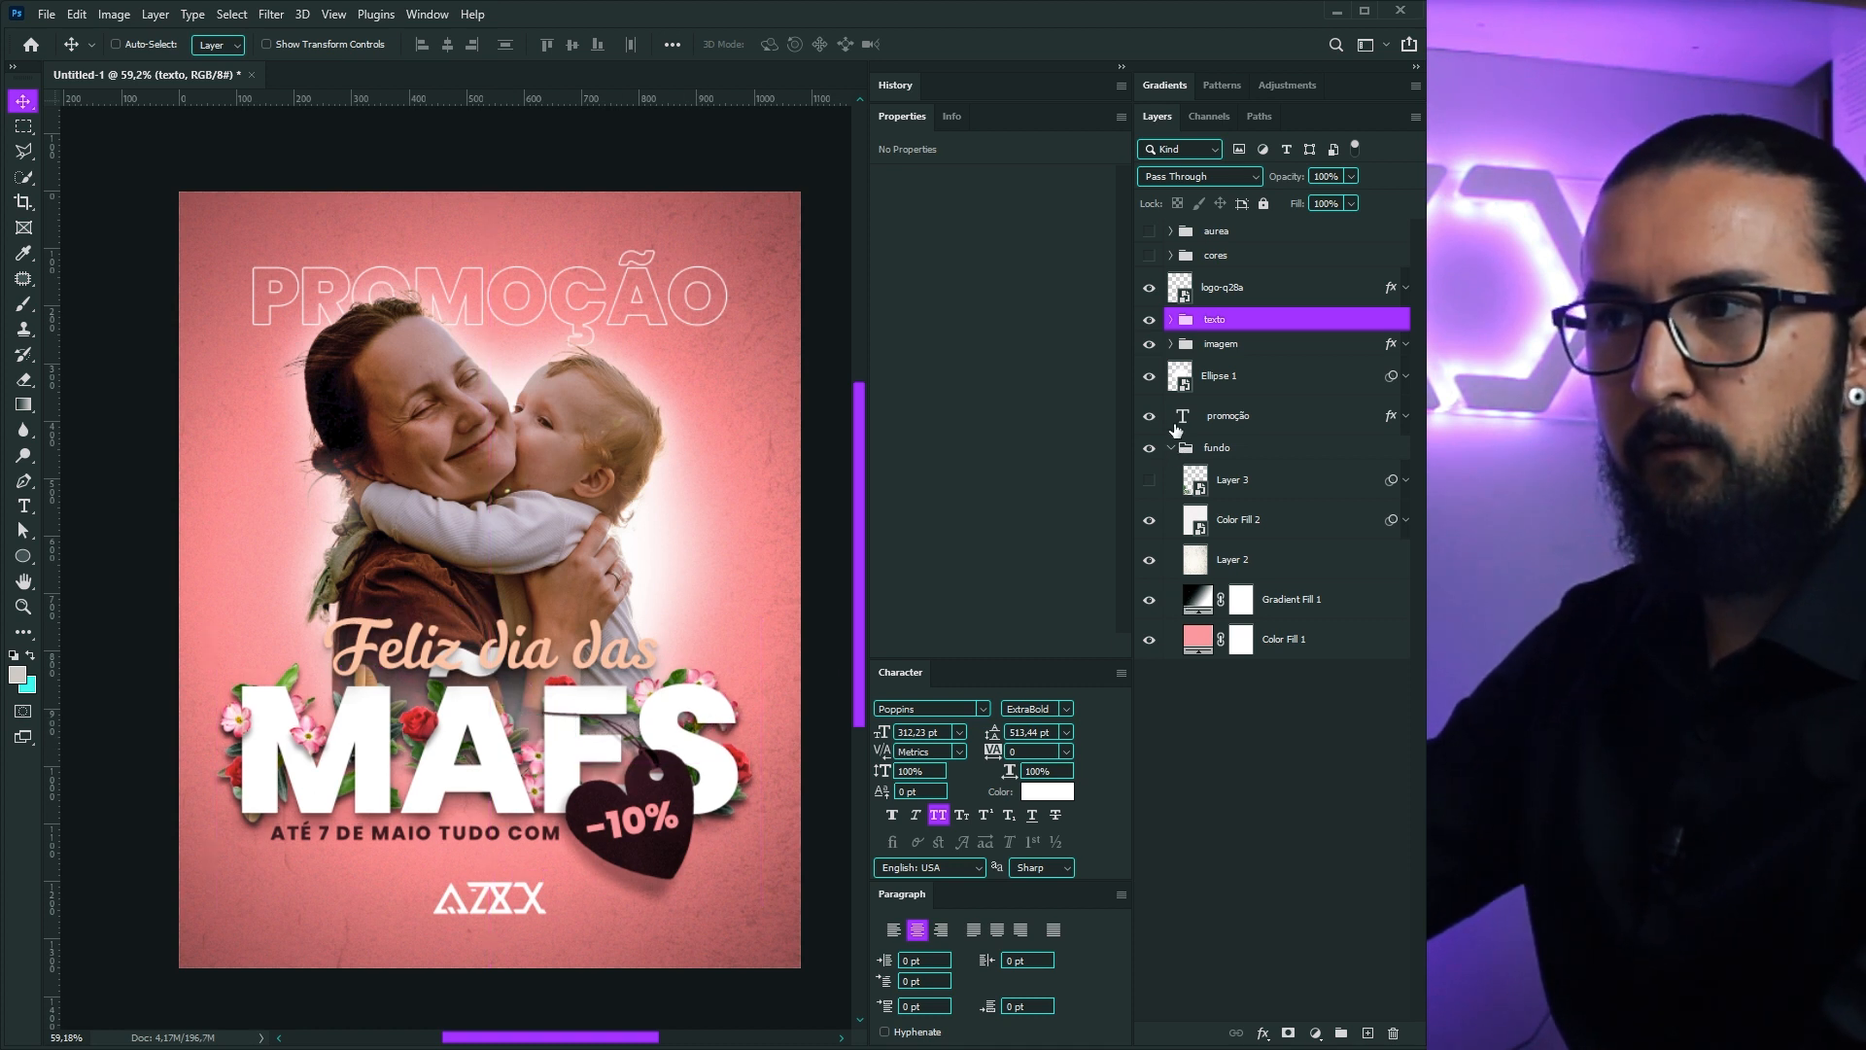
Step: Fade out more of the mother-and-child photo around the headline on its layer mask, and collapse its smart filters
left_click(1171, 344)
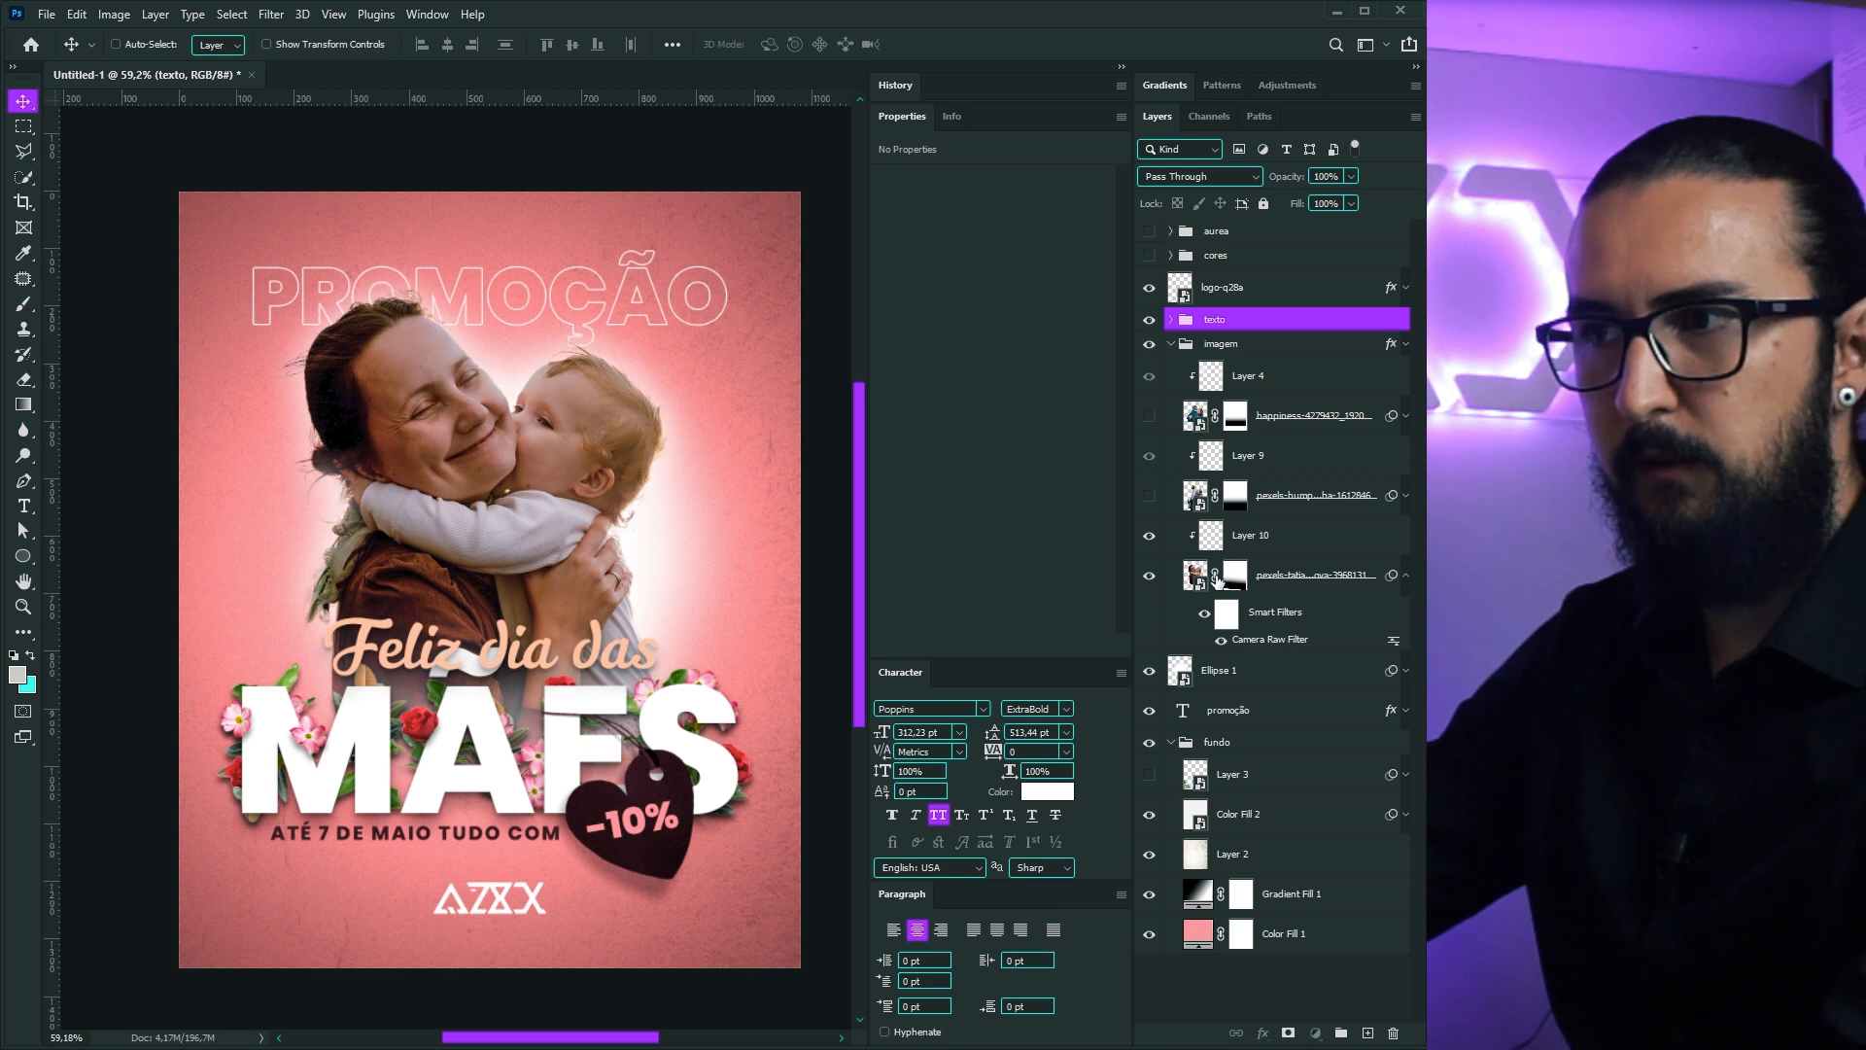
left_click(1226, 578)
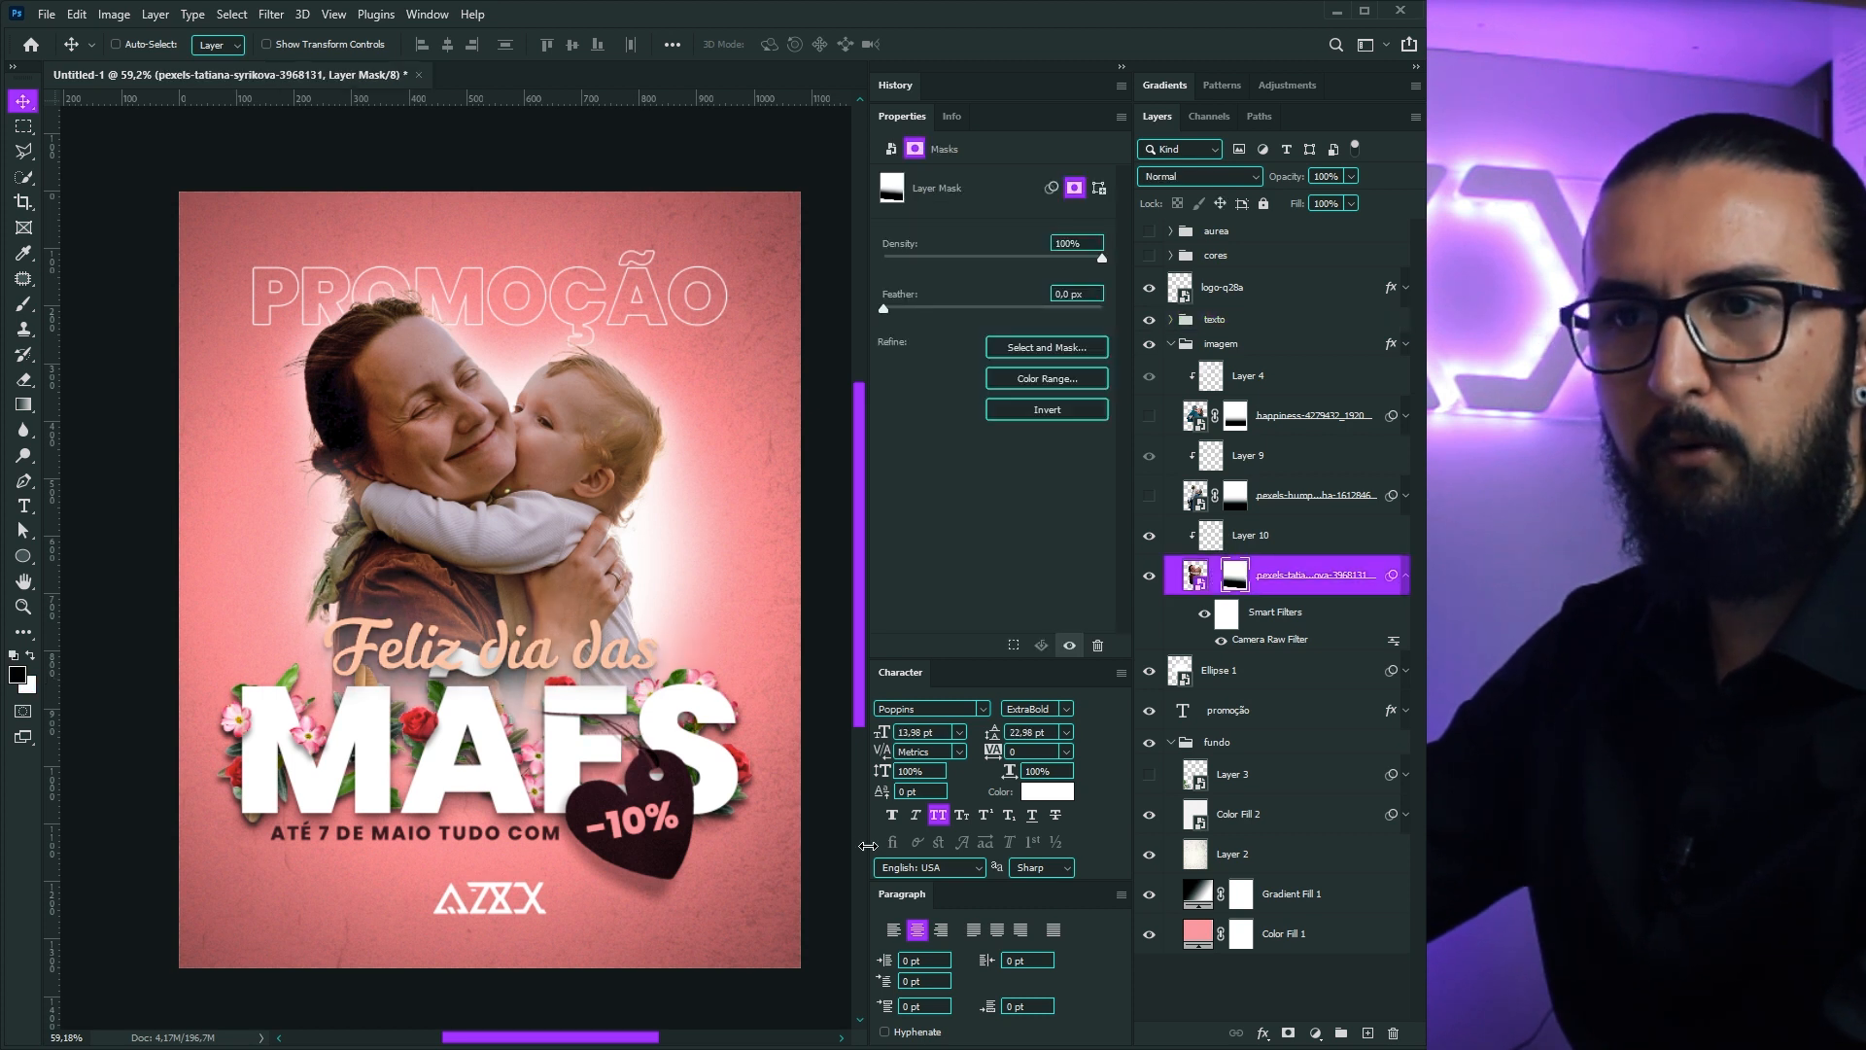
left_click_drag(638, 696, 694, 714)
left_click(1403, 581)
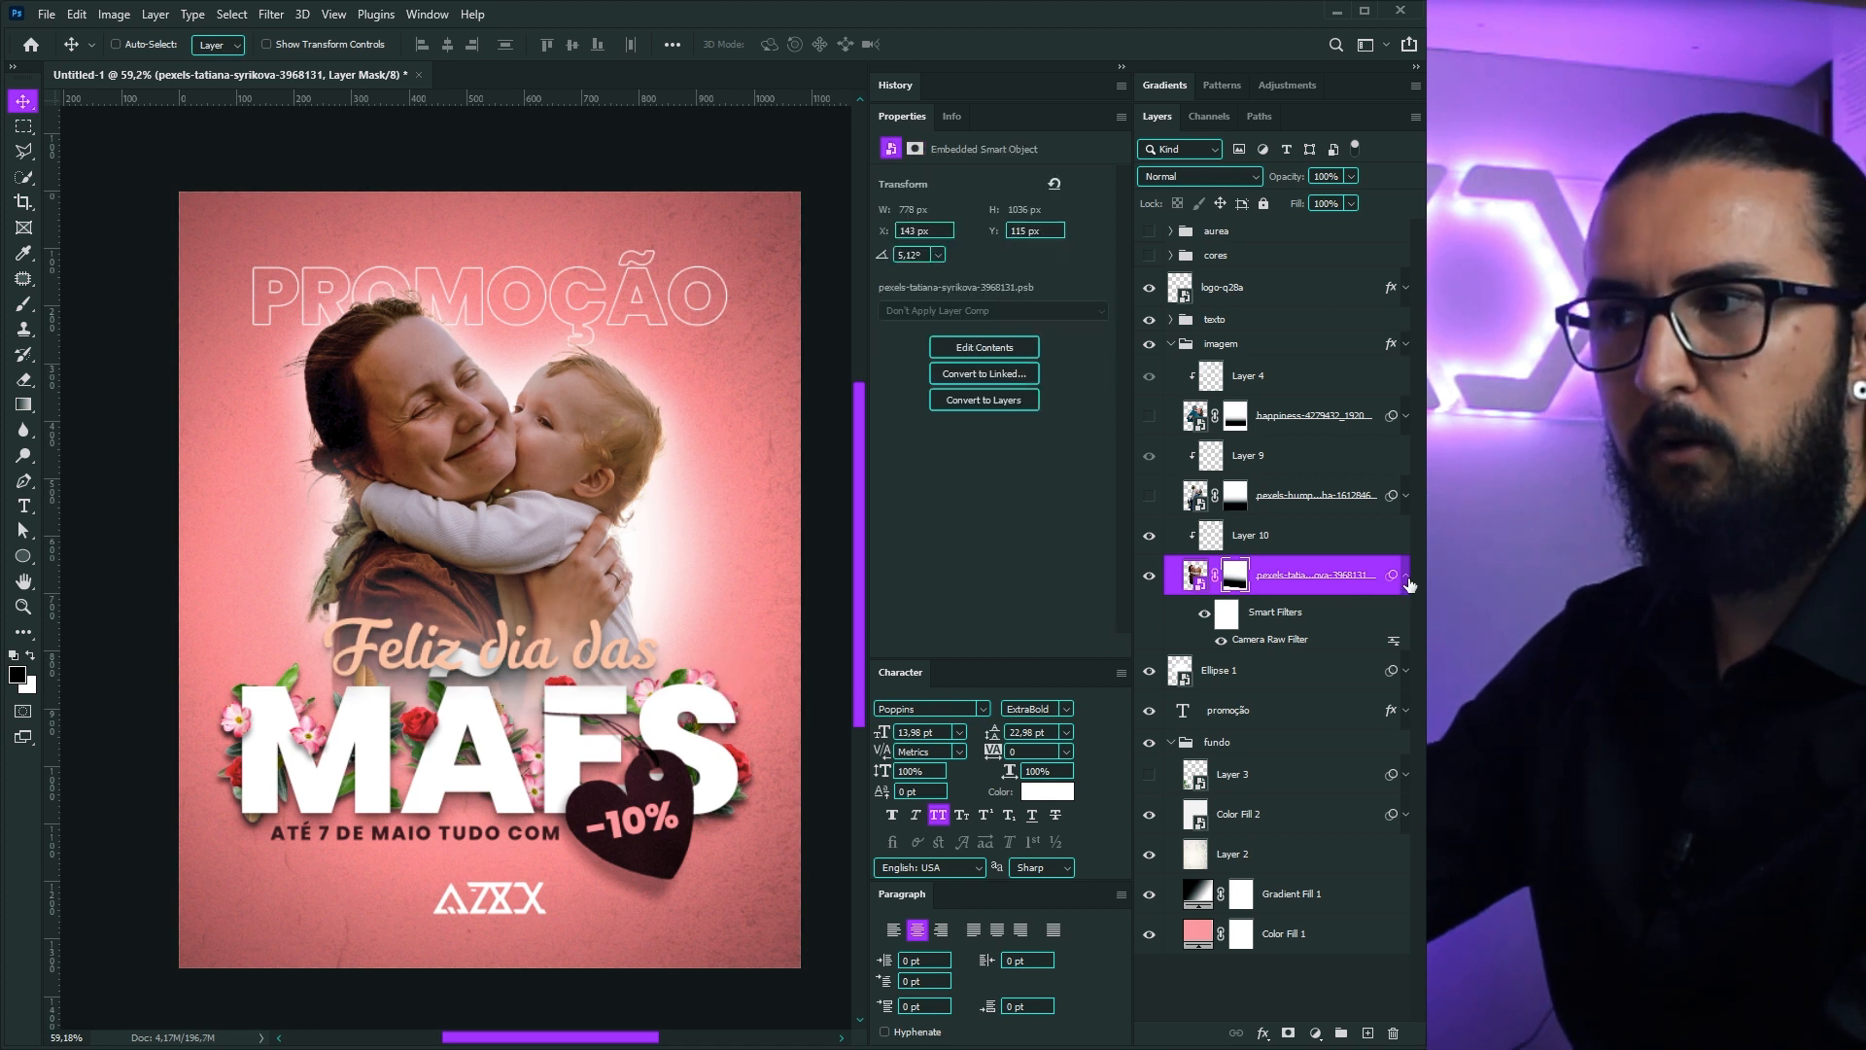
left_click(1407, 577)
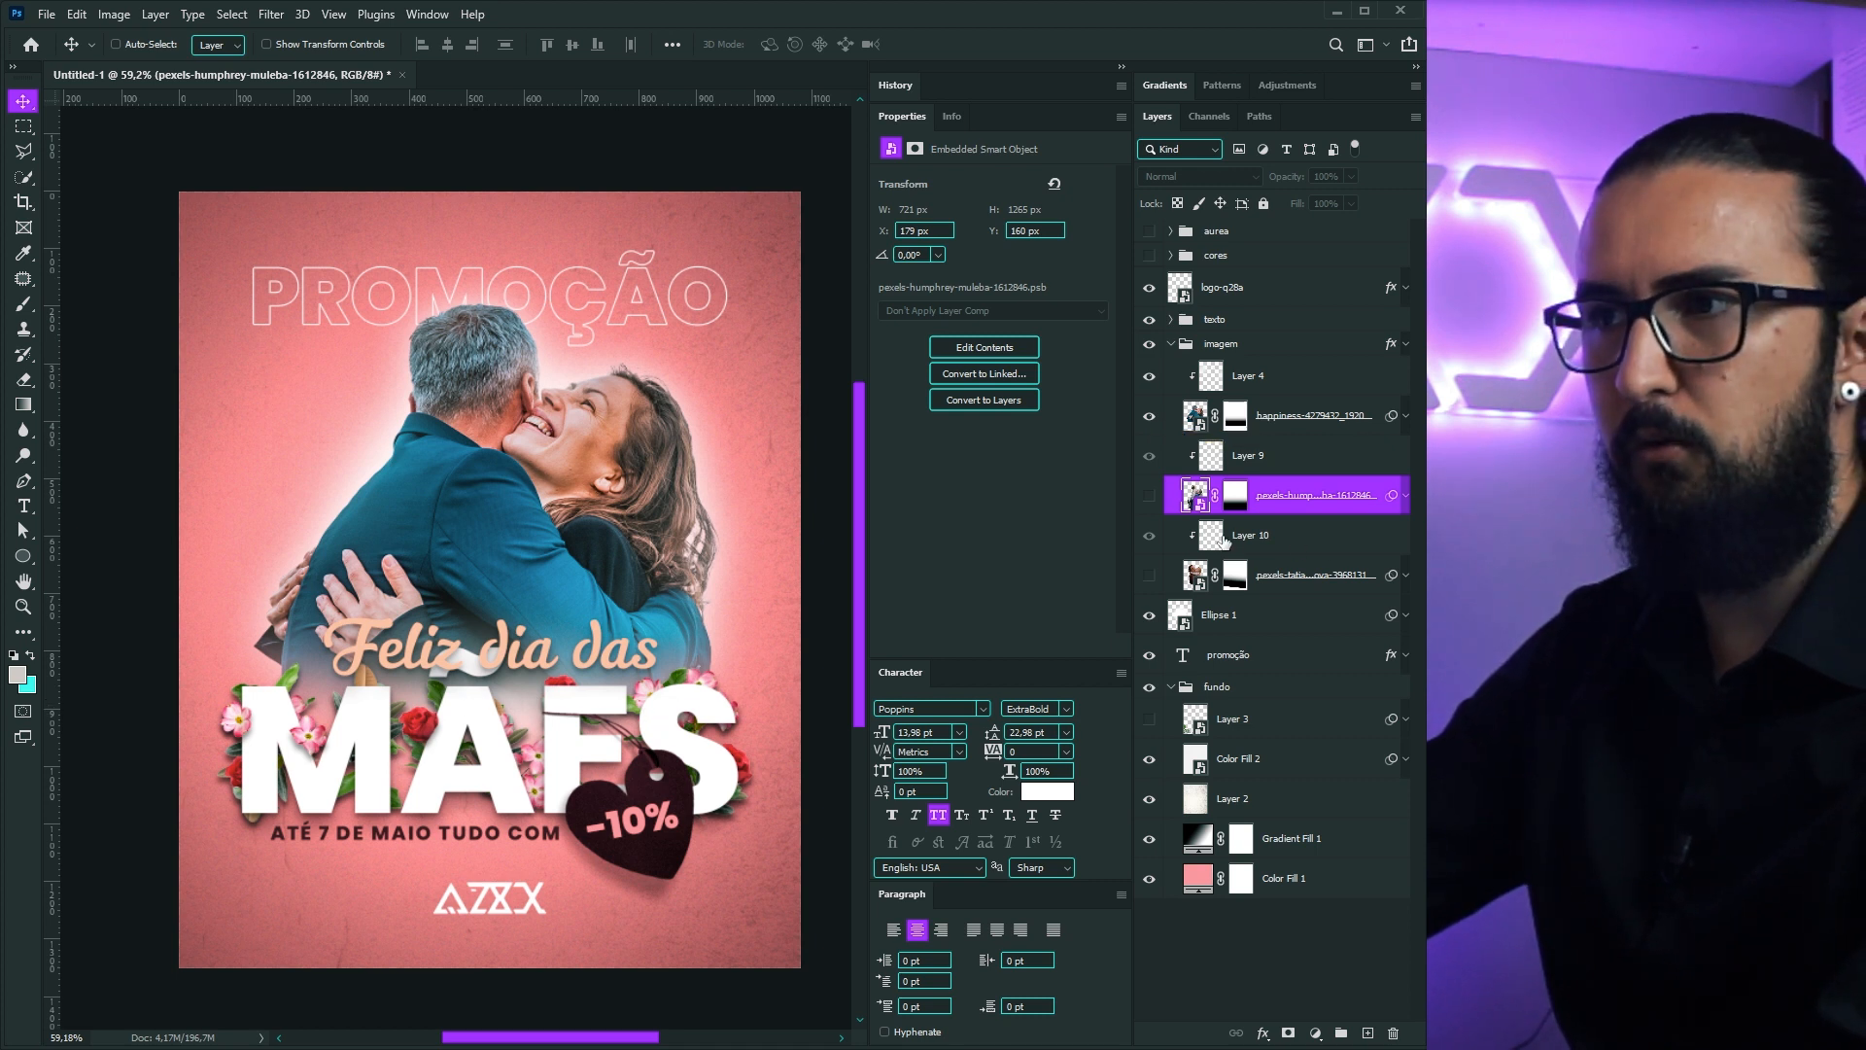
Step: Switch the main photo to the woman with the dog and recolour Color Fill 1 with the peach swatch from the cores group
left_click(1149, 415)
left_click(1149, 496)
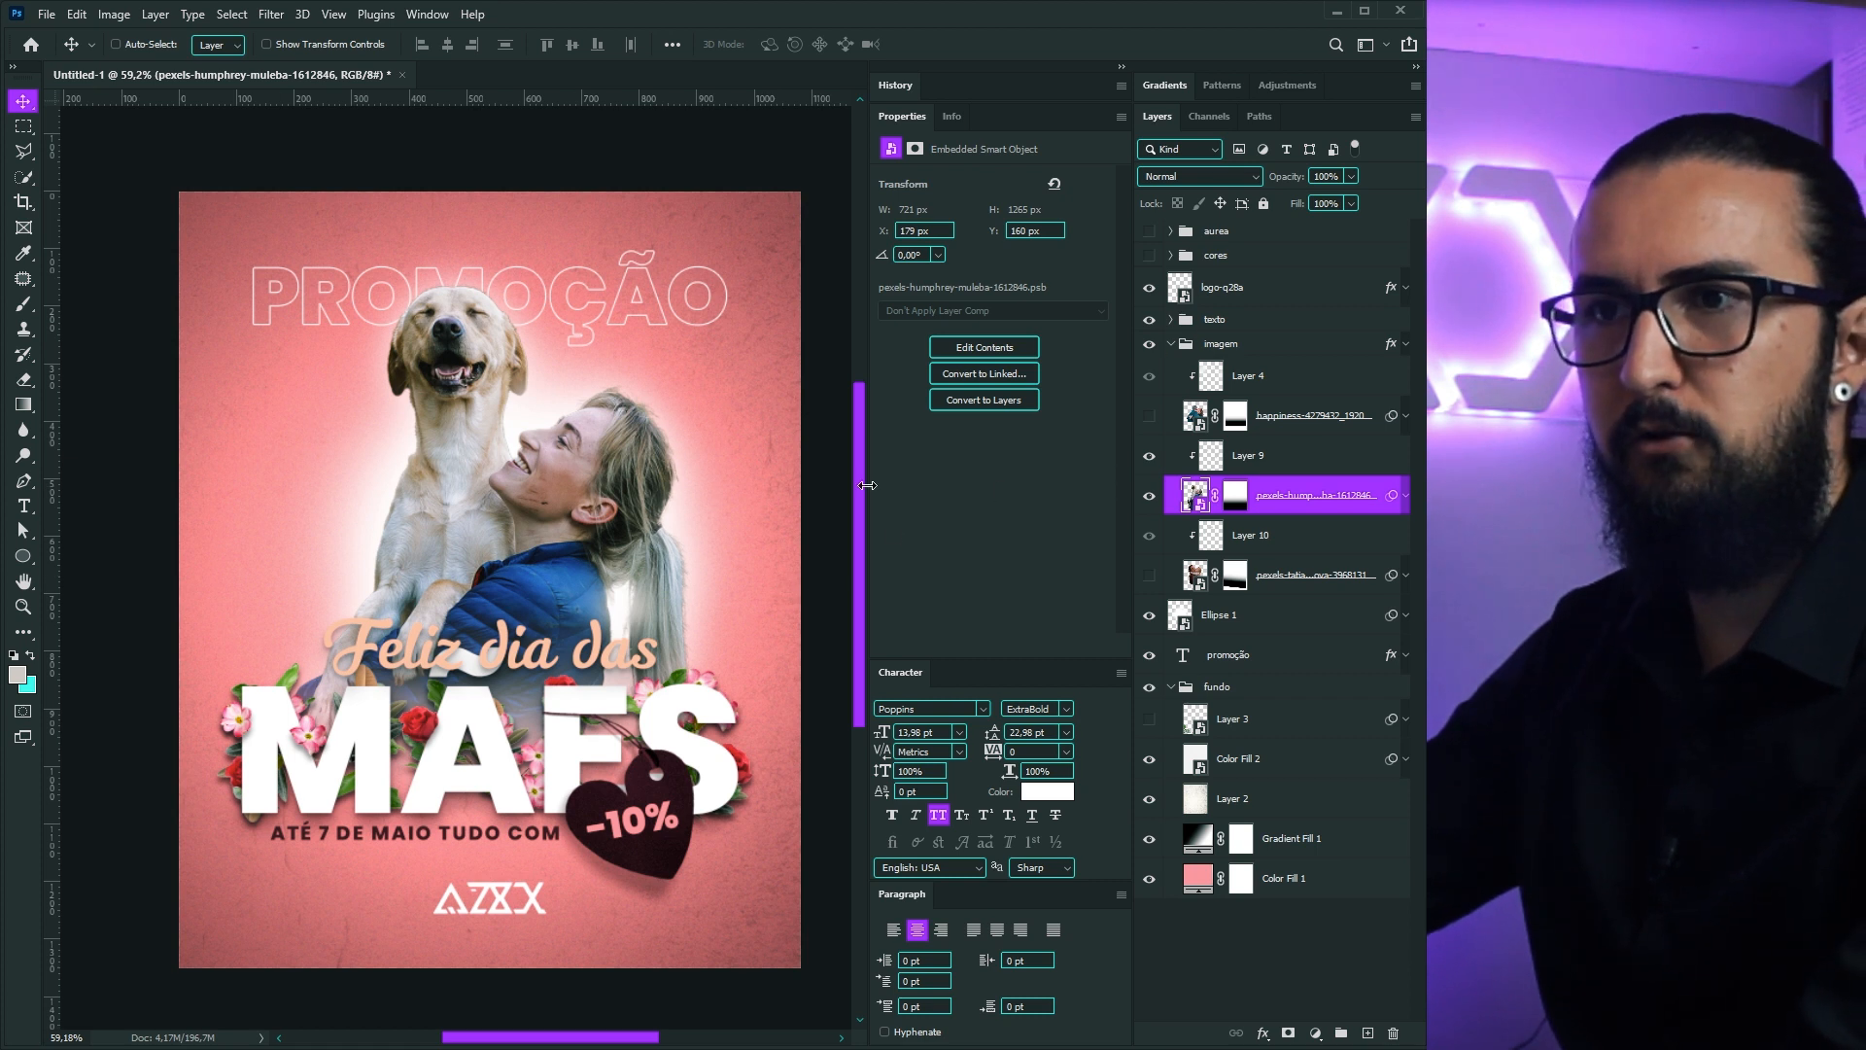
left_click(1149, 257)
double_click(1194, 878)
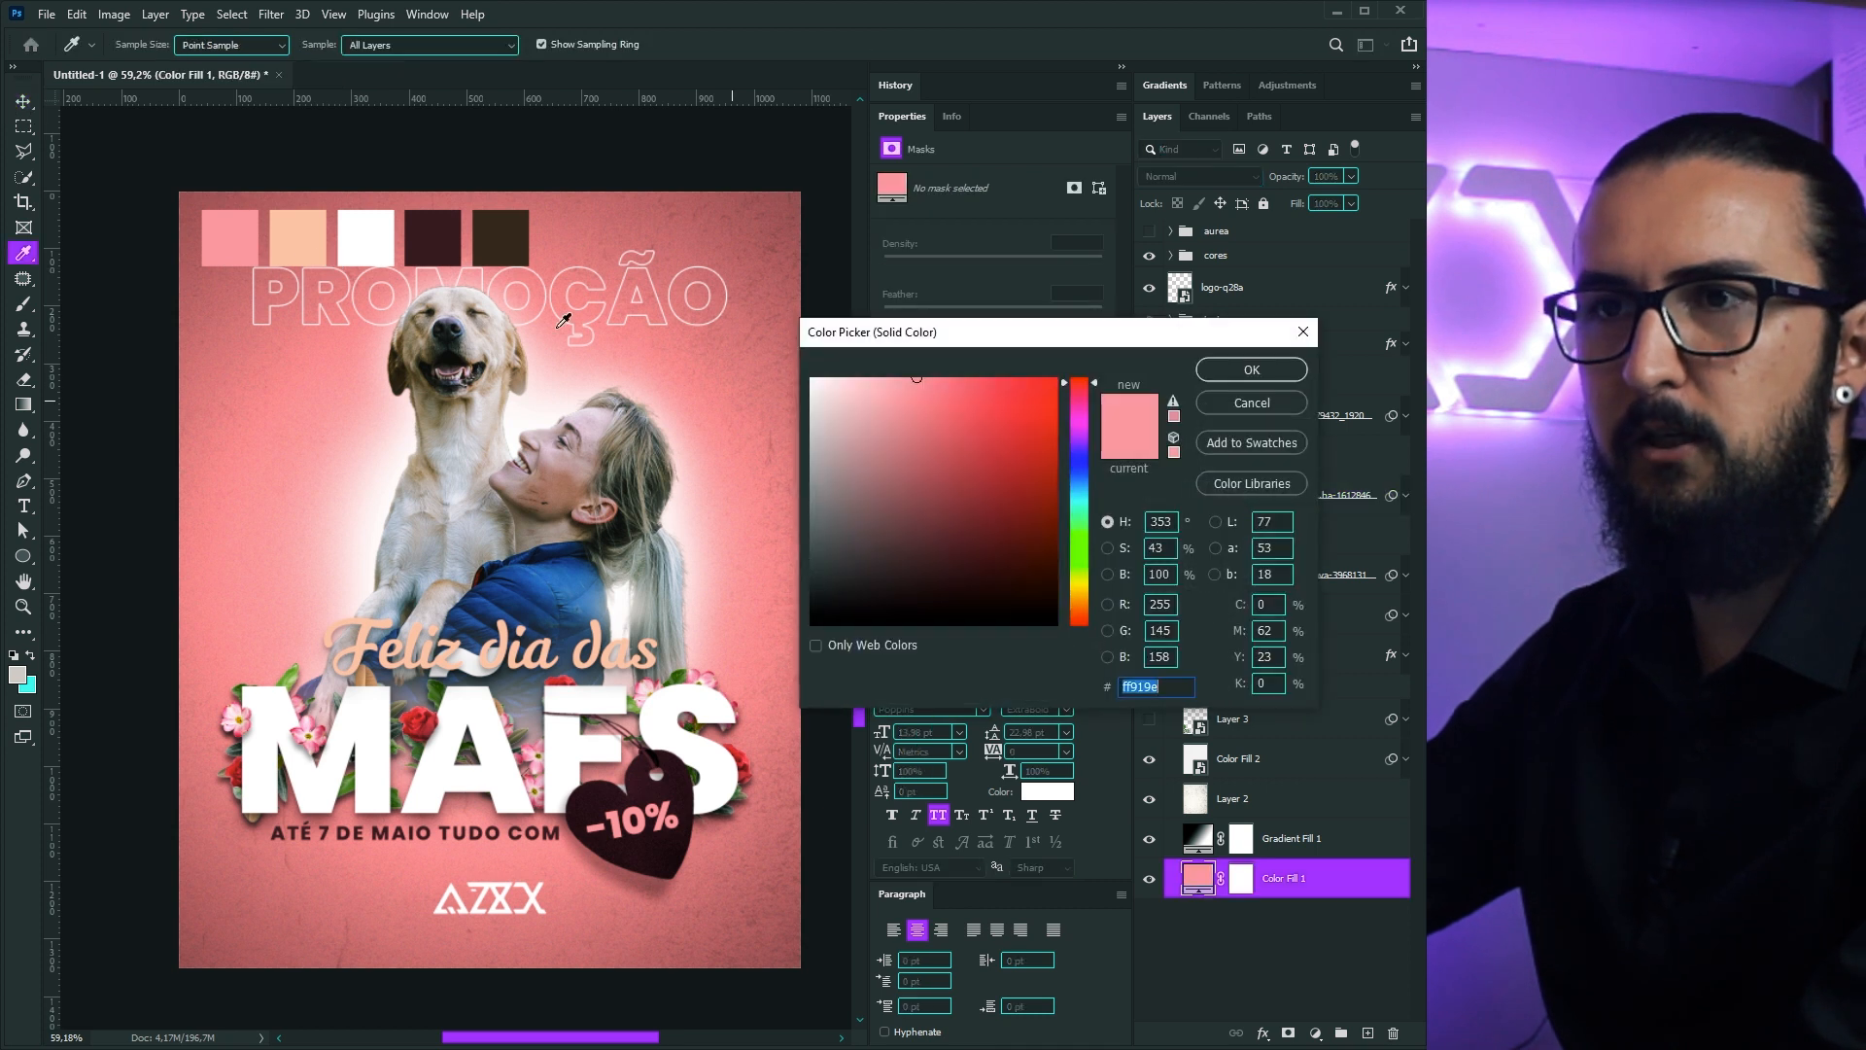
left_click(298, 237)
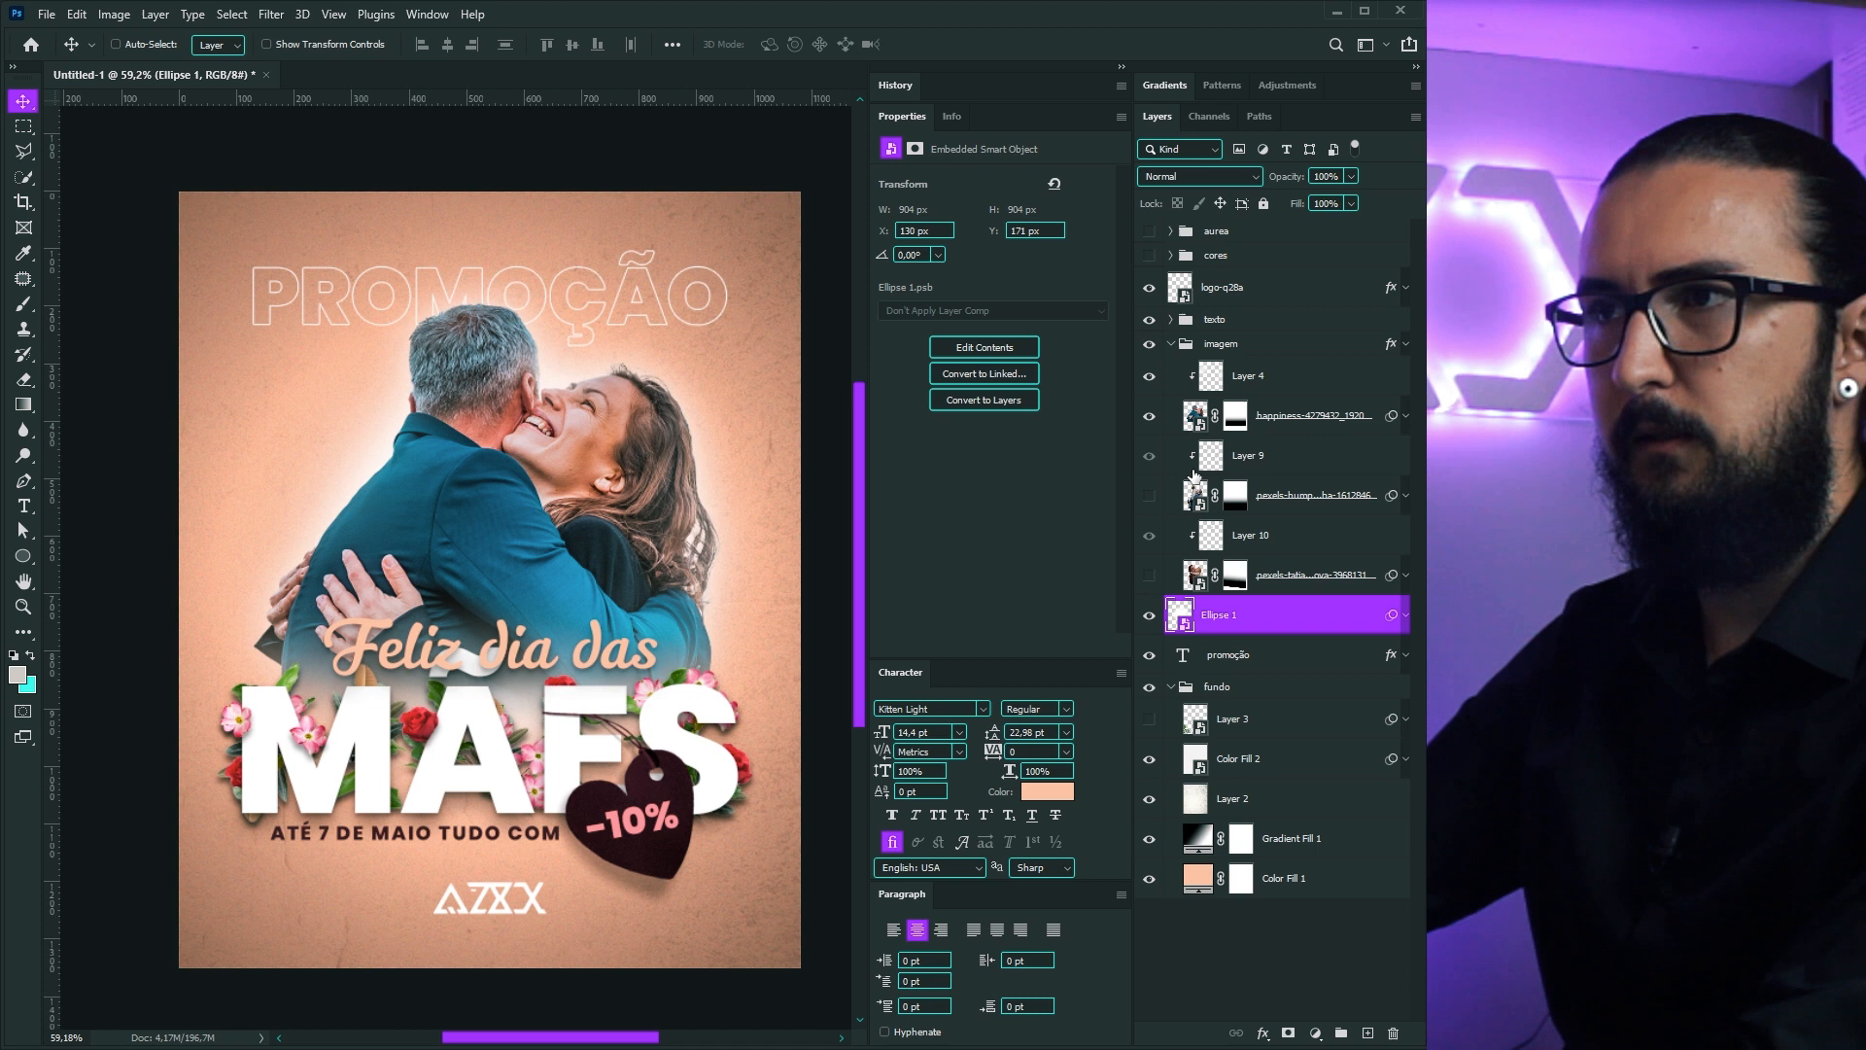
Step: Try several blend modes on the Ellipse 1 glow and set it to Overlay
left_click(1180, 176)
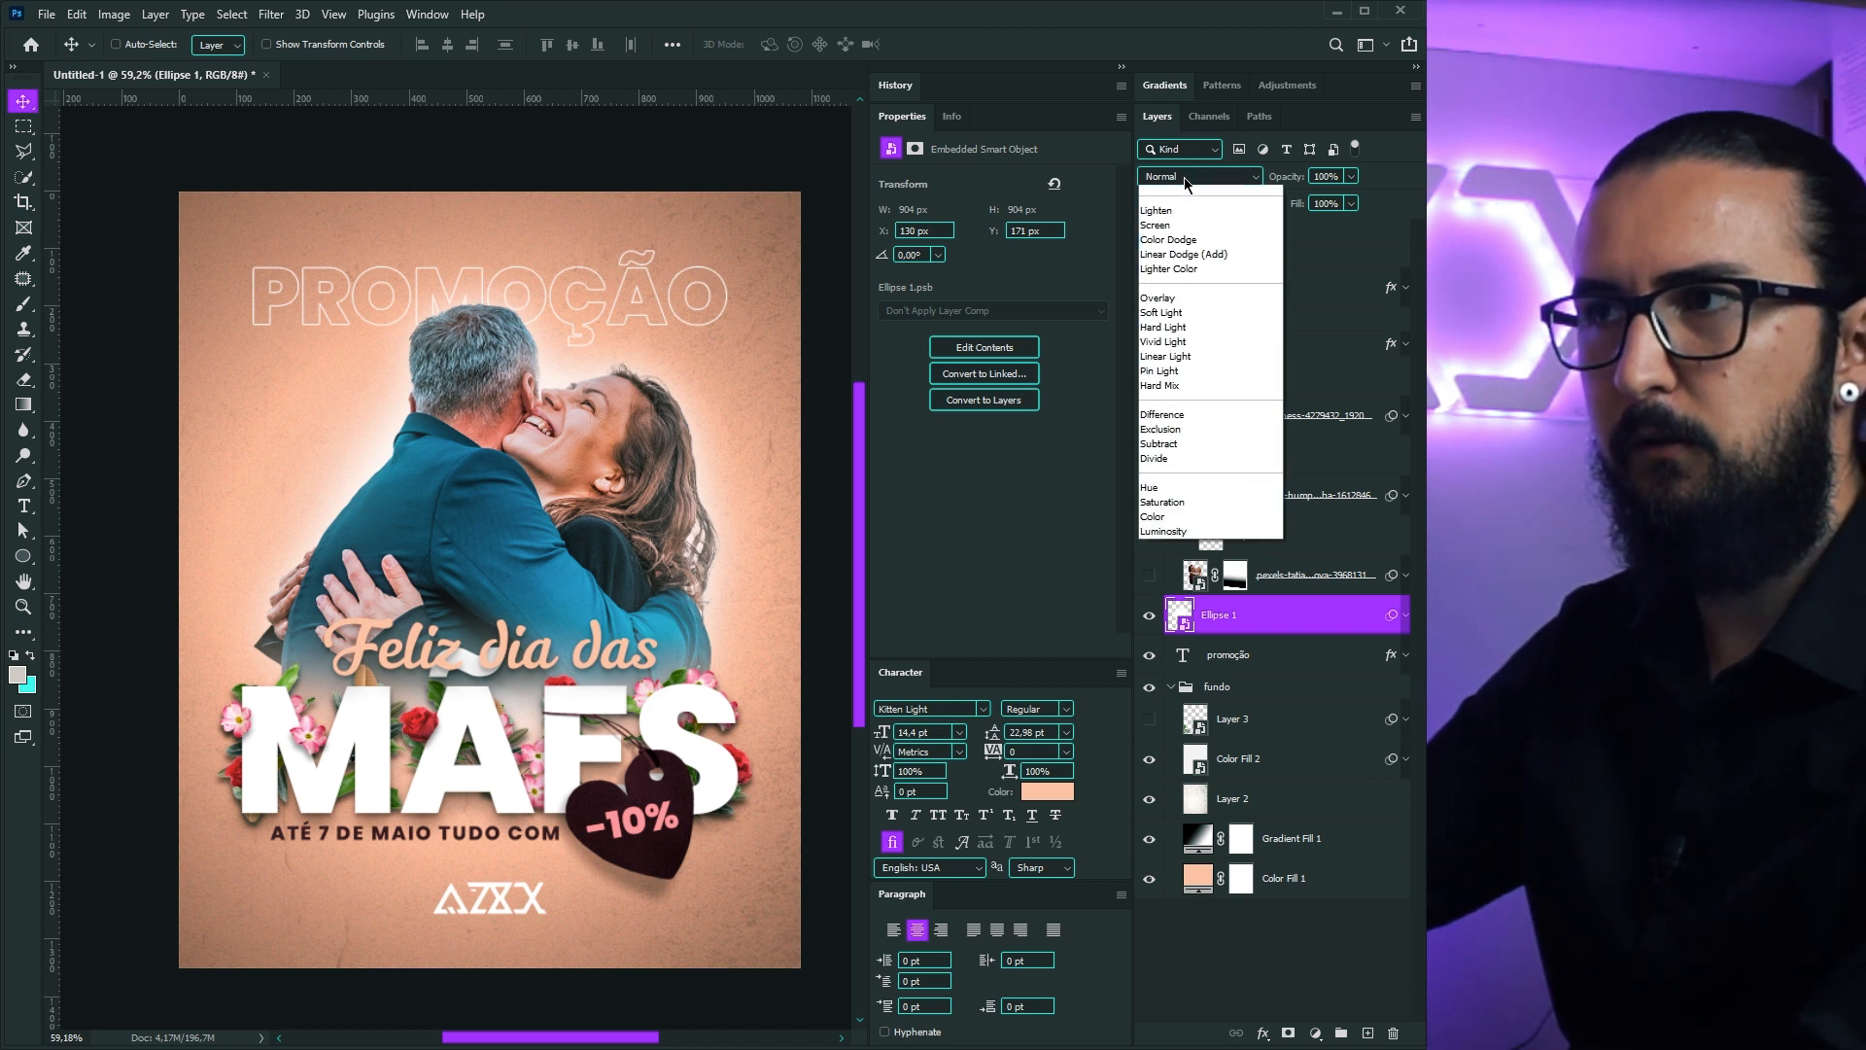
left_click(1181, 185)
left_click(1195, 175)
left_click(1195, 174)
left_click(1195, 175)
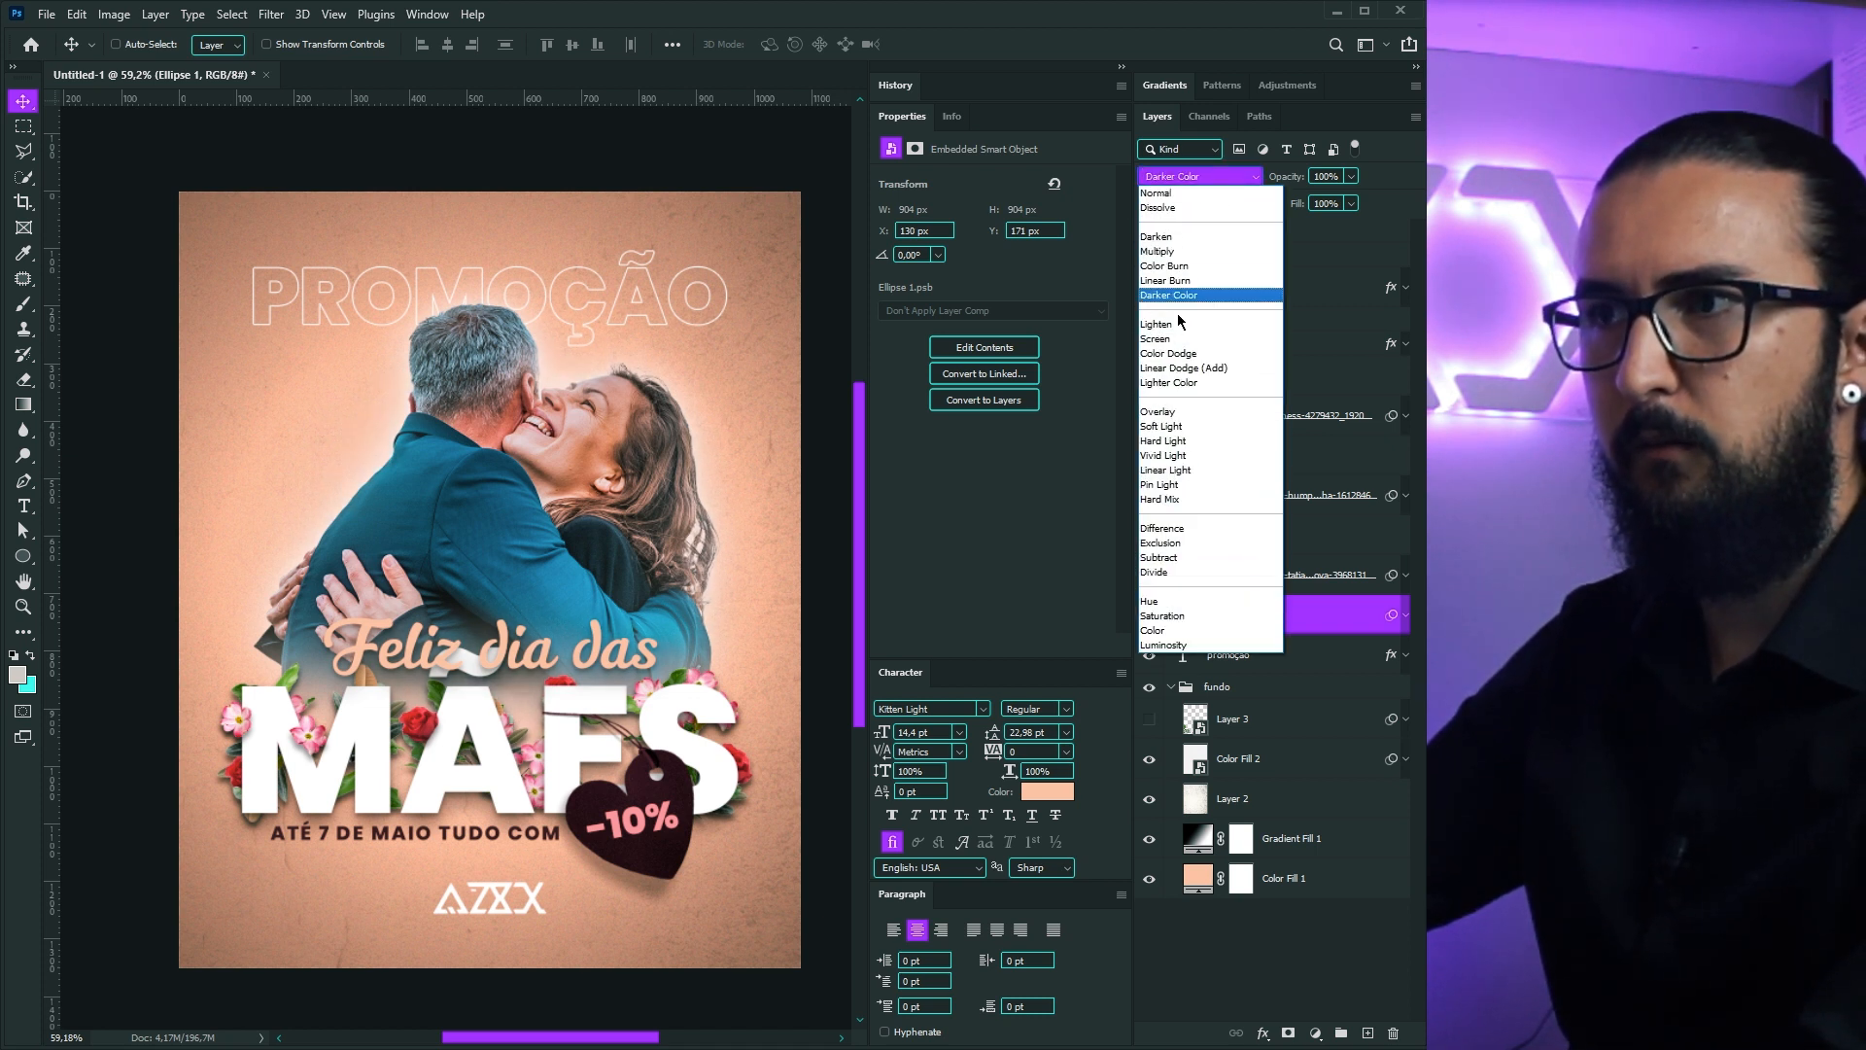
left_click(1176, 414)
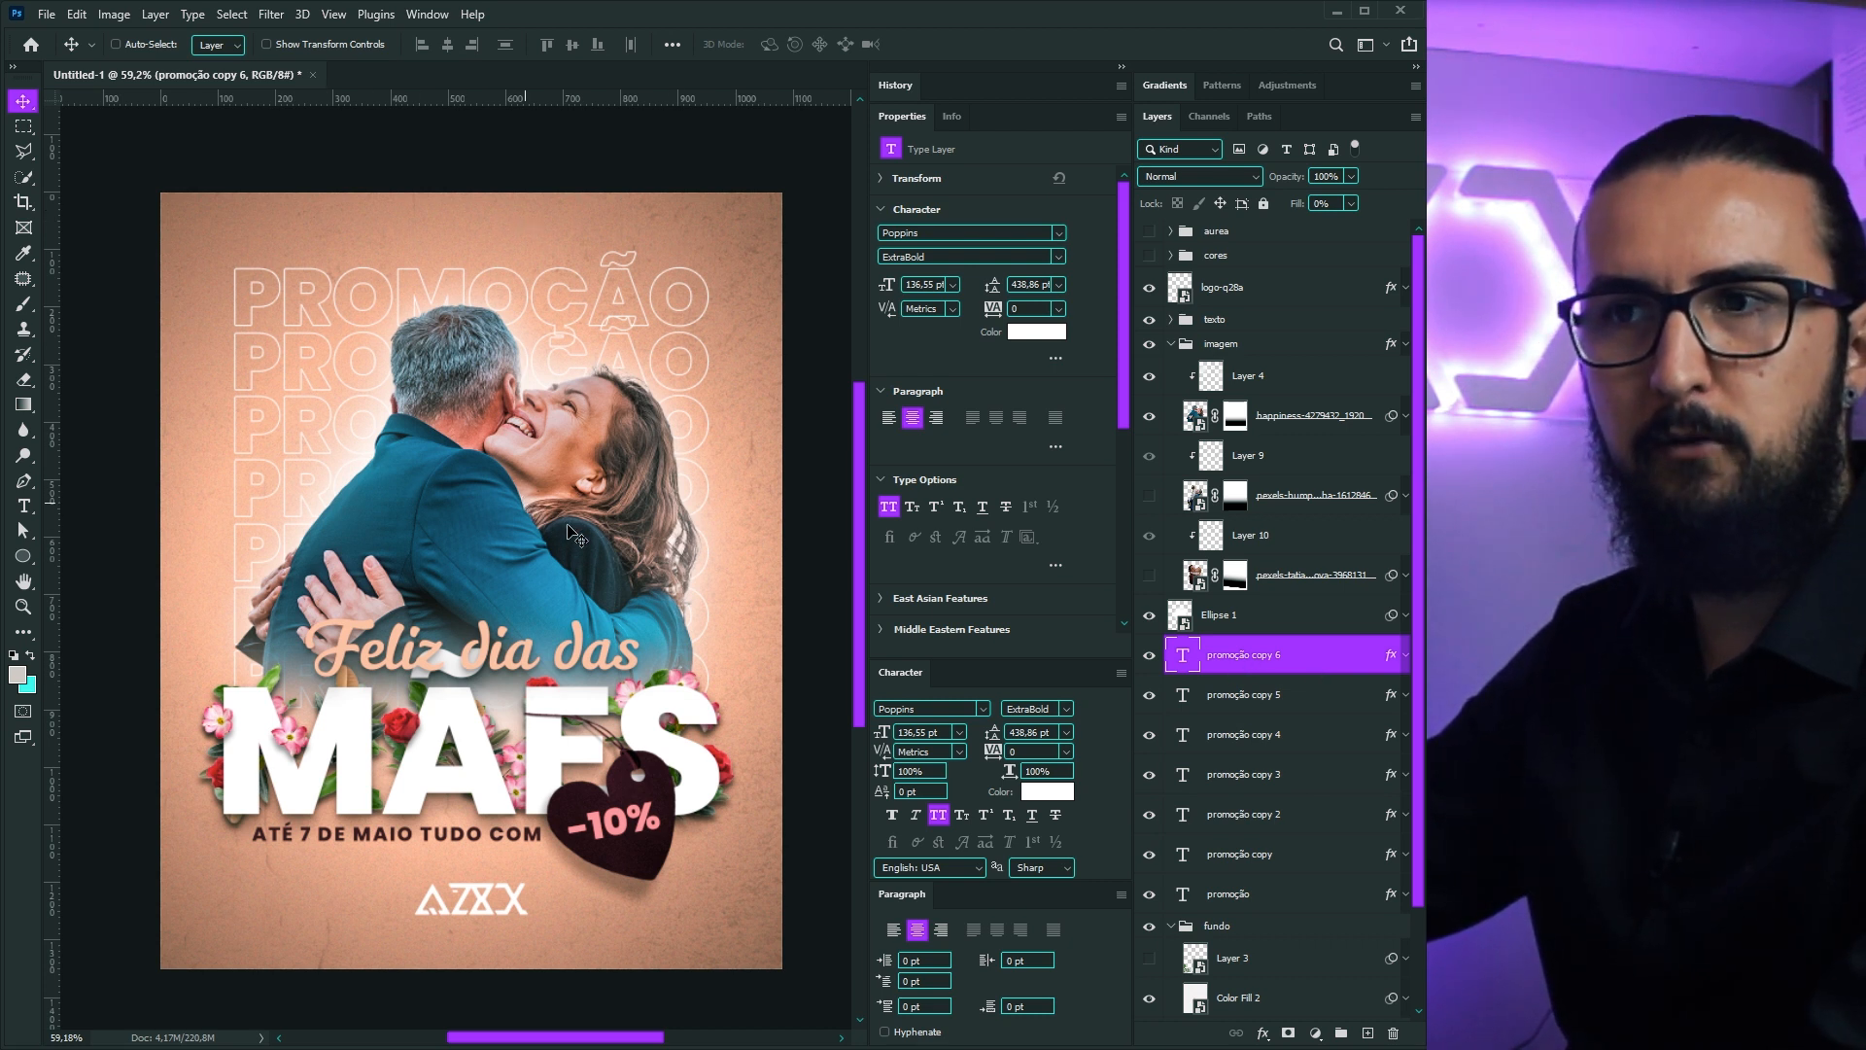
Step: Fade the stacked promoção copies progressively down the poster, with promoção copy 3 at 40% opacity and promoção copy 6 at 10%
left_click(1269, 851, "shift")
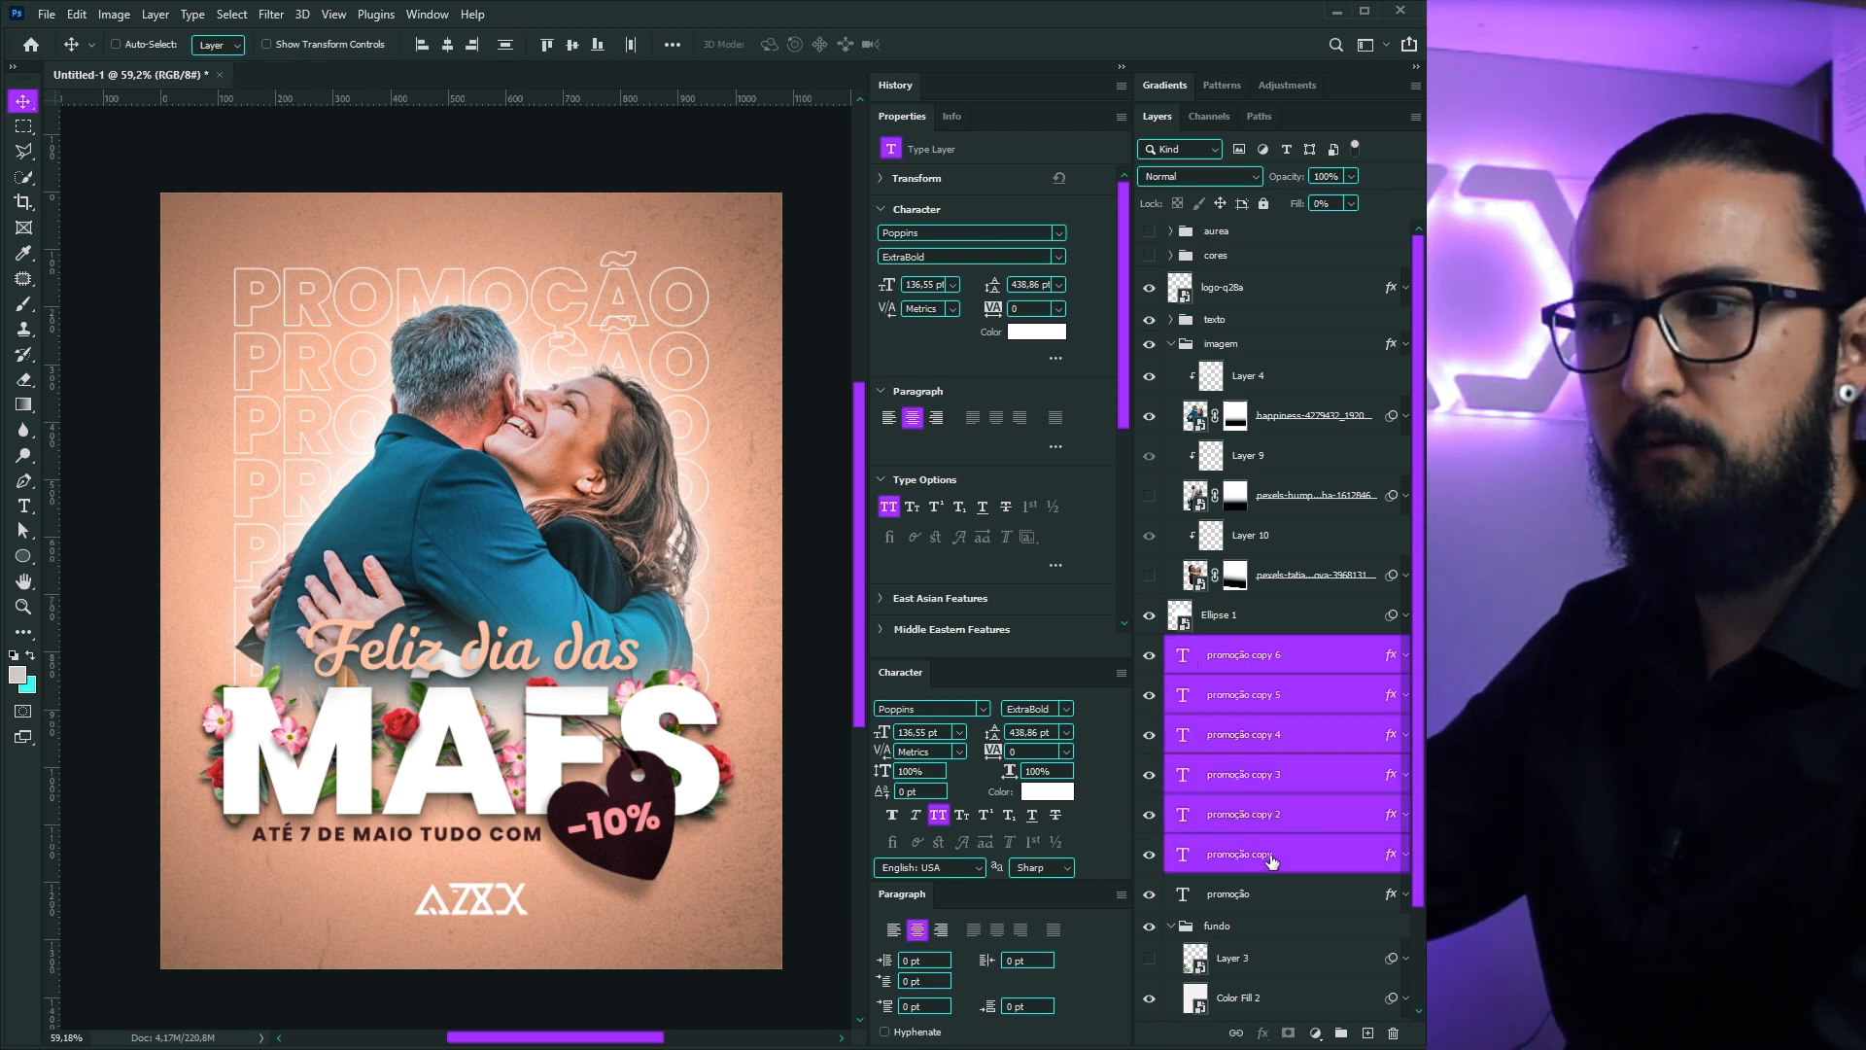
left_click(1270, 655)
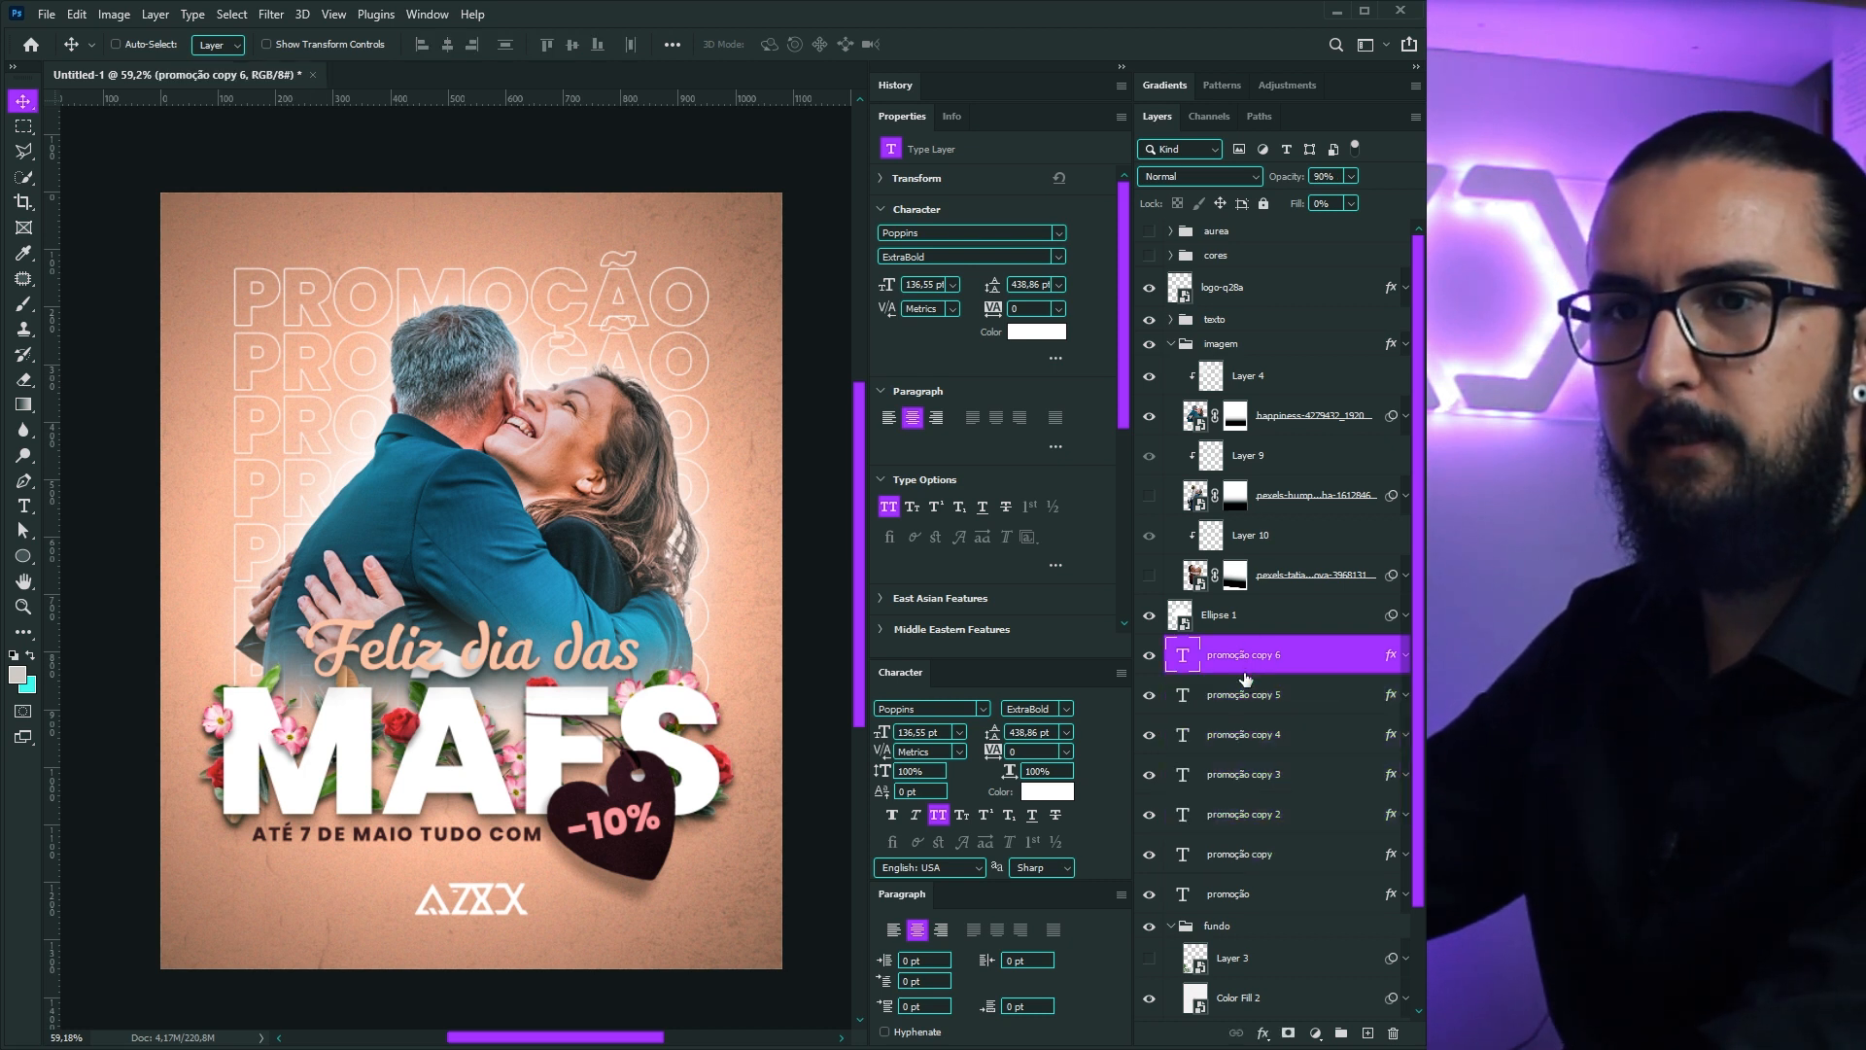
left_click(1244, 775)
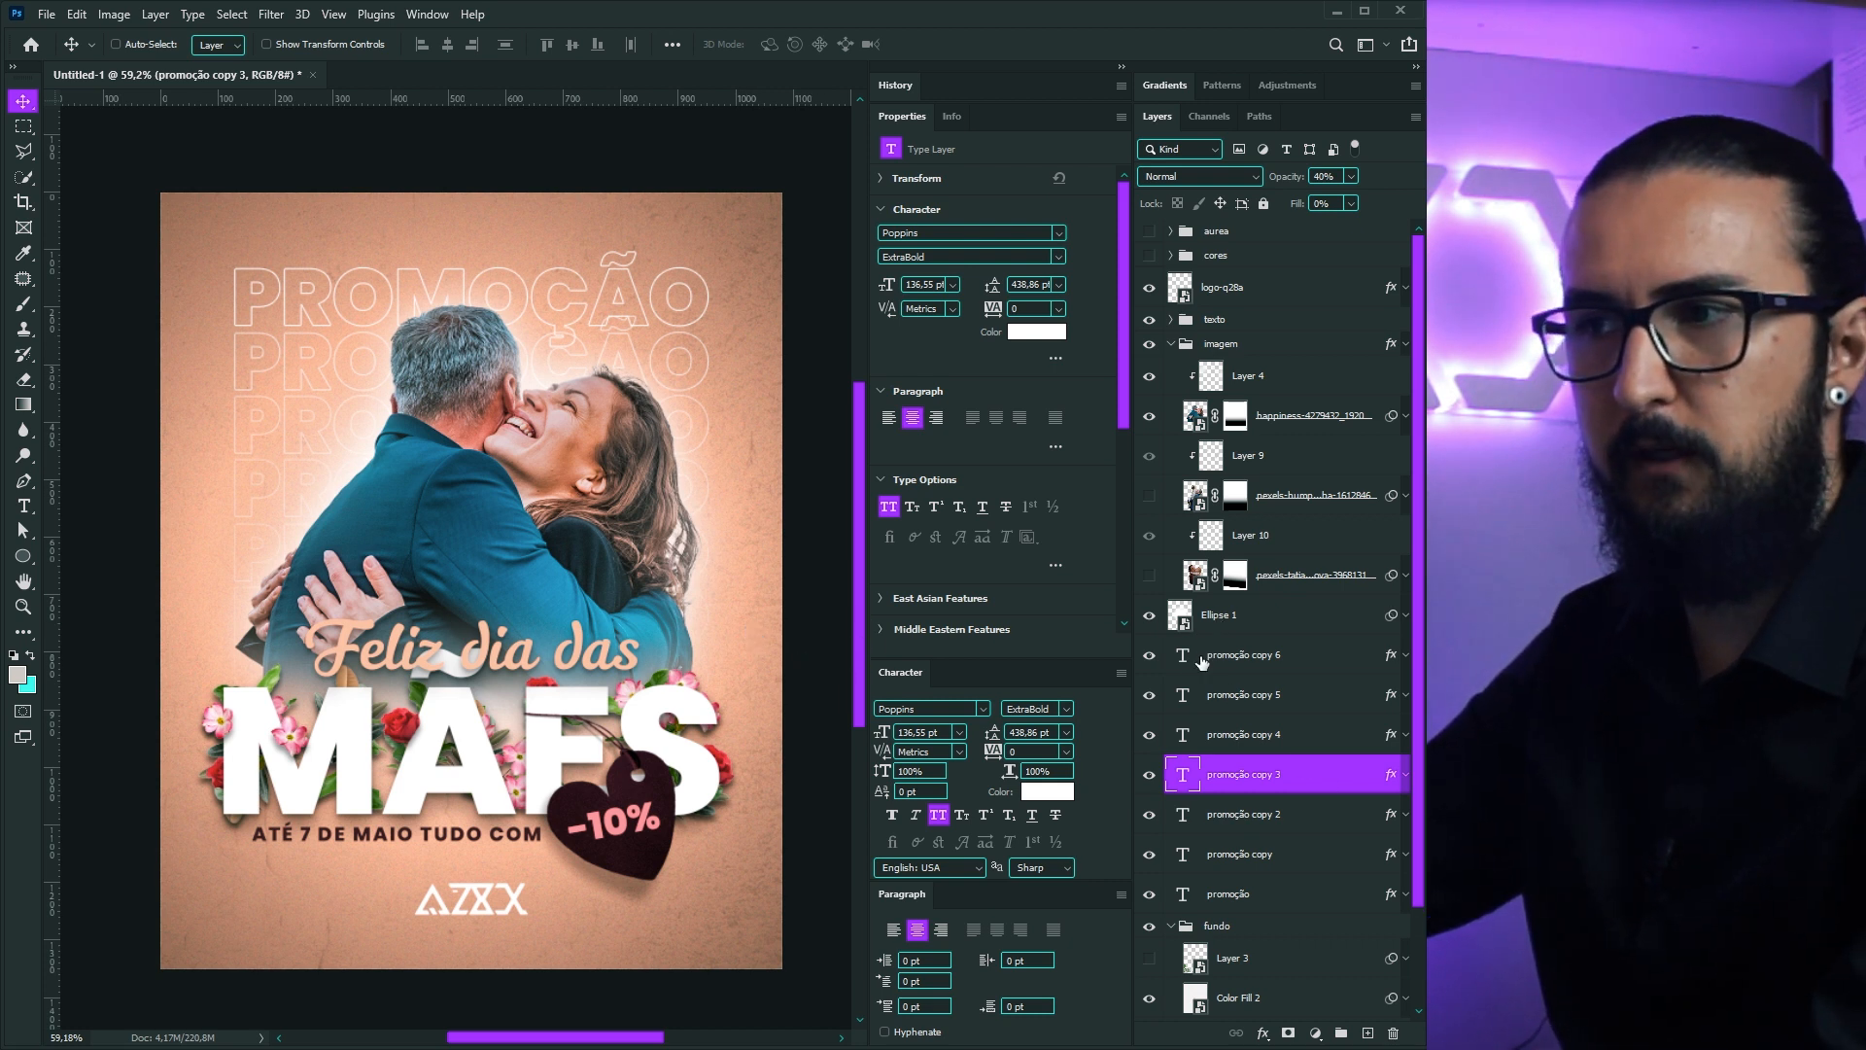
left_click(1232, 669)
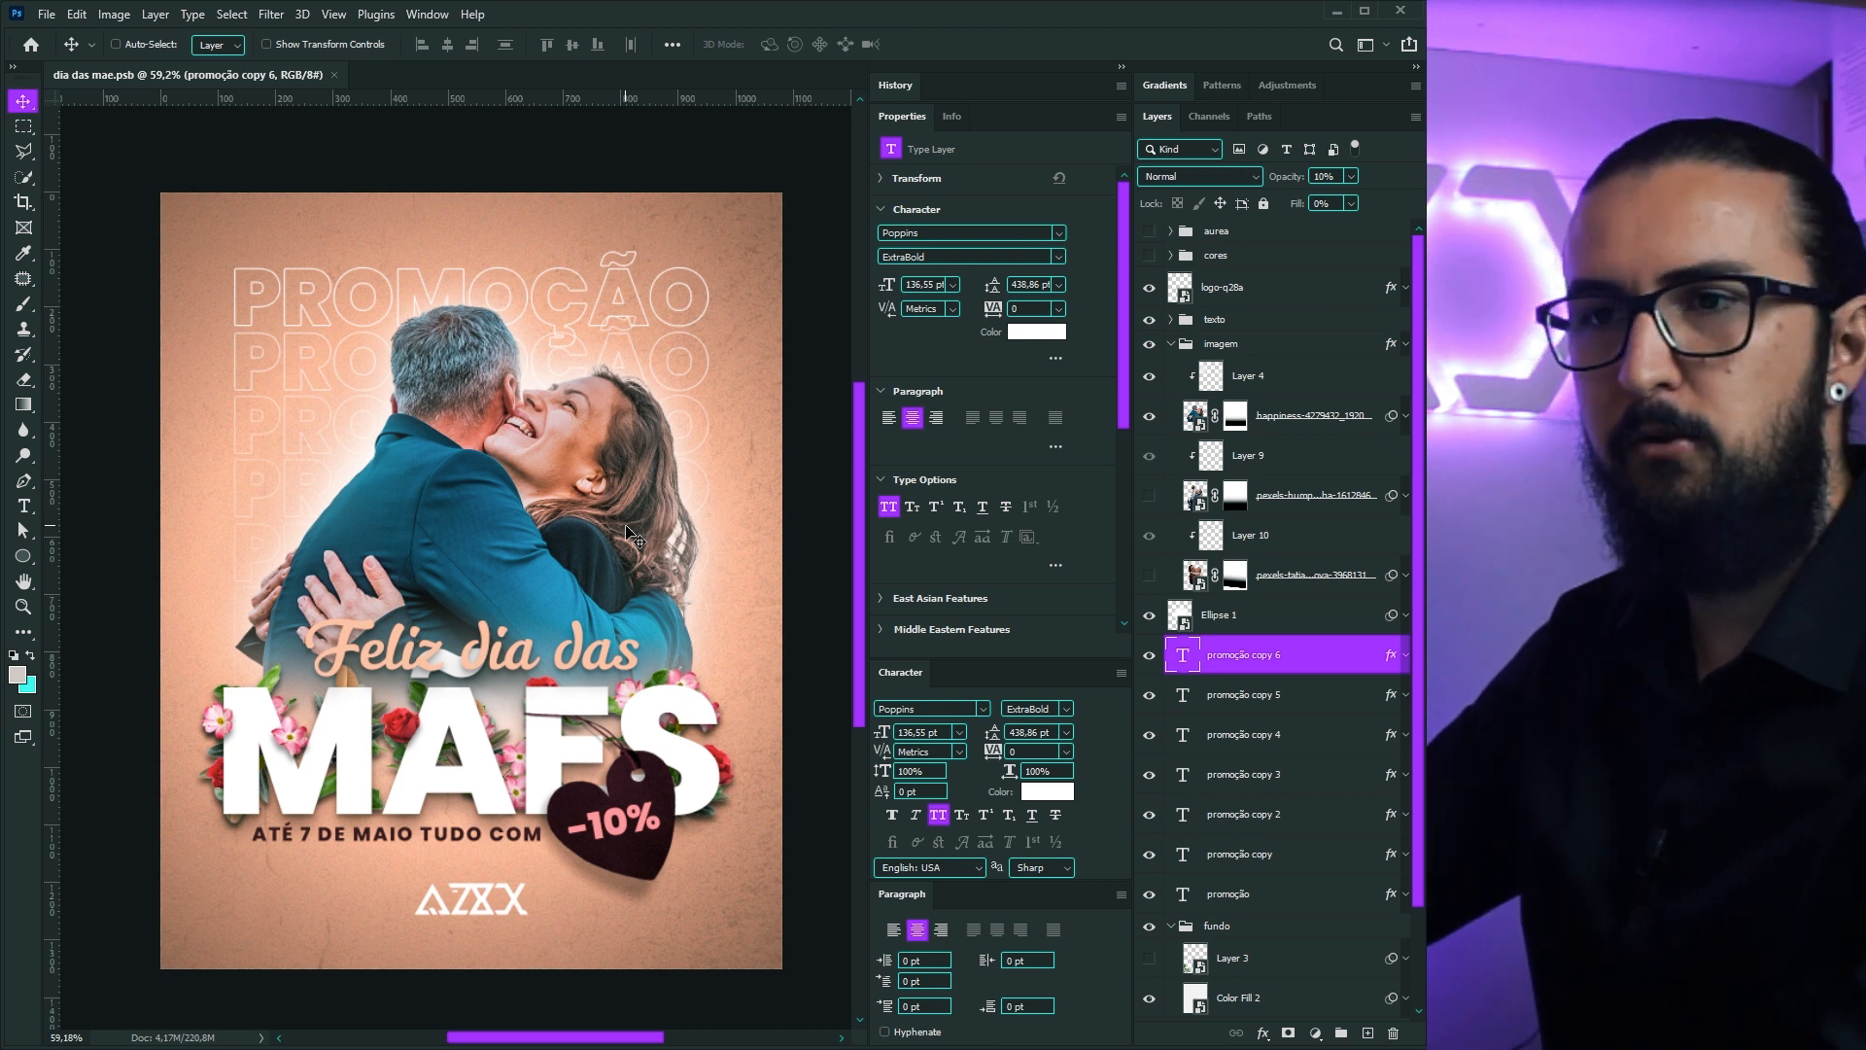
Step: Set up a Save for Web export as PNG-24 with transparency off and sRGB conversion on, and inspect the headline in its preview
key("ctrl")
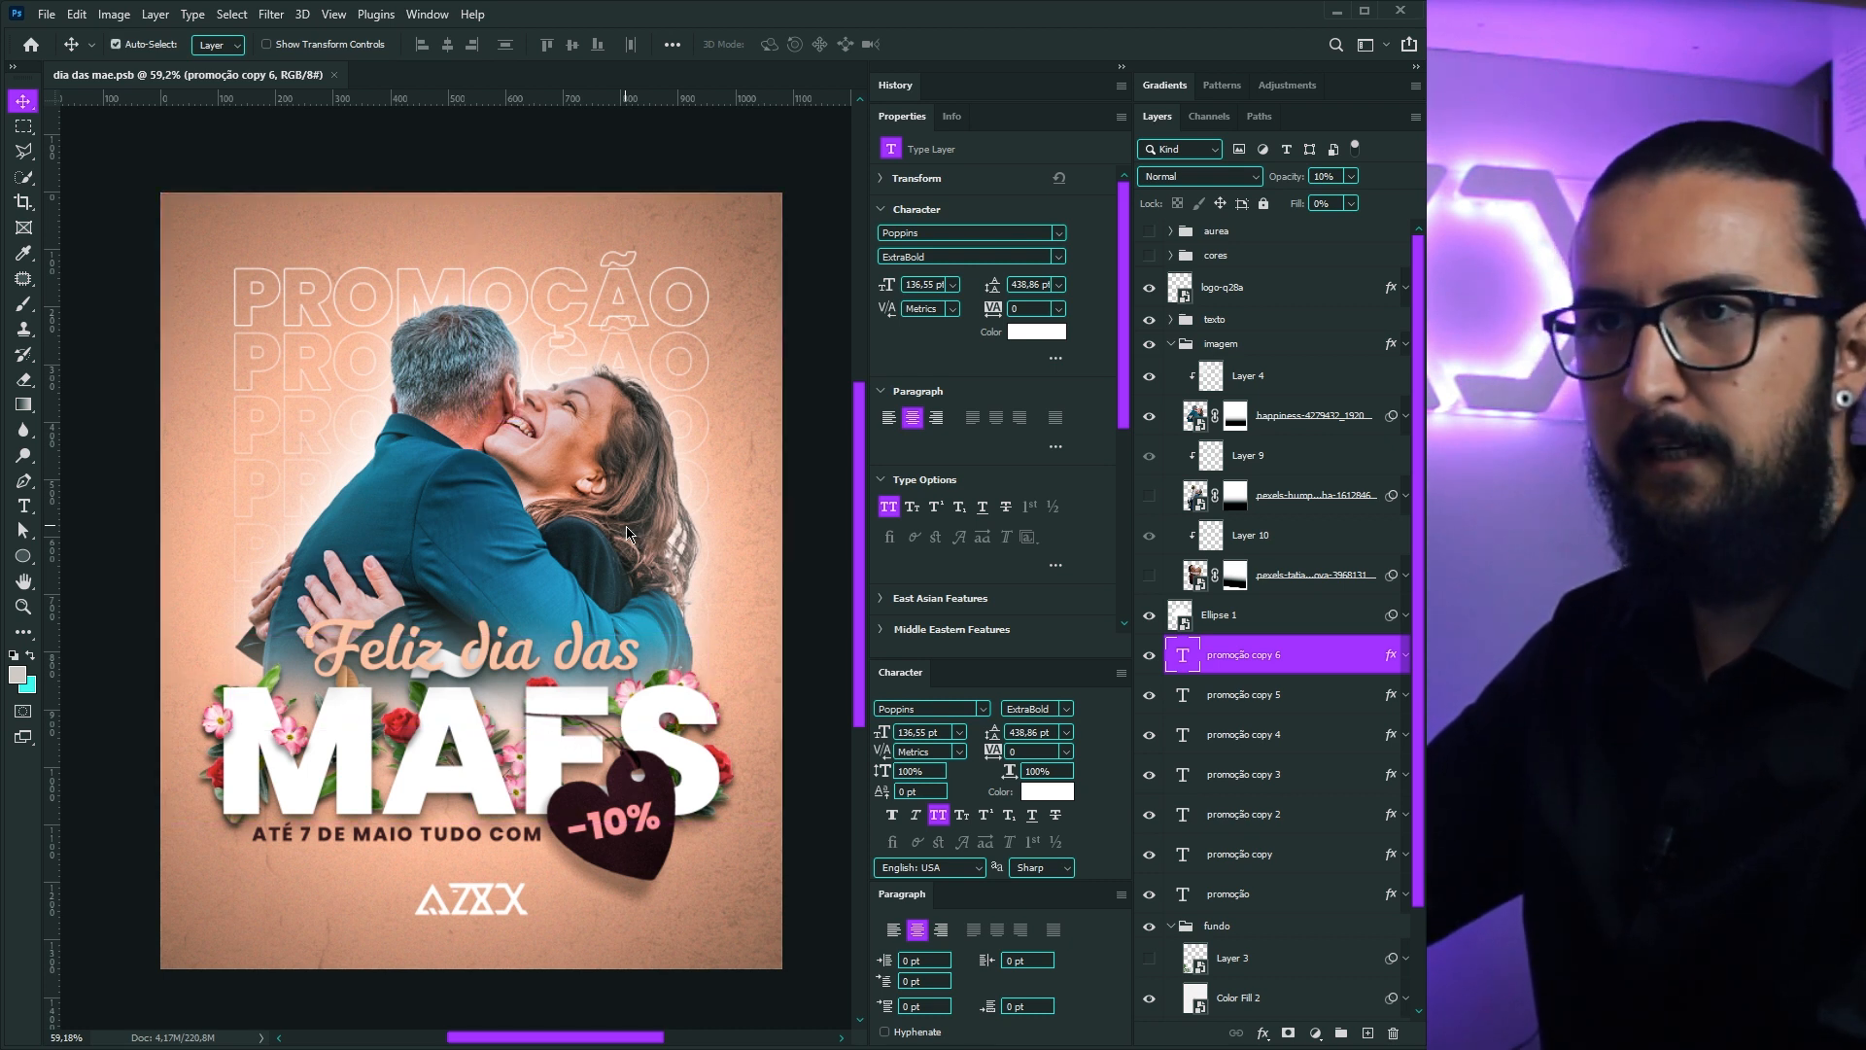
key("ctrl+alt+shift+s")
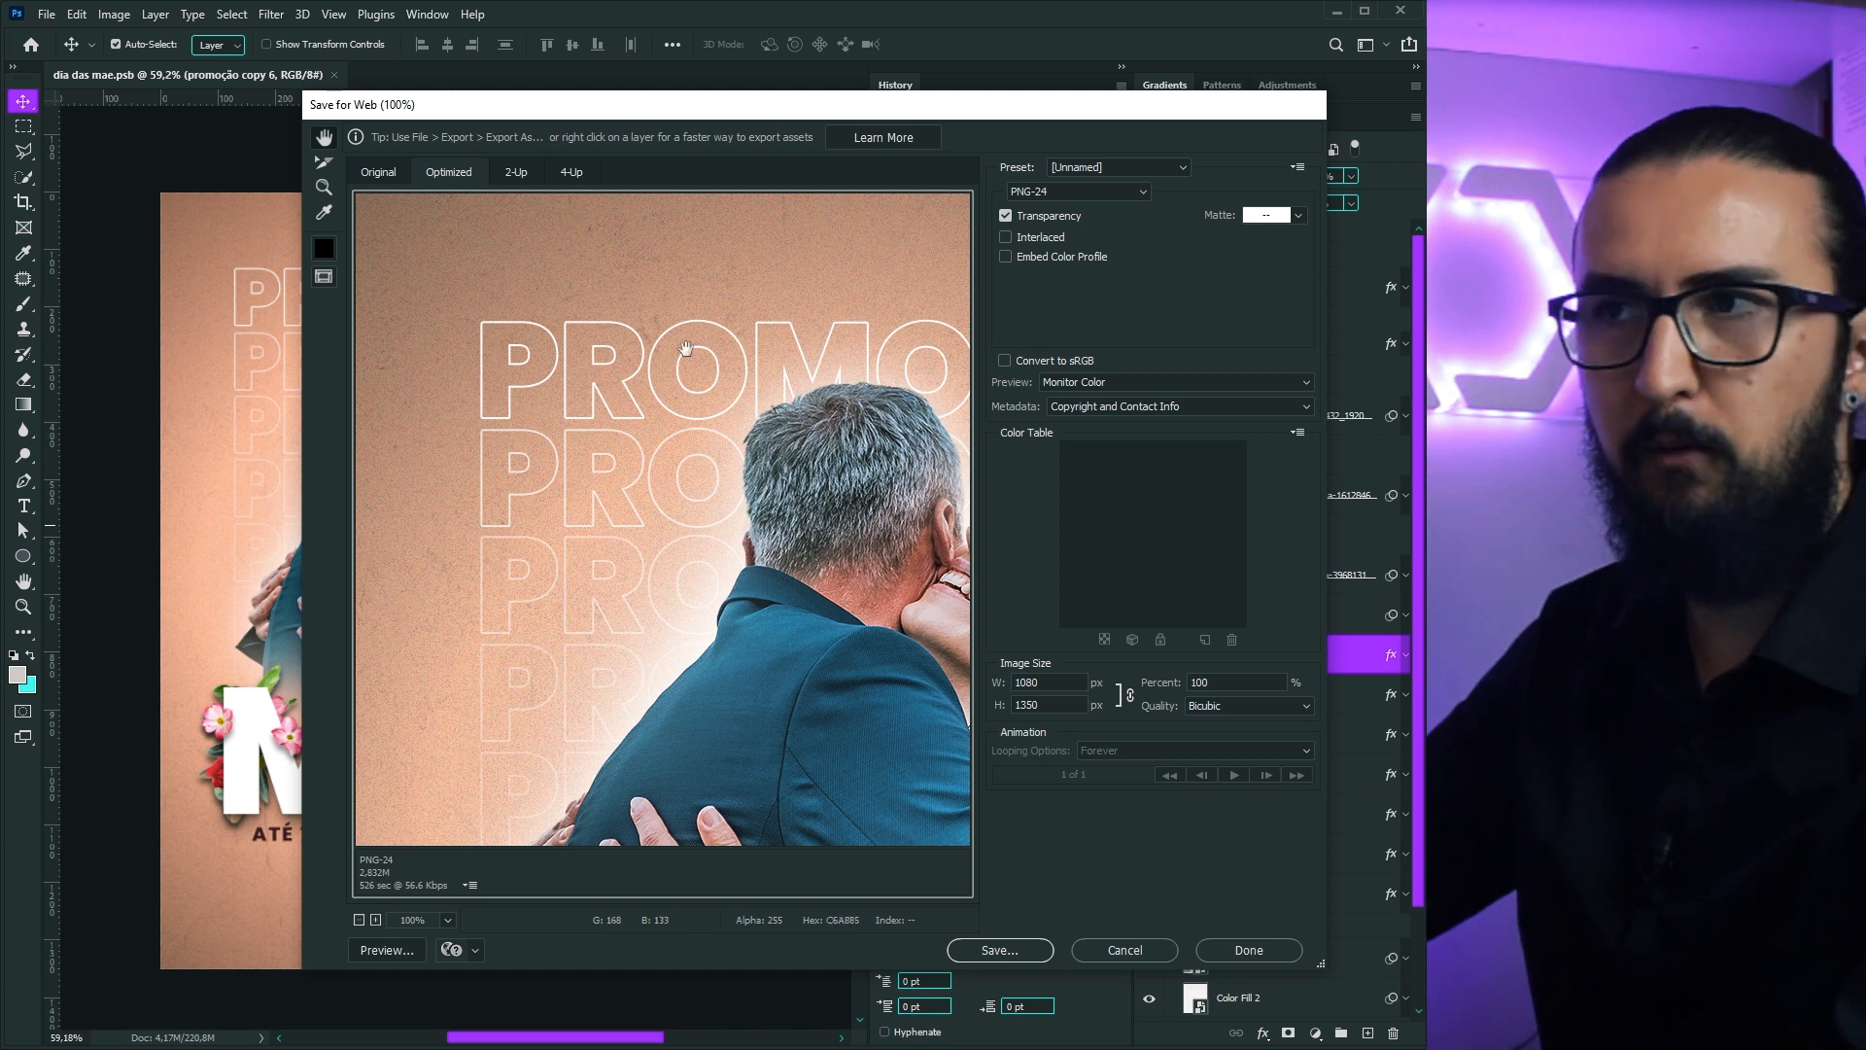
left_click(1049, 196)
left_click(1048, 196)
left_click(1042, 216)
left_click_drag(1036, 105, 966, 81)
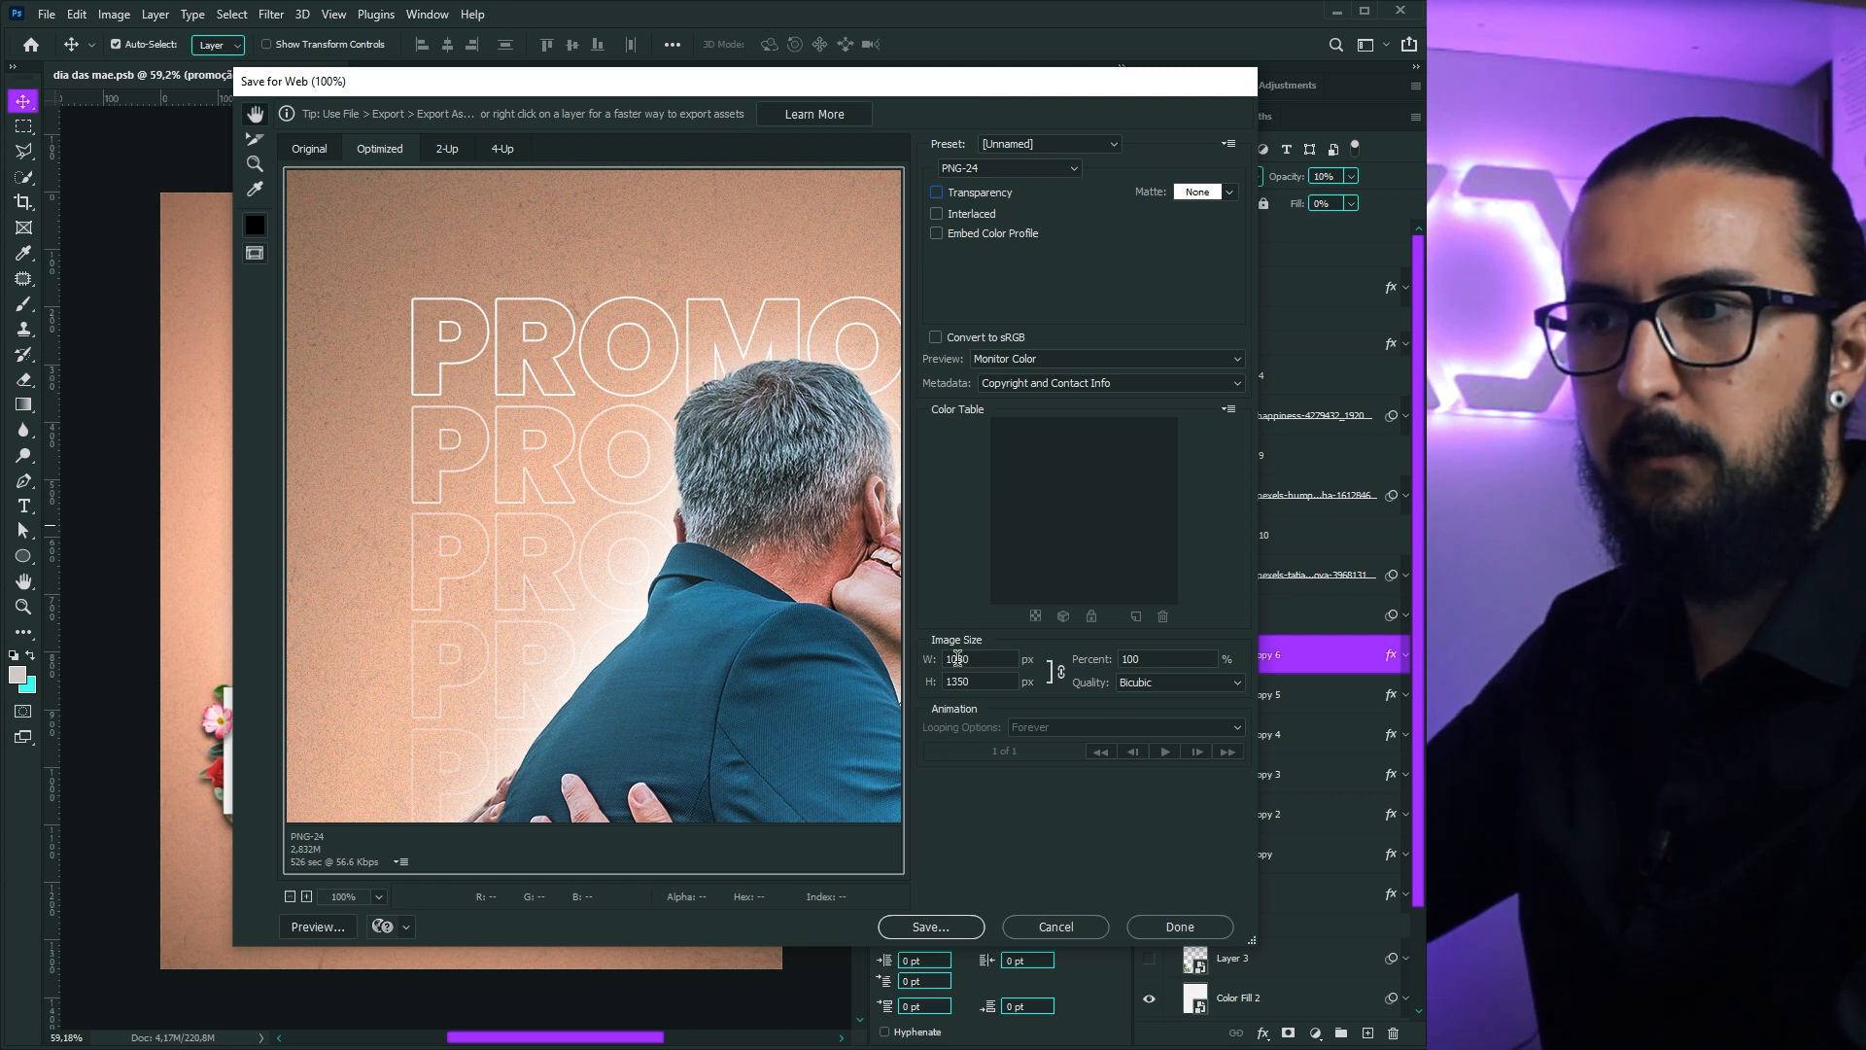
left_click(935, 338)
left_click_drag(803, 520, 550, 268)
left_click_drag(738, 612, 742, 388)
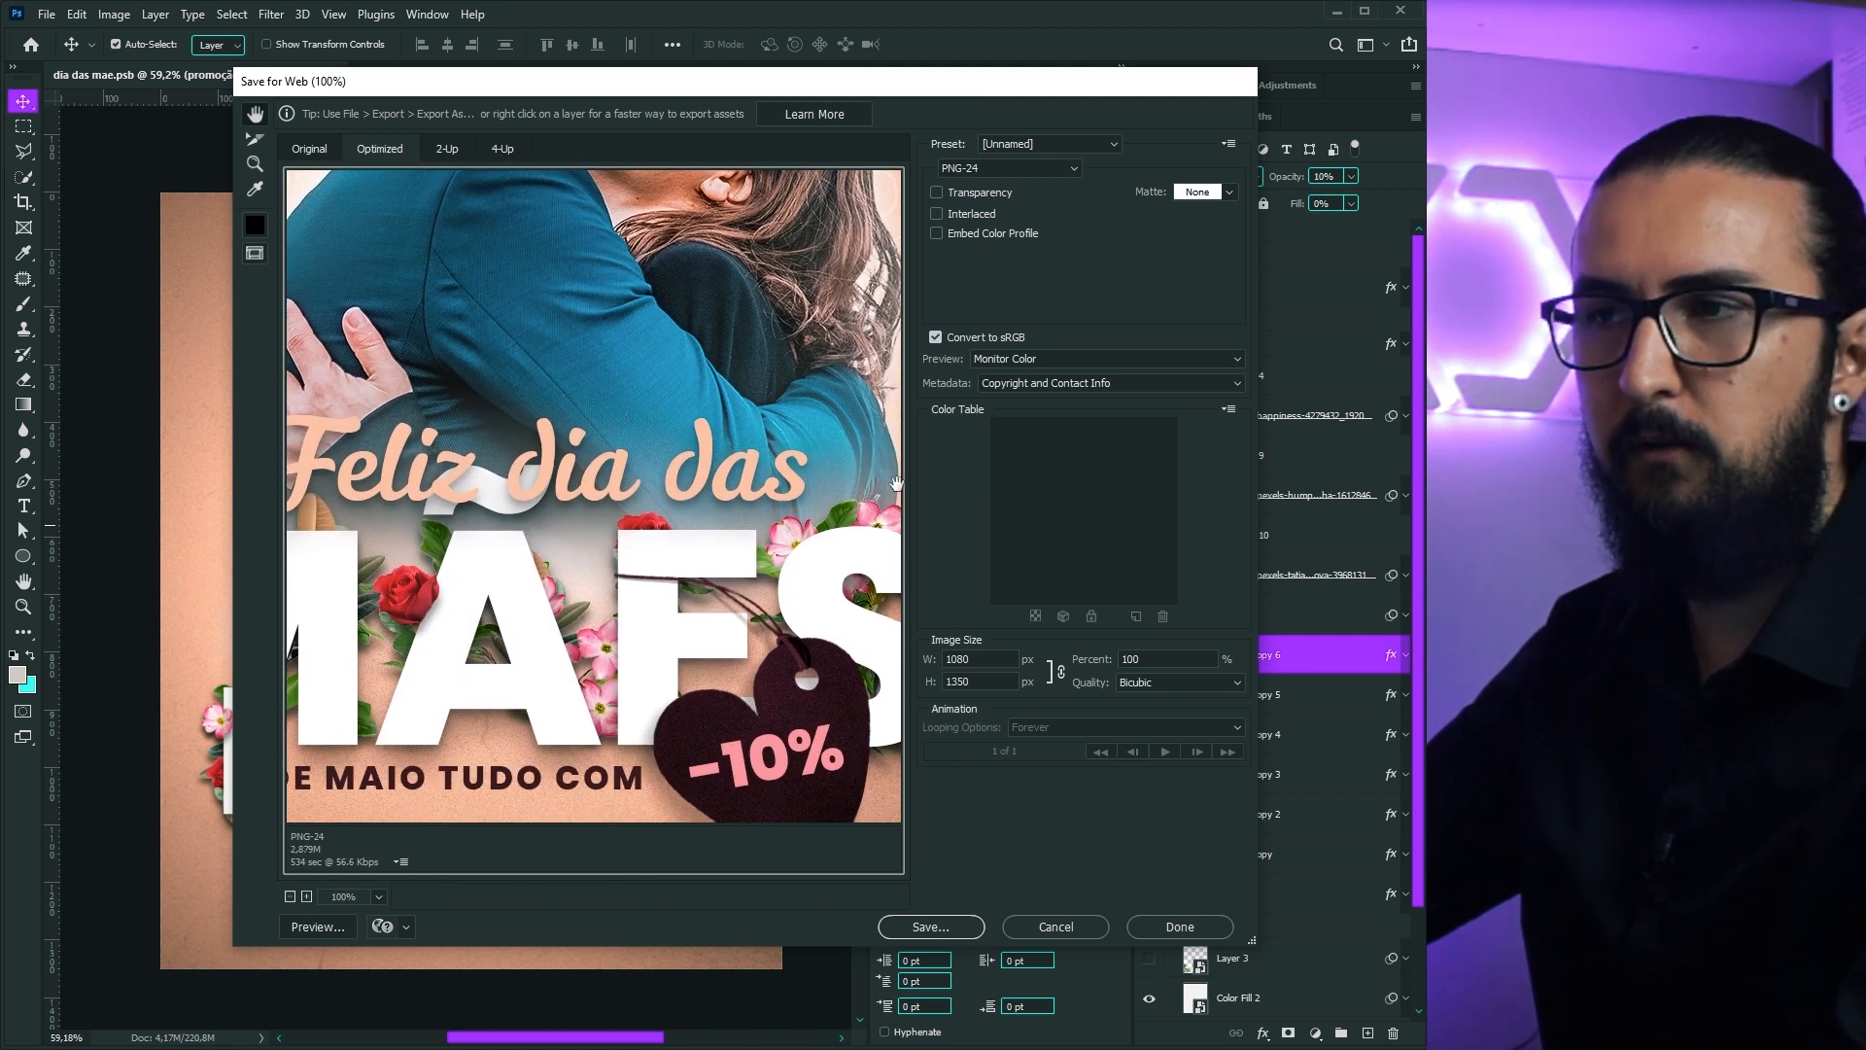